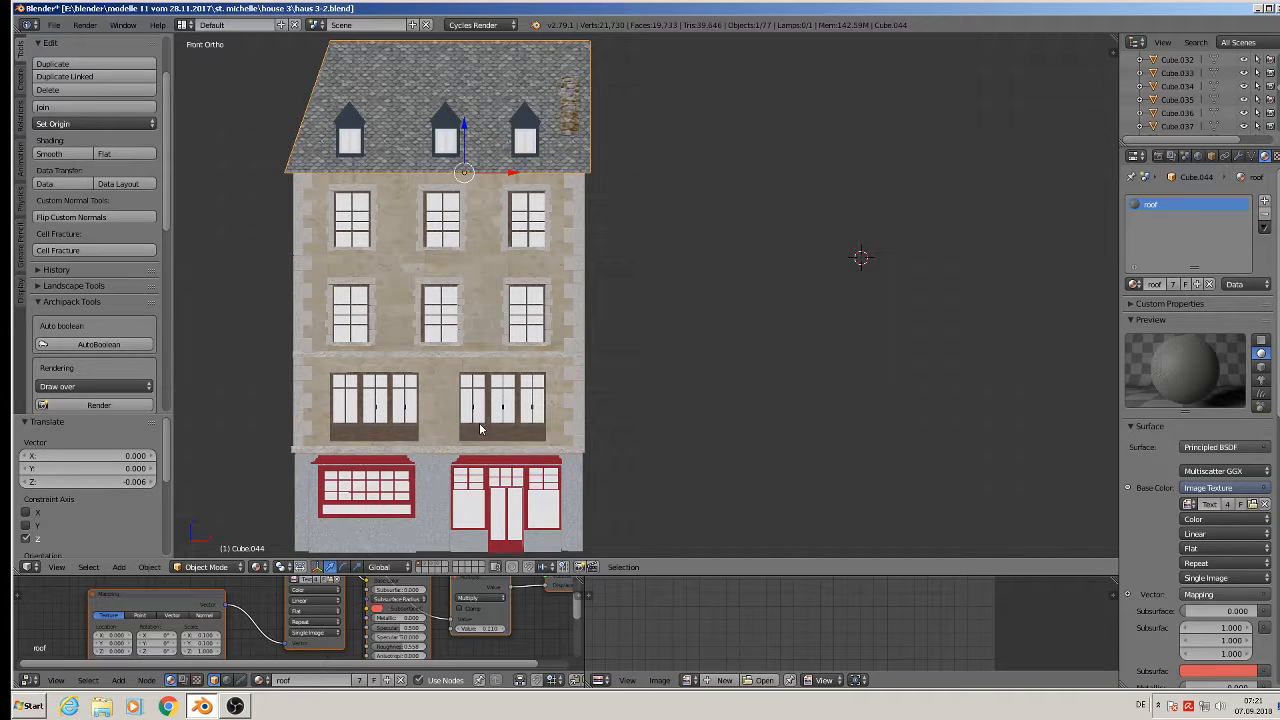
# Turn on the Screencast Keys display for the viewport while showing the house from the front.
pyautogui.moveTo(240, 350)
pyautogui.mouseDown(button='middle')
pyautogui.moveTo(223, 349)
pyautogui.moveTo(321, 400)
pyautogui.moveTo(505, 423)
pyautogui.moveTo(315, 420)
pyautogui.moveTo(211, 380)
pyautogui.moveTo(234, 360)
pyautogui.mouseUp(button='middle')
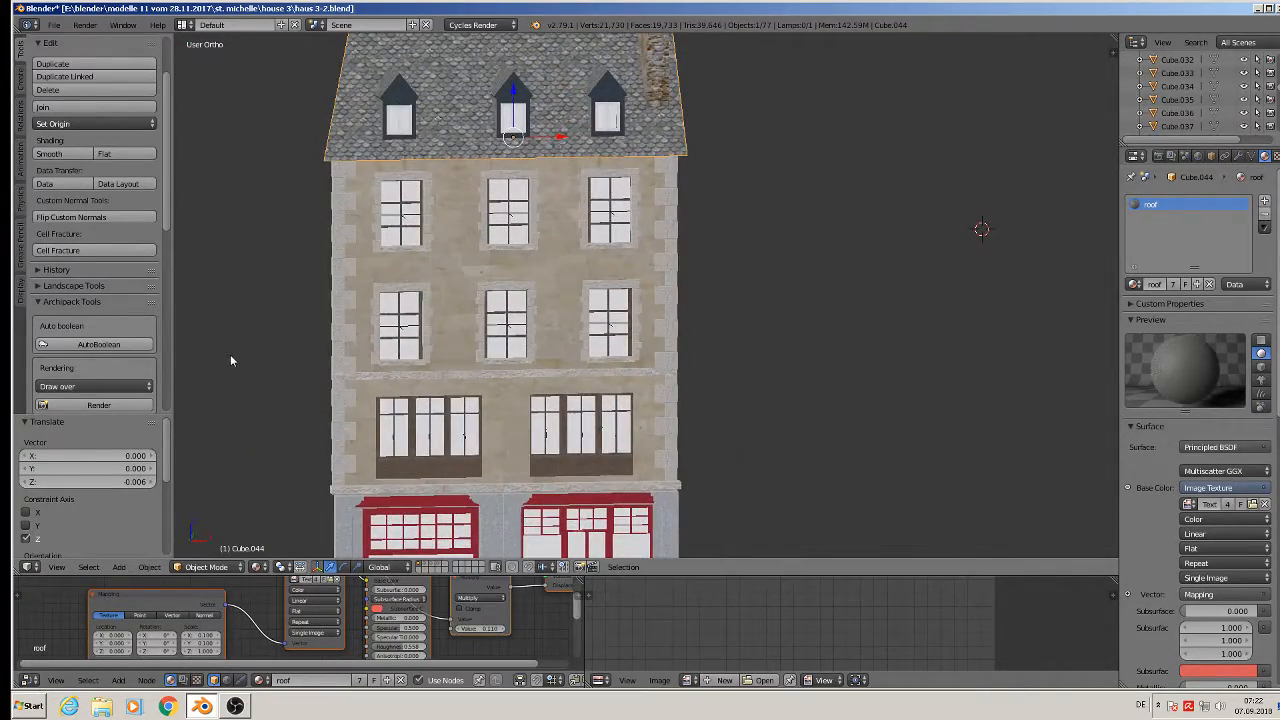
pyautogui.press('KP_1')
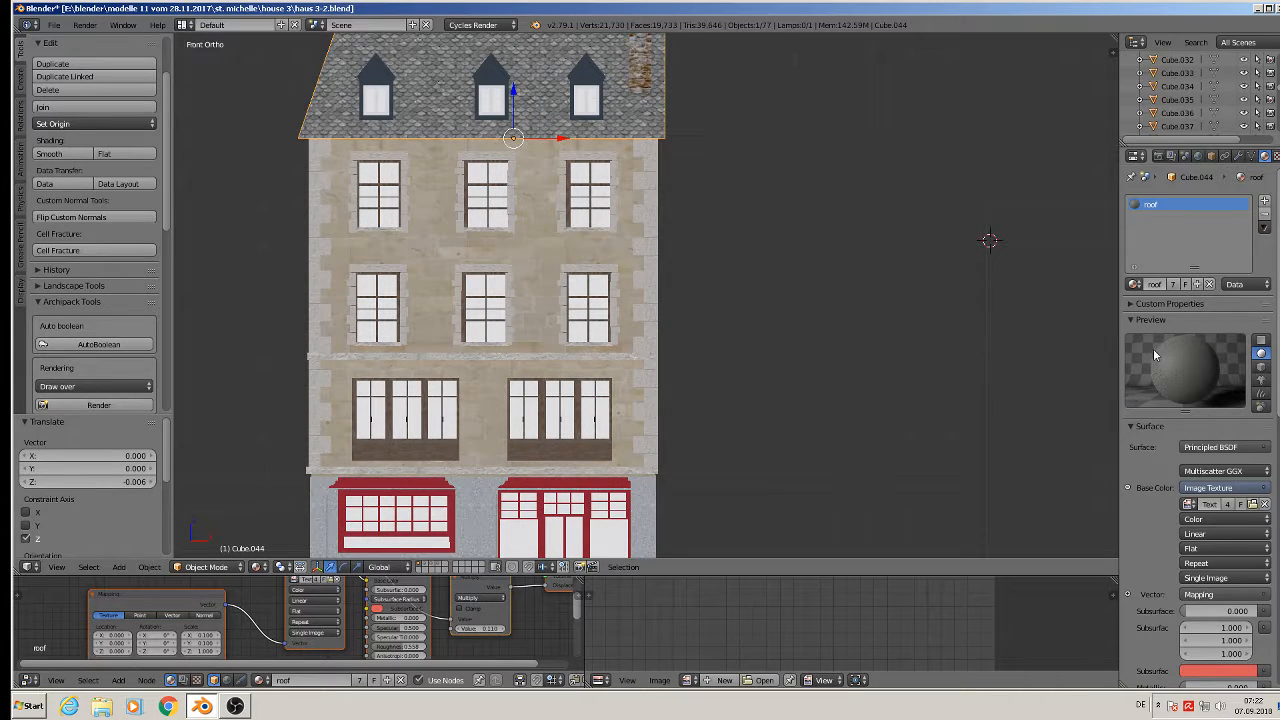
pyautogui.press('n')
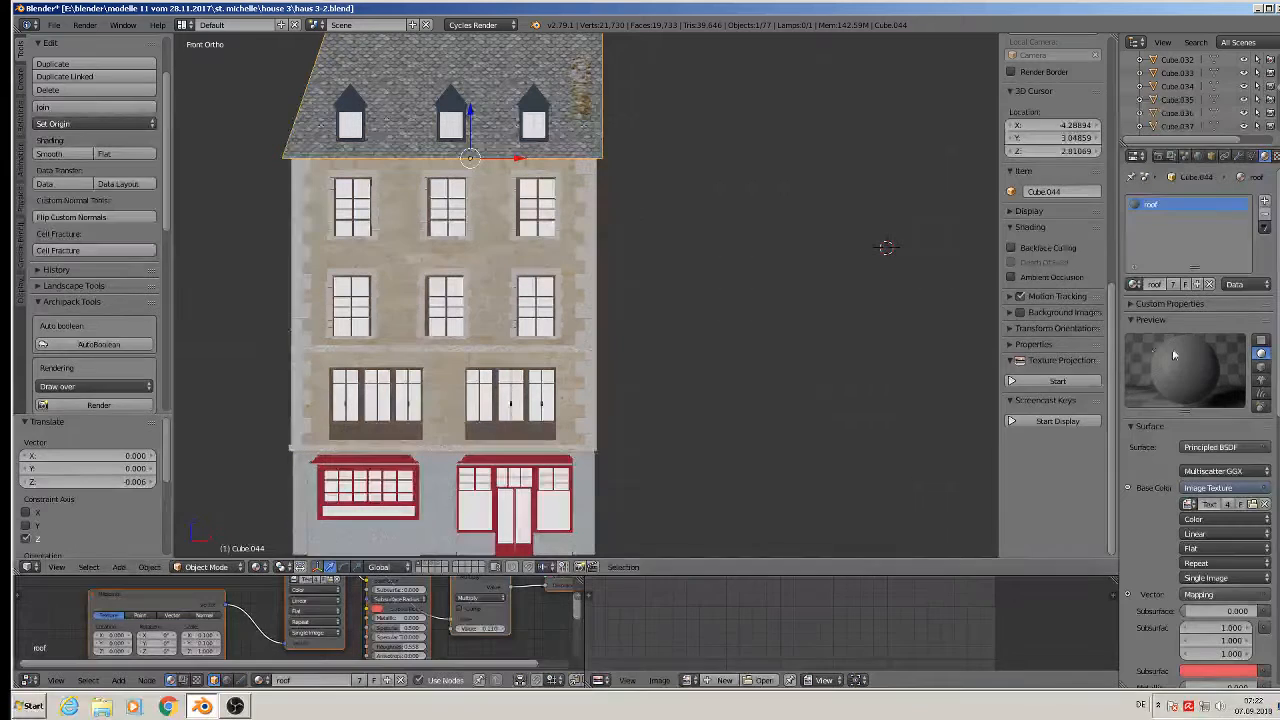
pyautogui.click(1057, 421)
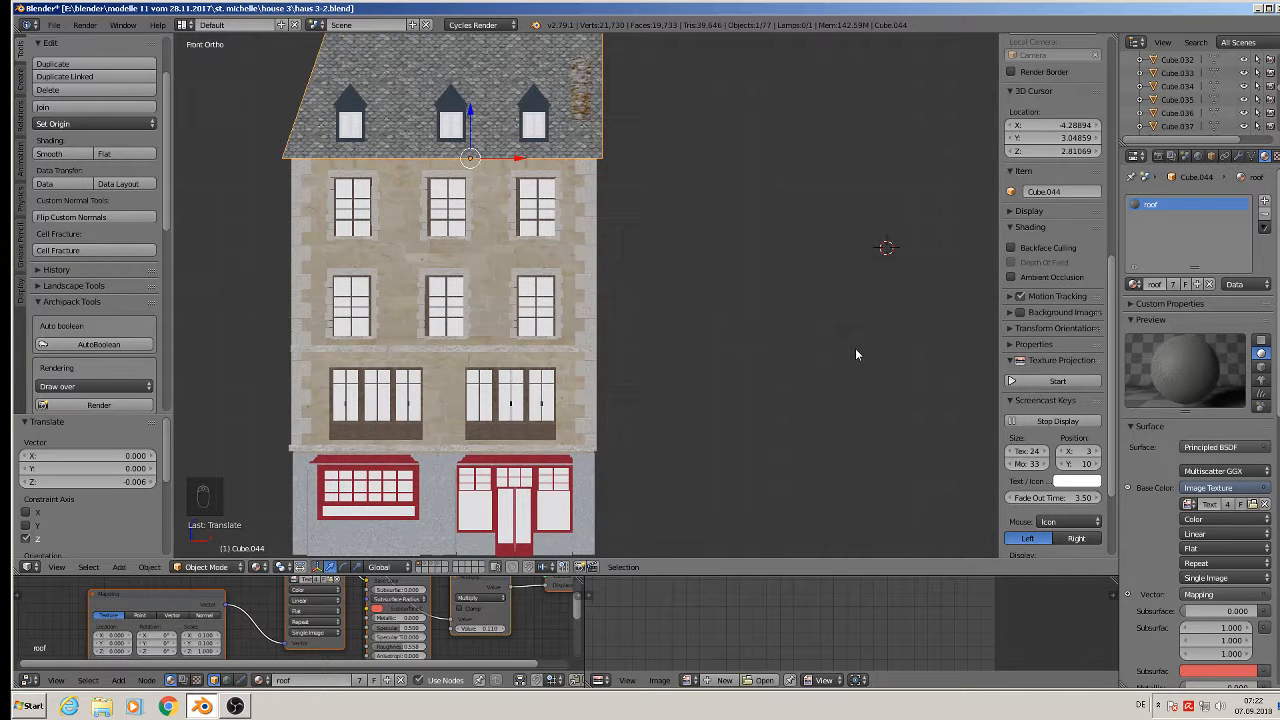
pyautogui.press('n')
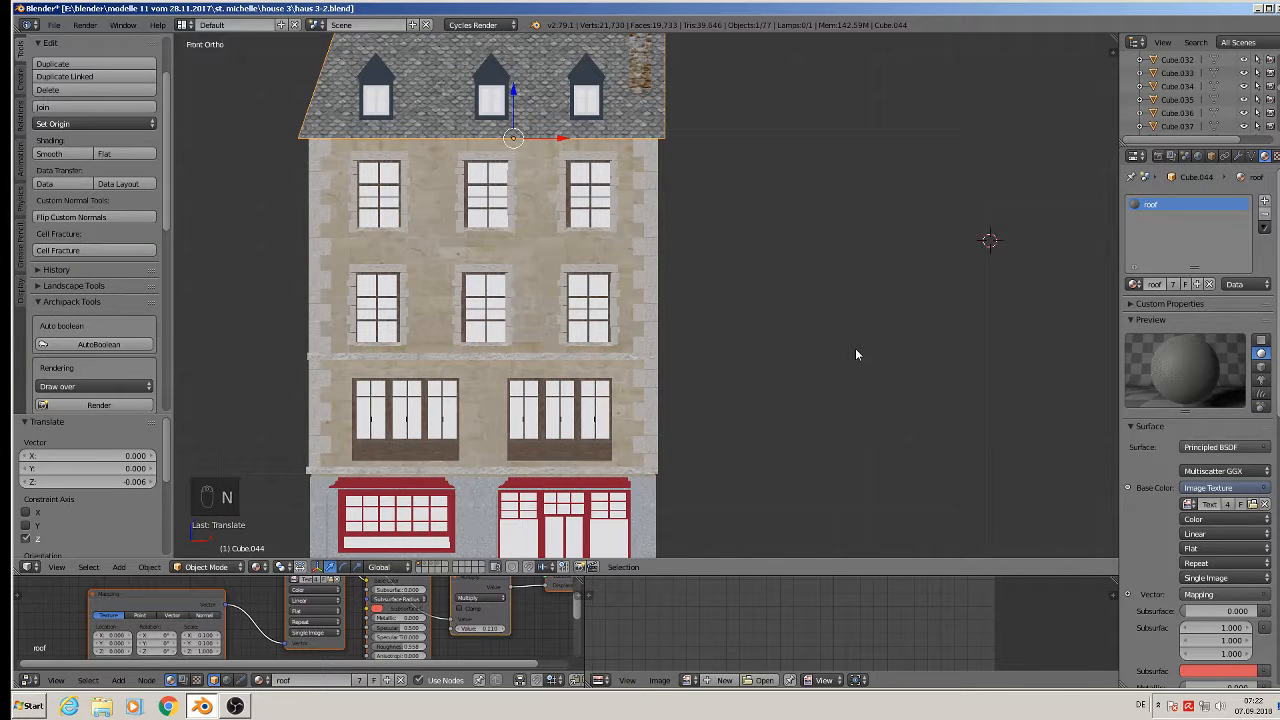
# Duplicate the stone wall body of the house in place and move the copy to layer 5.
pyautogui.rightClick(632, 263)
pyautogui.rightClick(537, 241)
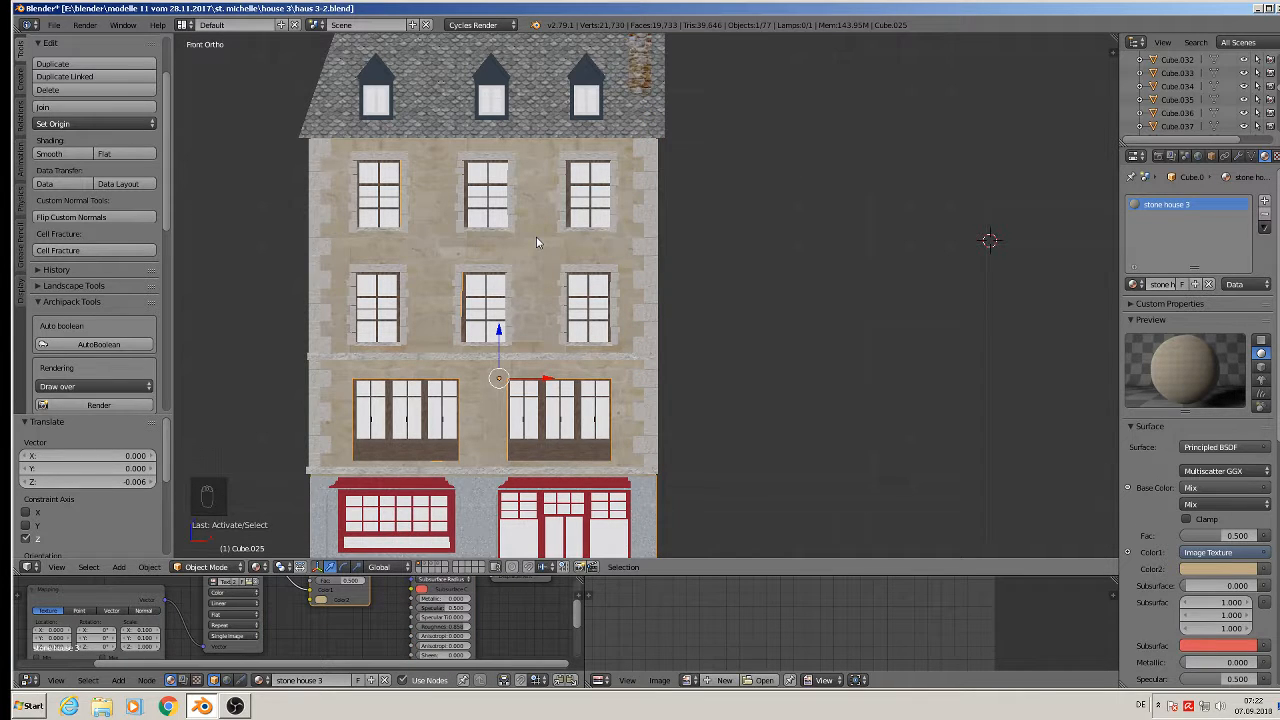
pyautogui.hotkey('shift', 'd')
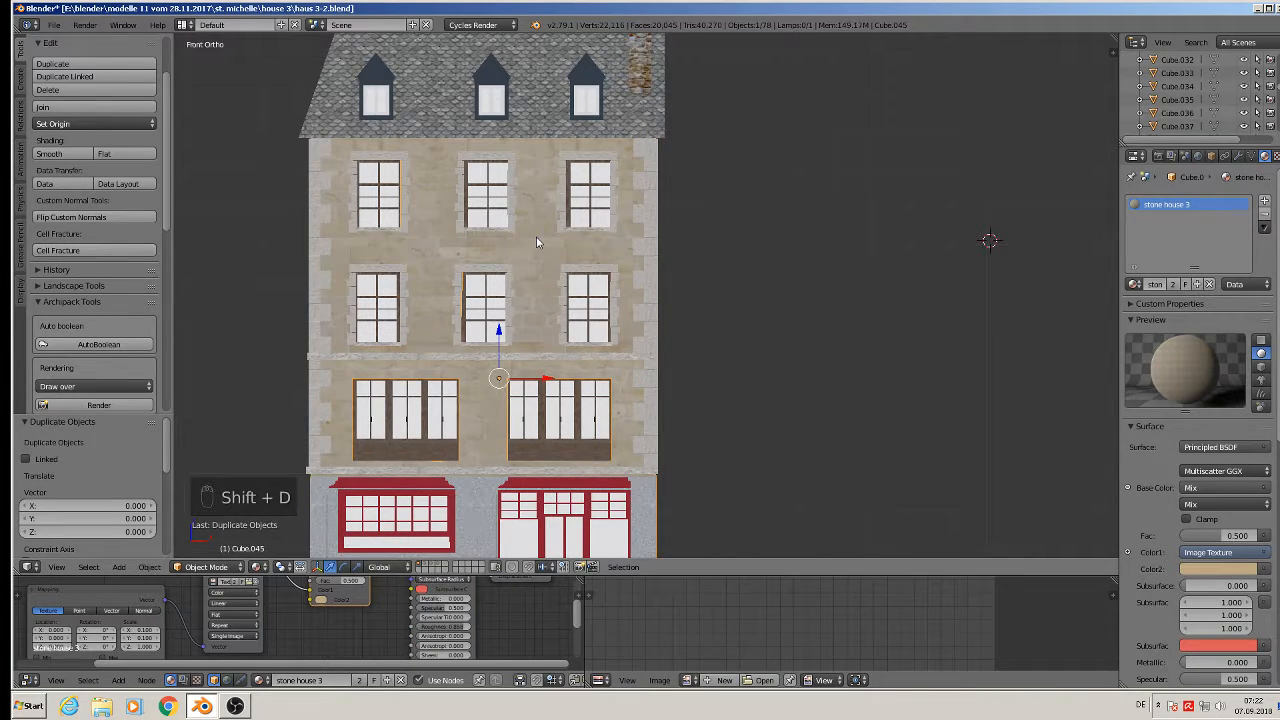
pyautogui.press('m')
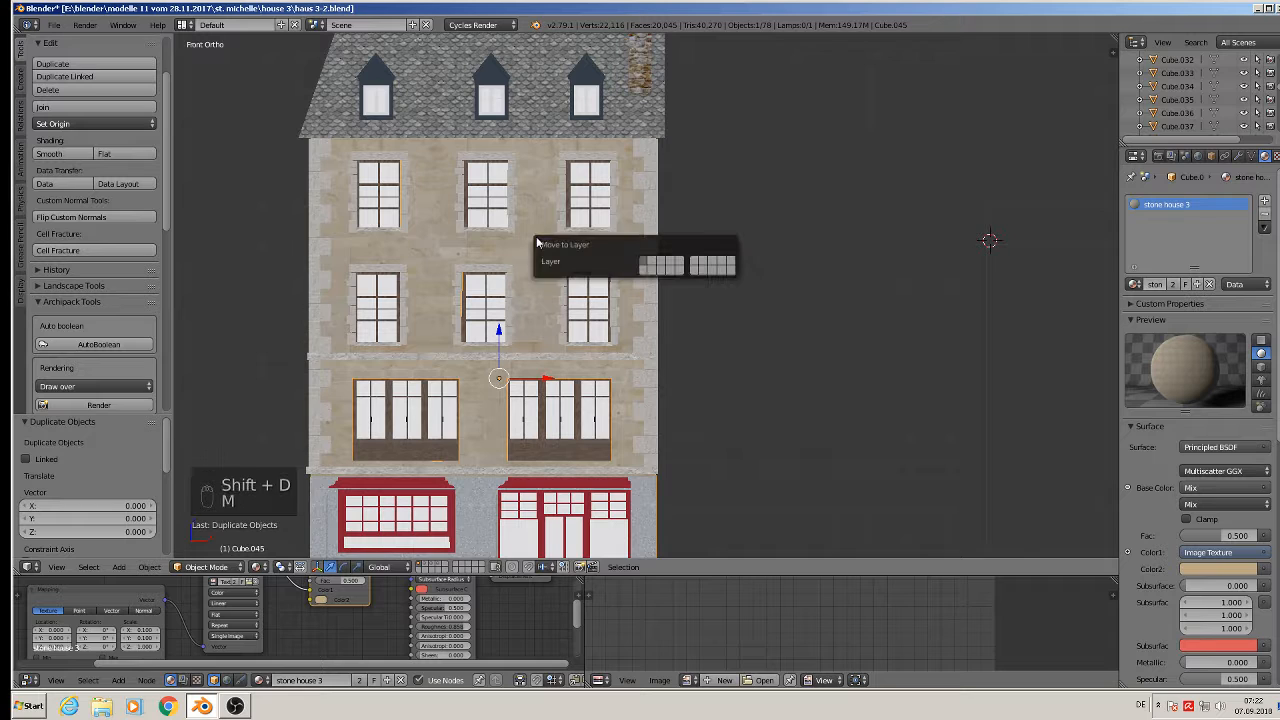
pyautogui.click(680, 262)
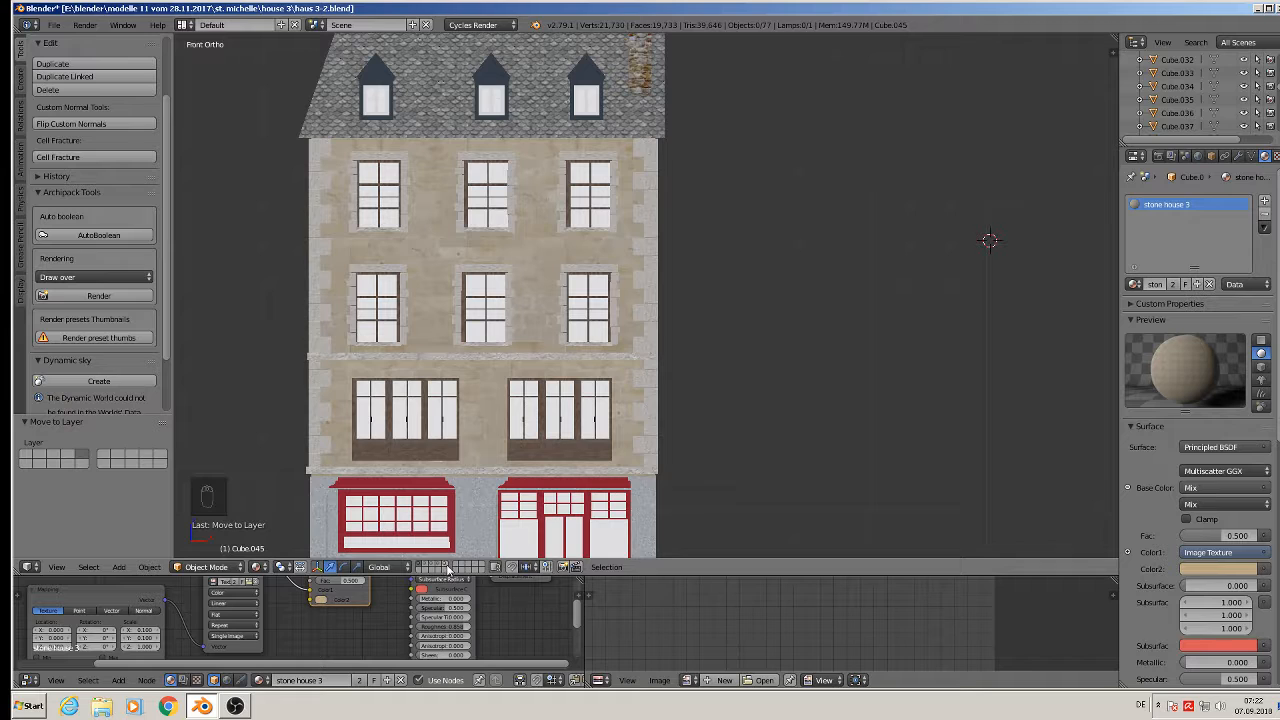
# Show only layer 5 with the duplicated walls and set the viewport shading to Solid.
pyautogui.click(447, 566)
pyautogui.scroll(-1, 534, 510)
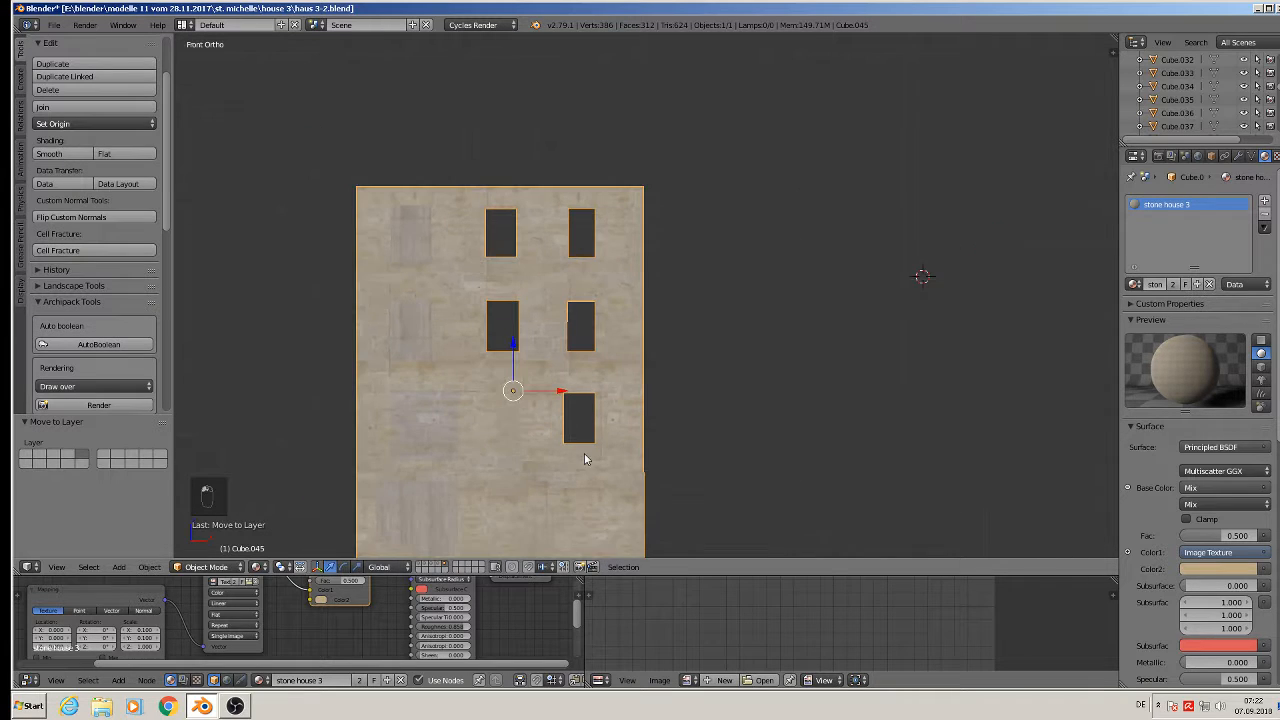
pyautogui.click(258, 567)
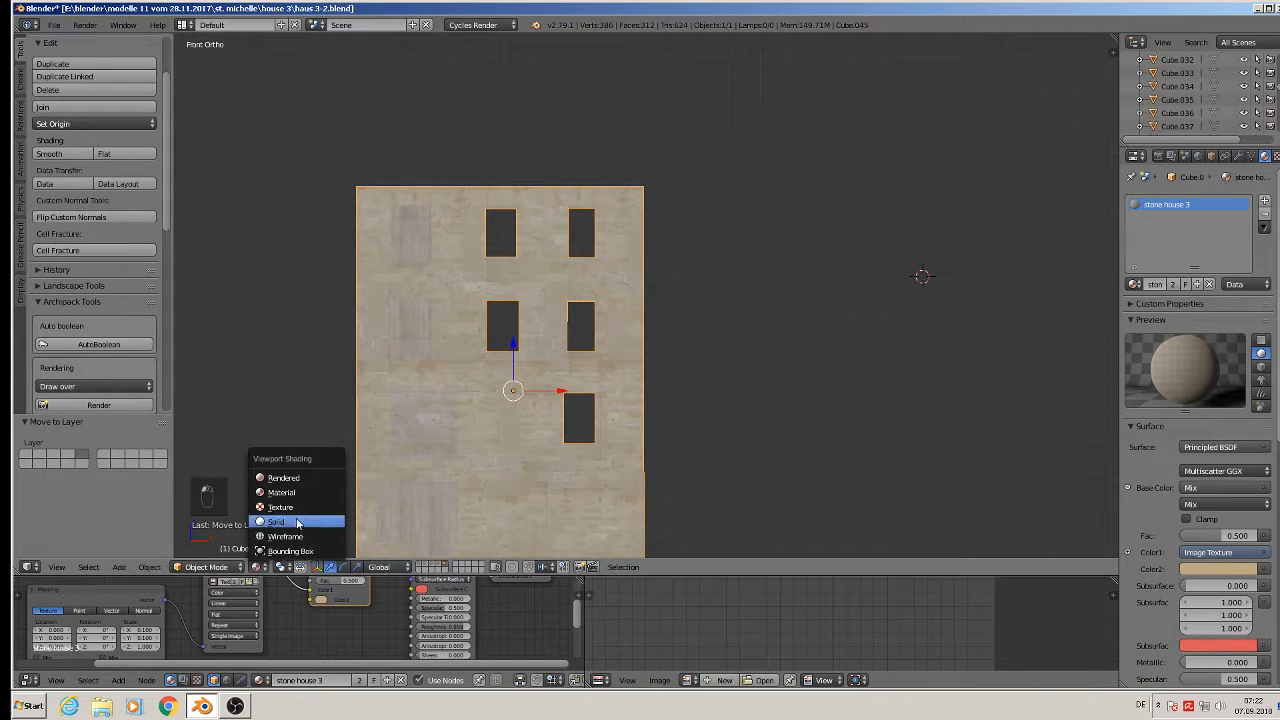
pyautogui.click(291, 524)
pyautogui.keyDown('shift'); pyautogui.moveTo(535, 474); pyautogui.dragTo(611, 332, button='middle'); pyautogui.keyUp('shift')
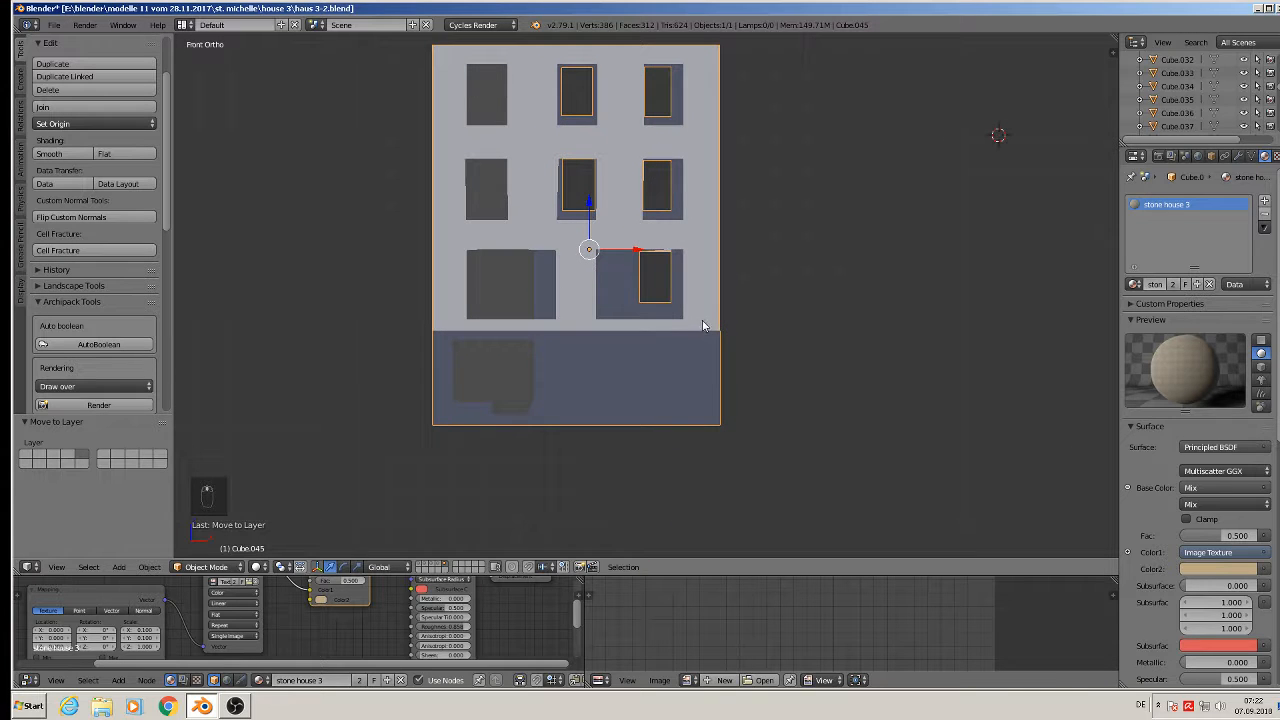
pyautogui.moveTo(647, 246); pyautogui.dragTo(603, 340, button='middle')
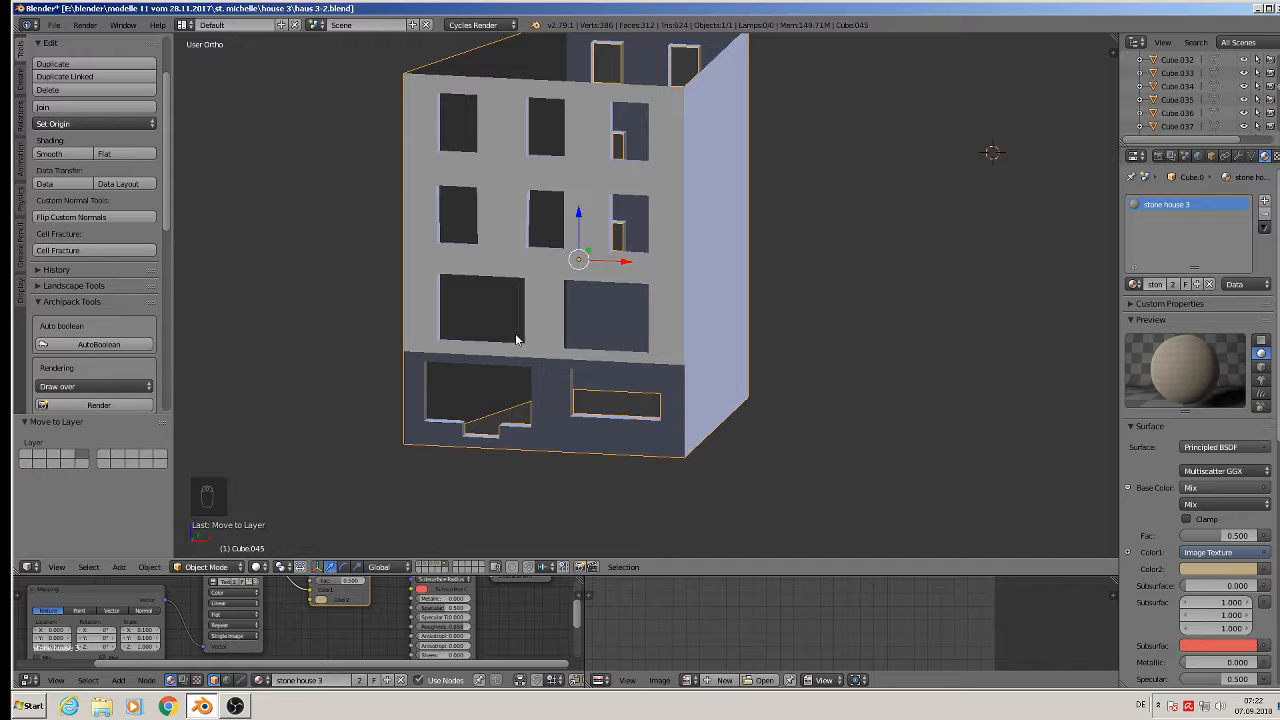
# Recalculate the normals of the entire duplicated wall mesh, finishing back in Object Mode.
pyautogui.press('Tab')
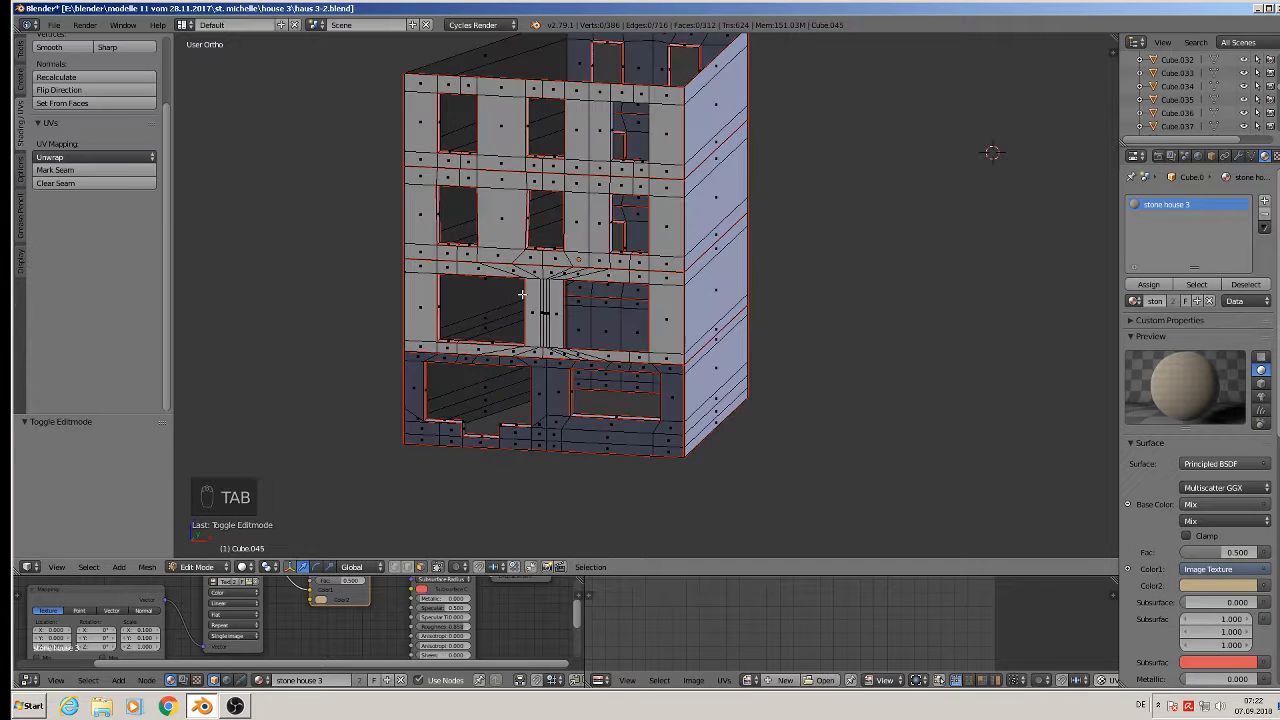
pyautogui.press('a')
pyautogui.press('a')
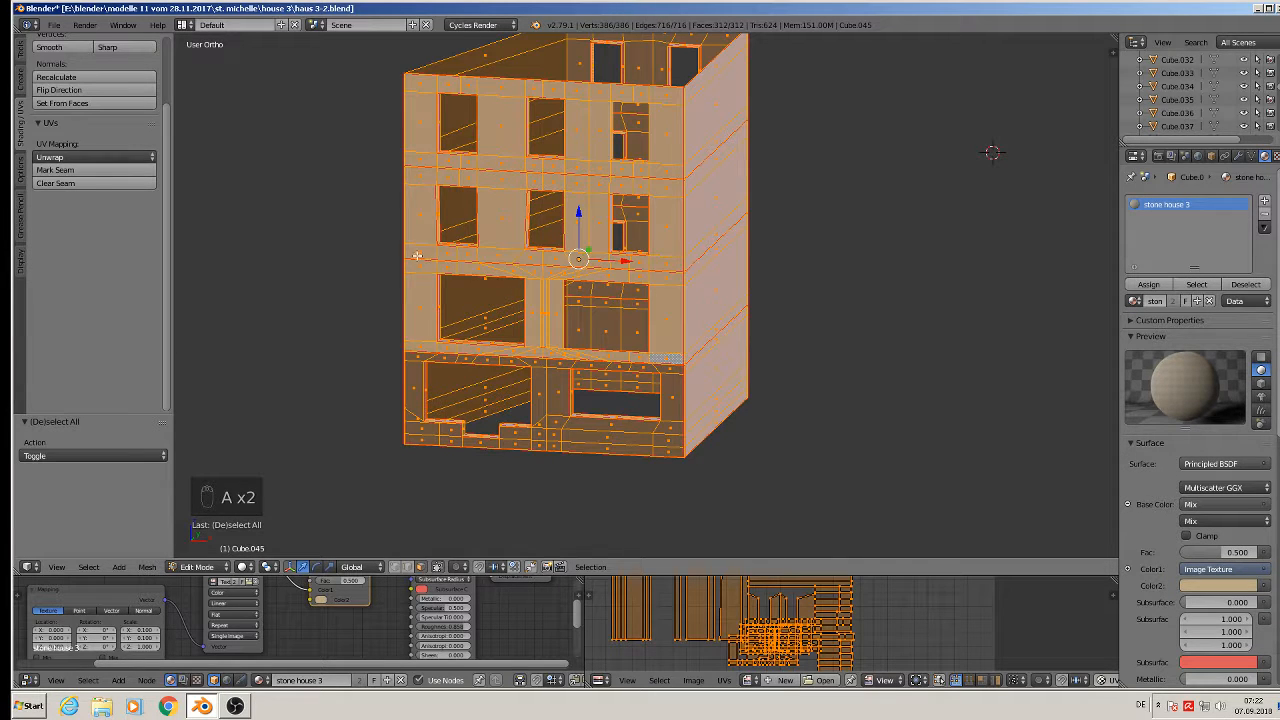
pyautogui.click(77, 78)
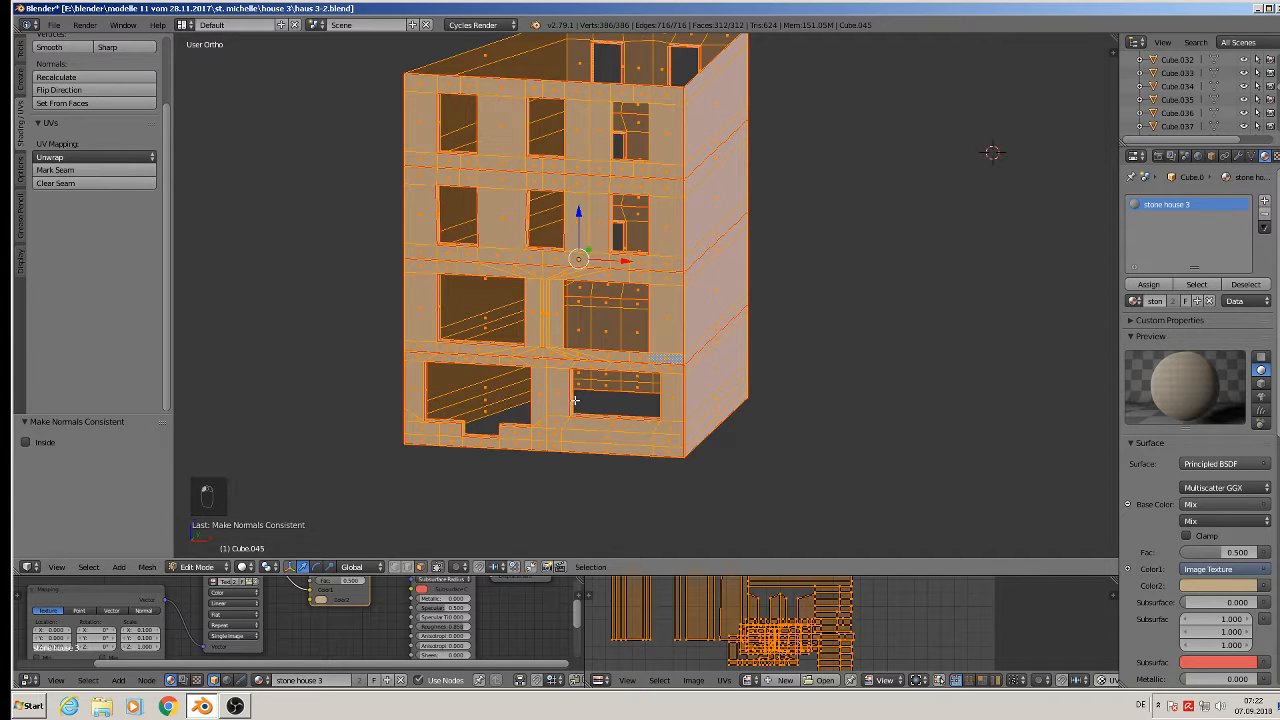
pyautogui.press('Tab')
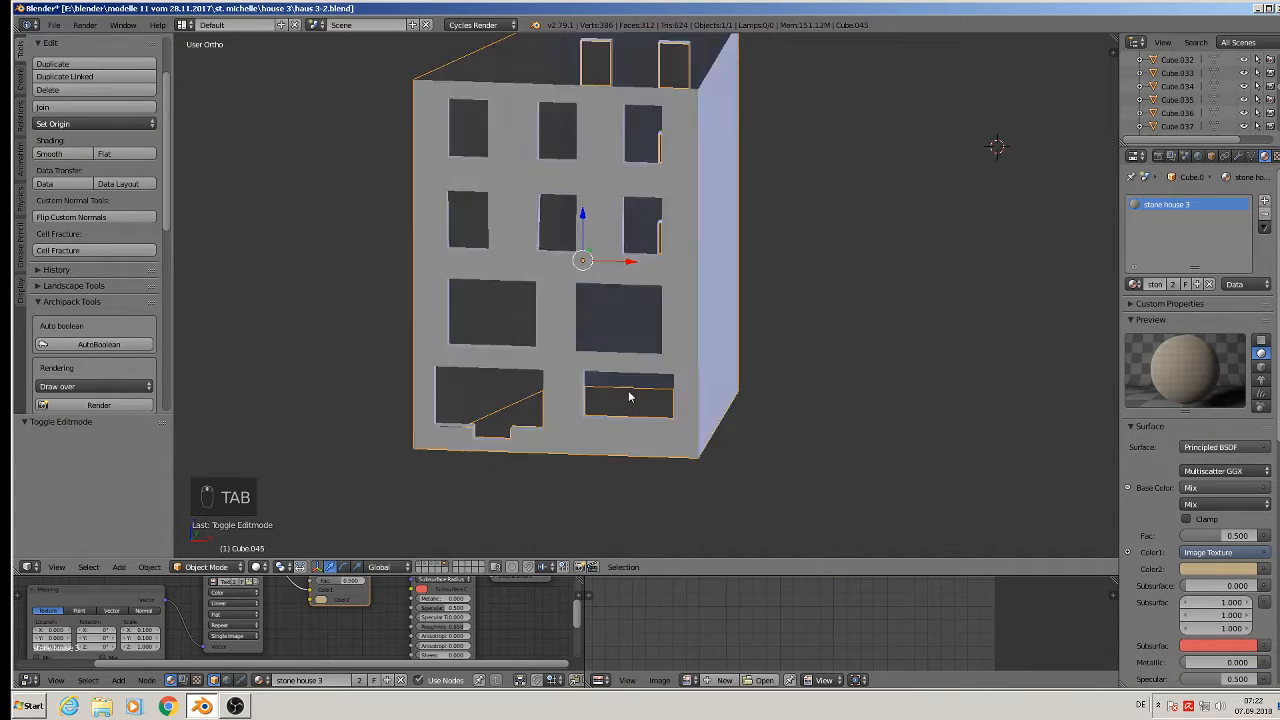
# Dissolve all horizontal edges across the windowless side wall adjoining the front facade.
pyautogui.moveTo(628, 394)
pyautogui.mouseDown(button='middle')
pyautogui.moveTo(817, 410)
pyautogui.moveTo(931, 371)
pyautogui.moveTo(511, 354)
pyautogui.moveTo(596, 346)
pyautogui.moveTo(624, 370)
pyautogui.mouseUp(button='middle')
pyautogui.press('Tab')
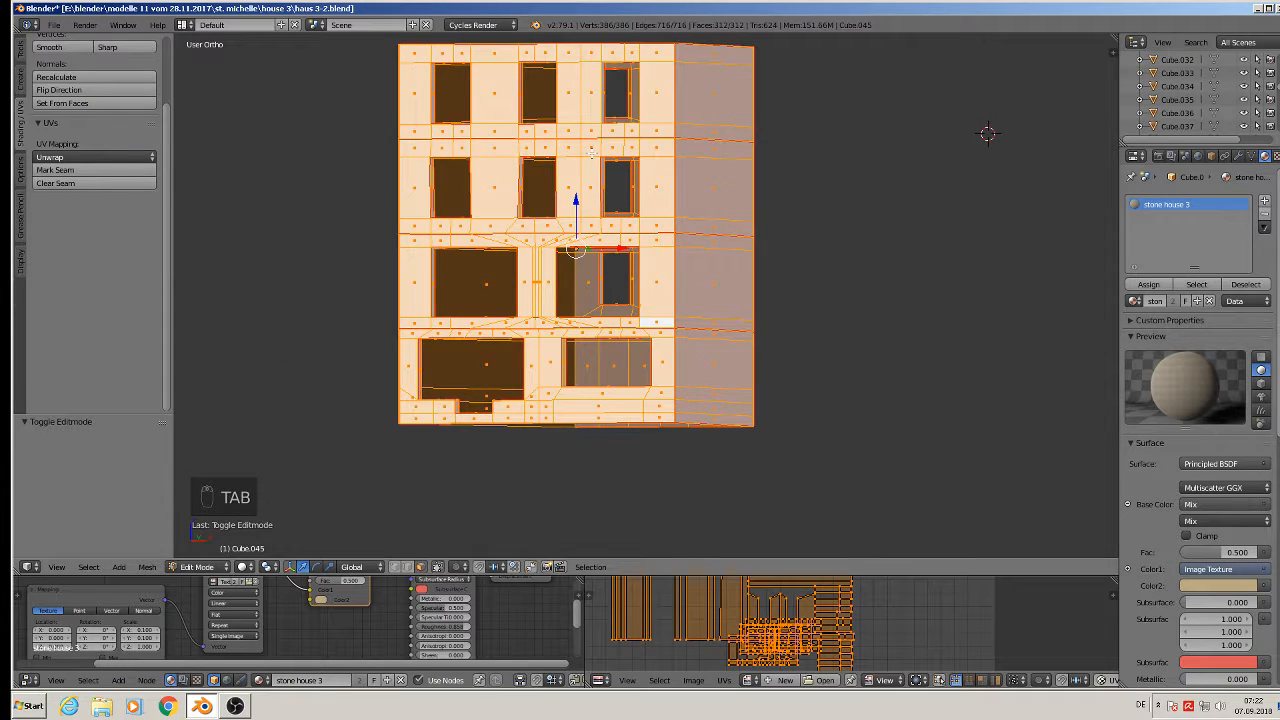
pyautogui.press('KP_1')
pyautogui.moveTo(705, 172); pyautogui.dragTo(657, 149, button='middle')
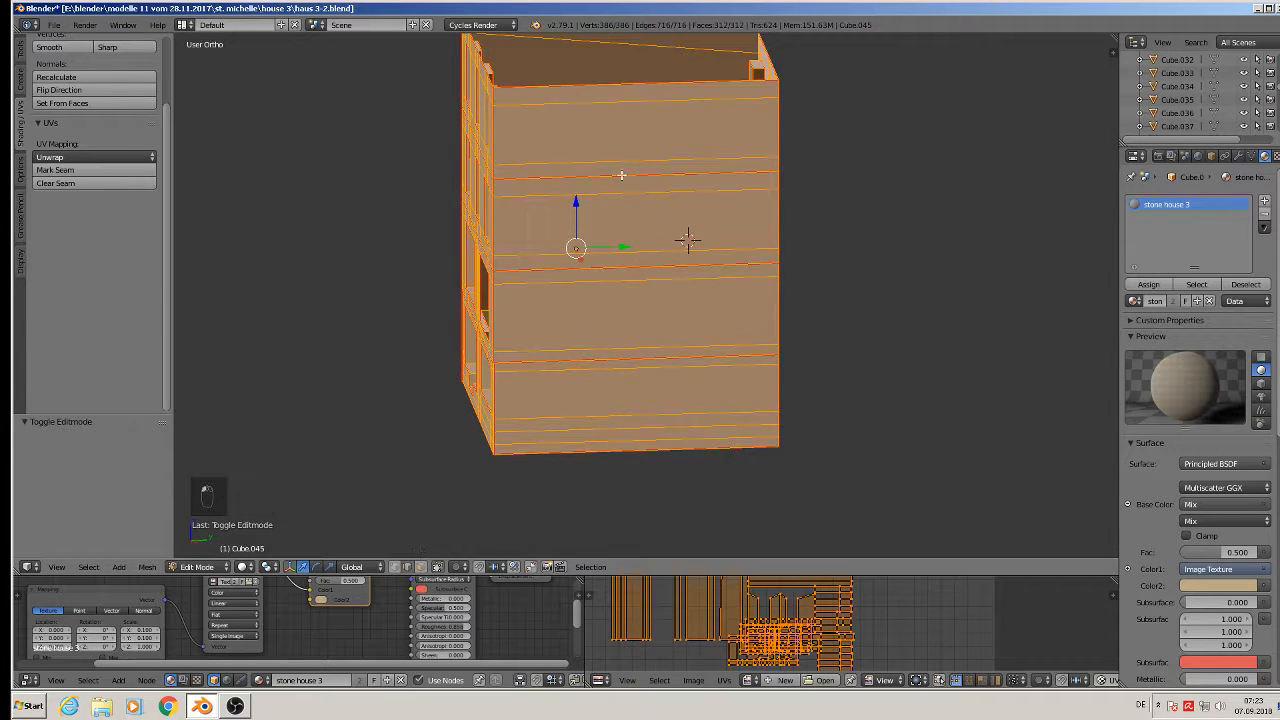
pyautogui.press('a')
pyautogui.press('c')
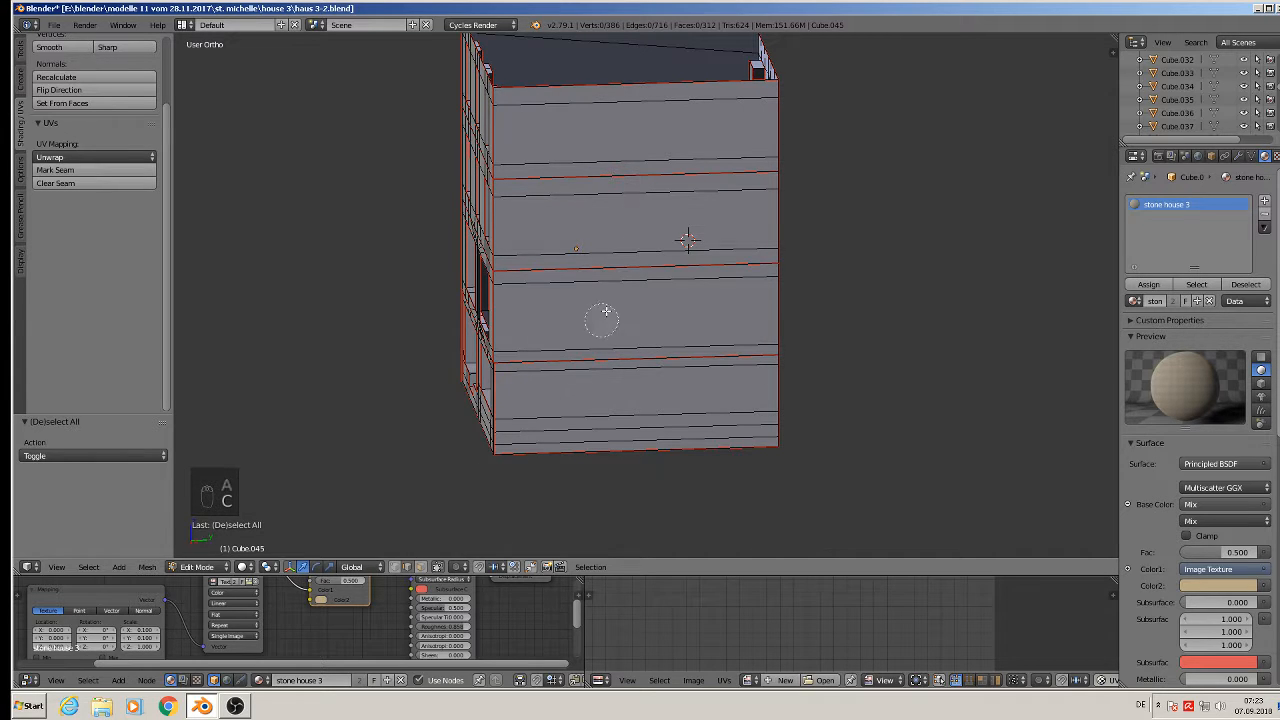
pyautogui.moveTo(651, 120)
pyautogui.mouseDown()
pyautogui.moveTo(640, 103)
pyautogui.moveTo(662, 423)
pyautogui.mouseUp()
pyautogui.rightClick(661, 422)
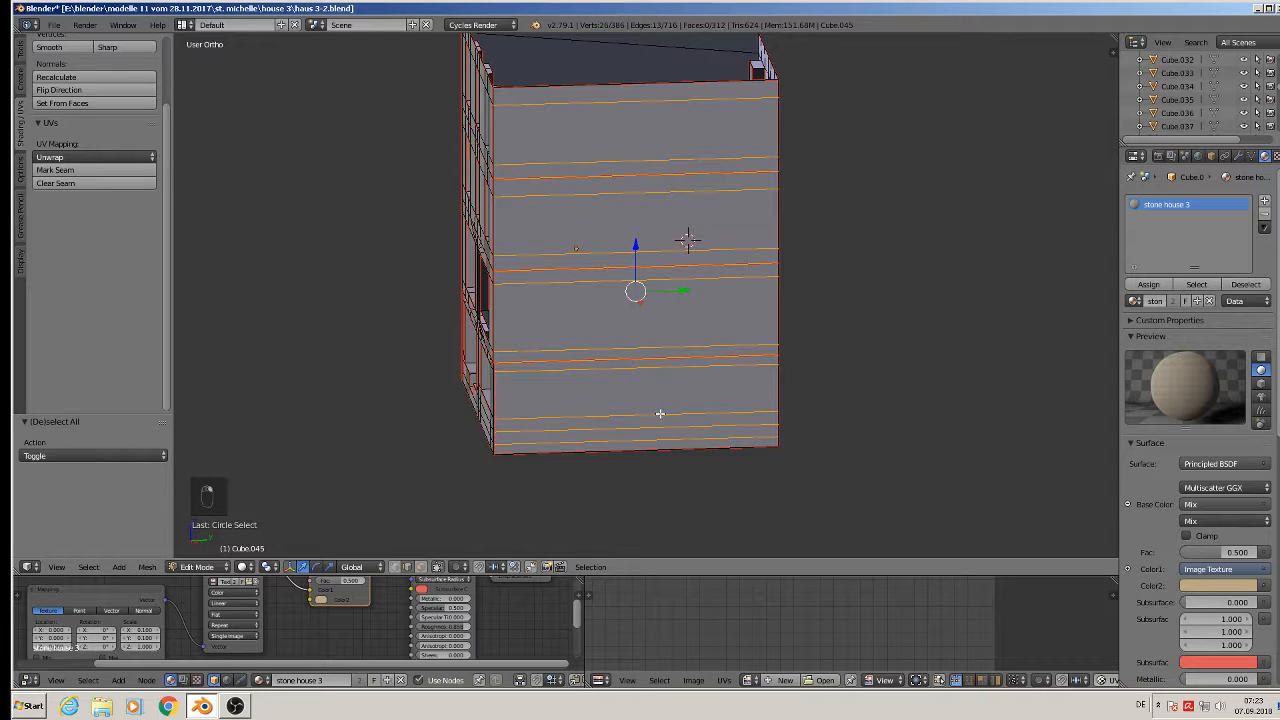
pyautogui.press('x')
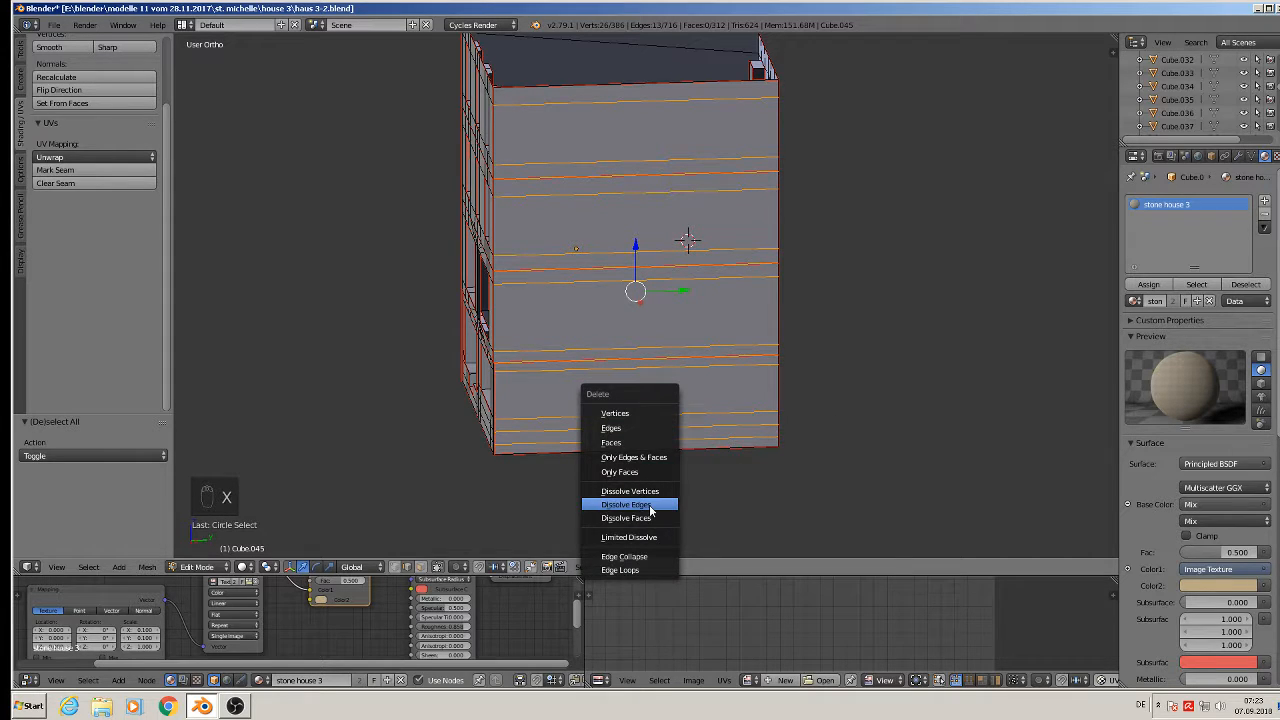
pyautogui.click(650, 509)
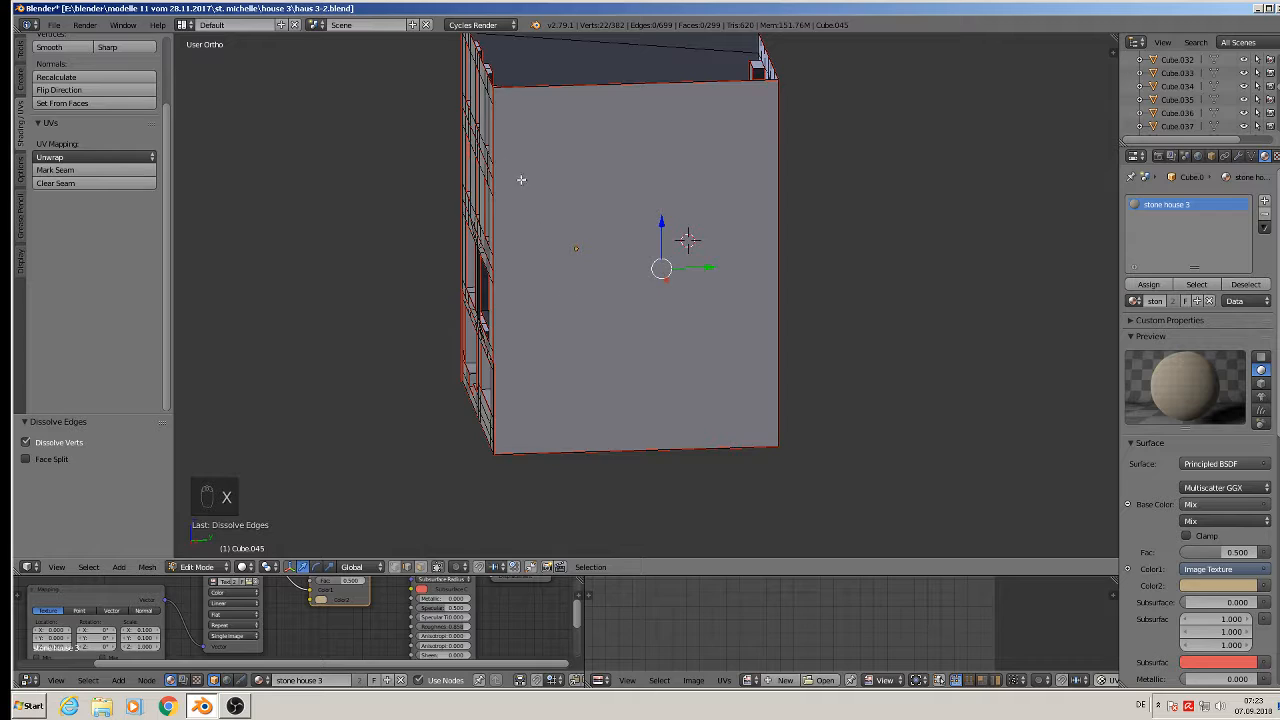
# Dissolve all horizontal edges across the opposite windowless side wall.
pyautogui.moveTo(521, 179); pyautogui.dragTo(822, 175, button='middle')
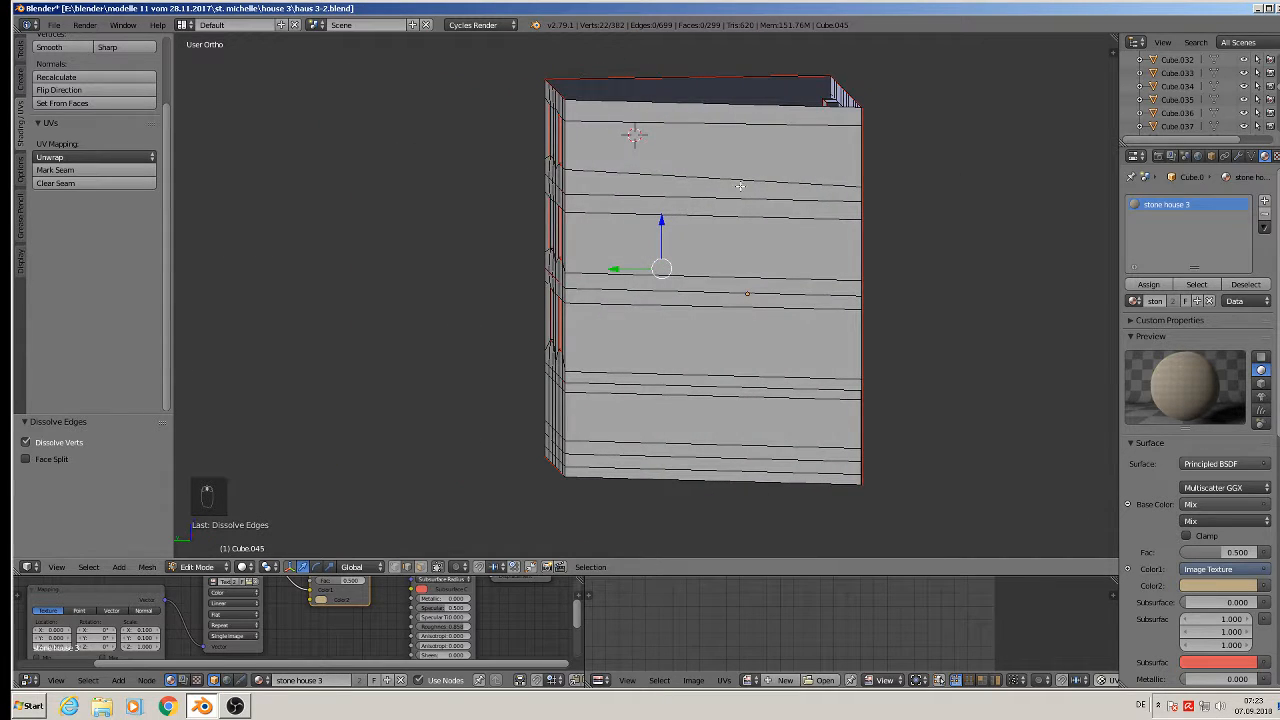
pyautogui.press('c')
pyautogui.moveTo(694, 127); pyautogui.dragTo(717, 445)
pyautogui.rightClick(717, 445)
pyautogui.press('x')
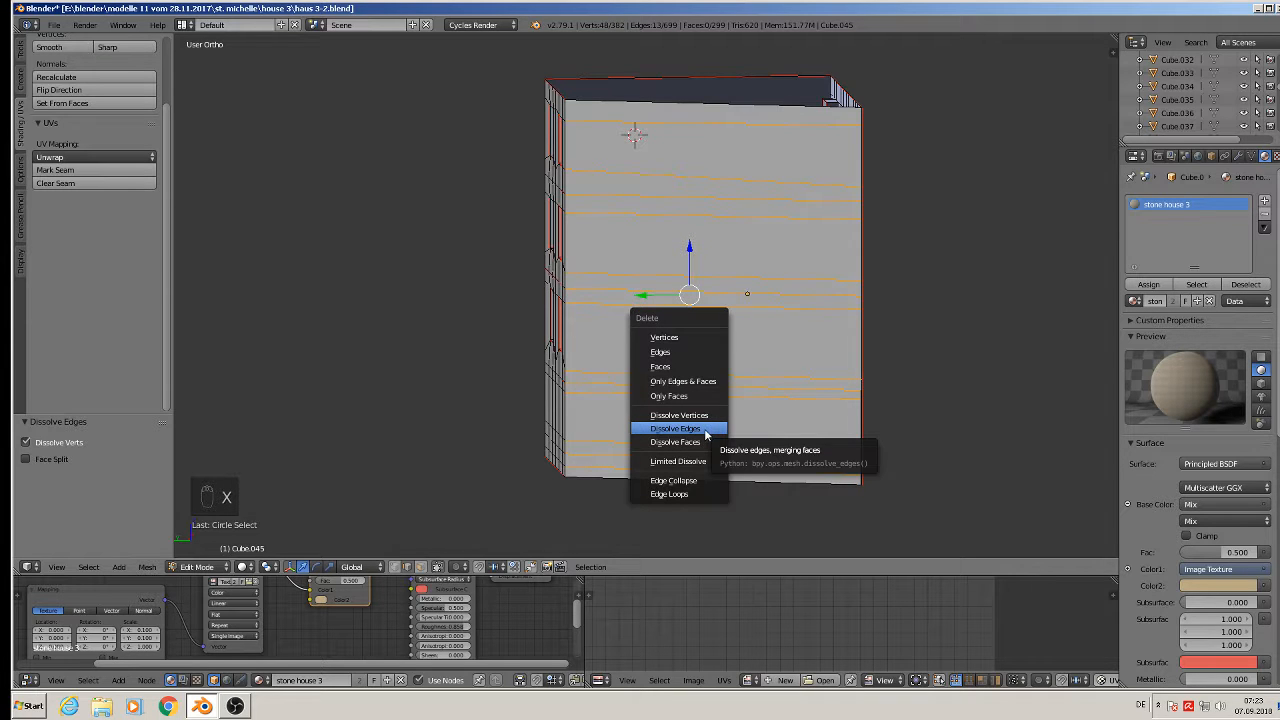
pyautogui.click(705, 429)
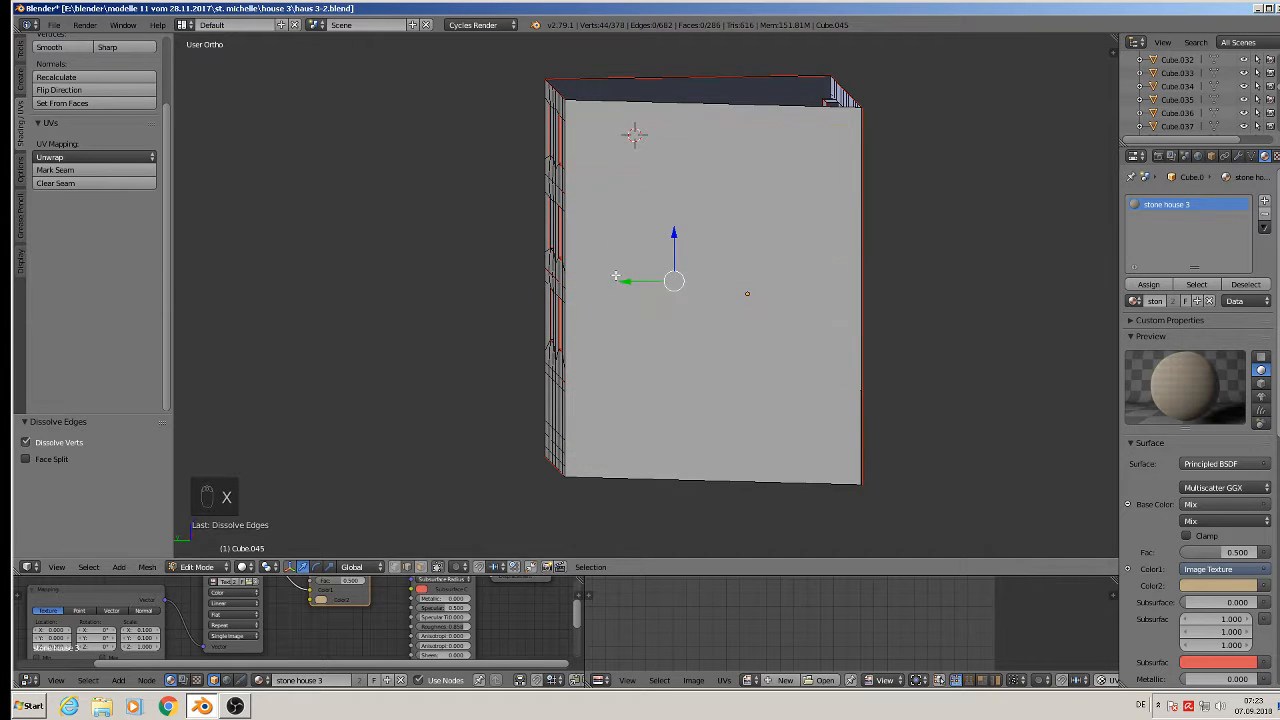
pyautogui.moveTo(623, 298); pyautogui.dragTo(736, 356, button='middle')
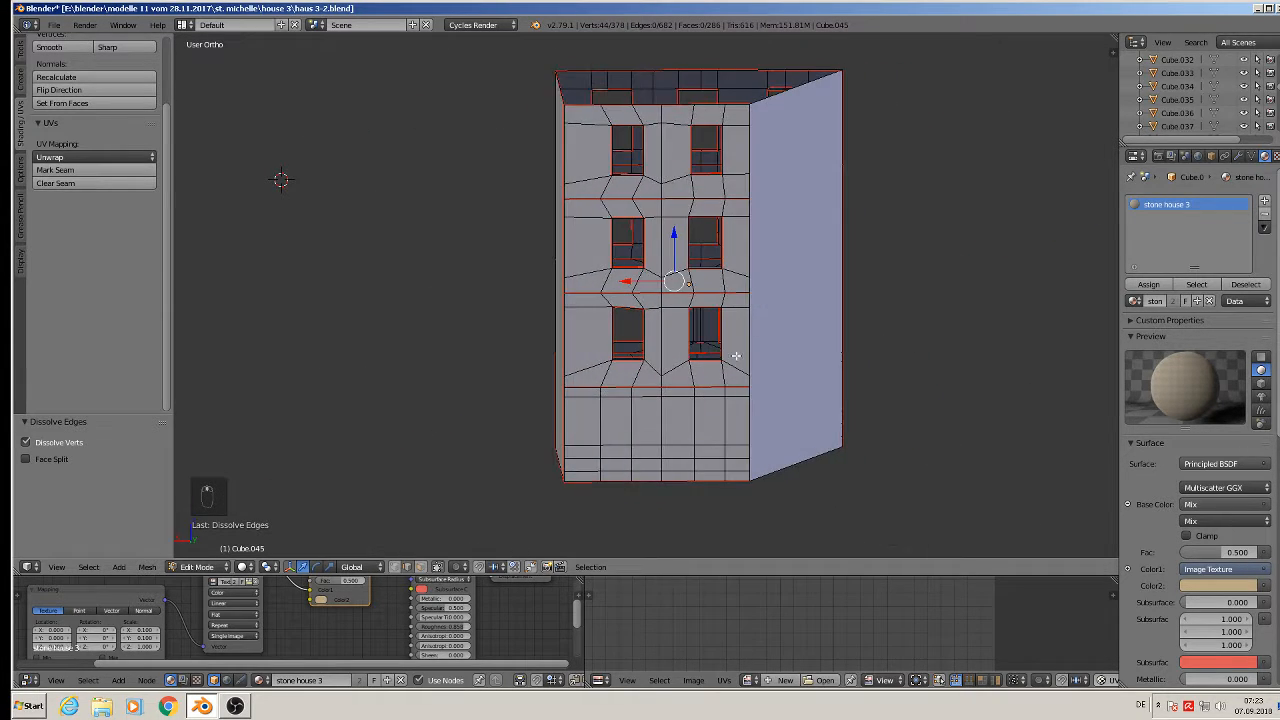
pyautogui.press('x')
pyautogui.press('c')
pyautogui.moveTo(638, 407); pyautogui.dragTo(639, 461)
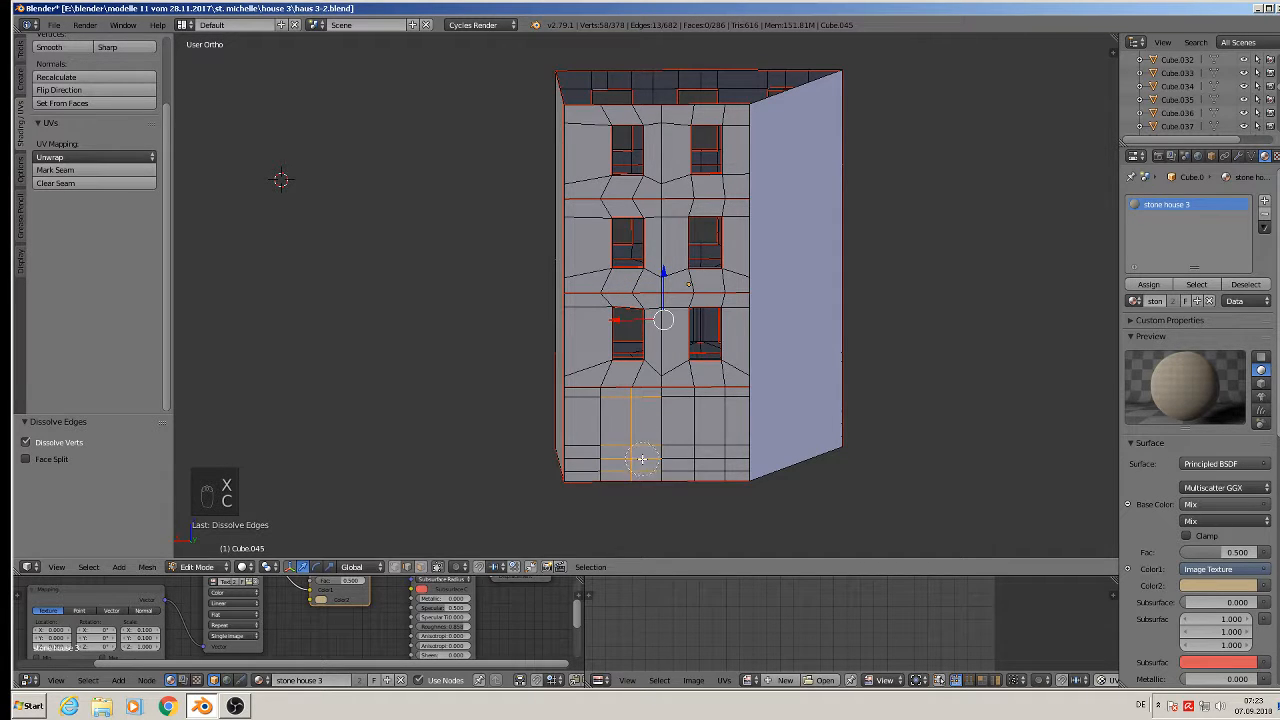
pyautogui.moveTo(595, 404)
pyautogui.mouseDown()
pyautogui.moveTo(596, 455)
pyautogui.moveTo(607, 455)
pyautogui.mouseUp()
pyautogui.press('a')
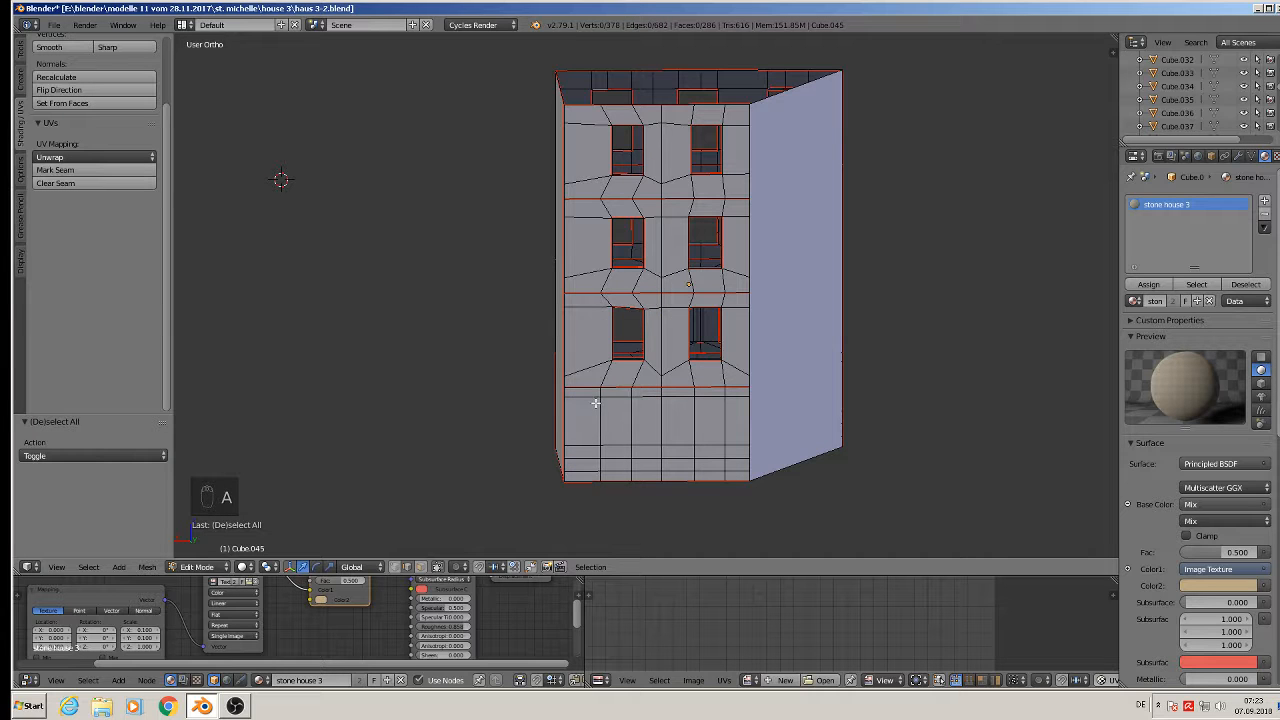
# Dissolve the grid of edges on the back wall's ground floor below the lowest windows.
pyautogui.press('c')
pyautogui.moveTo(597, 400)
pyautogui.mouseDown()
pyautogui.moveTo(701, 407)
pyautogui.moveTo(718, 462)
pyautogui.moveTo(605, 464)
pyautogui.mouseUp()
pyautogui.rightClick(600, 462)
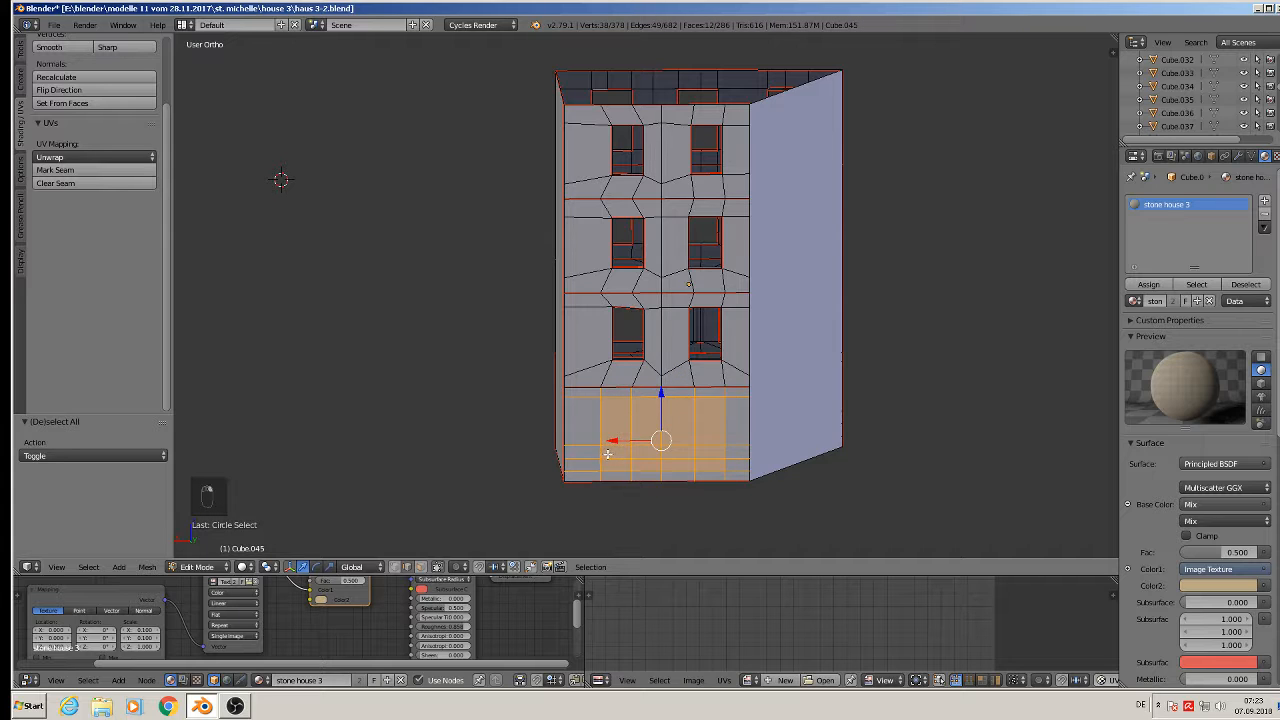
pyautogui.press('x')
pyautogui.click(609, 455)
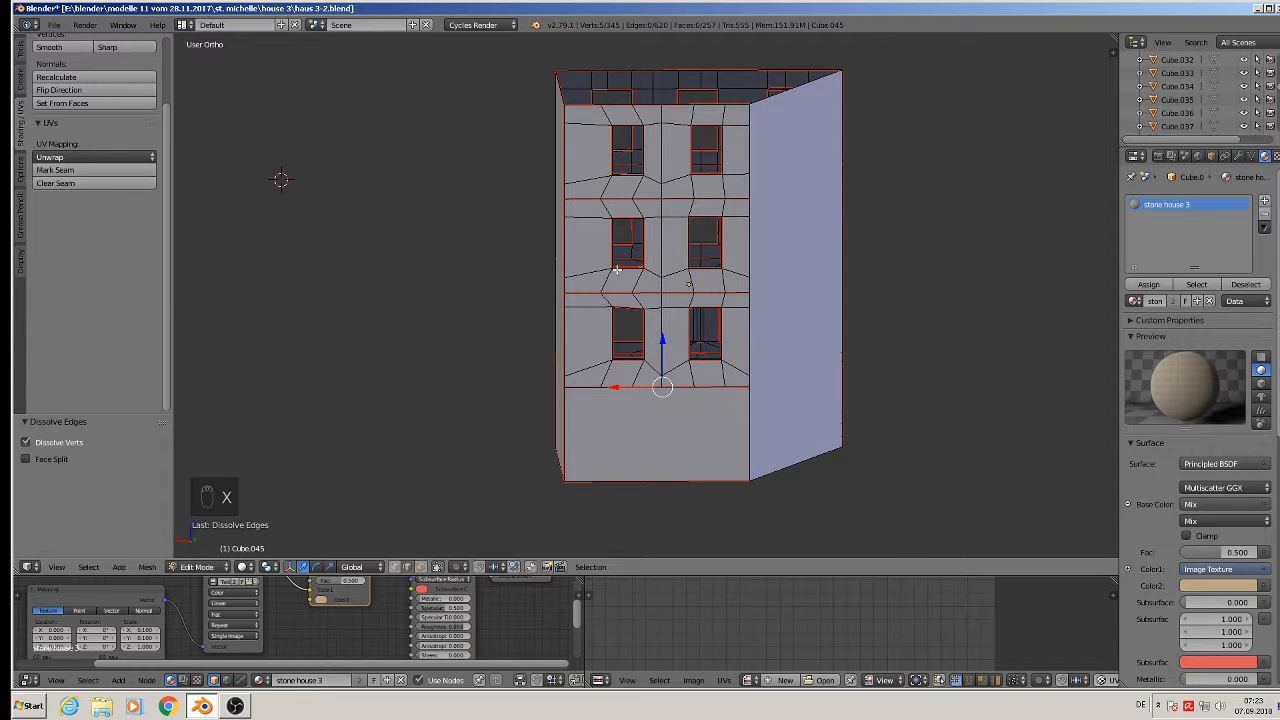
# Dissolve four of the edges running from the back wall's upper rim to the top-floor window row, sparing the one nearest the far corner.
pyautogui.scroll(2, 620, 252)
pyautogui.keyDown('shift'); pyautogui.moveTo(651, 162); pyautogui.dragTo(625, 363, button='middle'); pyautogui.keyUp('shift')
pyautogui.scroll(1, 601, 370)
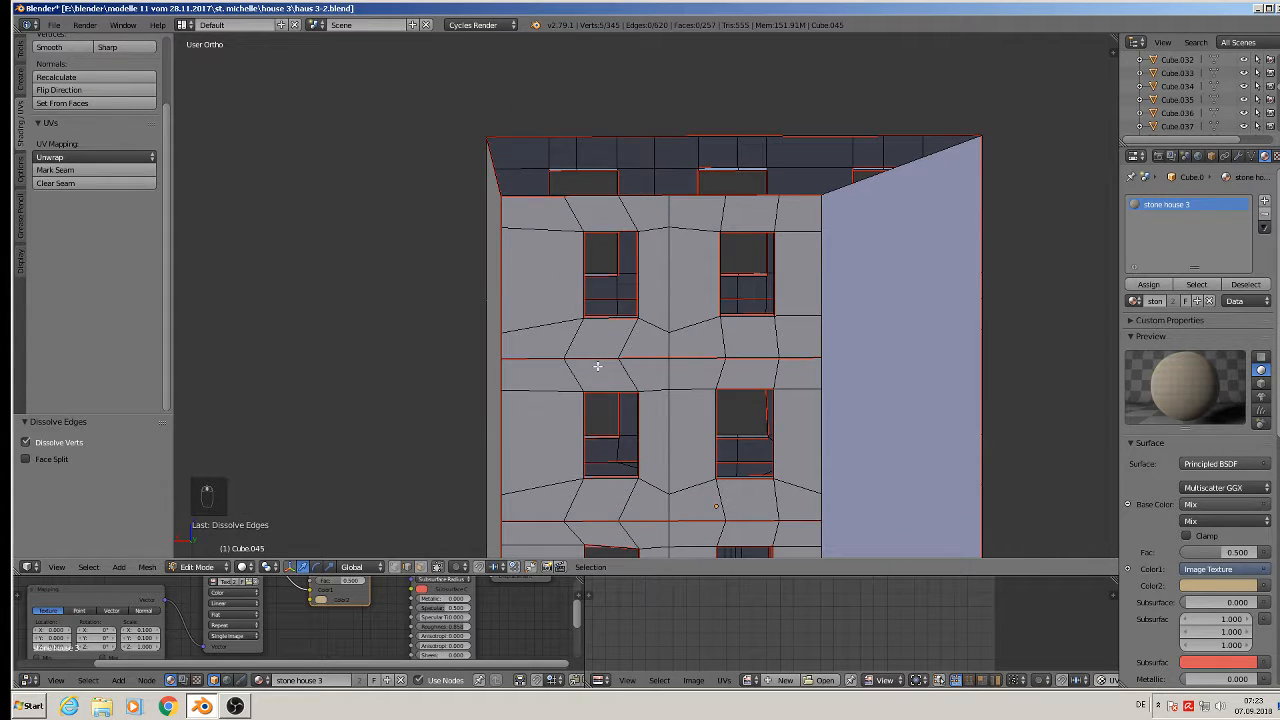
pyautogui.rightClick(568, 213)
pyautogui.keyDown('shift'); pyautogui.rightClick(643, 217); pyautogui.keyUp('shift')
pyautogui.keyDown('shift'); pyautogui.rightClick(668, 213); pyautogui.keyUp('shift')
pyautogui.keyDown('shift'); pyautogui.rightClick(723, 213); pyautogui.keyUp('shift')
pyautogui.press('x')
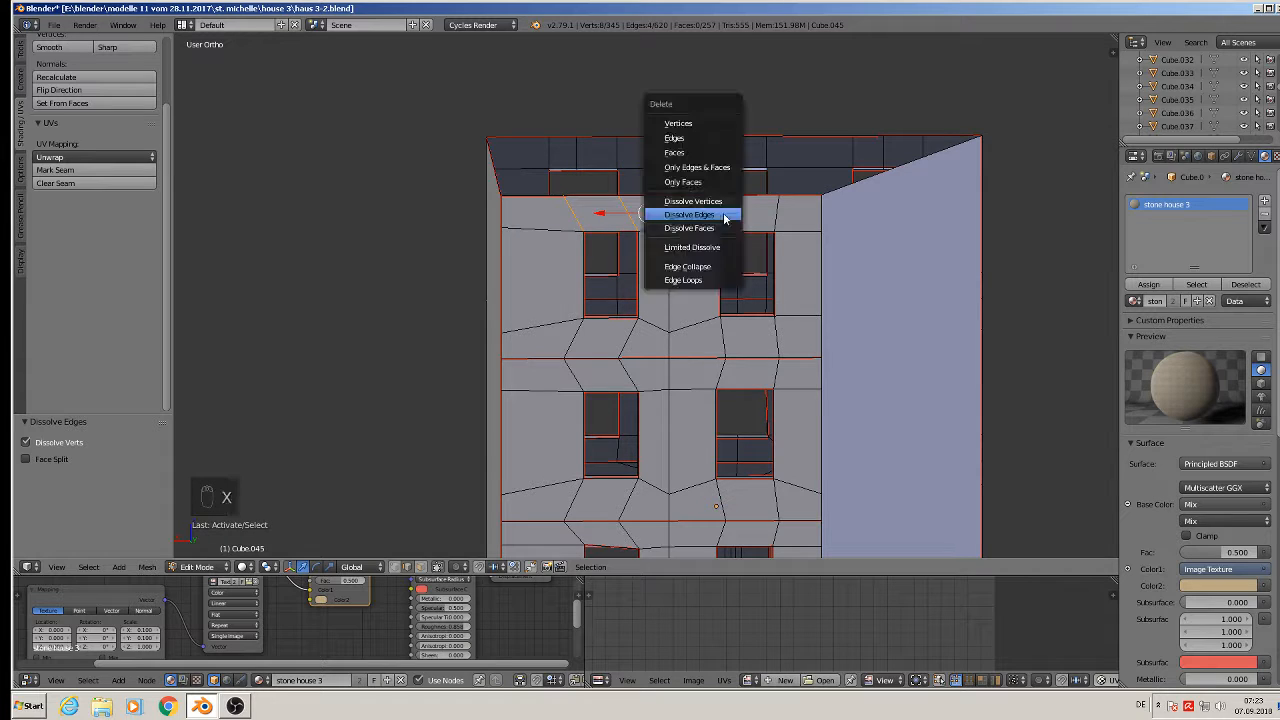
pyautogui.click(724, 213)
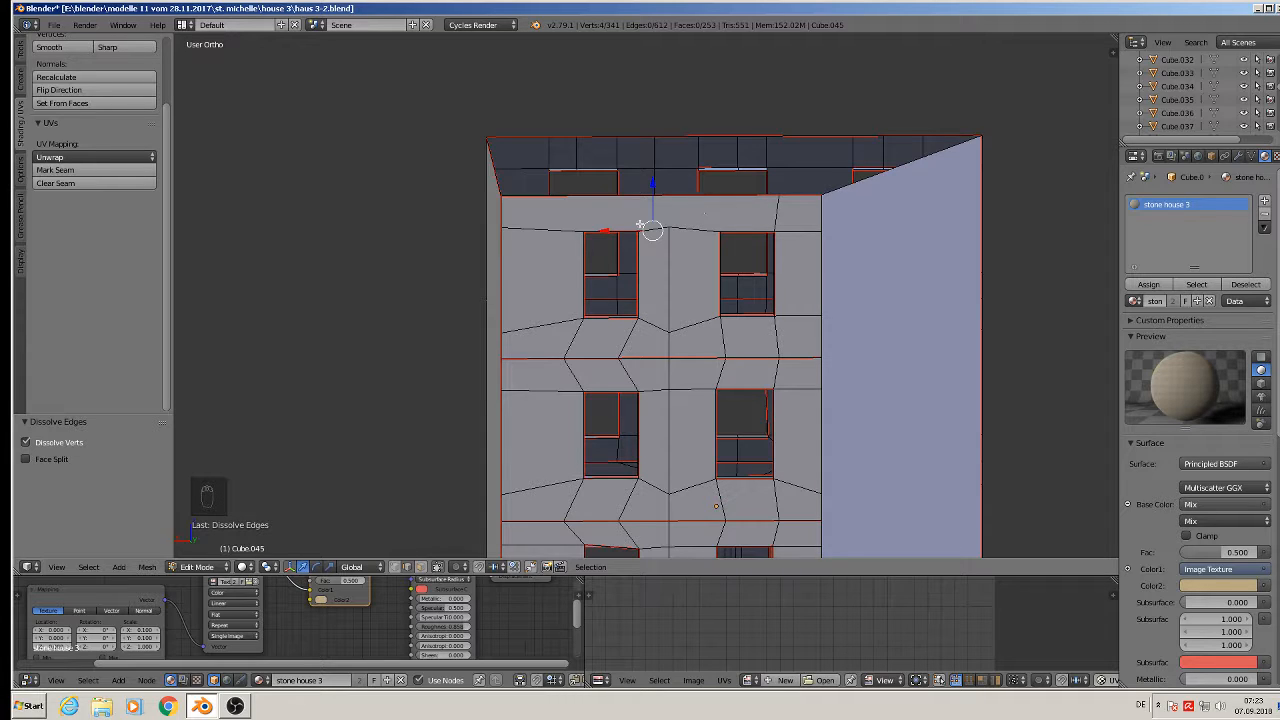
# Dissolve the vertical edge between the back wall's top-floor windows and the window-head edge running to the corner away from the visible side wall.
pyautogui.keyDown('shift'); pyautogui.rightClick(538, 231); pyautogui.keyUp('shift')
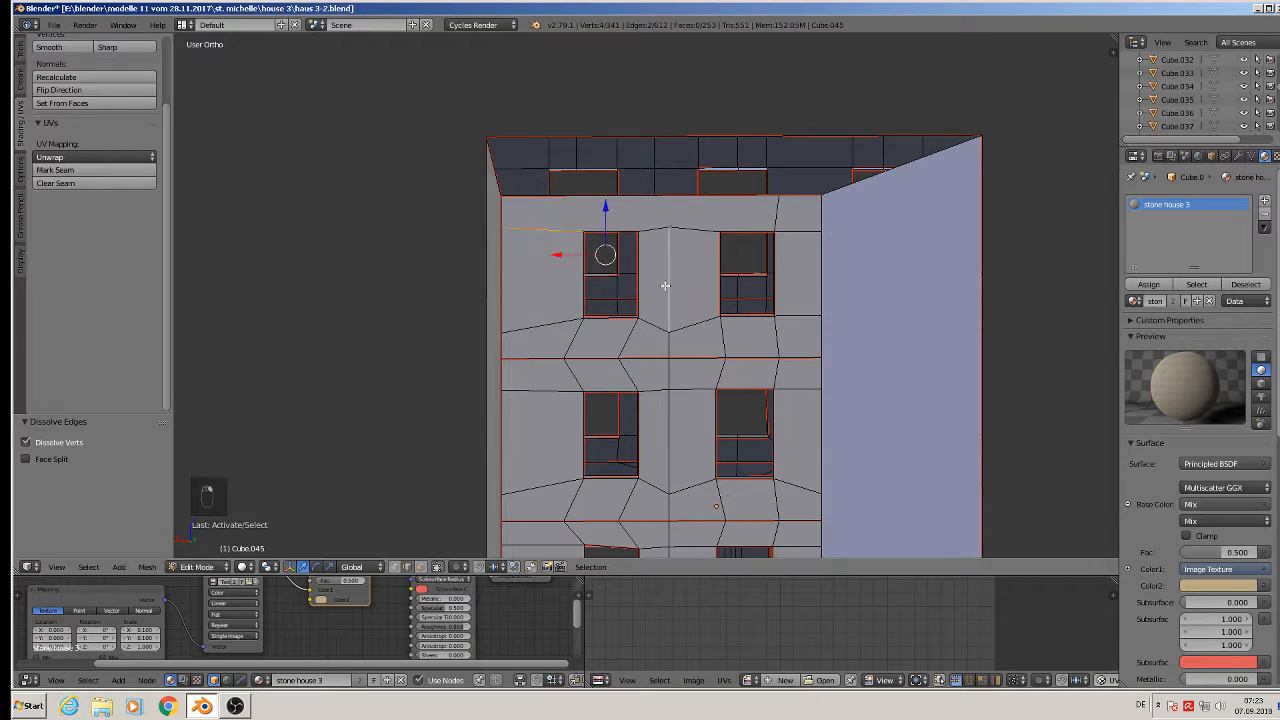
pyautogui.press('x')
pyautogui.click(665, 286)
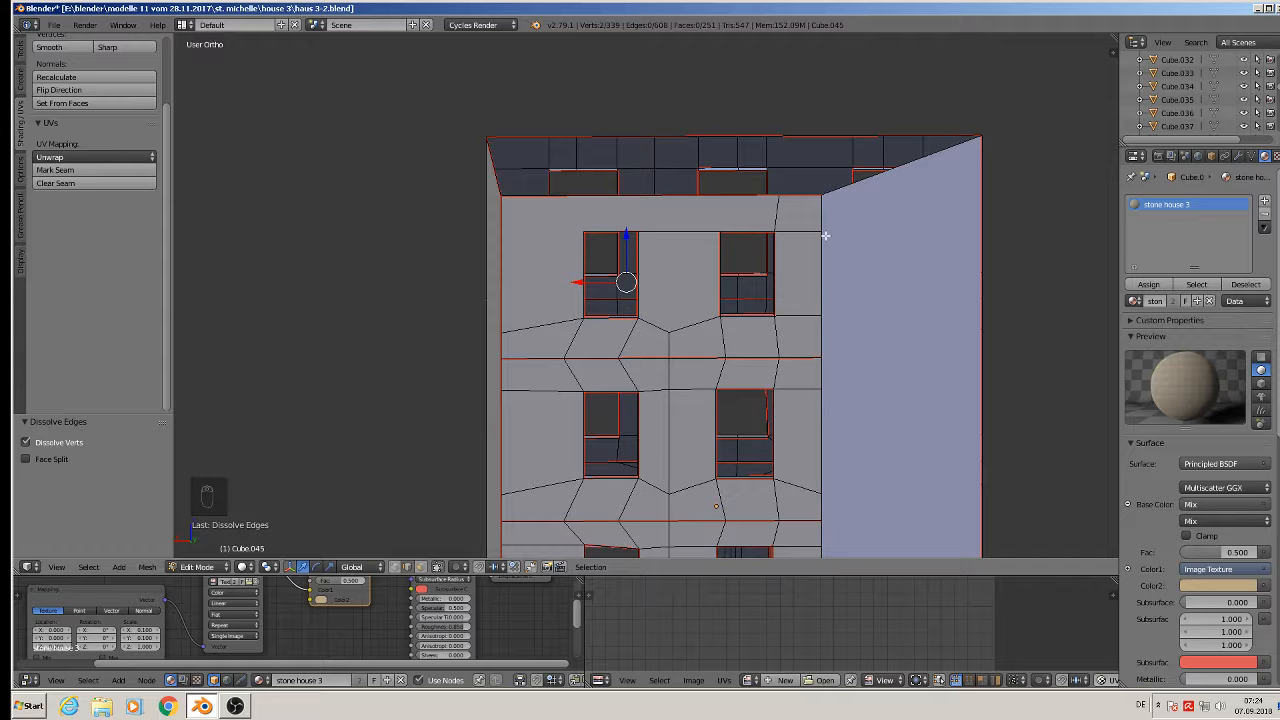
# Dissolve the eight edges fanning out between the back wall's top-floor window sills and the horizontal line below, sparing the sill-level edge beside the side wall.
pyautogui.keyDown('shift'); pyautogui.moveTo(658, 396); pyautogui.dragTo(686, 316, button='middle'); pyautogui.keyUp('shift')
pyautogui.rightClick(592, 252)
pyautogui.keyDown('shift'); pyautogui.rightClick(604, 265); pyautogui.keyUp('shift')
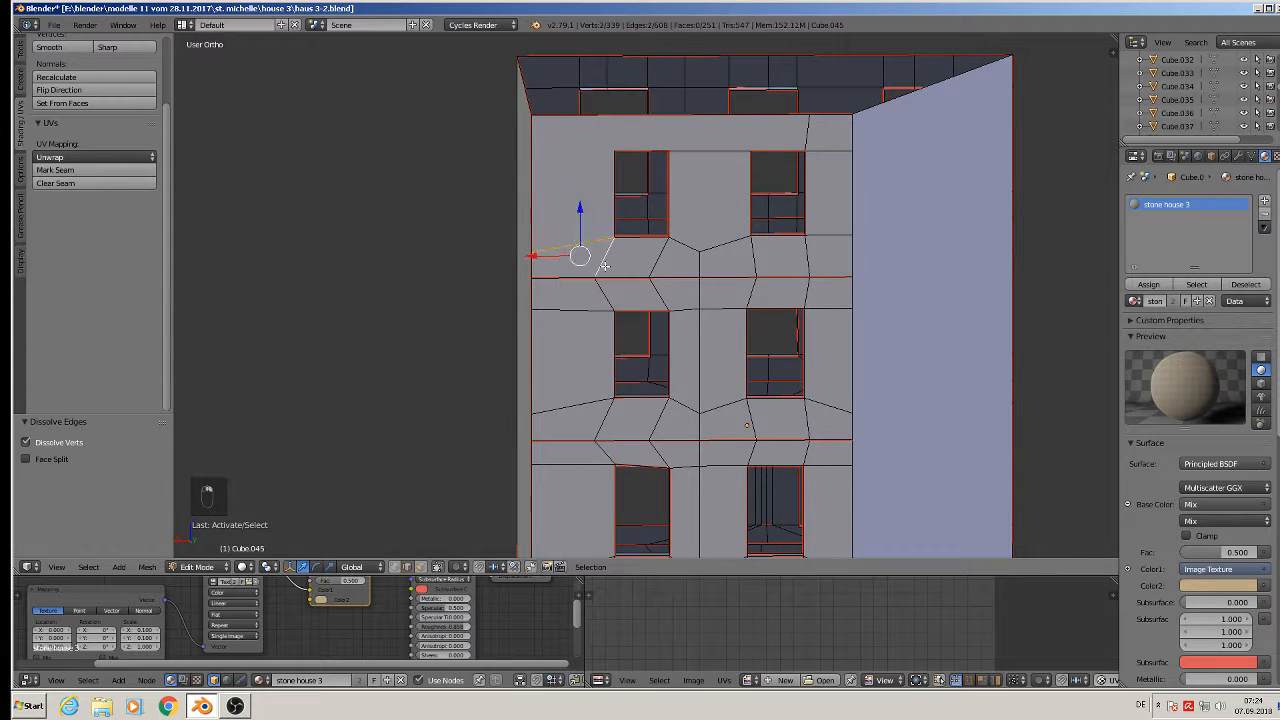
pyautogui.keyDown('shift'); pyautogui.rightClick(659, 260); pyautogui.keyUp('shift')
pyautogui.keyDown('shift'); pyautogui.rightClick(686, 248); pyautogui.keyUp('shift')
pyautogui.keyDown('shift'); pyautogui.rightClick(700, 265); pyautogui.keyUp('shift')
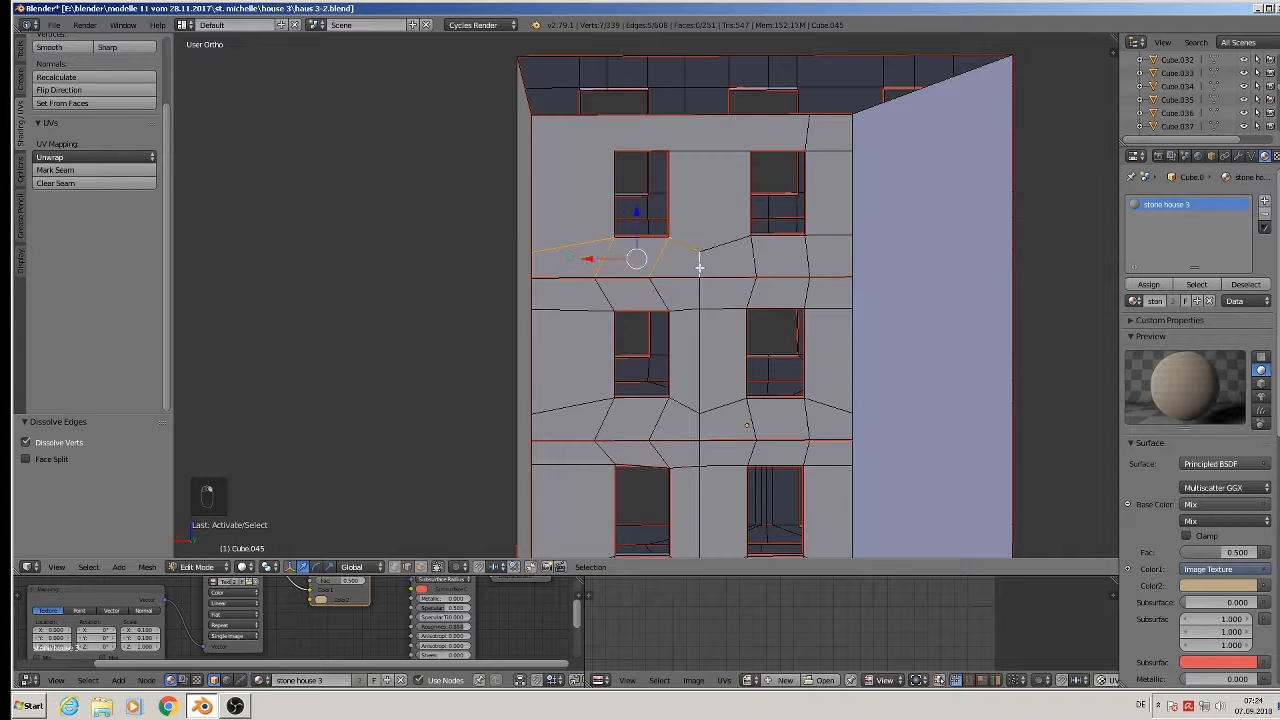
pyautogui.keyDown('shift'); pyautogui.rightClick(724, 246); pyautogui.keyUp('shift')
pyautogui.keyDown('shift'); pyautogui.rightClick(760, 258); pyautogui.keyUp('shift')
pyautogui.keyDown('shift'); pyautogui.rightClick(808, 251); pyautogui.keyUp('shift')
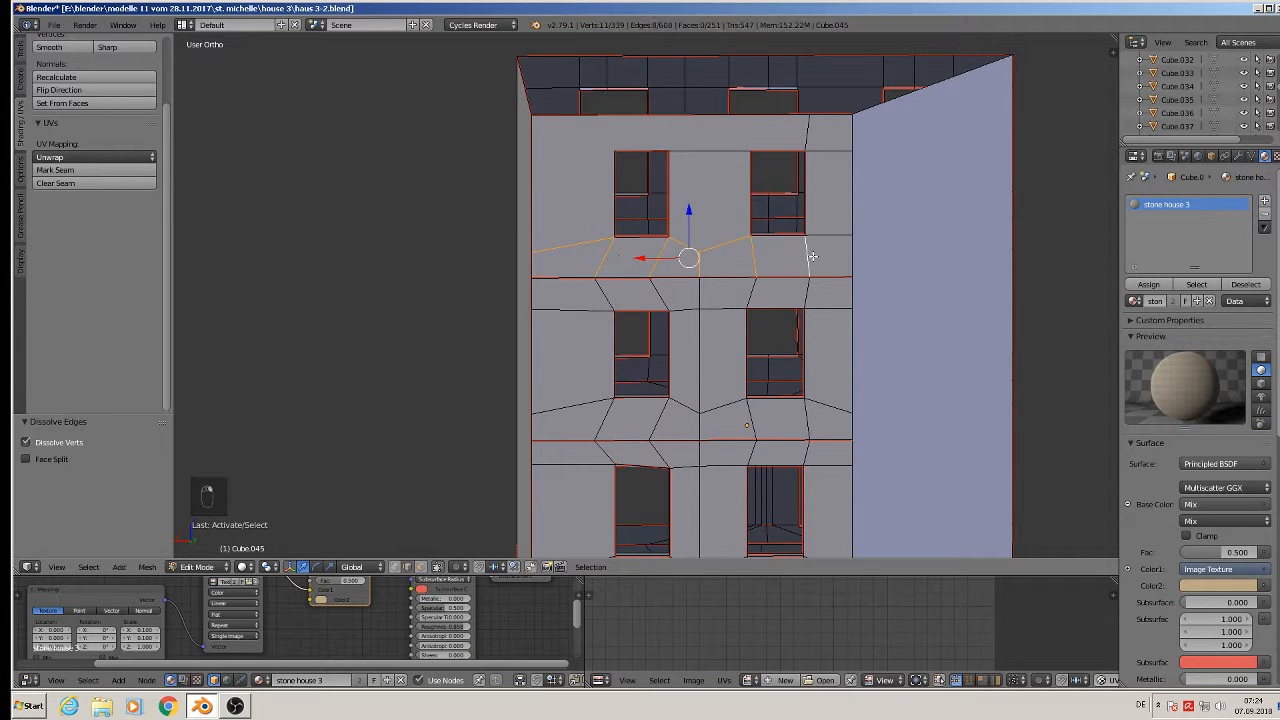
pyautogui.press('x')
pyautogui.click(812, 257)
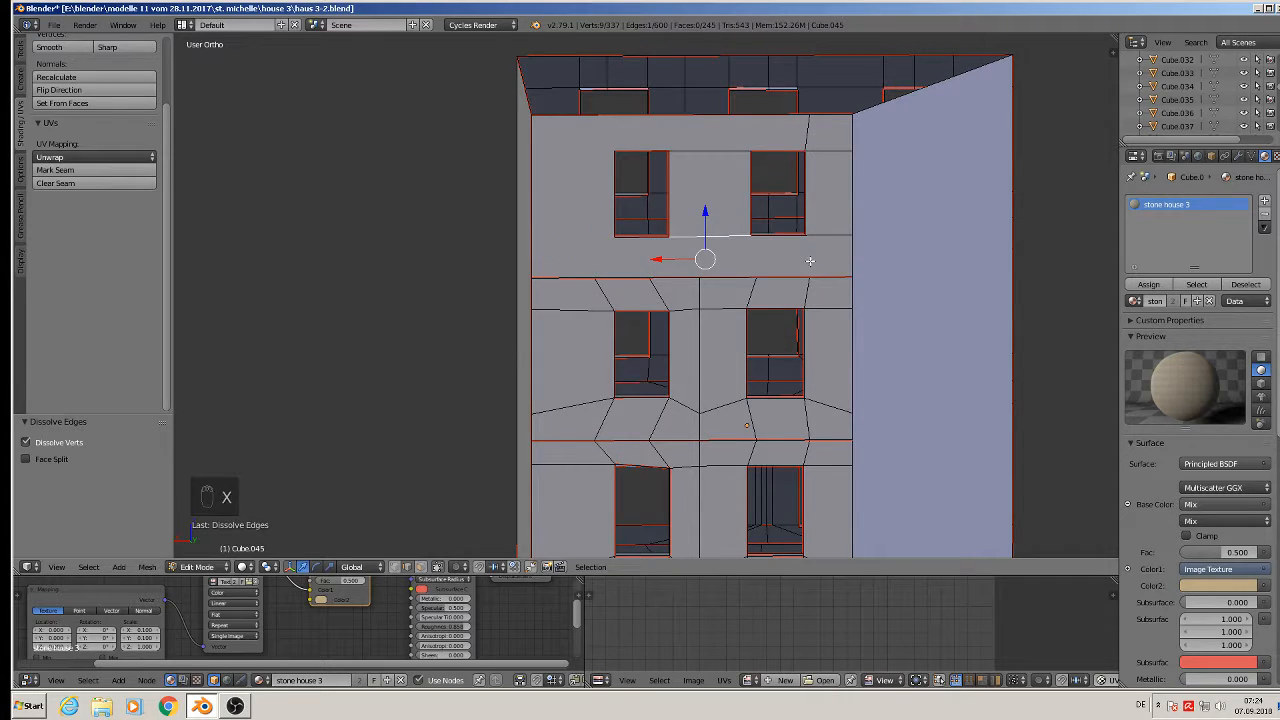
pyautogui.press('a')
# Dissolve the full horizontal line of six edges between the back wall's top-floor and middle-floor windows.
pyautogui.keyDown('shift'); pyautogui.moveTo(736, 323); pyautogui.dragTo(754, 290, button='middle'); pyautogui.keyUp('shift')
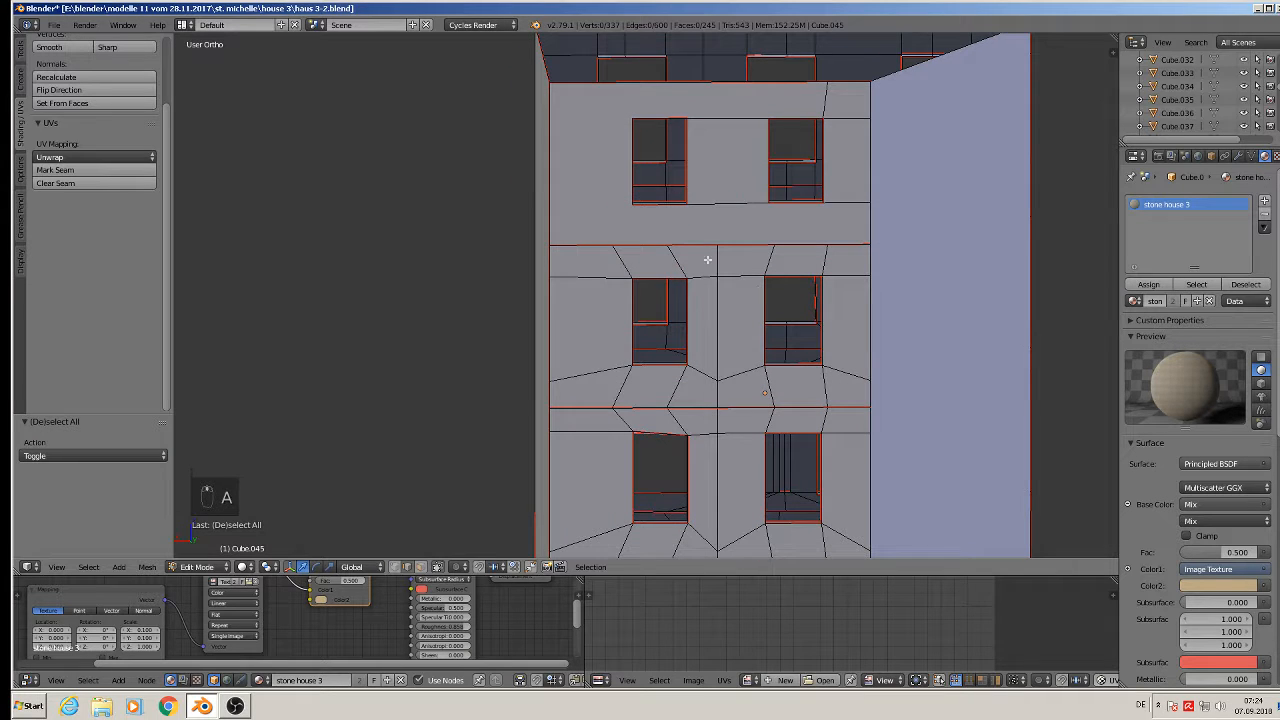
pyautogui.rightClick(693, 244)
pyautogui.keyDown('shift'); pyautogui.rightClick(603, 243); pyautogui.keyUp('shift')
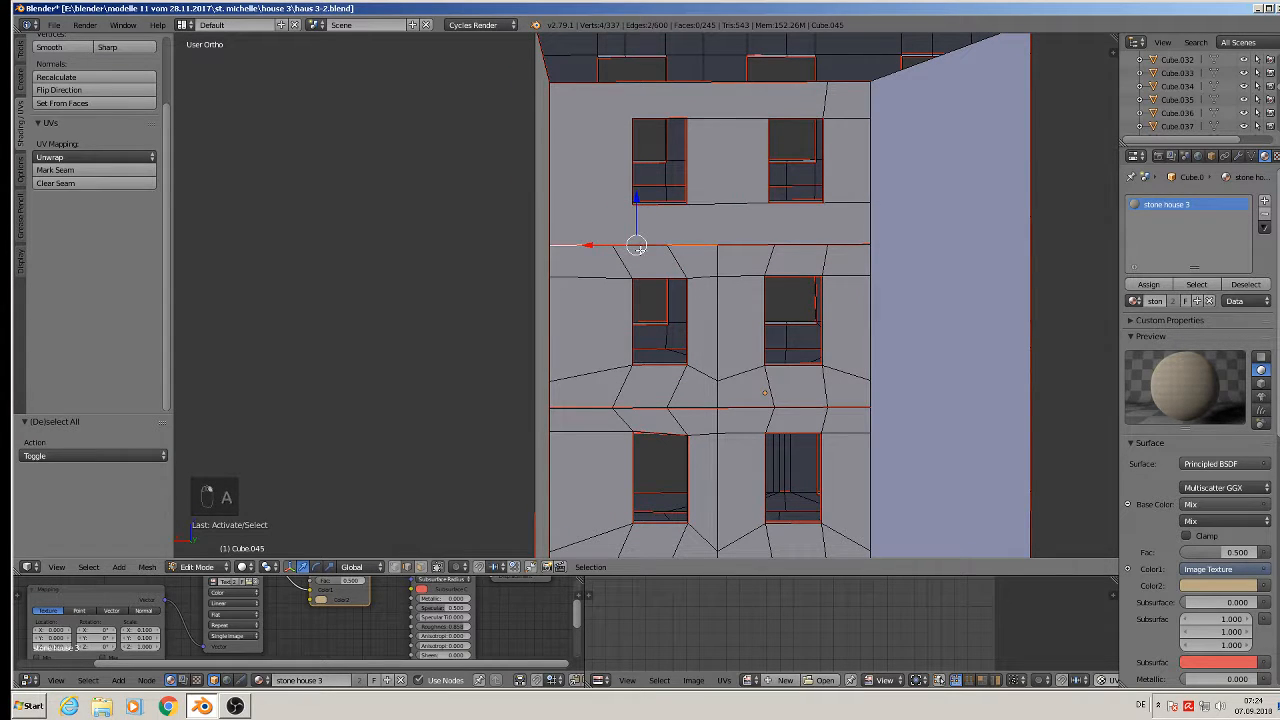
pyautogui.keyDown('shift'); pyautogui.rightClick(641, 249); pyautogui.keyUp('shift')
pyautogui.keyDown('shift'); pyautogui.rightClick(757, 246); pyautogui.keyUp('shift')
pyautogui.keyDown('shift'); pyautogui.rightClick(798, 244); pyautogui.keyUp('shift')
pyautogui.keyDown('shift'); pyautogui.rightClick(839, 245); pyautogui.keyUp('shift')
pyautogui.press('x')
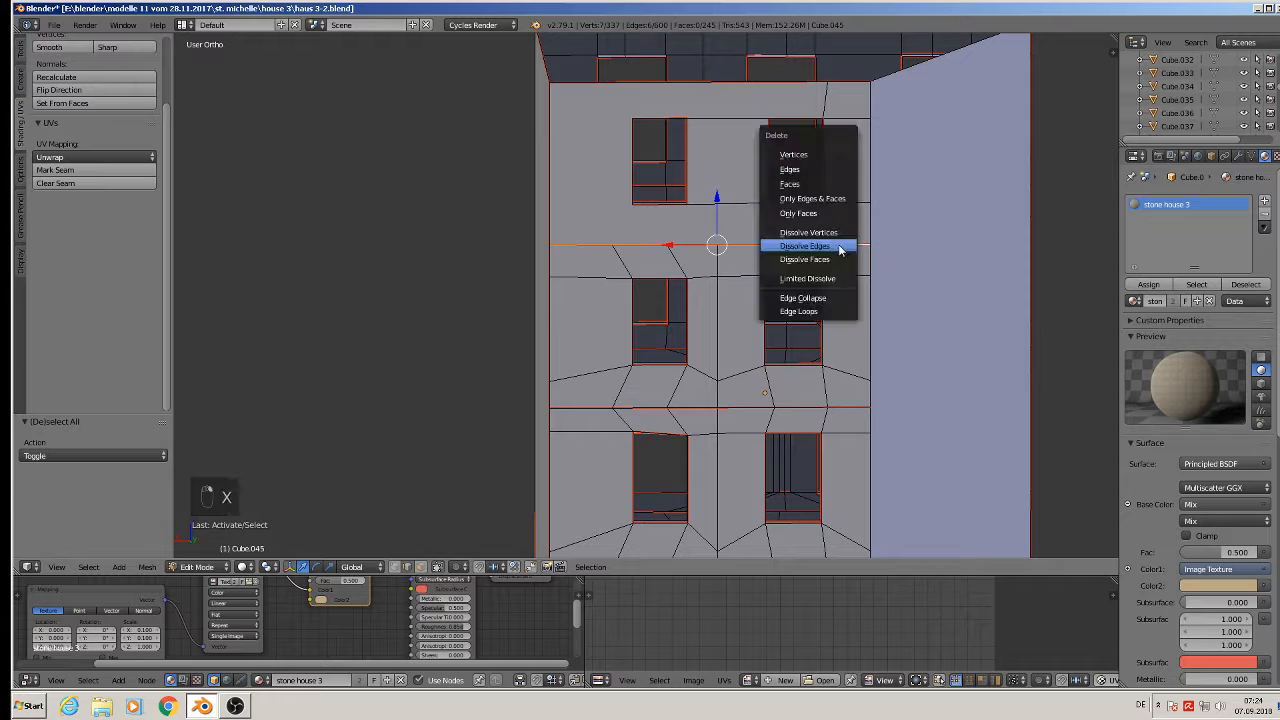
pyautogui.click(839, 245)
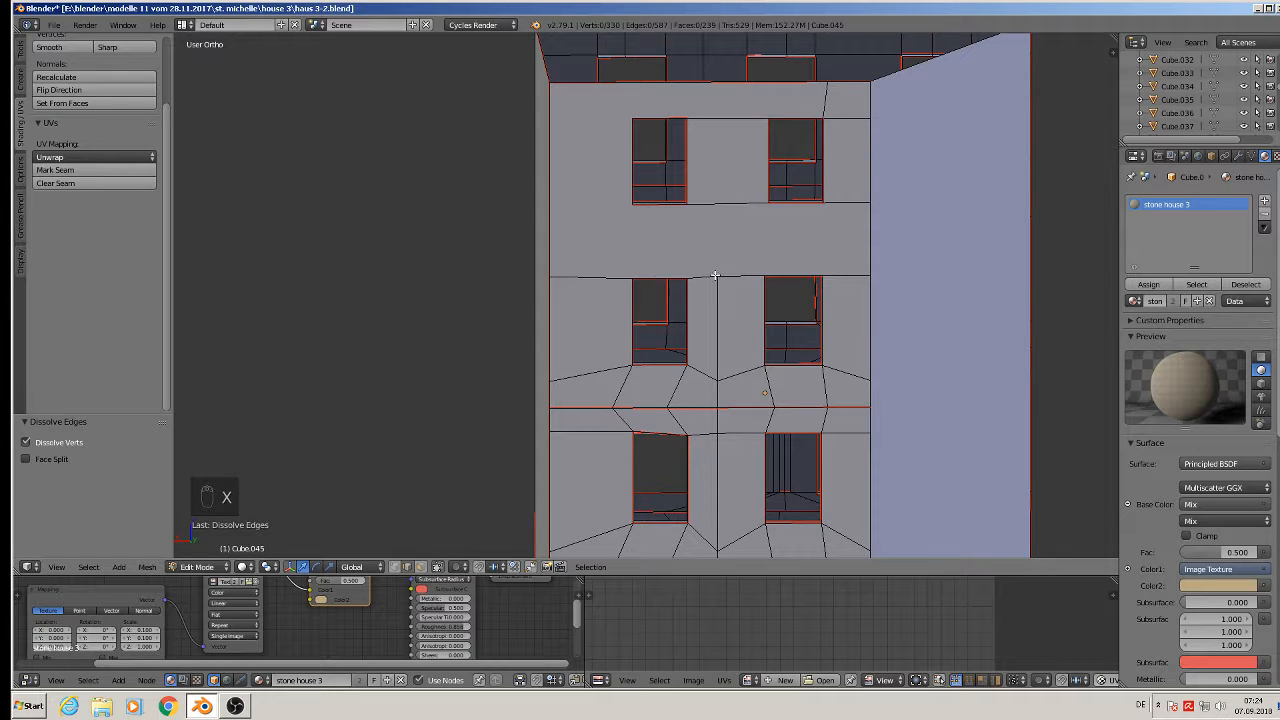
# Dissolve the horizontal edge joining the head of the back wall's middle-floor window to the corner away from the visible side wall.
pyautogui.keyDown('shift'); pyautogui.moveTo(727, 336); pyautogui.dragTo(771, 261, button='middle'); pyautogui.keyUp('shift')
pyautogui.rightClick(652, 204)
pyautogui.press('x')
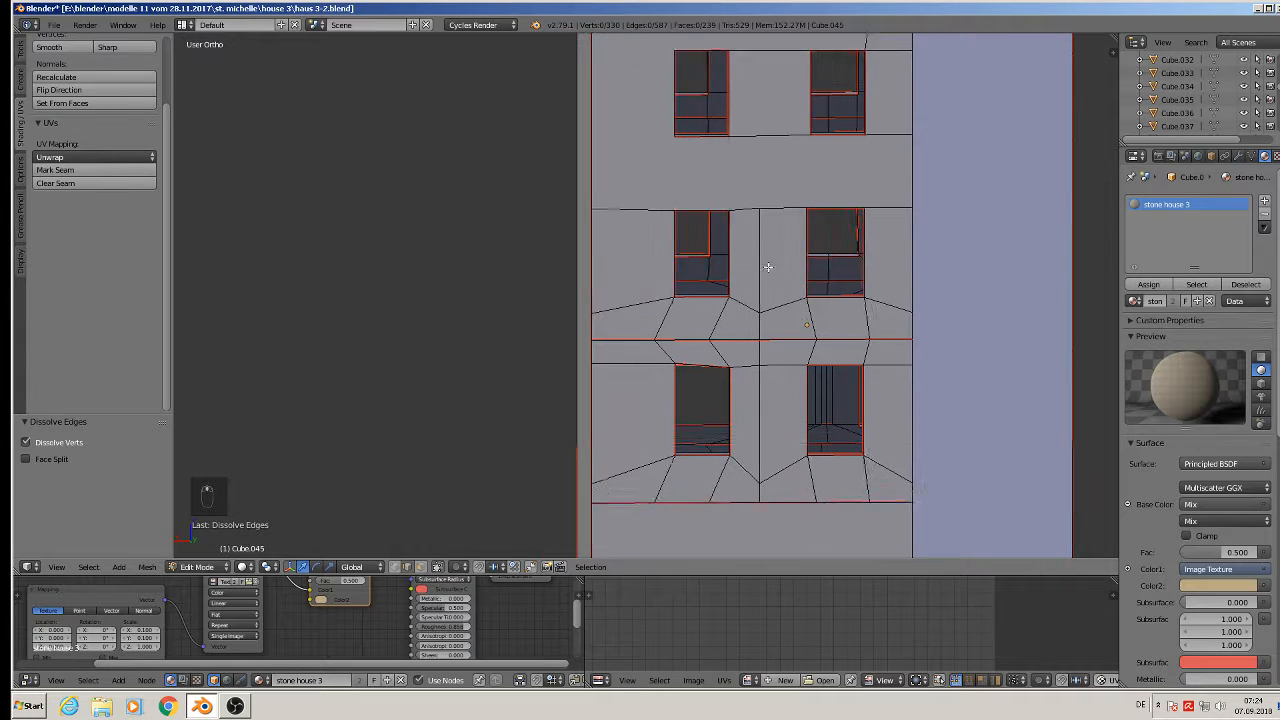
pyautogui.click(612, 203)
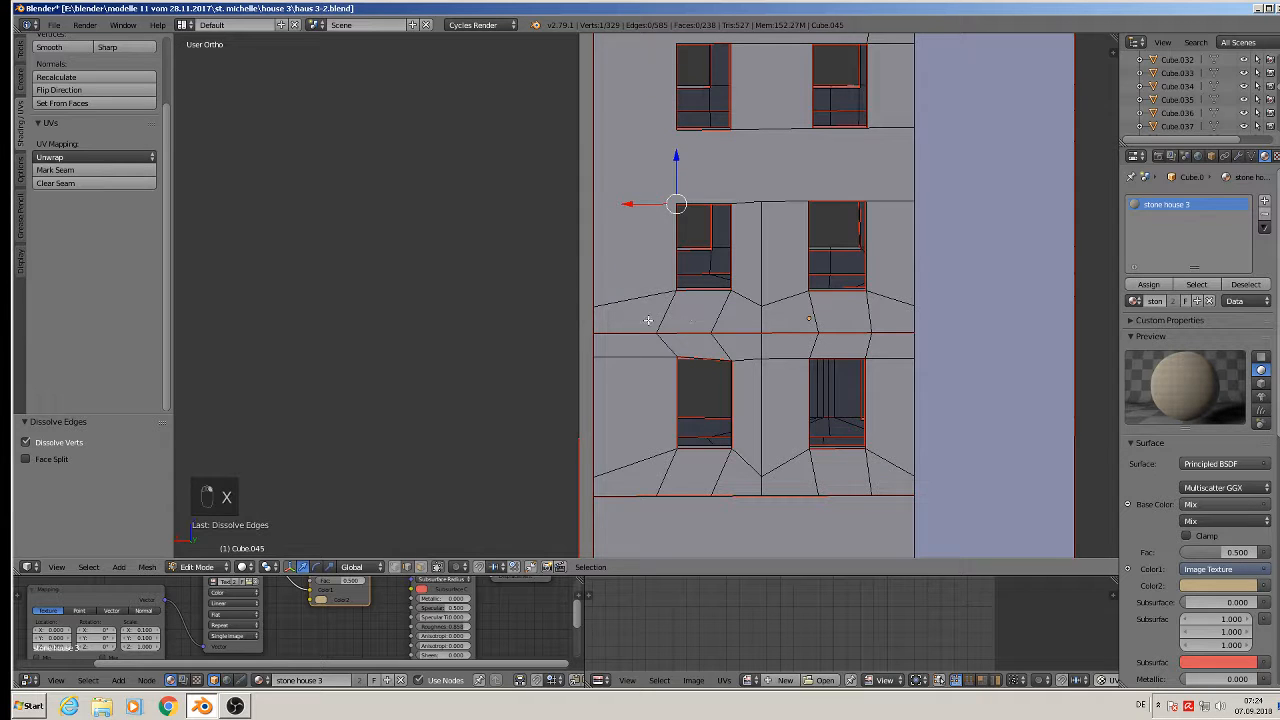
# Dissolve the vertical edge between the back wall's middle-floor windows and the edges fanning out beneath their sills.
pyautogui.rightClick(621, 302)
pyautogui.keyDown('shift'); pyautogui.rightClick(661, 320); pyautogui.keyUp('shift')
pyautogui.keyDown('shift'); pyautogui.rightClick(725, 316); pyautogui.keyUp('shift')
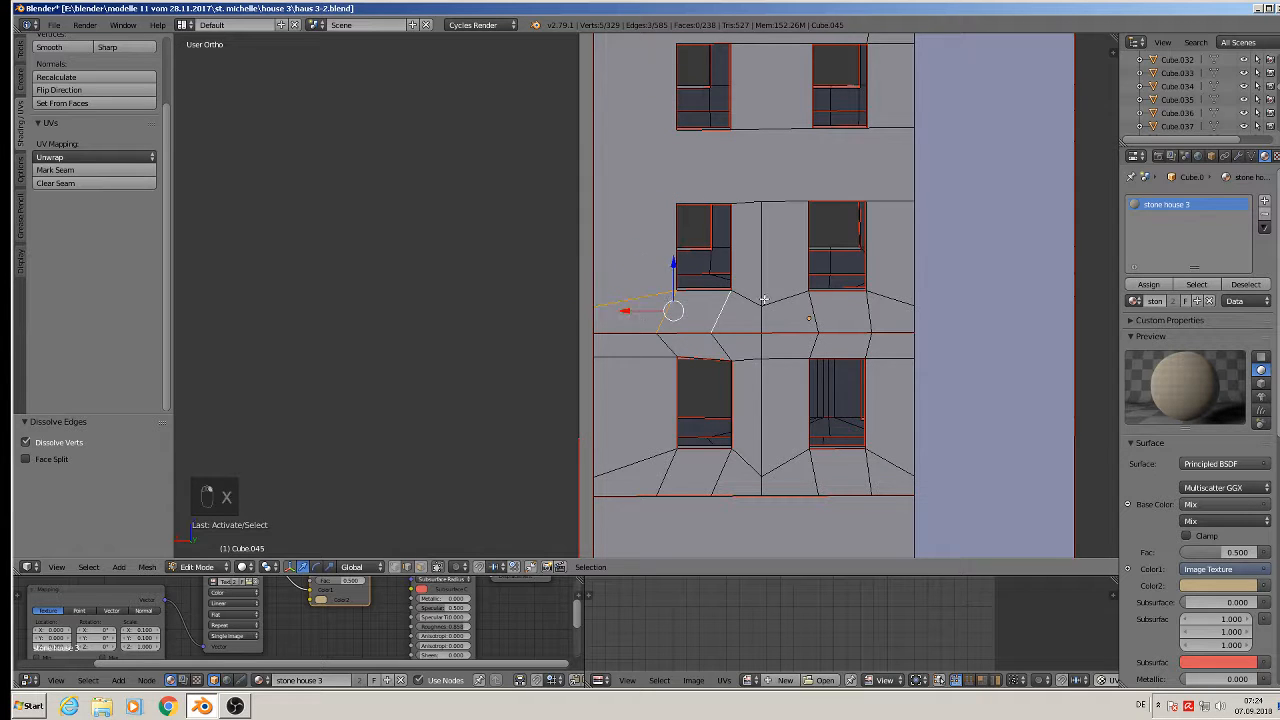
pyautogui.keyDown('shift'); pyautogui.rightClick(766, 297); pyautogui.keyUp('shift')
pyautogui.keyDown('shift'); pyautogui.rightClick(742, 299); pyautogui.keyUp('shift')
pyautogui.keyDown('shift'); pyautogui.rightClick(767, 313); pyautogui.keyUp('shift')
pyautogui.keyDown('shift'); pyautogui.rightClick(785, 299); pyautogui.keyUp('shift')
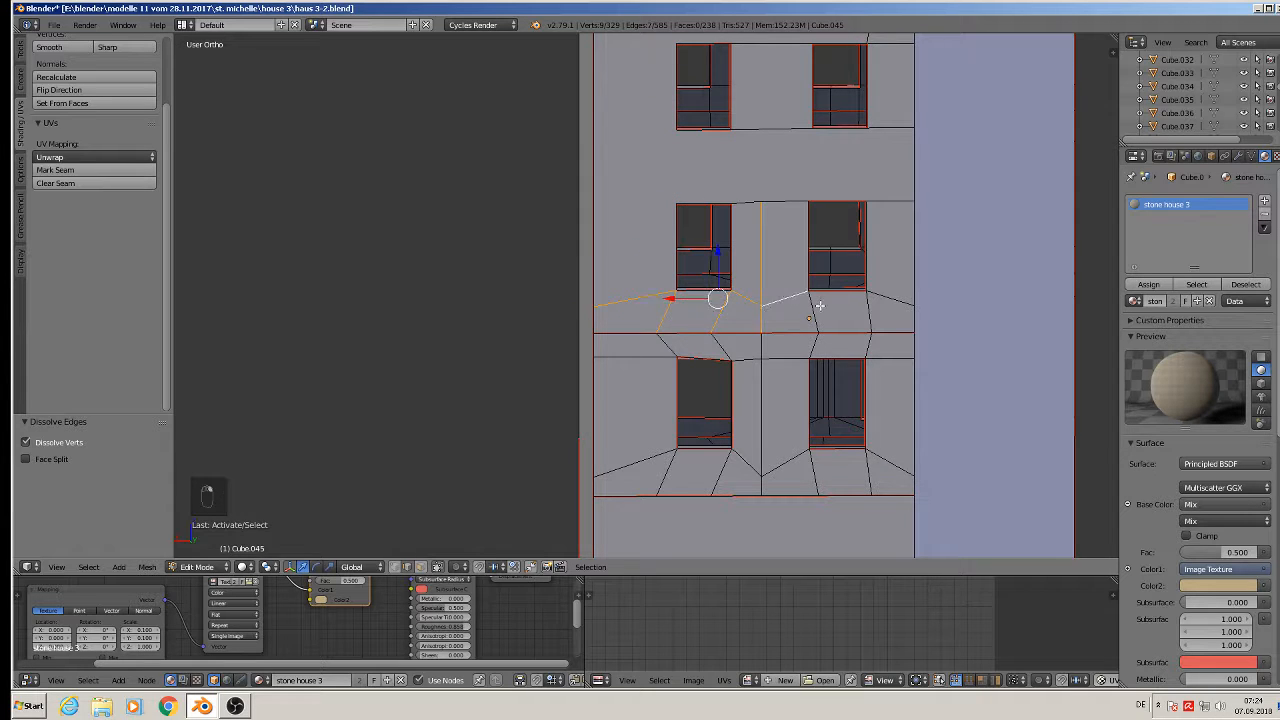
pyautogui.keyDown('shift'); pyautogui.rightClick(818, 310); pyautogui.keyUp('shift')
pyautogui.keyDown('shift'); pyautogui.rightClick(870, 312); pyautogui.keyUp('shift')
pyautogui.keyDown('shift'); pyautogui.rightClick(892, 298); pyautogui.keyUp('shift')
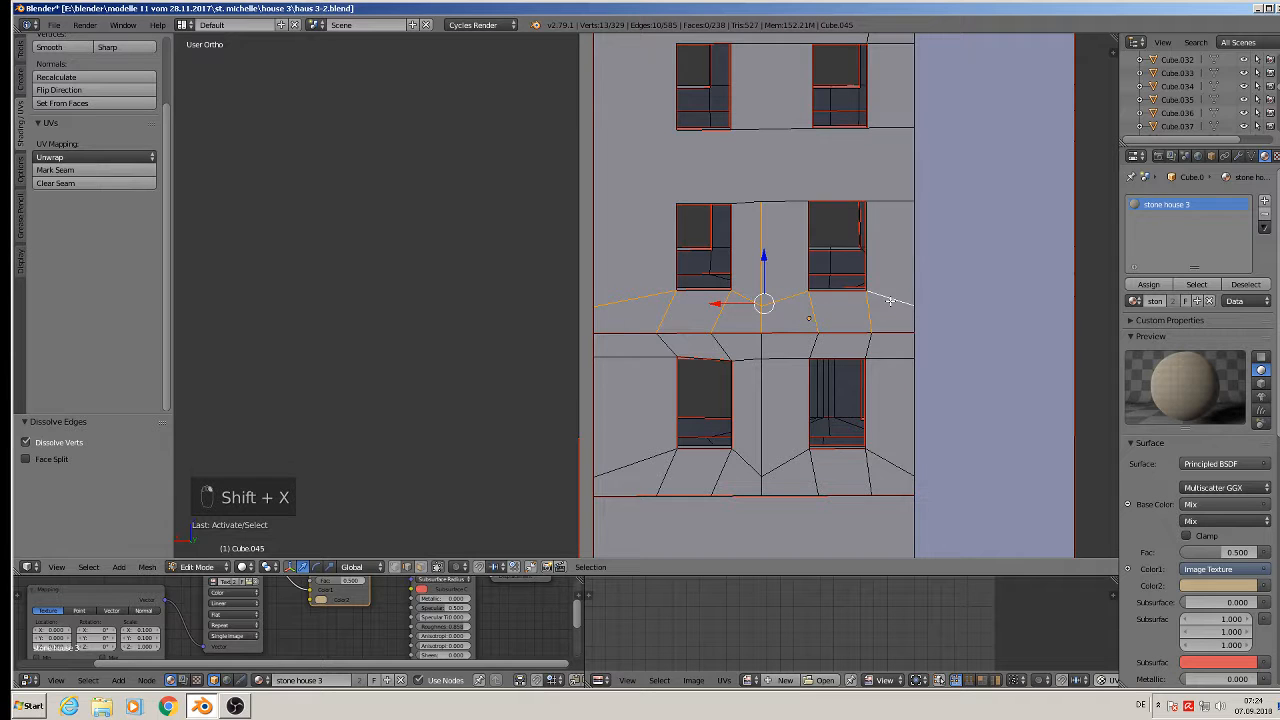
pyautogui.press('x')
pyautogui.click(890, 299)
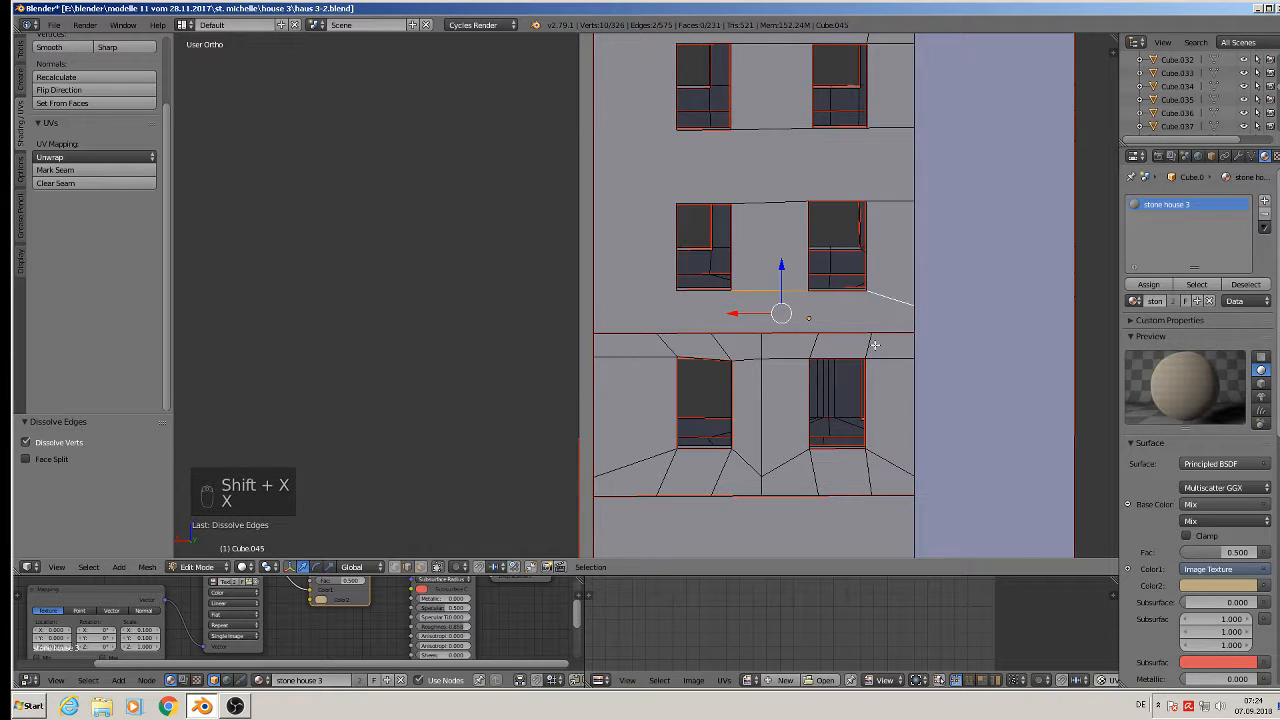
pyautogui.press('a')
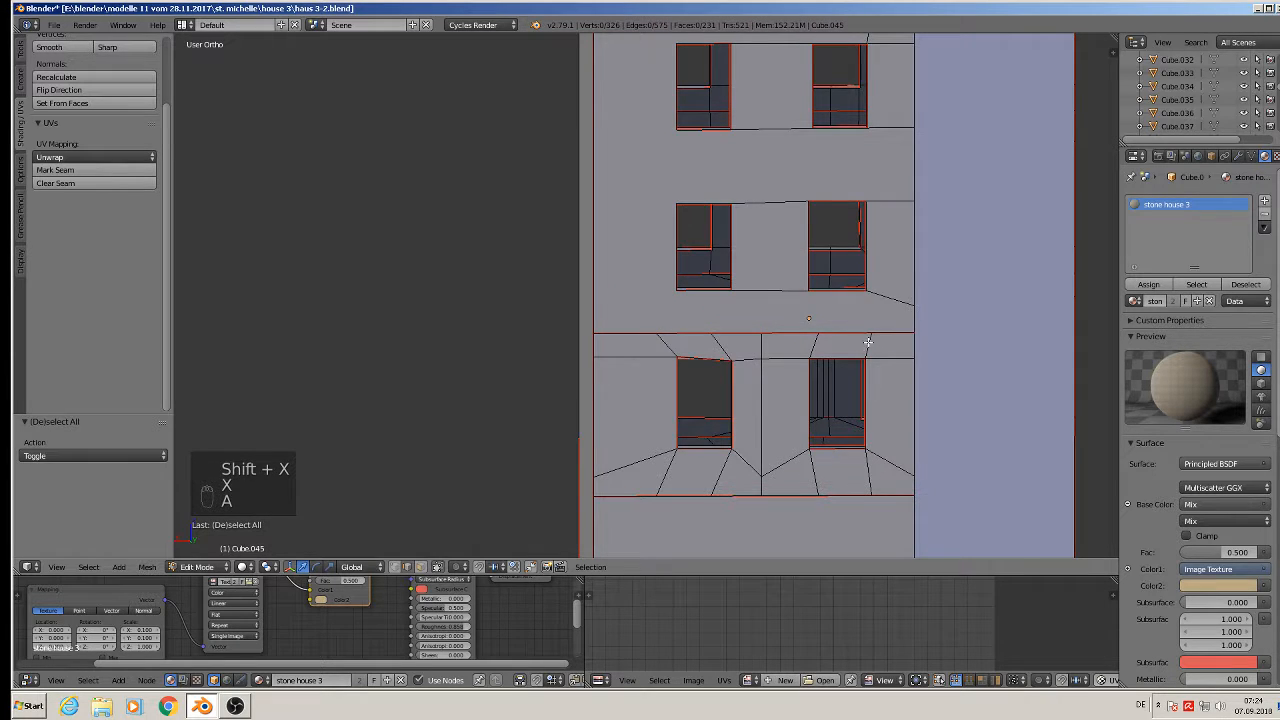
# Dissolve the full horizontal line of six edges between the back wall's middle-floor and lowest windows.
pyautogui.keyDown('shift'); pyautogui.moveTo(866, 349); pyautogui.dragTo(709, 368, button='middle'); pyautogui.keyUp('shift')
pyautogui.scroll(2, 709, 368)
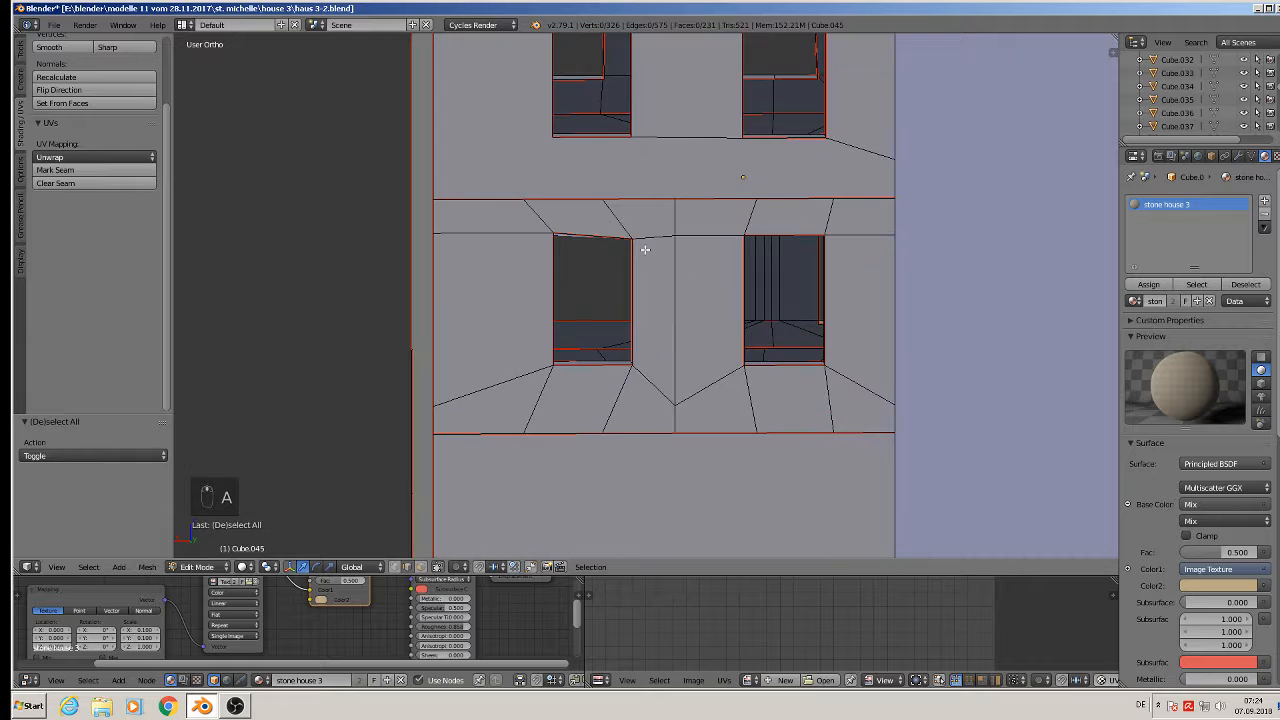
pyautogui.rightClick(489, 199)
pyautogui.keyDown('shift'); pyautogui.rightClick(562, 199); pyautogui.keyUp('shift')
pyautogui.keyDown('shift'); pyautogui.rightClick(640, 199); pyautogui.keyUp('shift')
pyautogui.keyDown('shift'); pyautogui.rightClick(737, 200); pyautogui.keyUp('shift')
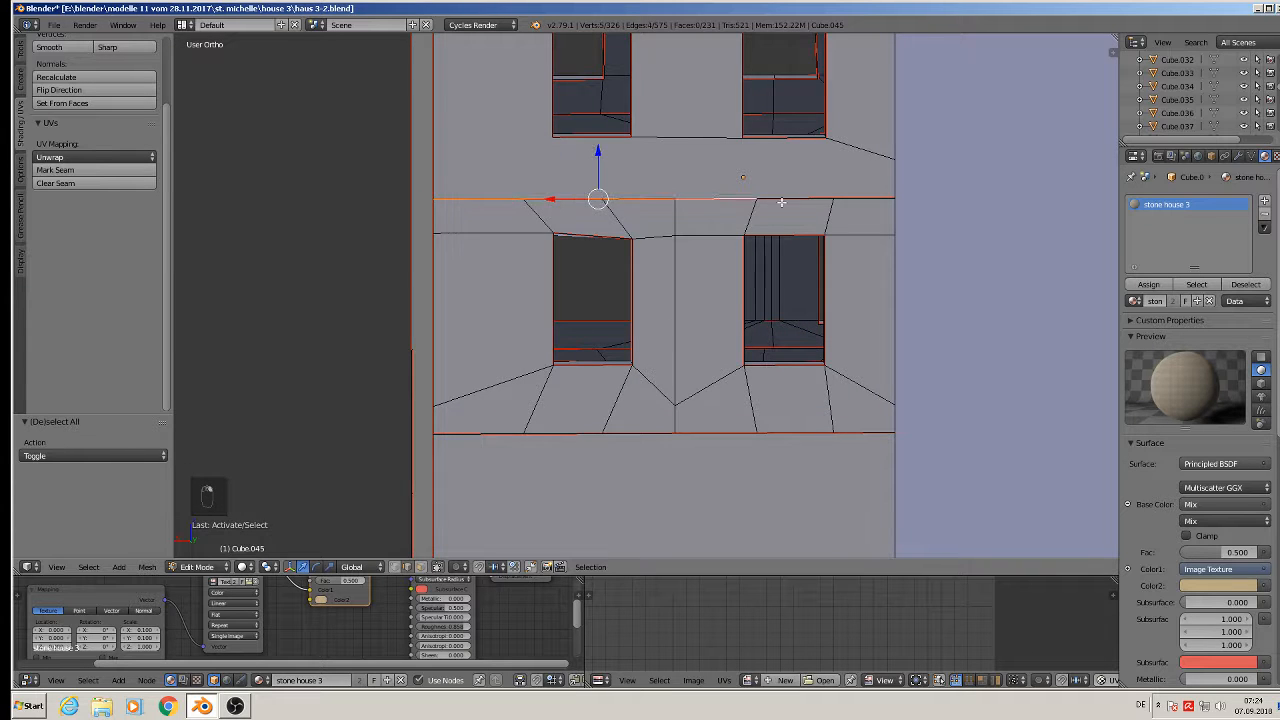
pyautogui.keyDown('shift'); pyautogui.rightClick(795, 199); pyautogui.keyUp('shift')
pyautogui.keyDown('shift'); pyautogui.rightClick(836, 199); pyautogui.keyUp('shift')
pyautogui.press('x')
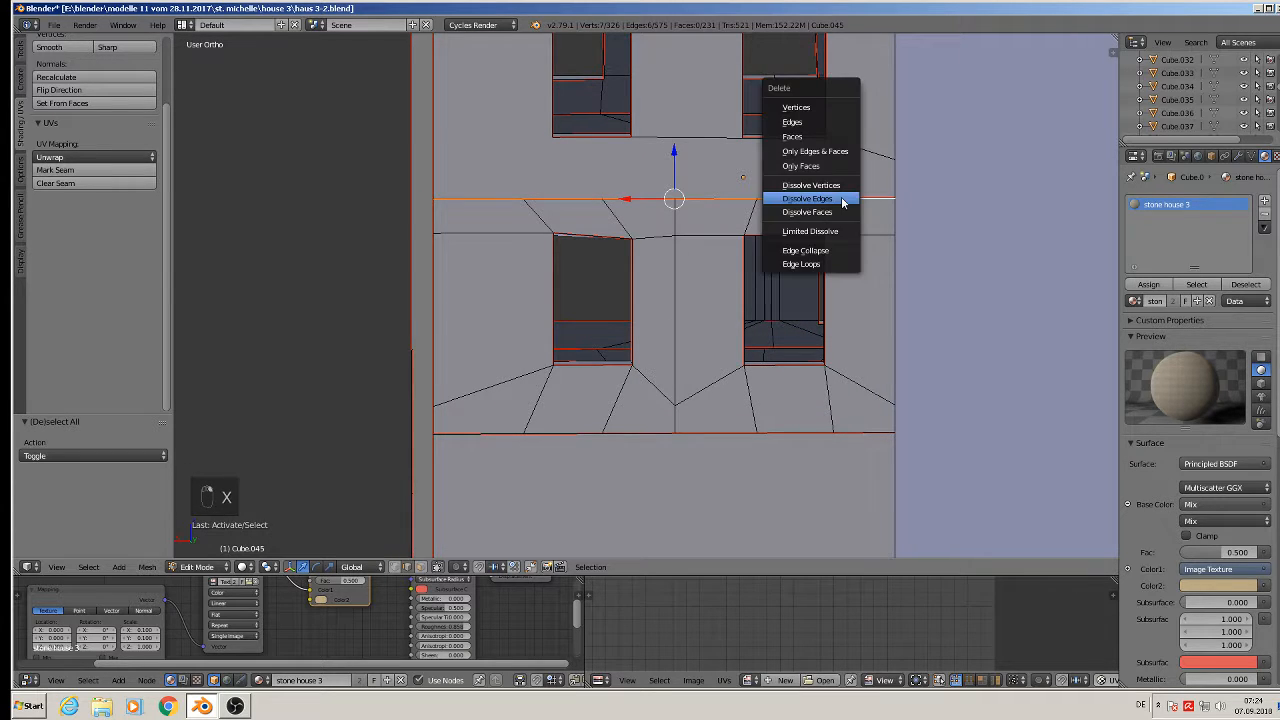
pyautogui.click(845, 198)
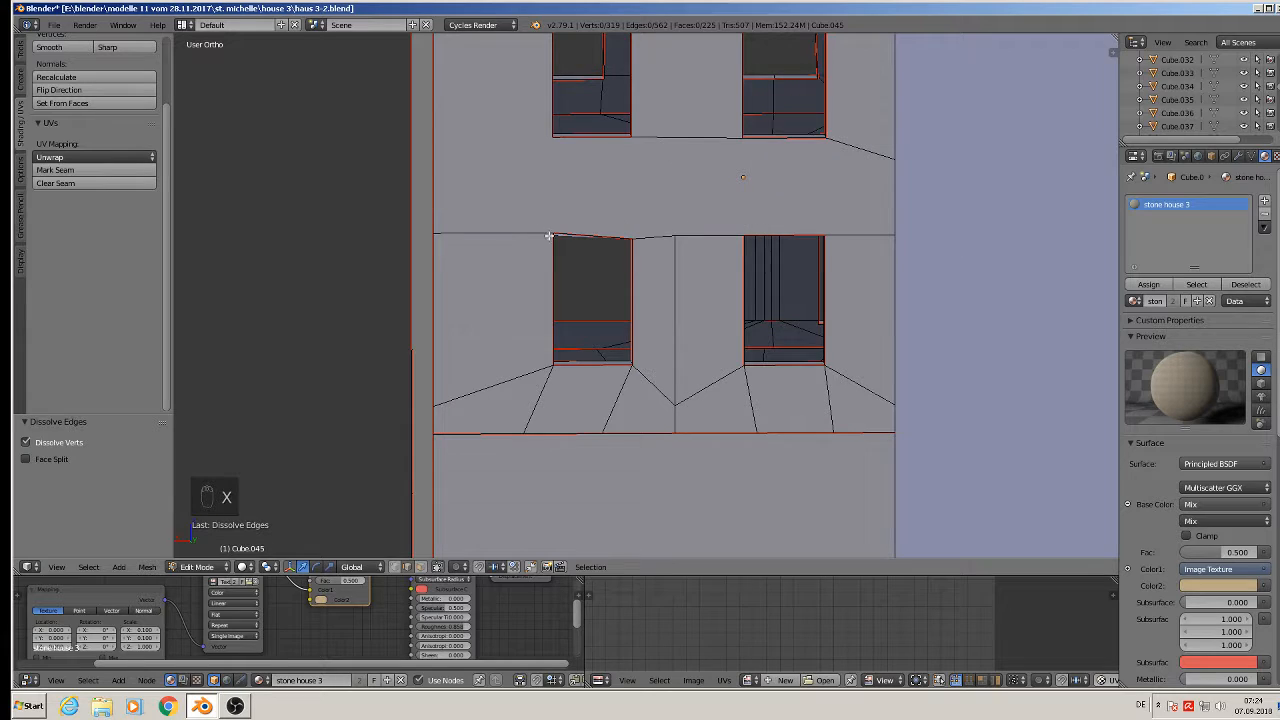
# Dissolve the vertical edge between the back wall's lowest windows and all edges fanning out beneath their sills.
pyautogui.rightClick(488, 236)
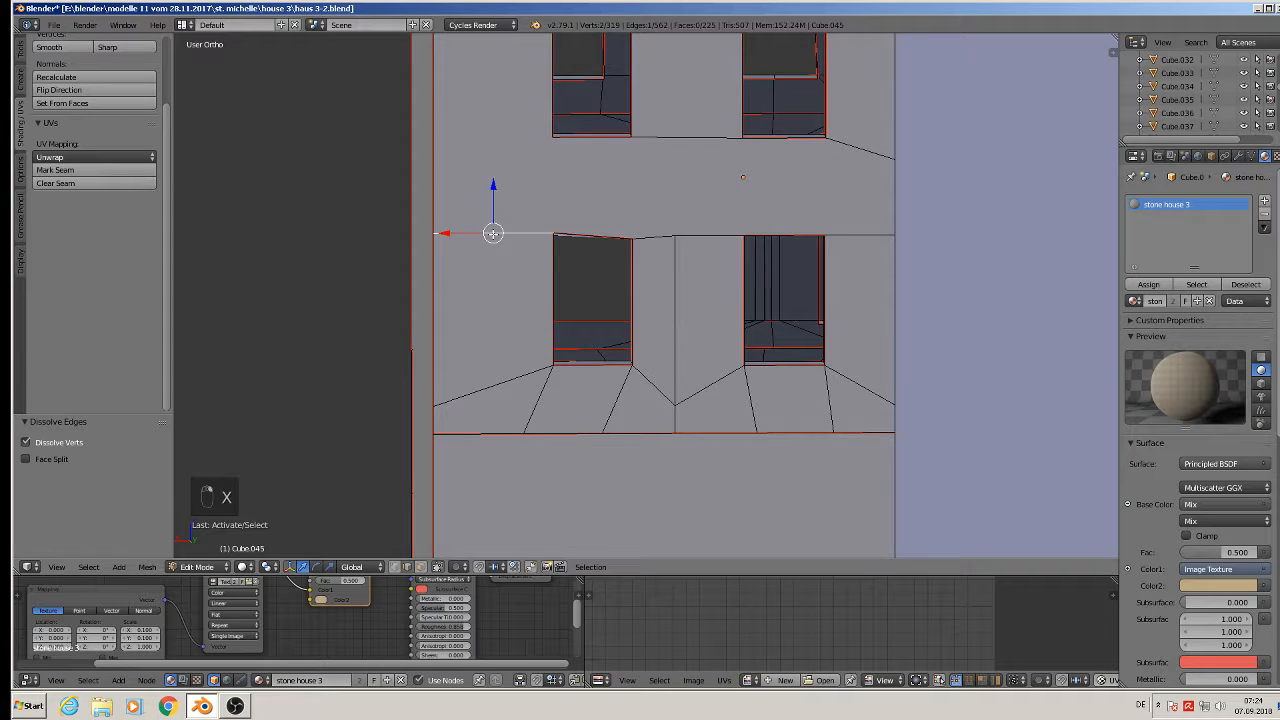
pyautogui.rightClick(675, 318)
pyautogui.rightClick(492, 382)
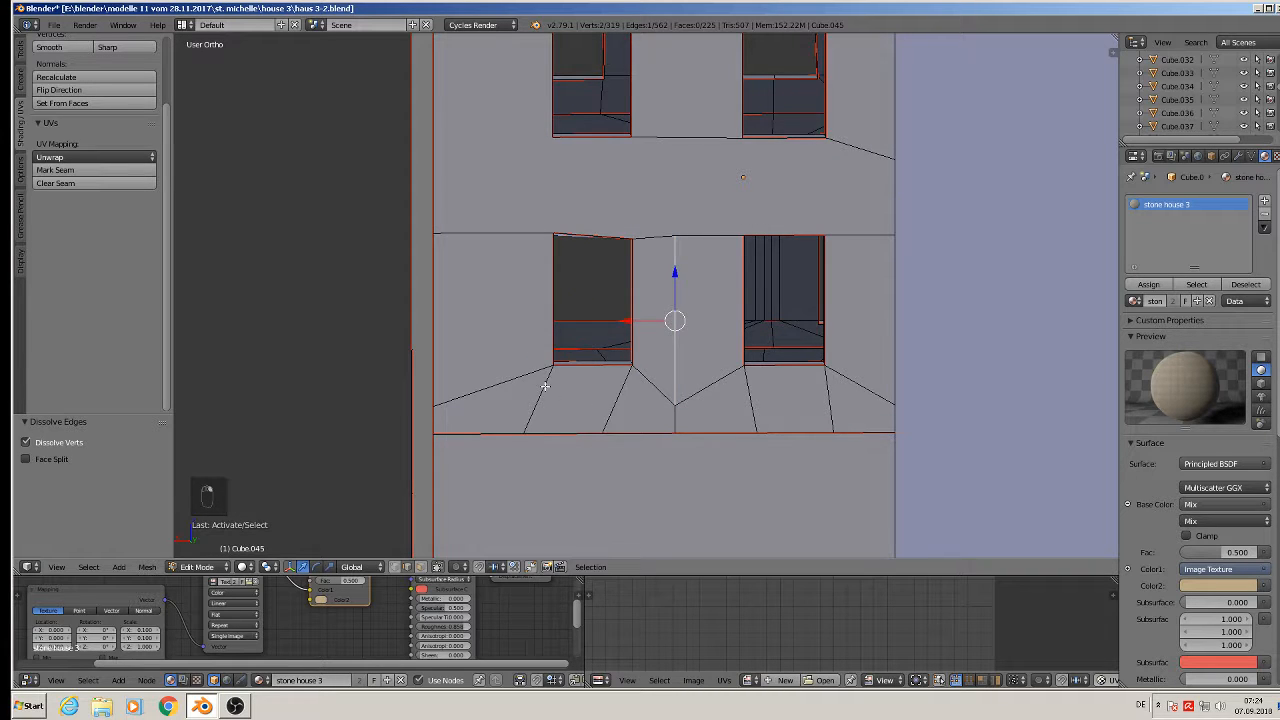
pyautogui.keyDown('shift'); pyautogui.rightClick(543, 392); pyautogui.keyUp('shift')
pyautogui.keyDown('shift'); pyautogui.rightClick(636, 393); pyautogui.keyUp('shift')
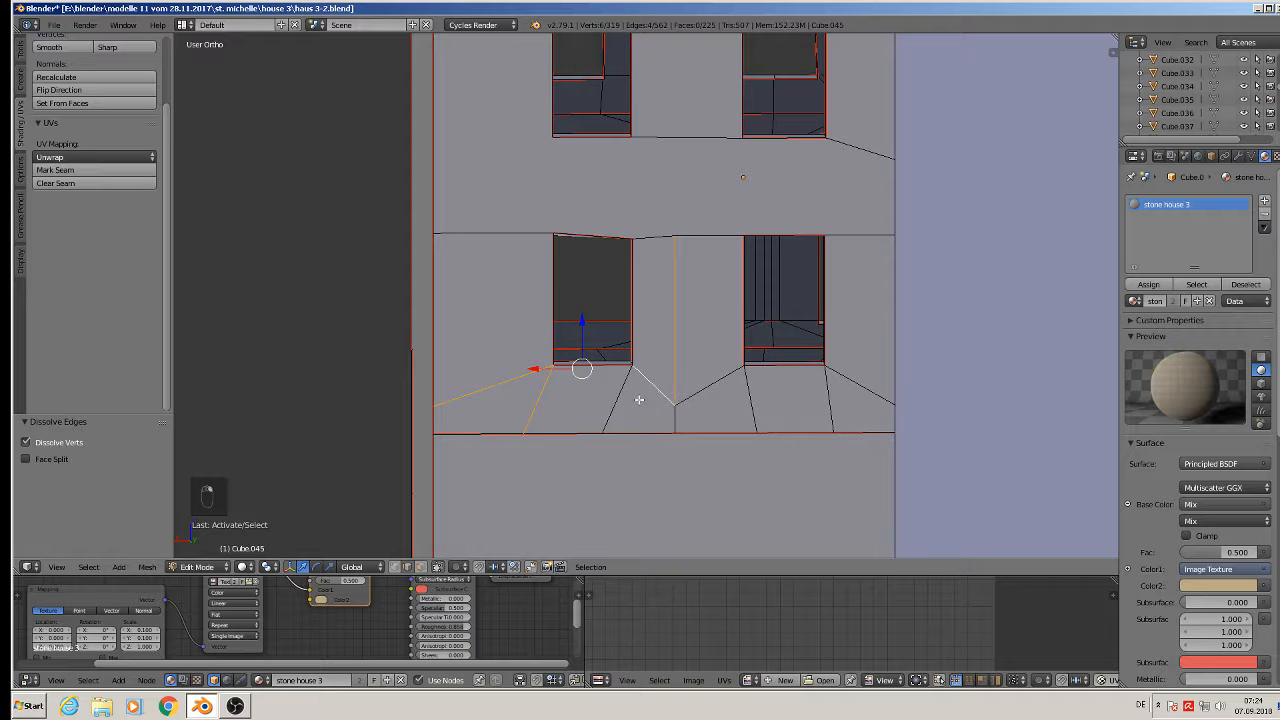
pyautogui.keyDown('shift'); pyautogui.rightClick(616, 399); pyautogui.keyUp('shift')
pyautogui.keyDown('shift'); pyautogui.rightClick(677, 416); pyautogui.keyUp('shift')
pyautogui.keyDown('shift'); pyautogui.rightClick(712, 388); pyautogui.keyUp('shift')
pyautogui.keyDown('shift'); pyautogui.rightClick(761, 385); pyautogui.keyUp('shift')
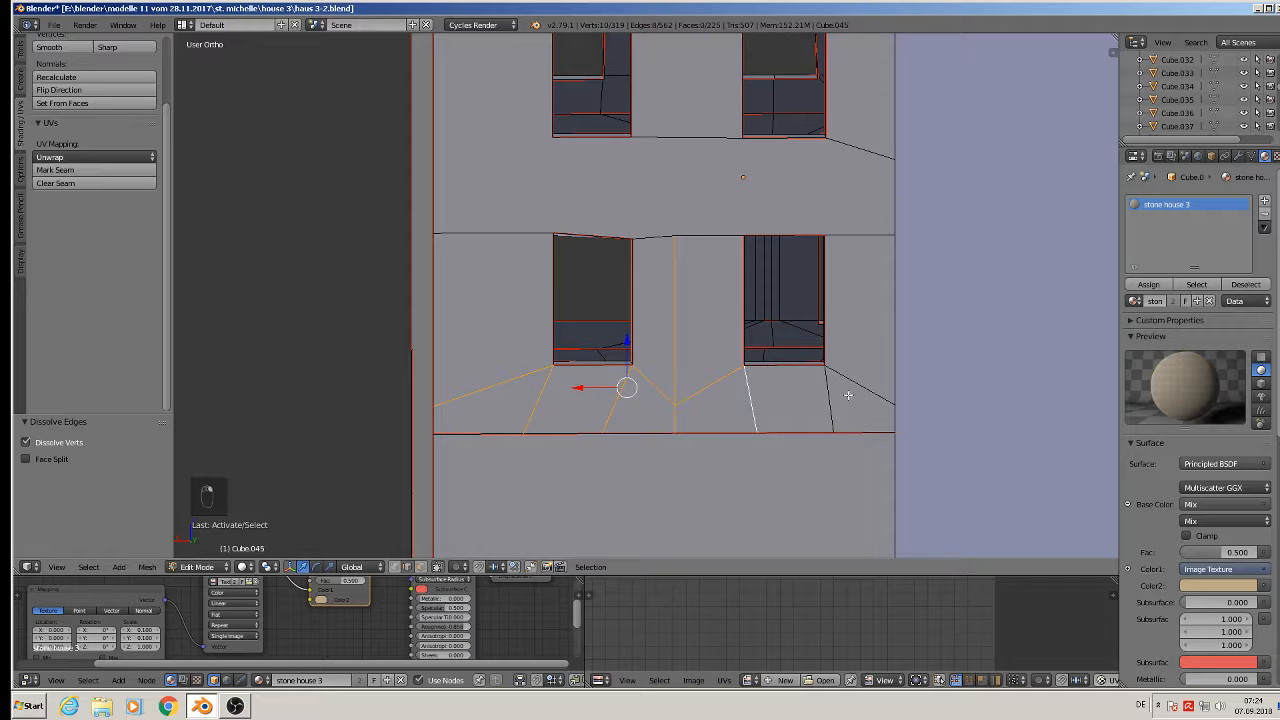
pyautogui.keyDown('shift'); pyautogui.rightClick(845, 395); pyautogui.keyUp('shift')
pyautogui.keyDown('shift'); pyautogui.rightClick(843, 392); pyautogui.keyUp('shift')
pyautogui.press('x')
pyautogui.click(841, 400)
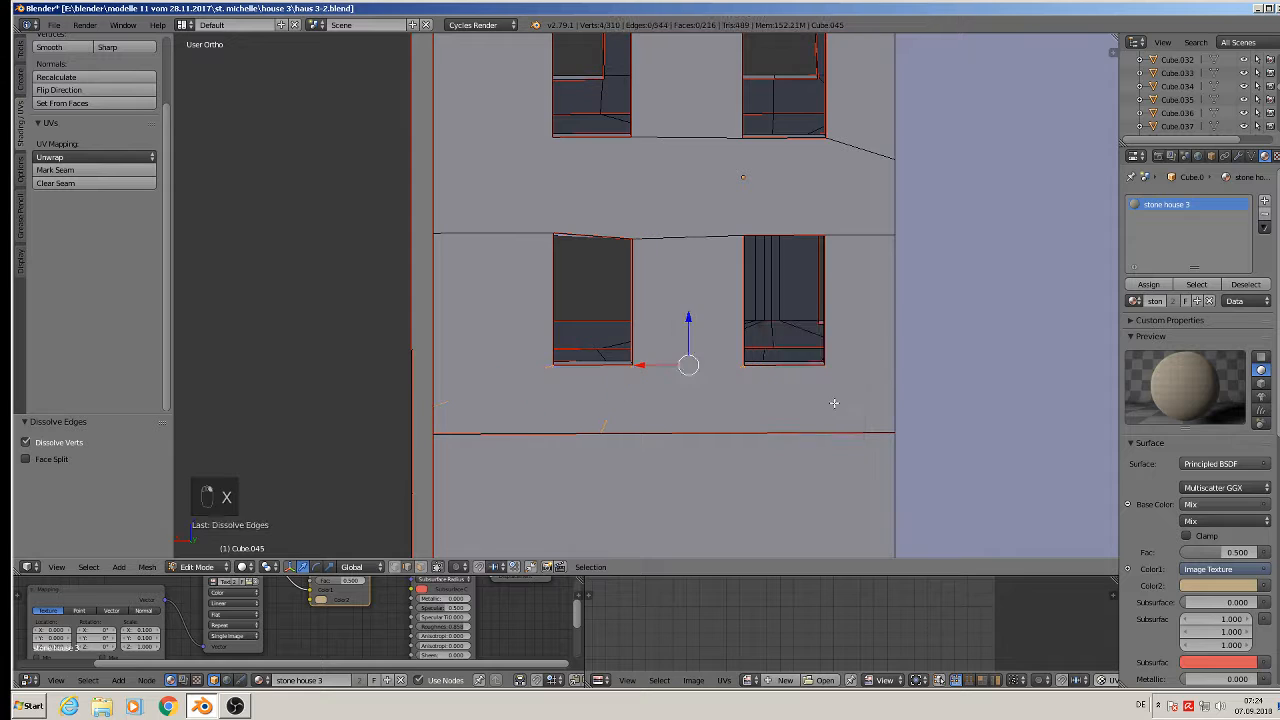
# Dissolve the remaining horizontal edge across the back wall below the lowest windows.
pyautogui.scroll(-3, 834, 400)
pyautogui.rightClick(762, 428)
pyautogui.press('x')
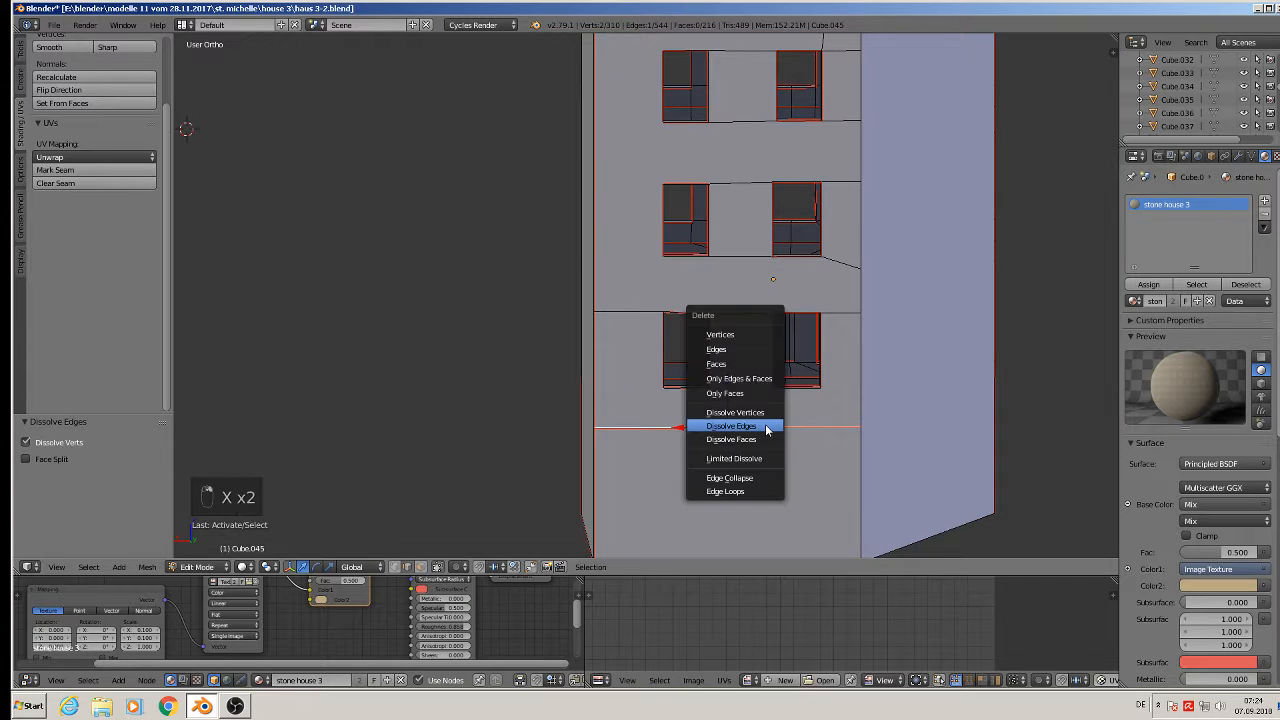
pyautogui.click(767, 429)
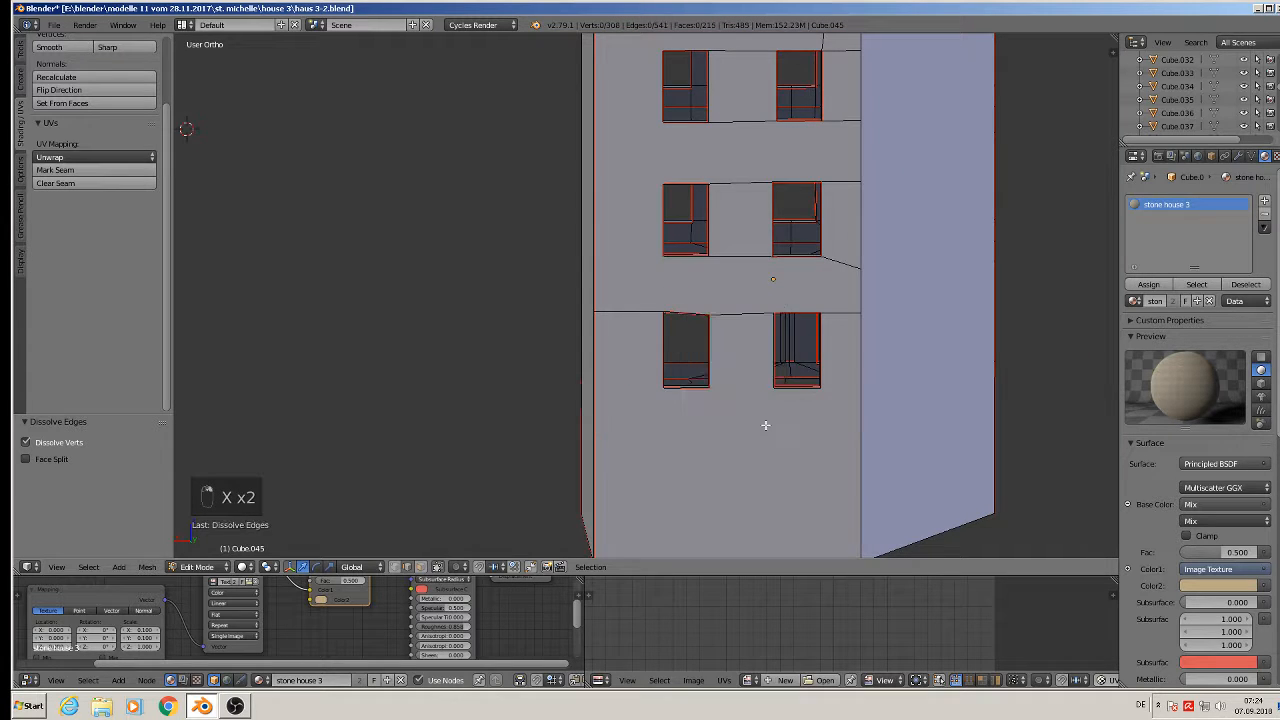
# Try to dissolve the horizontal edge joining the head of the back wall's lowest window to the wall corner.
pyautogui.scroll(-3, 731, 423)
pyautogui.keyDown('ctrl'); pyautogui.scroll(-2, 574, 391); pyautogui.keyUp('ctrl')
pyautogui.scroll(1, 549, 369)
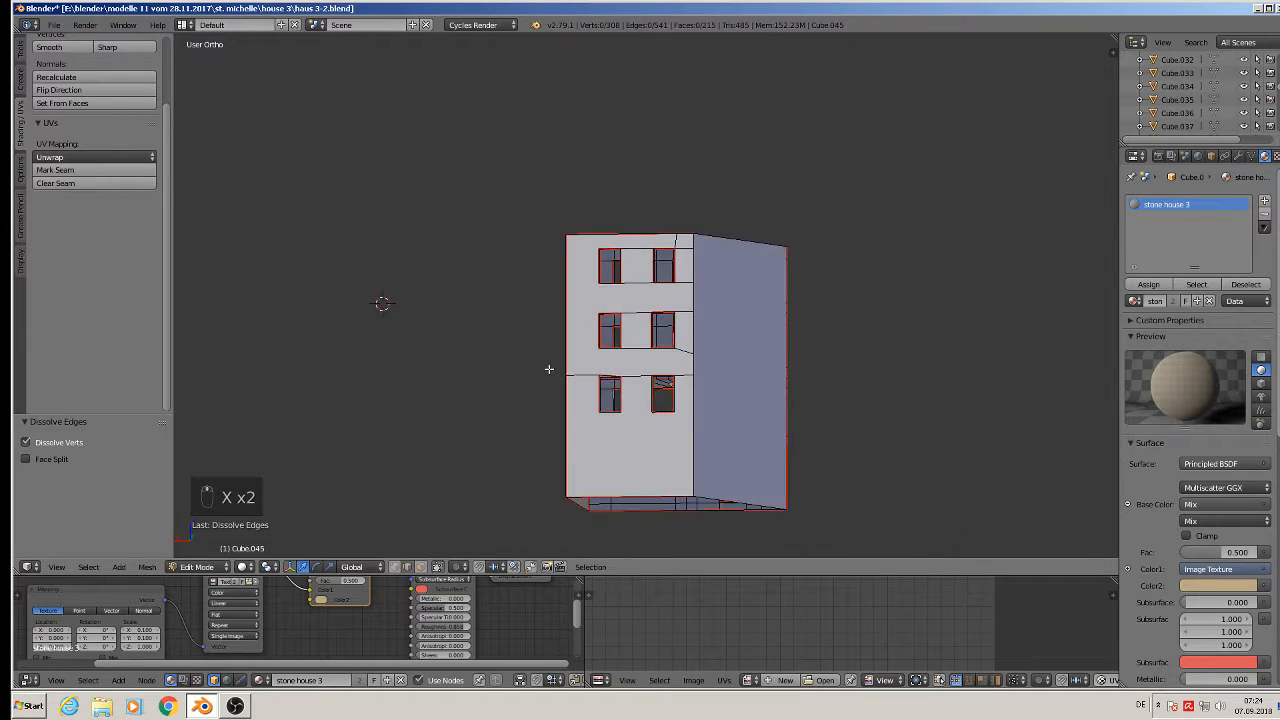
pyautogui.moveTo(549, 369); pyautogui.dragTo(575, 372, button='middle')
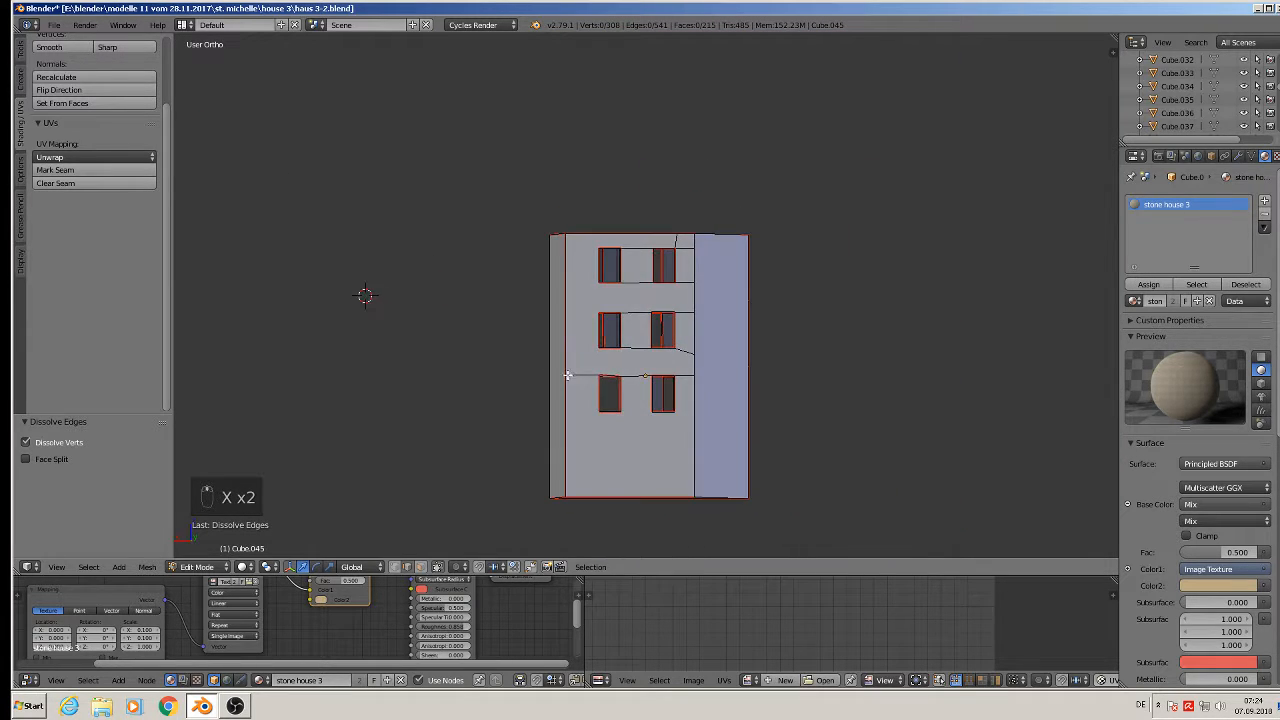
pyautogui.rightClick(581, 374)
pyautogui.press('x')
pyautogui.click(581, 368)
pyautogui.press('a')
# Dissolve the ten vertical edges between the three-window facade's upper rim and the line along its top-floor window heads.
pyautogui.moveTo(677, 469); pyautogui.dragTo(383, 434, button='middle')
pyautogui.scroll(5, 470, 262)
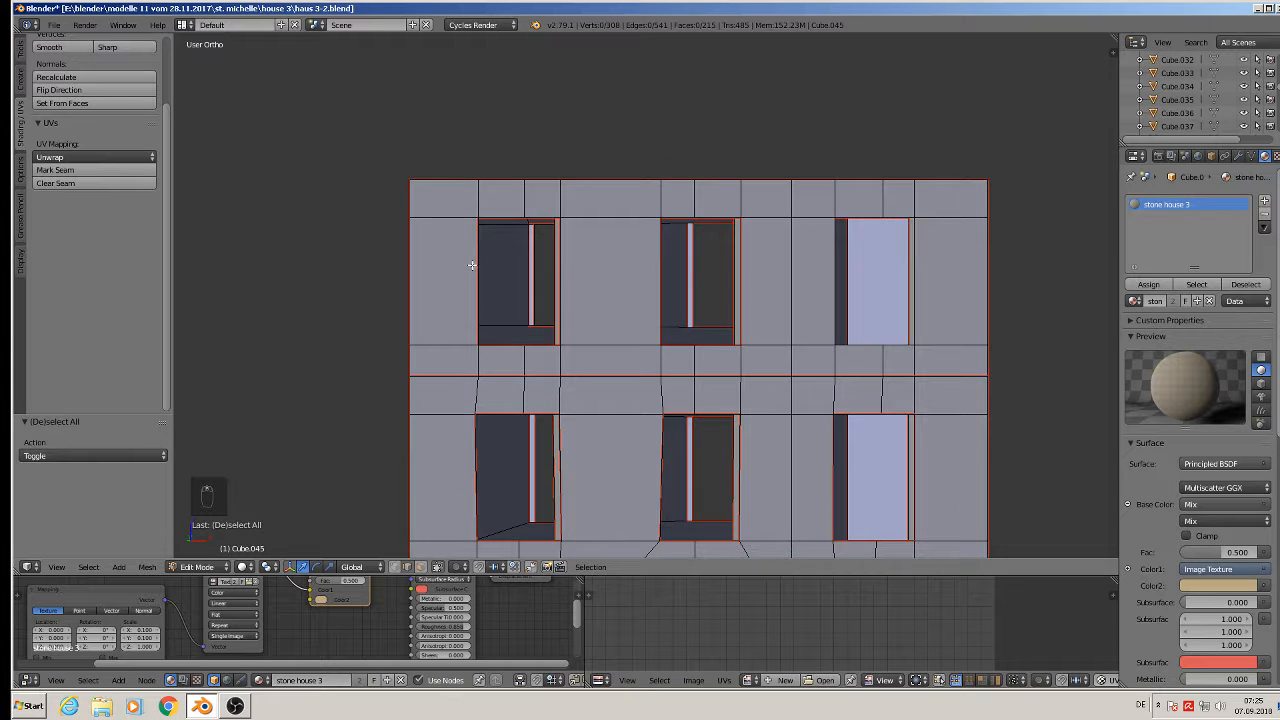
pyautogui.rightClick(480, 205)
pyautogui.keyDown('shift'); pyautogui.rightClick(526, 199); pyautogui.keyUp('shift')
pyautogui.keyDown('shift'); pyautogui.rightClick(565, 200); pyautogui.keyUp('shift')
pyautogui.keyDown('shift'); pyautogui.rightClick(669, 197); pyautogui.keyUp('shift')
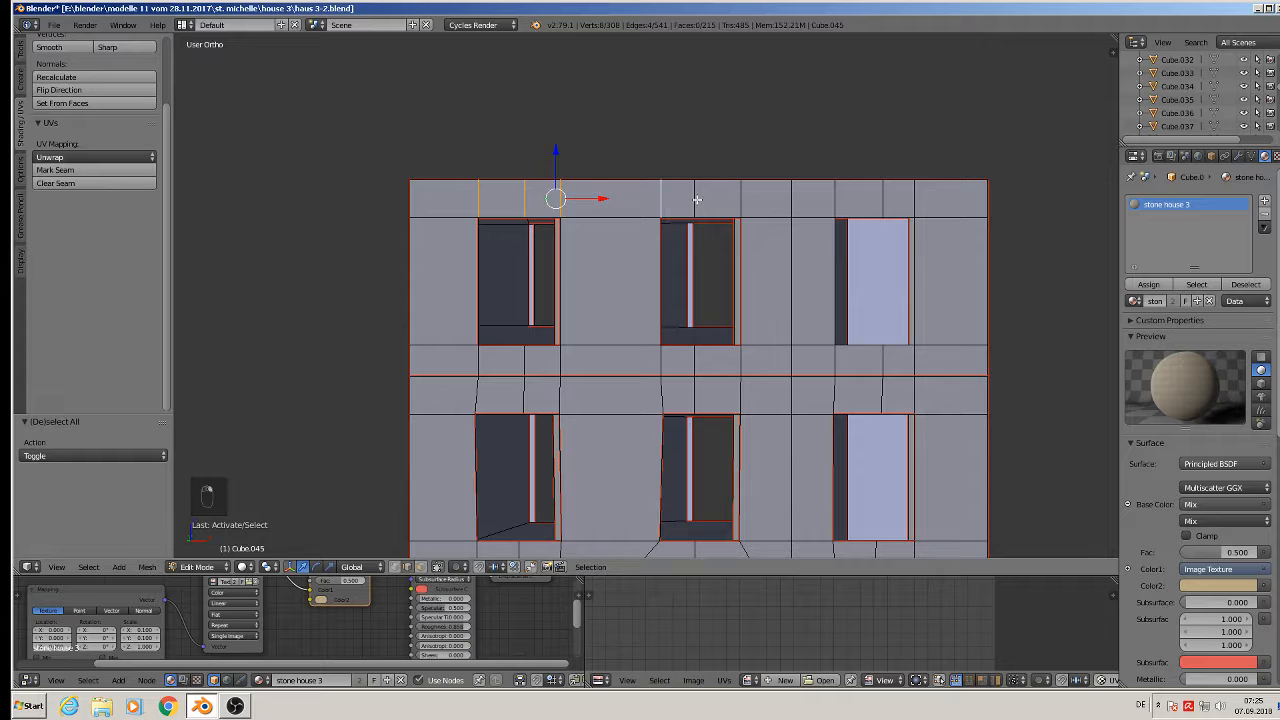
pyautogui.keyDown('shift'); pyautogui.rightClick(697, 199); pyautogui.keyUp('shift')
pyautogui.keyDown('shift'); pyautogui.rightClick(746, 201); pyautogui.keyUp('shift')
pyautogui.keyDown('shift'); pyautogui.rightClick(795, 202); pyautogui.keyUp('shift')
pyautogui.keyDown('shift'); pyautogui.rightClick(839, 203); pyautogui.keyUp('shift')
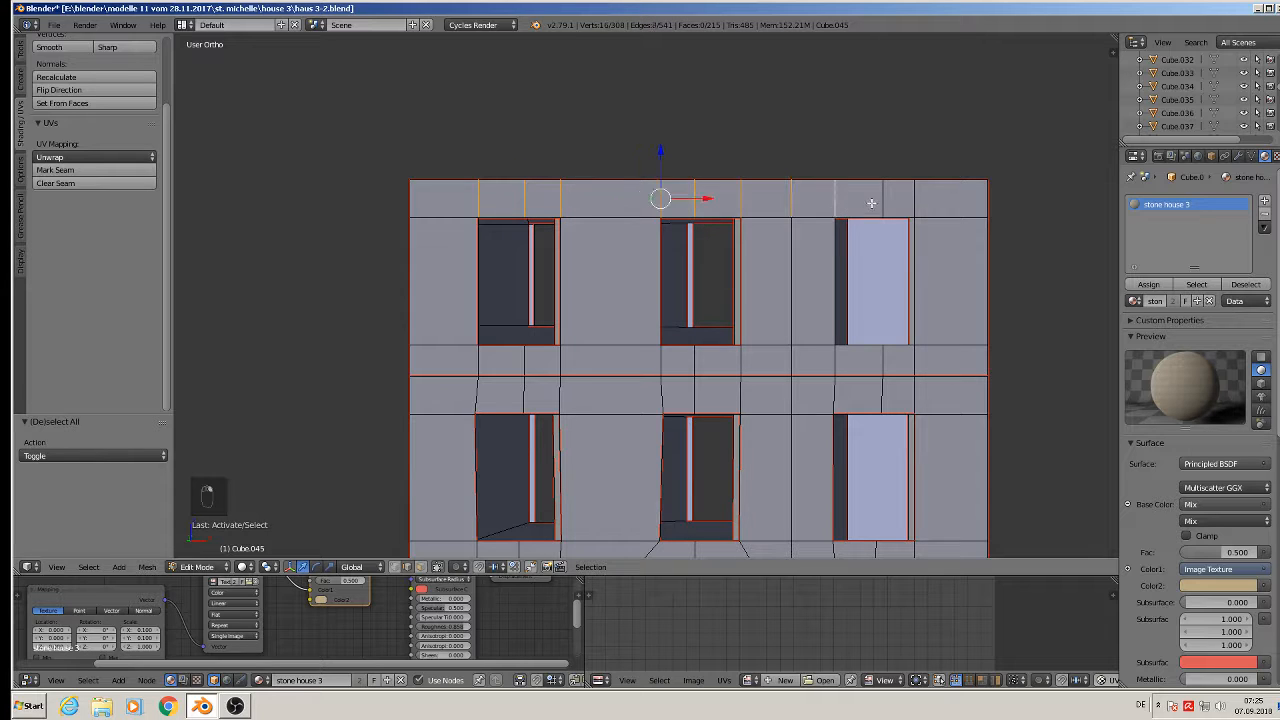
pyautogui.keyDown('shift'); pyautogui.rightClick(873, 203); pyautogui.keyUp('shift')
pyautogui.keyDown('shift'); pyautogui.rightClick(913, 203); pyautogui.keyUp('shift')
pyautogui.press('x')
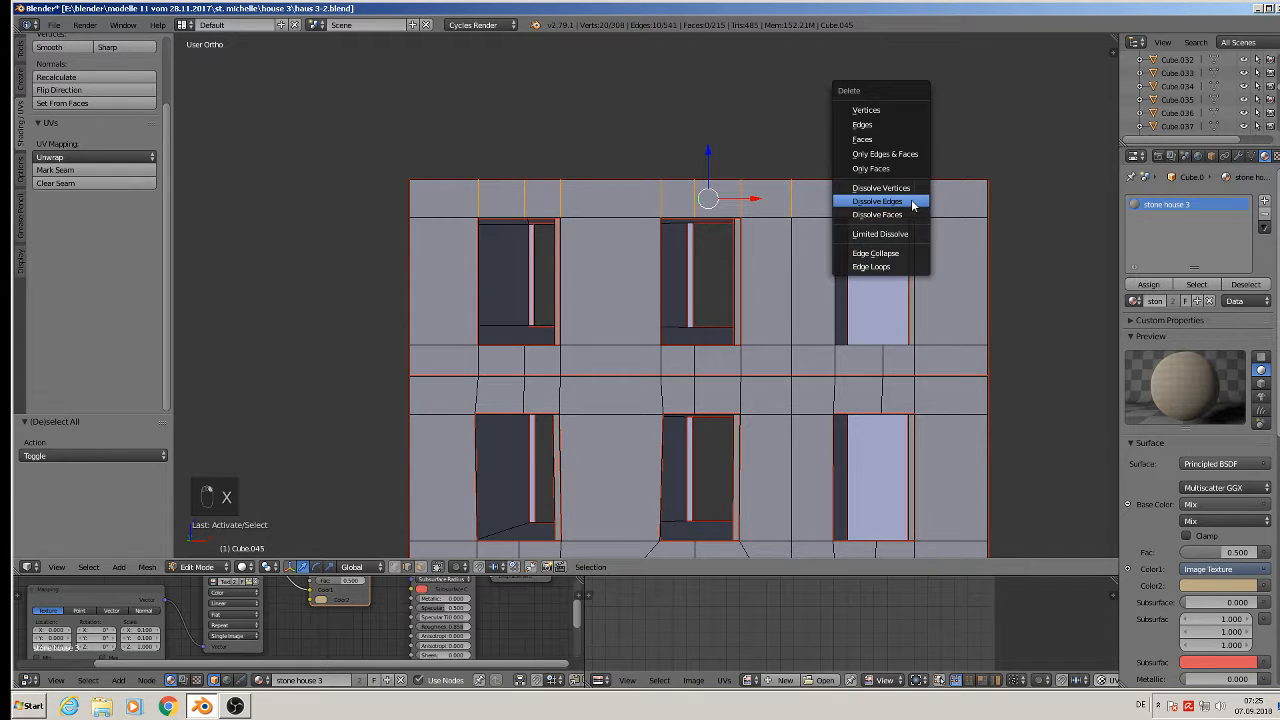
pyautogui.click(877, 201)
# Dissolve the ten vertical edges between the top-floor windows' sill line and the next horizontal line beneath it on the three-window facade.
pyautogui.keyDown('shift'); pyautogui.scroll(-3, 795, 275); pyautogui.keyUp('shift')
pyautogui.rightClick(505, 282)
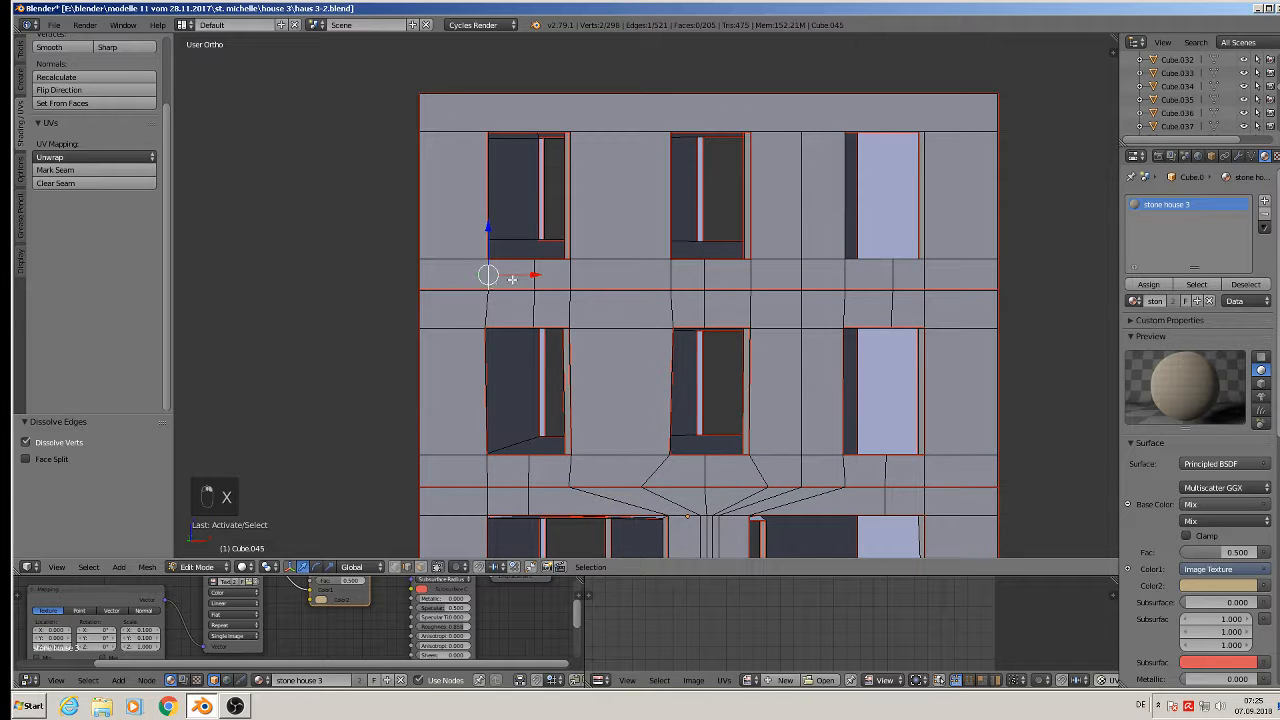
pyautogui.keyDown('shift'); pyautogui.rightClick(569, 278); pyautogui.keyUp('shift')
pyautogui.keyDown('shift'); pyautogui.rightClick(673, 278); pyautogui.keyUp('shift')
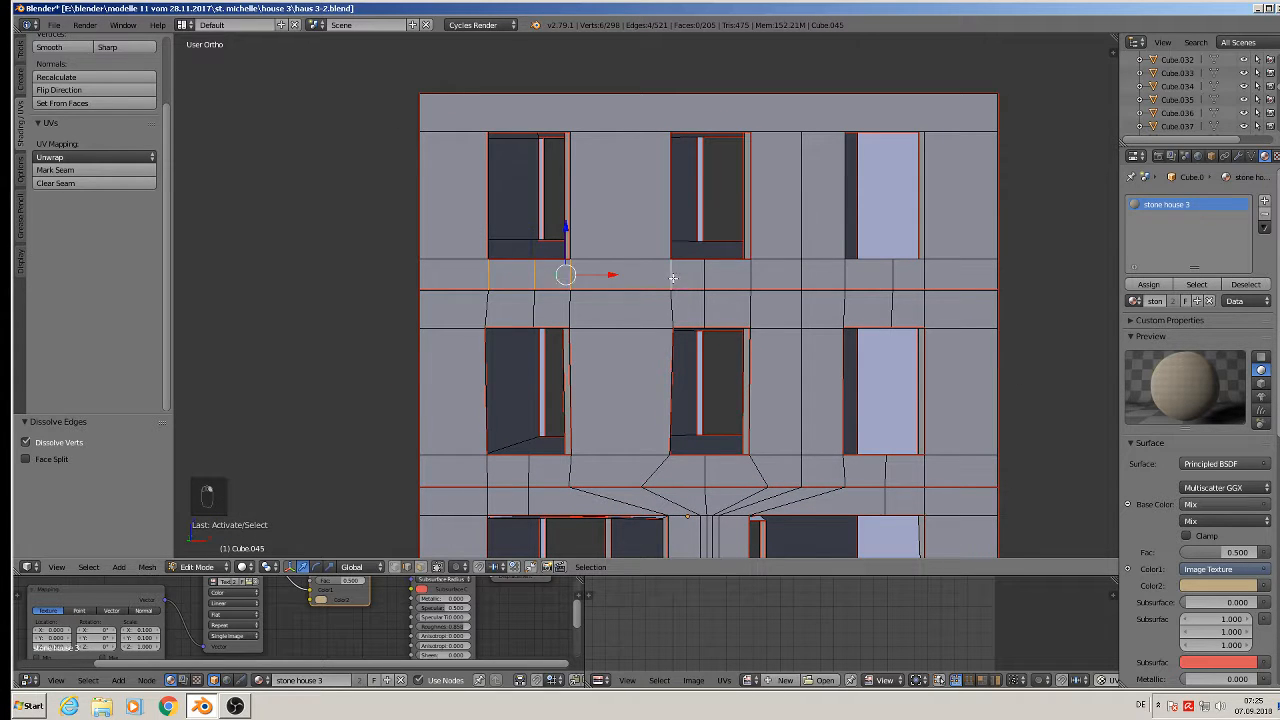
pyautogui.keyDown('shift'); pyautogui.rightClick(703, 274); pyautogui.keyUp('shift')
pyautogui.keyDown('shift'); pyautogui.rightClick(750, 278); pyautogui.keyUp('shift')
pyautogui.keyDown('shift'); pyautogui.rightClick(810, 277); pyautogui.keyUp('shift')
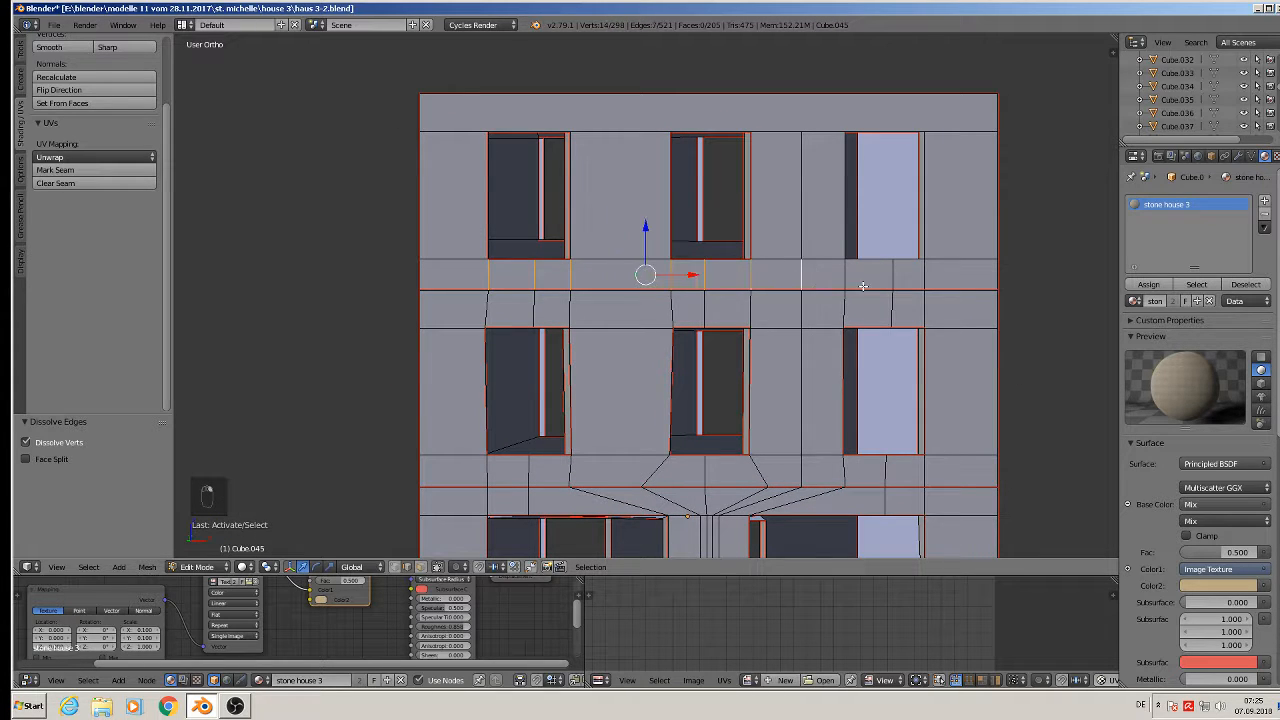
pyautogui.keyDown('shift'); pyautogui.rightClick(866, 283); pyautogui.keyUp('shift')
pyautogui.keyDown('shift'); pyautogui.rightClick(893, 279); pyautogui.keyUp('shift')
pyautogui.keyDown('shift'); pyautogui.rightClick(920, 278); pyautogui.keyUp('shift')
pyautogui.press('x')
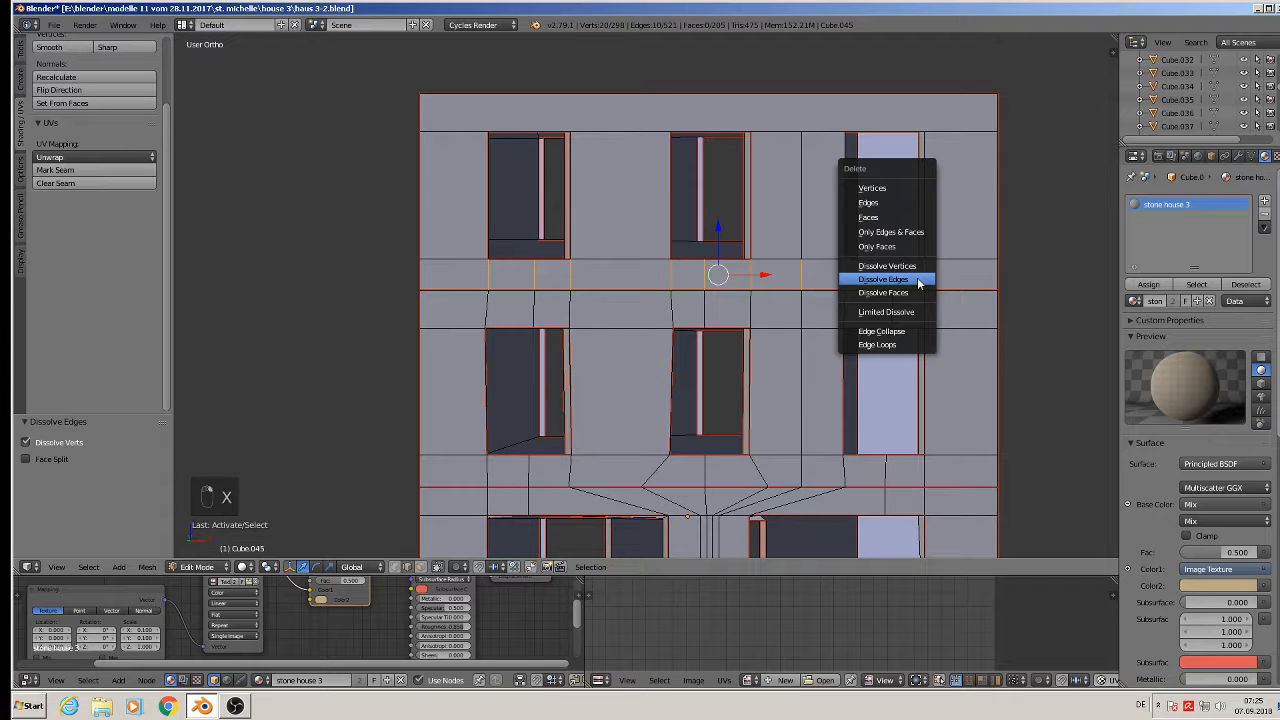
pyautogui.click(917, 277)
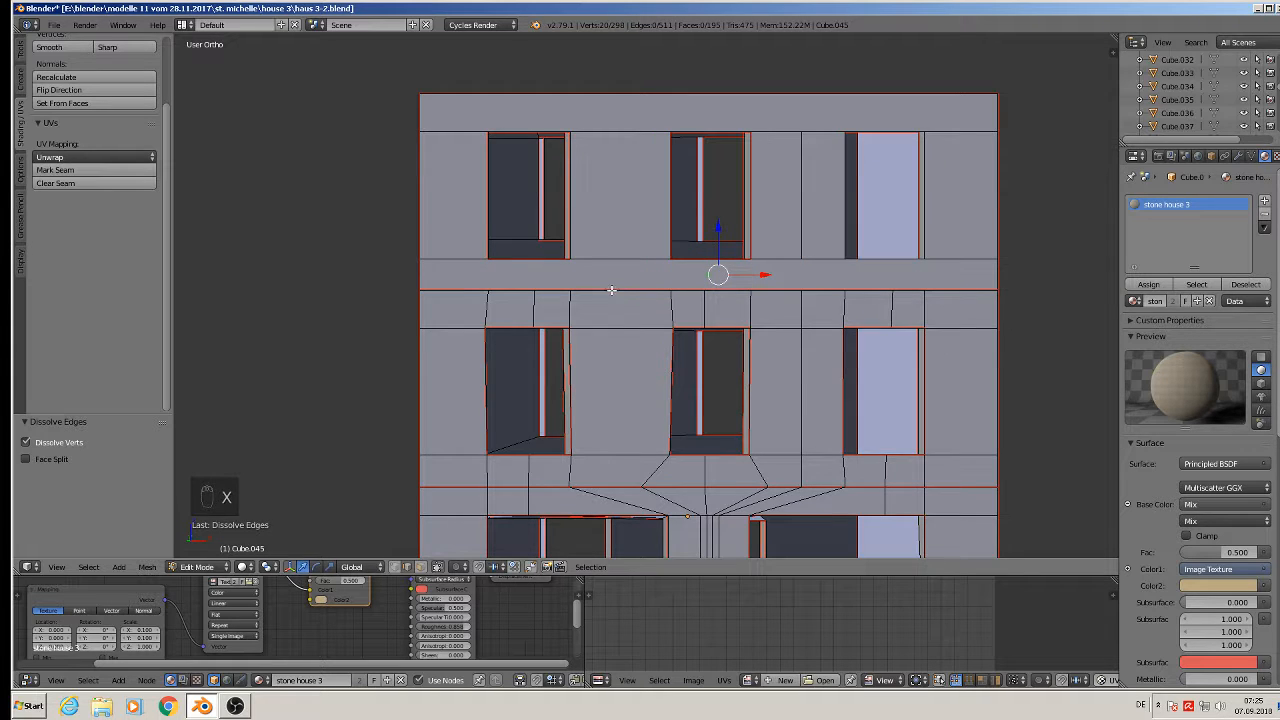
# Dissolve the horizontal edge line above the second-row windows together with the ten vertical edges running down to their heads.
pyautogui.rightClick(611, 290)
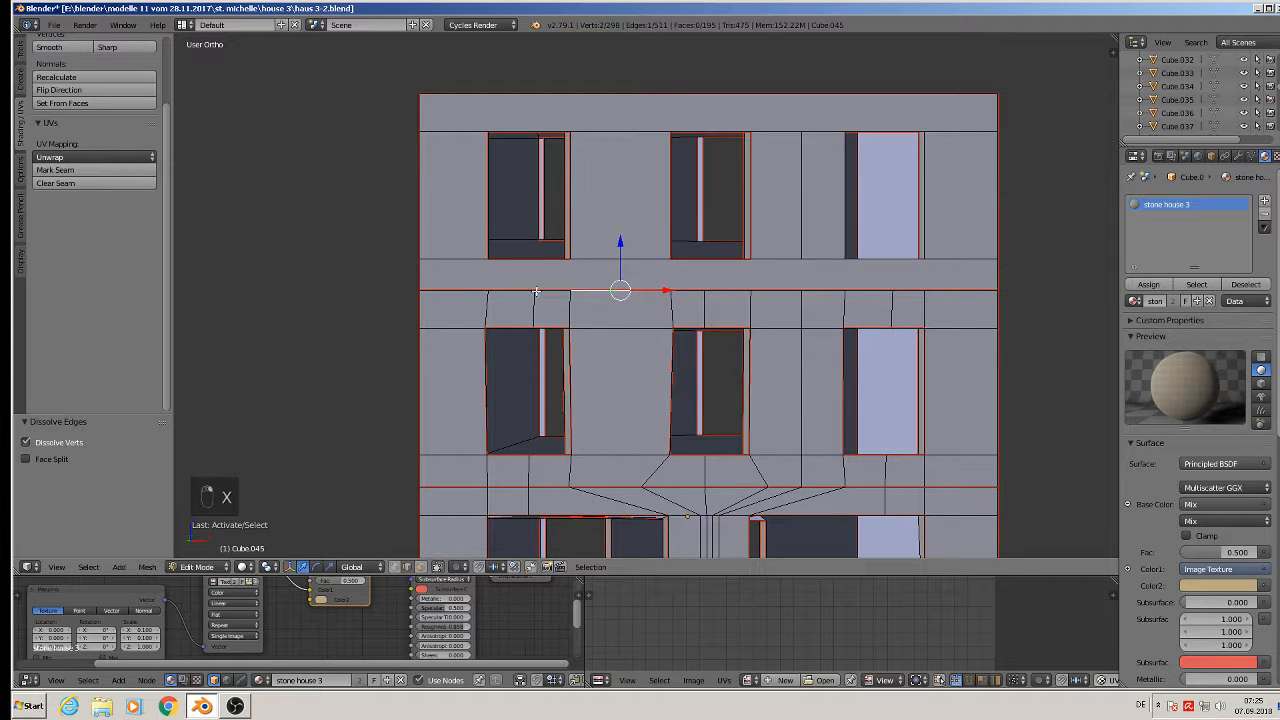
pyautogui.keyDown('shift'); pyautogui.rightClick(562, 292); pyautogui.keyUp('shift')
pyautogui.keyDown('shift'); pyautogui.rightClick(510, 291); pyautogui.keyUp('shift')
pyautogui.keyDown('shift'); pyautogui.rightClick(474, 292); pyautogui.keyUp('shift')
pyautogui.keyDown('shift'); pyautogui.rightClick(490, 307); pyautogui.keyUp('shift')
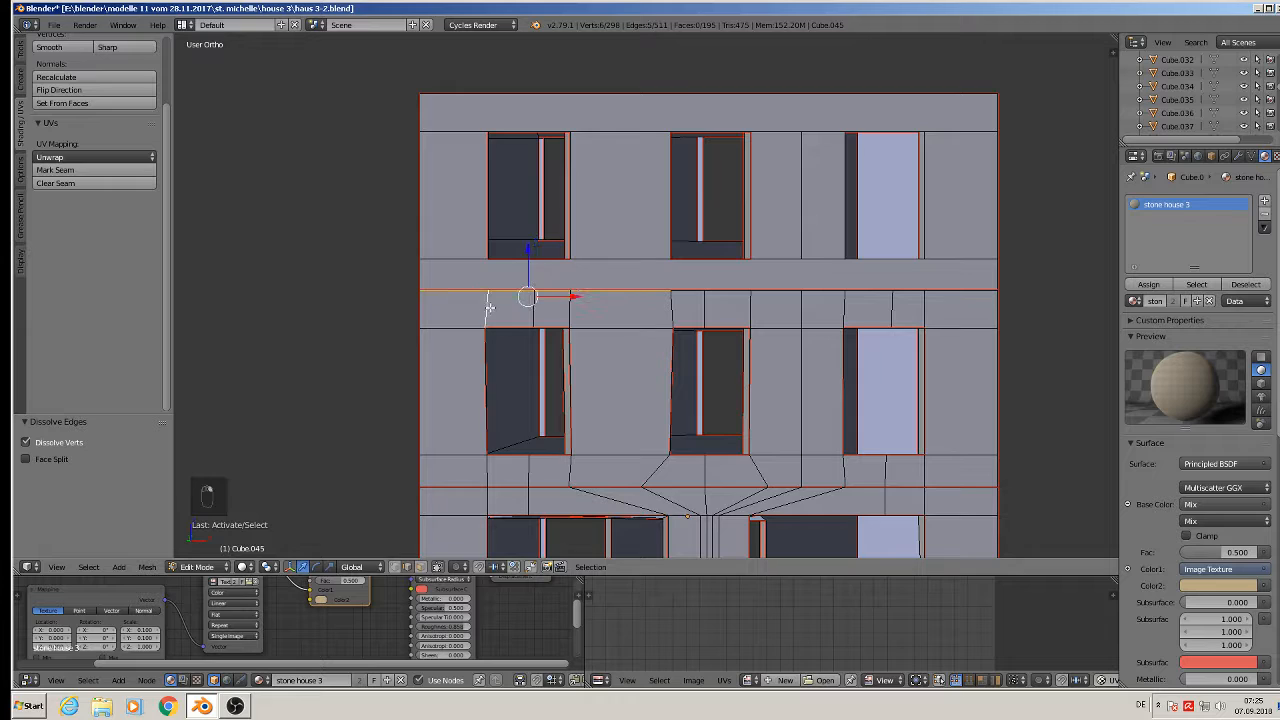
pyautogui.keyDown('shift'); pyautogui.rightClick(537, 308); pyautogui.keyUp('shift')
pyautogui.keyDown('shift'); pyautogui.rightClick(571, 307); pyautogui.keyUp('shift')
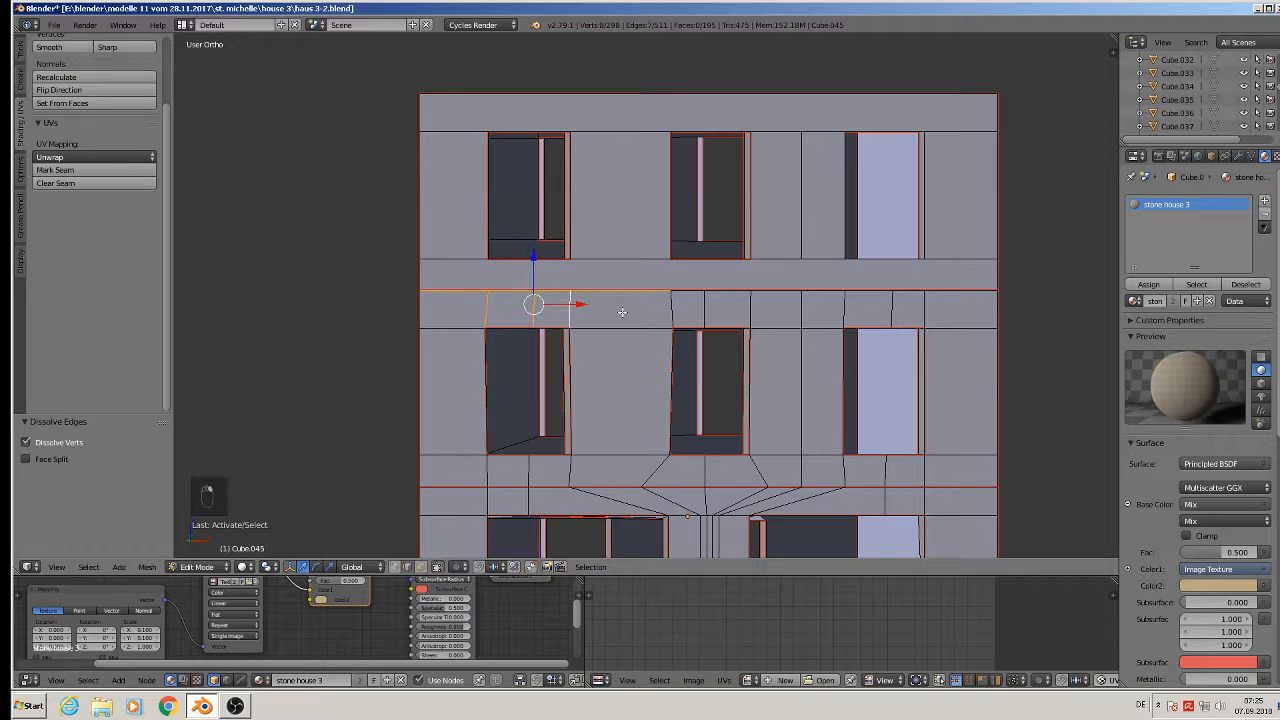
pyautogui.keyDown('shift'); pyautogui.rightClick(671, 309); pyautogui.keyUp('shift')
pyautogui.keyDown('shift'); pyautogui.rightClick(707, 305); pyautogui.keyUp('shift')
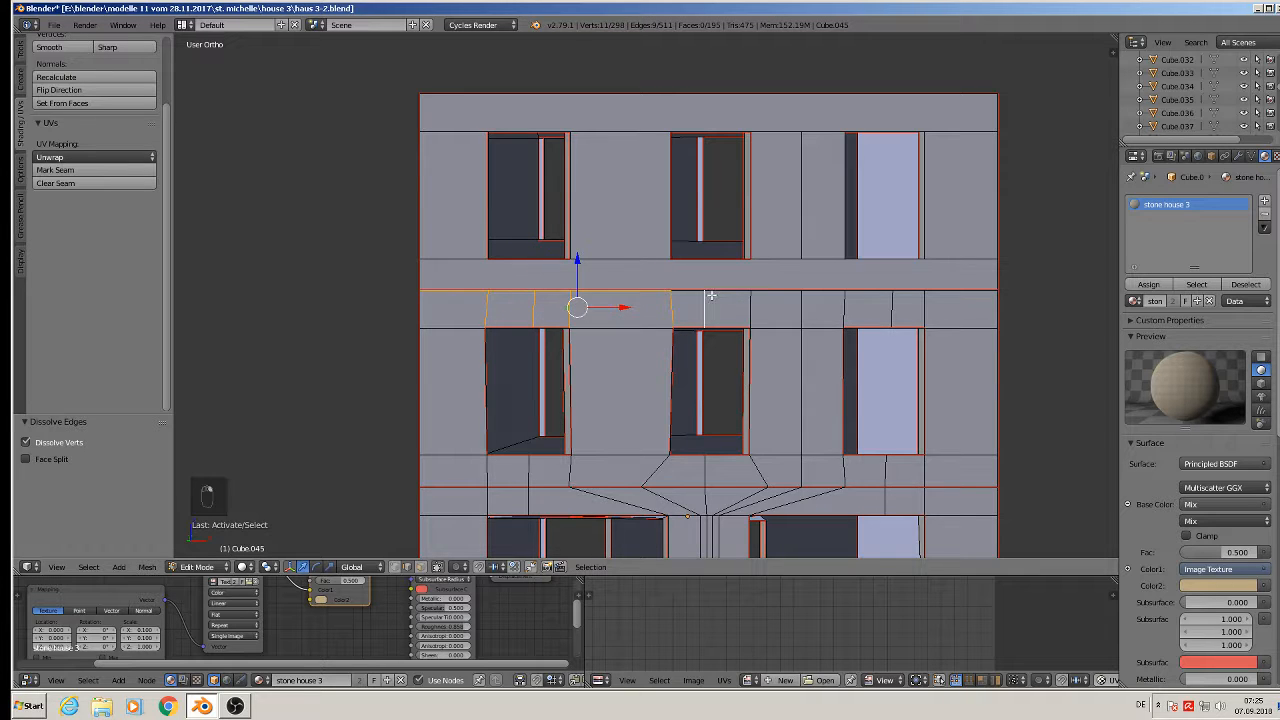
pyautogui.press('c')
pyautogui.moveTo(714, 297); pyautogui.dragTo(939, 293)
pyautogui.rightClick(939, 293)
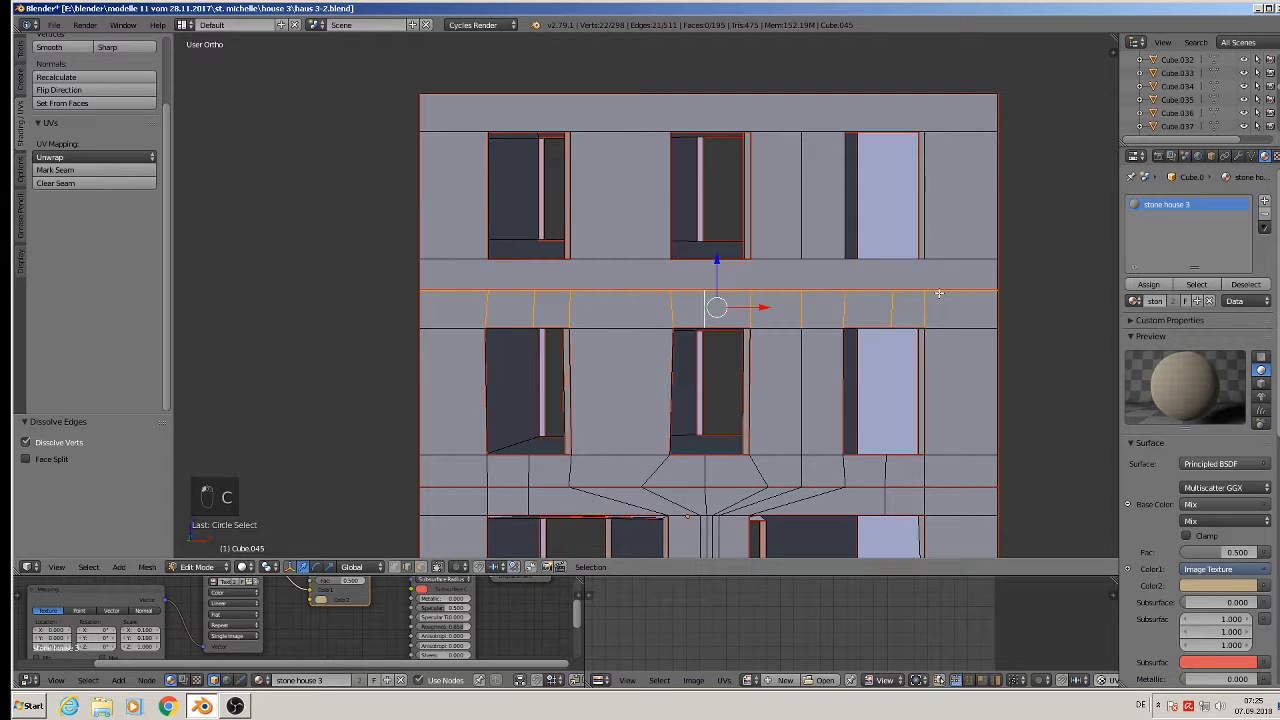
pyautogui.press('x')
pyautogui.click(939, 293)
# Dissolve the horizontal line between the second-row windows and the wide windows below, including all vertical and slanted edges meeting it.
pyautogui.keyDown('shift'); pyautogui.moveTo(803, 291); pyautogui.dragTo(826, 231, button='middle'); pyautogui.keyUp('shift')
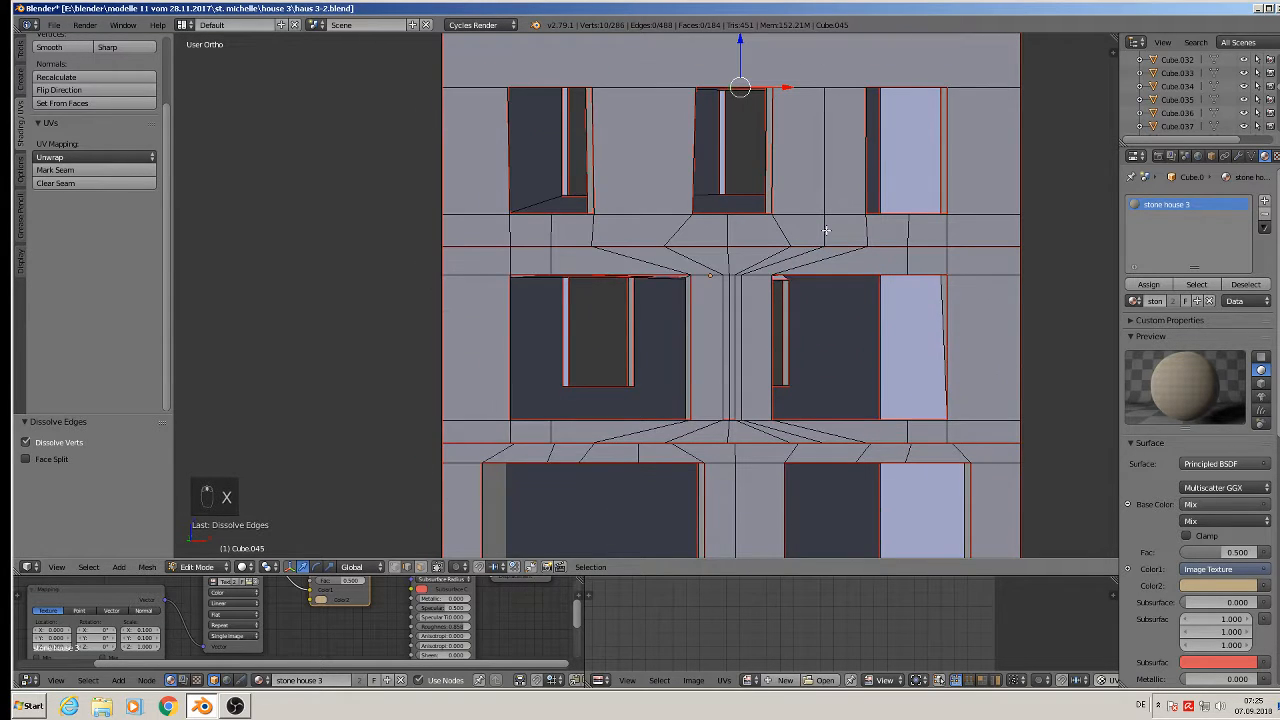
pyautogui.press('c')
pyautogui.moveTo(476, 254); pyautogui.dragTo(946, 246)
pyautogui.rightClick(948, 248)
pyautogui.press('x')
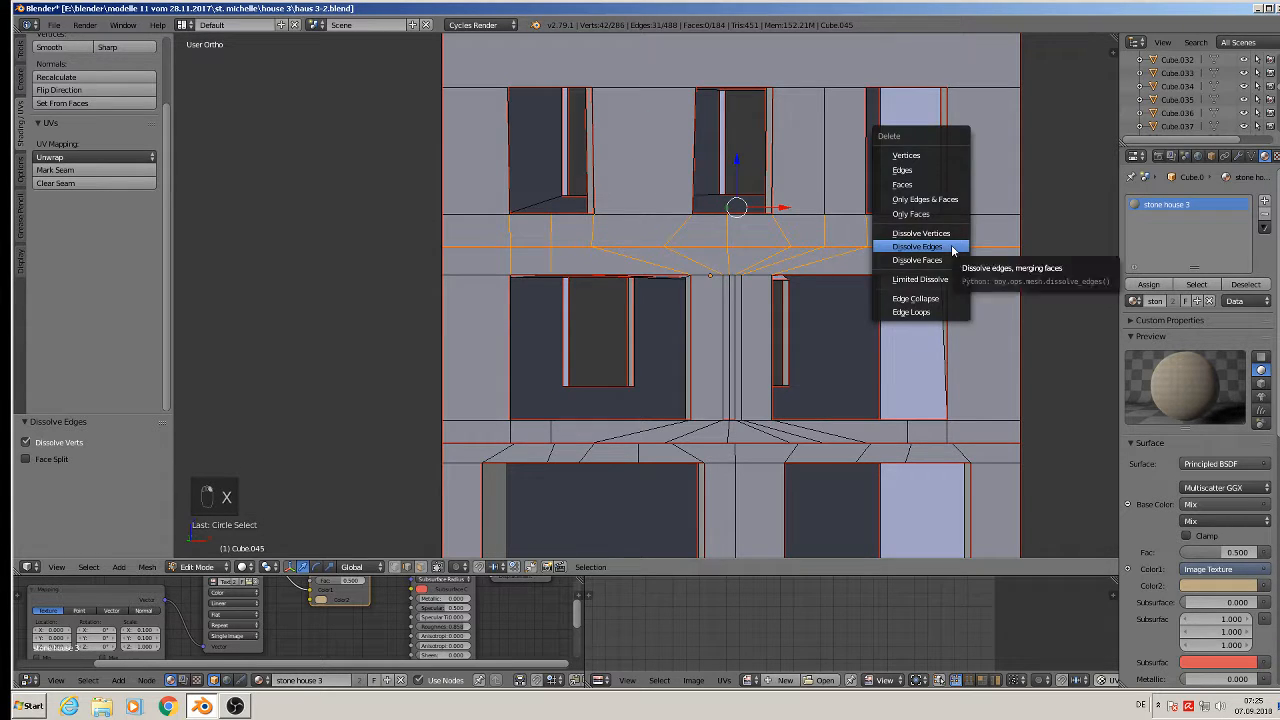
pyautogui.click(951, 247)
# Dissolve the closely spaced vertical edges on the pier between the two wide windows and the central edges fanning out beneath it.
pyautogui.keyDown('shift'); pyautogui.moveTo(808, 363); pyautogui.dragTo(810, 260, button='middle'); pyautogui.keyUp('shift')
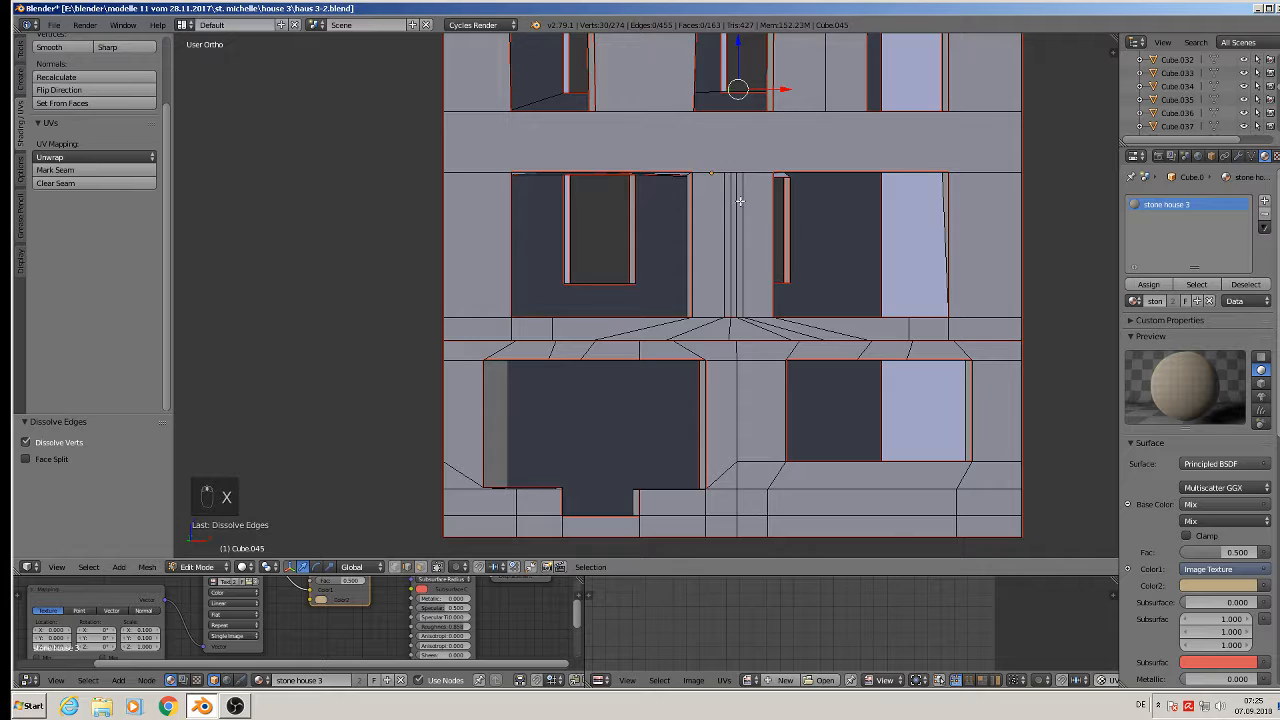
pyautogui.press('x')
pyautogui.click(738, 171)
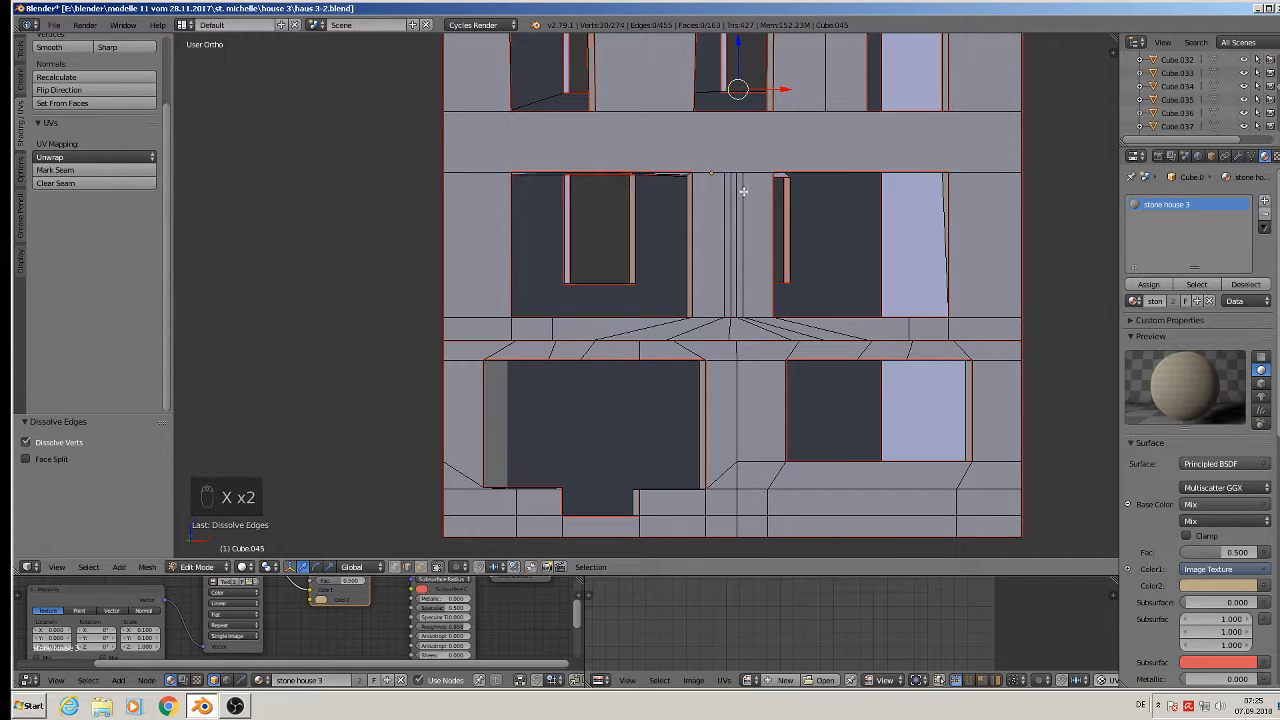
pyautogui.press('c')
pyautogui.click(735, 185)
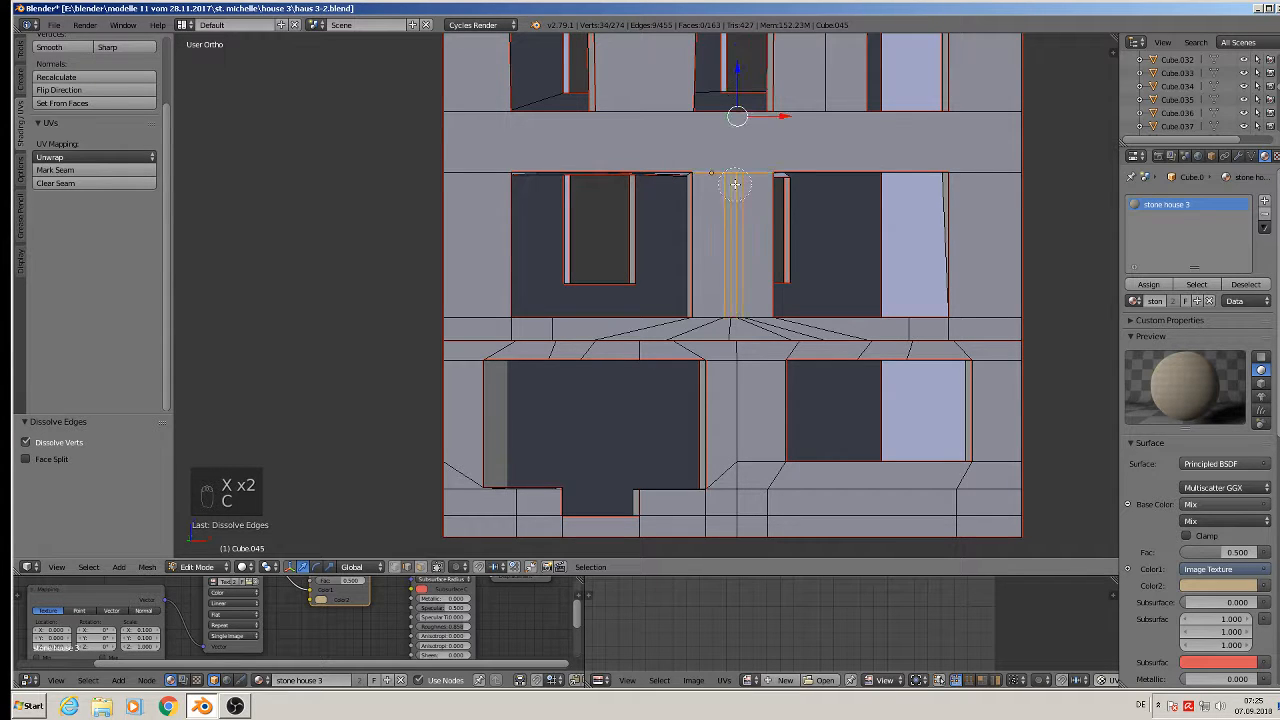
pyautogui.rightClick(727, 314)
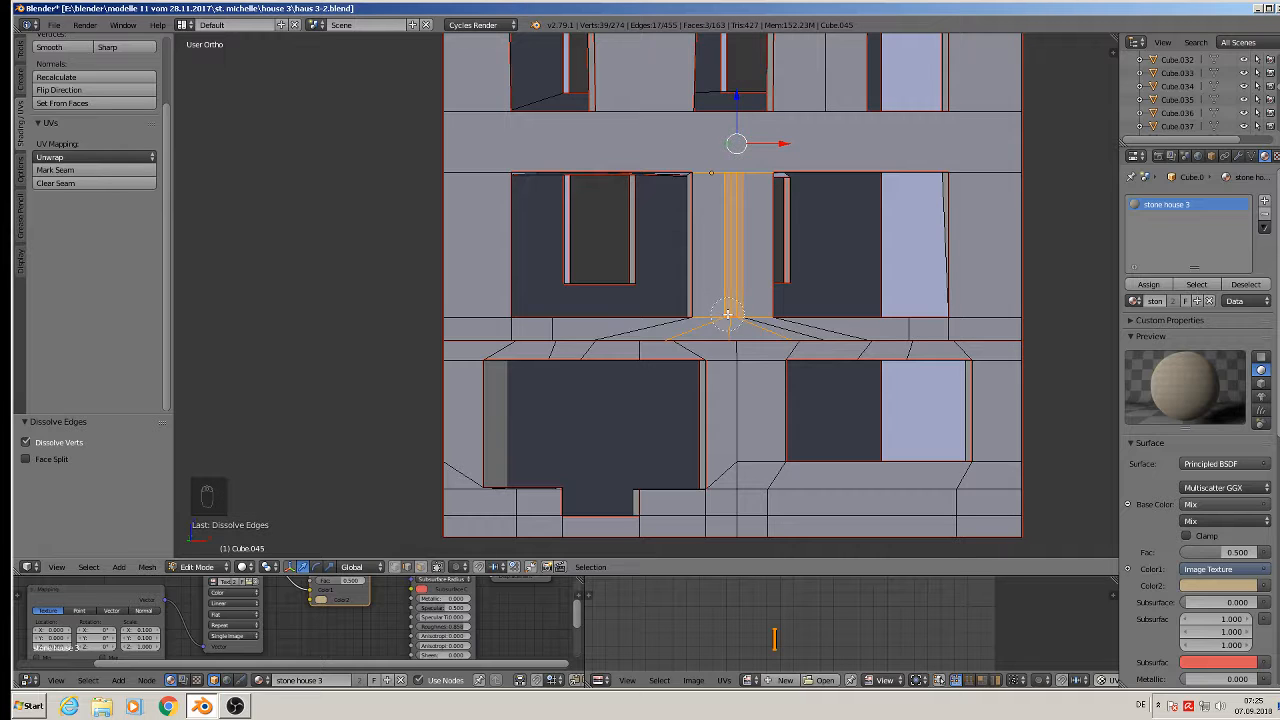
pyautogui.press('x')
pyautogui.click(727, 314)
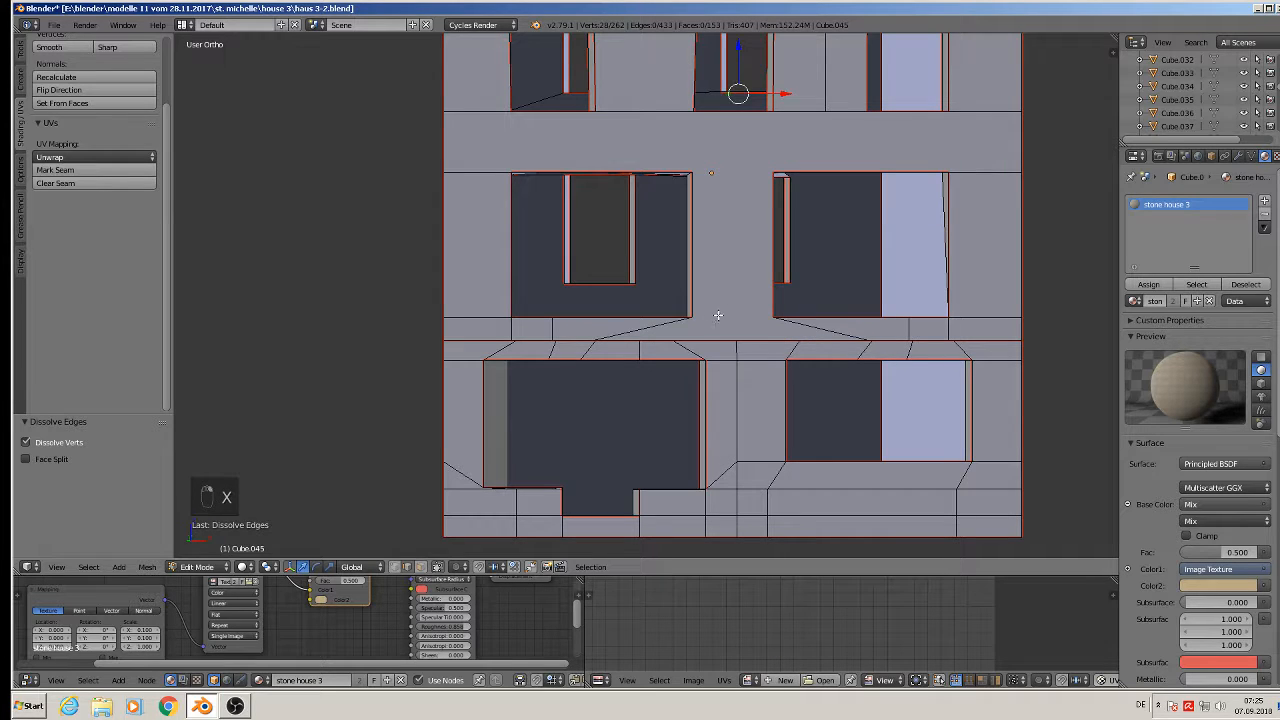
# Dissolve the two vertical edges and the slanted edge beneath the left-hand wide window's sill.
pyautogui.rightClick(516, 329)
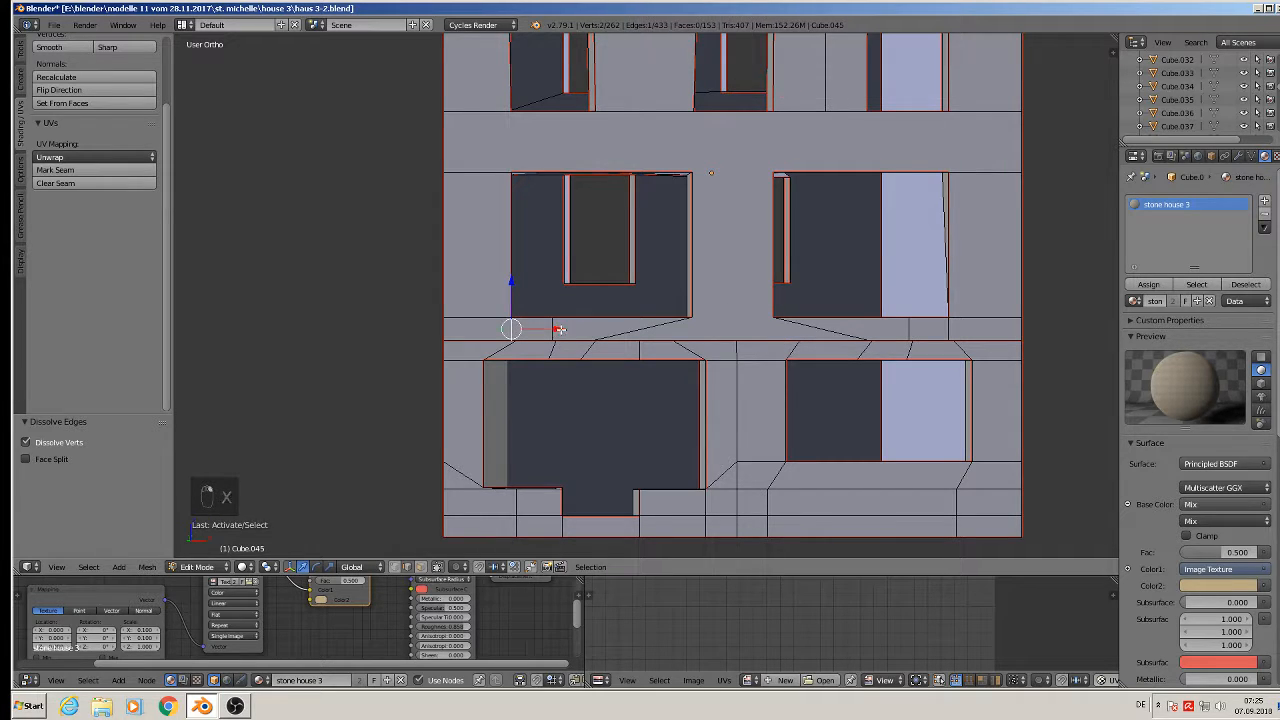
pyautogui.keyDown('shift'); pyautogui.rightClick(551, 330); pyautogui.keyUp('shift')
pyautogui.keyDown('shift'); pyautogui.rightClick(645, 329); pyautogui.keyUp('shift')
pyautogui.press('x')
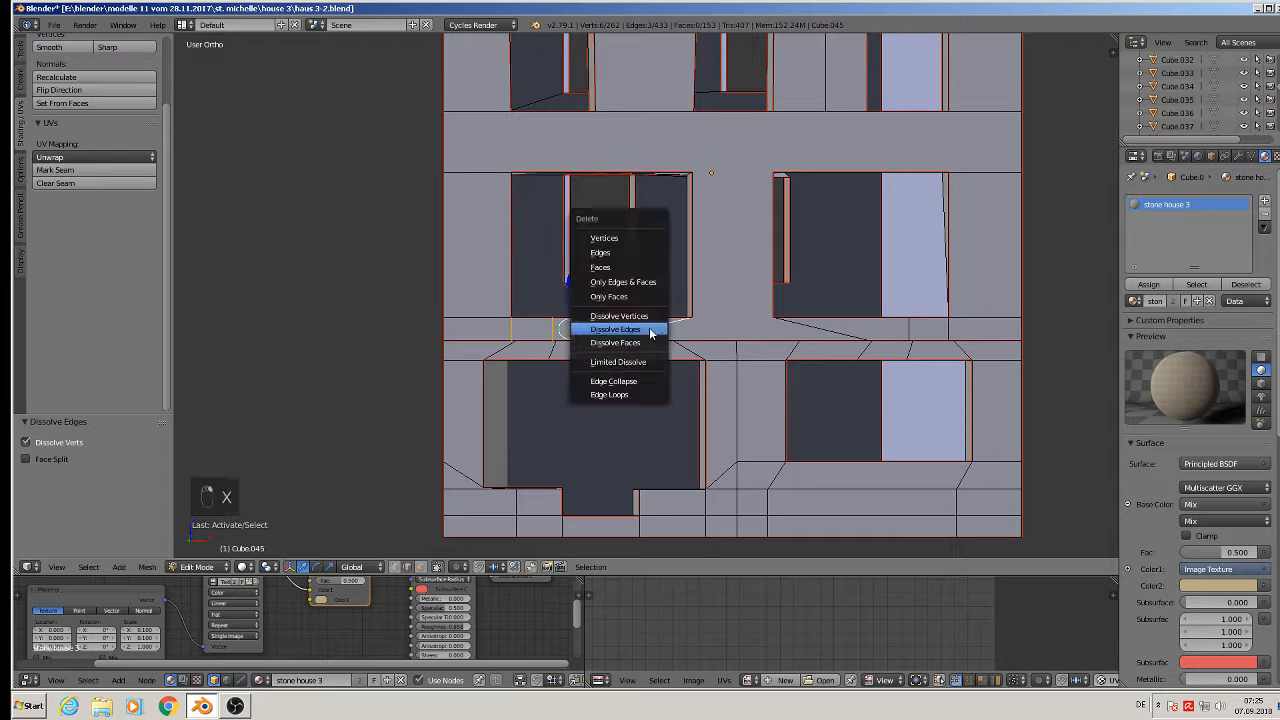
pyautogui.click(649, 328)
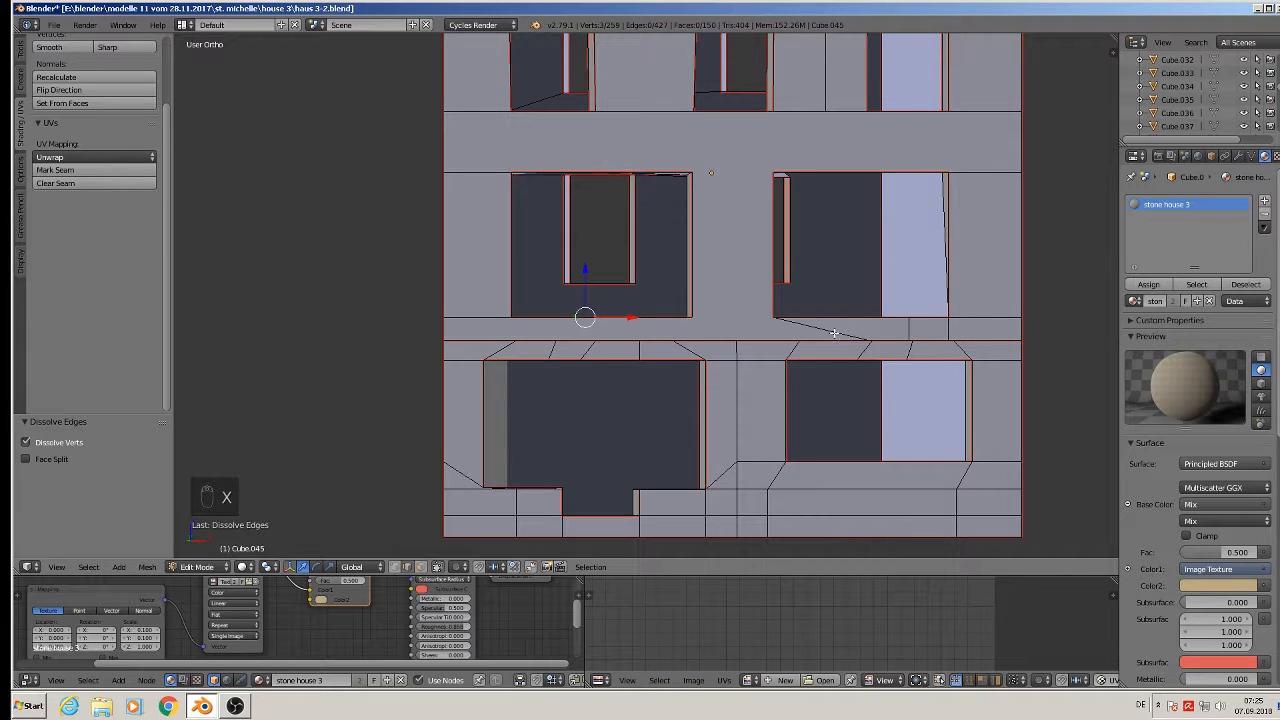
# Try to dissolve the slanted edge and the two vertical edges beneath the right-hand wide window's sill.
pyautogui.rightClick(834, 333)
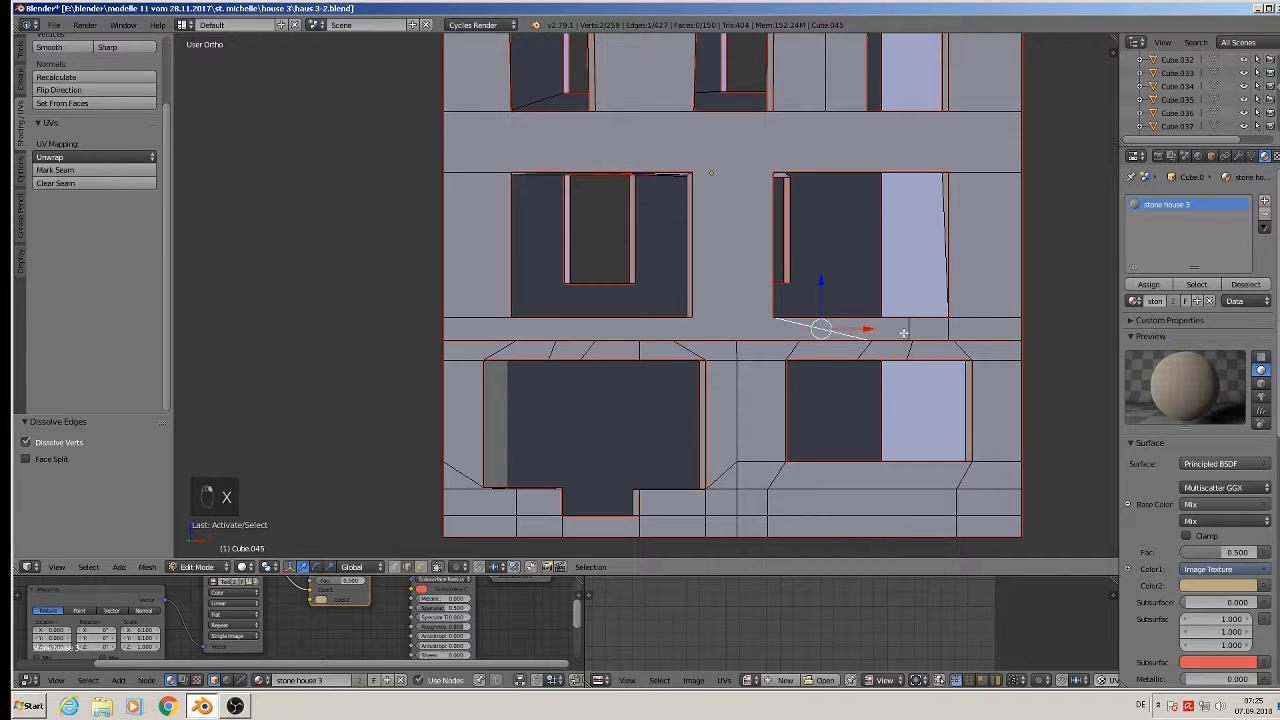
pyautogui.keyDown('shift'); pyautogui.rightClick(910, 331); pyautogui.keyUp('shift')
pyautogui.keyDown('shift'); pyautogui.rightClick(945, 334); pyautogui.keyUp('shift')
pyautogui.press('x')
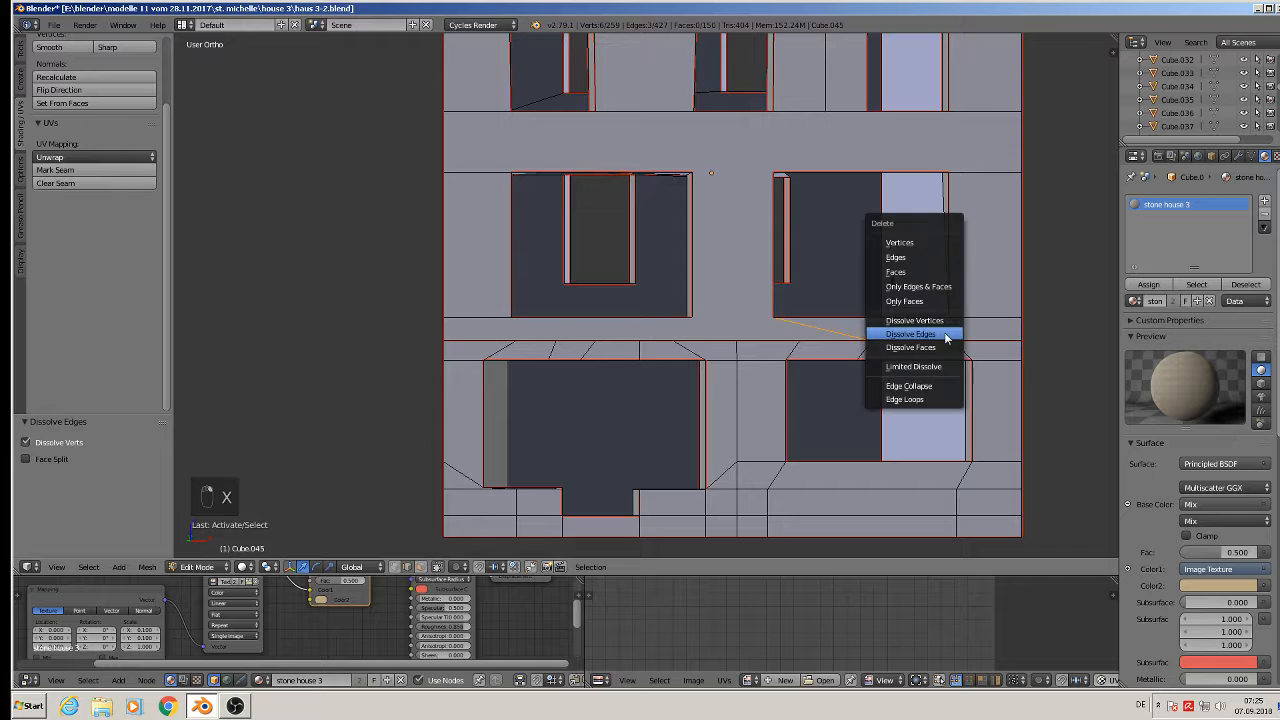
pyautogui.click(945, 333)
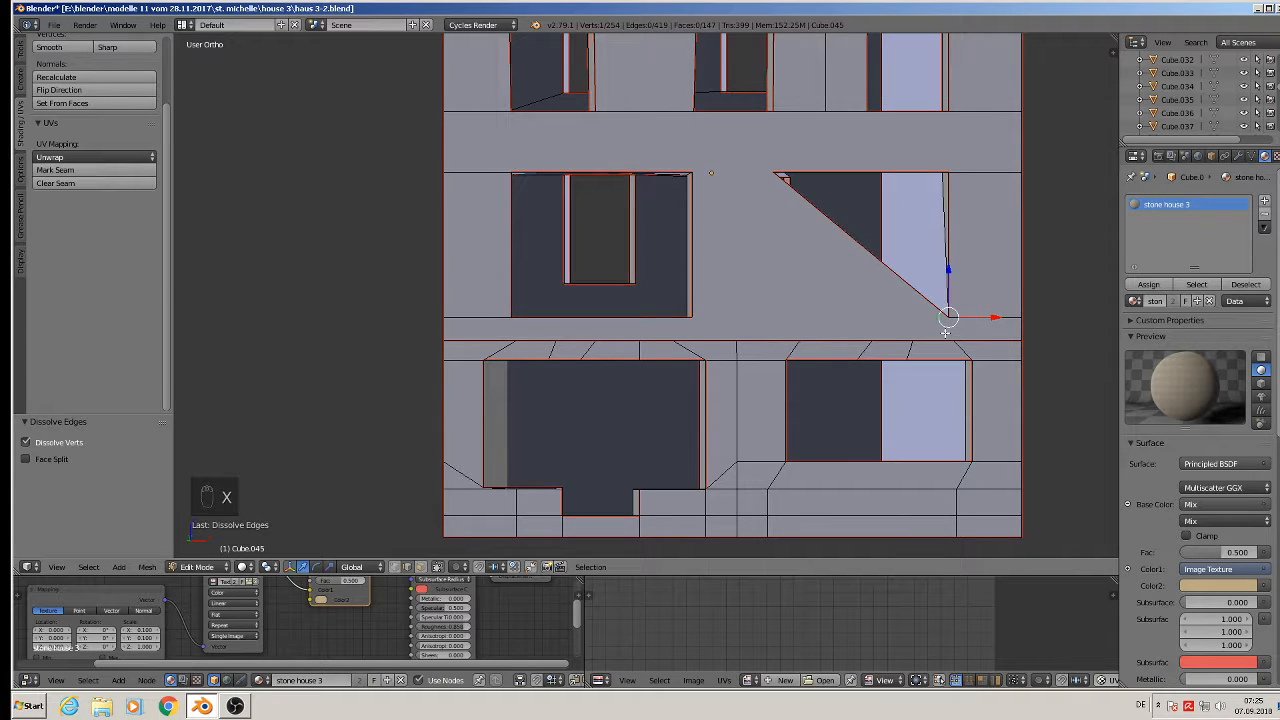
pyautogui.hotkey('ctrl', 'z')
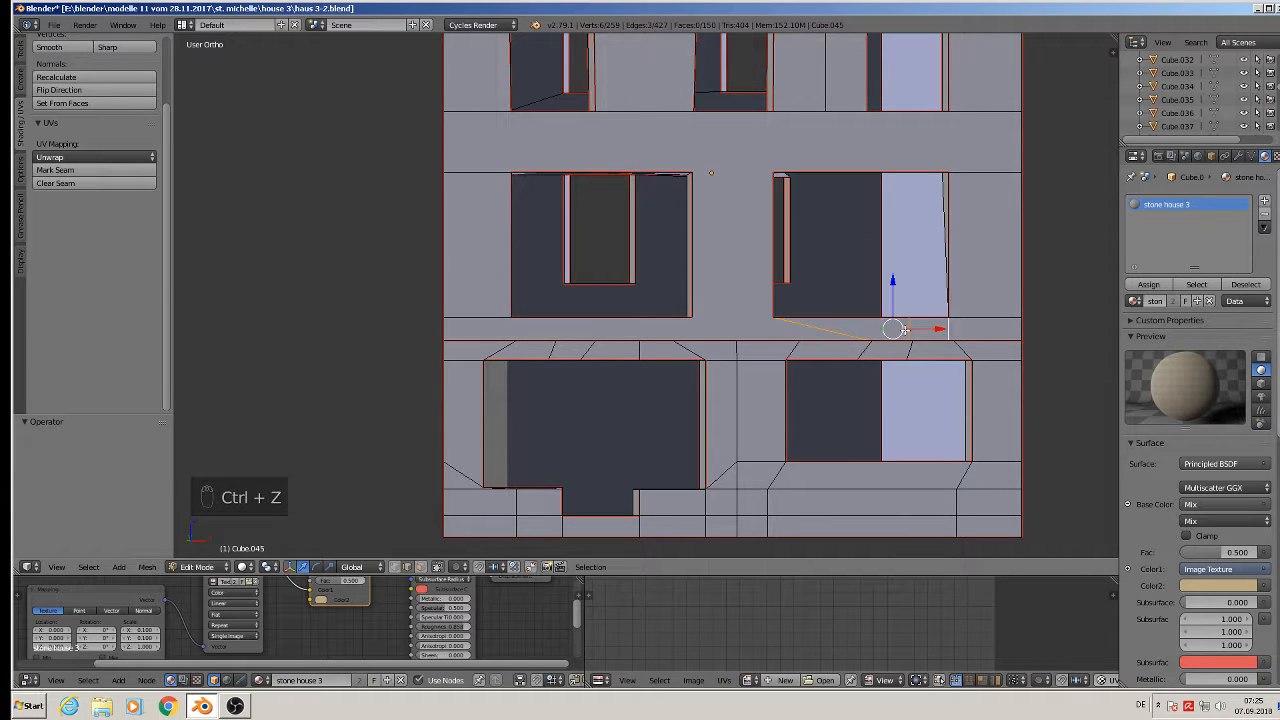
# Delete the stray slanted edge crossing the right-hand wide window's opening beside its outer jamb.
pyautogui.rightClick(906, 330)
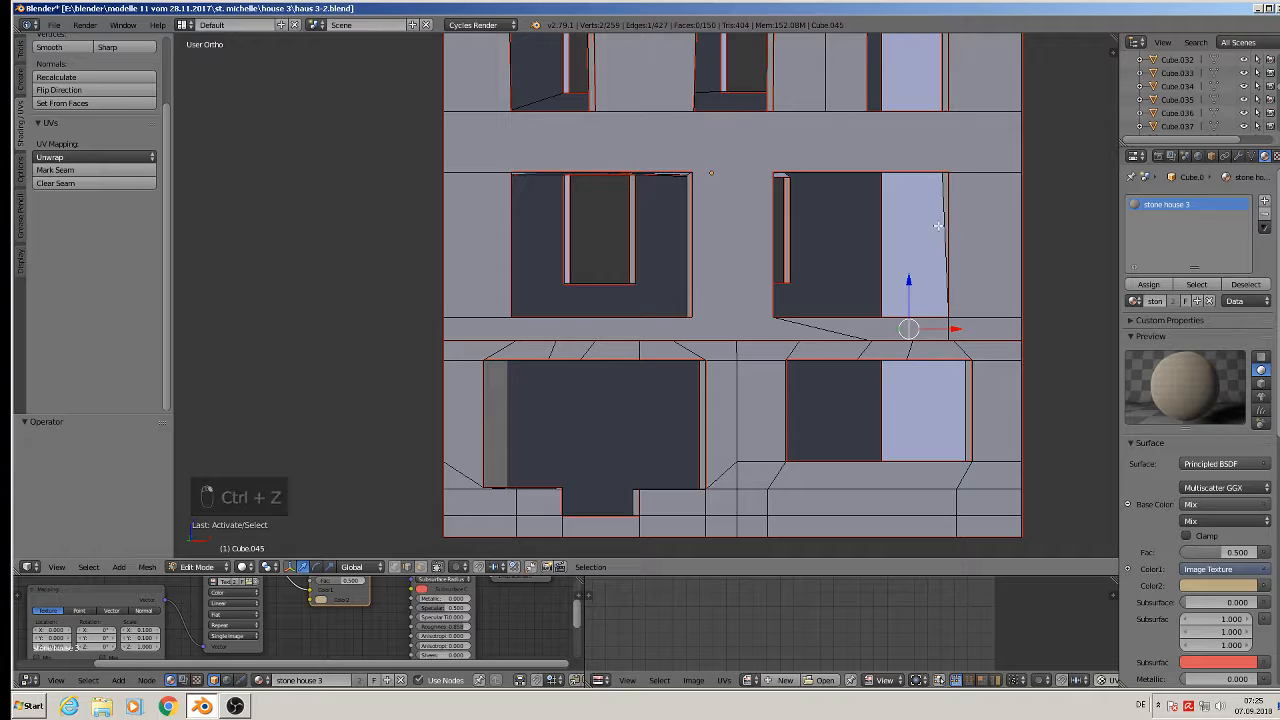
pyautogui.moveTo(949, 310)
pyautogui.mouseDown(button='middle')
pyautogui.moveTo(960, 358)
pyautogui.moveTo(1006, 363)
pyautogui.moveTo(954, 323)
pyautogui.moveTo(893, 350)
pyautogui.moveTo(915, 355)
pyautogui.moveTo(871, 366)
pyautogui.moveTo(999, 376)
pyautogui.mouseUp(button='middle')
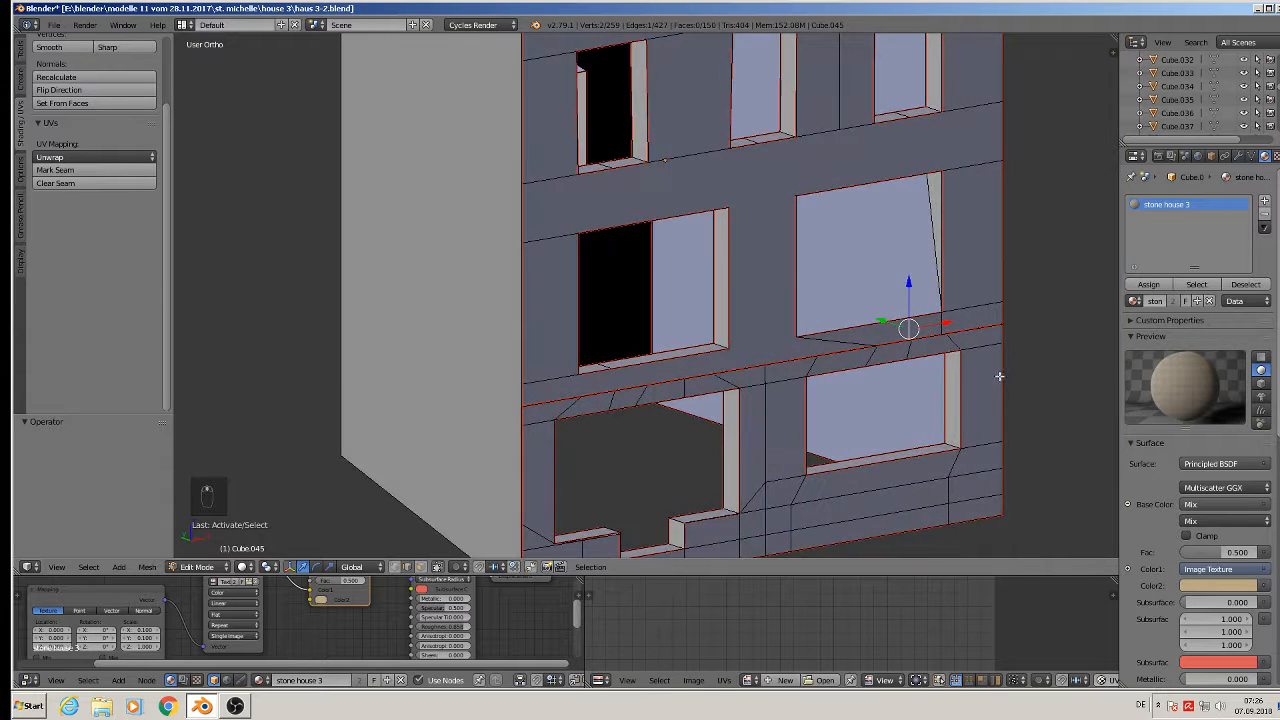
pyautogui.rightClick(935, 244)
pyautogui.press('x')
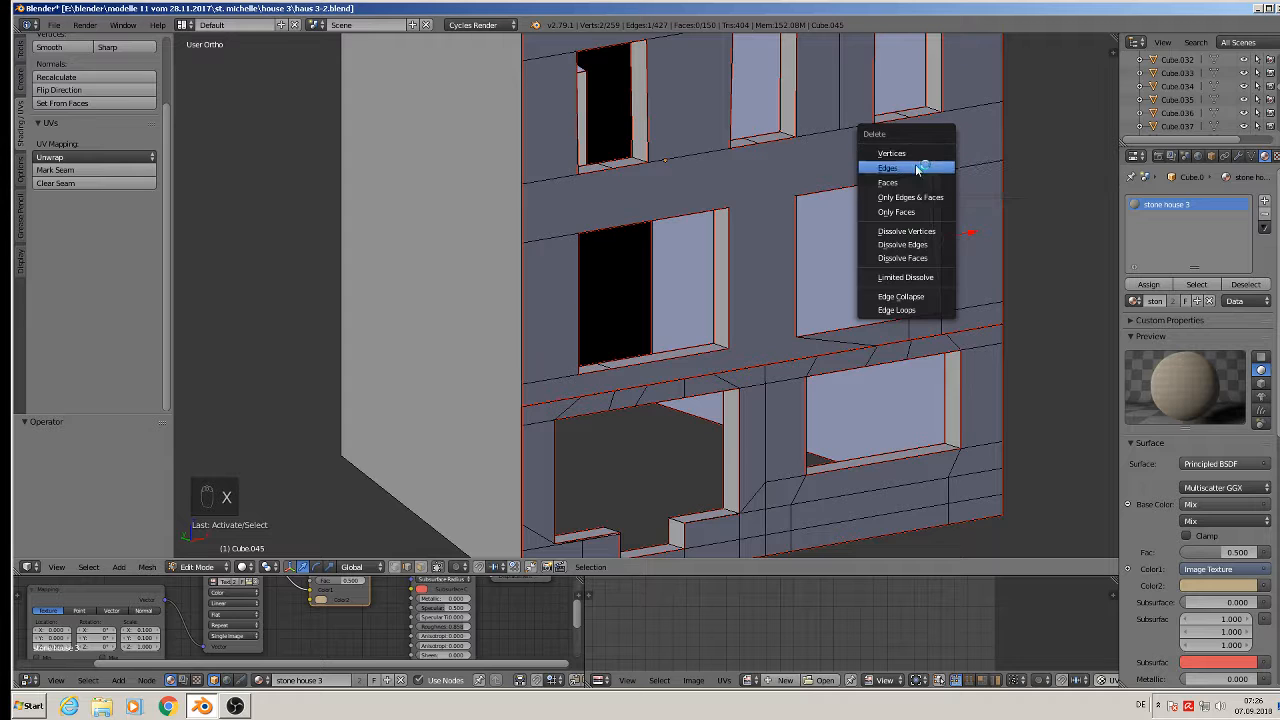
pyautogui.click(924, 167)
# Dissolve the short vertical edge beneath the right-hand wide window's sill, between the slanted edge and the window's outer corner.
pyautogui.moveTo(943, 323); pyautogui.dragTo(839, 343, button='middle')
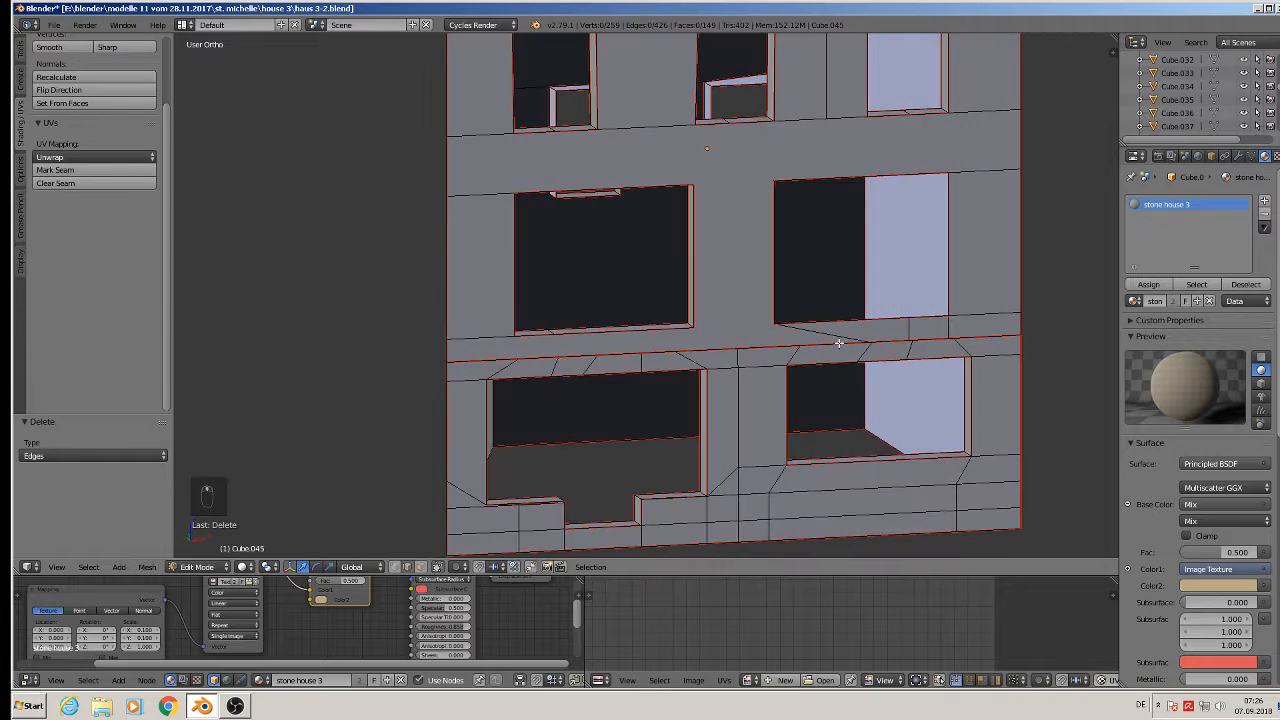
pyautogui.rightClick(894, 336)
pyautogui.keyDown('shift'); pyautogui.moveTo(882, 205); pyautogui.dragTo(780, 207, button='middle'); pyautogui.keyUp('shift')
pyautogui.press('x')
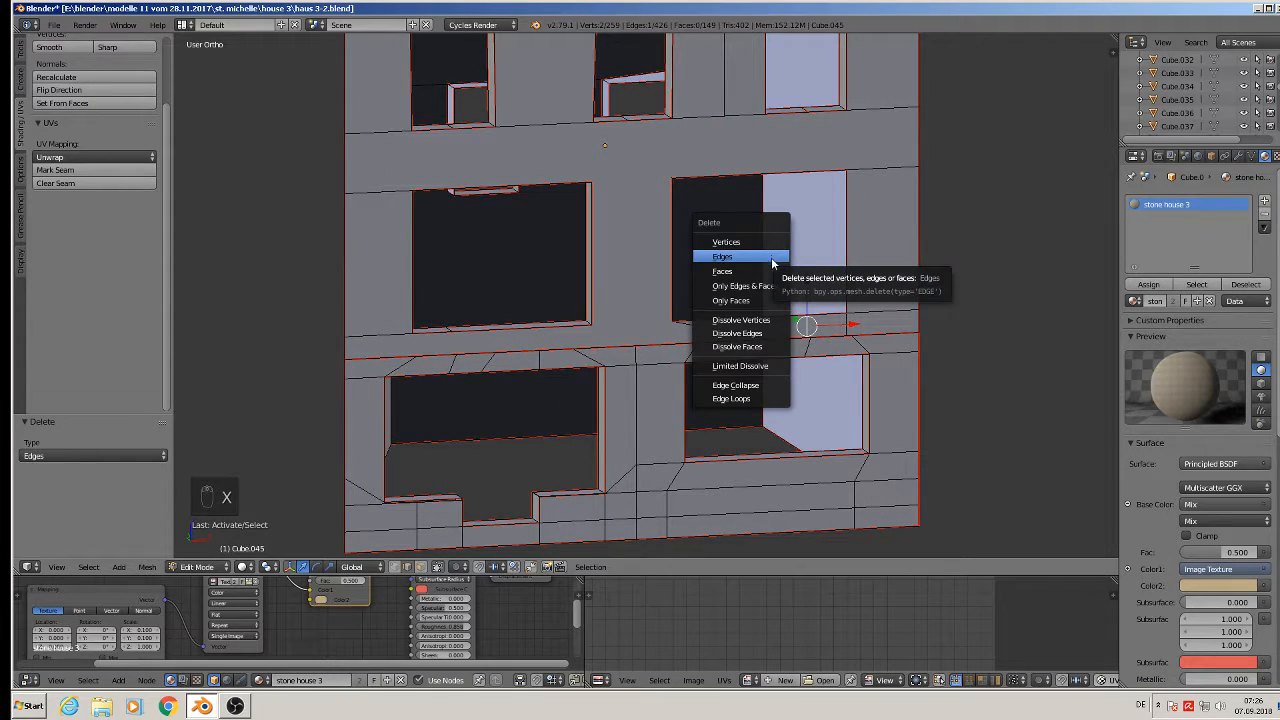
pyautogui.click(772, 258)
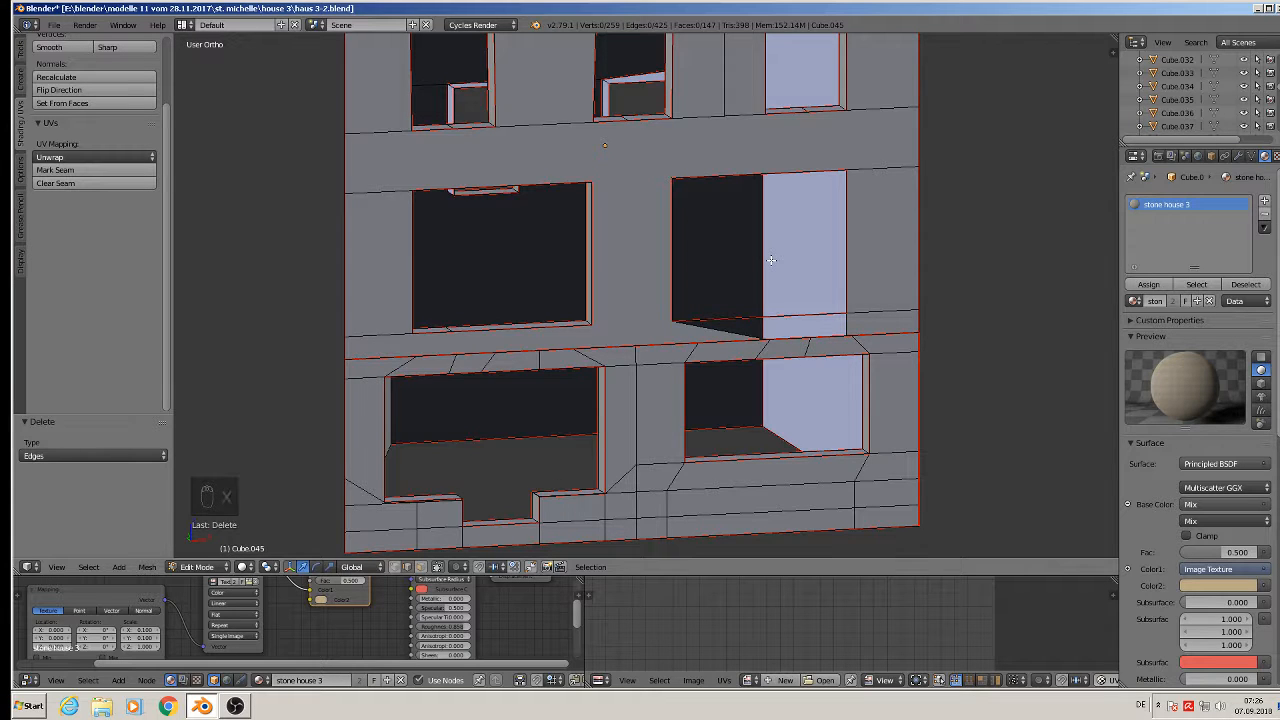
pyautogui.hotkey('ctrl', 'z')
pyautogui.press('x')
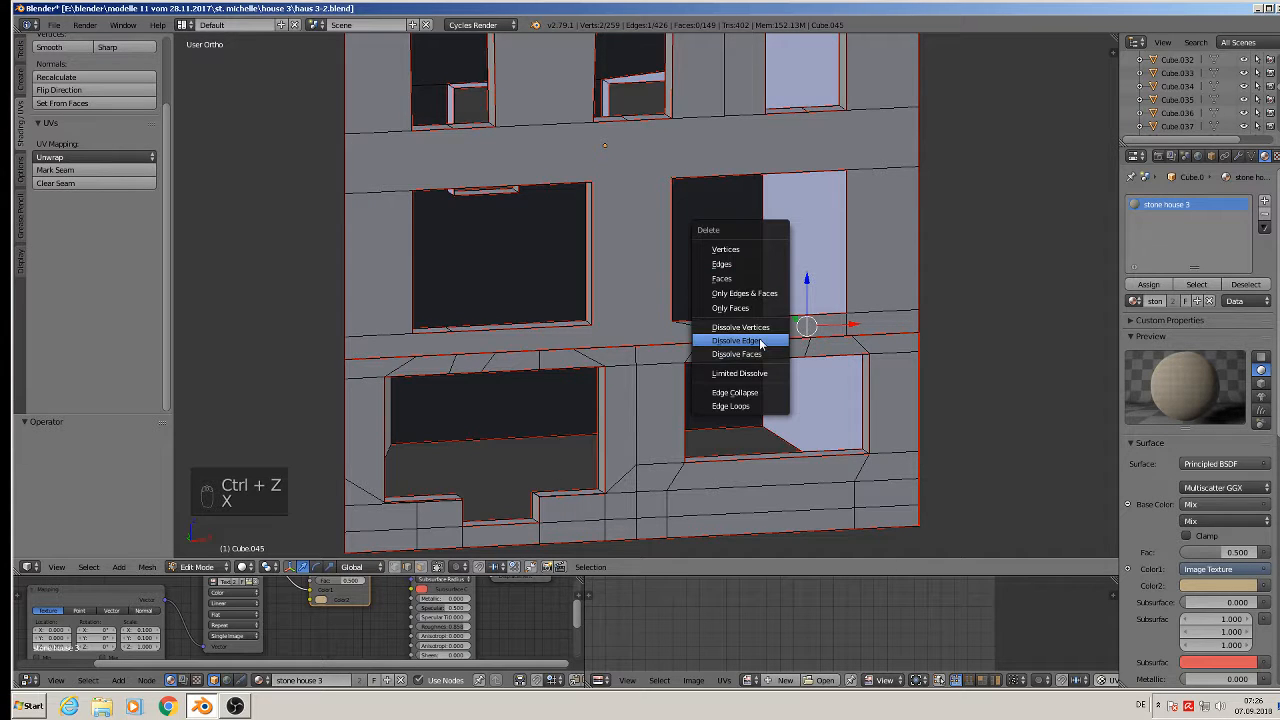
pyautogui.click(761, 341)
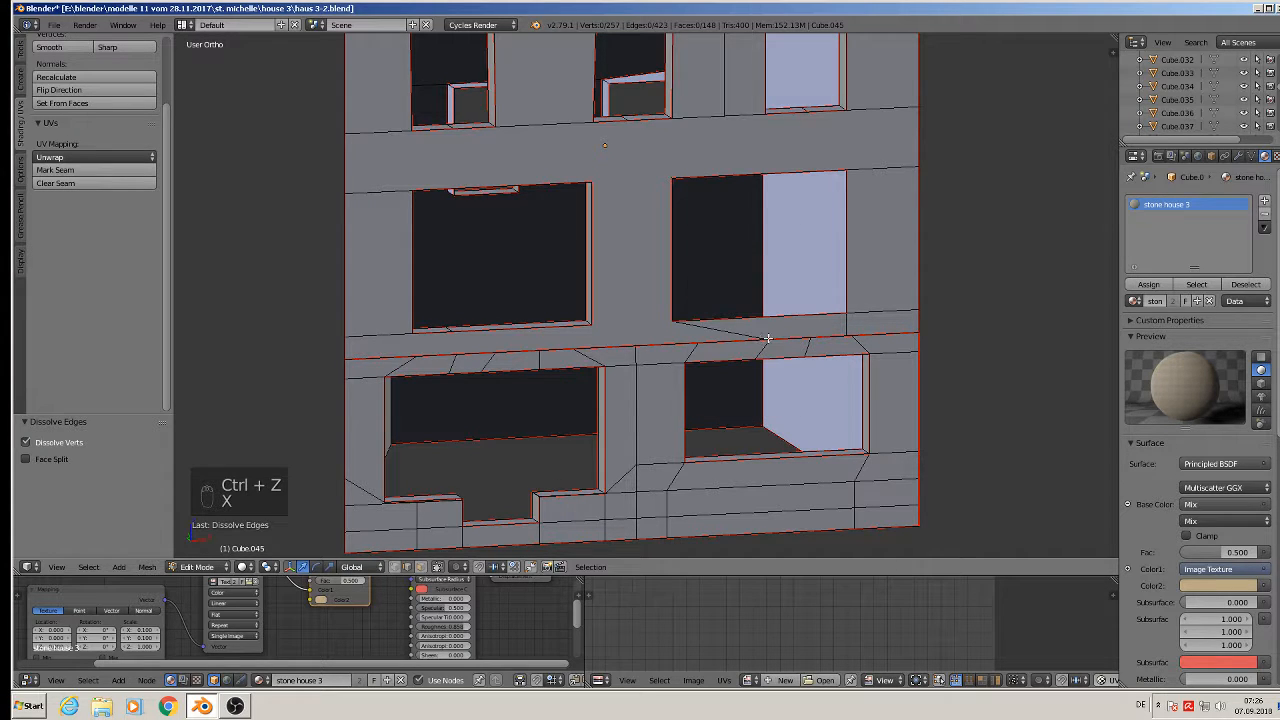
# Dissolve the horizontal edge joining the right-hand wide window's outer sill corner to the wall corner.
pyautogui.rightClick(882, 315)
pyautogui.press('x')
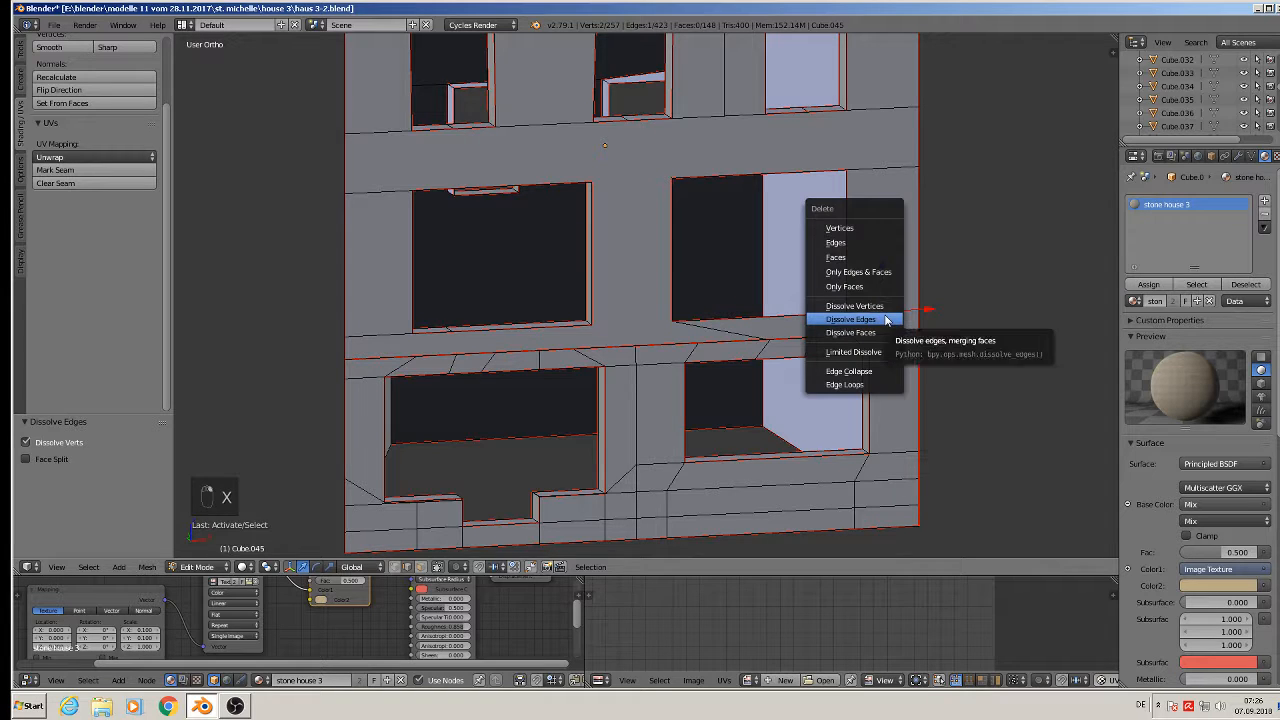
pyautogui.click(883, 316)
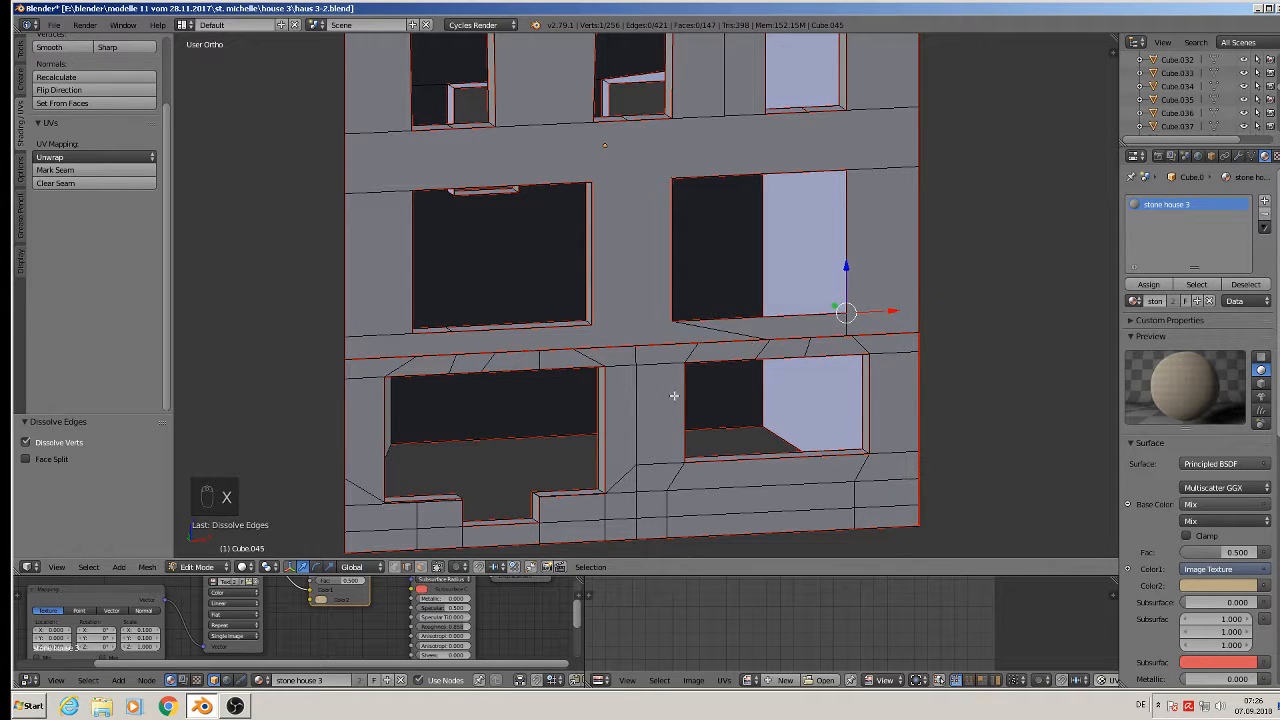
# Dissolve the long horizontal edge line above the two lowest openings together with a short slanted edge above the lower right opening.
pyautogui.rightClick(418, 359)
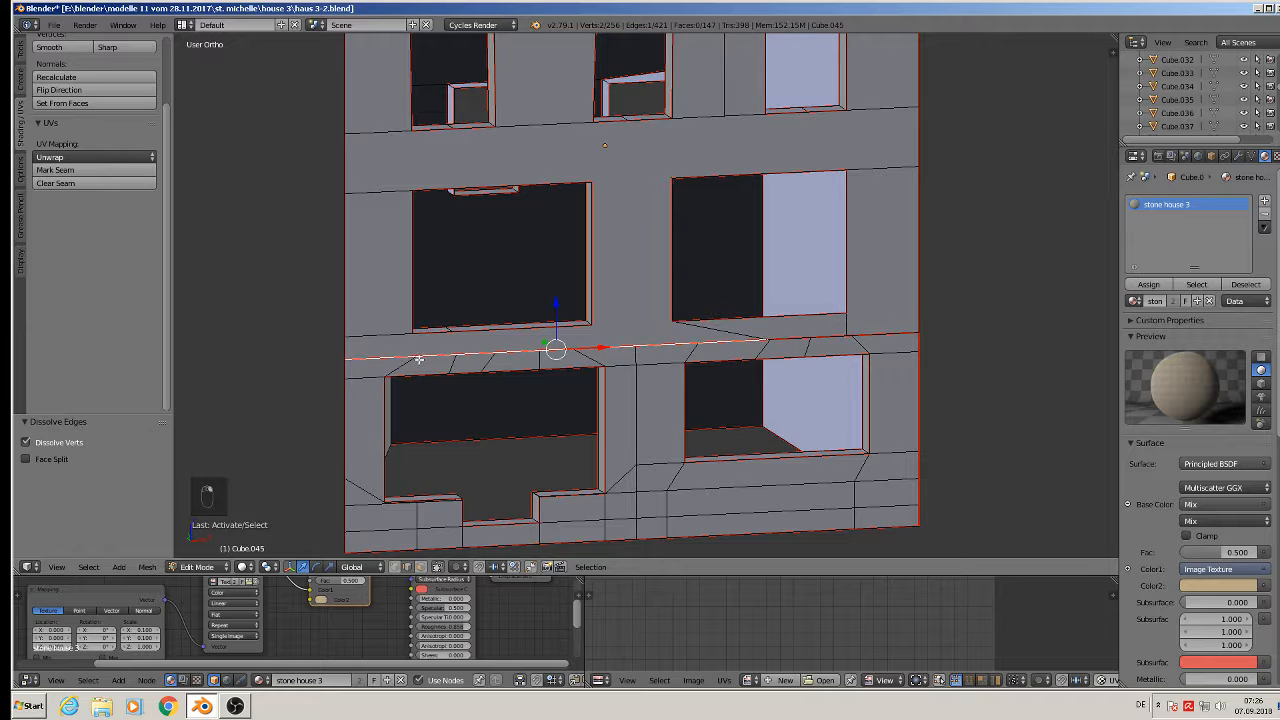
pyautogui.keyDown('shift'); pyautogui.rightClick(844, 336); pyautogui.keyUp('shift')
pyautogui.keyDown('shift'); pyautogui.rightClick(792, 334); pyautogui.keyUp('shift')
pyautogui.keyDown('shift'); pyautogui.rightClick(881, 336); pyautogui.keyUp('shift')
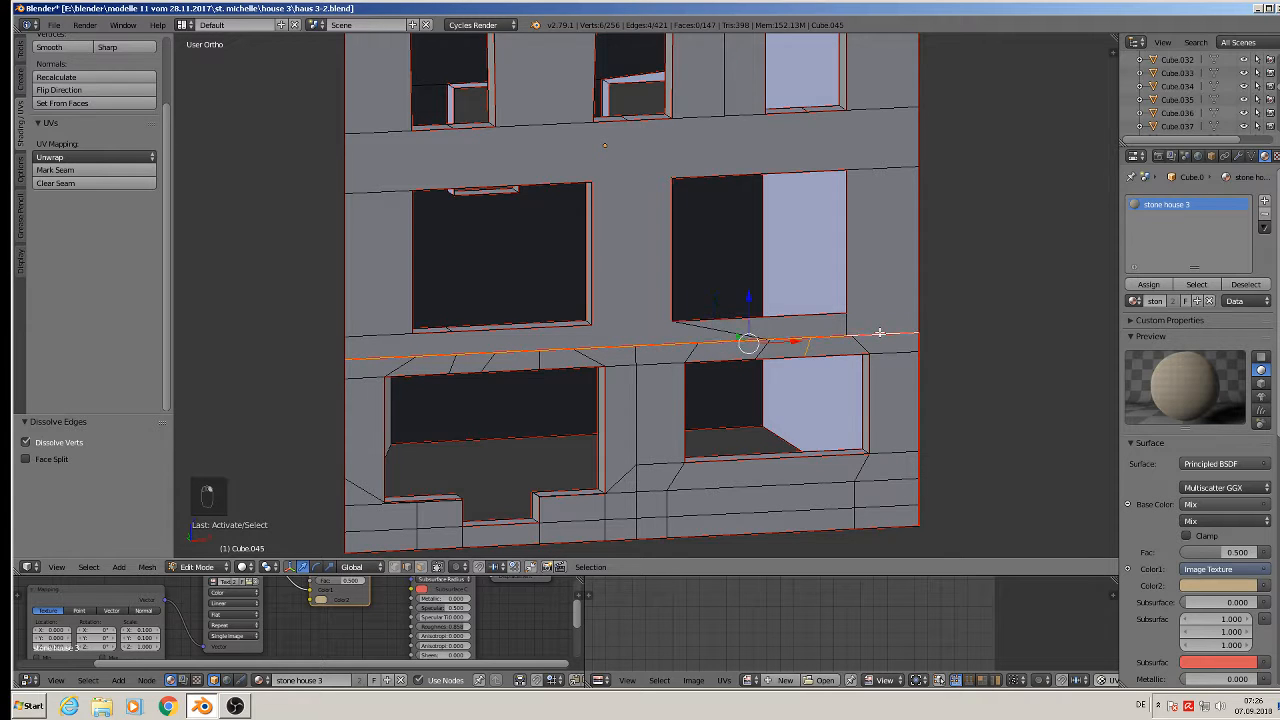
pyautogui.press('x')
pyautogui.click(881, 334)
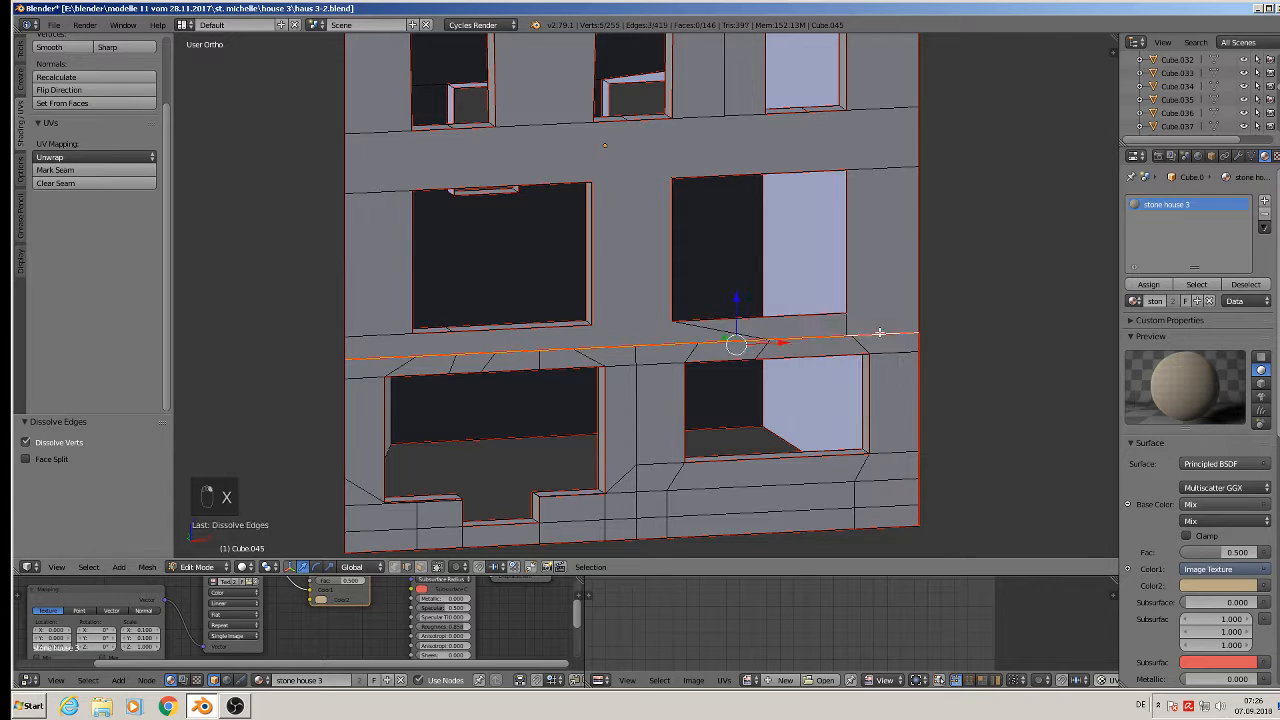
# Dissolve the nine remaining short vertical and slanted edges between the long horizontal line and the tops of the two lowest openings.
pyautogui.keyDown('shift'); pyautogui.rightClick(777, 345); pyautogui.keyUp('shift')
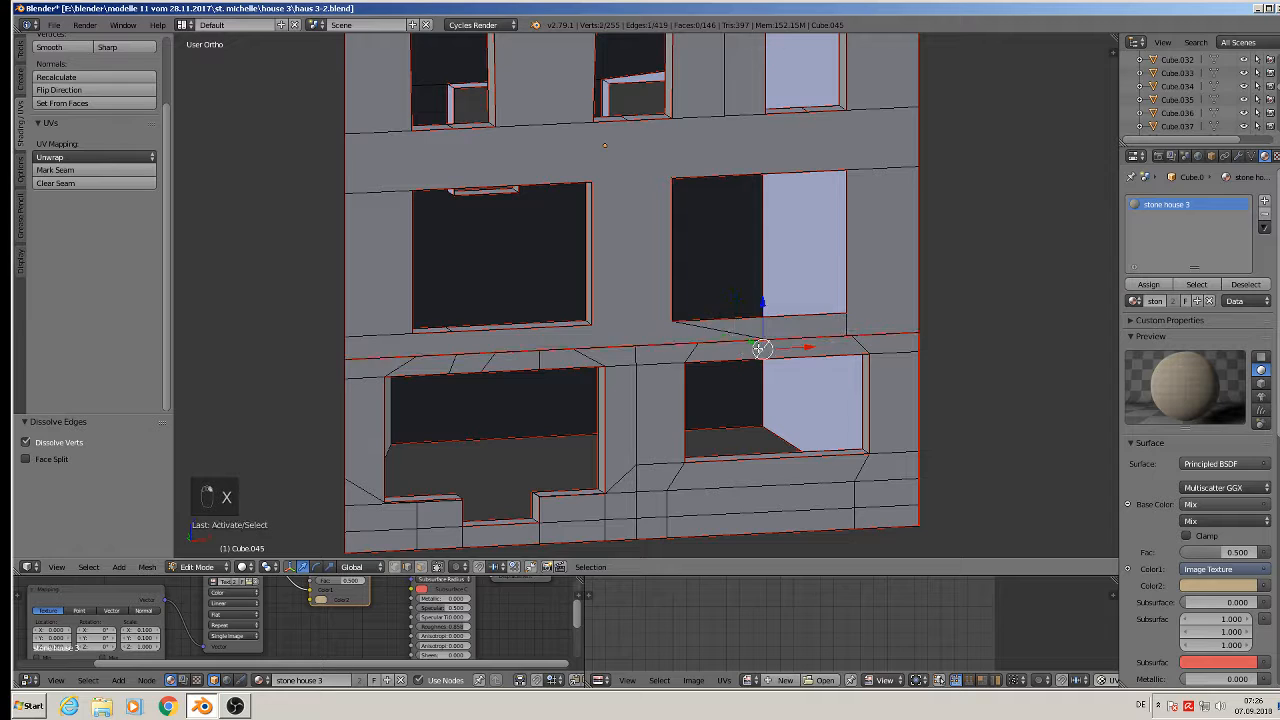
pyautogui.keyDown('shift'); pyautogui.rightClick(861, 341); pyautogui.keyUp('shift')
pyautogui.keyDown('shift'); pyautogui.rightClick(645, 355); pyautogui.keyUp('shift')
pyautogui.keyDown('shift'); pyautogui.rightClick(648, 362); pyautogui.keyUp('shift')
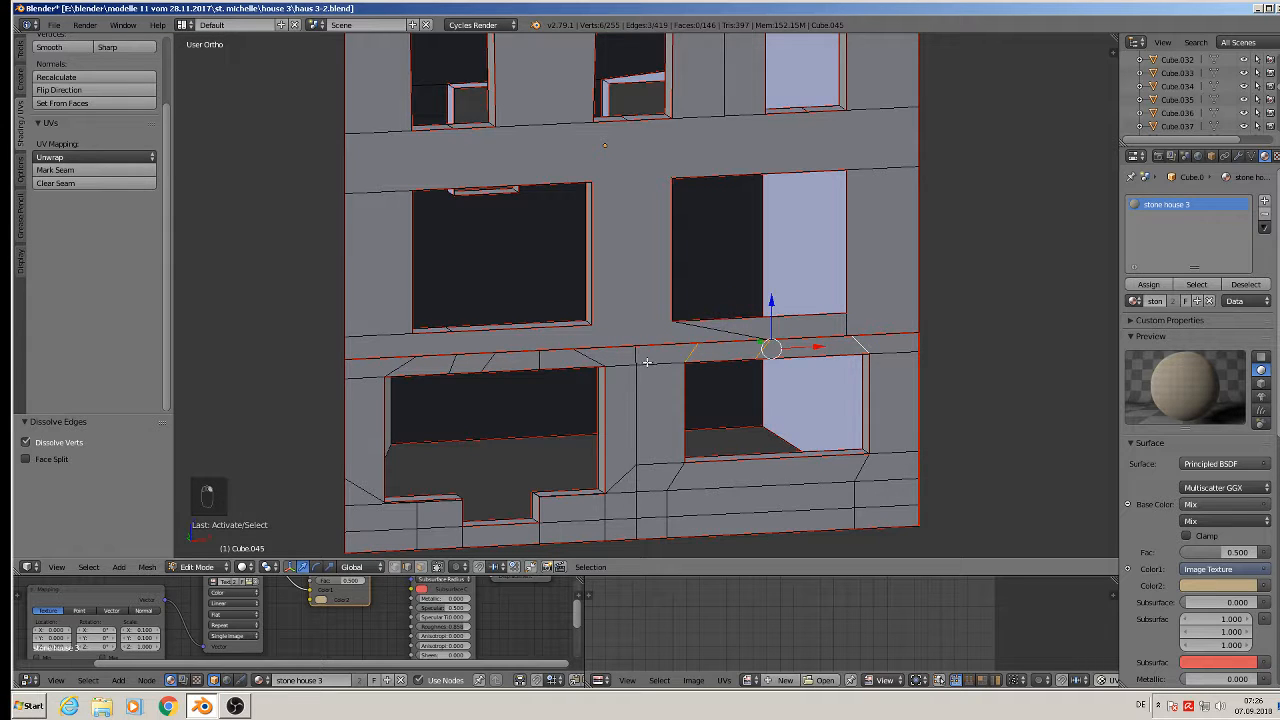
pyautogui.keyDown('shift'); pyautogui.rightClick(638, 357); pyautogui.keyUp('shift')
pyautogui.keyDown('shift'); pyautogui.rightClick(594, 357); pyautogui.keyUp('shift')
pyautogui.keyDown('shift'); pyautogui.rightClick(536, 356); pyautogui.keyUp('shift')
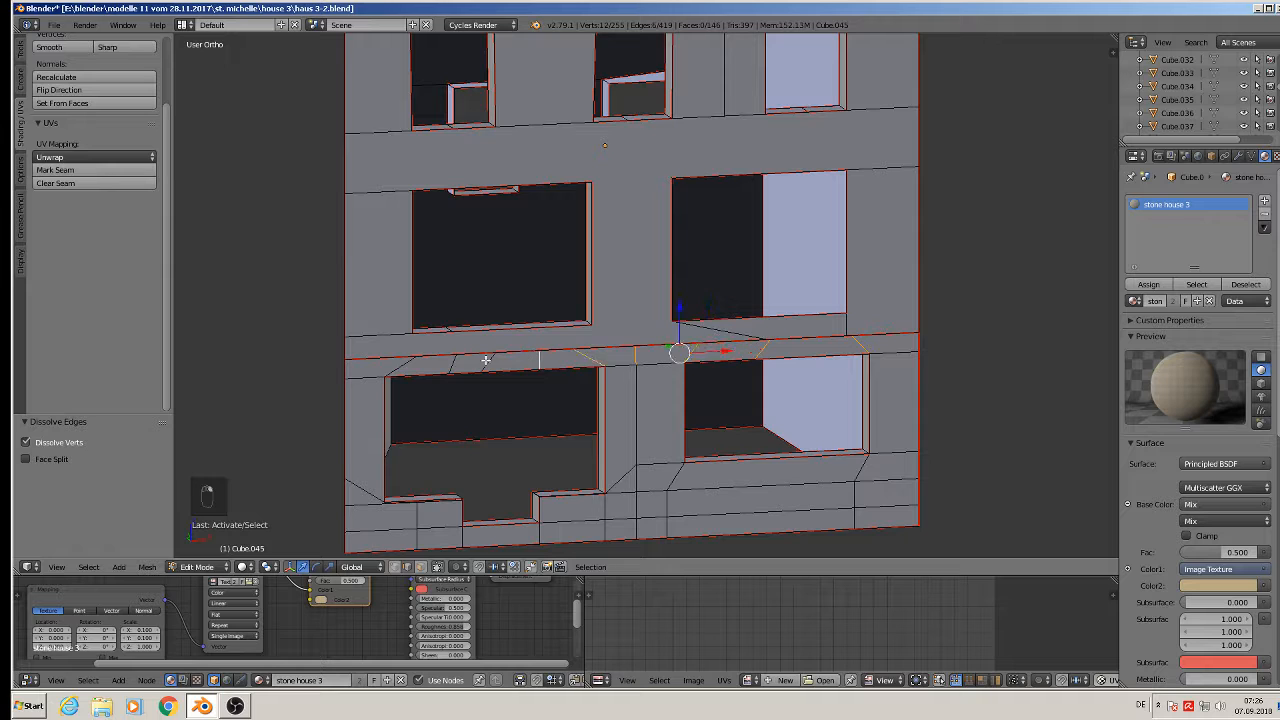
pyautogui.keyDown('shift'); pyautogui.rightClick(484, 360); pyautogui.keyUp('shift')
pyautogui.keyDown('shift'); pyautogui.rightClick(456, 364); pyautogui.keyUp('shift')
pyautogui.keyDown('shift'); pyautogui.rightClick(412, 365); pyautogui.keyUp('shift')
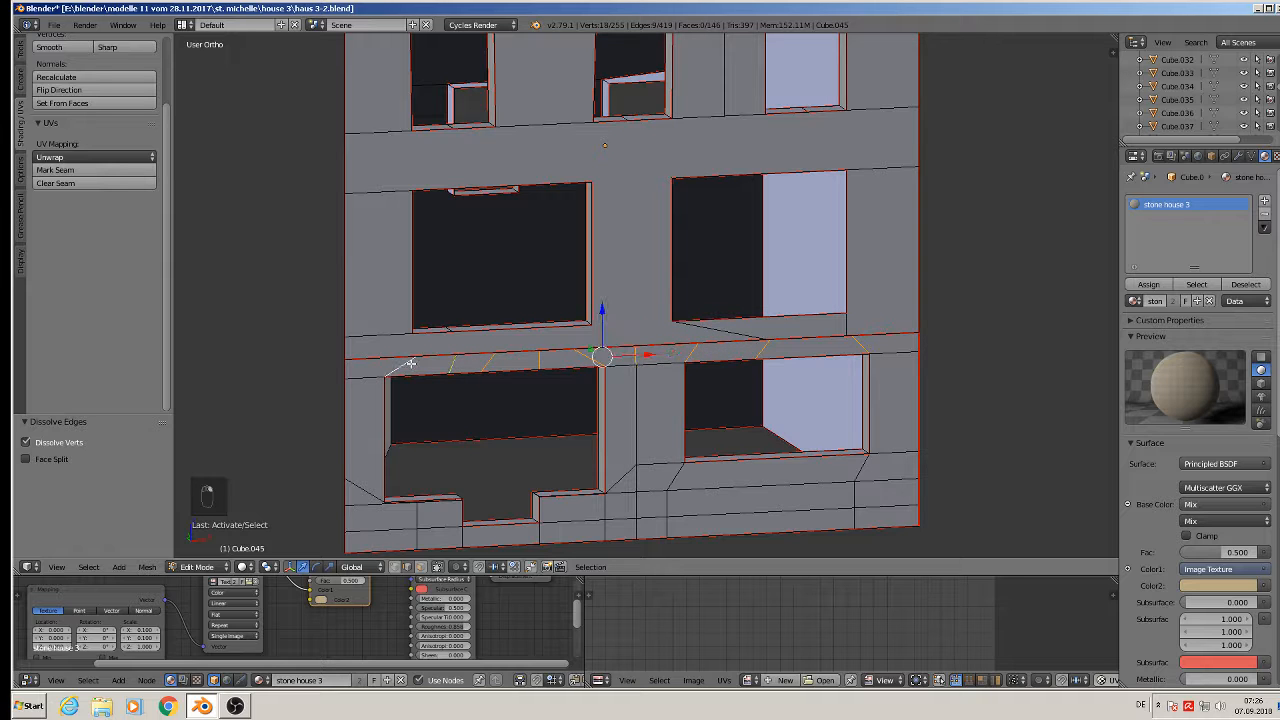
pyautogui.press('x')
pyautogui.click(411, 369)
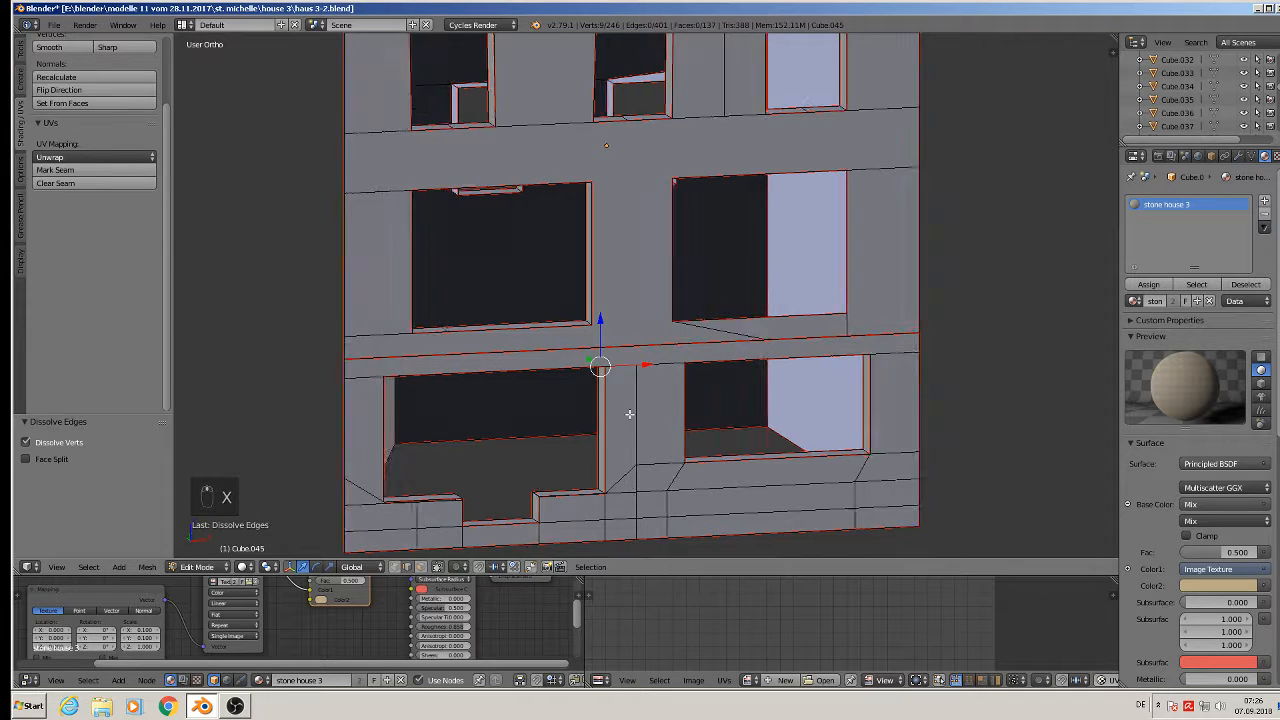
# Dissolve the slanted edges at the lowest openings' sill corners and the vertical and horizontal edges crossing the pier between those openings.
pyautogui.keyDown('shift'); pyautogui.moveTo(651, 477); pyautogui.dragTo(584, 326, button='middle'); pyautogui.keyUp('shift')
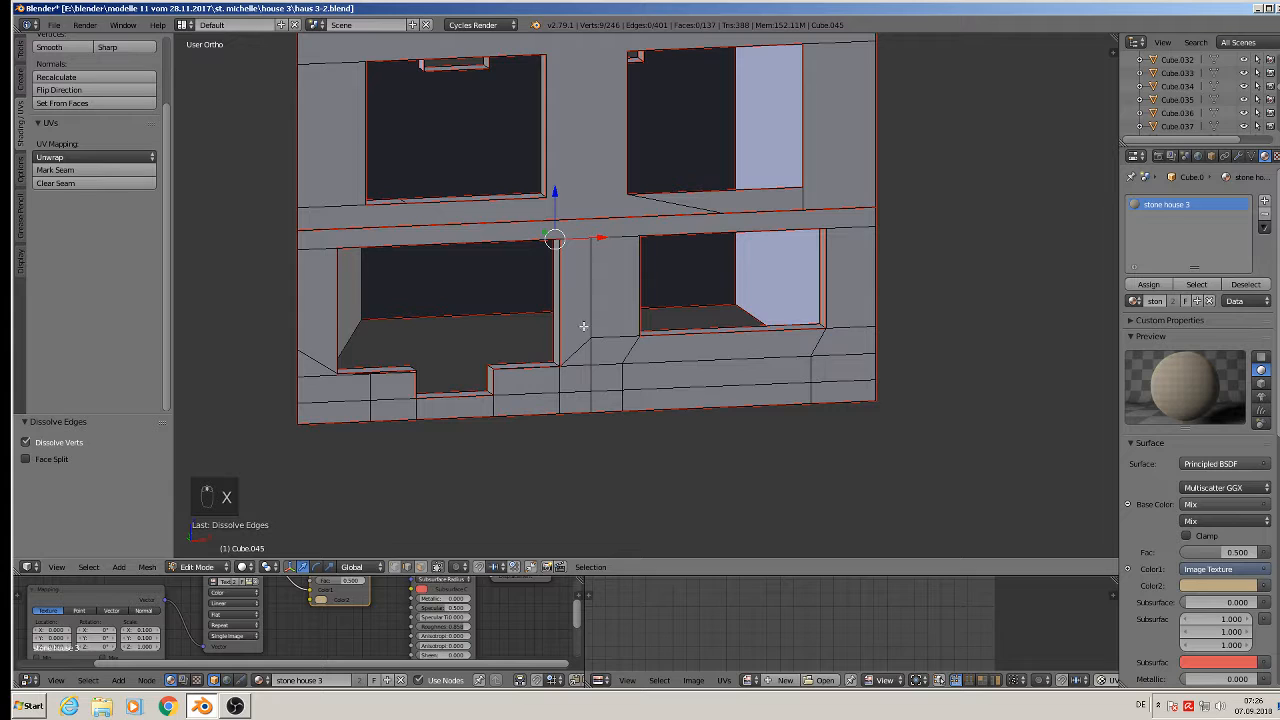
pyautogui.rightClick(315, 361)
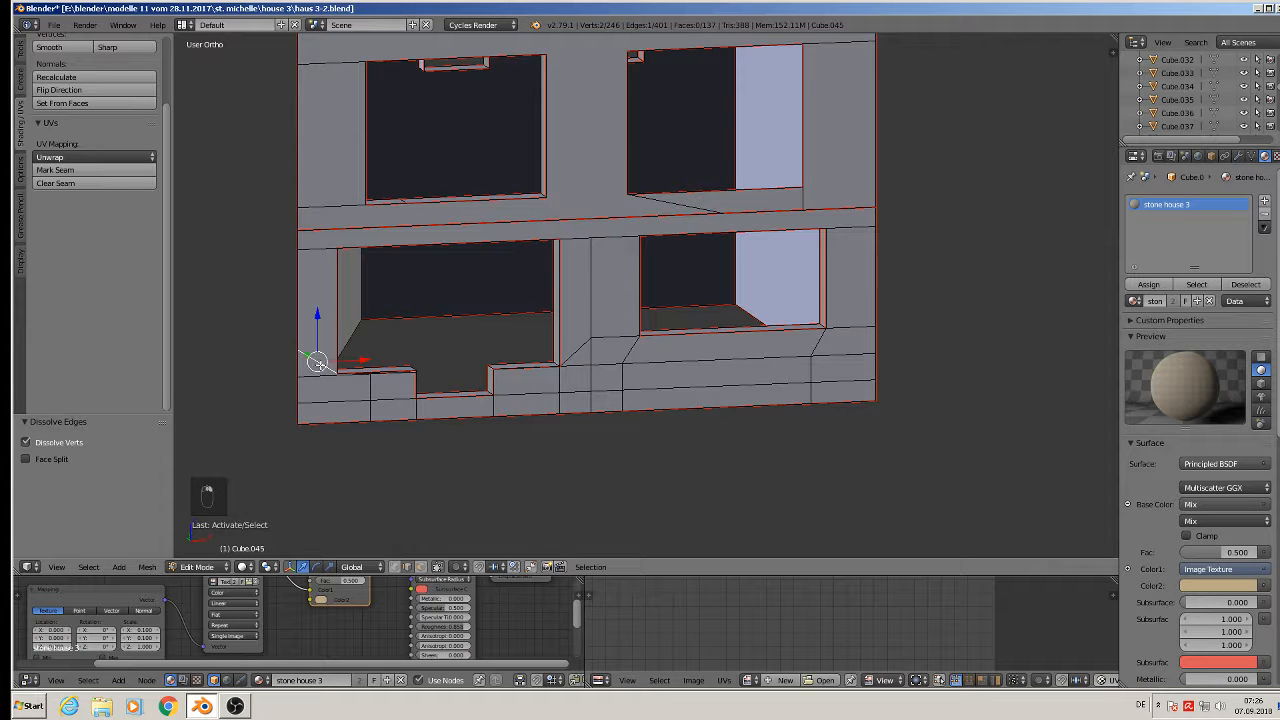
pyautogui.keyDown('shift'); pyautogui.rightClick(577, 352); pyautogui.keyUp('shift')
pyautogui.keyDown('shift'); pyautogui.rightClick(601, 300); pyautogui.keyUp('shift')
pyautogui.keyDown('shift'); pyautogui.rightClick(592, 354); pyautogui.keyUp('shift')
pyautogui.keyDown('shift'); pyautogui.rightClick(609, 340); pyautogui.keyUp('shift')
pyautogui.press('x')
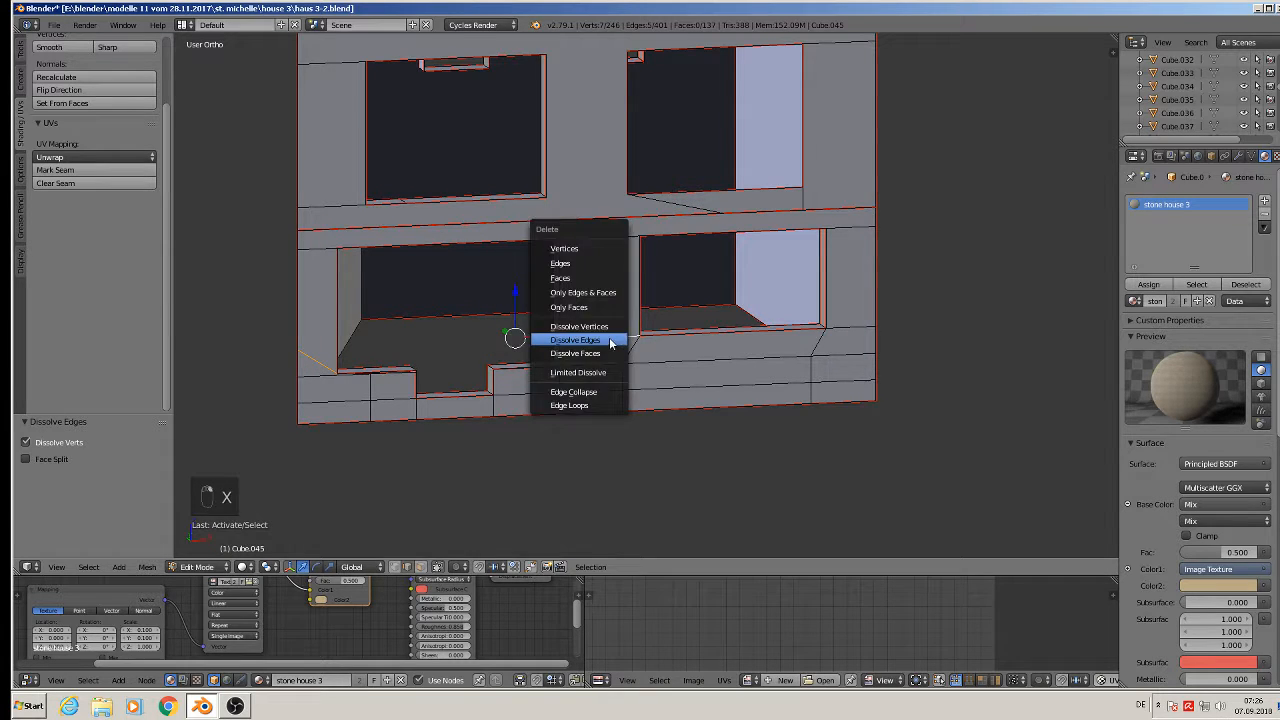
pyautogui.click(609, 338)
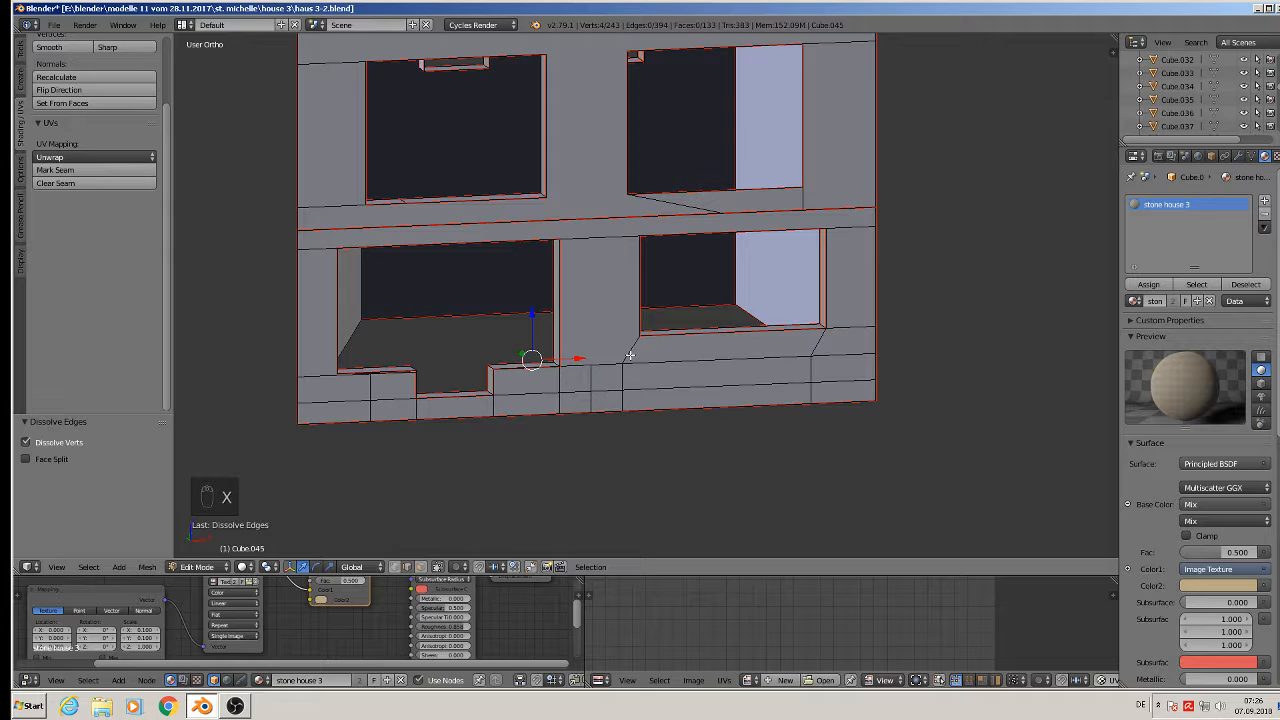
pyautogui.keyDown('shift'); pyautogui.rightClick(630, 352); pyautogui.keyUp('shift')
pyautogui.press('x')
pyautogui.click(630, 355)
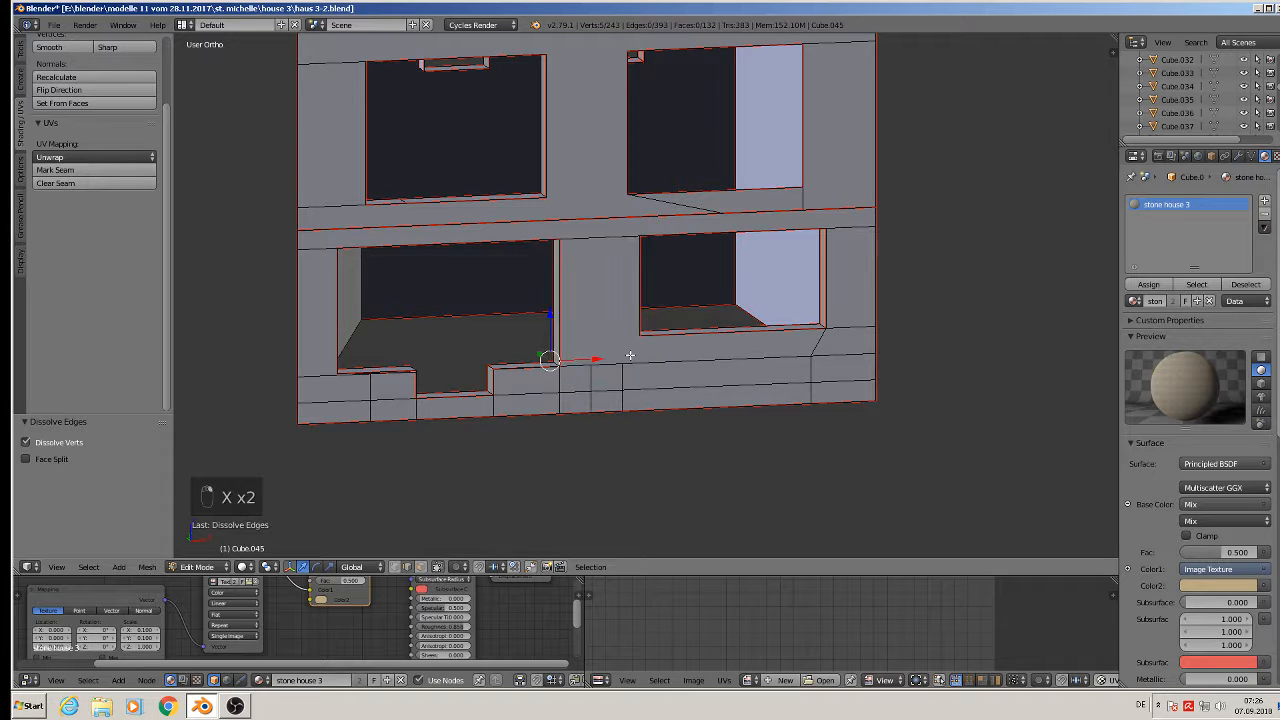
# Dissolve the horizontal and vertical grid edges across the wall base, from the notch in the left opening to the right-hand wall corner.
pyautogui.rightClick(577, 367)
pyautogui.keyDown('shift'); pyautogui.rightClick(563, 385); pyautogui.keyUp('shift')
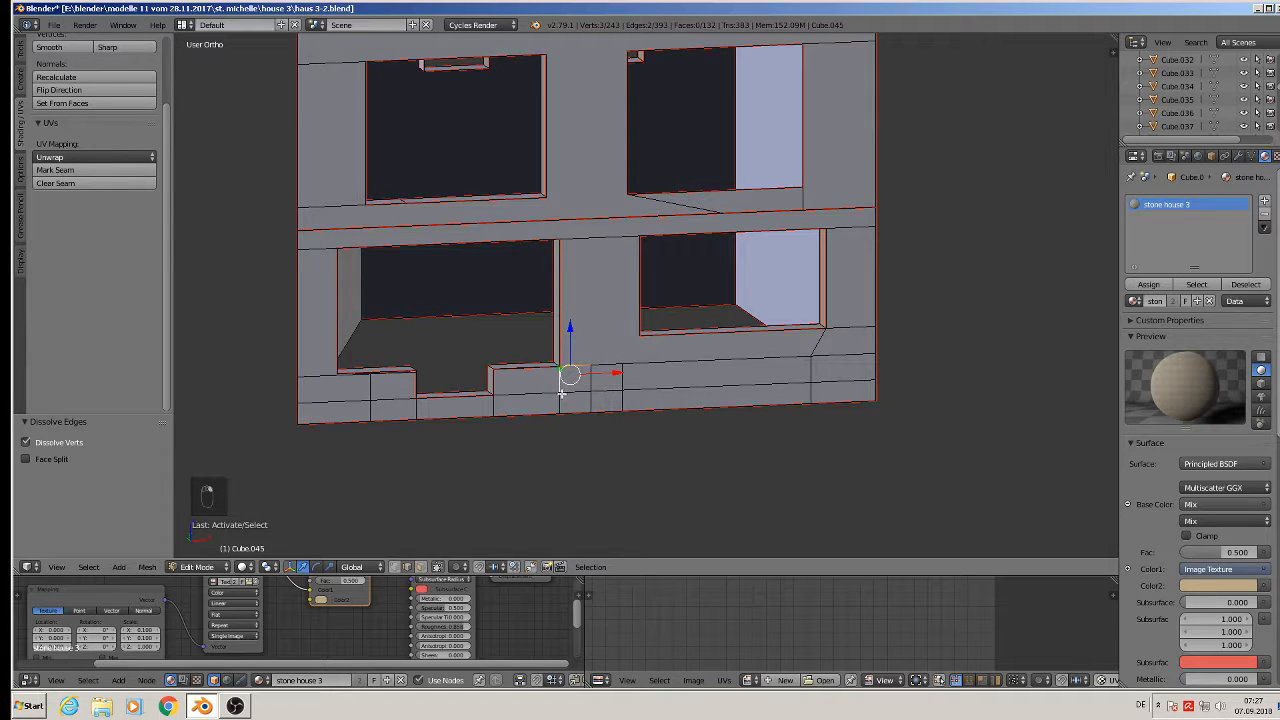
pyautogui.keyDown('shift'); pyautogui.rightClick(548, 393); pyautogui.keyUp('shift')
pyautogui.keyDown('shift'); pyautogui.rightClick(560, 397); pyautogui.keyUp('shift')
pyautogui.keyDown('shift'); pyautogui.rightClick(590, 371); pyautogui.keyUp('shift')
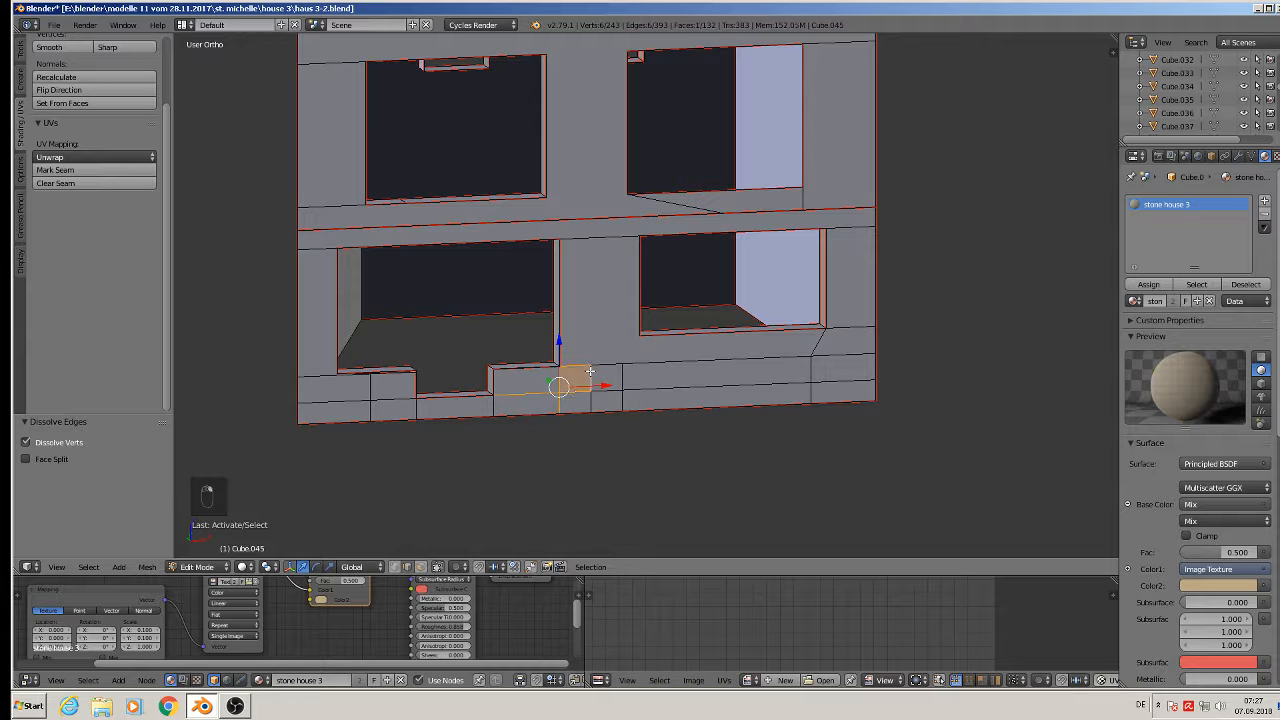
pyautogui.keyDown('shift'); pyautogui.rightClick(590, 397); pyautogui.keyUp('shift')
pyautogui.keyDown('shift'); pyautogui.rightClick(624, 384); pyautogui.keyUp('shift')
pyautogui.keyDown('shift'); pyautogui.rightClick(622, 395); pyautogui.keyUp('shift')
pyautogui.keyDown('shift'); pyautogui.rightClick(605, 386); pyautogui.keyUp('shift')
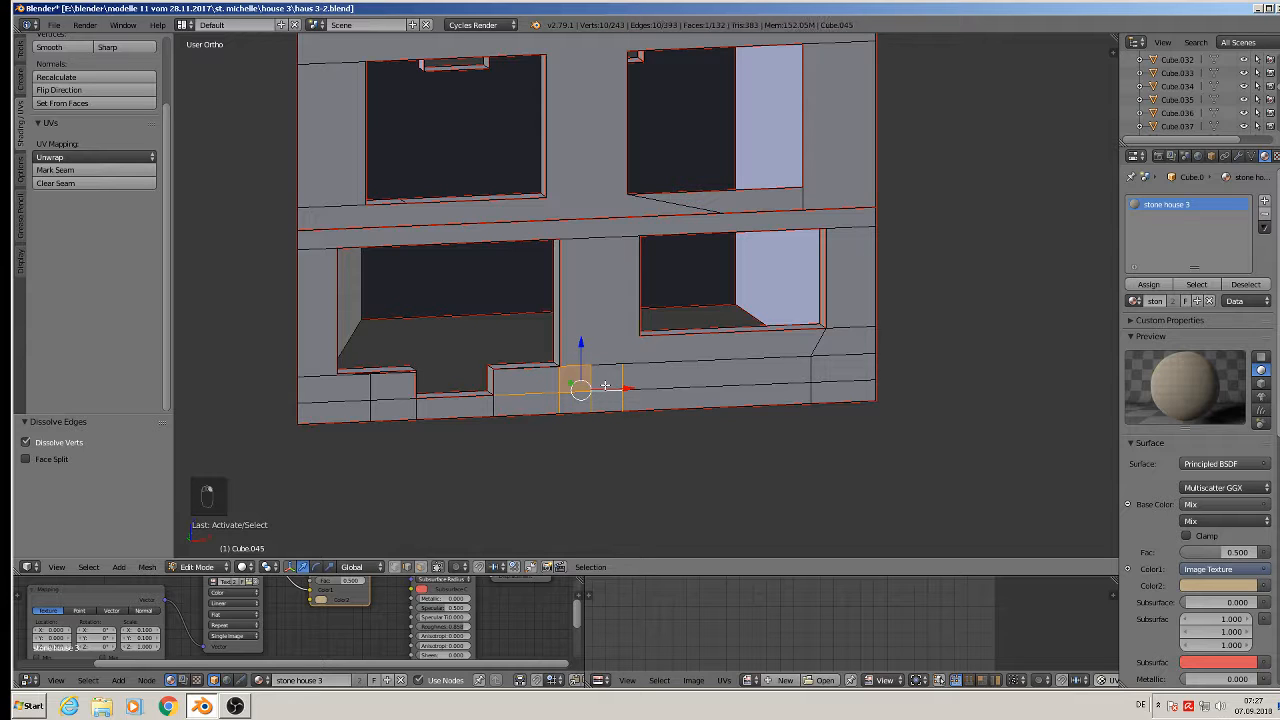
pyautogui.keyDown('shift'); pyautogui.rightClick(676, 366); pyautogui.keyUp('shift')
pyautogui.keyDown('shift'); pyautogui.rightClick(706, 384); pyautogui.keyUp('shift')
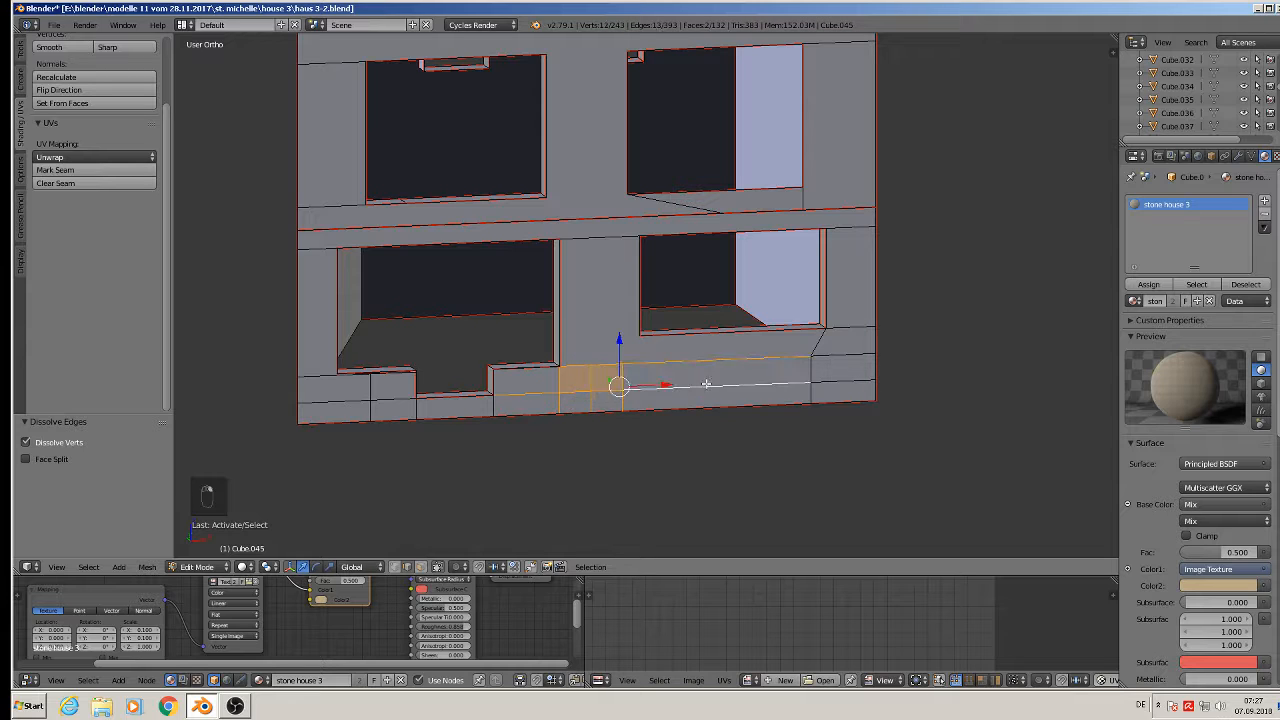
pyautogui.keyDown('shift'); pyautogui.rightClick(807, 364); pyautogui.keyUp('shift')
pyautogui.keyDown('shift'); pyautogui.rightClick(835, 357); pyautogui.keyUp('shift')
pyautogui.keyDown('shift'); pyautogui.rightClick(838, 376); pyautogui.keyUp('shift')
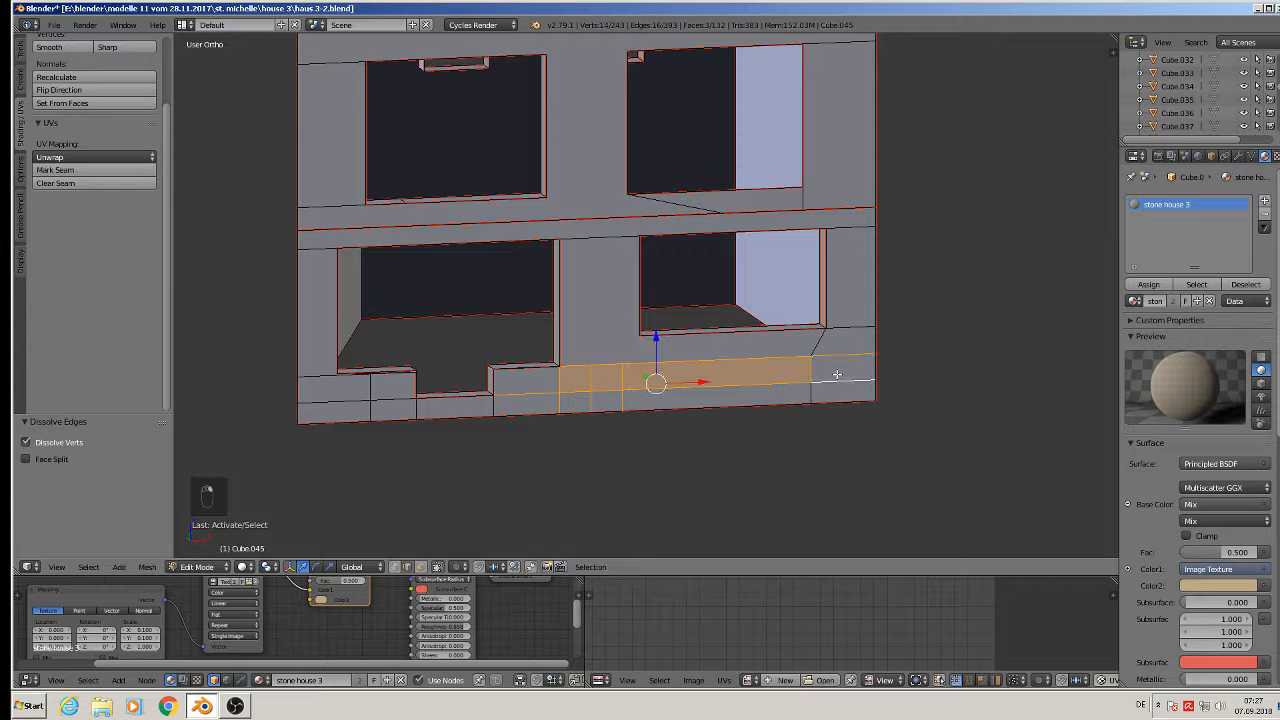
pyautogui.keyDown('shift'); pyautogui.rightClick(813, 386); pyautogui.keyUp('shift')
pyautogui.press('x')
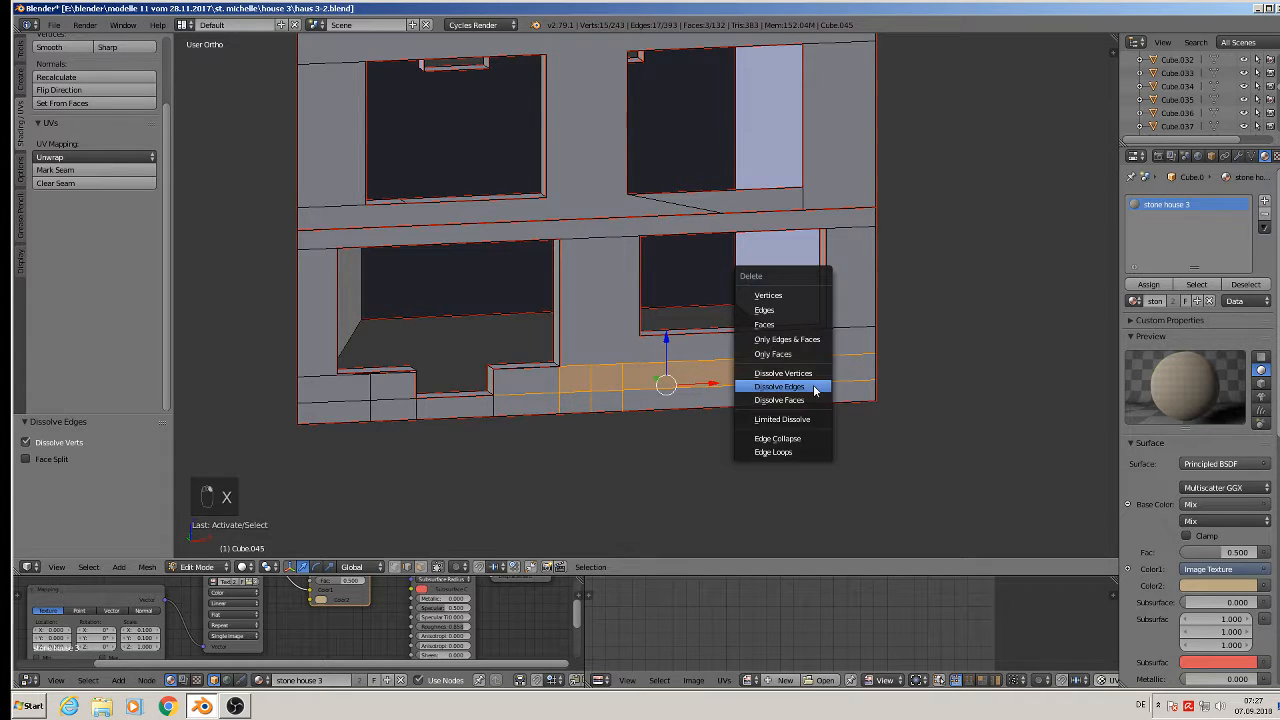
pyautogui.click(813, 386)
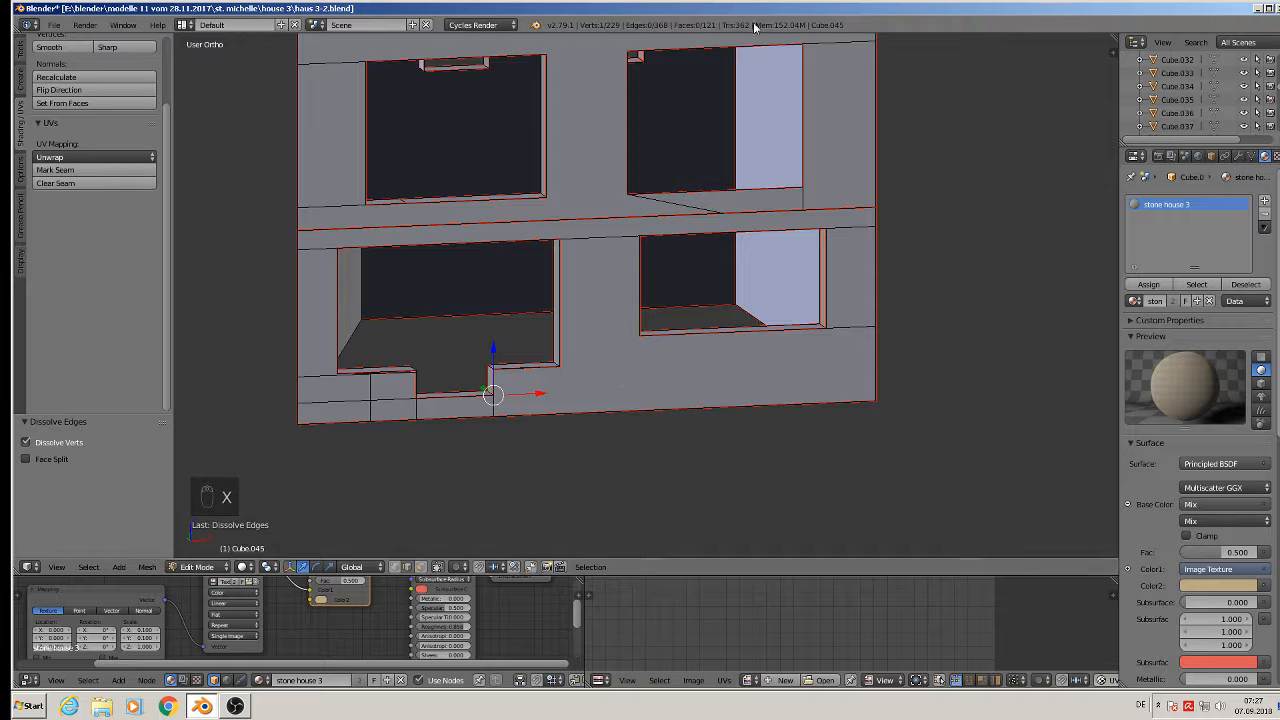
# Dissolve the vertical and horizontal edges in the wall base between the left-hand wall corner and the notch.
pyautogui.keyDown('shift'); pyautogui.moveTo(600, 334); pyautogui.dragTo(748, 317, button='middle'); pyautogui.keyUp('shift')
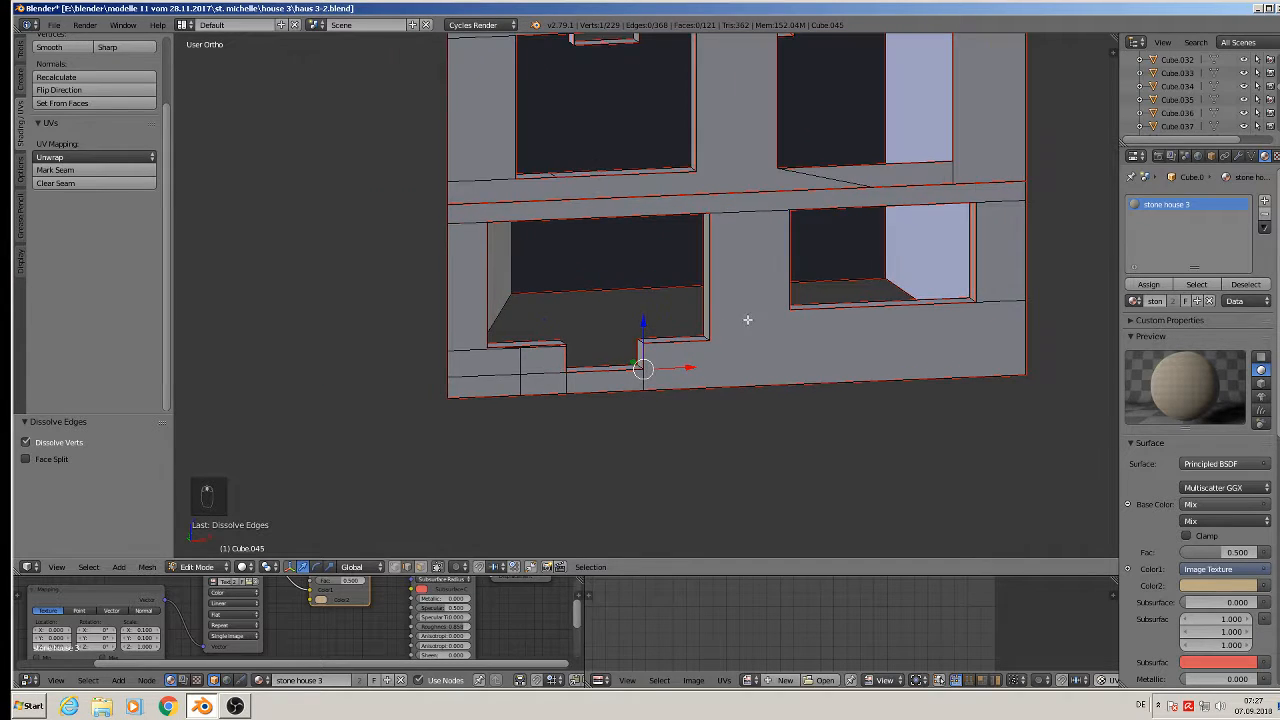
pyautogui.scroll(2, 612, 380)
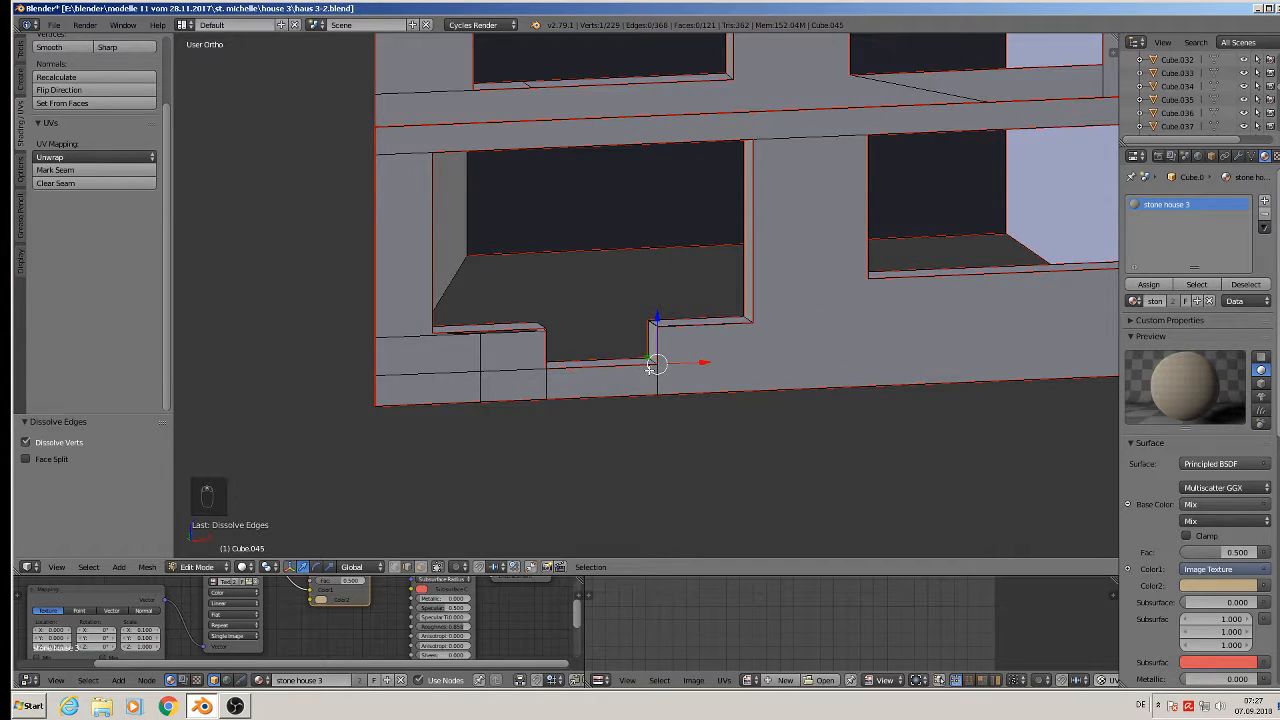
pyautogui.rightClick(484, 353)
pyautogui.keyDown('shift'); pyautogui.rightClick(461, 367); pyautogui.keyUp('shift')
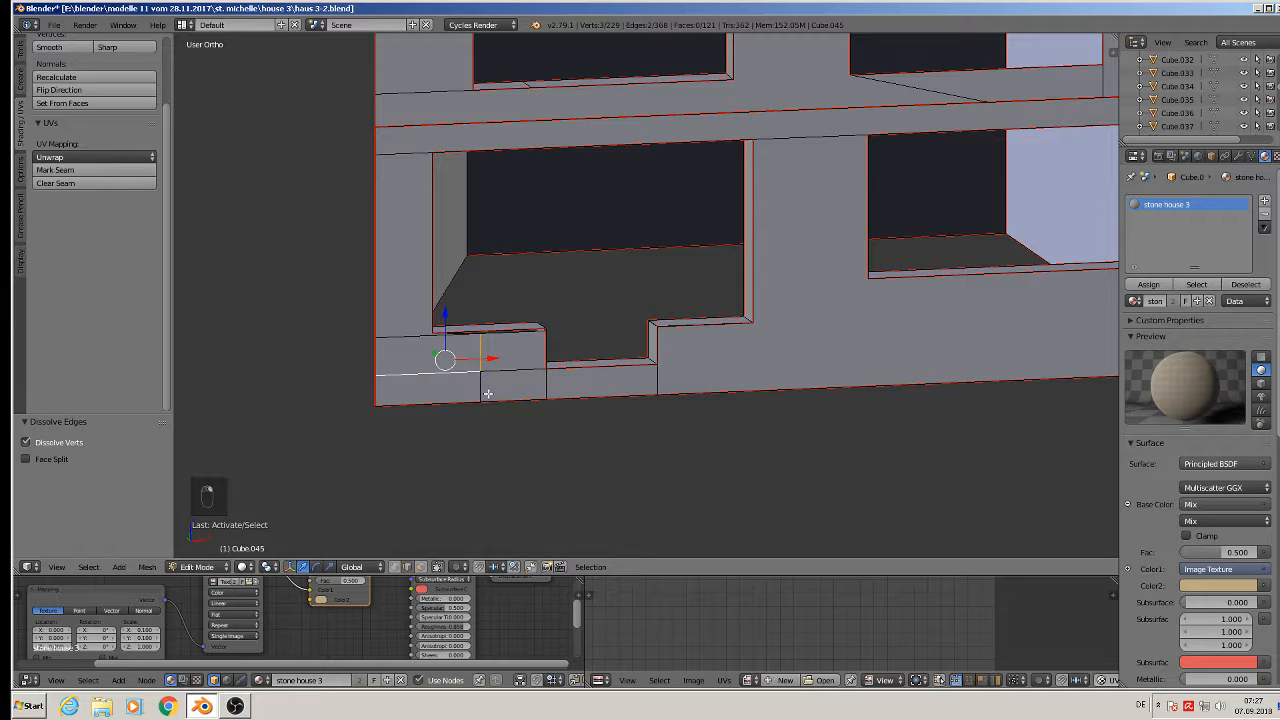
pyautogui.keyDown('shift'); pyautogui.rightClick(488, 393); pyautogui.keyUp('shift')
pyautogui.keyDown('shift'); pyautogui.rightClick(522, 371); pyautogui.keyUp('shift')
pyautogui.press('x')
pyautogui.click(522, 370)
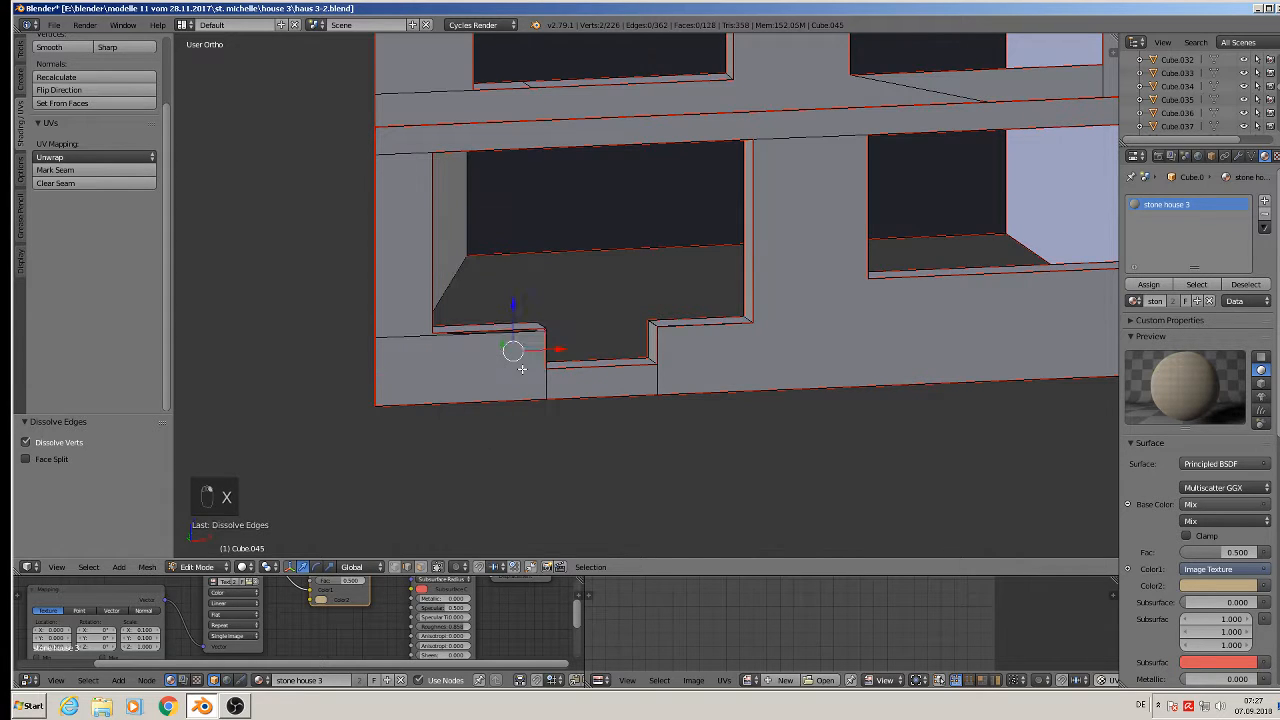
# Dissolve the horizontal edge joining the lower left opening's sill corner to the left-hand wall corner.
pyautogui.rightClick(447, 345)
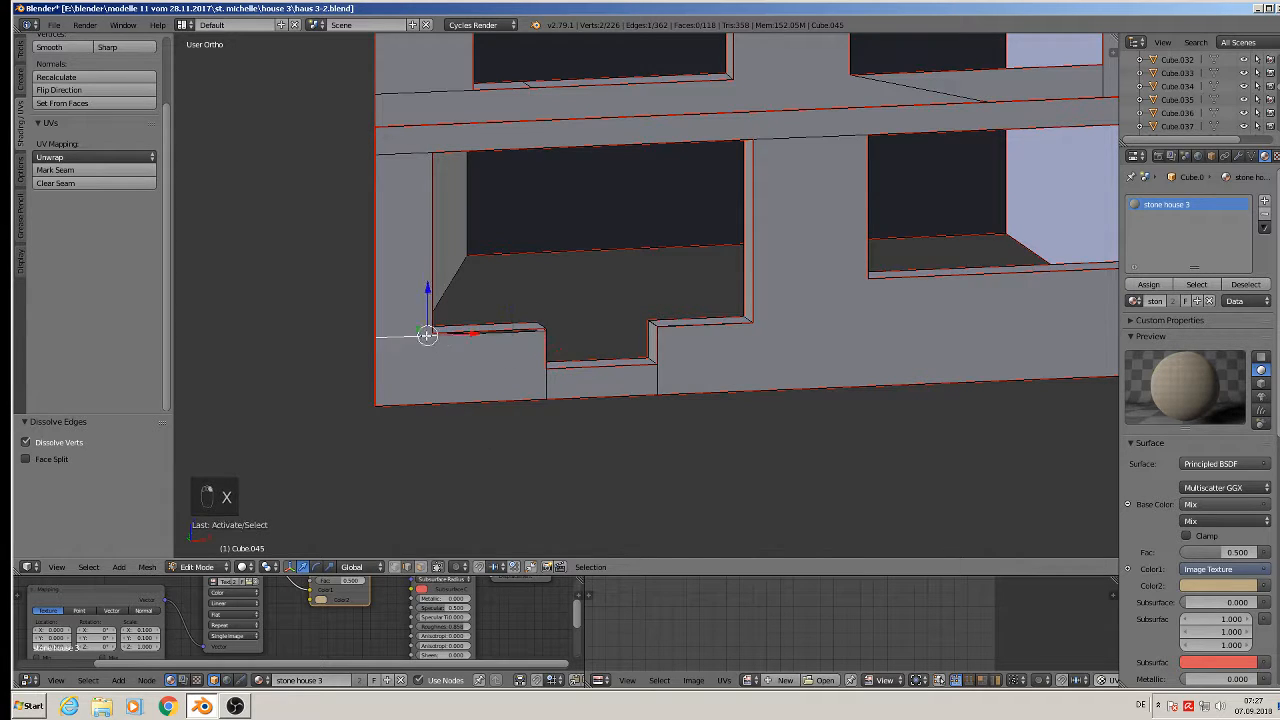
pyautogui.press('x')
pyautogui.click(447, 340)
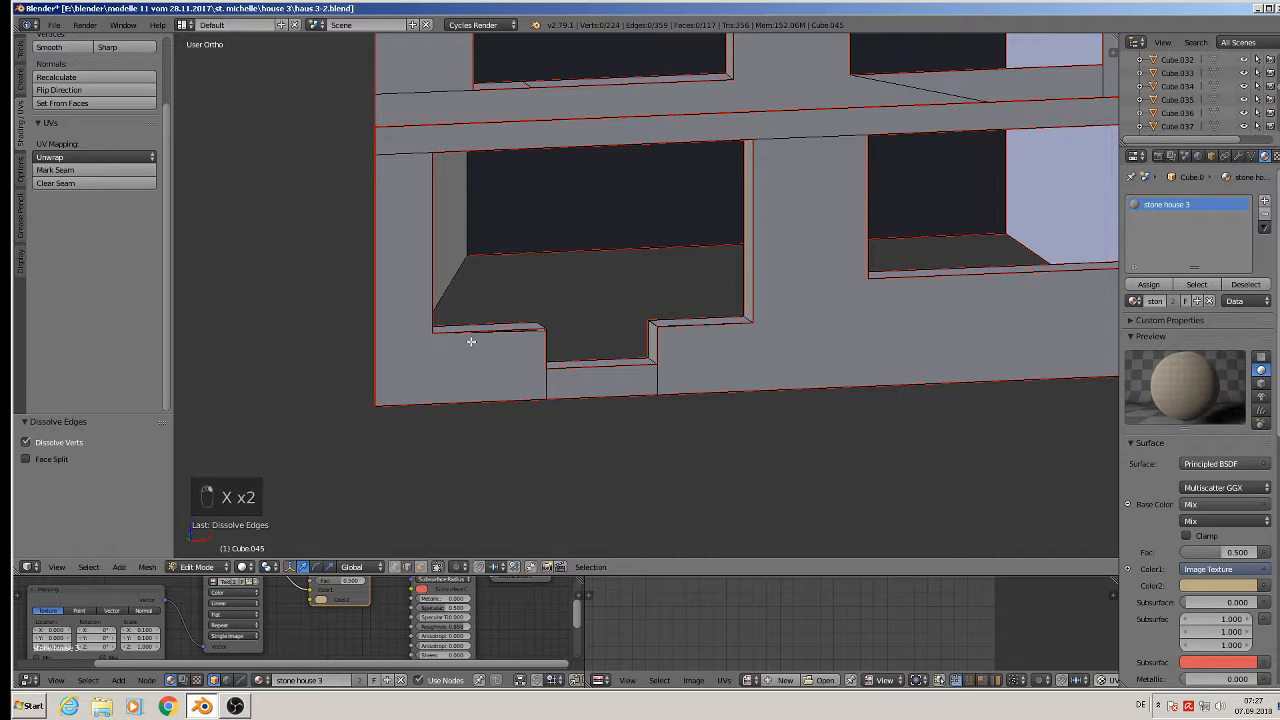
# Dissolve the two short vertical edges running from the notch's bottom corners down to the wall's base.
pyautogui.scroll(5, 471, 341)
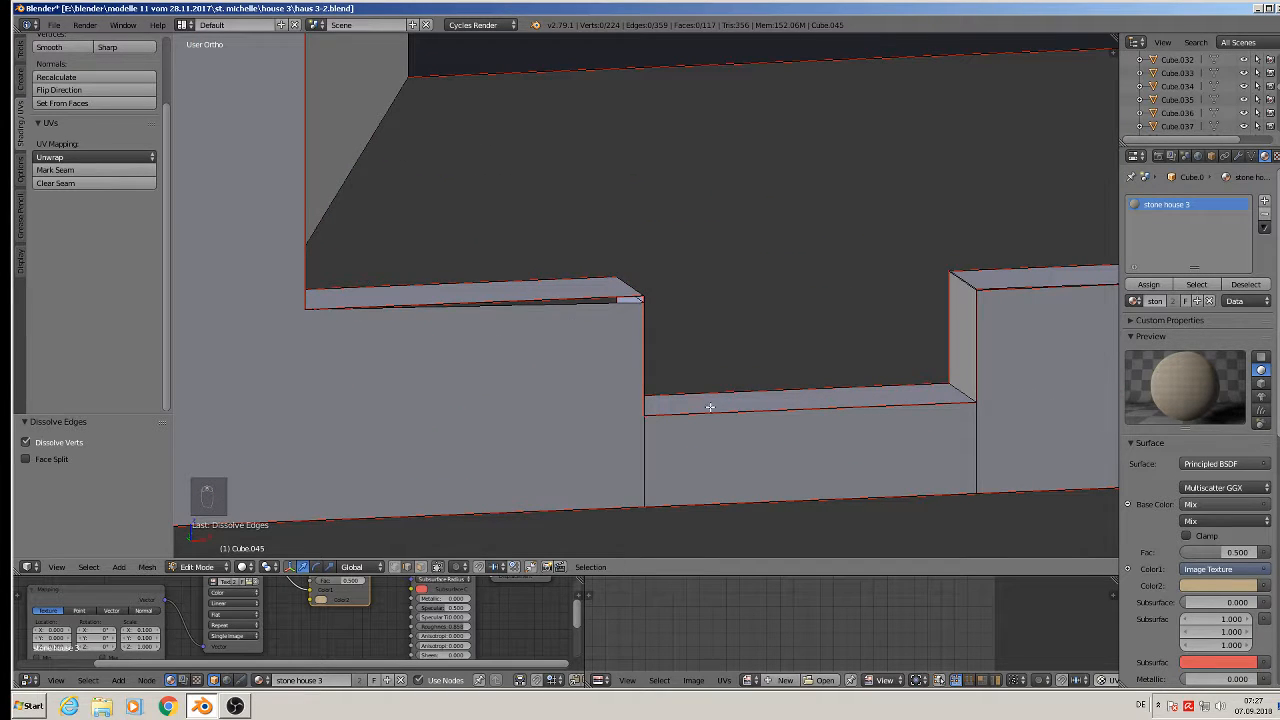
pyautogui.rightClick(649, 457)
pyautogui.press('x')
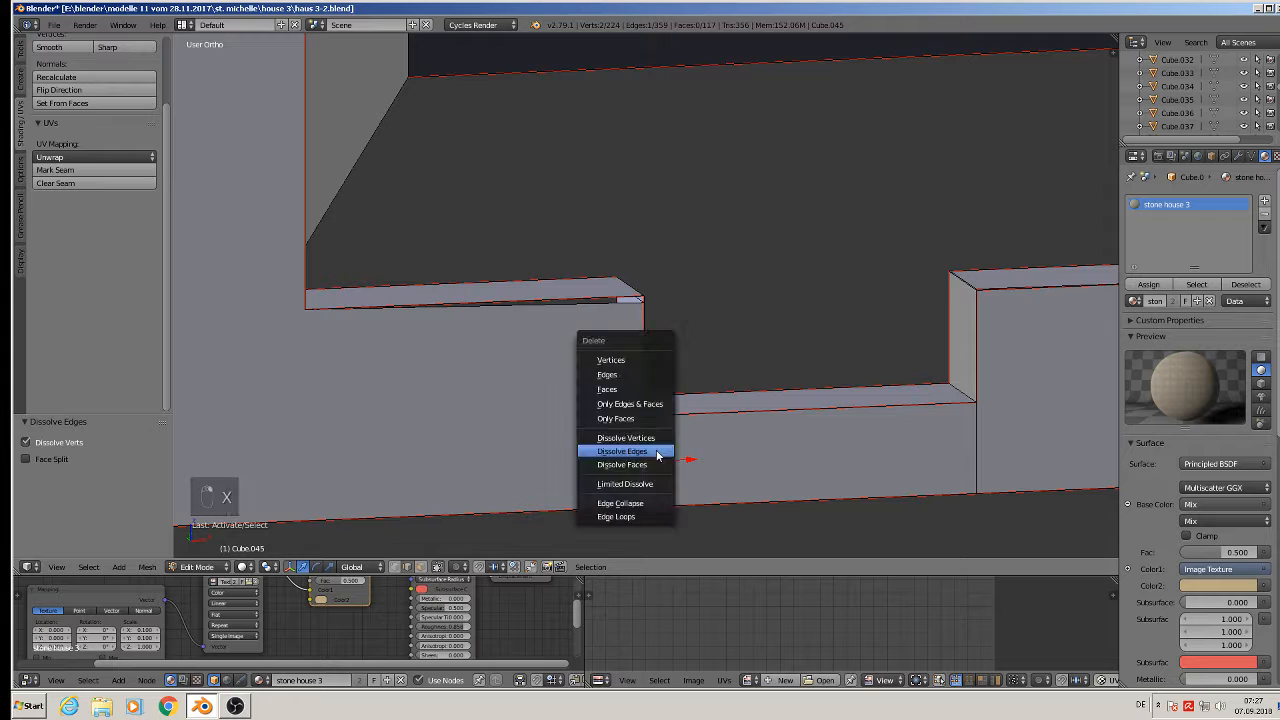
pyautogui.click(657, 451)
pyautogui.rightClick(963, 449)
pyautogui.press('x')
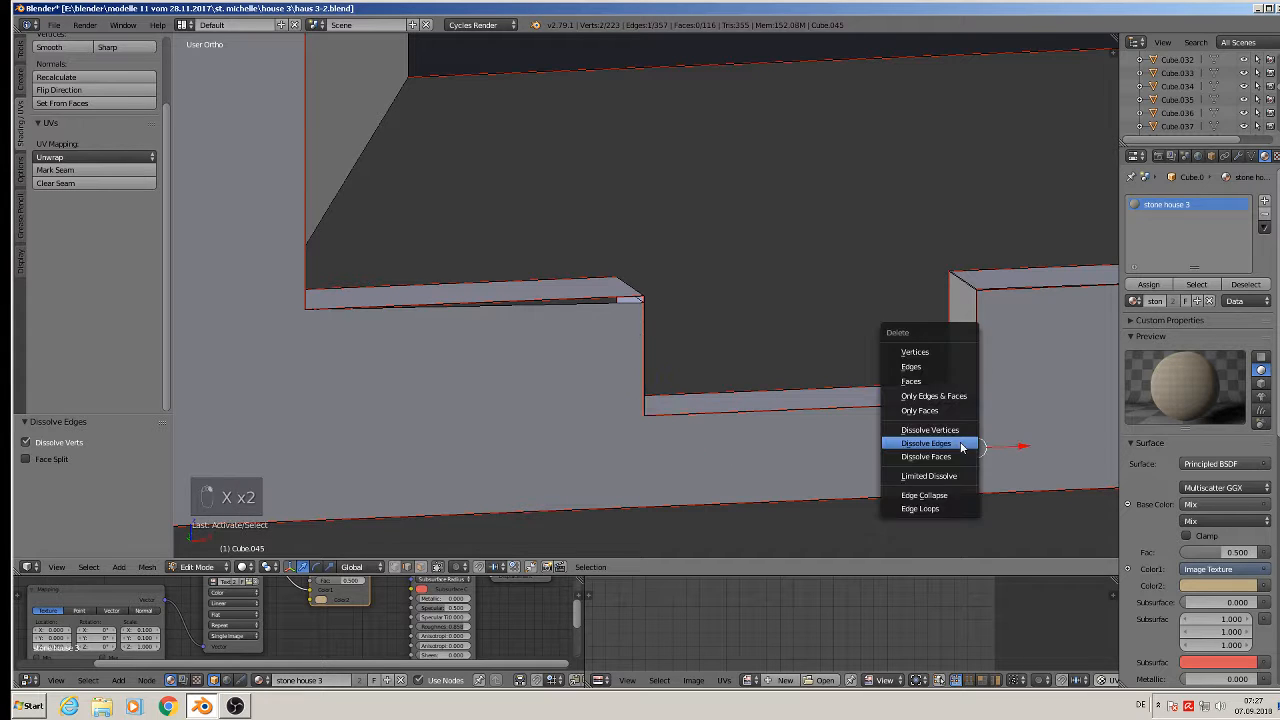
pyautogui.click(961, 443)
# Merge the two front vertices at the notch's upper left corner with At Last to close the gap beneath the sill.
pyautogui.scroll(2, 622, 298)
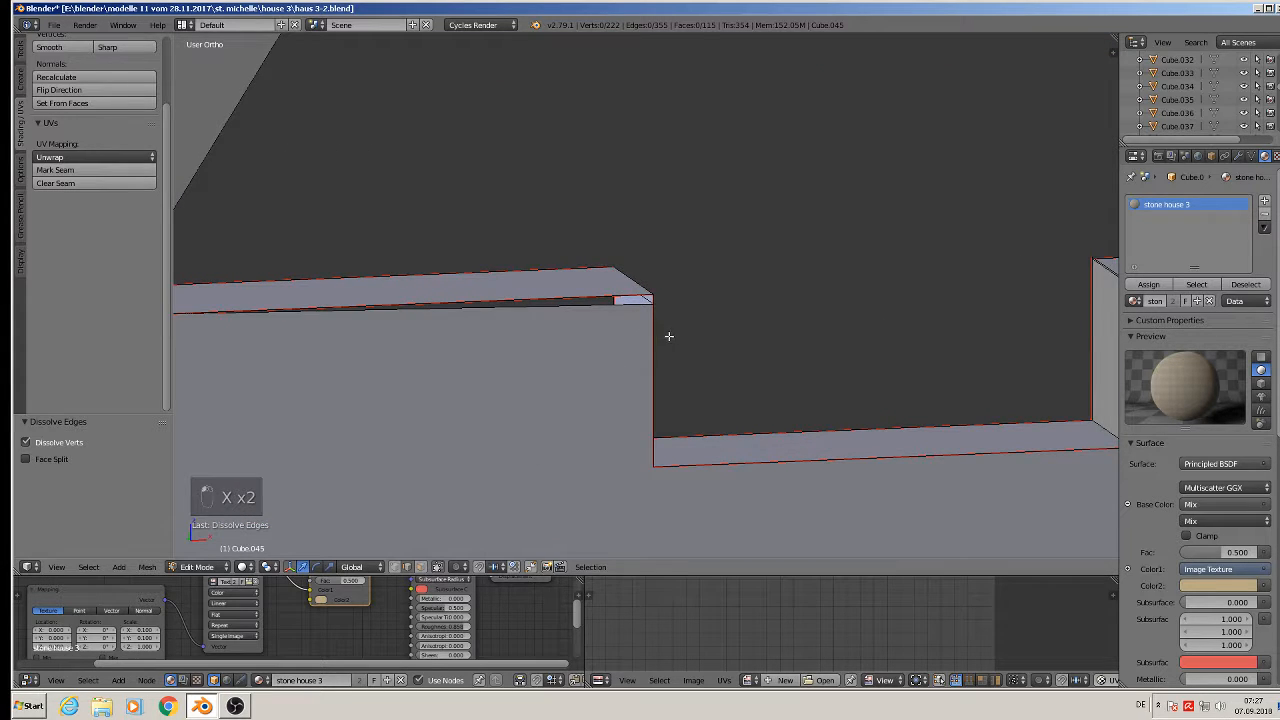
pyautogui.scroll(2, 657, 305)
pyautogui.rightClick(648, 310)
pyautogui.moveTo(648, 310); pyautogui.dragTo(599, 343, button='middle')
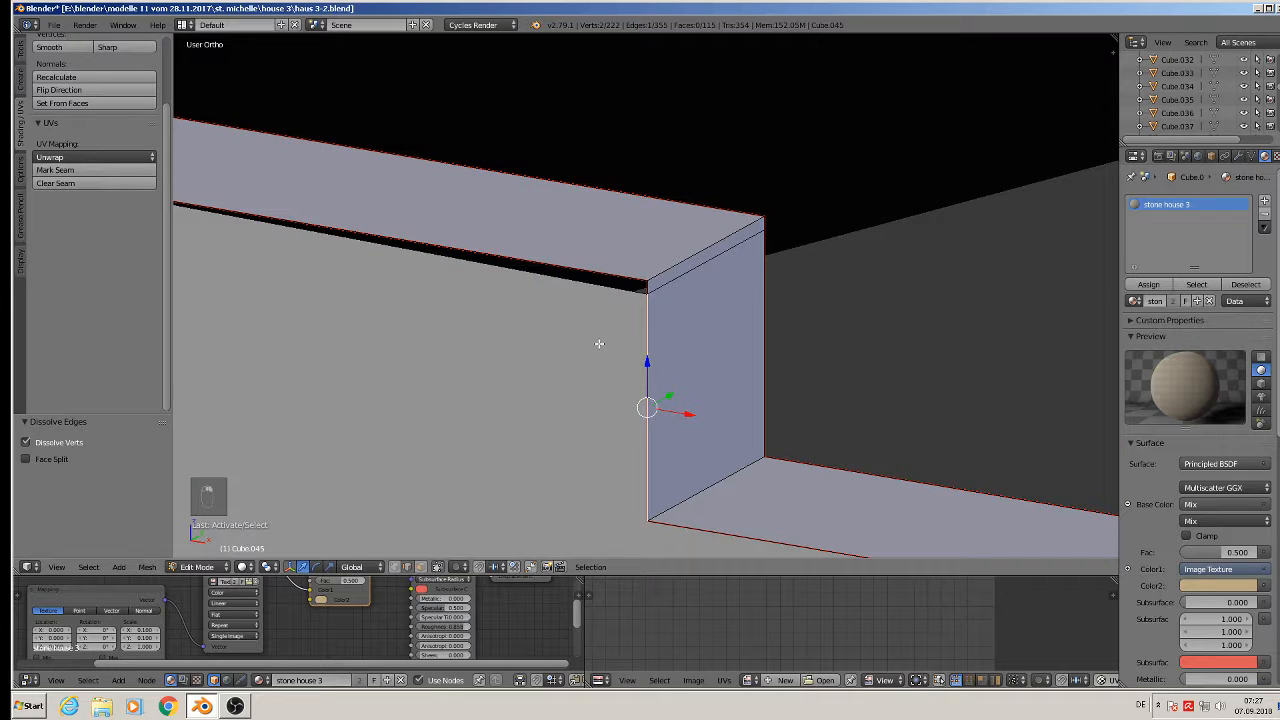
pyautogui.click(396, 567)
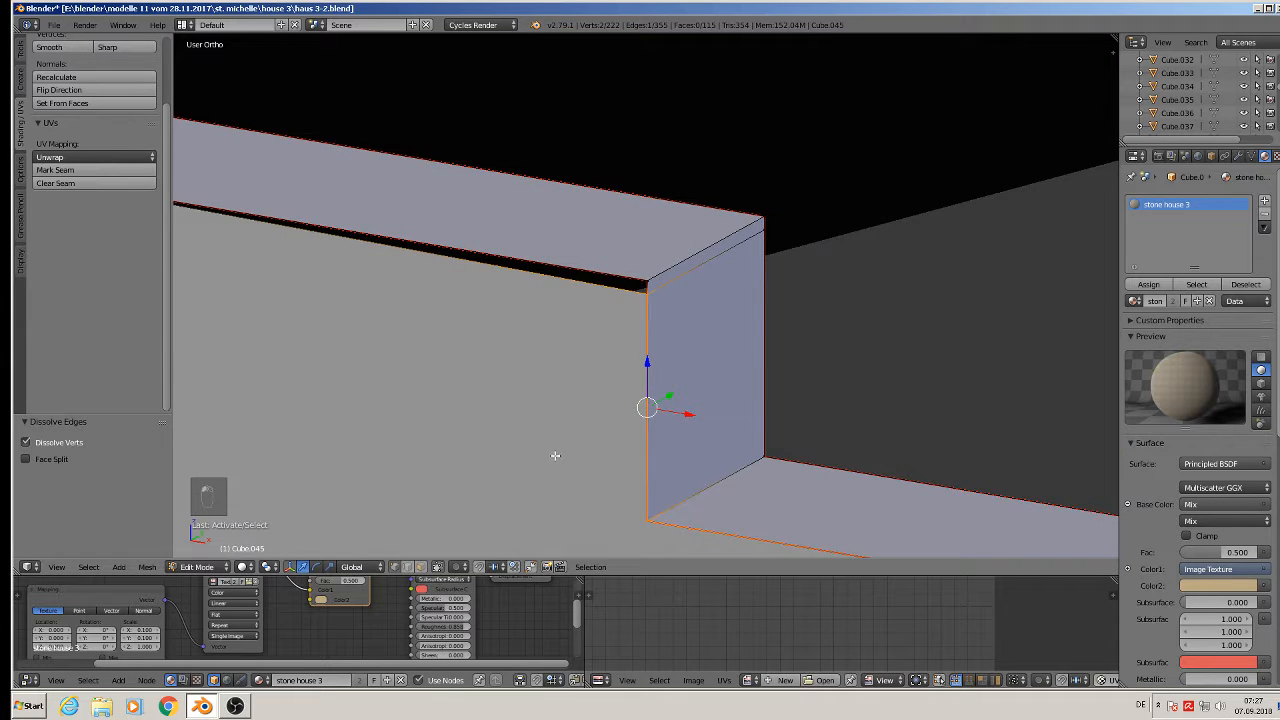
pyautogui.rightClick(645, 289)
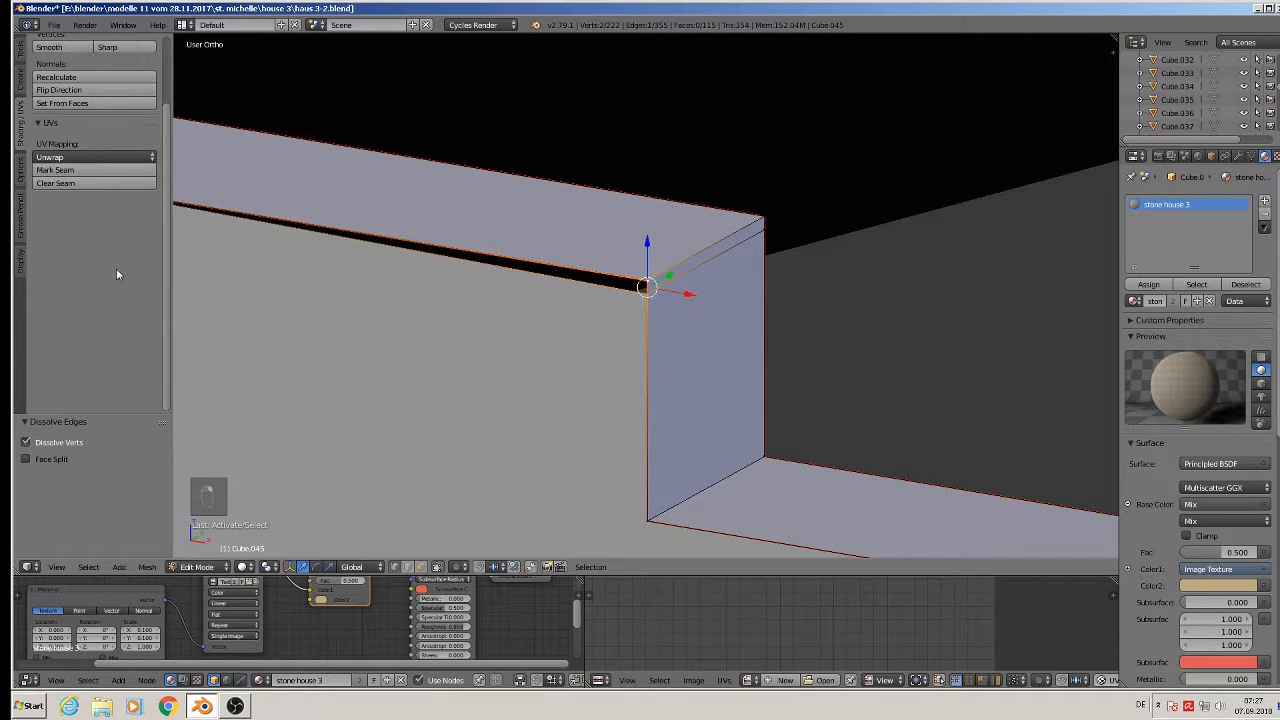
pyautogui.click(17, 52)
pyautogui.scroll(-2, 80, 250)
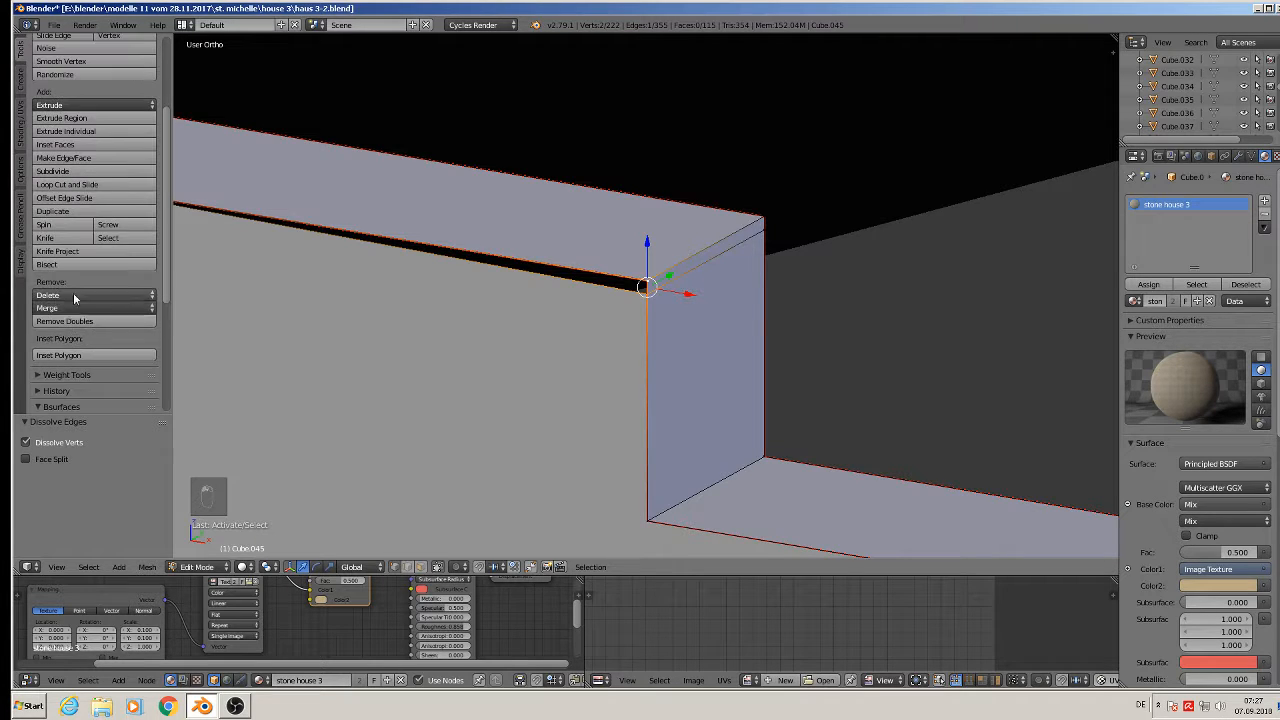
pyautogui.click(75, 308)
pyautogui.click(95, 344)
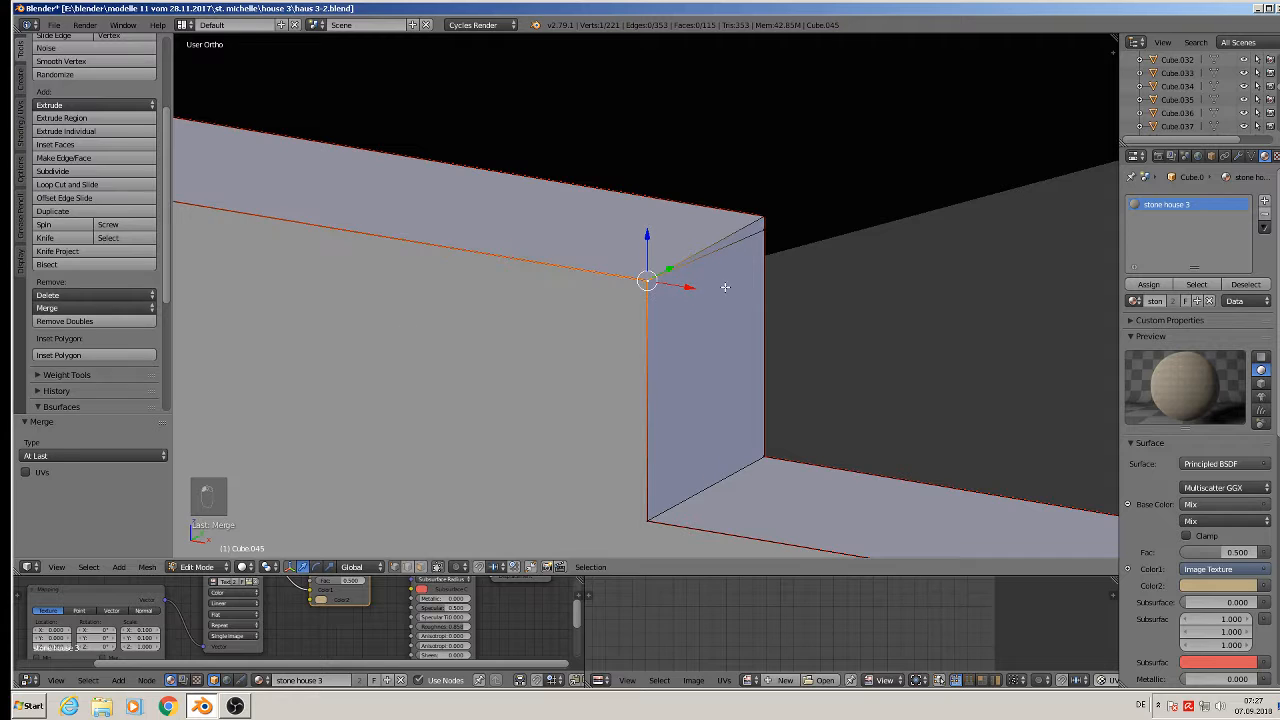
# Merge the two back vertices at the notch's upper left corner with At Last.
pyautogui.rightClick(763, 229)
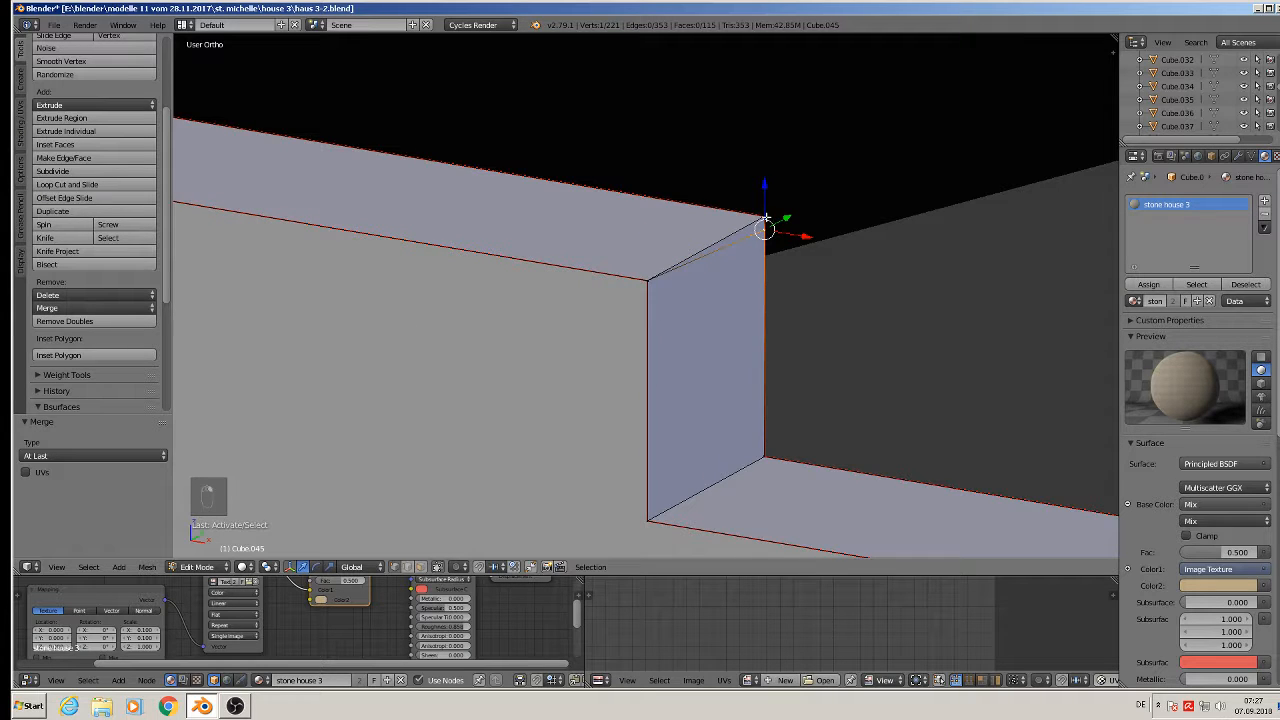
pyautogui.keyDown('shift'); pyautogui.rightClick(765, 216); pyautogui.keyUp('shift')
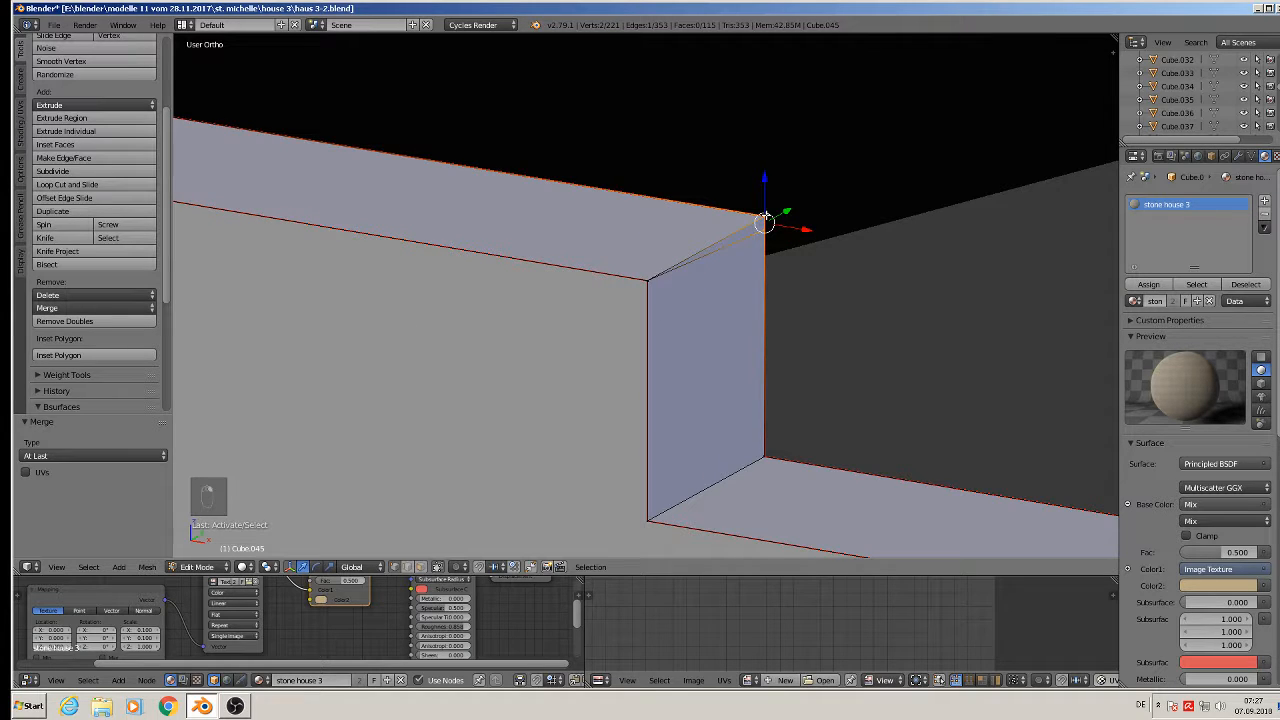
pyautogui.click(60, 308)
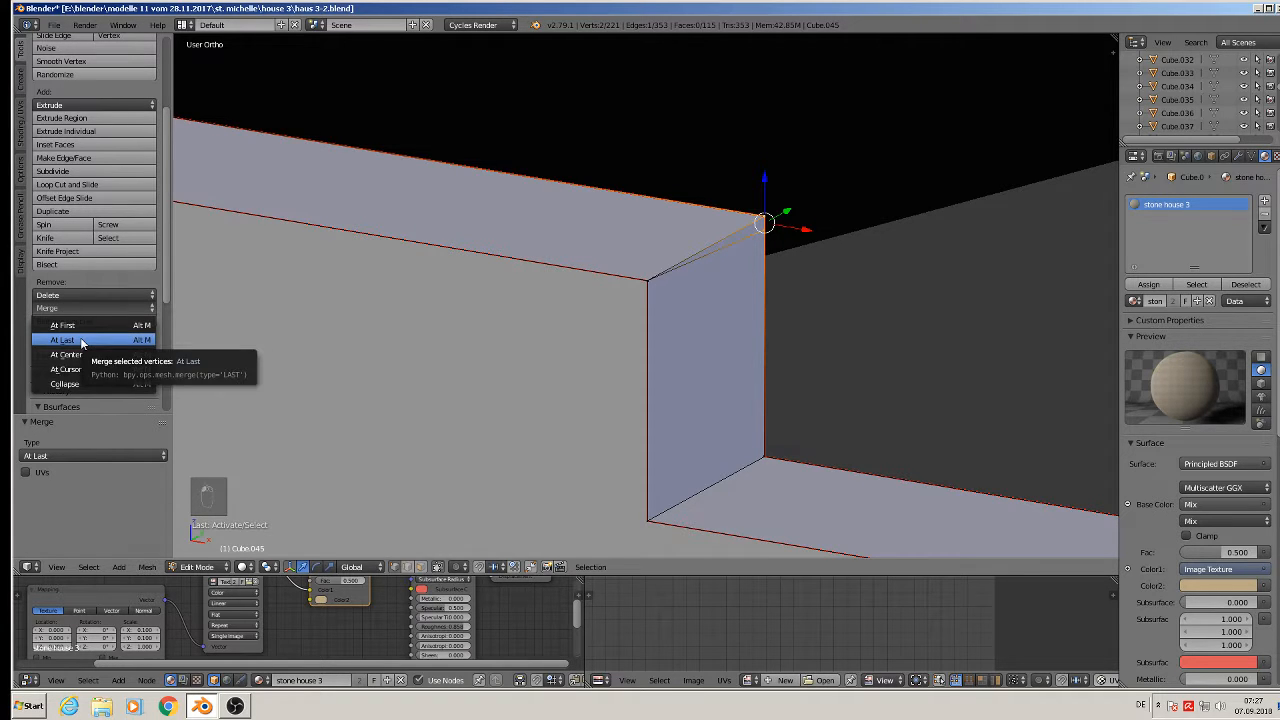
pyautogui.click(82, 341)
pyautogui.scroll(-4, 806, 364)
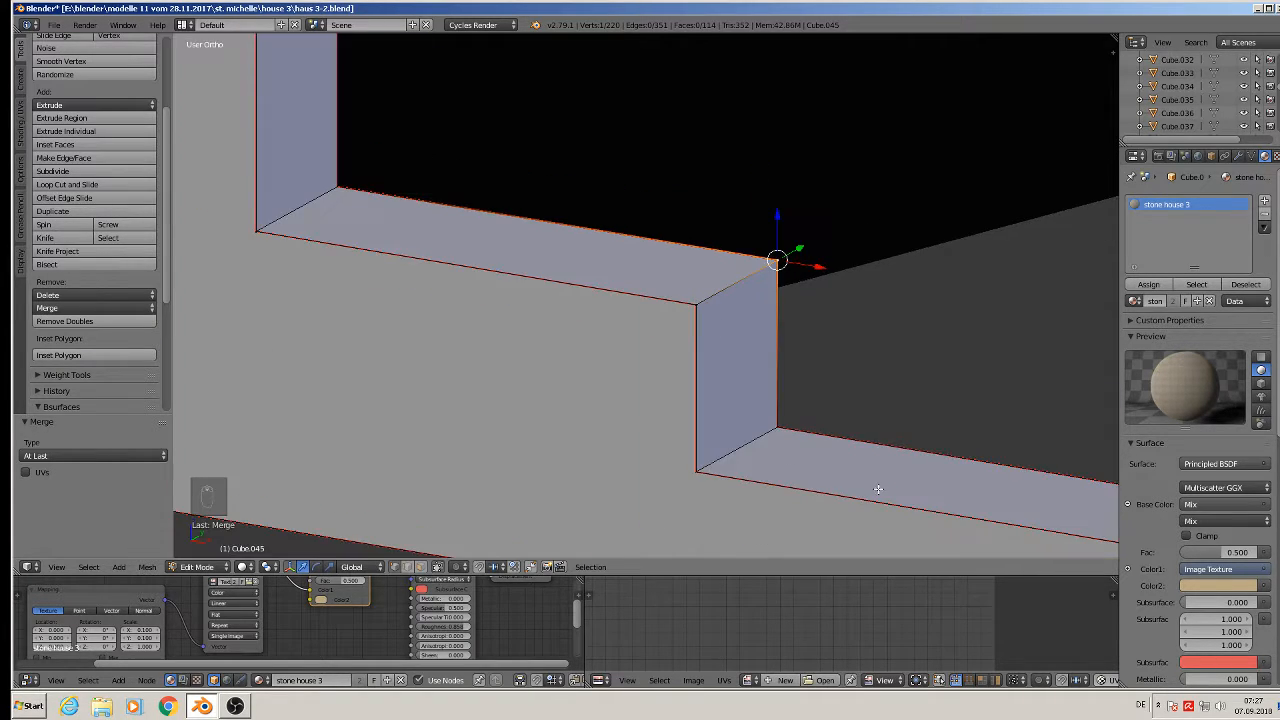
# Merge the two front vertices at the notch's upper right corner with At Last.
pyautogui.keyDown('shift'); pyautogui.moveTo(923, 503); pyautogui.dragTo(350, 419, button='middle'); pyautogui.keyUp('shift')
pyautogui.scroll(3, 524, 394)
pyautogui.scroll(4, 526, 394)
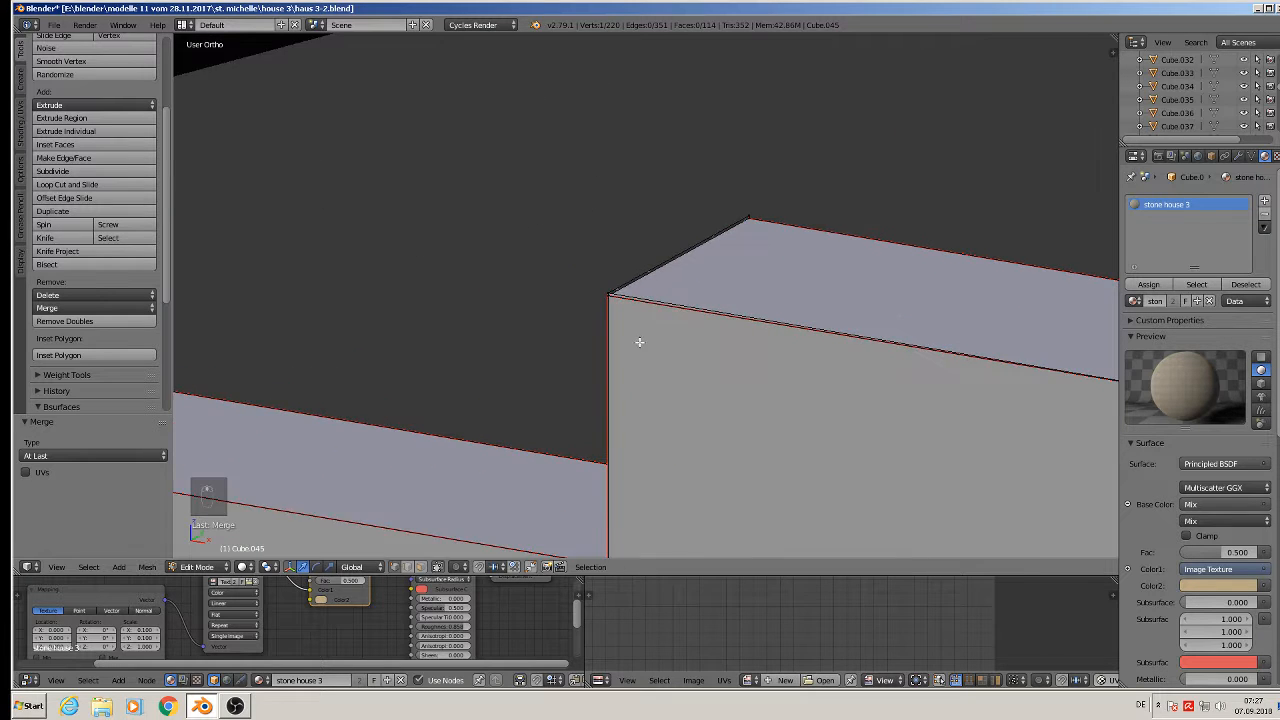
pyautogui.keyDown('shift'); pyautogui.rightClick(603, 286); pyautogui.keyUp('shift')
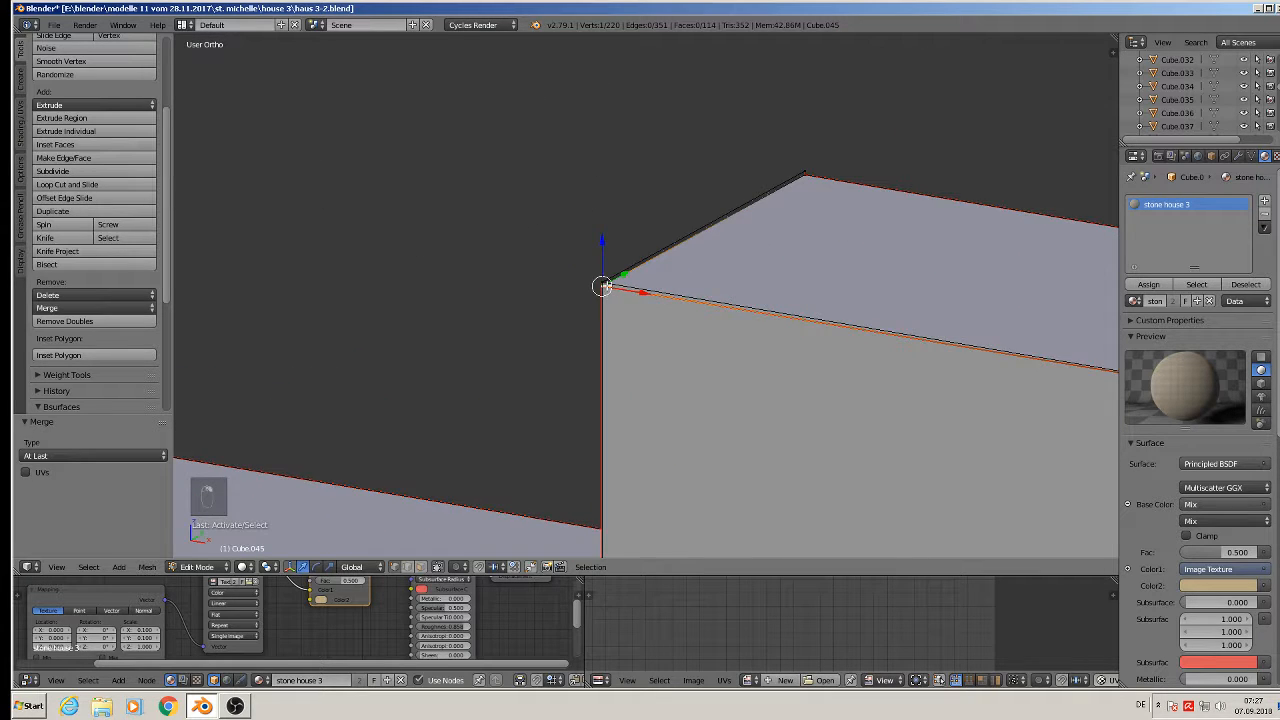
pyautogui.click(101, 307)
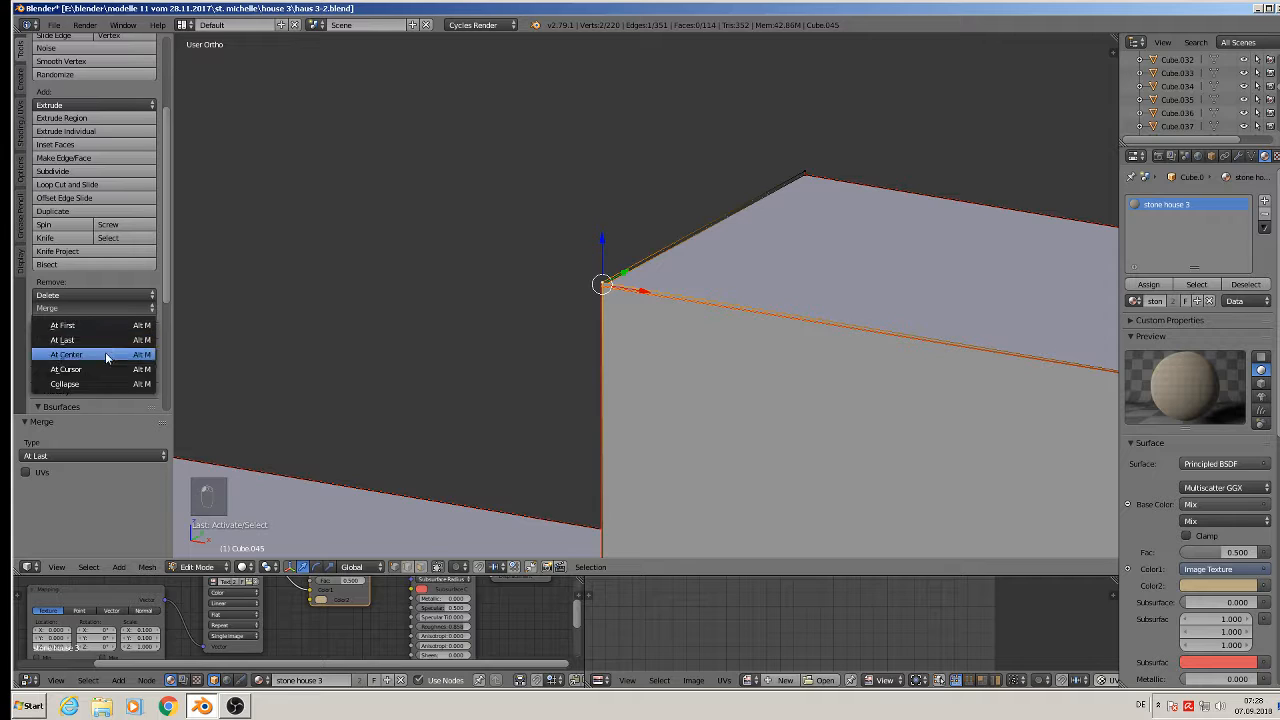
pyautogui.click(105, 341)
# Merge the two back vertices at the notch's upper right corner with At Last.
pyautogui.rightClick(815, 184)
pyautogui.keyDown('shift'); pyautogui.rightClick(806, 172); pyautogui.keyUp('shift')
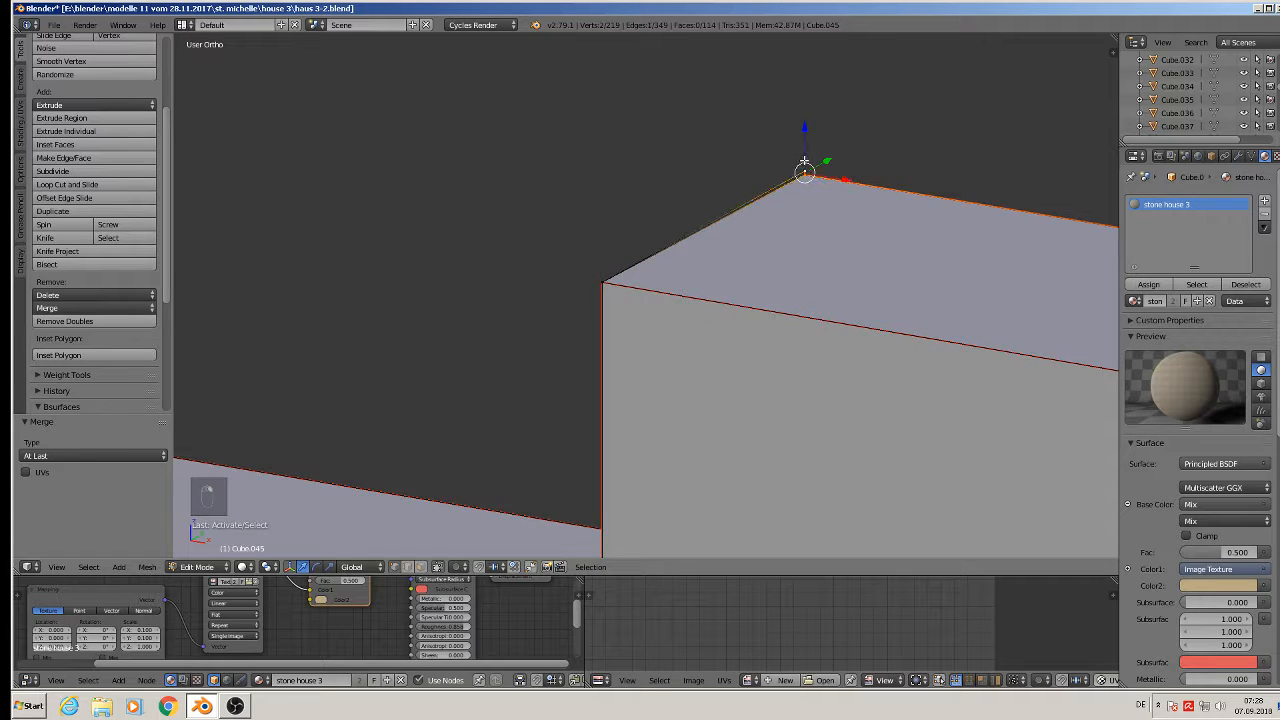
pyautogui.click(60, 308)
pyautogui.click(88, 343)
pyautogui.scroll(-2, 506, 277)
pyautogui.click(61, 306)
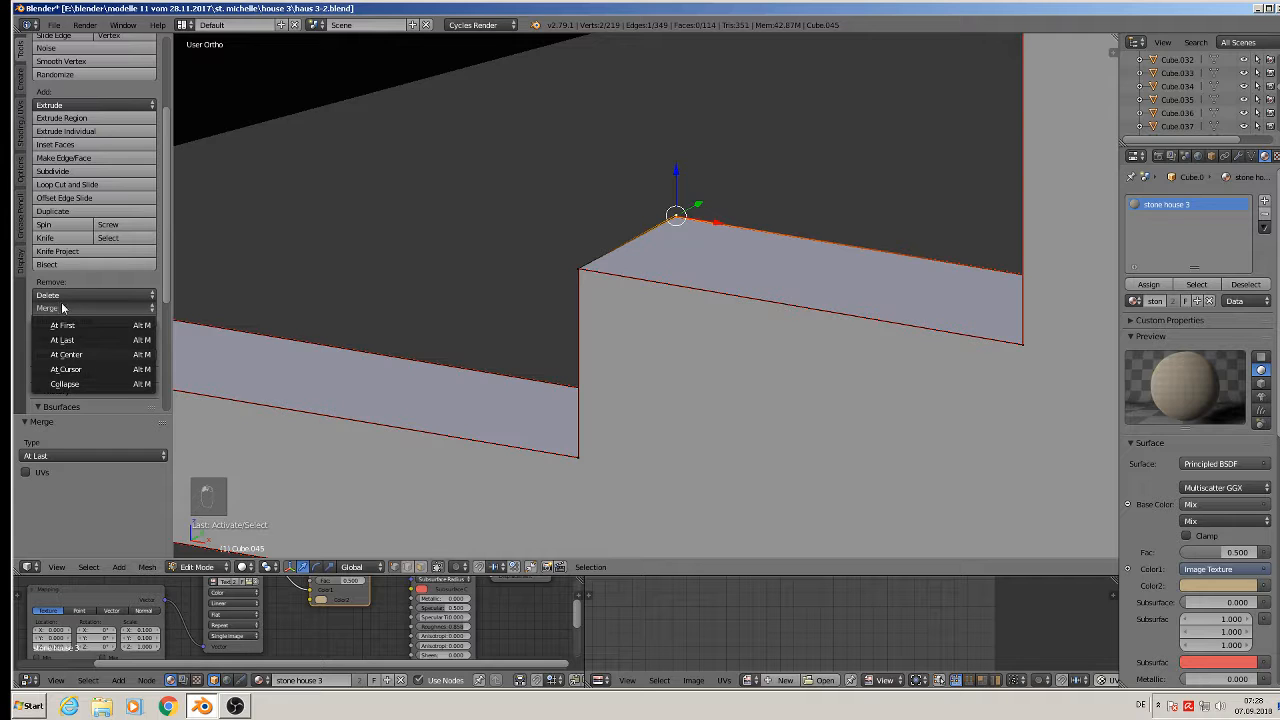
pyautogui.click(70, 338)
# Check with cancelled trial moves how the vertices at the lower right opening's sill corner and the left-hand wall corner are connected.
pyautogui.scroll(-2, 445, 291)
pyautogui.scroll(-3, 445, 291)
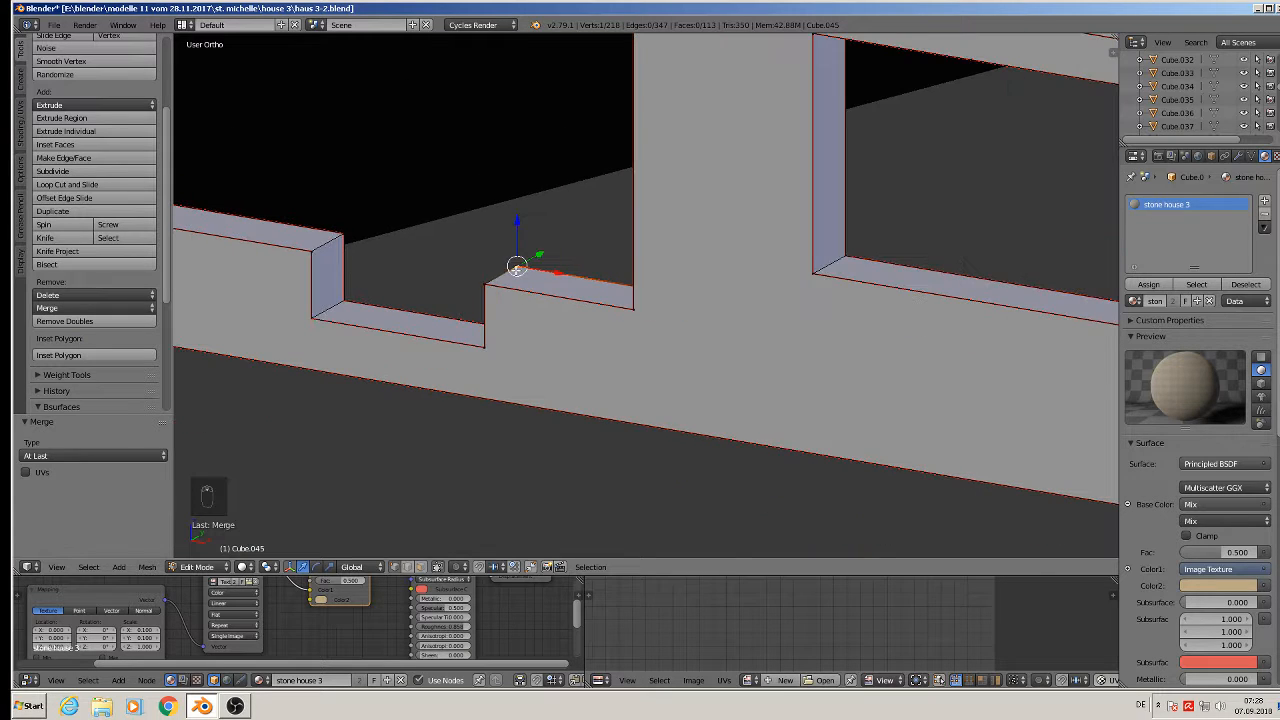
pyautogui.press('a')
pyautogui.rightClick(865, 247)
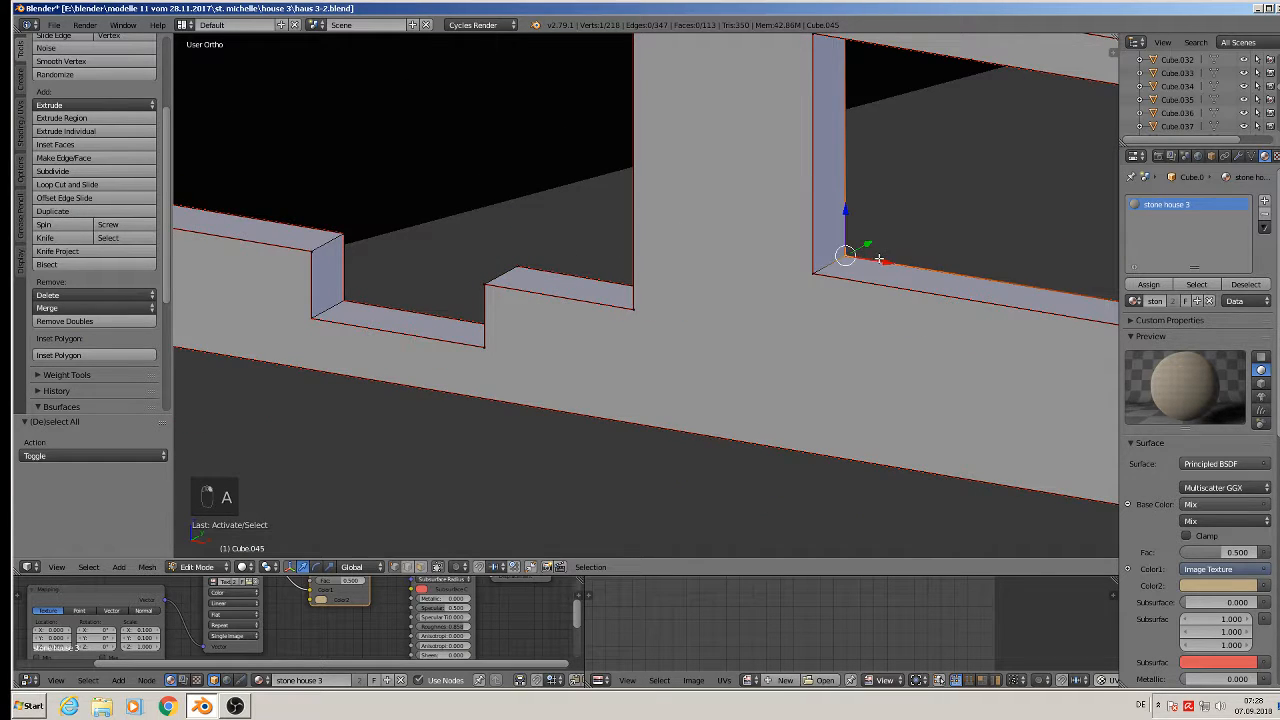
pyautogui.press('g')
pyautogui.rightClick(878, 252)
pyautogui.scroll(-6, 811, 317)
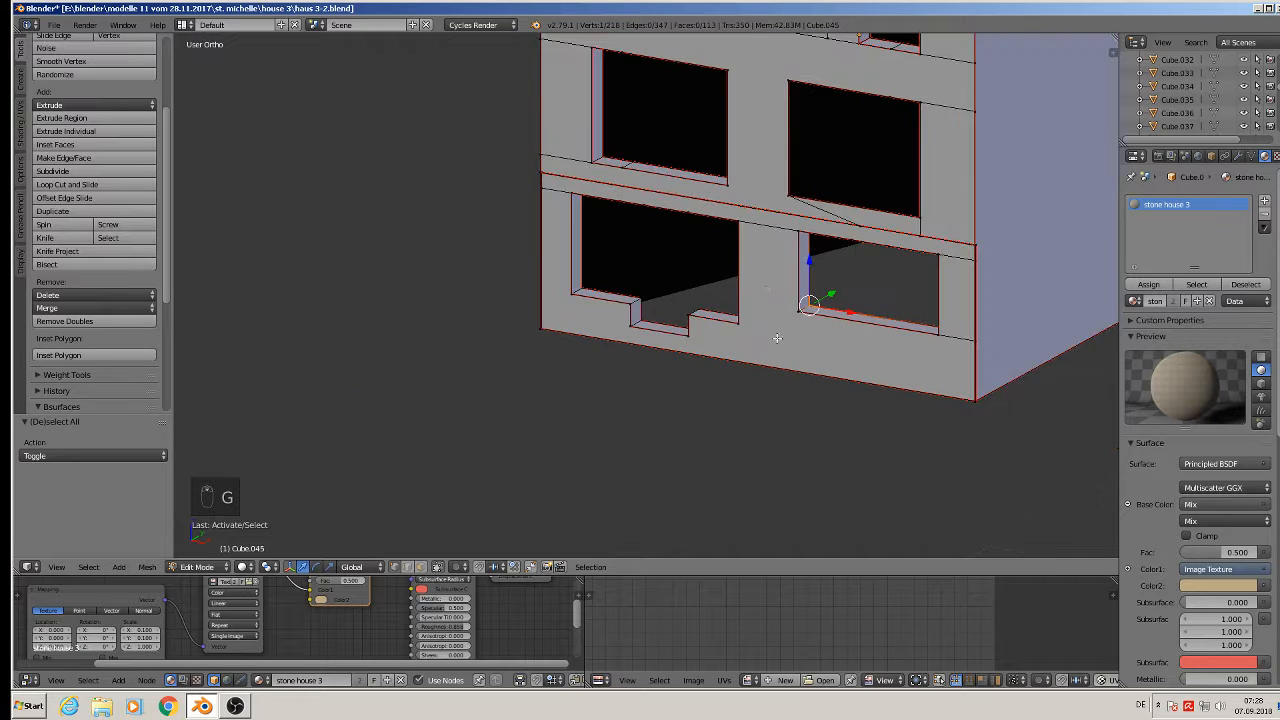
pyautogui.scroll(4, 777, 338)
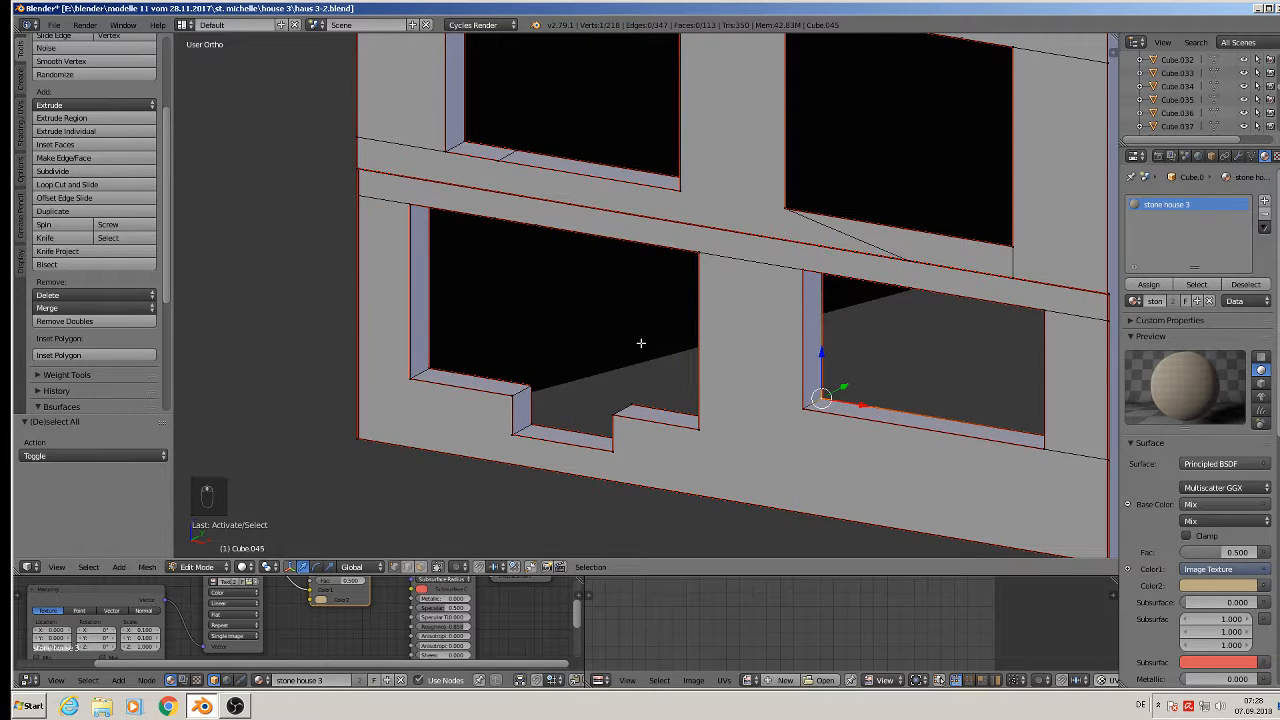
pyautogui.moveTo(223, 299); pyautogui.dragTo(291, 284, button='middle')
pyautogui.scroll(6, 312, 251)
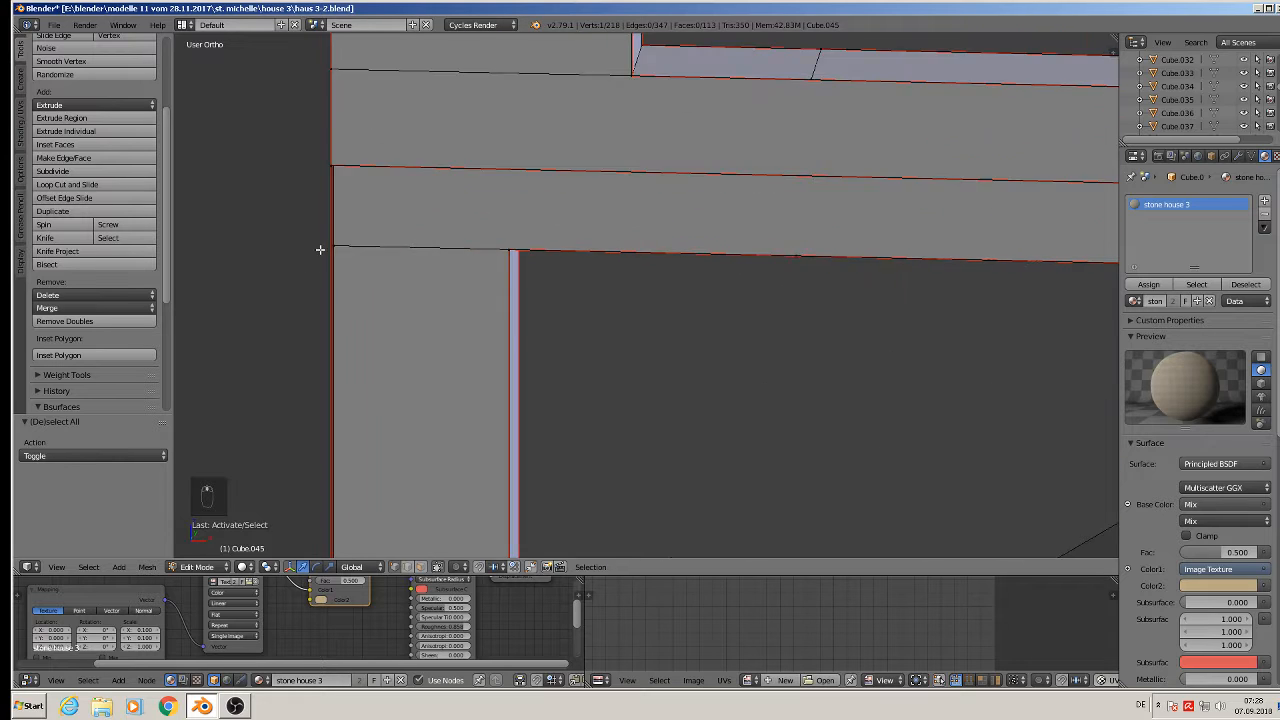
pyautogui.scroll(3, 343, 243)
pyautogui.rightClick(341, 245)
pyautogui.press('g')
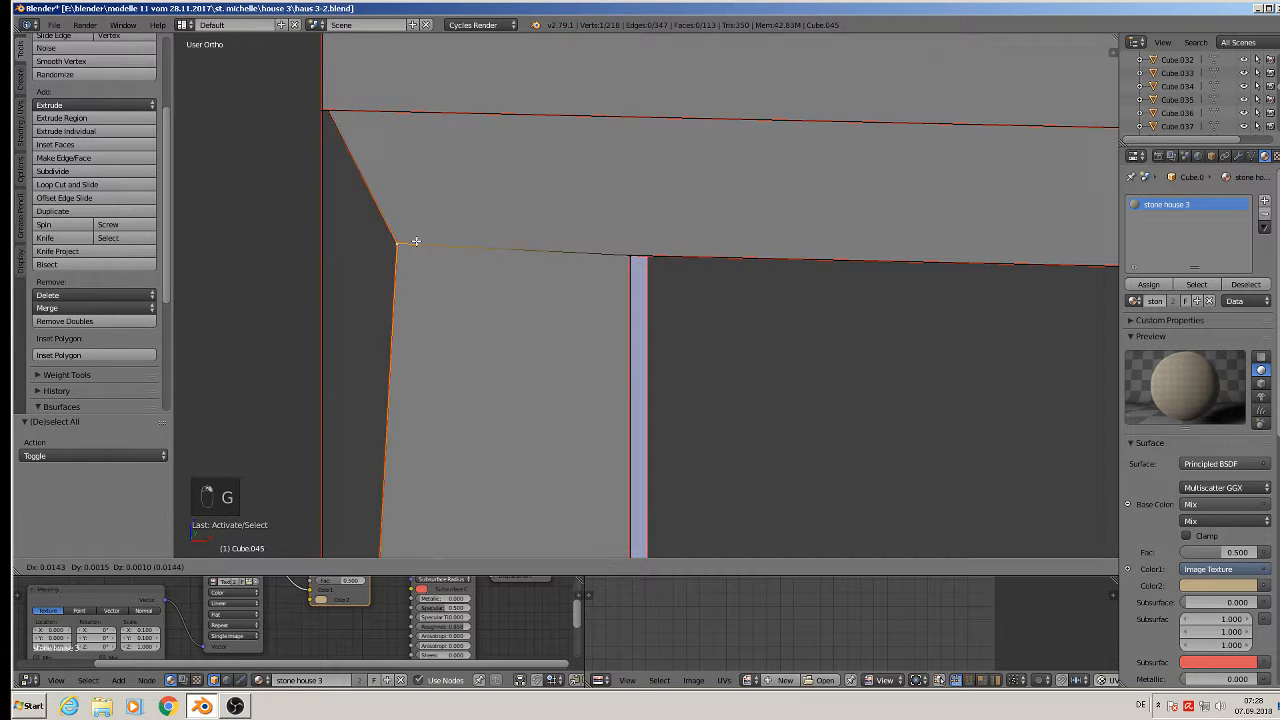
pyautogui.rightClick(397, 257)
# Delete the two stray vertices at the left-hand wall corner, just below the storey line and level with the lower left opening's top.
pyautogui.moveTo(397, 257); pyautogui.dragTo(516, 263, button='middle')
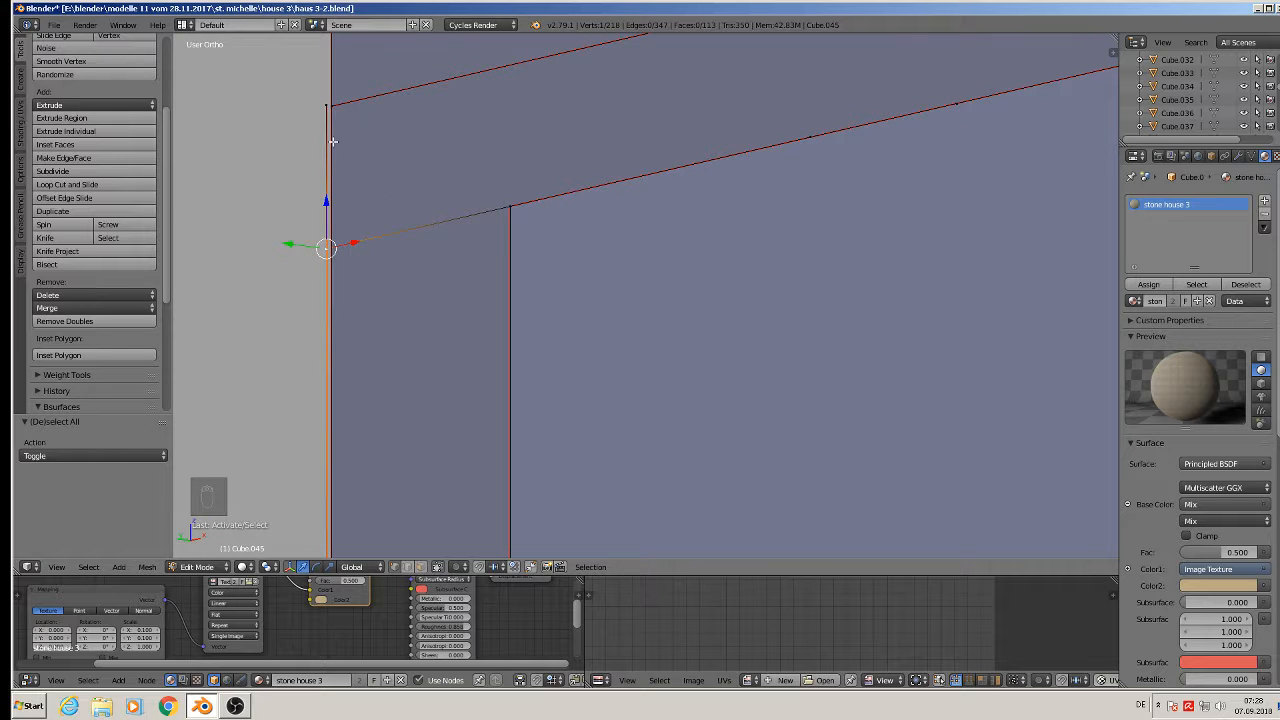
pyautogui.rightClick(326, 104)
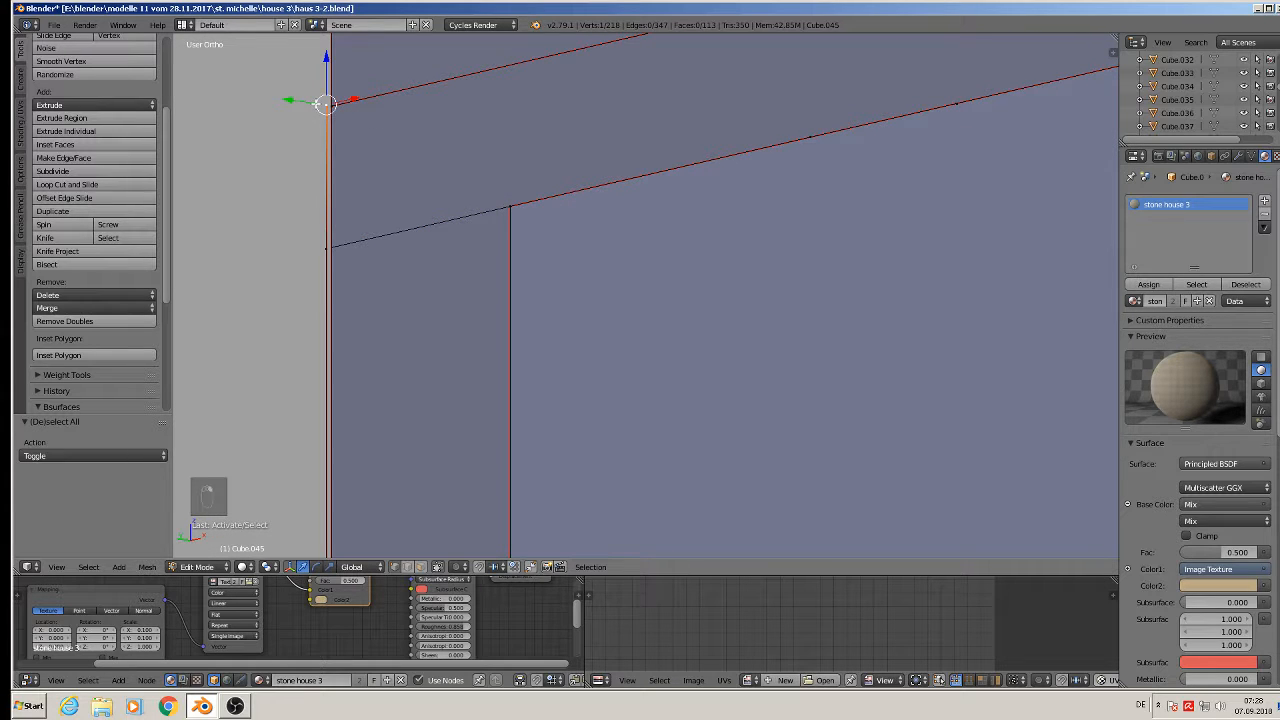
pyautogui.press('x')
pyautogui.click(306, 48)
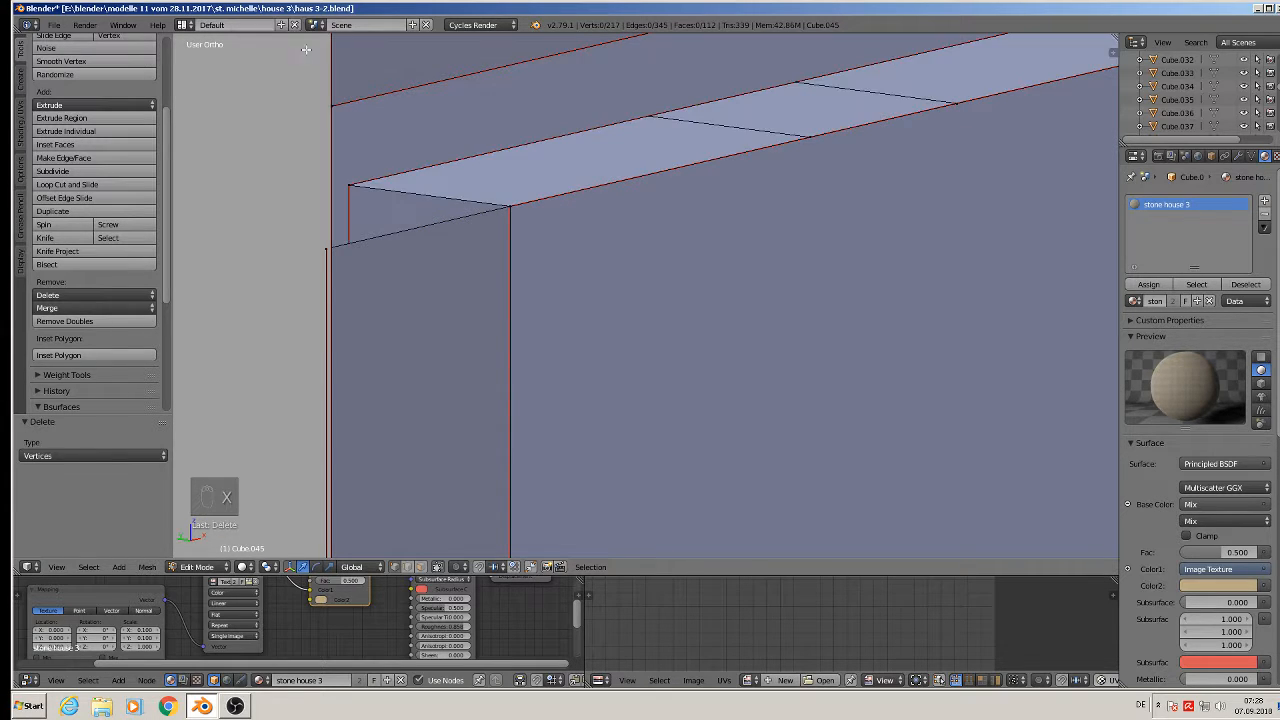
pyautogui.moveTo(326, 270); pyautogui.dragTo(309, 264, button='middle')
pyautogui.rightClick(320, 242)
pyautogui.press('x')
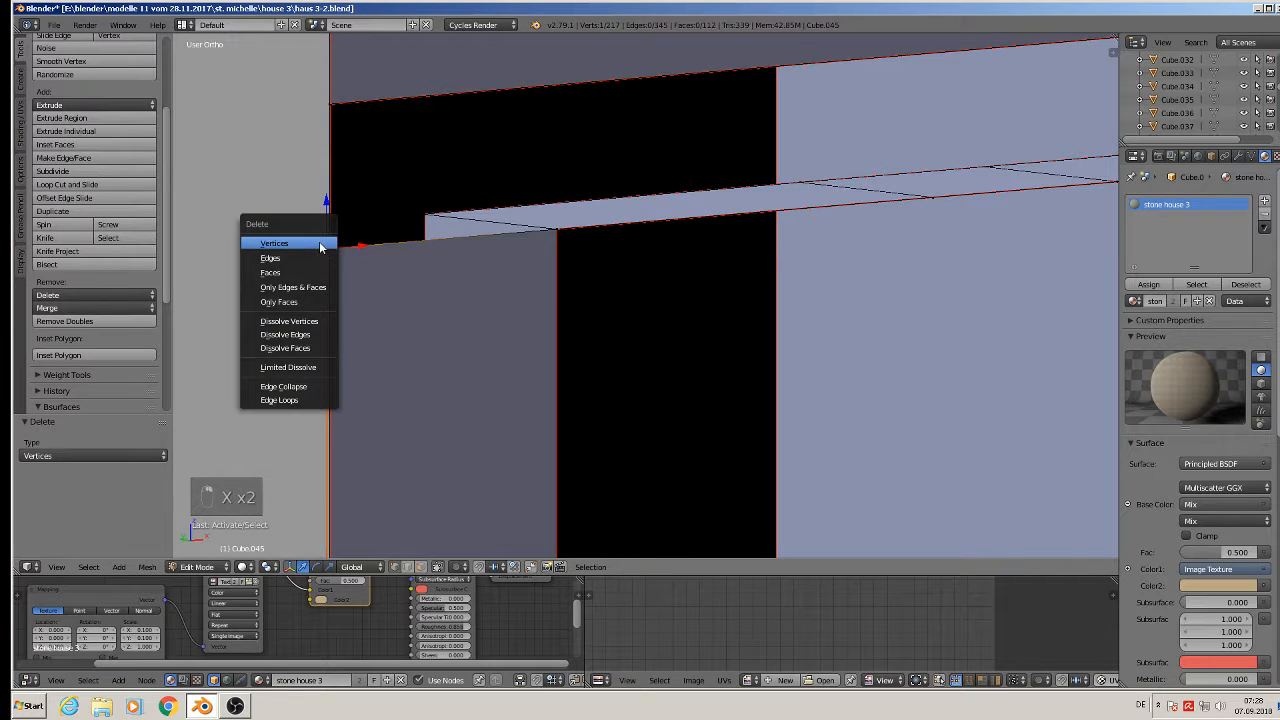
pyautogui.click(274, 243)
# Fill a four-vertex face between the left-hand wall corner and the lower left opening's left side, from the storey line to the wall's base.
pyautogui.scroll(-5, 409, 266)
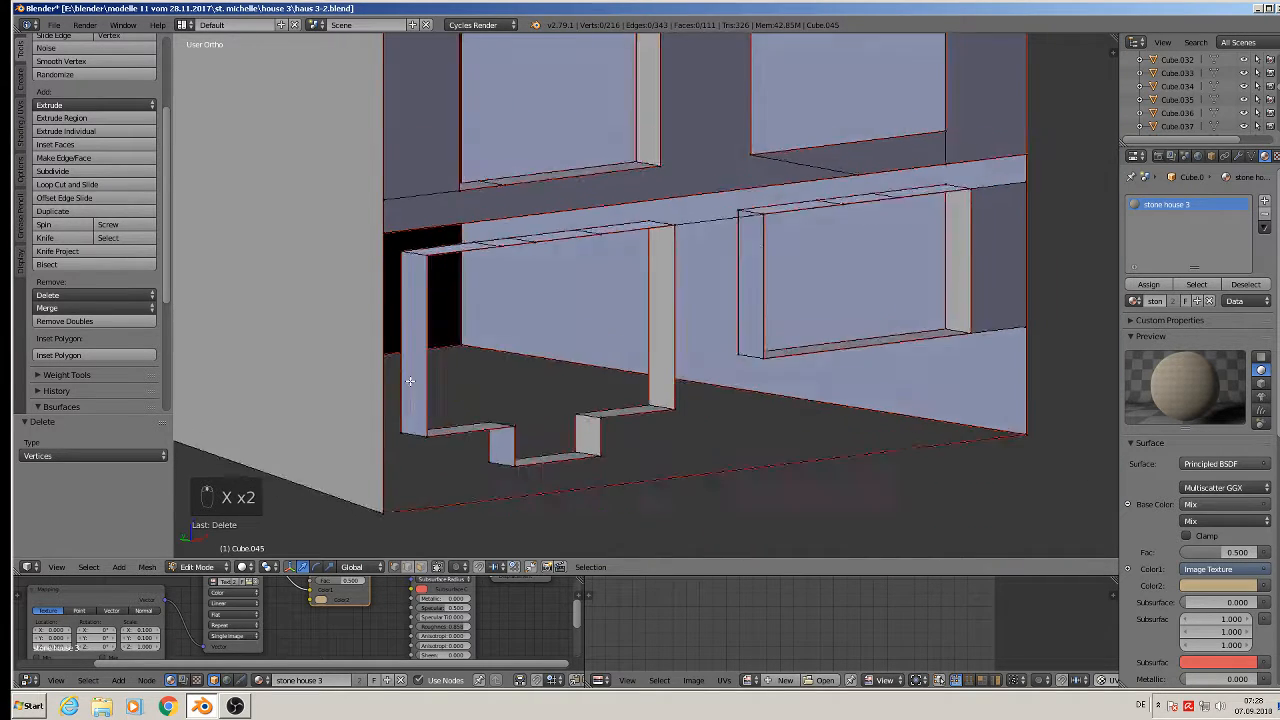
pyautogui.moveTo(409, 380); pyautogui.dragTo(378, 397, button='middle')
pyautogui.moveTo(407, 378); pyautogui.dragTo(421, 368, button='middle')
pyautogui.keyDown('alt'); pyautogui.rightClick(652, 192); pyautogui.keyUp('alt')
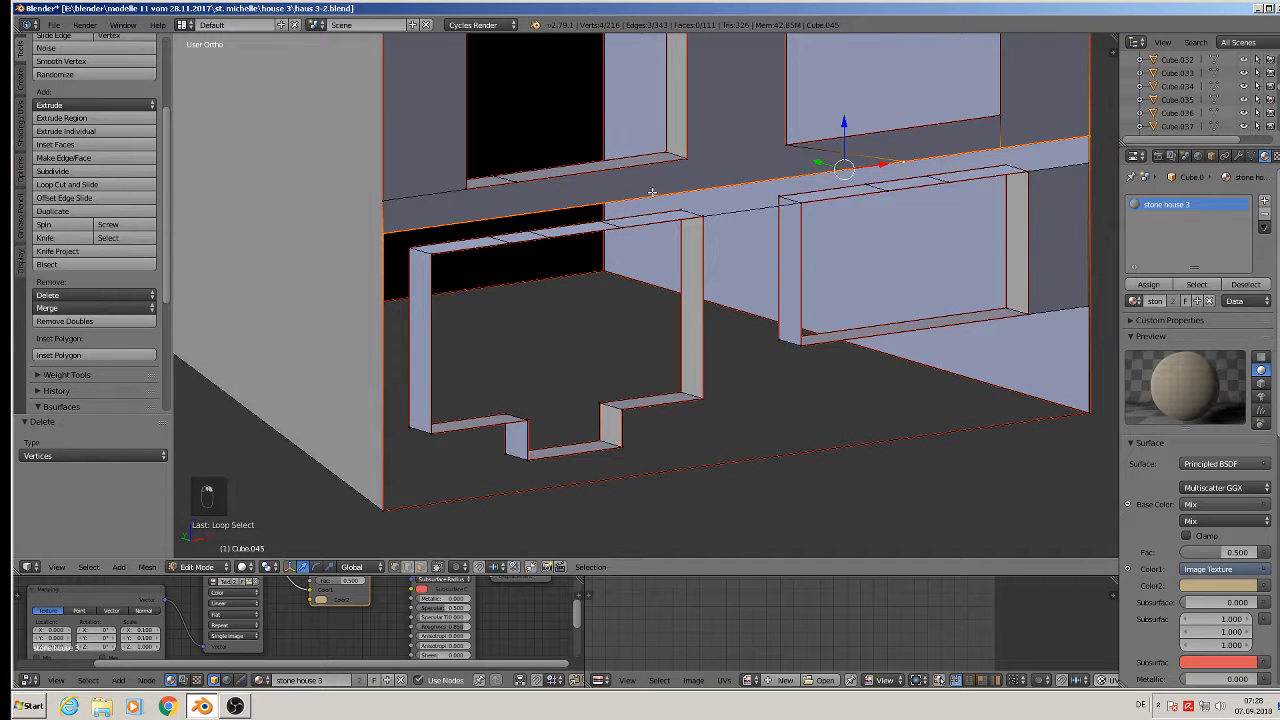
pyautogui.moveTo(560, 283); pyautogui.dragTo(360, 205, button='middle')
pyautogui.rightClick(357, 197)
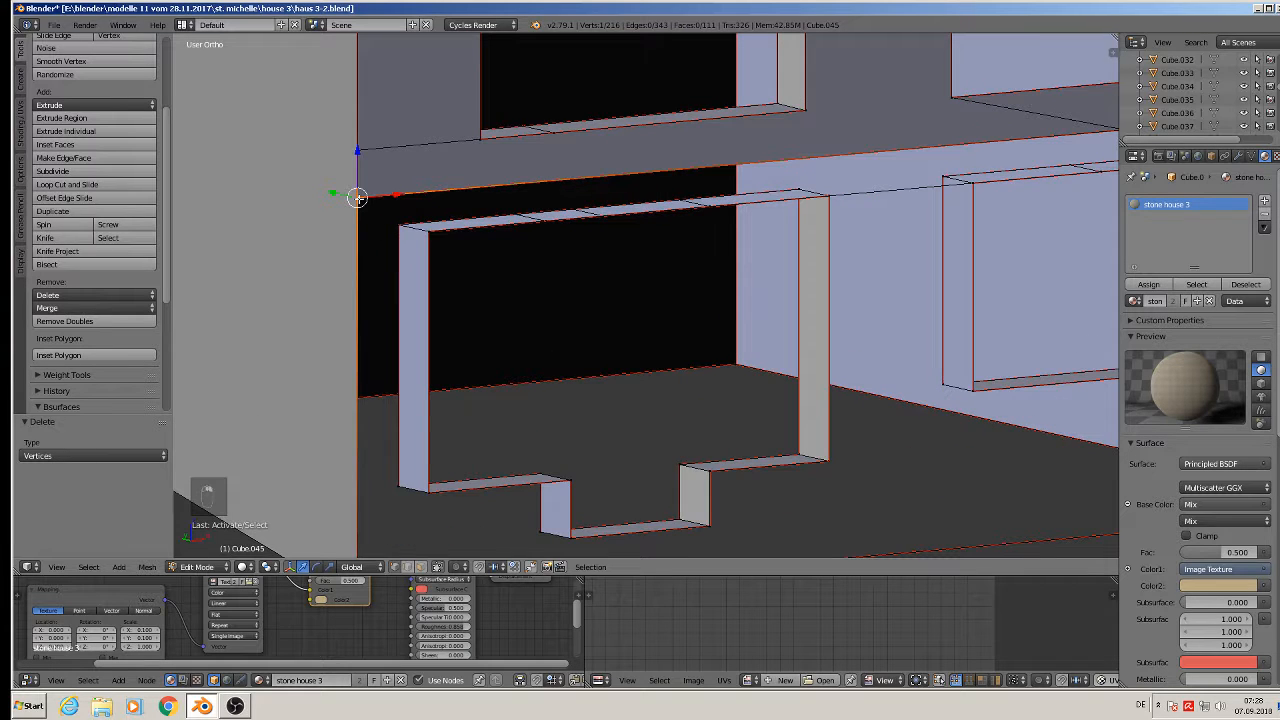
pyautogui.moveTo(469, 426); pyautogui.dragTo(463, 323, button='middle')
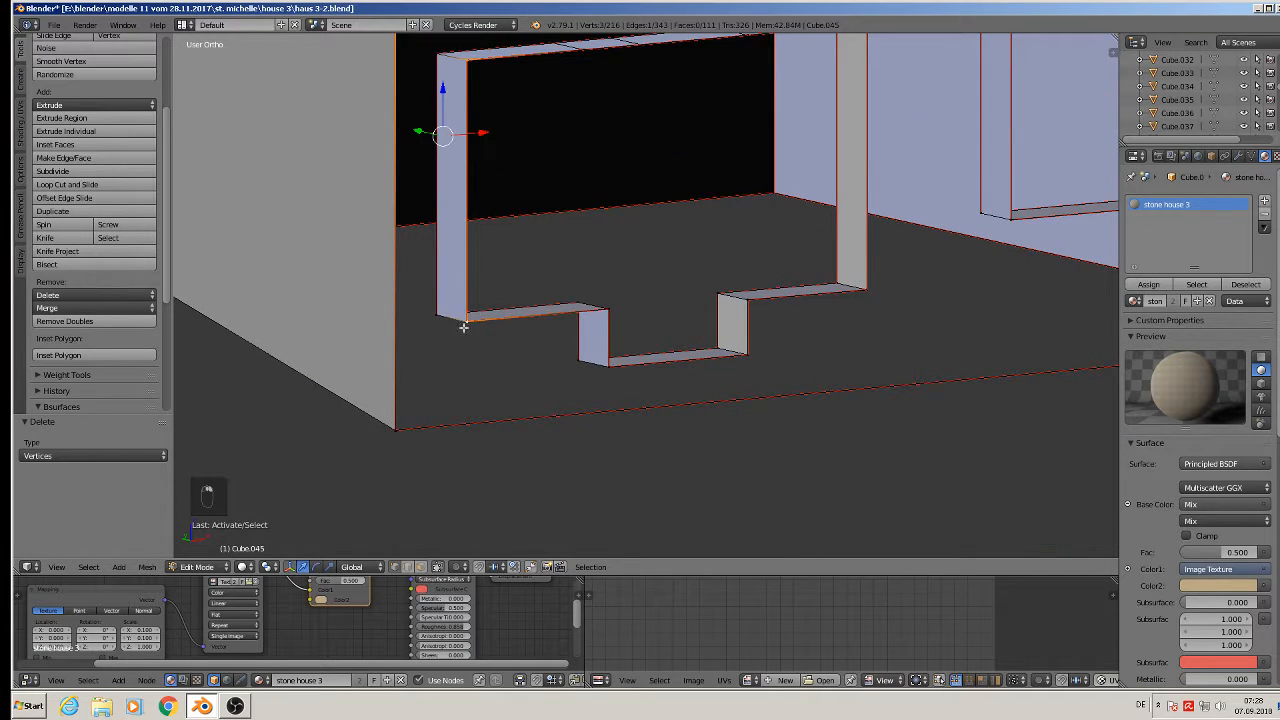
pyautogui.keyDown('shift'); pyautogui.rightClick(401, 423); pyautogui.keyUp('shift')
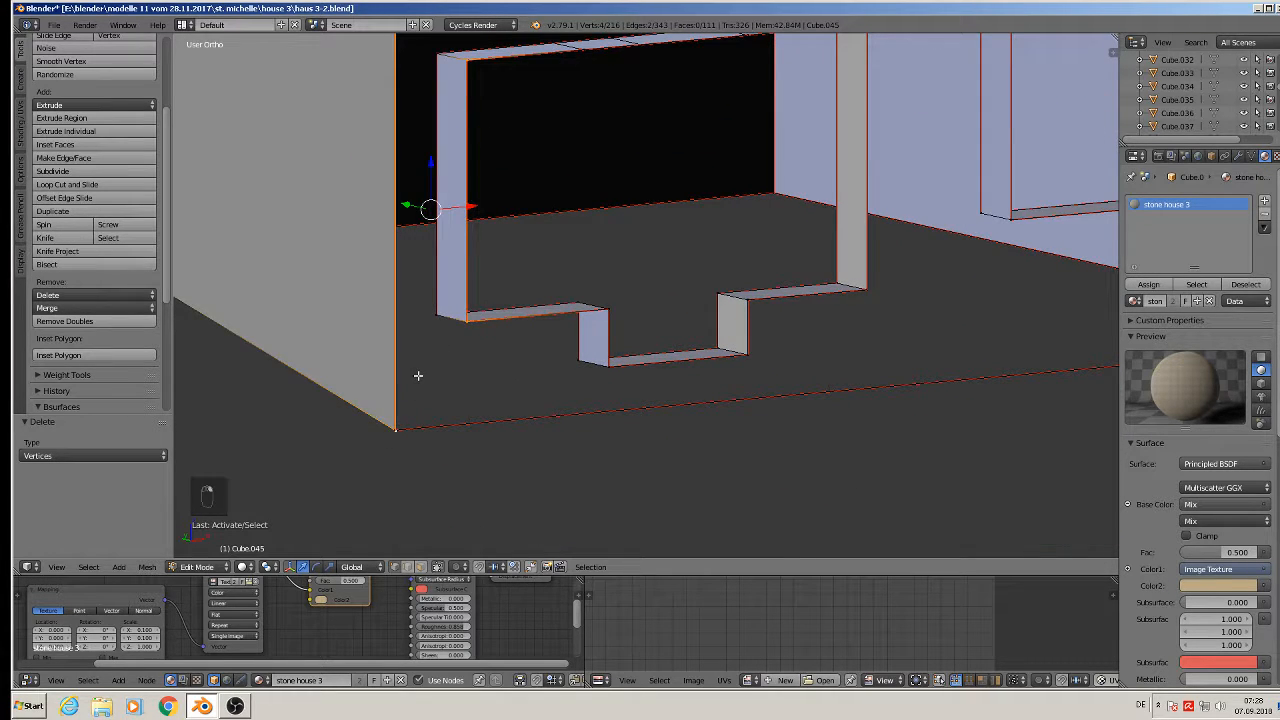
pyautogui.press('f')
# Try to fill the wall base with one face between both lower openings' bottom front edges, including the notch, and the wall's base corners.
pyautogui.moveTo(420, 371); pyautogui.dragTo(625, 383, button='middle')
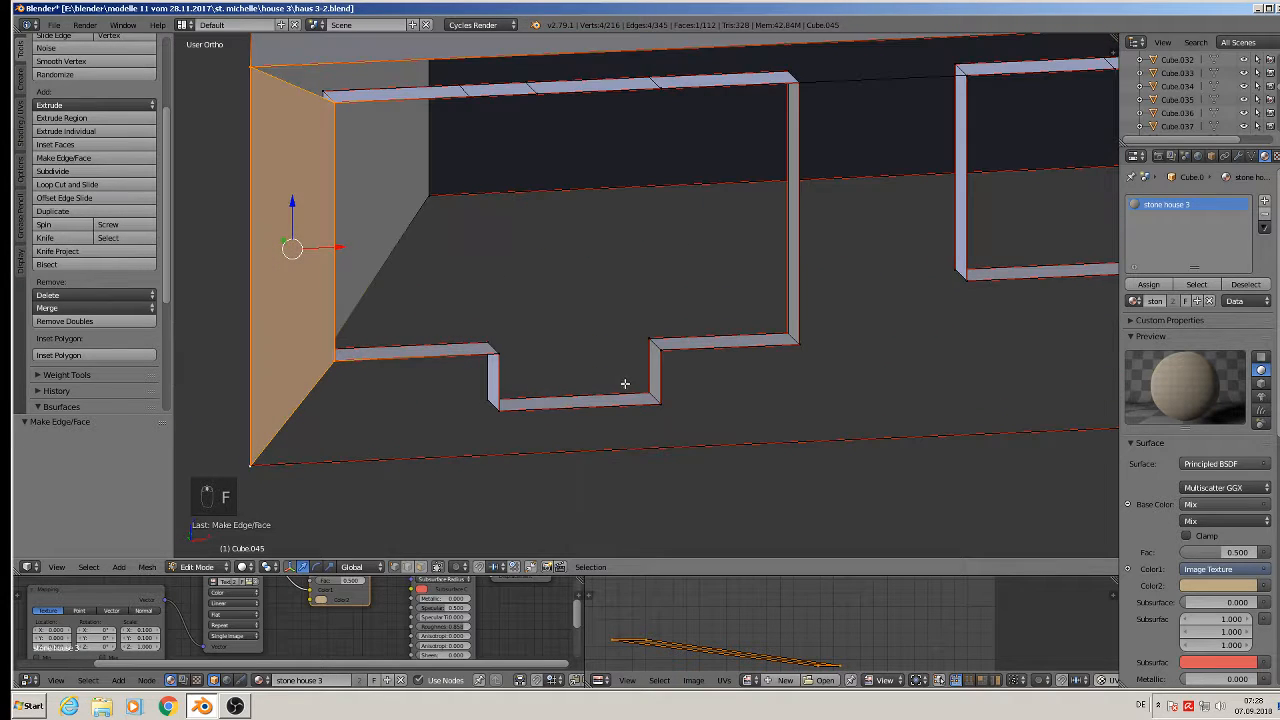
pyautogui.rightClick(338, 358)
pyautogui.keyDown('shift'); pyautogui.rightClick(489, 355); pyautogui.keyUp('shift')
pyautogui.keyDown('shift'); pyautogui.rightClick(500, 408); pyautogui.keyUp('shift')
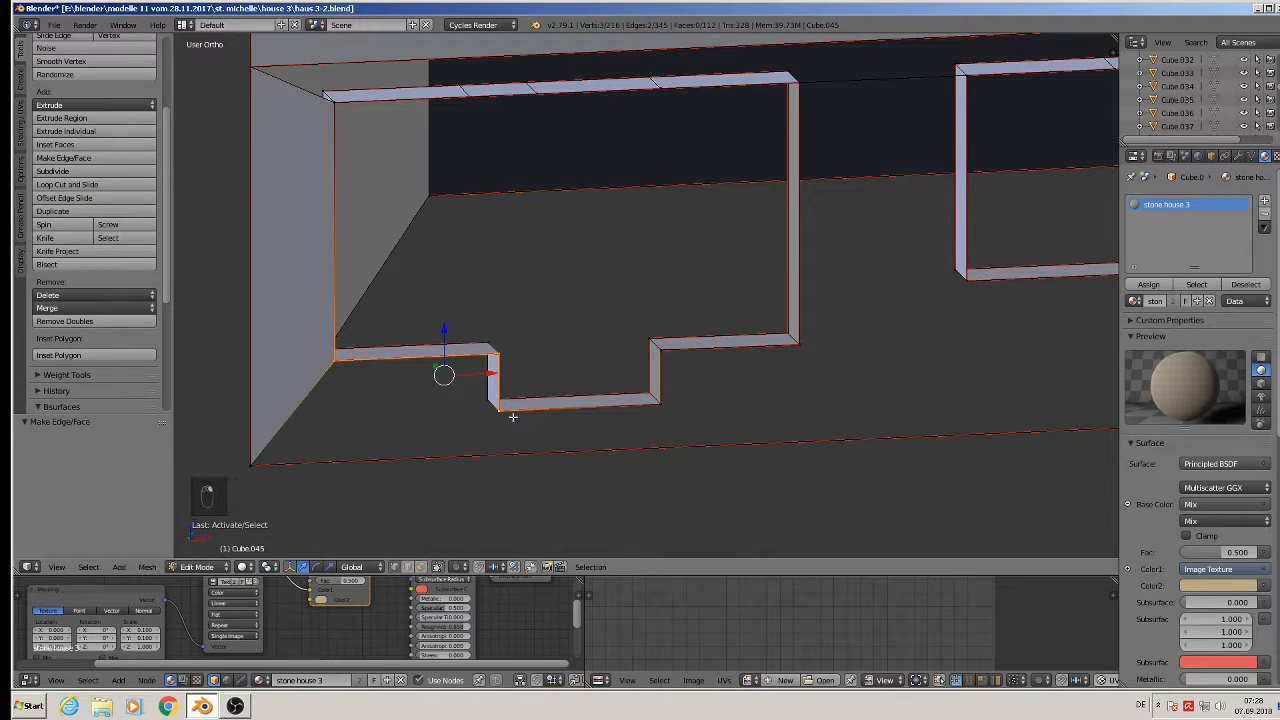
pyautogui.keyDown('shift'); pyautogui.rightClick(650, 402); pyautogui.keyUp('shift')
pyautogui.keyDown('shift'); pyautogui.rightClick(636, 399); pyautogui.keyUp('shift')
pyautogui.keyDown('shift'); pyautogui.rightClick(658, 401); pyautogui.keyUp('shift')
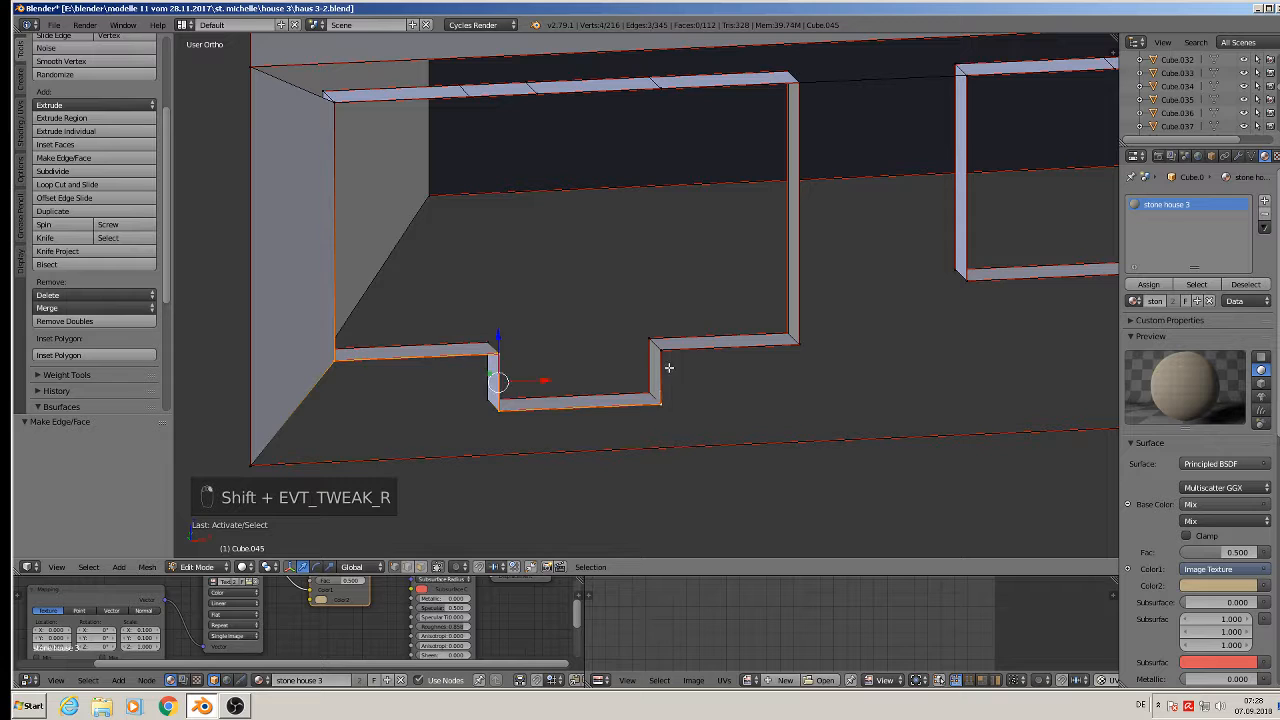
pyautogui.keyDown('shift'); pyautogui.rightClick(655, 346); pyautogui.keyUp('shift')
pyautogui.keyDown('shift'); pyautogui.rightClick(798, 343); pyautogui.keyUp('shift')
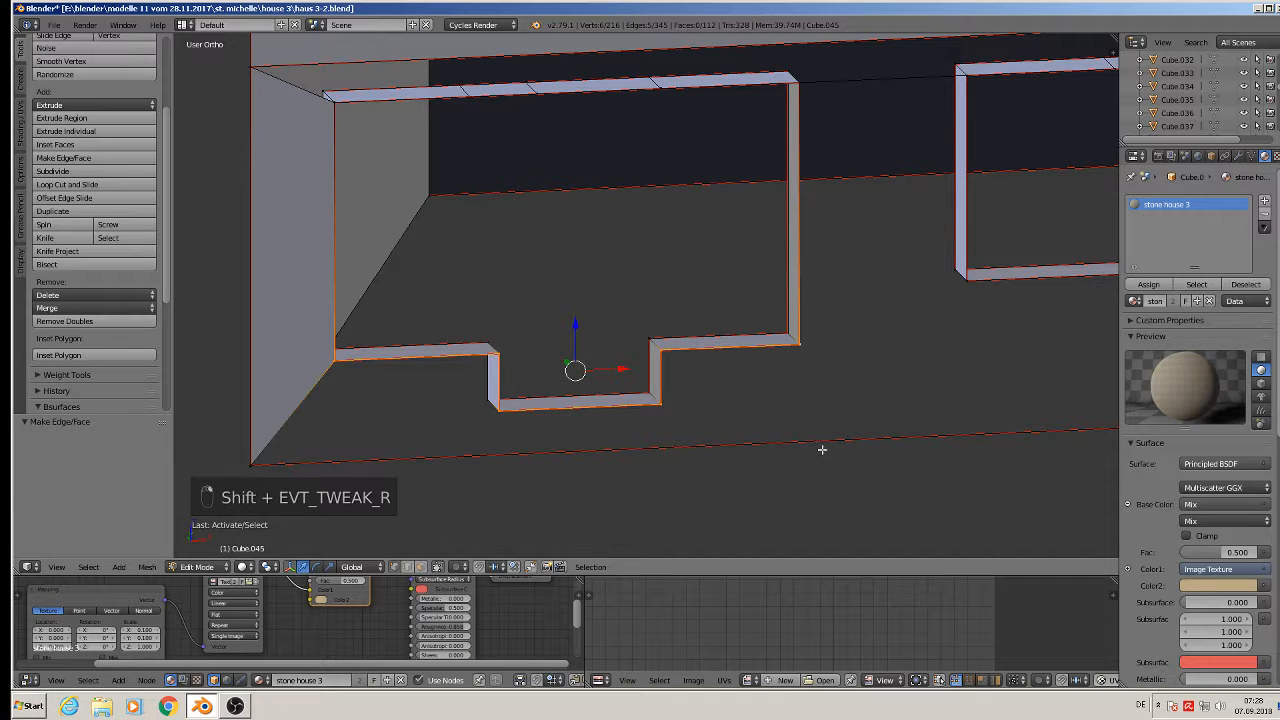
pyautogui.scroll(-2, 825, 447)
pyautogui.keyDown('shift'); pyautogui.moveTo(846, 449); pyautogui.dragTo(573, 407, button='middle'); pyautogui.keyUp('shift')
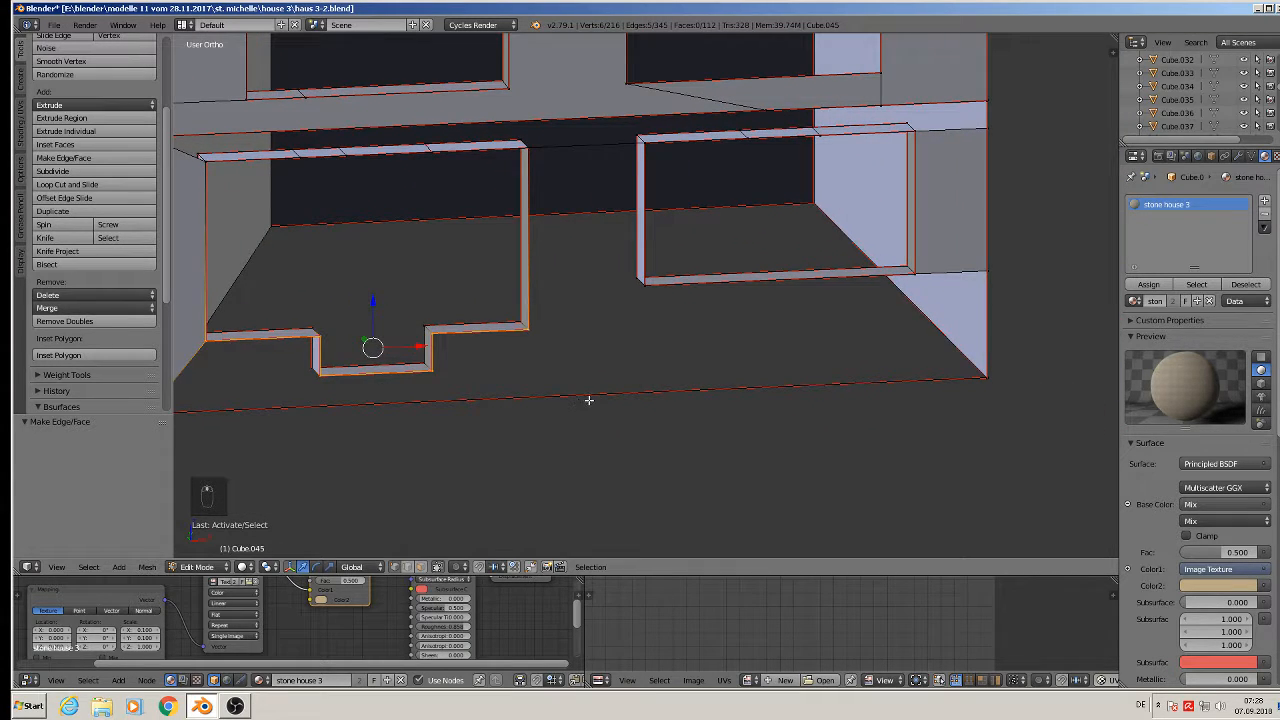
pyautogui.keyDown('shift'); pyautogui.moveTo(460, 399); pyautogui.dragTo(751, 329, button='middle'); pyautogui.keyUp('shift')
pyautogui.keyDown('shift'); pyautogui.rightClick(407, 344); pyautogui.keyUp('shift')
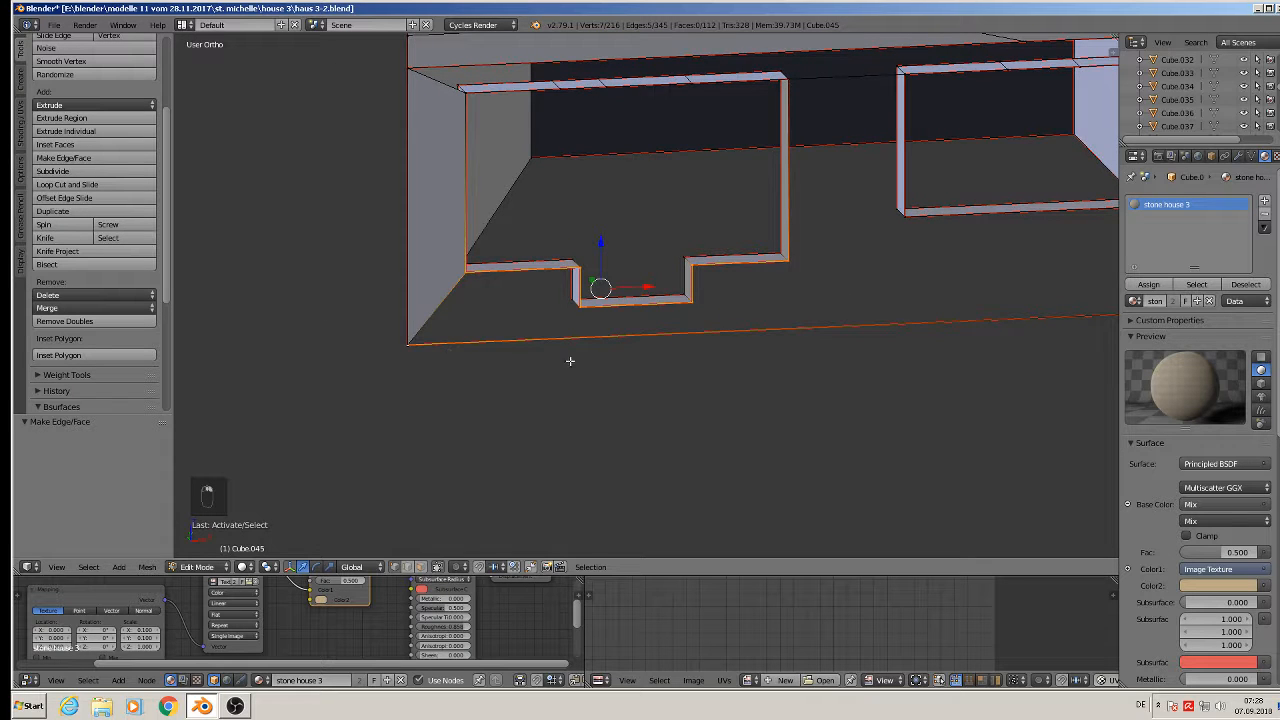
pyautogui.keyDown('shift'); pyautogui.moveTo(754, 374); pyautogui.dragTo(524, 319, button='middle'); pyautogui.keyUp('shift')
pyautogui.keyDown('shift'); pyautogui.rightClick(522, 248); pyautogui.keyUp('shift')
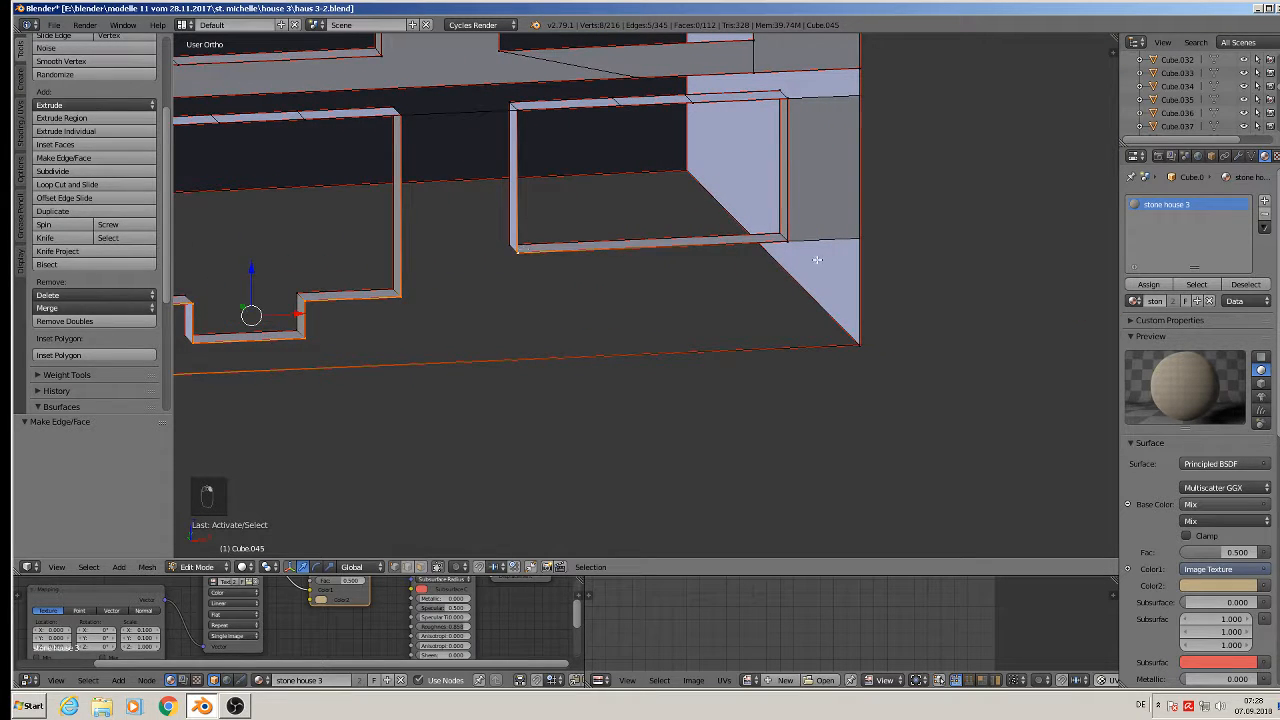
pyautogui.keyDown('shift'); pyautogui.rightClick(786, 239); pyautogui.keyUp('shift')
pyautogui.keyDown('shift'); pyautogui.rightClick(858, 239); pyautogui.keyUp('shift')
pyautogui.keyDown('shift'); pyautogui.rightClick(868, 348); pyautogui.keyUp('shift')
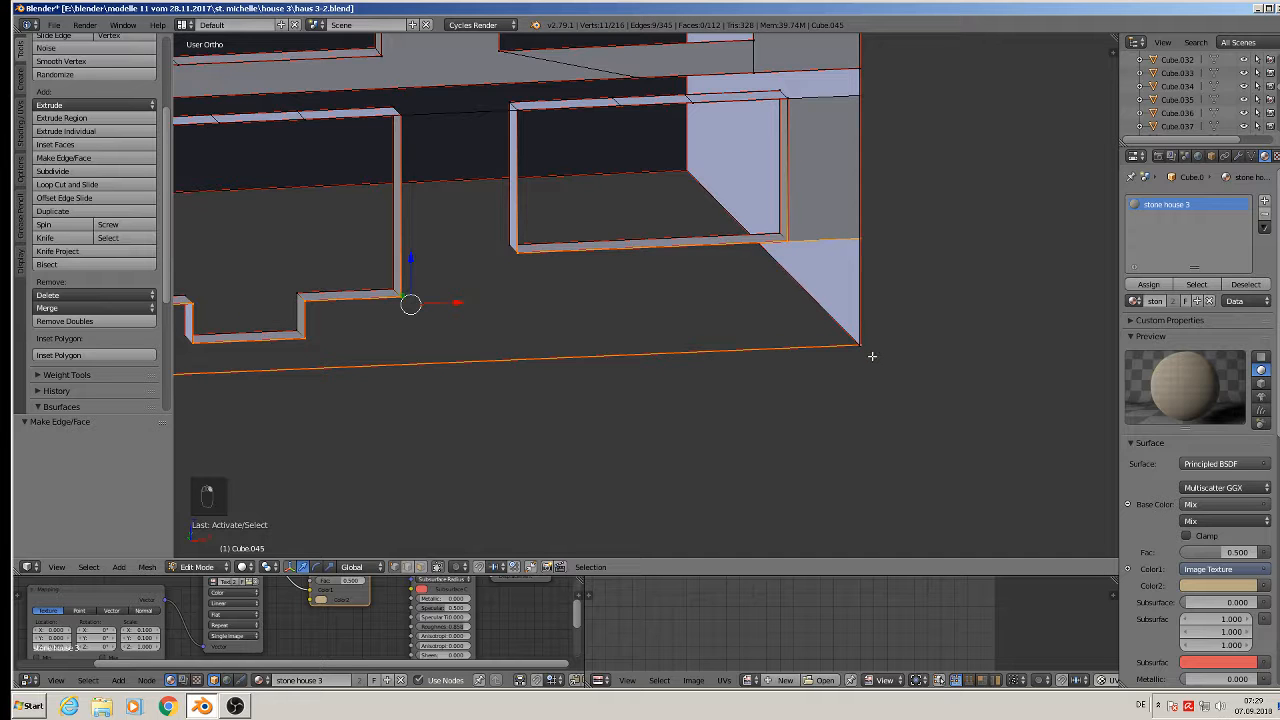
pyautogui.press('f')
pyautogui.moveTo(857, 360); pyautogui.dragTo(803, 364, button='middle')
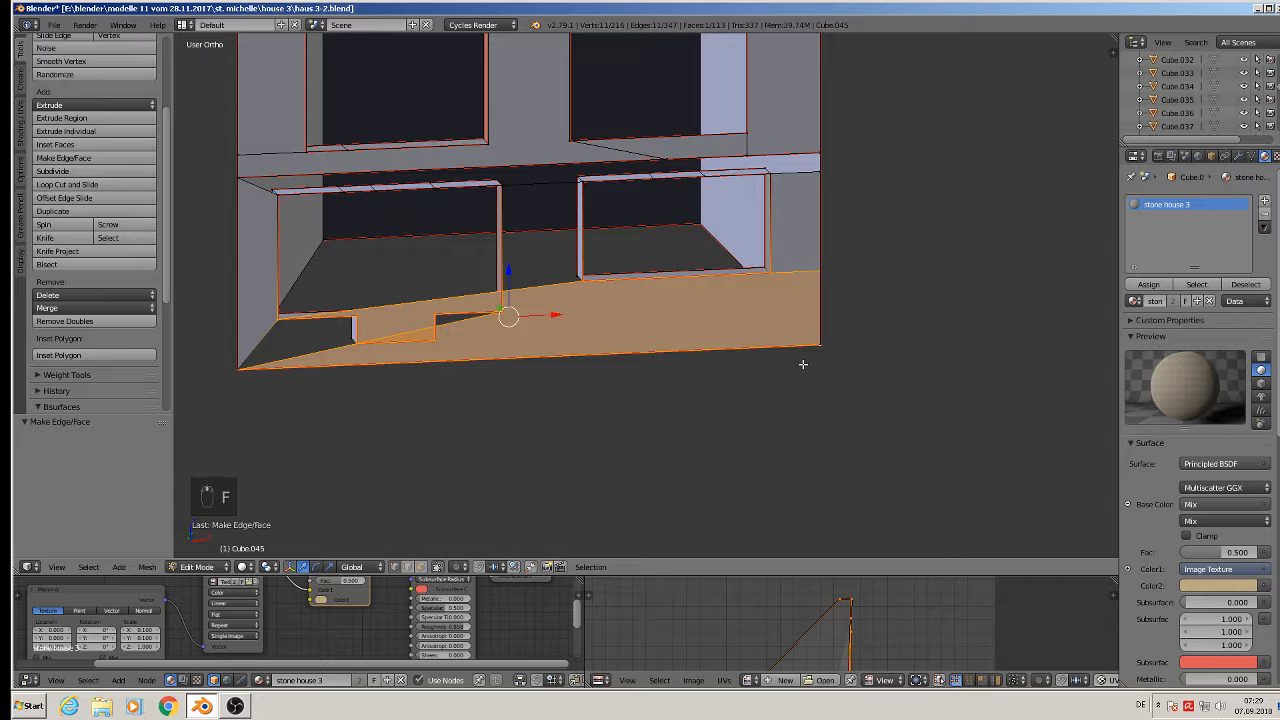
pyautogui.hotkey('ctrl', 'z')
# Undo the base face fill and merge the two overlapping vertices at the wall's right-hand base corner with At Last.
pyautogui.scroll(3, 803, 363)
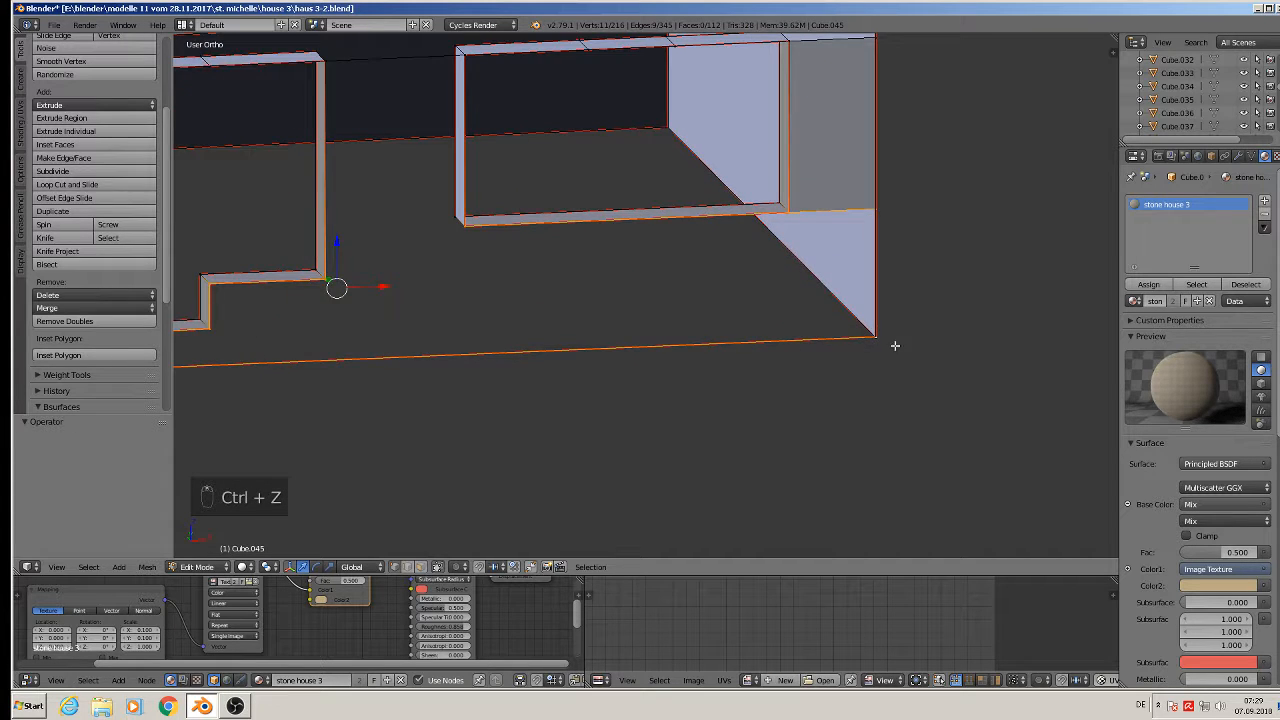
pyautogui.moveTo(898, 344); pyautogui.dragTo(835, 292, button='middle')
pyautogui.press('g')
pyautogui.click(931, 346)
pyautogui.hotkey('ctrl', 'z')
pyautogui.keyDown('shift'); pyautogui.rightClick(832, 288); pyautogui.keyUp('shift')
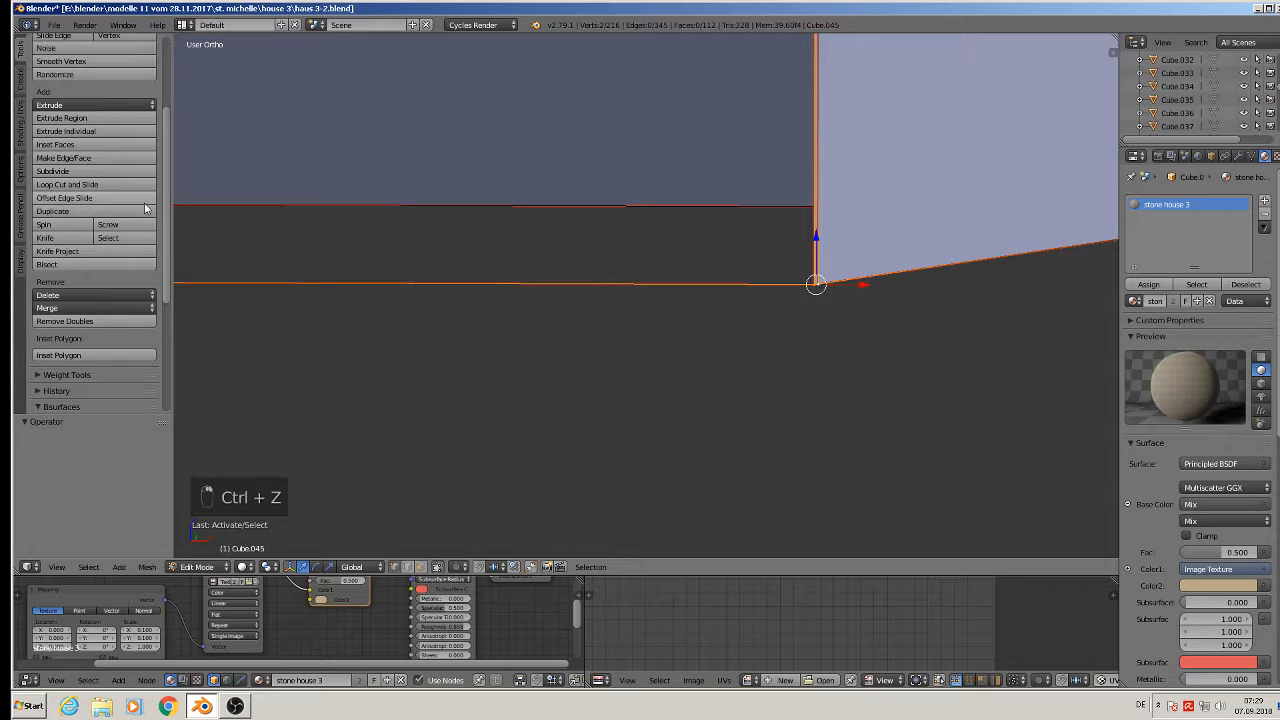
pyautogui.click(64, 308)
pyautogui.click(62, 340)
pyautogui.scroll(-3, 546, 246)
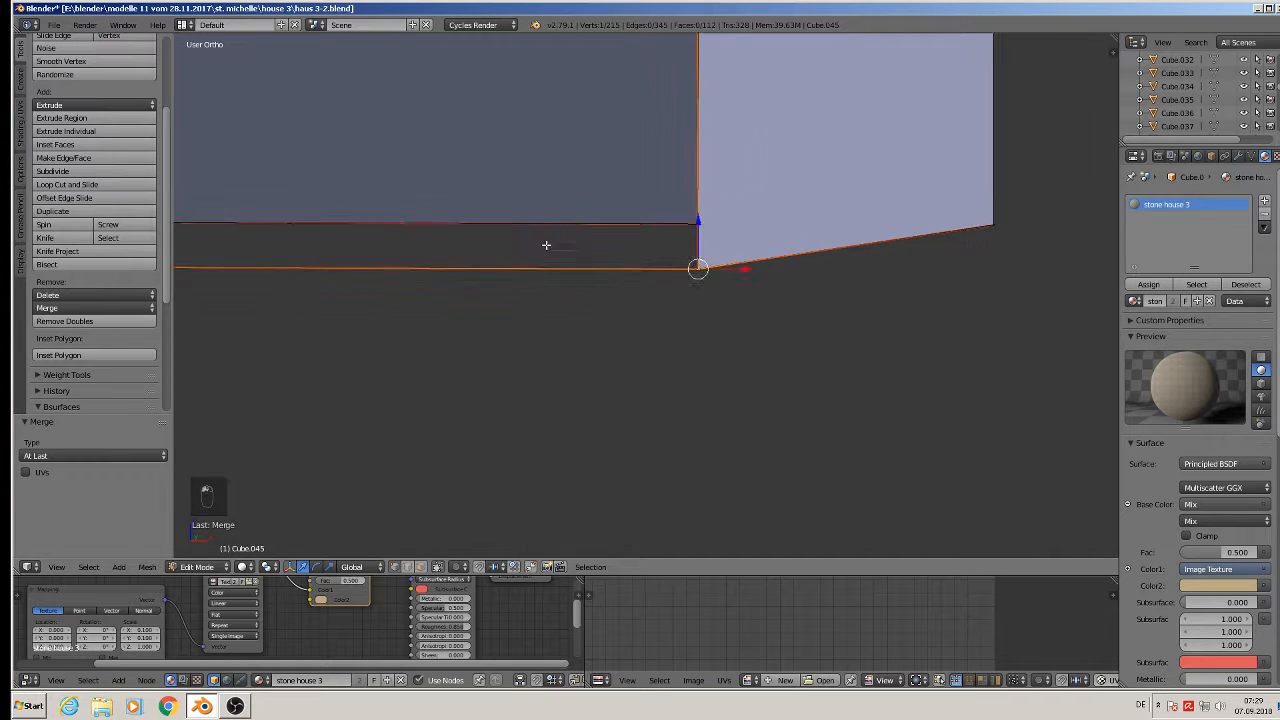
# Check with a cancelled trial move how the right-hand wall corner vertex level with the lower right opening's sill is connected.
pyautogui.scroll(-4, 585, 218)
pyautogui.scroll(3, 585, 218)
pyautogui.rightClick(650, 105)
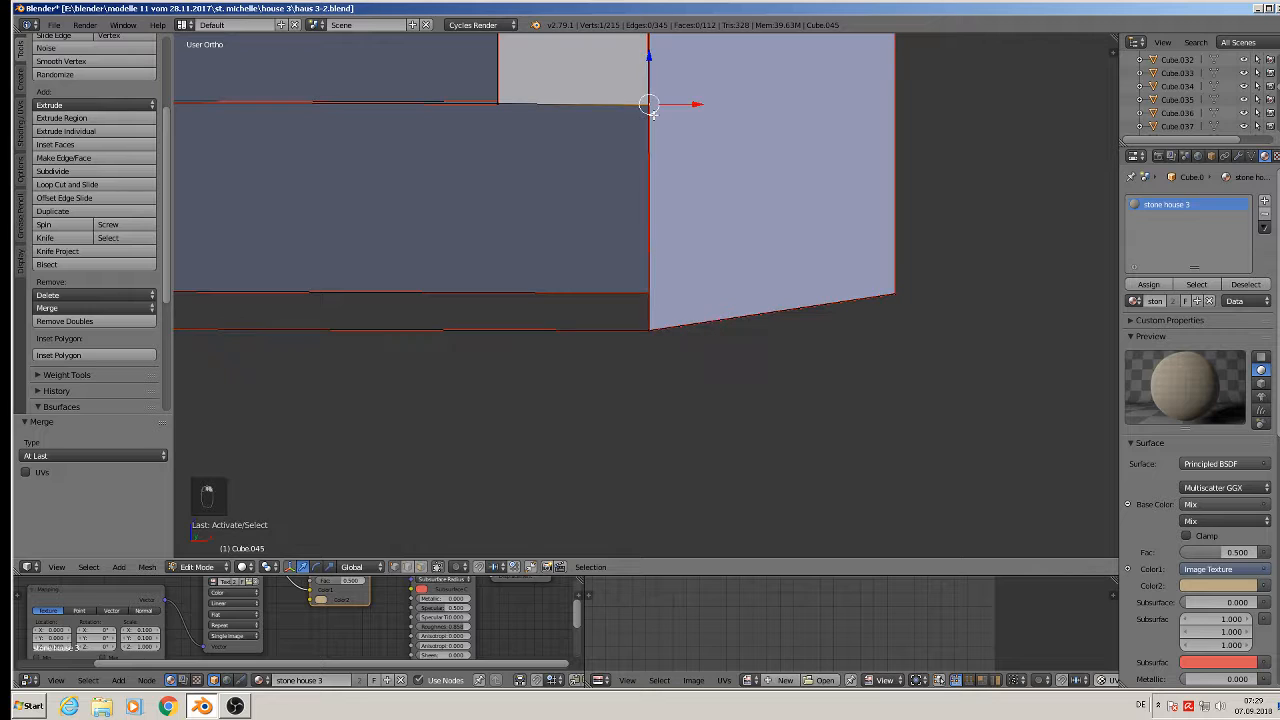
pyautogui.press('g')
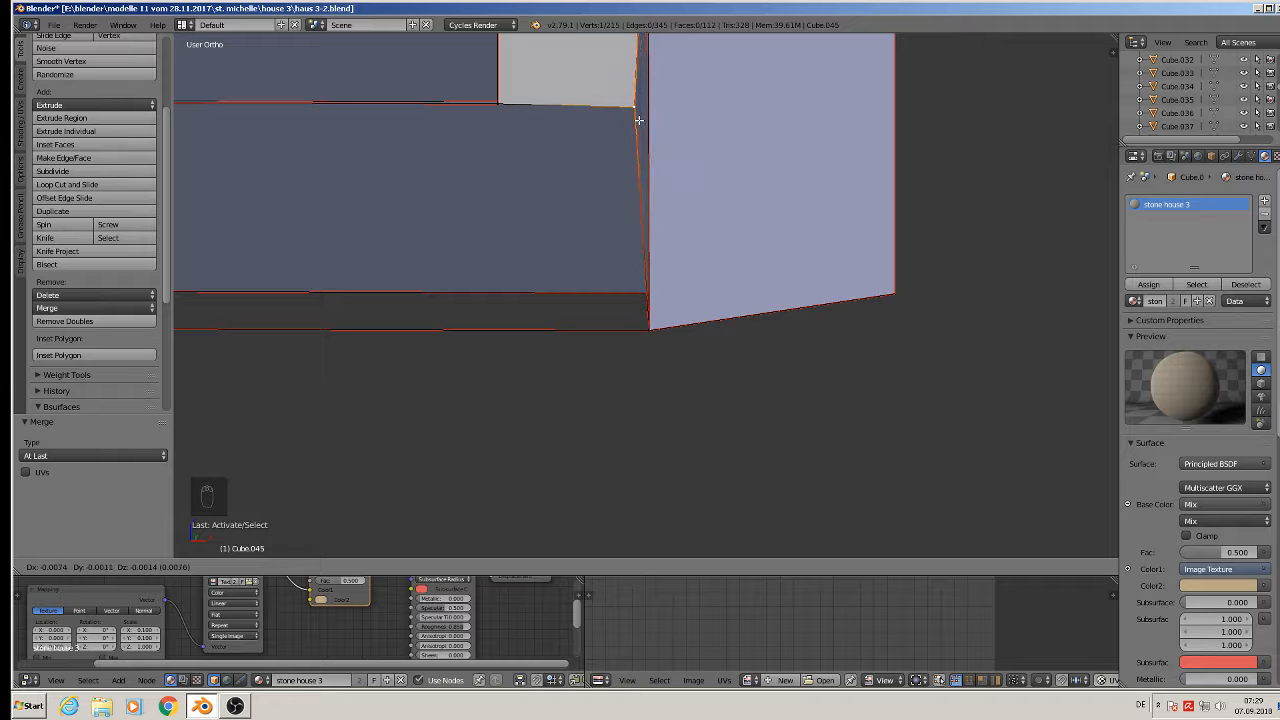
pyautogui.press('Escape')
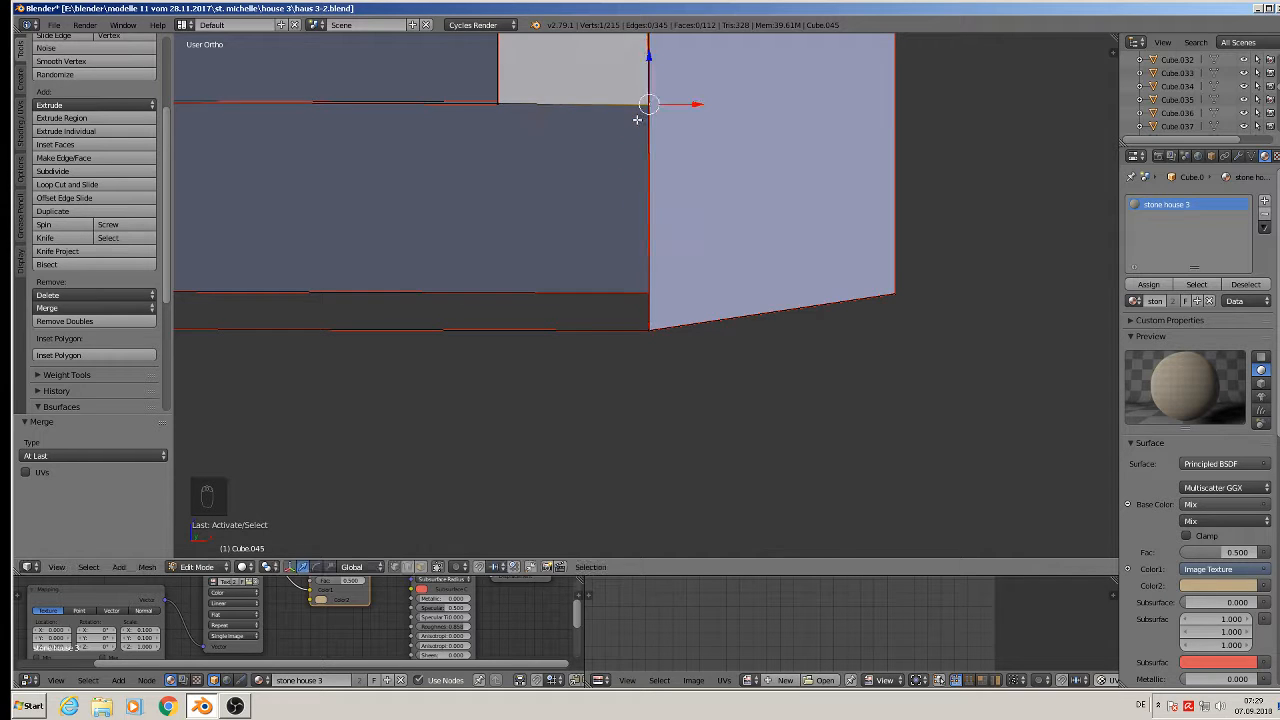
pyautogui.moveTo(673, 247); pyautogui.dragTo(750, 245, button='middle')
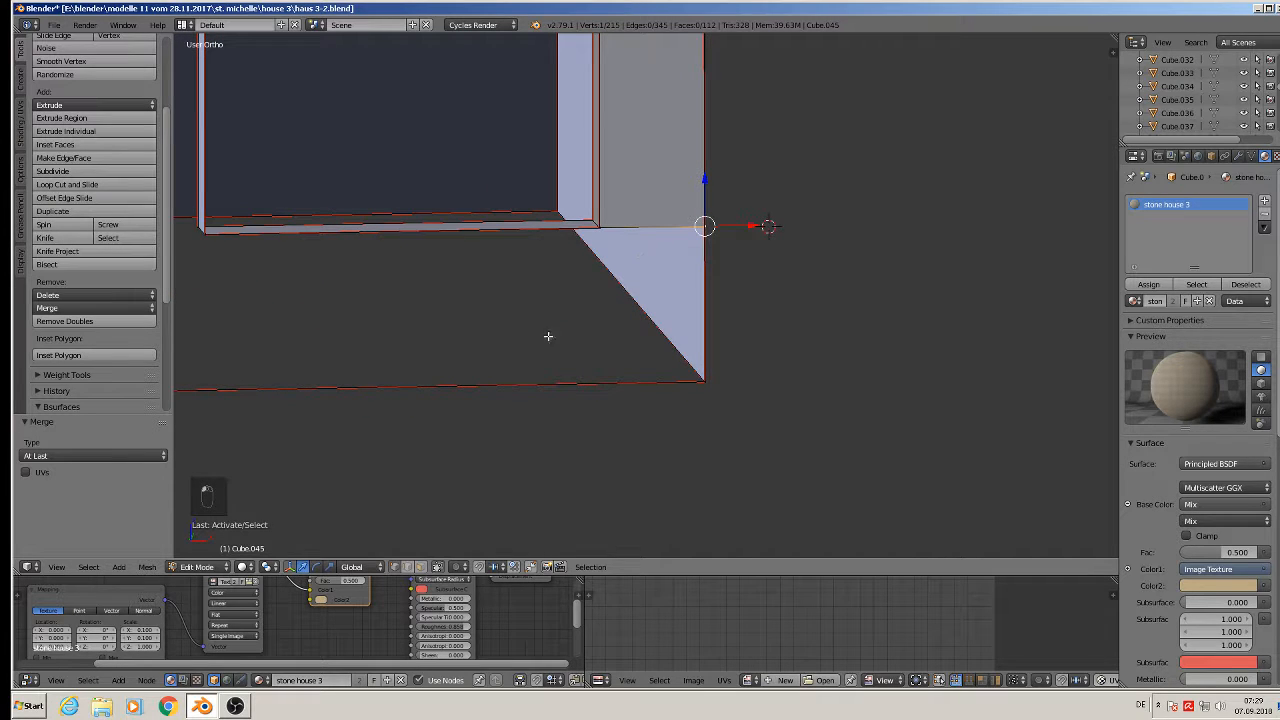
# Delete the two edges linking the lower right opening's sill corner and top corner to the right-hand wall corner.
pyautogui.click(407, 567)
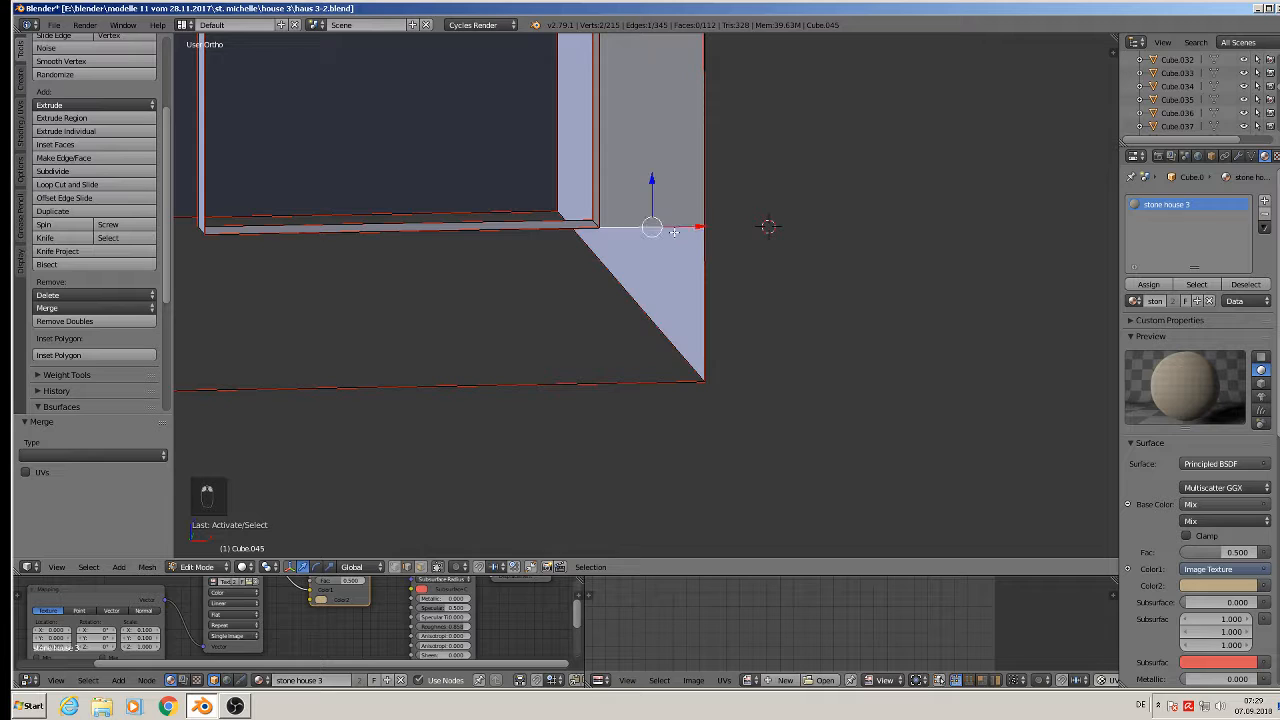
pyautogui.press('x')
pyautogui.click(670, 245)
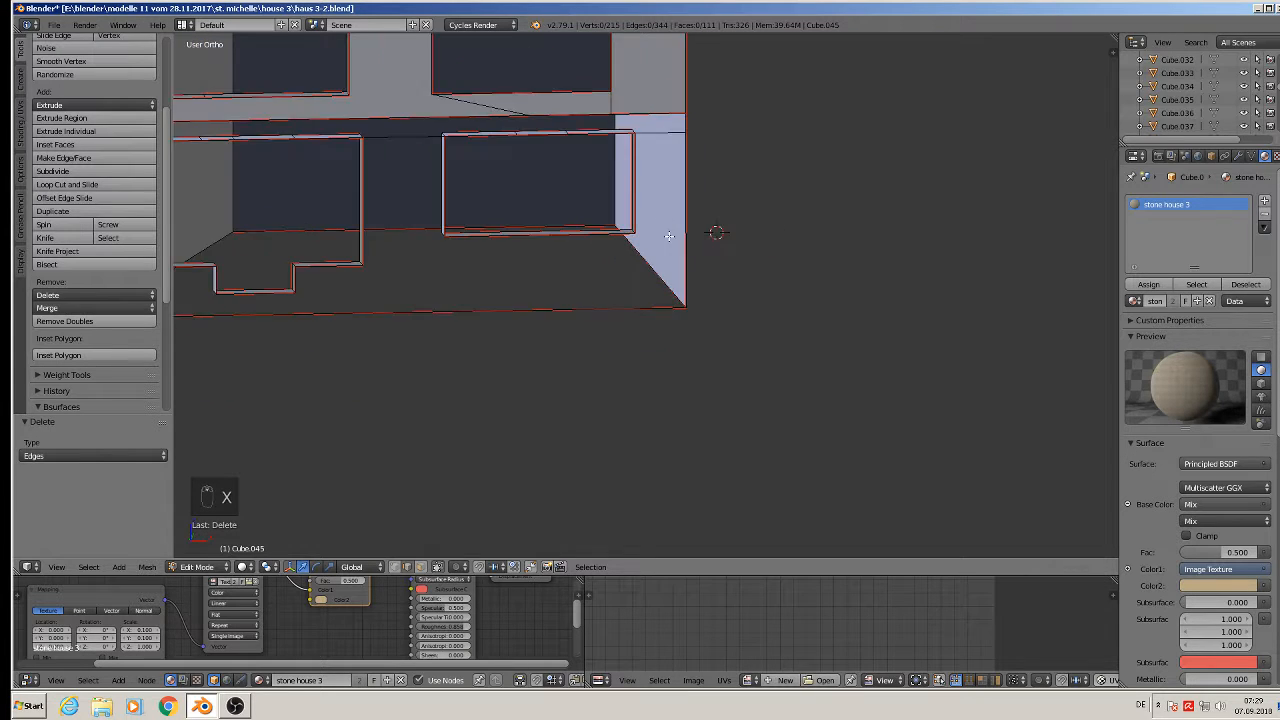
pyautogui.keyDown('shift'); pyautogui.scroll(3, 669, 236); pyautogui.keyUp('shift')
pyautogui.rightClick(655, 208)
pyautogui.press('x')
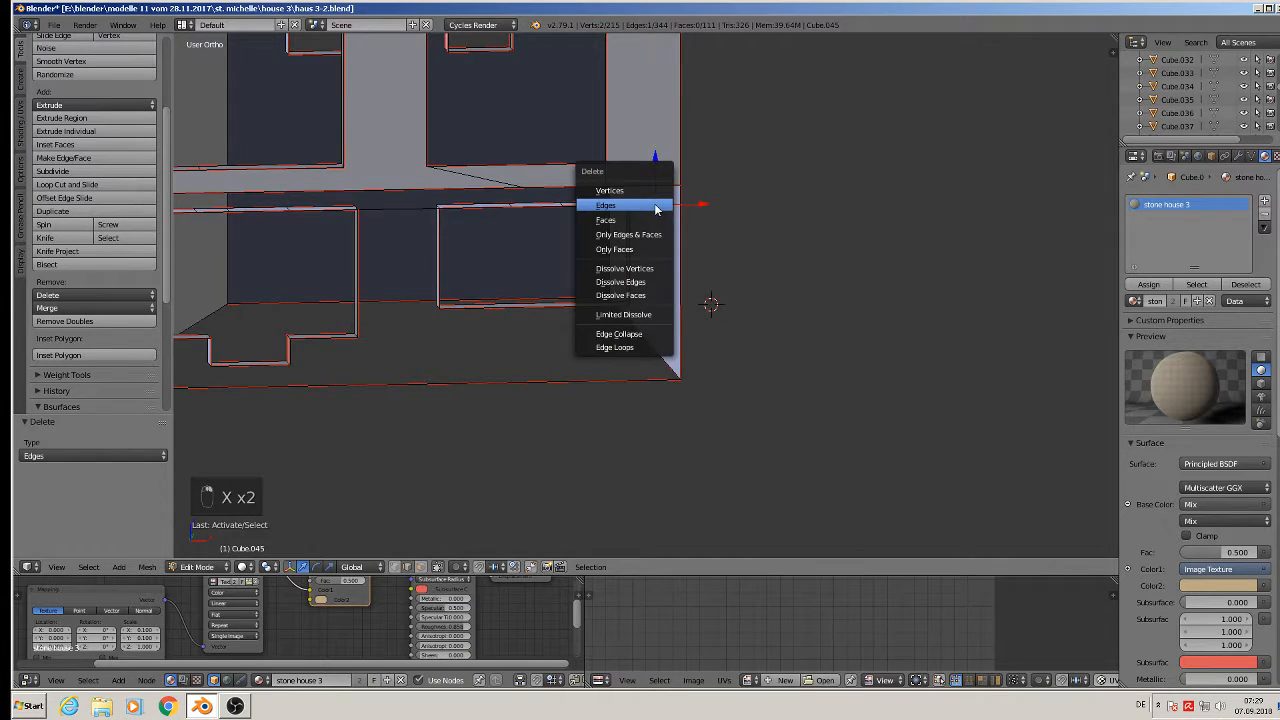
pyautogui.click(655, 208)
# Check with a cancelled trial move whether the right-hand wall corner edge at the storey line hides a loose edge.
pyautogui.scroll(5, 651, 214)
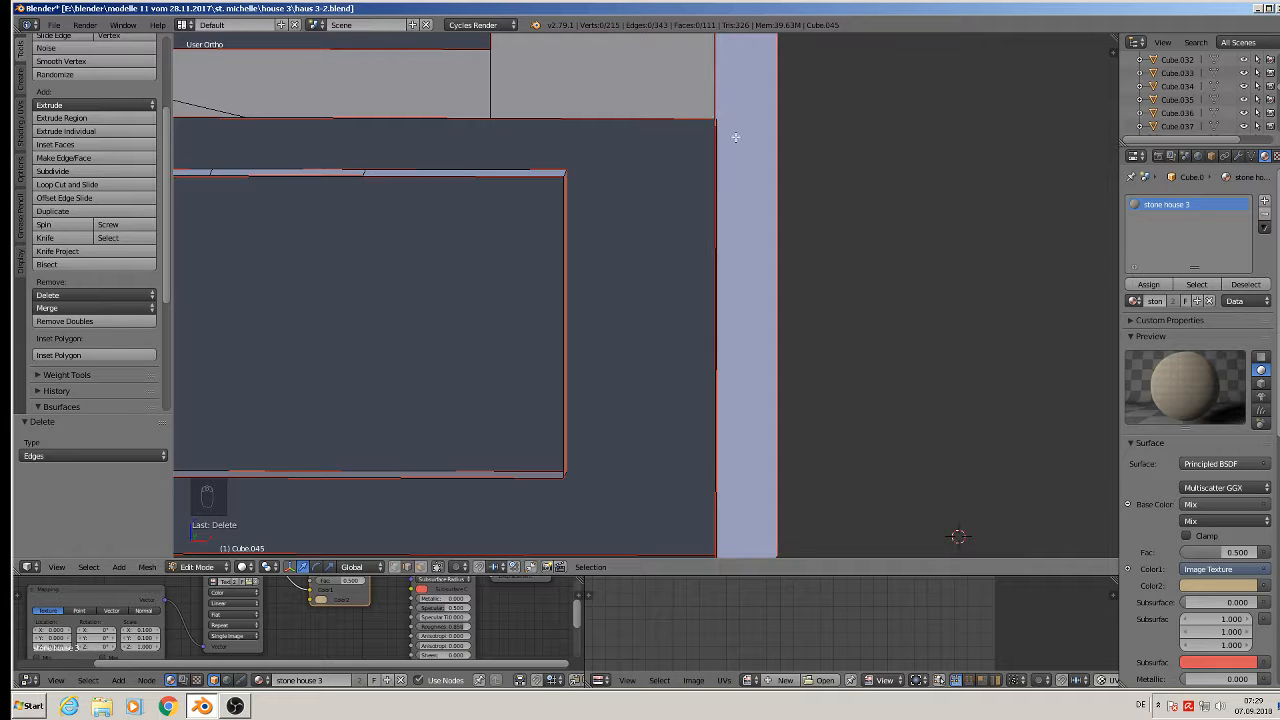
pyautogui.moveTo(717, 107); pyautogui.dragTo(671, 171, button='right')
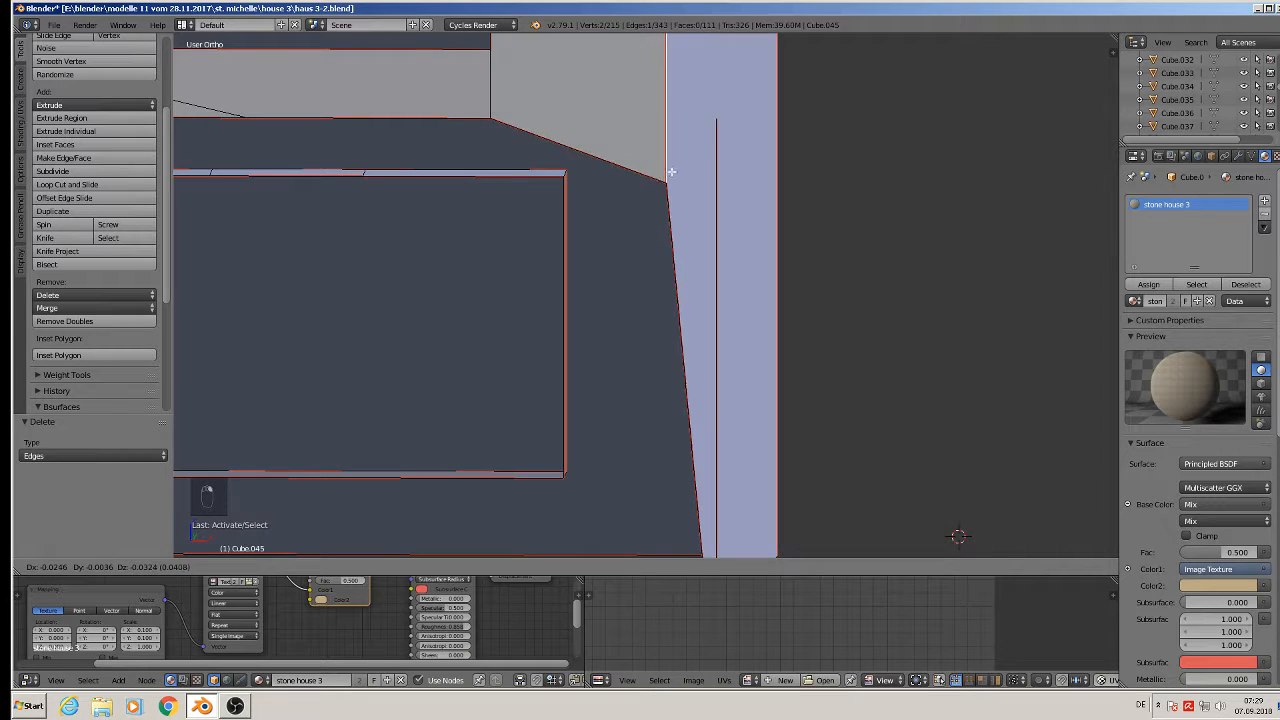
pyautogui.rightClick(708, 109)
pyautogui.scroll(5, 739, 132)
pyautogui.scroll(5, 739, 132)
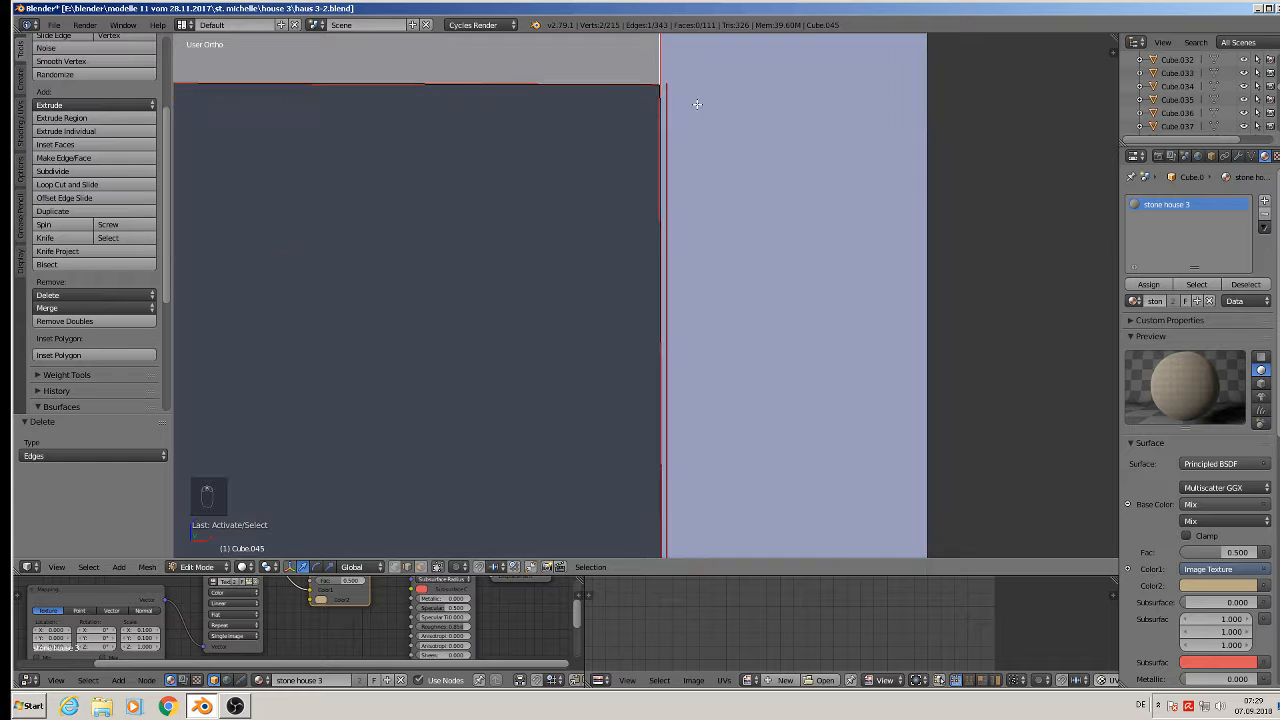
# Delete the two loose vertical edges running down from the storey line beside the right-hand wall corner.
pyautogui.press('Tab')
pyautogui.press('Tab')
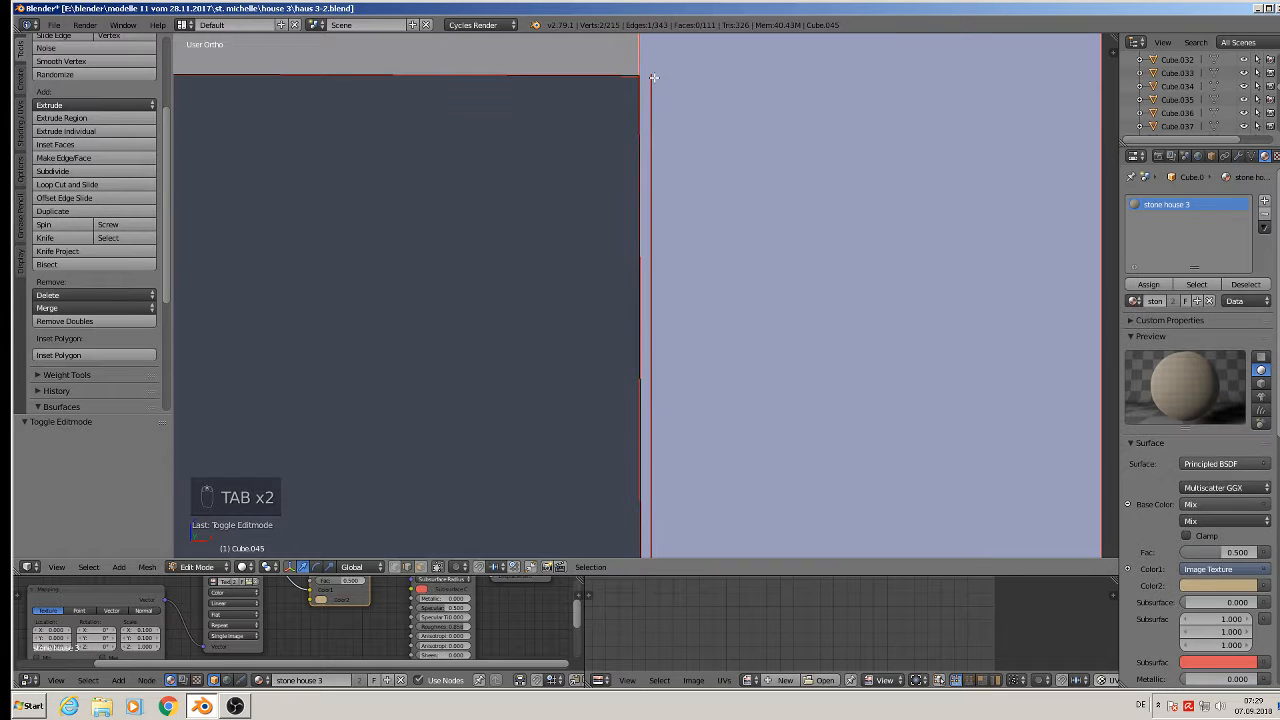
pyautogui.rightClick(651, 75)
pyautogui.press('x')
pyautogui.click(701, 116)
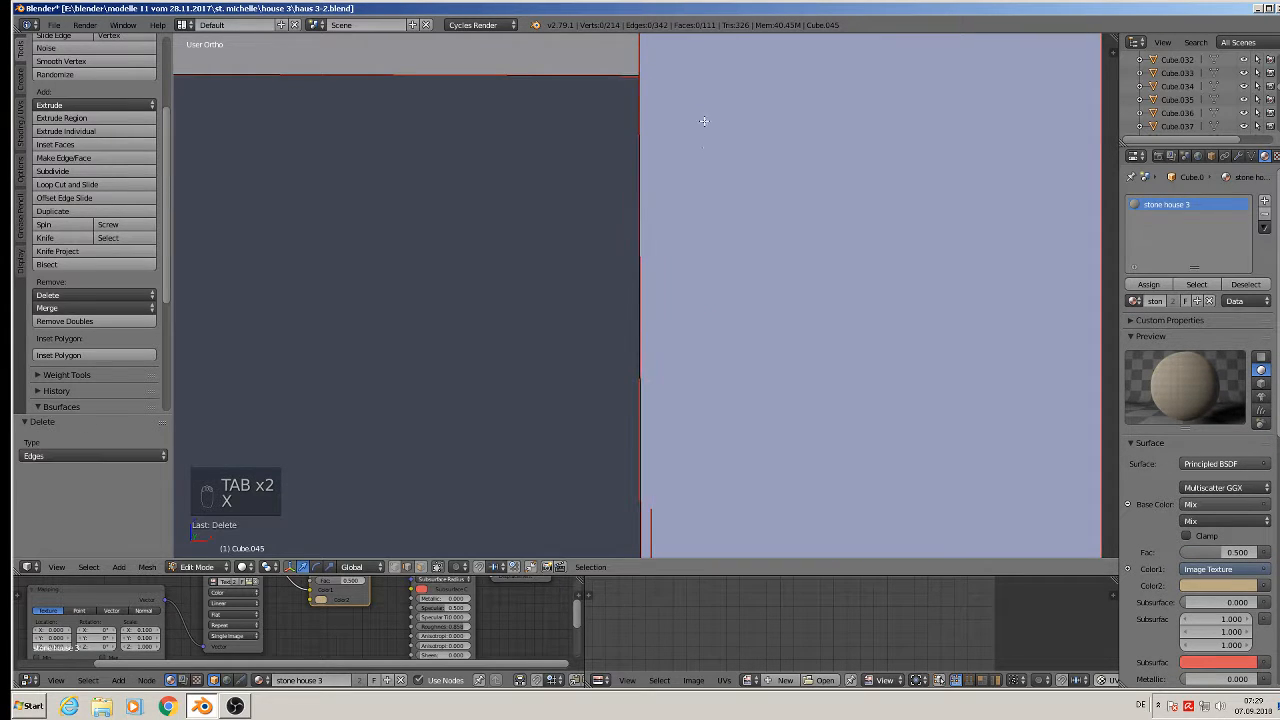
pyautogui.rightClick(686, 484)
pyautogui.press('x')
pyautogui.click(687, 478)
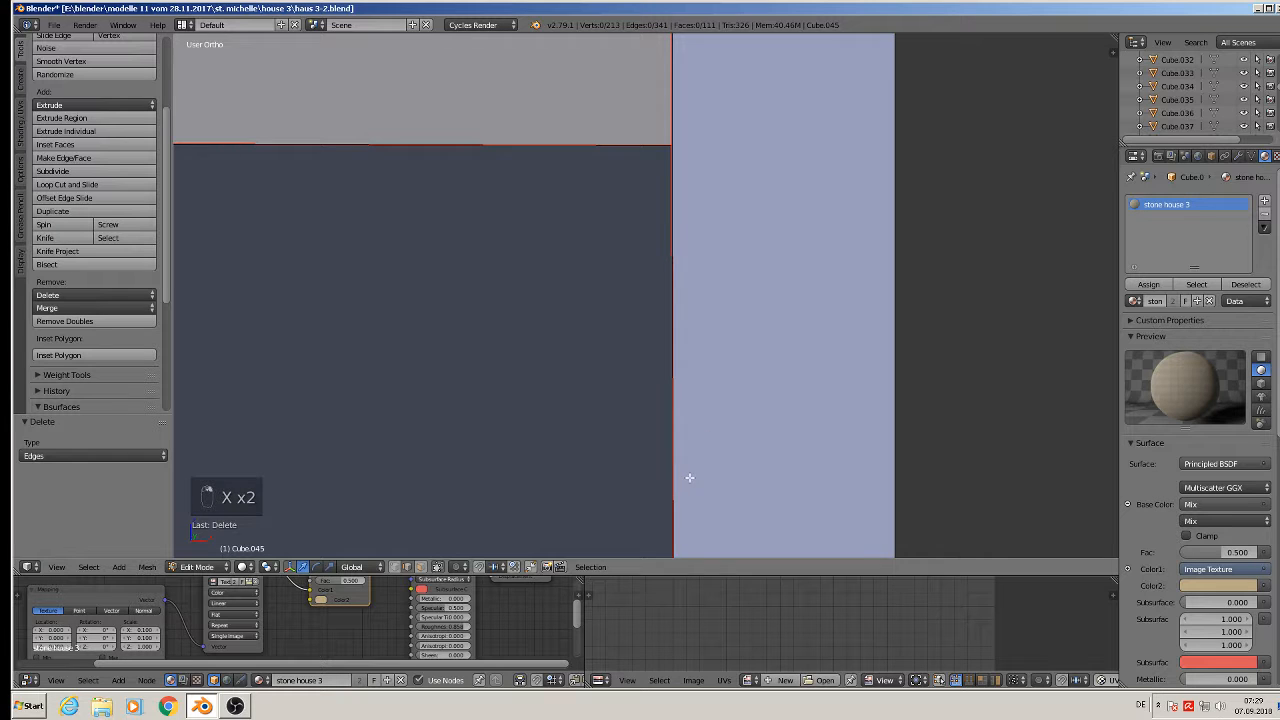
# Check with a cancelled trial move how the right-hand wall corner edge below the storey line is connected.
pyautogui.keyDown('shift'); pyautogui.moveTo(688, 478); pyautogui.dragTo(733, 218, button='middle'); pyautogui.keyUp('shift')
pyautogui.rightClick(711, 209)
pyautogui.scroll(-4, 730, 232)
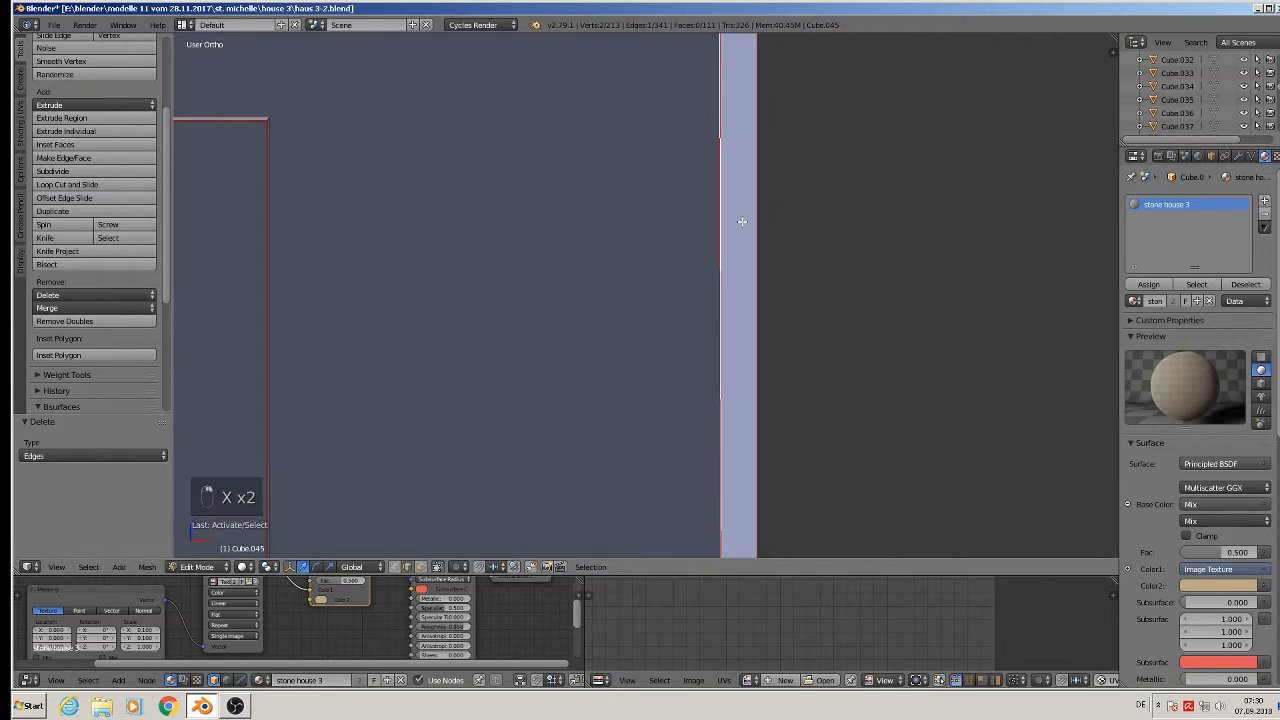
pyautogui.press('g')
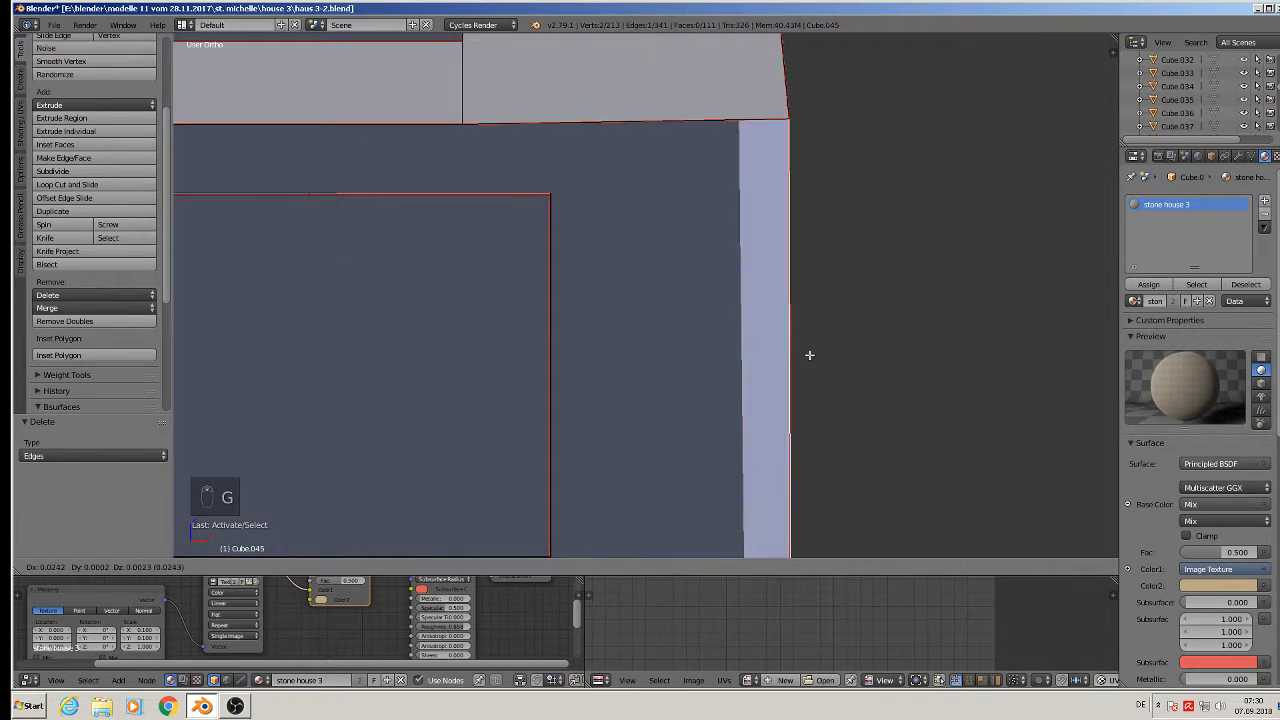
pyautogui.click(764, 345)
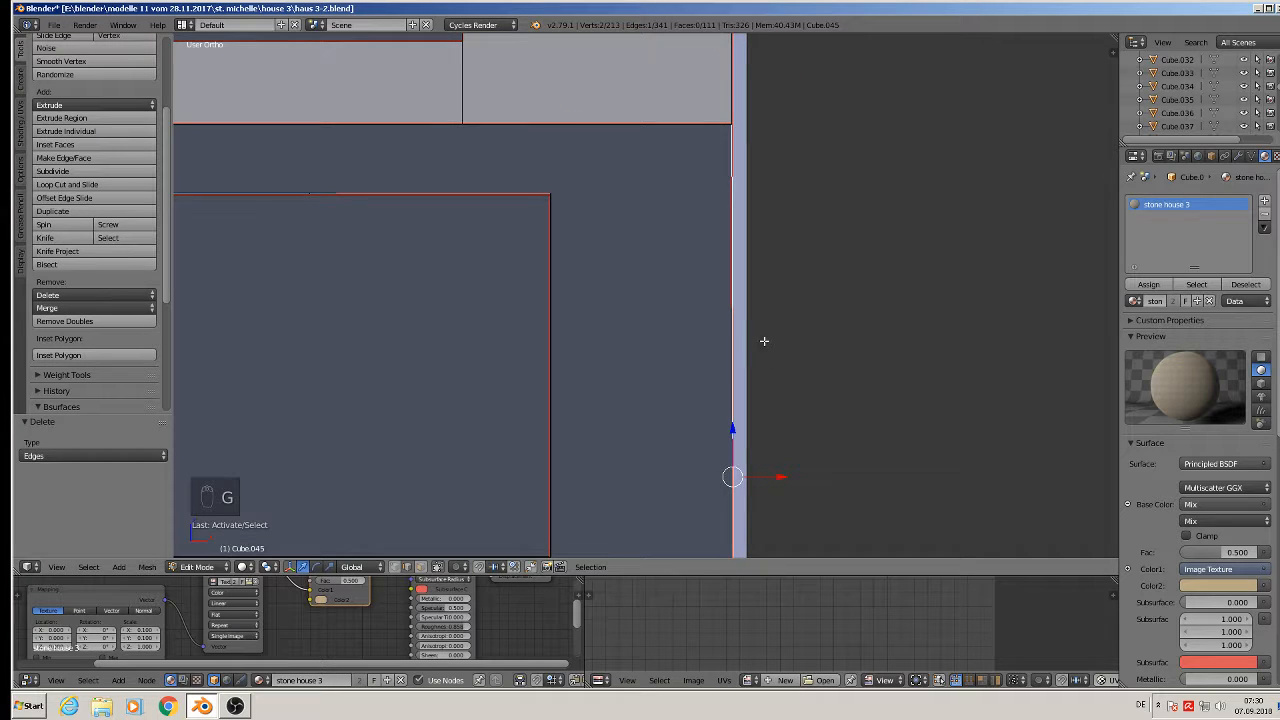
# Check with a cancelled trial move how the middle segment of the lower right opening's top edge is connected.
pyautogui.scroll(3, 732, 147)
pyautogui.press('a')
pyautogui.scroll(-4, 722, 198)
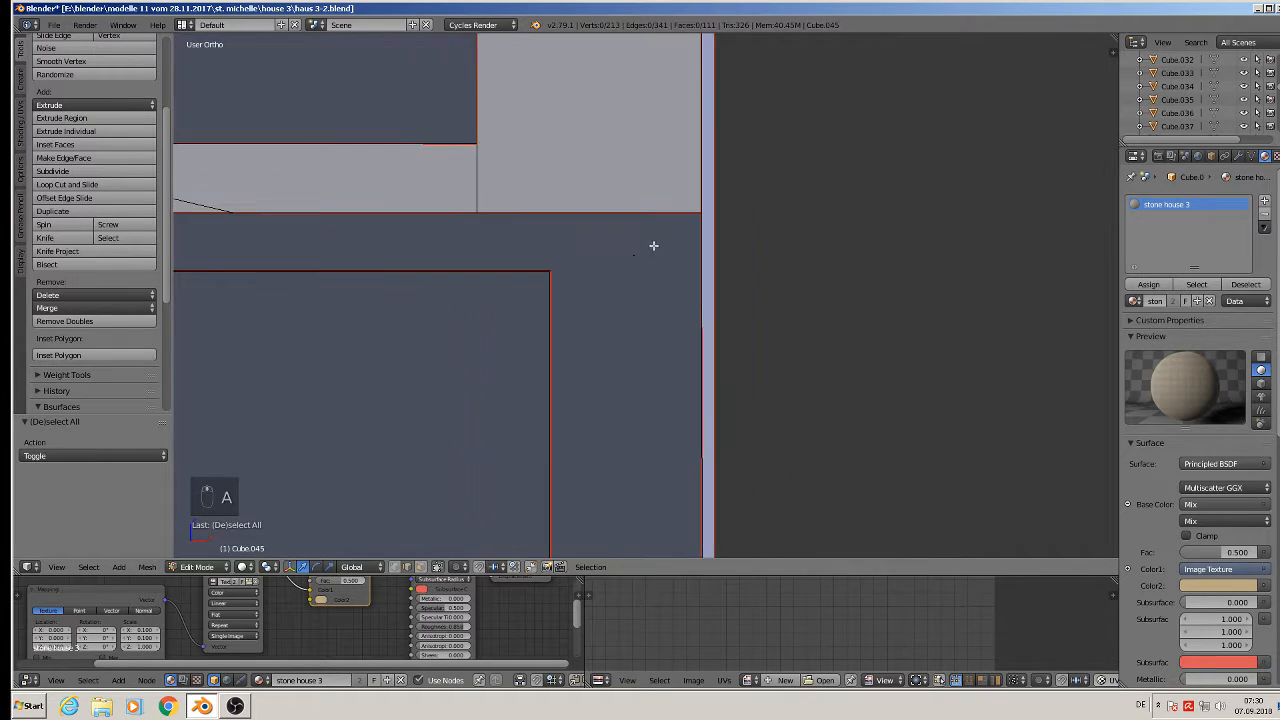
pyautogui.scroll(3, 704, 193)
pyautogui.rightClick(594, 186)
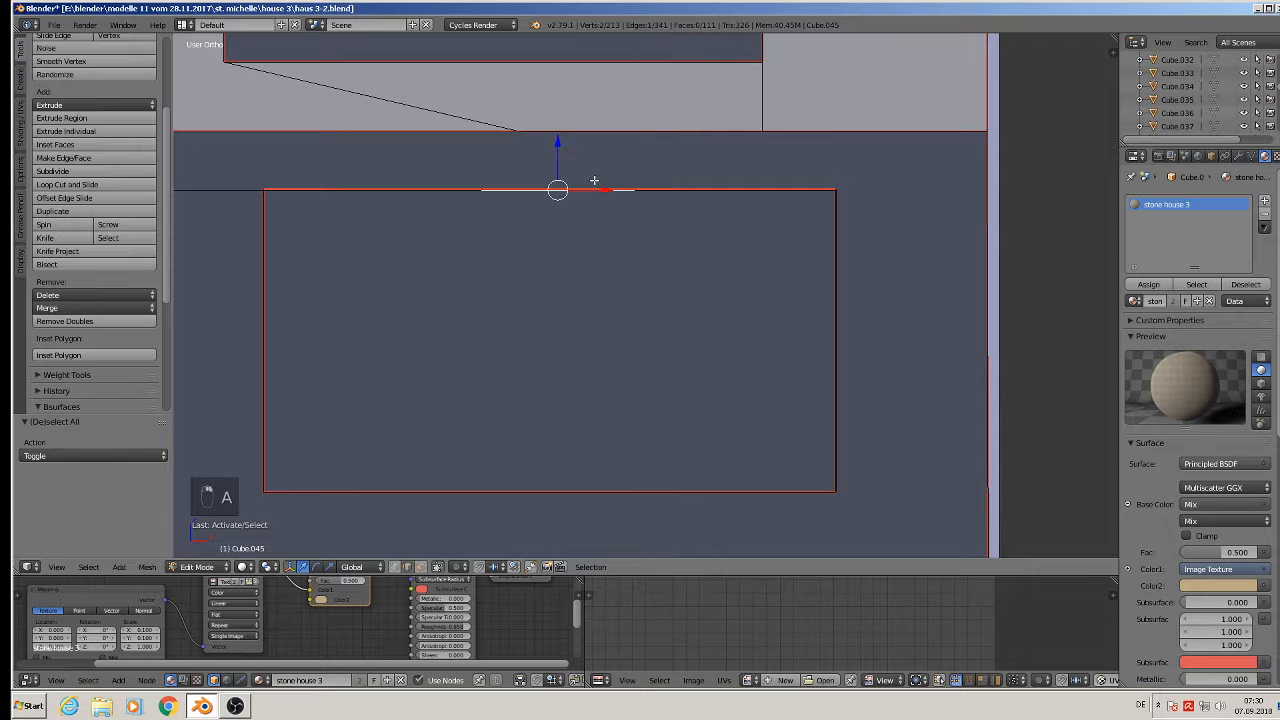
pyautogui.press('g')
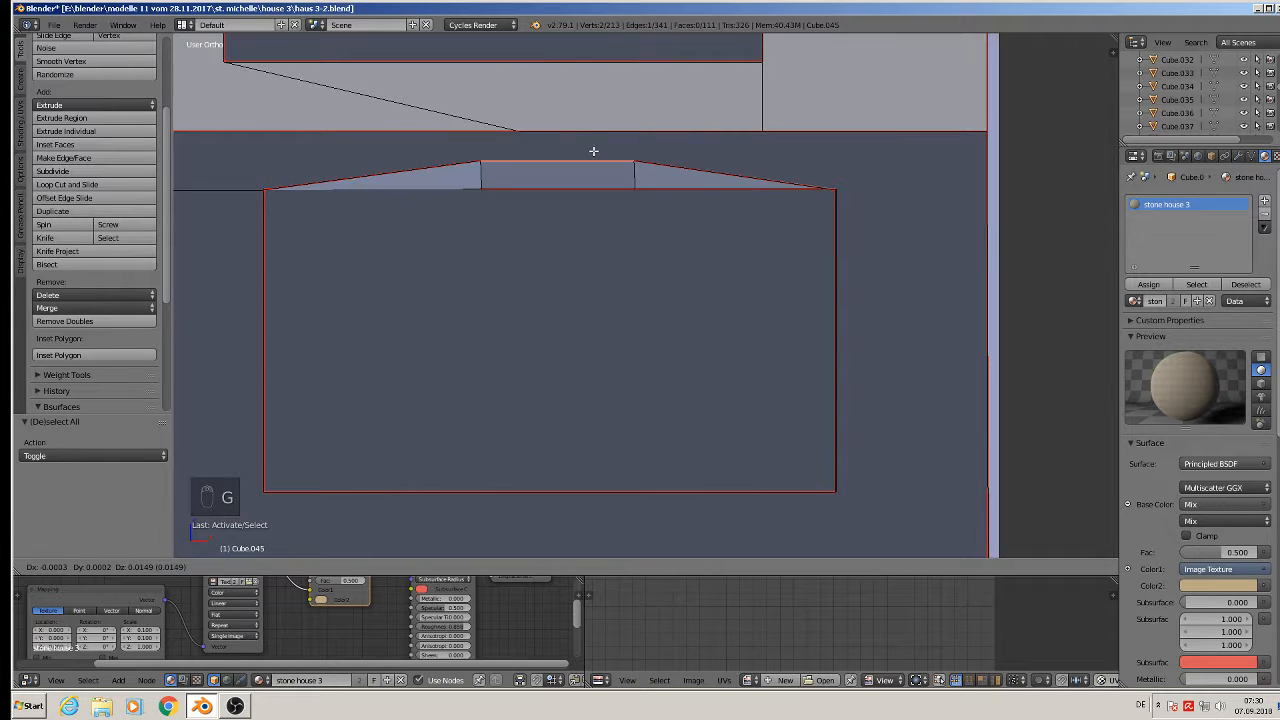
pyautogui.rightClick(597, 180)
# Dissolve the two cross edges on the underside of the lower right opening's top.
pyautogui.moveTo(589, 209); pyautogui.dragTo(520, 254, button='middle')
pyautogui.scroll(-3, 520, 254)
pyautogui.keyDown('shift'); pyautogui.moveTo(627, 224); pyautogui.dragTo(797, 233, button='middle'); pyautogui.keyUp('shift')
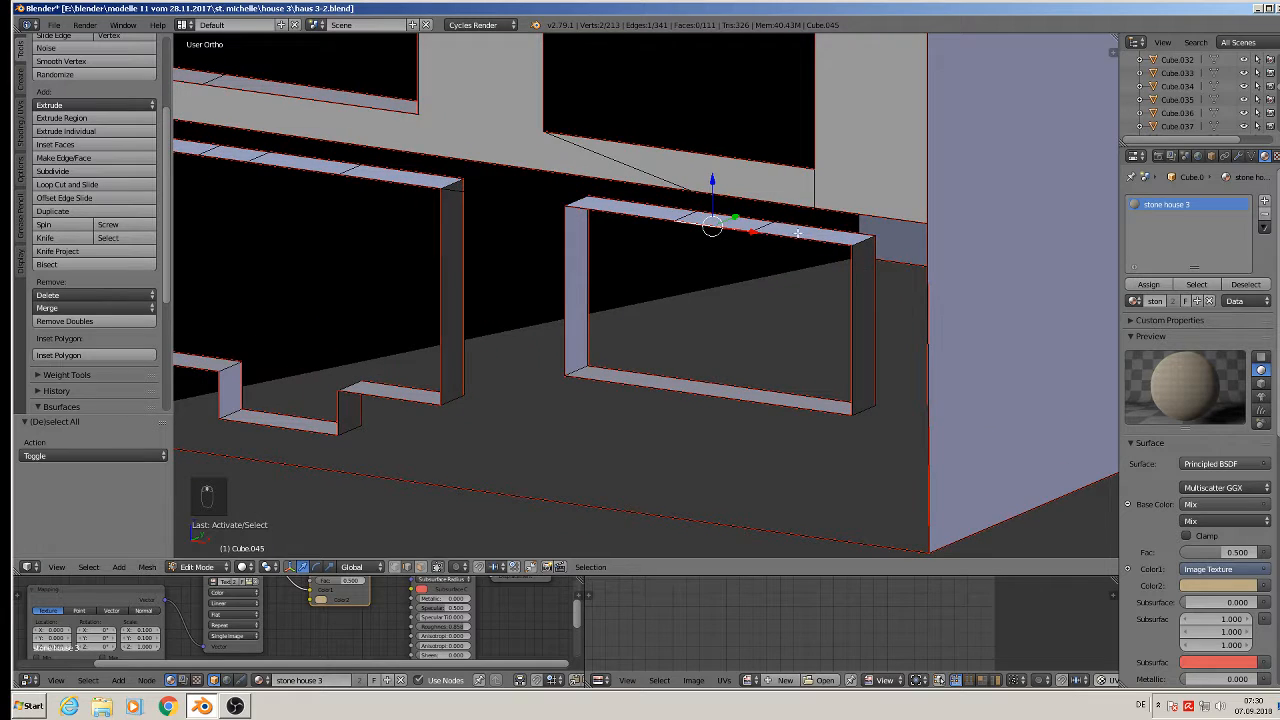
pyautogui.scroll(5, 670, 231)
pyautogui.rightClick(614, 226)
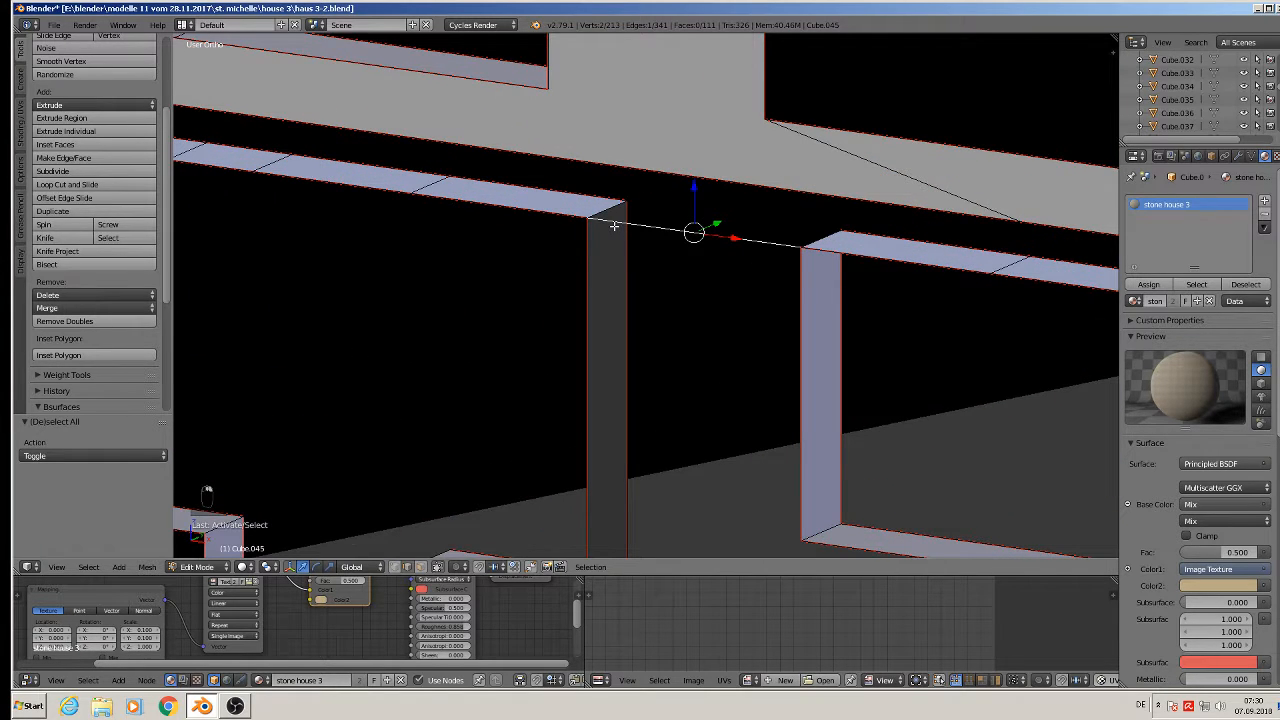
pyautogui.moveTo(615, 228); pyautogui.dragTo(762, 229, button='middle')
pyautogui.rightClick(977, 260)
pyautogui.rightClick(960, 260)
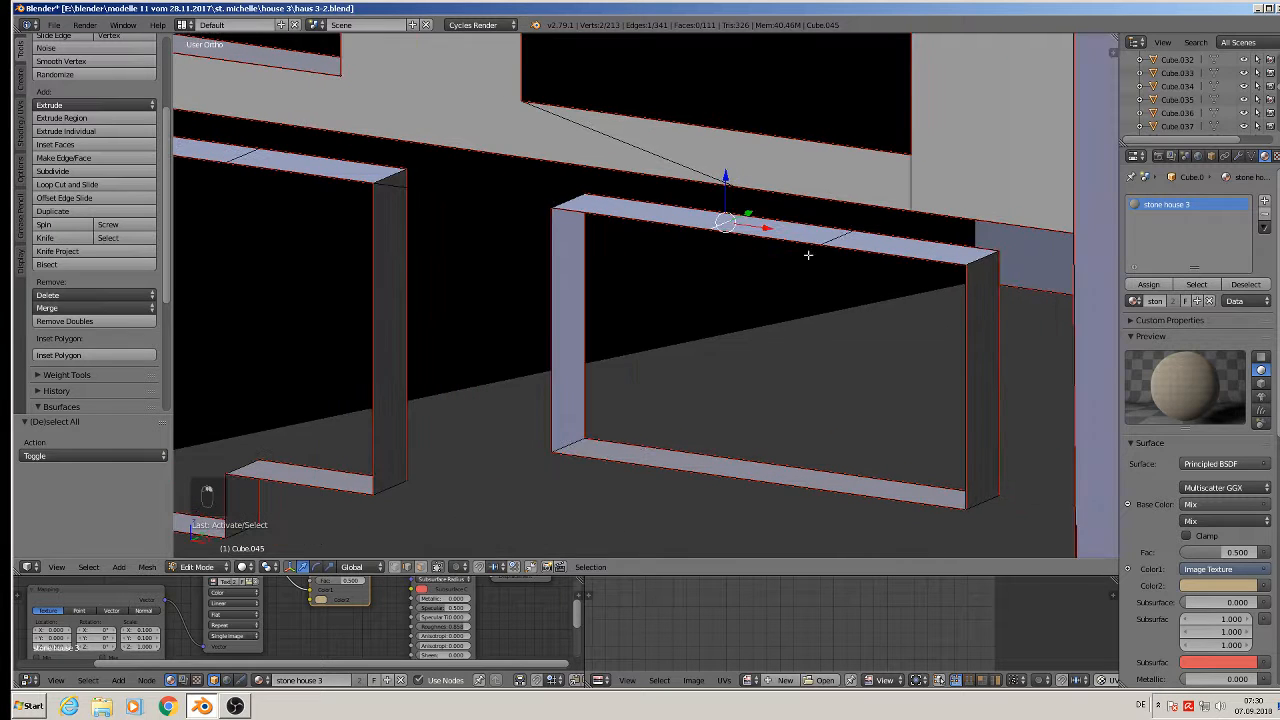
pyautogui.keyDown('shift'); pyautogui.rightClick(837, 242); pyautogui.keyUp('shift')
pyautogui.press('x')
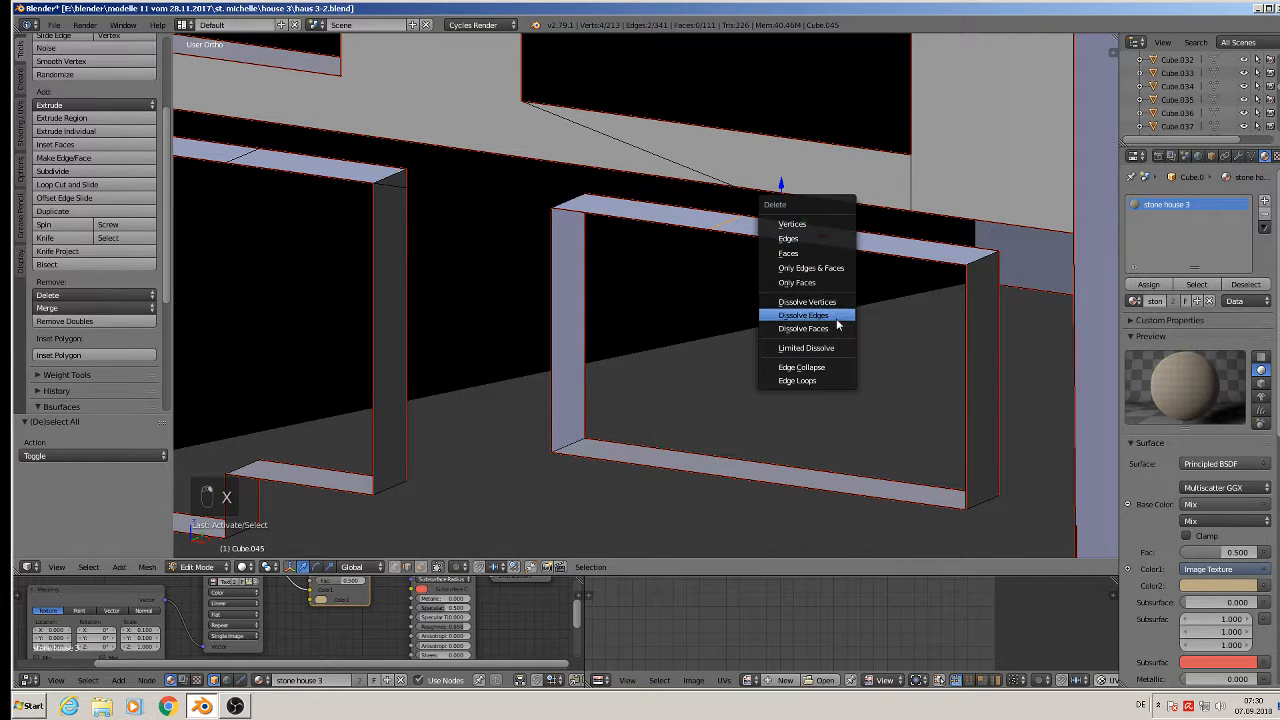
pyautogui.click(836, 319)
# Dissolve the three cross edges on the underside of the lower left opening's top.
pyautogui.keyDown('shift'); pyautogui.moveTo(463, 170); pyautogui.dragTo(843, 186, button='middle'); pyautogui.keyUp('shift')
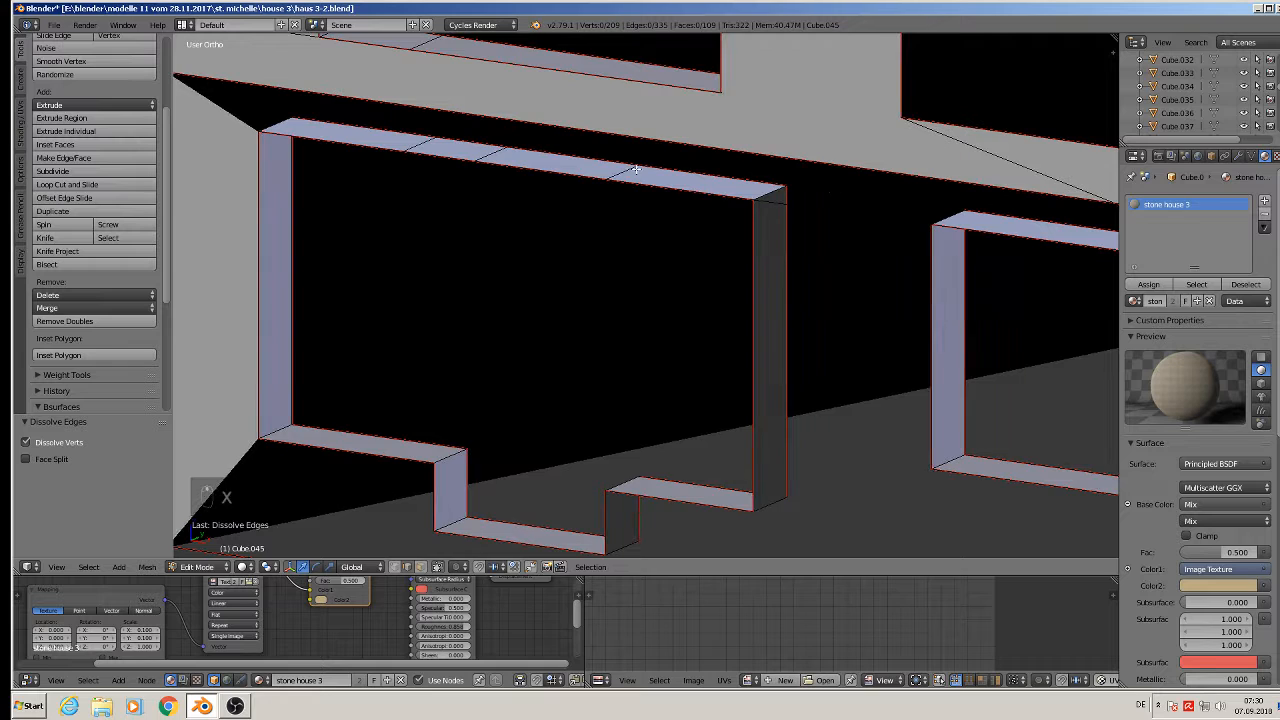
pyautogui.rightClick(622, 175)
pyautogui.keyDown('shift'); pyautogui.rightClick(485, 154); pyautogui.keyUp('shift')
pyautogui.keyDown('shift'); pyautogui.rightClick(414, 141); pyautogui.keyUp('shift')
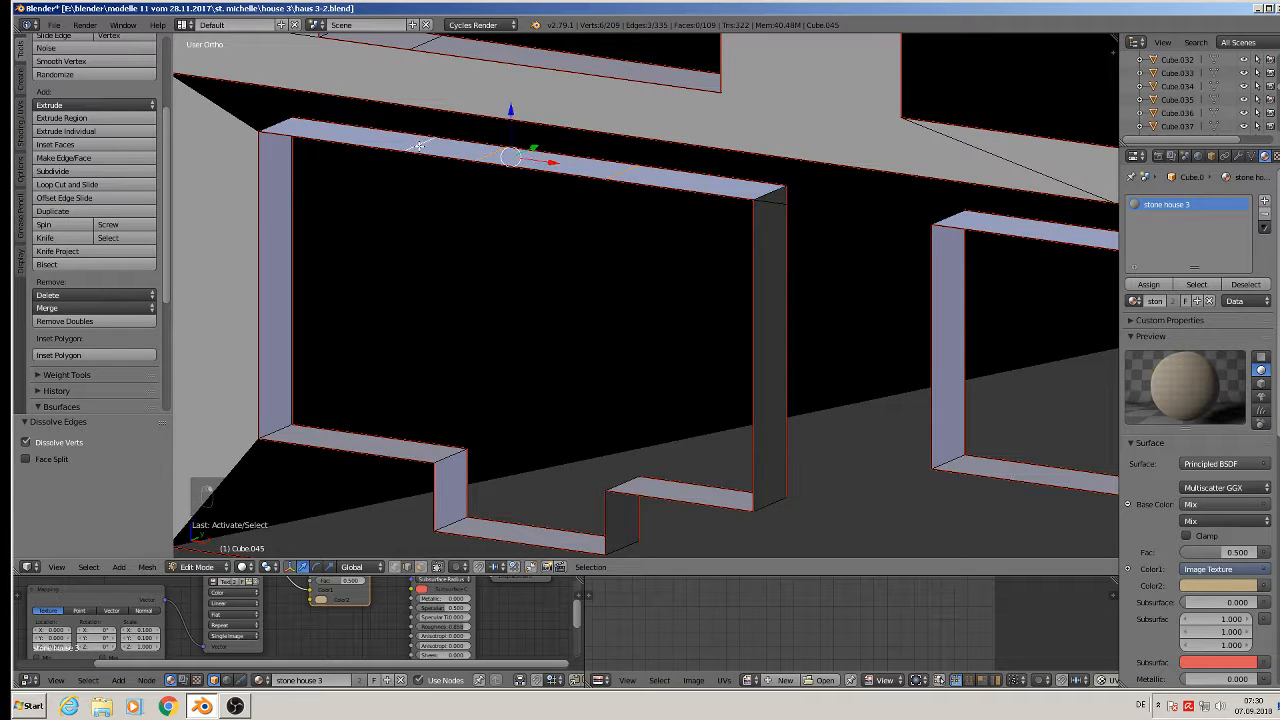
pyautogui.press('x')
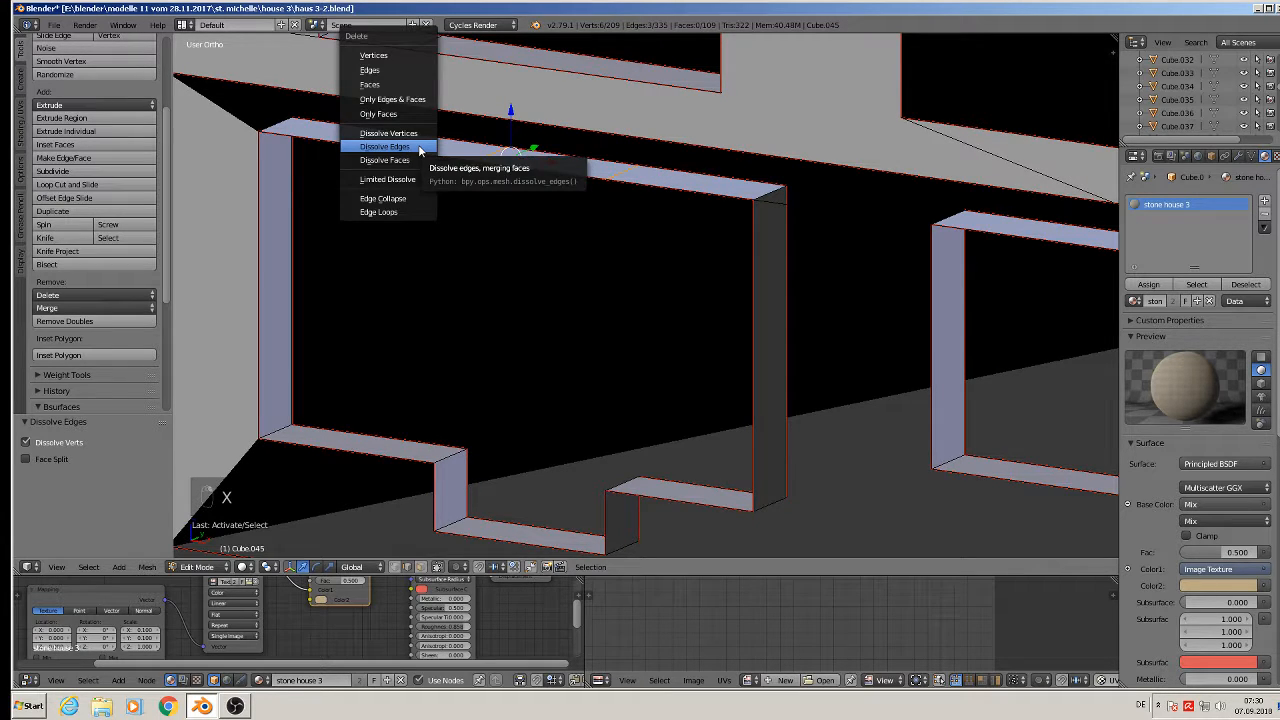
pyautogui.click(420, 148)
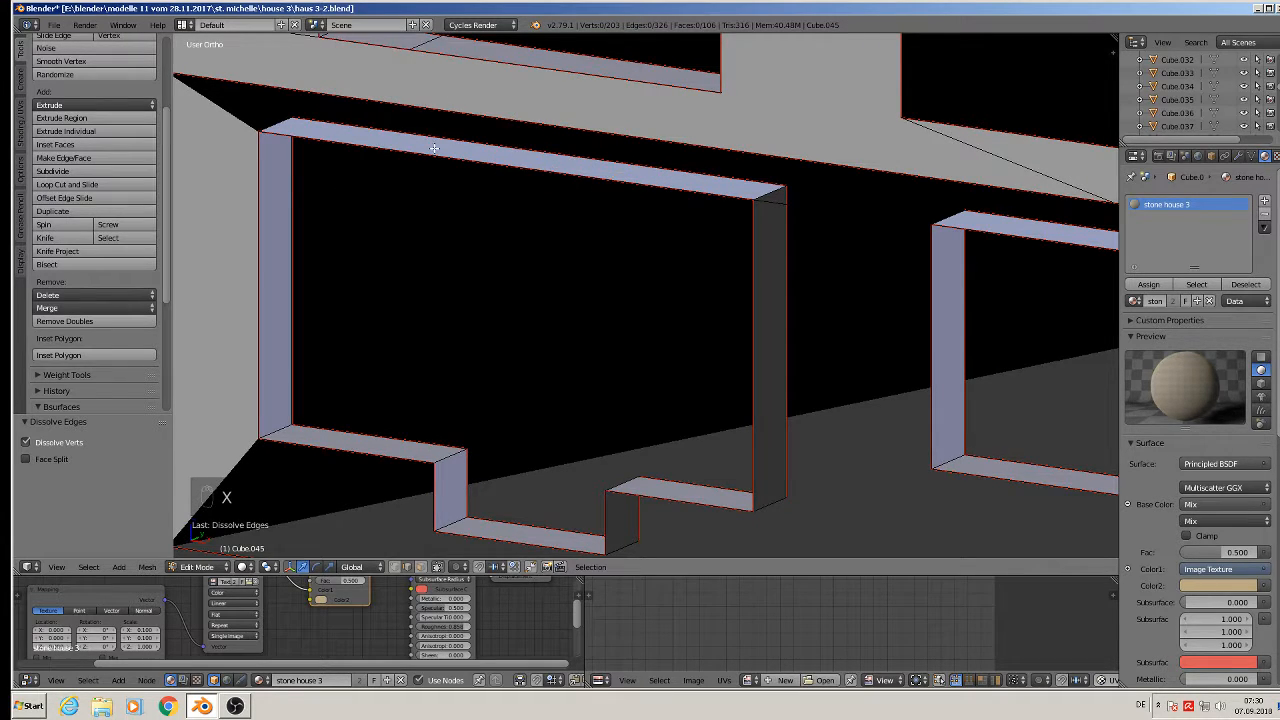
# Fill the wall face between the storey line and the lower left opening's top, reaching the right opening's near top corner.
pyautogui.scroll(-3, 440, 150)
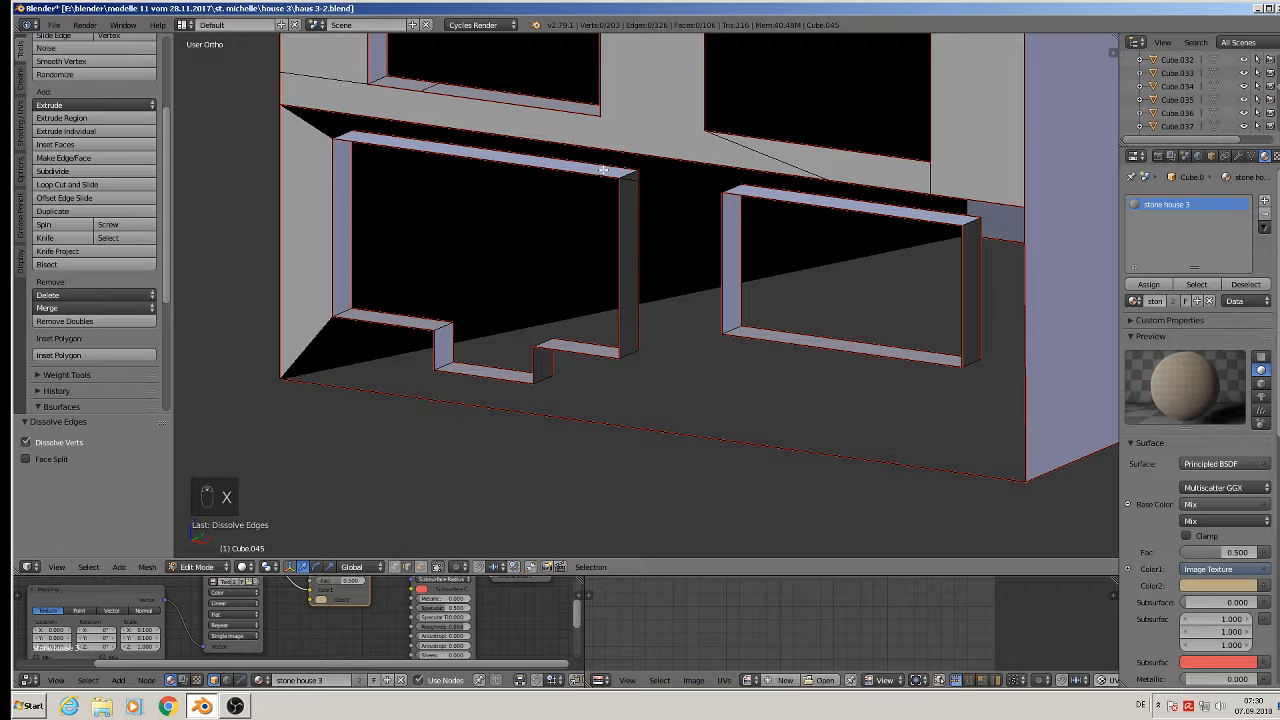
pyautogui.moveTo(603, 170); pyautogui.dragTo(617, 112, button='middle')
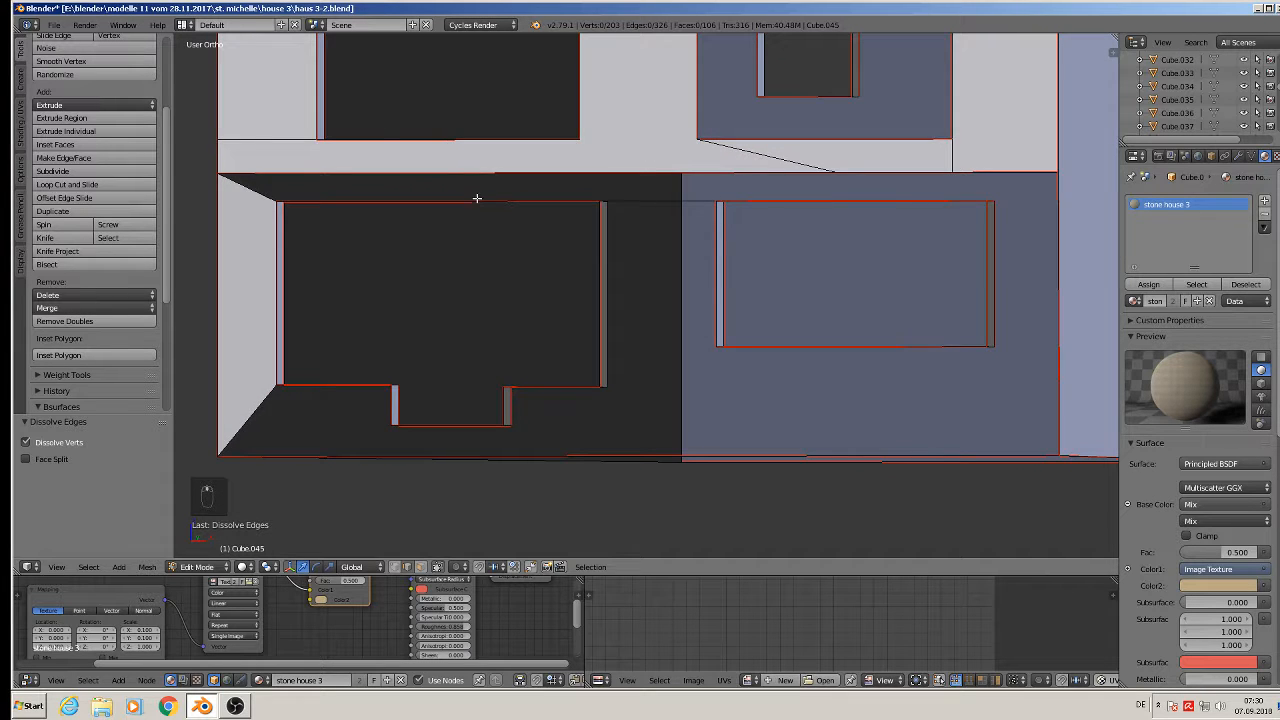
pyautogui.moveTo(577, 297); pyautogui.dragTo(580, 314, button='middle')
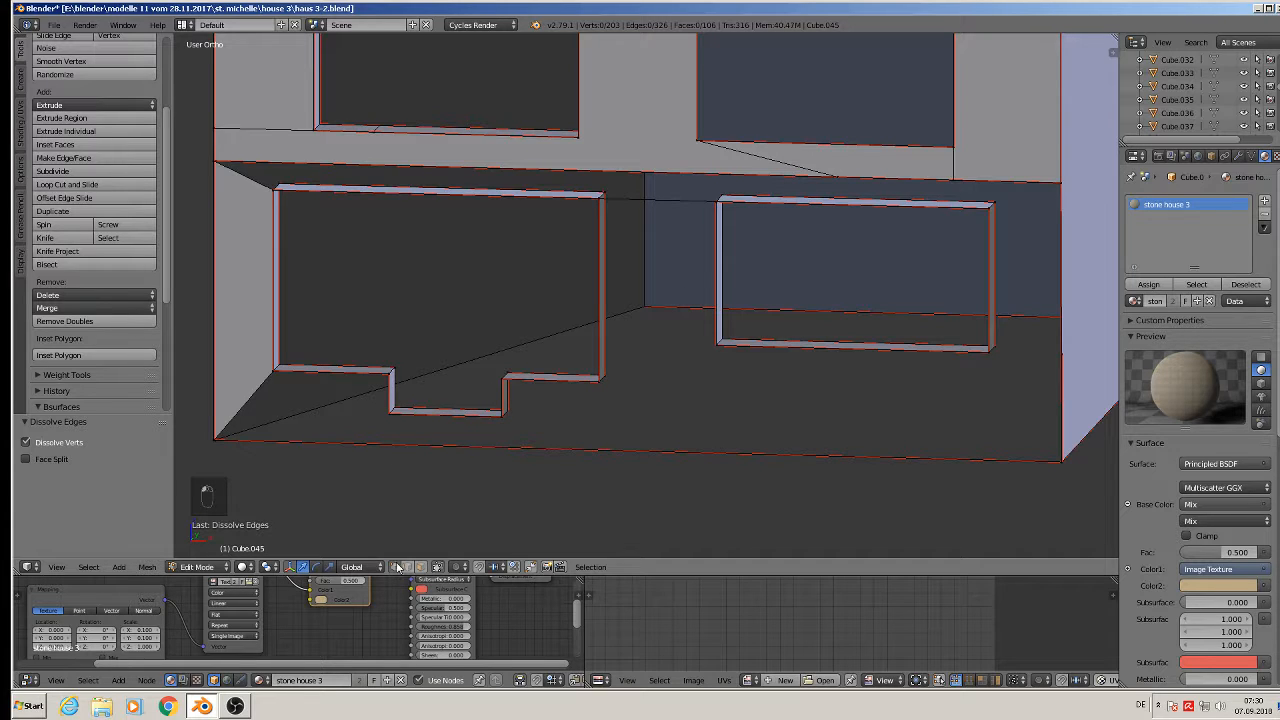
pyautogui.rightClick(270, 190)
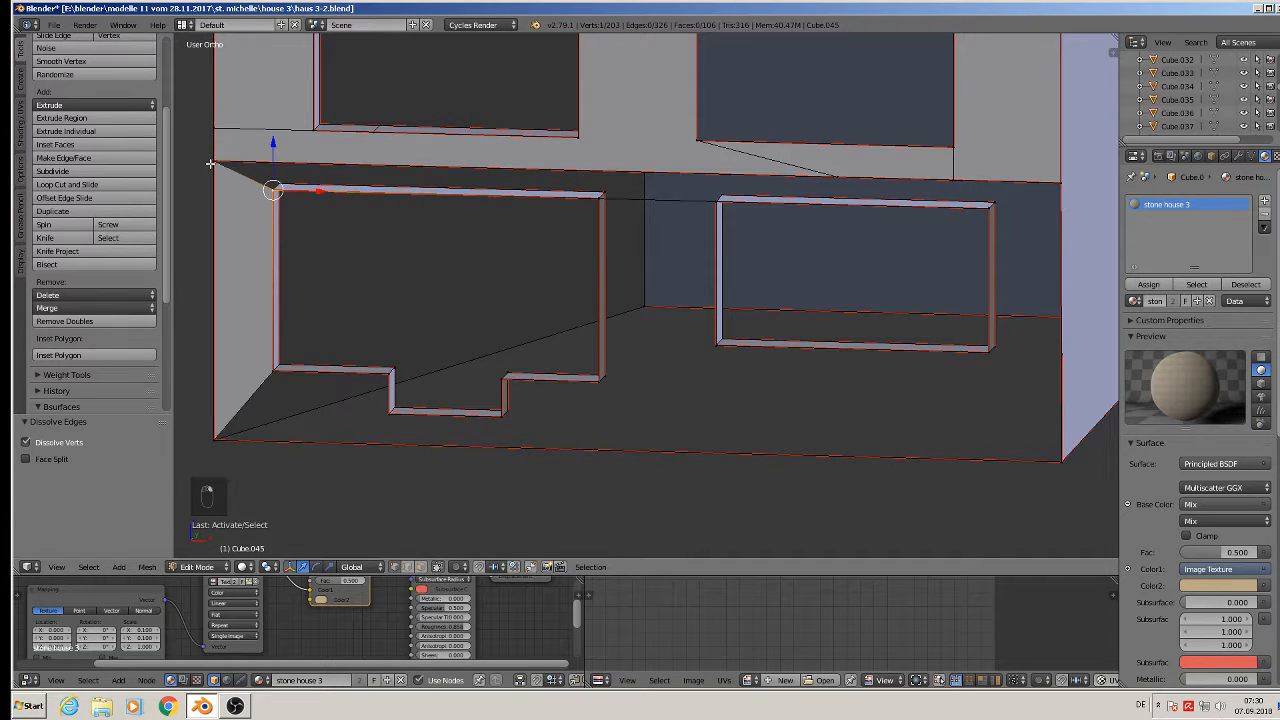
pyautogui.keyDown('shift'); pyautogui.rightClick(212, 162); pyautogui.keyUp('shift')
pyautogui.keyDown('shift'); pyautogui.rightClick(837, 177); pyautogui.keyUp('shift')
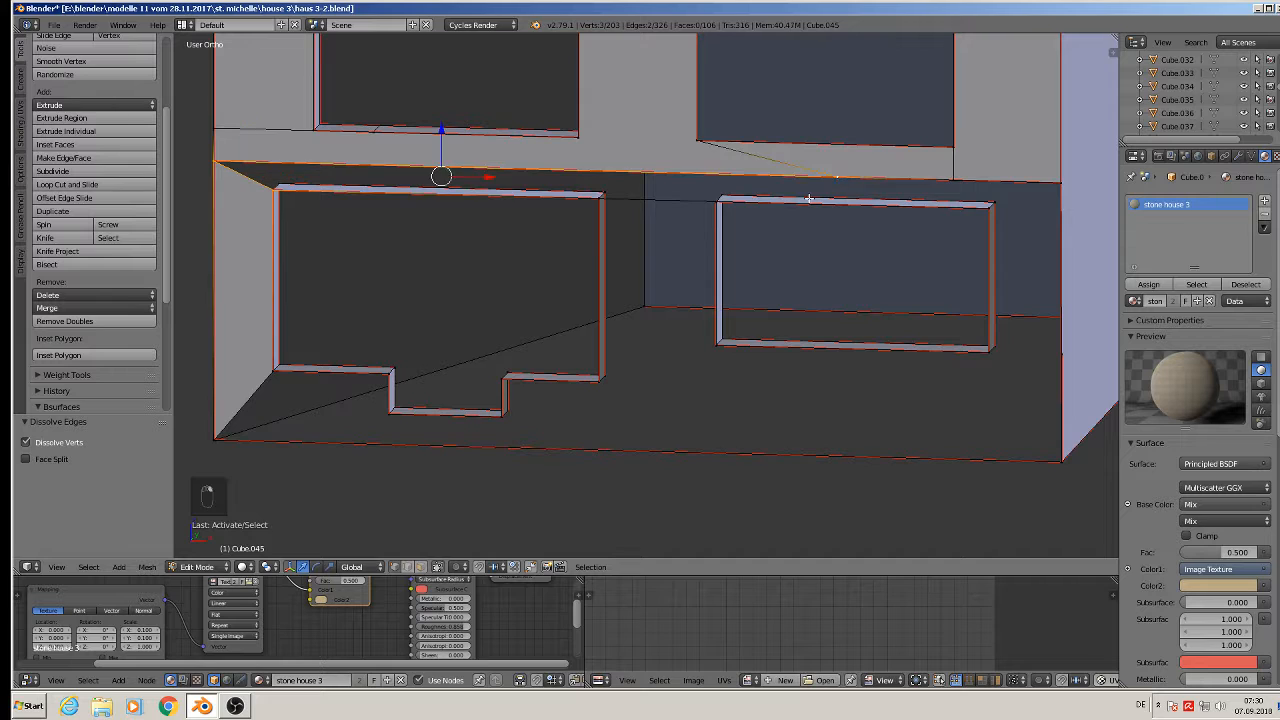
pyautogui.keyDown('shift'); pyautogui.rightClick(719, 202); pyautogui.keyUp('shift')
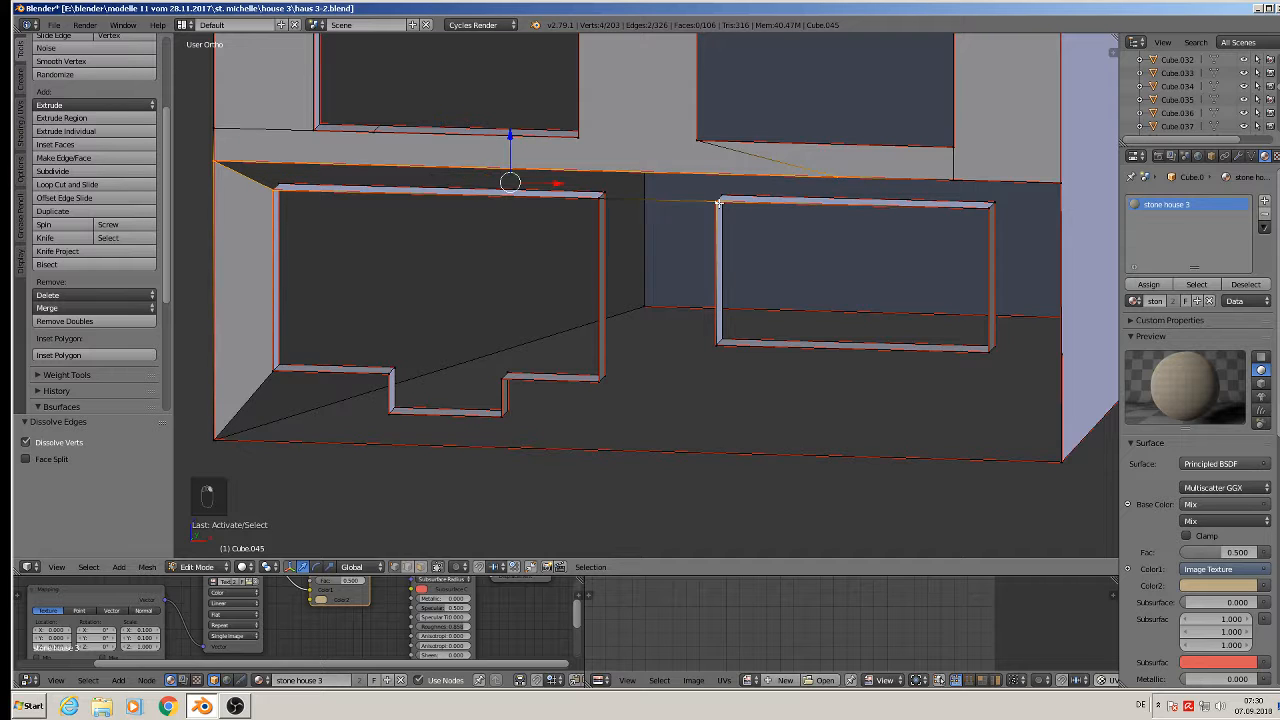
pyautogui.keyDown('shift'); pyautogui.rightClick(595, 202); pyautogui.keyUp('shift')
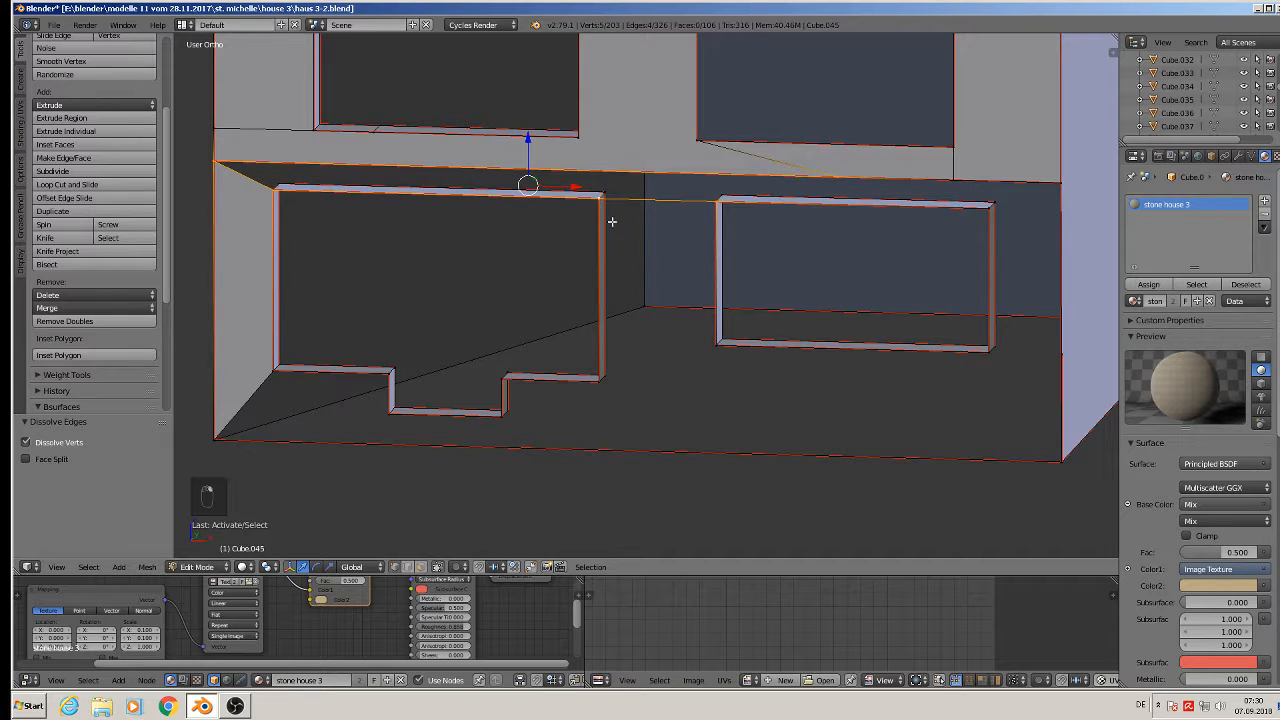
pyautogui.press('f')
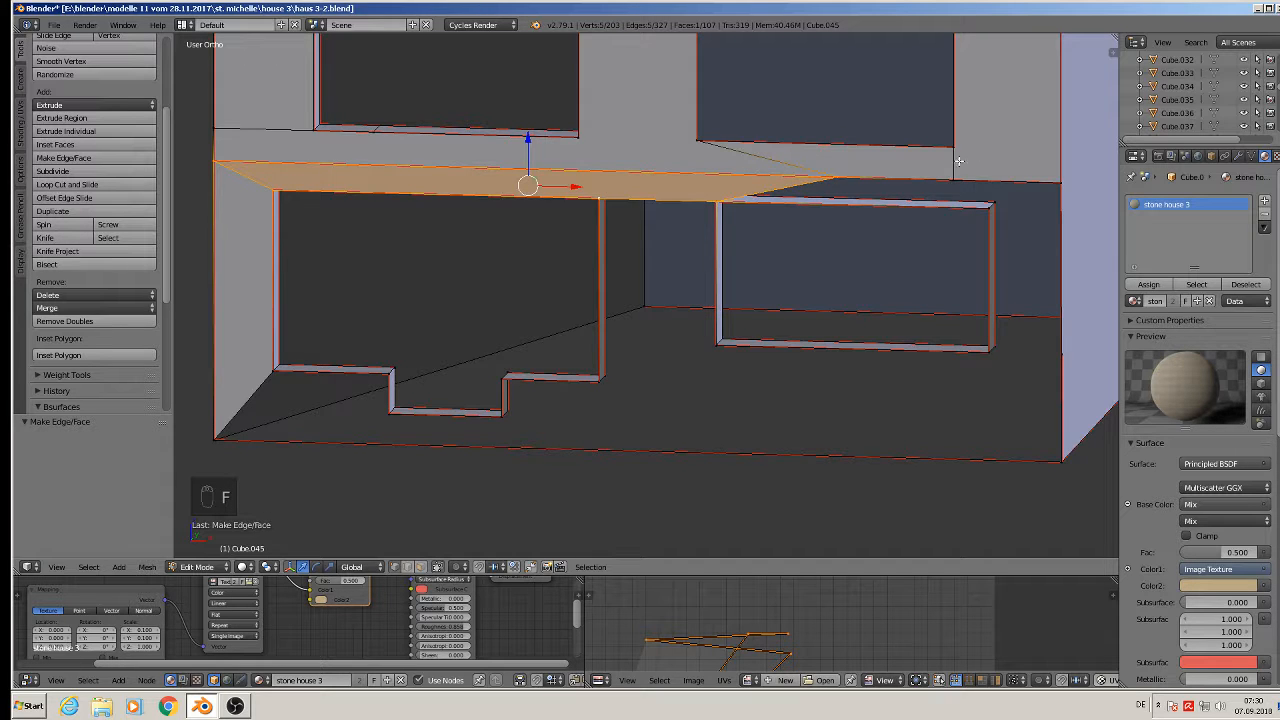
# Fill the wall face between the storey line and the top edge of the lower right opening.
pyautogui.rightClick(836, 179)
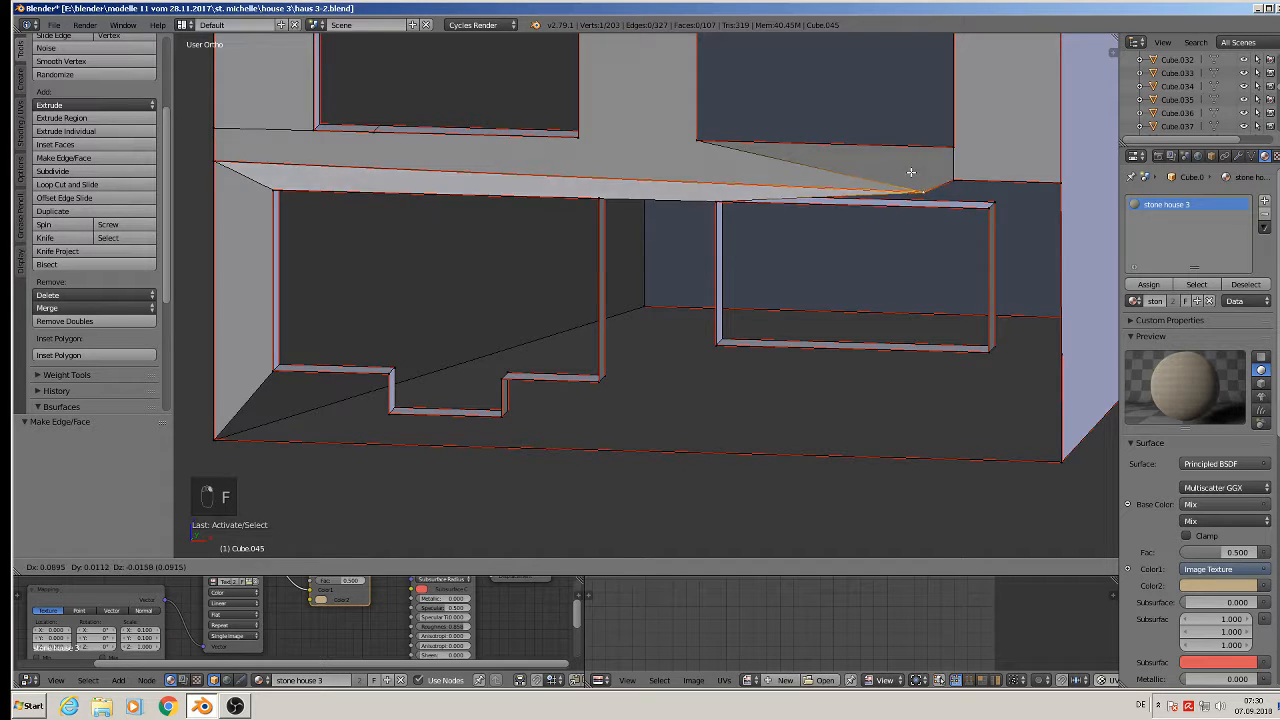
pyautogui.keyDown('shift'); pyautogui.rightClick(953, 178); pyautogui.keyUp('shift')
pyautogui.keyDown('shift'); pyautogui.rightClick(1061, 179); pyautogui.keyUp('shift')
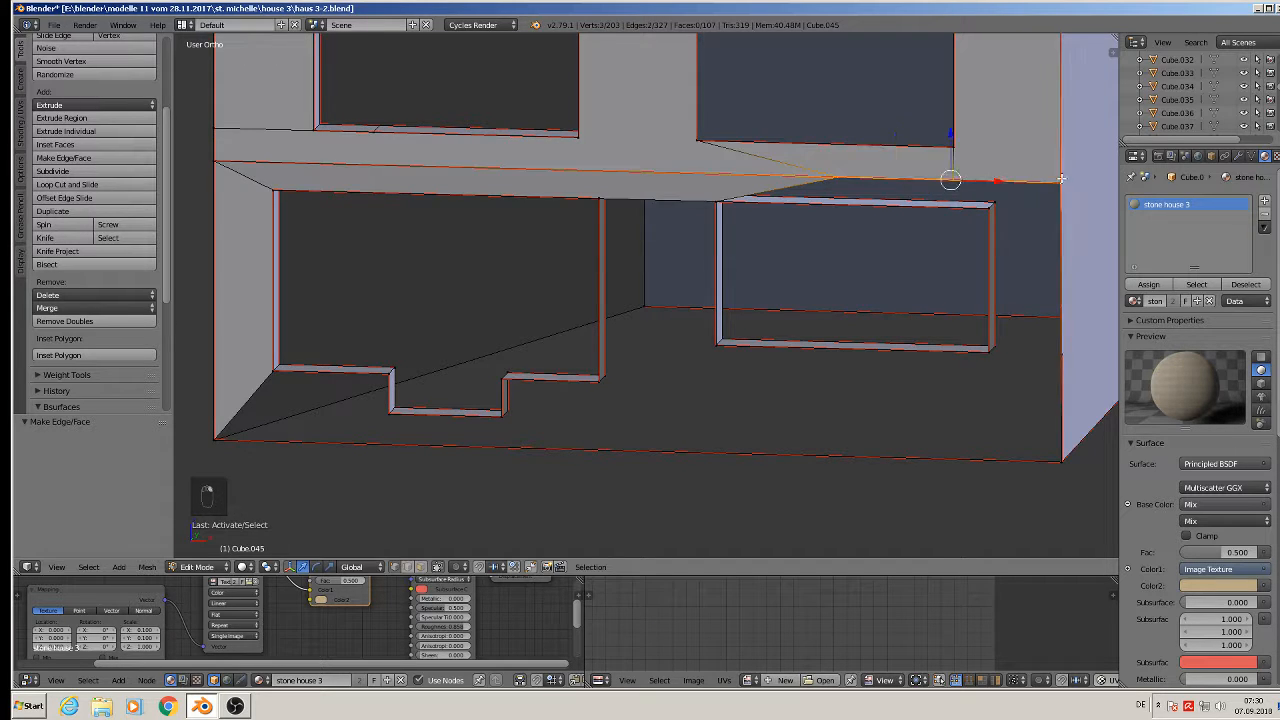
pyautogui.keyDown('shift'); pyautogui.rightClick(987, 206); pyautogui.keyUp('shift')
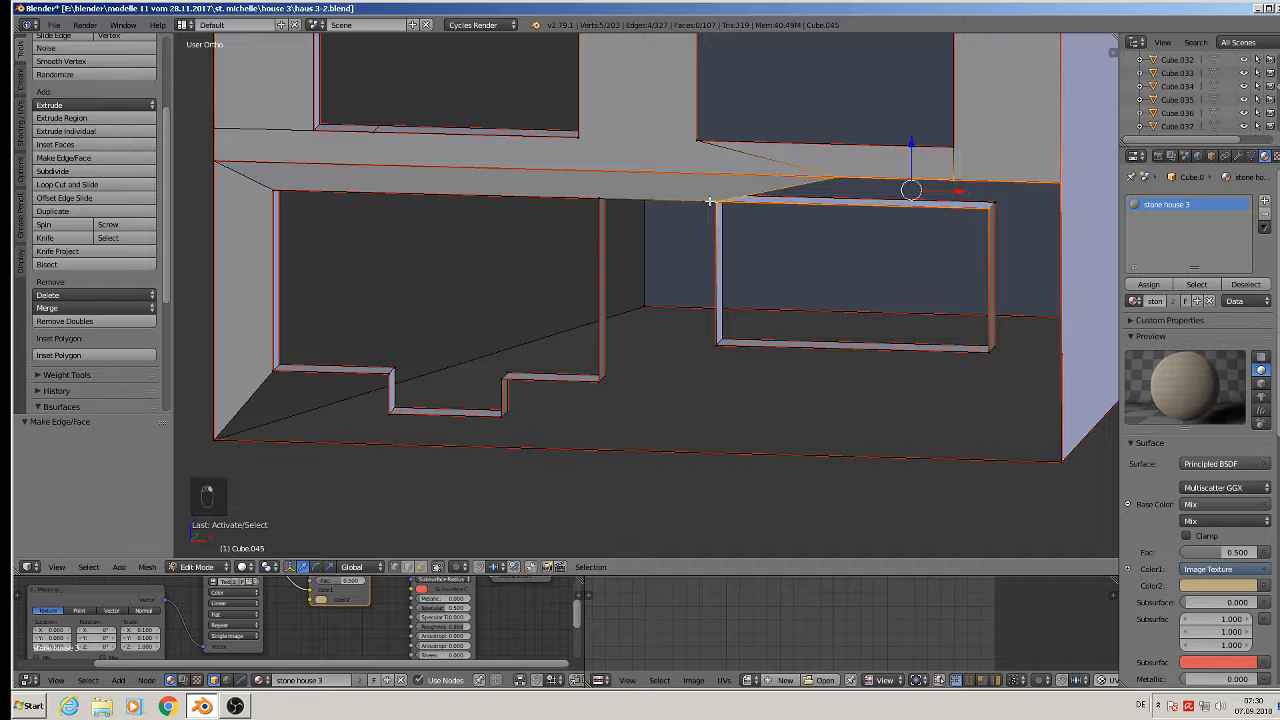
pyautogui.keyDown('shift'); pyautogui.rightClick(710, 202); pyautogui.keyUp('shift')
pyautogui.press('f')
# Fill the wall face between the lower right opening and the wall's right-hand corner edge.
pyautogui.moveTo(960, 273); pyautogui.dragTo(788, 221, button='middle')
pyautogui.rightClick(715, 160)
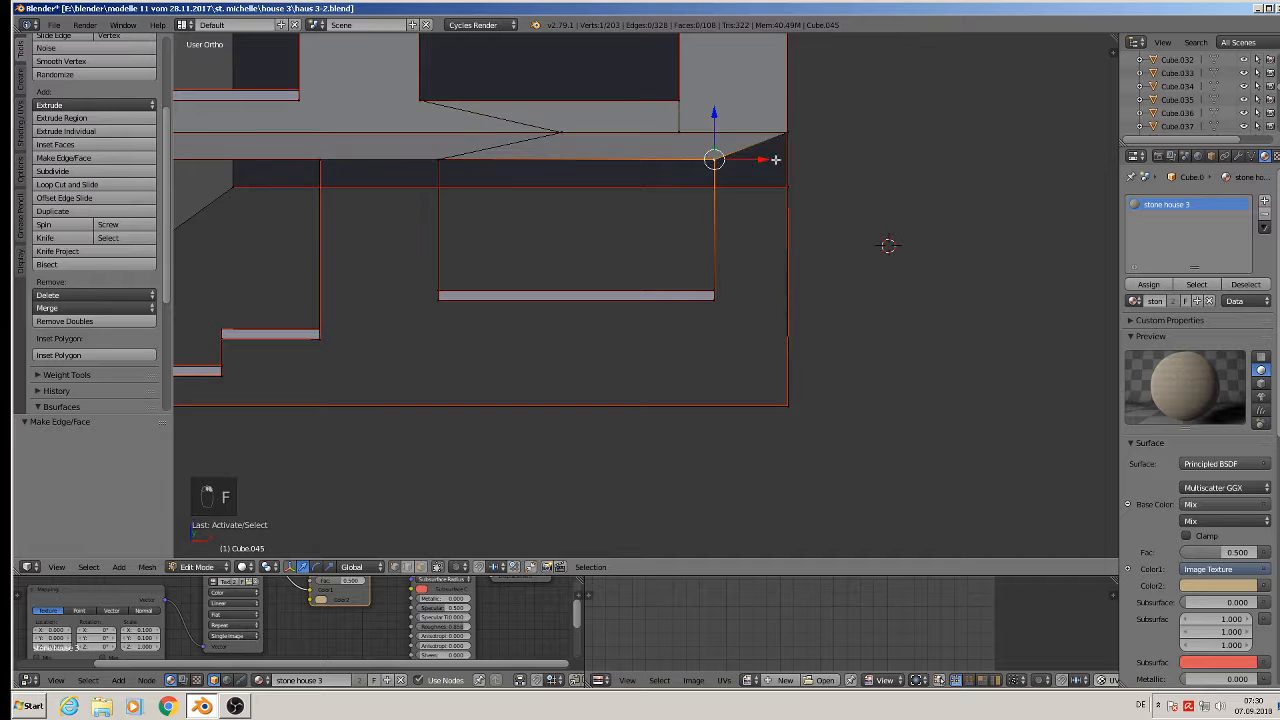
pyautogui.keyDown('shift'); pyautogui.rightClick(782, 136); pyautogui.keyUp('shift')
pyautogui.keyDown('shift'); pyautogui.rightClick(790, 403); pyautogui.keyUp('shift')
pyautogui.keyDown('shift'); pyautogui.rightClick(715, 296); pyautogui.keyUp('shift')
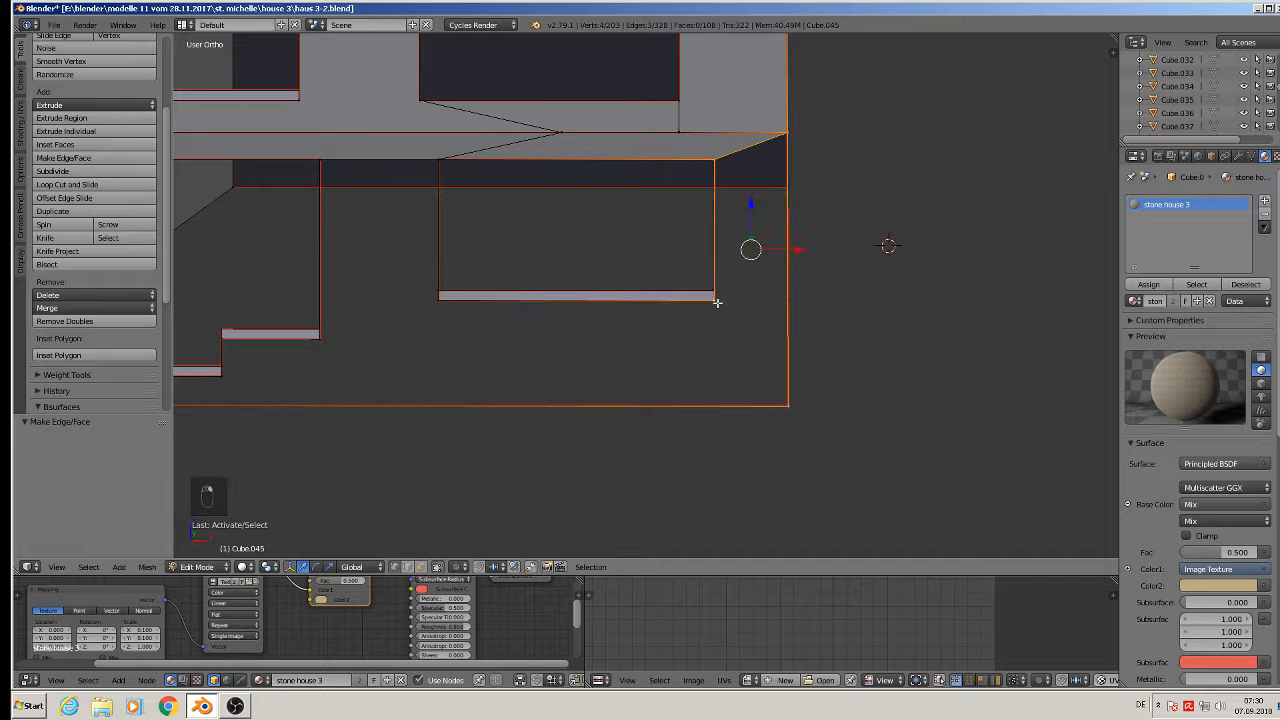
pyautogui.press('f')
# Subdivide the front wall's bottom edge into four equal segments.
pyautogui.keyDown('shift'); pyautogui.moveTo(732, 334); pyautogui.dragTo(898, 294, button='middle'); pyautogui.keyUp('shift')
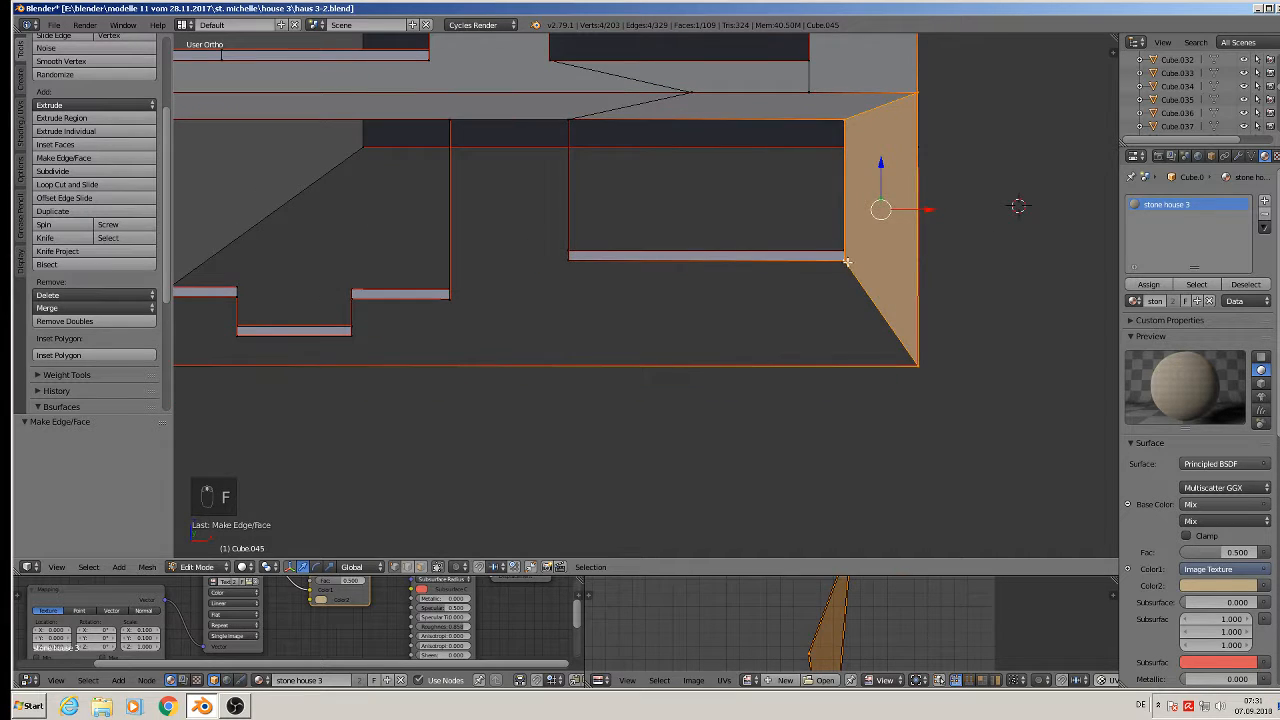
pyautogui.rightClick(847, 262)
pyautogui.moveTo(787, 310)
pyautogui.mouseDown(button='middle')
pyautogui.moveTo(771, 323)
pyautogui.moveTo(786, 303)
pyautogui.mouseUp(button='middle')
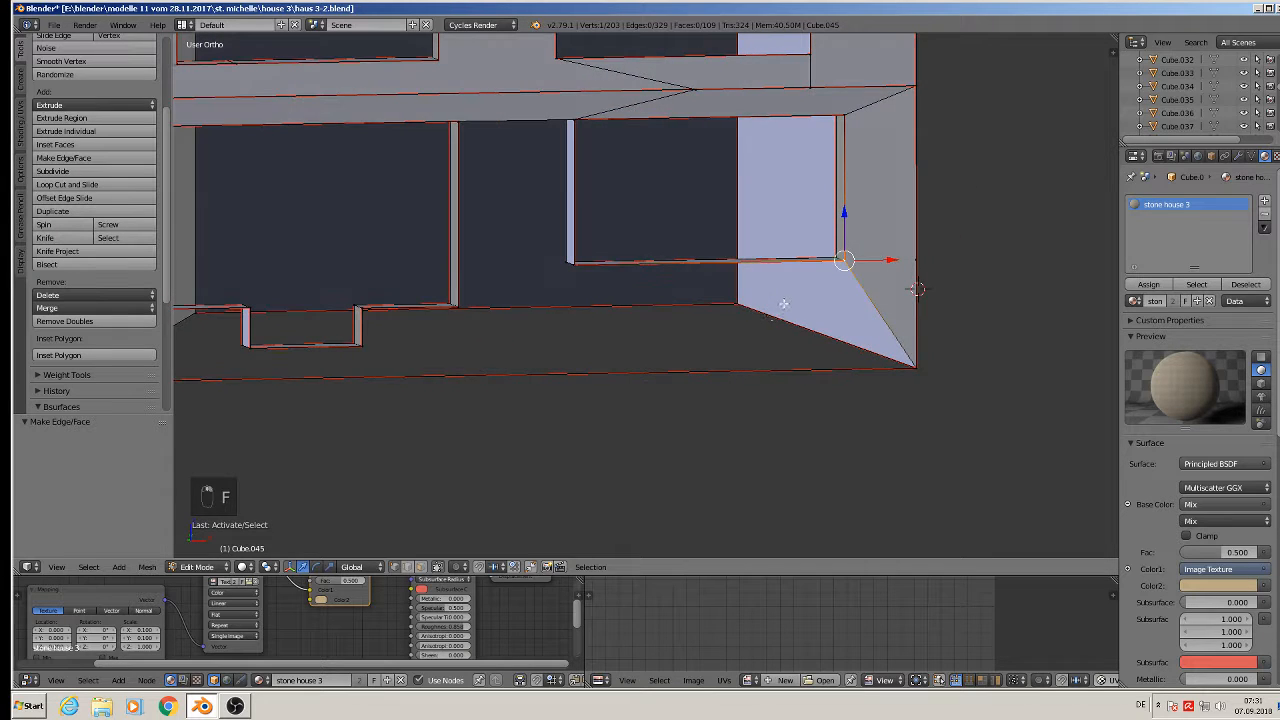
pyautogui.keyDown('shift'); pyautogui.moveTo(709, 346); pyautogui.dragTo(823, 296, button='middle'); pyautogui.keyUp('shift')
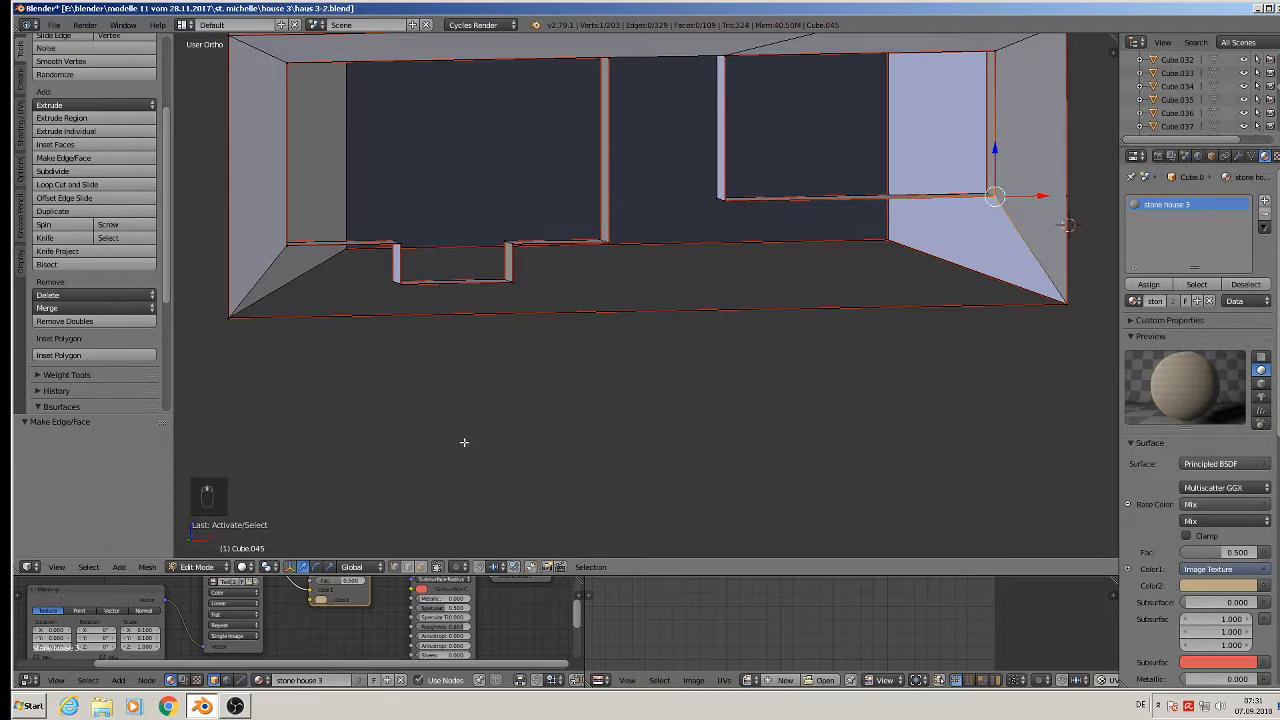
pyautogui.press('a')
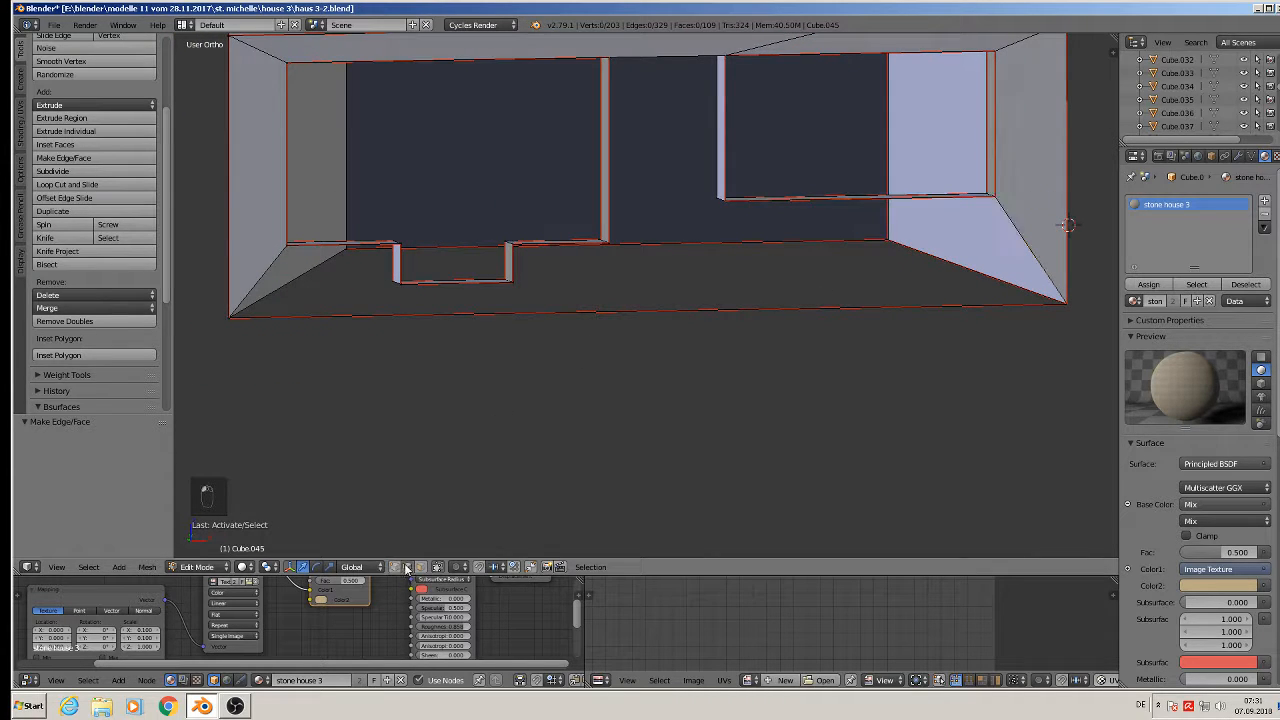
pyautogui.rightClick(703, 310)
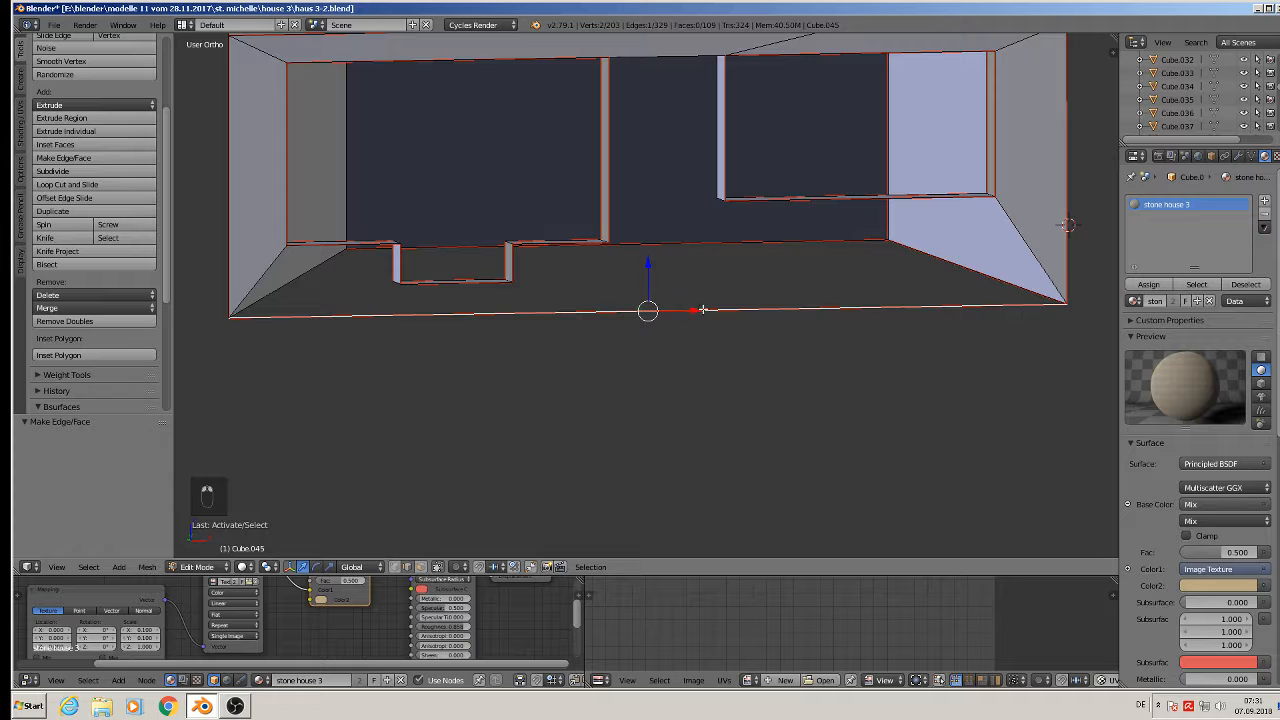
pyautogui.click(50, 172)
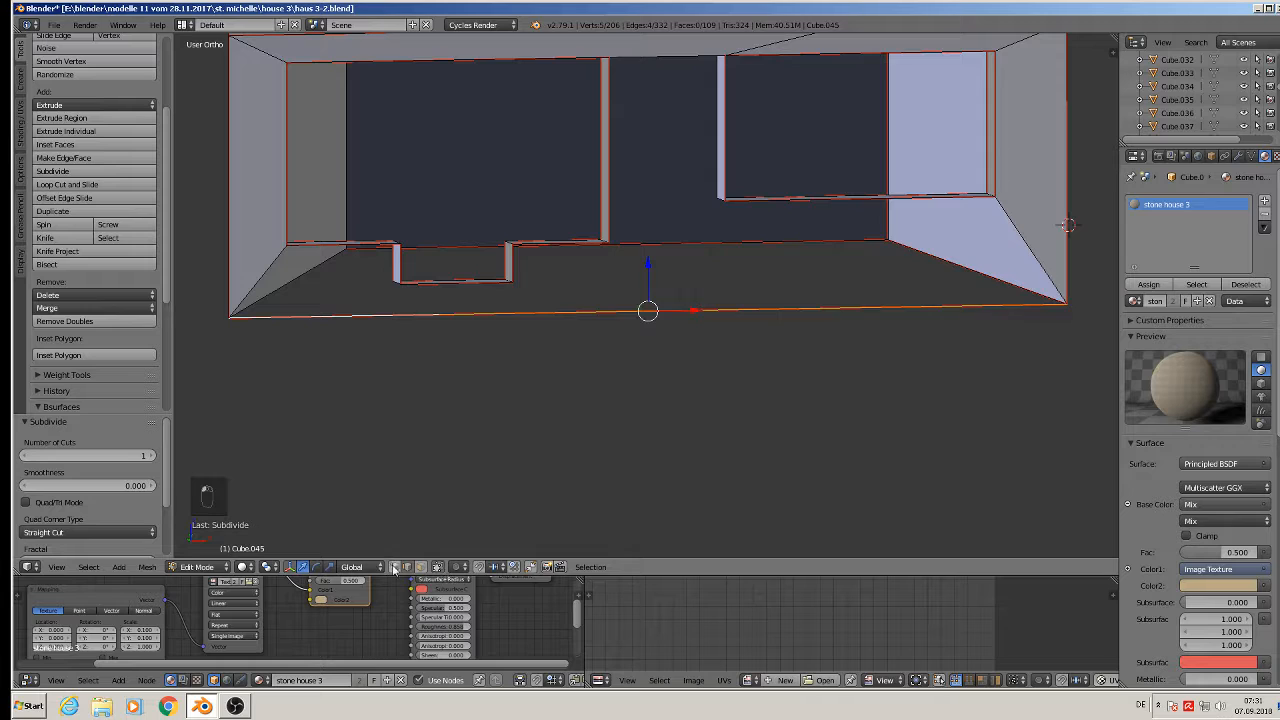
# Fill the wall face between the lower right opening and the rightmost segment of the bottom edge.
pyautogui.rightClick(878, 306)
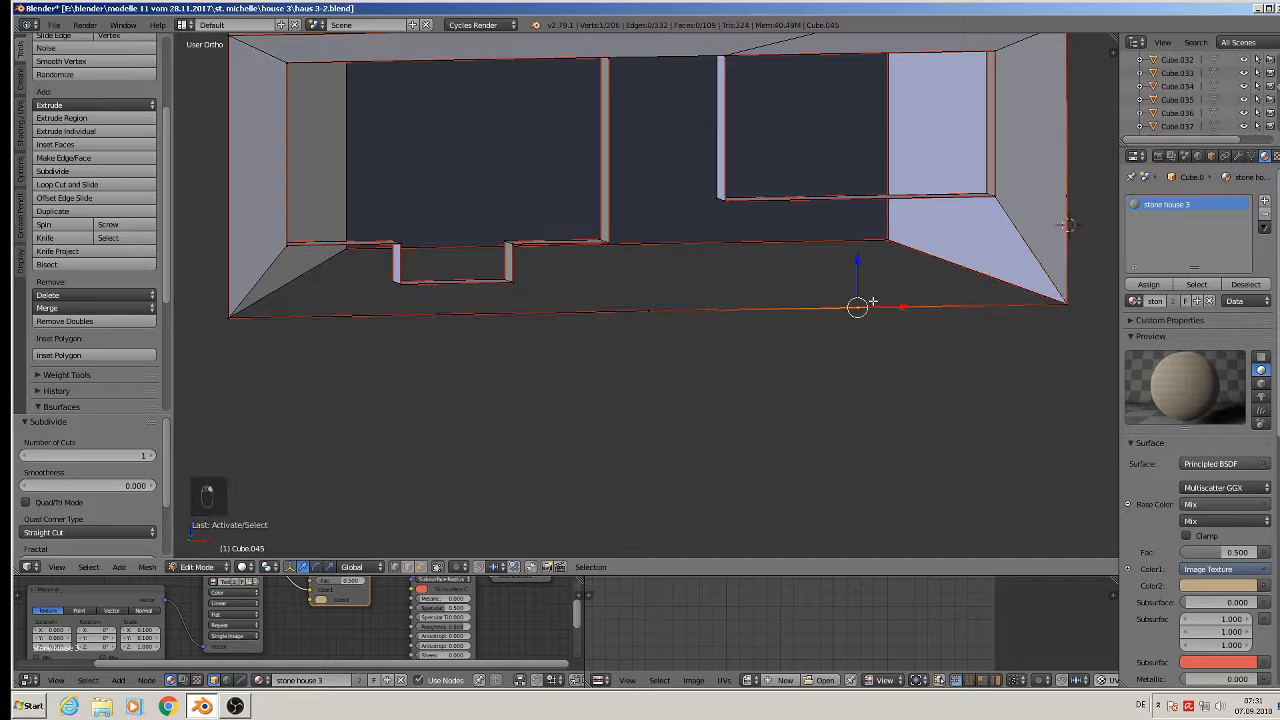
pyautogui.keyDown('shift'); pyautogui.rightClick(729, 205); pyautogui.keyUp('shift')
pyautogui.keyDown('shift'); pyautogui.rightClick(1070, 302); pyautogui.keyUp('shift')
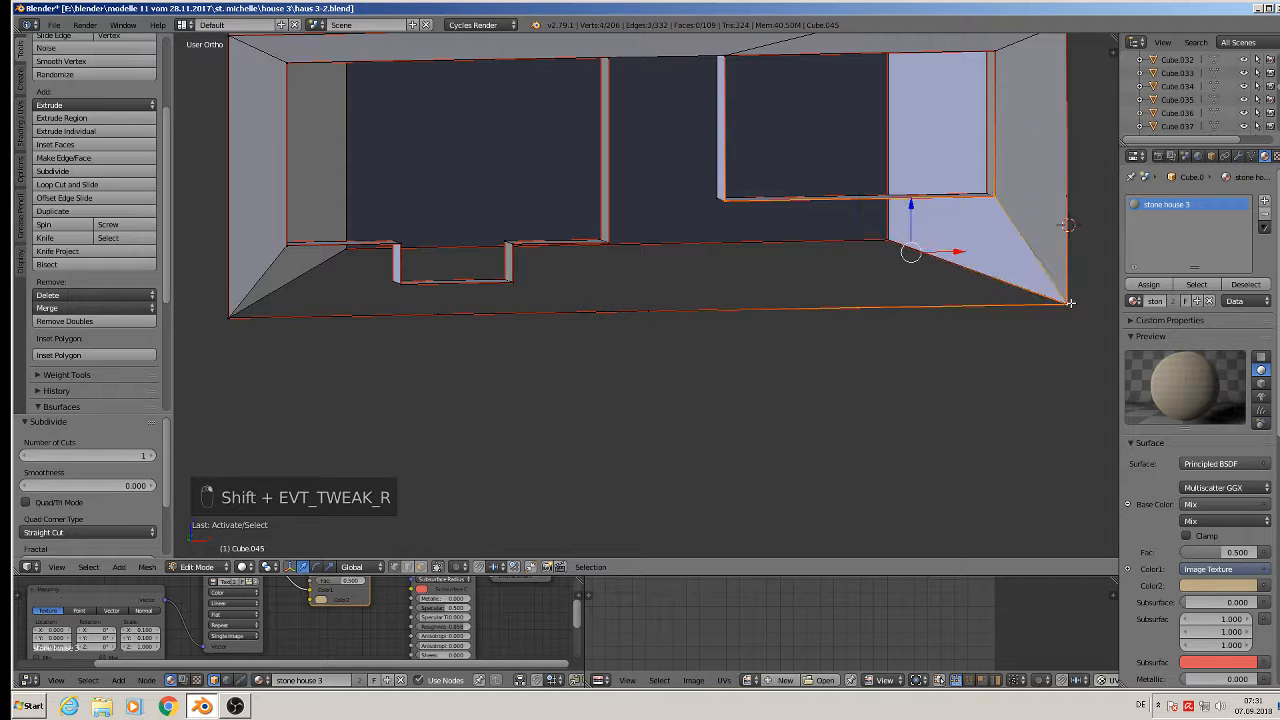
pyautogui.press('f')
# Fill the pier face between the two lower openings down to the adjoining bottom edge segment.
pyautogui.rightClick(857, 307)
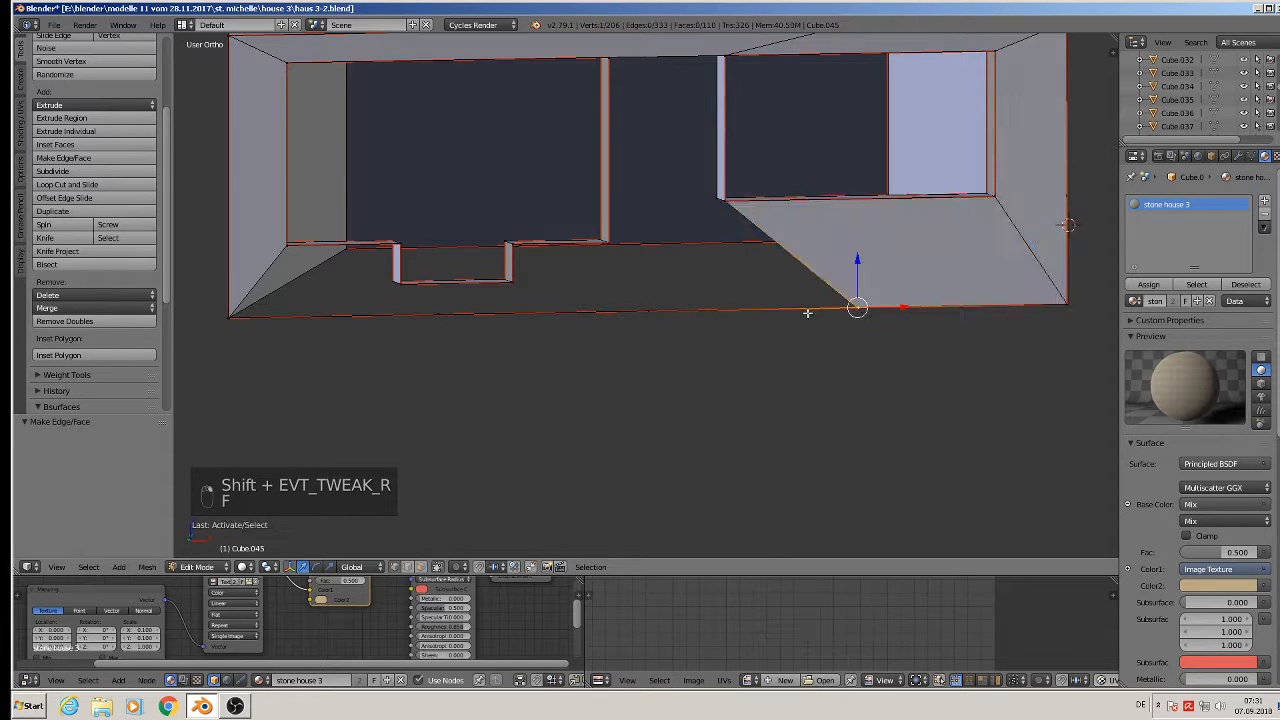
pyautogui.keyDown('shift'); pyautogui.rightClick(648, 310); pyautogui.keyUp('shift')
pyautogui.keyDown('shift'); pyautogui.rightClick(617, 251); pyautogui.keyUp('shift')
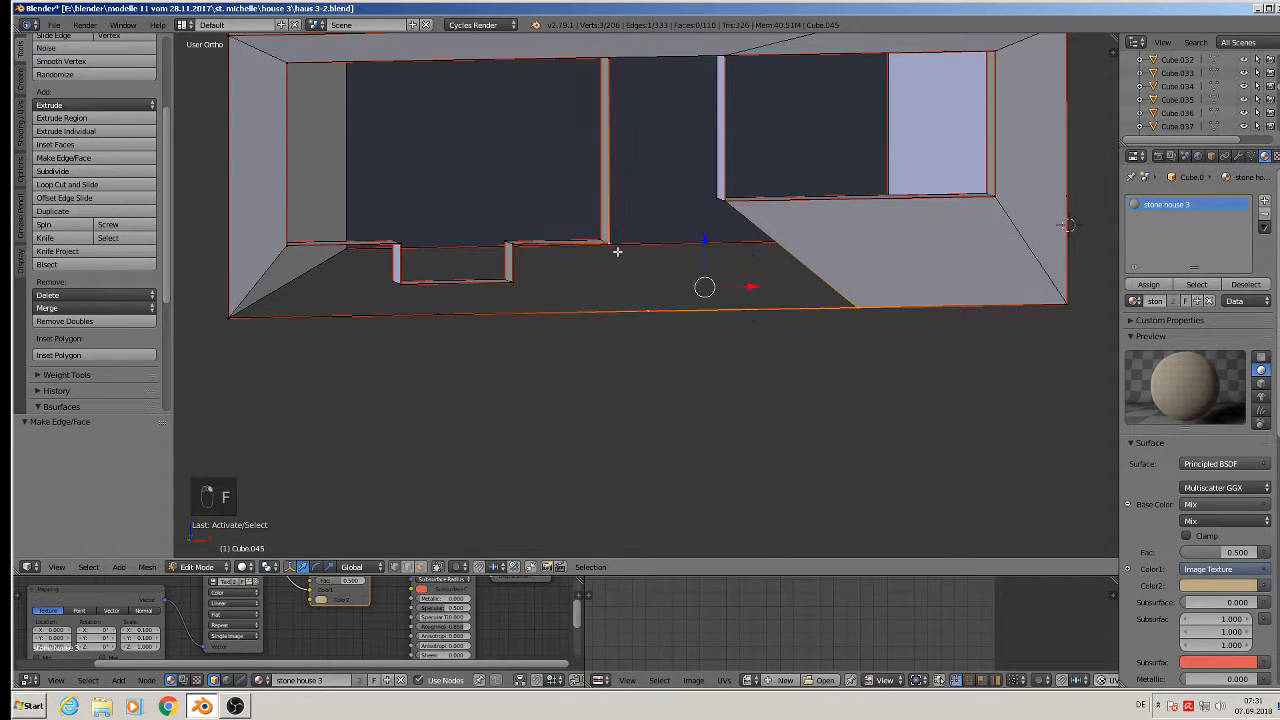
pyautogui.keyDown('shift'); pyautogui.rightClick(724, 200); pyautogui.keyUp('shift')
pyautogui.keyDown('shift'); pyautogui.scroll(3, 718, 160); pyautogui.keyUp('shift')
pyautogui.keyDown('shift'); pyautogui.rightClick(734, 136); pyautogui.keyUp('shift')
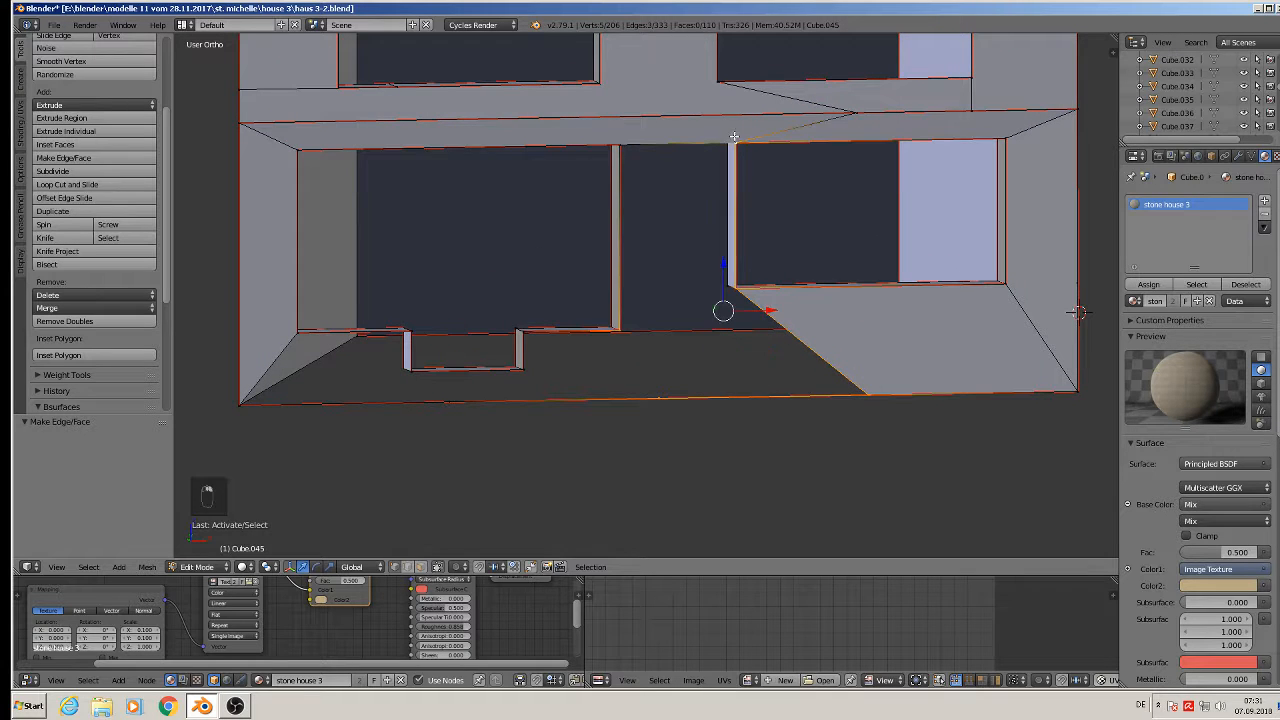
pyautogui.keyDown('shift'); pyautogui.rightClick(627, 146); pyautogui.keyUp('shift')
pyautogui.press('f')
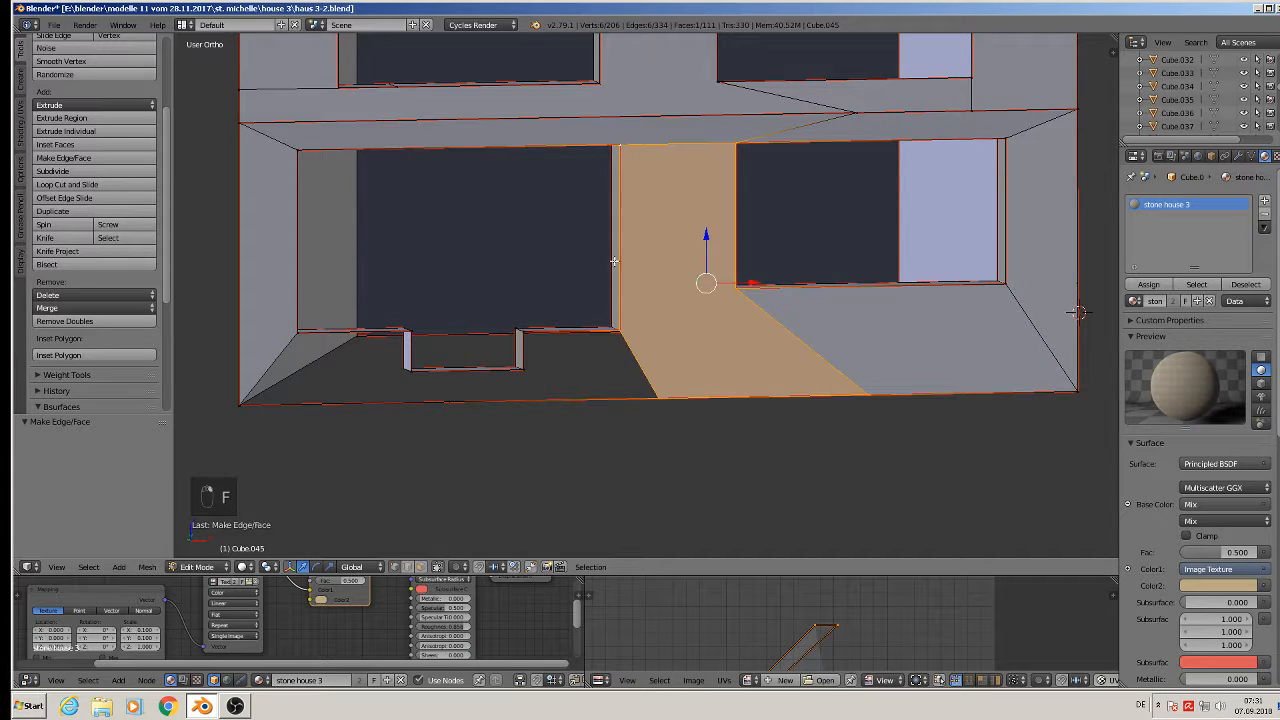
# Fill the wall face below the lower left opening, from the pier to the near side of its stepped recess.
pyautogui.rightClick(619, 330)
pyautogui.keyDown('shift'); pyautogui.rightClick(522, 330); pyautogui.keyUp('shift')
pyautogui.keyDown('shift'); pyautogui.rightClick(525, 368); pyautogui.keyUp('shift')
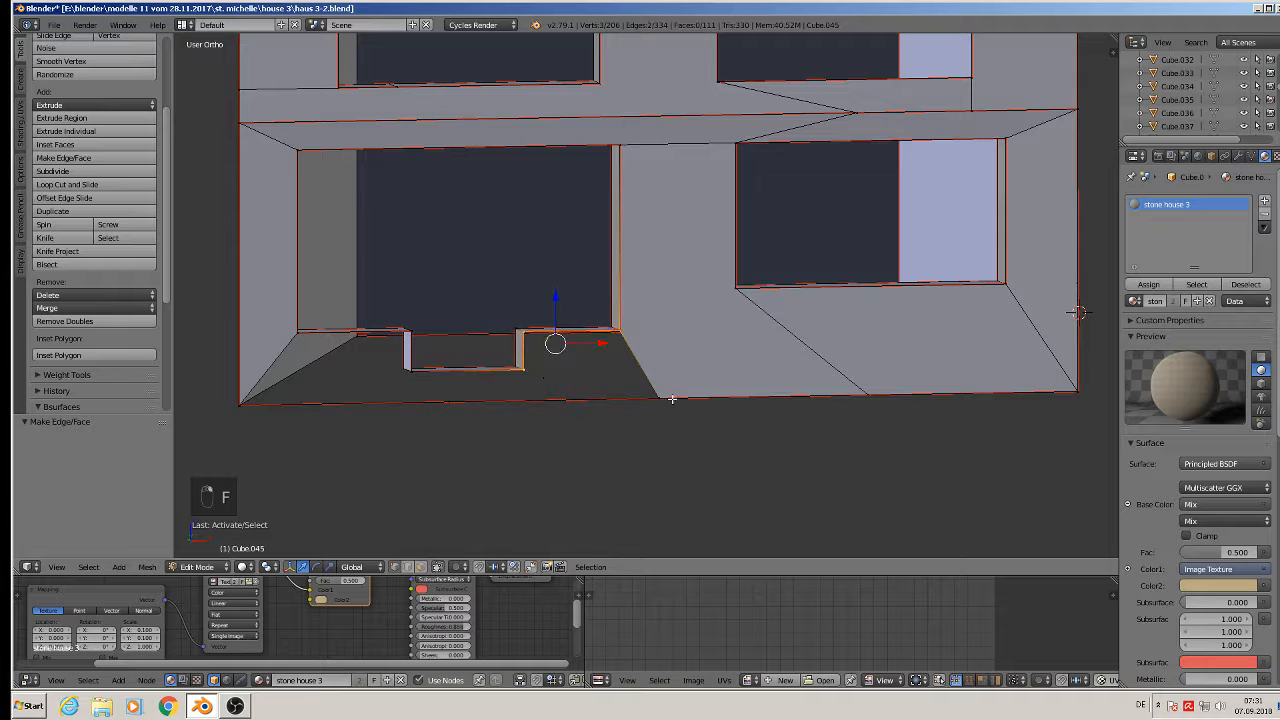
pyautogui.keyDown('shift'); pyautogui.rightClick(672, 399); pyautogui.keyUp('shift')
pyautogui.keyDown('shift'); pyautogui.rightClick(455, 399); pyautogui.keyUp('shift')
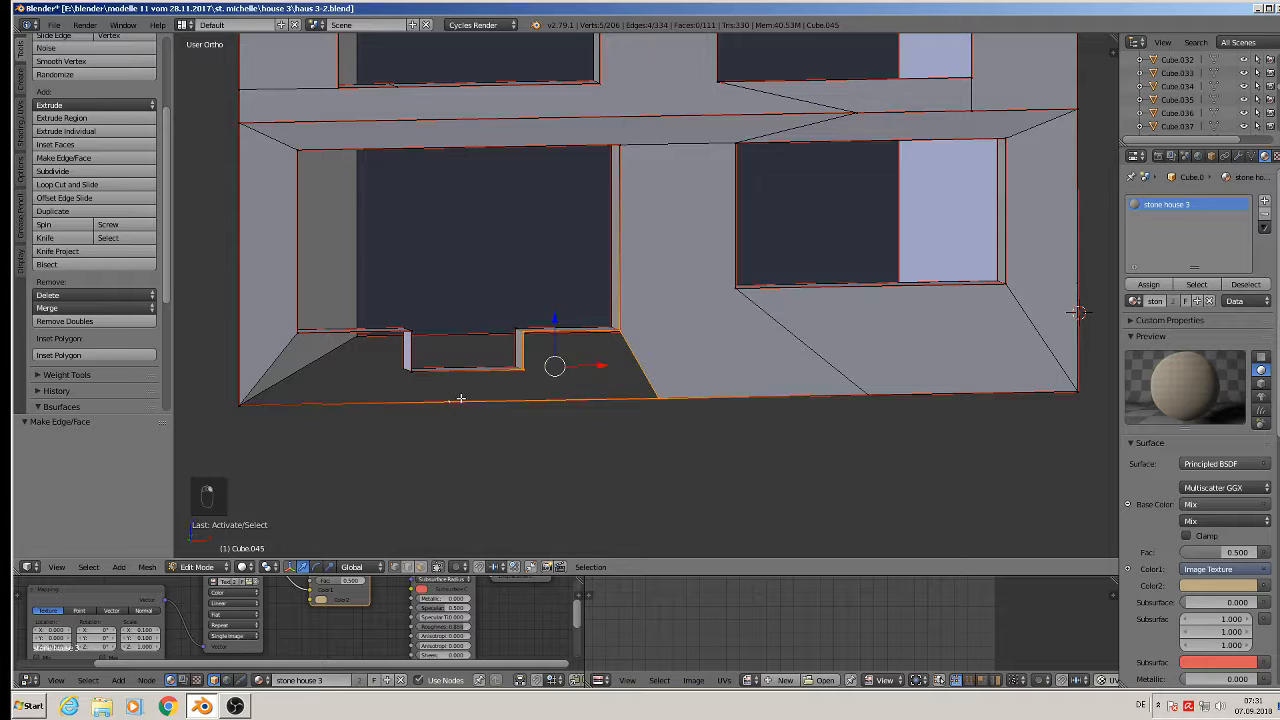
pyautogui.press('f')
# Try to fill the remaining gap between the lower left opening's stepped recess and the wall's lower left corner.
pyautogui.rightClick(455, 399)
pyautogui.keyDown('shift'); pyautogui.rightClick(522, 368); pyautogui.keyUp('shift')
pyautogui.keyDown('shift'); pyautogui.rightClick(404, 368); pyautogui.keyUp('shift')
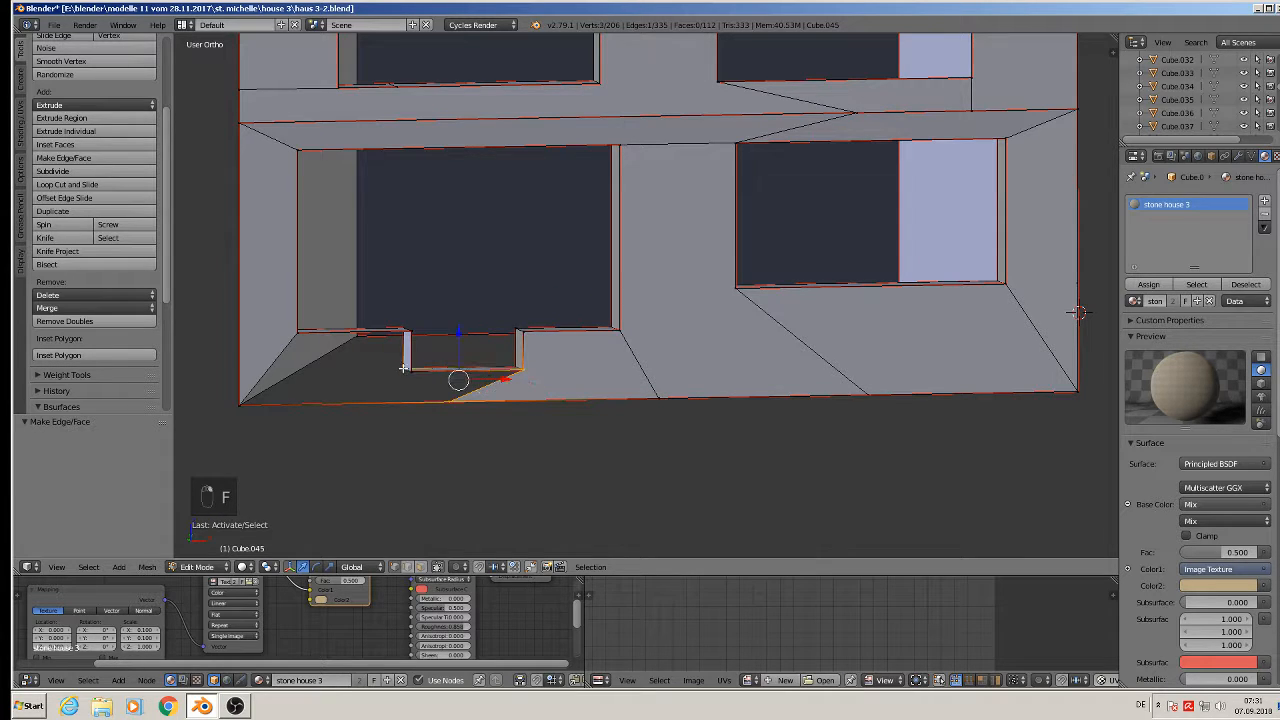
pyautogui.keyDown('shift'); pyautogui.rightClick(410, 336); pyautogui.keyUp('shift')
pyautogui.keyDown('shift'); pyautogui.rightClick(302, 334); pyautogui.keyUp('shift')
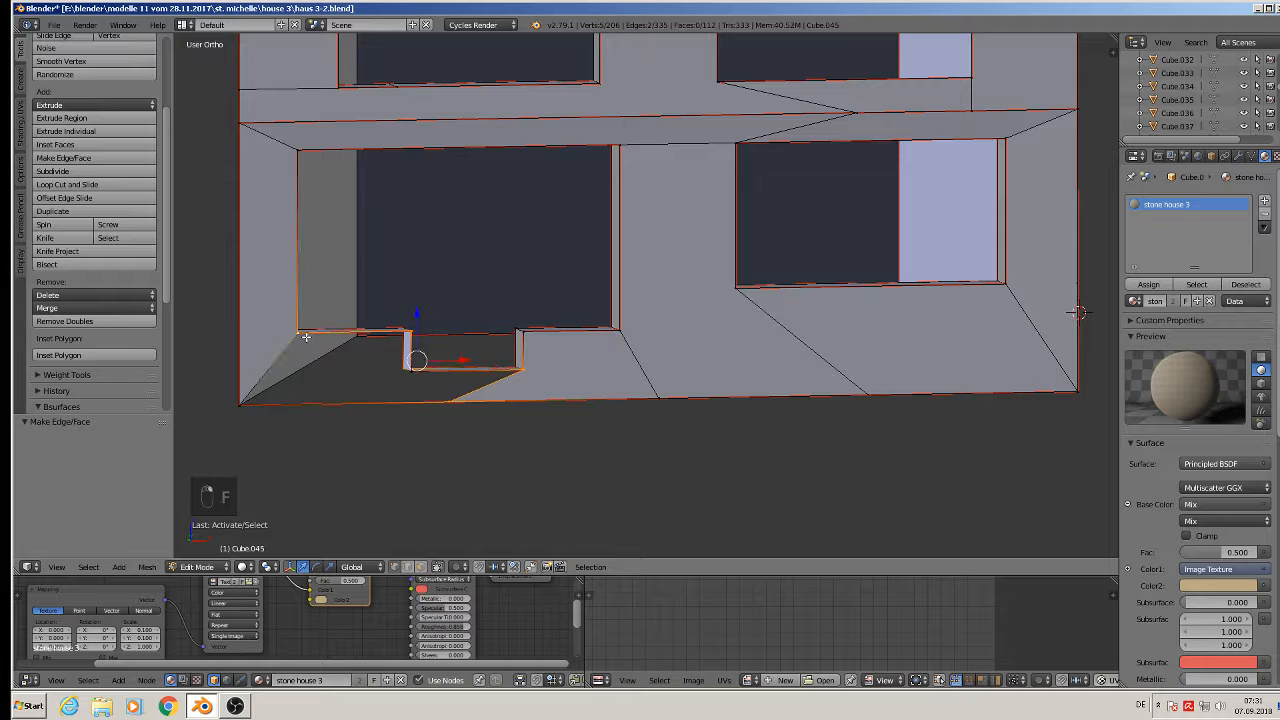
pyautogui.keyDown('shift'); pyautogui.rightClick(245, 403); pyautogui.keyUp('shift')
pyautogui.press('f')
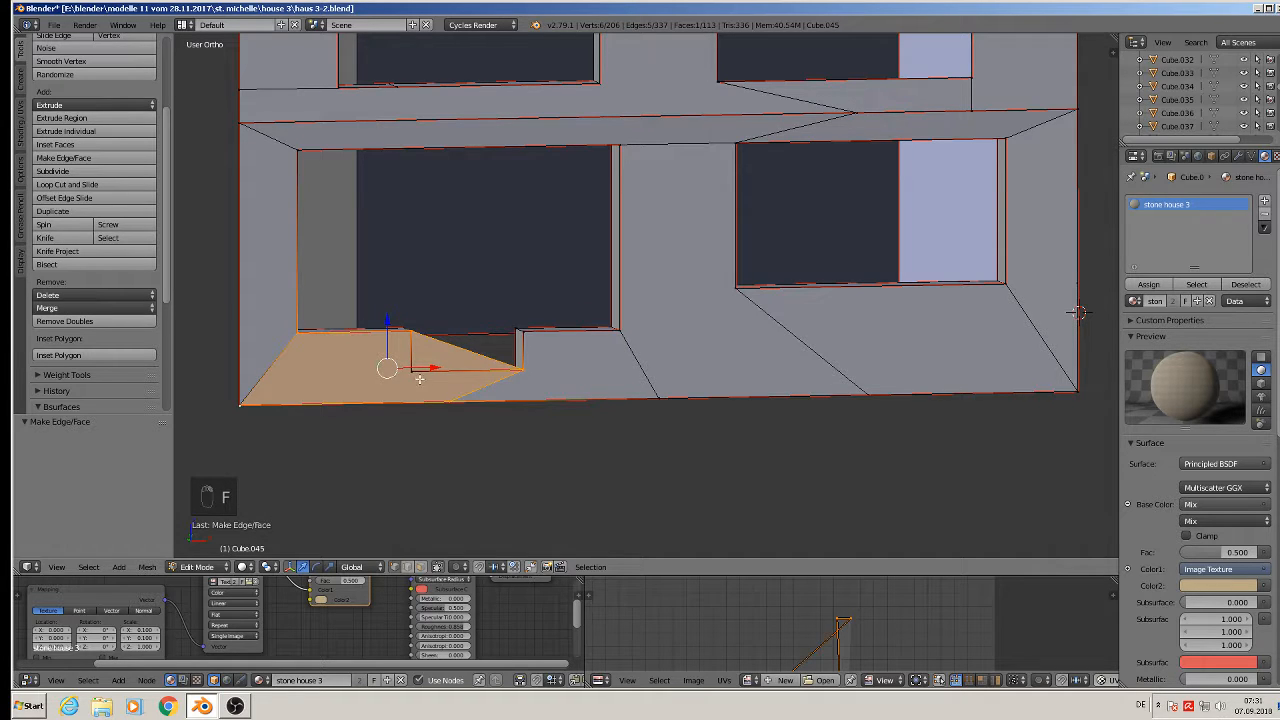
pyautogui.hotkey('ctrl', 'z')
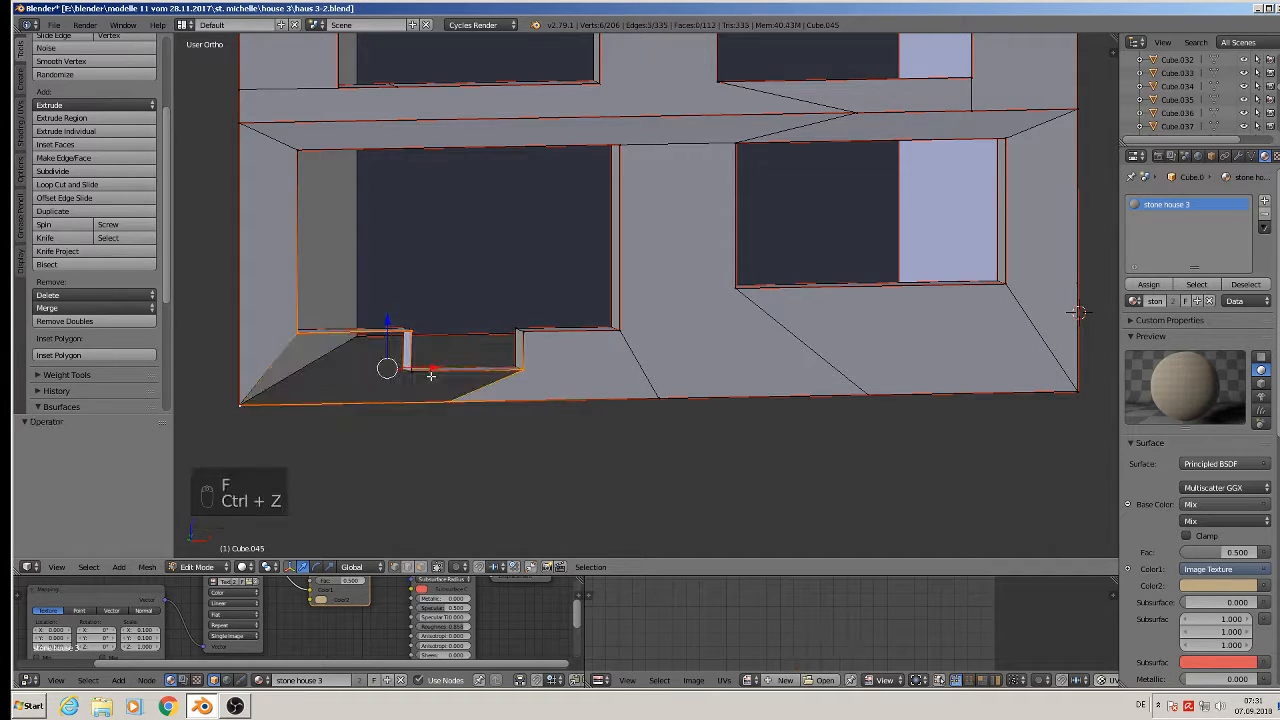
pyautogui.press('f')
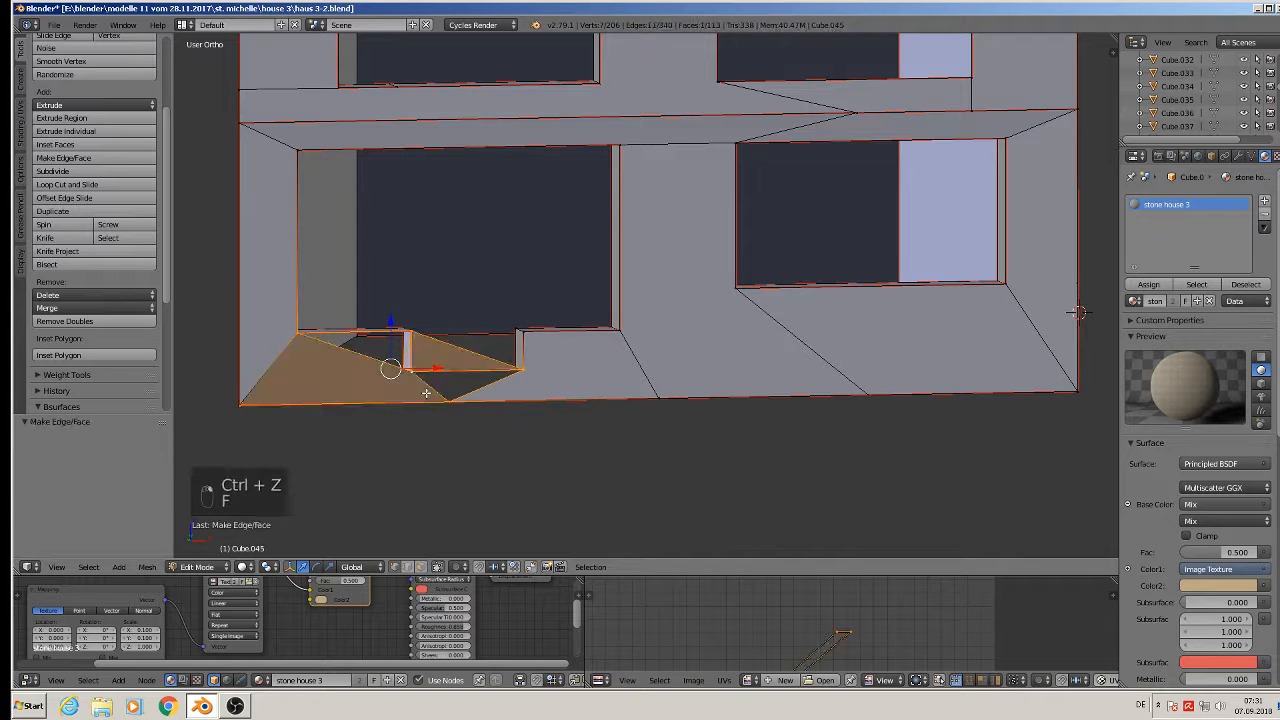
pyautogui.hotkey('ctrl', 'z')
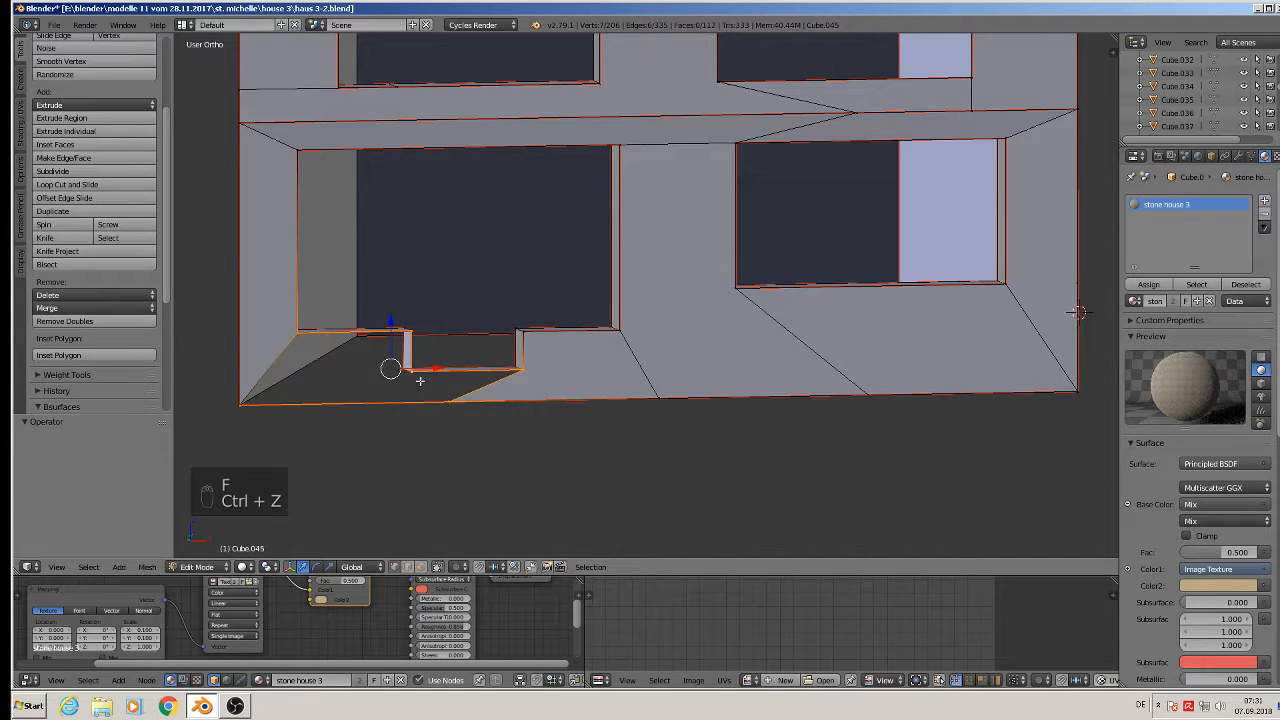
pyautogui.rightClick(411, 329)
pyautogui.rightClick(414, 372)
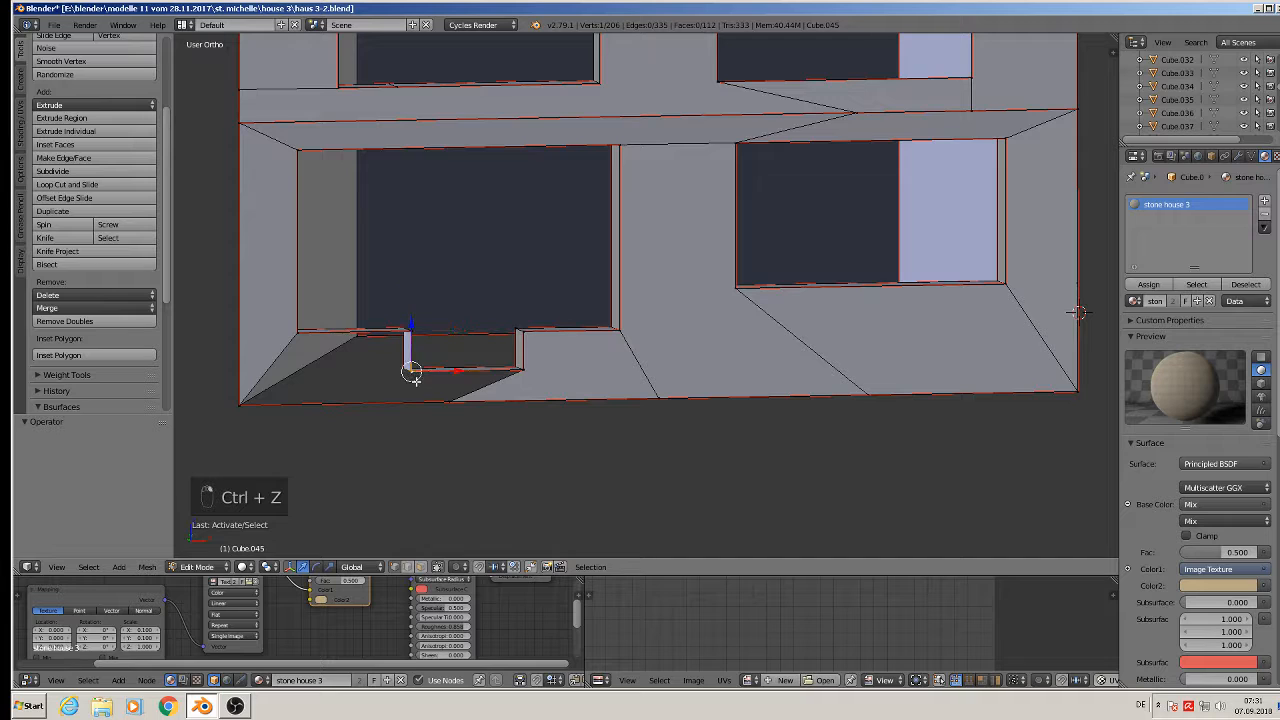
pyautogui.moveTo(414, 374); pyautogui.dragTo(356, 432, button='middle')
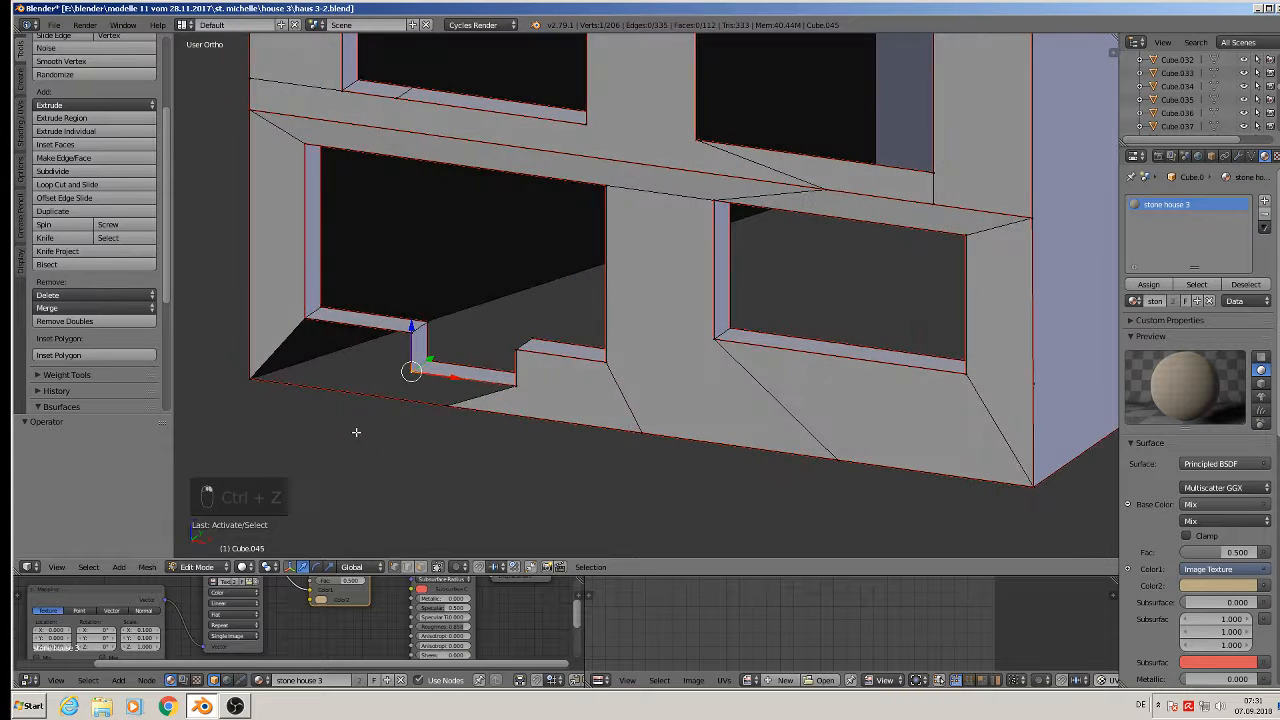
pyautogui.keyDown('shift'); pyautogui.rightClick(513, 388); pyautogui.keyUp('shift')
pyautogui.keyDown('shift'); pyautogui.rightClick(450, 407); pyautogui.keyUp('shift')
pyautogui.keyDown('shift'); pyautogui.rightClick(411, 338); pyautogui.keyUp('shift')
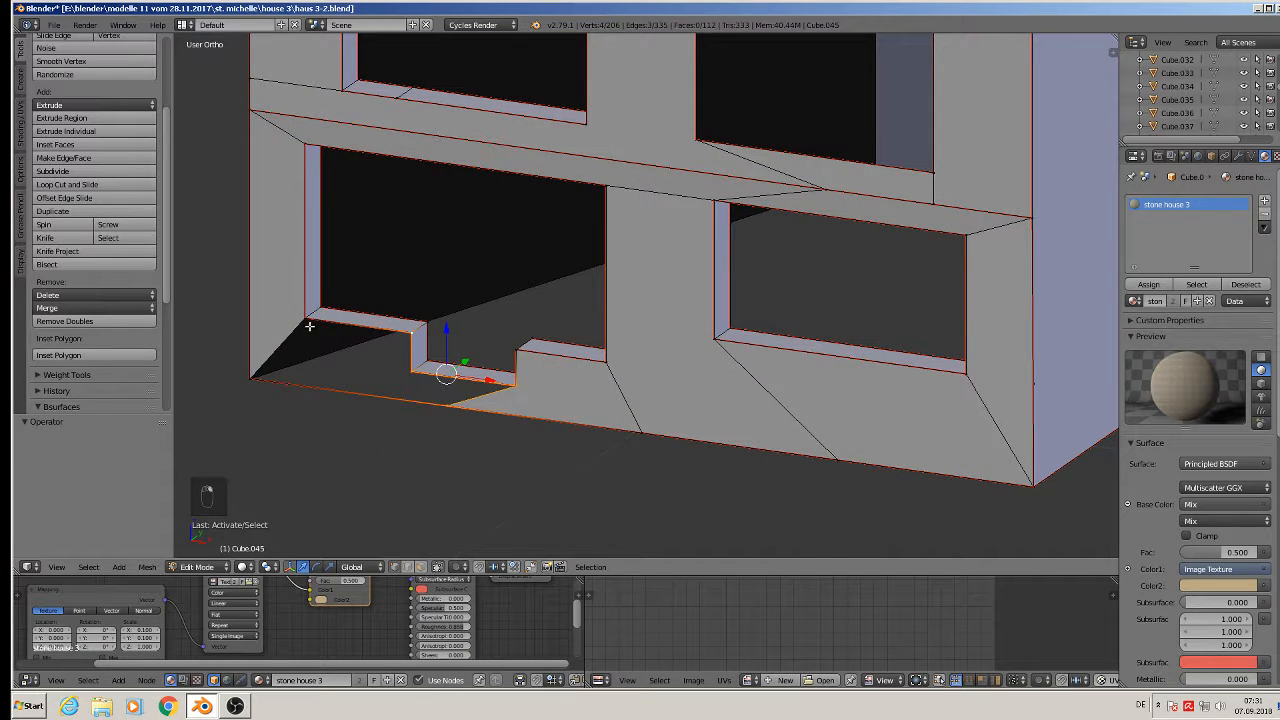
pyautogui.keyDown('shift'); pyautogui.rightClick(308, 323); pyautogui.keyUp('shift')
pyautogui.keyDown('shift'); pyautogui.rightClick(253, 383); pyautogui.keyUp('shift')
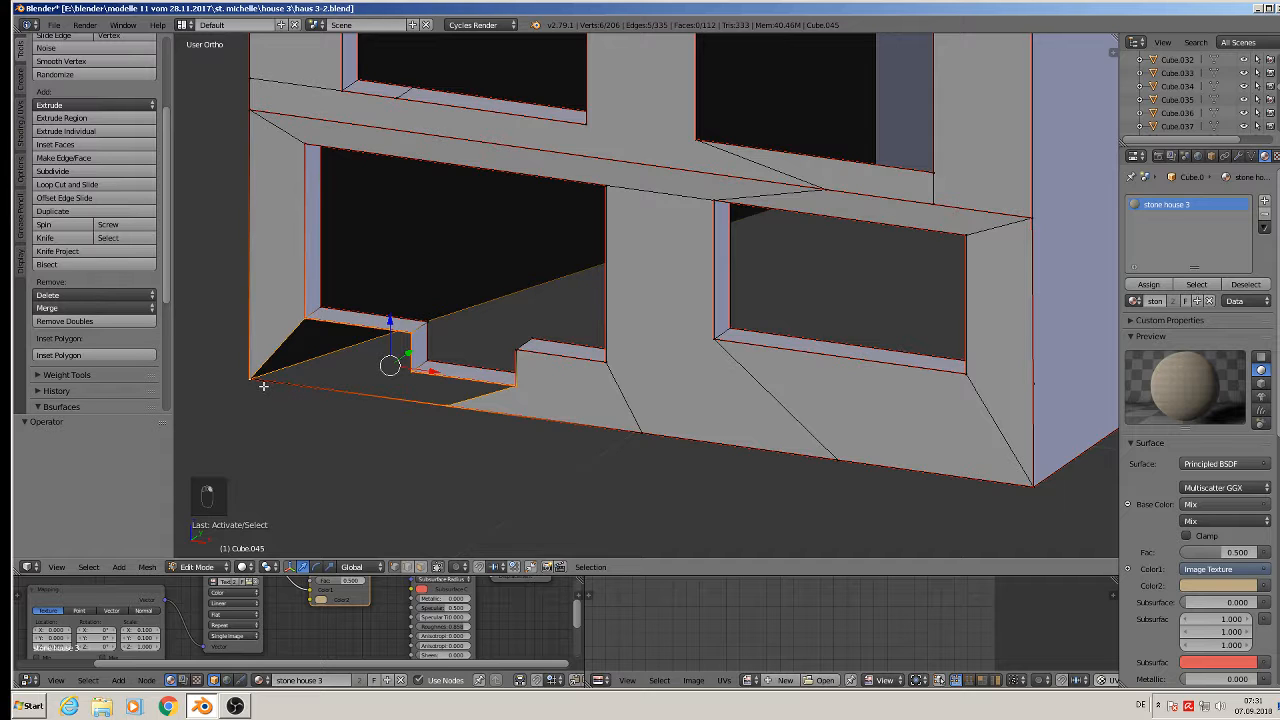
# Merge the two nearly coincident vertices at the wall's lower left corner, using the At Last option.
pyautogui.scroll(4, 262, 398)
pyautogui.scroll(3, 233, 346)
pyautogui.rightClick(228, 331)
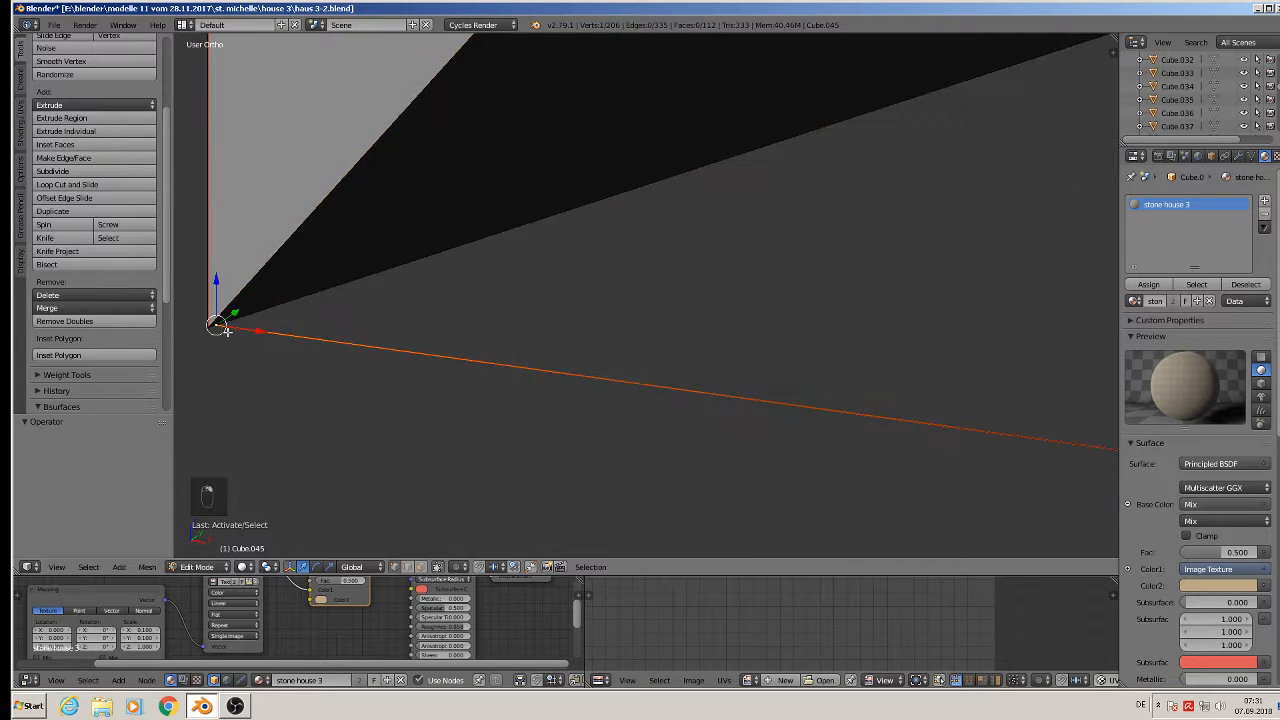
pyautogui.keyDown('shift'); pyautogui.rightClick(199, 332); pyautogui.keyUp('shift')
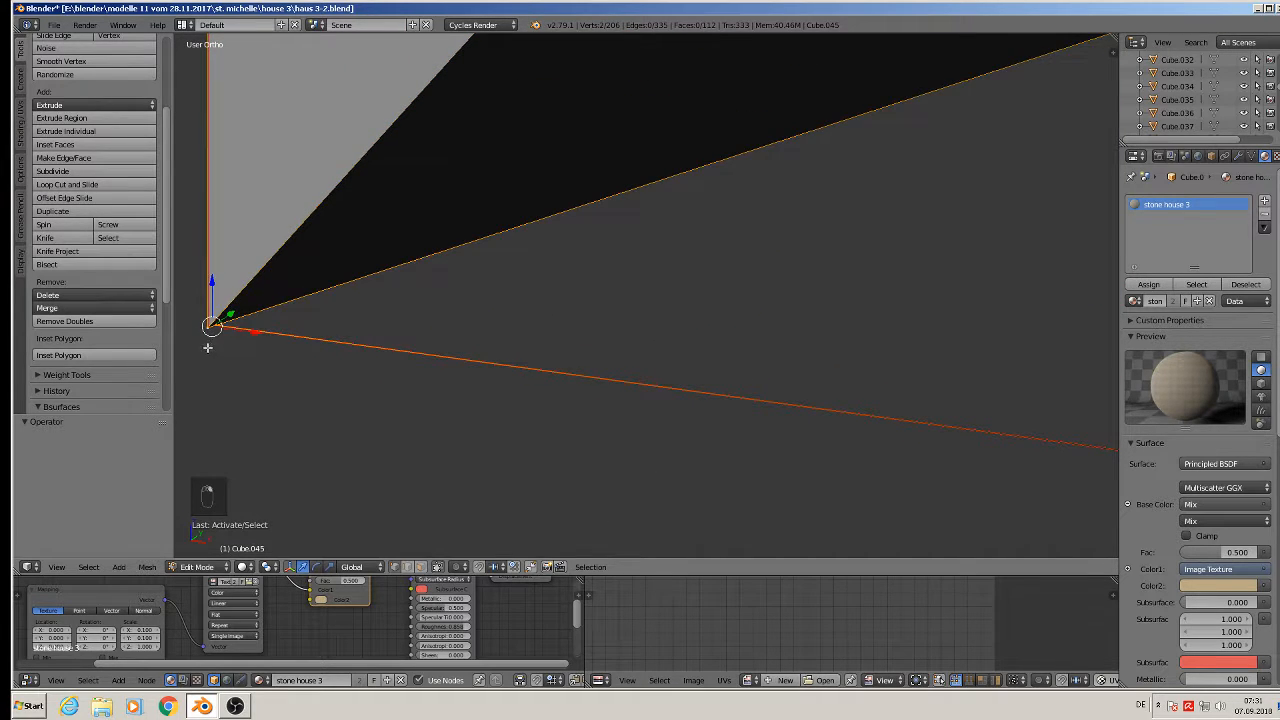
pyautogui.click(86, 308)
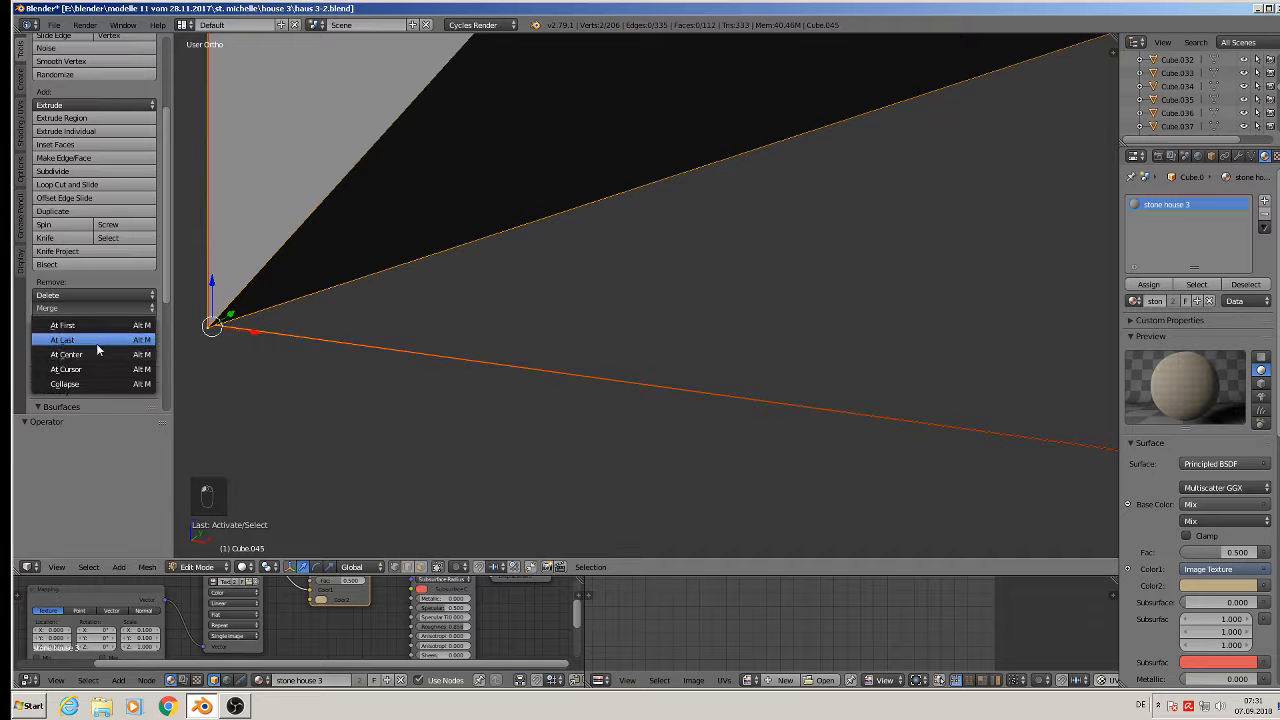
pyautogui.click(96, 341)
# Fill the remaining wall face between the lower left opening's stepped recess and the wall's lower left corner.
pyautogui.scroll(-3, 503, 386)
pyautogui.keyDown('shift'); pyautogui.rightClick(477, 302); pyautogui.keyUp('shift')
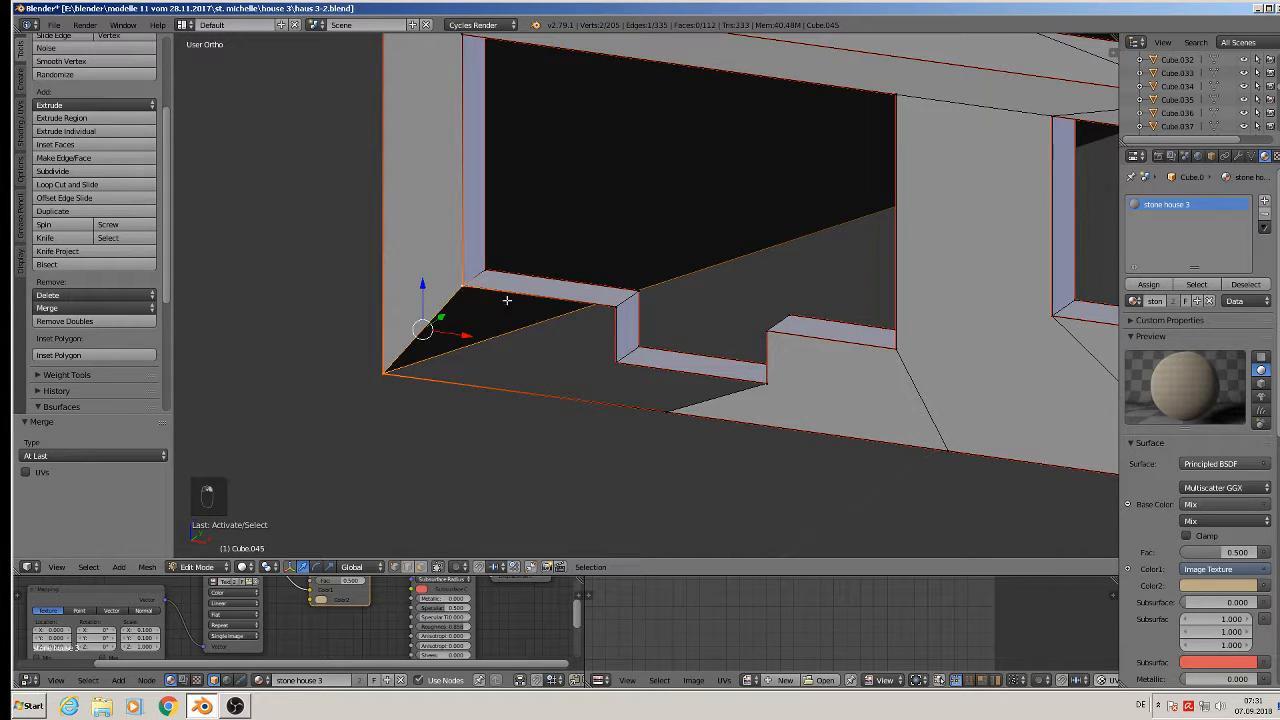
pyautogui.keyDown('shift'); pyautogui.rightClick(619, 305); pyautogui.keyUp('shift')
pyautogui.keyDown('shift'); pyautogui.rightClick(620, 364); pyautogui.keyUp('shift')
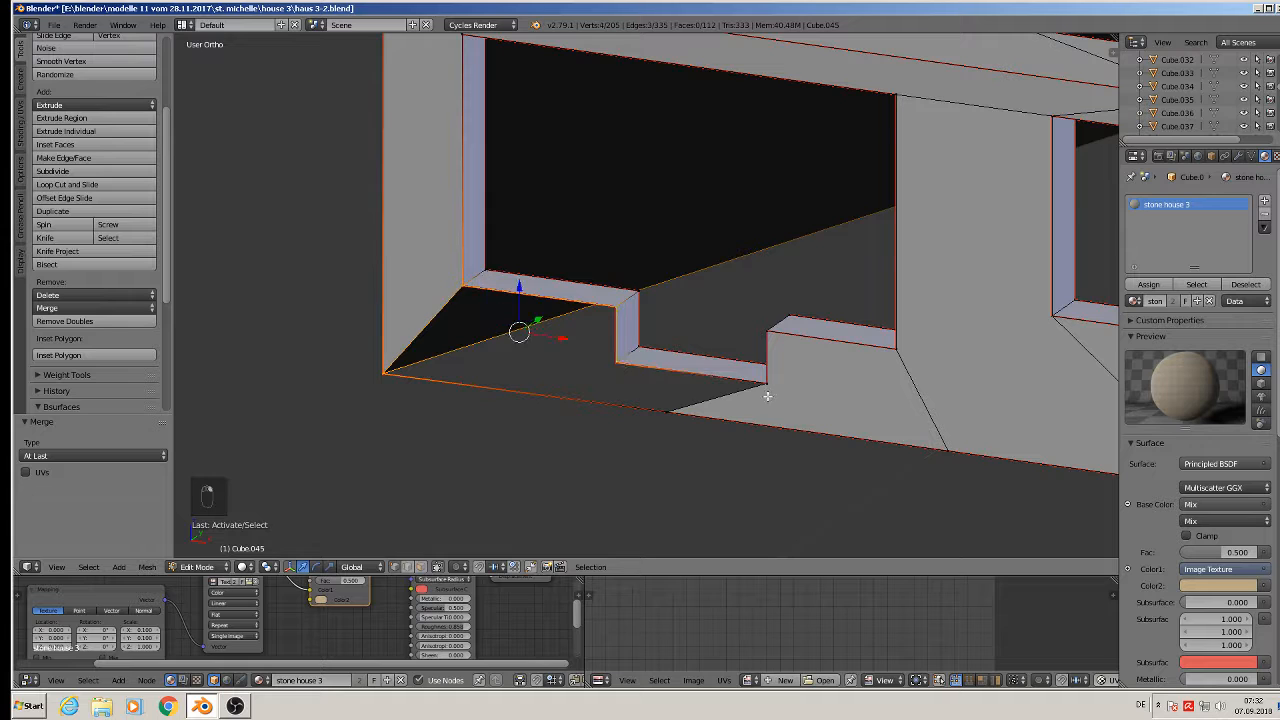
pyautogui.keyDown('shift'); pyautogui.rightClick(766, 382); pyautogui.keyUp('shift')
pyautogui.keyDown('shift'); pyautogui.rightClick(669, 412); pyautogui.keyUp('shift')
pyautogui.press('f')
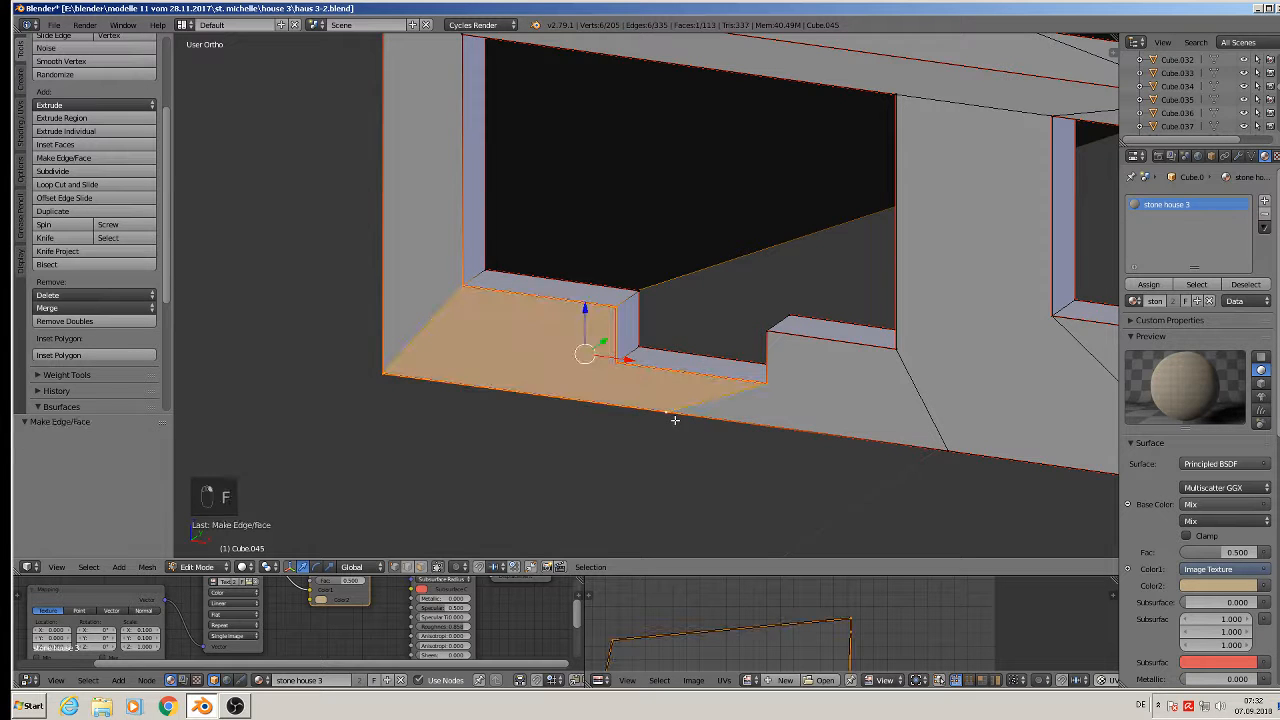
pyautogui.press('a')
# Switch to Object Mode and examine the repaired wall mesh and its window openings from several angles.
pyautogui.scroll(-6, 700, 430)
pyautogui.press('Tab')
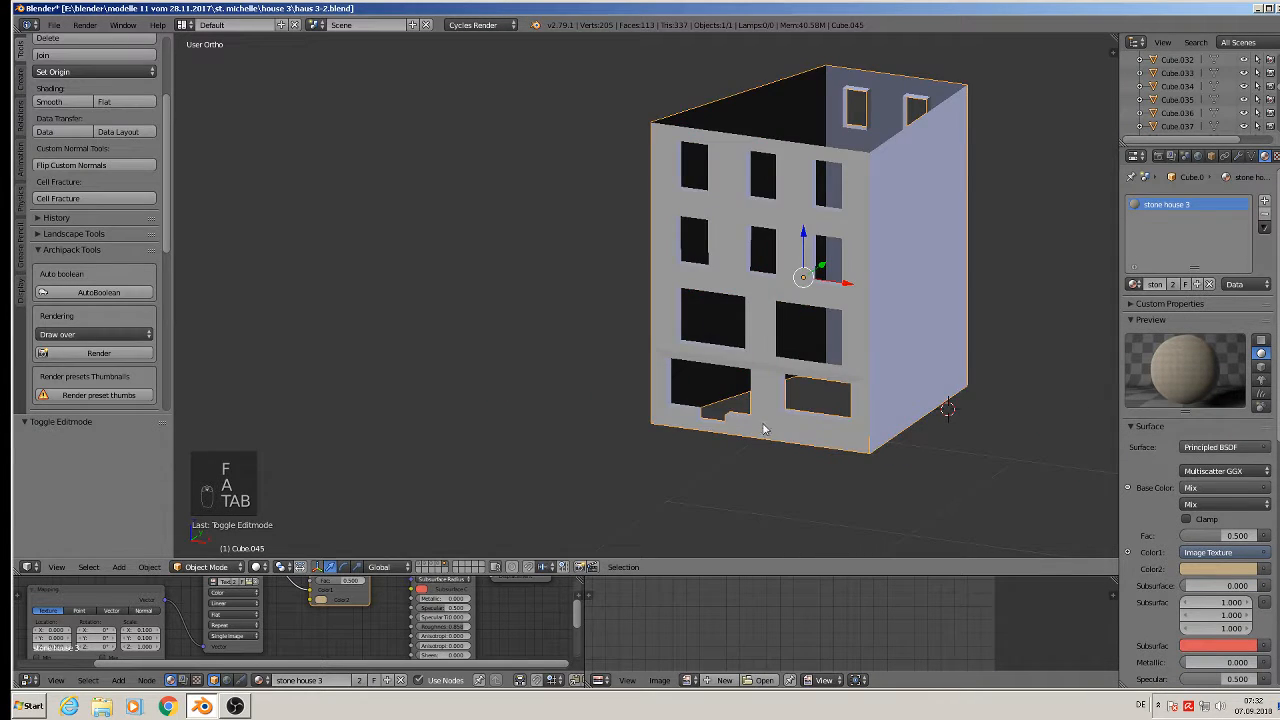
pyautogui.moveTo(763, 429); pyautogui.dragTo(850, 405, button='middle')
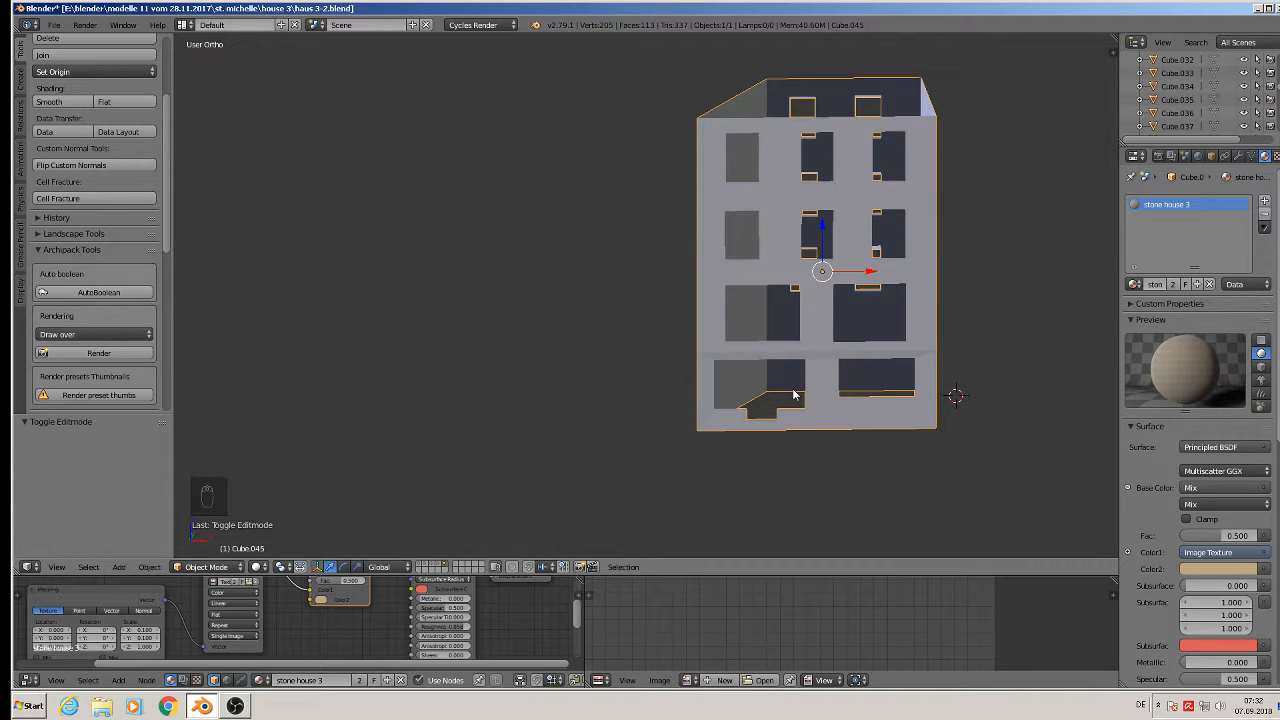
pyautogui.moveTo(789, 395); pyautogui.dragTo(540, 428, button='middle')
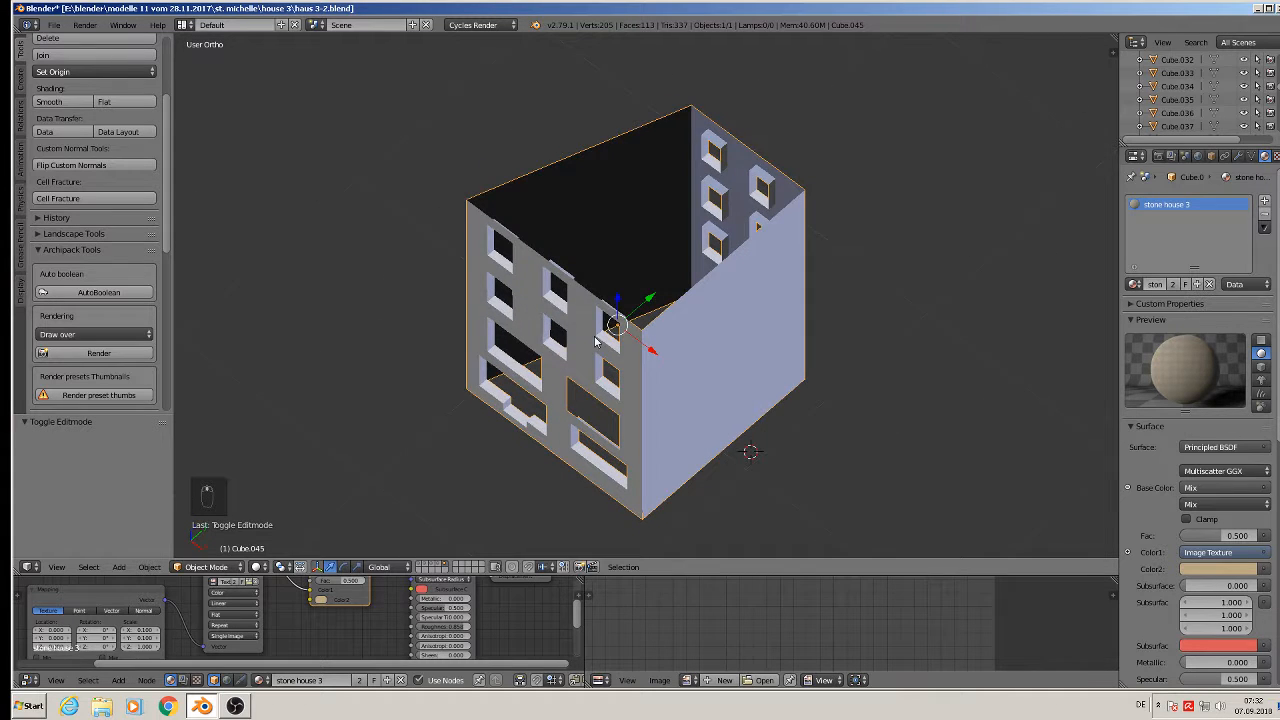
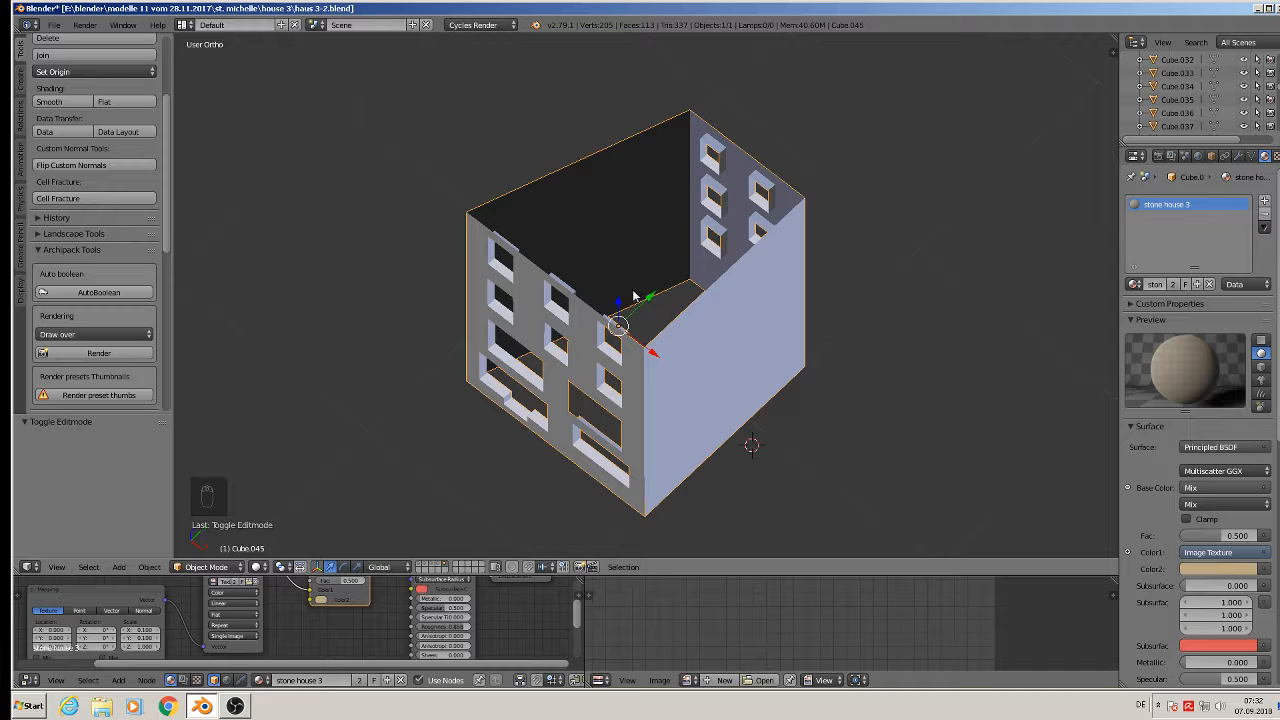
pyautogui.scroll(3, 598, 422)
pyautogui.scroll(4, 598, 422)
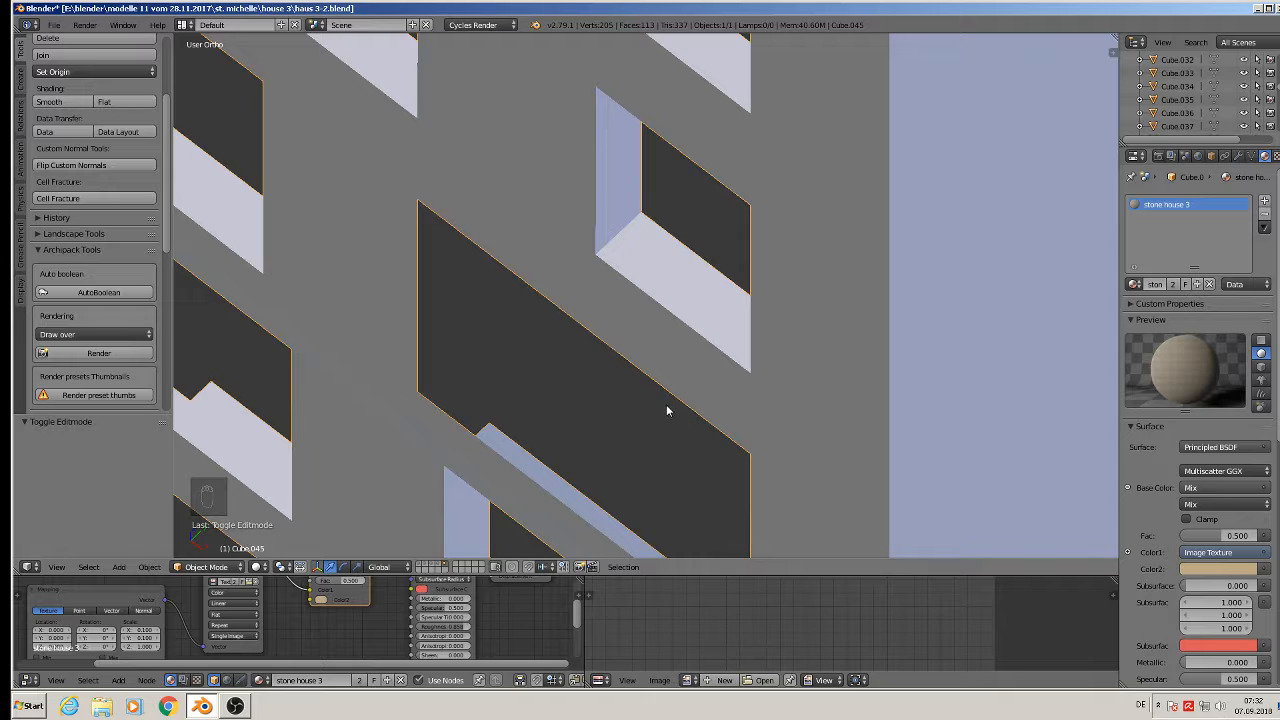
# In Edit Mode, dissolve the extra vertex on the top edge of the wide right opening above the ground floor.
pyautogui.moveTo(615, 413); pyautogui.dragTo(766, 251, button='middle')
pyautogui.press('Tab')
pyautogui.rightClick(766, 251)
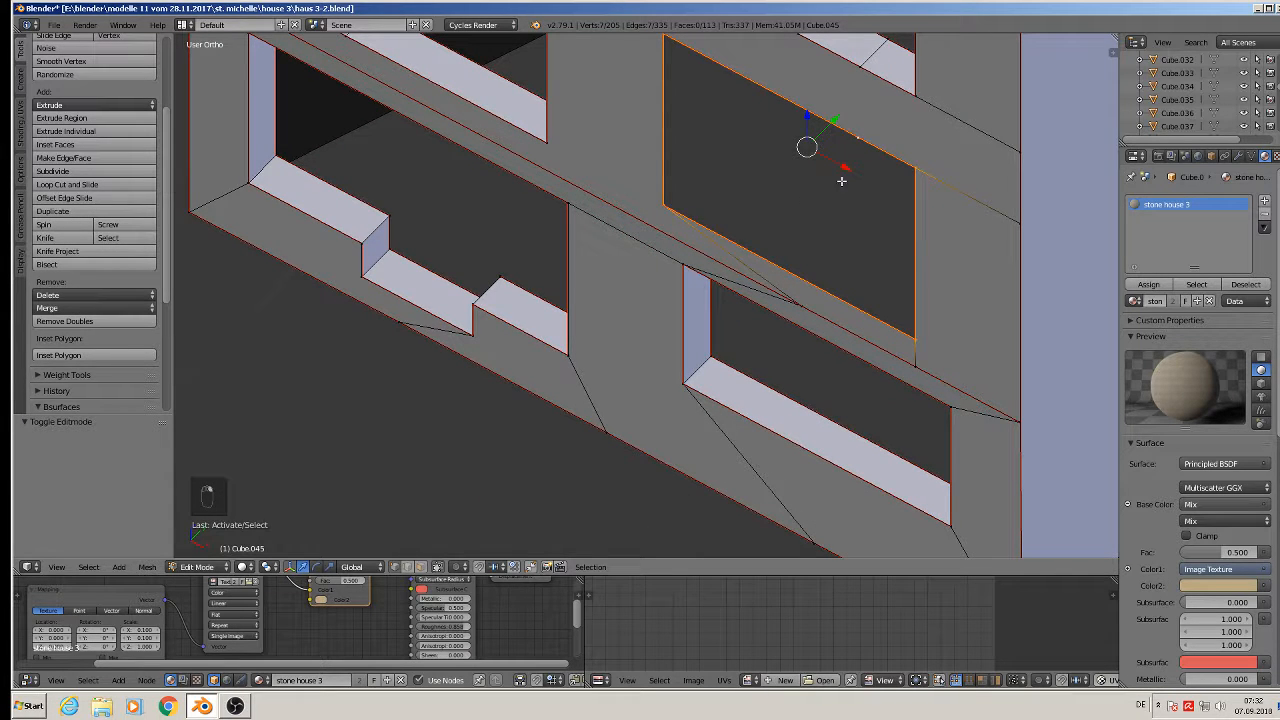
pyautogui.rightClick(858, 136)
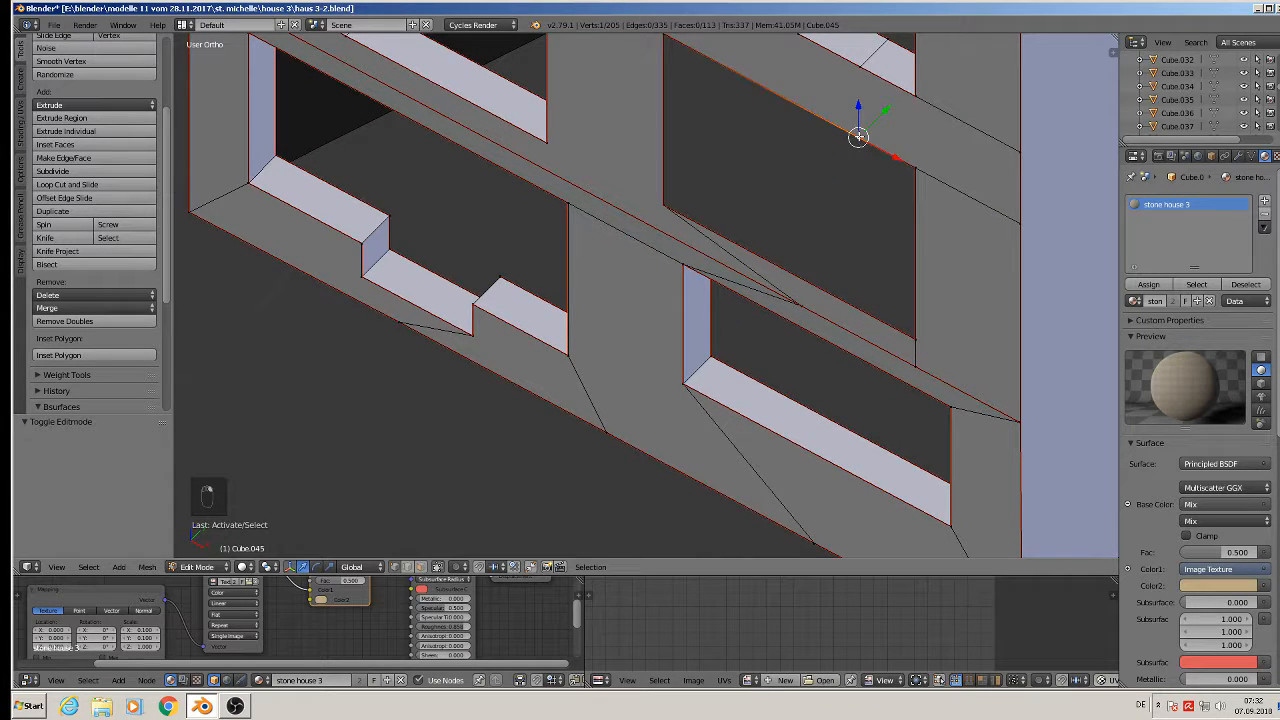
pyautogui.press('x')
pyautogui.click(857, 196)
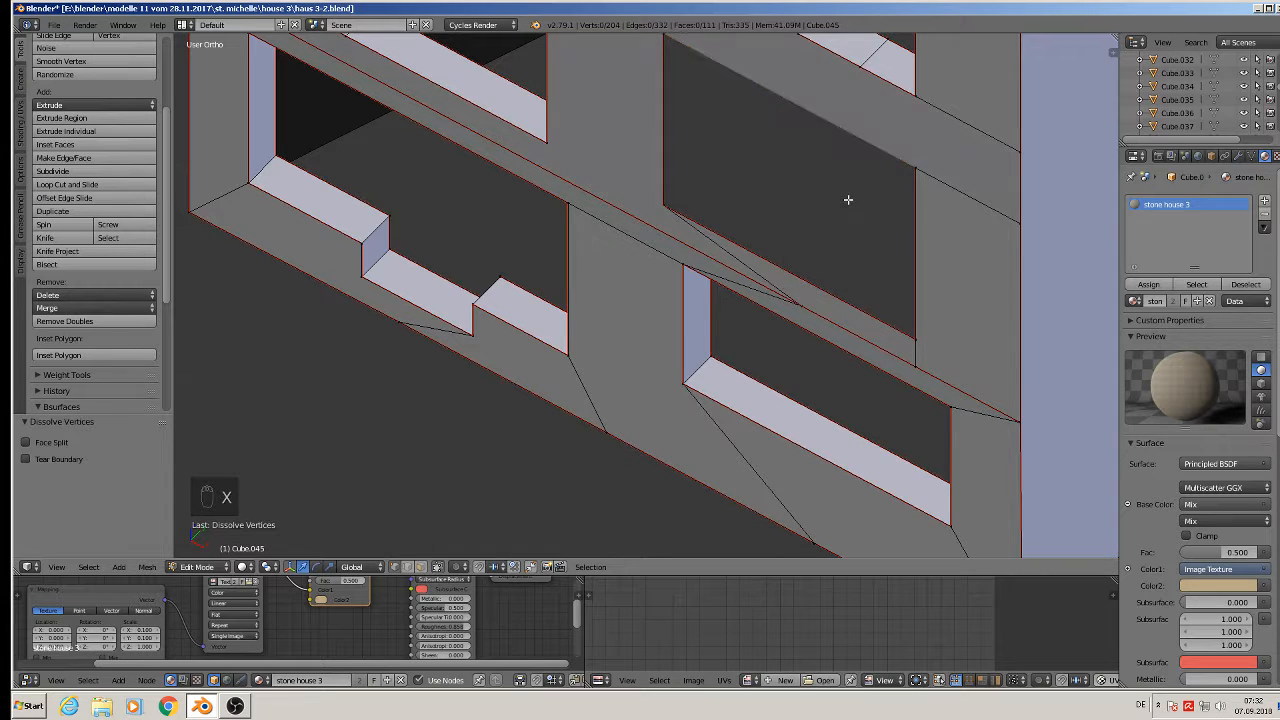
# Try to move the upper right corner vertex of the wide right opening inward along the Y axis.
pyautogui.rightClick(899, 170)
pyautogui.press('g')
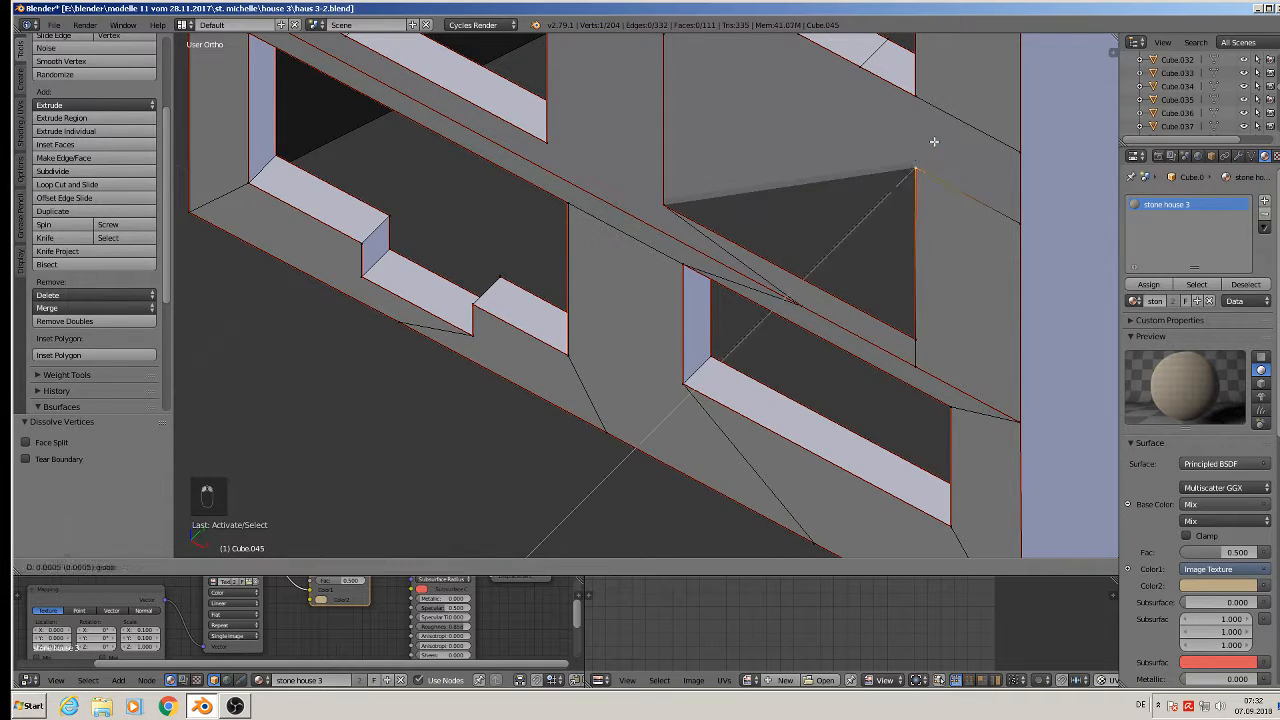
pyautogui.click(937, 141)
pyautogui.hotkey('ctrl', 'z')
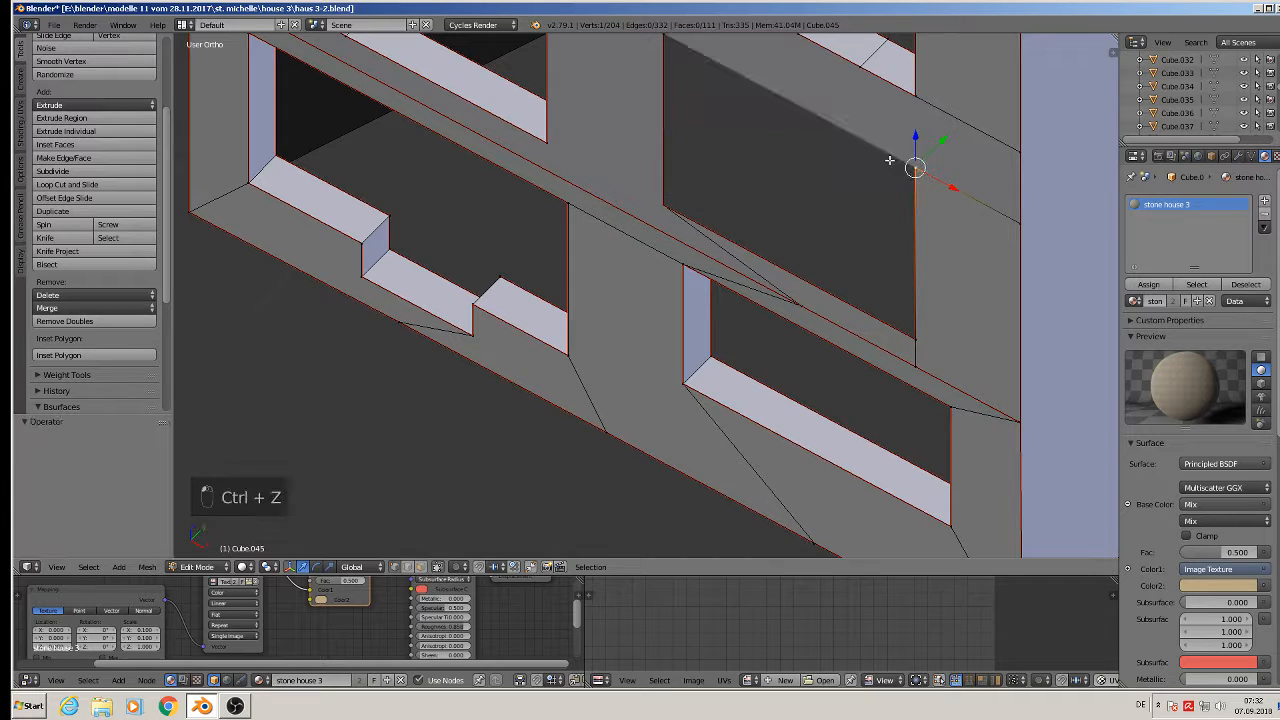
pyautogui.press('g')
pyautogui.press('y')
pyautogui.rightClick(960, 163)
pyautogui.hotkey('ctrl', 'z')
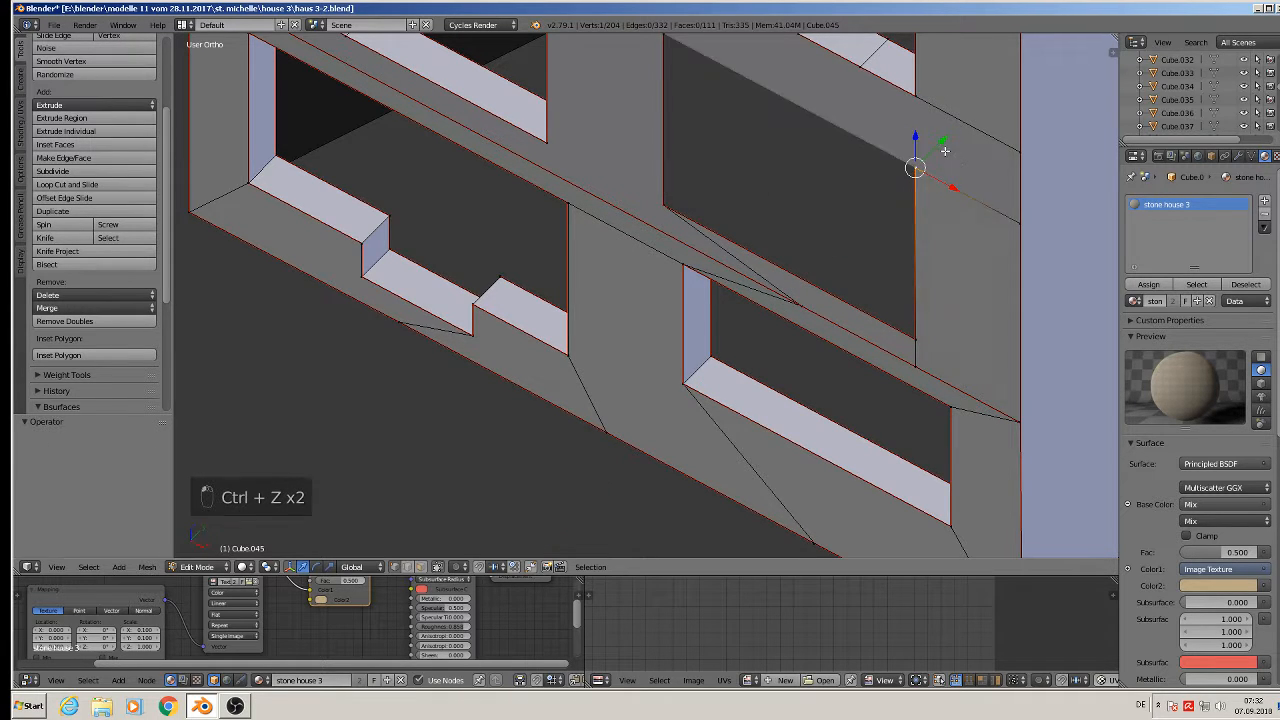
# Fill the wide right opening above the ground floor with a face spanning its four corner vertices.
pyautogui.keyDown('shift'); pyautogui.rightClick(911, 337); pyautogui.keyUp('shift')
pyautogui.keyDown('shift'); pyautogui.rightClick(664, 203); pyautogui.keyUp('shift')
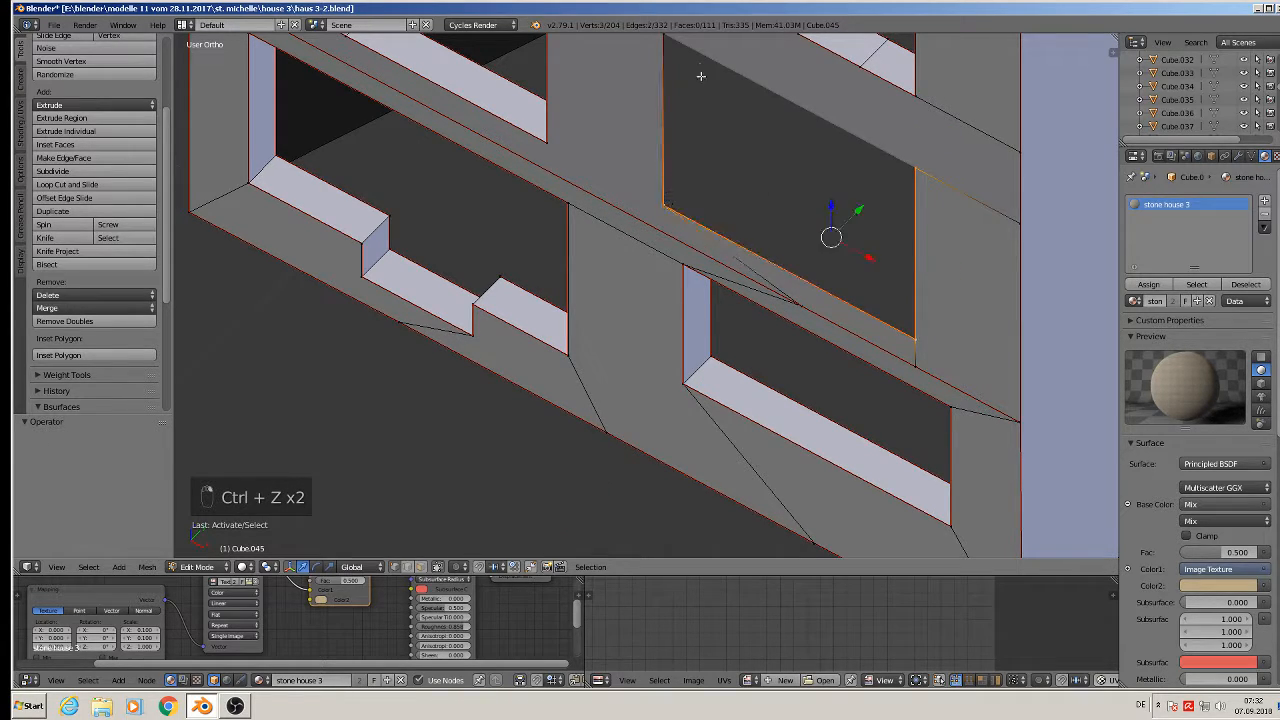
pyautogui.keyDown('shift'); pyautogui.rightClick(668, 41); pyautogui.keyUp('shift')
pyautogui.press('f')
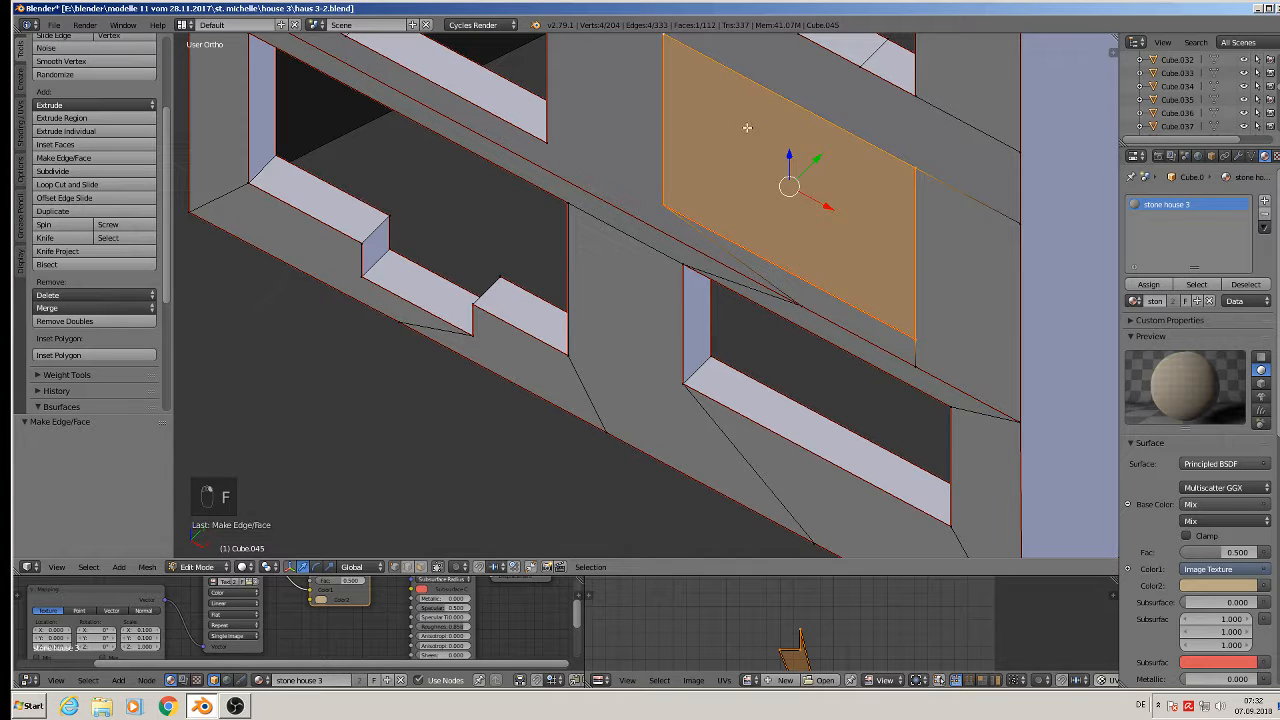
# Extrude the opening's new face about 0.039 into the wall along the Y axis to form its reveal.
pyautogui.scroll(-2, 782, 173)
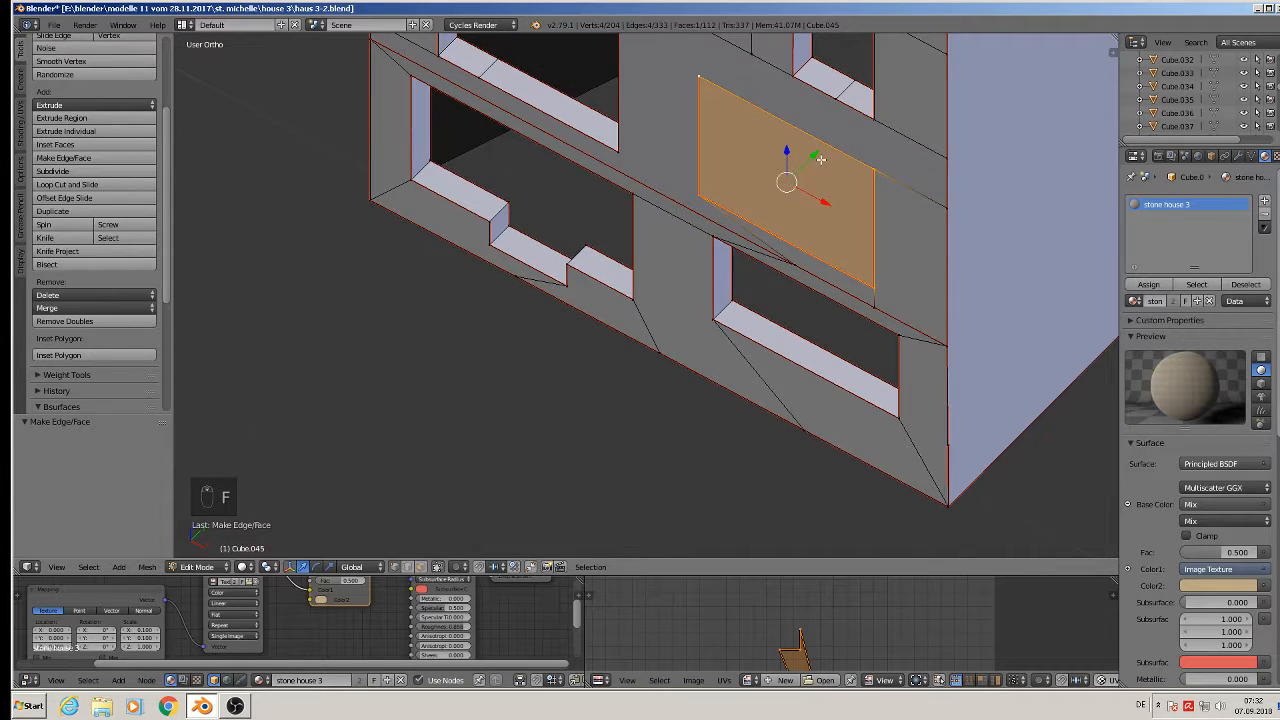
pyautogui.press('e')
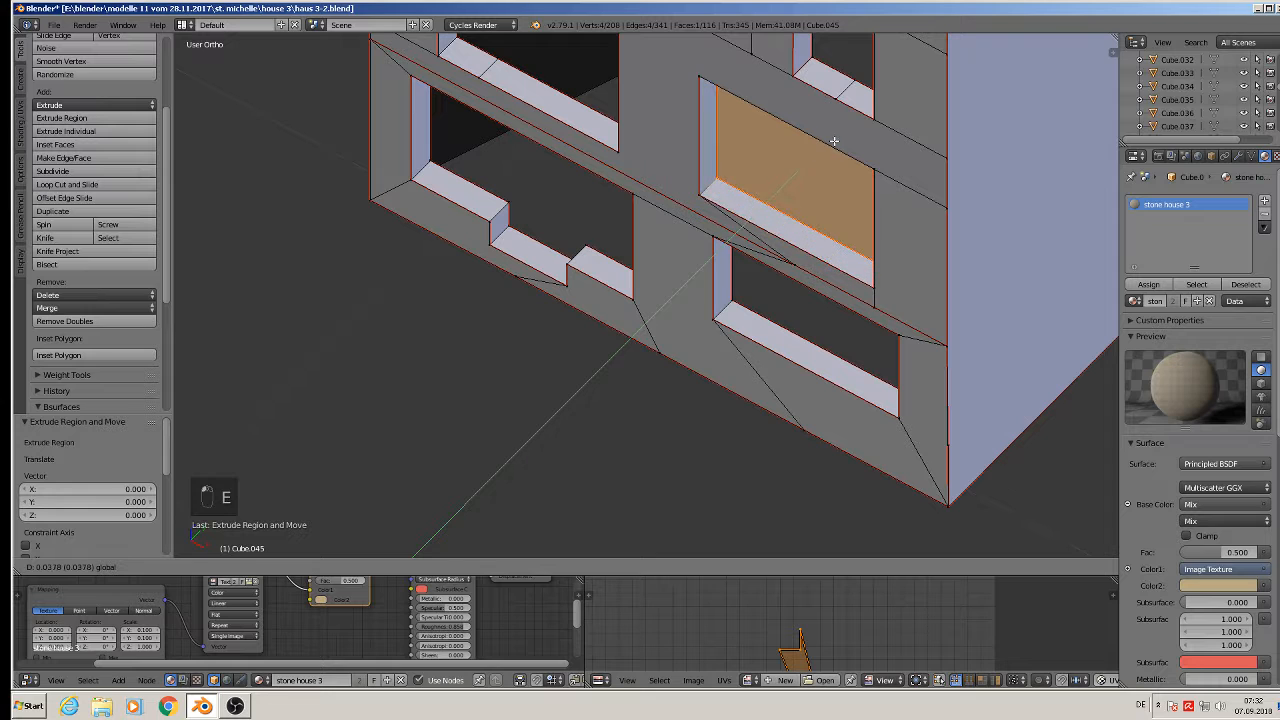
pyautogui.click(834, 141)
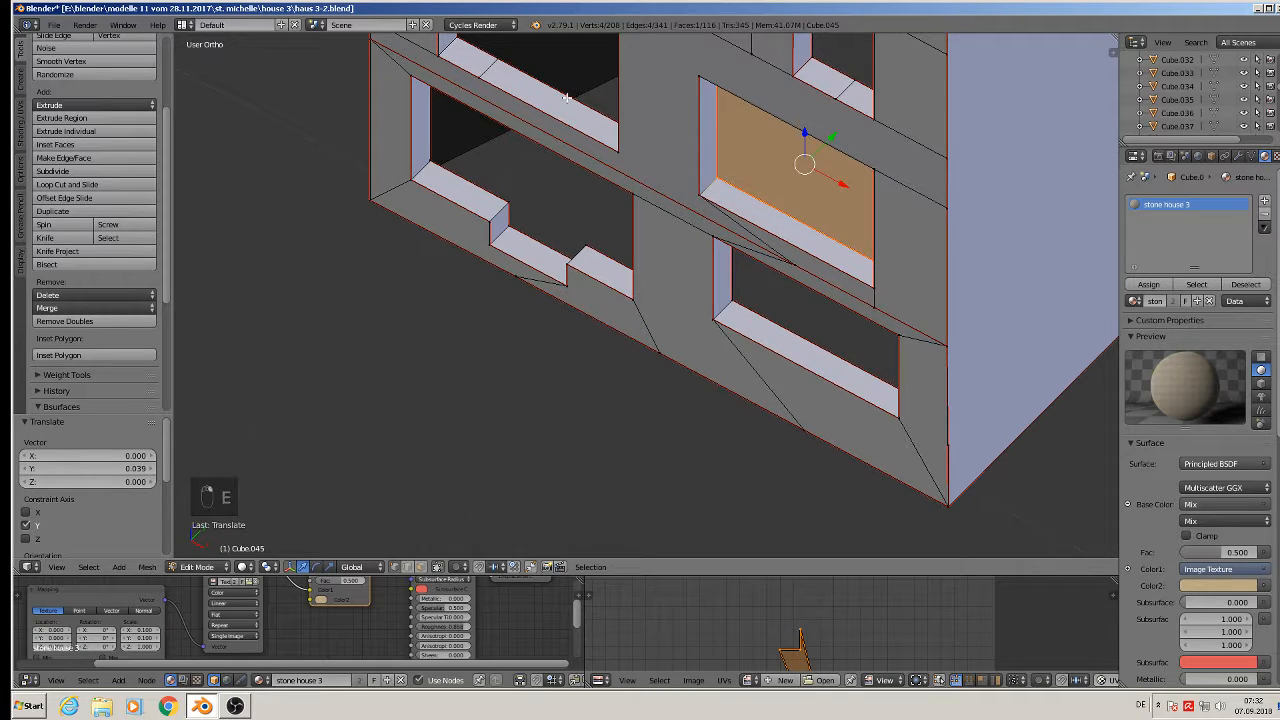
# Switch to edge selection and dissolve the extra edges crossing the sills of the six small windows on the upper two floors.
pyautogui.keyDown('shift'); pyautogui.moveTo(576, 135); pyautogui.dragTo(637, 364, button='middle'); pyautogui.keyUp('shift')
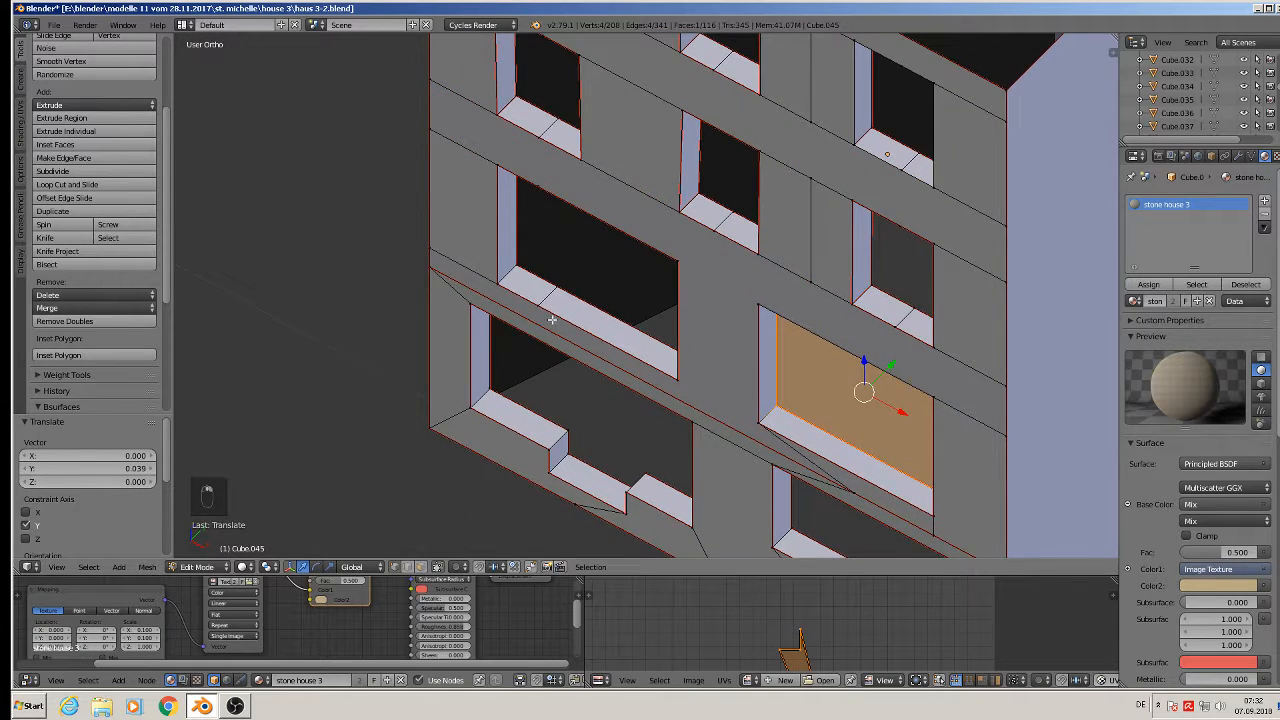
pyautogui.click(420, 567)
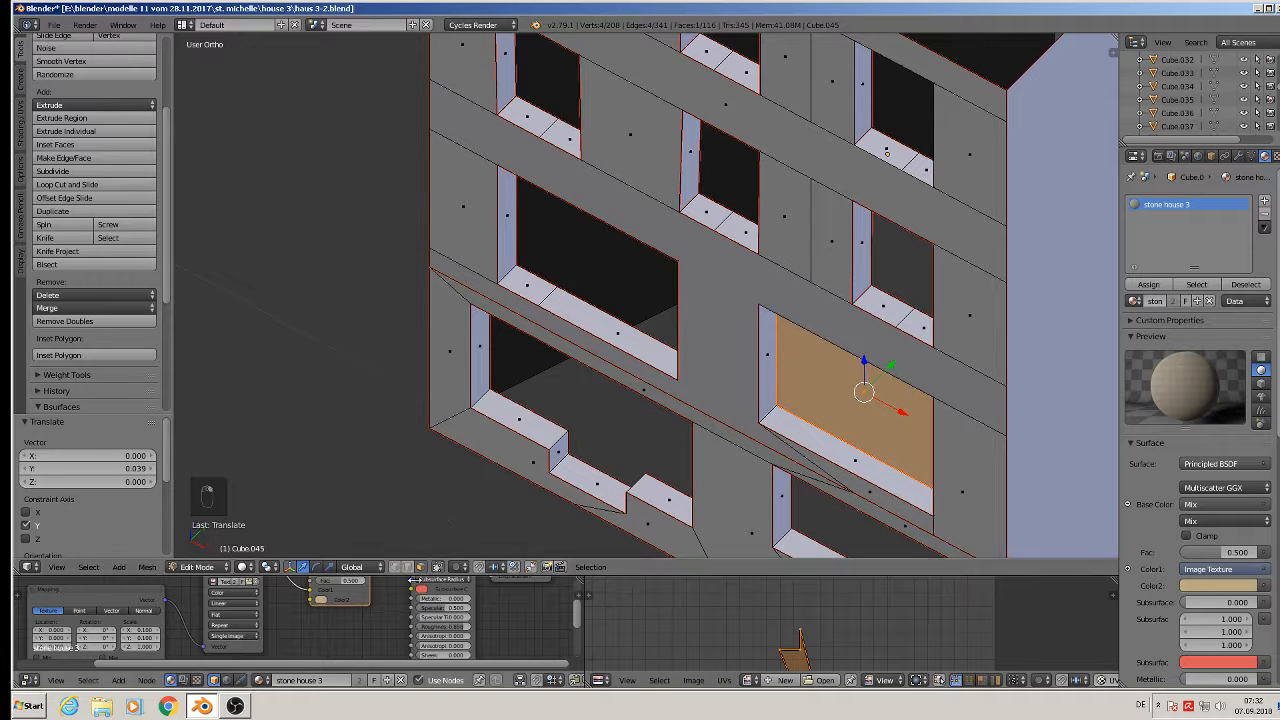
pyautogui.rightClick(549, 291)
pyautogui.press('x')
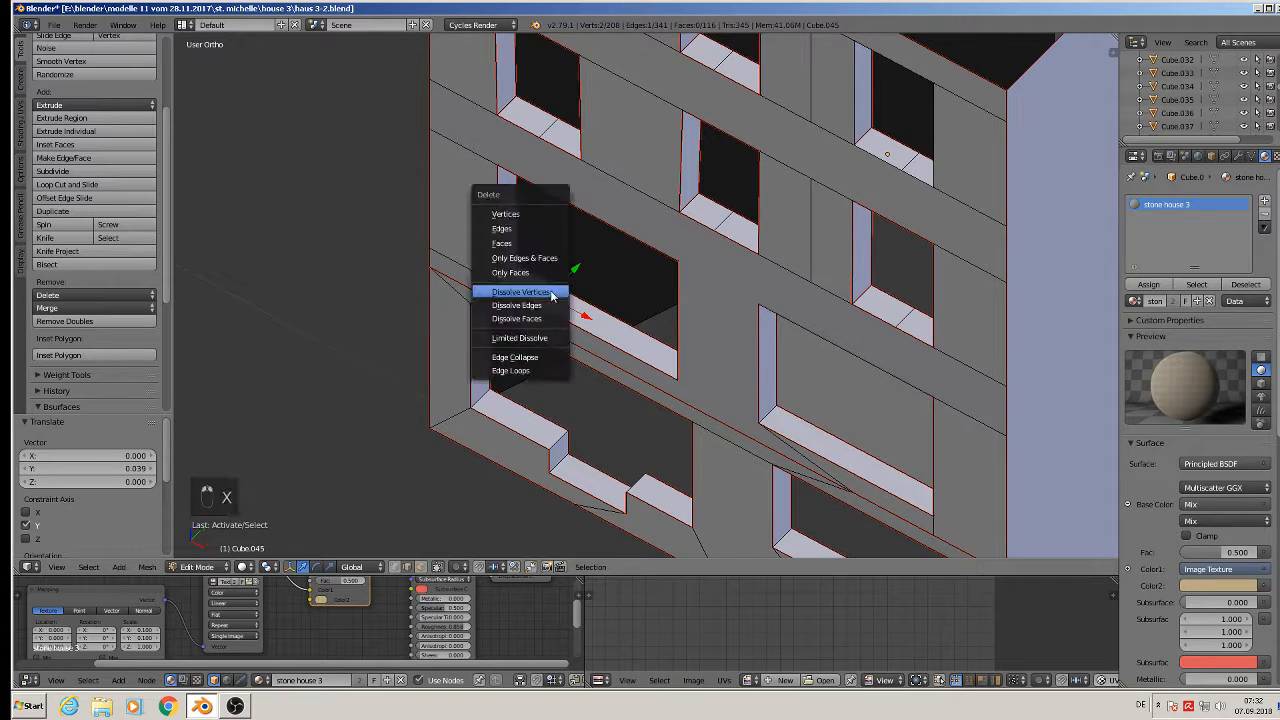
pyautogui.rightClick(549, 125)
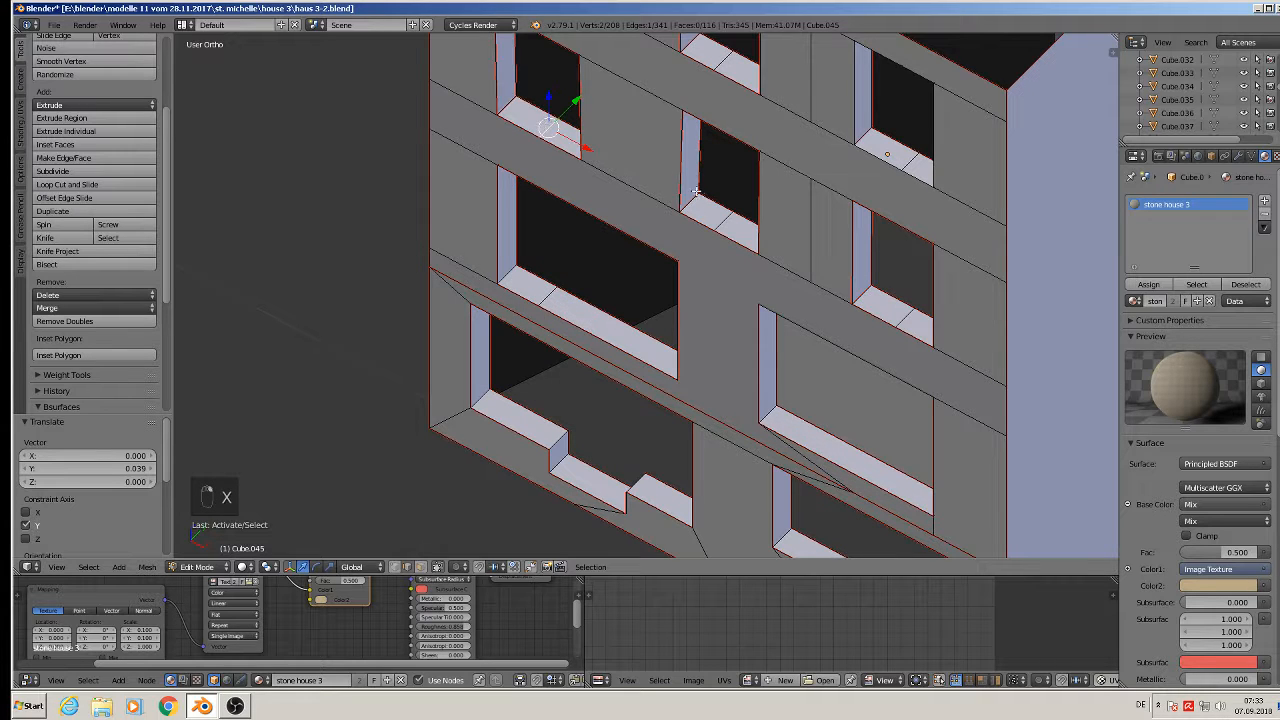
pyautogui.keyDown('shift'); pyautogui.rightClick(735, 228); pyautogui.keyUp('shift')
pyautogui.keyDown('shift'); pyautogui.rightClick(910, 321); pyautogui.keyUp('shift')
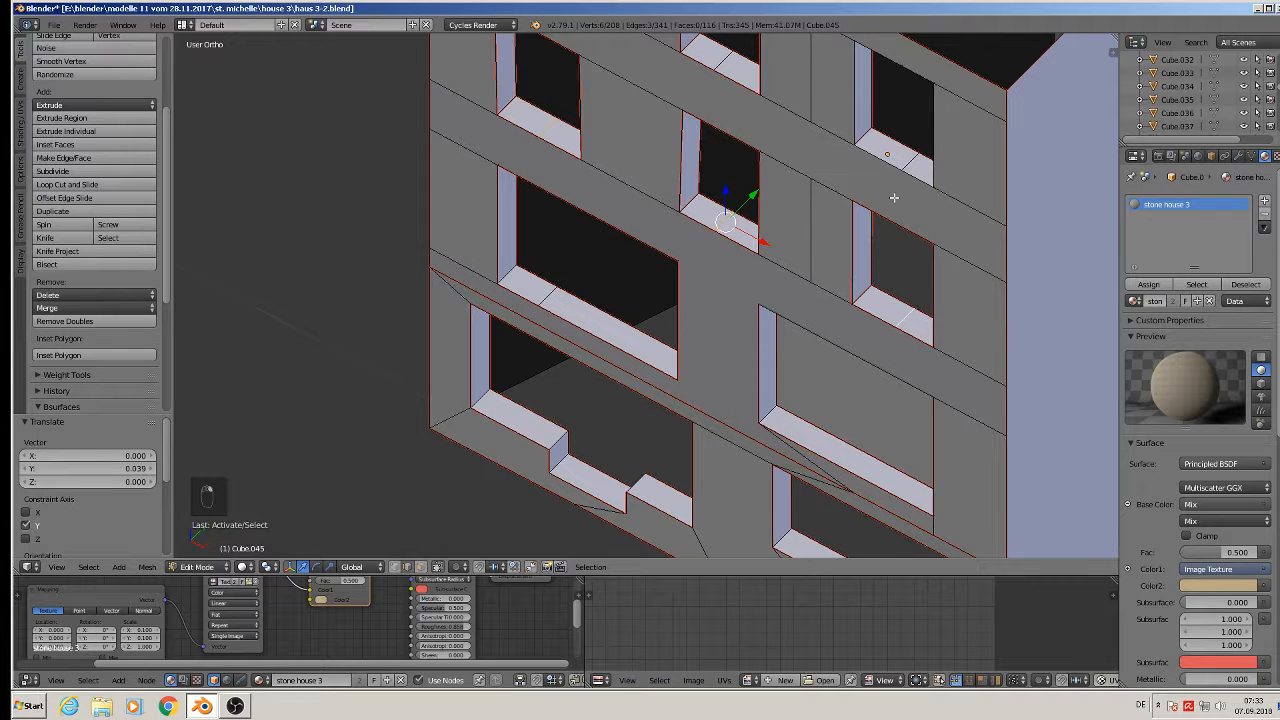
pyautogui.keyDown('shift'); pyautogui.rightClick(907, 158); pyautogui.keyUp('shift')
pyautogui.keyDown('shift'); pyautogui.rightClick(726, 66); pyautogui.keyUp('shift')
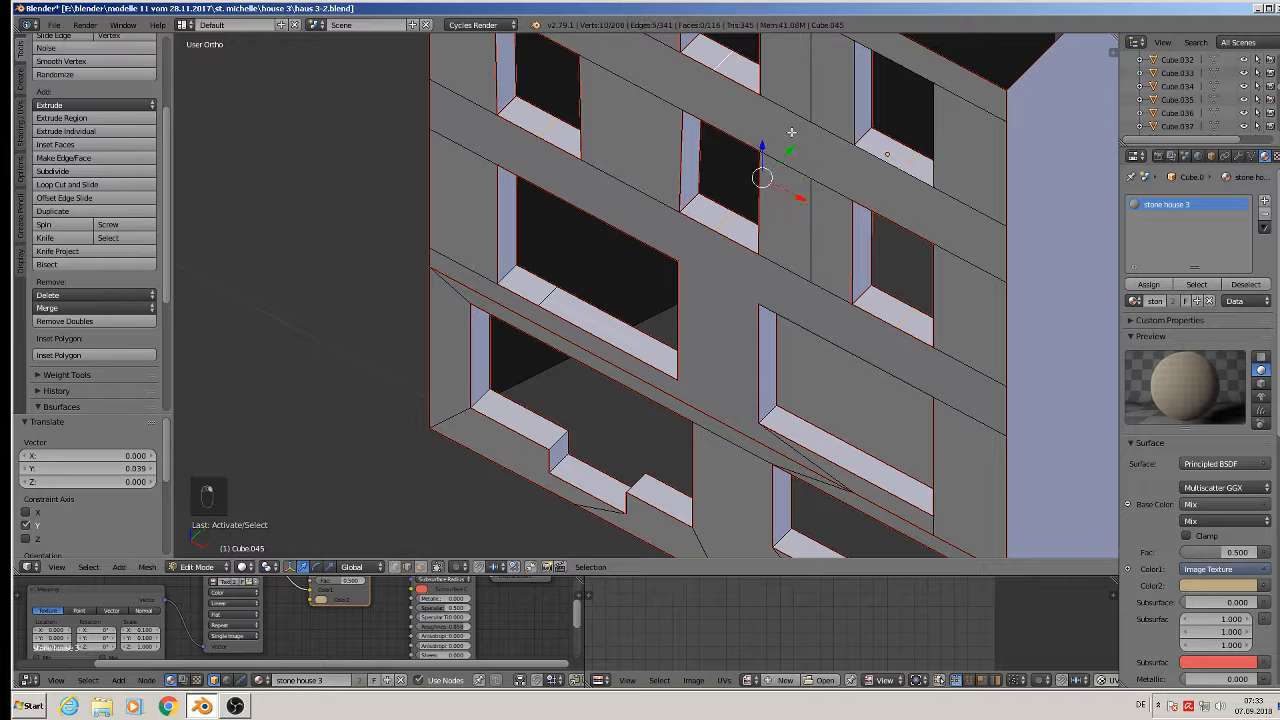
pyautogui.keyDown('shift'); pyautogui.moveTo(792, 132); pyautogui.dragTo(913, 287, button='middle'); pyautogui.keyUp('shift')
pyautogui.press('x')
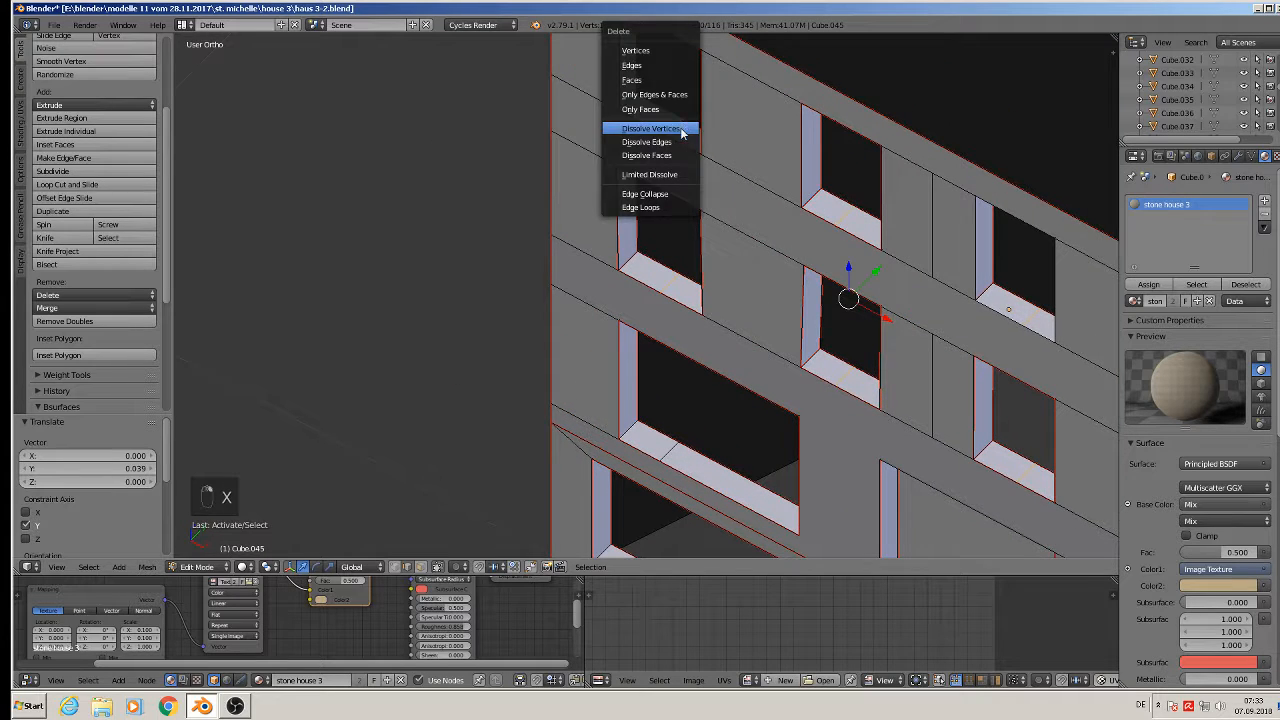
pyautogui.click(683, 142)
# Dissolve the extra edge crossing the sill of the wide left opening above the ground floor.
pyautogui.scroll(-3, 836, 343)
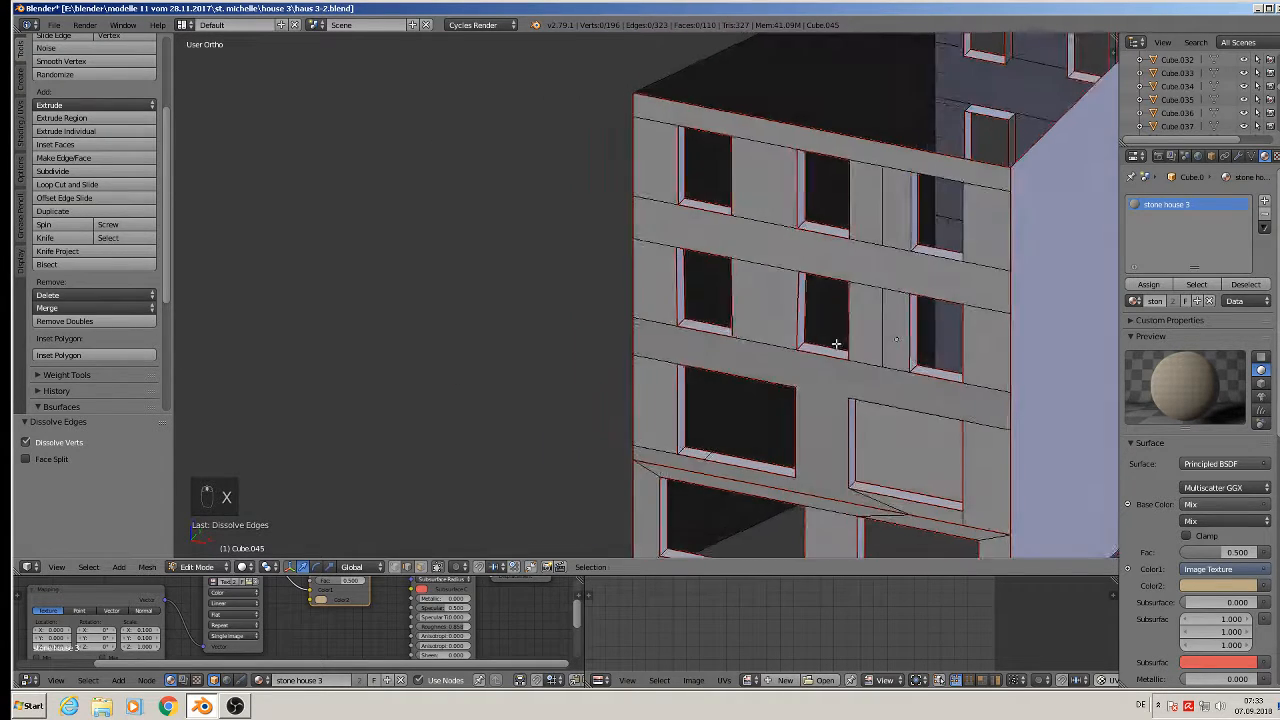
pyautogui.scroll(-1, 836, 343)
pyautogui.rightClick(740, 463)
pyautogui.press('x')
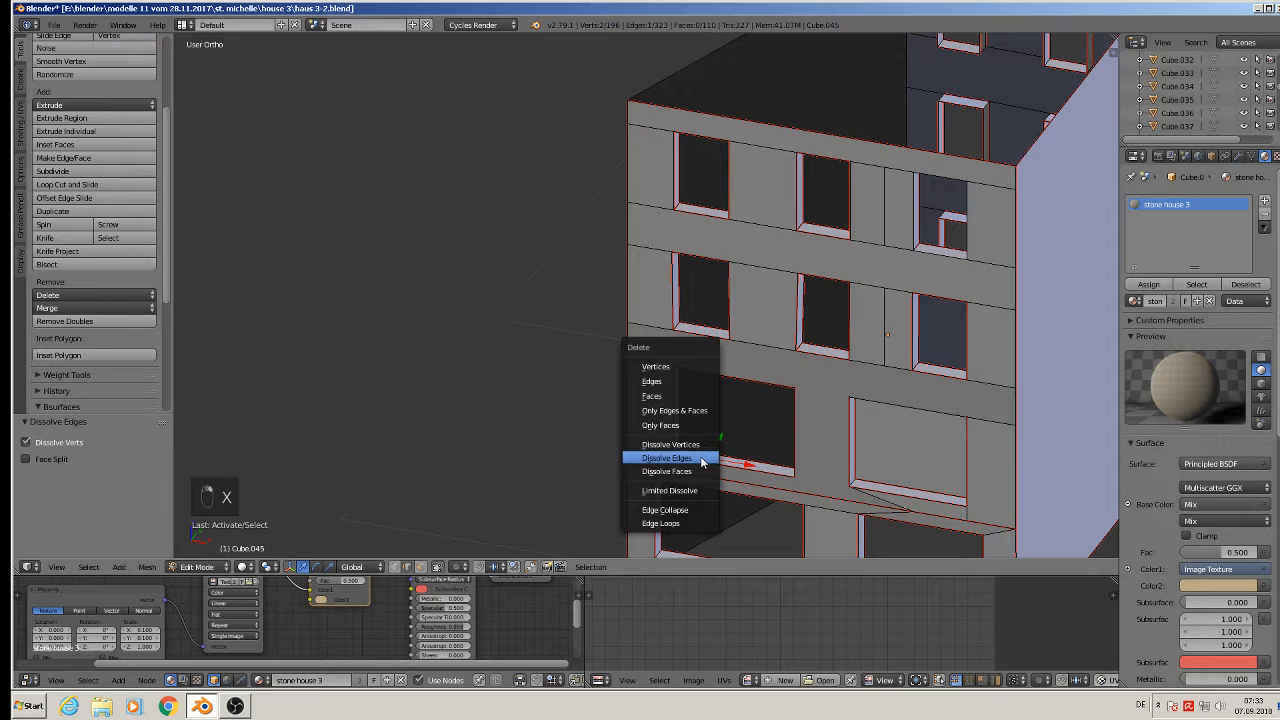
pyautogui.click(701, 461)
# Dissolve the extra edges crossing the upper reveals of the six small windows on the upper two floors.
pyautogui.moveTo(703, 461); pyautogui.dragTo(735, 334, button='middle')
pyautogui.scroll(3, 769, 237)
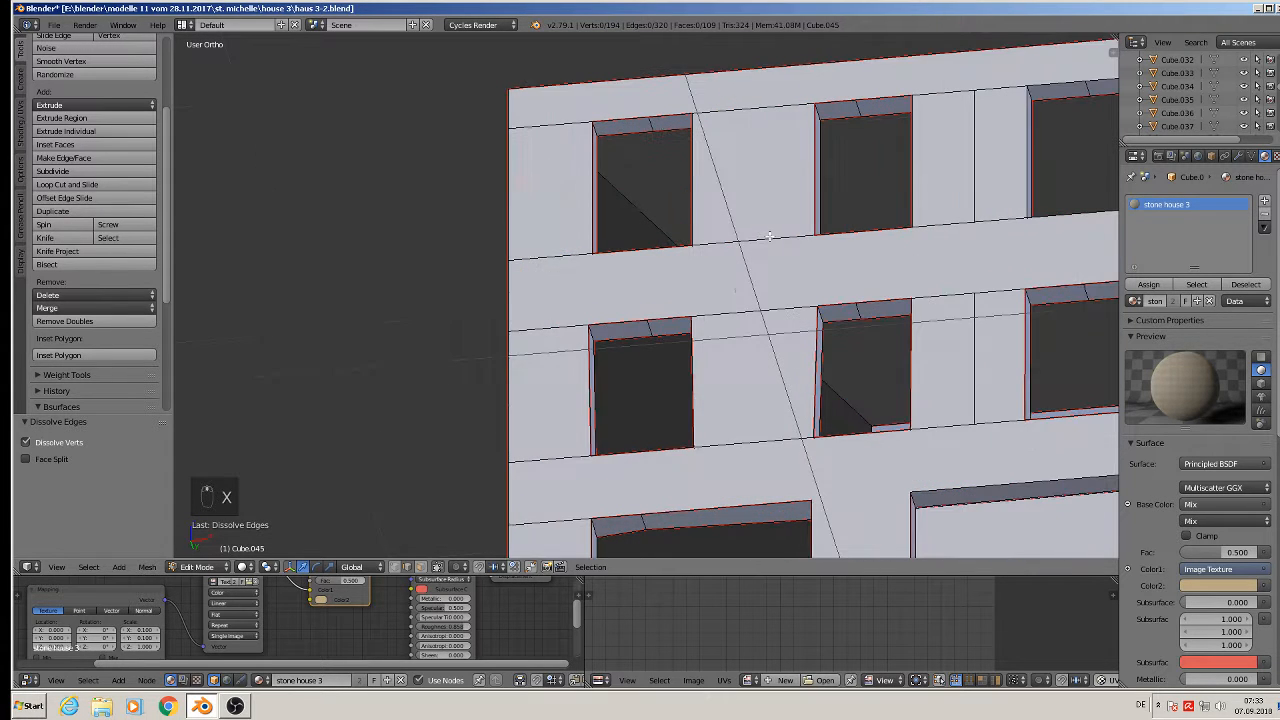
pyautogui.rightClick(645, 118)
pyautogui.keyDown('shift'); pyautogui.rightClick(862, 107); pyautogui.keyUp('shift')
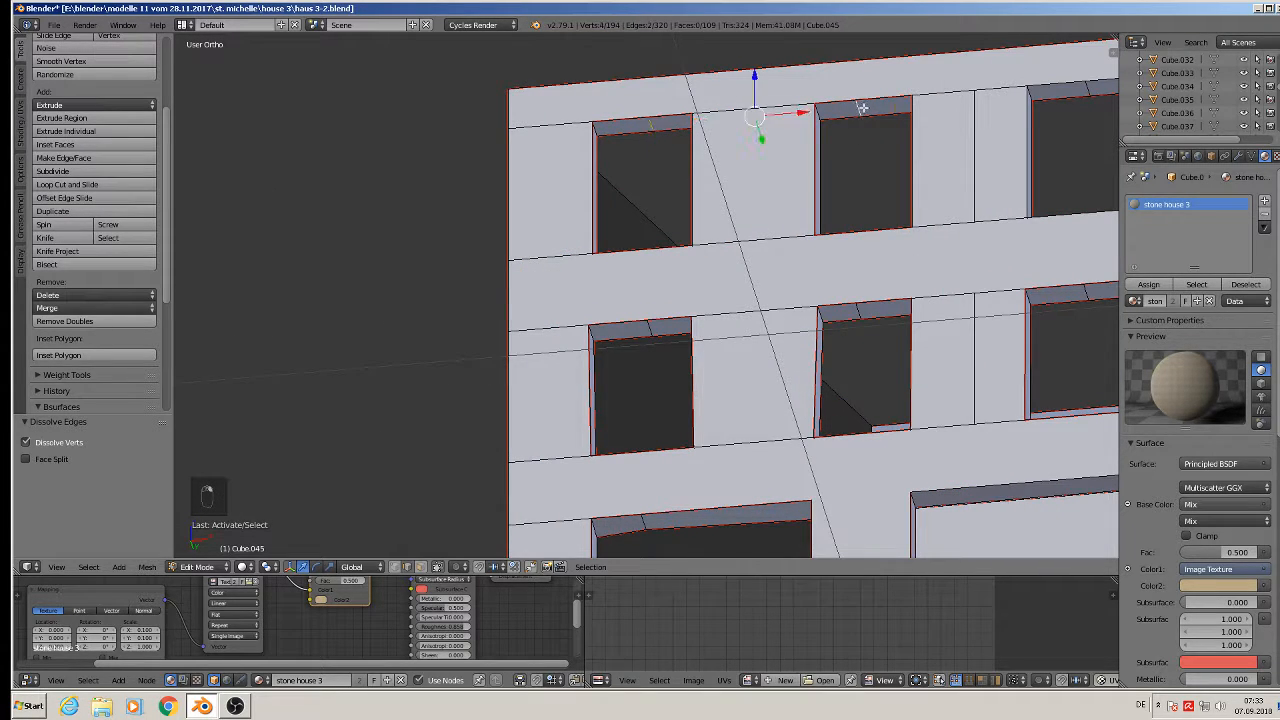
pyautogui.keyDown('shift'); pyautogui.rightClick(1081, 92); pyautogui.keyUp('shift')
pyautogui.keyDown('shift'); pyautogui.rightClick(1086, 296); pyautogui.keyUp('shift')
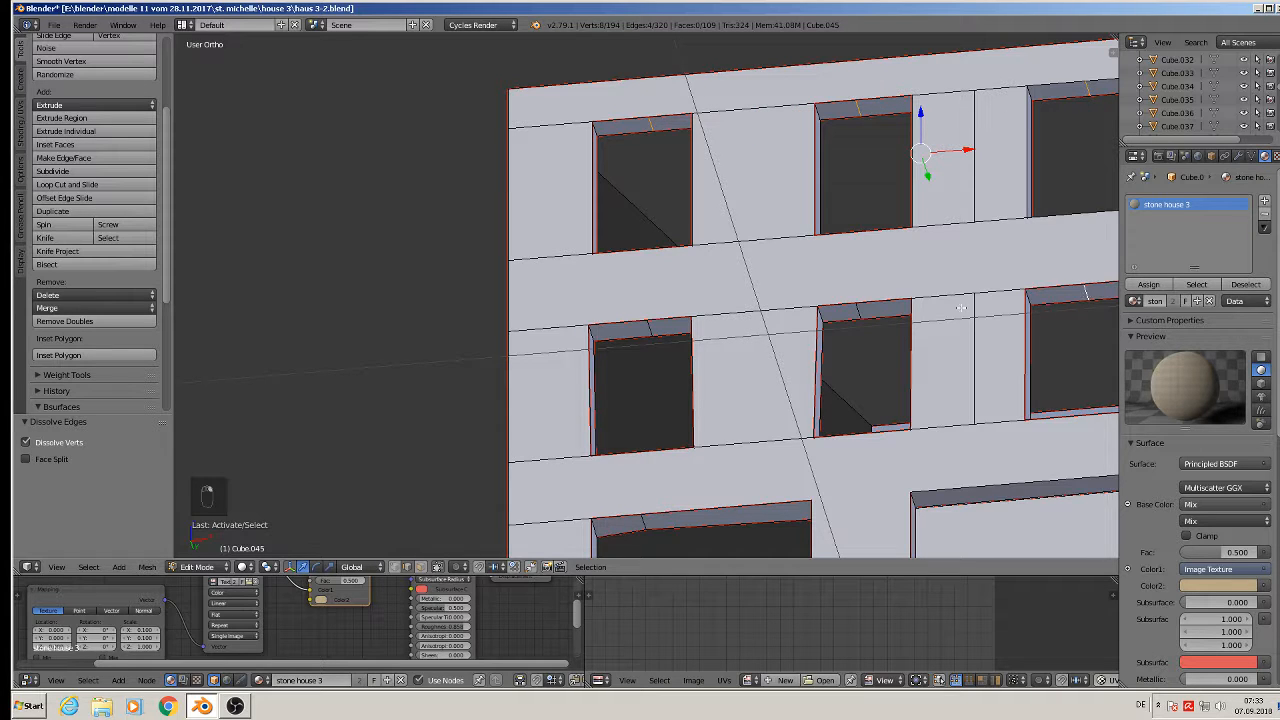
pyautogui.keyDown('shift'); pyautogui.rightClick(855, 313); pyautogui.keyUp('shift')
pyautogui.keyDown('shift'); pyautogui.rightClick(650, 329); pyautogui.keyUp('shift')
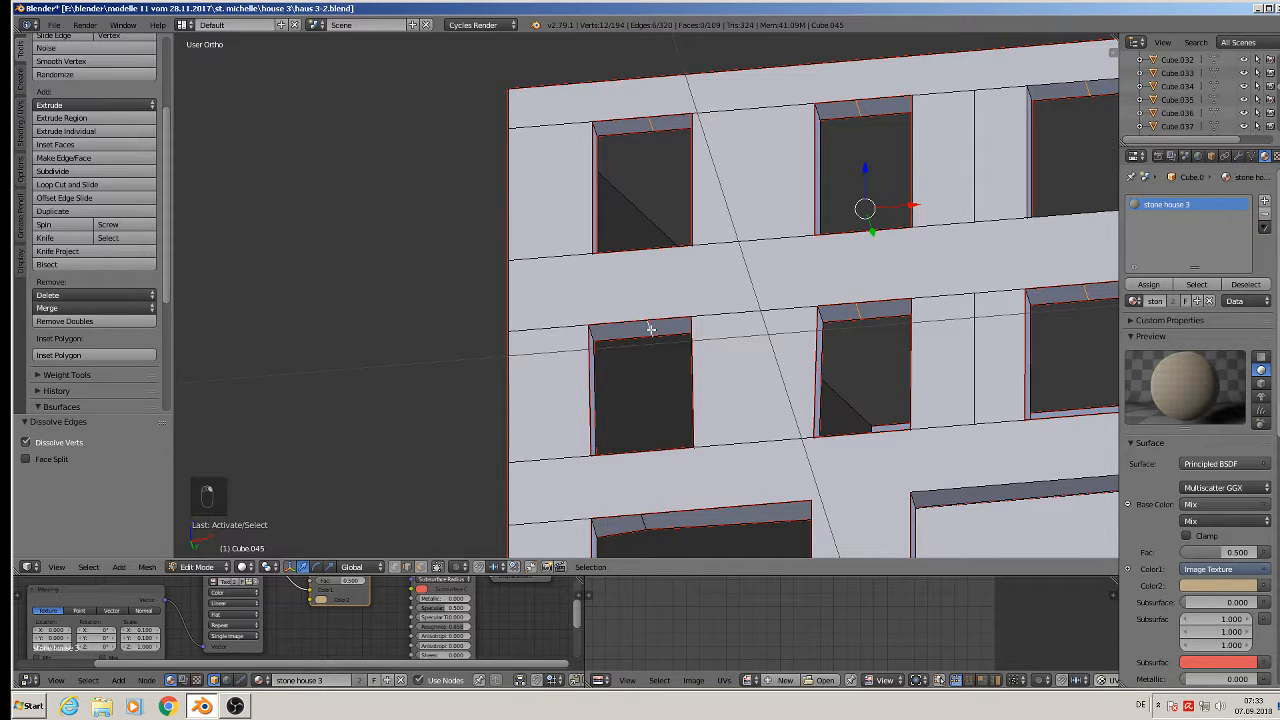
pyautogui.press('x')
pyautogui.click(651, 329)
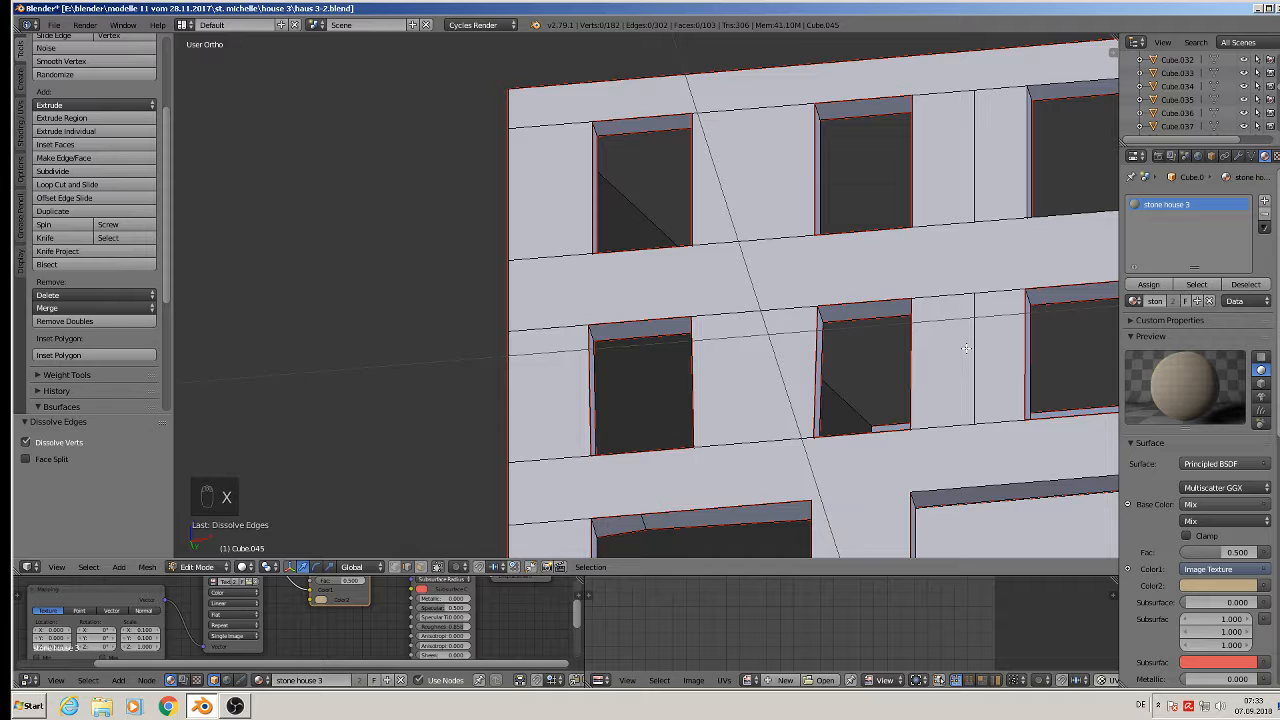
# Dissolve the two vertical wall edges between the middle and right windows on the upper two floors.
pyautogui.rightClick(974, 357)
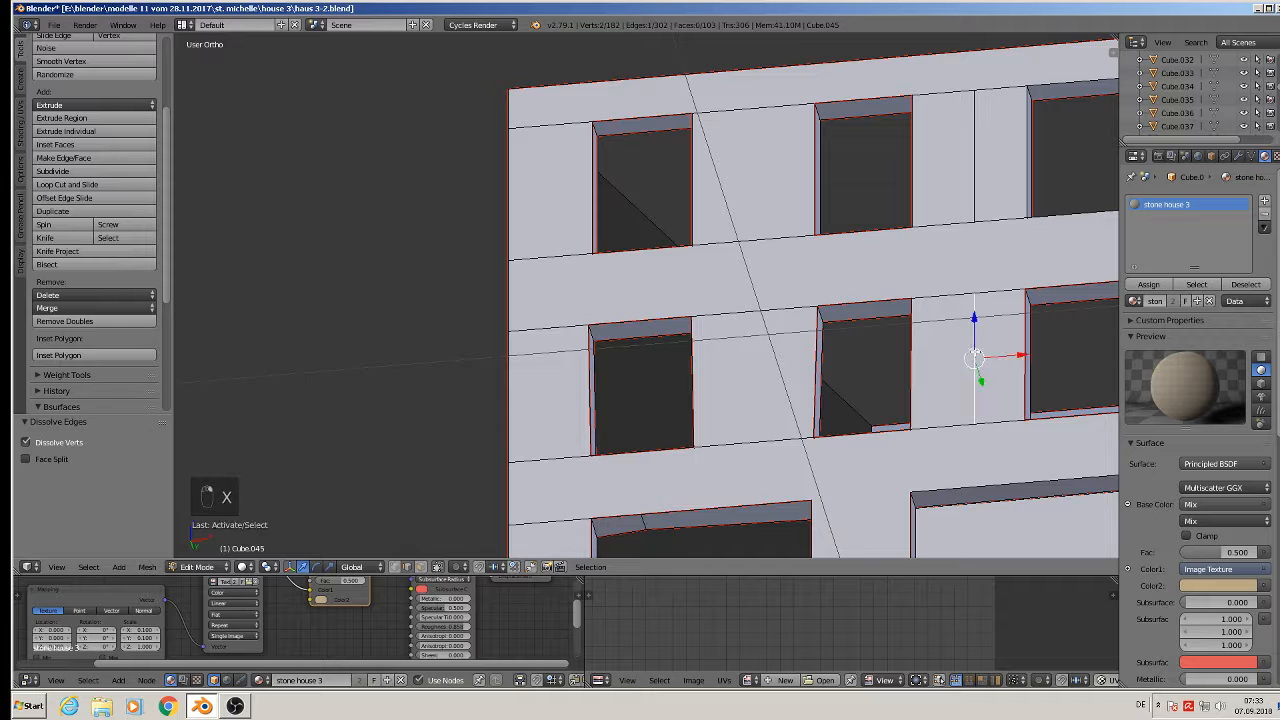
pyautogui.keyDown('shift'); pyautogui.rightClick(984, 130); pyautogui.keyUp('shift')
pyautogui.press('x')
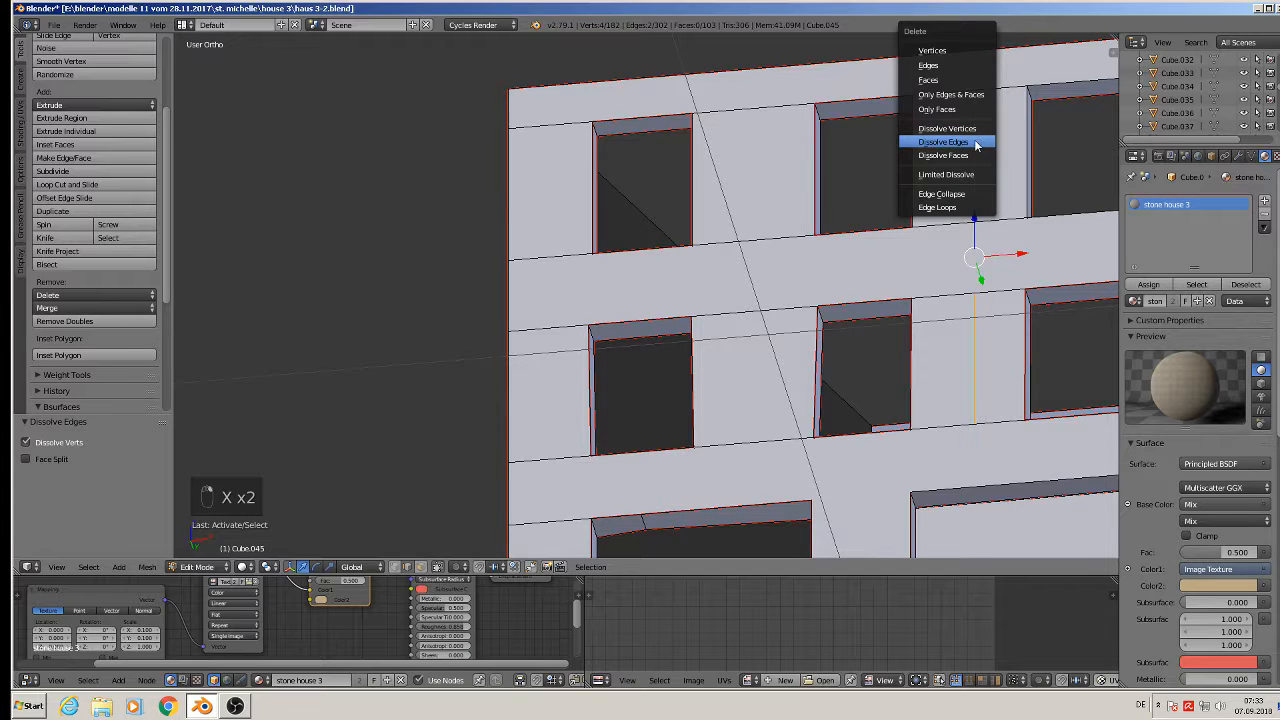
pyautogui.click(980, 140)
# Dissolve the extra edge crossing the upper reveal of the wide left opening above the ground floor.
pyautogui.scroll(-3, 984, 316)
pyautogui.keyDown('shift'); pyautogui.moveTo(936, 396); pyautogui.dragTo(822, 247, button='middle'); pyautogui.keyUp('shift')
pyautogui.scroll(2, 873, 312)
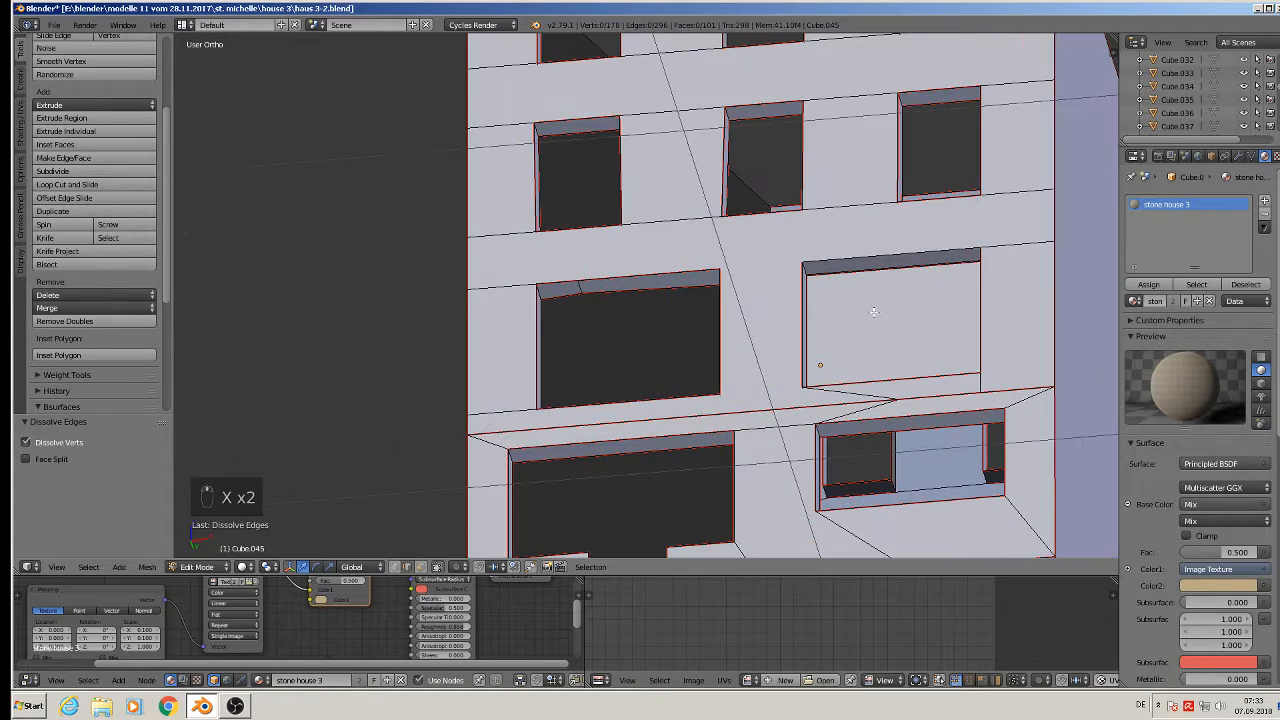
pyautogui.rightClick(572, 283)
pyautogui.press('x')
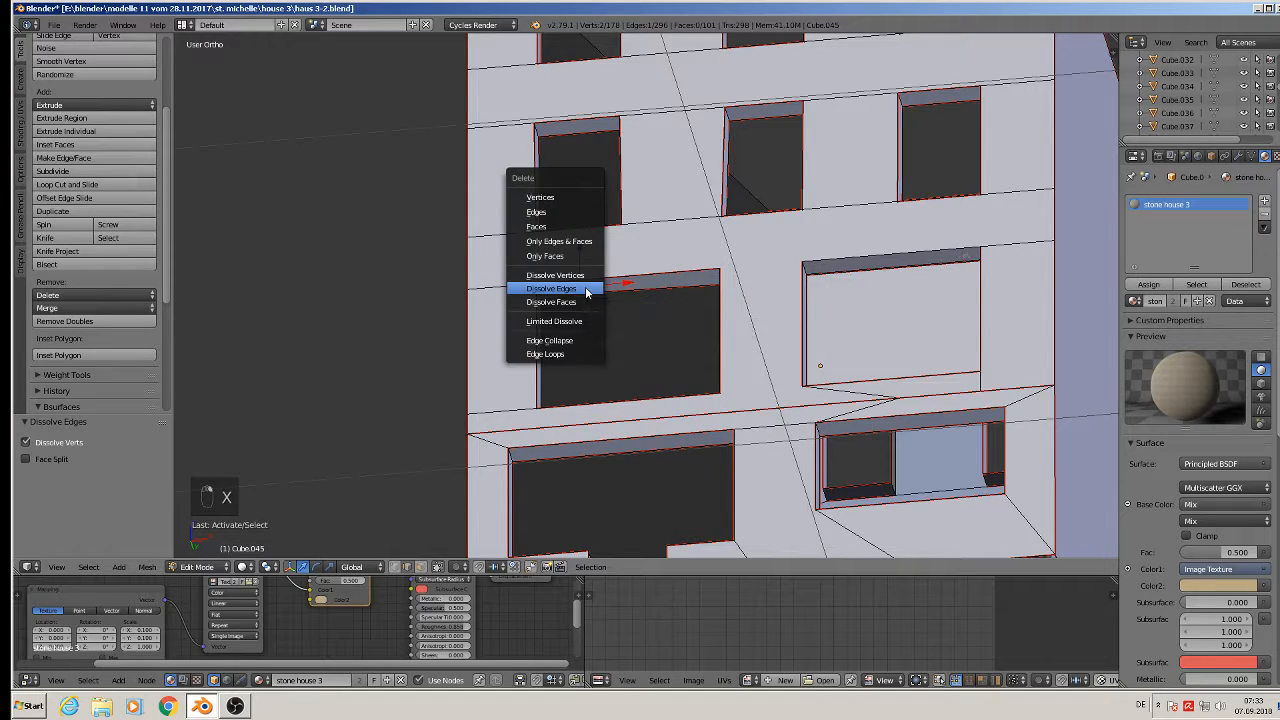
pyautogui.click(585, 288)
# Fill the inner edge loops of the three small windows in the front wall's lower window row with faces.
pyautogui.scroll(-4, 689, 351)
pyautogui.moveTo(689, 351); pyautogui.dragTo(716, 470, button='middle')
pyautogui.keyDown('shift'); pyautogui.moveTo(743, 391); pyautogui.dragTo(747, 427, button='middle'); pyautogui.keyUp('shift')
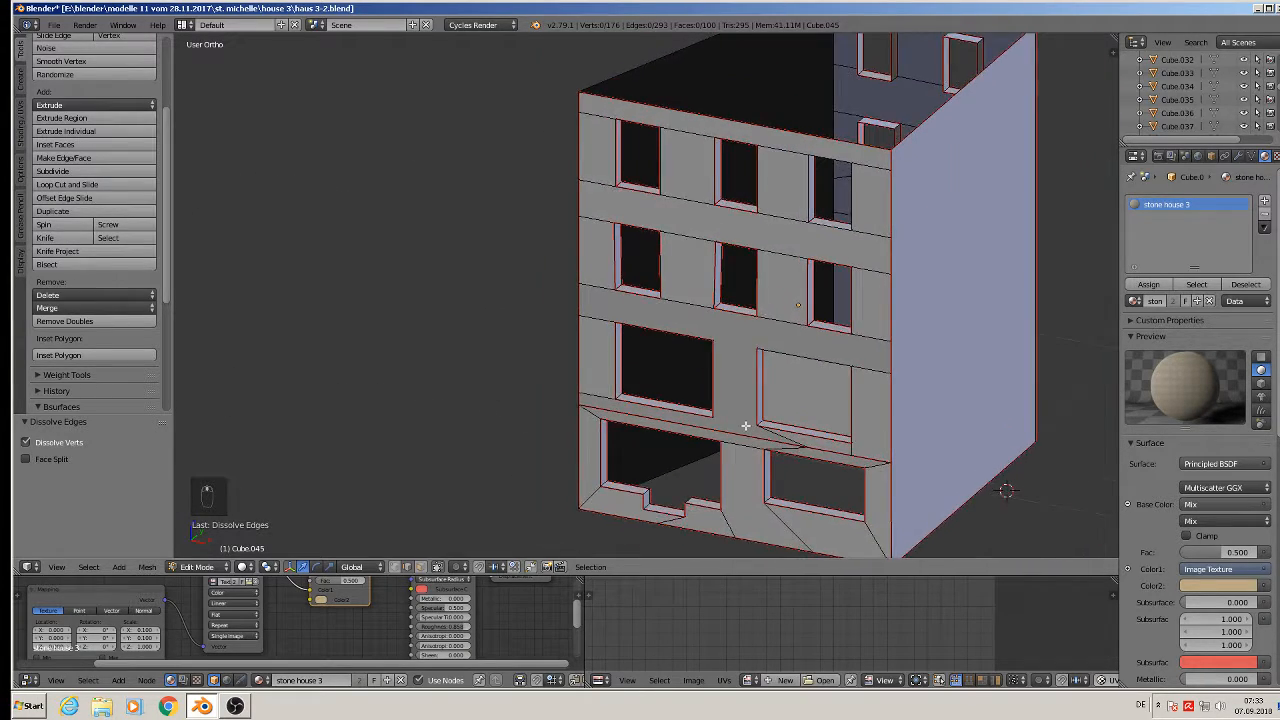
pyautogui.scroll(4, 747, 427)
pyautogui.keyDown('alt'); pyautogui.rightClick(724, 175); pyautogui.keyUp('alt')
pyautogui.press('f')
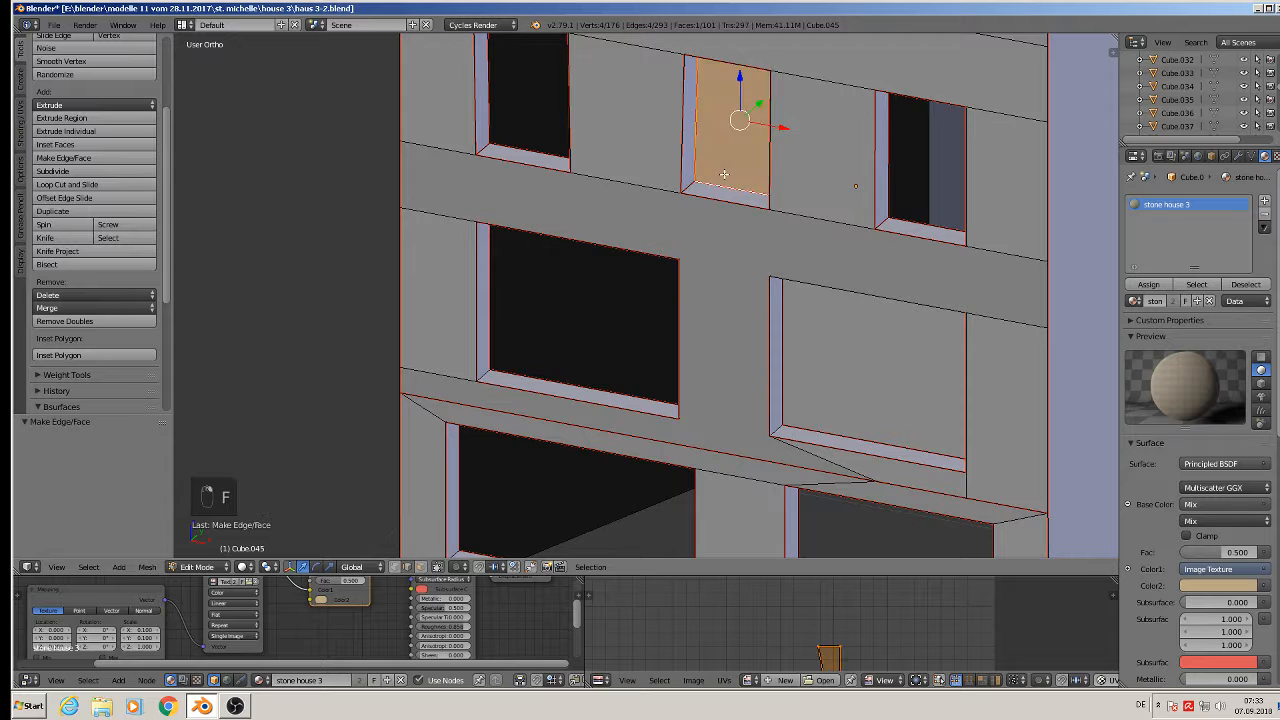
pyautogui.keyDown('alt'); pyautogui.rightClick(536, 147); pyautogui.keyUp('alt')
pyautogui.press('f')
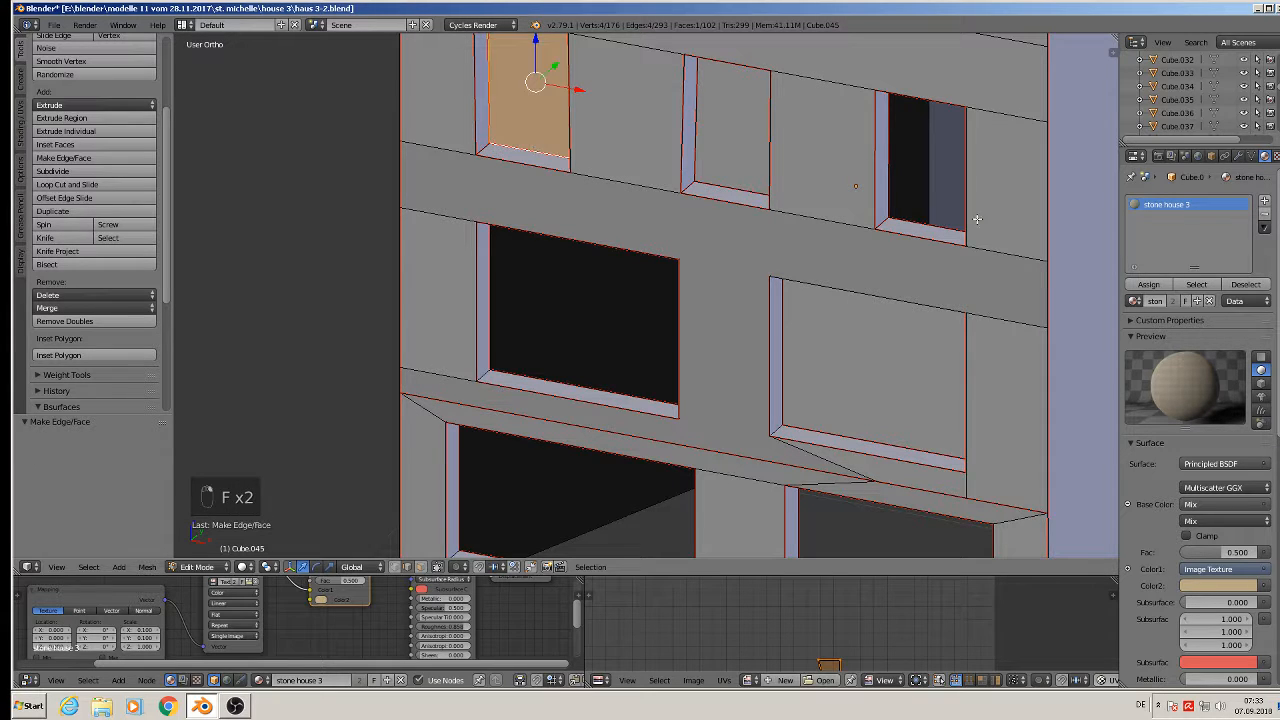
pyautogui.keyDown('alt'); pyautogui.rightClick(922, 217); pyautogui.keyUp('alt')
pyautogui.press('f')
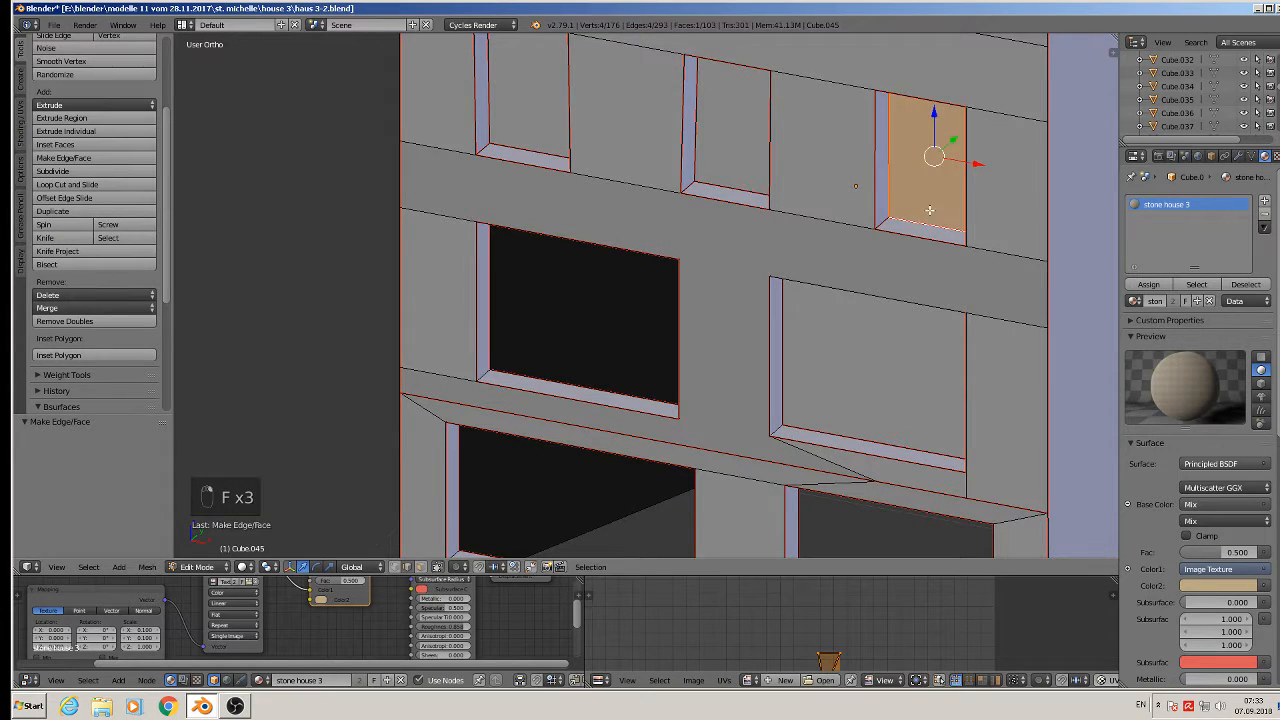
# Fill the inner edge loops of the front wall's three top-floor windows with faces.
pyautogui.keyDown('shift'); pyautogui.moveTo(921, 217); pyautogui.dragTo(861, 397, button='middle'); pyautogui.keyUp('shift')
pyautogui.keyDown('alt'); pyautogui.rightClick(849, 186); pyautogui.keyUp('alt')
pyautogui.press('f')
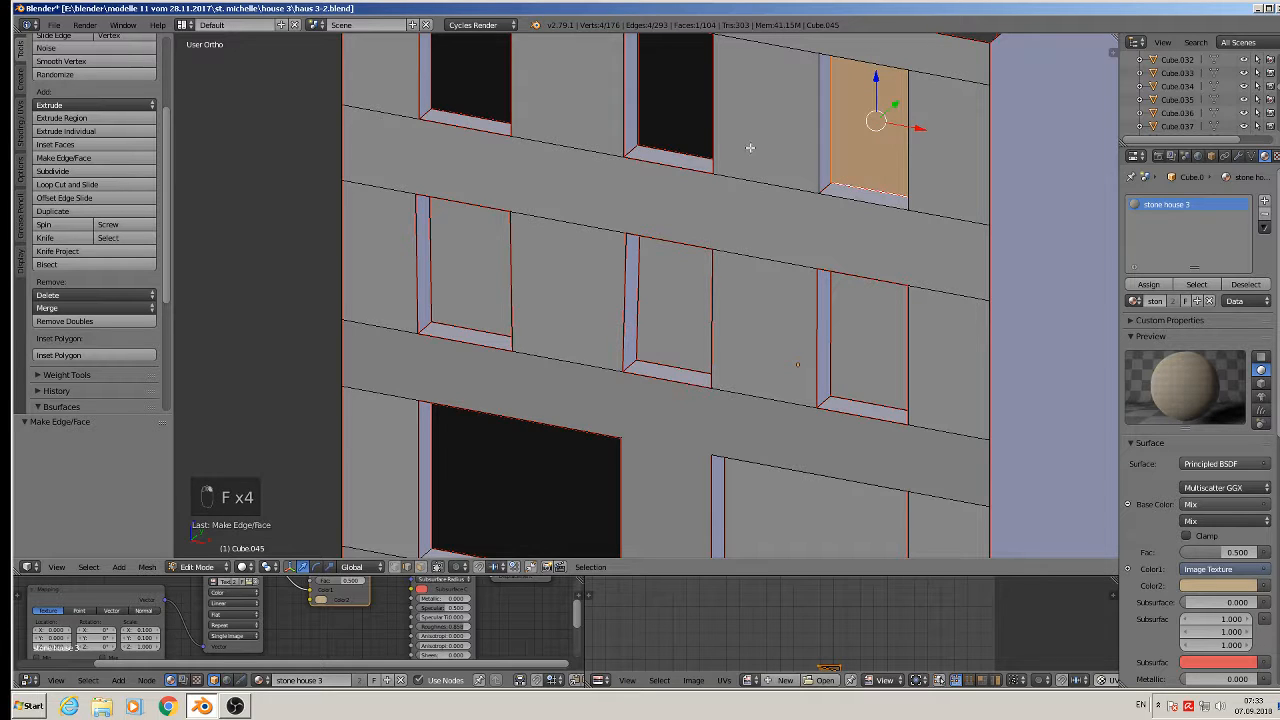
pyautogui.keyDown('alt'); pyautogui.rightClick(671, 137); pyautogui.keyUp('alt')
pyautogui.press('f')
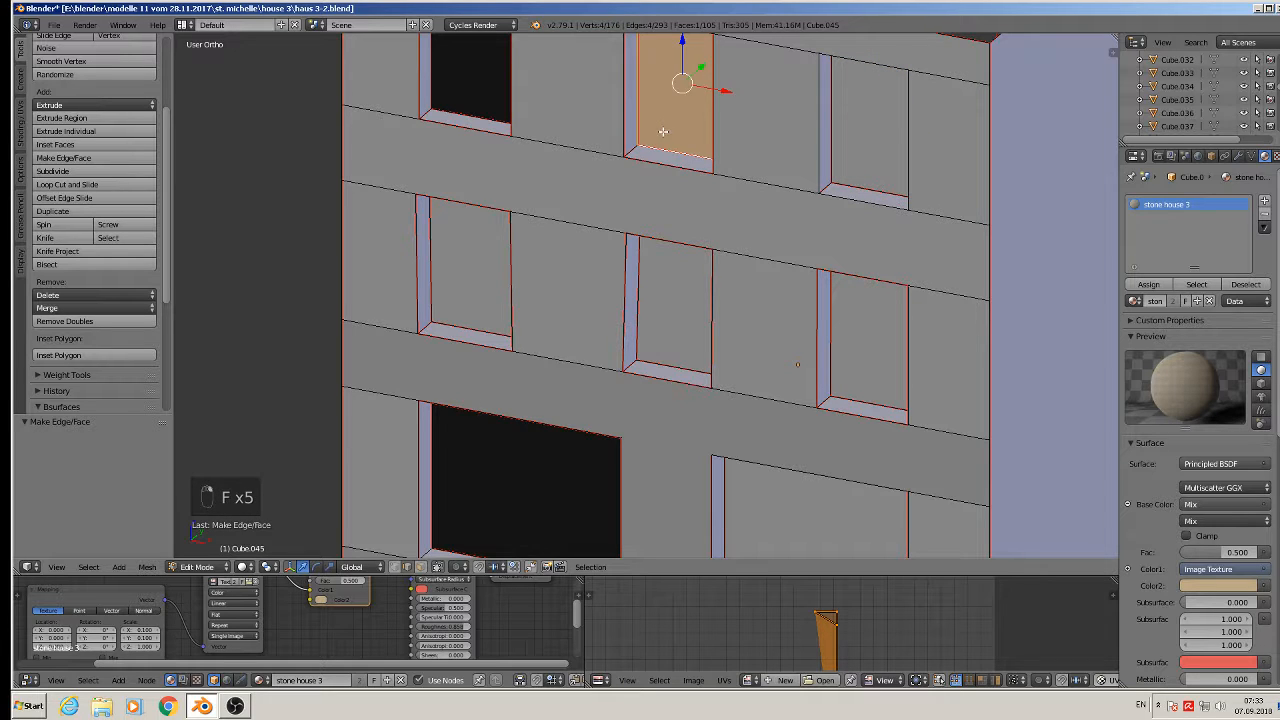
pyautogui.keyDown('shift'); pyautogui.rightClick(446, 108); pyautogui.keyUp('shift')
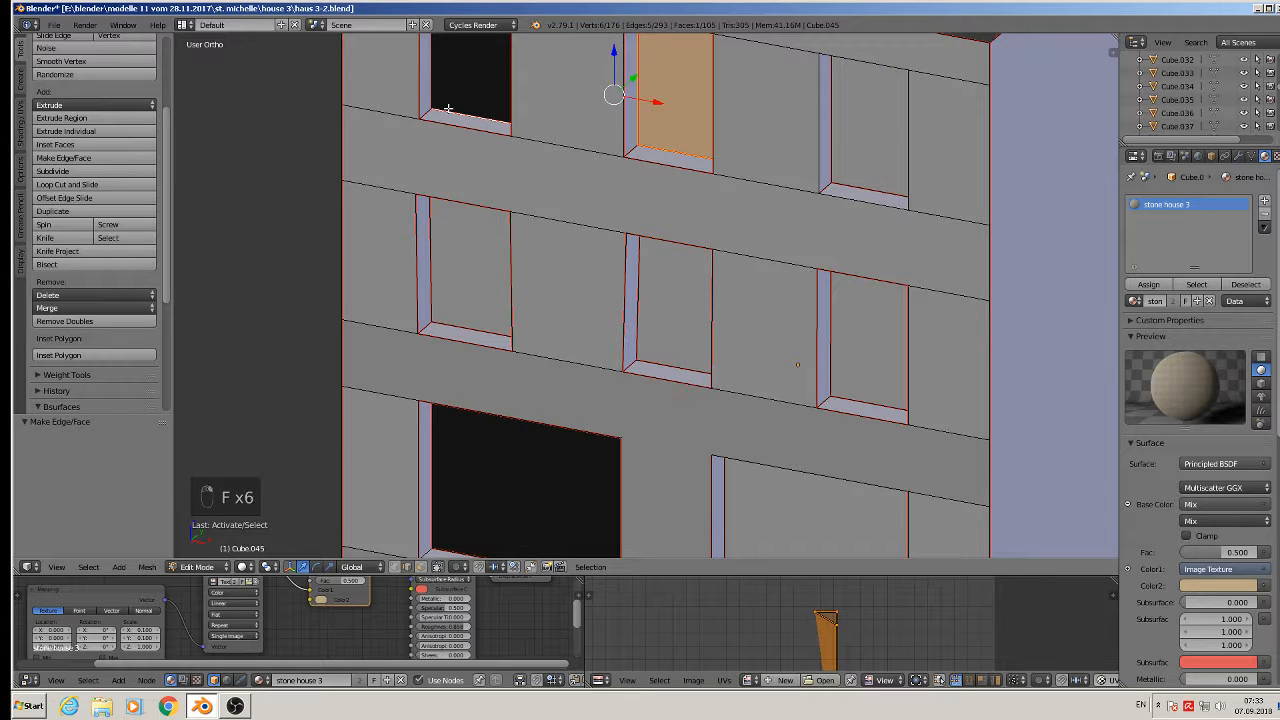
pyautogui.keyDown('alt'); pyautogui.rightClick(448, 108); pyautogui.keyUp('alt')
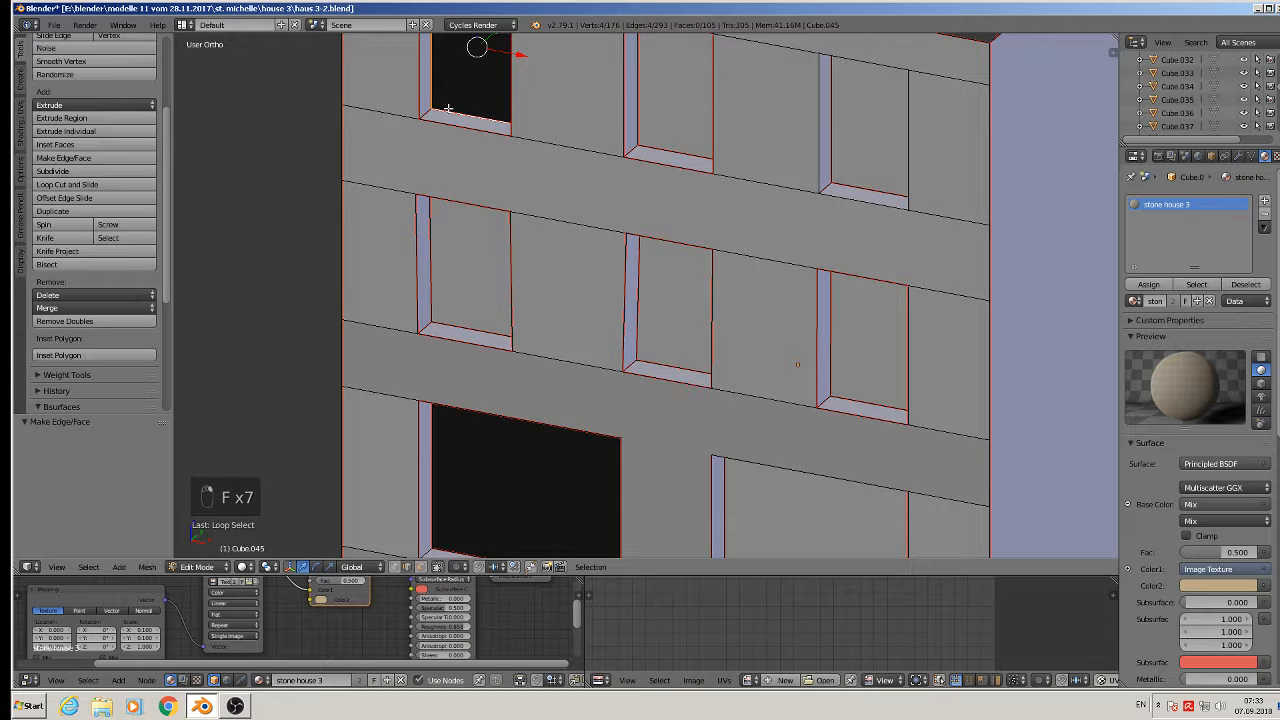
pyautogui.press('f')
# Fill the wide left opening above the ground floor and both ground-floor openings with faces along their inner edge loops.
pyautogui.keyDown('alt'); pyautogui.rightClick(437, 486); pyautogui.keyUp('alt')
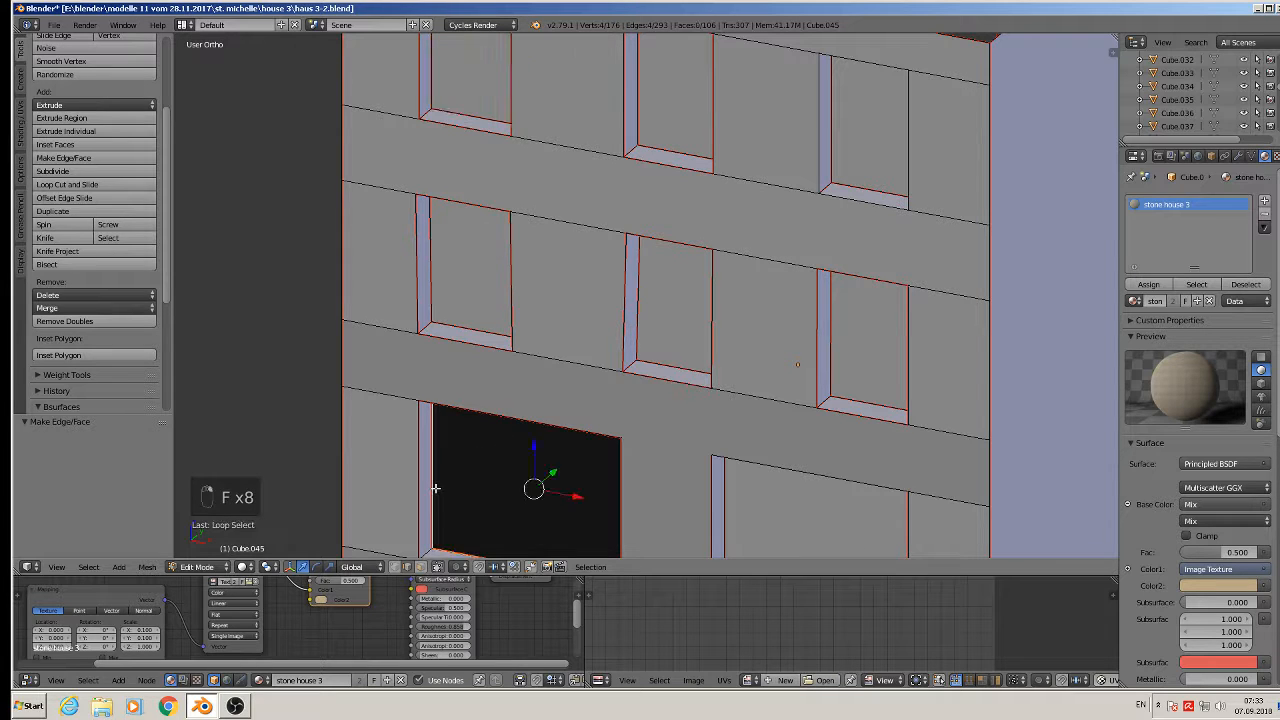
pyautogui.press('f')
pyautogui.keyDown('shift'); pyautogui.moveTo(612, 505); pyautogui.dragTo(503, 256, button='middle'); pyautogui.keyUp('shift')
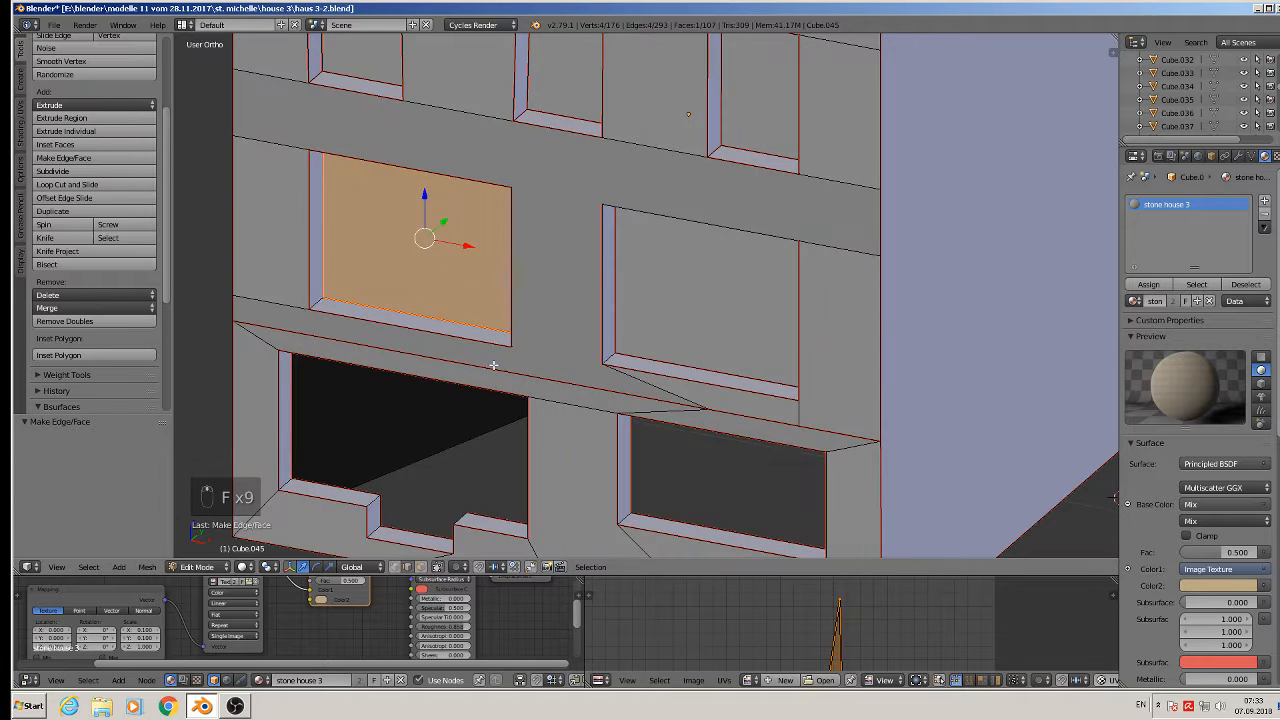
pyautogui.keyDown('alt'); pyautogui.rightClick(309, 443); pyautogui.keyUp('alt')
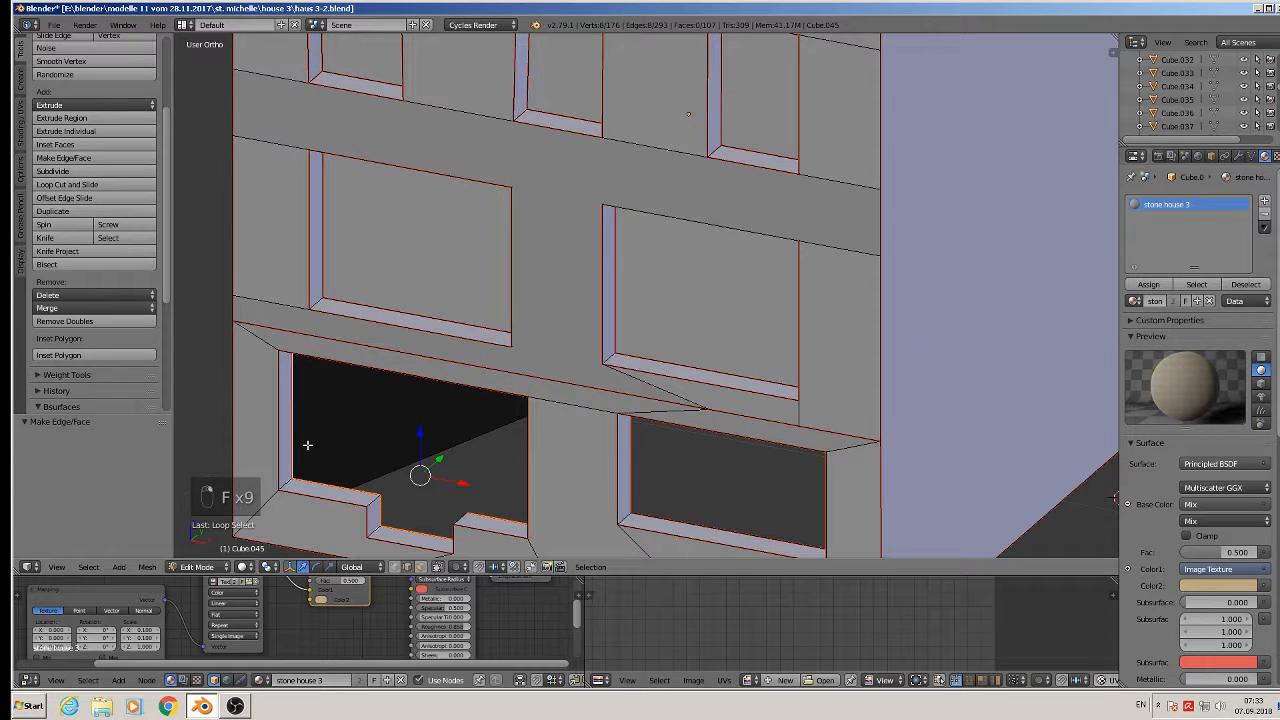
pyautogui.press('f')
pyautogui.keyDown('shift'); pyautogui.moveTo(519, 449); pyautogui.dragTo(452, 366, button='middle'); pyautogui.keyUp('shift')
pyautogui.keyDown('alt'); pyautogui.rightClick(617, 423); pyautogui.keyUp('alt')
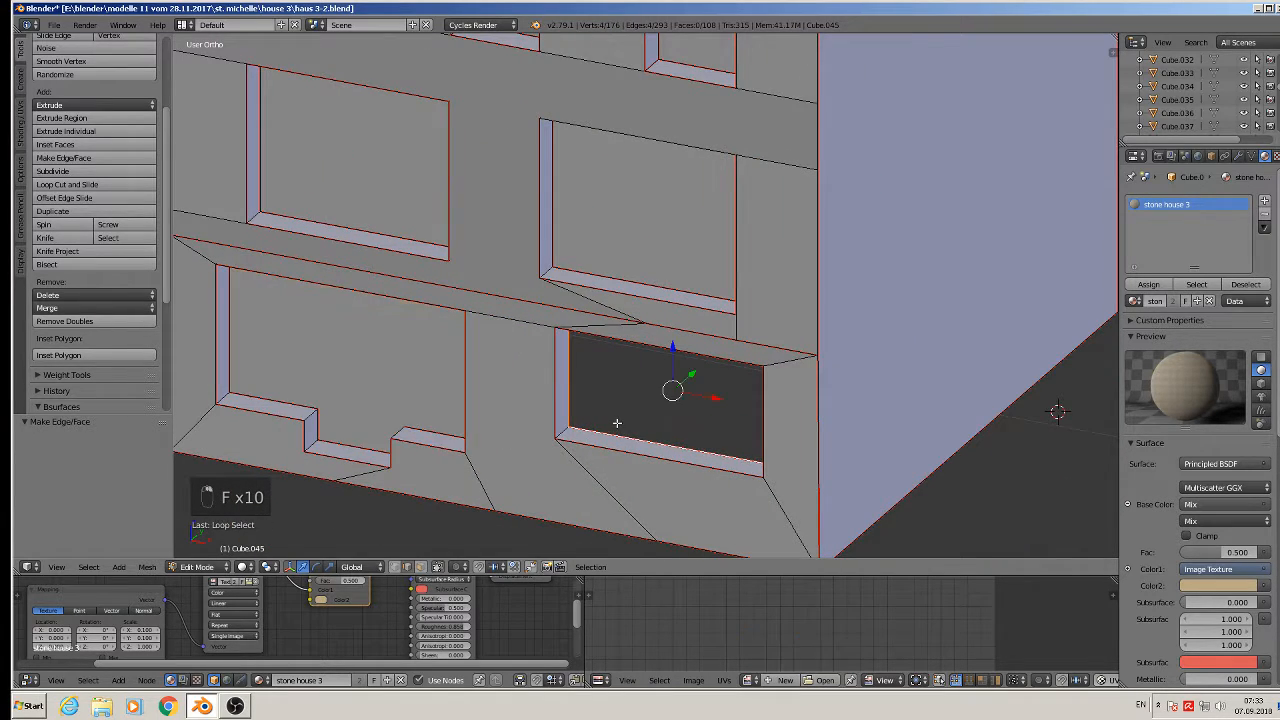
pyautogui.press('f')
# Fill the inner edge loops of the two top-floor windows in the house's back wall with faces.
pyautogui.scroll(-5, 618, 420)
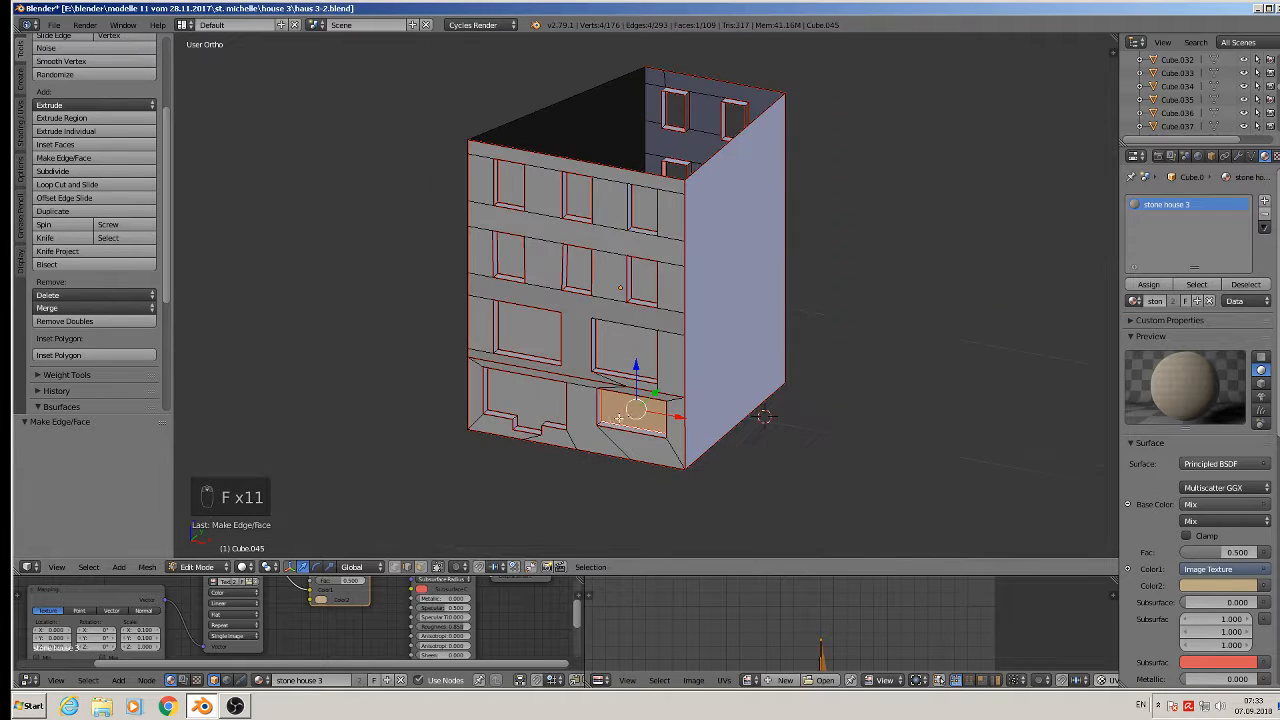
pyautogui.moveTo(757, 325); pyautogui.dragTo(657, 260, button='middle')
pyautogui.scroll(6, 657, 260)
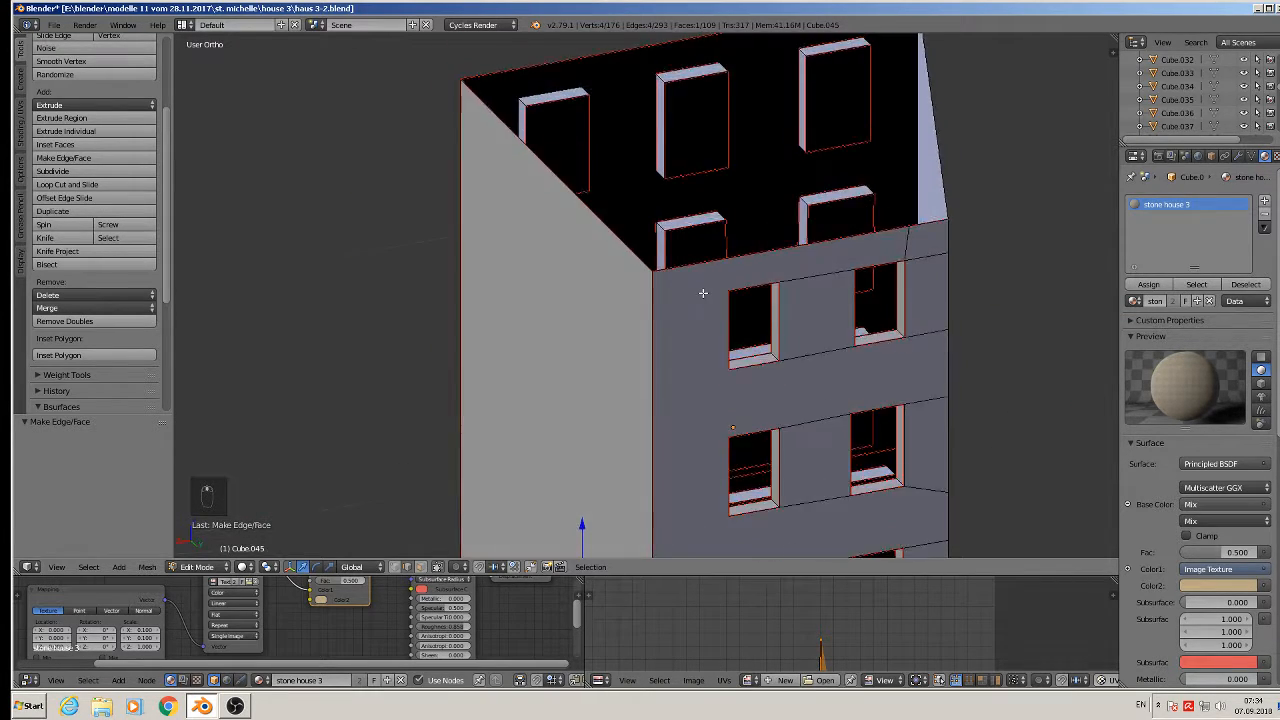
pyautogui.keyDown('alt'); pyautogui.rightClick(734, 343); pyautogui.keyUp('alt')
pyautogui.press('f')
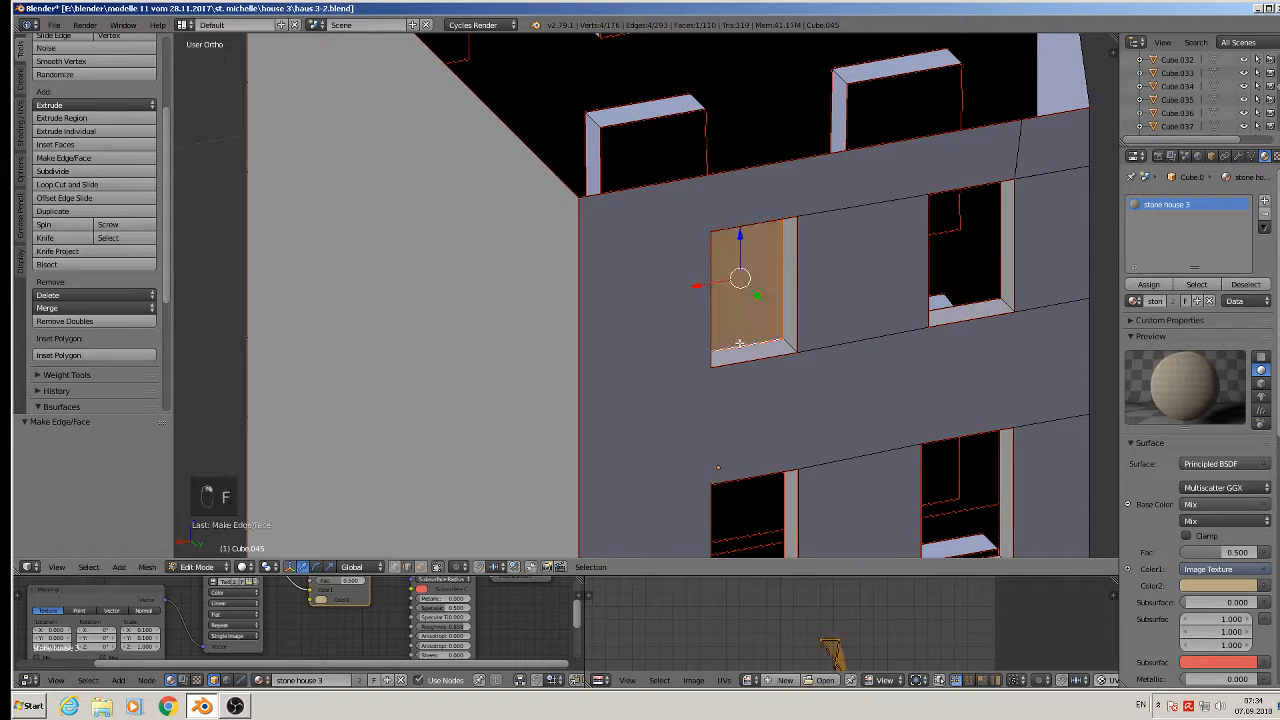
pyautogui.keyDown('alt'); pyautogui.rightClick(981, 292); pyautogui.keyUp('alt')
pyautogui.keyDown('alt'); pyautogui.keyDown('shift'); pyautogui.rightClick(968, 302); pyautogui.keyUp('shift'); pyautogui.keyUp('alt')
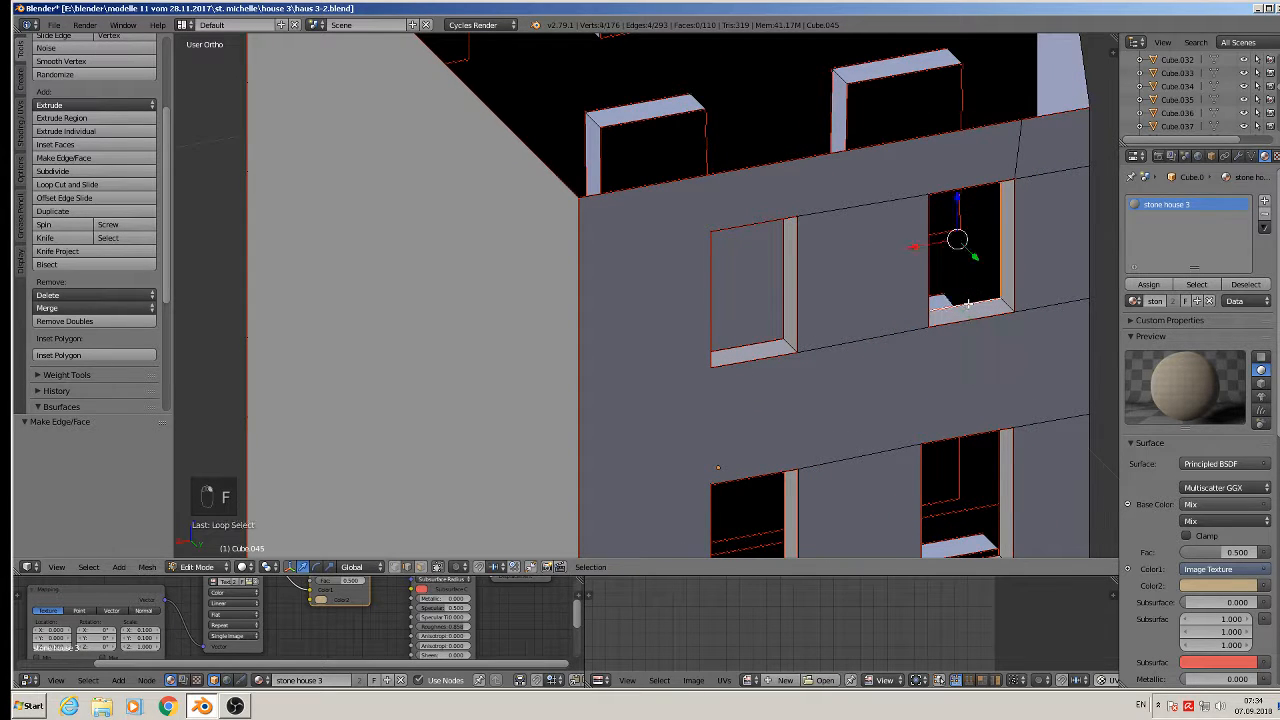
pyautogui.press('f')
# Fill the two back-wall windows one floor below the top with faces along their inner edge loops.
pyautogui.keyDown('shift'); pyautogui.moveTo(972, 402); pyautogui.dragTo(851, 200, button='middle'); pyautogui.keyUp('shift')
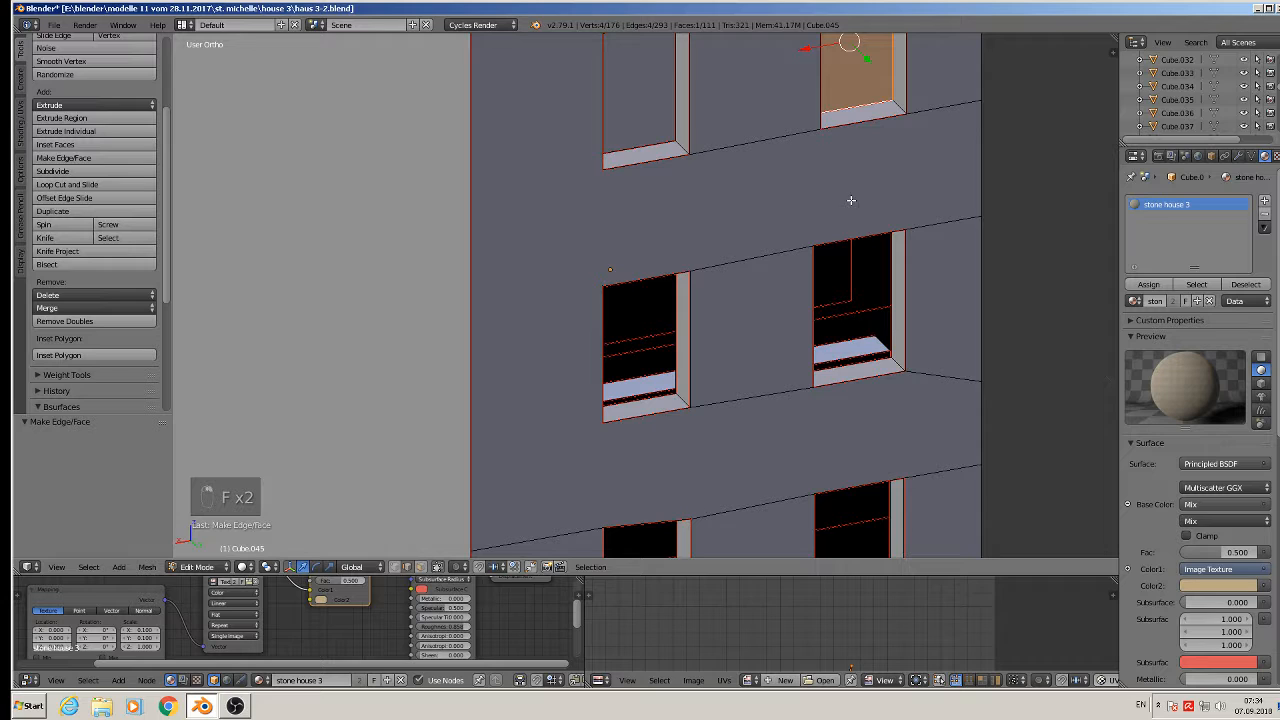
pyautogui.keyDown('alt'); pyautogui.rightClick(838, 366); pyautogui.keyUp('alt')
pyautogui.press('f')
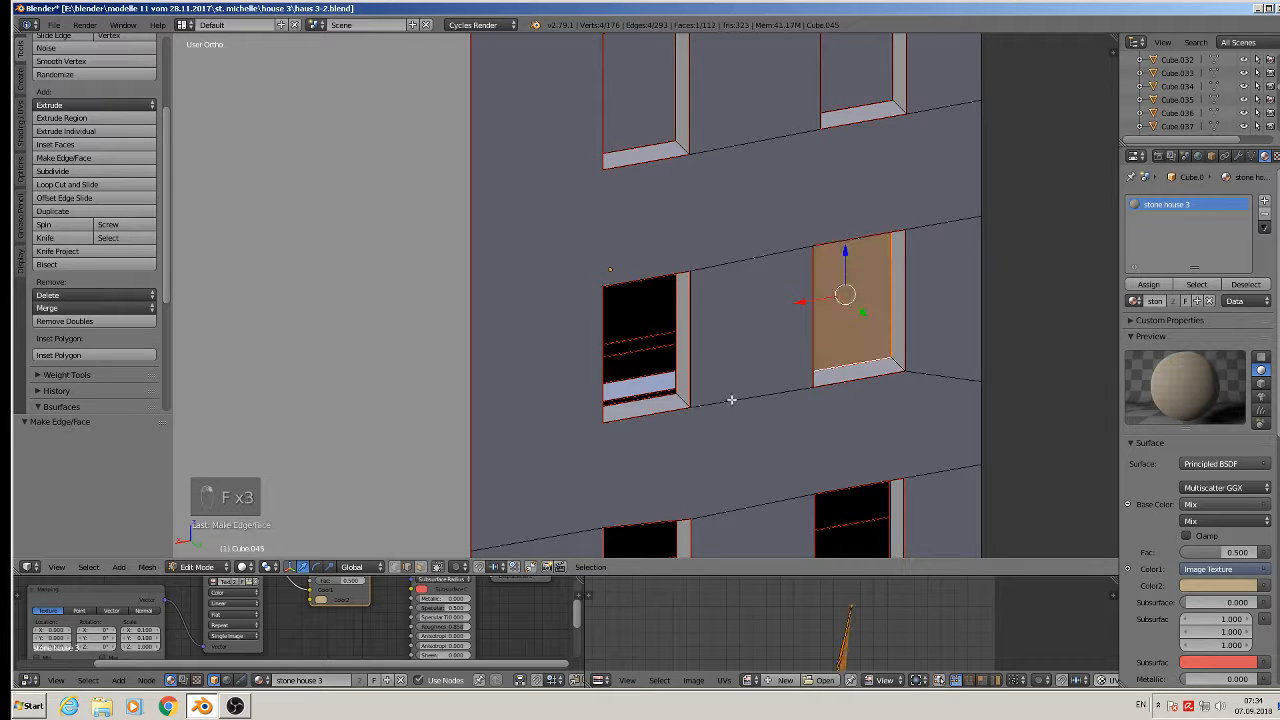
pyautogui.keyDown('alt'); pyautogui.rightClick(640, 408); pyautogui.keyUp('alt')
pyautogui.press('f')
# Fill the two lowest windows in the back wall with faces along their inner edge loops.
pyautogui.keyDown('shift'); pyautogui.moveTo(723, 451); pyautogui.dragTo(603, 267, button='middle'); pyautogui.keyUp('shift')
pyautogui.keyDown('alt'); pyautogui.rightClick(580, 334); pyautogui.keyUp('alt')
pyautogui.press('f')
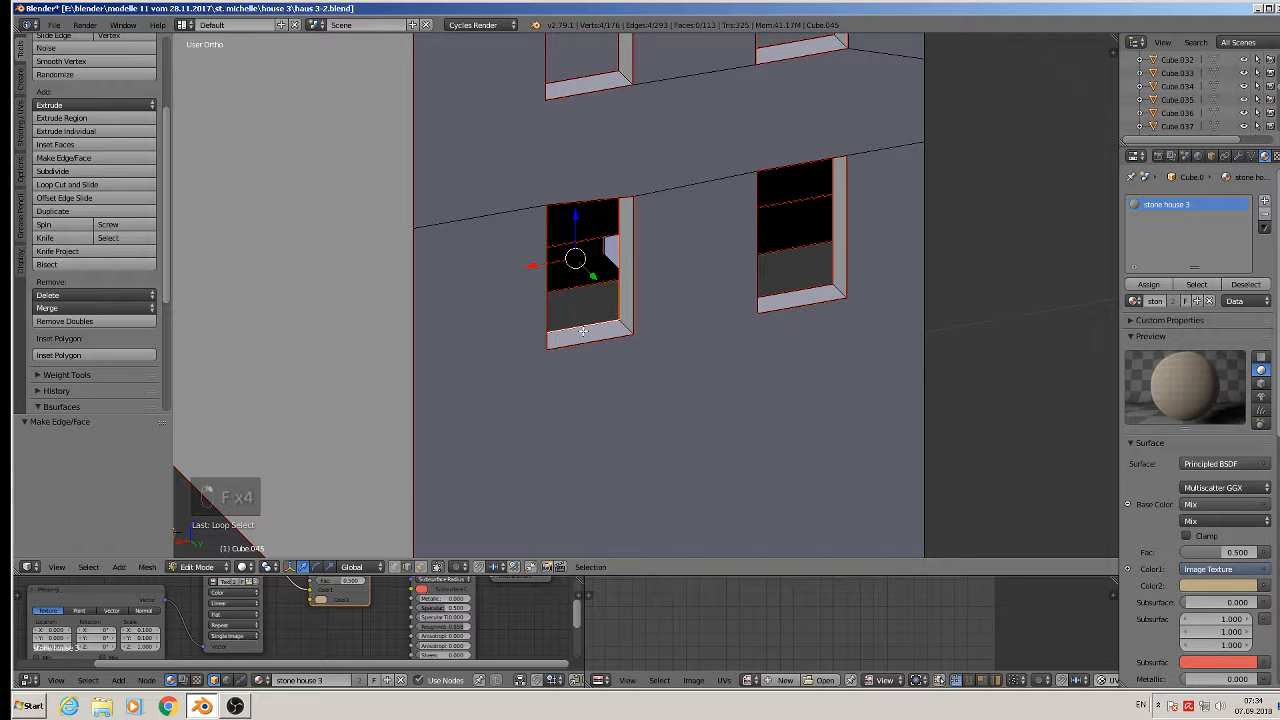
pyautogui.keyDown('alt'); pyautogui.rightClick(796, 288); pyautogui.keyUp('alt')
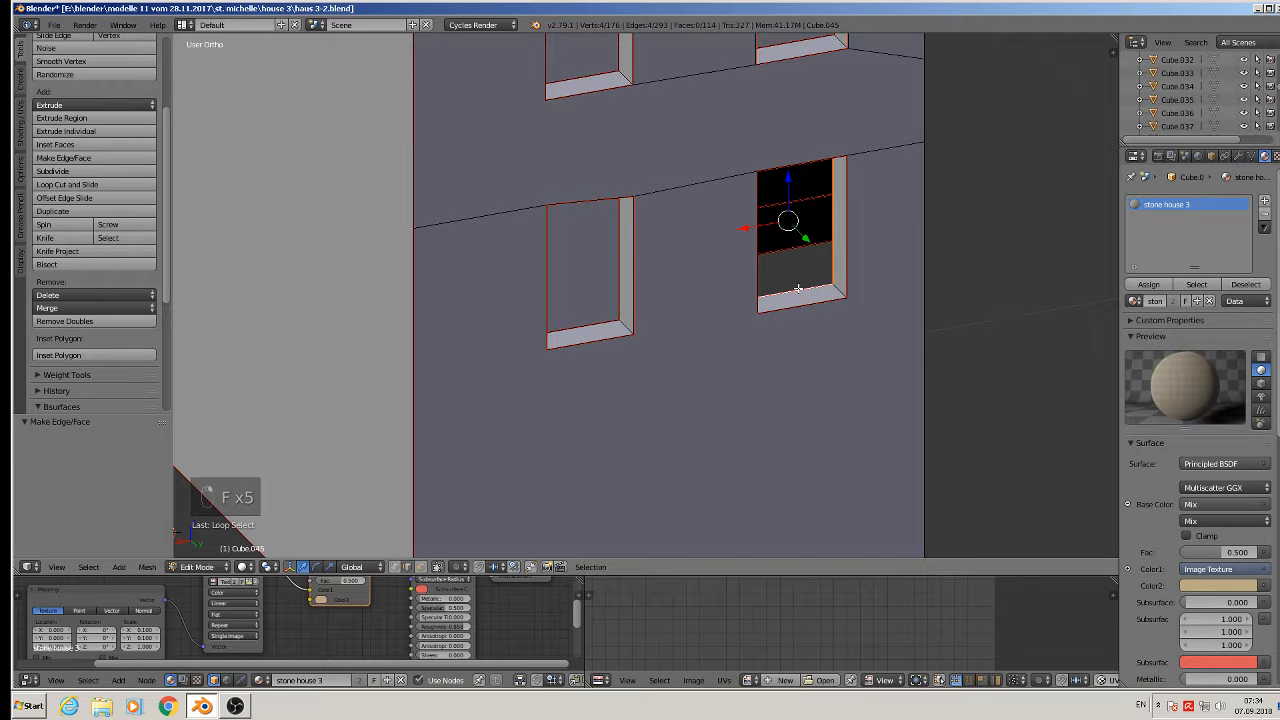
pyautogui.press('f')
# Show the house from the front and return the wall mesh to Object Mode.
pyautogui.scroll(-7, 768, 338)
pyautogui.moveTo(746, 362); pyautogui.dragTo(719, 259, button='middle')
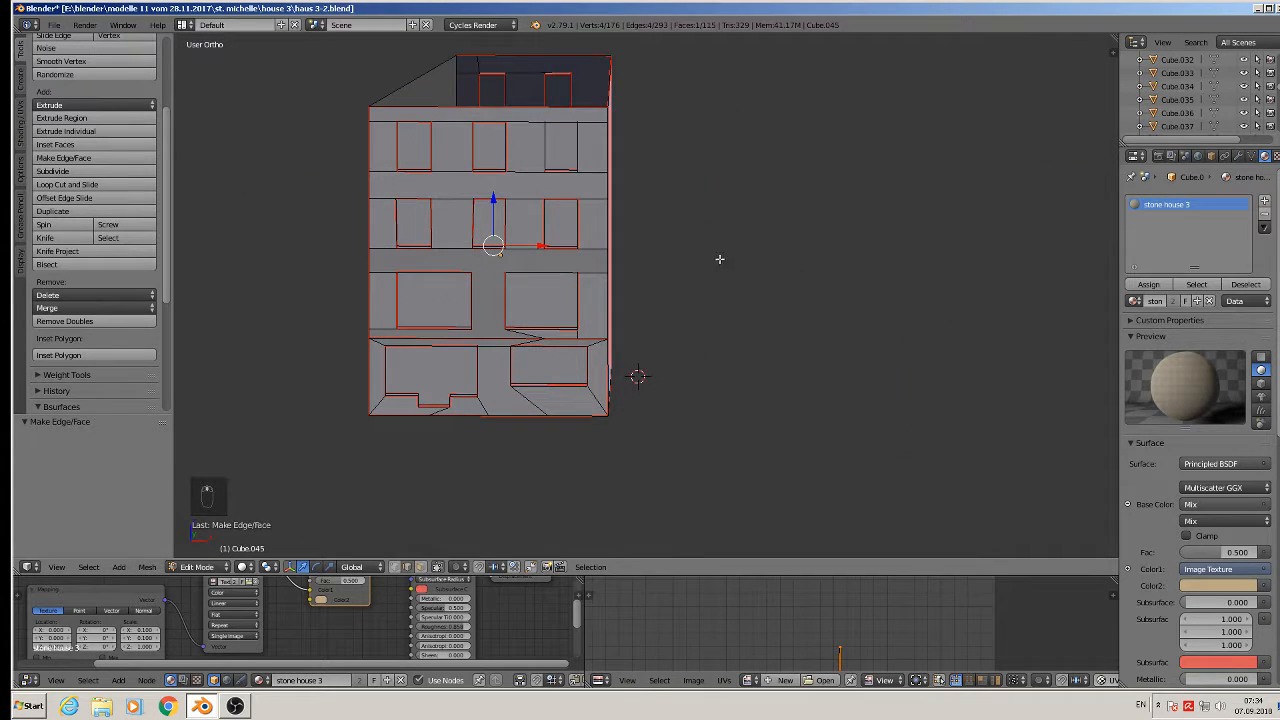
pyautogui.press('KP_1')
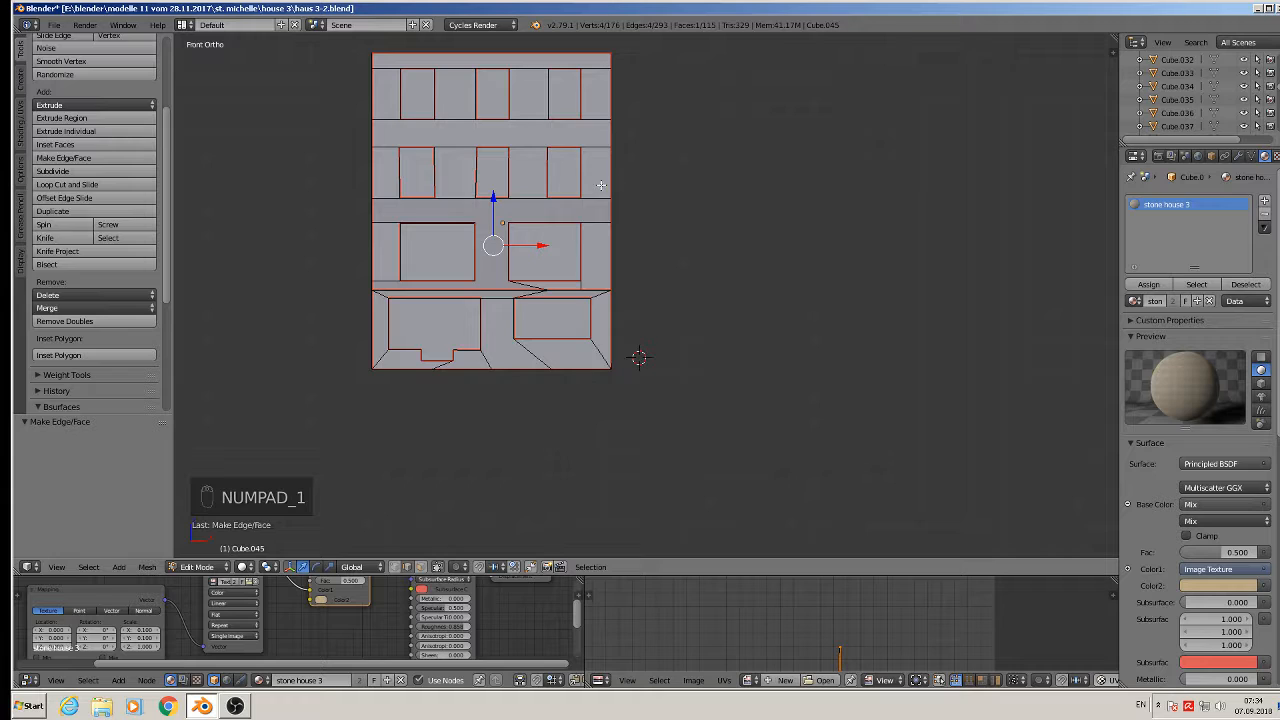
pyautogui.press('Tab')
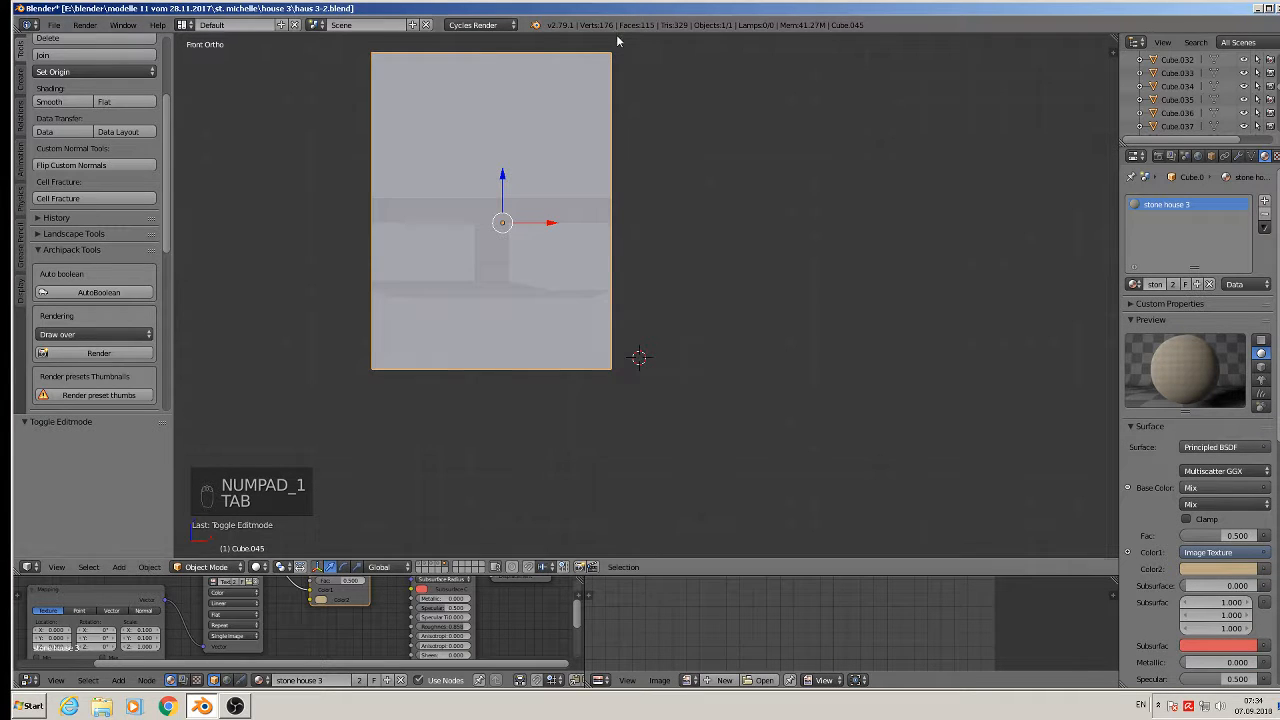
pyautogui.keyDown('shift'); pyautogui.moveTo(646, 104); pyautogui.dragTo(752, 188, button='middle'); pyautogui.keyUp('shift')
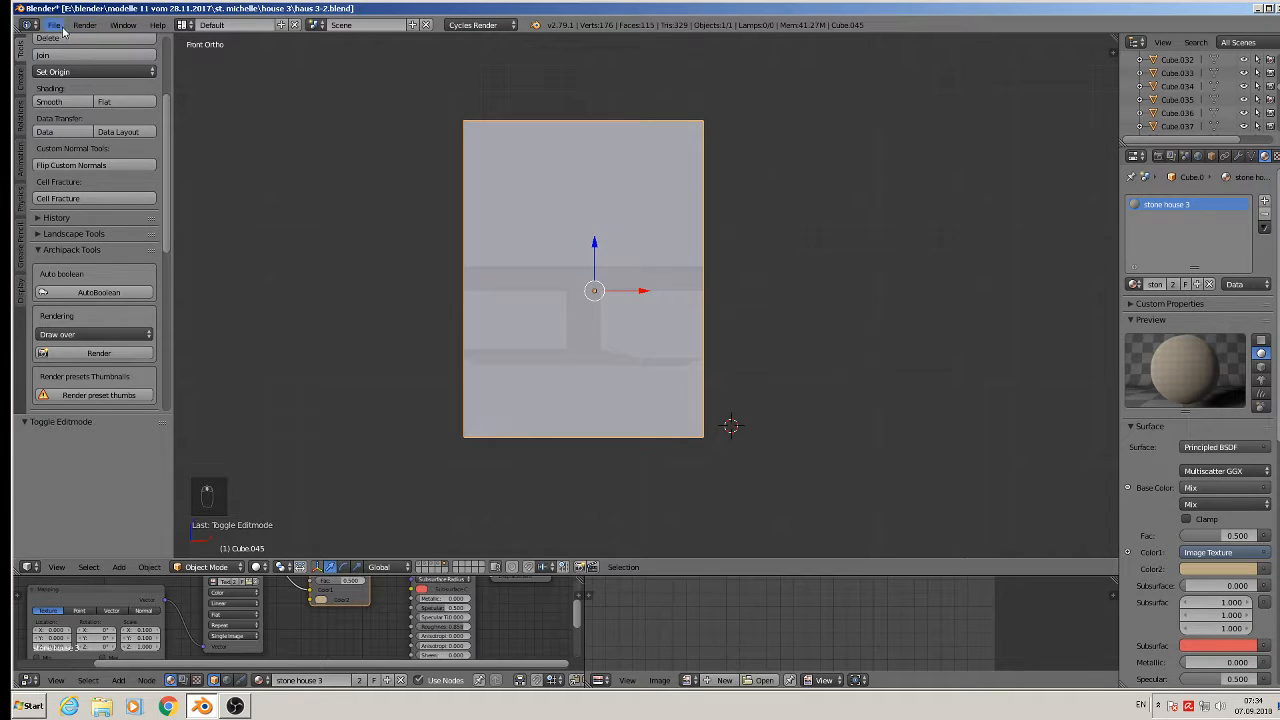
# Save a copy of the project as haus 3-2 OPTIMIYED.blend in the house 3 folder, switching the keyboard input language to German.
pyautogui.click(62, 30)
pyautogui.click(80, 133)
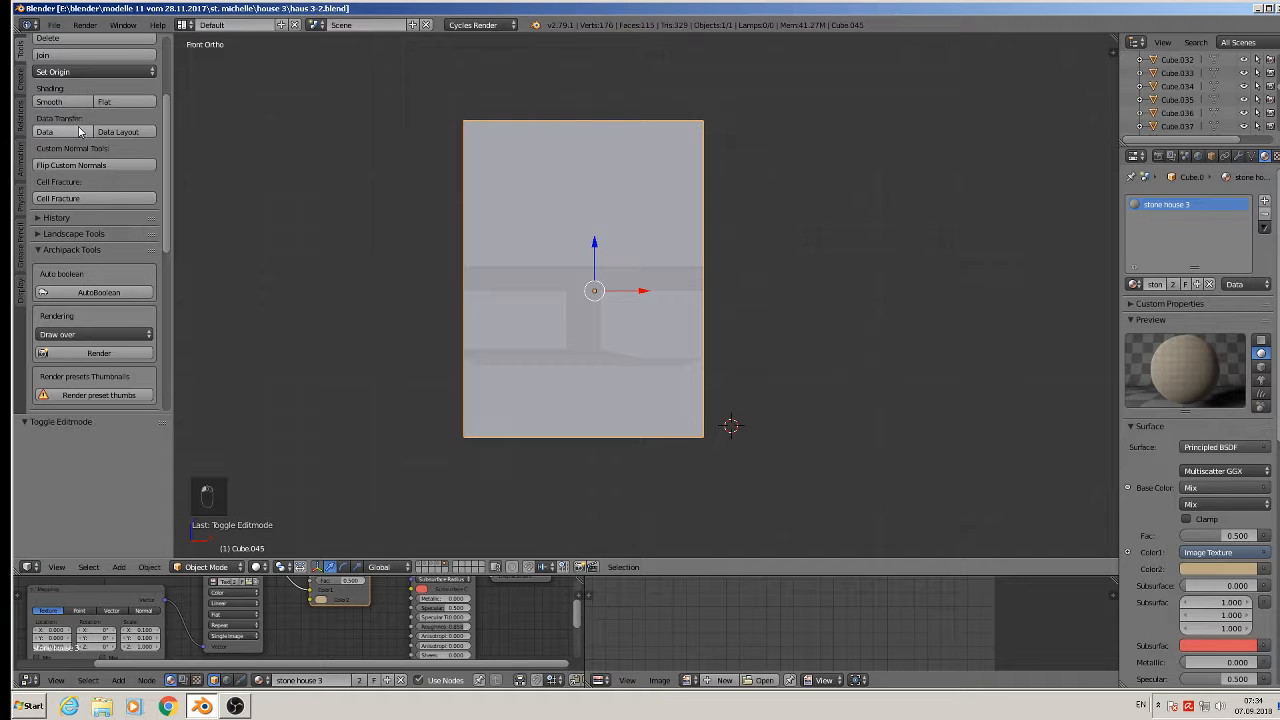
pyautogui.click(52, 25)
pyautogui.click(70, 152)
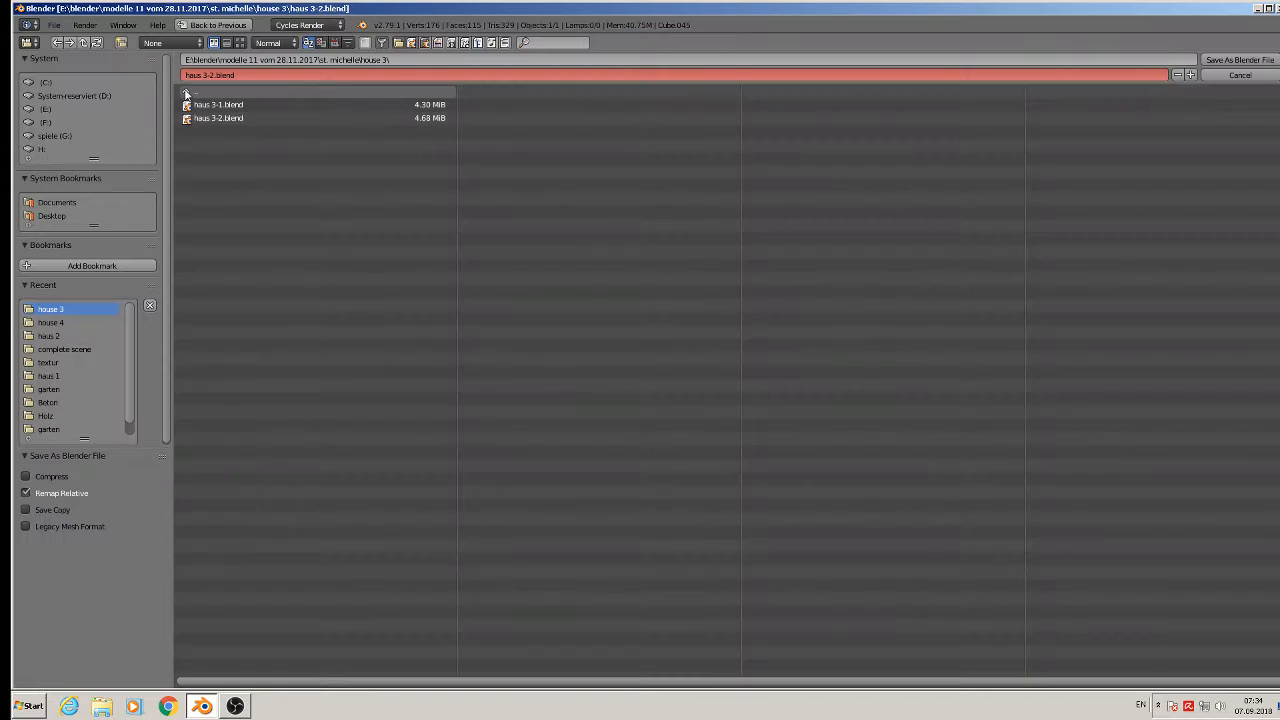
pyautogui.click(217, 76)
pyautogui.click(219, 74)
pyautogui.click(1140, 704)
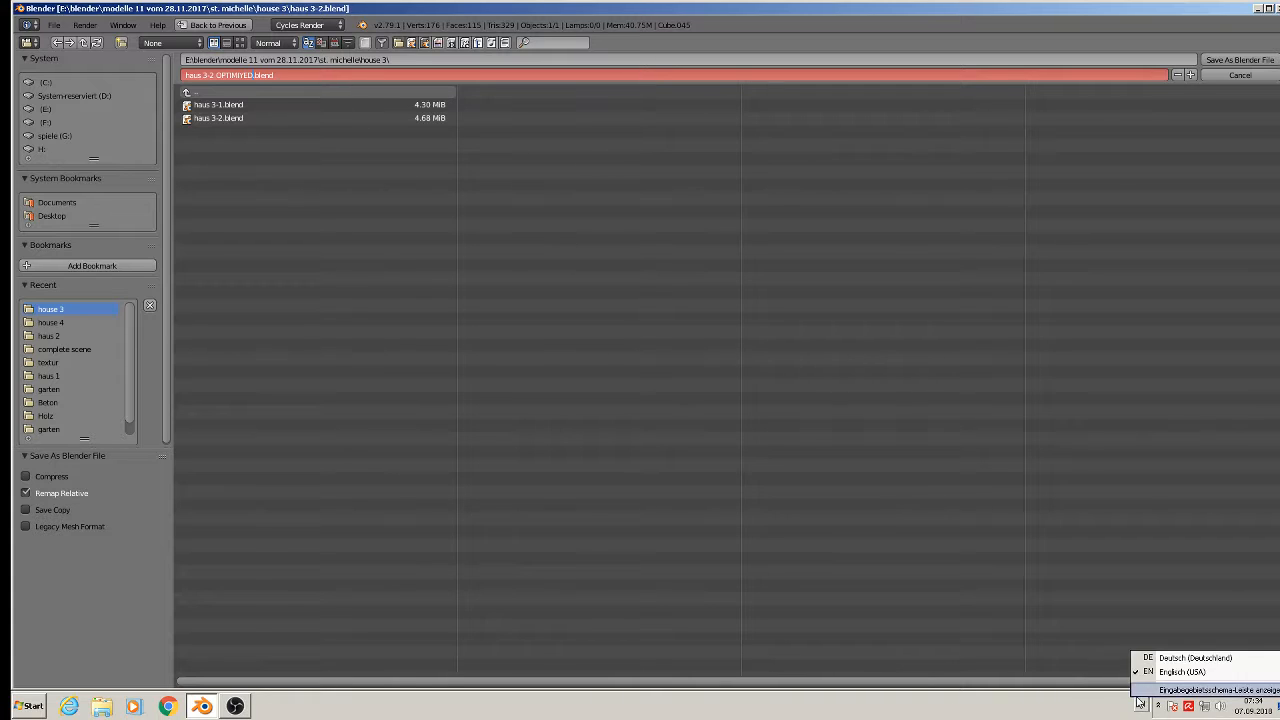
pyautogui.click(1139, 659)
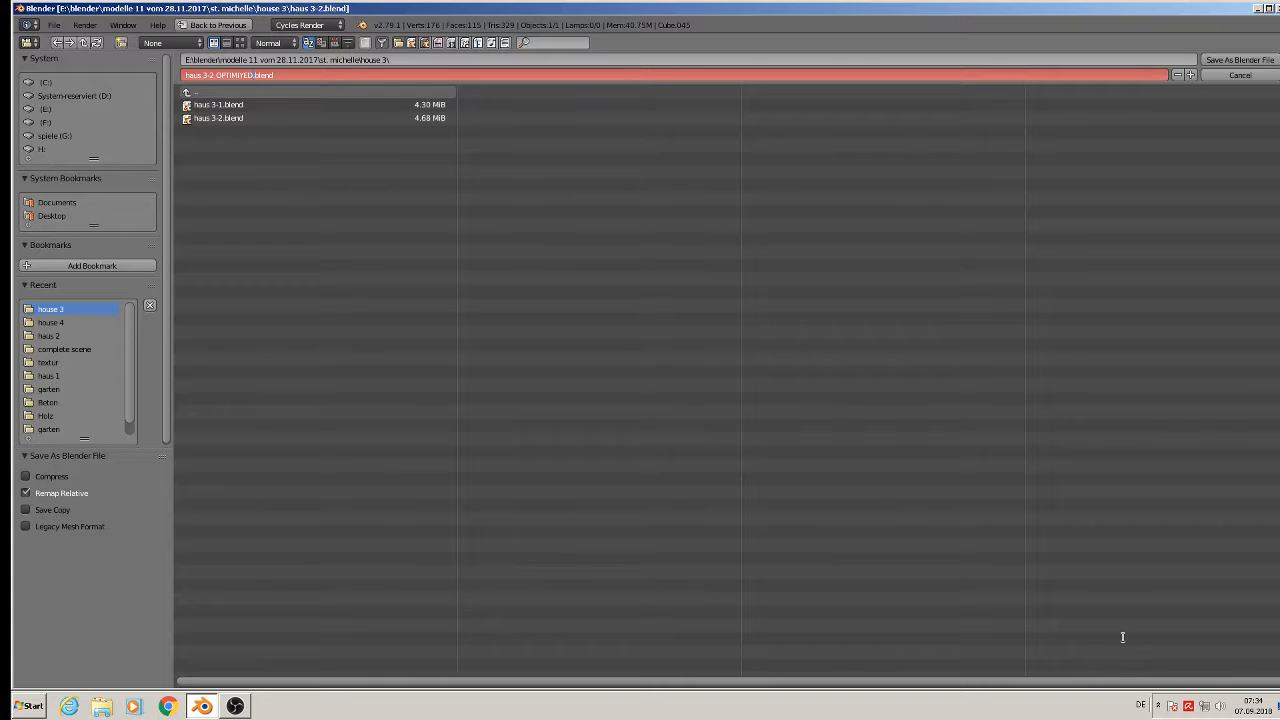
pyautogui.click(1240, 60)
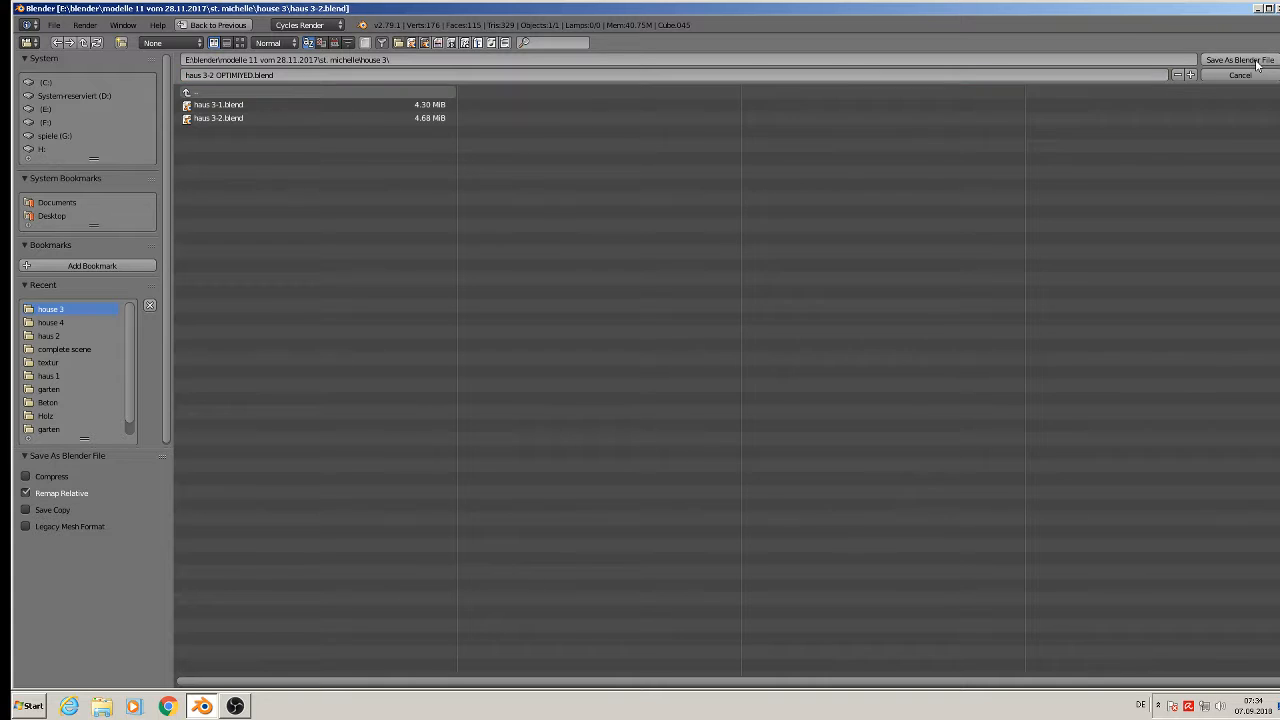
pyautogui.click(1240, 60)
# Select the entire wall mesh in Edit Mode and recalculate its normals.
pyautogui.moveTo(740, 276); pyautogui.dragTo(640, 301, button='middle')
pyautogui.scroll(3, 719, 306)
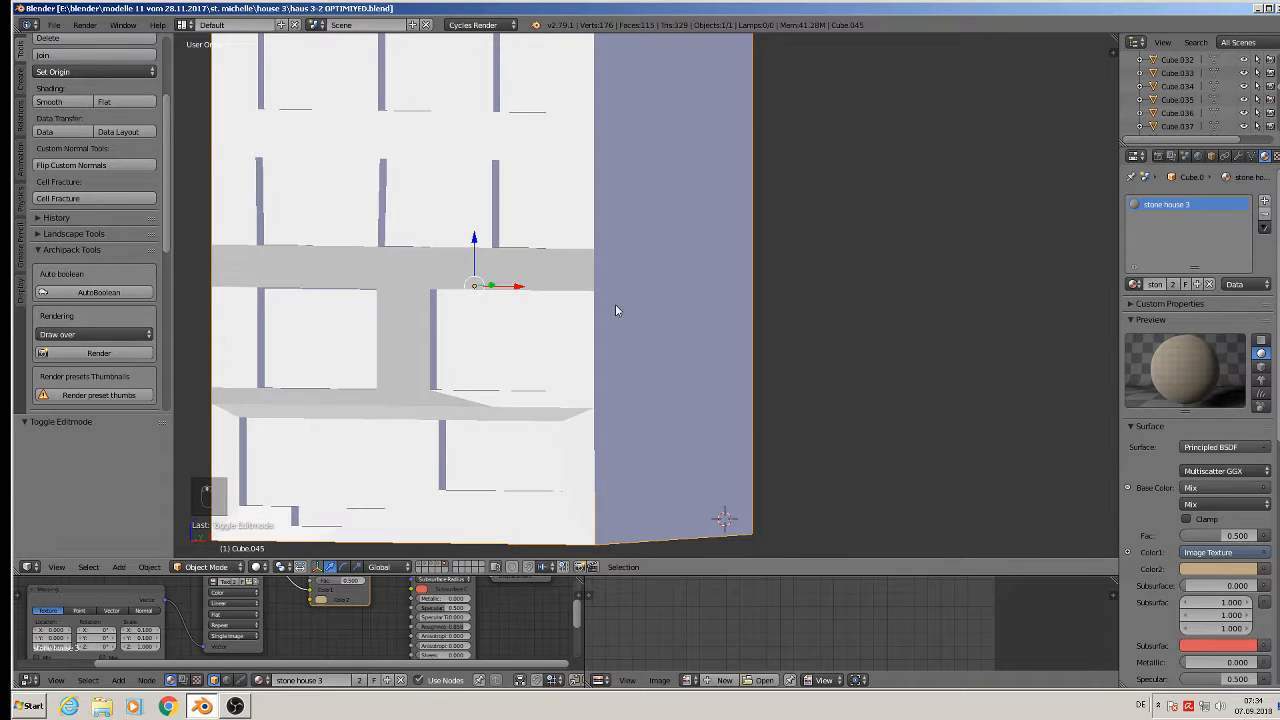
pyautogui.press('Tab')
pyautogui.press('a')
pyautogui.press('a')
pyautogui.press('a')
pyautogui.press('a')
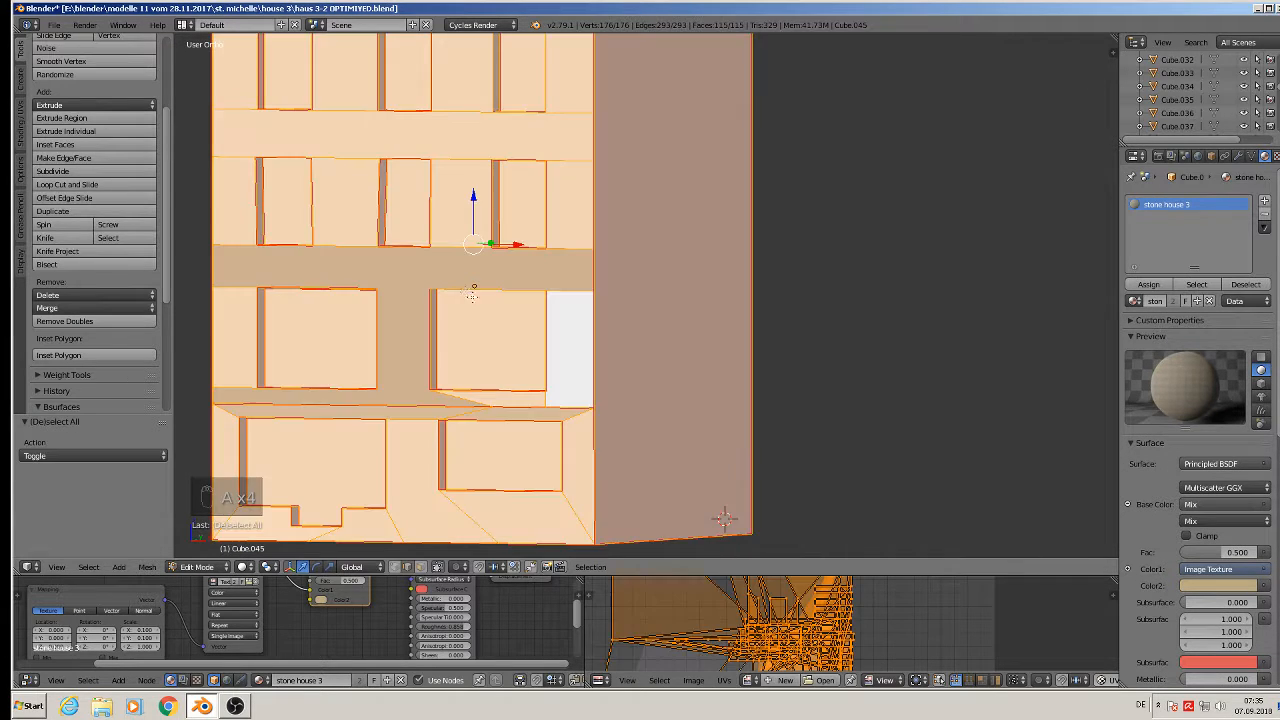
pyautogui.click(20, 122)
pyautogui.click(70, 159)
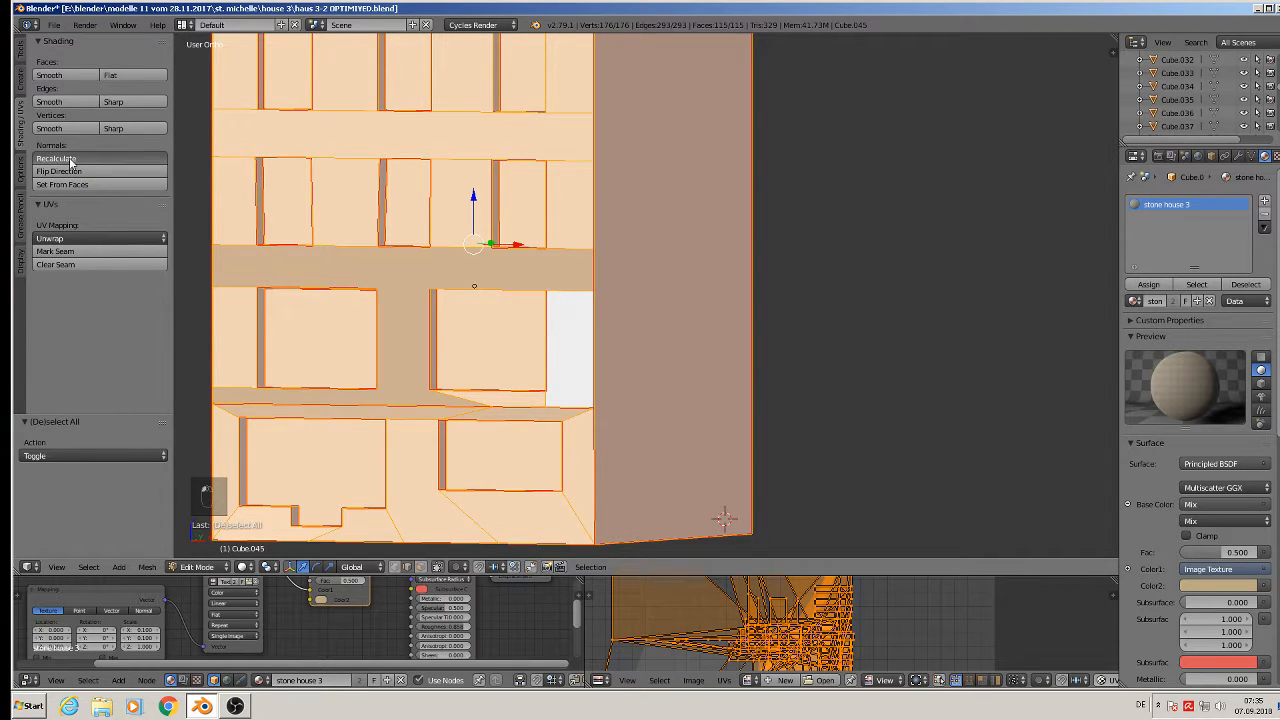
# Recalculate the normals of the whole house shell and check its walls in object mode.
pyautogui.scroll(-3, 512, 364)
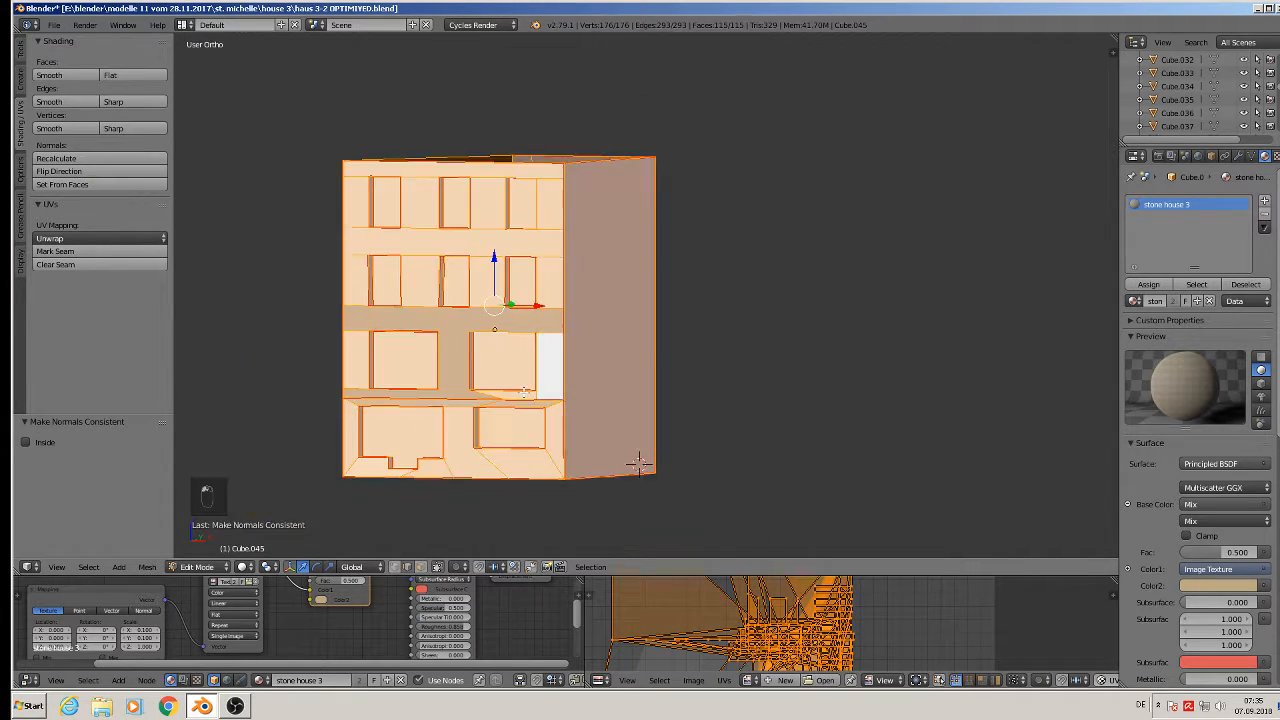
pyautogui.press('Tab')
pyautogui.moveTo(537, 403); pyautogui.dragTo(683, 440, button='middle')
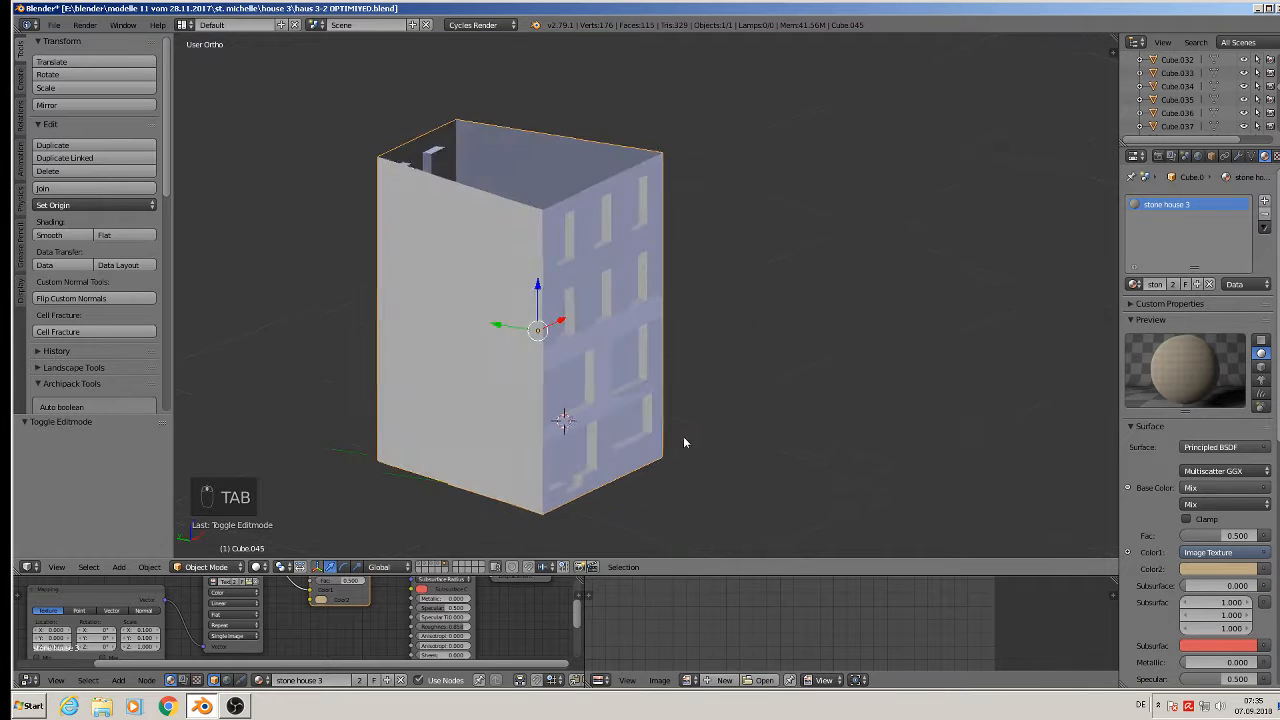
pyautogui.moveTo(726, 402); pyautogui.dragTo(754, 368, button='middle')
# Flatten the outer window-front wall by selecting its vertices through the mesh and scaling them to 0 along global Y.
pyautogui.press('Tab')
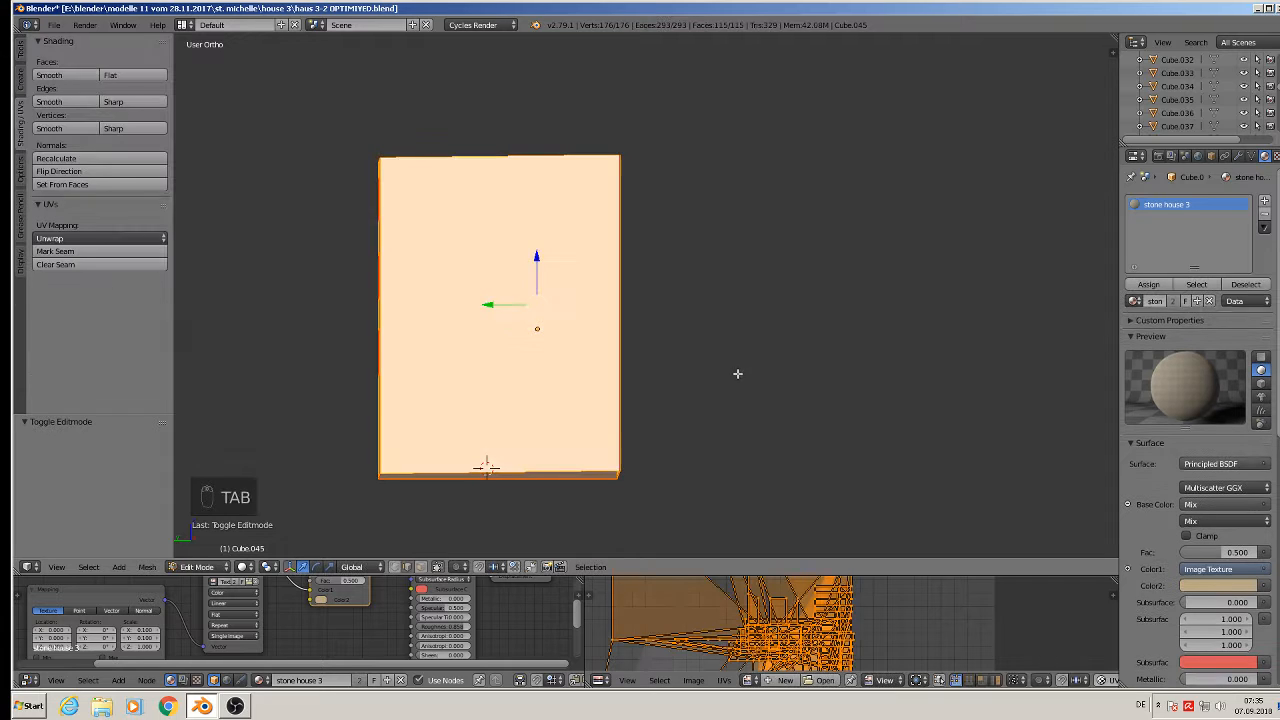
pyautogui.press('a')
pyautogui.press('a')
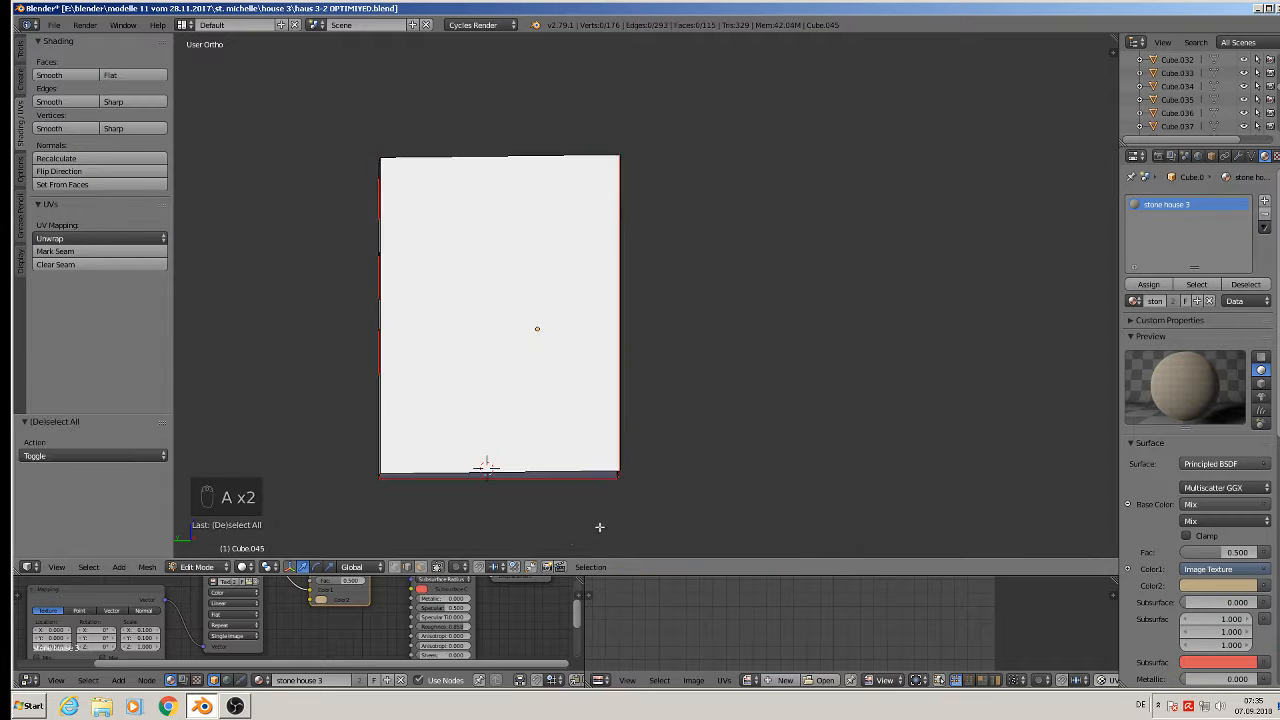
pyautogui.click(438, 568)
pyautogui.press('a')
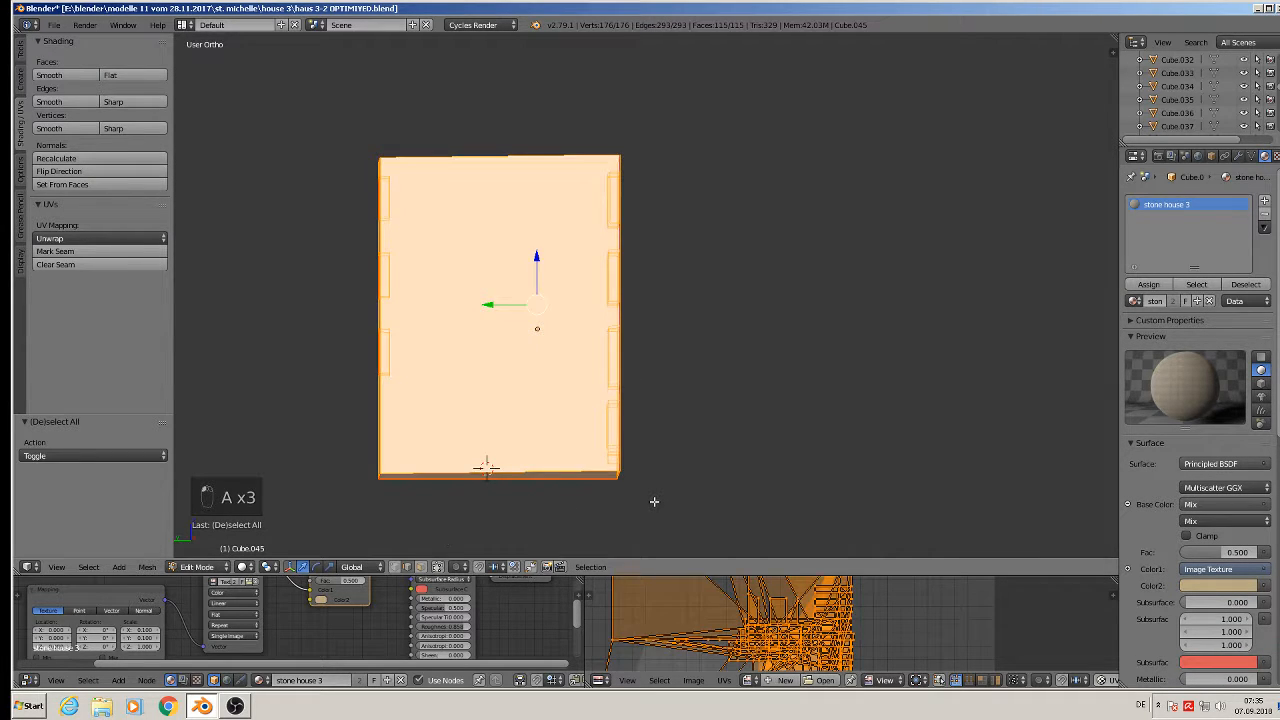
pyautogui.press('a')
pyautogui.press('b')
pyautogui.moveTo(640, 518); pyautogui.dragTo(614, 136)
pyautogui.moveTo(739, 291)
pyautogui.mouseDown(button='middle')
pyautogui.moveTo(714, 311)
pyautogui.moveTo(736, 294)
pyautogui.moveTo(689, 289)
pyautogui.moveTo(741, 291)
pyautogui.mouseUp(button='middle')
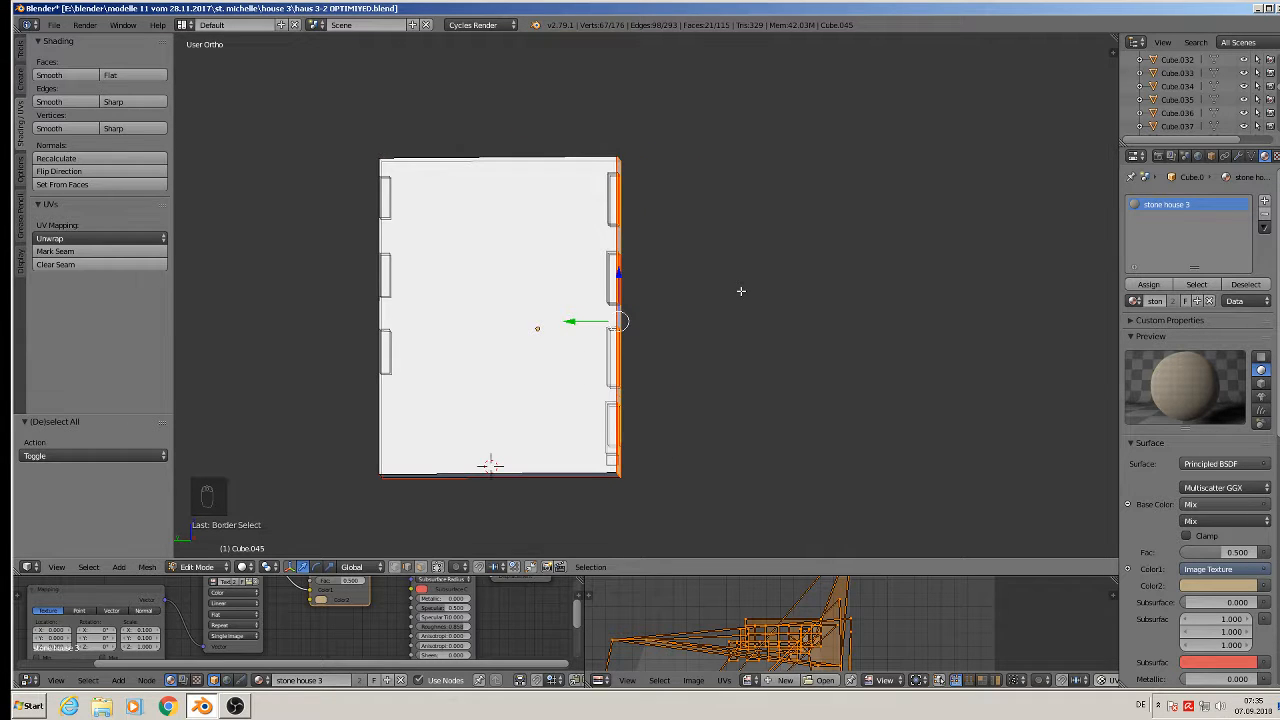
pyautogui.press('s')
pyautogui.press('y')
pyautogui.press('0')
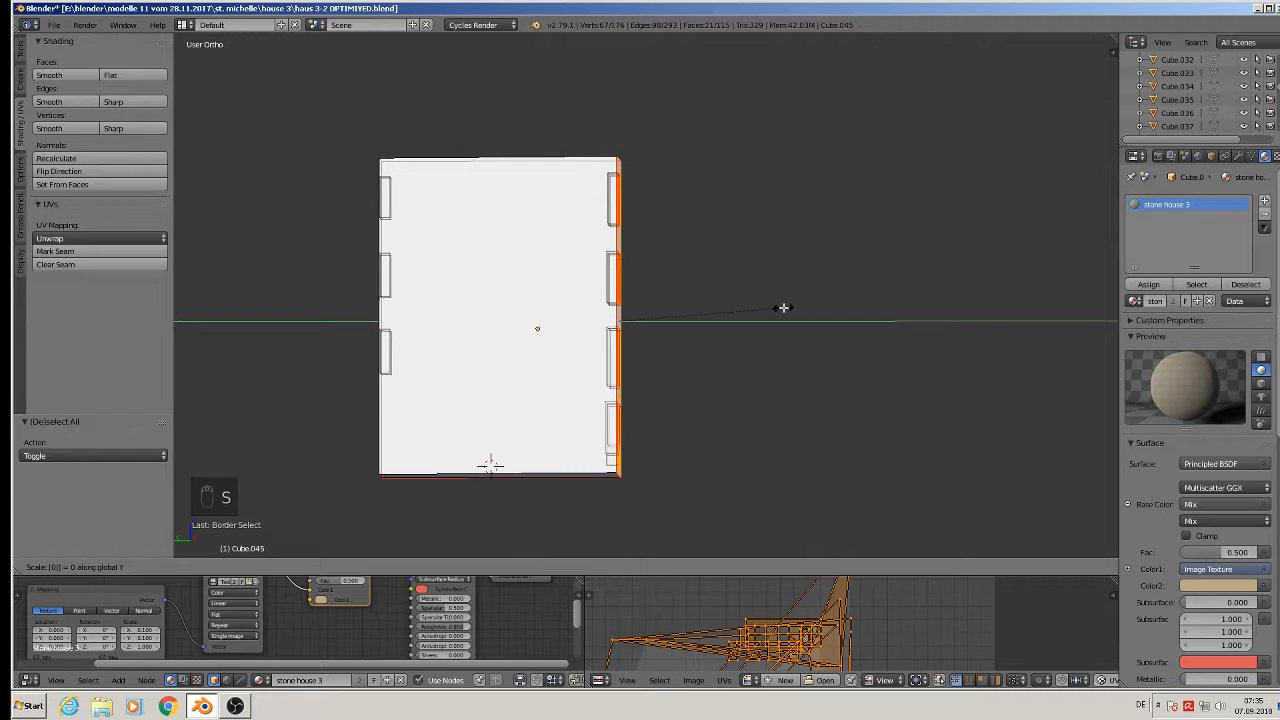
pyautogui.click(783, 307)
# Check the flattened facade up close, then limit selection to visible geometry and switch to face selection.
pyautogui.press('Tab')
pyautogui.moveTo(785, 306)
pyautogui.mouseDown(button='middle')
pyautogui.moveTo(737, 357)
pyautogui.moveTo(663, 349)
pyautogui.moveTo(610, 323)
pyautogui.moveTo(566, 334)
pyautogui.moveTo(549, 357)
pyautogui.moveTo(793, 304)
pyautogui.mouseUp(button='middle')
pyautogui.scroll(5, 461, 350)
pyautogui.scroll(2, 461, 350)
pyautogui.press('Tab')
pyautogui.scroll(-4, 620, 408)
pyautogui.scroll(2, 608, 443)
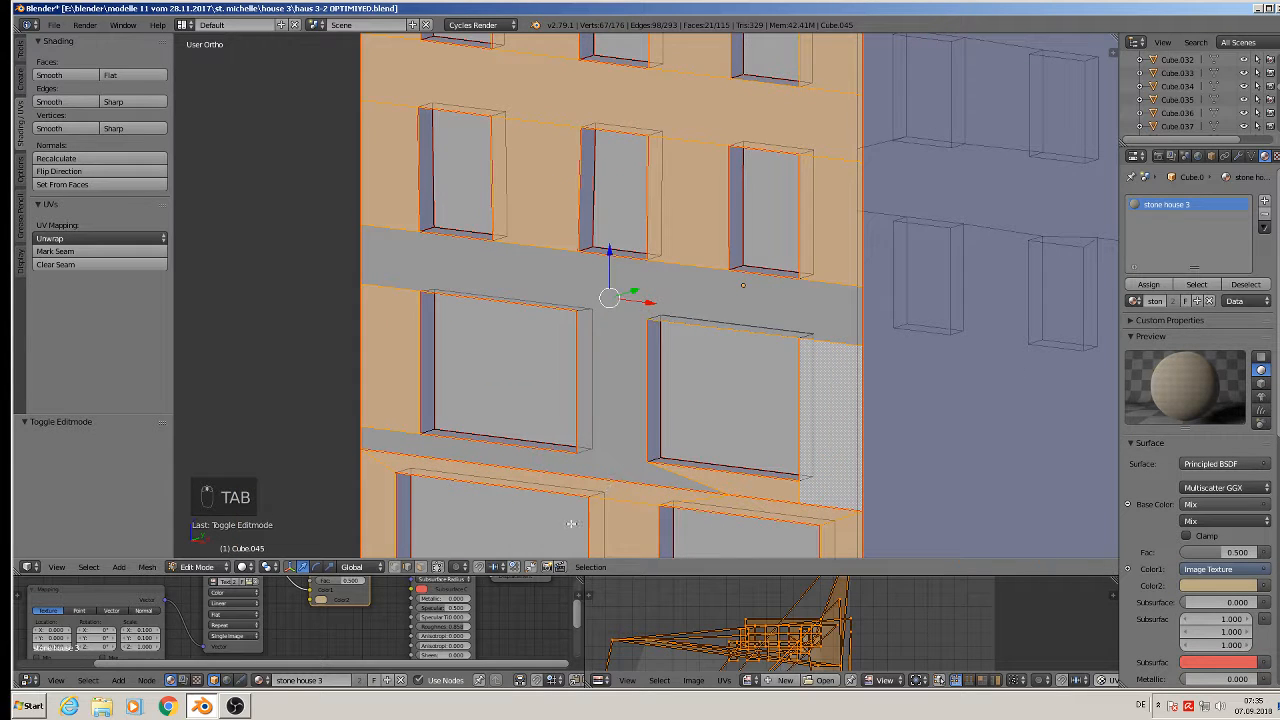
pyautogui.click(437, 567)
pyautogui.click(420, 567)
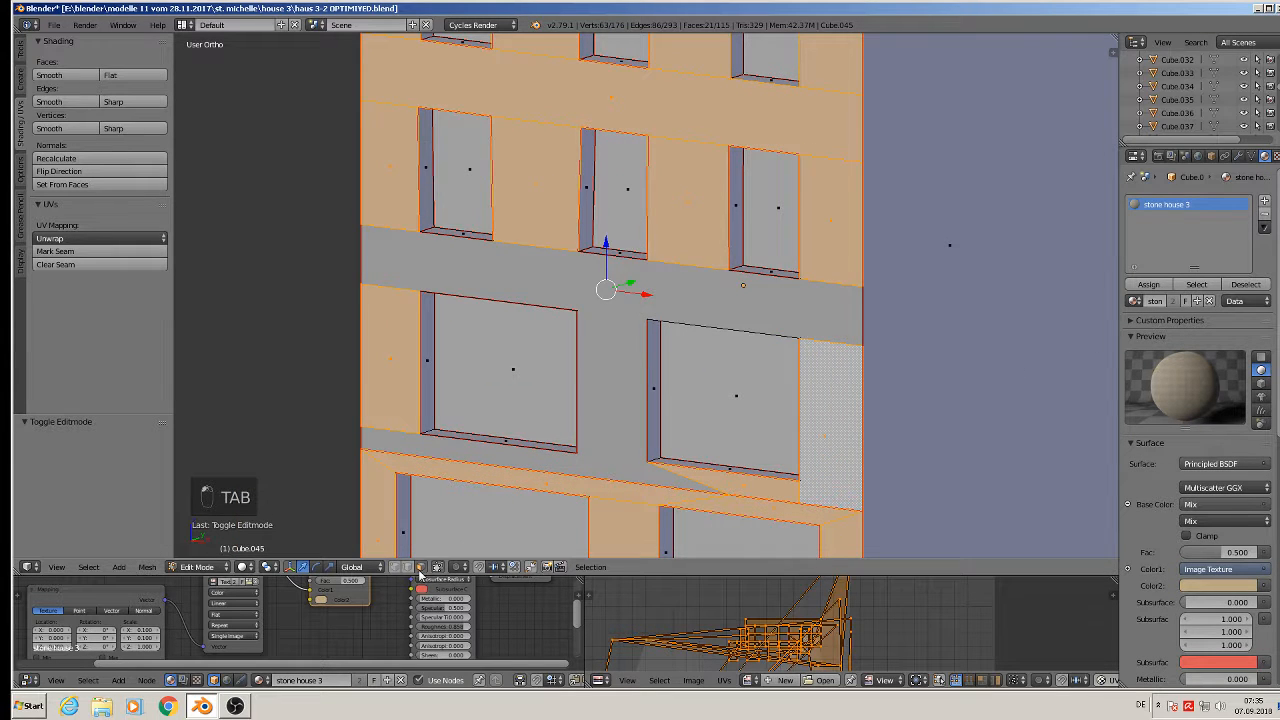
# Try flipping the normal of the facade's band face that runs between the two large windows, then flip it back.
pyautogui.rightClick(606, 291)
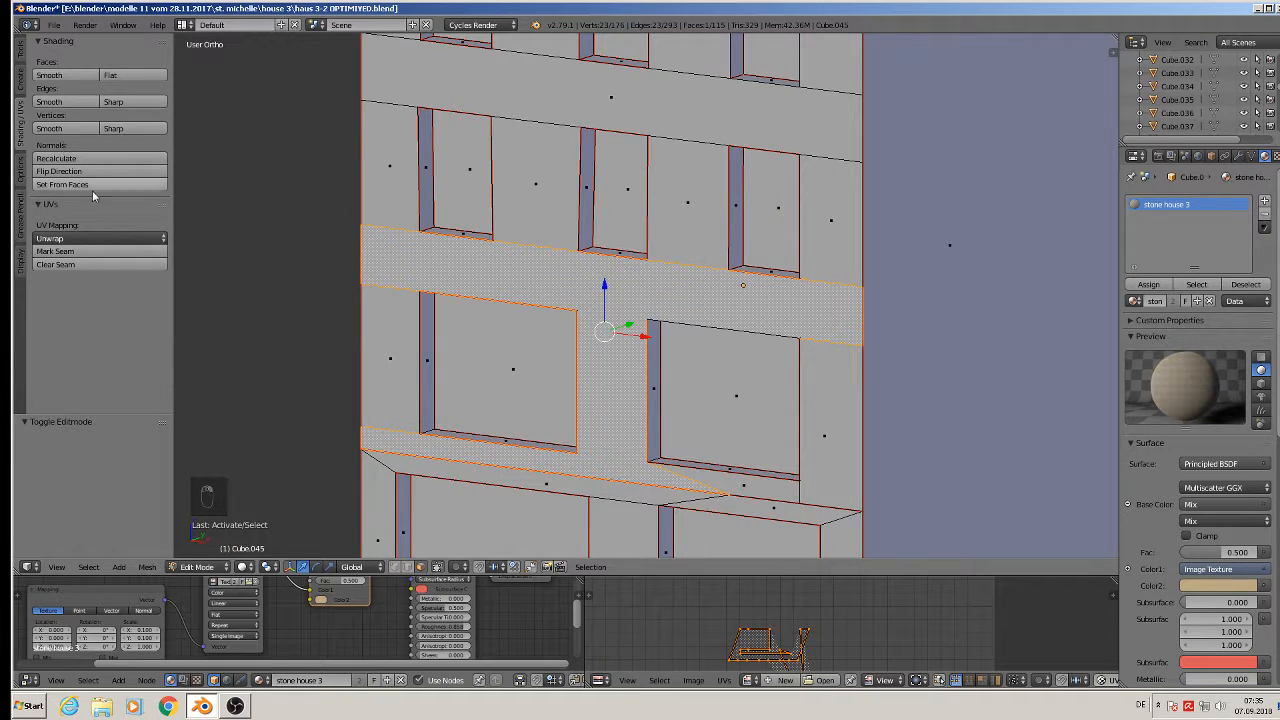
pyautogui.click(52, 175)
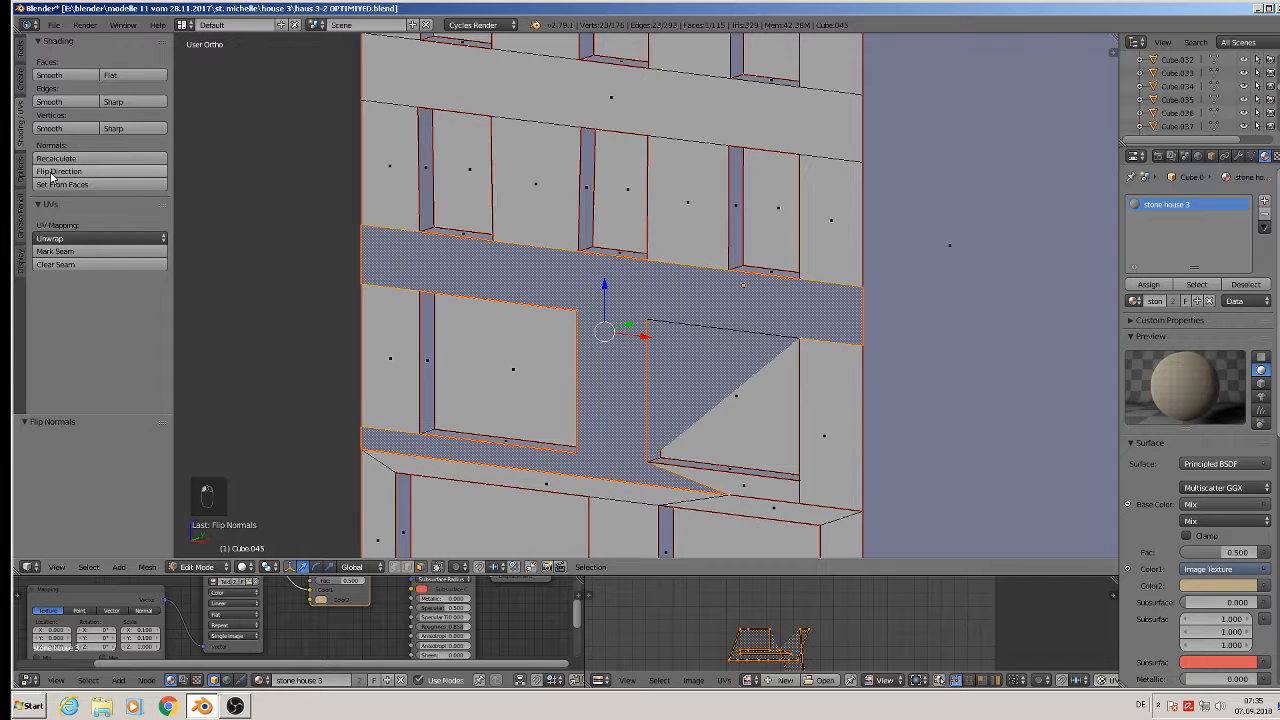
pyautogui.click(60, 172)
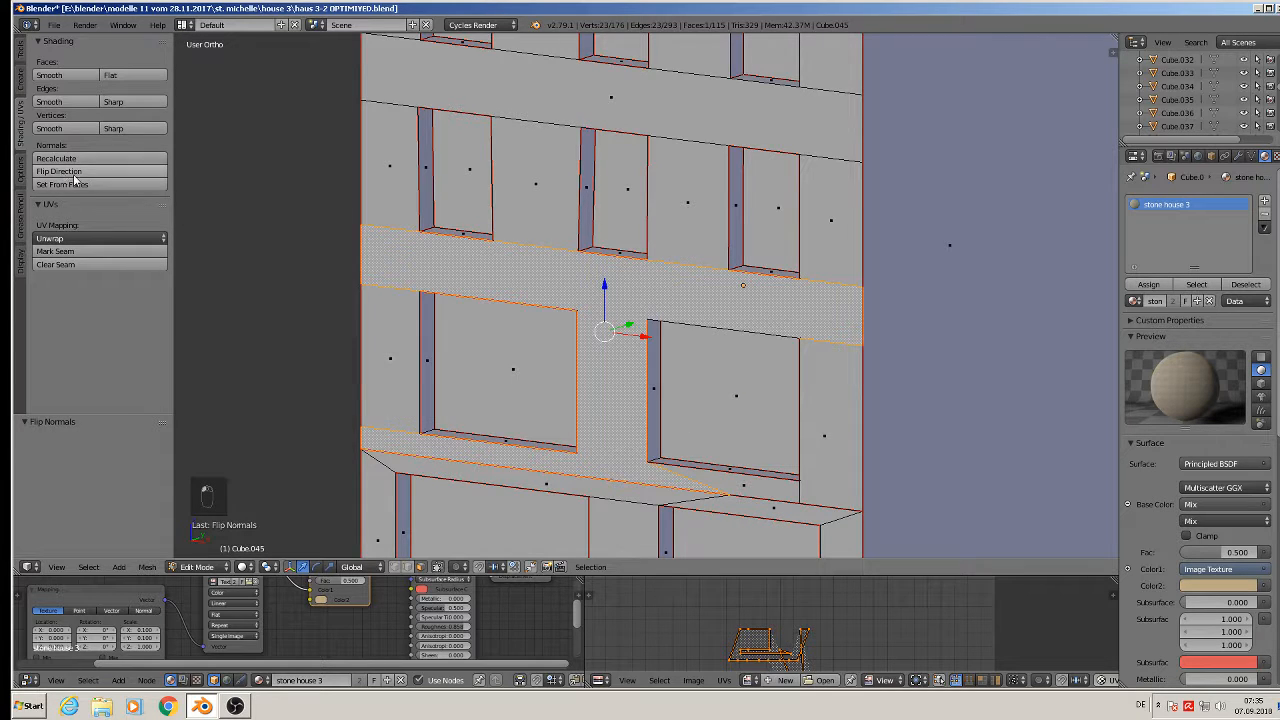
pyautogui.press('Tab')
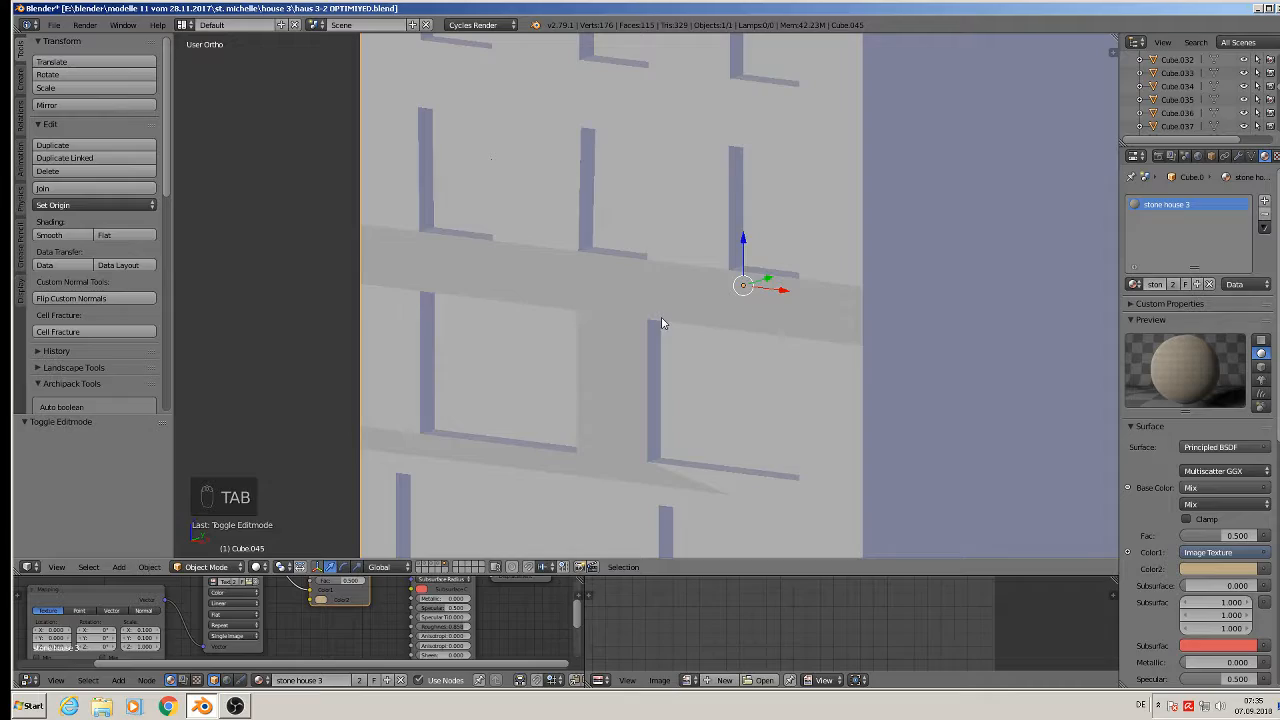
pyautogui.press('Tab')
# Clear the face selection, return the shell to object mode and save the file.
pyautogui.moveTo(662, 323); pyautogui.dragTo(835, 515, button='middle')
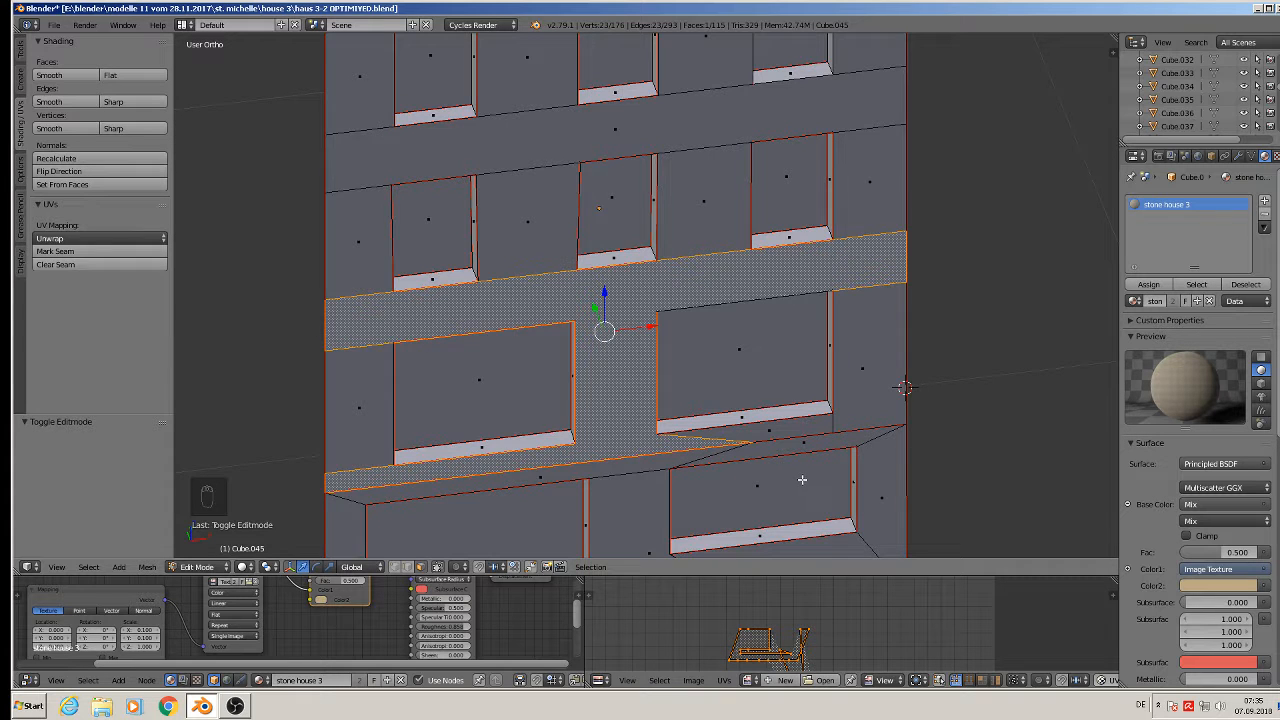
pyautogui.scroll(-5, 802, 480)
pyautogui.press('a')
pyautogui.scroll(-2, 771, 482)
pyautogui.press('Tab')
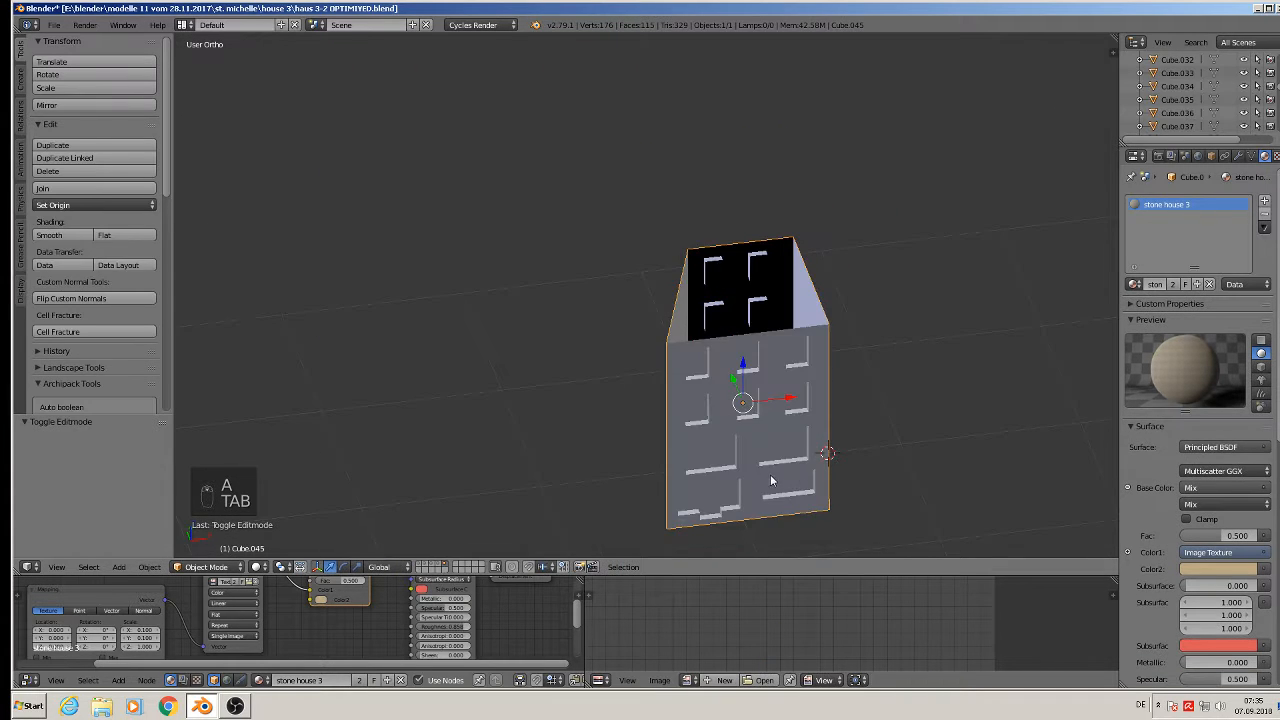
pyautogui.moveTo(771, 482); pyautogui.dragTo(729, 443, button='middle')
pyautogui.click(53, 24)
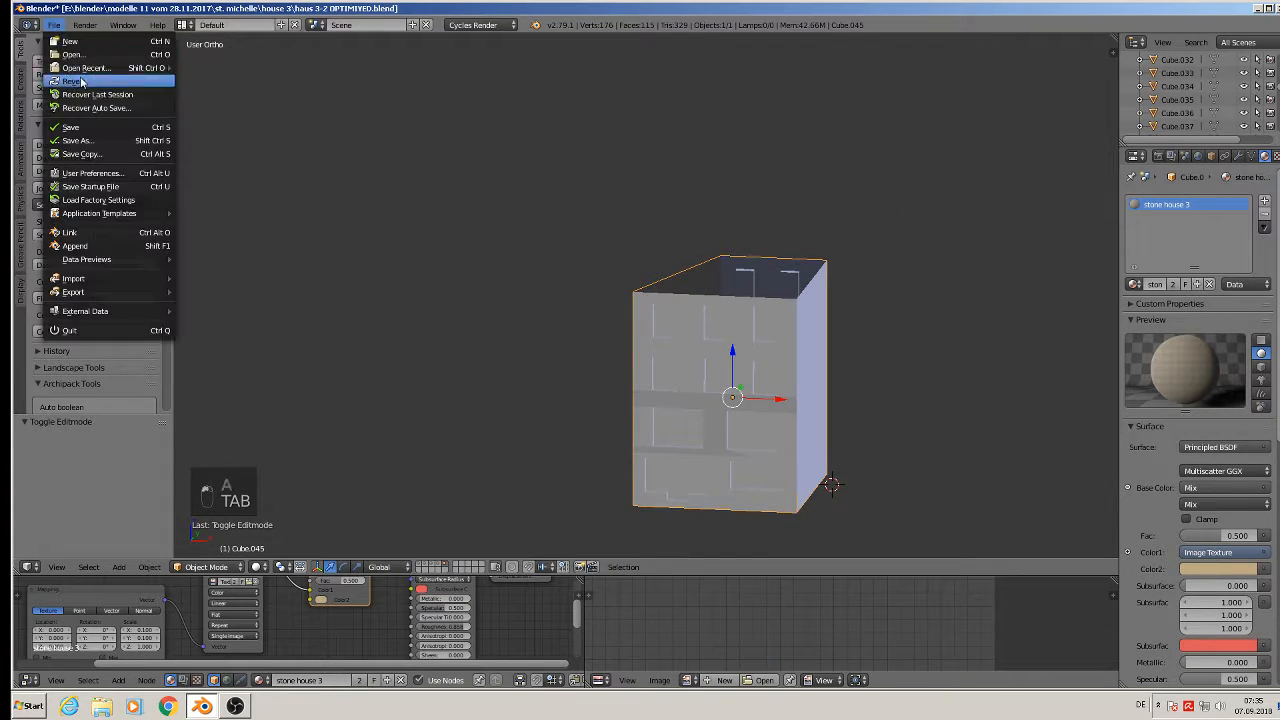
pyautogui.click(72, 127)
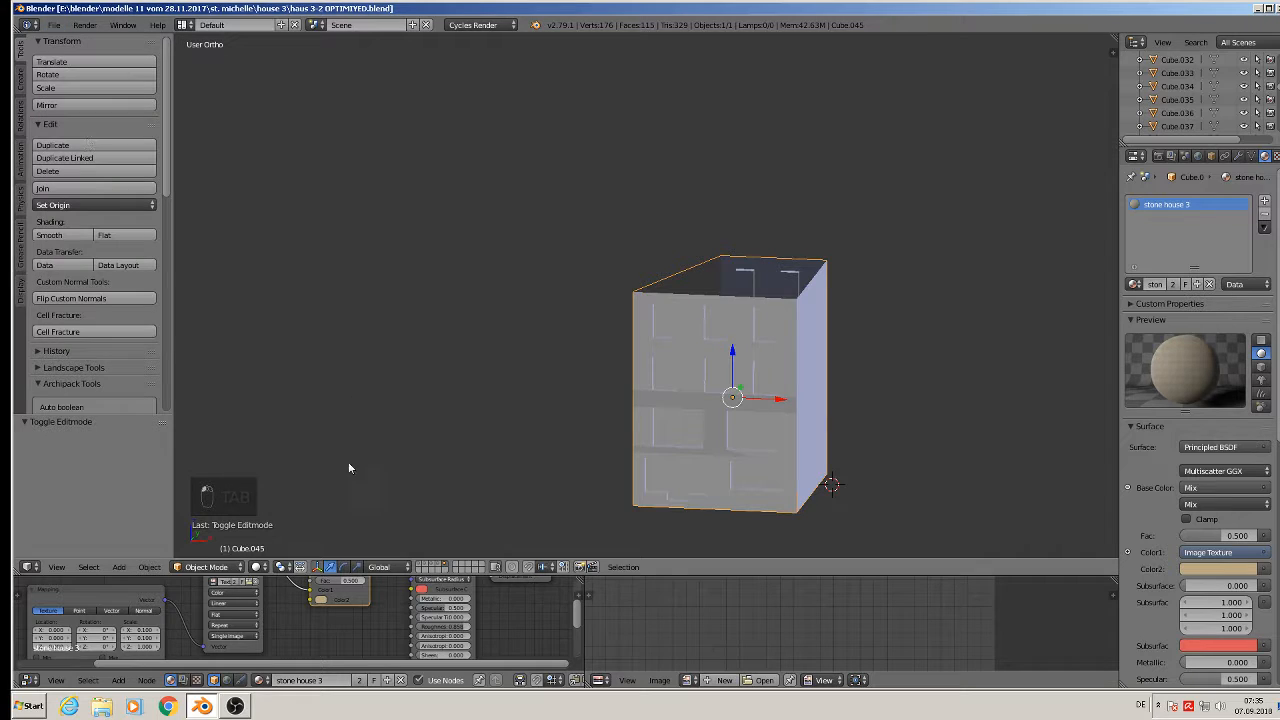
# Display layer 1 with the complete house and set the viewport shading to Material.
pyautogui.click(420, 565)
pyautogui.scroll(1, 801, 271)
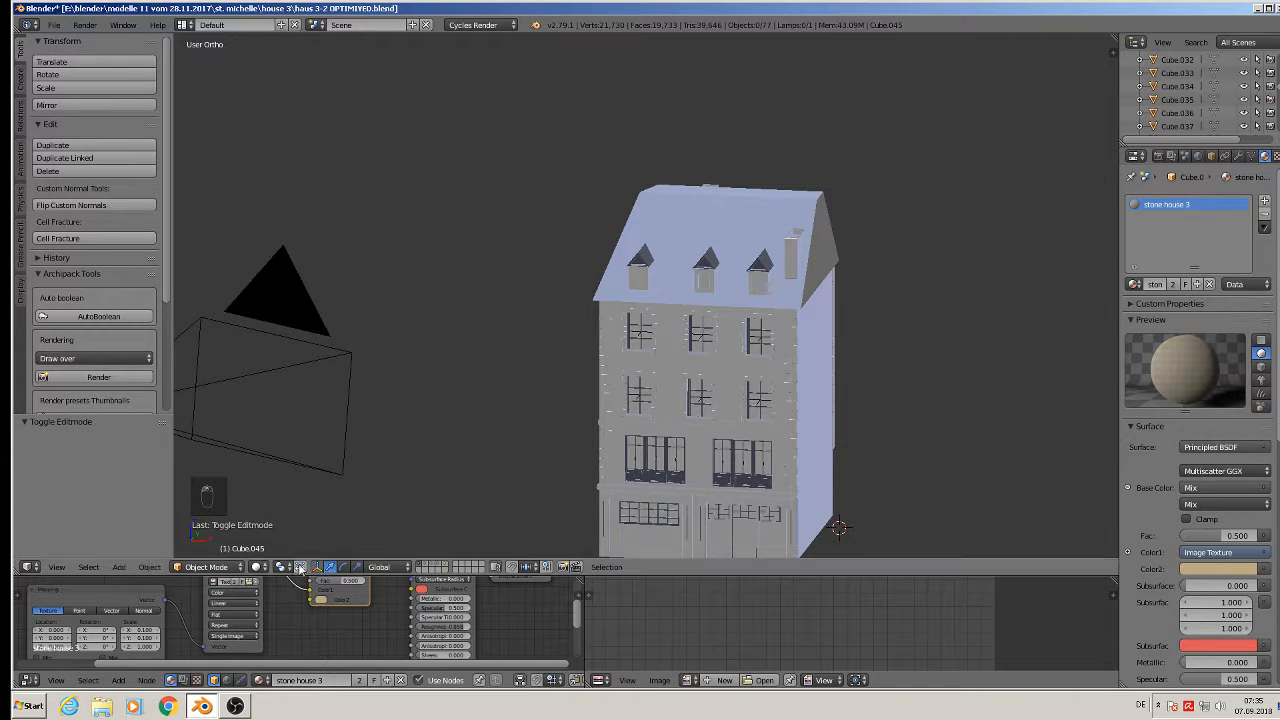
pyautogui.click(259, 567)
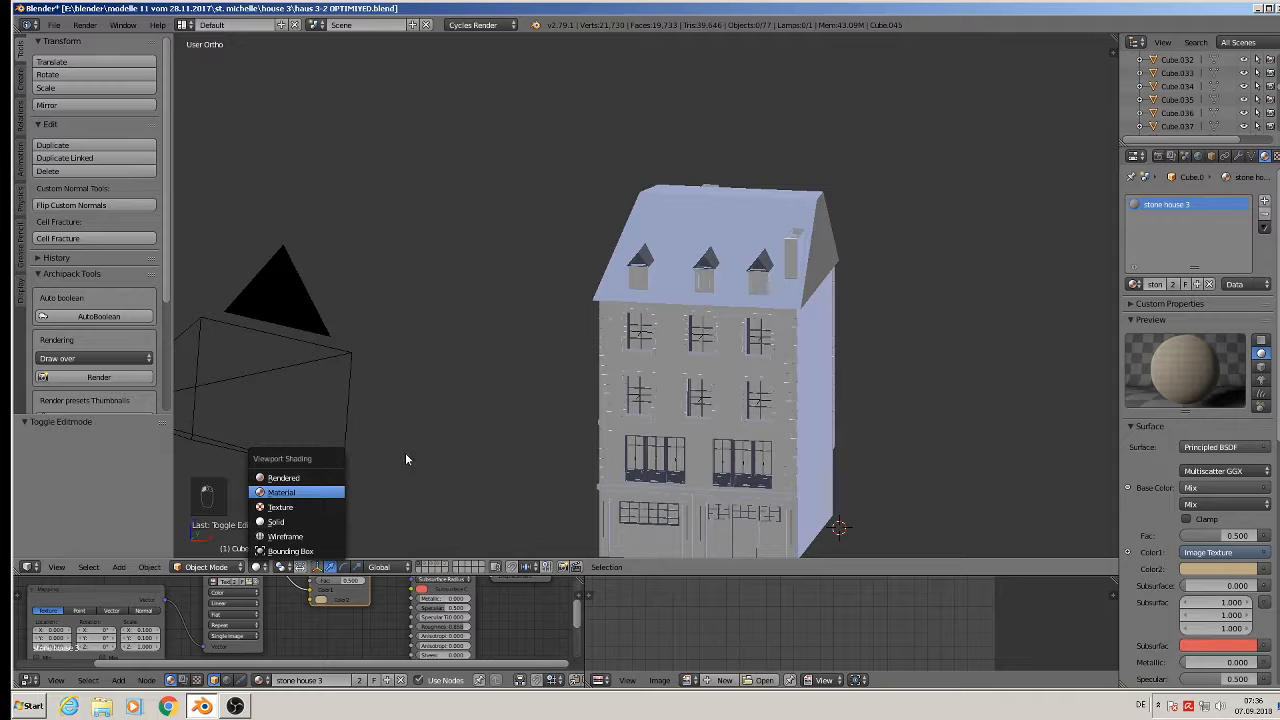
pyautogui.scroll(-2, 704, 383)
pyautogui.scroll(2, 706, 384)
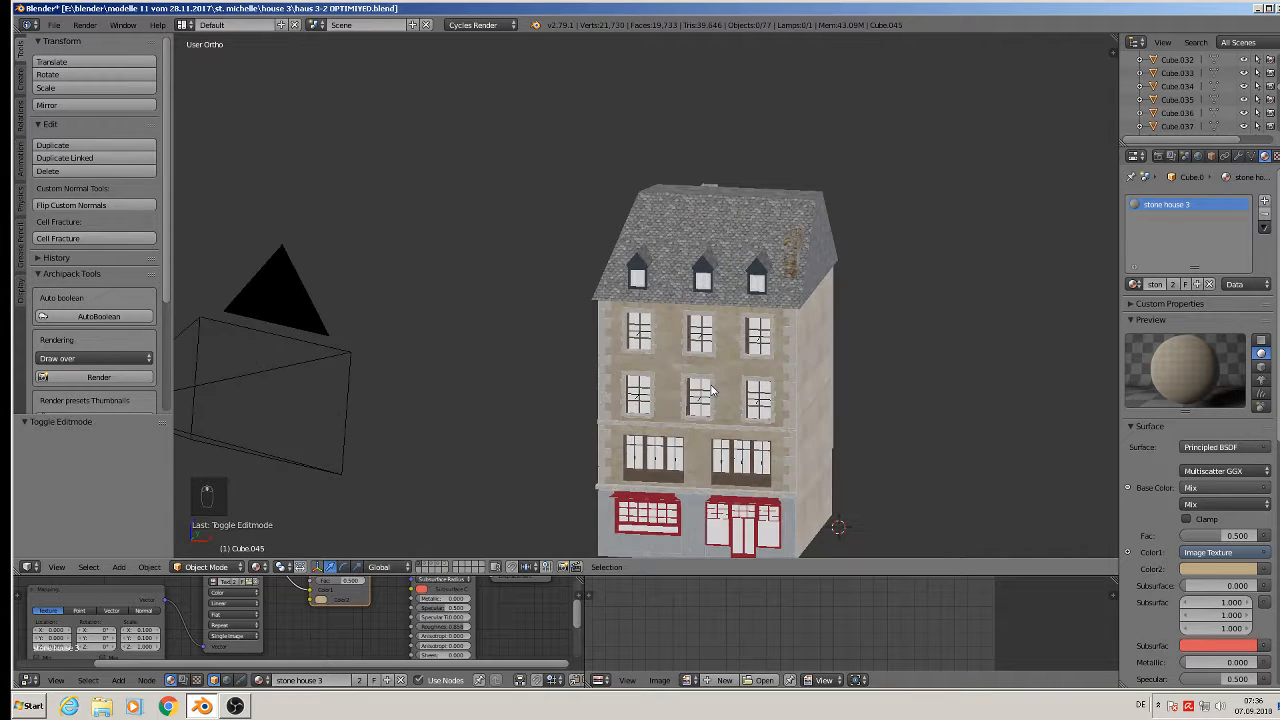
pyautogui.moveTo(722, 388); pyautogui.dragTo(737, 392, button='middle')
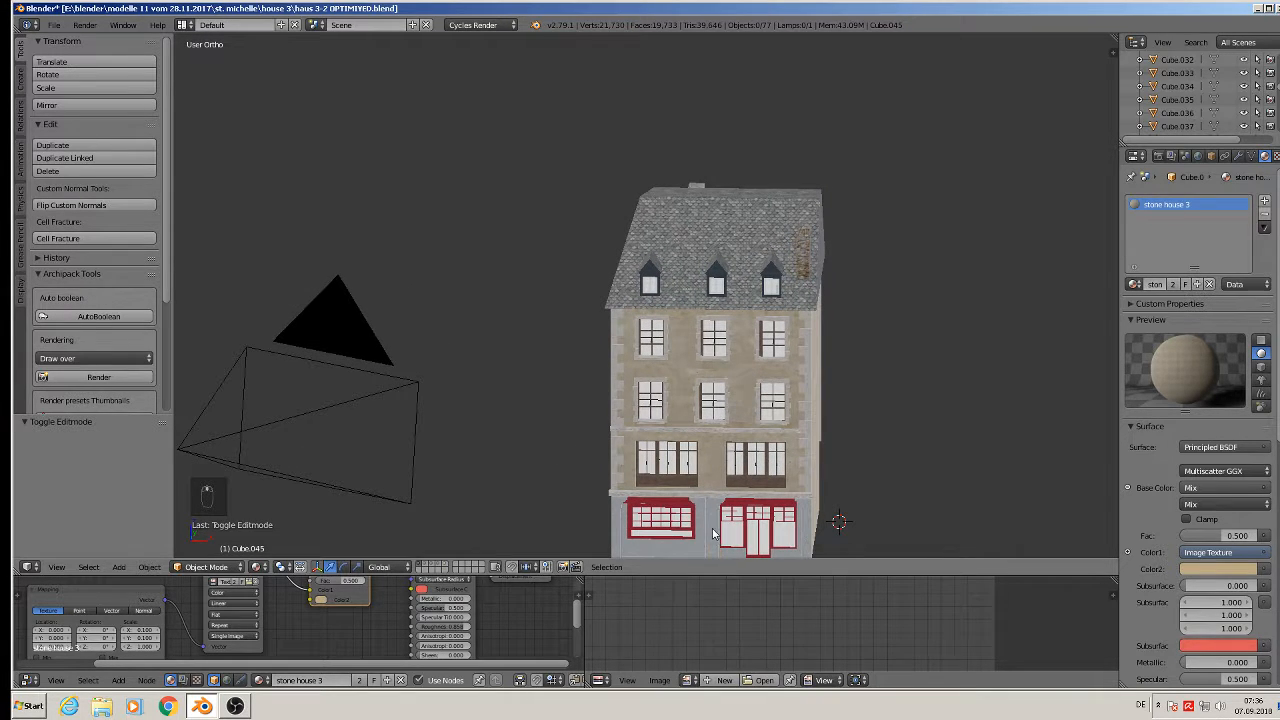
# Move the main slate roof of the house to layer 11.
pyautogui.rightClick(713, 534)
pyautogui.keyDown('shift'); pyautogui.moveTo(713, 534); pyautogui.dragTo(657, 285, button='middle'); pyautogui.keyUp('shift')
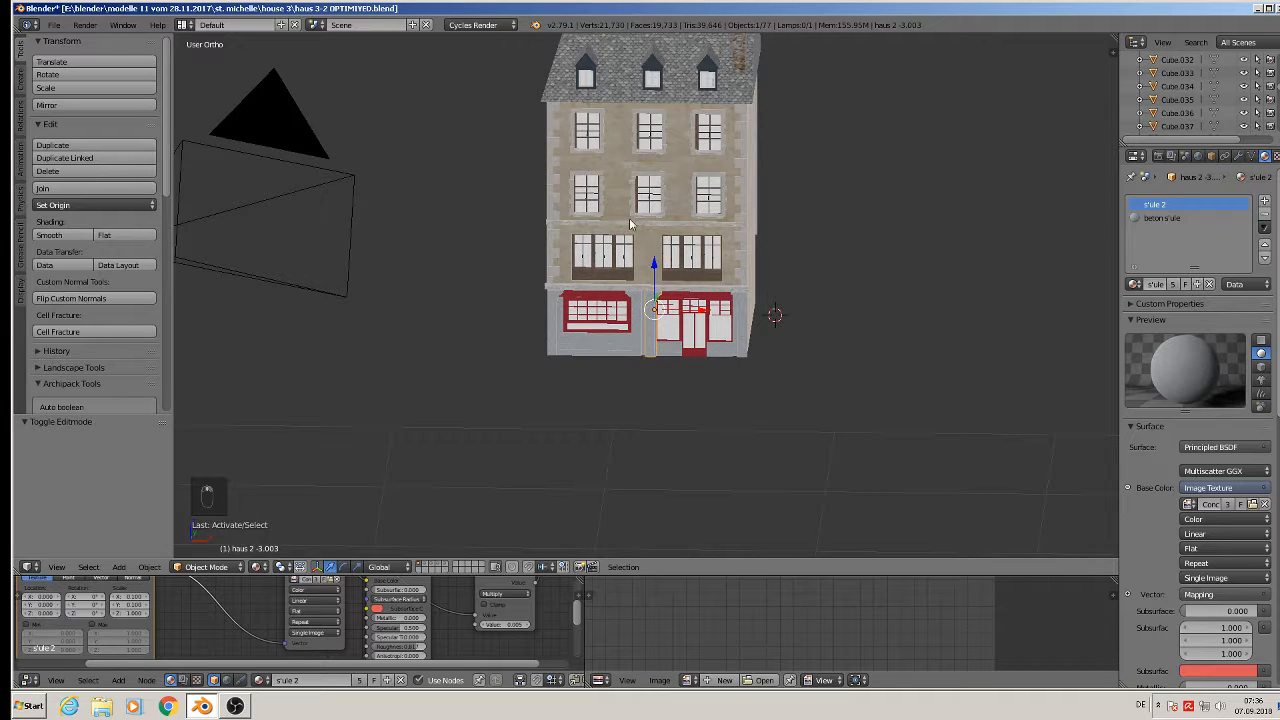
pyautogui.rightClick(666, 75)
pyautogui.moveTo(690, 104); pyautogui.dragTo(675, 208, button='middle')
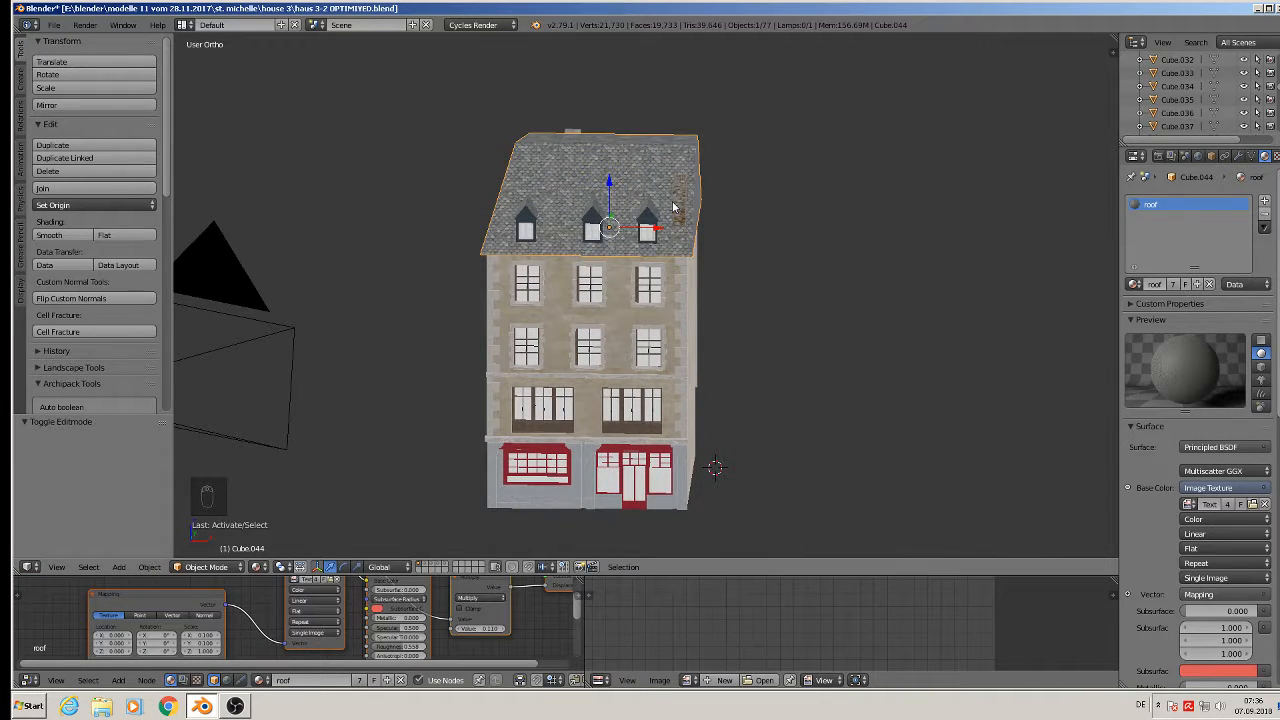
pyautogui.press('m')
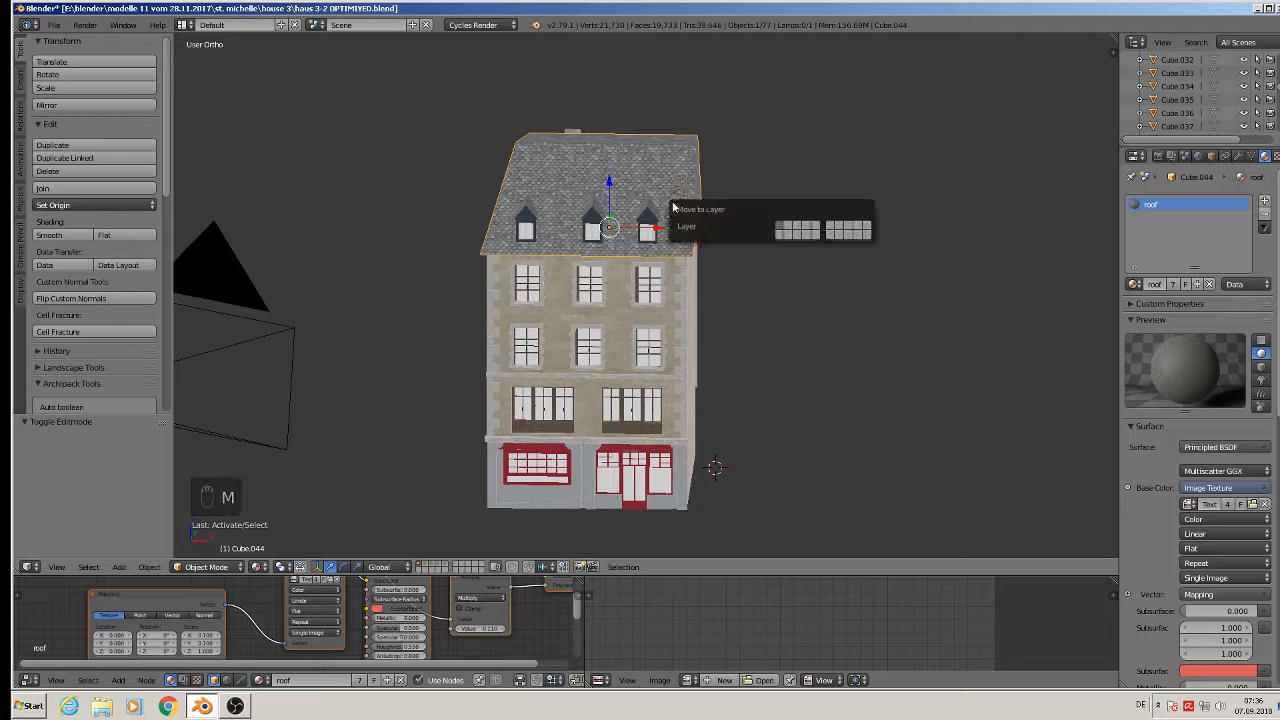
pyautogui.click(830, 231)
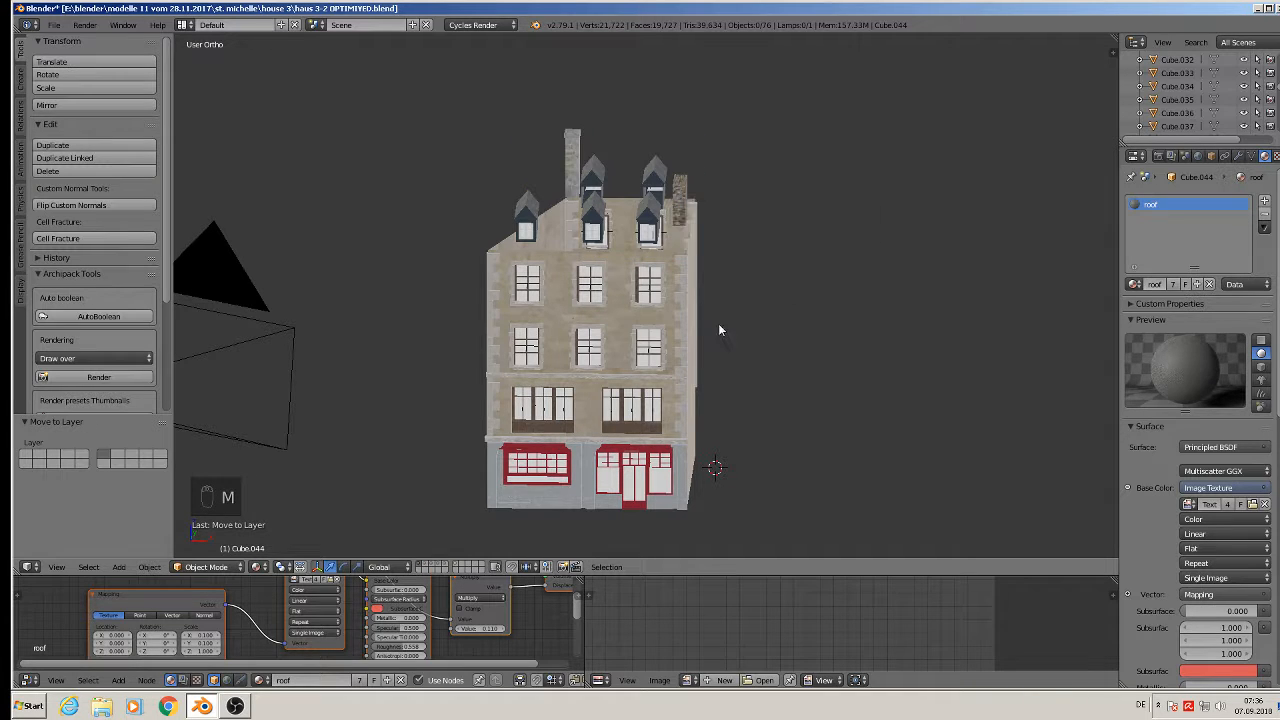
# Display layer 11, check the isolated roof mesh and move the roof to layer 5.
pyautogui.click(460, 570)
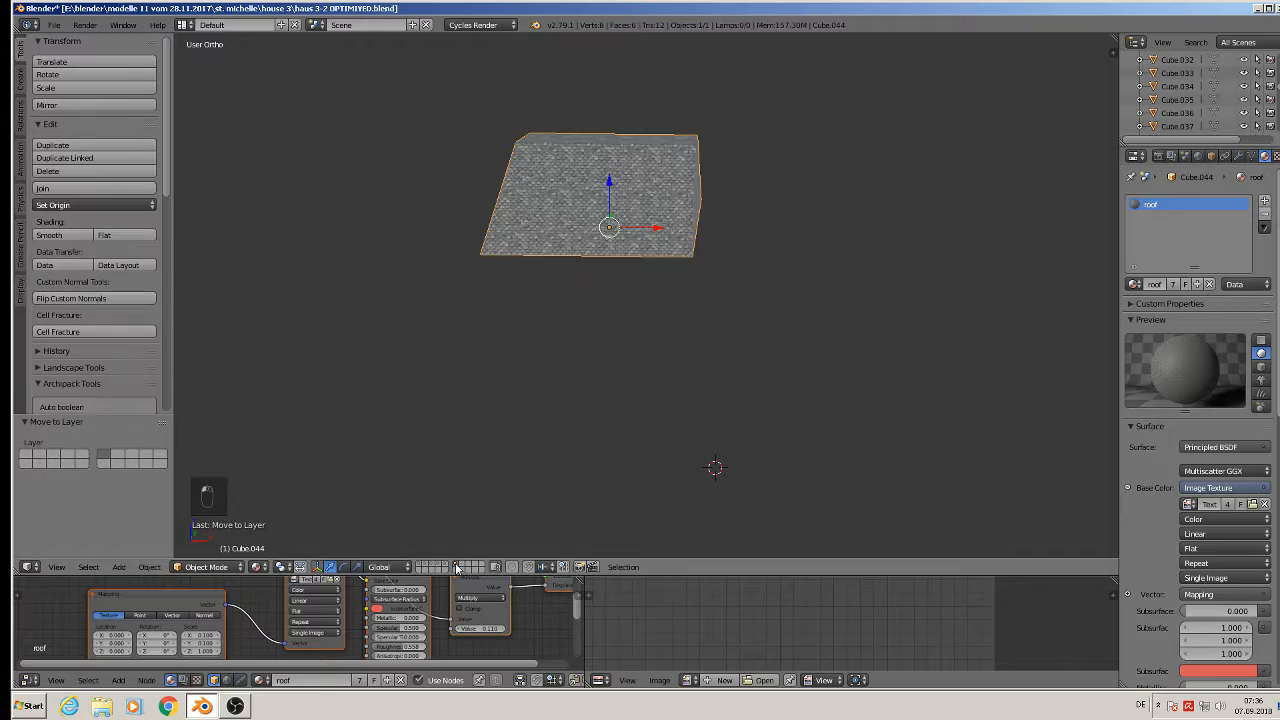
pyautogui.scroll(3, 614, 308)
pyautogui.press('Tab')
pyautogui.moveTo(651, 178); pyautogui.dragTo(666, 372, button='middle')
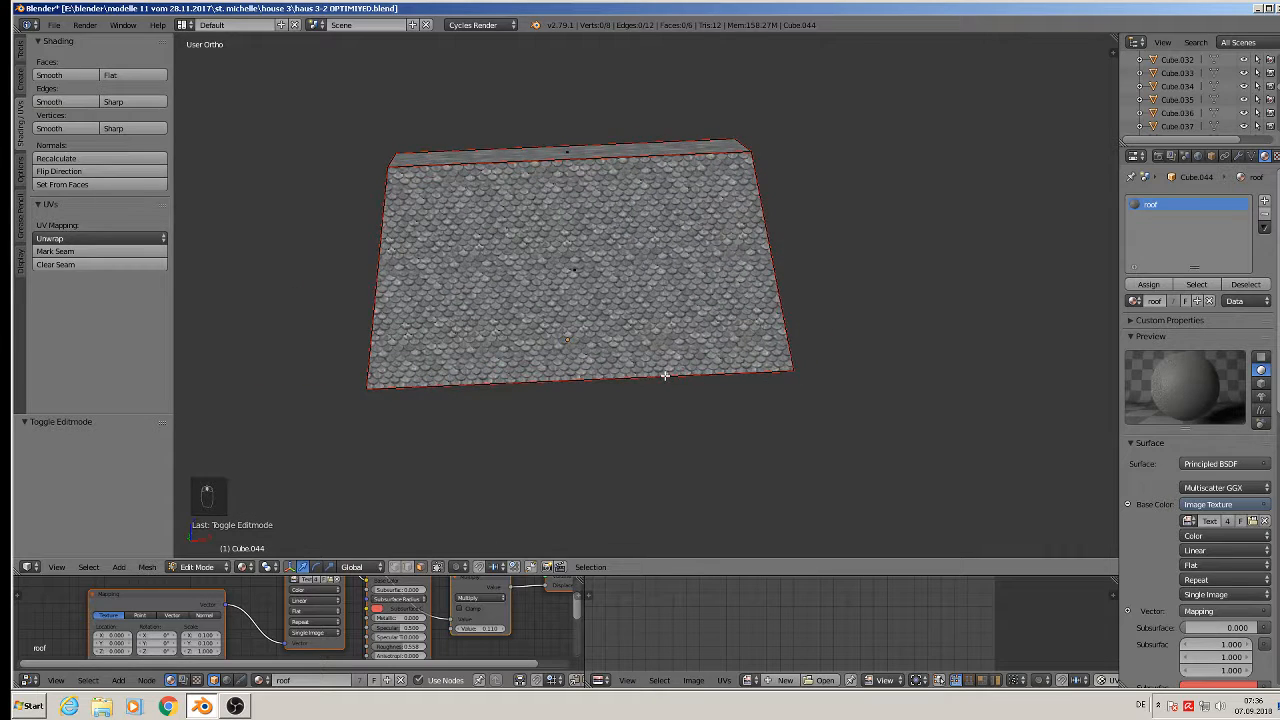
pyautogui.press('Tab')
pyautogui.press('m')
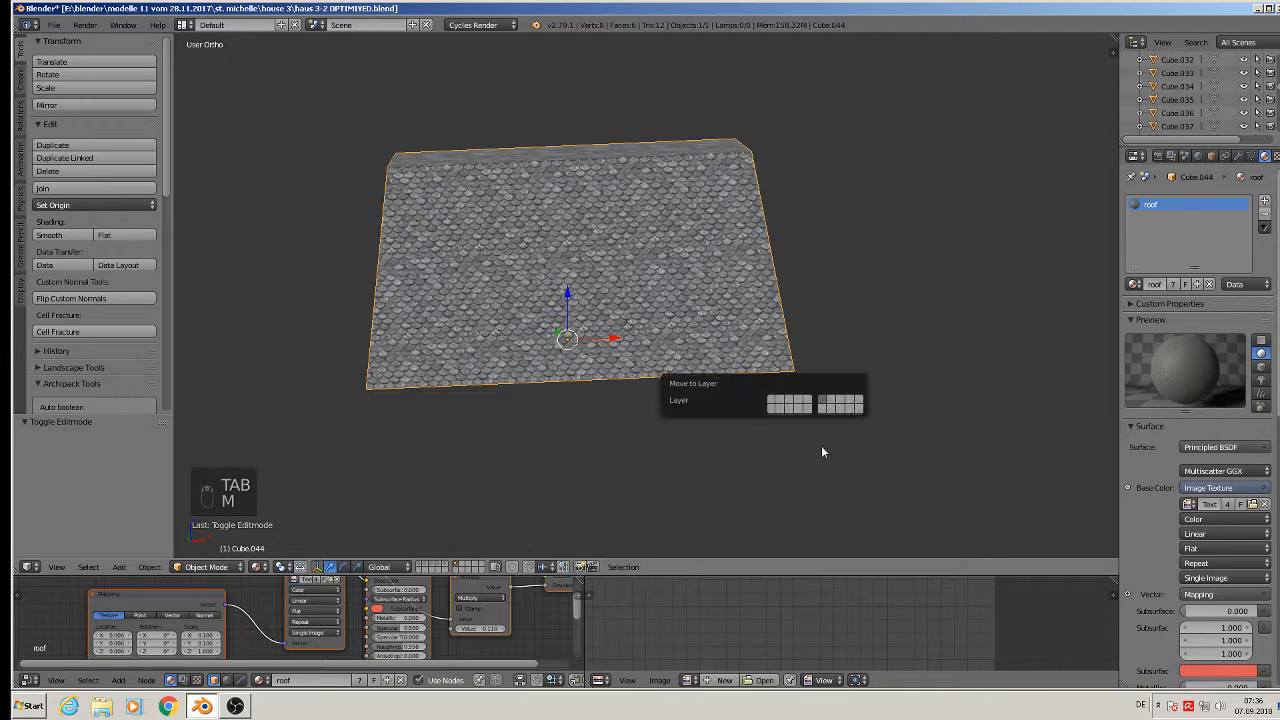
pyautogui.click(806, 403)
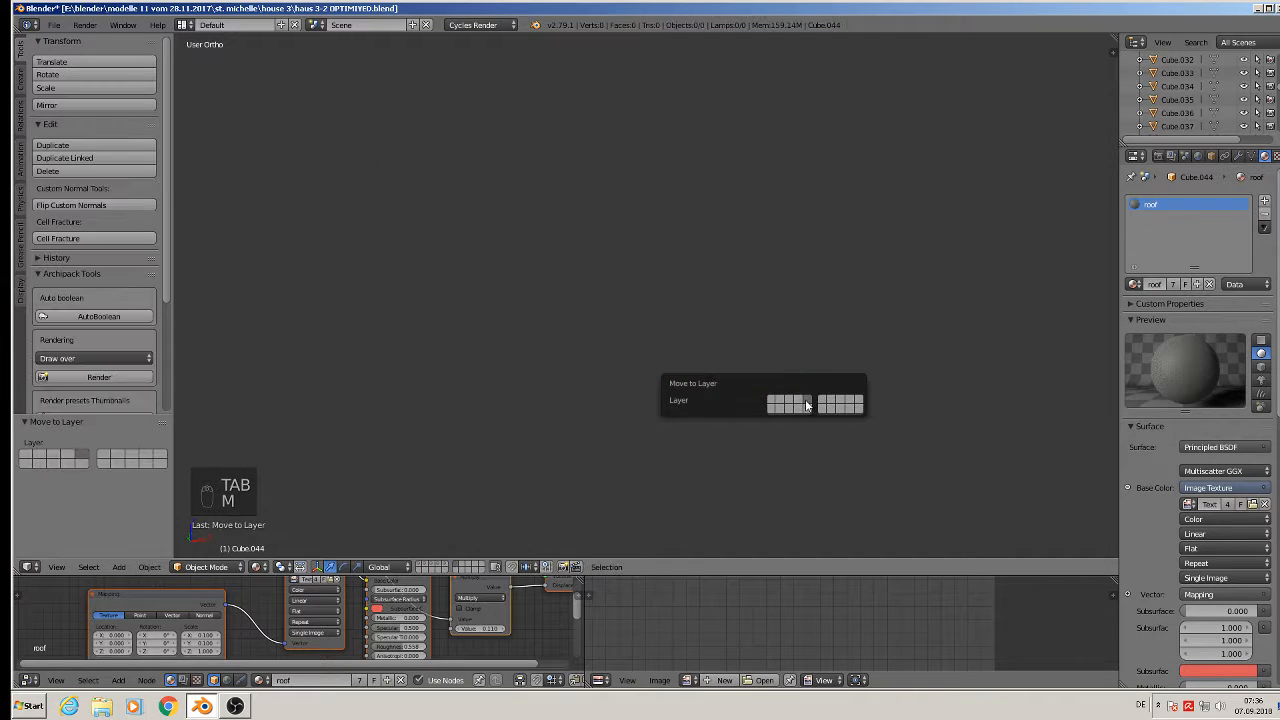
# Display layer 1 again and duplicate all five roof dormers in place.
pyautogui.click(421, 567)
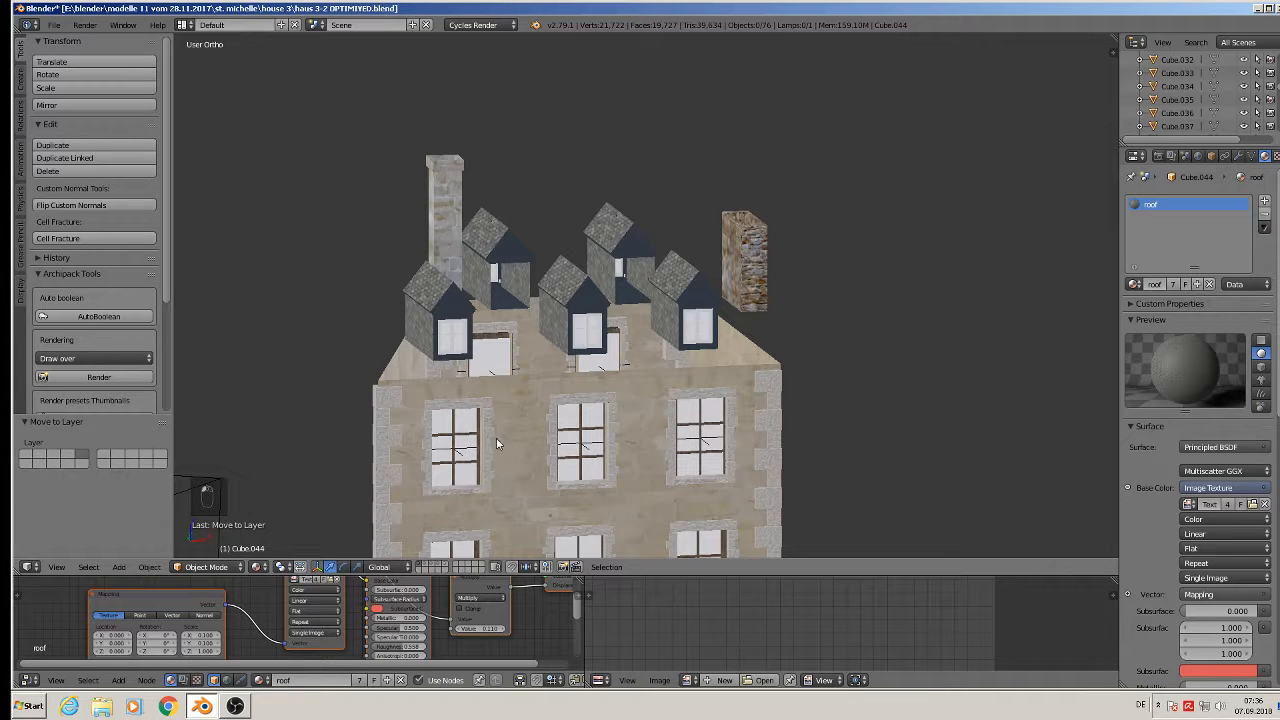
pyautogui.moveTo(477, 418); pyautogui.dragTo(446, 403, button='middle')
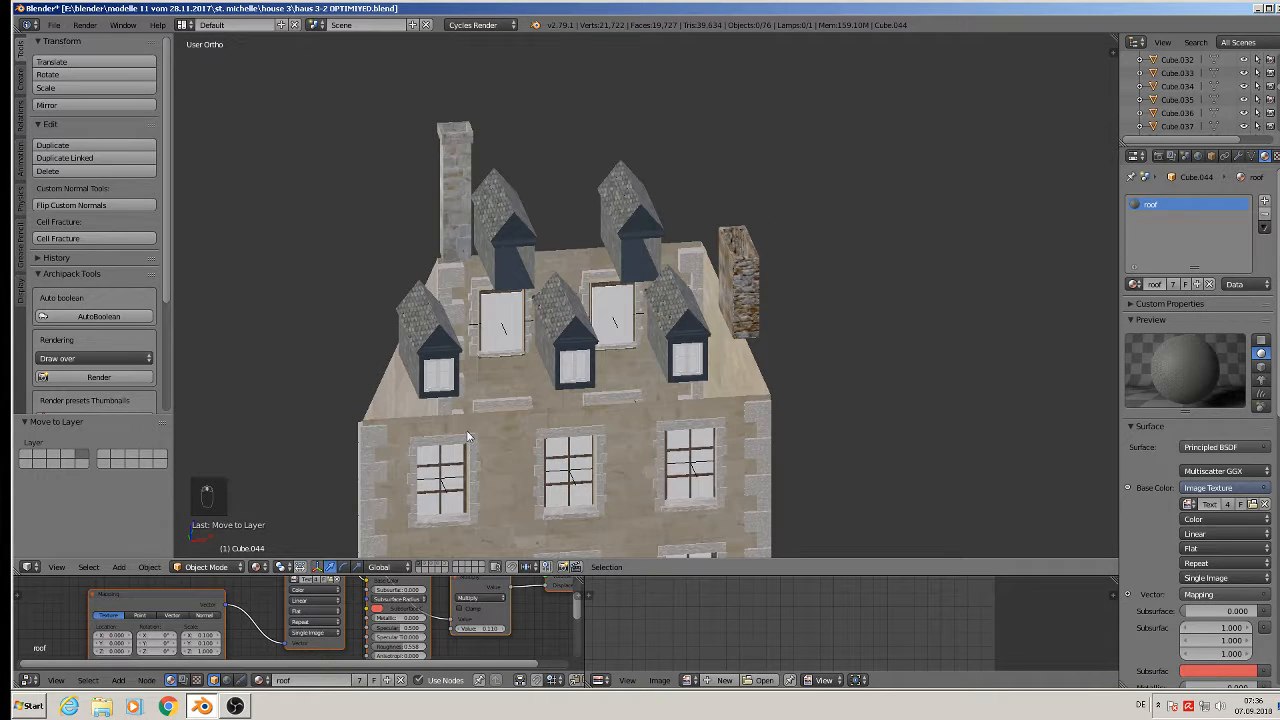
pyautogui.rightClick(450, 330)
pyautogui.keyDown('shift'); pyautogui.rightClick(587, 328); pyautogui.keyUp('shift')
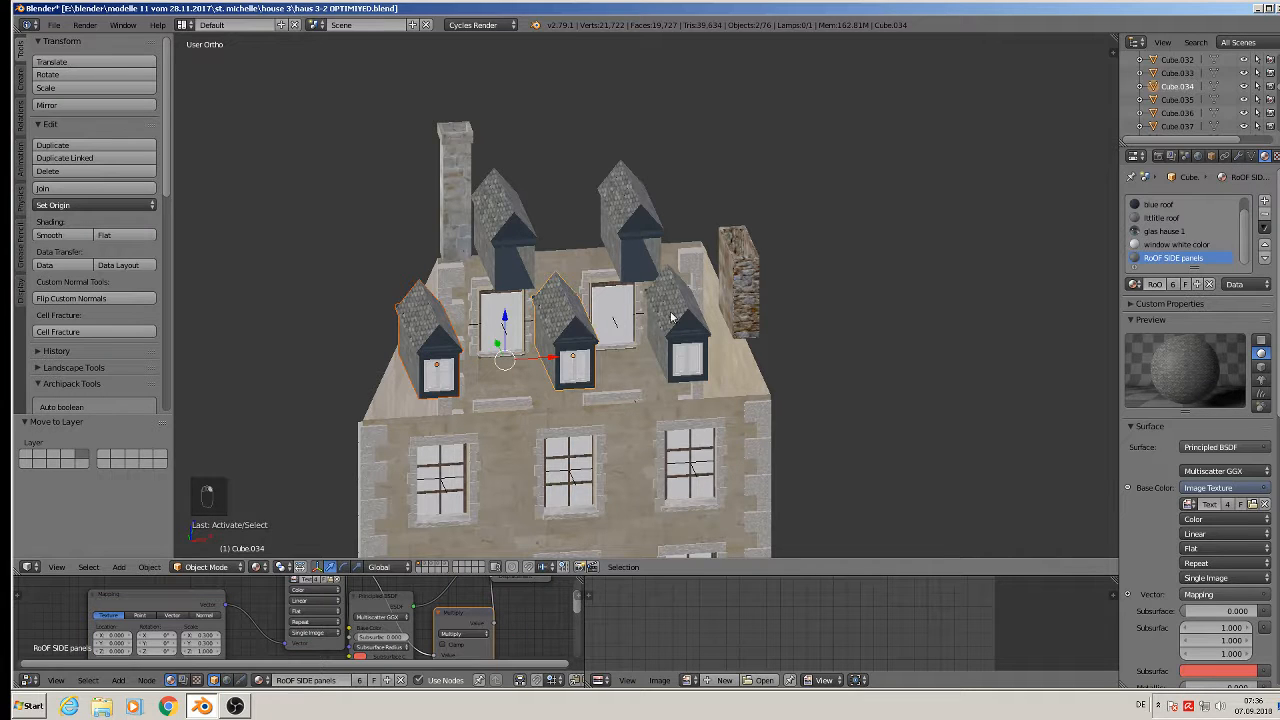
pyautogui.keyDown('shift'); pyautogui.rightClick(680, 322); pyautogui.keyUp('shift')
pyautogui.keyDown('shift'); pyautogui.rightClick(625, 205); pyautogui.keyUp('shift')
pyautogui.keyDown('shift'); pyautogui.rightClick(508, 220); pyautogui.keyUp('shift')
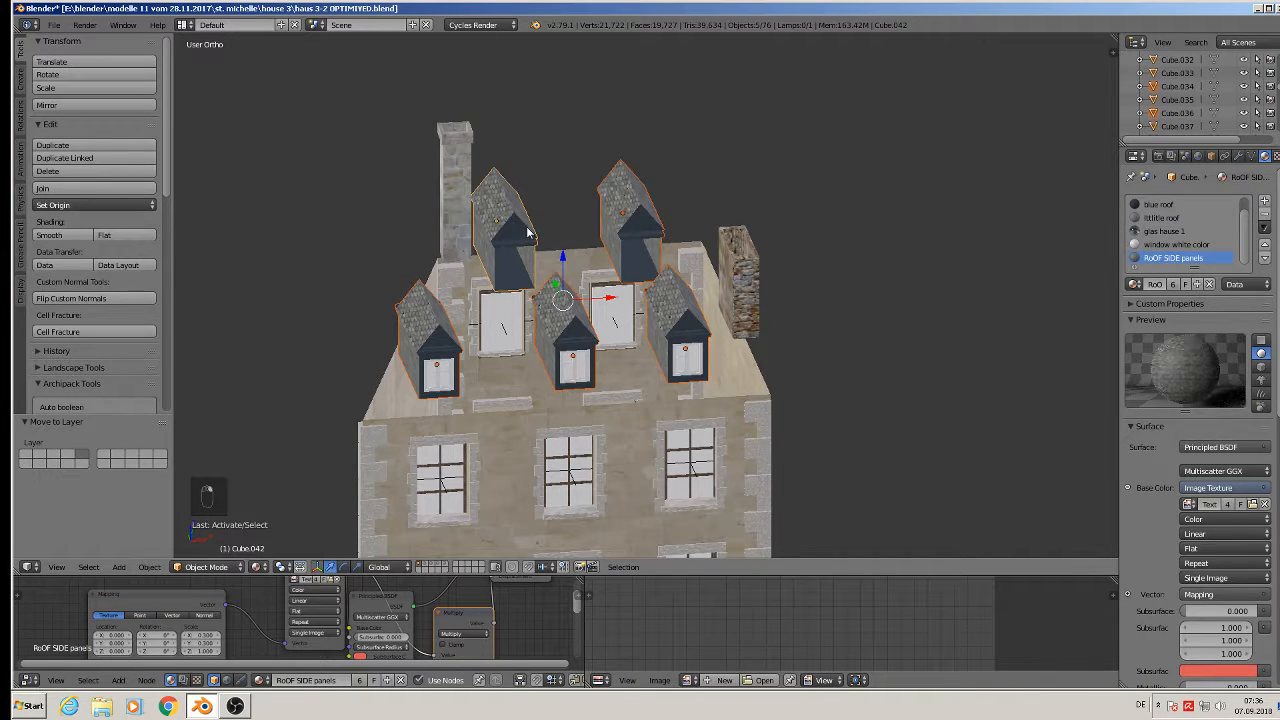
pyautogui.press('m')
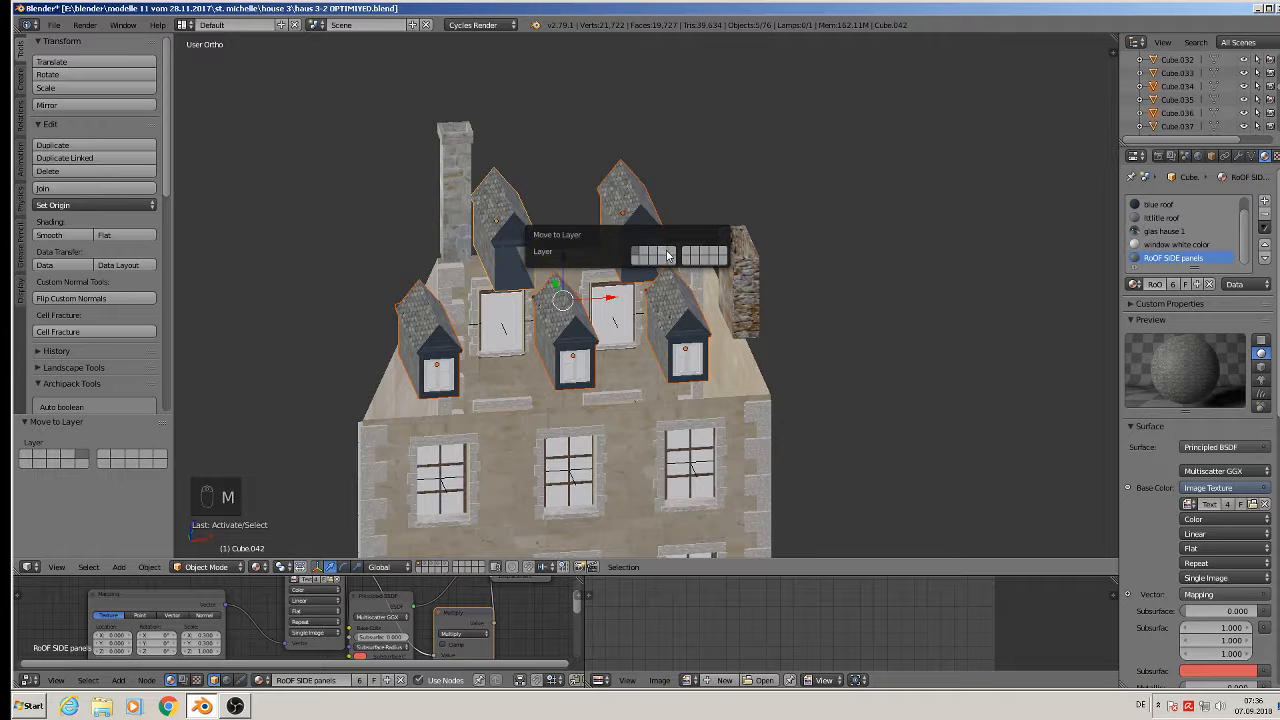
pyautogui.hotkey('shift', 'd')
pyautogui.rightClick(413, 289)
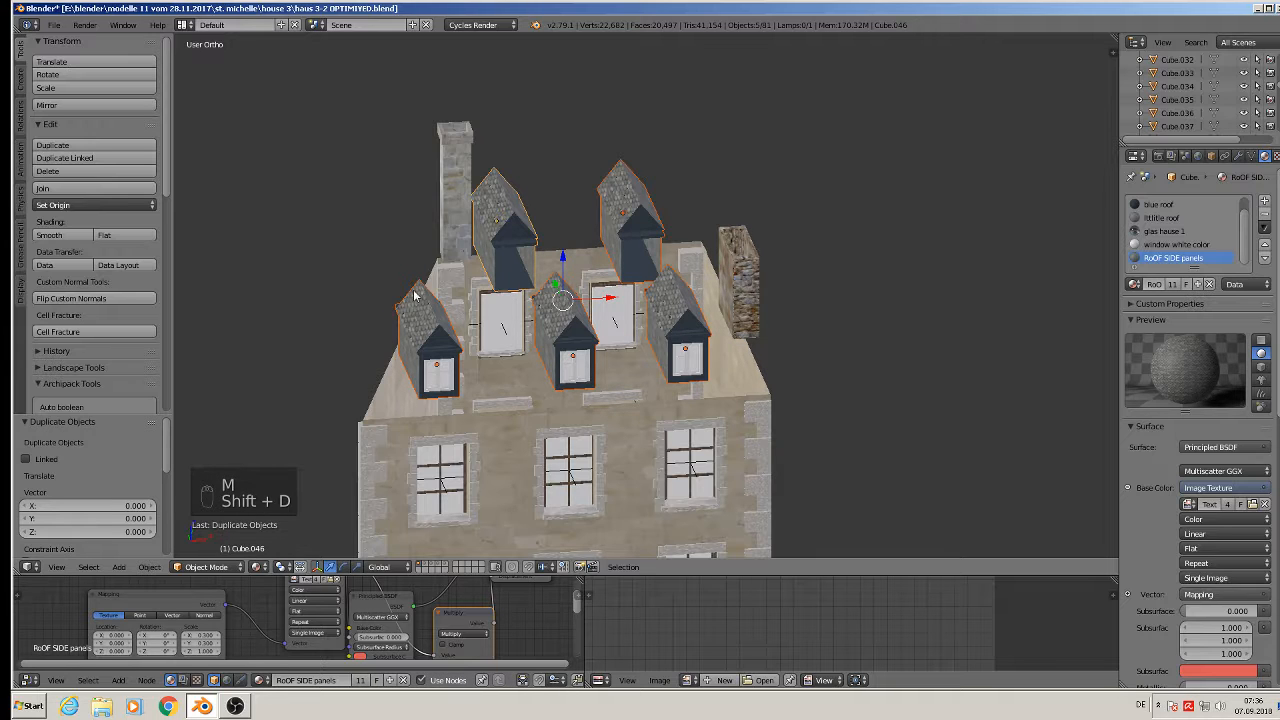
# Move the duplicated dormers to layer 6 and display layer 5 with the slate roof.
pyautogui.press('m')
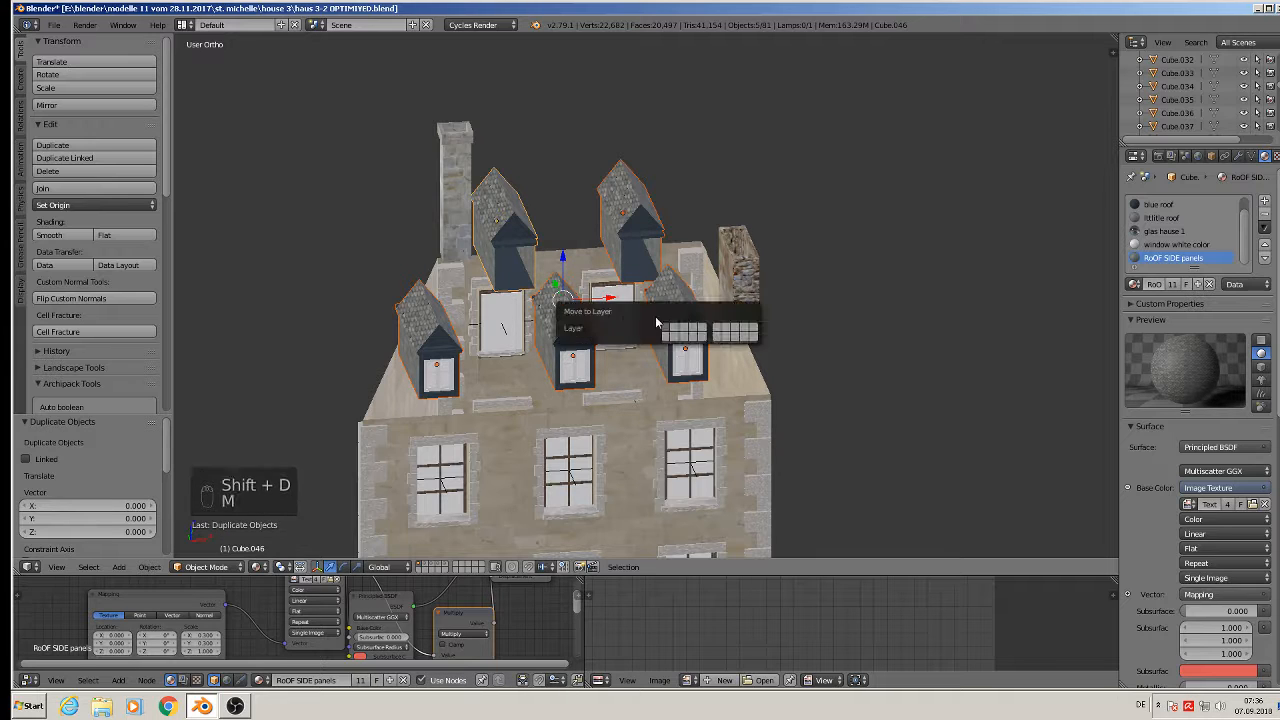
pyautogui.click(675, 341)
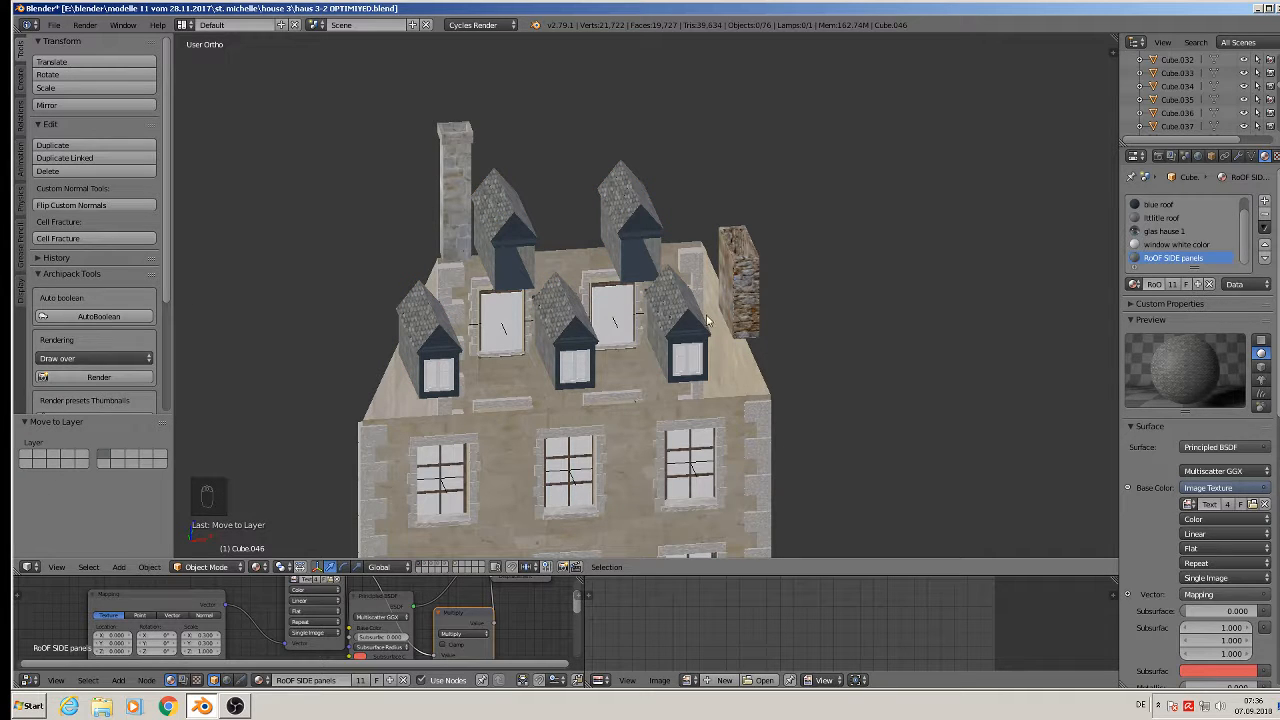
pyautogui.click(446, 568)
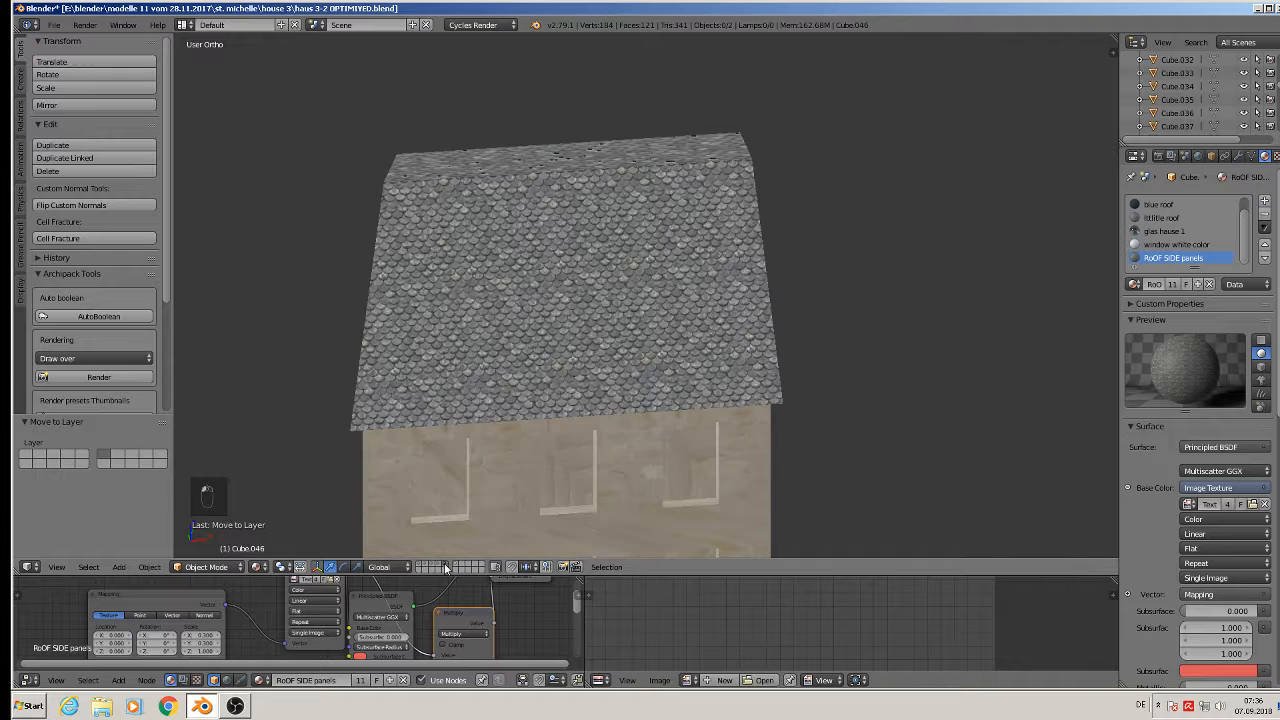
# Duplicate the slate roof in place and move the copy to layer 1 with the rest of the house.
pyautogui.scroll(-2, 522, 432)
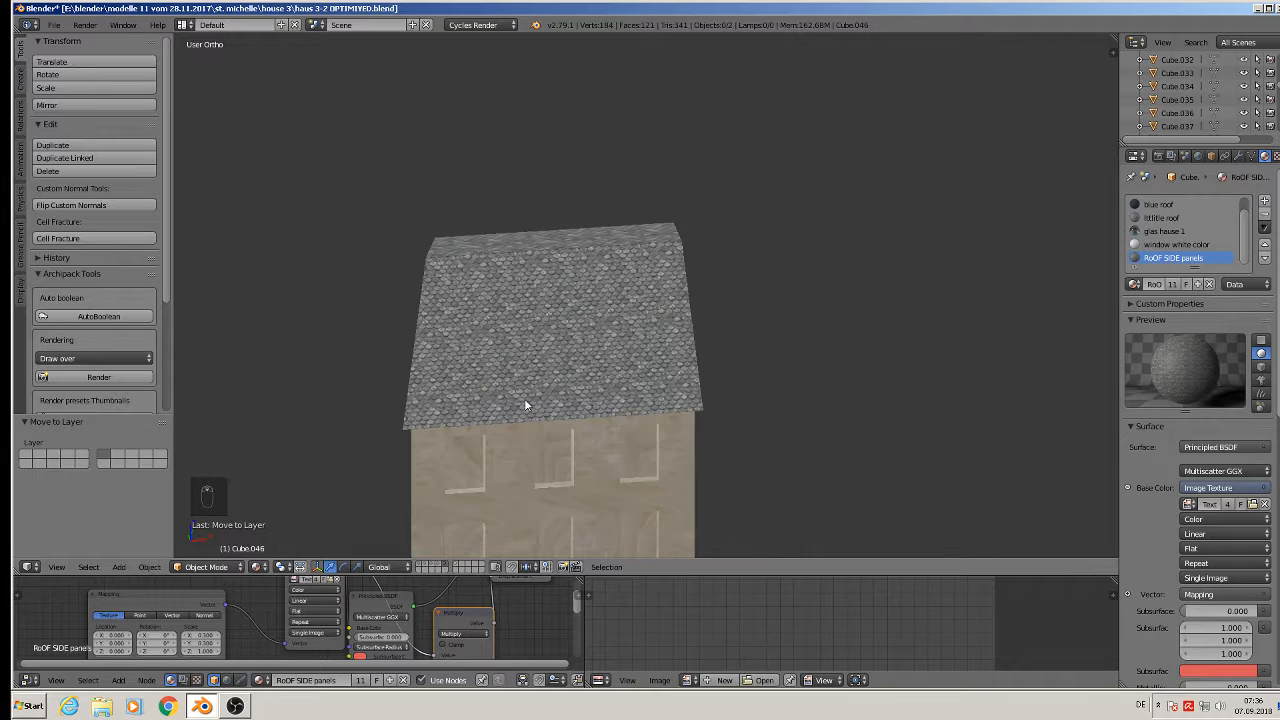
pyautogui.rightClick(537, 355)
pyautogui.hotkey('shift', 'd')
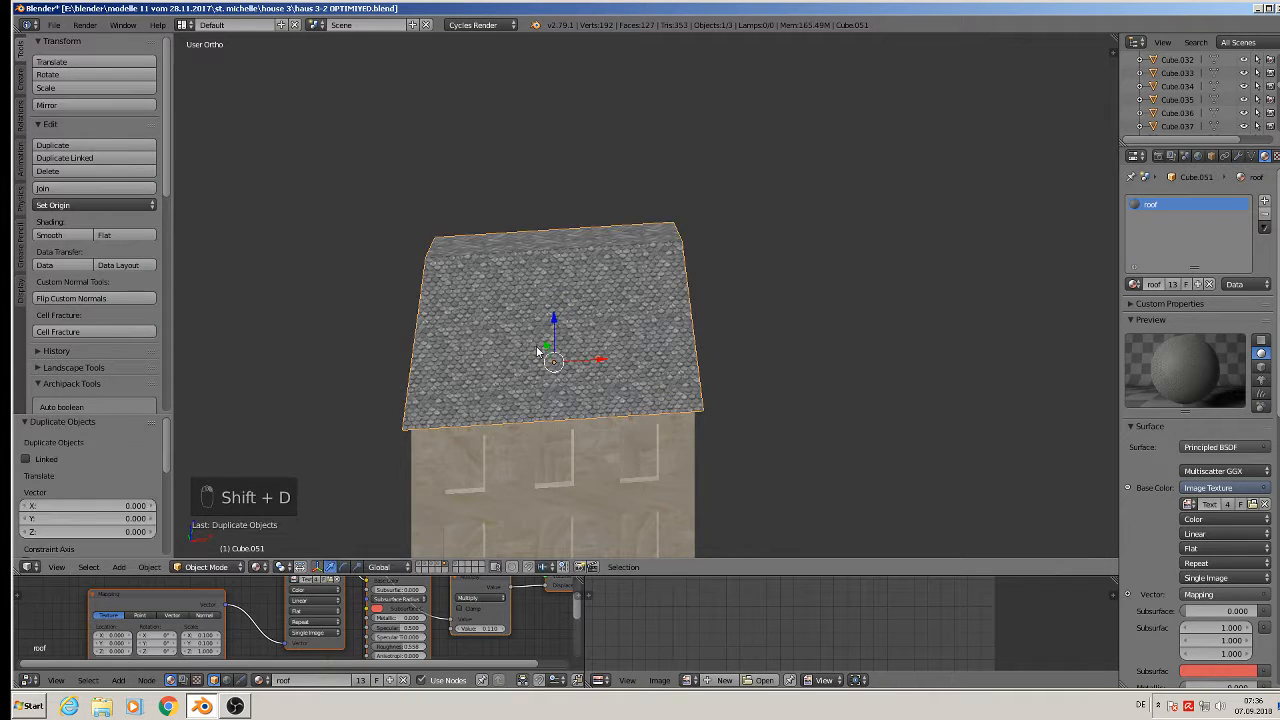
pyautogui.press('m')
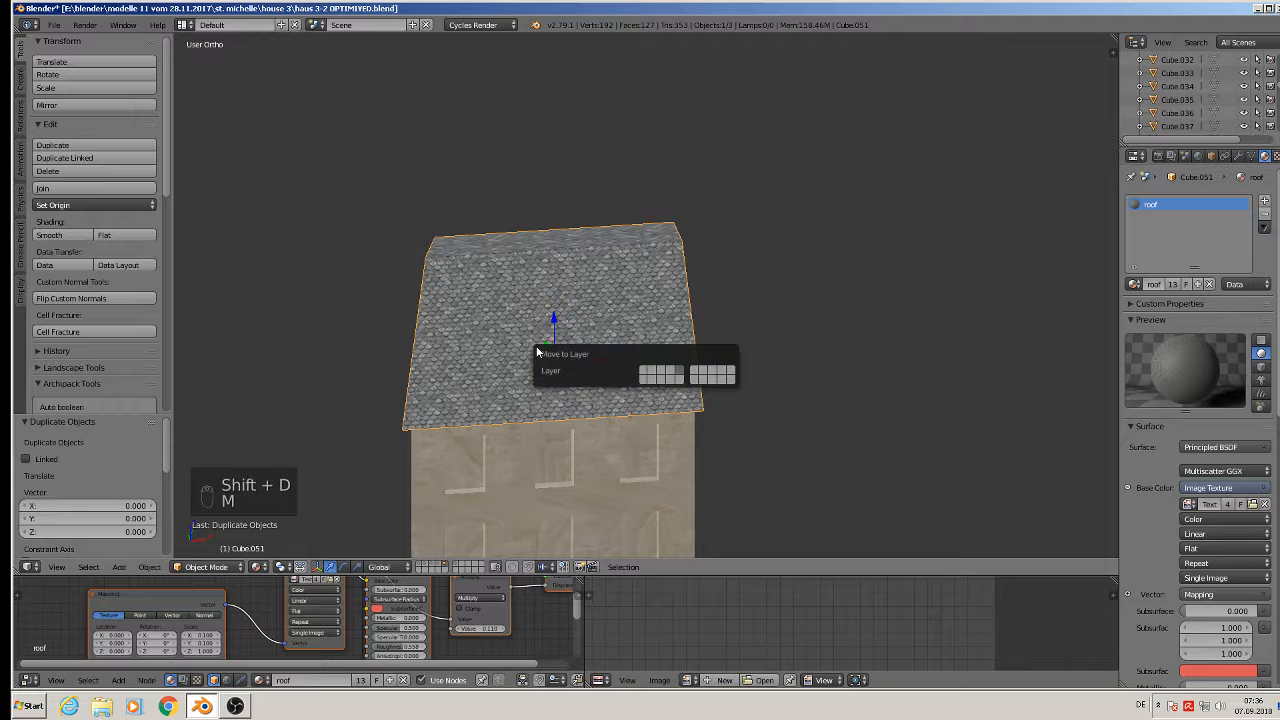
pyautogui.click(647, 375)
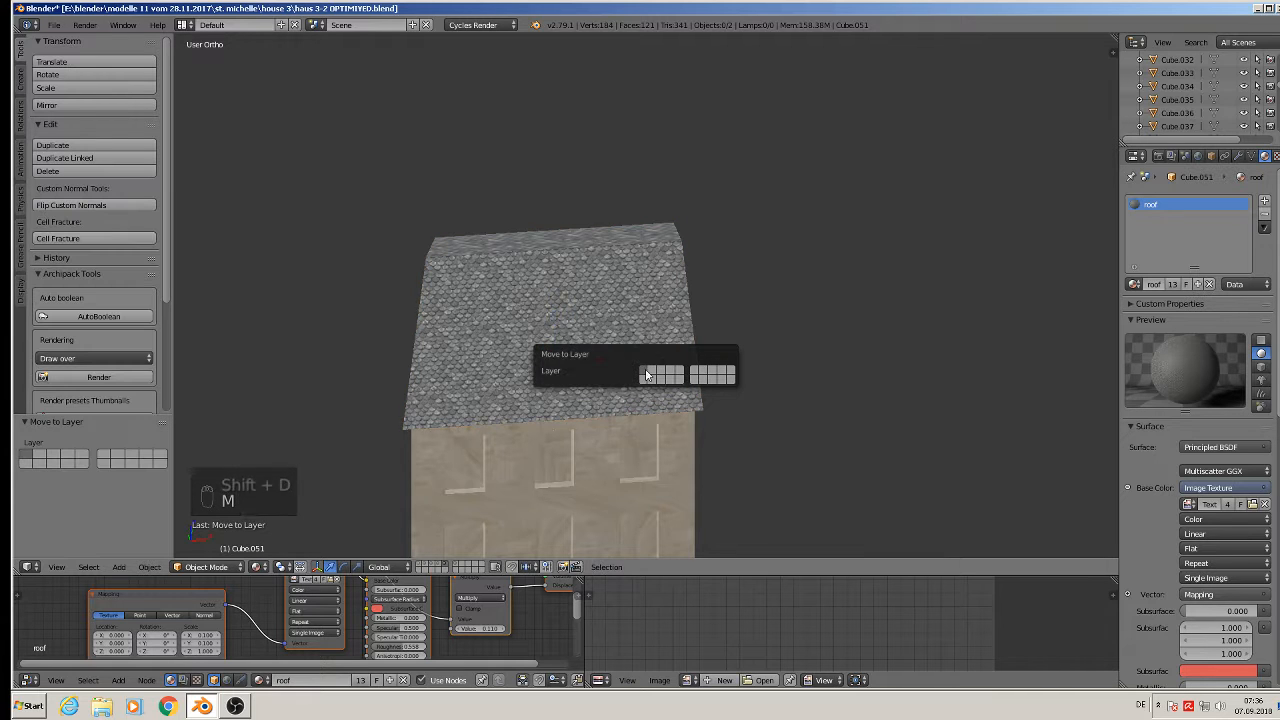
pyautogui.click(420, 567)
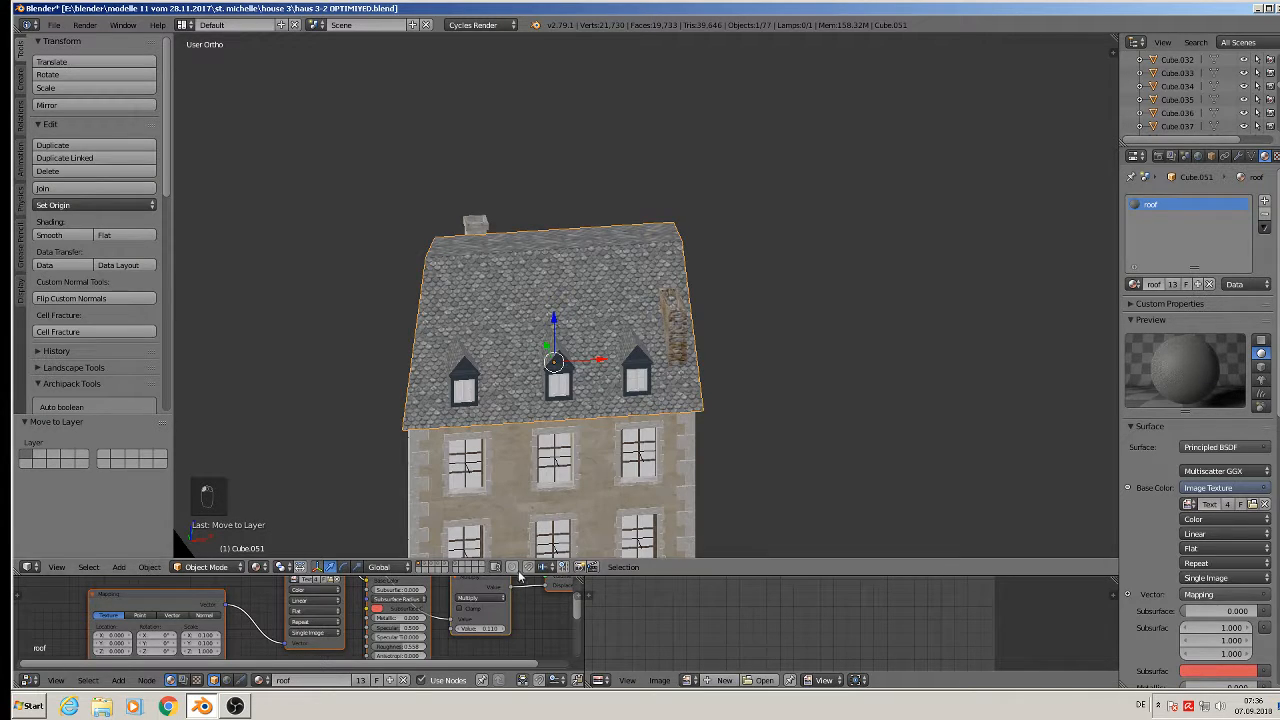
# Display layer 6 with the dormer copies and open the front-left dormer's mesh in Edit Mode.
pyautogui.click(455, 567)
pyautogui.scroll(6, 545, 365)
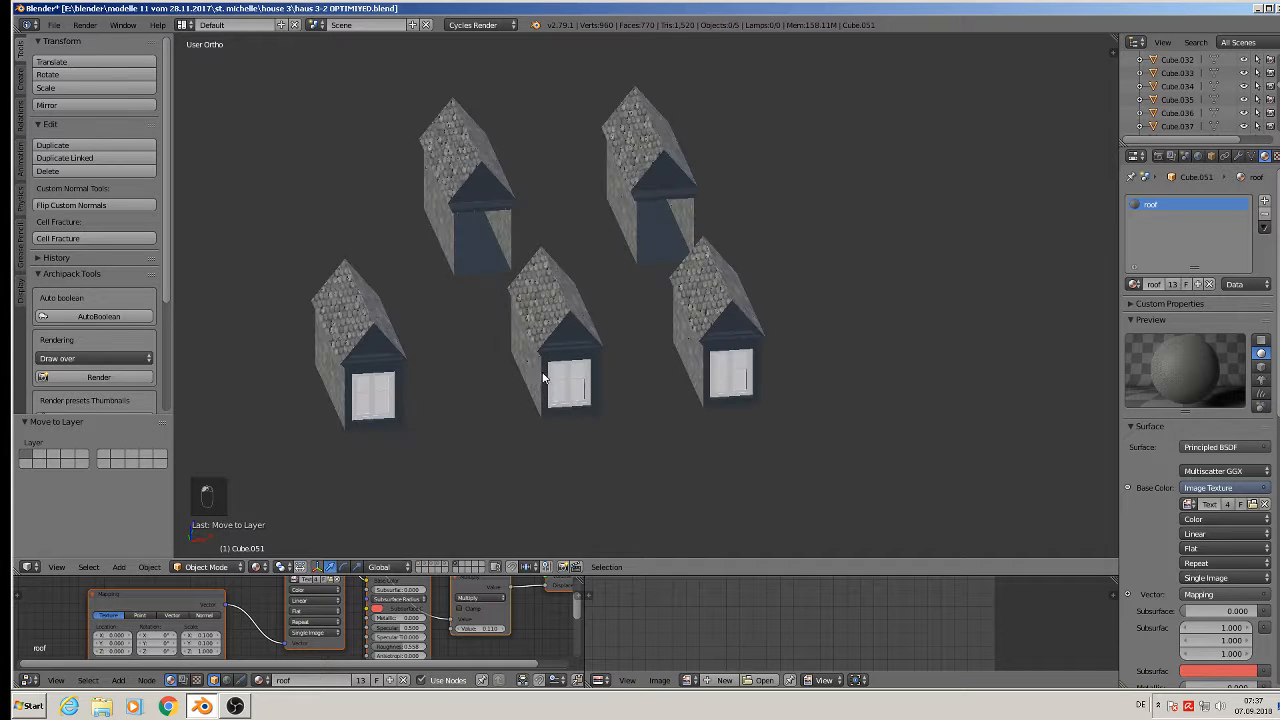
pyautogui.press('Tab')
pyautogui.rightClick(386, 371)
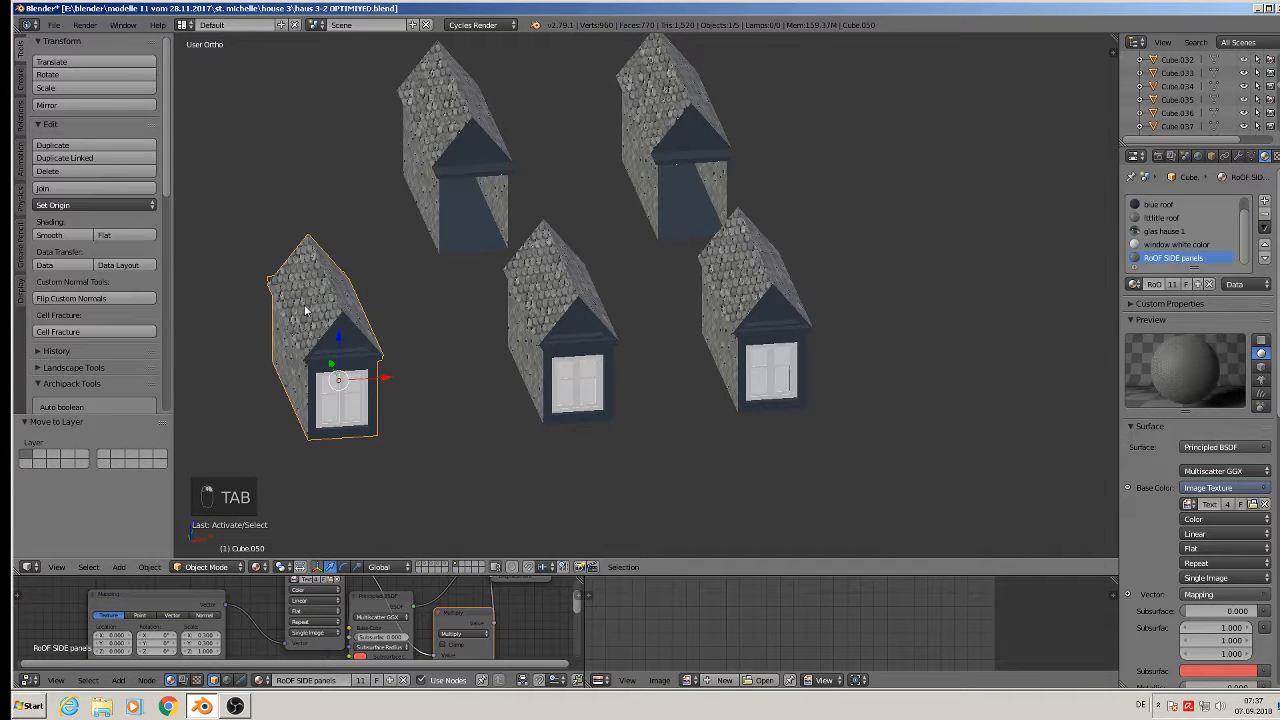
pyautogui.press('Tab')
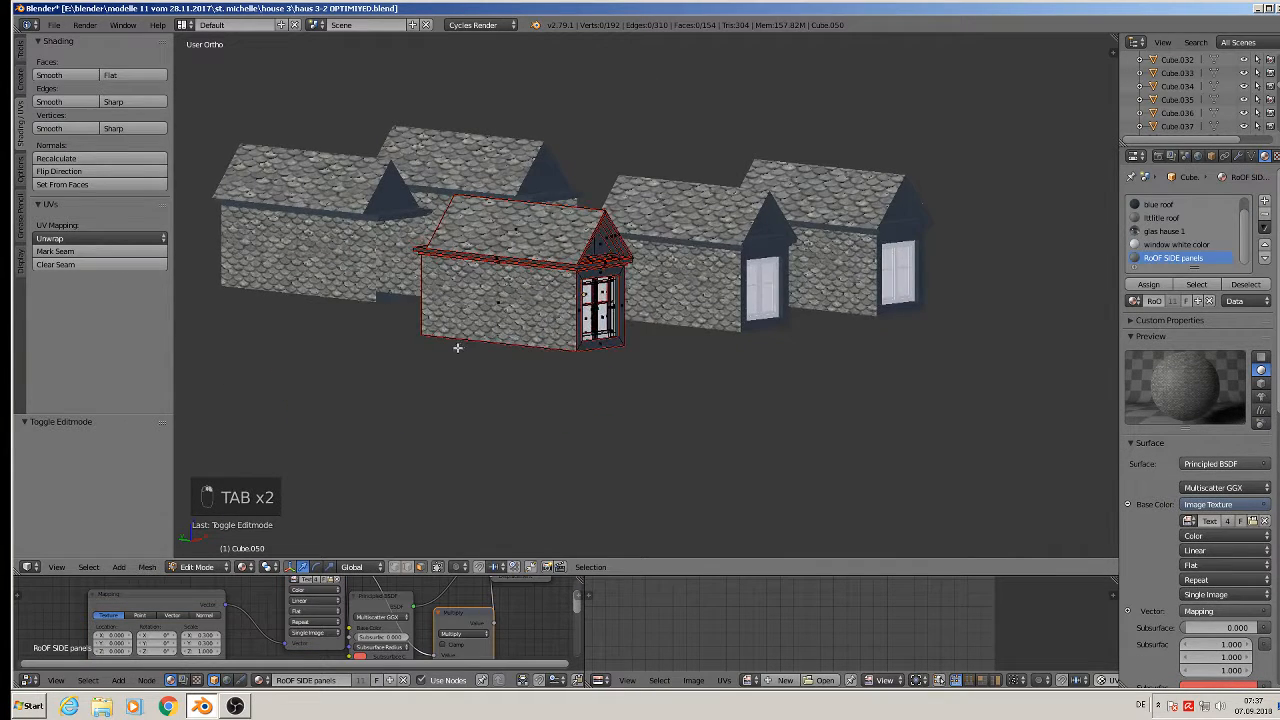
pyautogui.scroll(6, 578, 291)
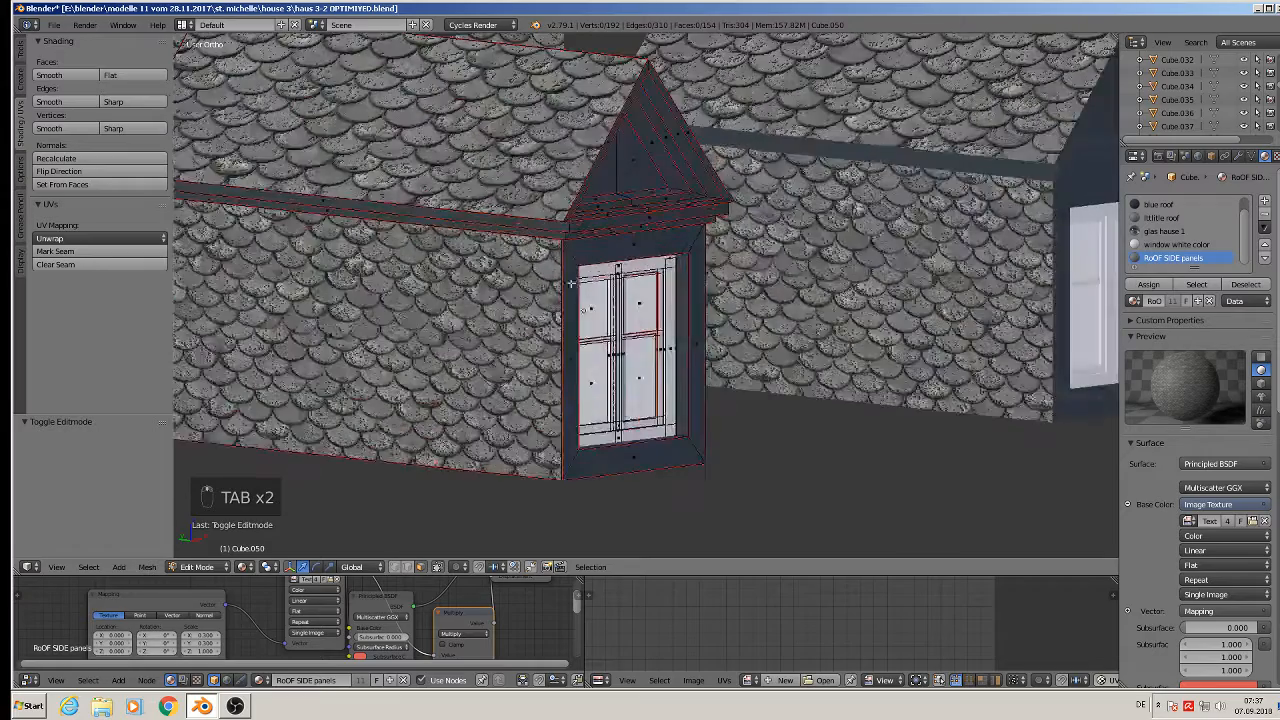
pyautogui.moveTo(540, 310); pyautogui.dragTo(530, 320, button='middle')
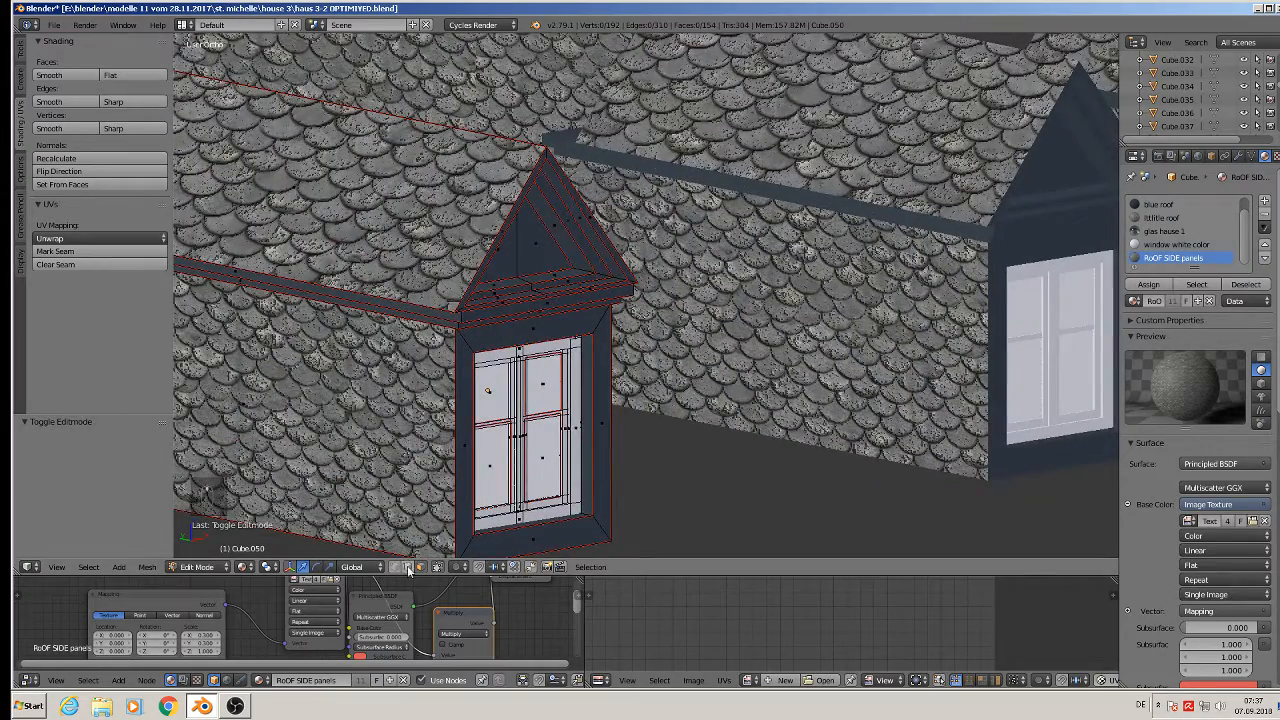
# Delete all of the dormer's edges except the front gable triangle and the side and bottom edges of the window front.
pyautogui.rightClick(486, 240)
pyautogui.keyDown('shift'); pyautogui.rightClick(590, 204); pyautogui.keyUp('shift')
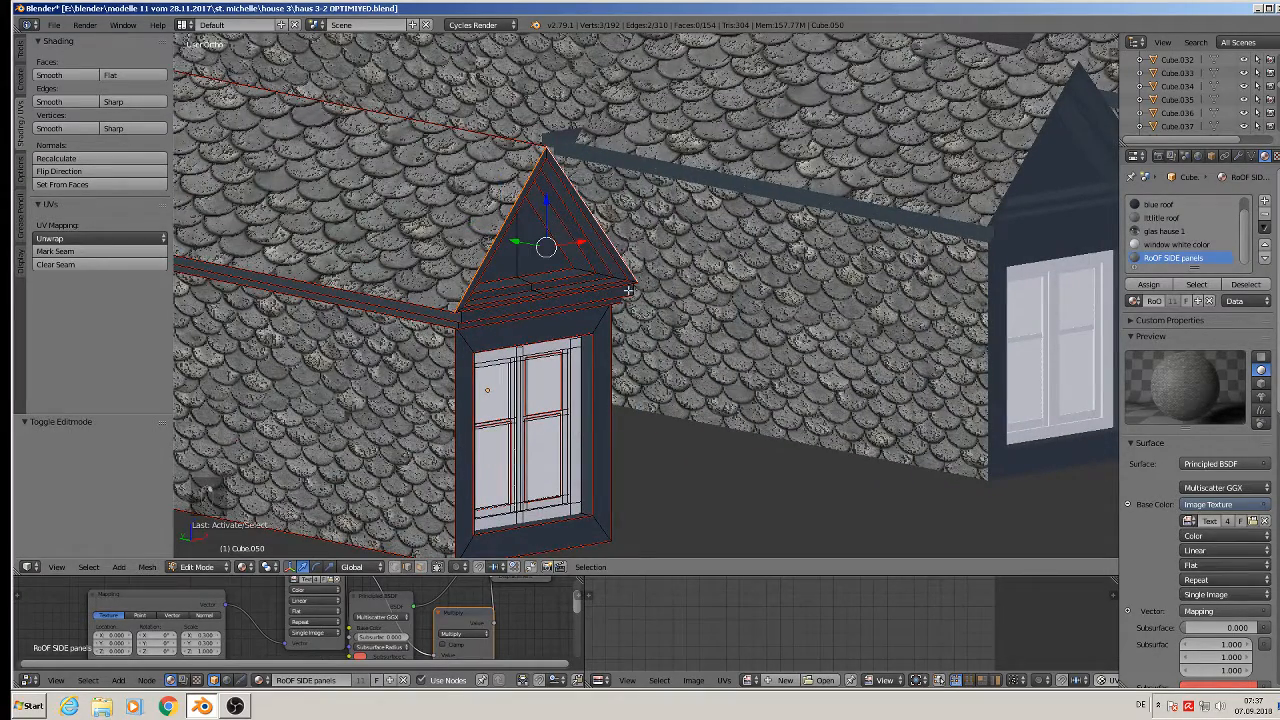
pyautogui.scroll(4, 530, 315)
pyautogui.keyDown('shift'); pyautogui.rightClick(608, 289); pyautogui.keyUp('shift')
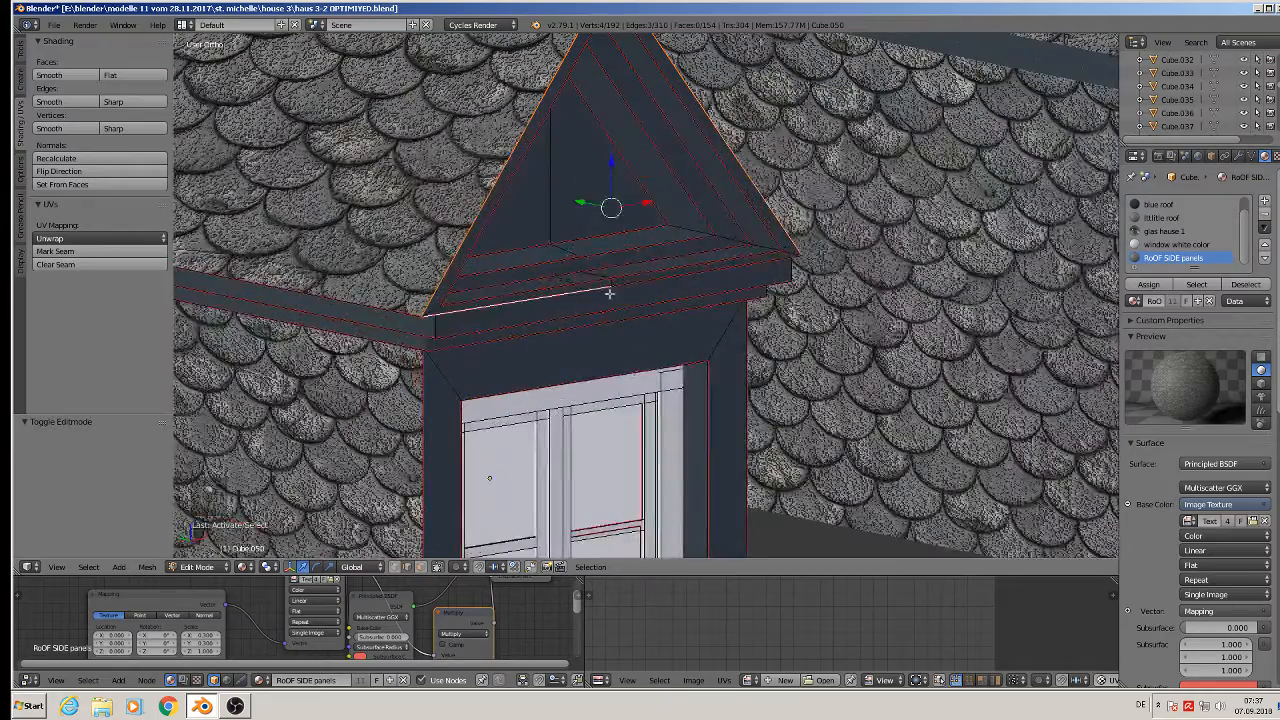
pyautogui.keyDown('shift'); pyautogui.rightClick(420, 404); pyautogui.keyUp('shift')
pyautogui.keyDown('shift'); pyautogui.rightClick(740, 389); pyautogui.keyUp('shift')
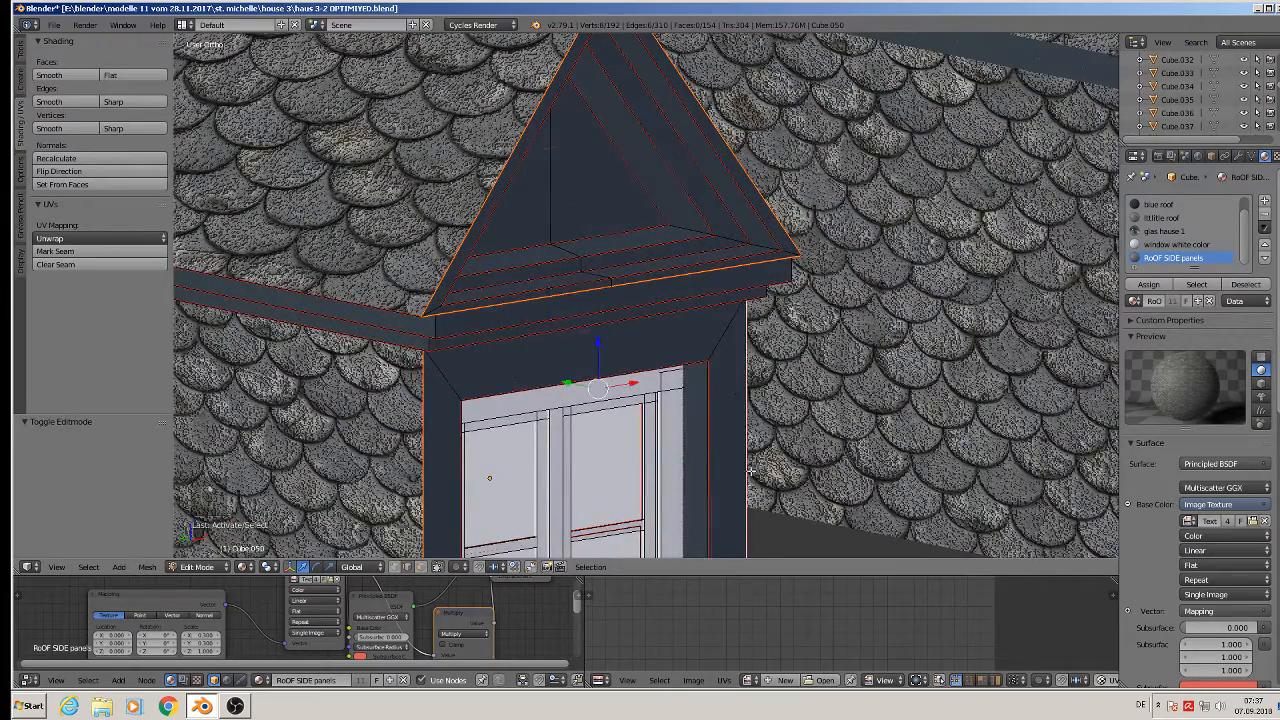
pyautogui.keyDown('shift'); pyautogui.moveTo(752, 462); pyautogui.dragTo(794, 183, button='middle'); pyautogui.keyUp('shift')
pyautogui.keyDown('shift'); pyautogui.rightClick(692, 541); pyautogui.keyUp('shift')
pyautogui.scroll(-4, 692, 540)
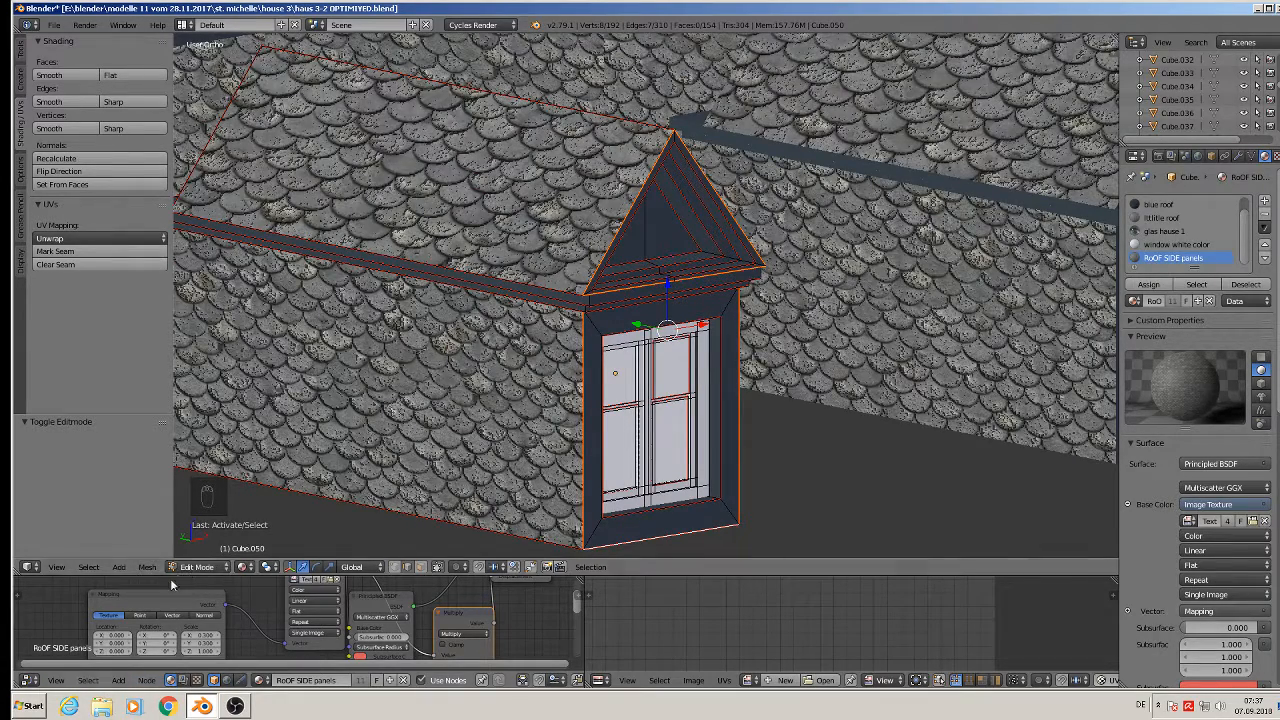
pyautogui.click(93, 567)
pyautogui.click(124, 493)
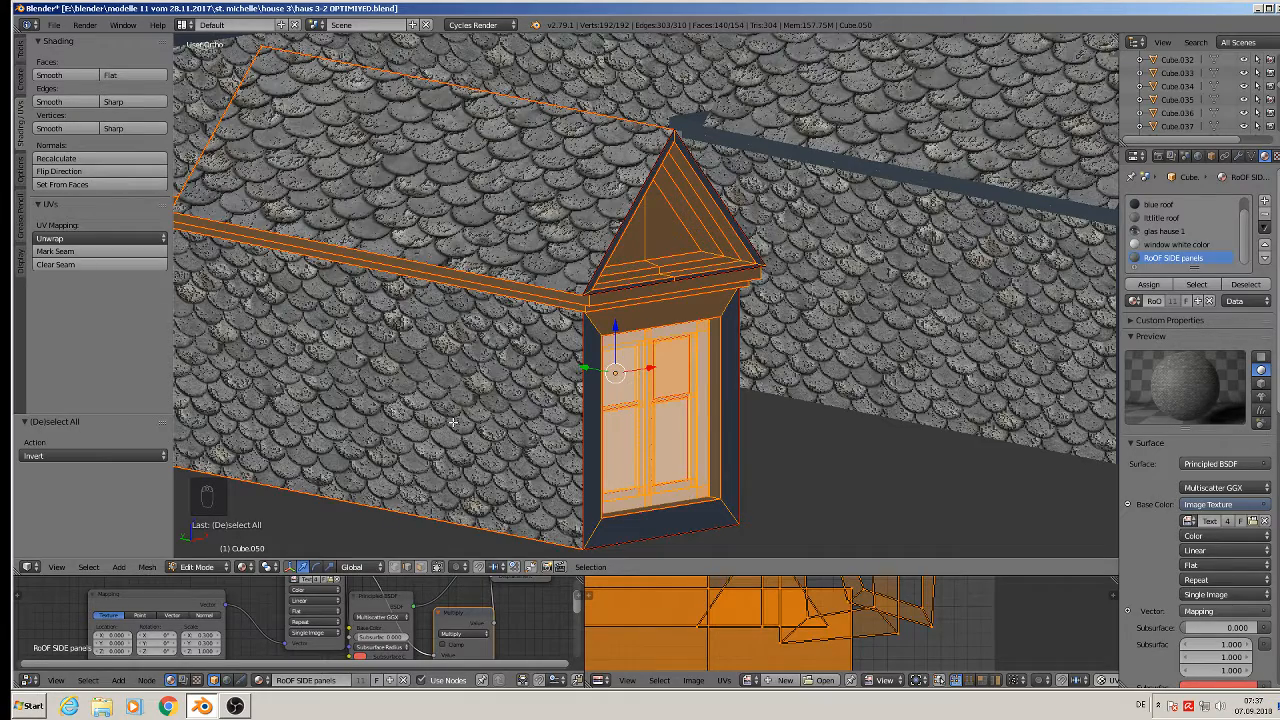
pyautogui.press('x')
pyautogui.click(437, 354)
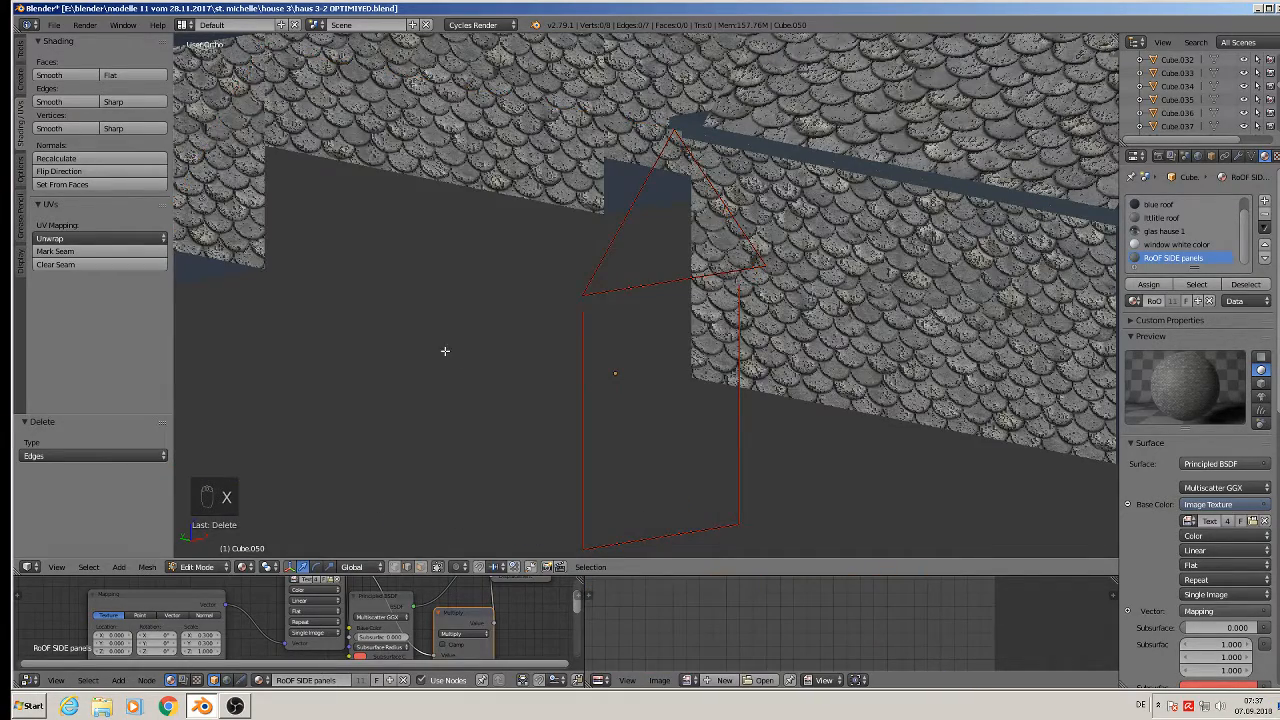
# Extrude the remaining dormer front outline 0.236 along the Y axis to form simple walls and roof slopes.
pyautogui.moveTo(443, 351); pyautogui.dragTo(607, 345, button='middle')
pyautogui.keyDown('shift'); pyautogui.moveTo(709, 344); pyautogui.dragTo(623, 365, button='middle'); pyautogui.keyUp('shift')
pyautogui.scroll(-3, 624, 354)
pyautogui.scroll(3, 618, 364)
pyautogui.press('a')
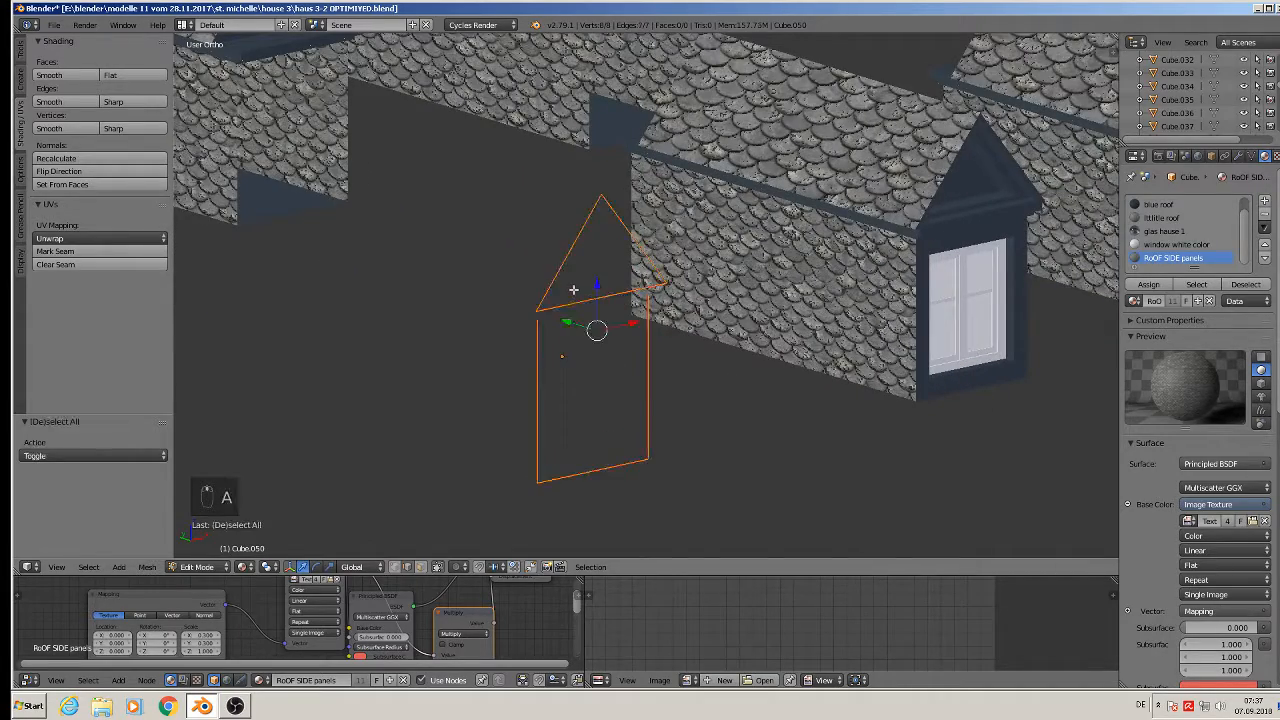
pyautogui.moveTo(583, 310); pyautogui.dragTo(706, 405, button='middle')
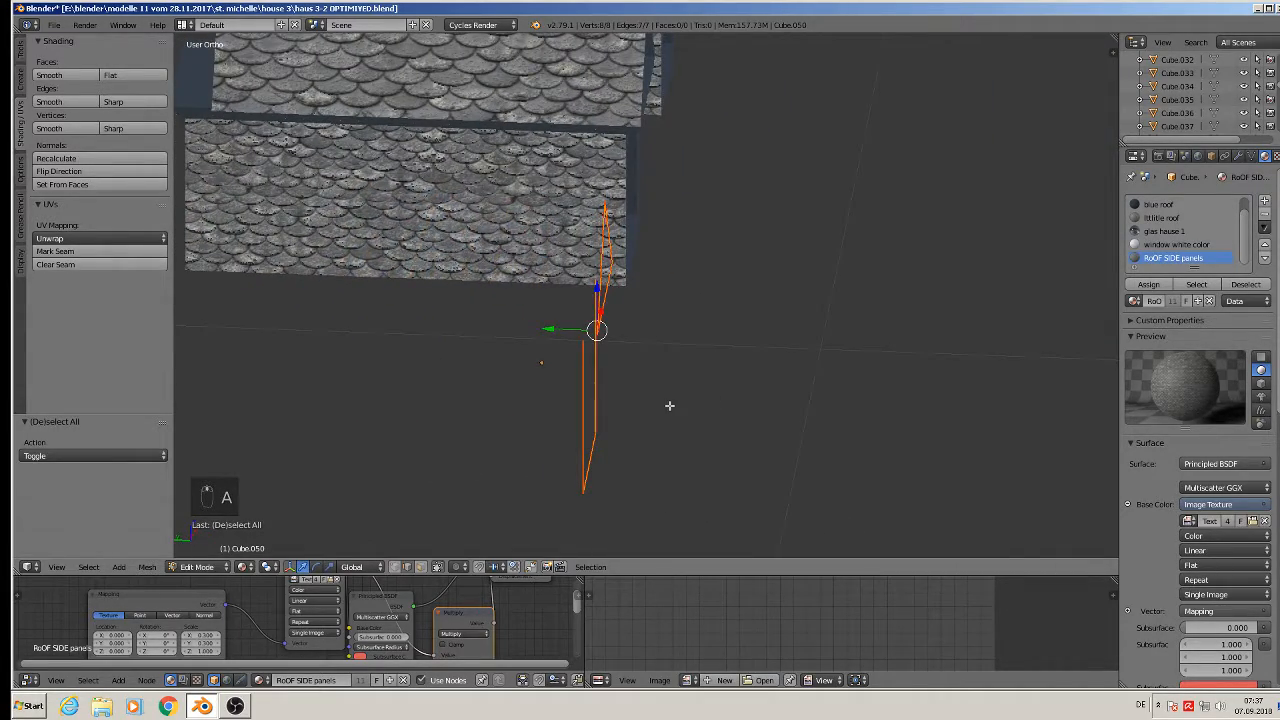
pyautogui.press('e')
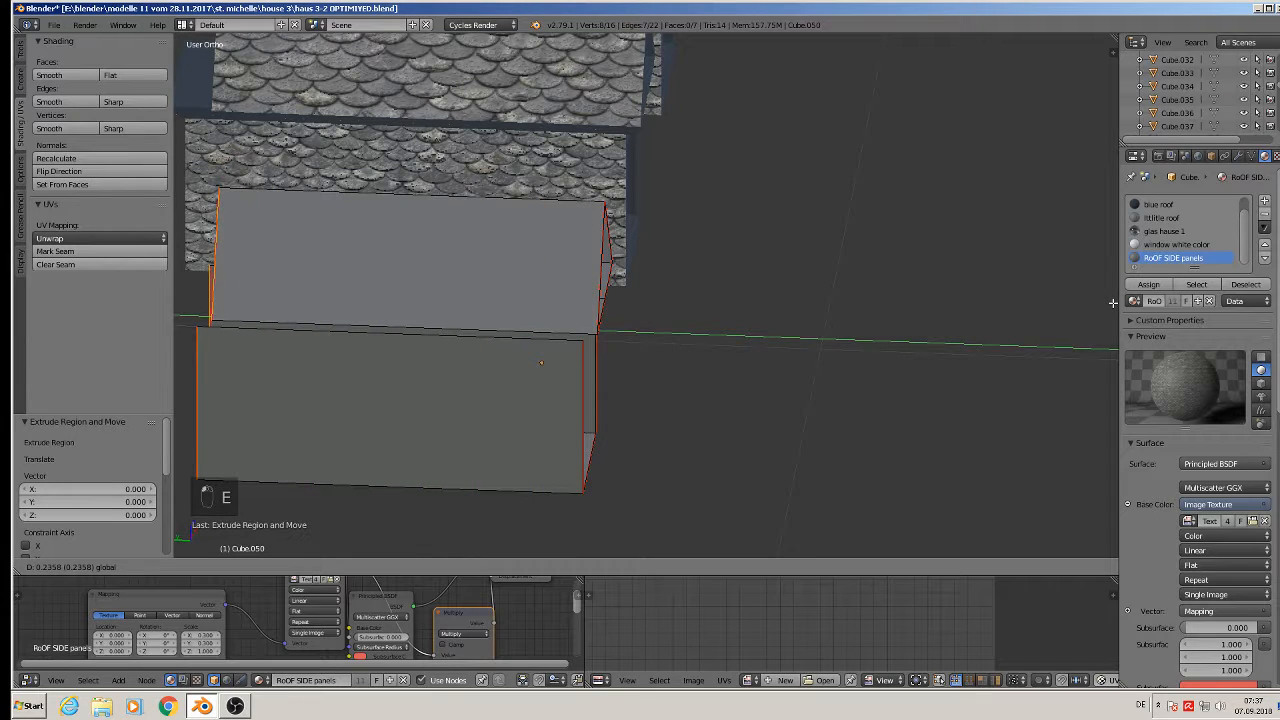
pyautogui.click(200, 300)
# Raise the top edges of both dormer side walls by 0.010 along the Z axis.
pyautogui.scroll(-2, 1180, 310)
pyautogui.scroll(-3, 800, 352)
pyautogui.moveTo(734, 377); pyautogui.dragTo(668, 385, button='middle')
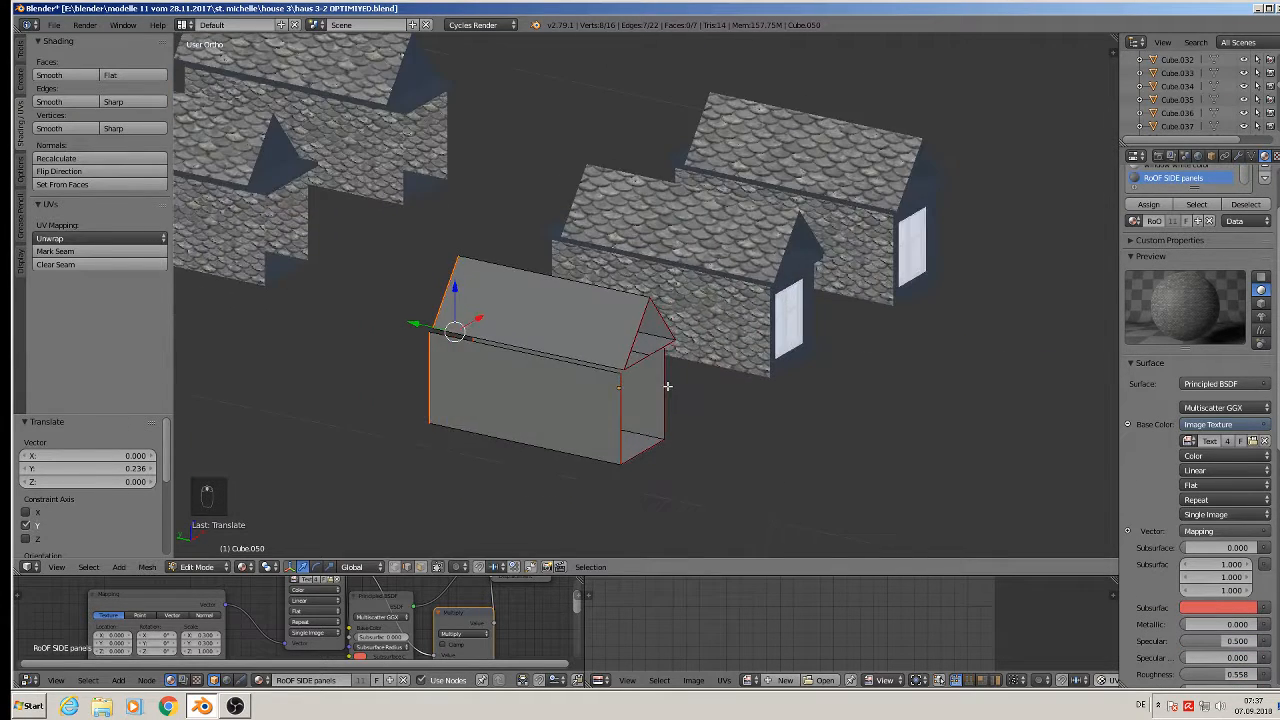
pyautogui.scroll(4, 667, 385)
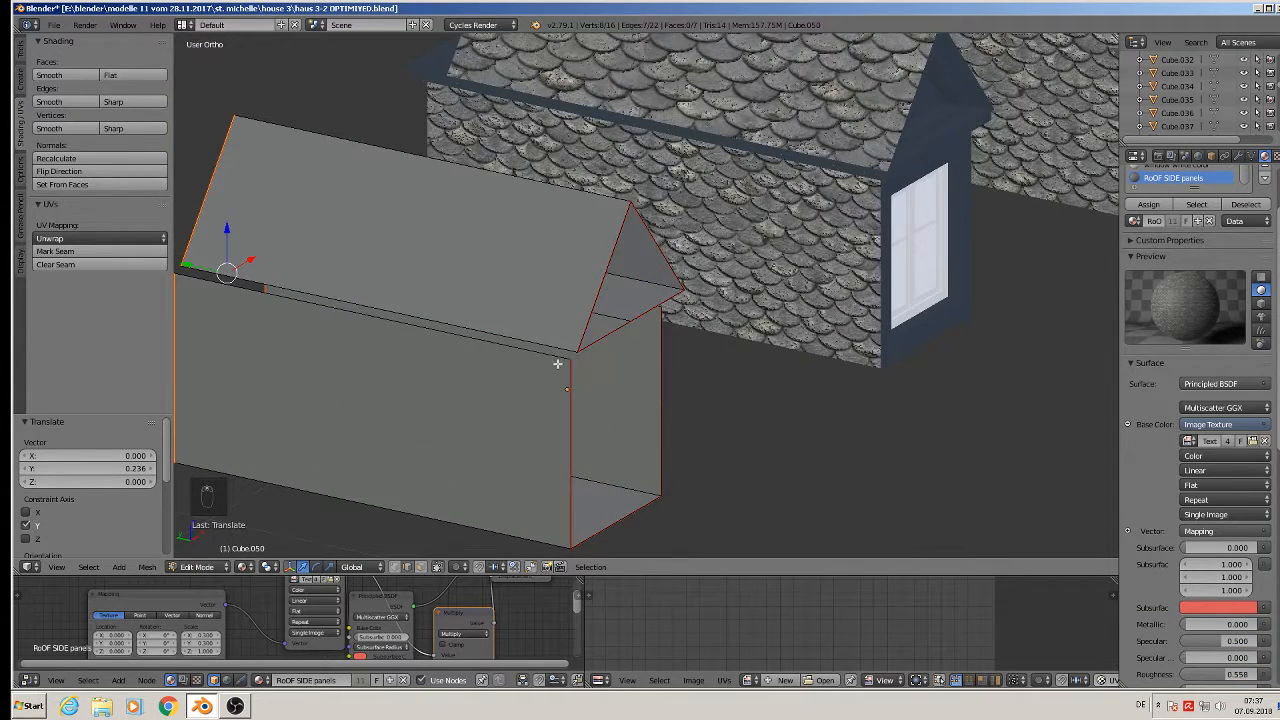
pyautogui.rightClick(562, 357)
pyautogui.moveTo(670, 336); pyautogui.dragTo(627, 345, button='middle')
pyautogui.keyDown('shift'); pyautogui.rightClick(649, 327); pyautogui.keyUp('shift')
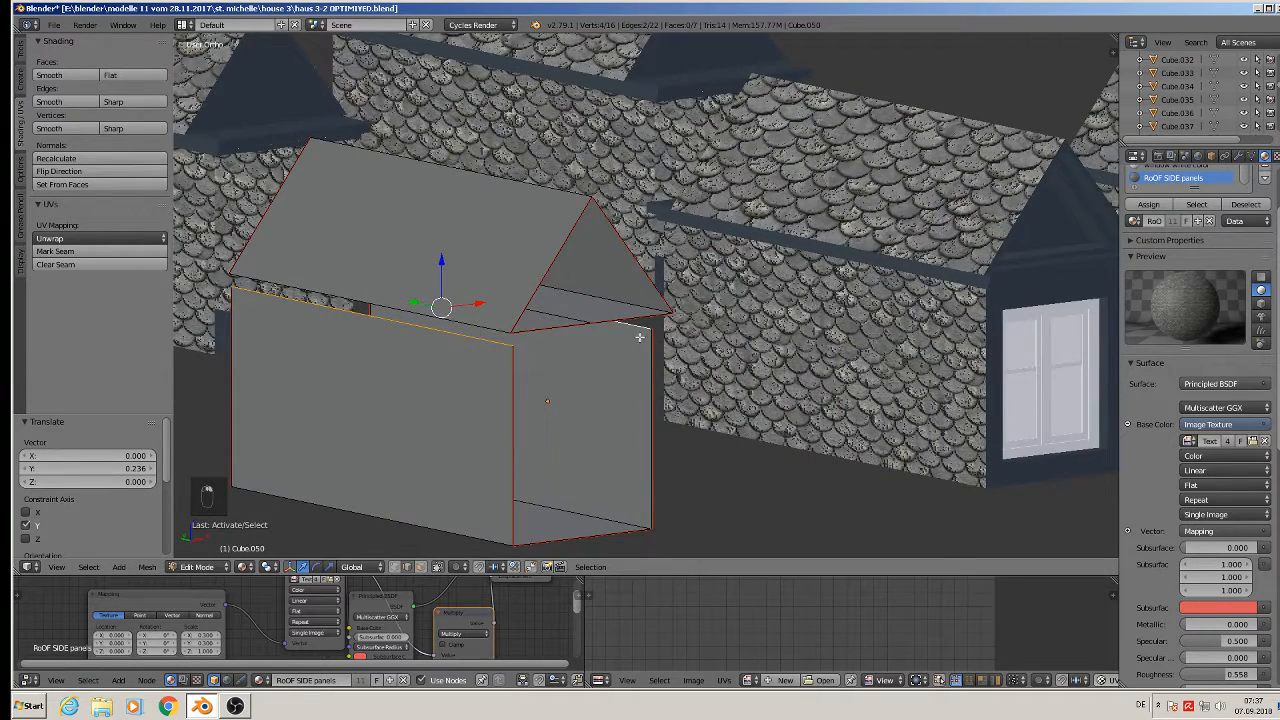
pyautogui.press('g')
pyautogui.press('z')
pyautogui.click(441, 247)
# Delete the lengthwise middle edge beneath the dormer's gable roof to remove the underside faces.
pyautogui.moveTo(441, 247); pyautogui.dragTo(636, 392, button='middle')
pyautogui.press('x')
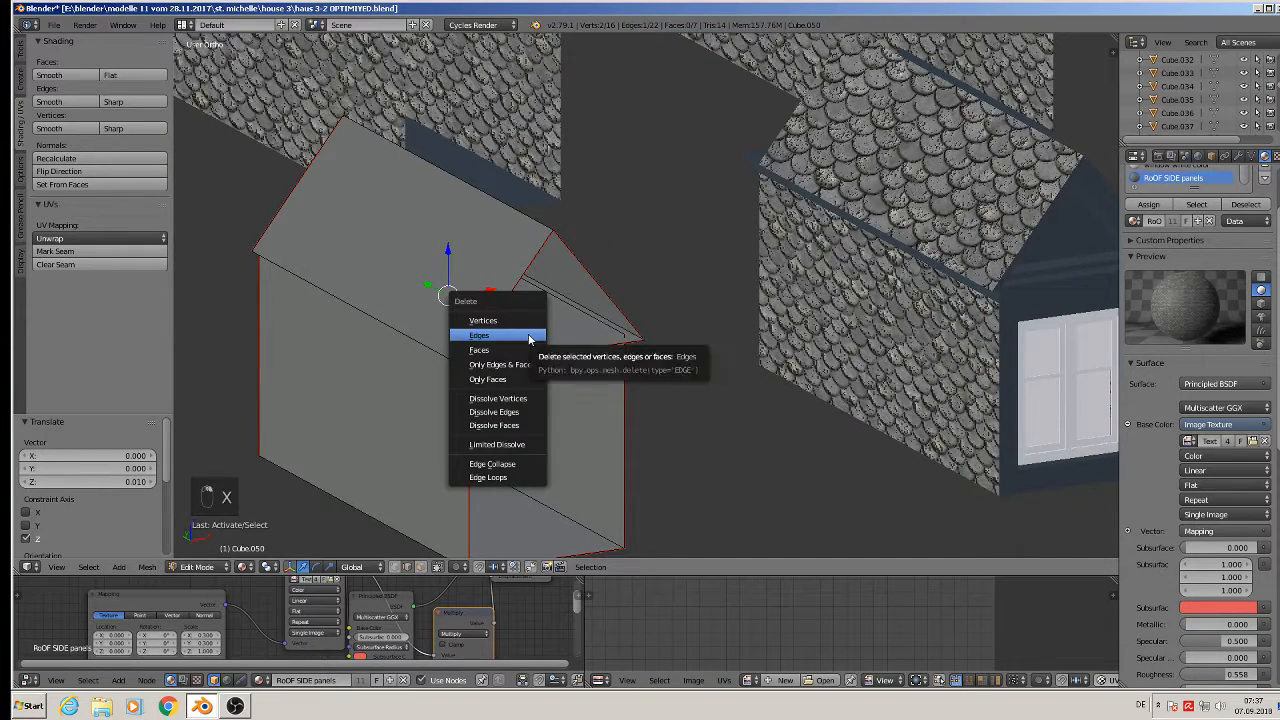
pyautogui.click(528, 336)
# Fill the dormer's front gable triangle with a face.
pyautogui.keyDown('alt'); pyautogui.rightClick(565, 354); pyautogui.keyUp('alt')
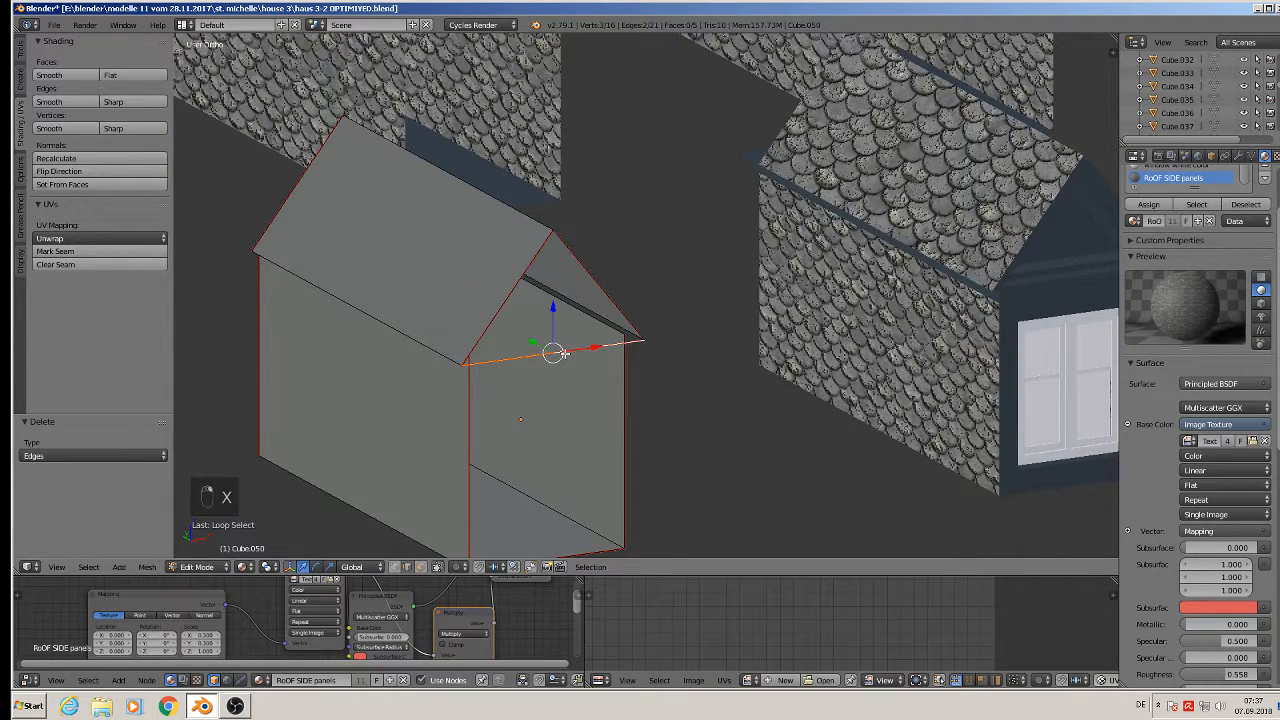
pyautogui.keyDown('shift'); pyautogui.rightClick(506, 314); pyautogui.keyUp('shift')
pyautogui.keyDown('shift'); pyautogui.rightClick(623, 308); pyautogui.keyUp('shift')
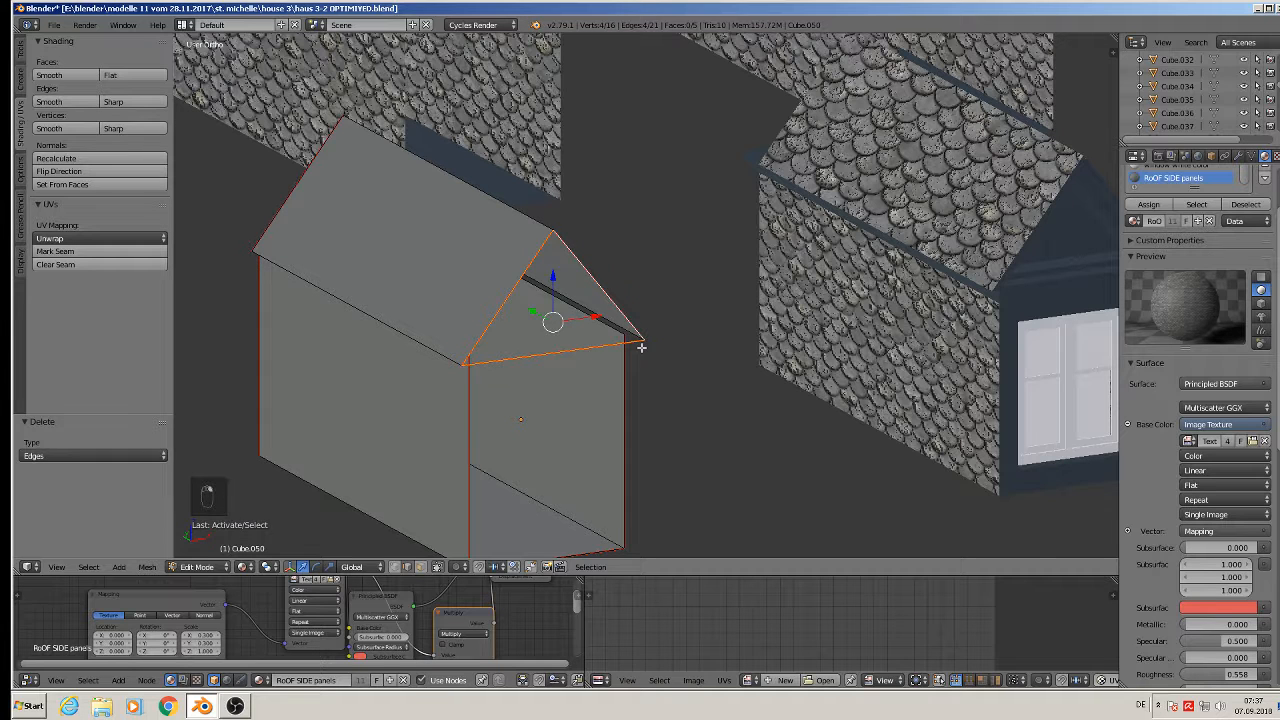
pyautogui.press('f')
# Fill the dormer's front wall below the gable with a face.
pyautogui.keyDown('shift'); pyautogui.rightClick(477, 473); pyautogui.keyUp('shift')
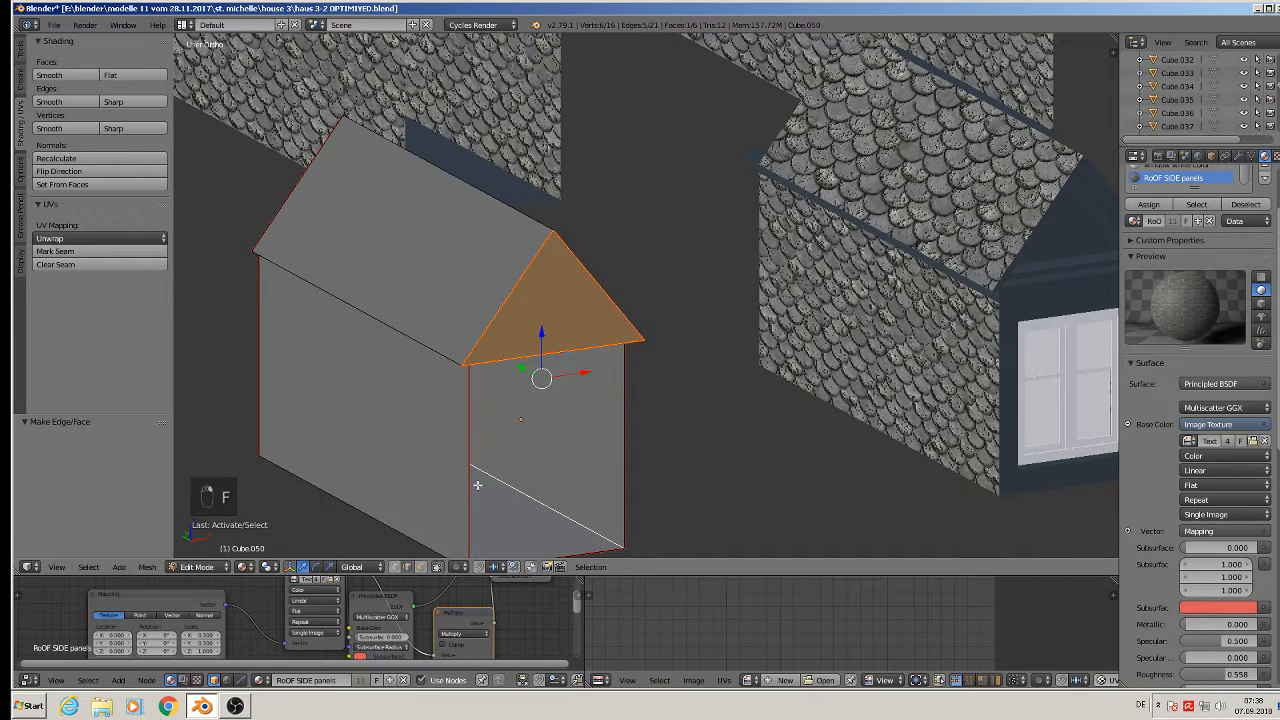
pyautogui.rightClick(600, 466)
pyautogui.keyDown('shift'); pyautogui.rightClick(592, 538); pyautogui.keyUp('shift')
pyautogui.keyDown('shift'); pyautogui.rightClick(493, 514); pyautogui.keyUp('shift')
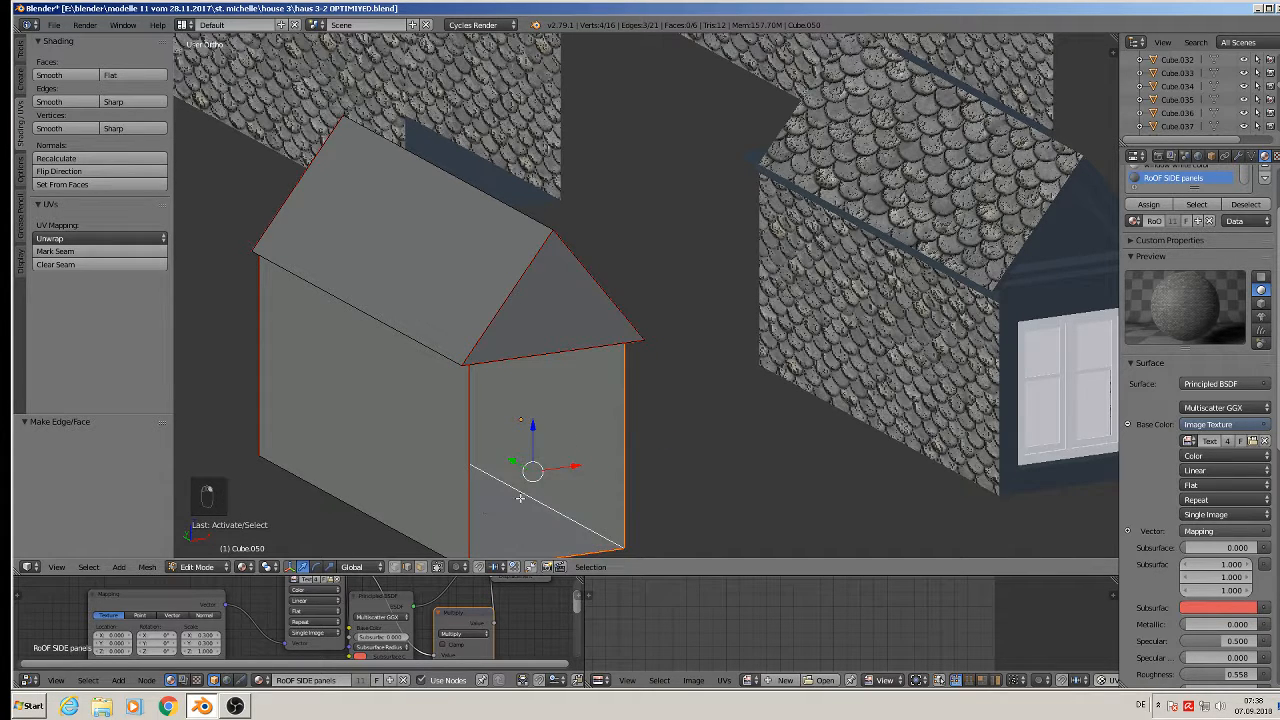
pyautogui.keyDown('shift'); pyautogui.rightClick(520, 497); pyautogui.keyUp('shift')
pyautogui.press('f')
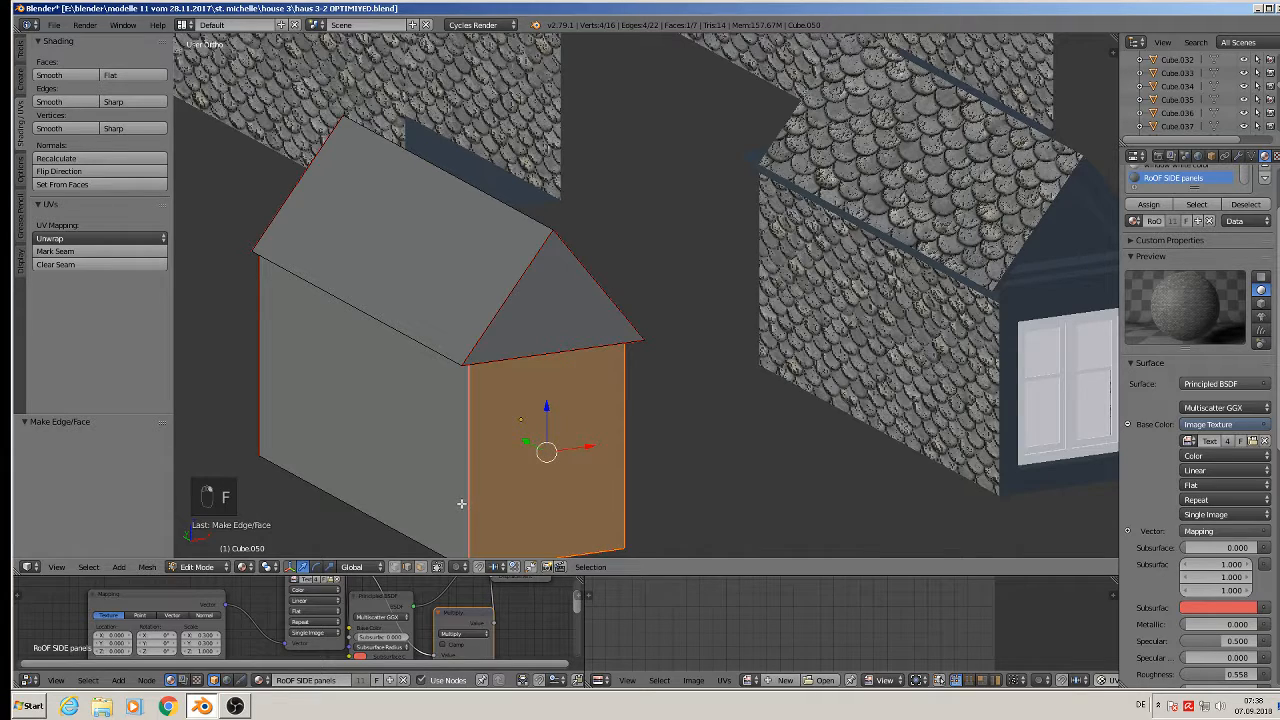
# Delete the two horizontal base edges of the gable at the dormer's open rear end.
pyautogui.moveTo(461, 503); pyautogui.dragTo(555, 339, button='middle')
pyautogui.rightClick(432, 295)
pyautogui.keyDown('shift'); pyautogui.rightClick(401, 287); pyautogui.keyUp('shift')
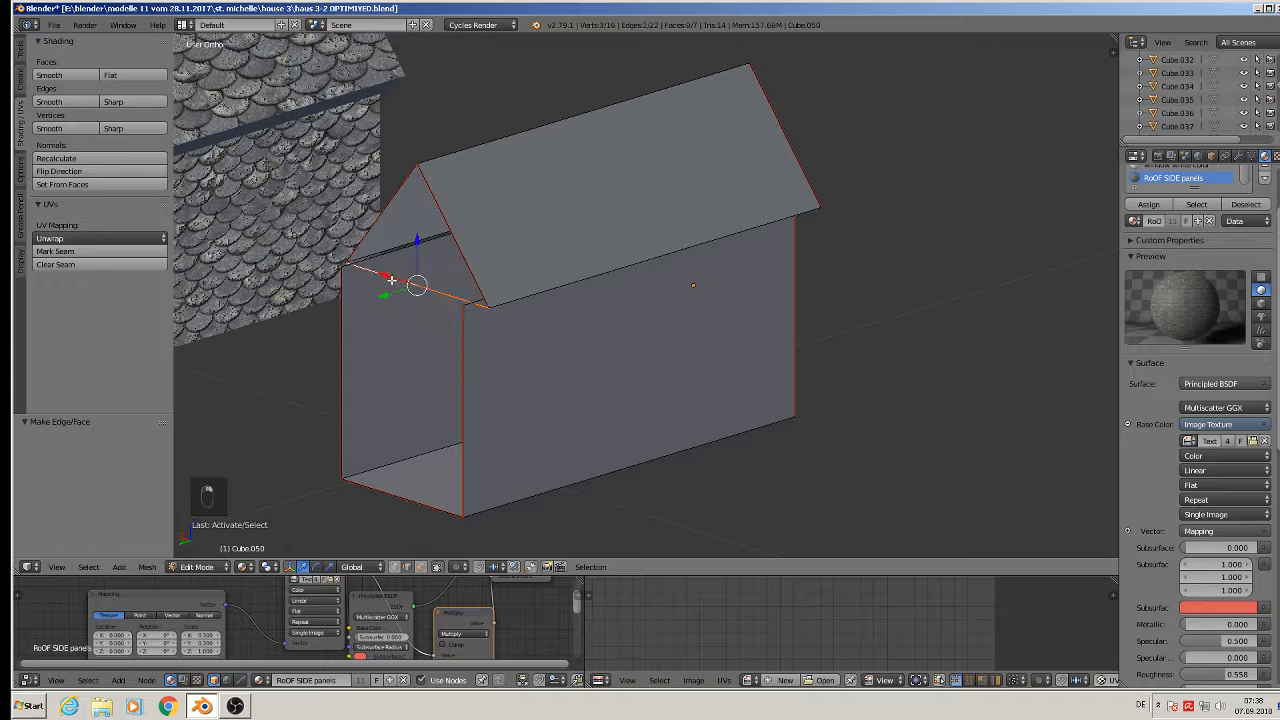
pyautogui.press('x')
pyautogui.click(397, 290)
# Delete the rear bottom edge with the dormer's floor face and return to Object Mode.
pyautogui.rightClick(397, 493)
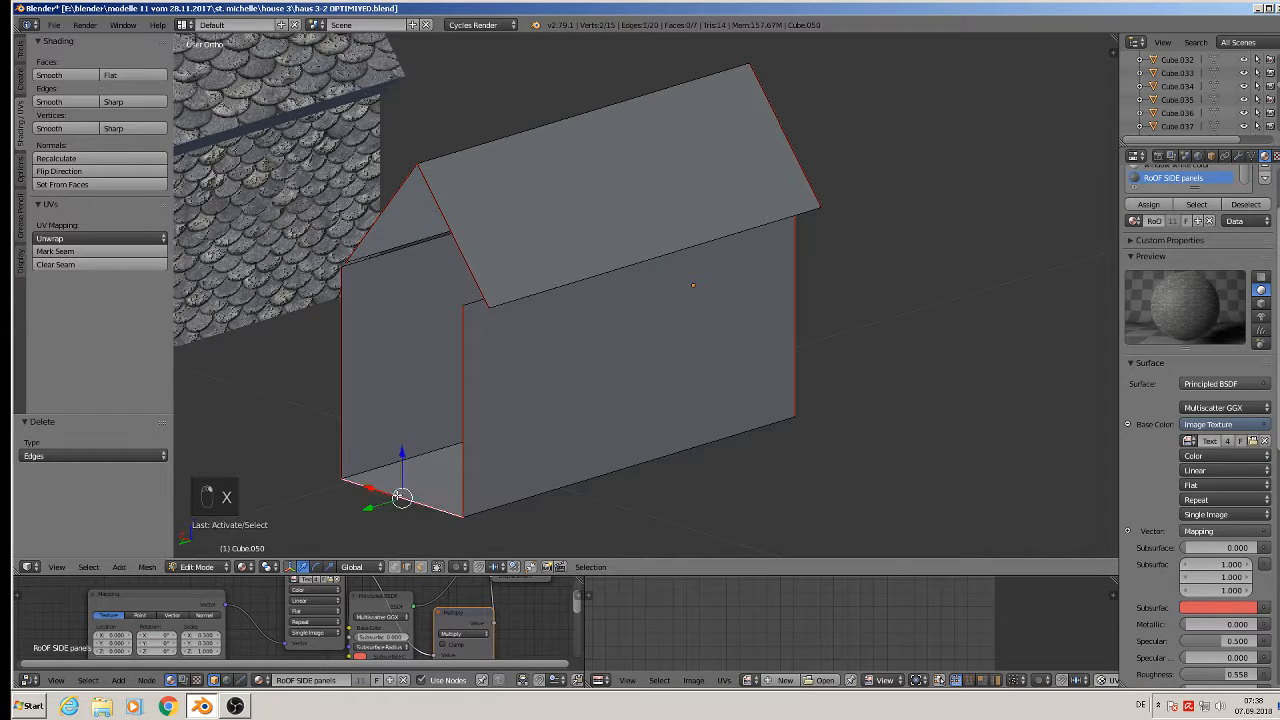
pyautogui.press('x')
pyautogui.click(397, 496)
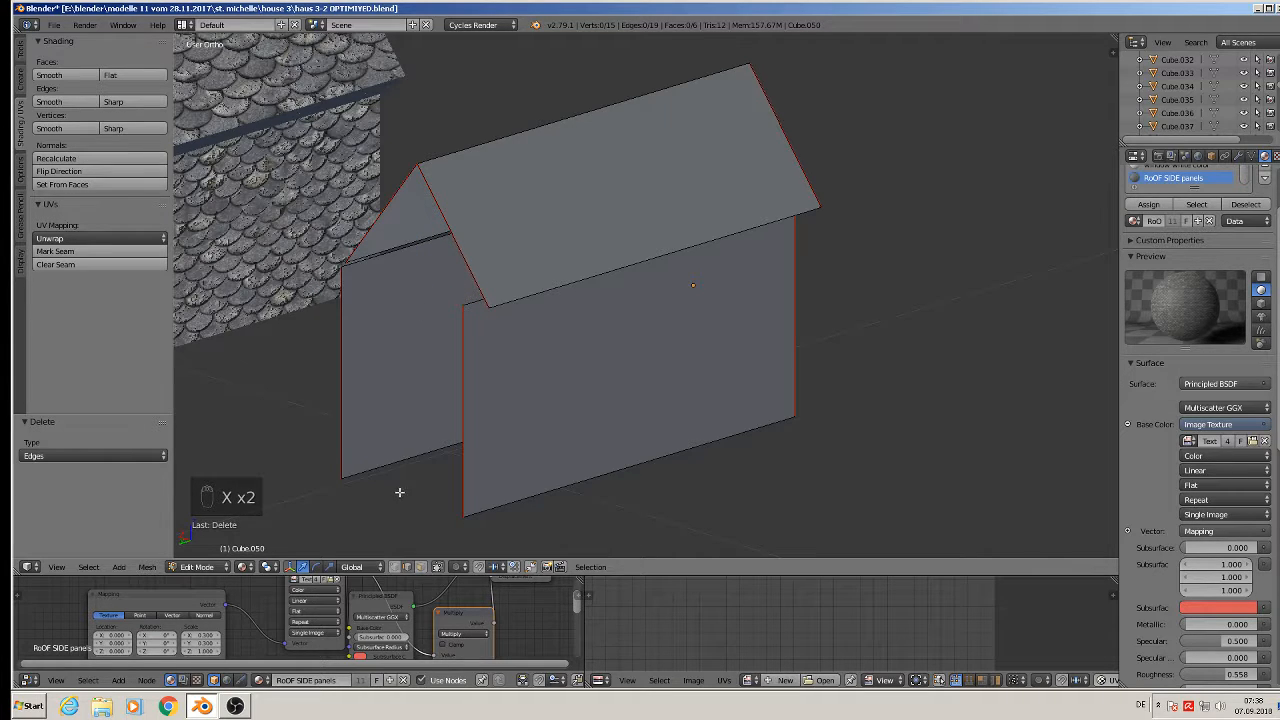
pyautogui.press('Tab')
pyautogui.moveTo(462, 413); pyautogui.dragTo(511, 400, button='middle')
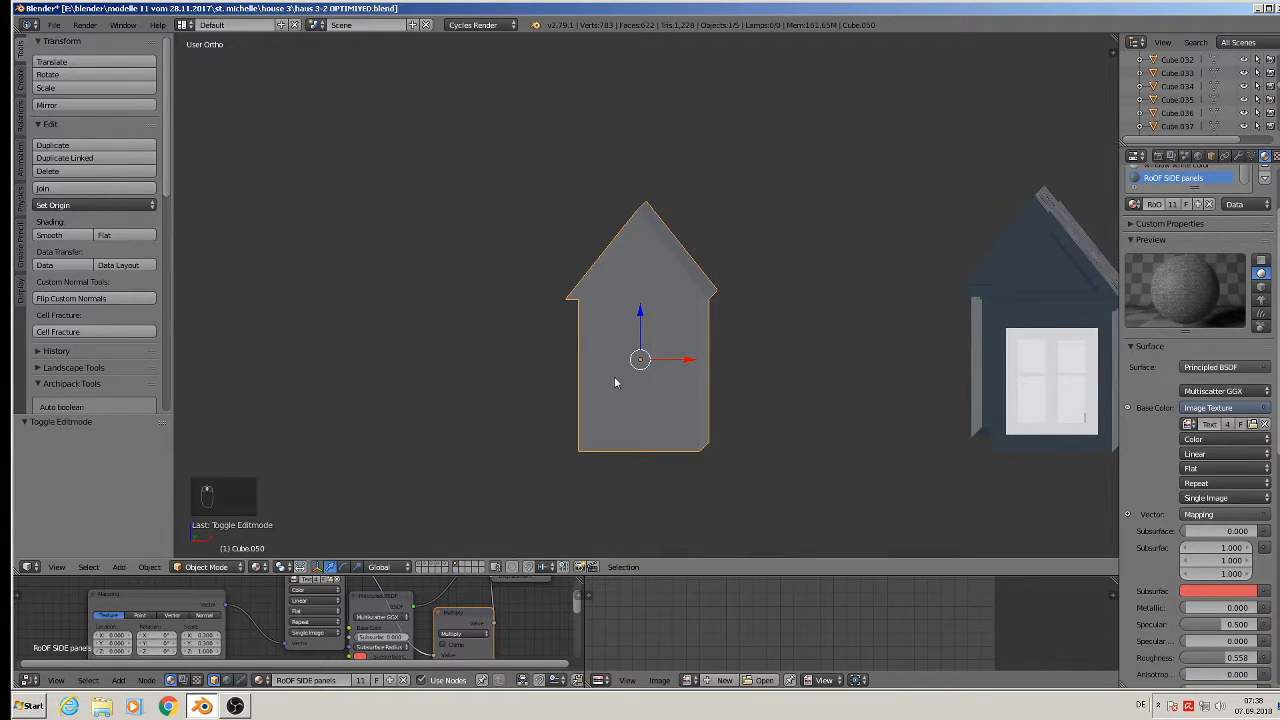
# Duplicate the simplified front dormer along X by 0.300 onto the middle detailed dormer and nudge the copy another 0.002 along X.
pyautogui.press('KP_1')
pyautogui.scroll(-3, 696, 398)
pyautogui.keyDown('shift'); pyautogui.moveTo(857, 434); pyautogui.dragTo(502, 490, button='middle'); pyautogui.keyUp('shift')
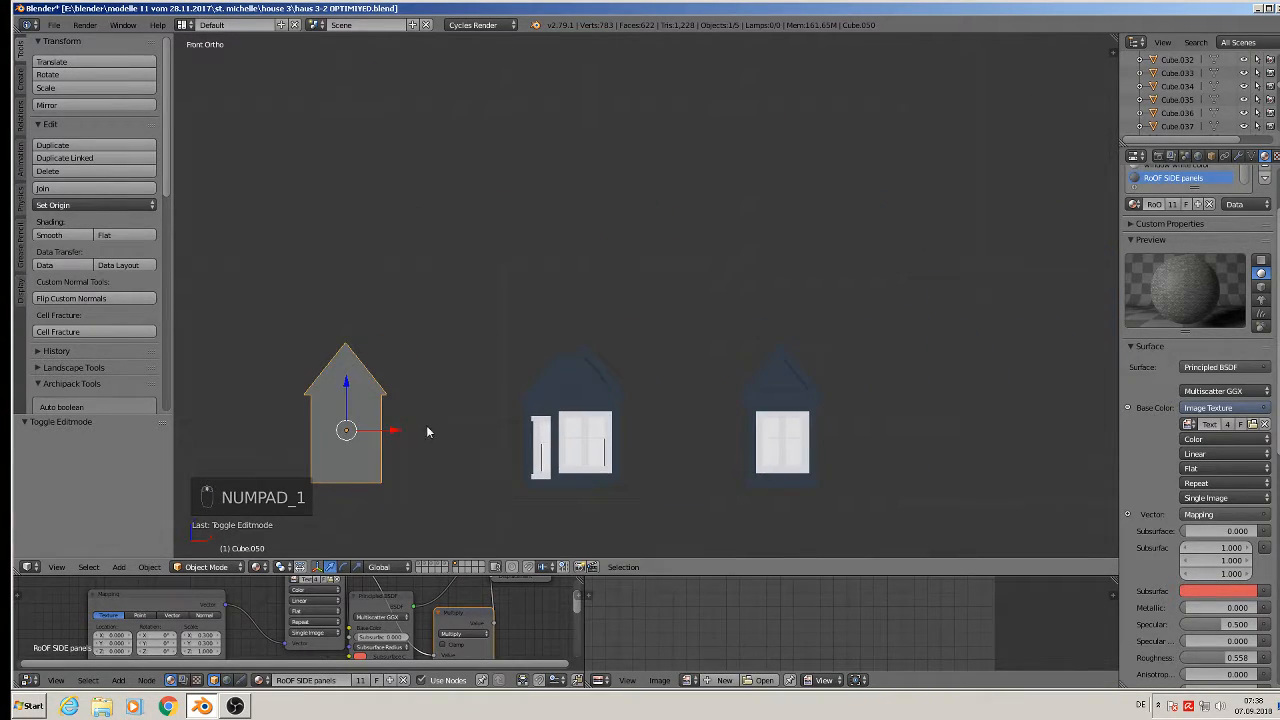
pyautogui.hotkey('shift', 'd')
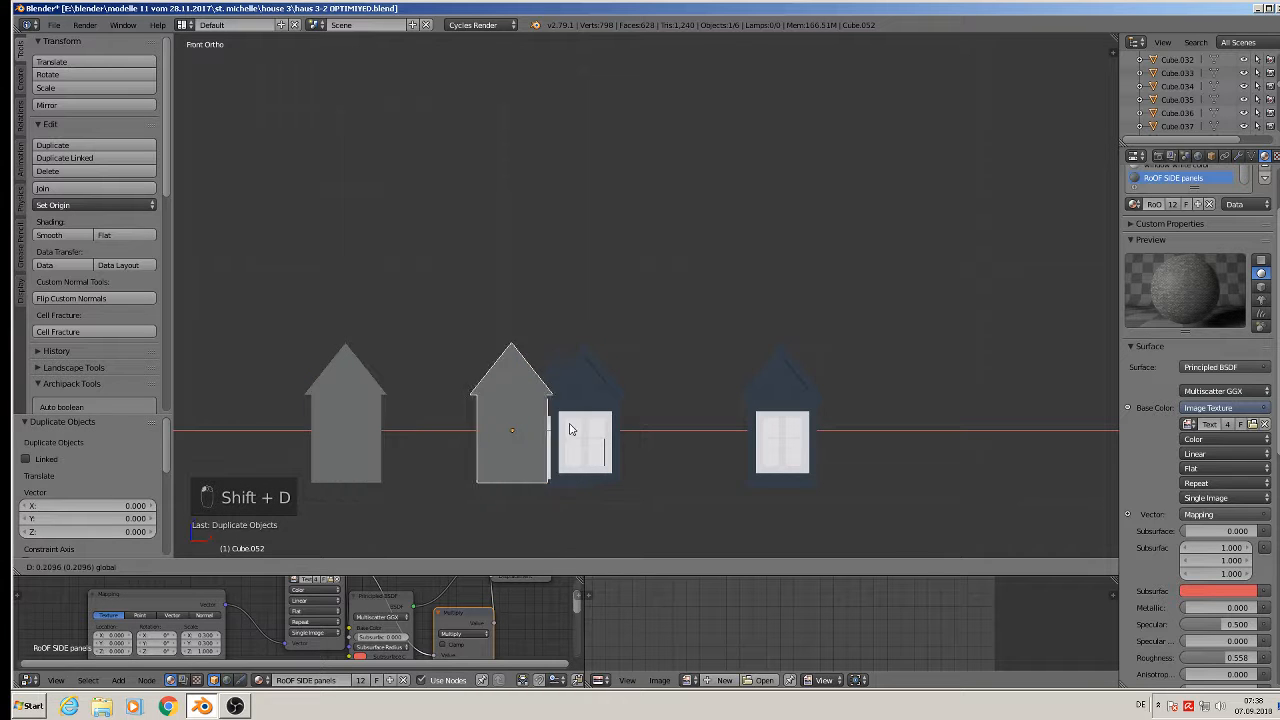
pyautogui.click(636, 428)
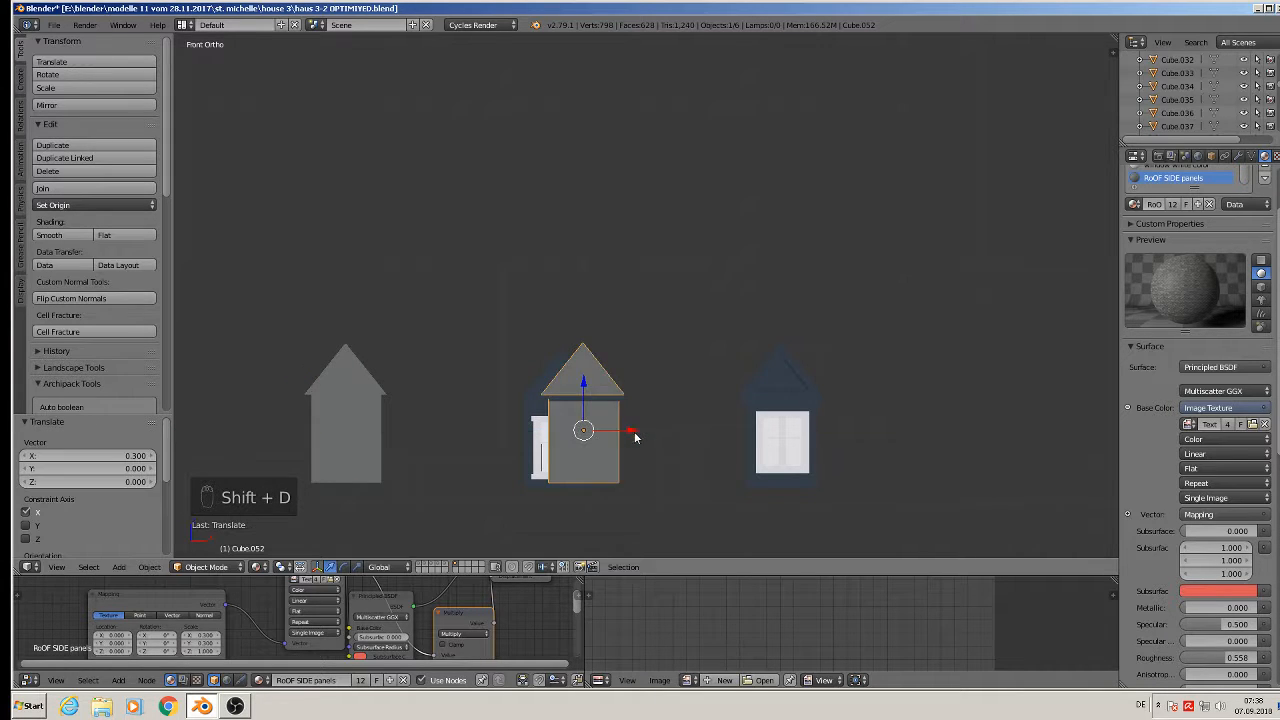
pyautogui.moveTo(631, 434); pyautogui.dragTo(620, 473, button='middle')
pyautogui.press('g')
pyautogui.press('x')
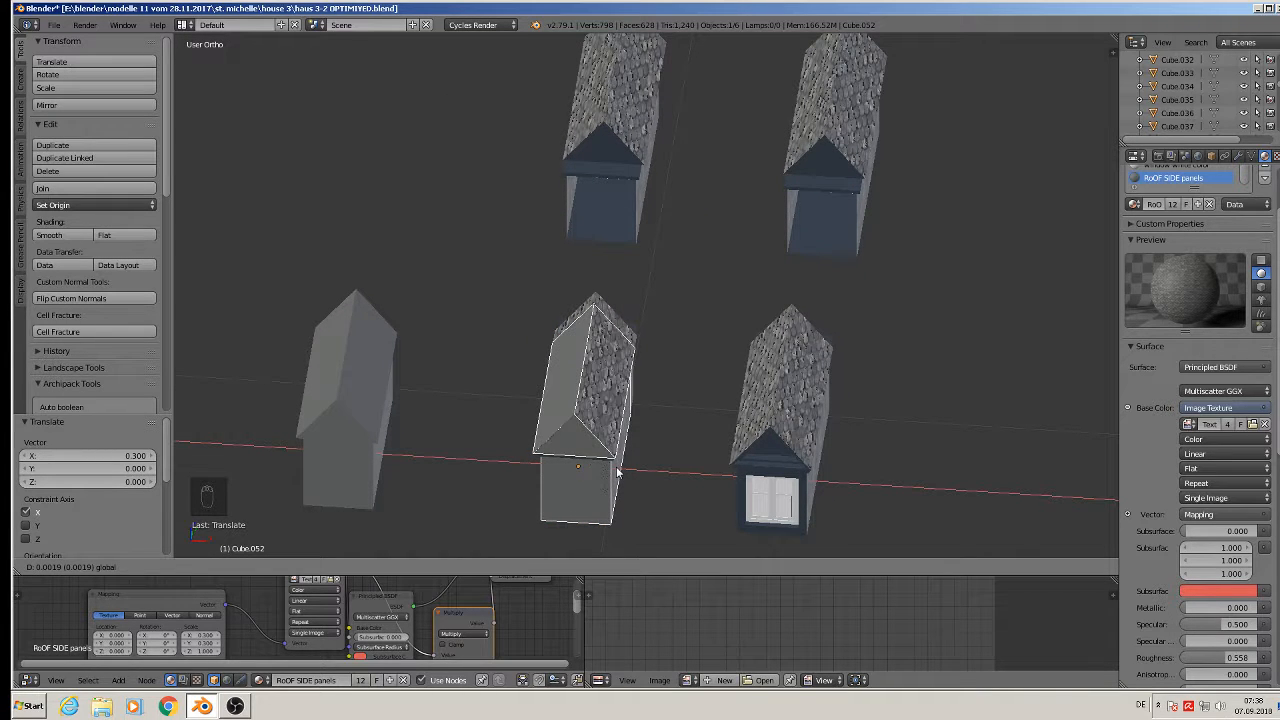
pyautogui.click(621, 472)
# Delete the detailed middle front dormer that the simplified copy replaces.
pyautogui.moveTo(623, 471); pyautogui.dragTo(690, 450, button='middle')
pyautogui.press('x')
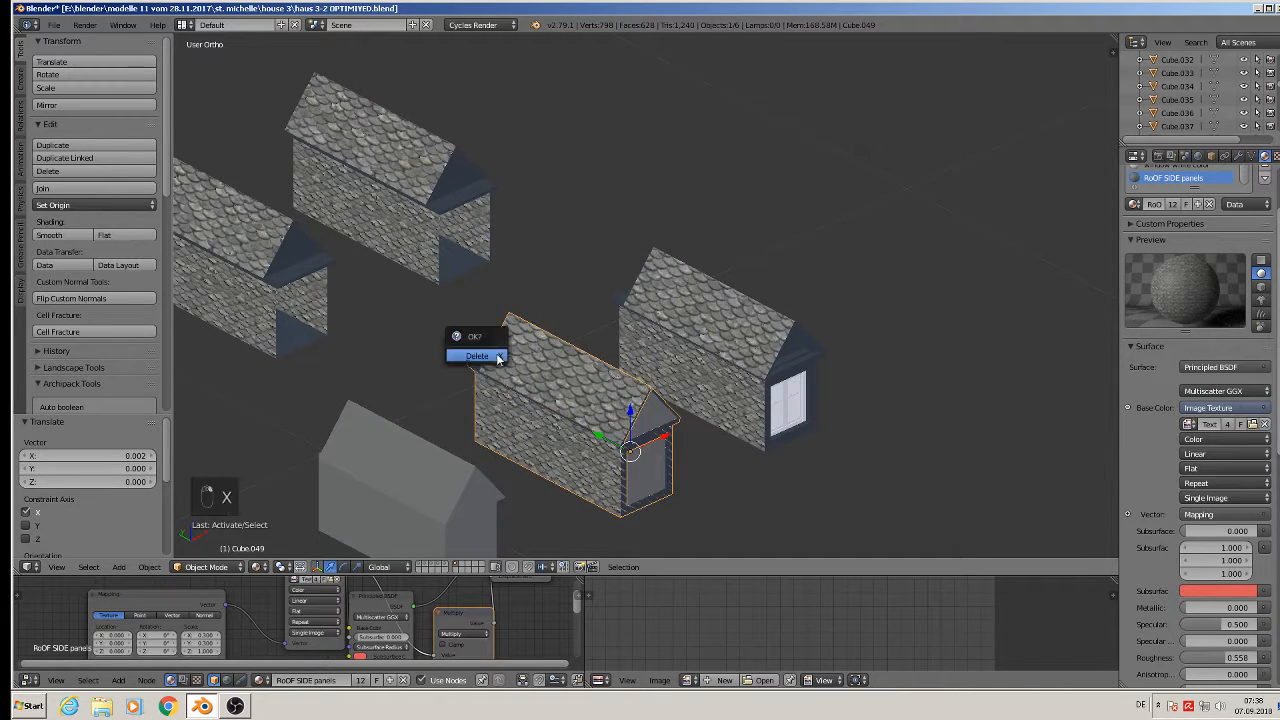
pyautogui.click(495, 356)
# Duplicate the simplified middle dormer along X by 0.247 onto the remaining detailed front dormer.
pyautogui.moveTo(495, 354); pyautogui.dragTo(608, 426, button='middle')
pyautogui.rightClick(608, 432)
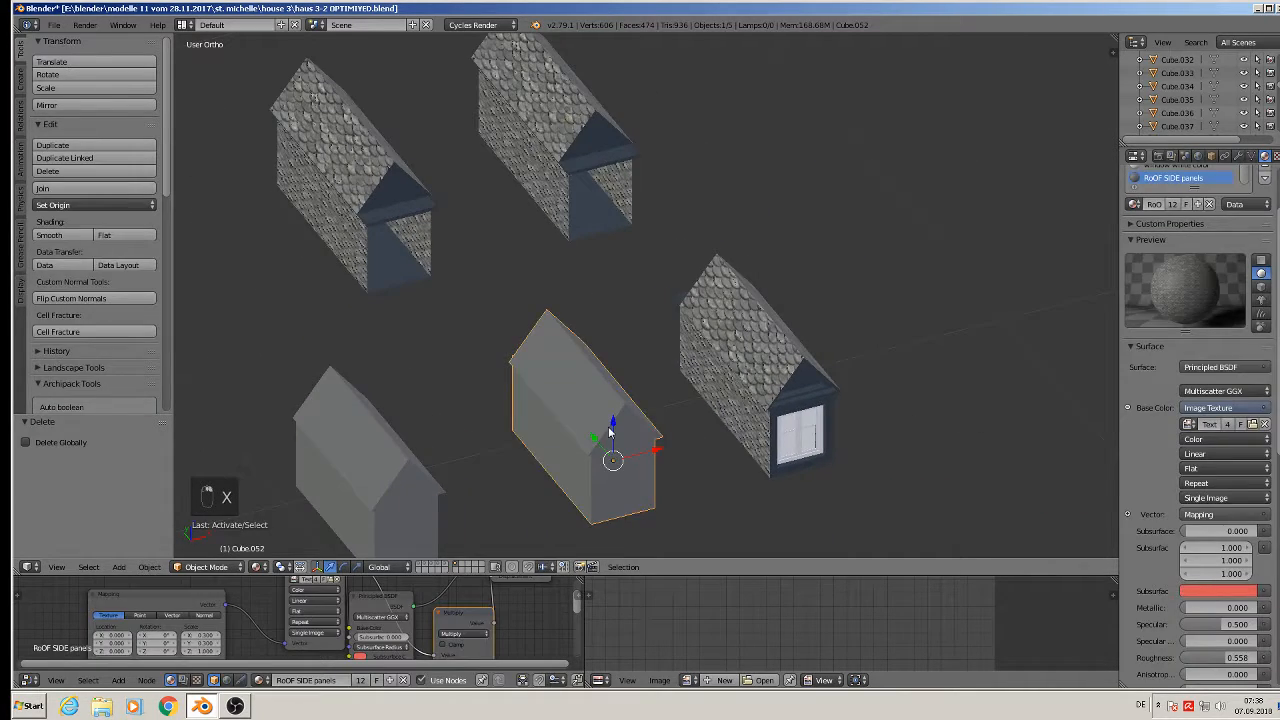
pyautogui.hotkey('shift', 'd')
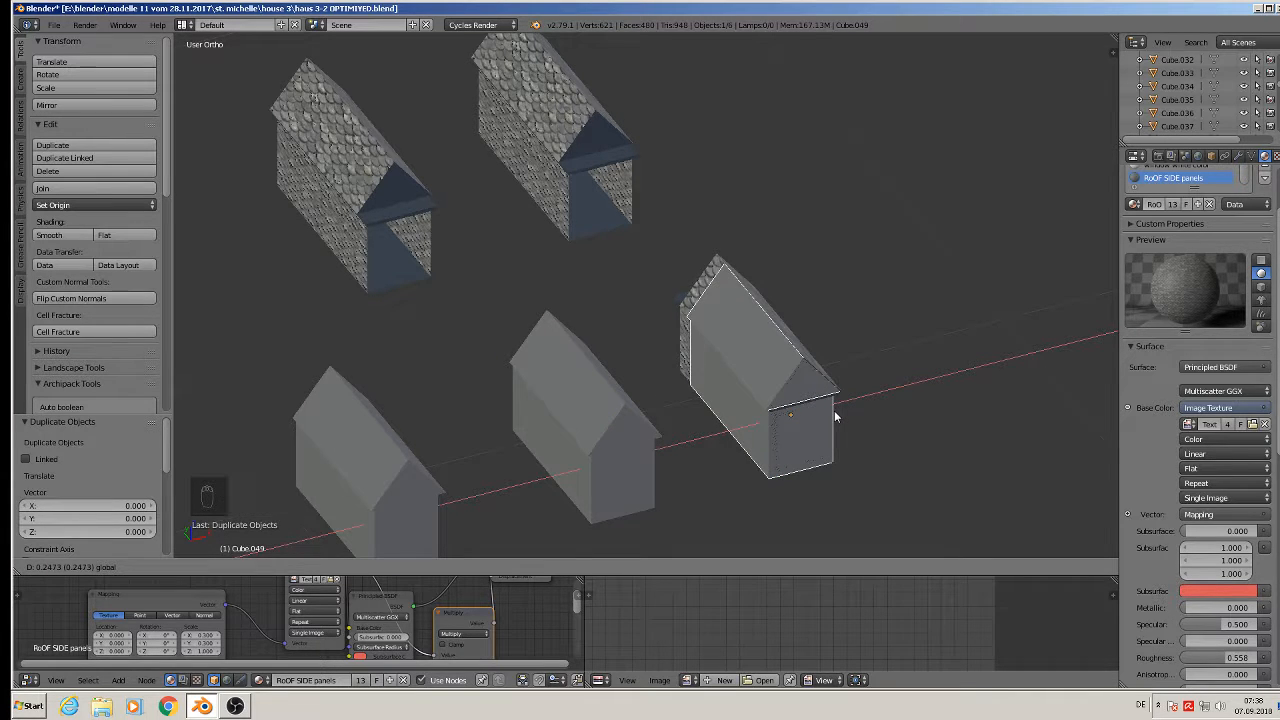
pyautogui.click(834, 410)
# Delete the detailed third front dormer underneath the new simplified copy.
pyautogui.keyDown('shift'); pyautogui.rightClick(691, 290); pyautogui.keyUp('shift')
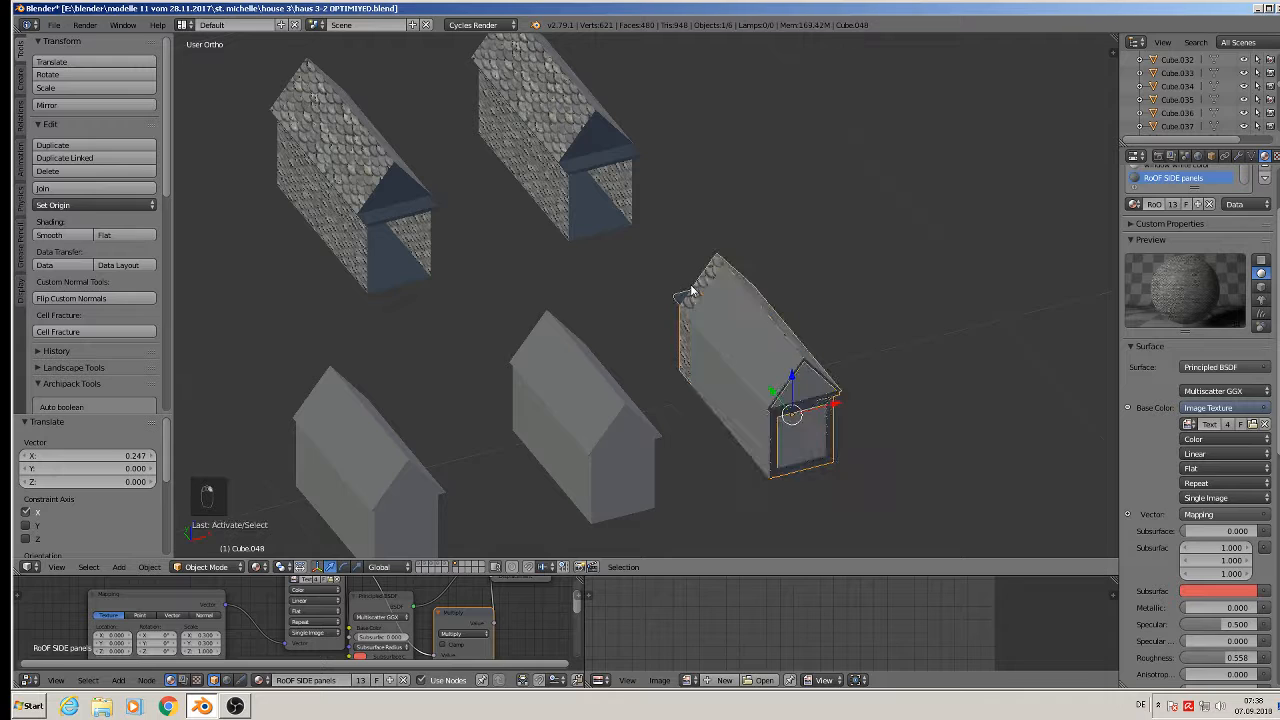
pyautogui.press('x')
pyautogui.click(691, 287)
pyautogui.scroll(-3, 710, 340)
# Duplicate the third simplified dormer along Y by 0.709 onto the rear dormer behind it and rotate the copy 180° about Z.
pyautogui.rightClick(732, 369)
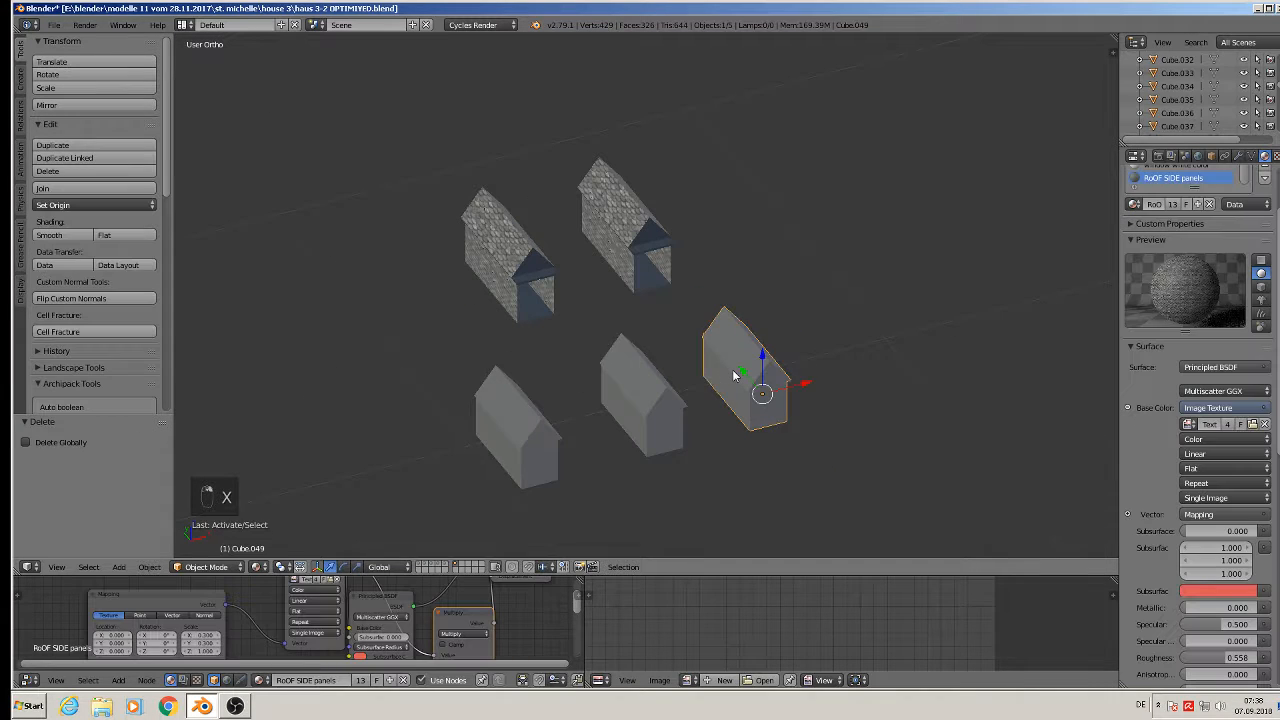
pyautogui.hotkey('shift', 'd')
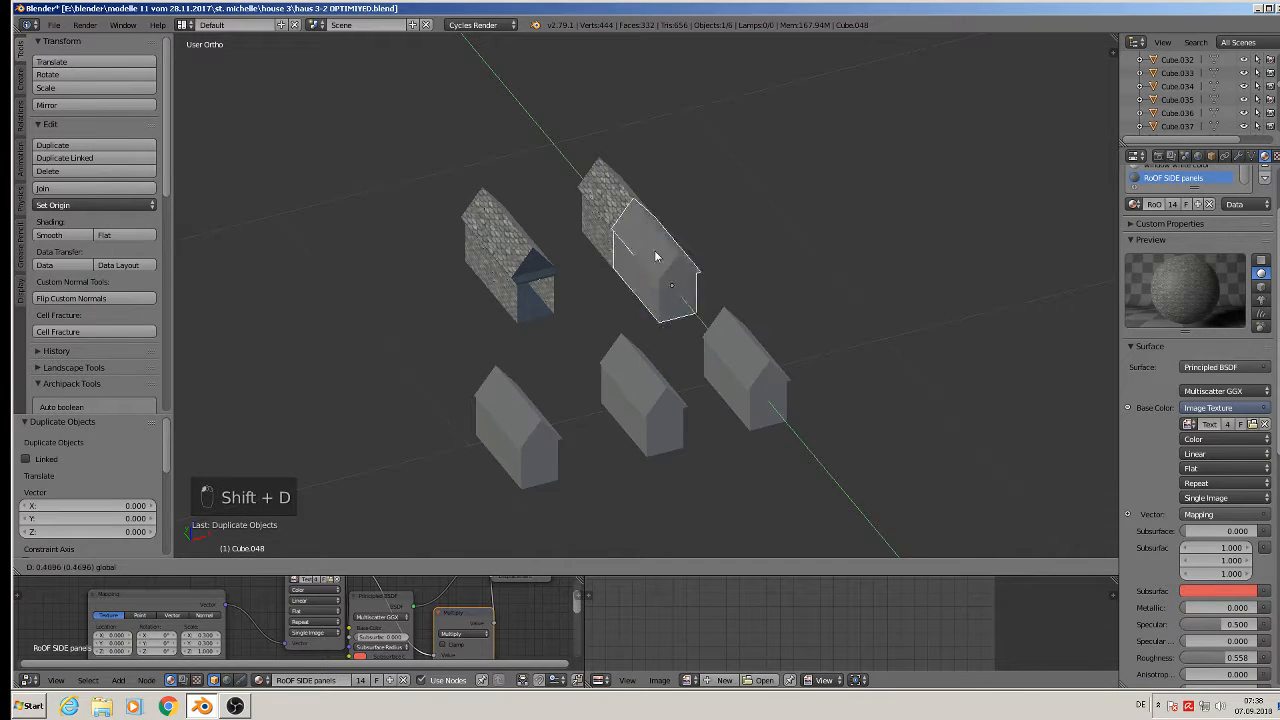
pyautogui.click(673, 338)
pyautogui.write('rz180')
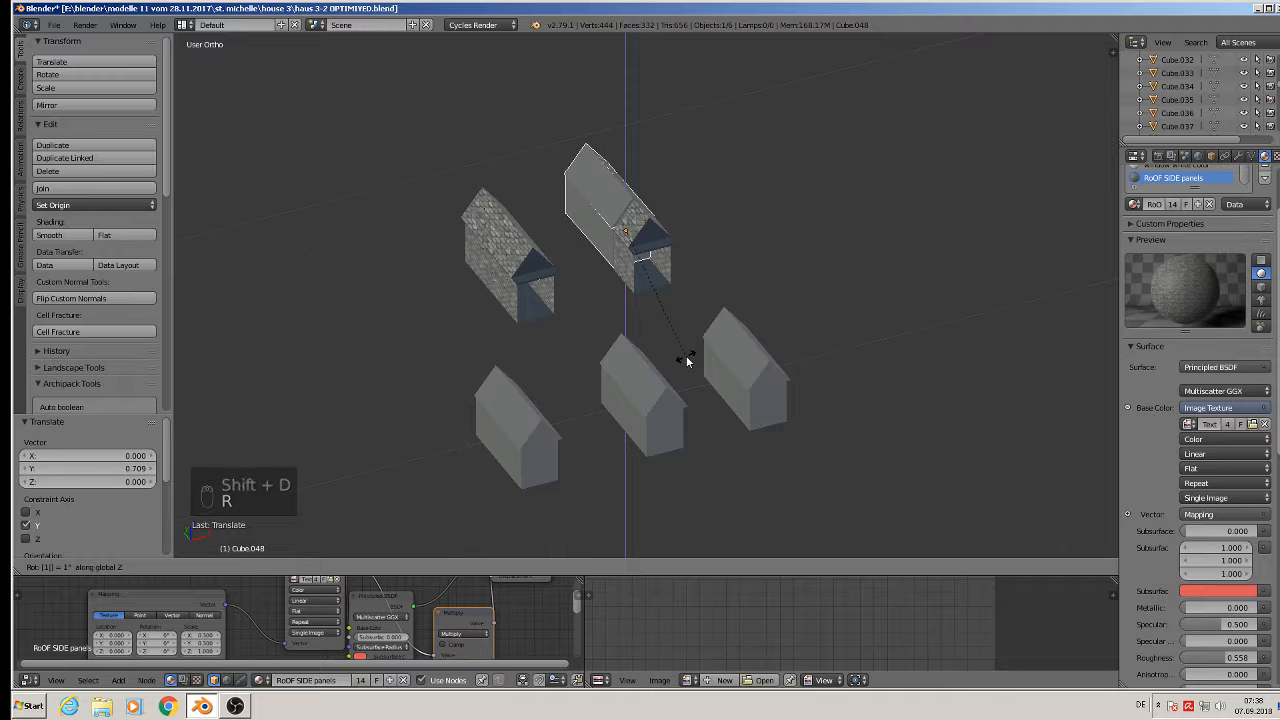
pyautogui.click(686, 356)
# Align the rotated dormer copy with the detailed rear dormer by moving it 0.106 along Y and 0.002 along X.
pyautogui.scroll(3, 701, 185)
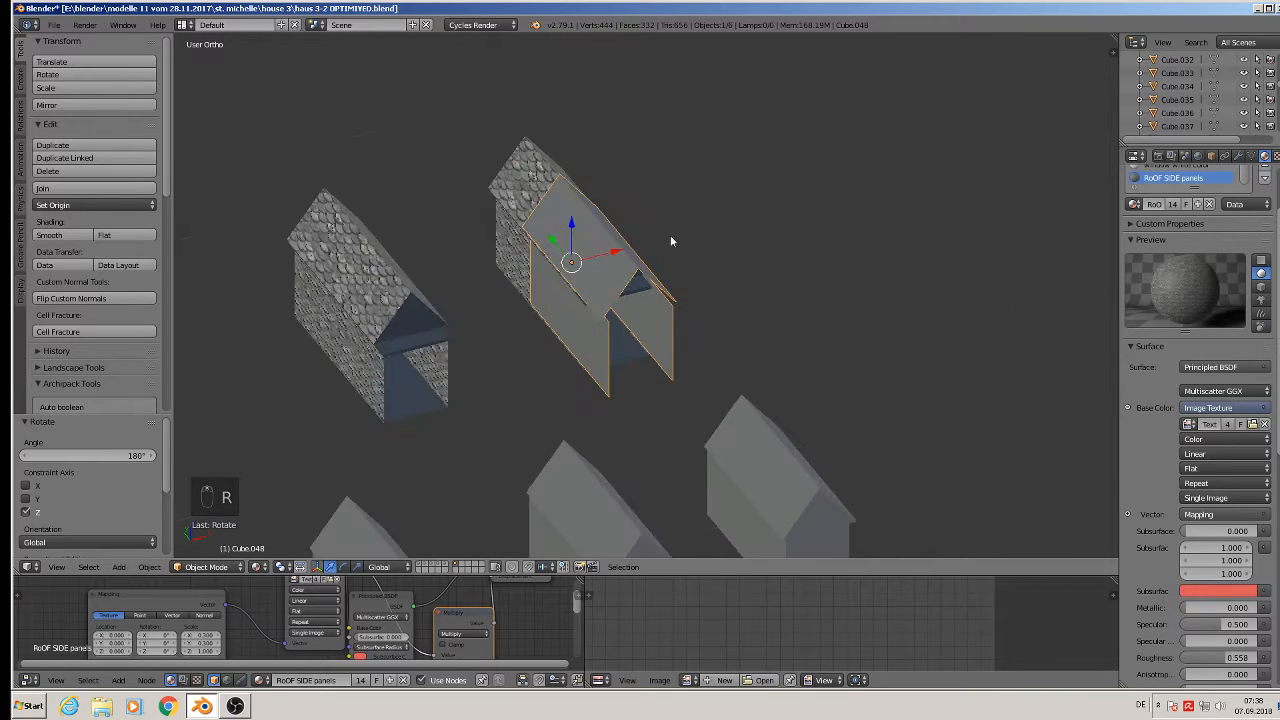
pyautogui.moveTo(630, 244); pyautogui.dragTo(700, 272, button='middle')
pyautogui.press('g')
pyautogui.press('y')
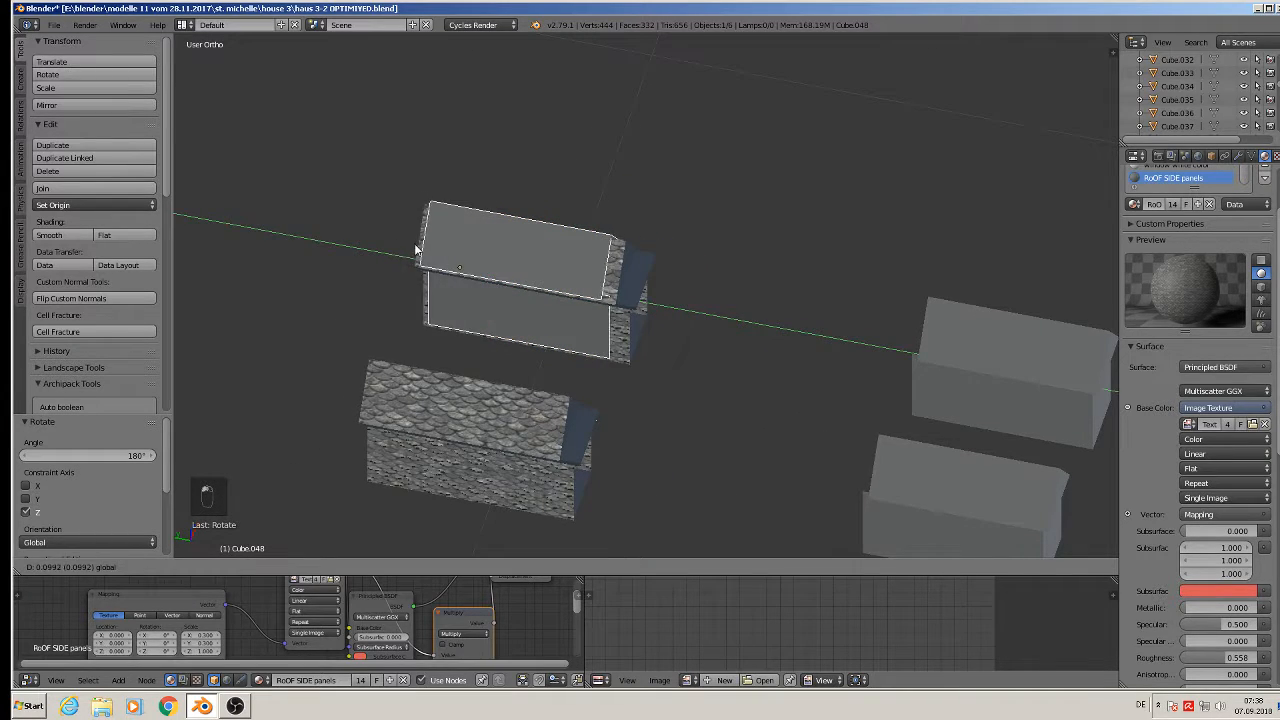
pyautogui.click(410, 248)
pyautogui.moveTo(412, 250); pyautogui.dragTo(597, 207, button='middle')
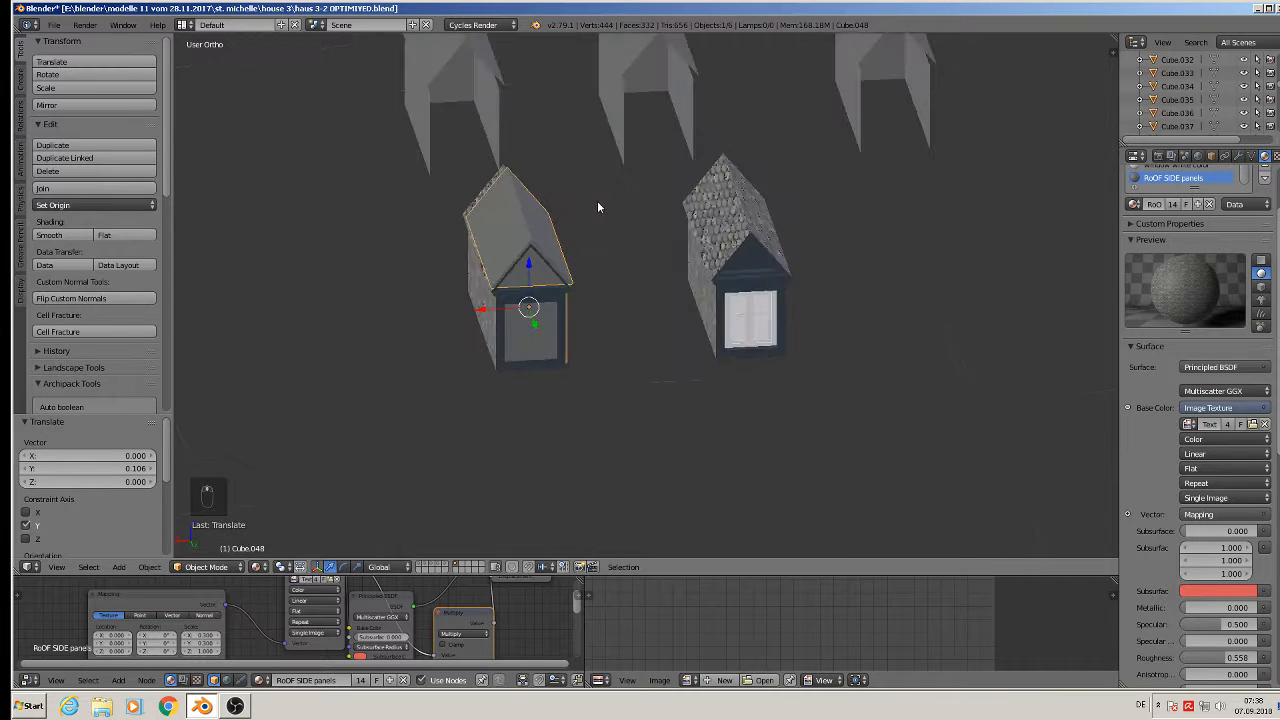
pyautogui.press('g')
pyautogui.press('x')
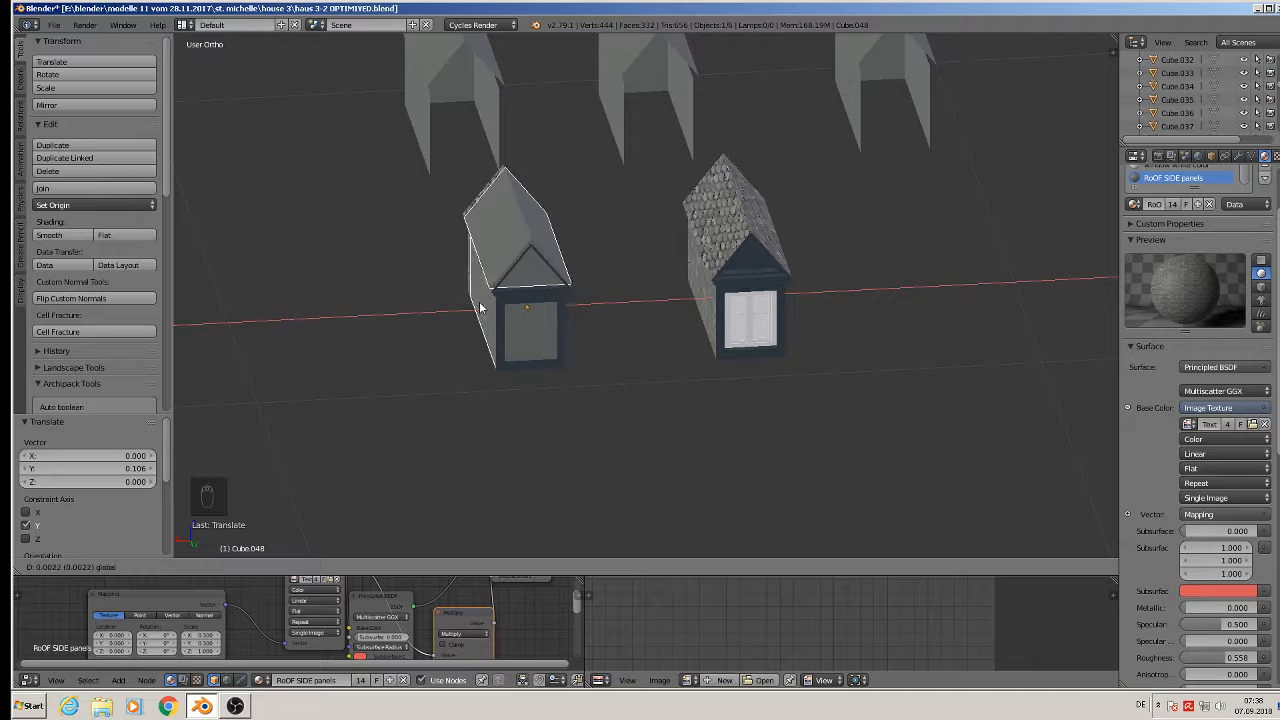
pyautogui.click(487, 309)
# Fine-tune the rear dormer copy's position by moving it 0.003 along Y and -0.006 along Z.
pyautogui.moveTo(487, 309); pyautogui.dragTo(577, 329, button='middle')
pyautogui.press('g')
pyautogui.press('y')
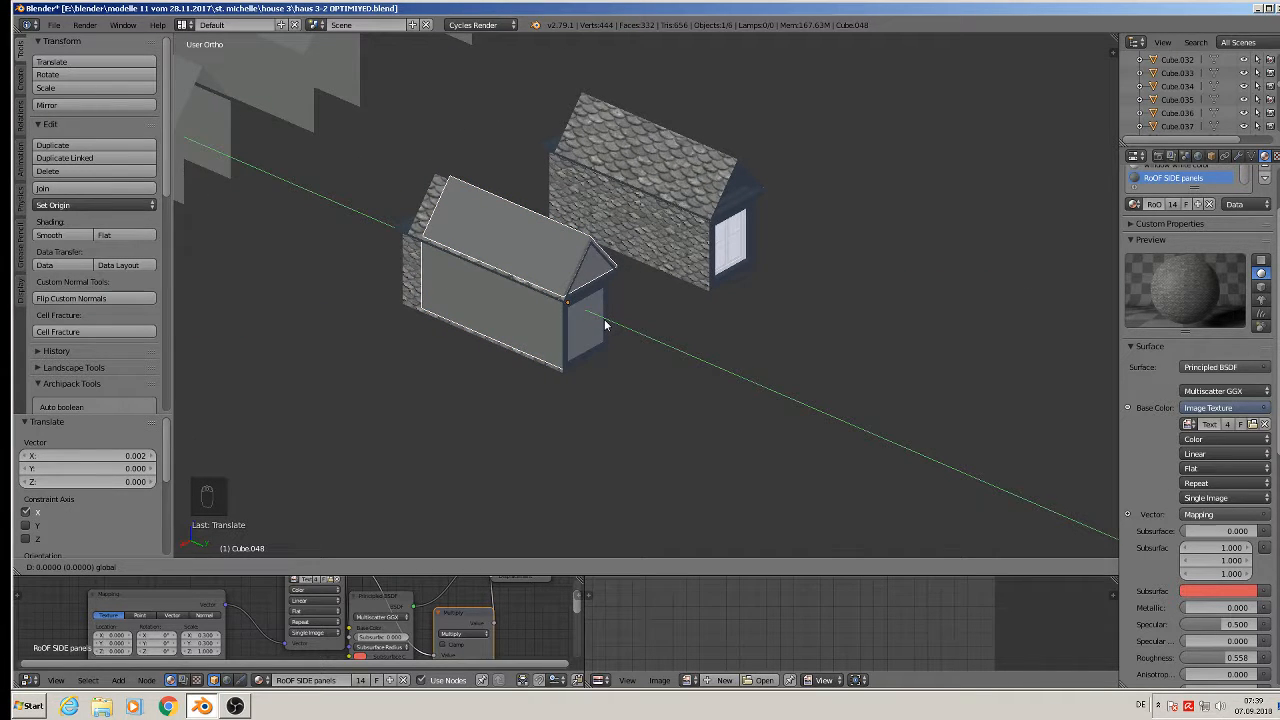
pyautogui.click(594, 317)
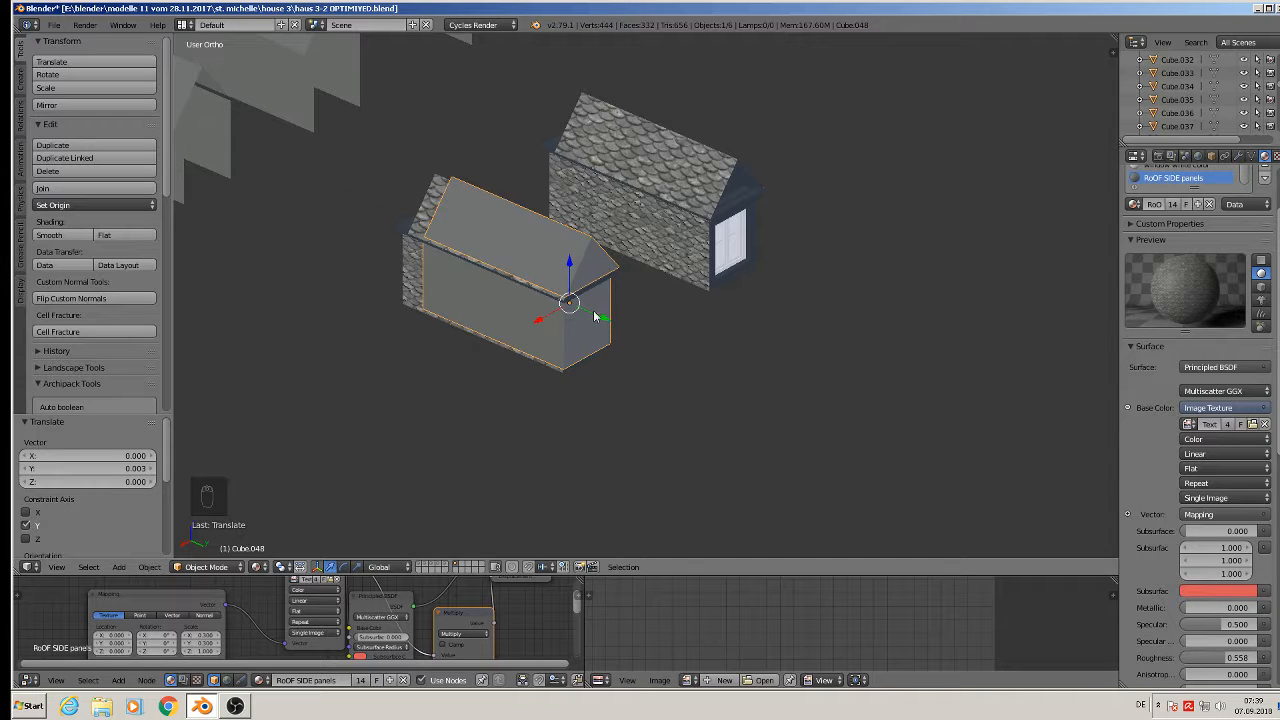
pyautogui.moveTo(494, 186); pyautogui.dragTo(518, 177, button='middle')
pyautogui.scroll(4, 410, 214)
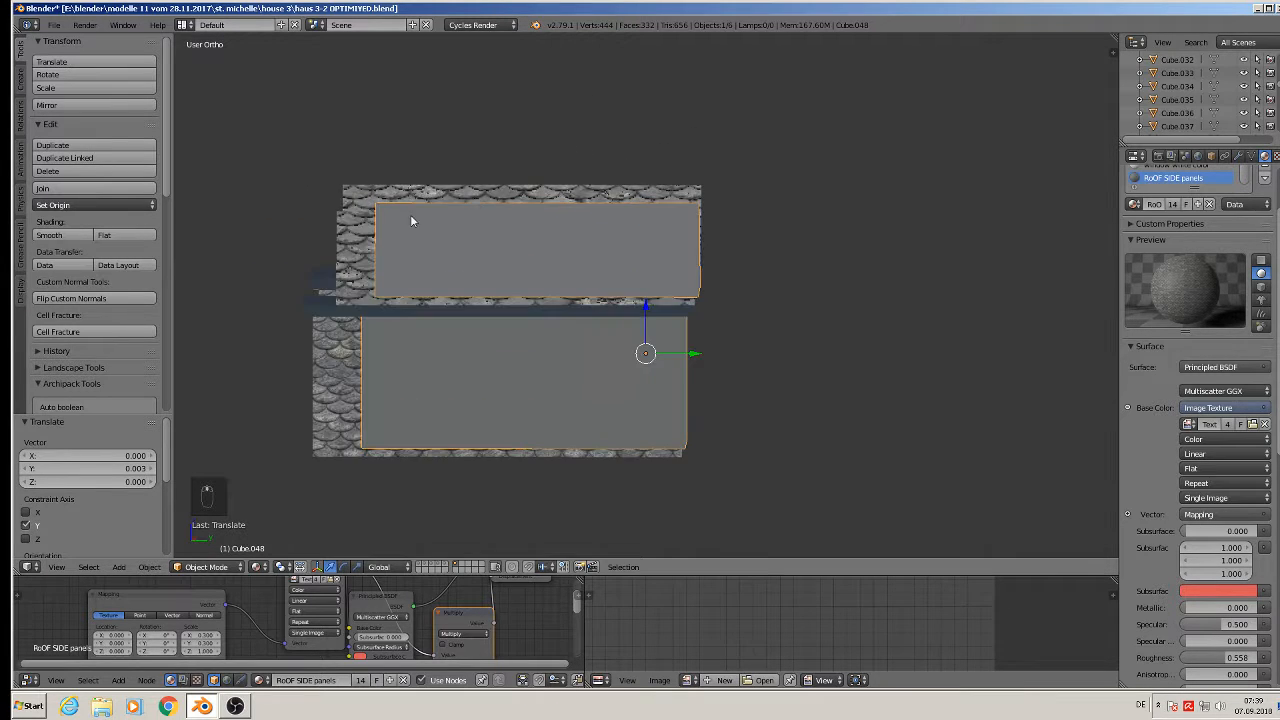
pyautogui.moveTo(374, 217); pyautogui.dragTo(375, 213, button='middle')
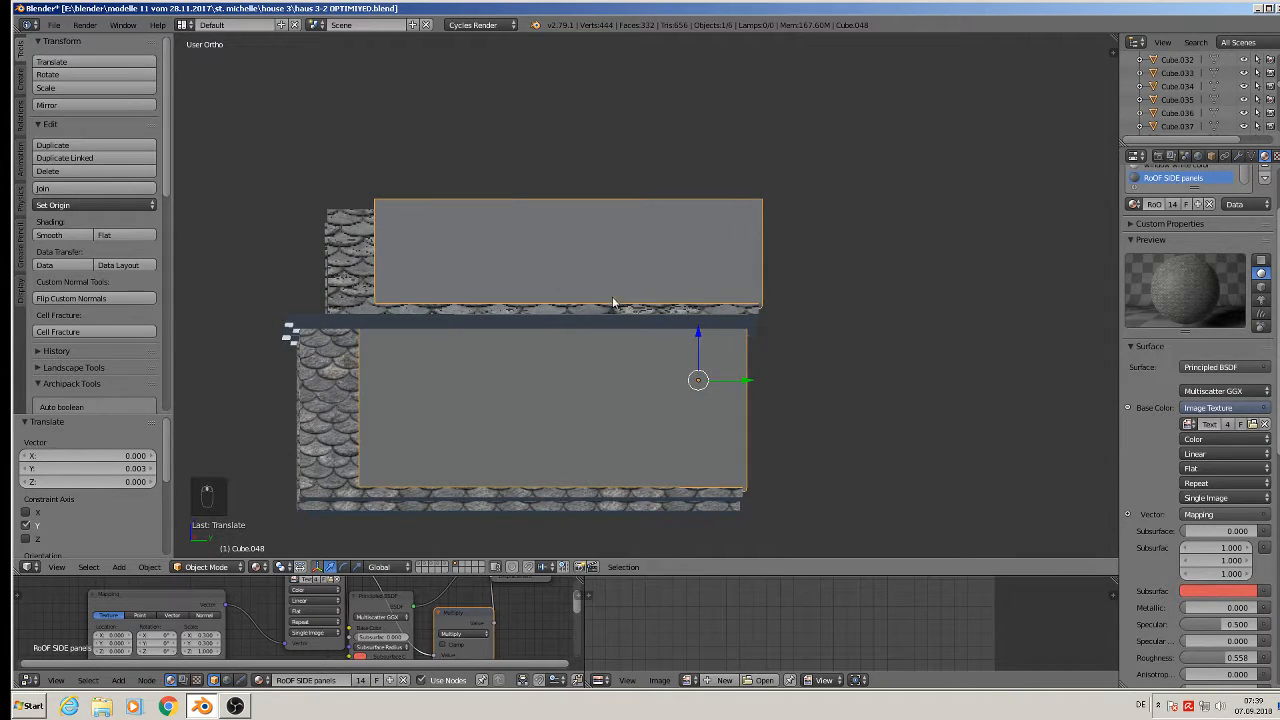
pyautogui.moveTo(698, 336); pyautogui.dragTo(698, 346)
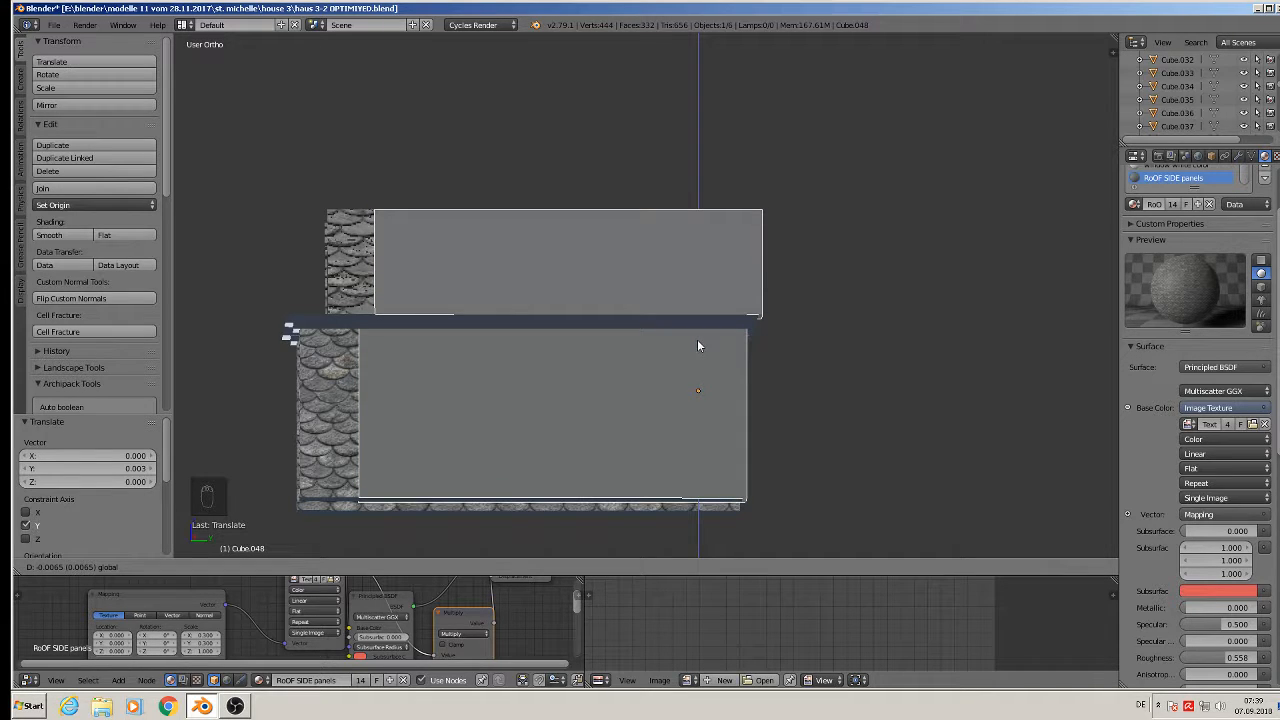
pyautogui.moveTo(698, 346); pyautogui.dragTo(698, 346)
# Delete the detailed rear dormer covered by the aligned simplified copy.
pyautogui.moveTo(698, 346); pyautogui.dragTo(584, 372, button='middle')
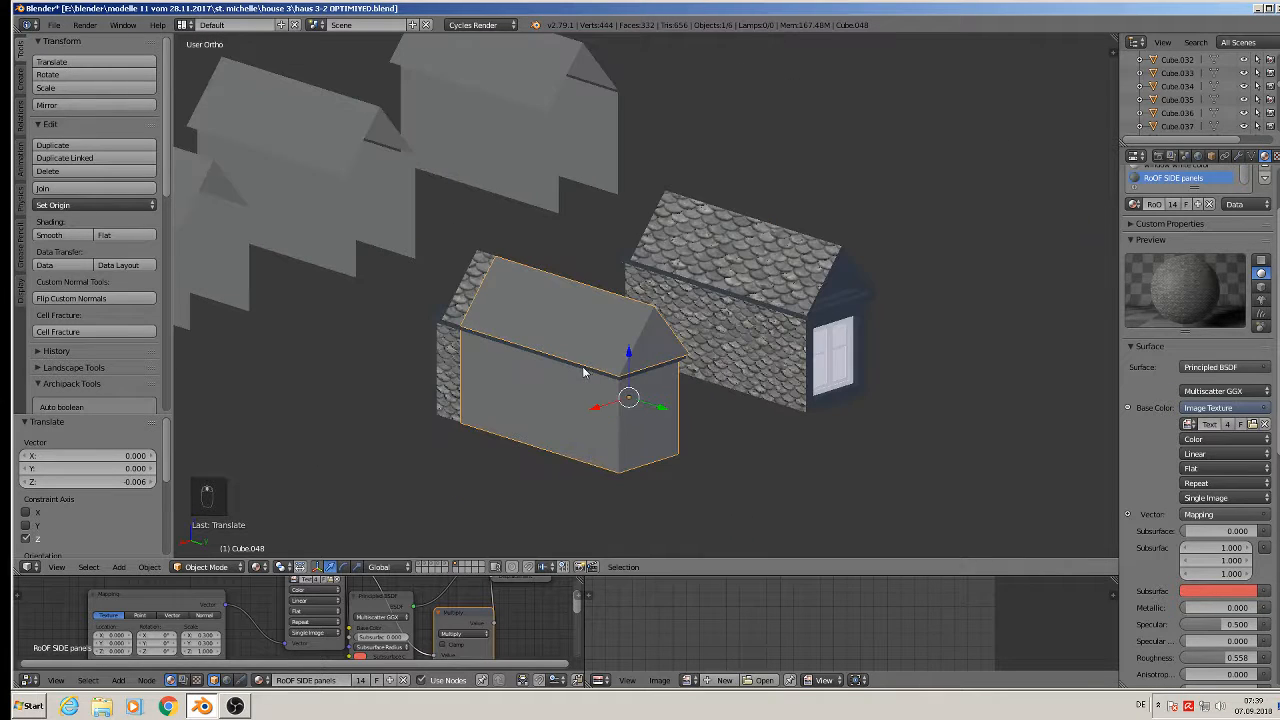
pyautogui.rightClick(466, 292)
pyautogui.press('x')
pyautogui.click(466, 290)
# Duplicate the simplified rear dormer along X onto the last detailed dormer and delete that detailed dormer.
pyautogui.scroll(-2, 722, 327)
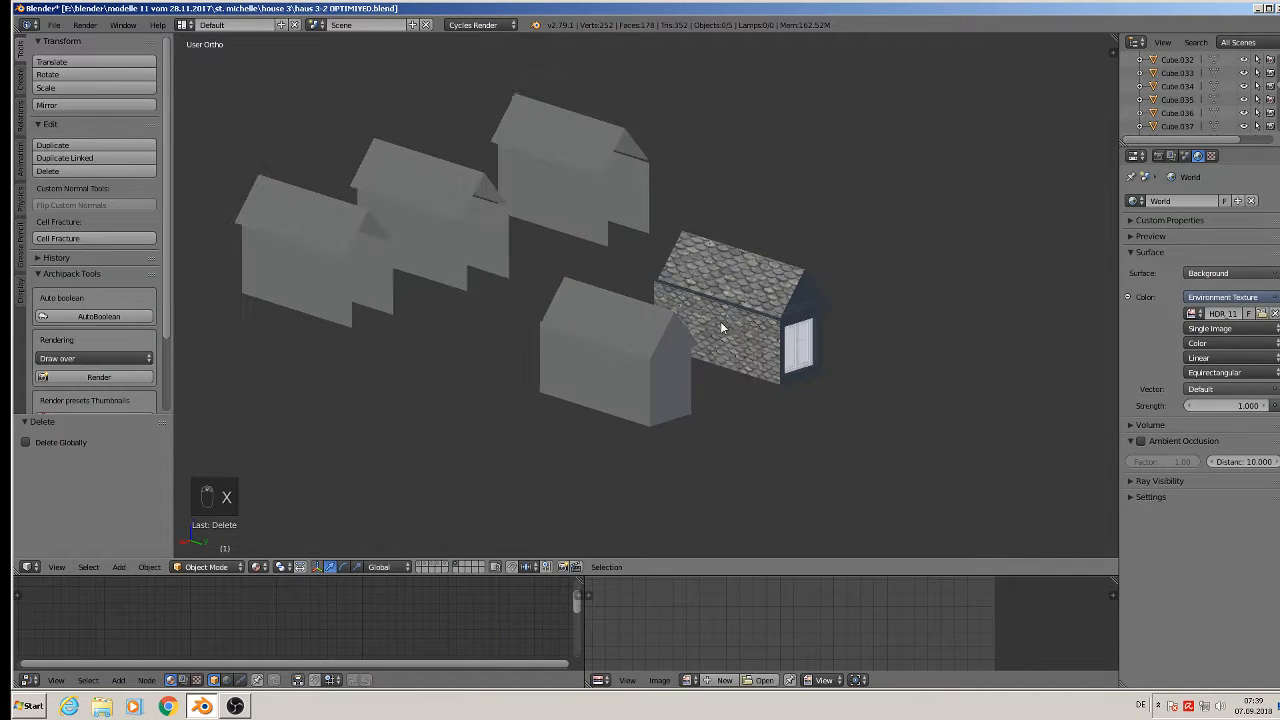
pyautogui.rightClick(635, 350)
pyautogui.hotkey('shift', 'd')
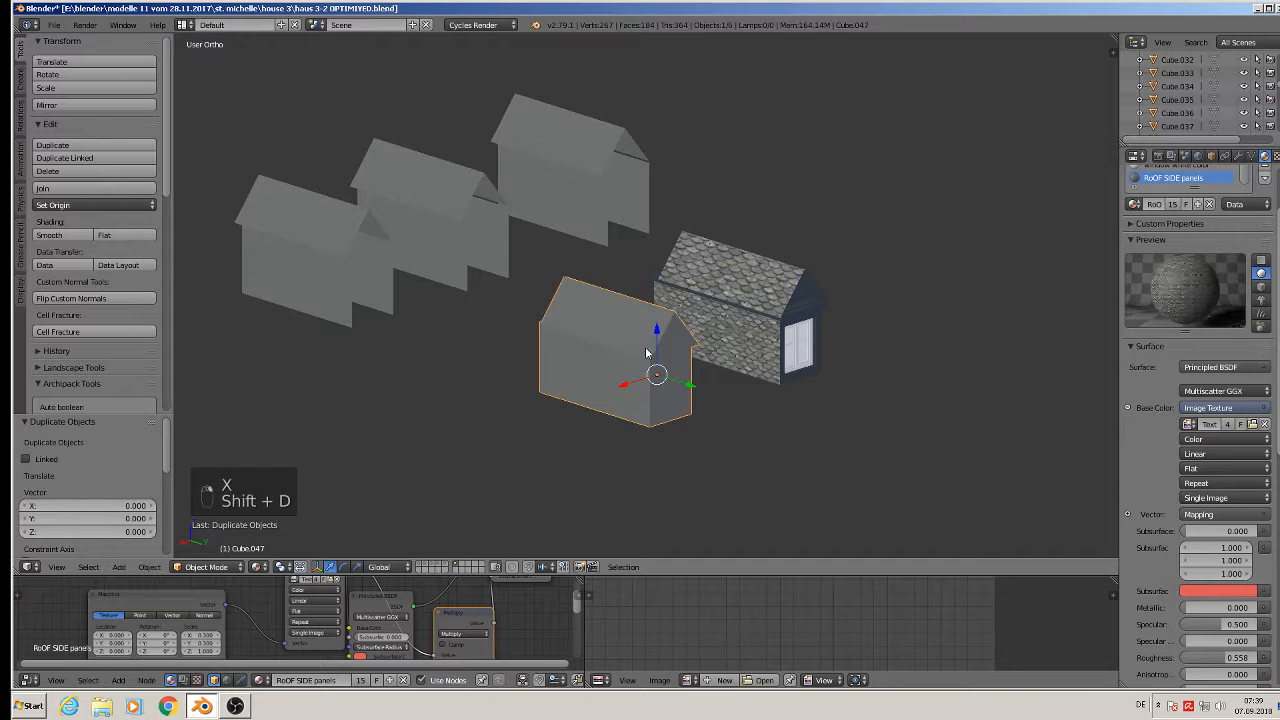
pyautogui.click(760, 337)
pyautogui.rightClick(668, 272)
pyautogui.press('x')
pyautogui.click(643, 266)
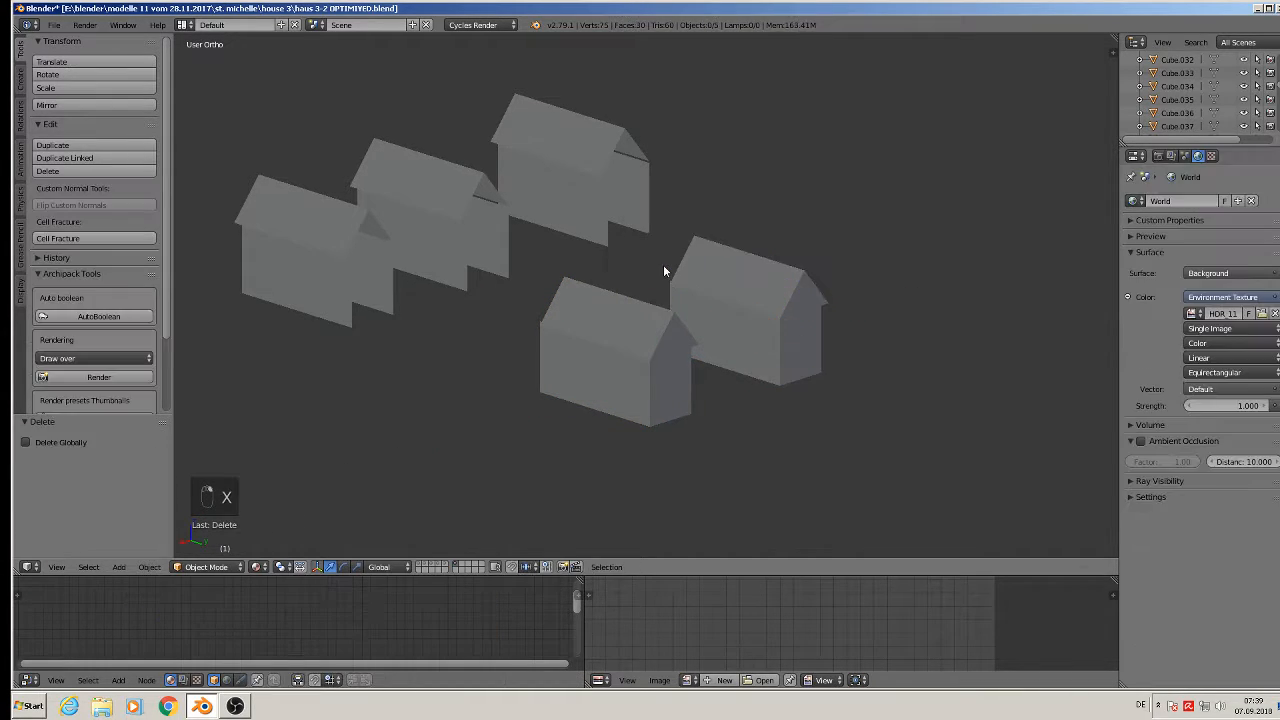
# Select all five simplified dormers and move them to layer 5.
pyautogui.scroll(-4, 650, 278)
pyautogui.moveTo(646, 280); pyautogui.dragTo(880, 264, button='middle')
pyautogui.rightClick(537, 345)
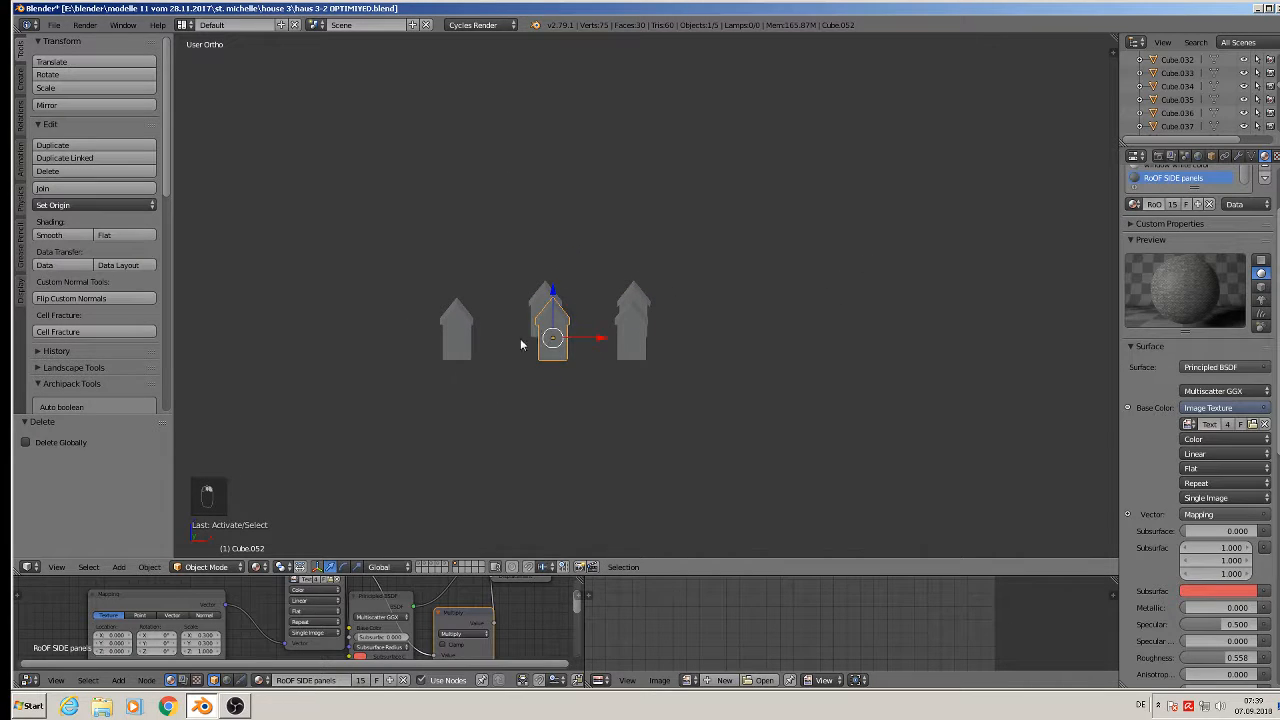
pyautogui.keyDown('shift'); pyautogui.rightClick(455, 337); pyautogui.keyUp('shift')
pyautogui.keyDown('shift'); pyautogui.rightClick(638, 304); pyautogui.keyUp('shift')
pyautogui.hotkey('shift', 'd')
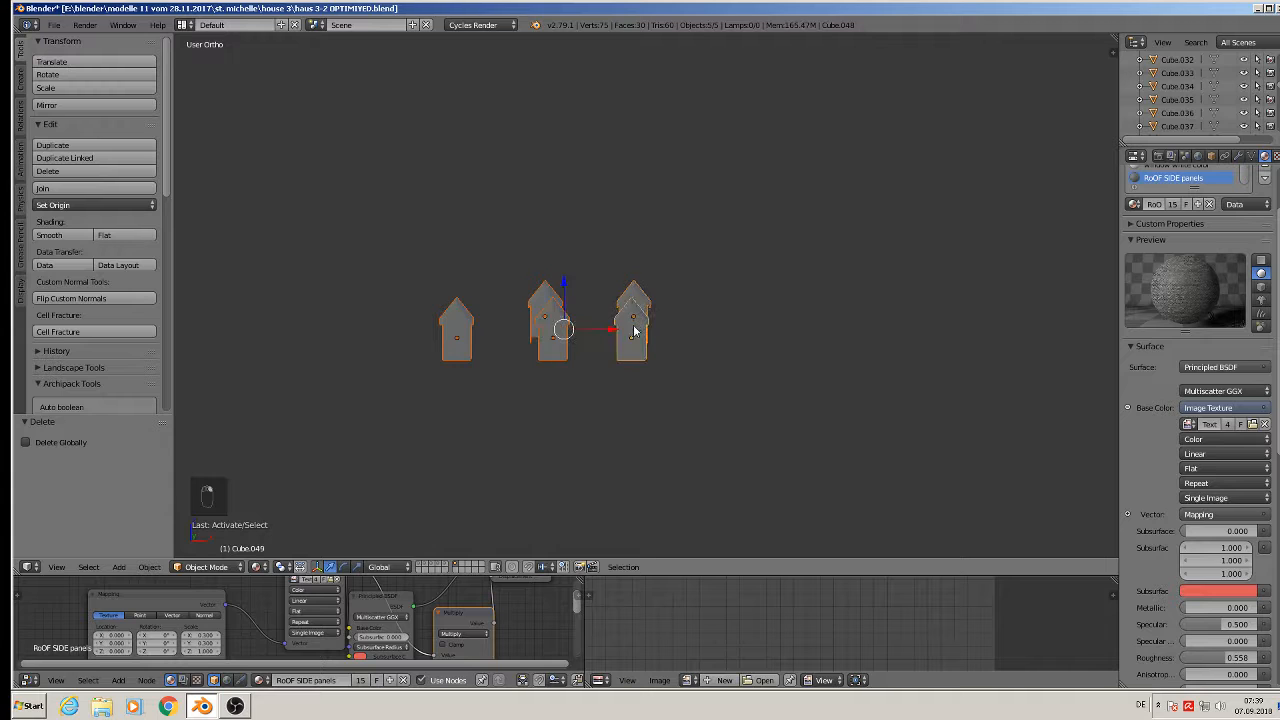
pyautogui.press('m')
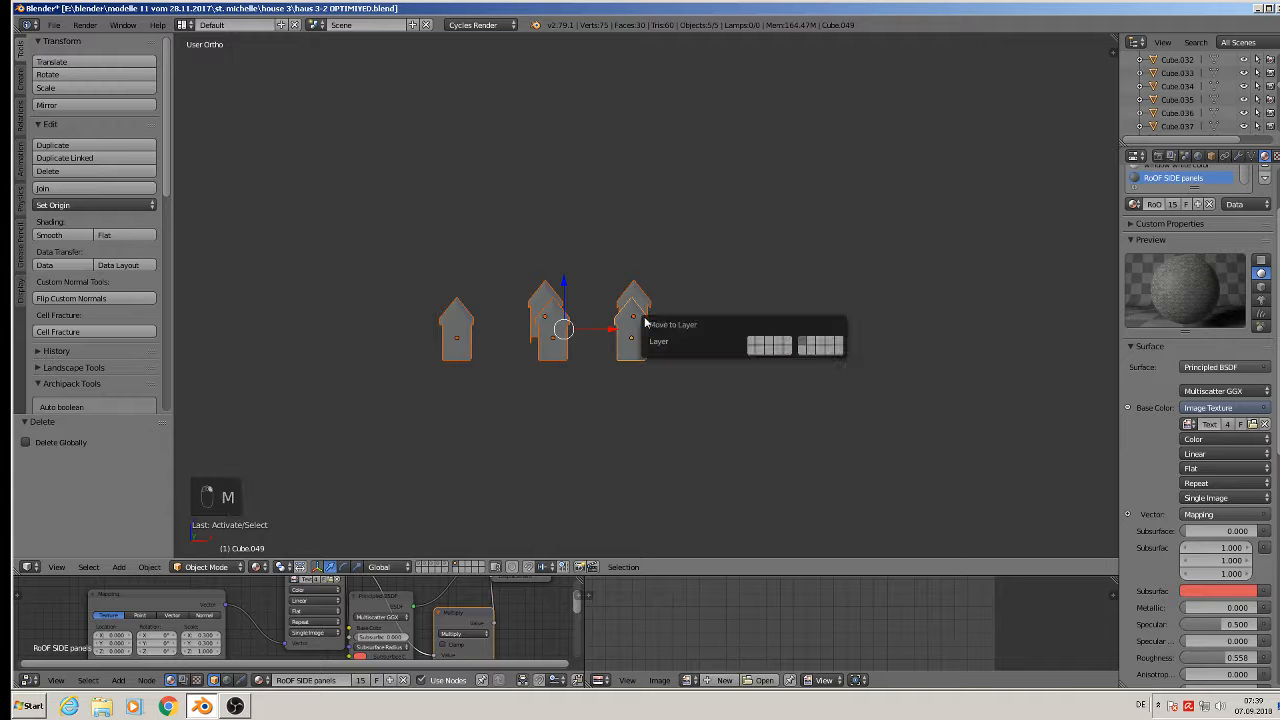
pyautogui.click(789, 342)
# Display layer 5 with the simplified house parts, deselect everything and save the file.
pyautogui.click(448, 567)
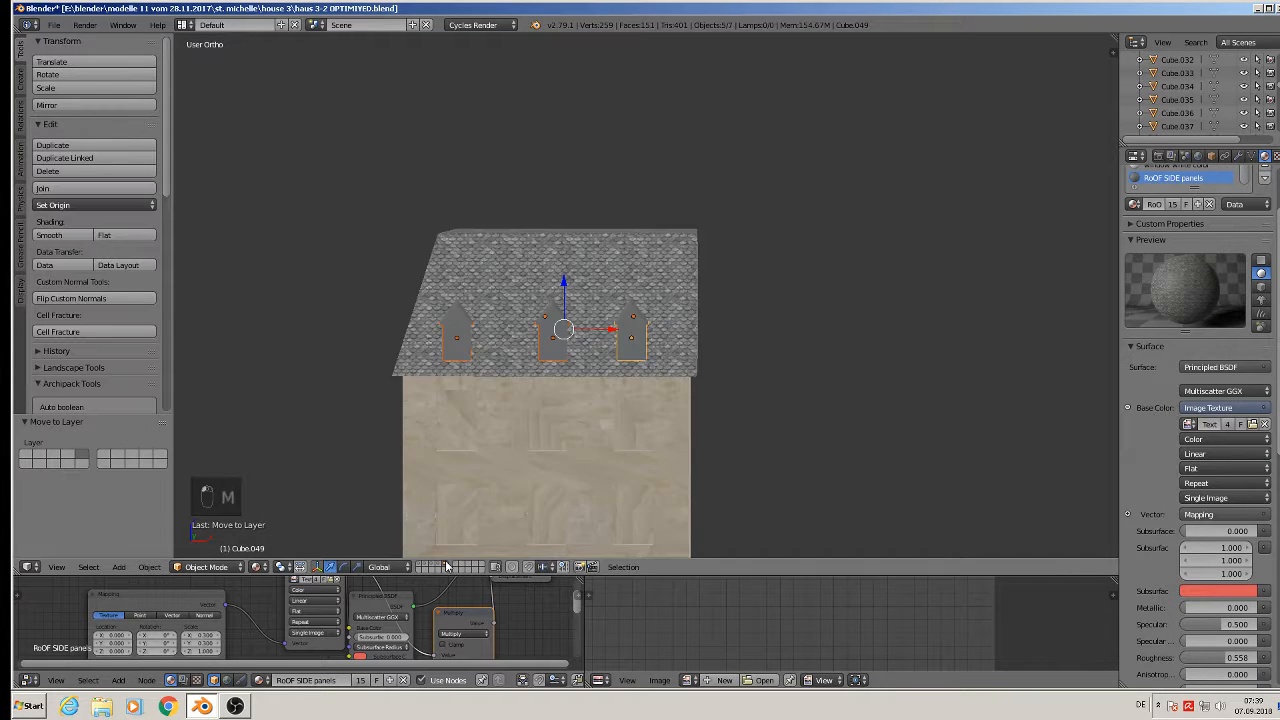
pyautogui.press('a')
pyautogui.moveTo(531, 413); pyautogui.dragTo(583, 417, button='middle')
pyautogui.click(53, 25)
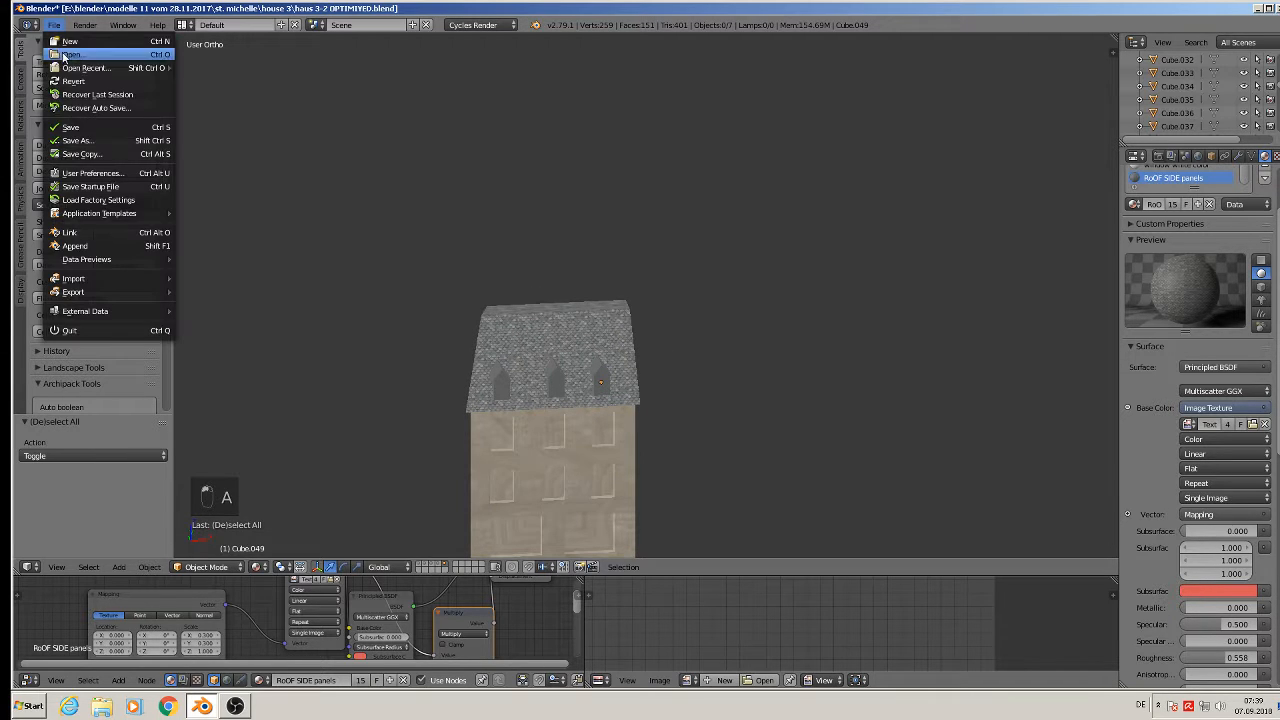
pyautogui.click(60, 127)
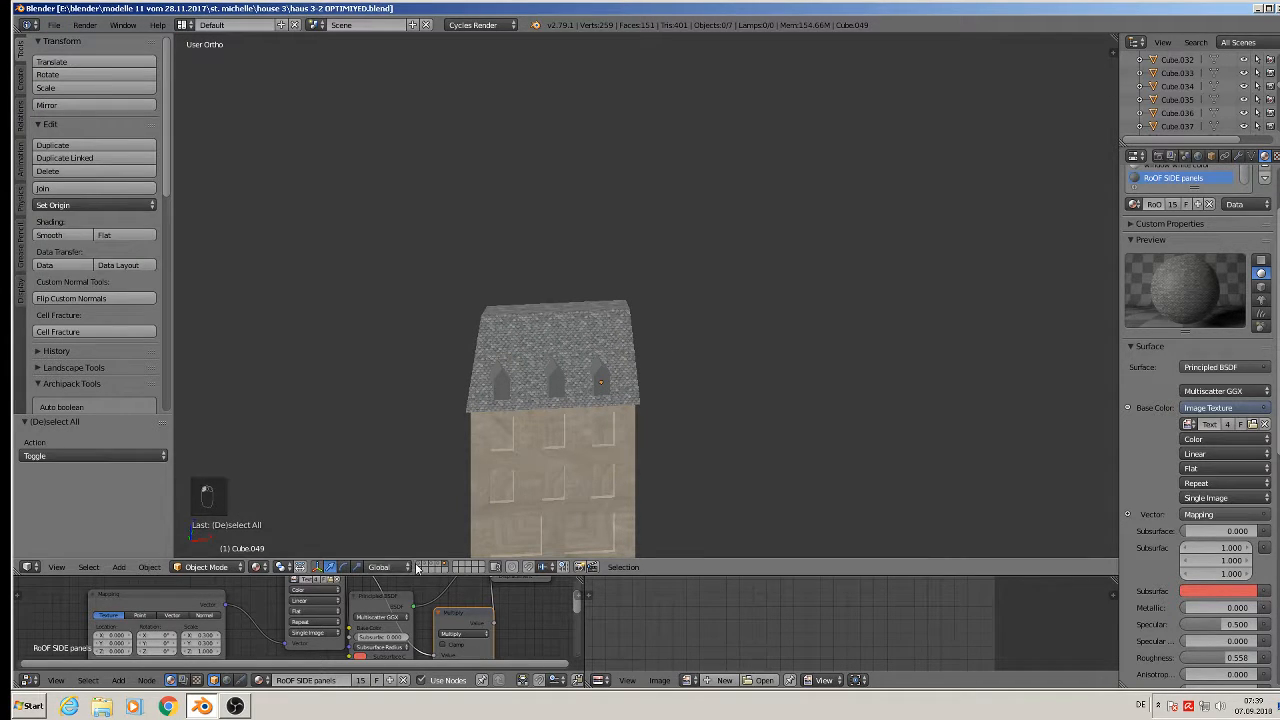
# Show layer 1 with the detailed house and select both stone chimneys on the roof.
pyautogui.click(418, 565)
pyautogui.scroll(-1, 466, 466)
pyautogui.scroll(7, 508, 377)
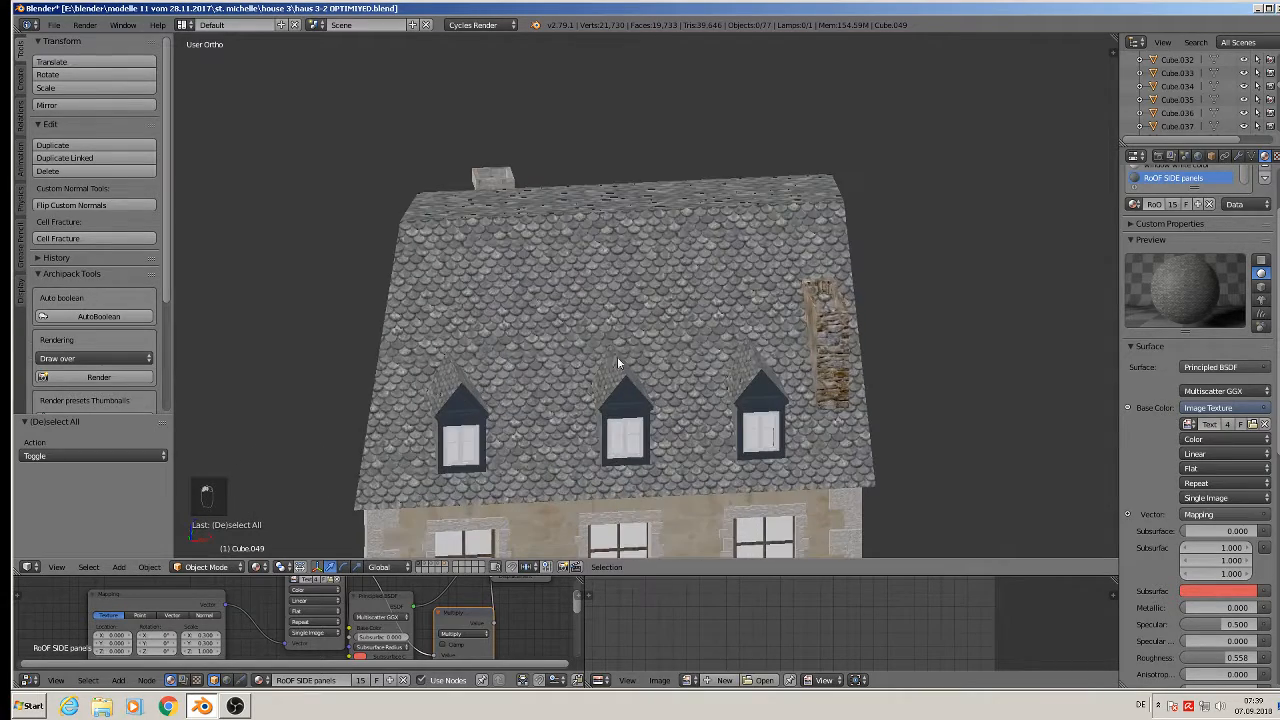
pyautogui.rightClick(826, 327)
pyautogui.moveTo(571, 372); pyautogui.dragTo(380, 444, button='middle')
pyautogui.keyDown('shift'); pyautogui.rightClick(440, 445); pyautogui.keyUp('shift')
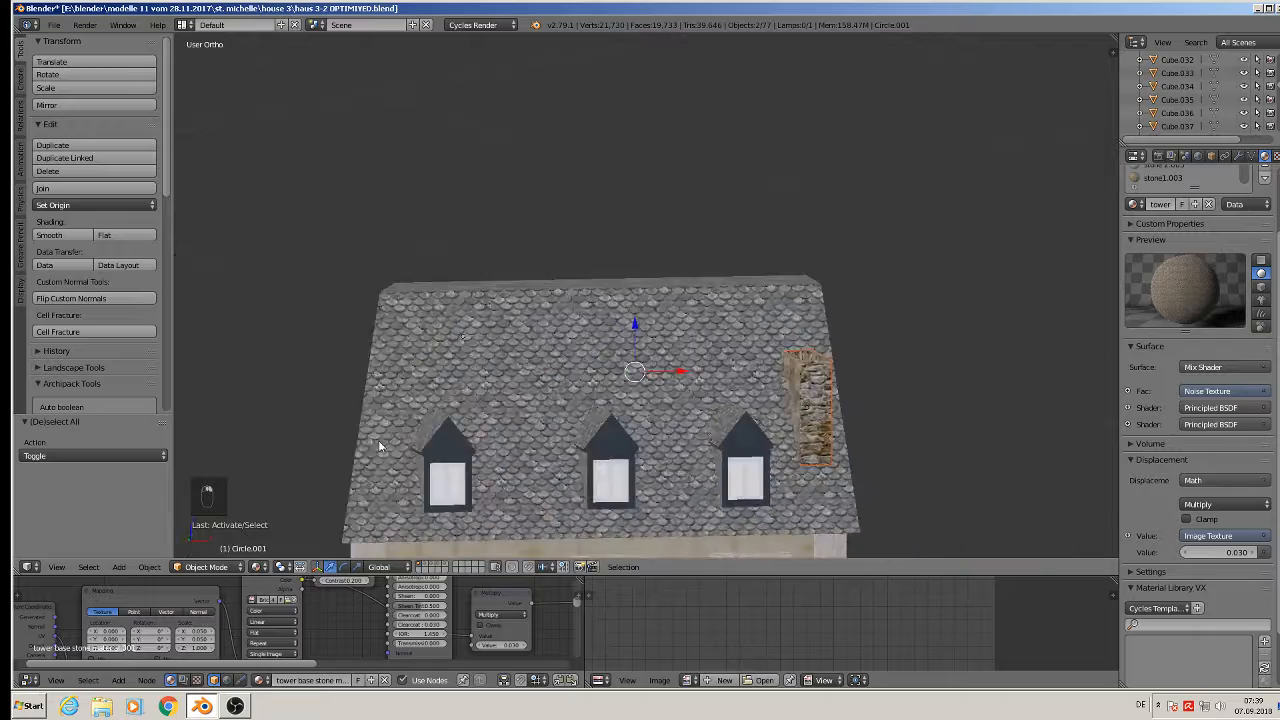
# Duplicate both stone chimneys in place and move the copies to layer 6.
pyautogui.keyDown('shift'); pyautogui.moveTo(485, 476); pyautogui.dragTo(510, 270, button='middle'); pyautogui.keyUp('shift')
pyautogui.keyDown('shift'); pyautogui.moveTo(668, 343); pyautogui.dragTo(543, 178, button='middle'); pyautogui.keyUp('shift')
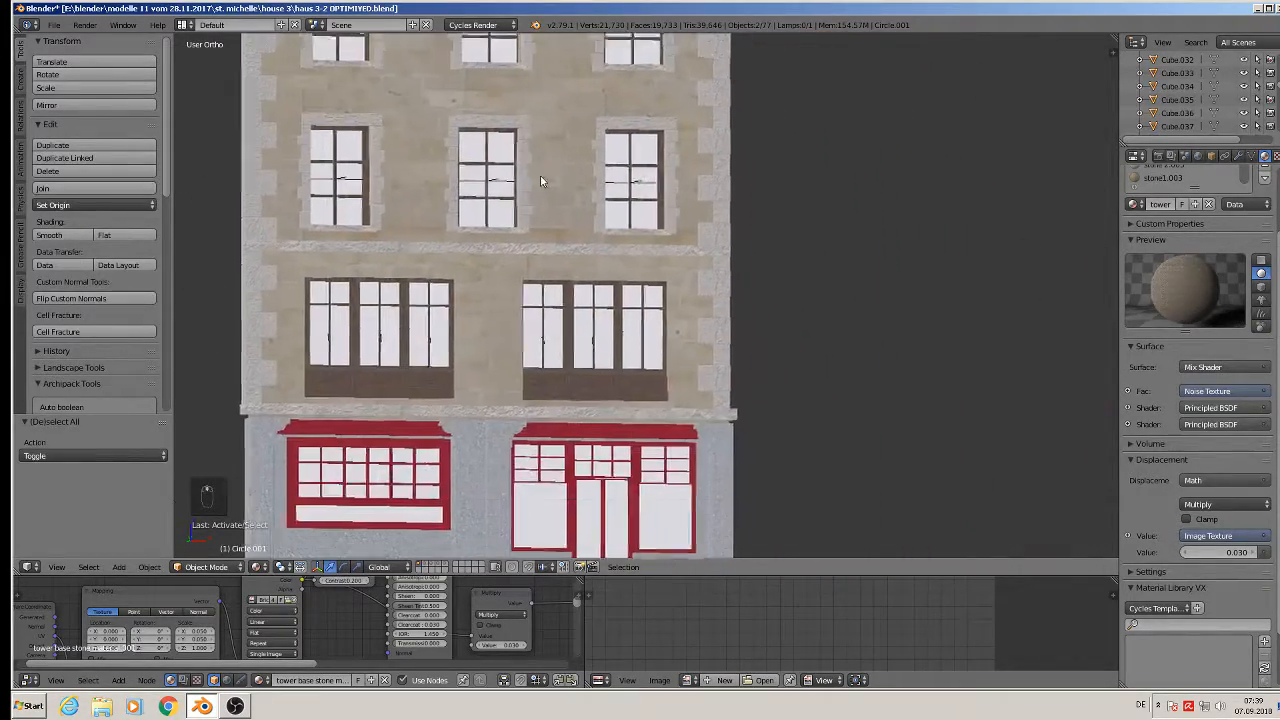
pyautogui.scroll(-4, 562, 238)
pyautogui.keyDown('shift'); pyautogui.moveTo(563, 242); pyautogui.dragTo(530, 320, button='middle'); pyautogui.keyUp('shift')
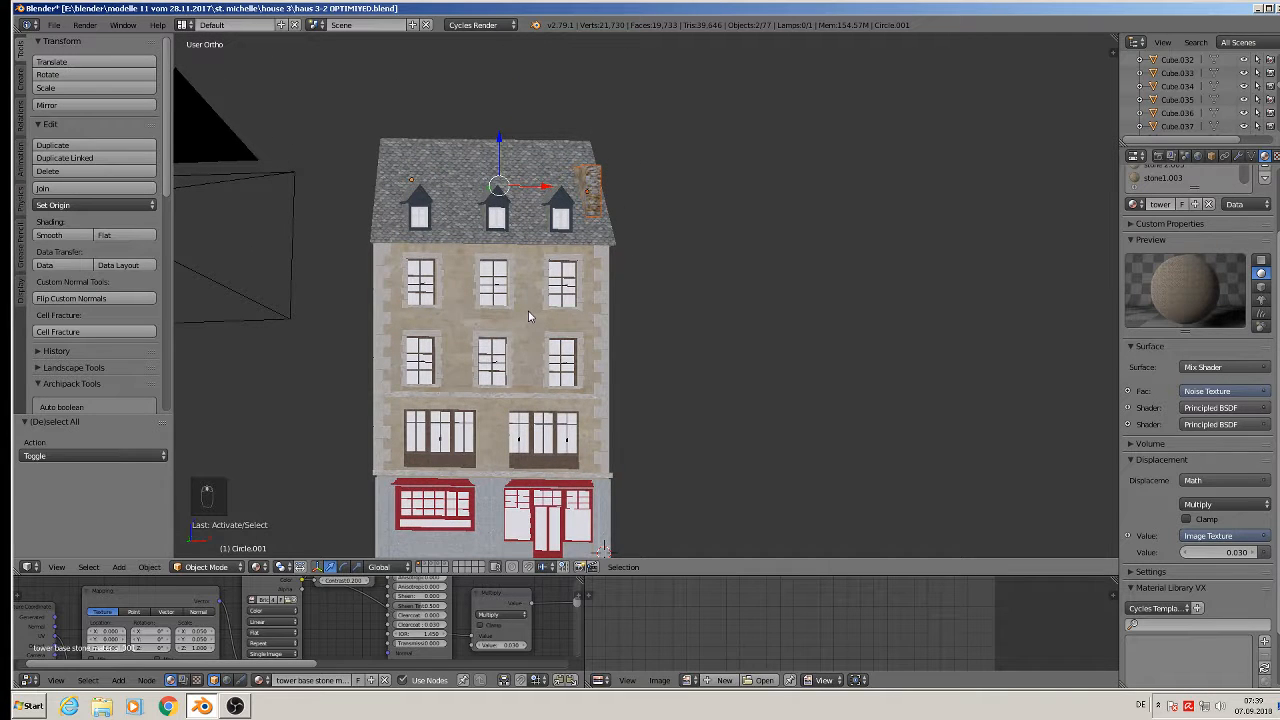
pyautogui.press('m')
pyautogui.hotkey('shift', 'd')
pyautogui.rightClick(699, 187)
pyautogui.press('m')
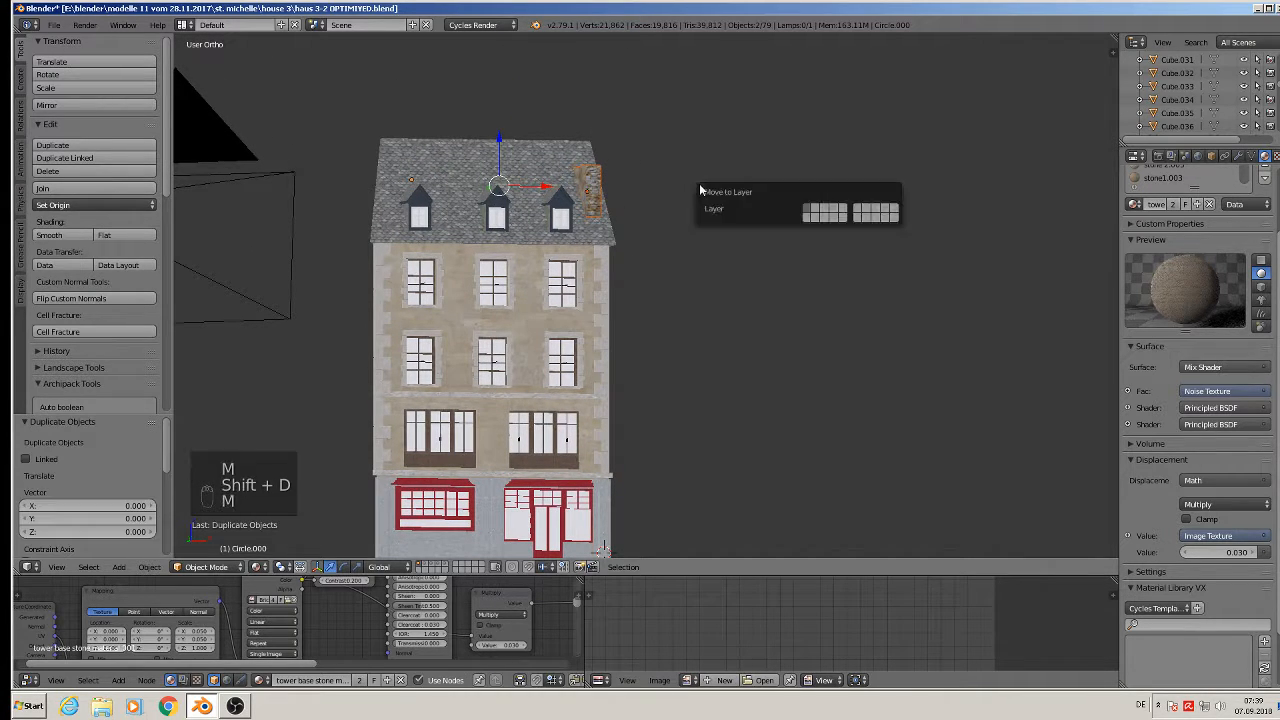
pyautogui.click(861, 210)
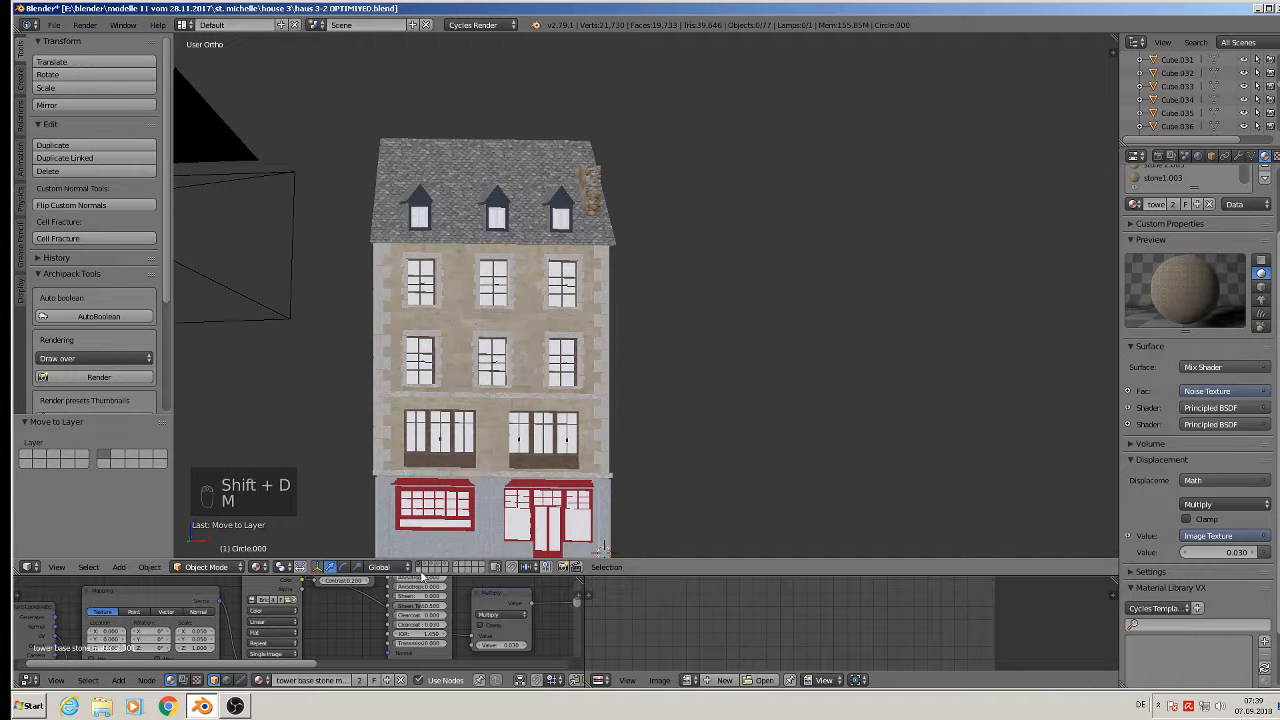
# Display only layer 6 with the chimney copies and select the wide stone chimney.
pyautogui.click(457, 564)
pyautogui.scroll(3, 564, 72)
pyautogui.moveTo(527, 106); pyautogui.dragTo(598, 295, button='middle')
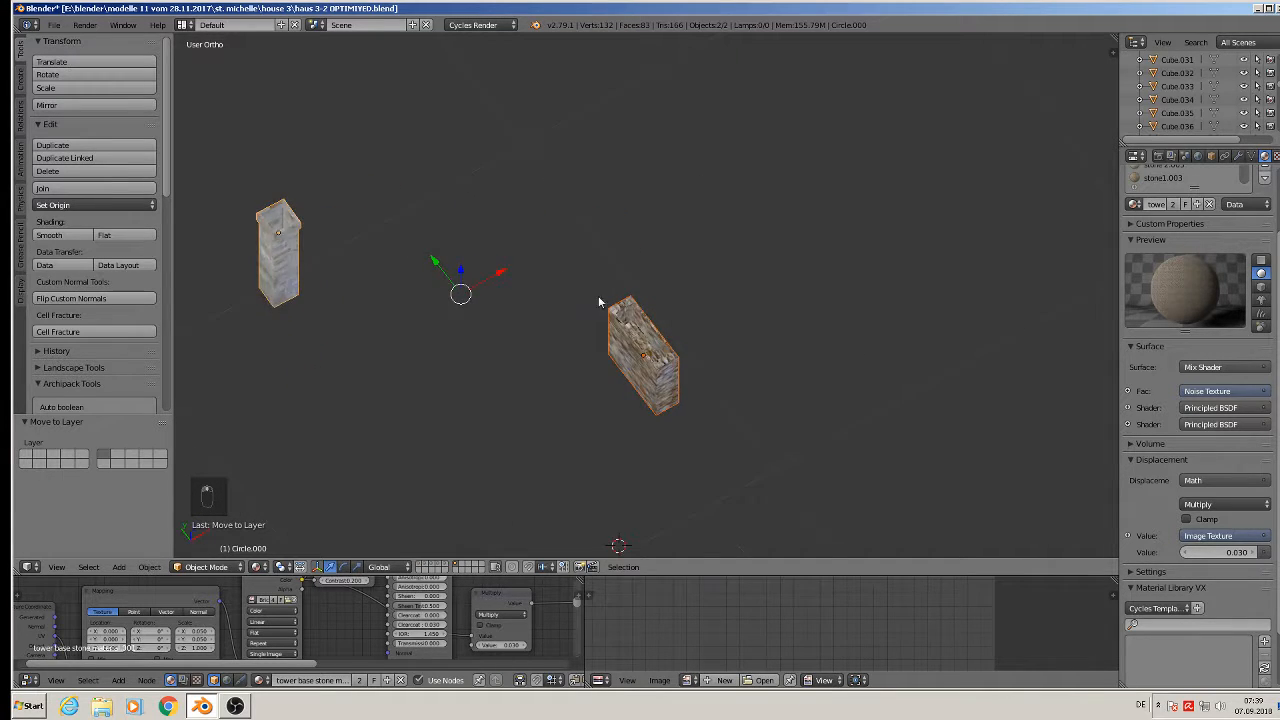
pyautogui.scroll(7, 648, 343)
pyautogui.scroll(-1, 577, 270)
pyautogui.scroll(-2, 583, 318)
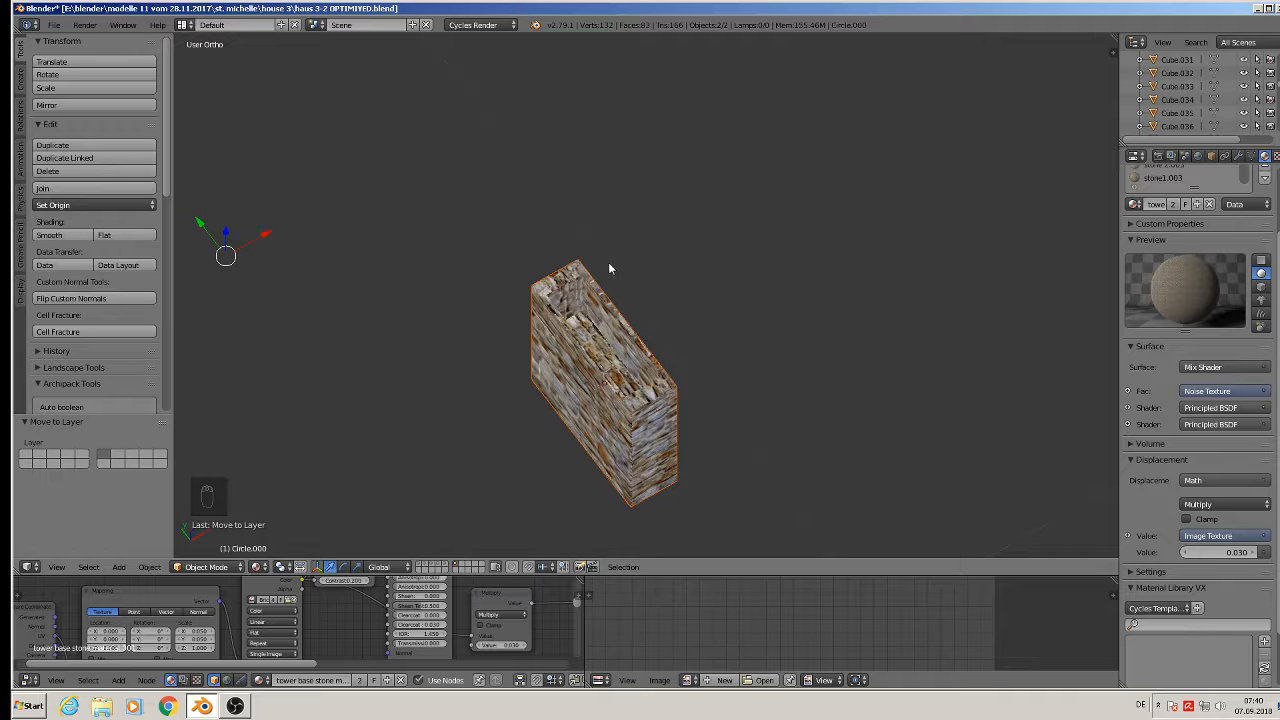
pyautogui.click(557, 366)
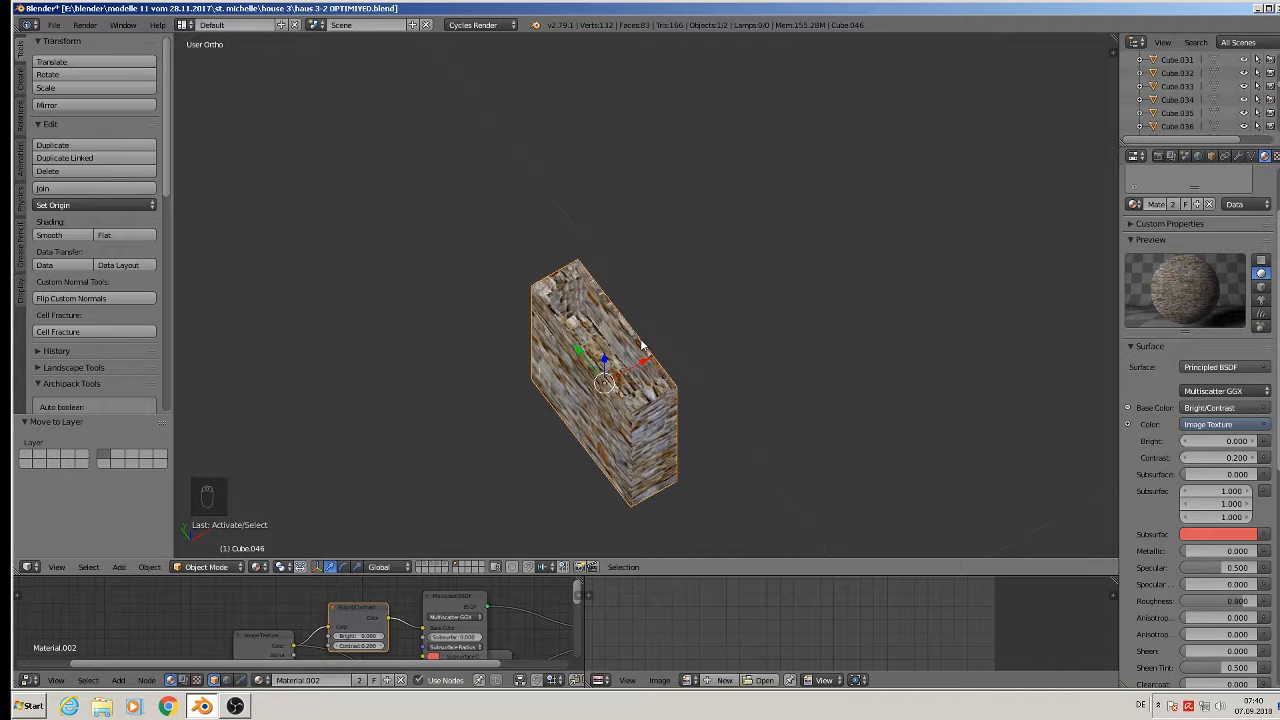
# Duplicate the wide chimney's long outer side face in place and separate the copy into its own object.
pyautogui.press('Tab')
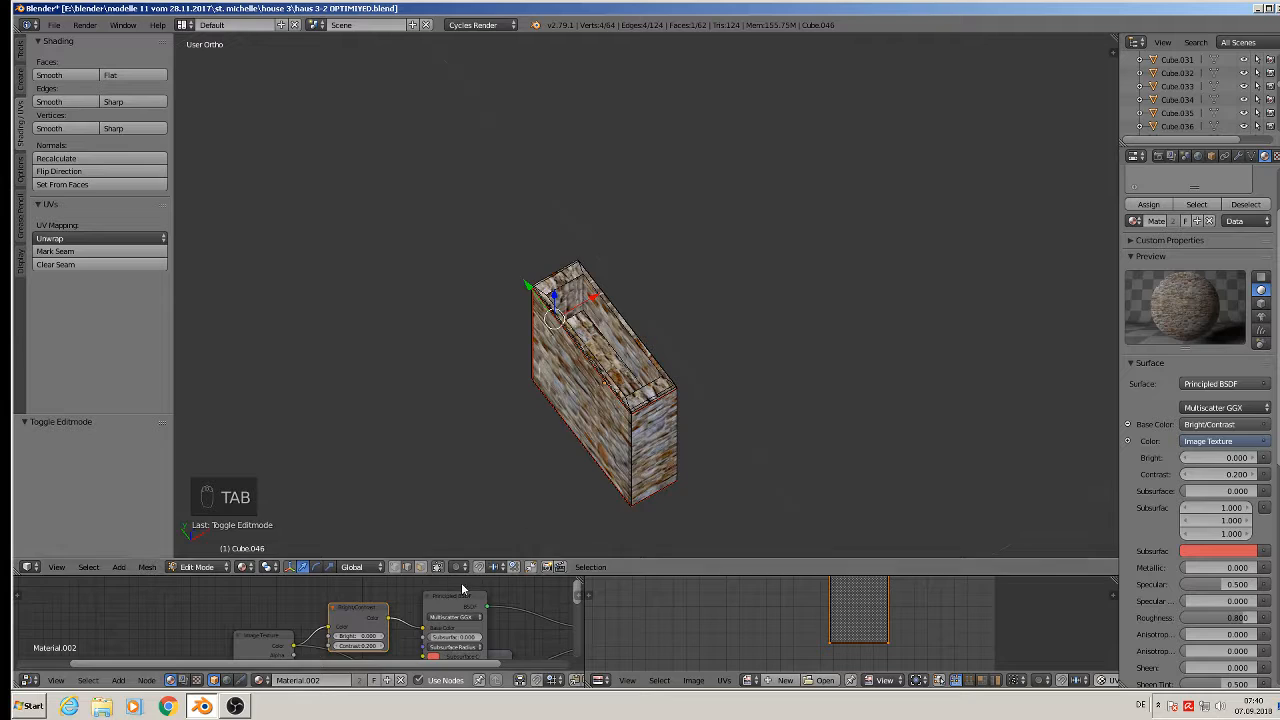
pyautogui.rightClick(566, 390)
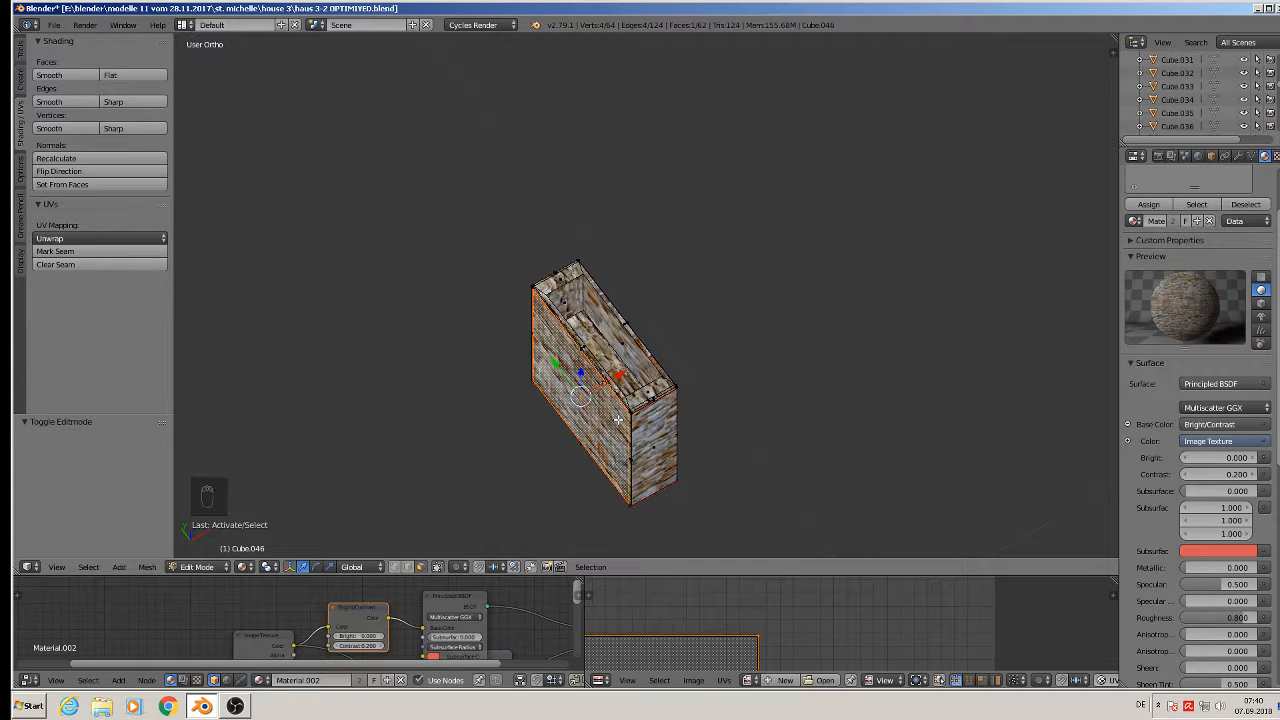
pyautogui.hotkey('shift', 'd')
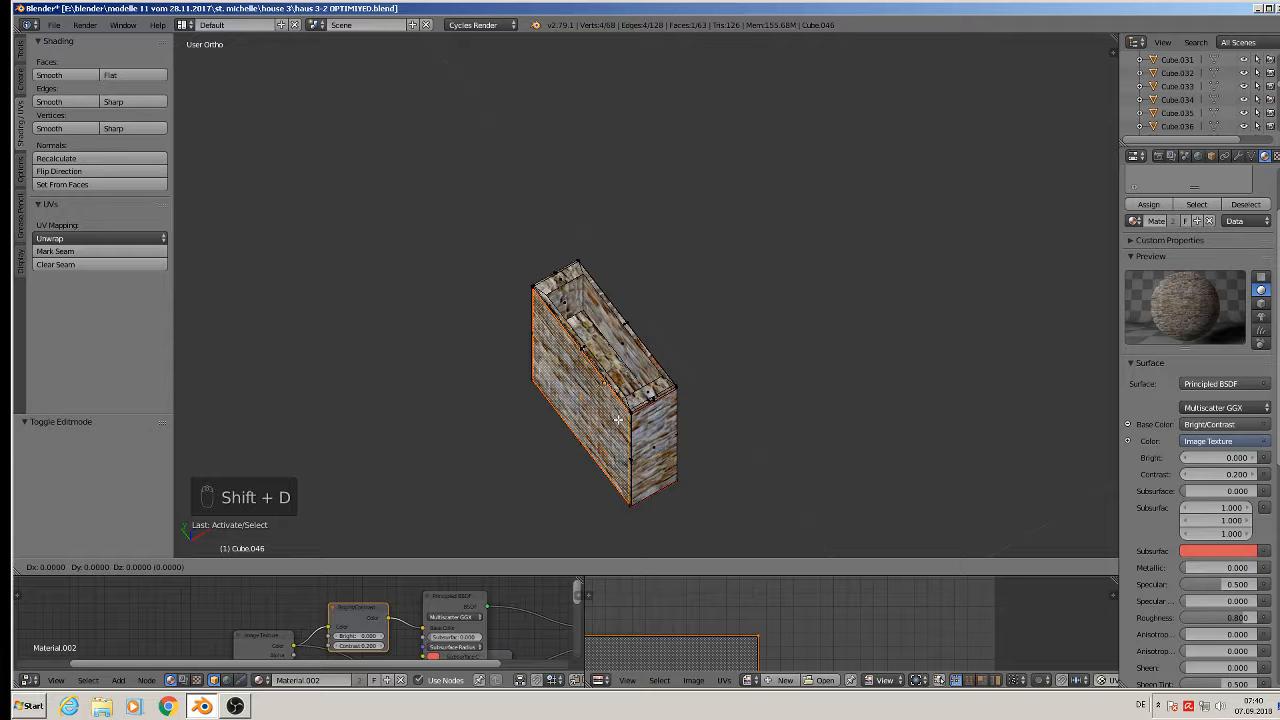
pyautogui.click(618, 420)
pyautogui.press('p')
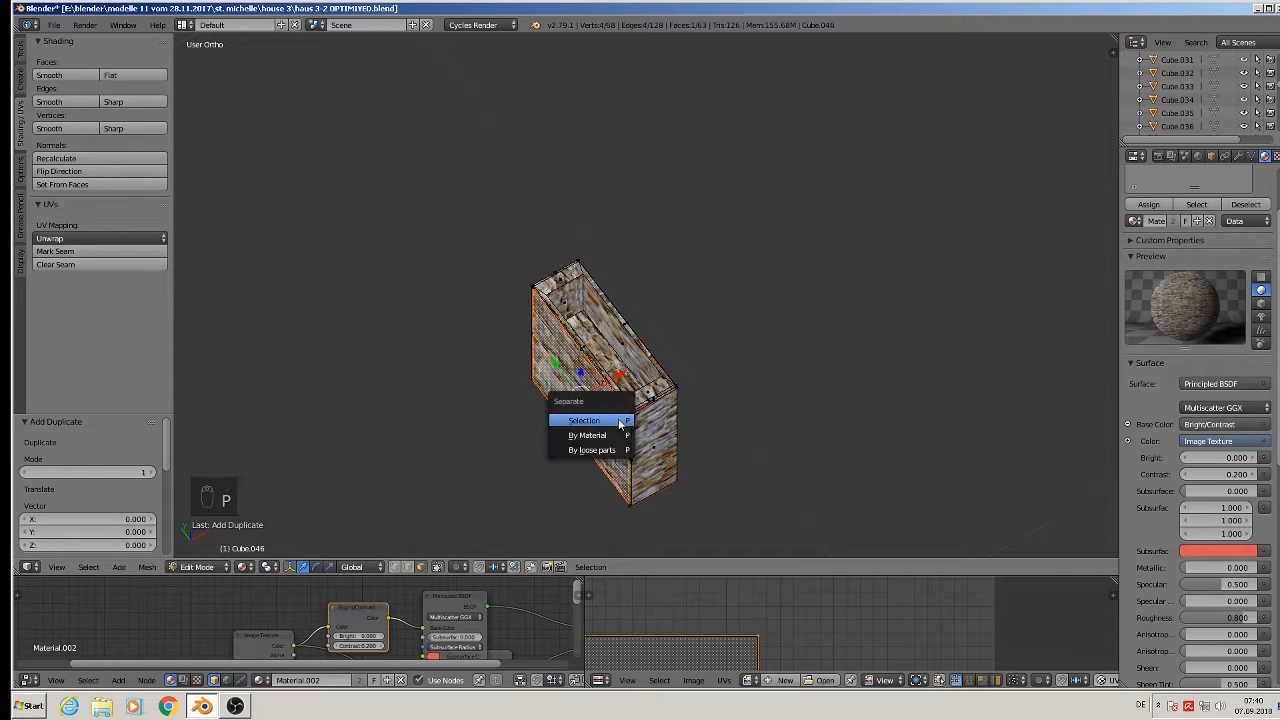
pyautogui.click(618, 420)
pyautogui.press('Tab')
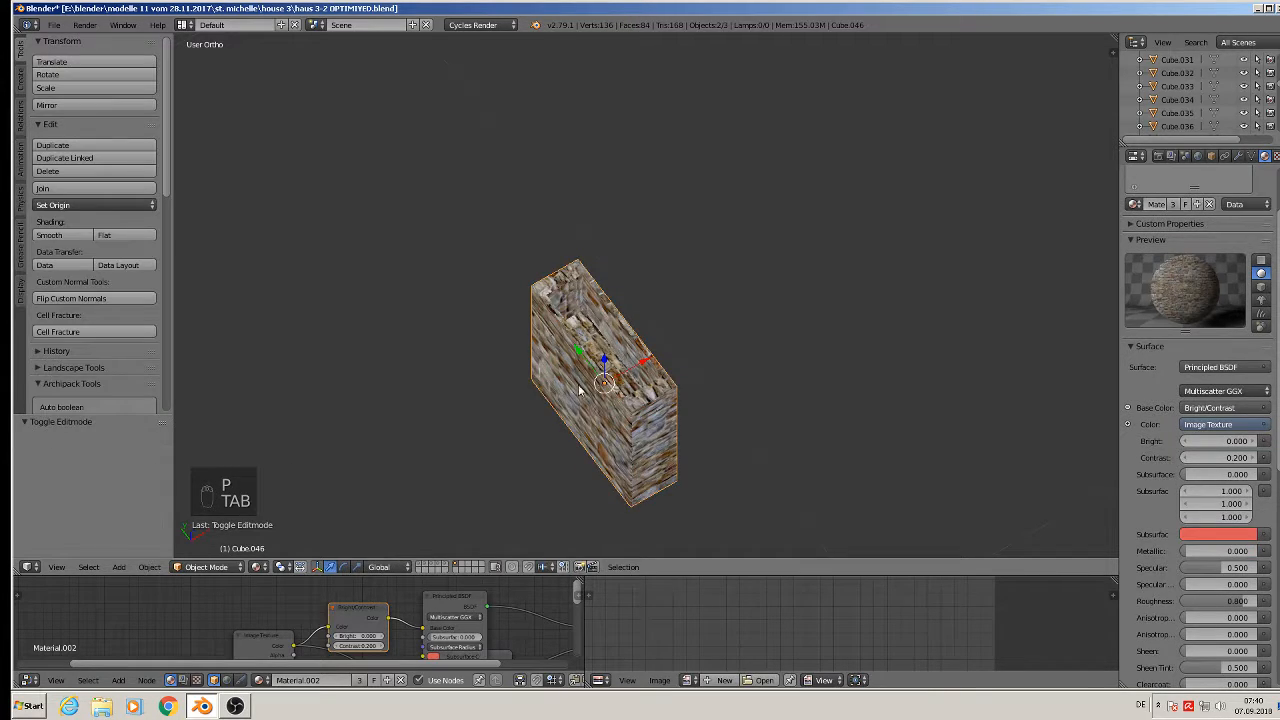
# Extrude the separated side face along X across the wide chimney's thickness to form a simple block.
pyautogui.rightClick(580, 390)
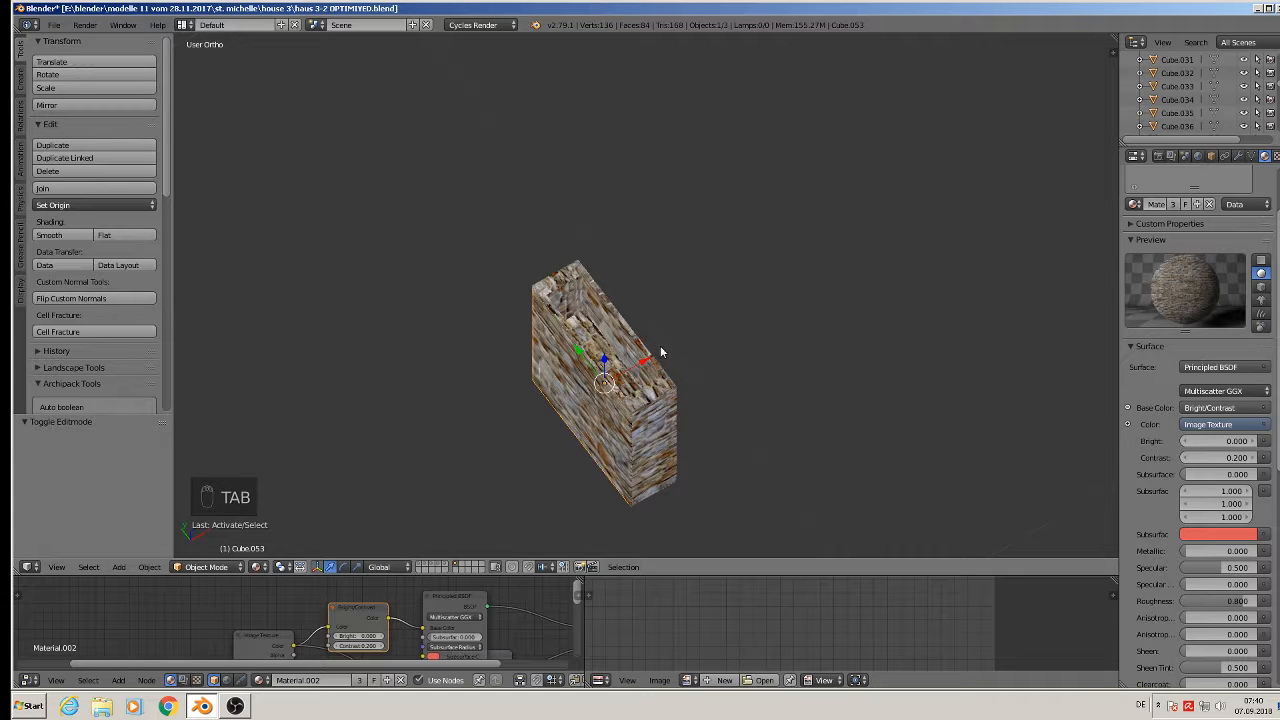
pyautogui.moveTo(660, 352); pyautogui.dragTo(567, 373)
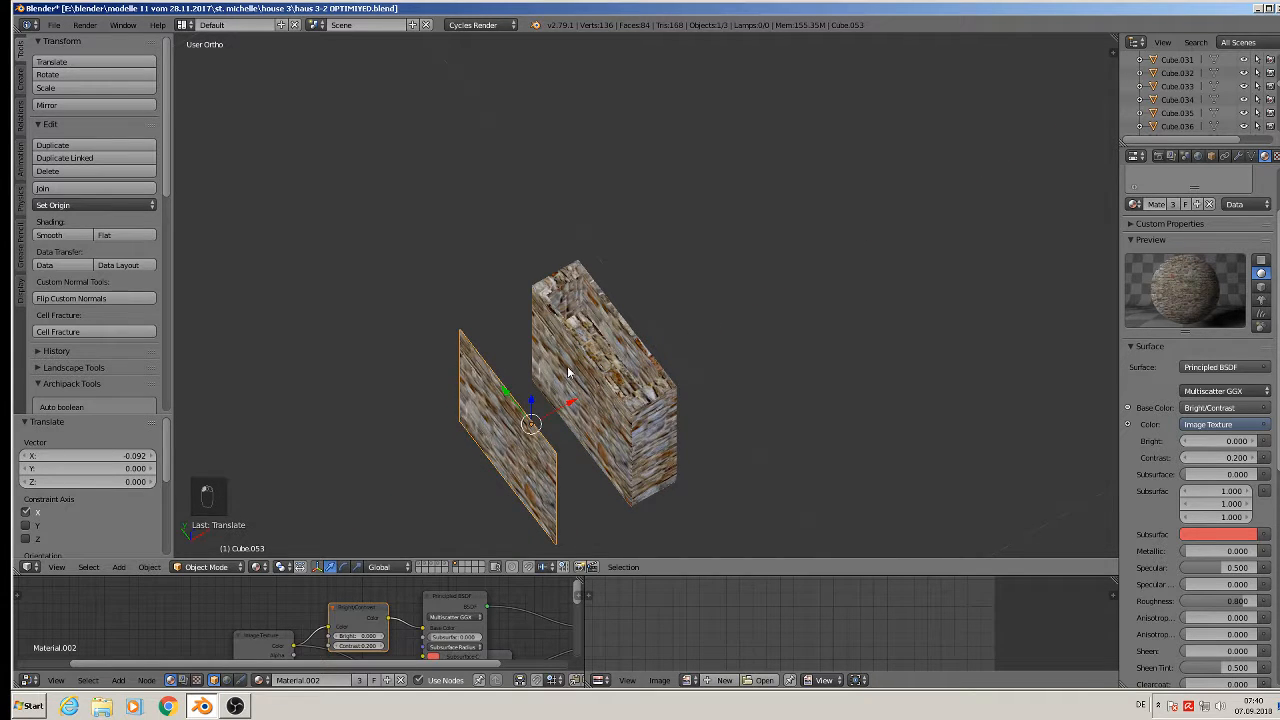
pyautogui.hotkey('ctrl', 'z')
pyautogui.press('Tab')
pyautogui.press('a')
pyautogui.press('a')
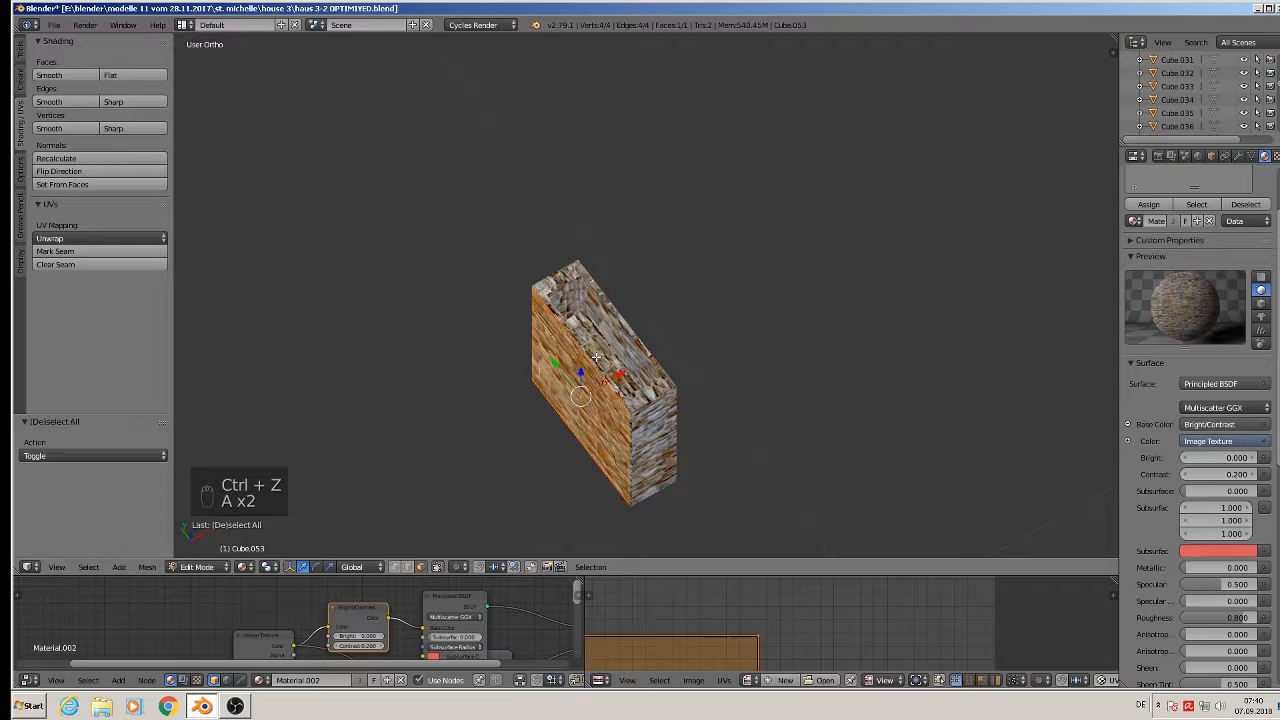
pyautogui.press('e')
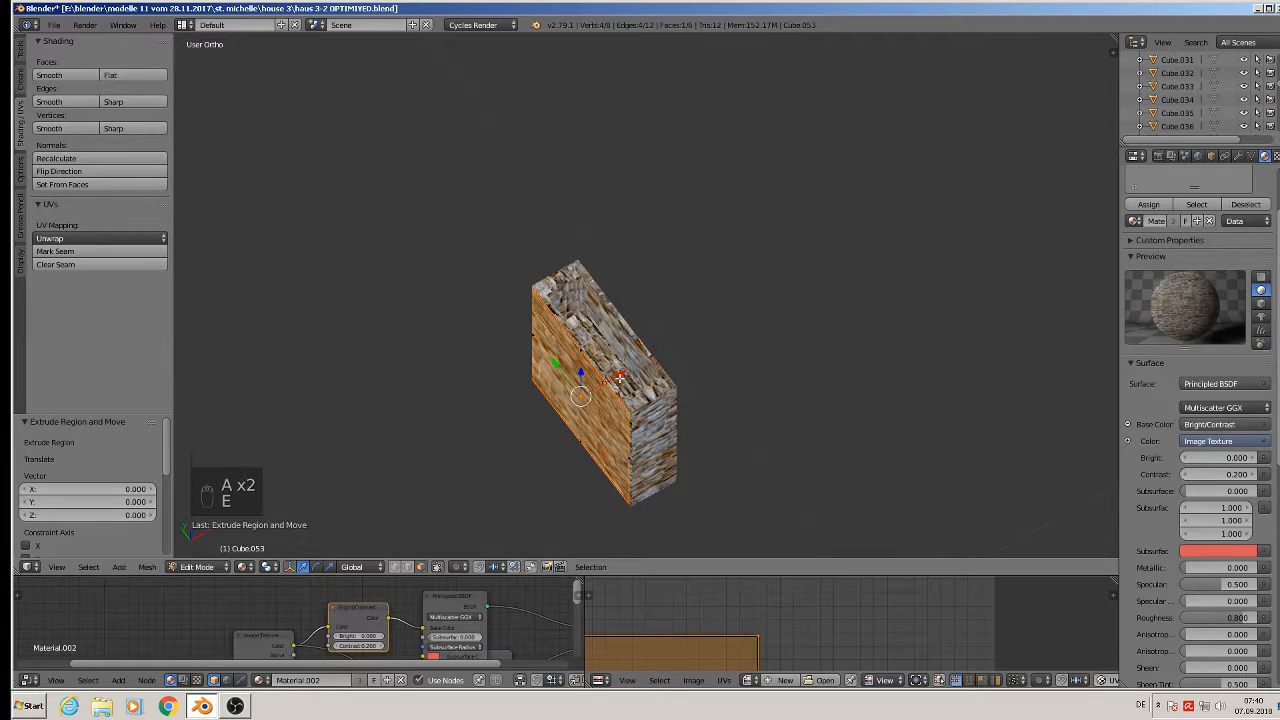
pyautogui.click(673, 367)
# Delete the original detailed wide chimney, keeping only the simple block.
pyautogui.press('Tab')
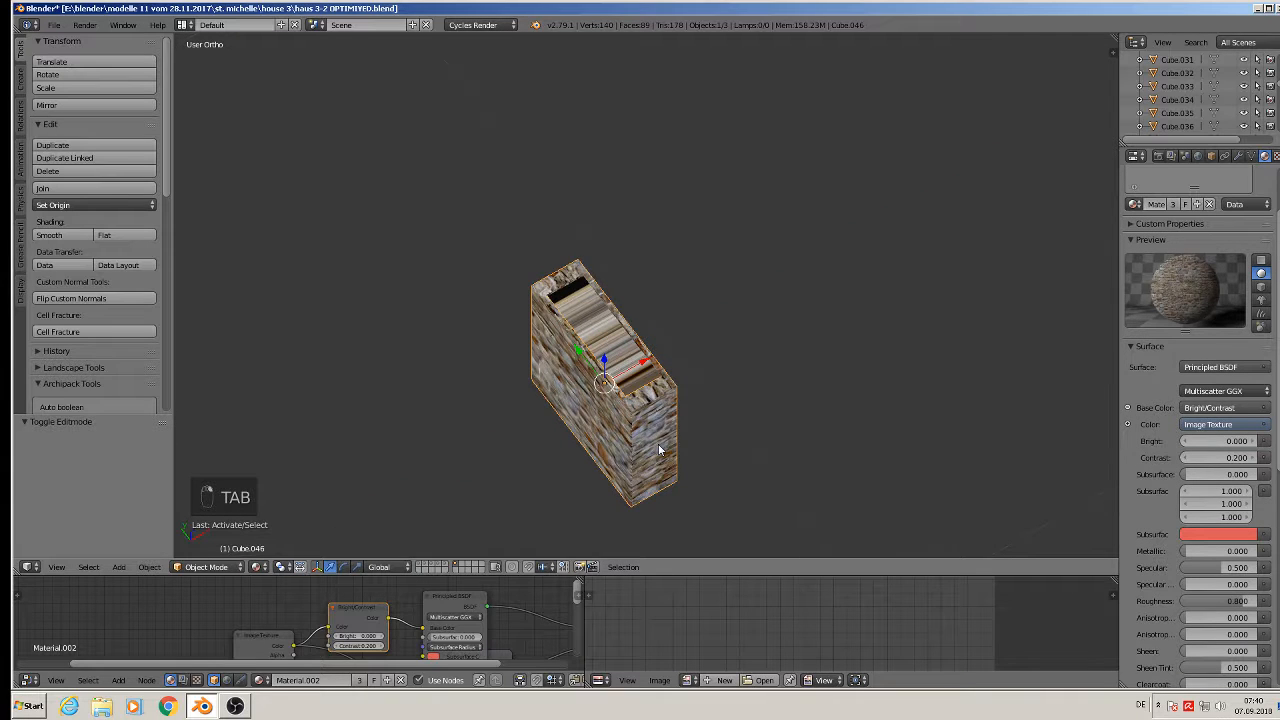
pyautogui.press('x')
pyautogui.click(658, 441)
# Mark all edges of the new chimney block as seams and unwrap it with Cube Projection.
pyautogui.moveTo(652, 438); pyautogui.dragTo(628, 372, button='middle')
pyautogui.rightClick(594, 311)
pyautogui.press('Tab')
pyautogui.press('a')
pyautogui.press('a')
pyautogui.press('a')
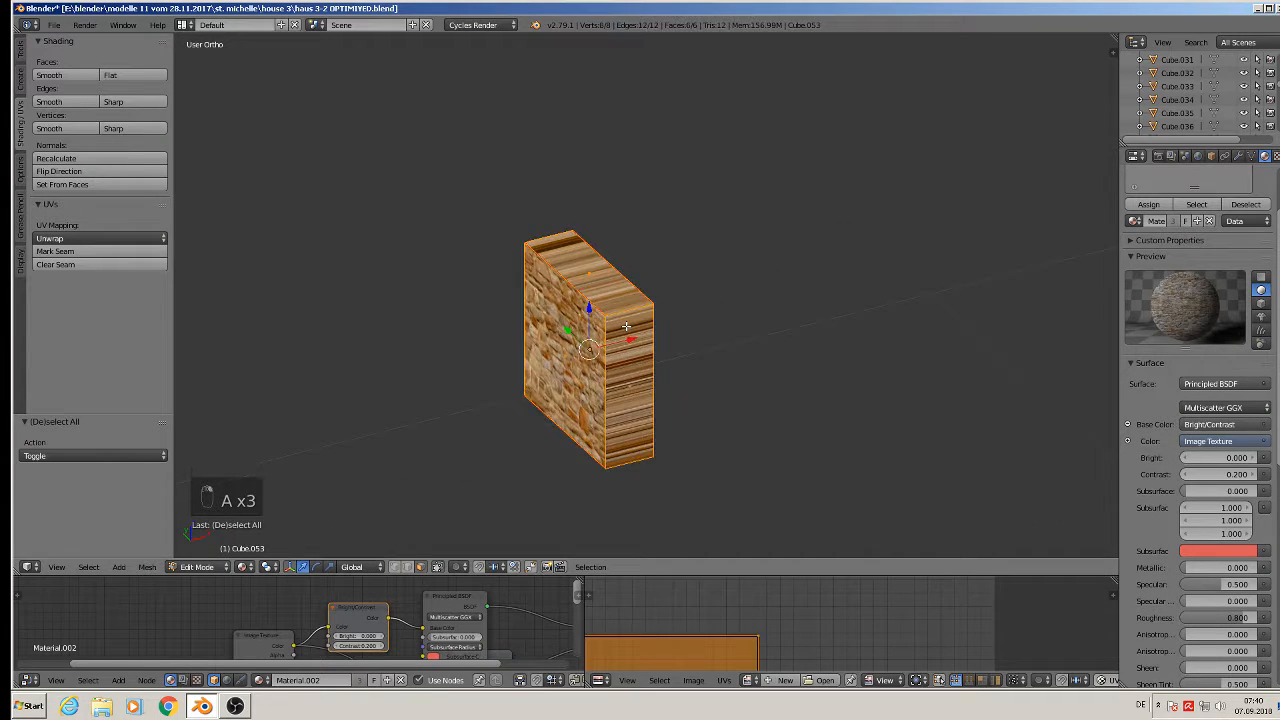
pyautogui.click(73, 252)
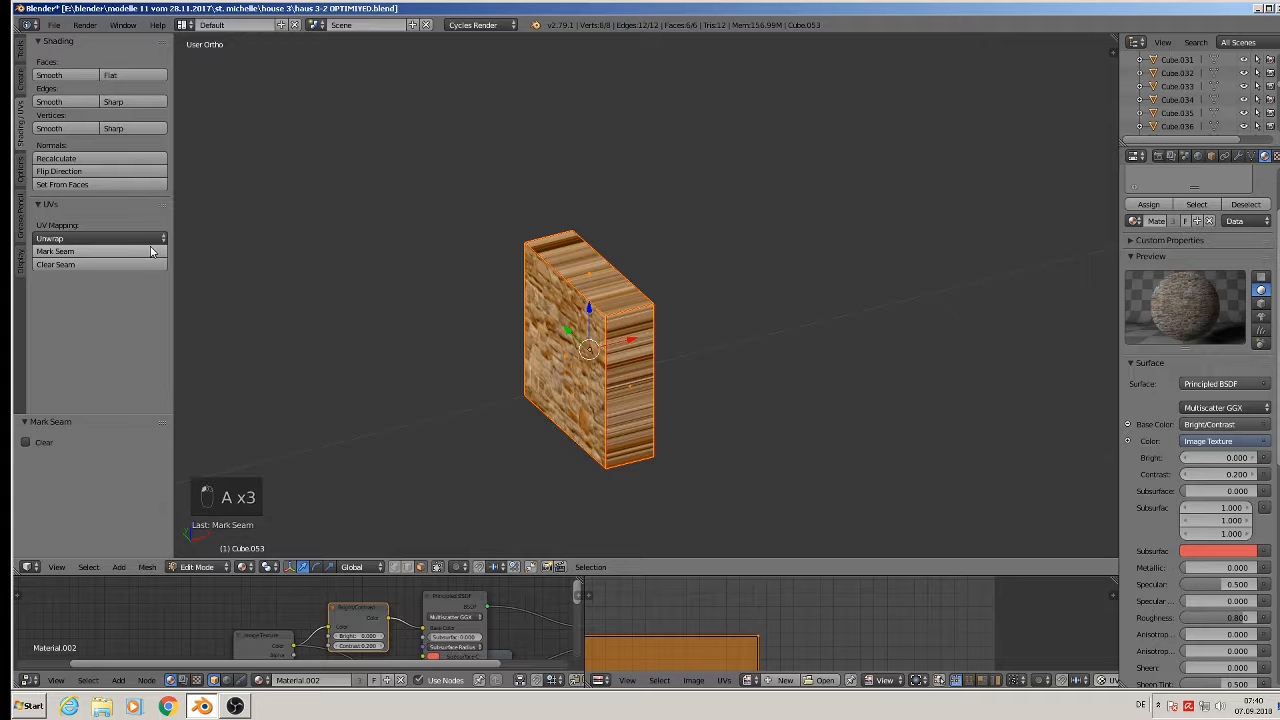
pyautogui.press('u')
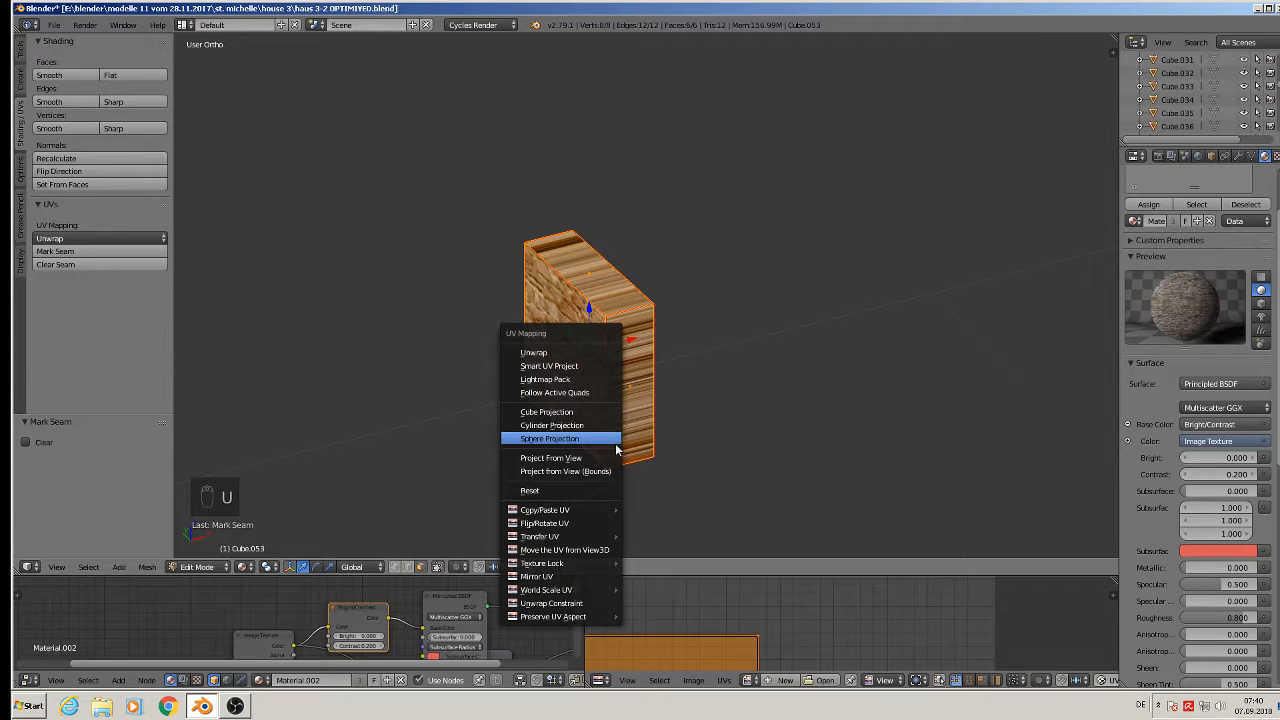
pyautogui.click(601, 411)
# Scale the chimney block's UVs up about 5.9 times, and once more by 1.435, to shrink the stone texture.
pyautogui.scroll(-2, 695, 495)
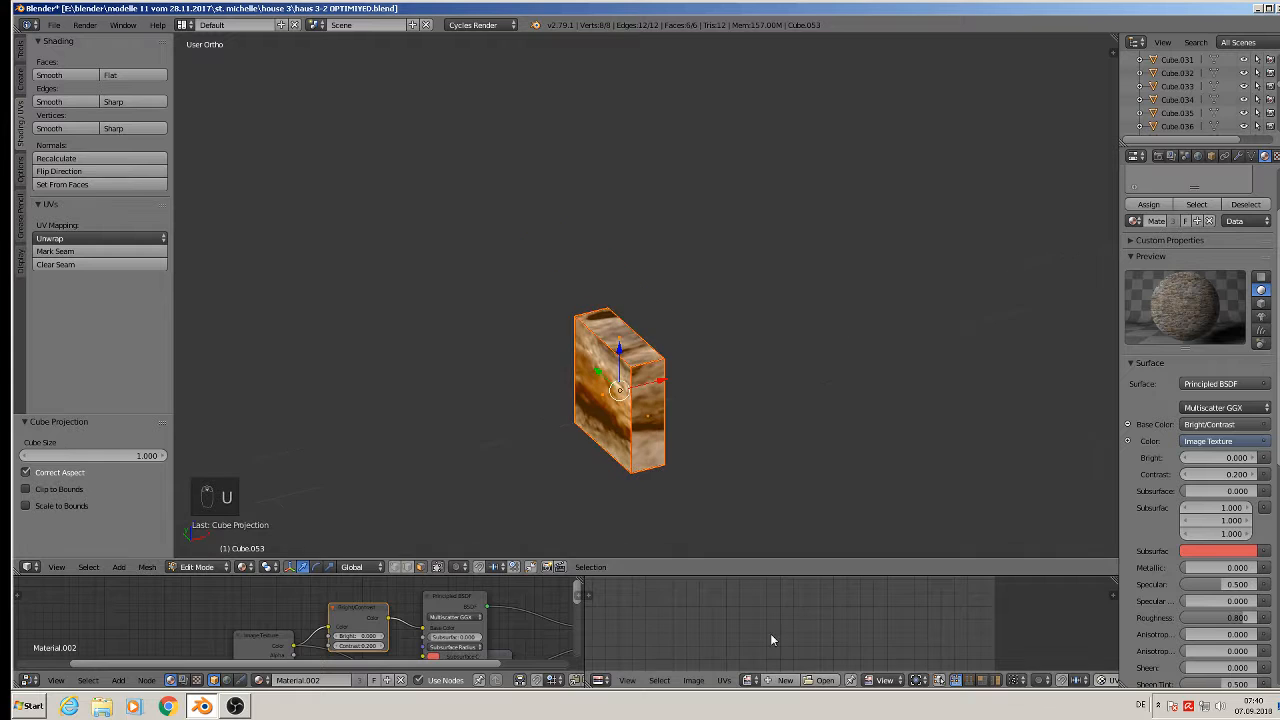
pyautogui.scroll(-5, 770, 633)
pyautogui.press('s')
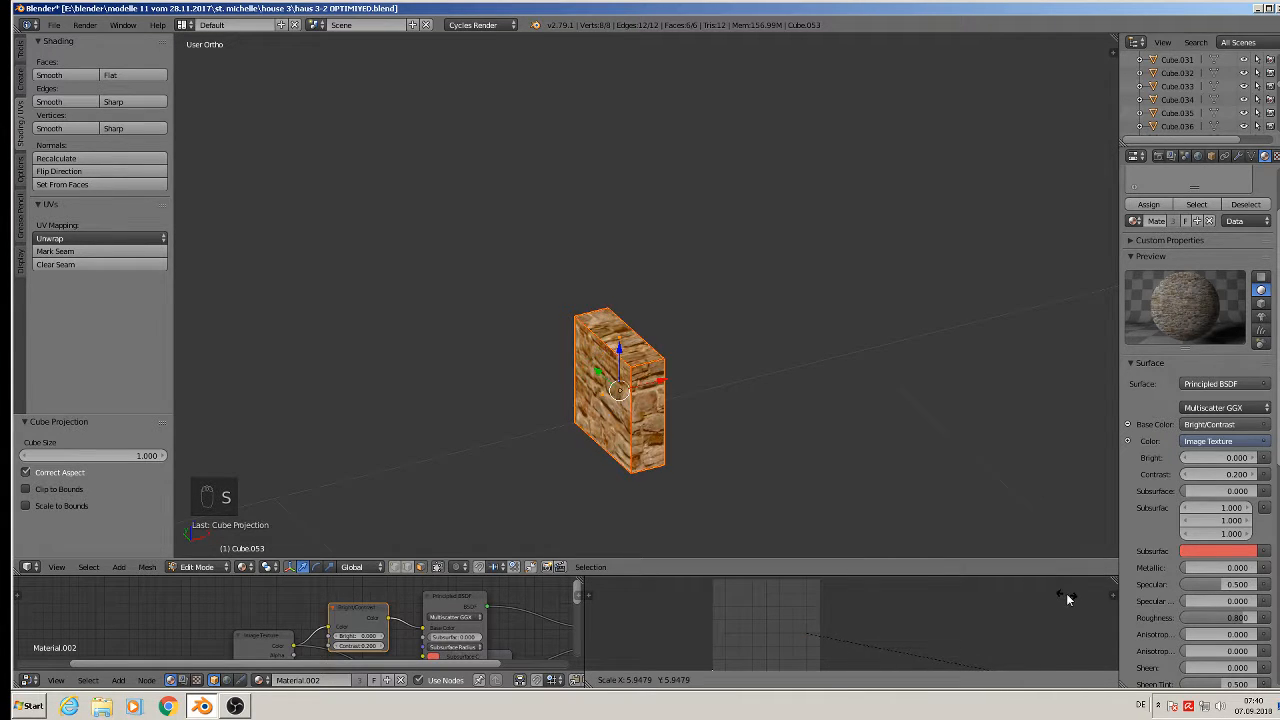
pyautogui.click(1066, 593)
pyautogui.moveTo(834, 391); pyautogui.dragTo(710, 345, button='middle')
pyautogui.press('s')
pyautogui.click(968, 659)
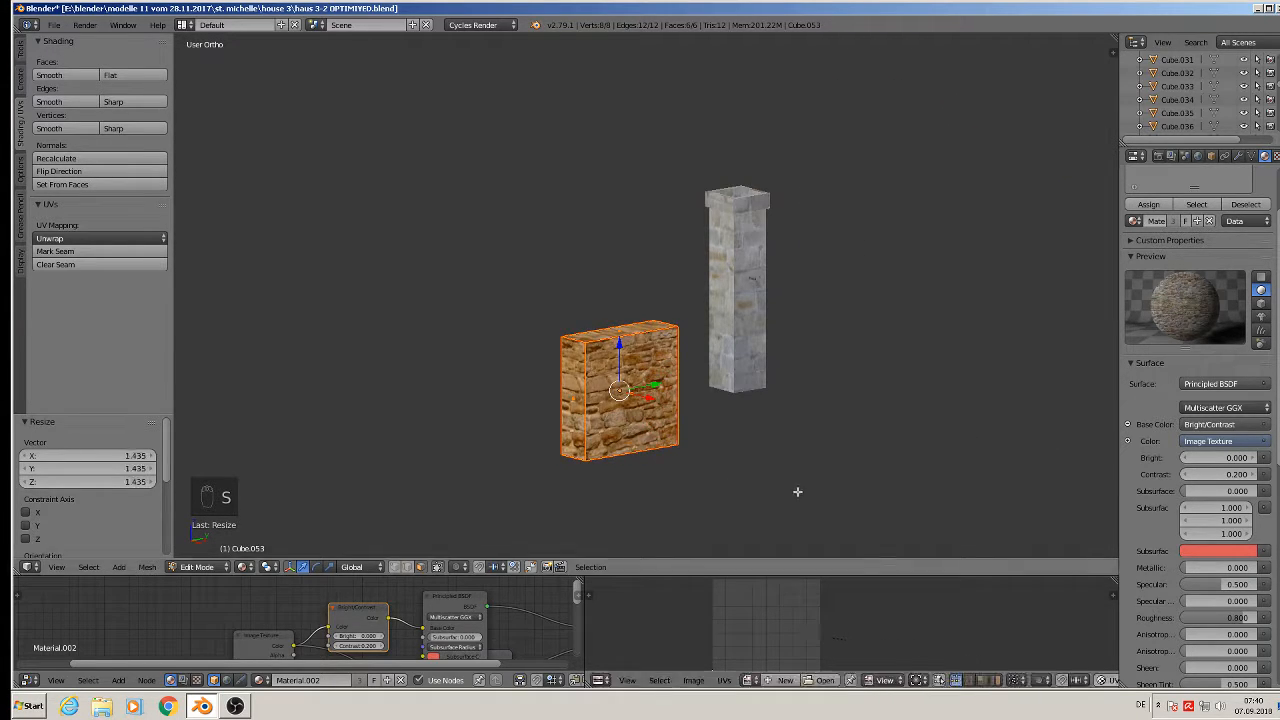
# Rotate the UVs of the block's top face a quarter turn and return to Object Mode.
pyautogui.moveTo(797, 491); pyautogui.dragTo(792, 522, button='middle')
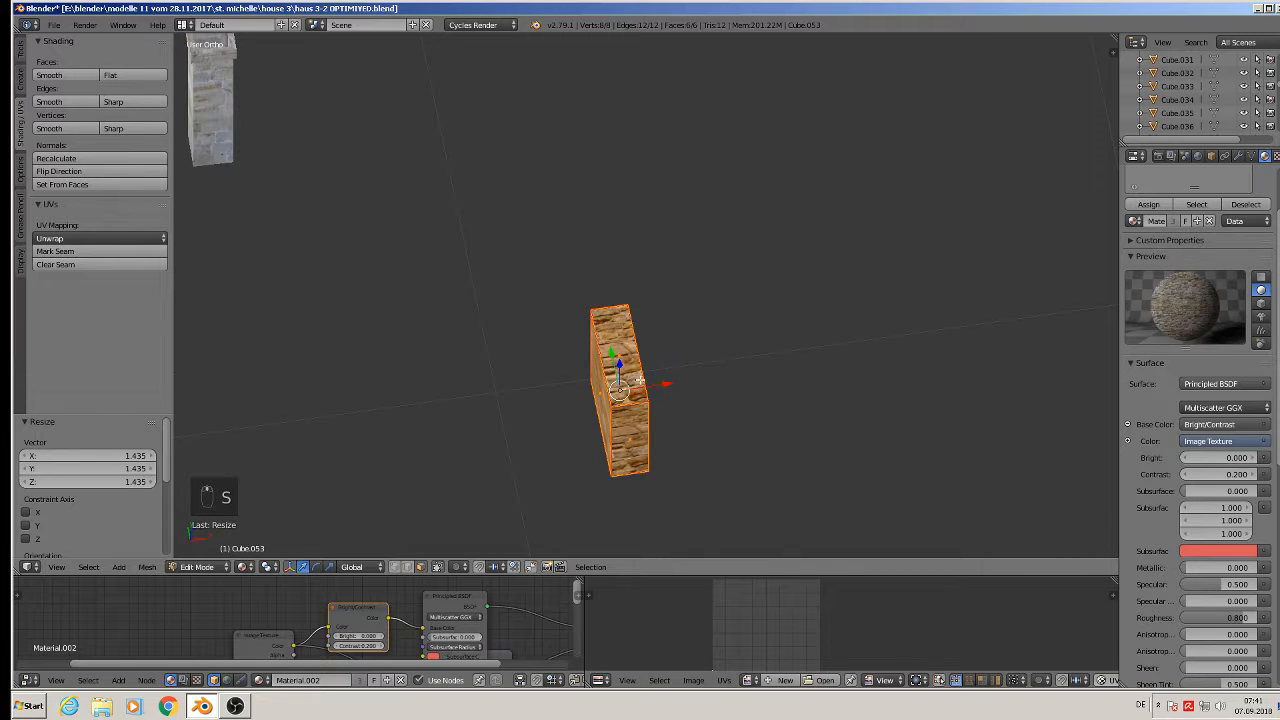
pyautogui.rightClick(624, 358)
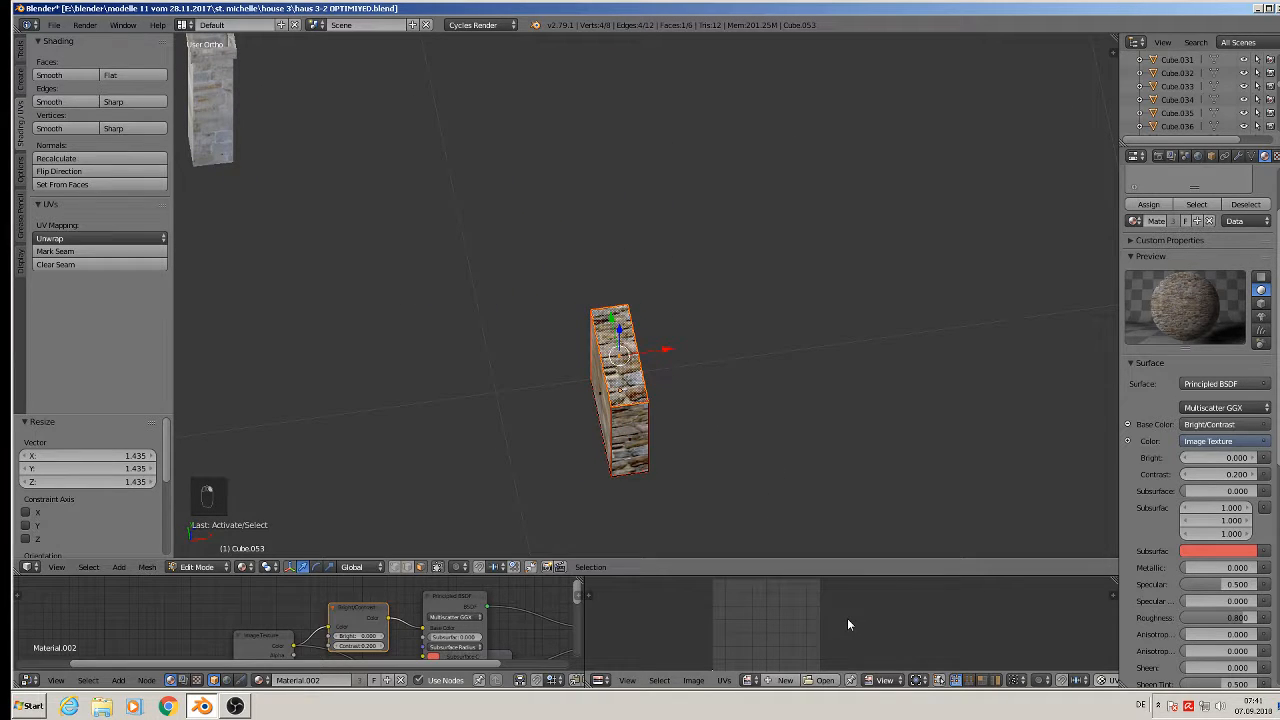
pyautogui.write('r9')
pyautogui.press('Return')
pyautogui.press('a')
pyautogui.press('a')
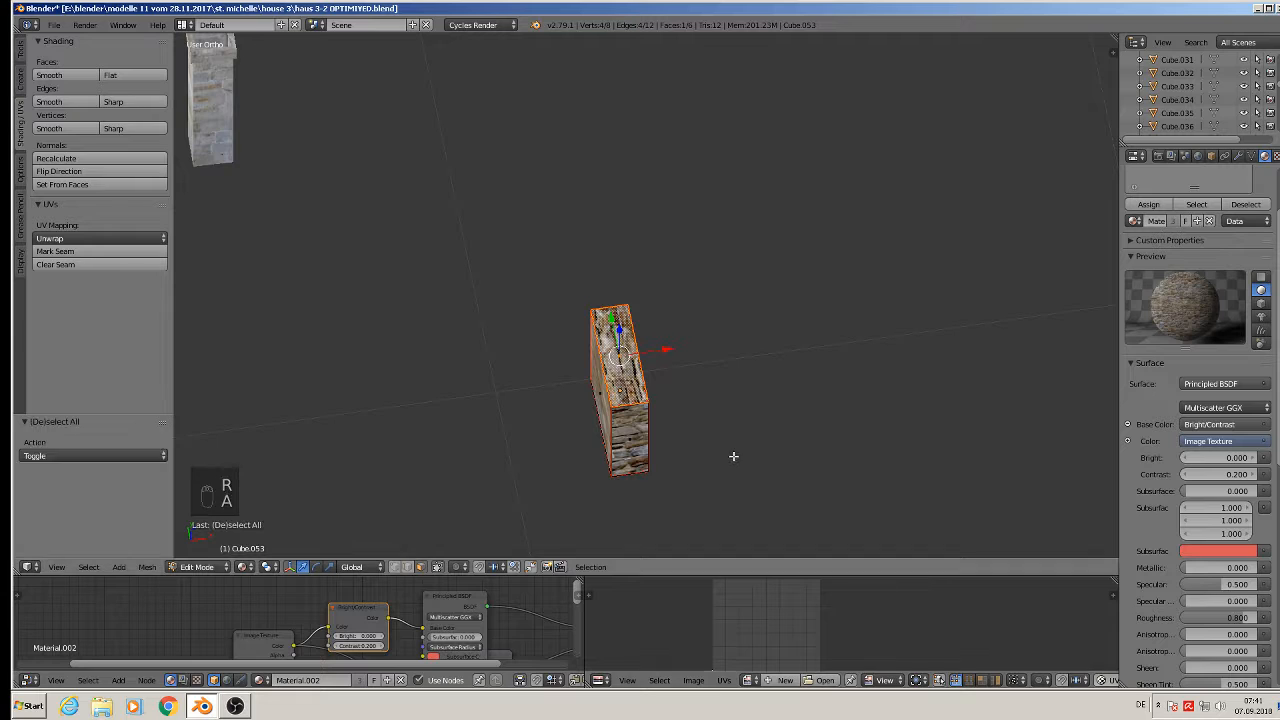
pyautogui.moveTo(715, 416); pyautogui.dragTo(786, 357, button='middle')
pyautogui.moveTo(706, 386); pyautogui.dragTo(575, 400, button='middle')
pyautogui.press('Tab')
# Open the tall stone chimney's mesh for editing and try to select the face loop around its cap.
pyautogui.rightClick(383, 271)
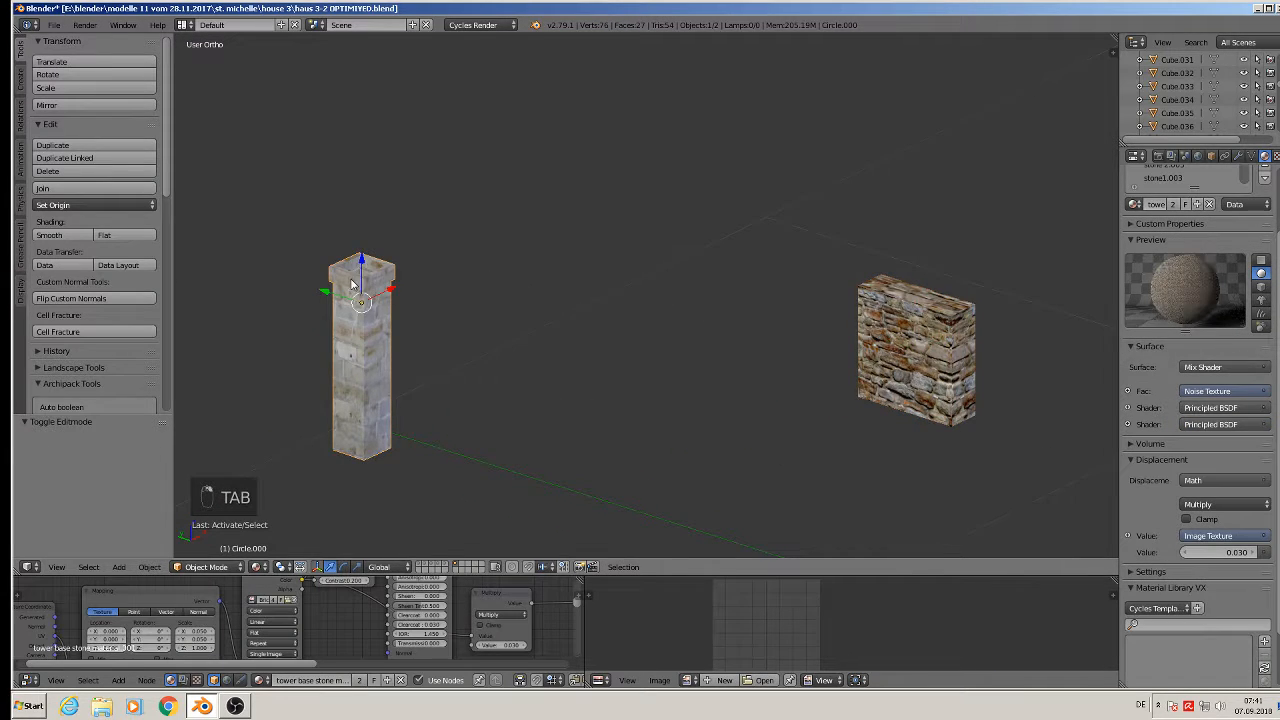
pyautogui.scroll(4, 383, 271)
pyautogui.press('Tab')
pyautogui.keyDown('shift'); pyautogui.moveTo(471, 355); pyautogui.dragTo(540, 117, button='middle'); pyautogui.keyUp('shift')
pyautogui.keyDown('shift'); pyautogui.moveTo(455, 166); pyautogui.dragTo(486, 361, button='middle'); pyautogui.keyUp('shift')
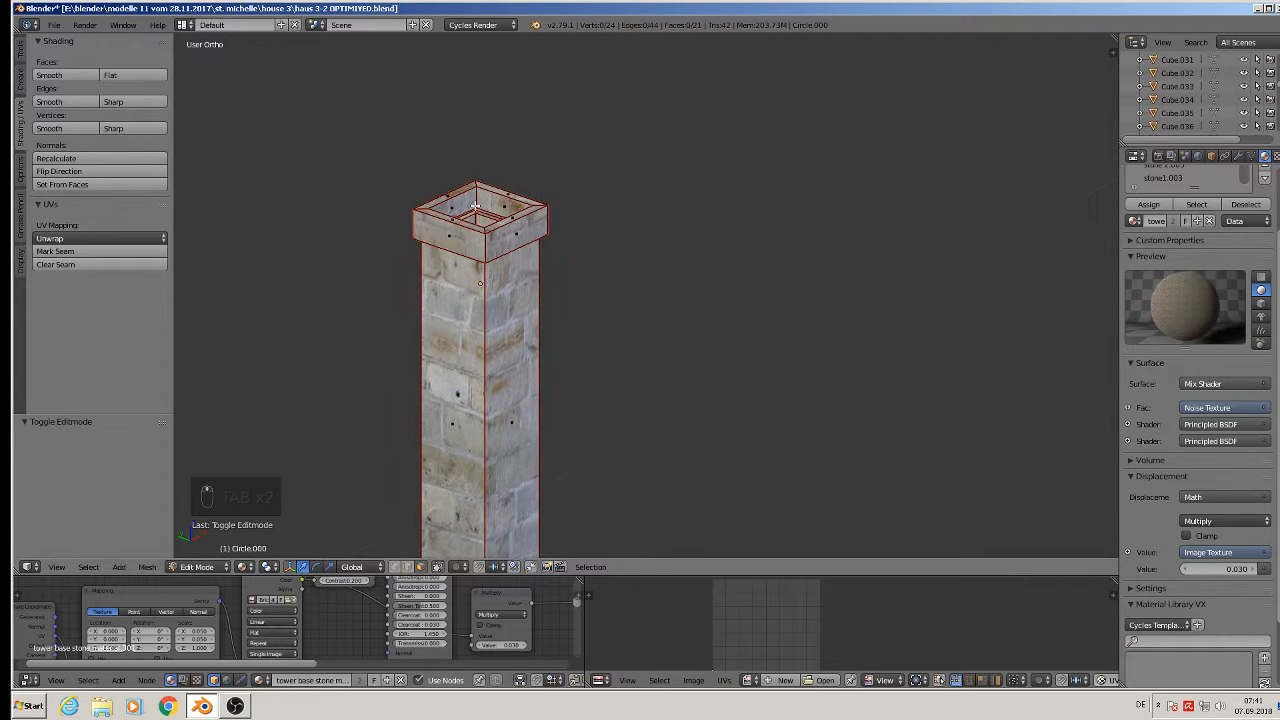
pyautogui.scroll(2, 475, 232)
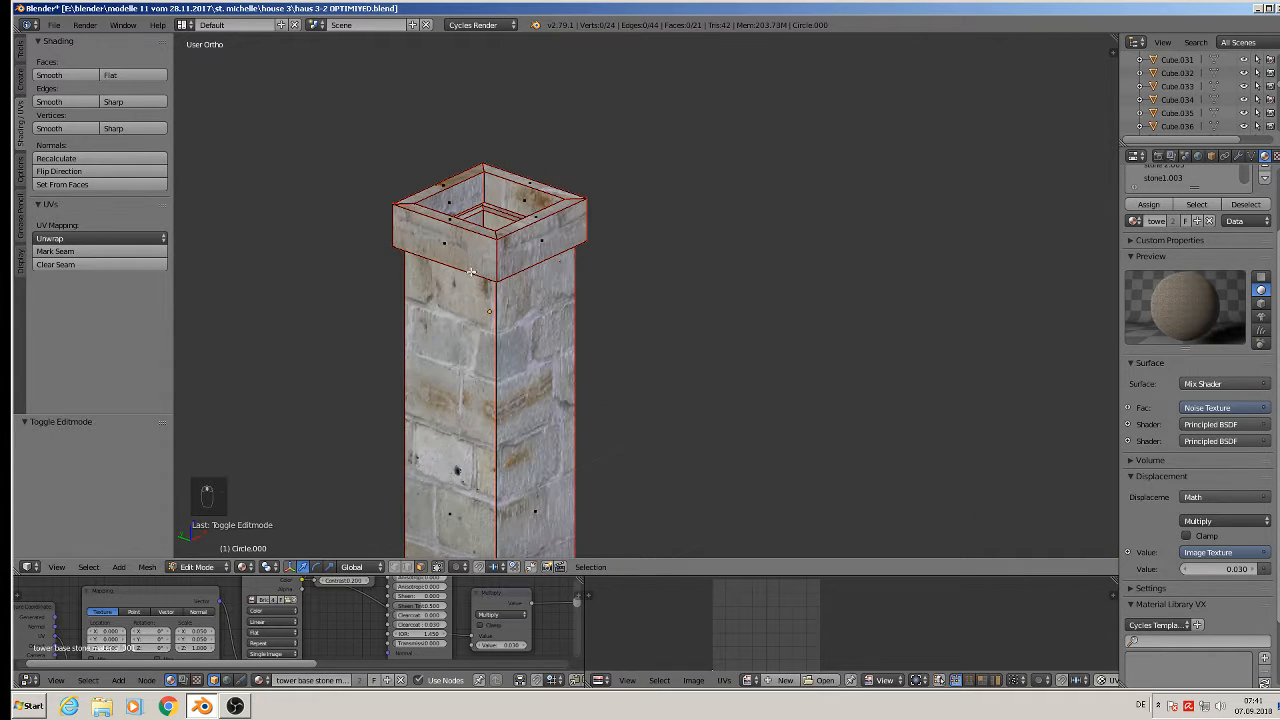
pyautogui.keyDown('alt'); pyautogui.rightClick(449, 225); pyautogui.keyUp('alt')
pyautogui.moveTo(485, 250); pyautogui.dragTo(550, 212, button='middle')
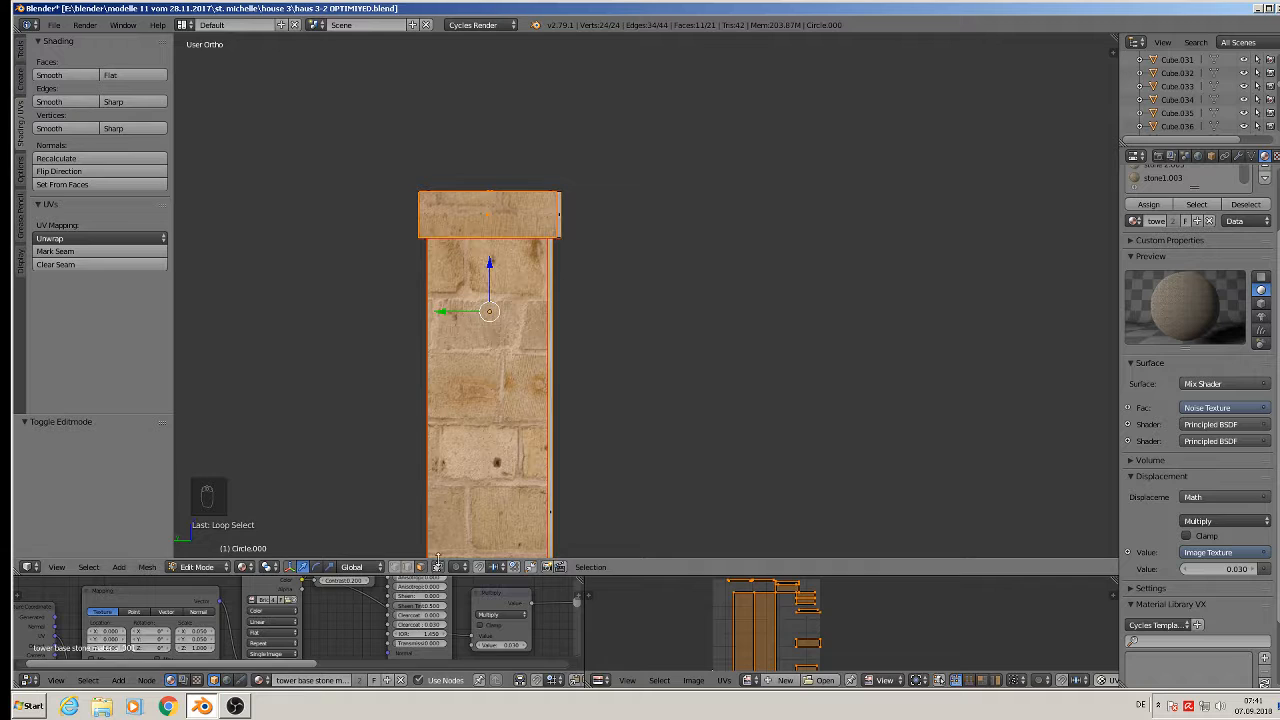
# Select the vertices of the tall chimney's entire cap, including its inner rim, and delete them.
pyautogui.click(395, 567)
pyautogui.press('a')
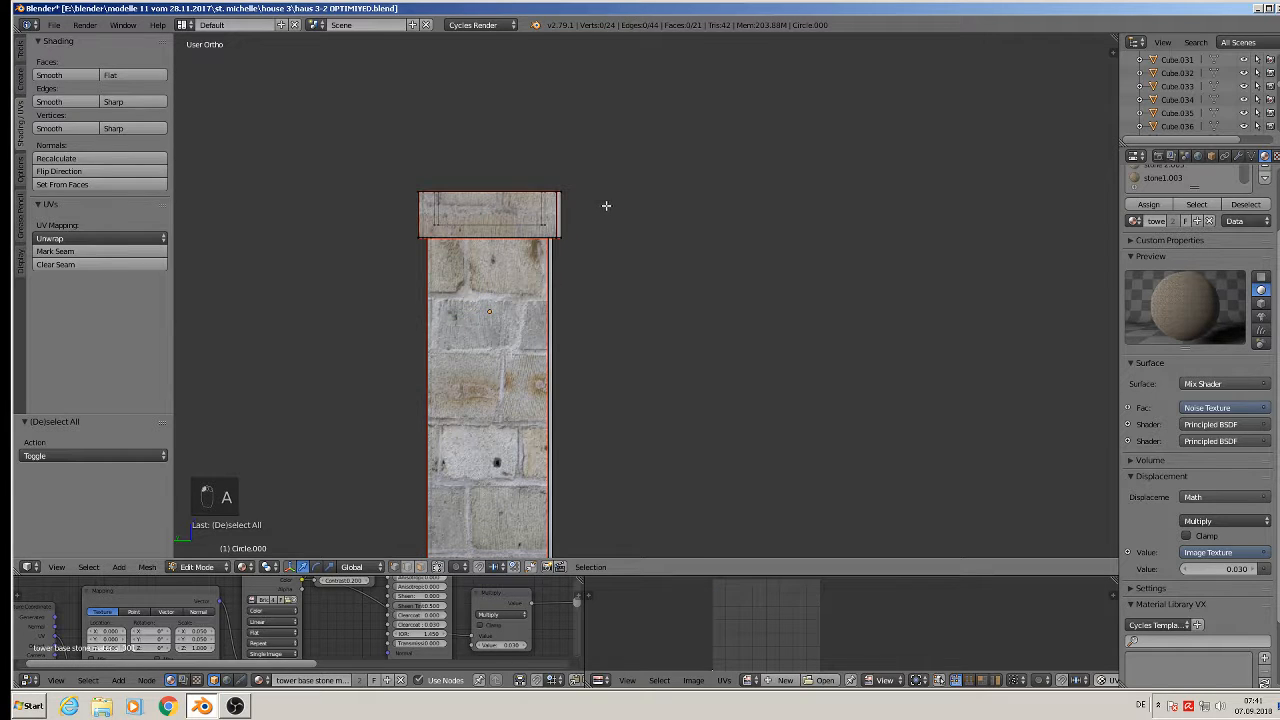
pyautogui.press('b')
pyautogui.moveTo(606, 205); pyautogui.dragTo(373, 169)
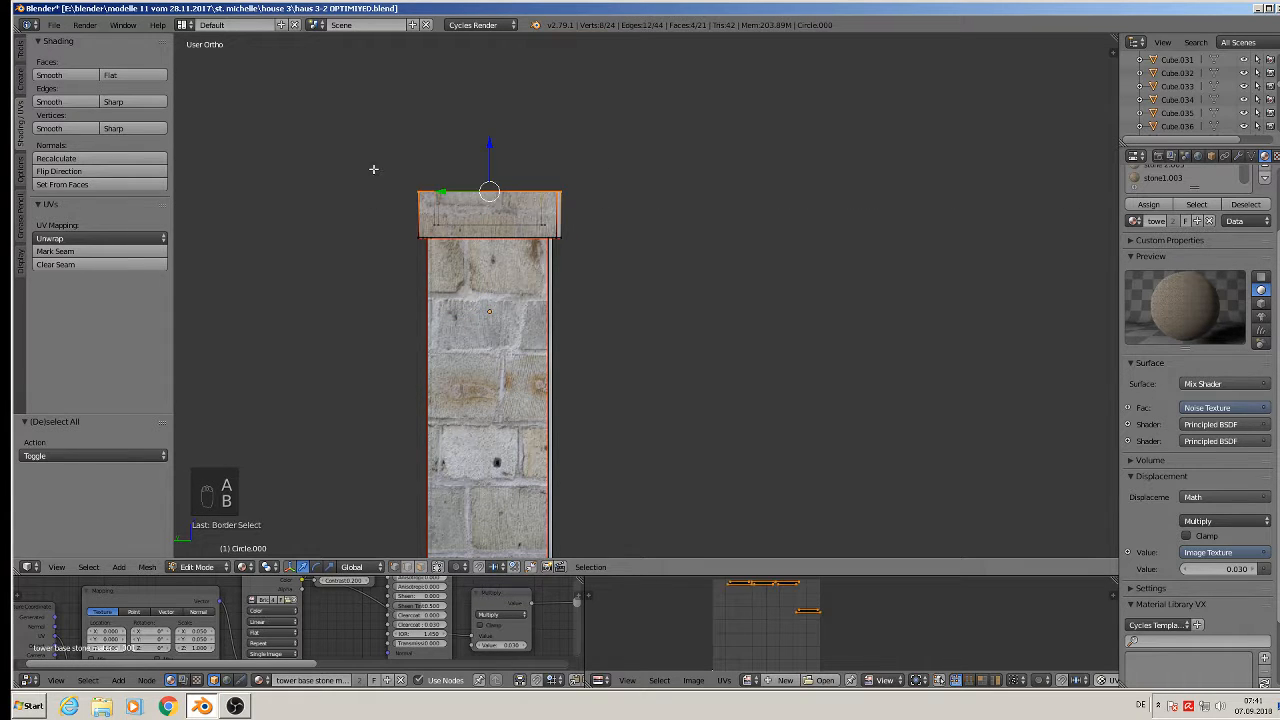
pyautogui.press('ctrl+KP_Add')
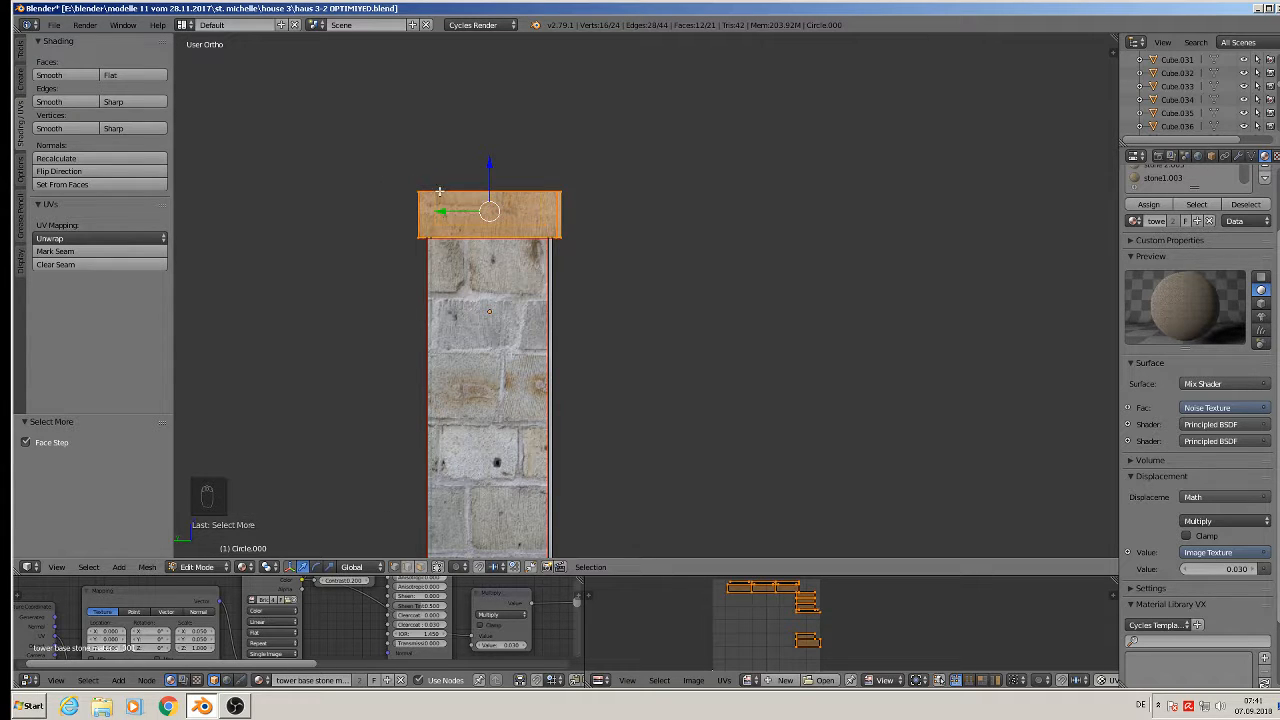
pyautogui.press('x')
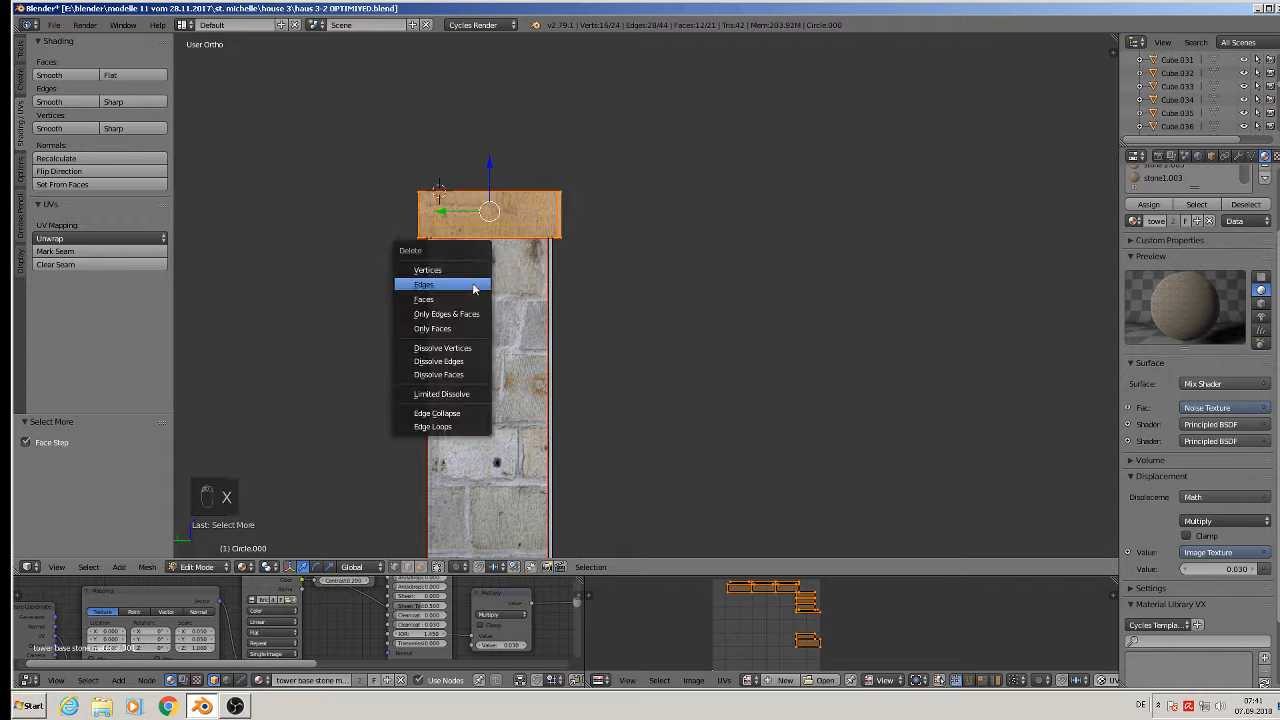
pyautogui.click(461, 269)
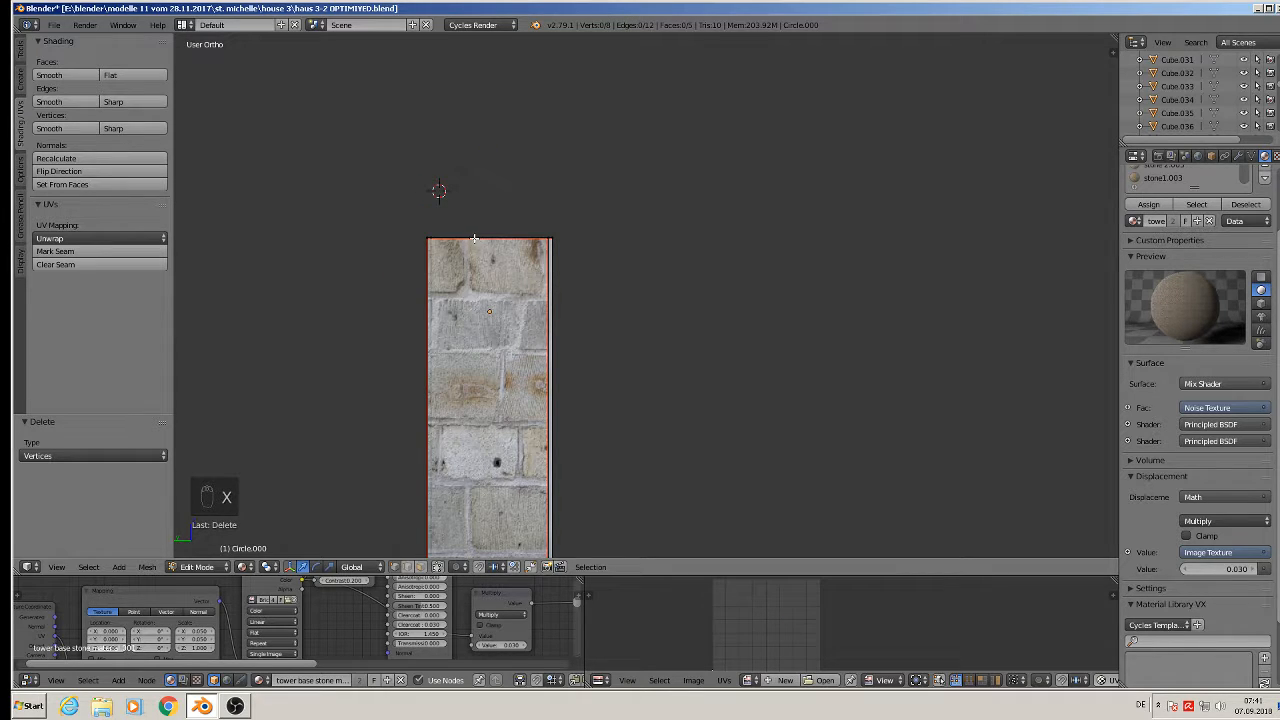
# Select the open top edge loop of the tall chimney and raise it vertically to extend the shaft.
pyautogui.keyDown('alt'); pyautogui.rightClick(471, 241); pyautogui.keyUp('alt')
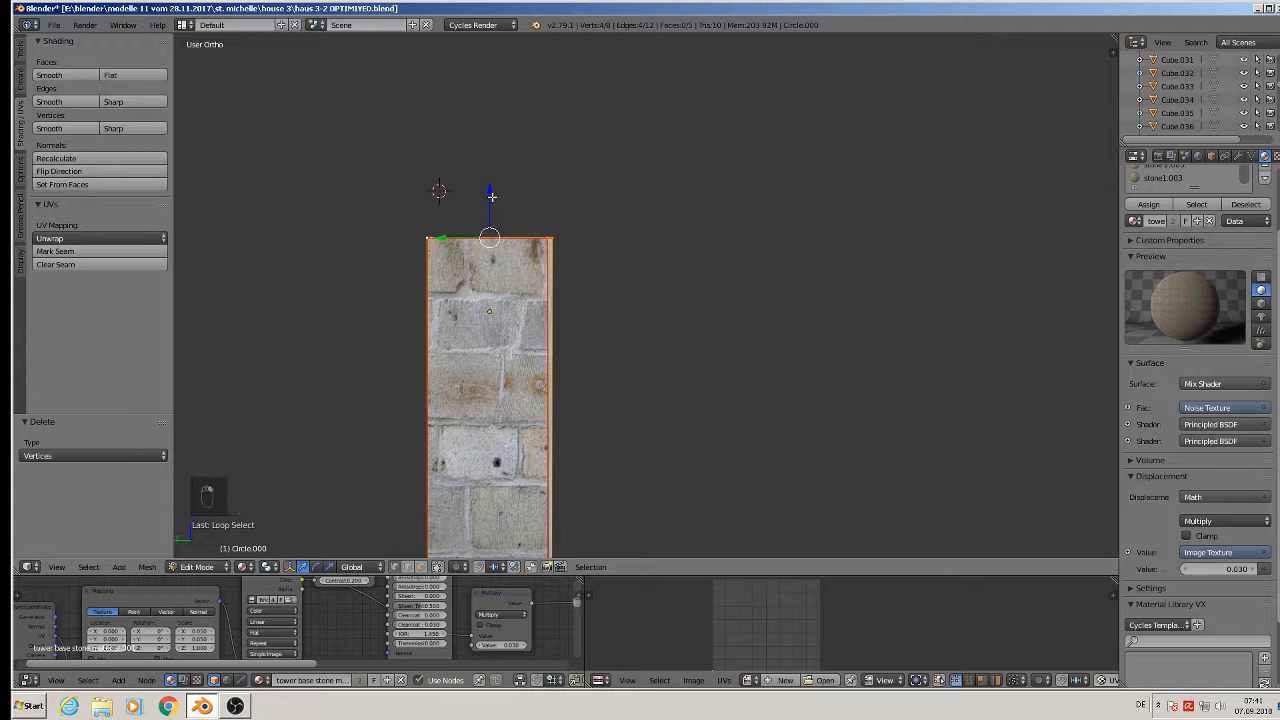
pyautogui.moveTo(490, 198); pyautogui.dragTo(494, 155)
pyautogui.press('Tab')
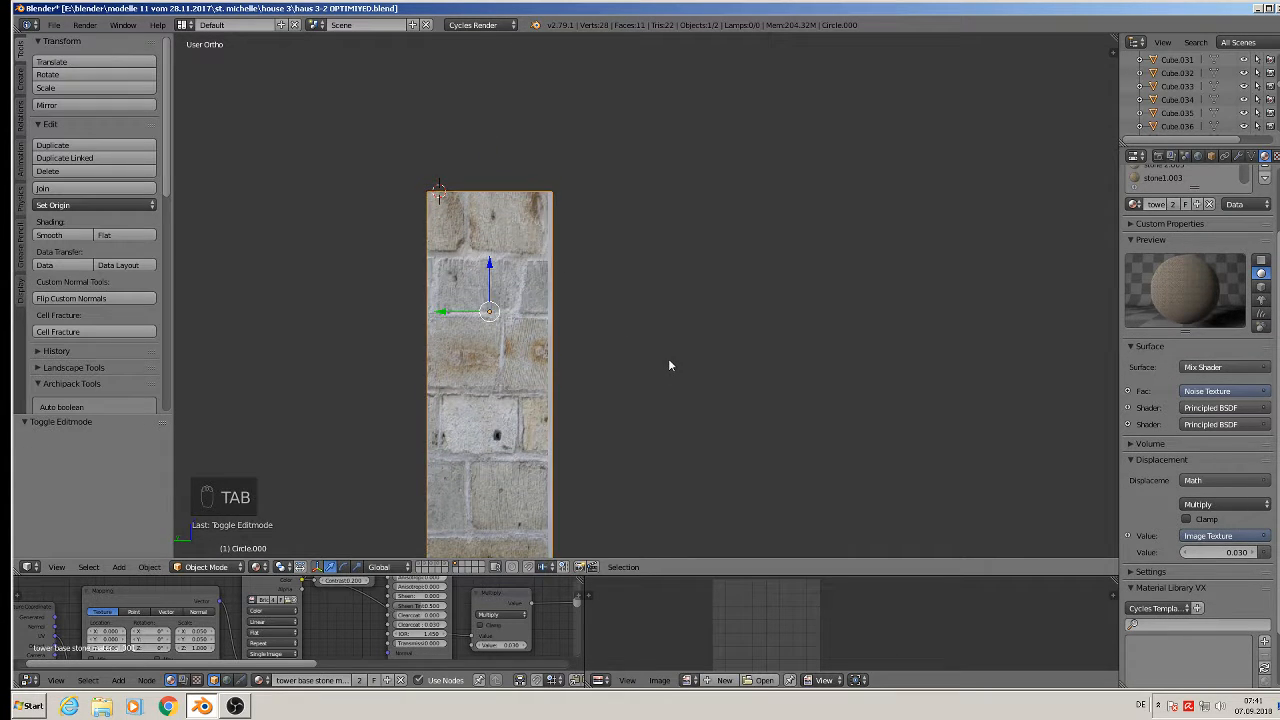
pyautogui.moveTo(668, 358); pyautogui.dragTo(537, 414, button='middle')
pyautogui.scroll(-6, 517, 371)
pyautogui.scroll(5, 605, 408)
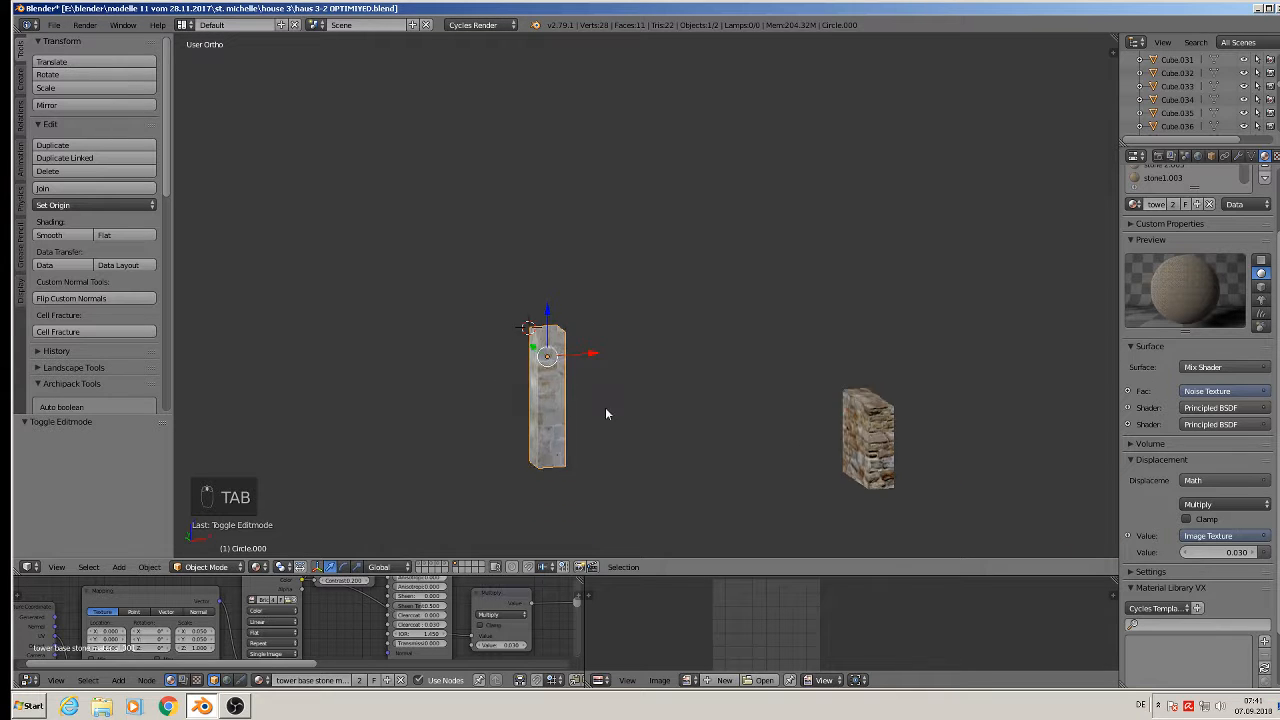
# Close the open top of the tall chimney with a new face and clear the selection.
pyautogui.press('Tab')
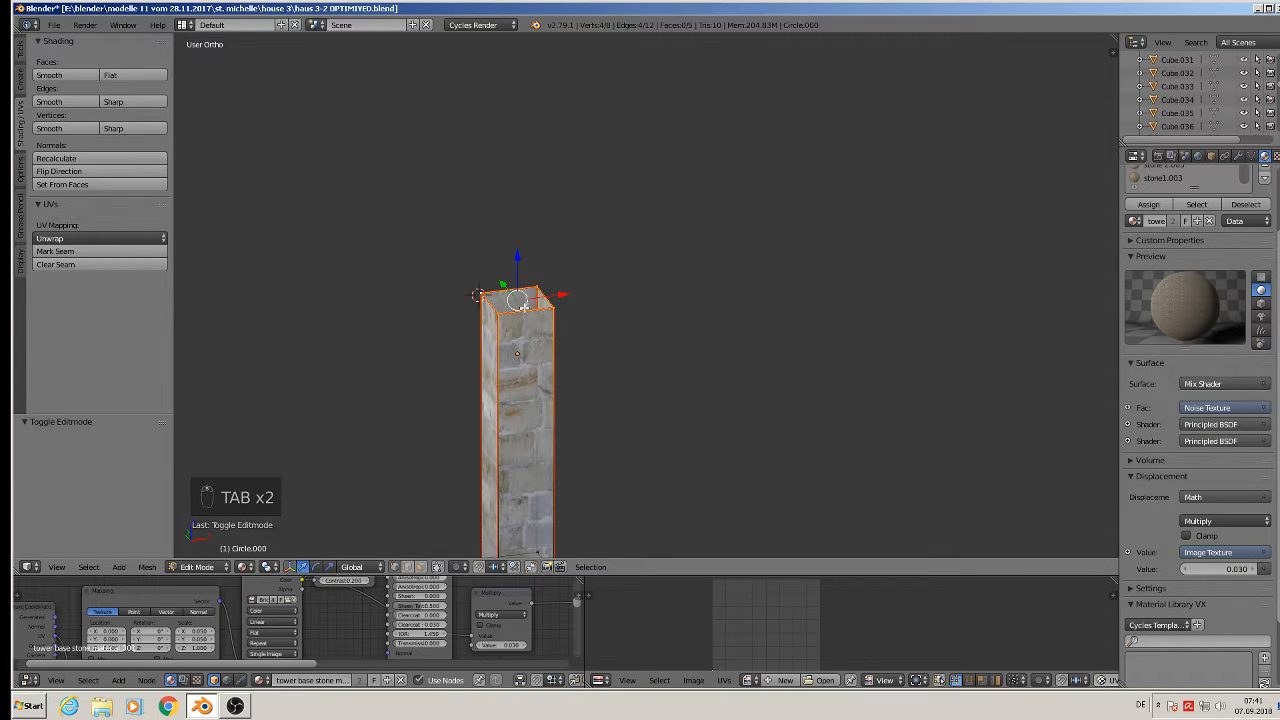
pyautogui.press('f')
pyautogui.press('a')
# Delete only the bottom face of the tall chimney and return to Object Mode.
pyautogui.moveTo(629, 437); pyautogui.dragTo(681, 308, button='middle')
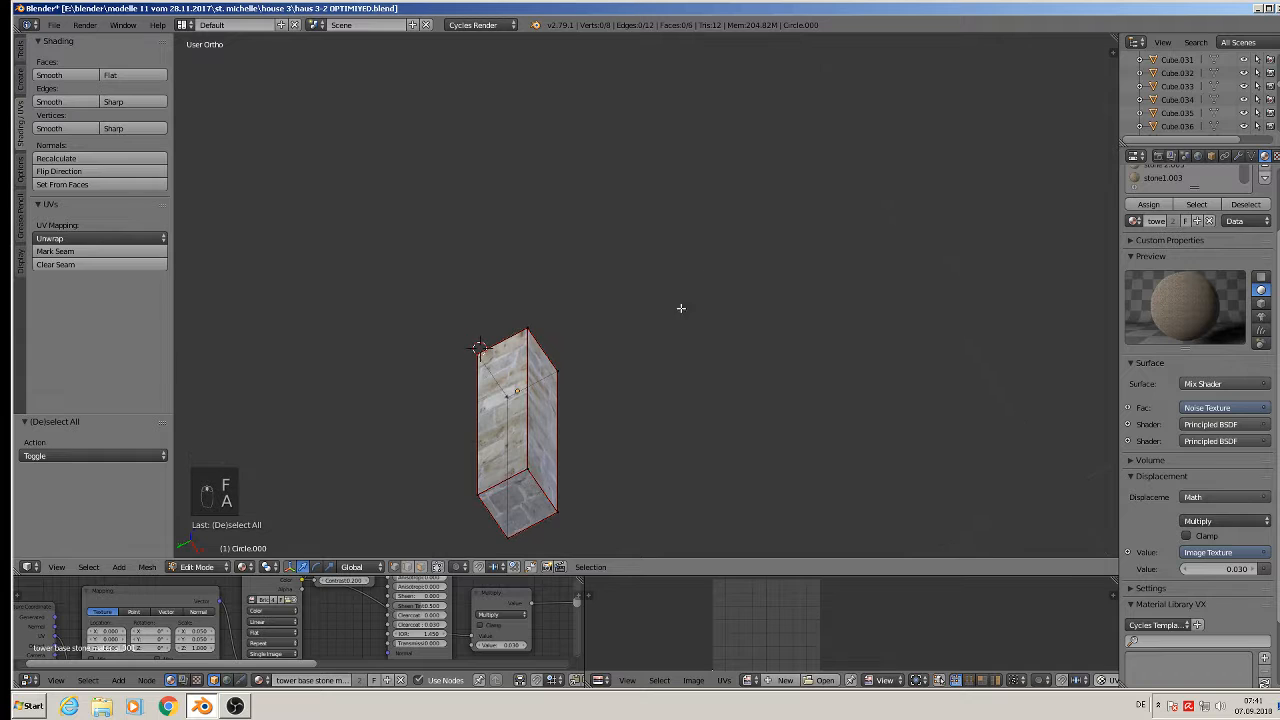
pyautogui.rightClick(494, 521)
pyautogui.press('x')
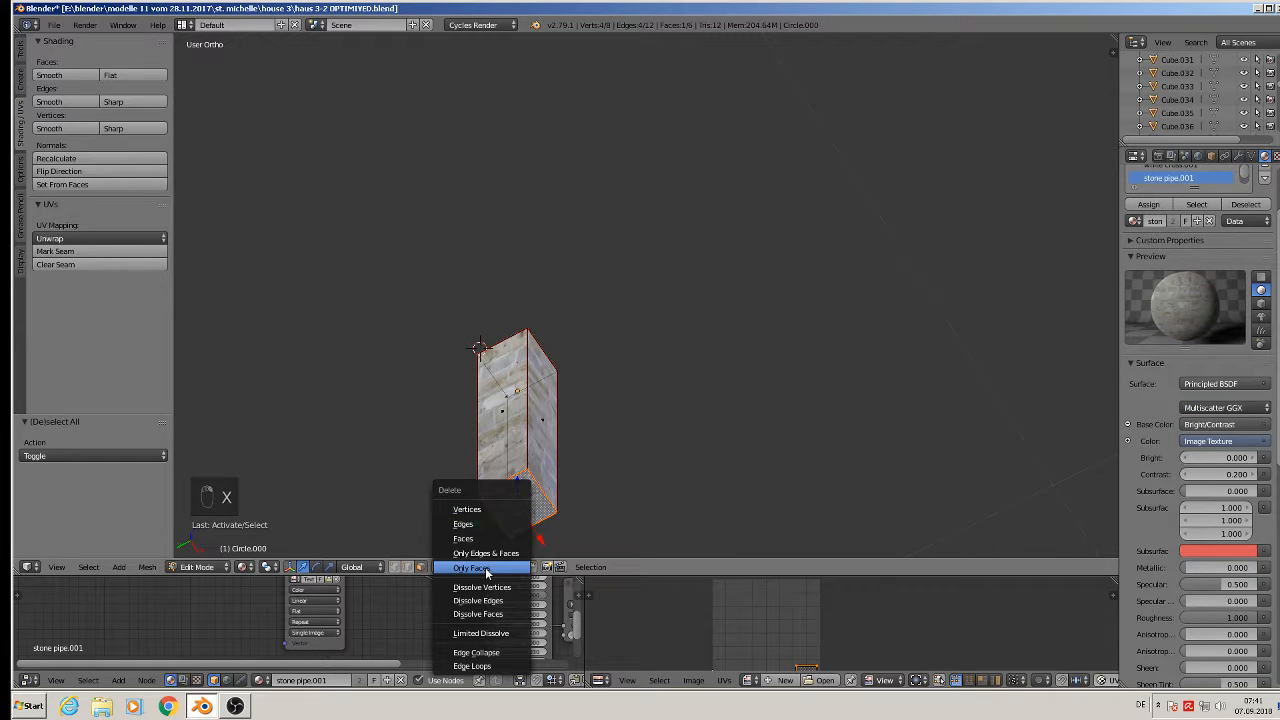
pyautogui.click(491, 568)
pyautogui.keyDown('shift'); pyautogui.moveTo(759, 392); pyautogui.dragTo(249, 491, button='middle'); pyautogui.keyUp('shift')
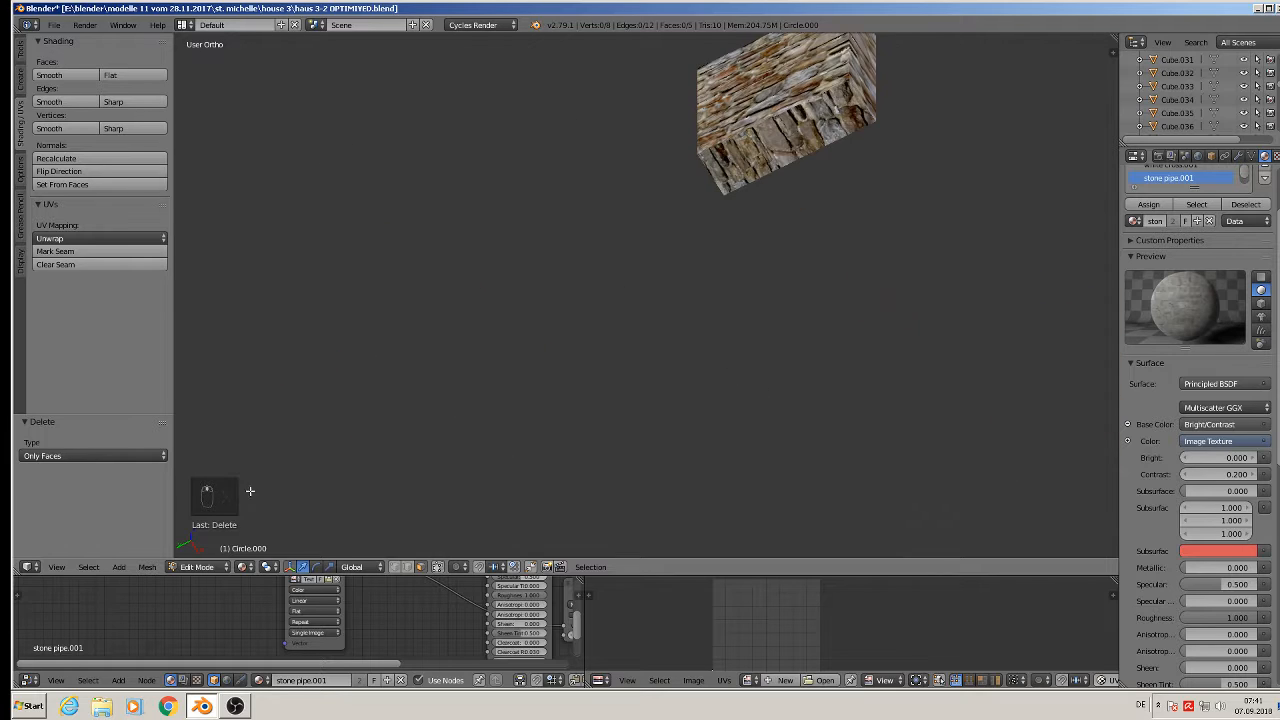
pyautogui.moveTo(758, 180); pyautogui.dragTo(794, 222, button='middle')
pyautogui.press('Tab')
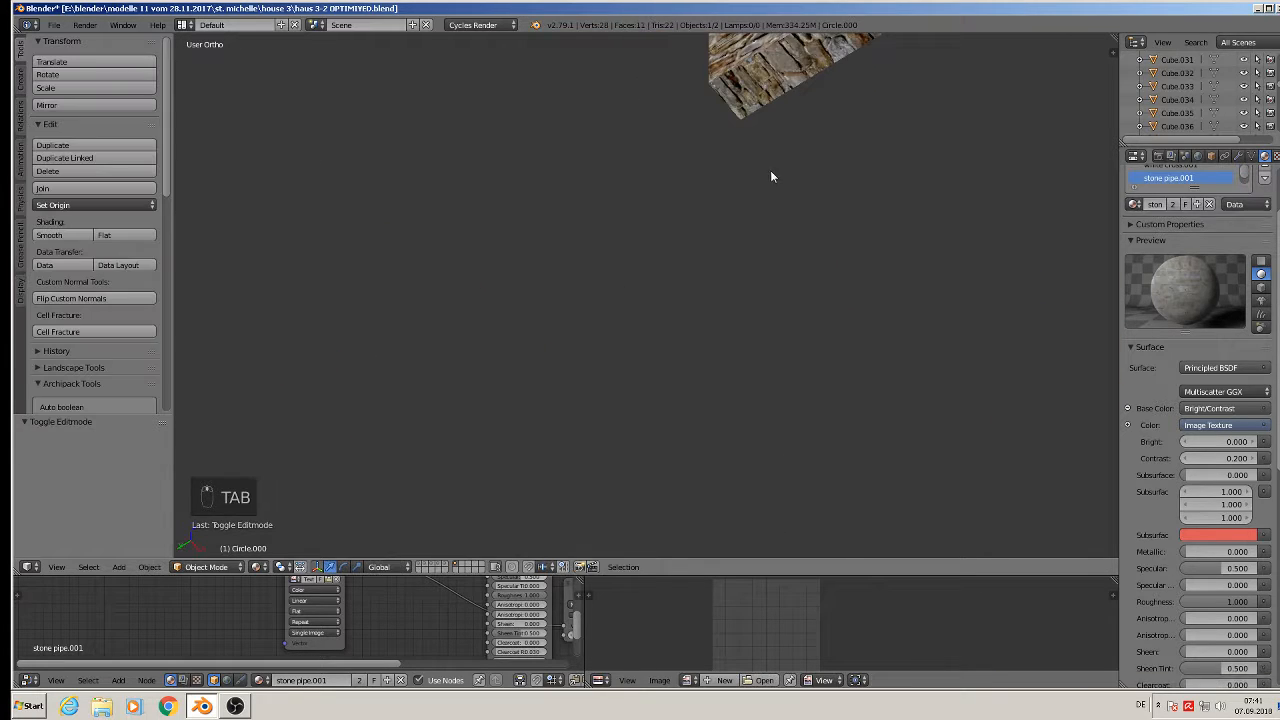
# Delete only the bottom face of the rough stone chimney block and return to Object Mode.
pyautogui.rightClick(769, 80)
pyautogui.press('Tab')
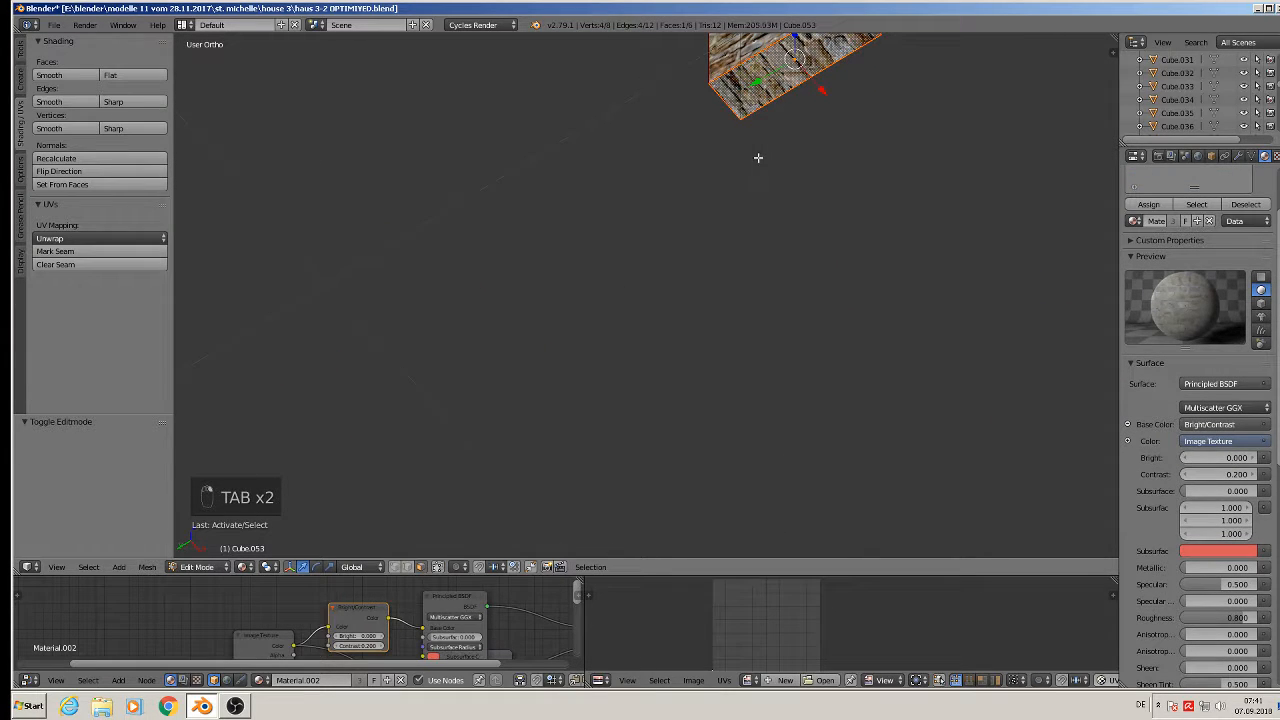
pyautogui.press('x')
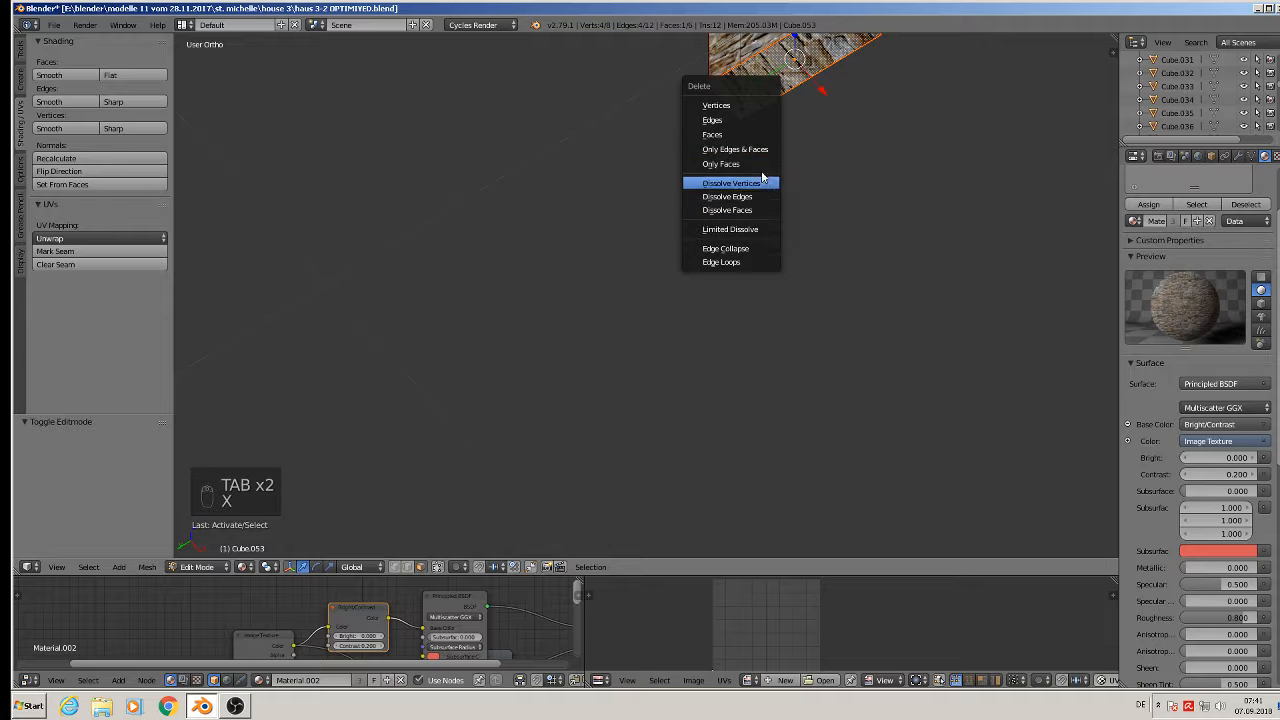
pyautogui.click(763, 164)
pyautogui.scroll(-4, 806, 152)
pyautogui.moveTo(826, 143); pyautogui.dragTo(724, 288, button='middle')
pyautogui.press('Tab')
pyautogui.press('Tab')
pyautogui.press('Tab')
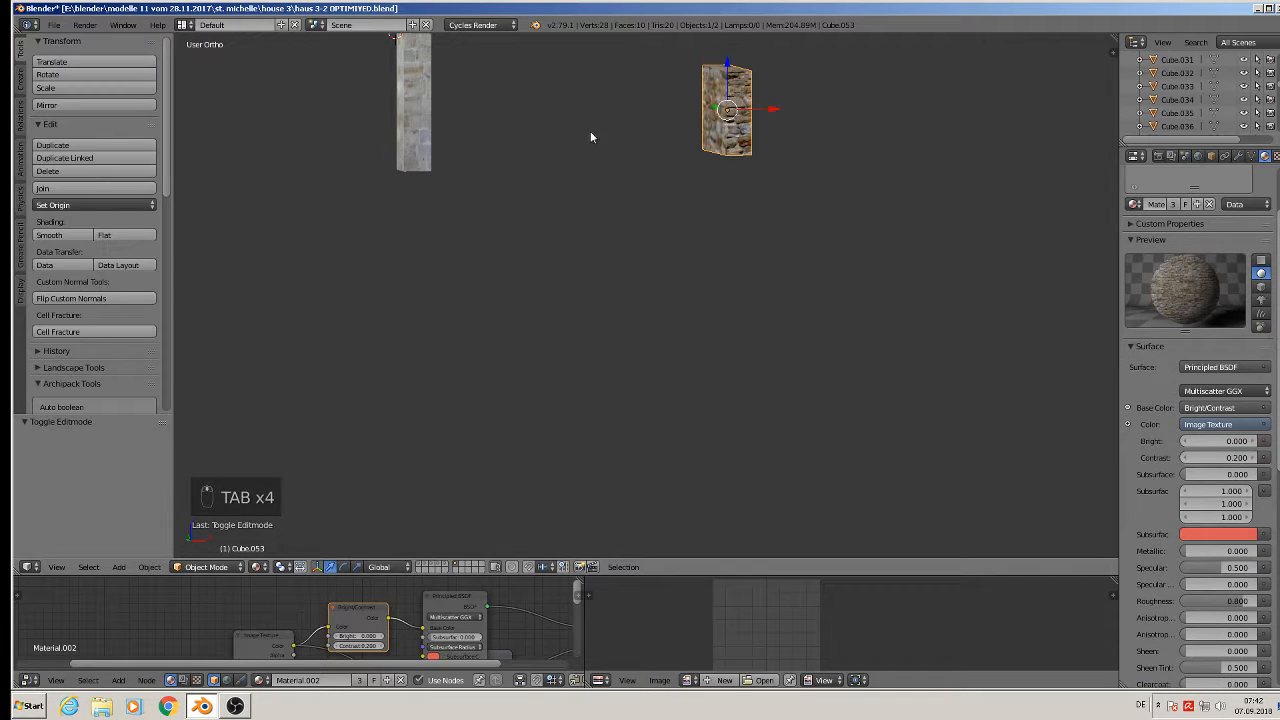
pyautogui.keyDown('shift'); pyautogui.moveTo(640, 174); pyautogui.dragTo(755, 357, button='middle'); pyautogui.keyUp('shift')
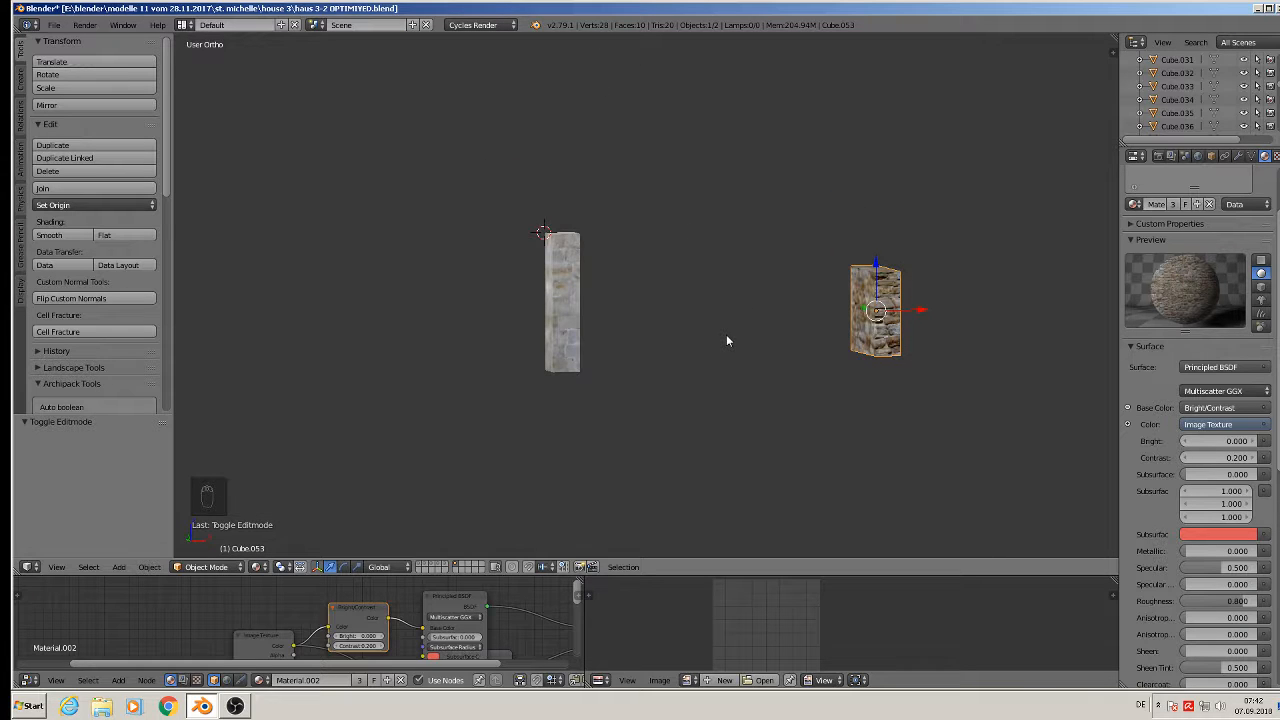
pyautogui.scroll(-3, 727, 335)
pyautogui.scroll(3, 727, 338)
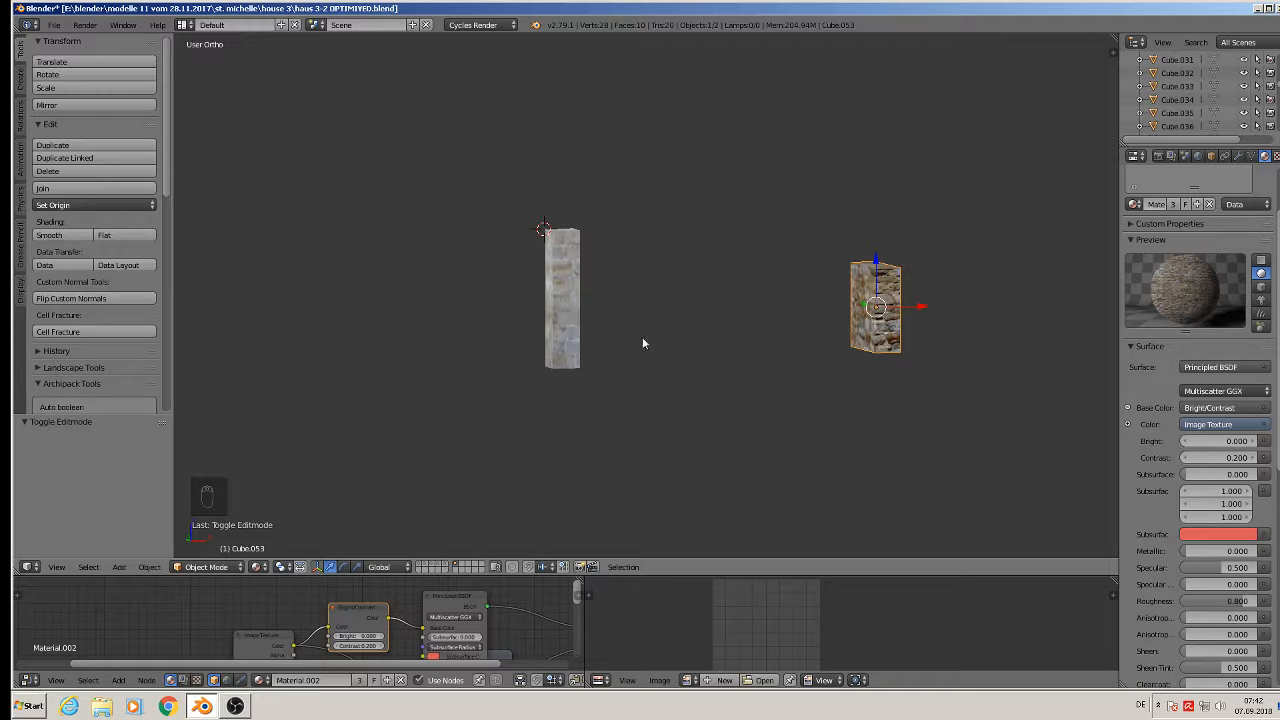
pyautogui.scroll(-3, 872, 420)
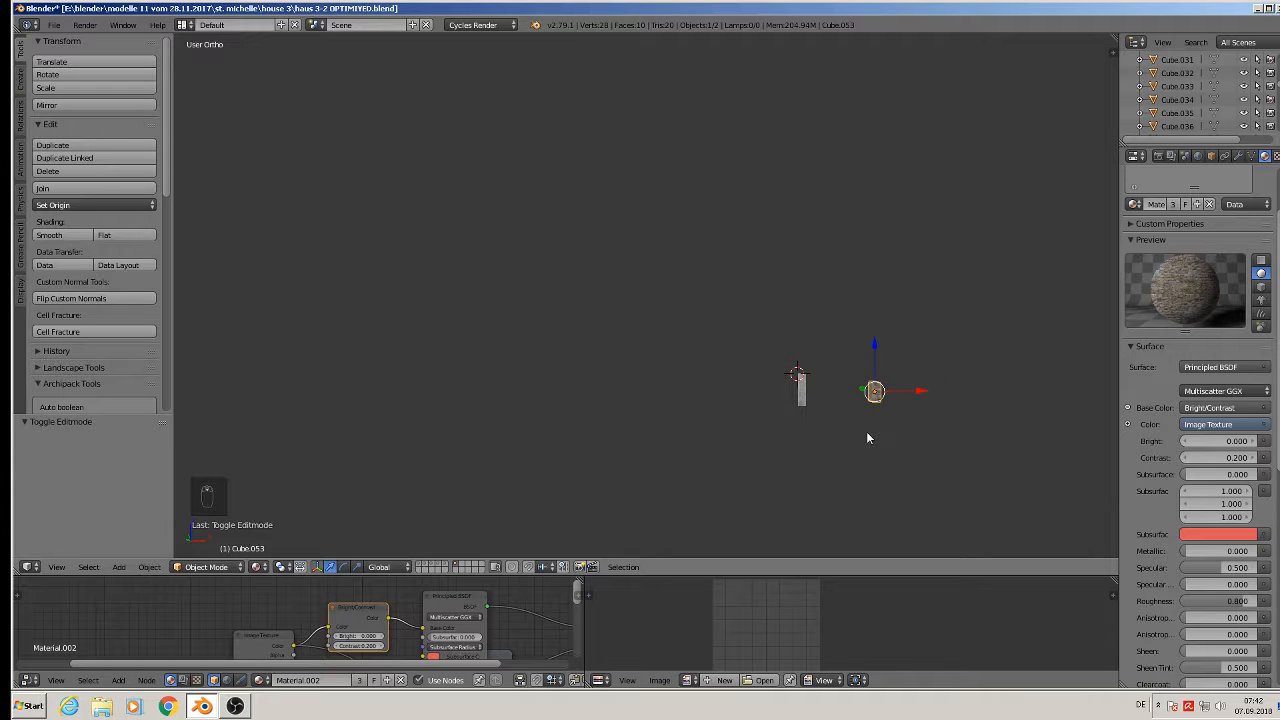
pyautogui.scroll(3, 866, 431)
pyautogui.scroll(1, 860, 405)
pyautogui.press('Tab')
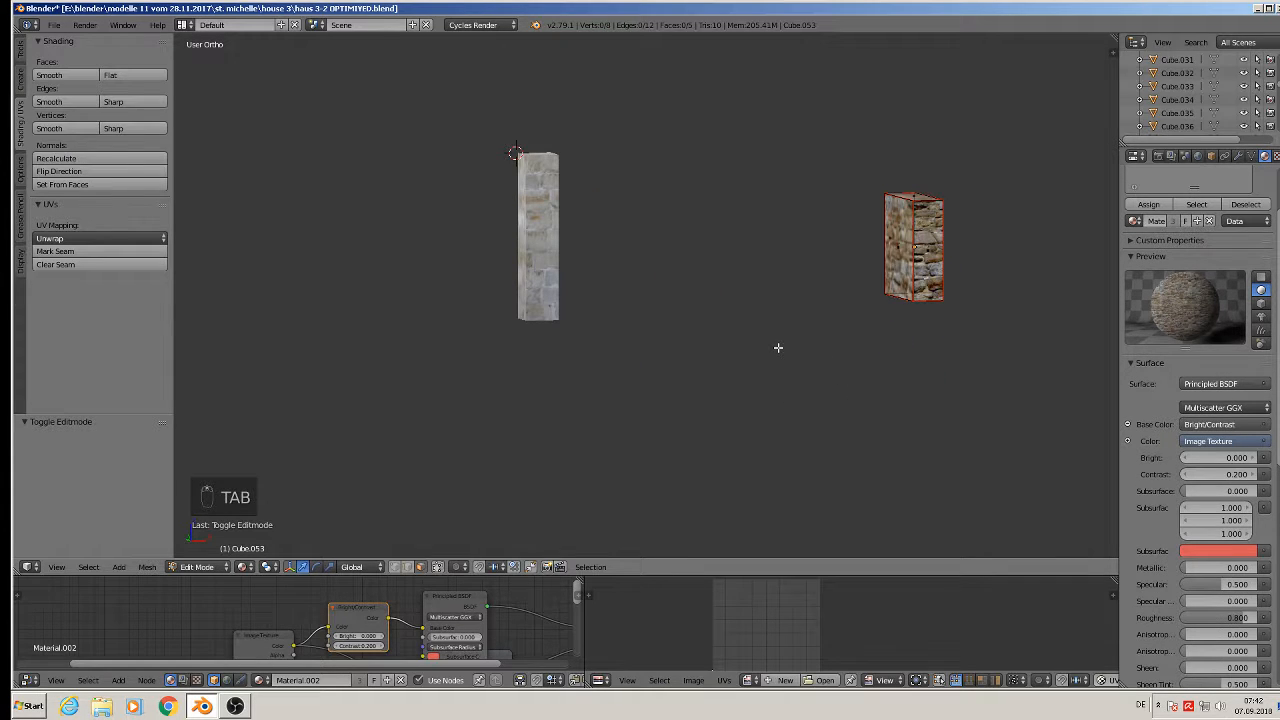
pyautogui.press('Tab')
# Select the tall chimney and the stone chimney block and join them into one object.
pyautogui.press('a')
pyautogui.press('a')
pyautogui.press('a')
pyautogui.press('a')
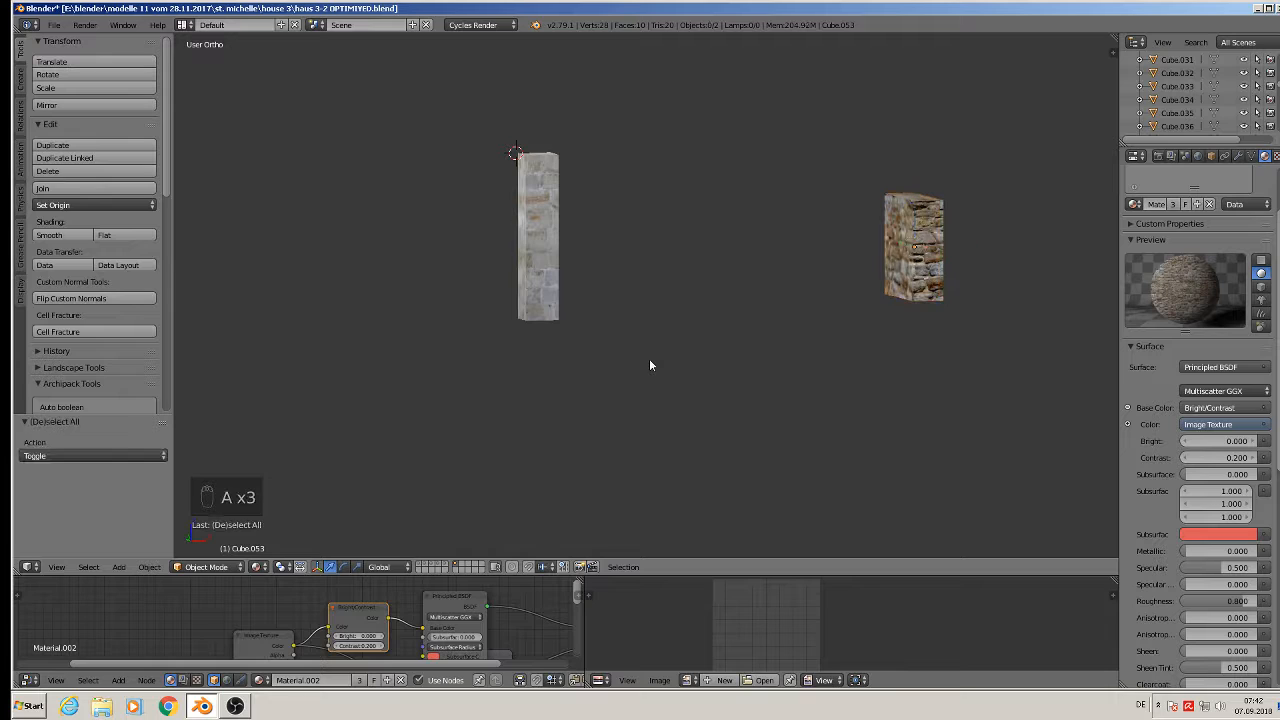
pyautogui.rightClick(537, 243)
pyautogui.keyDown('shift'); pyautogui.rightClick(917, 239); pyautogui.keyUp('shift')
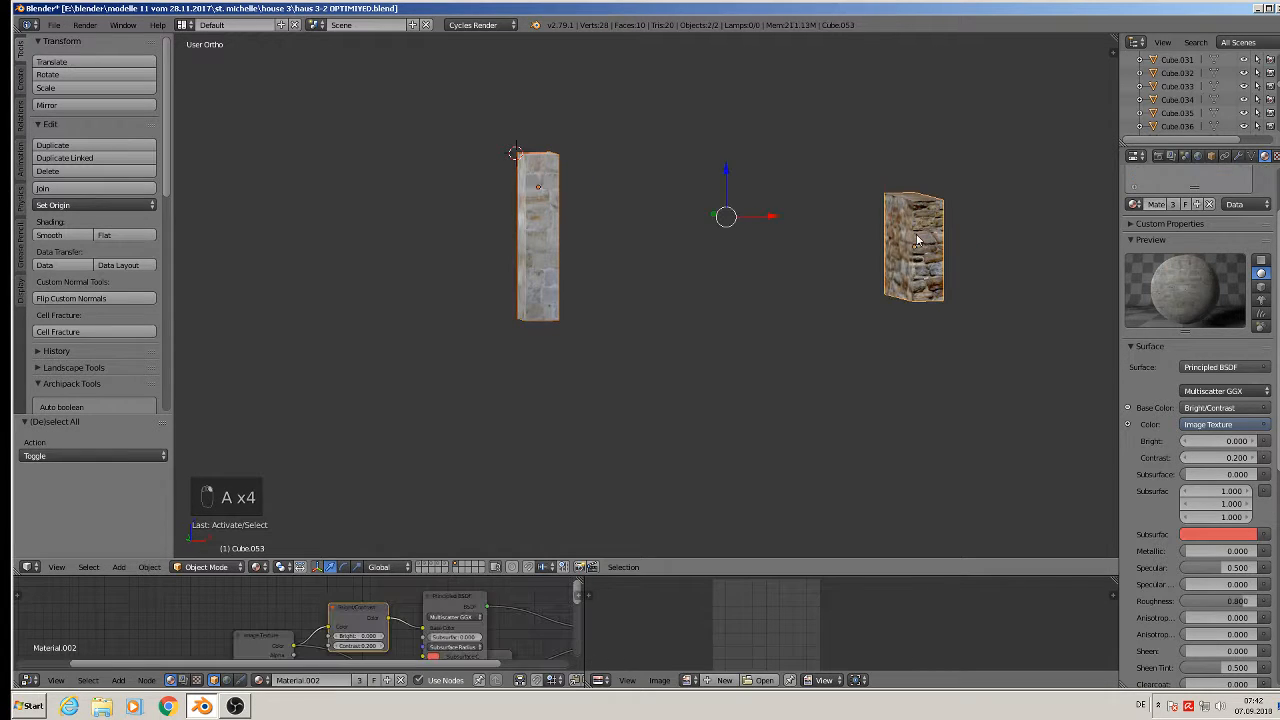
pyautogui.click(73, 188)
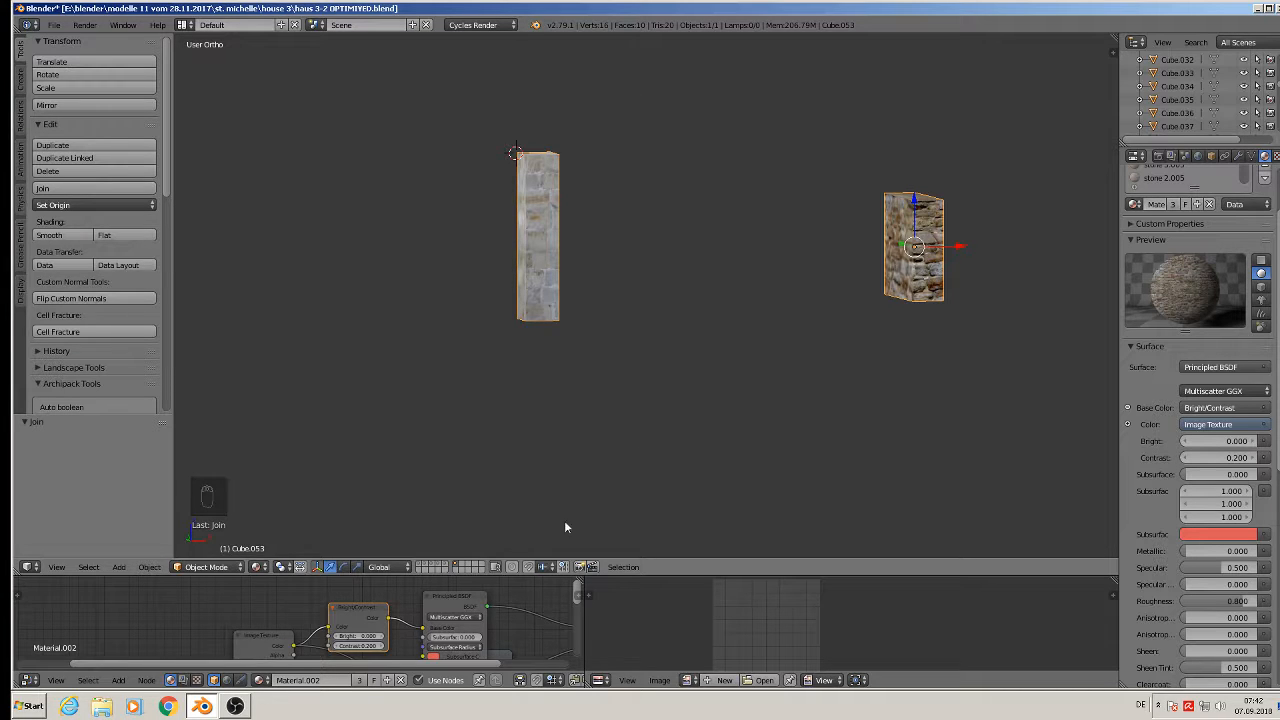
# Move the joined chimneys to layer 5 and show that layer with the optimized house.
pyautogui.press('m')
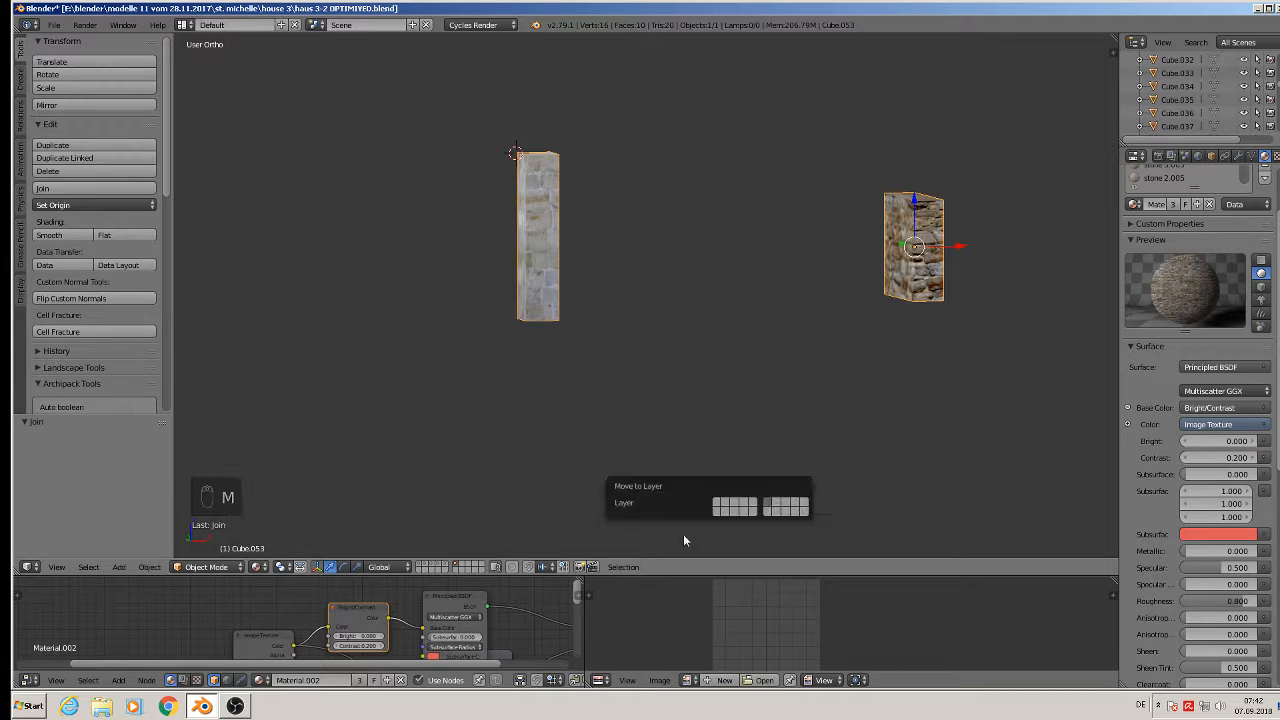
pyautogui.click(749, 508)
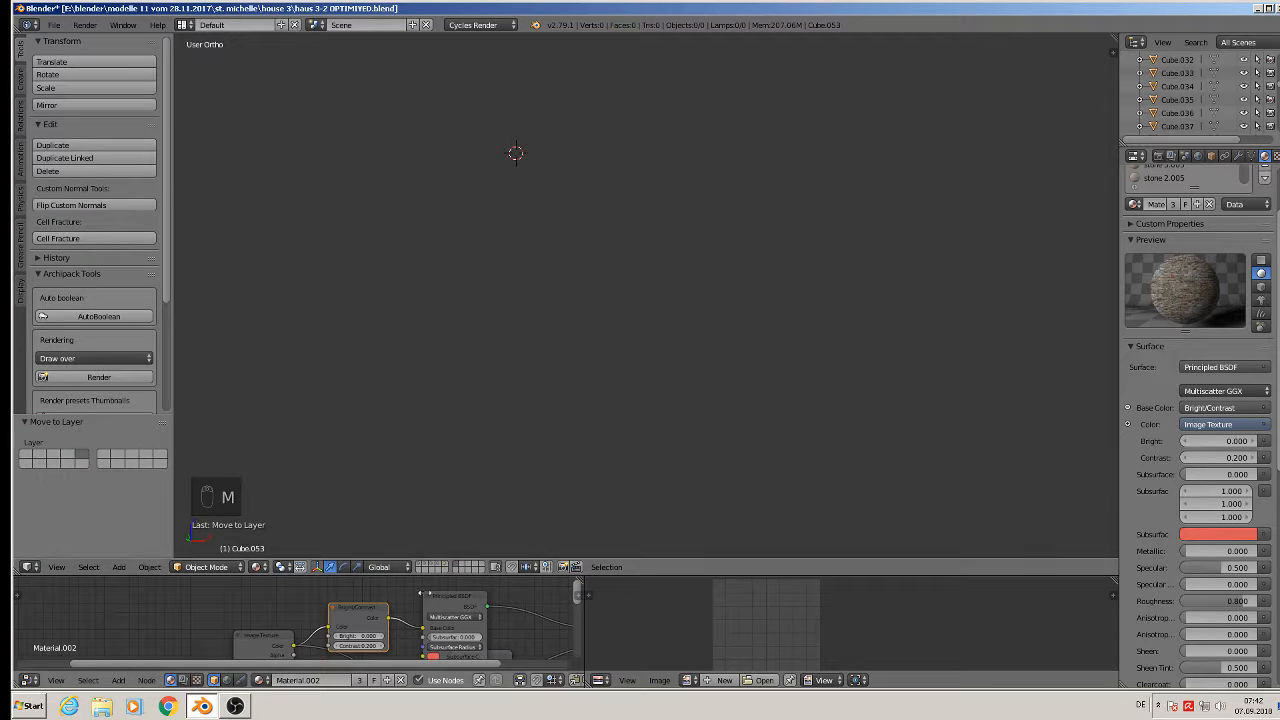
pyautogui.click(445, 564)
pyautogui.scroll(-3, 640, 378)
pyautogui.moveTo(675, 393); pyautogui.dragTo(632, 366, button='middle')
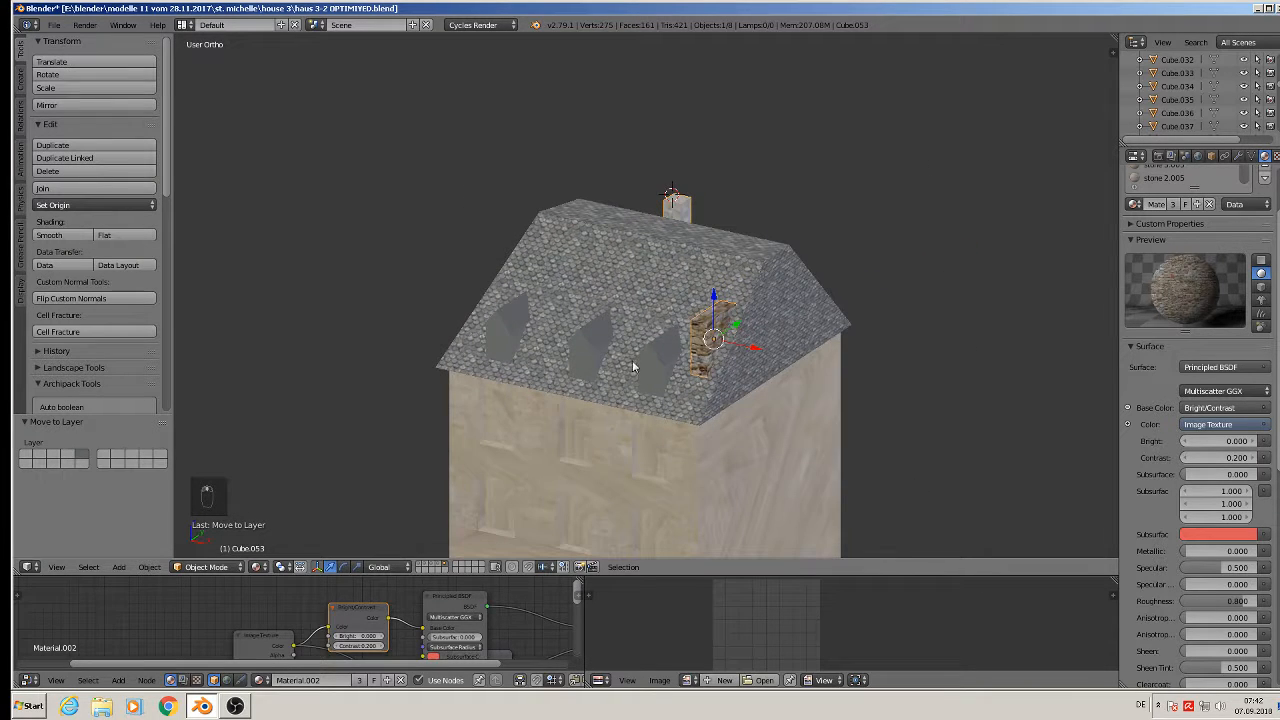
# Join the chimneys, the roof and the house walls into one object and save the file.
pyautogui.keyDown('shift'); pyautogui.rightClick(661, 258); pyautogui.keyUp('shift')
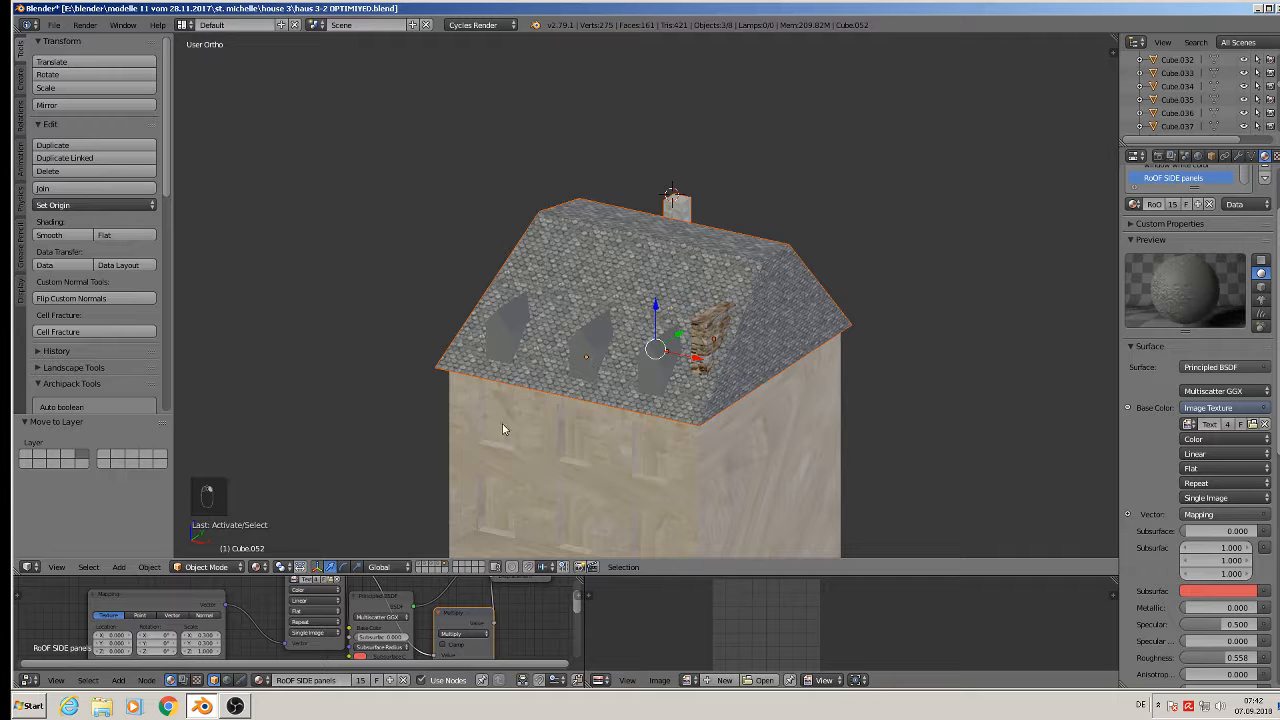
pyautogui.keyDown('shift'); pyautogui.rightClick(534, 428); pyautogui.keyUp('shift')
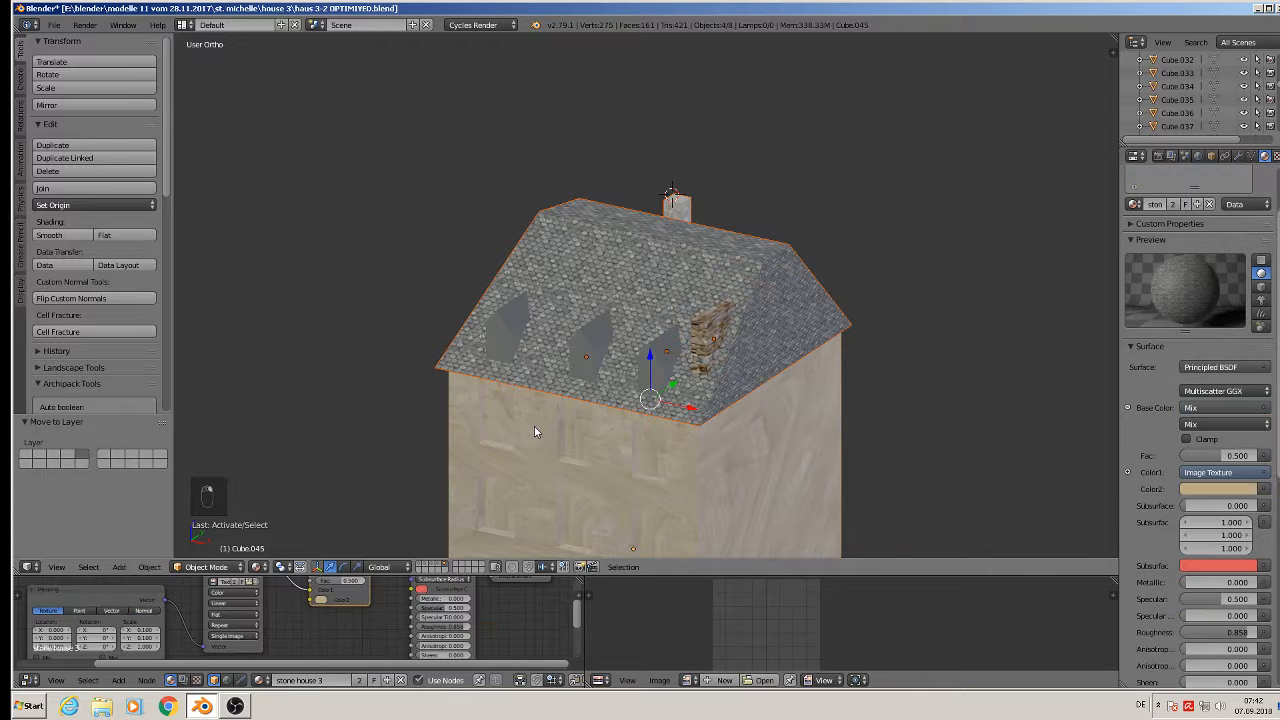
pyautogui.click(76, 191)
pyautogui.scroll(-3, 263, 283)
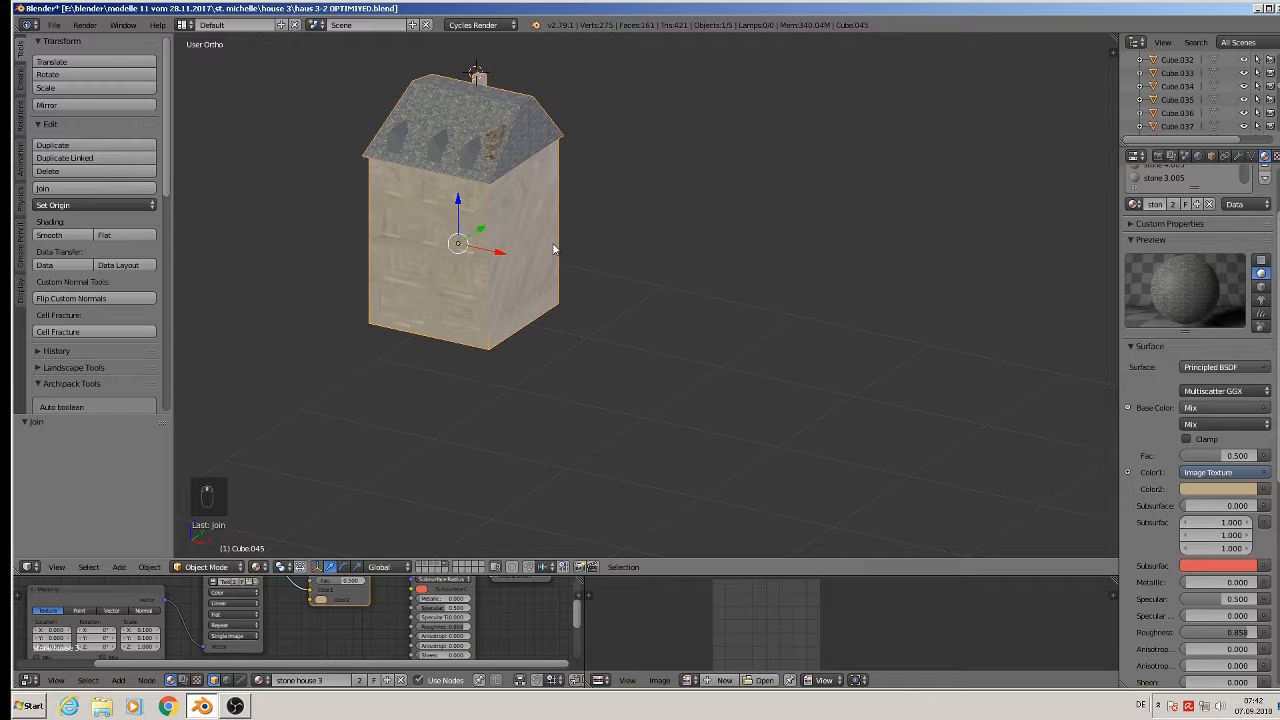
pyautogui.moveTo(555, 245); pyautogui.dragTo(586, 52, button='middle')
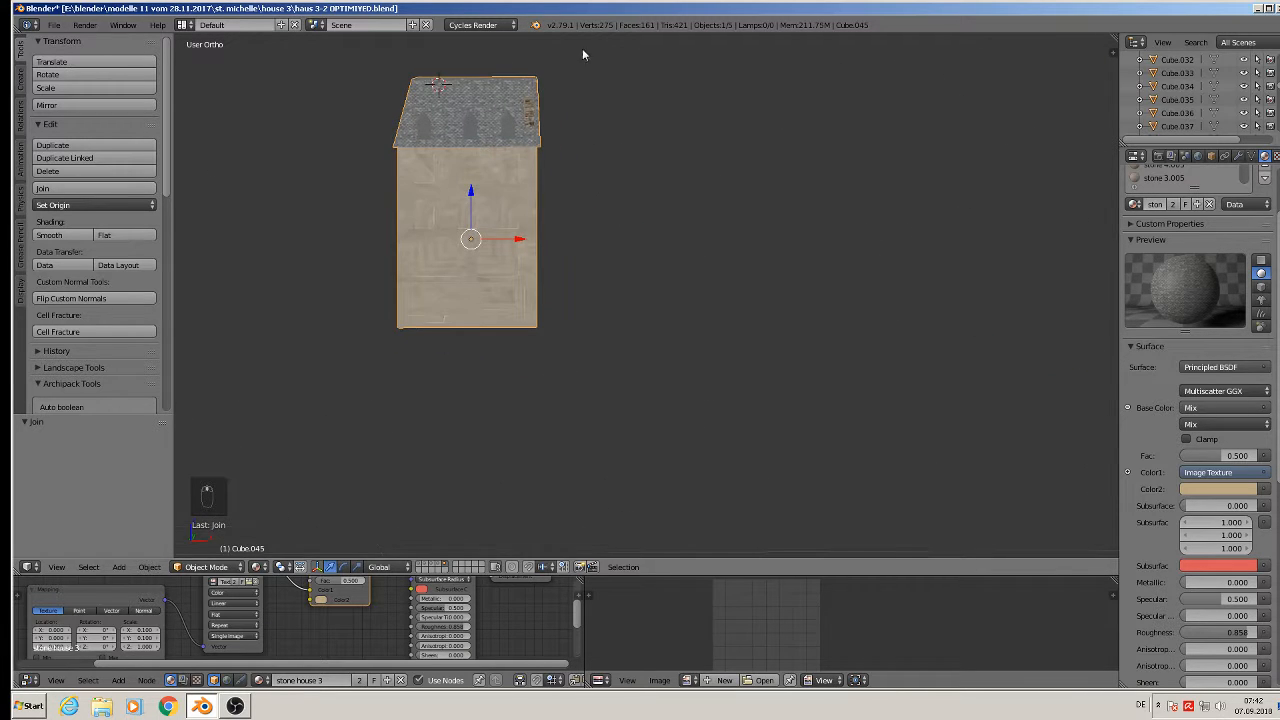
pyautogui.click(54, 25)
pyautogui.click(87, 129)
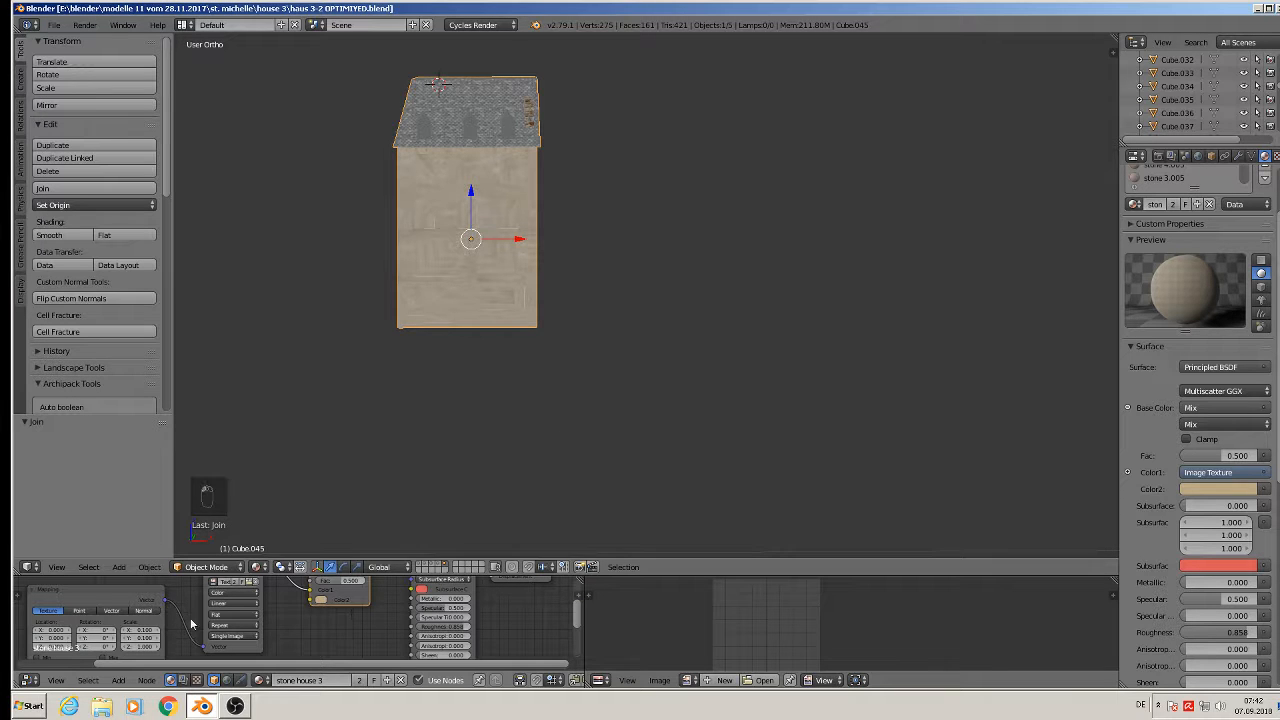
# Apply the joined house's rotation and scale and set its origin to the geometry.
pyautogui.click(149, 567)
pyautogui.moveTo(200, 466)
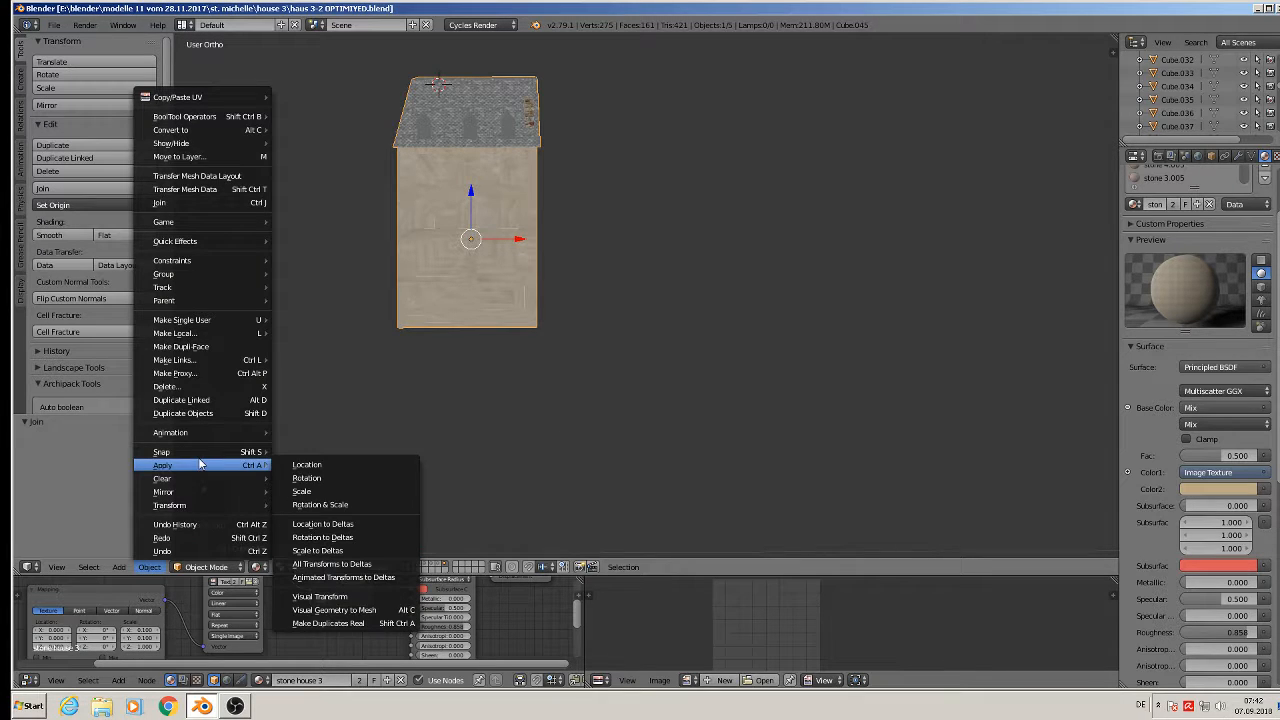
pyautogui.click(333, 504)
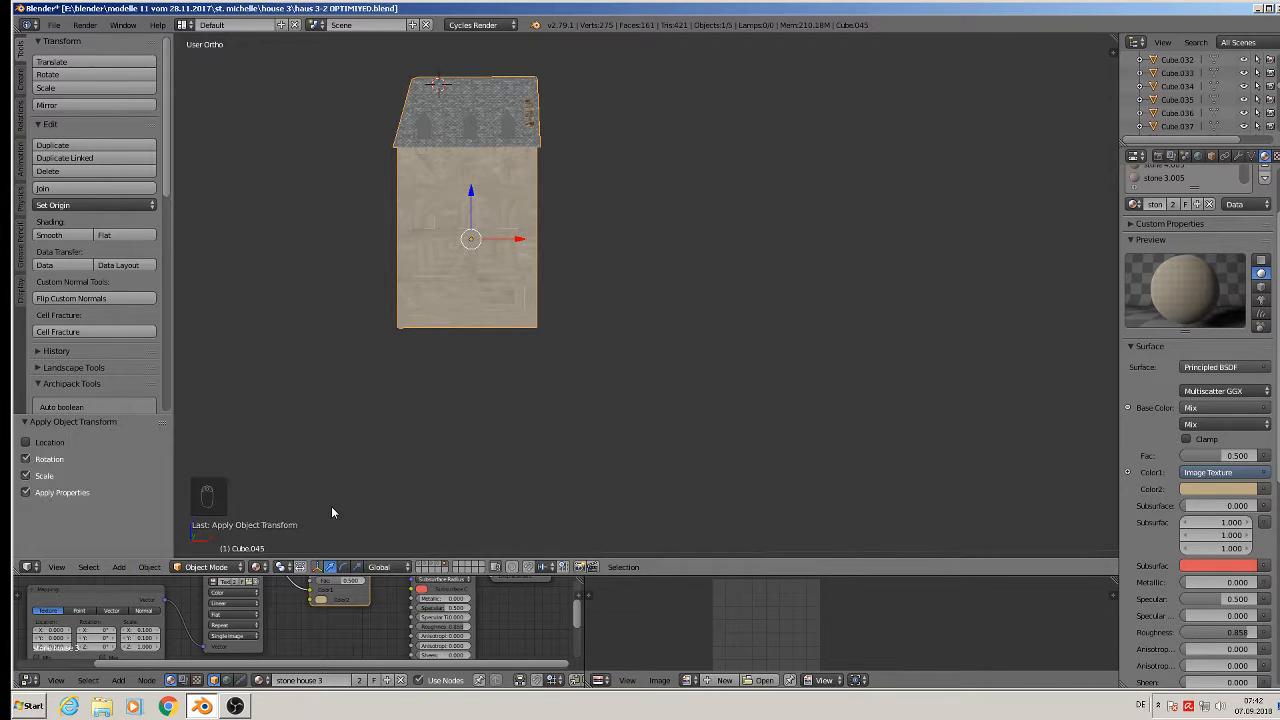
pyautogui.click(79, 207)
pyautogui.click(101, 238)
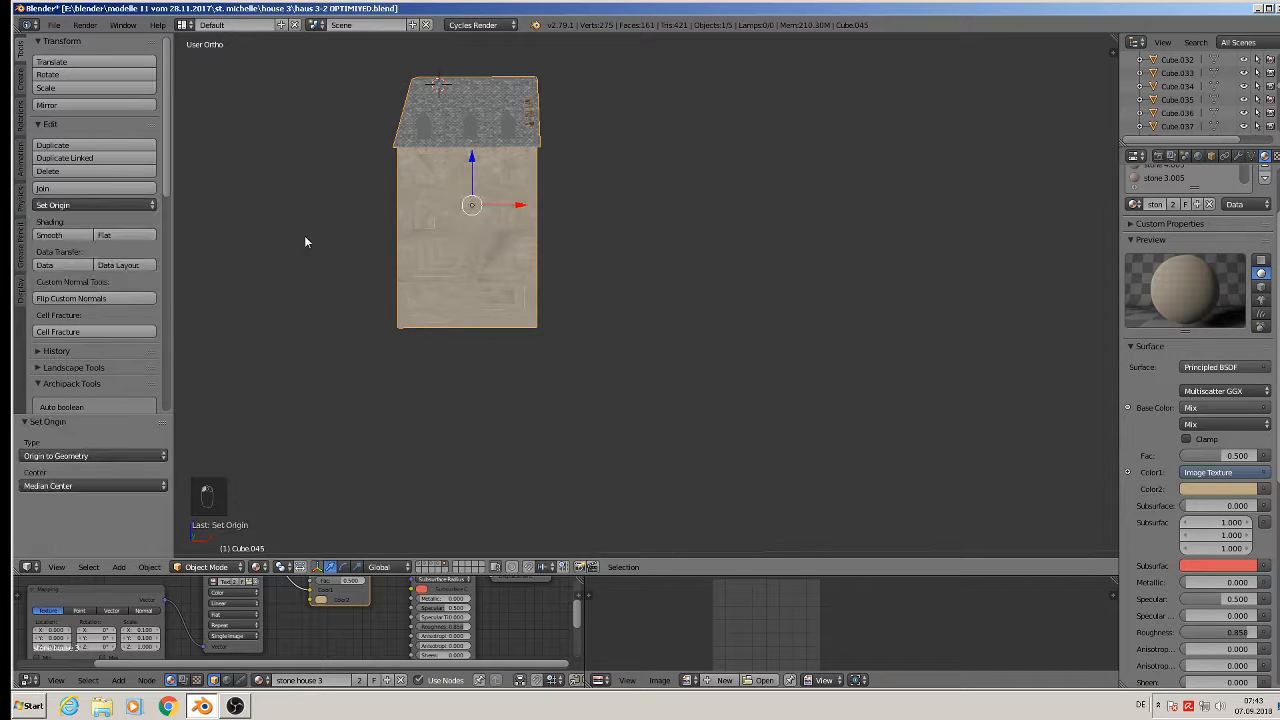
# Select the house's entire mesh in Edit Mode and recalculate its normals.
pyautogui.press('Tab')
pyautogui.press('a')
pyautogui.press('a')
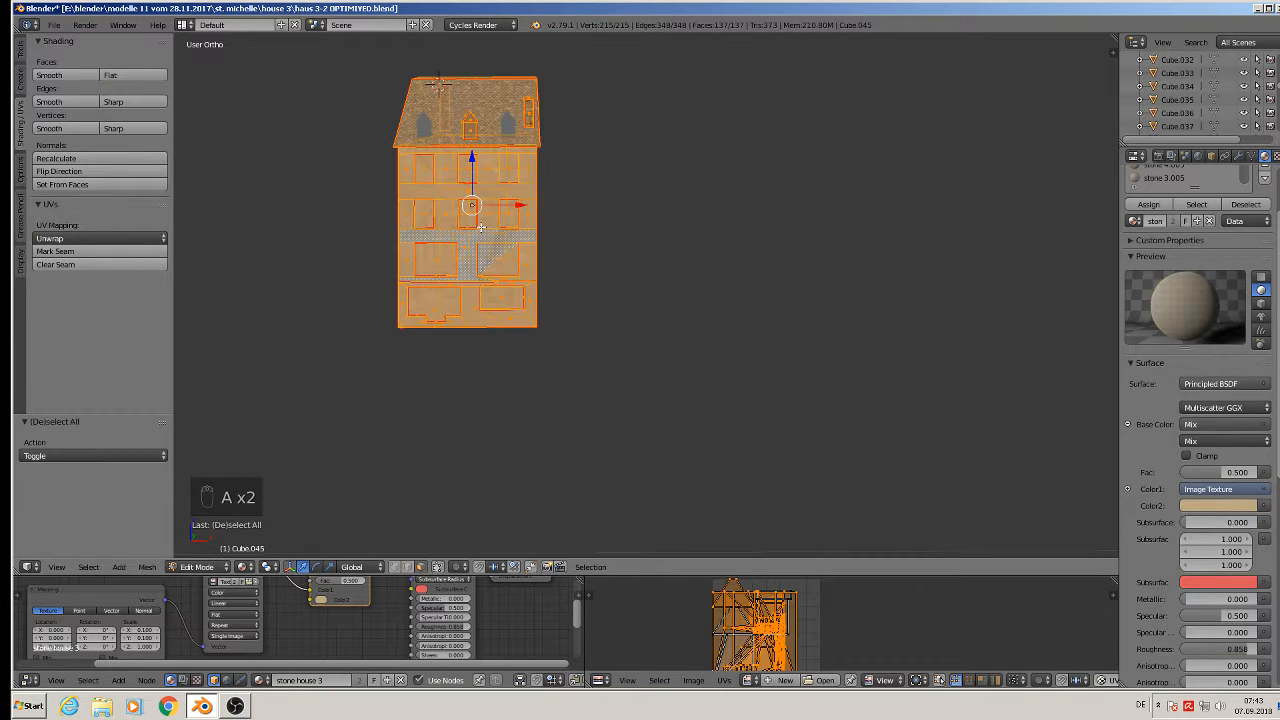
pyautogui.click(99, 158)
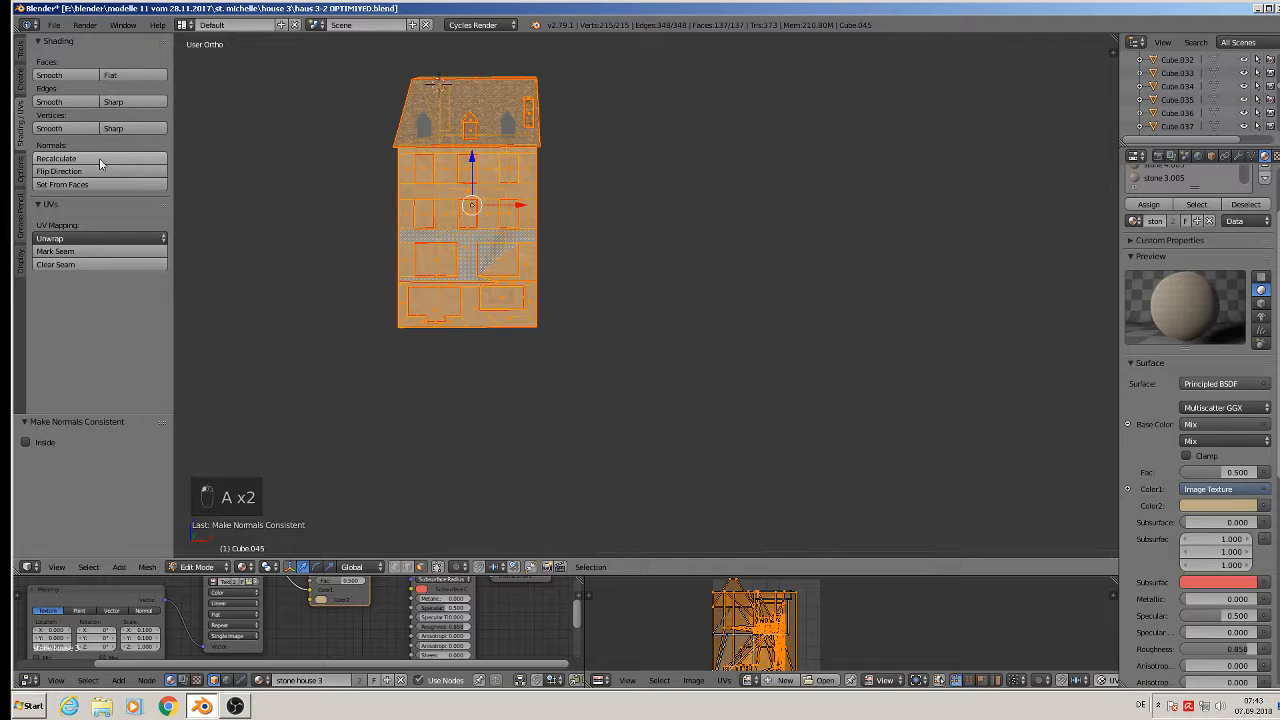
# Remove doubled vertices from the whole house mesh and delete its loose vertices and edges.
pyautogui.click(20, 52)
pyautogui.scroll(-4, 123, 300)
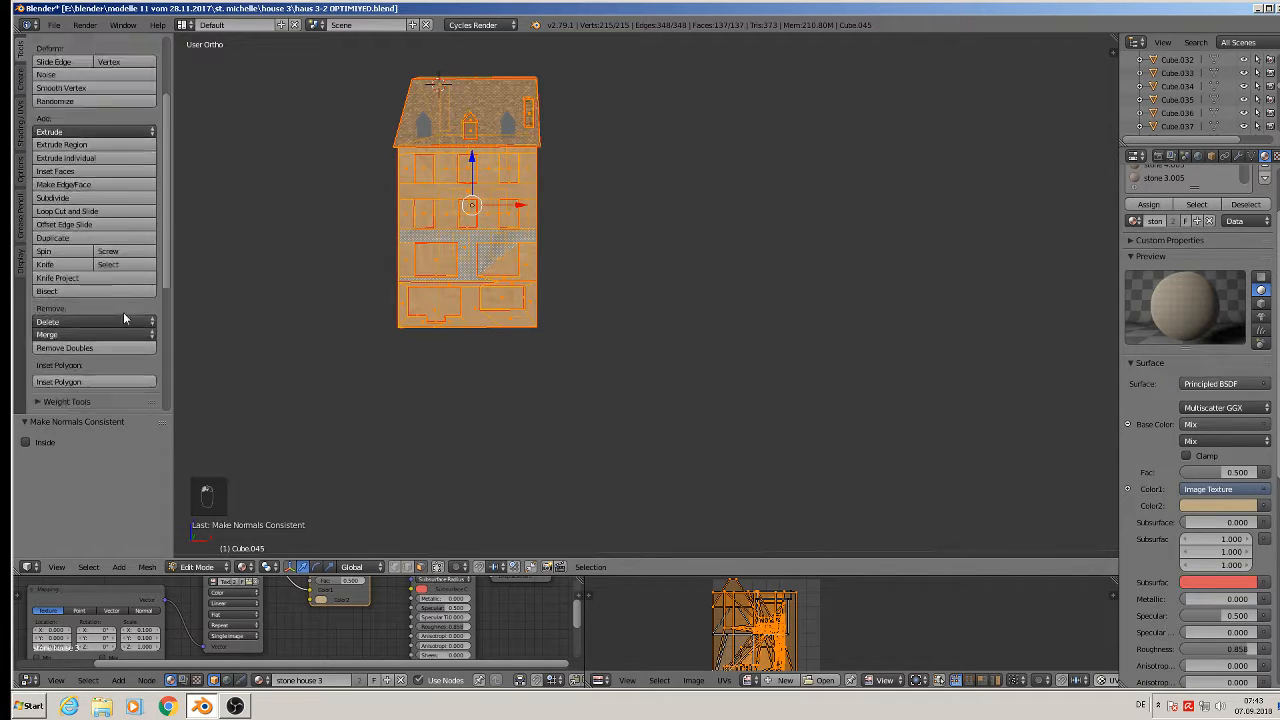
pyautogui.click(68, 295)
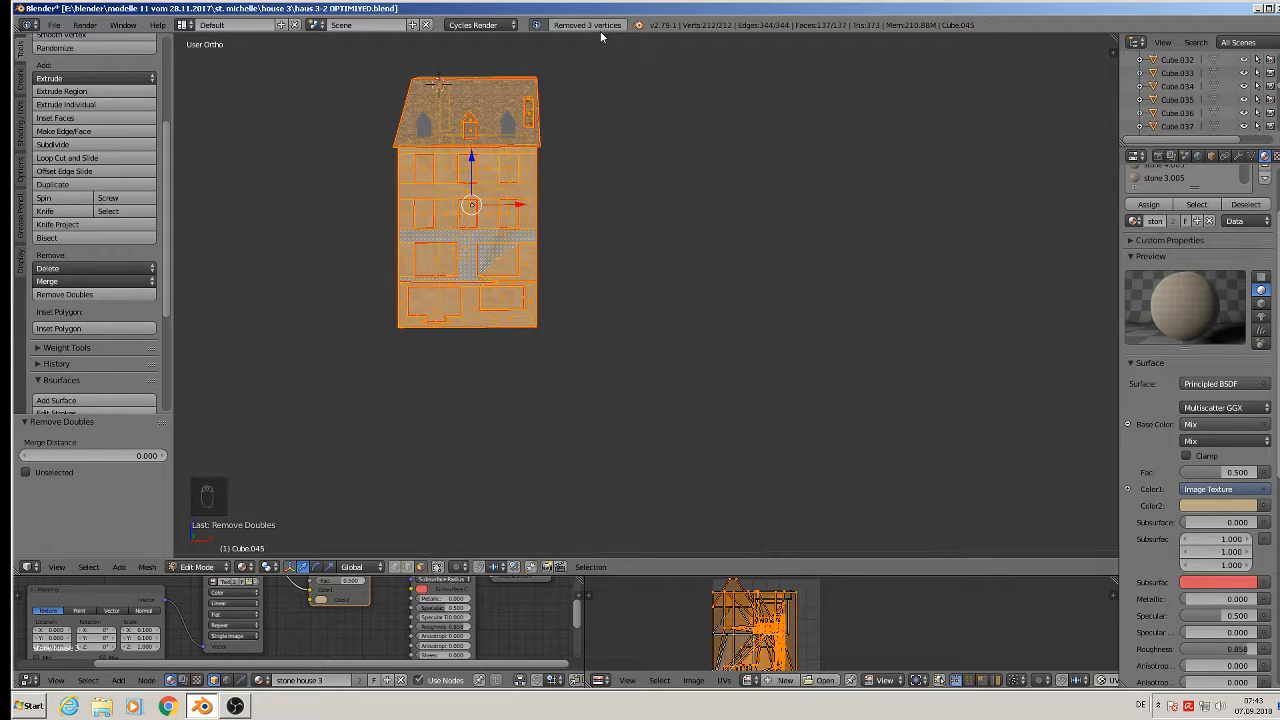
pyautogui.click(147, 567)
pyautogui.moveTo(184, 343)
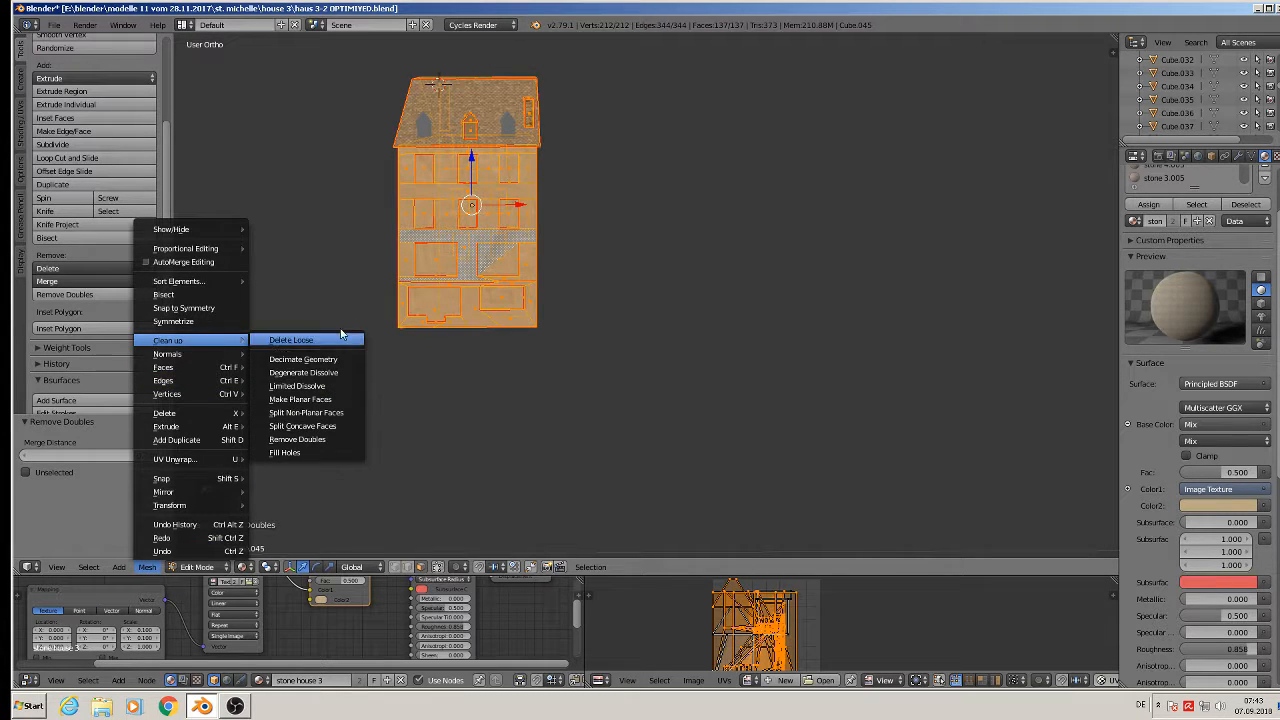
pyautogui.click(337, 340)
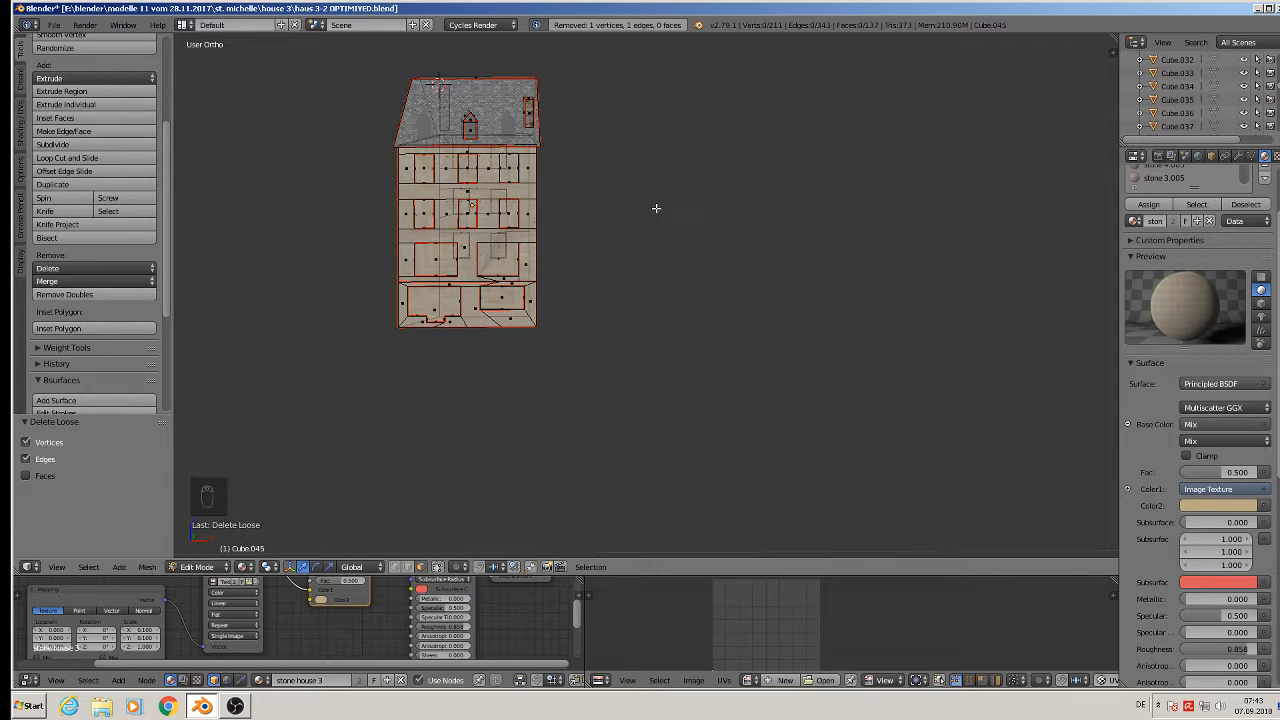
# Return the cleaned-up house mesh to Object Mode with nothing selected in the mesh and save the file.
pyautogui.press('Tab')
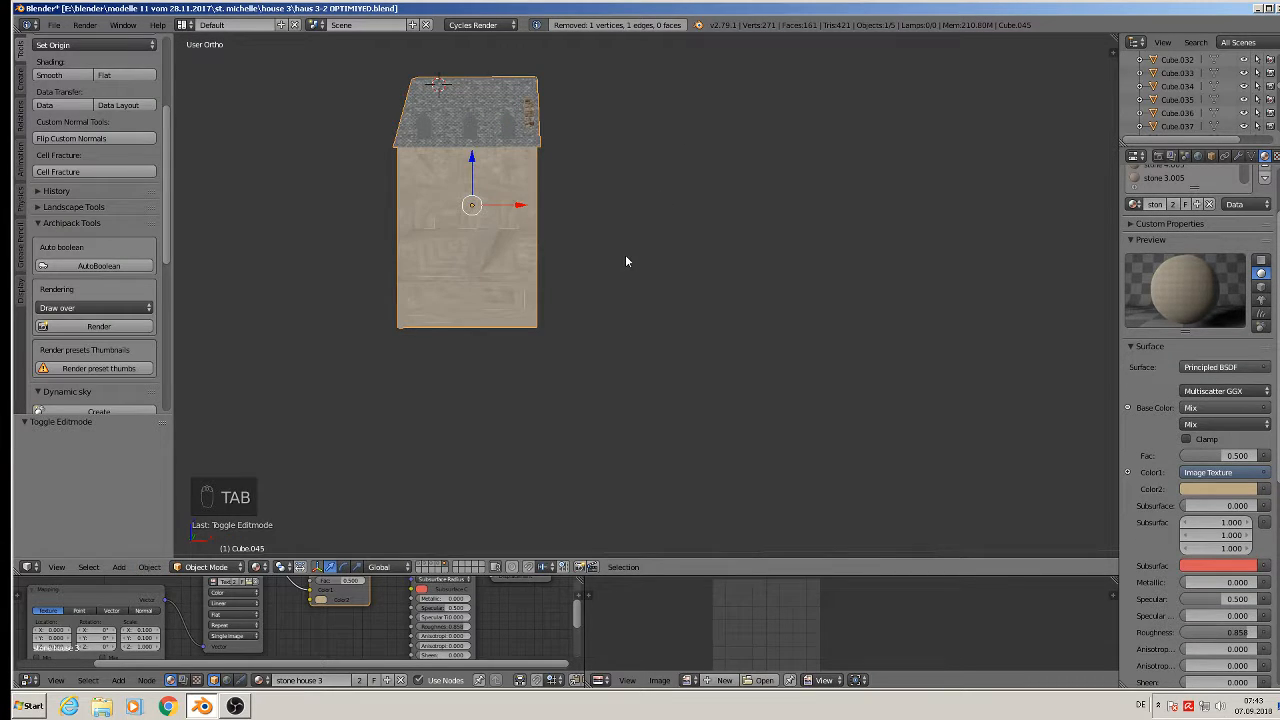
pyautogui.press('Tab')
pyautogui.press('a')
pyautogui.press('a')
pyautogui.press('a')
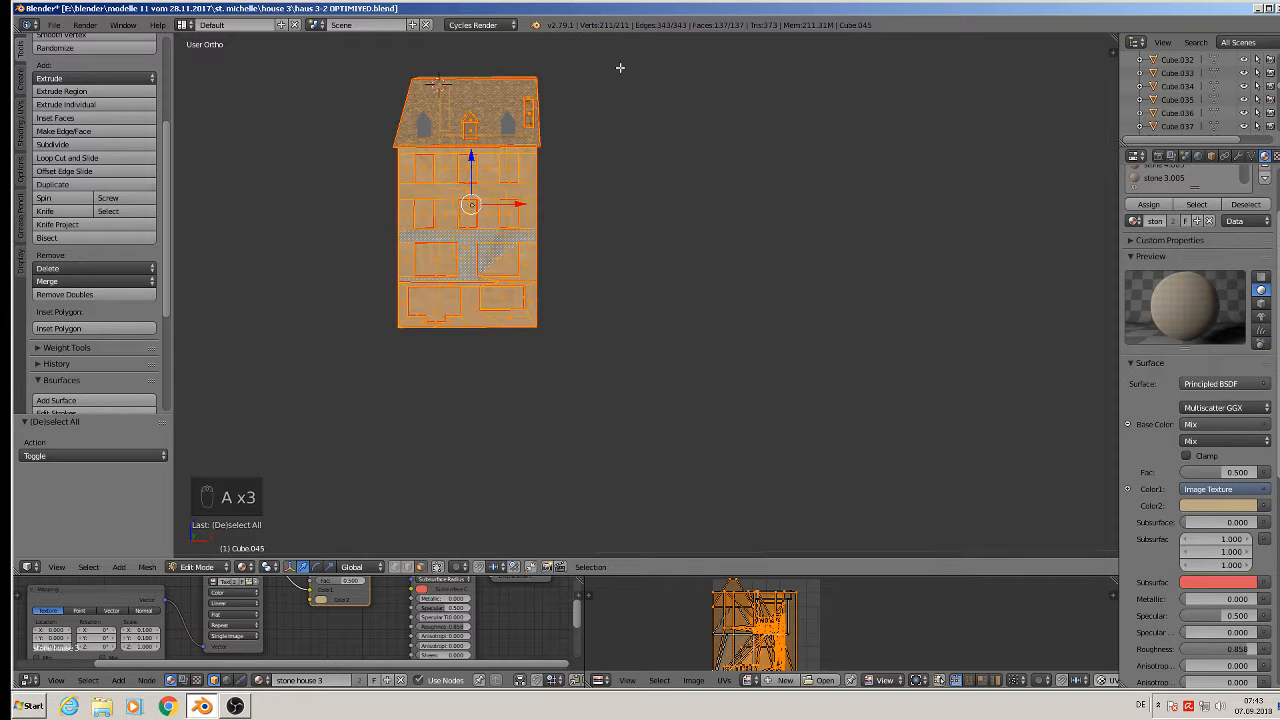
pyautogui.press('a')
pyautogui.press('Tab')
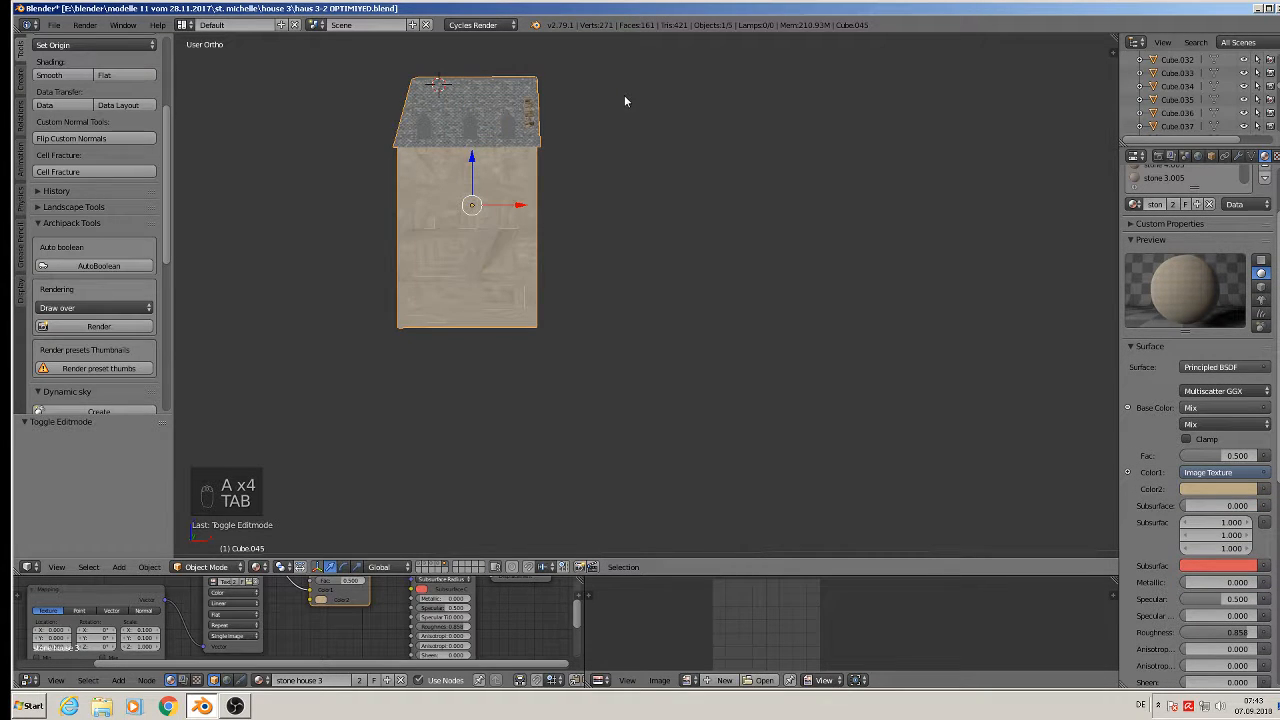
pyautogui.moveTo(570, 228); pyautogui.dragTo(620, 250, button='middle')
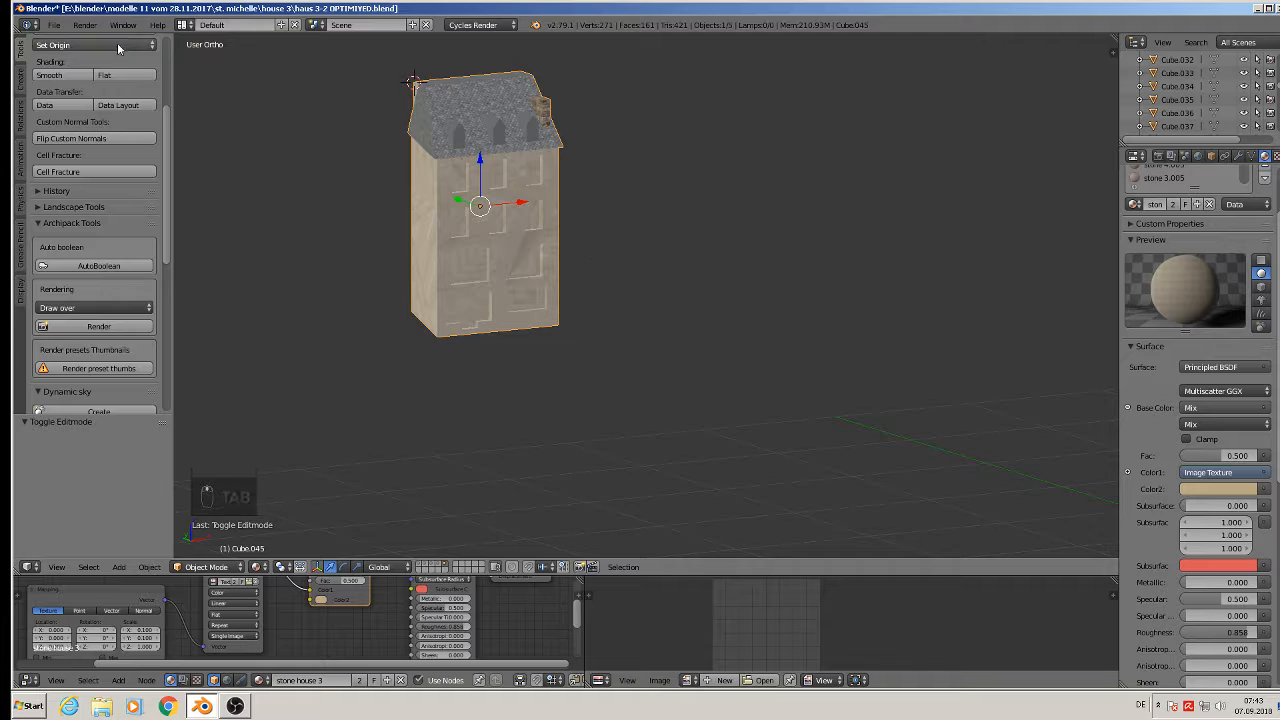
pyautogui.click(53, 24)
pyautogui.click(85, 128)
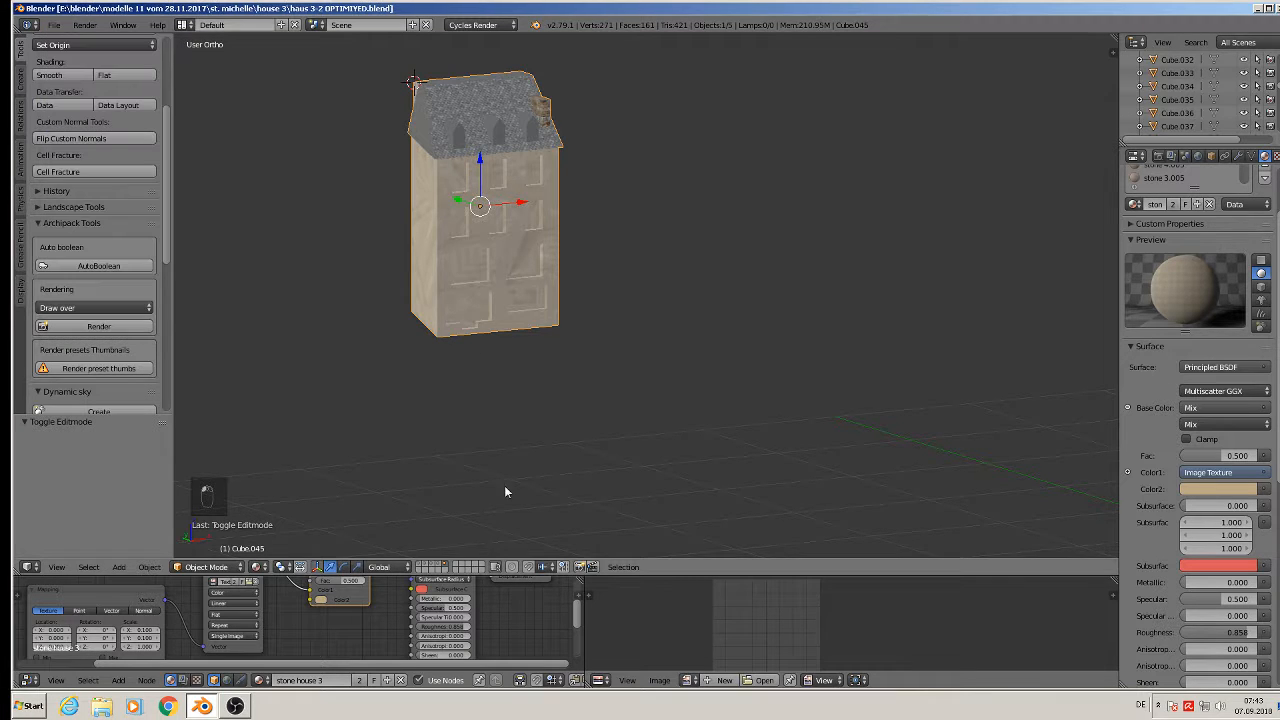
# Show the detailed house together with the camera in front view and switch the camera's lens to Orthographic.
pyautogui.press('KP_Divide')
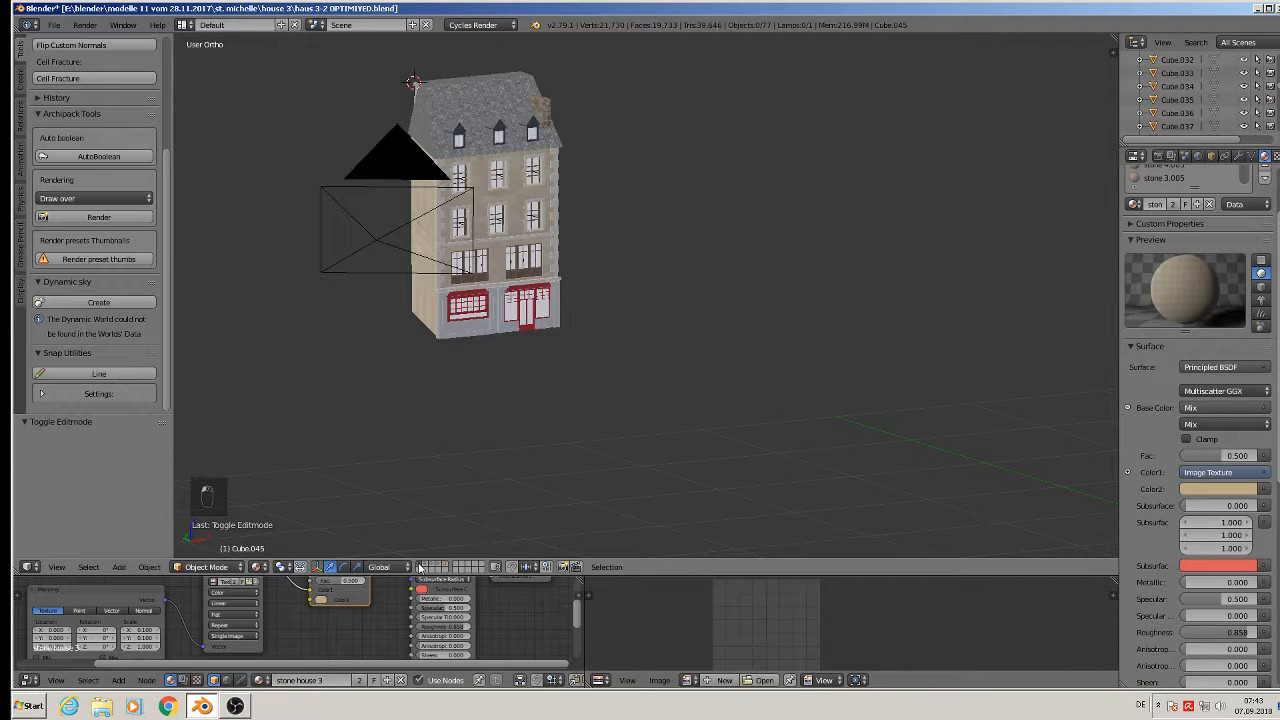
pyautogui.press('KP_1')
pyautogui.scroll(-6, 585, 377)
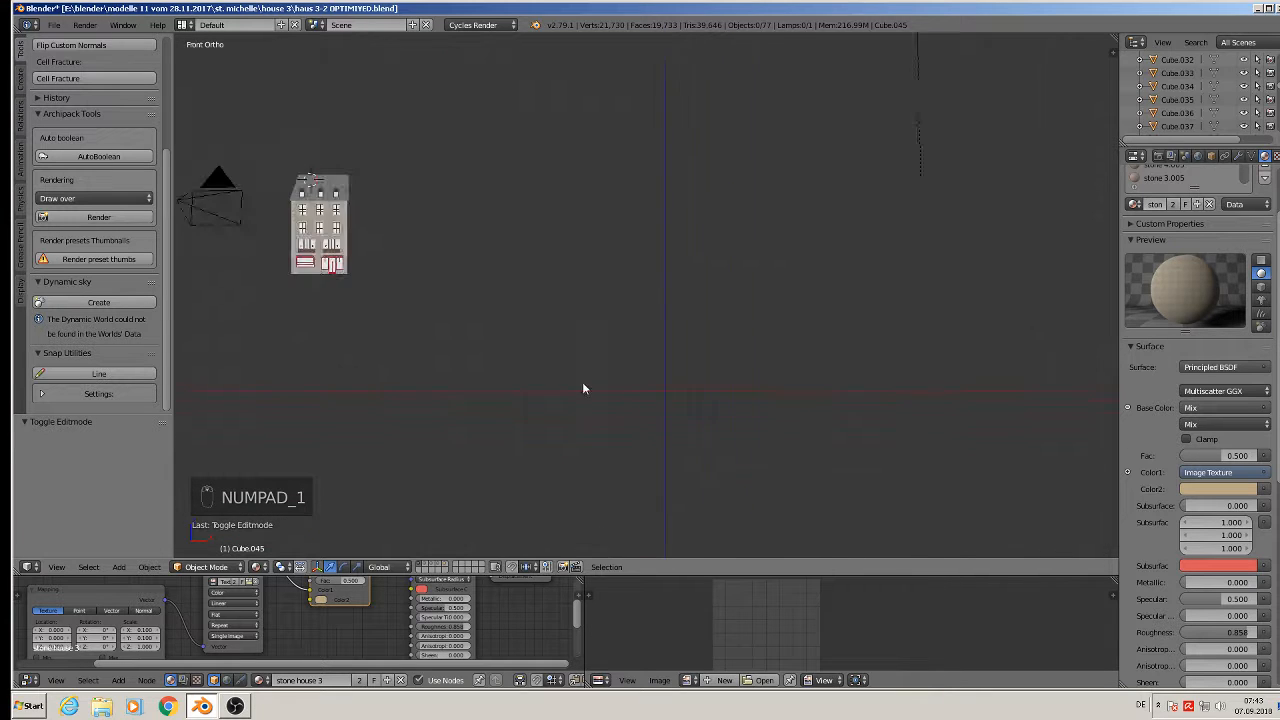
pyautogui.keyDown('shift'); pyautogui.moveTo(428, 240); pyautogui.dragTo(588, 356, button='middle'); pyautogui.keyUp('shift')
pyautogui.scroll(3, 588, 356)
pyautogui.rightClick(275, 334)
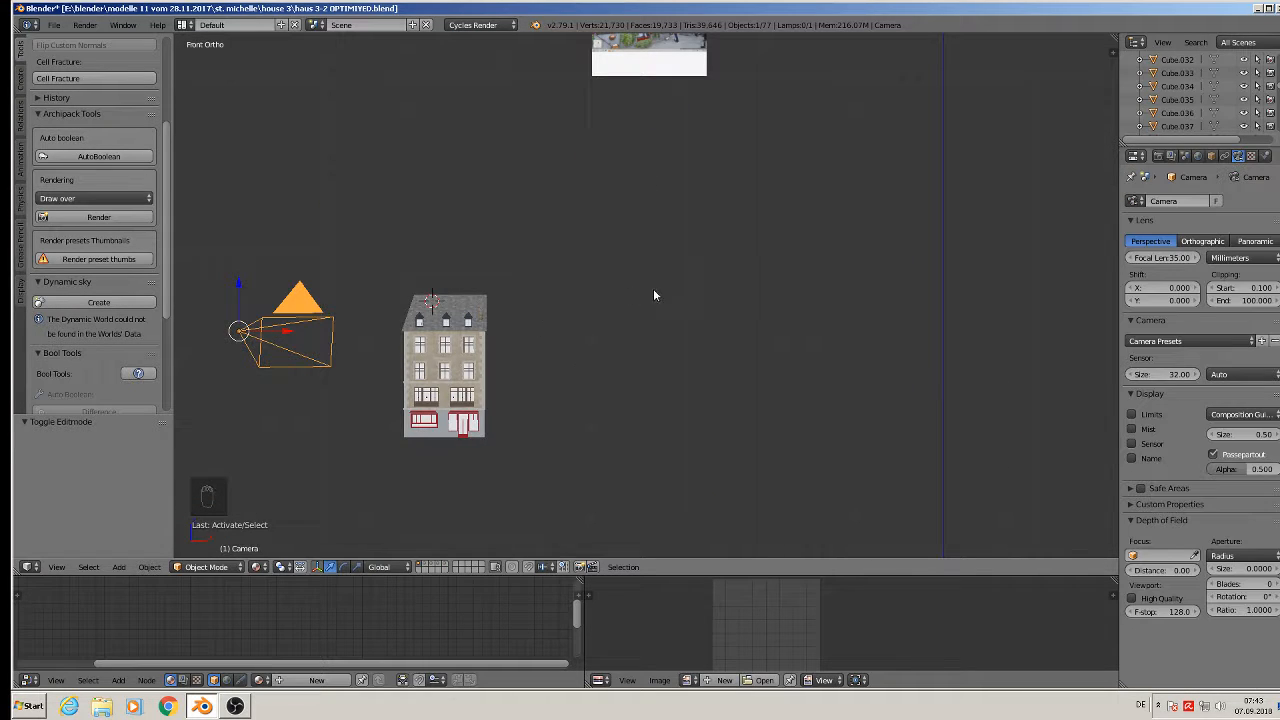
pyautogui.click(1201, 241)
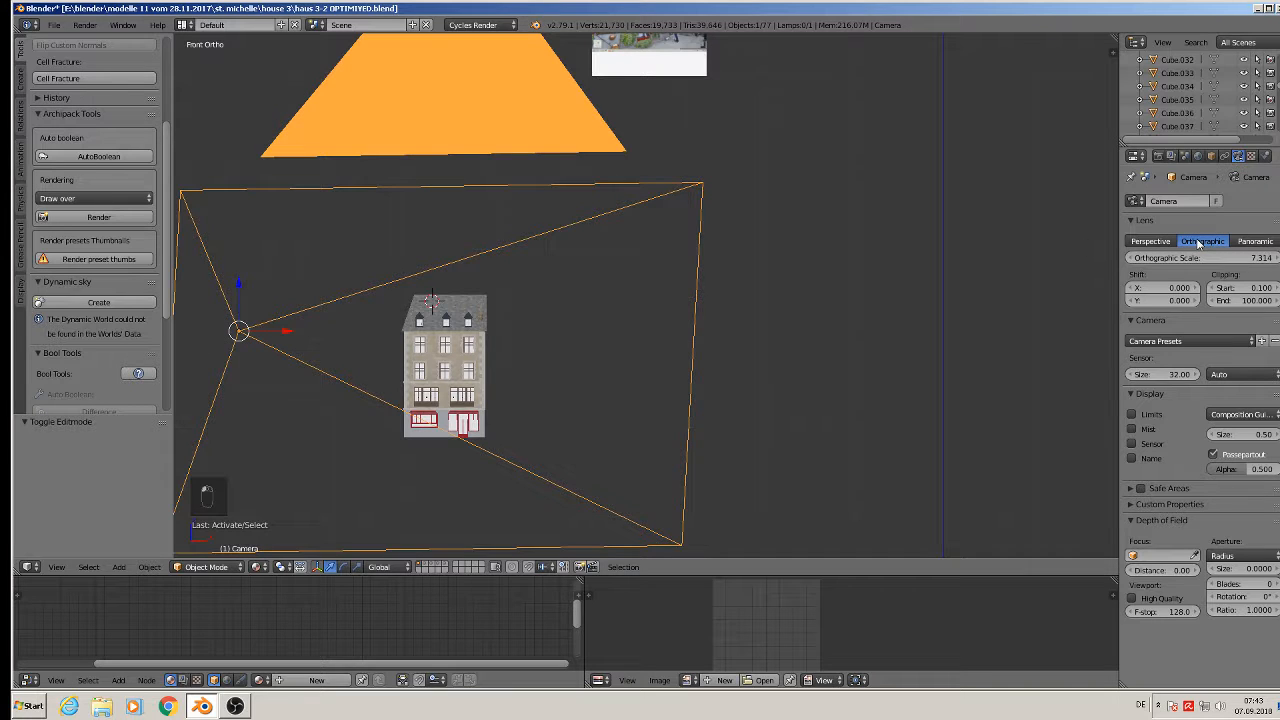
pyautogui.press(',')
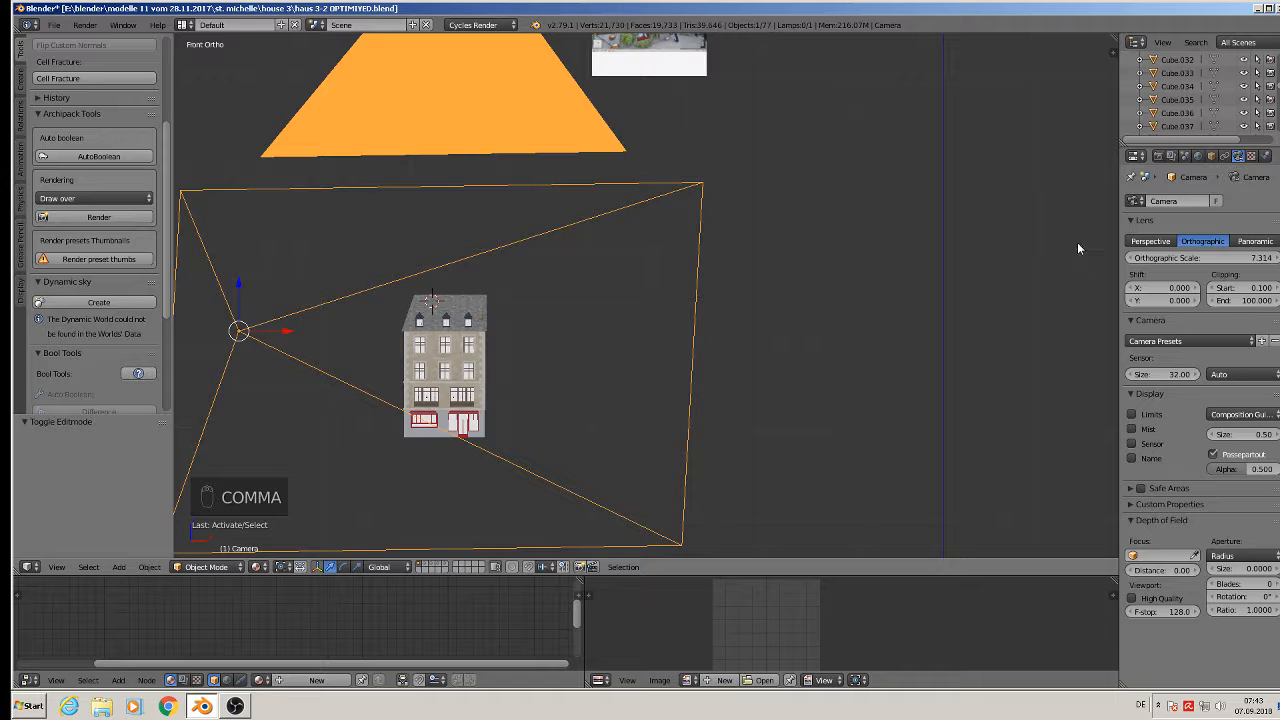
# Set the camera's rotation to 90° in X, 0° in Y and 0° in Z.
pyautogui.press('n')
pyautogui.scroll(5, 1053, 265)
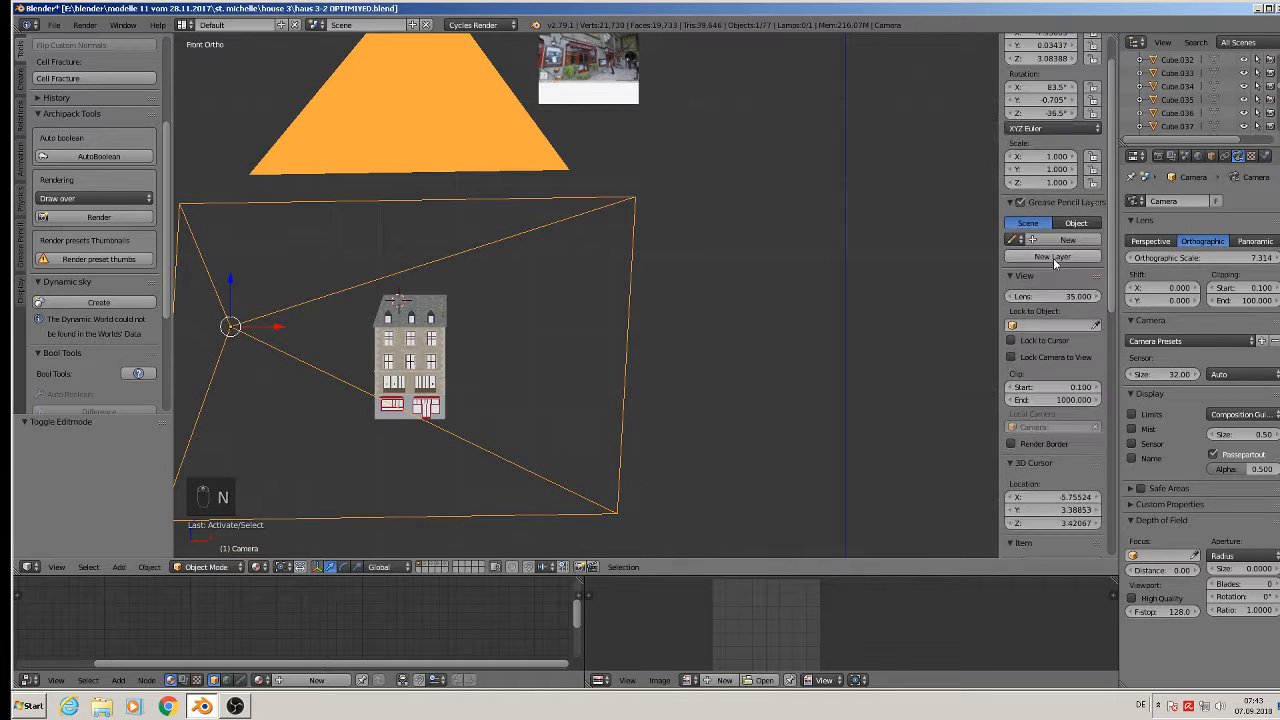
pyautogui.click(1043, 131)
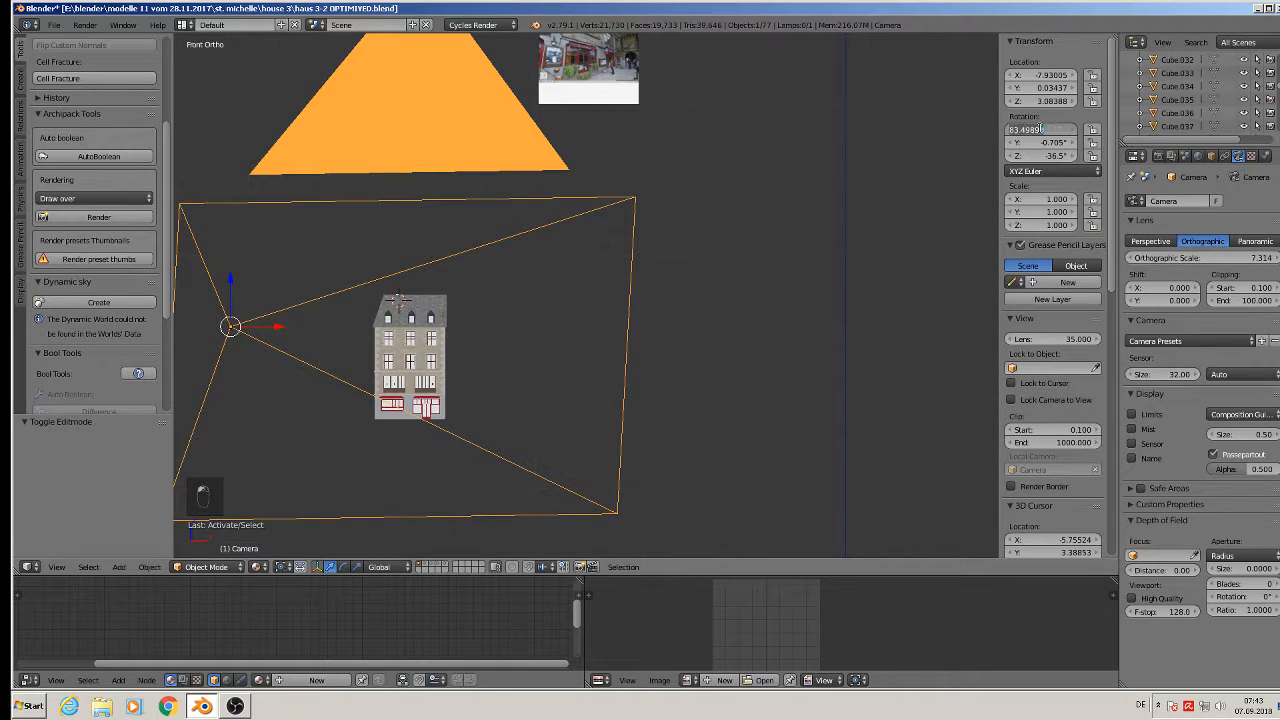
pyautogui.write('90')
pyautogui.press('Return')
pyautogui.click(1040, 142)
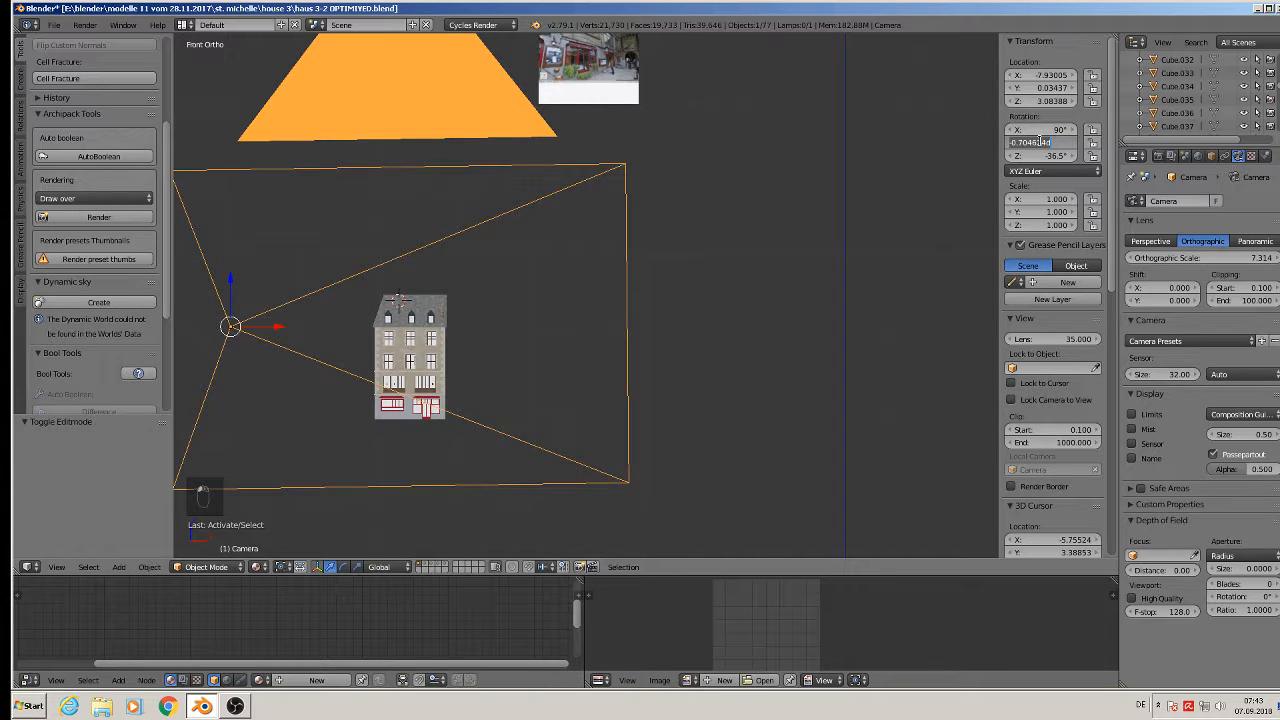
pyautogui.write('0')
pyautogui.press('Return')
pyautogui.click(1052, 154)
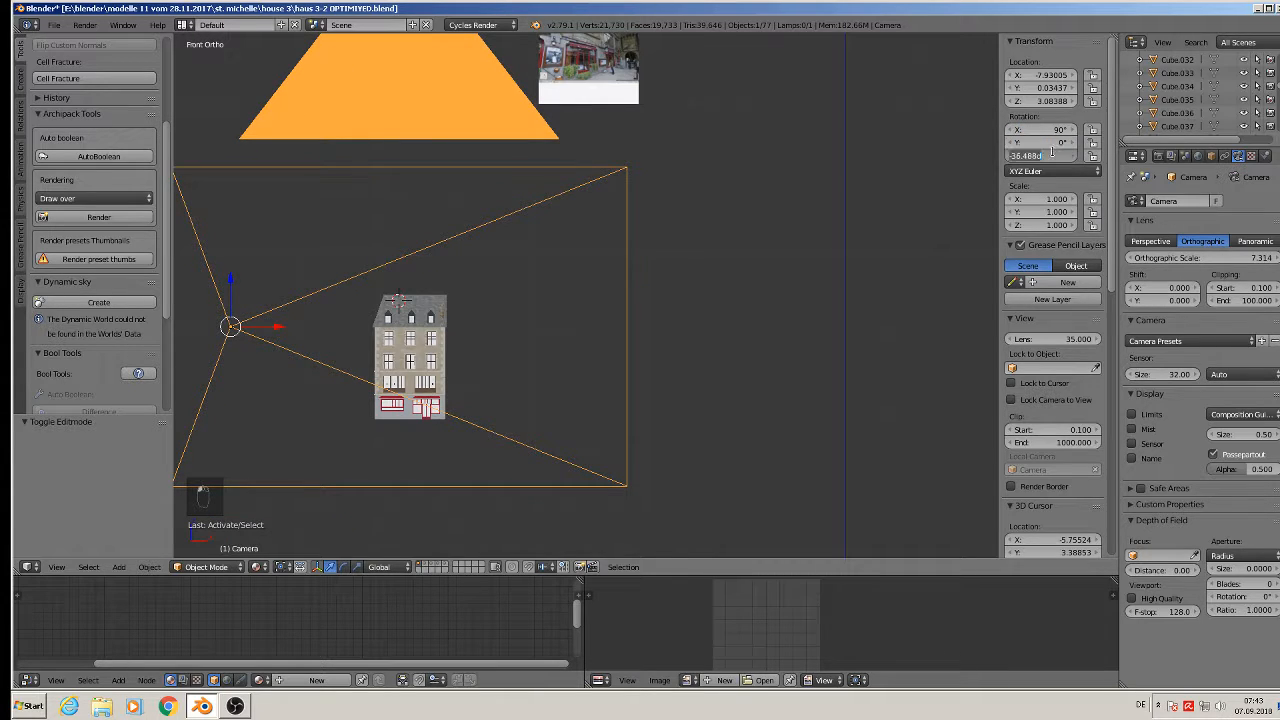
pyautogui.write('0')
pyautogui.press('Return')
pyautogui.scroll(-2, 560, 325)
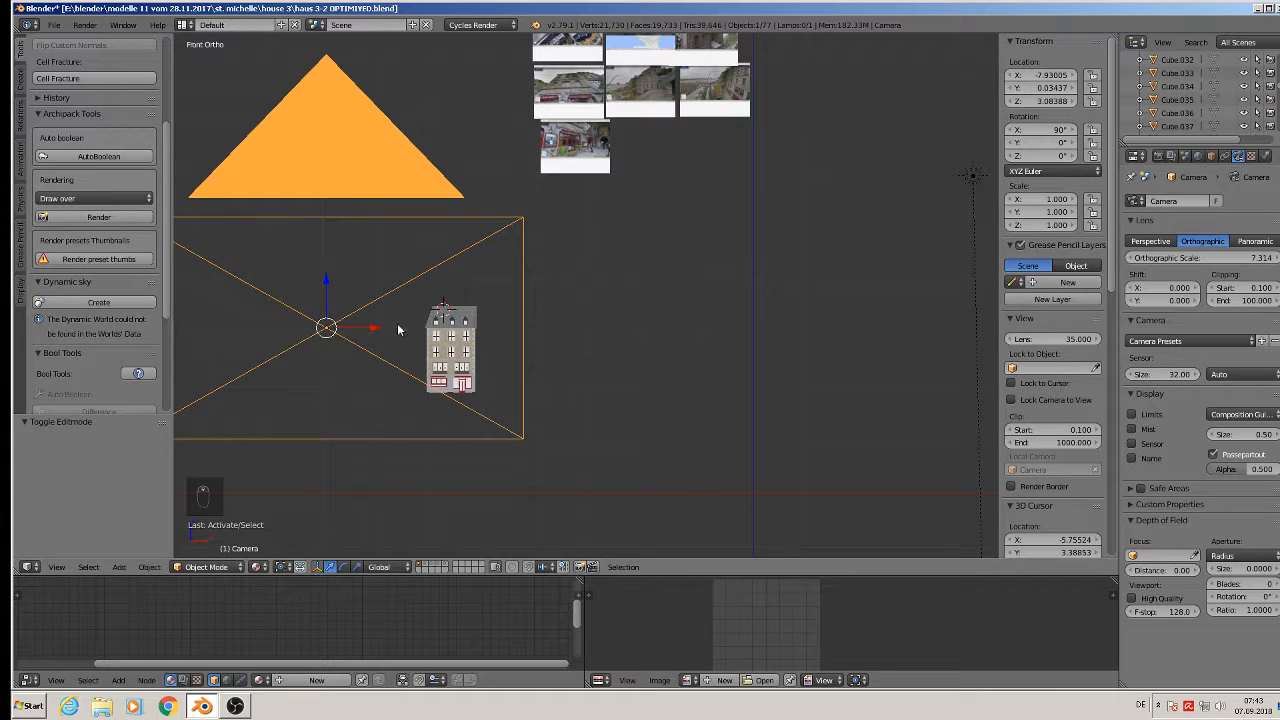
# Centre the camera on the house by moving it about 2.29 along X and about -0.458 along Z.
pyautogui.press('g')
pyautogui.press('x')
pyautogui.click(491, 357)
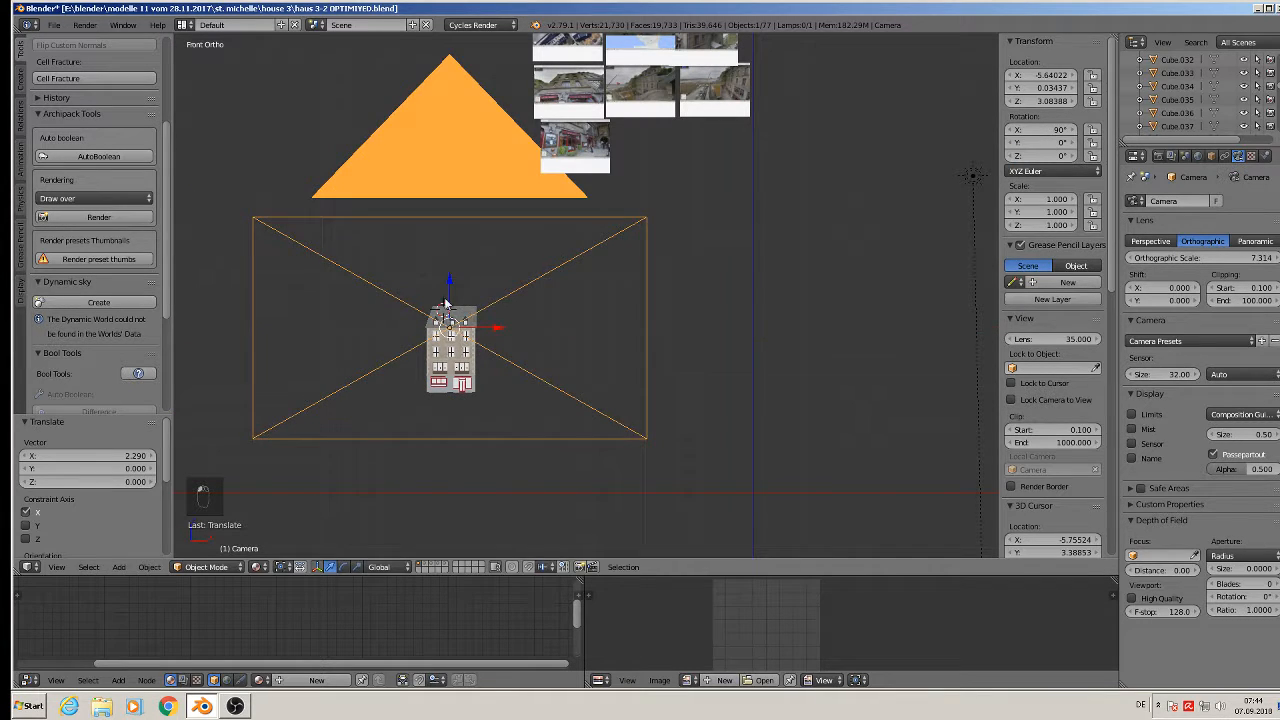
pyautogui.press('g')
pyautogui.press('z')
pyautogui.click(554, 286)
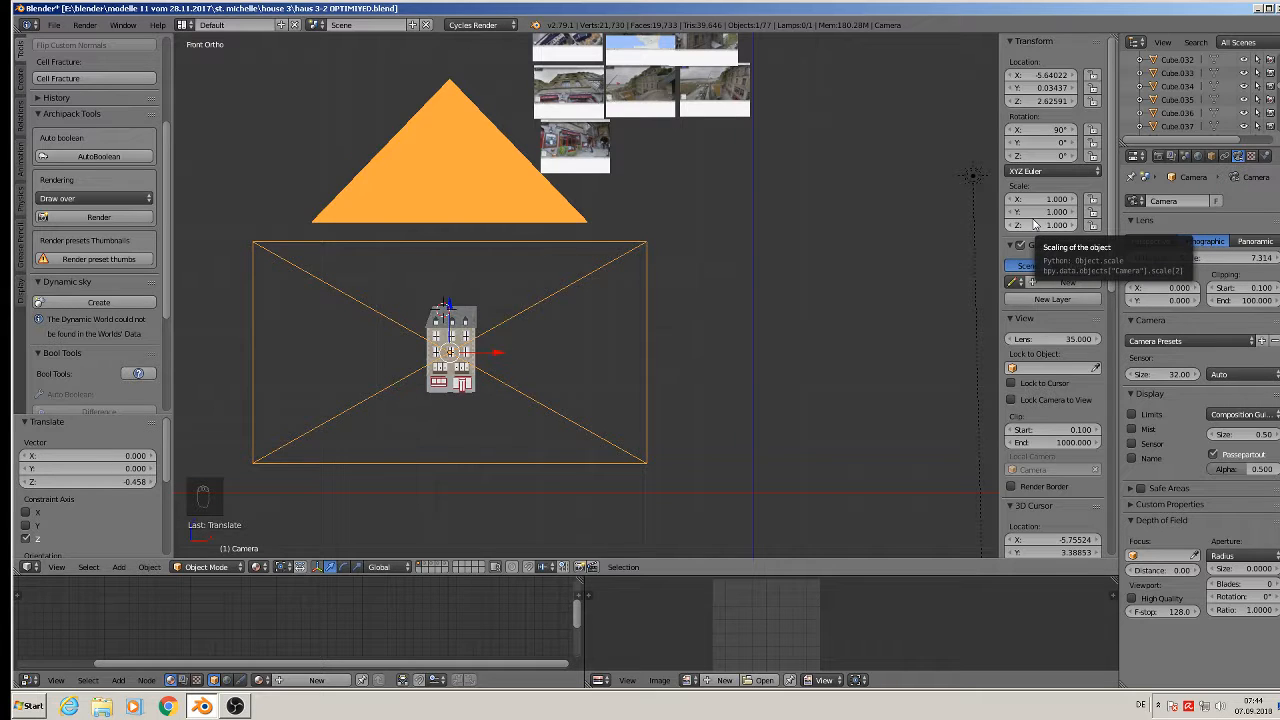
pyautogui.press('n')
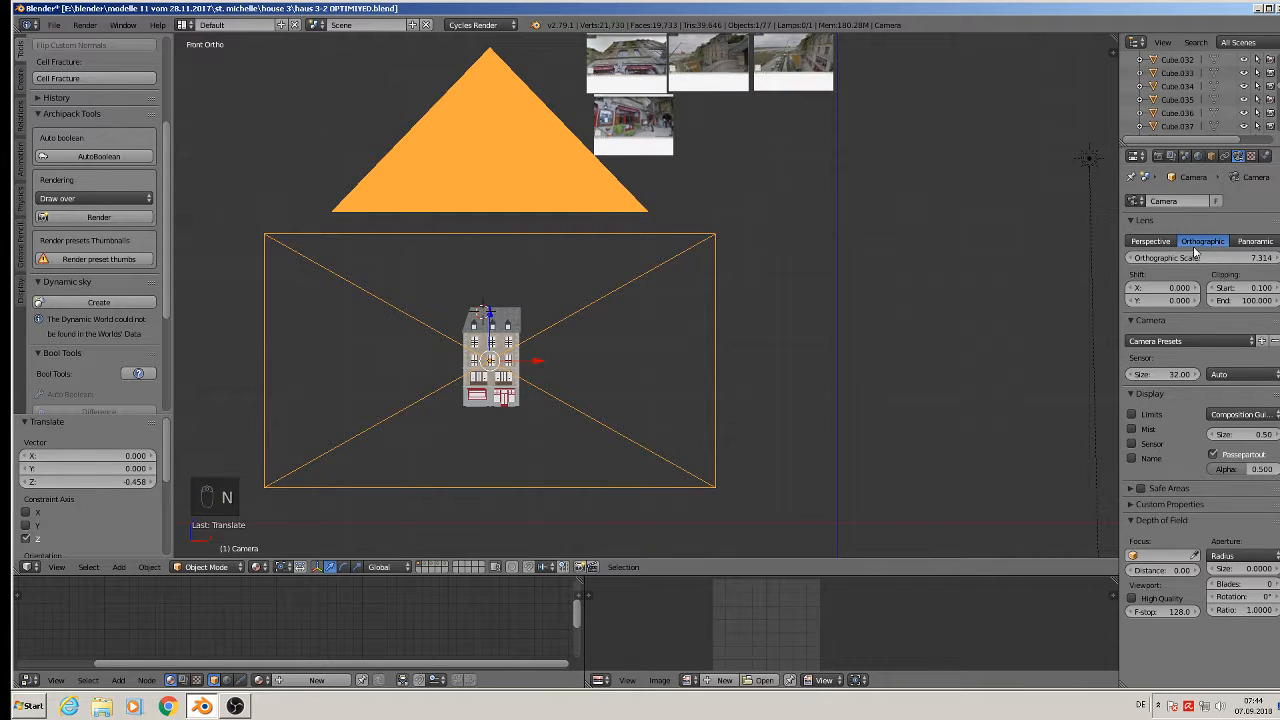
# Set the render resolution to 1024 px in X and 1024 px in Y.
pyautogui.click(1158, 156)
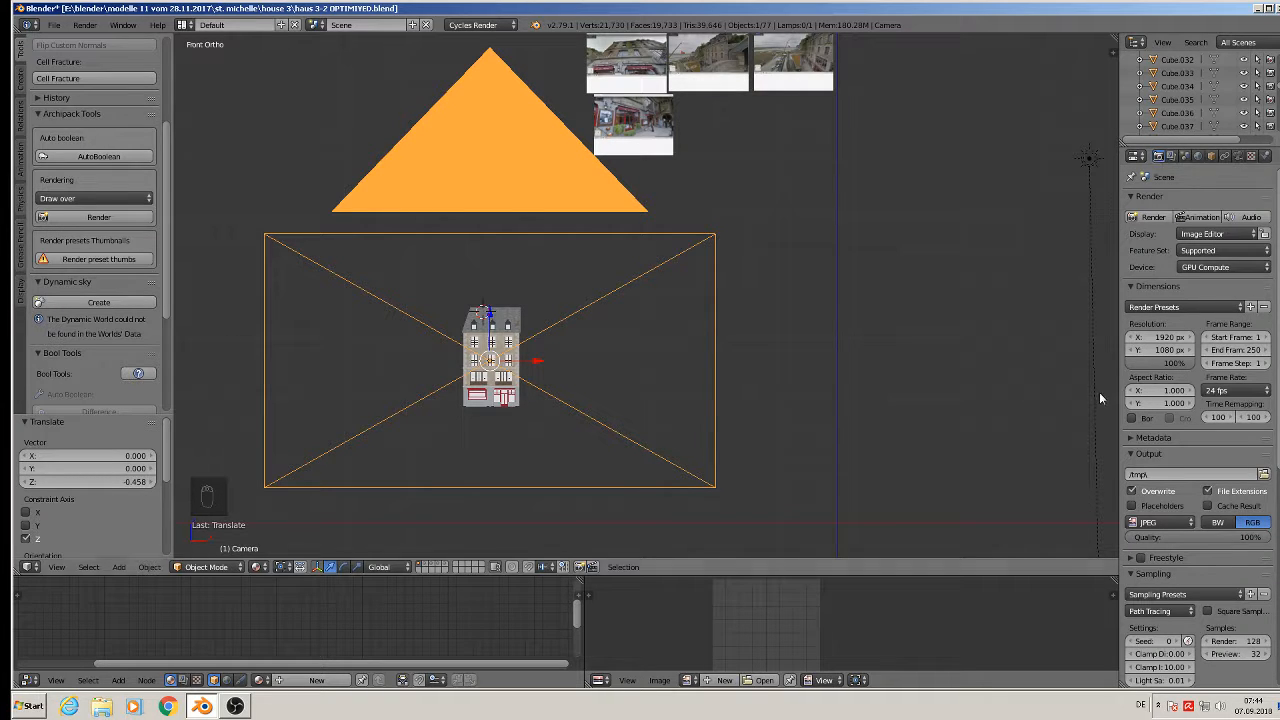
pyautogui.click(1157, 342)
pyautogui.write('1')
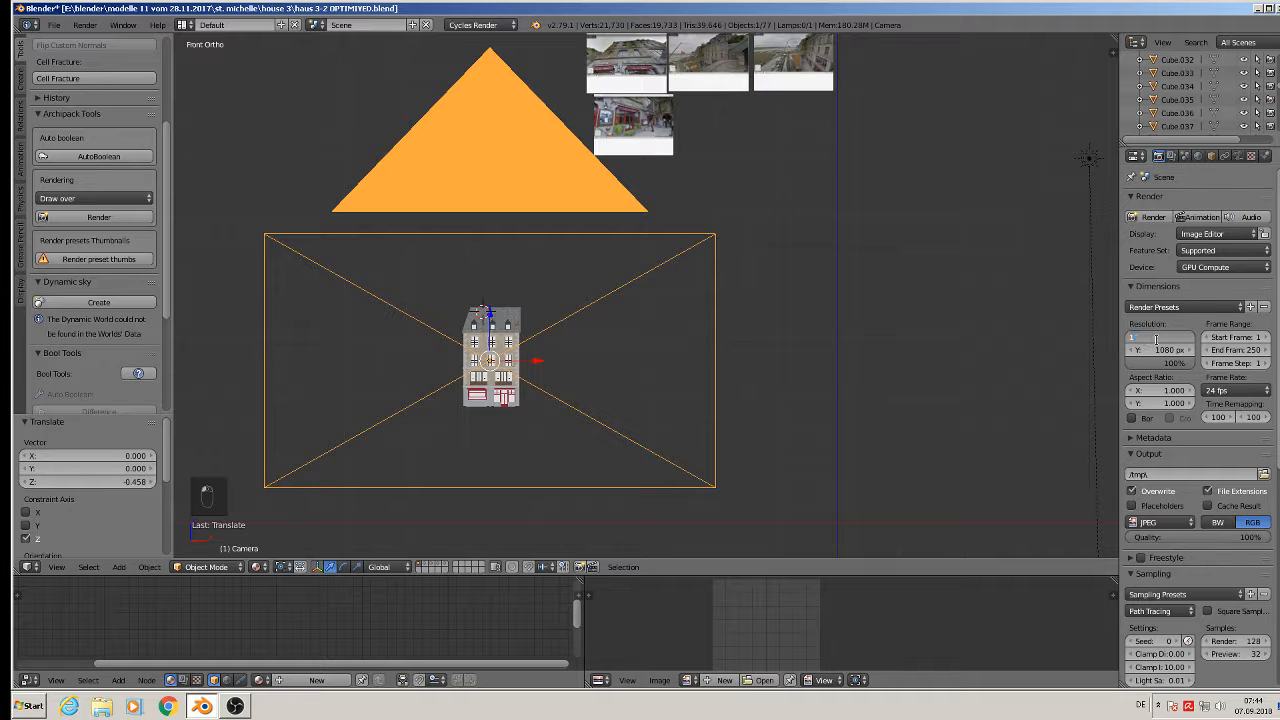
pyautogui.write('024')
pyautogui.press('Return')
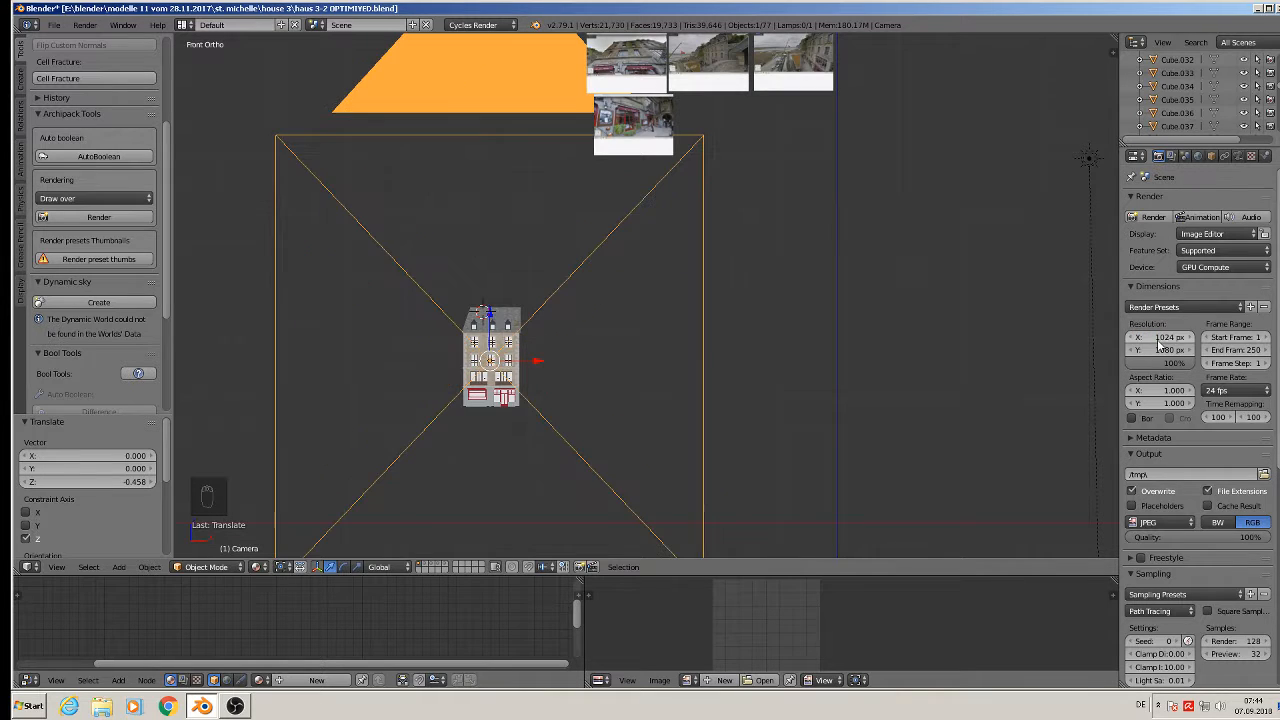
pyautogui.click(1158, 346)
pyautogui.write('1024')
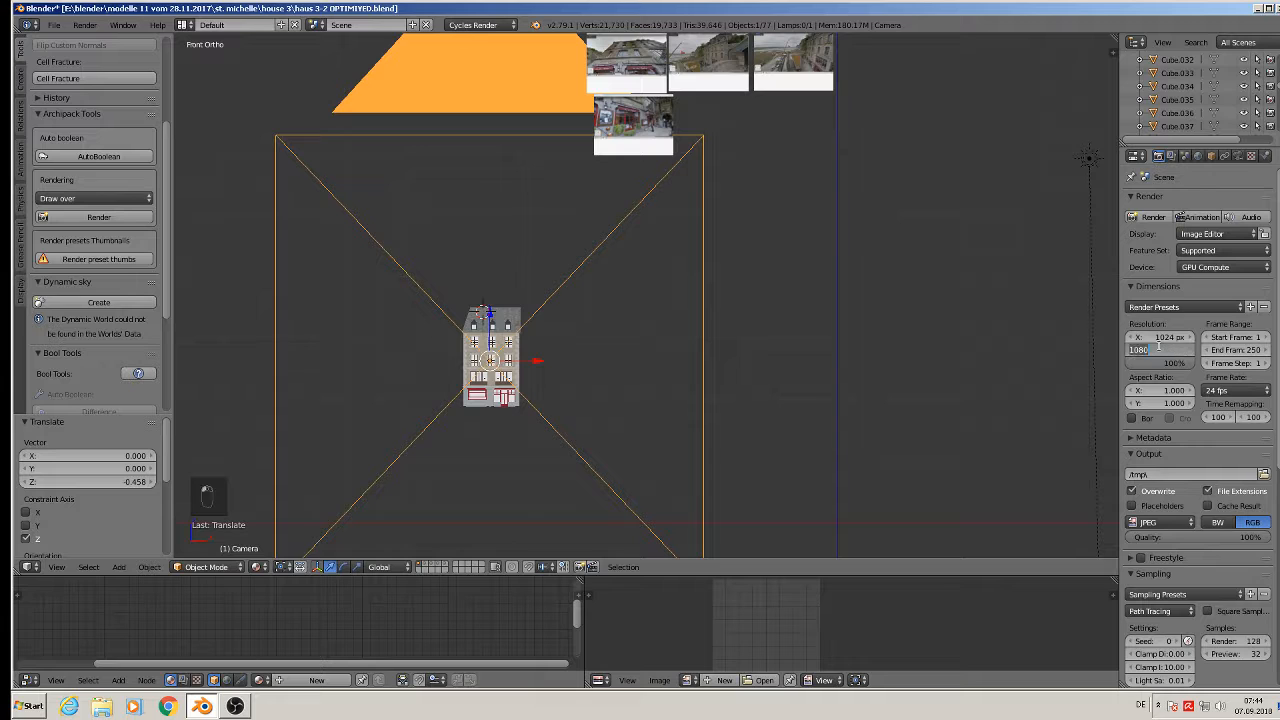
pyautogui.press('Return')
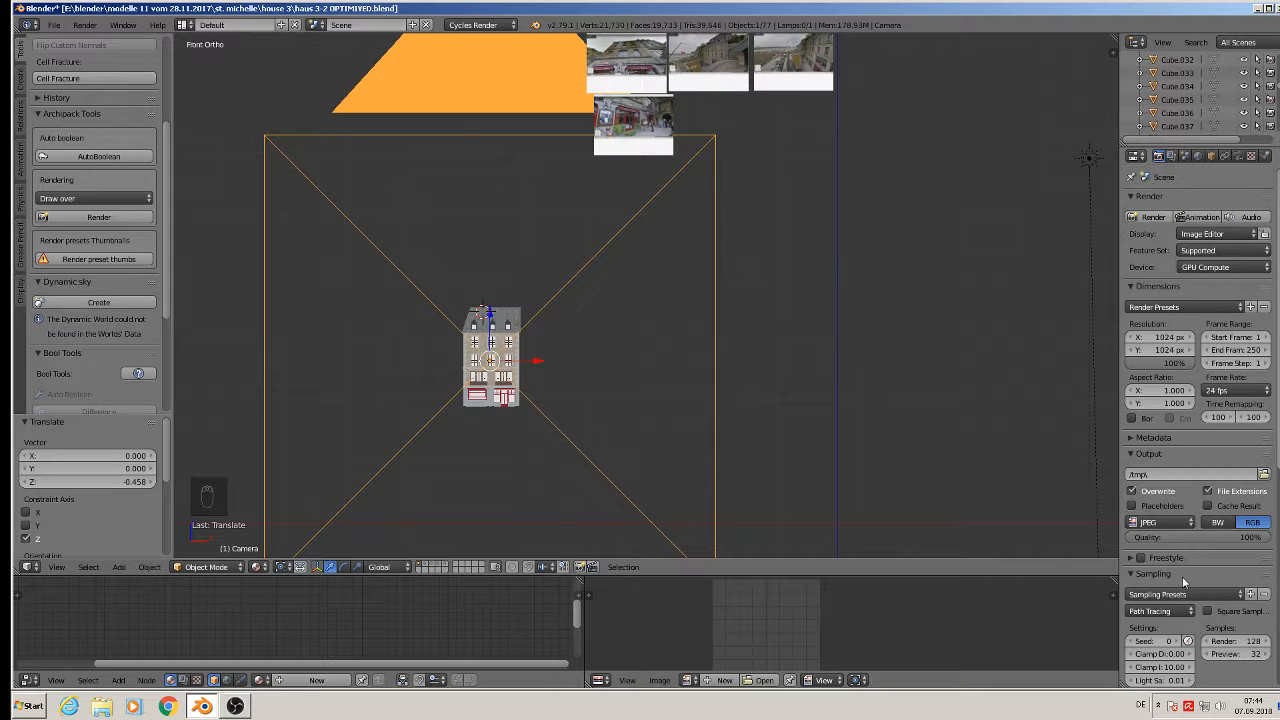
# Look through the camera and reduce its orthographic scale to 1.614 so the house nearly fills the frame.
pyautogui.scroll(-2, 706, 305)
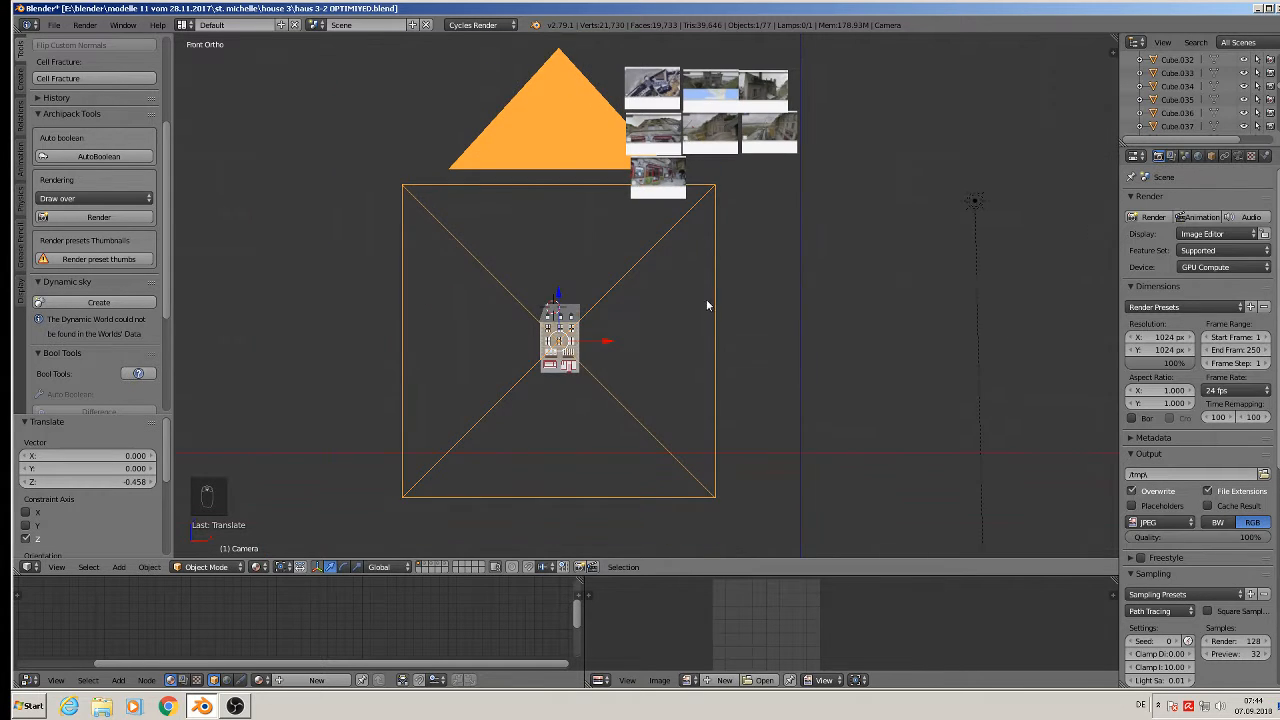
pyautogui.press('KP_0')
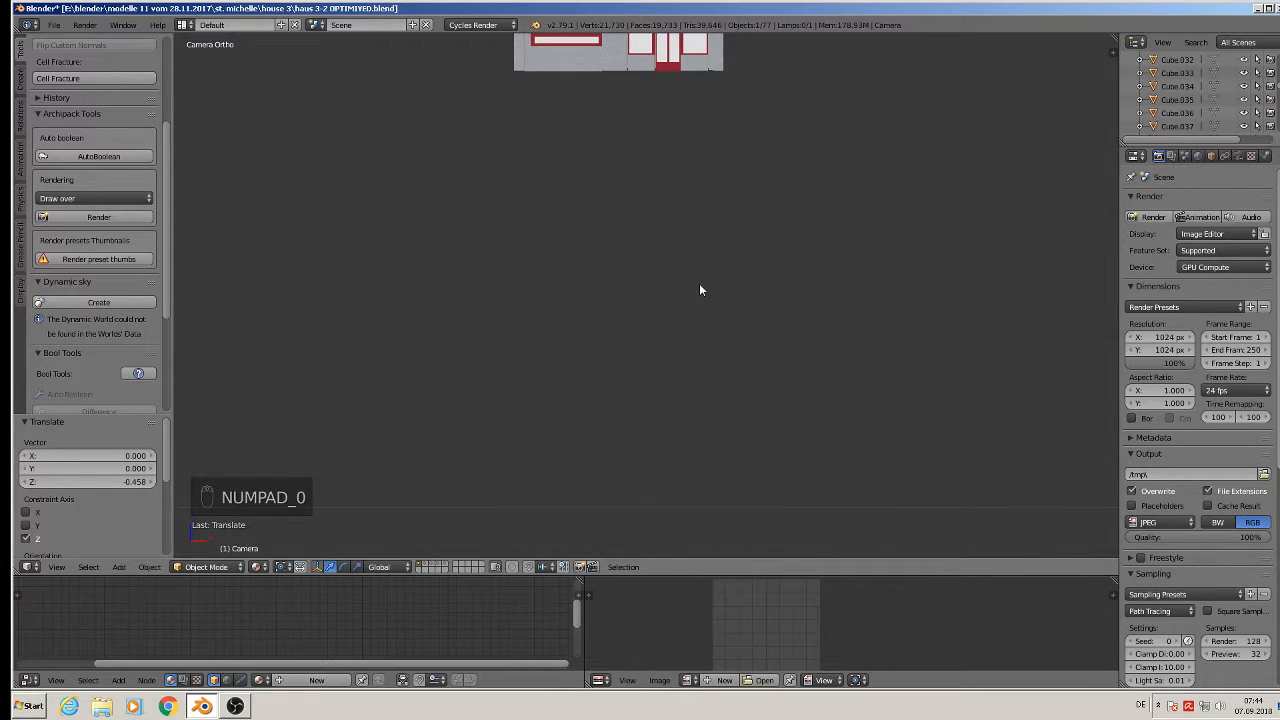
pyautogui.scroll(-4, 699, 283)
pyautogui.keyDown('shift'); pyautogui.moveTo(705, 253); pyautogui.dragTo(600, 352, button='middle'); pyautogui.keyUp('shift')
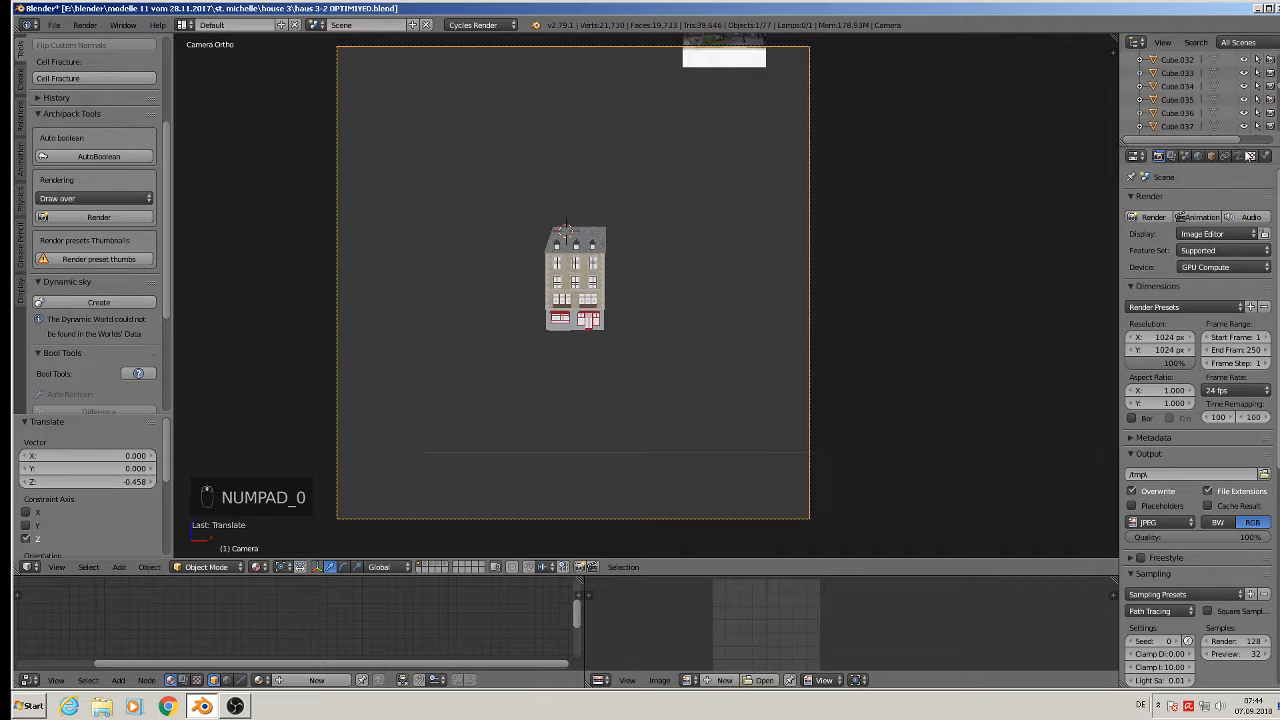
pyautogui.click(1239, 156)
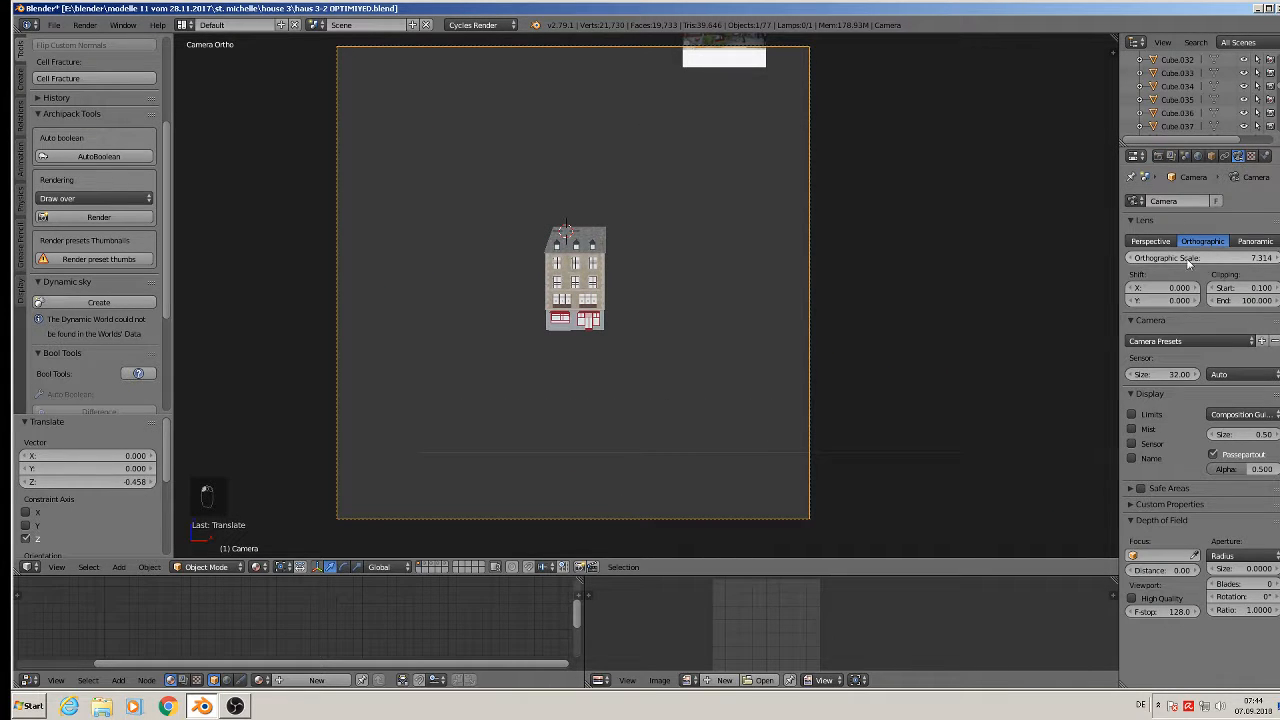
pyautogui.moveTo(1178, 263); pyautogui.dragTo(1064, 263)
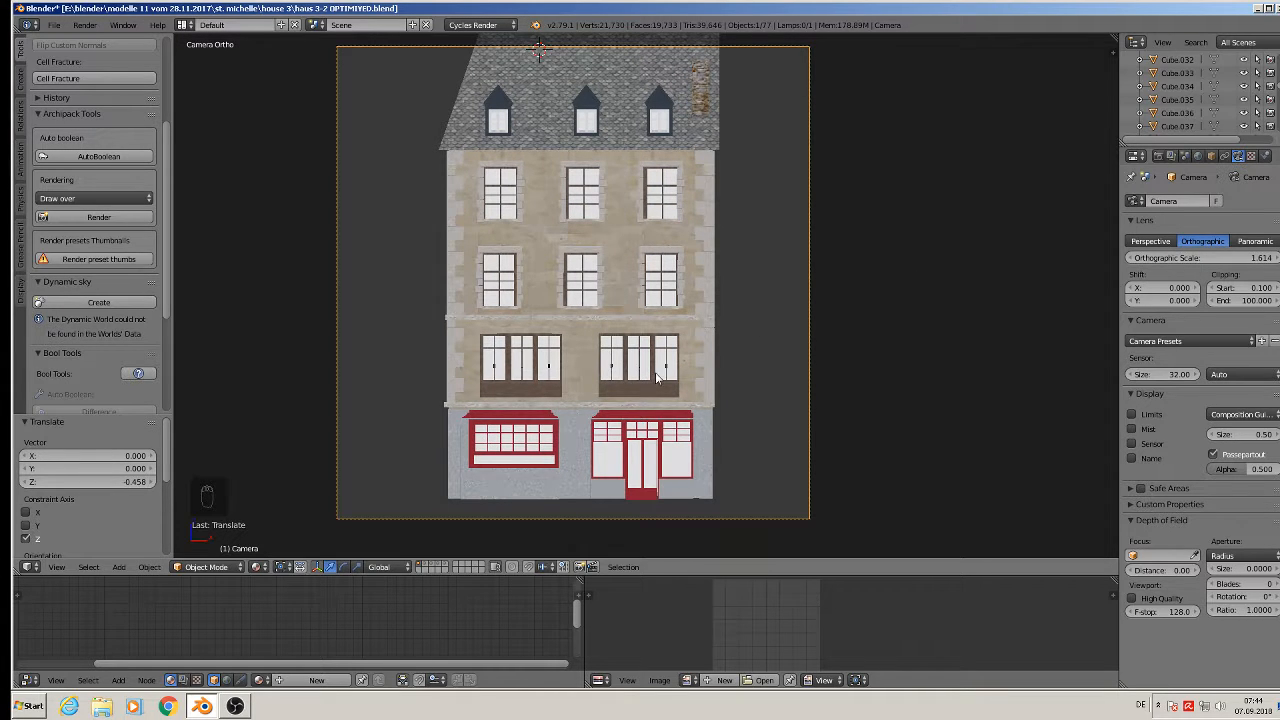
# Move the camera about 0.032 in X and 0.066 in Z to fit the whole facade in frame at orthographic scale 1.614.
pyautogui.press('g')
pyautogui.click(668, 352)
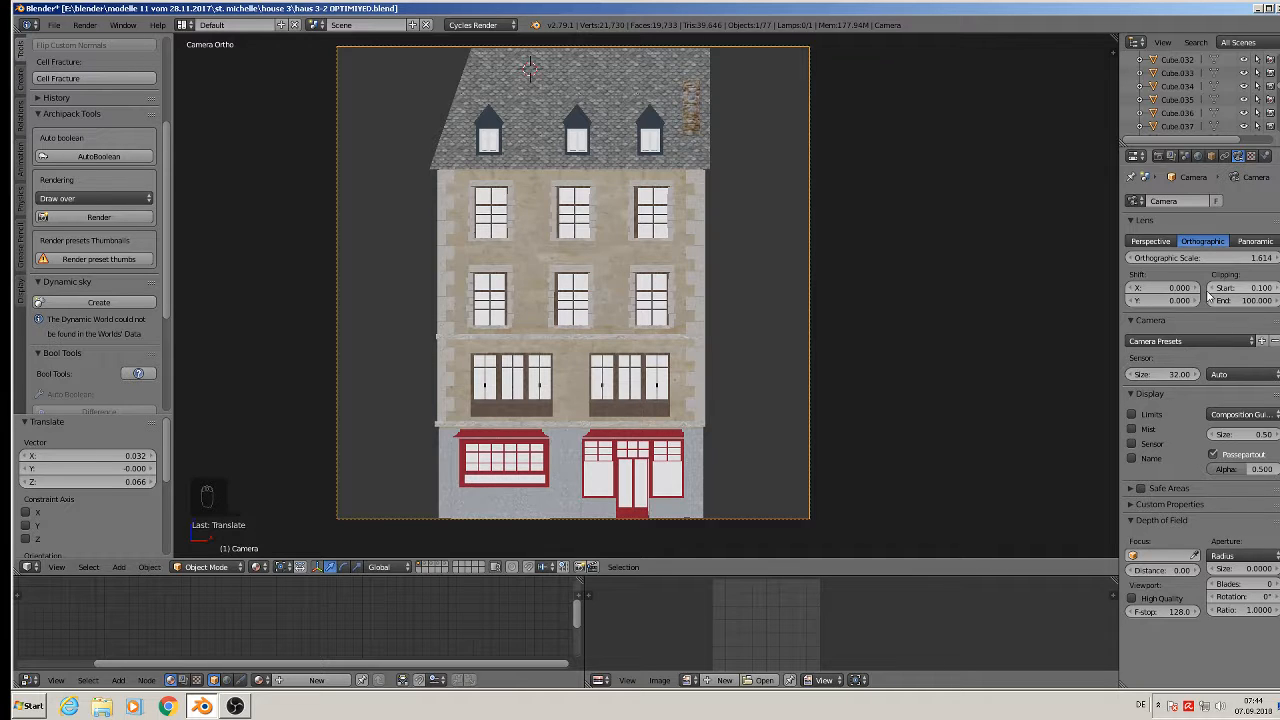
pyautogui.click(1276, 259)
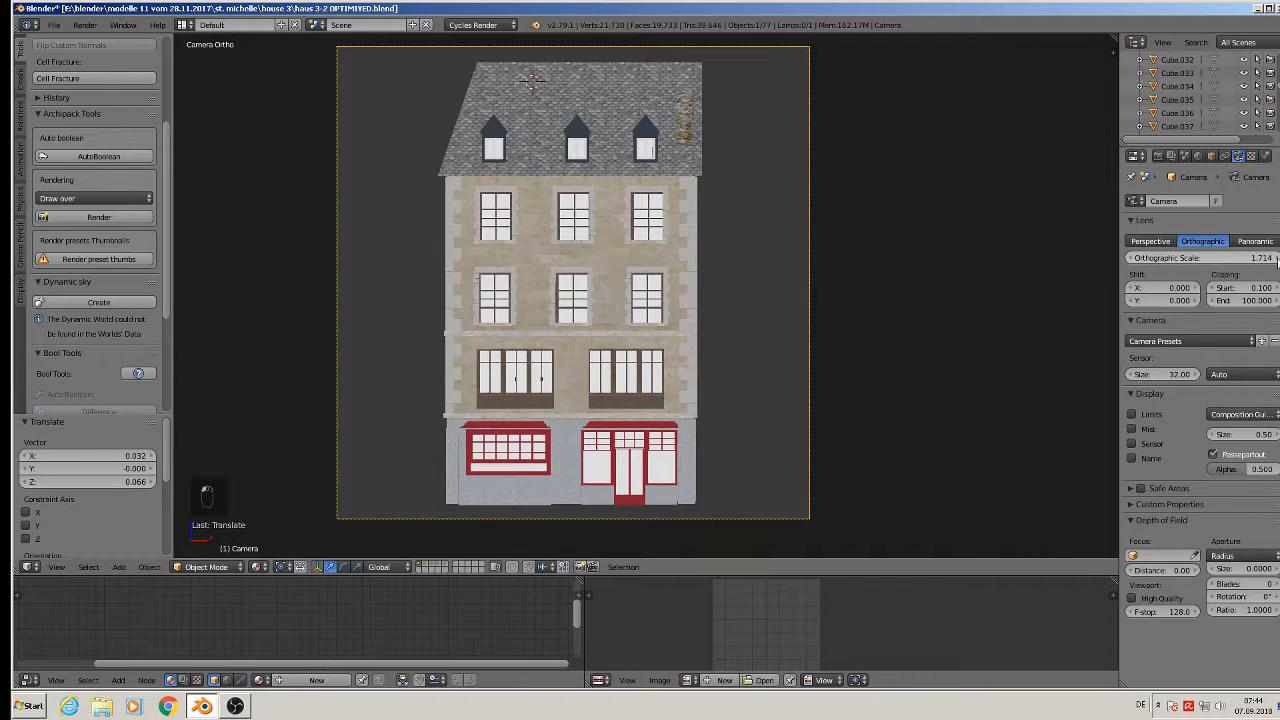
pyautogui.click(1133, 259)
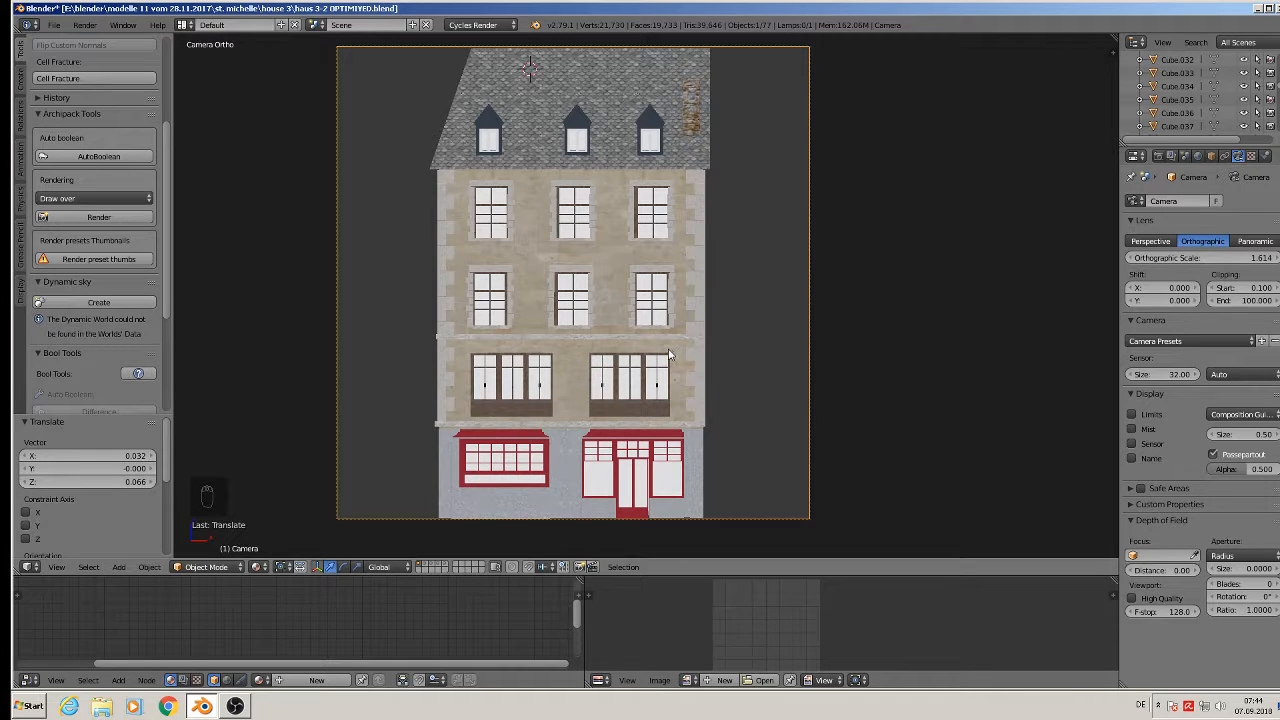
# Render the house's front facade through the camera and enlarge the render result area to show the whole image.
pyautogui.press('F12')
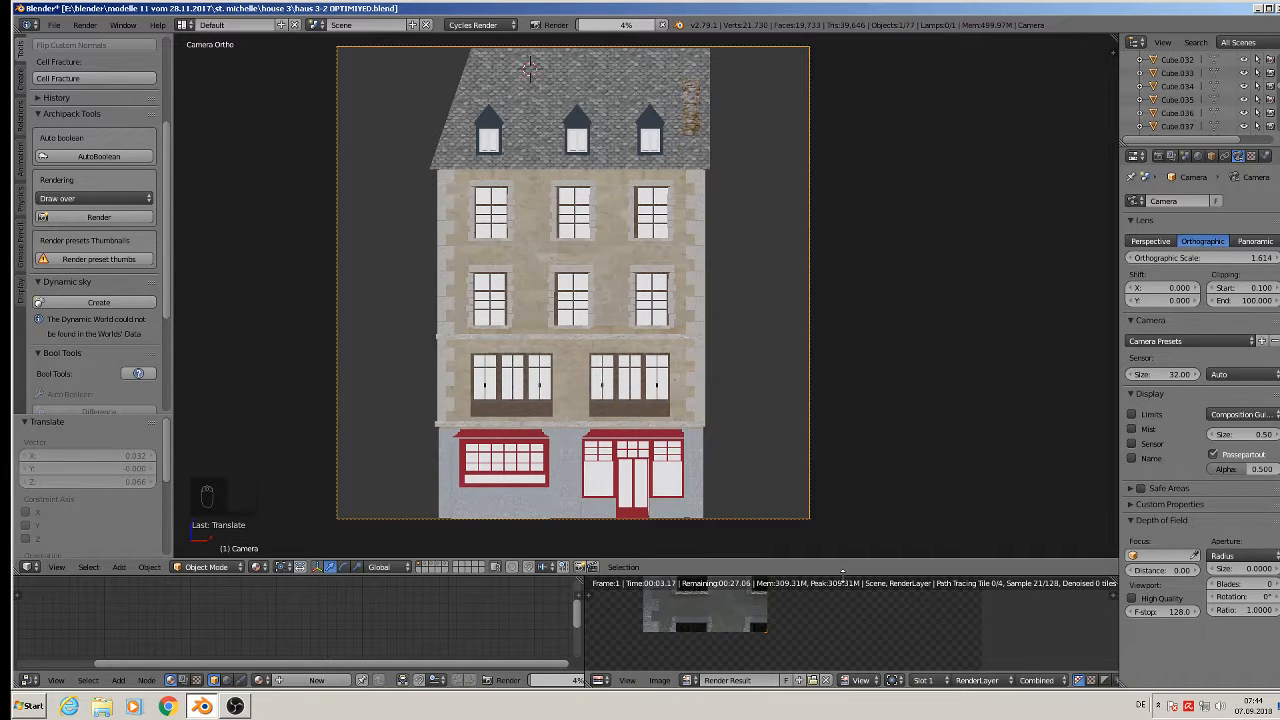
pyautogui.moveTo(868, 575); pyautogui.dragTo(868, 370)
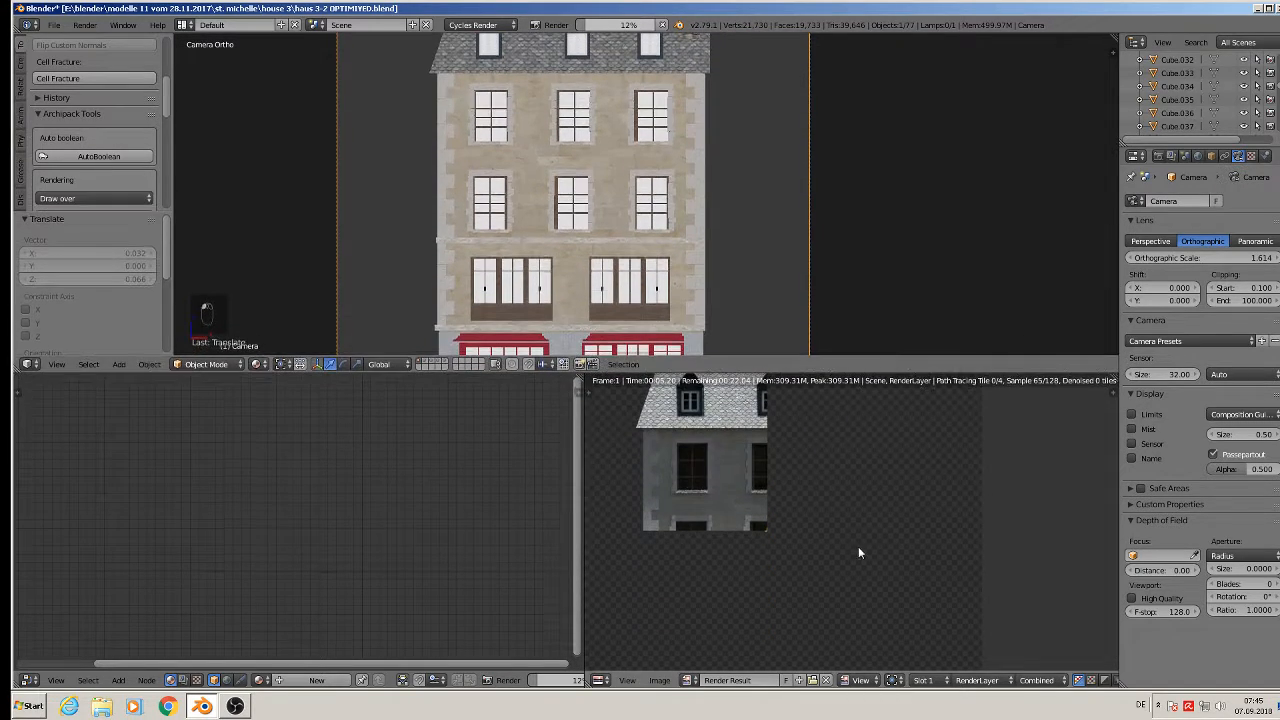
pyautogui.scroll(-4, 855, 547)
pyautogui.scroll(3, 853, 547)
pyautogui.scroll(-1, 853, 547)
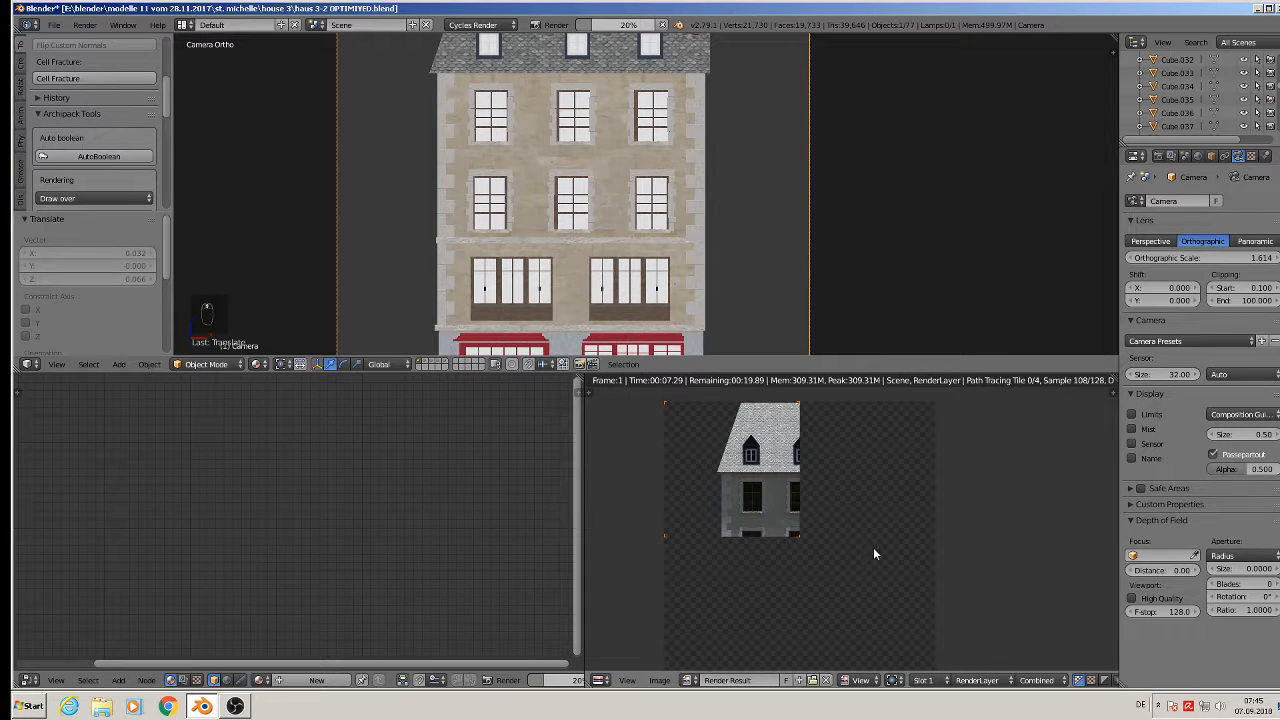
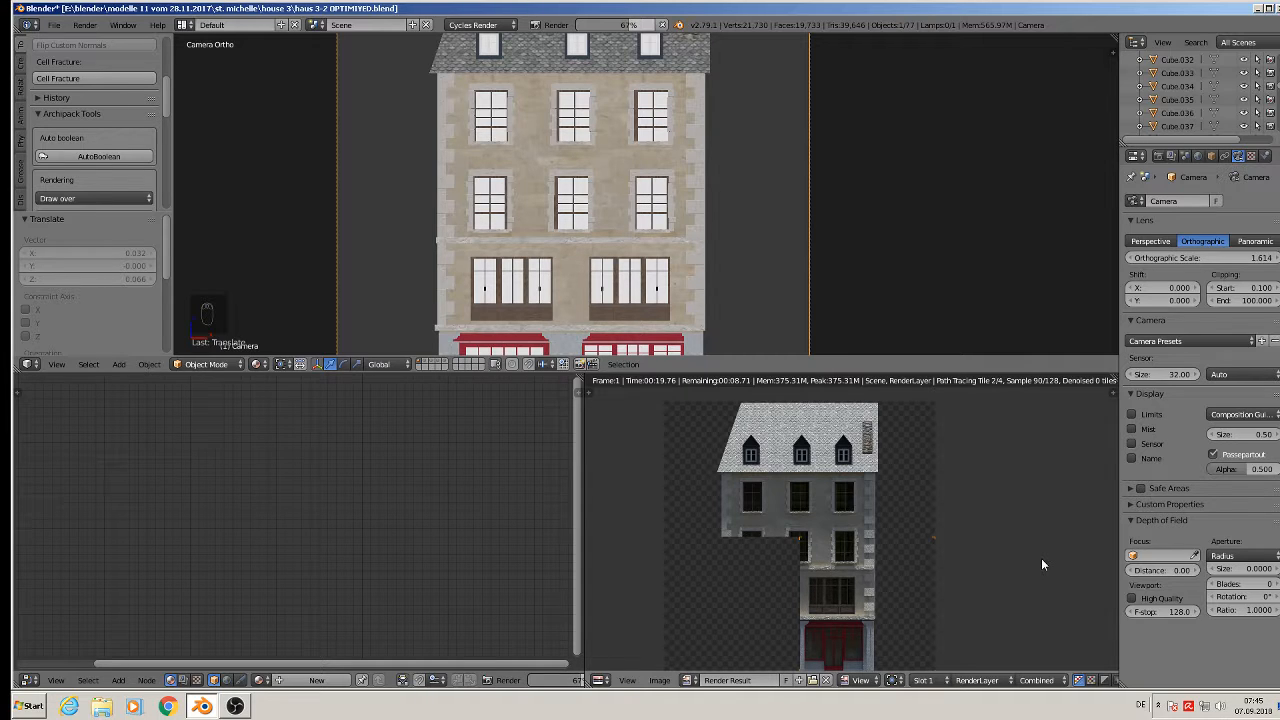
# Cancel the running render of the house facade.
pyautogui.press('Escape')
pyautogui.press('Escape')
pyautogui.press('Escape')
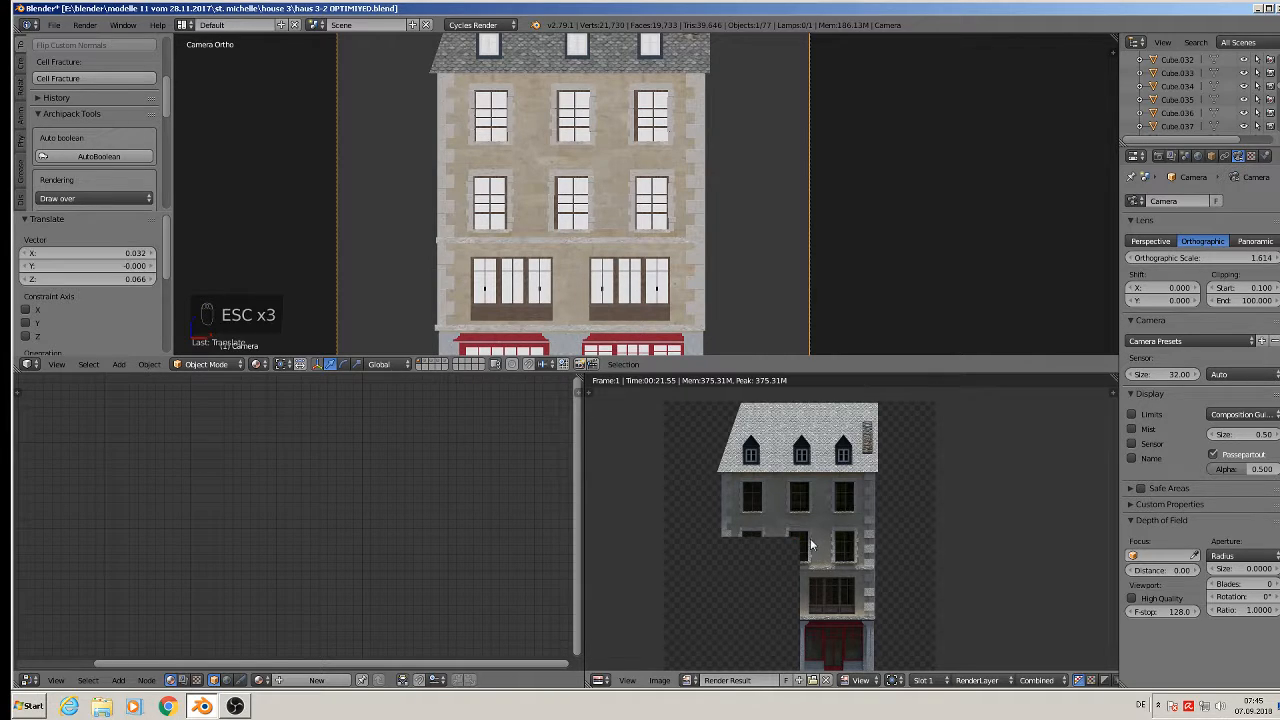
pyautogui.press('Escape')
pyautogui.scroll(-3, 678, 313)
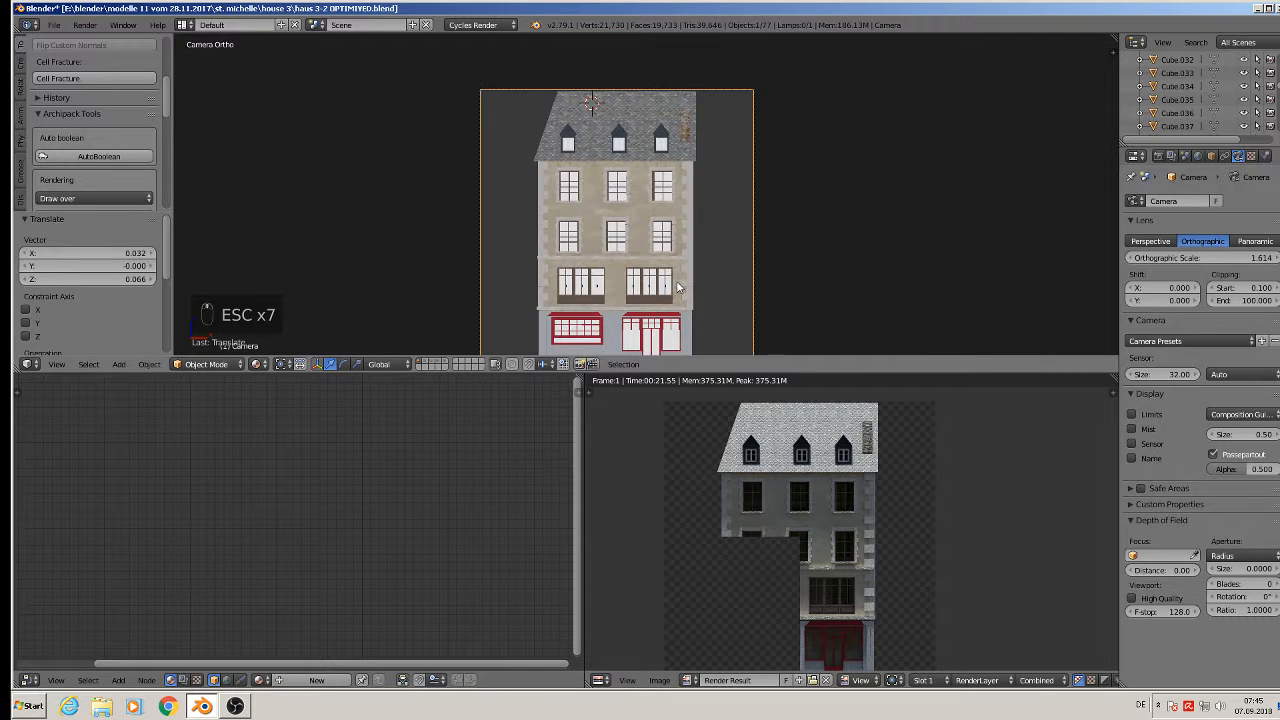
pyautogui.keyDown('shift'); pyautogui.moveTo(707, 270); pyautogui.dragTo(664, 206, button='middle'); pyautogui.keyUp('shift')
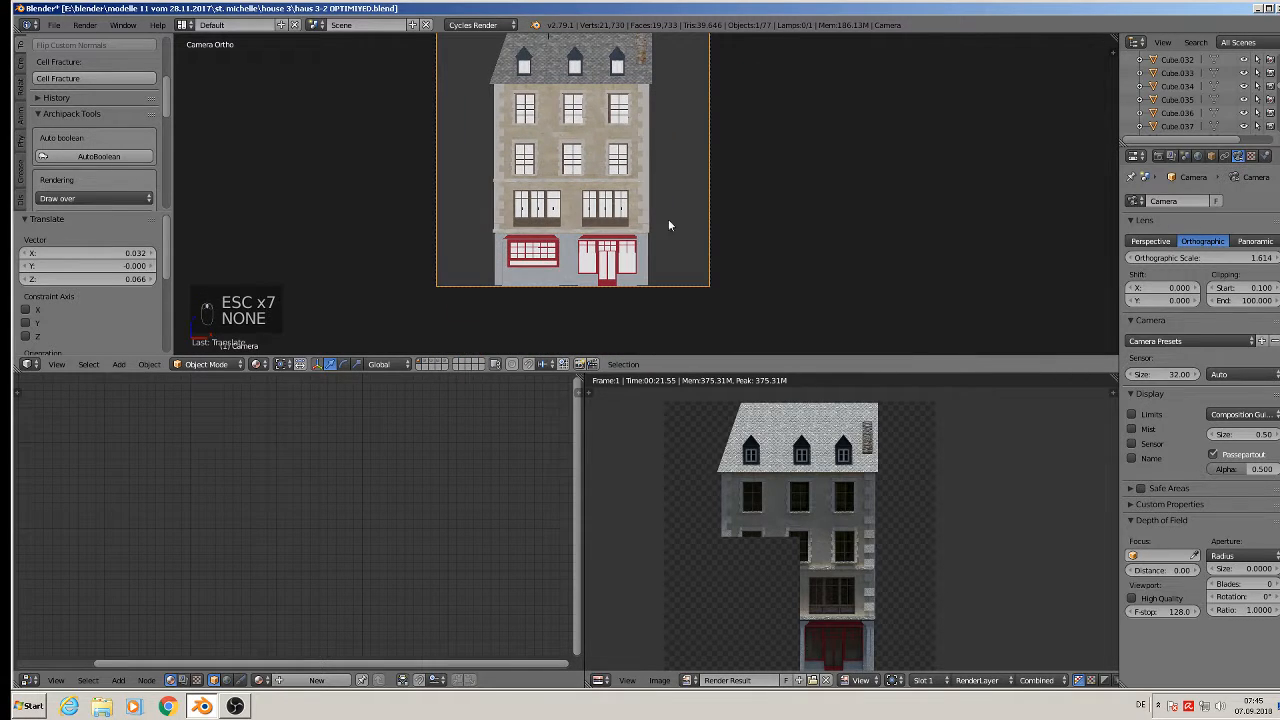
pyautogui.press('Escape')
pyautogui.press('Escape')
pyautogui.press('Escape')
# In front view, place the 3D cursor on the ground-floor shop window beside the entrance and add a plane there.
pyautogui.press('KP_1')
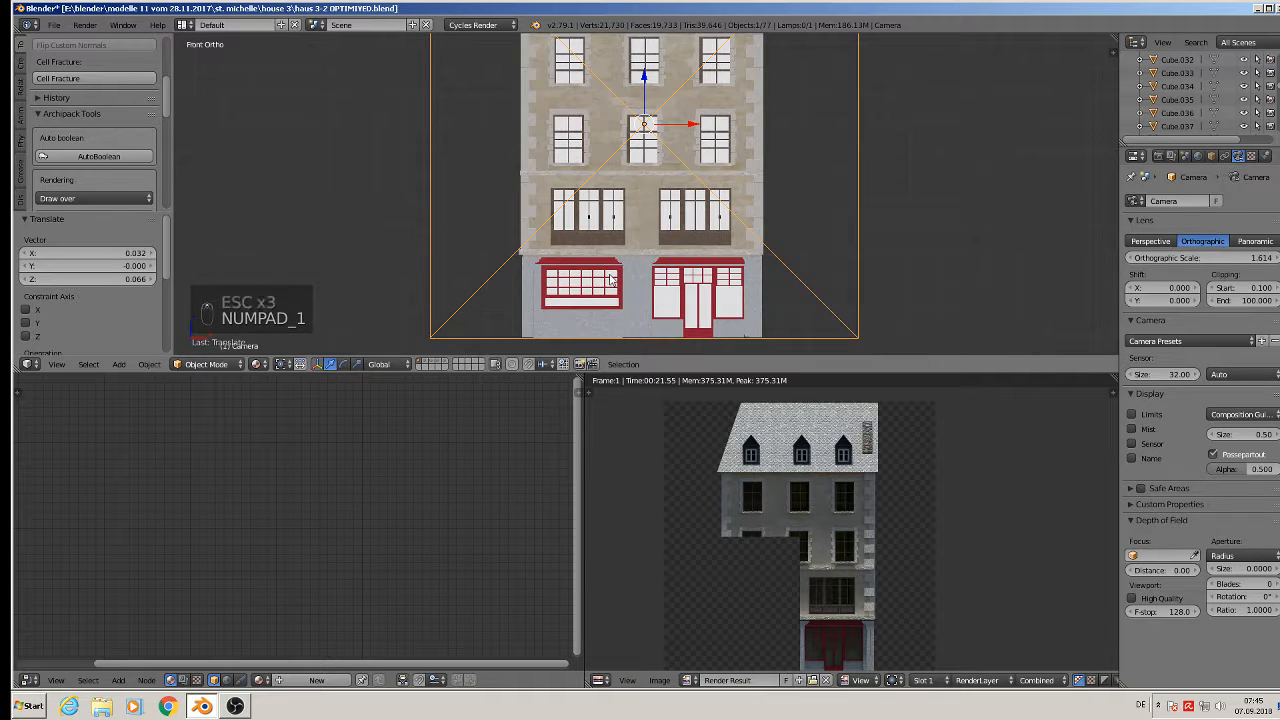
pyautogui.keyDown('shift'); pyautogui.moveTo(588, 287); pyautogui.dragTo(560, 208, button='middle'); pyautogui.keyUp('shift')
pyautogui.click(557, 204)
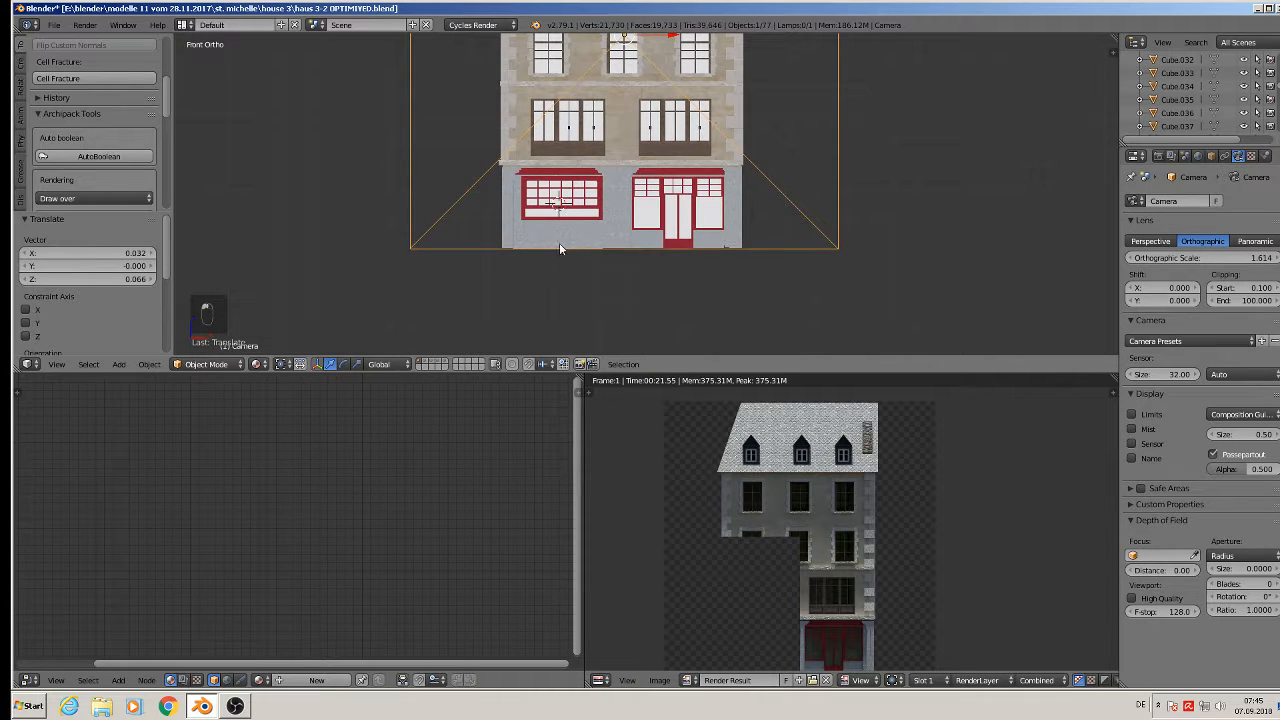
pyautogui.click(117, 364)
pyautogui.moveTo(140, 348)
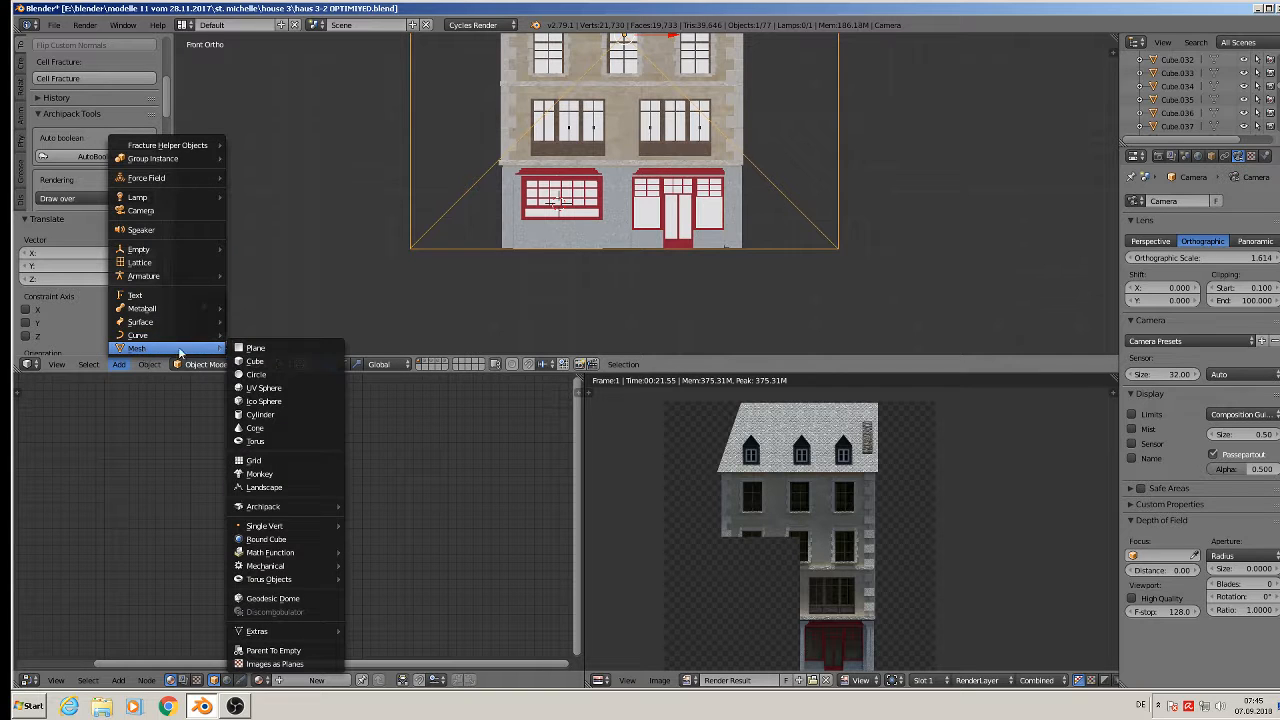
pyautogui.click(252, 348)
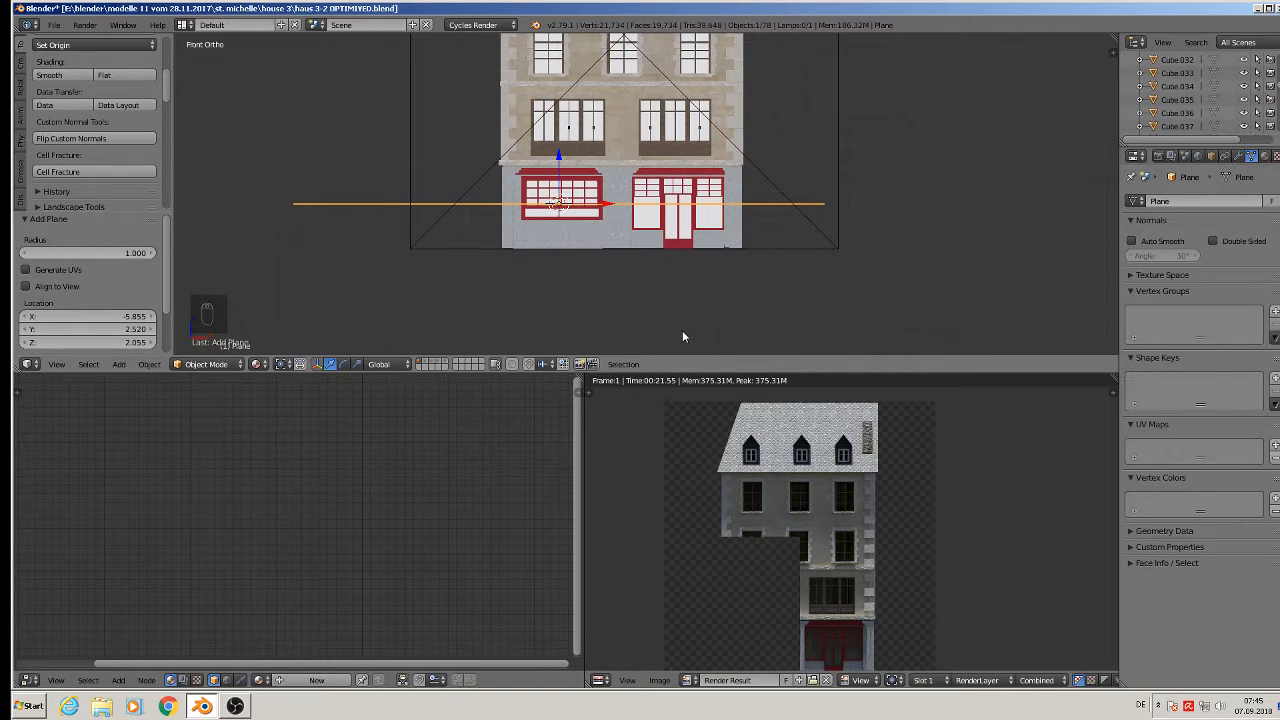
pyautogui.press('r')
pyautogui.press('x')
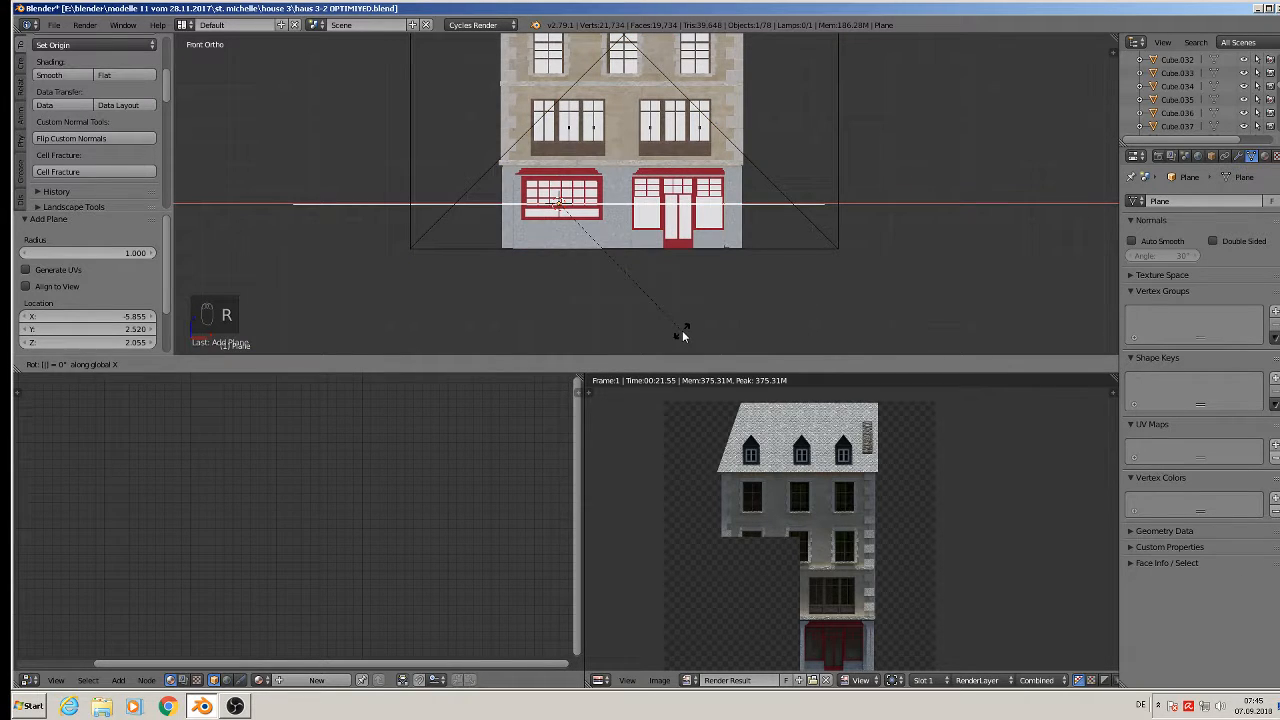
pyautogui.press('Escape')
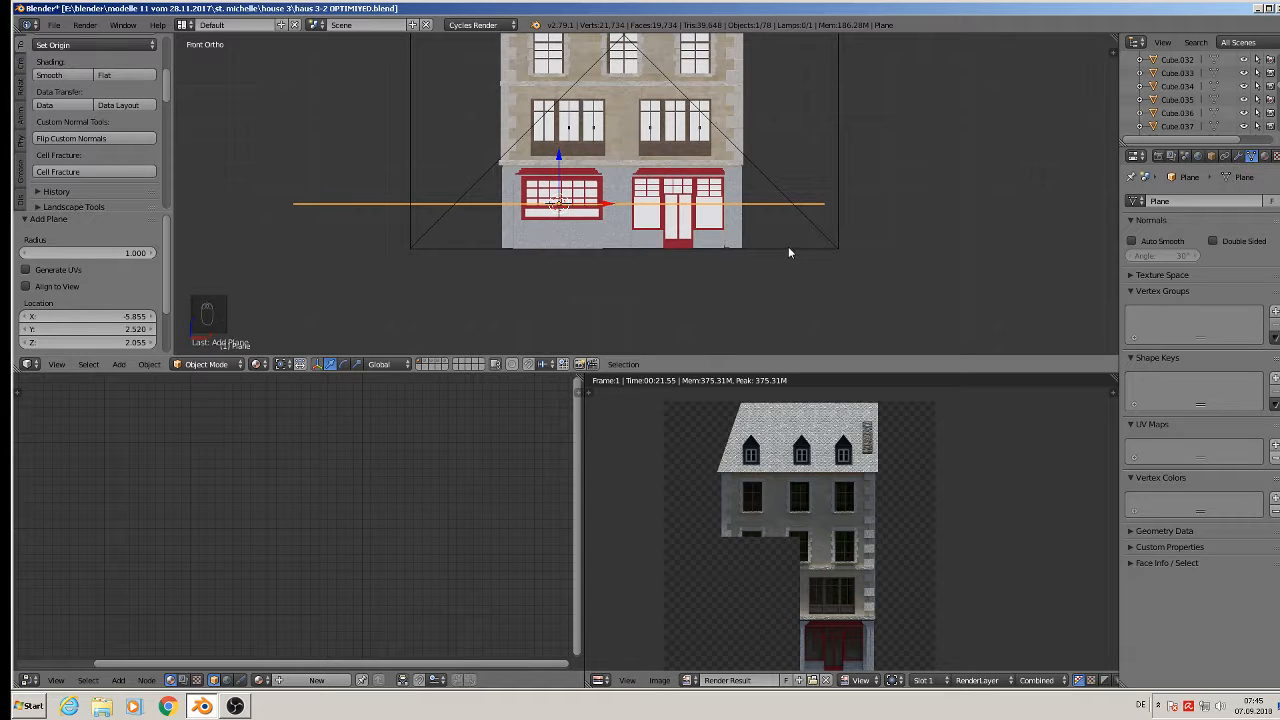
# Rotate the new plane 90° about the X axis and scale it by about 0.136 to shop-window size.
pyautogui.write('rx90')
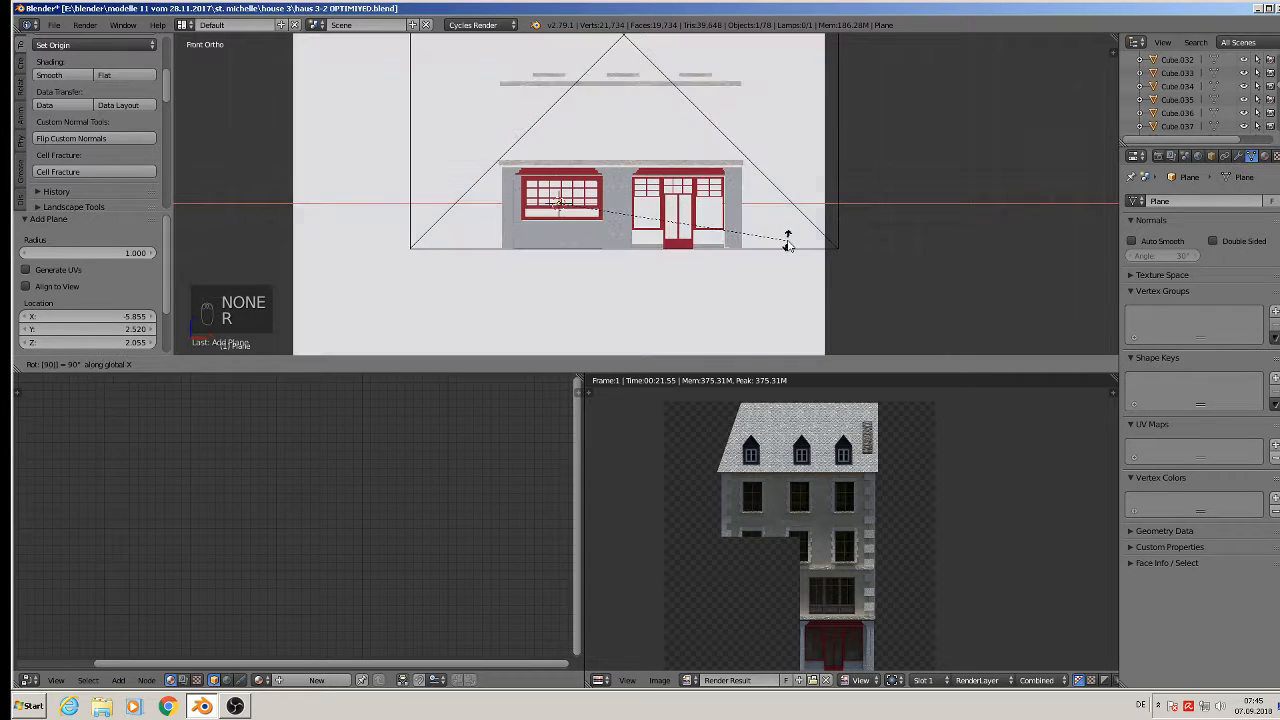
pyautogui.press('Return')
pyautogui.press('s')
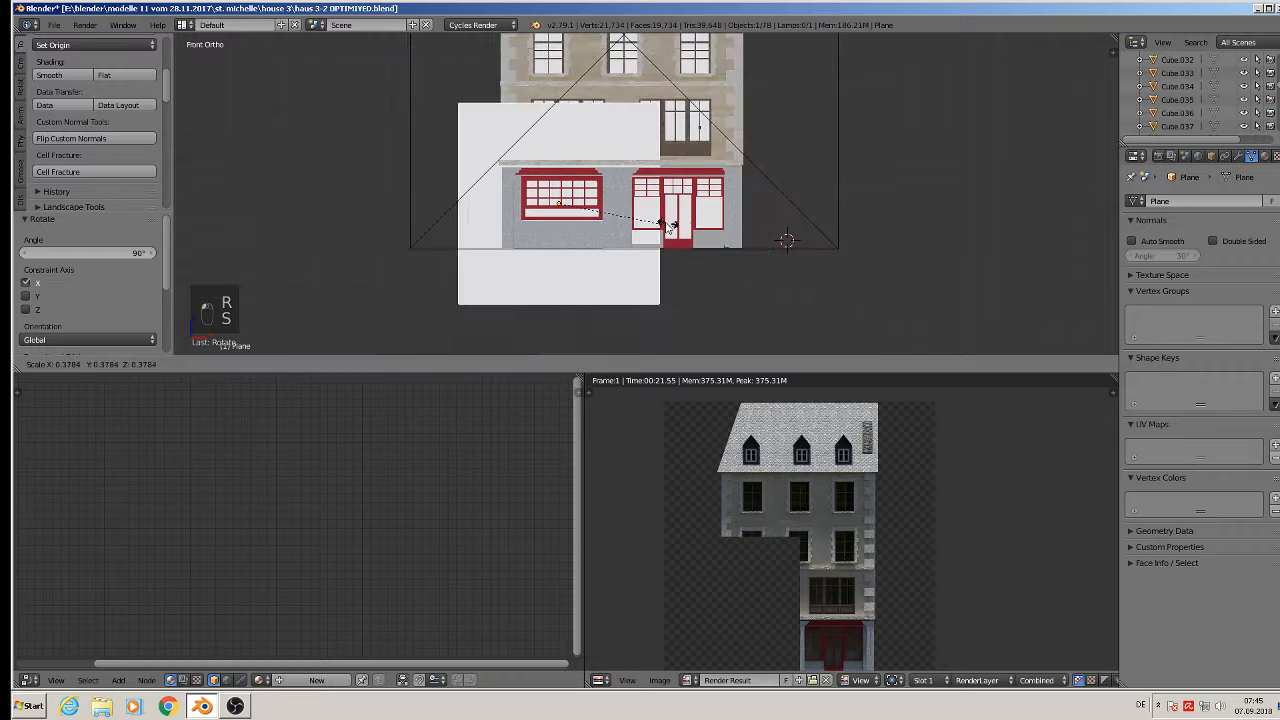
pyautogui.click(602, 206)
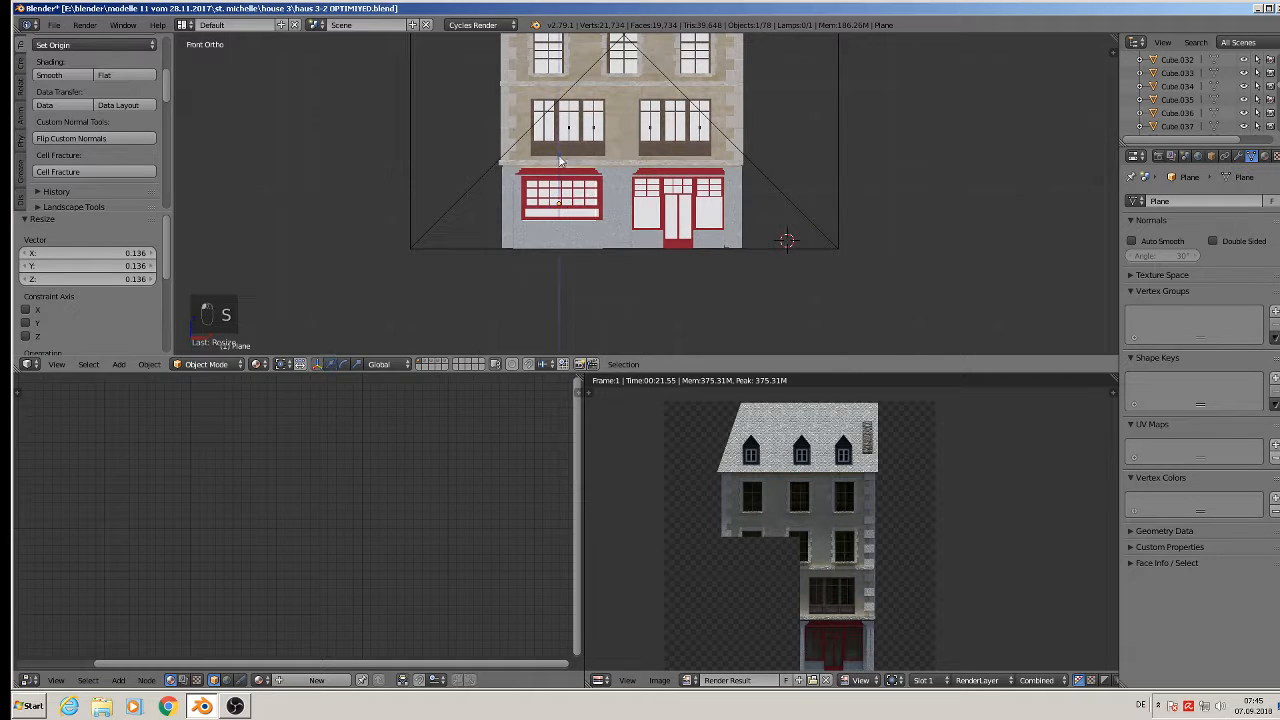
# Move the plane about 0.025 up in Z and about -0.115 in Y.
pyautogui.press('g')
pyautogui.press('z')
pyautogui.moveTo(567, 151); pyautogui.dragTo(567, 153)
pyautogui.moveTo(566, 188); pyautogui.dragTo(503, 211, button='middle')
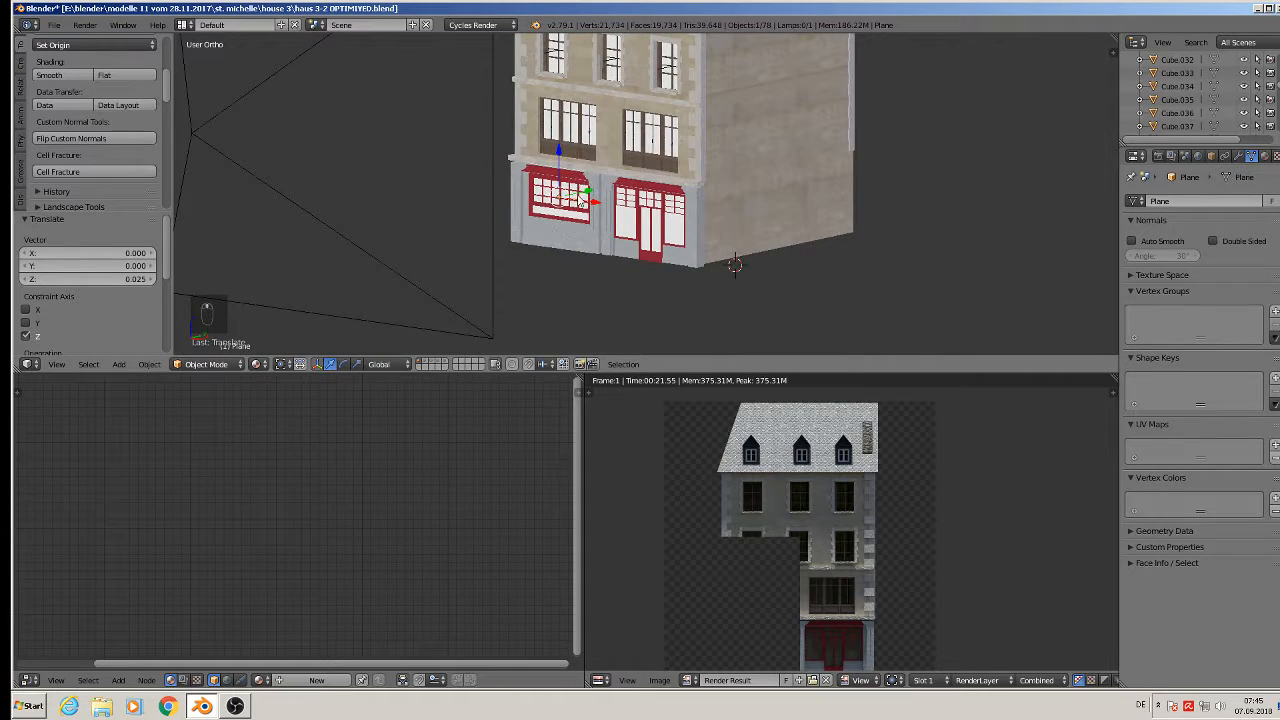
pyautogui.moveTo(579, 196); pyautogui.dragTo(568, 198)
pyautogui.moveTo(592, 222); pyautogui.dragTo(656, 210, button='middle')
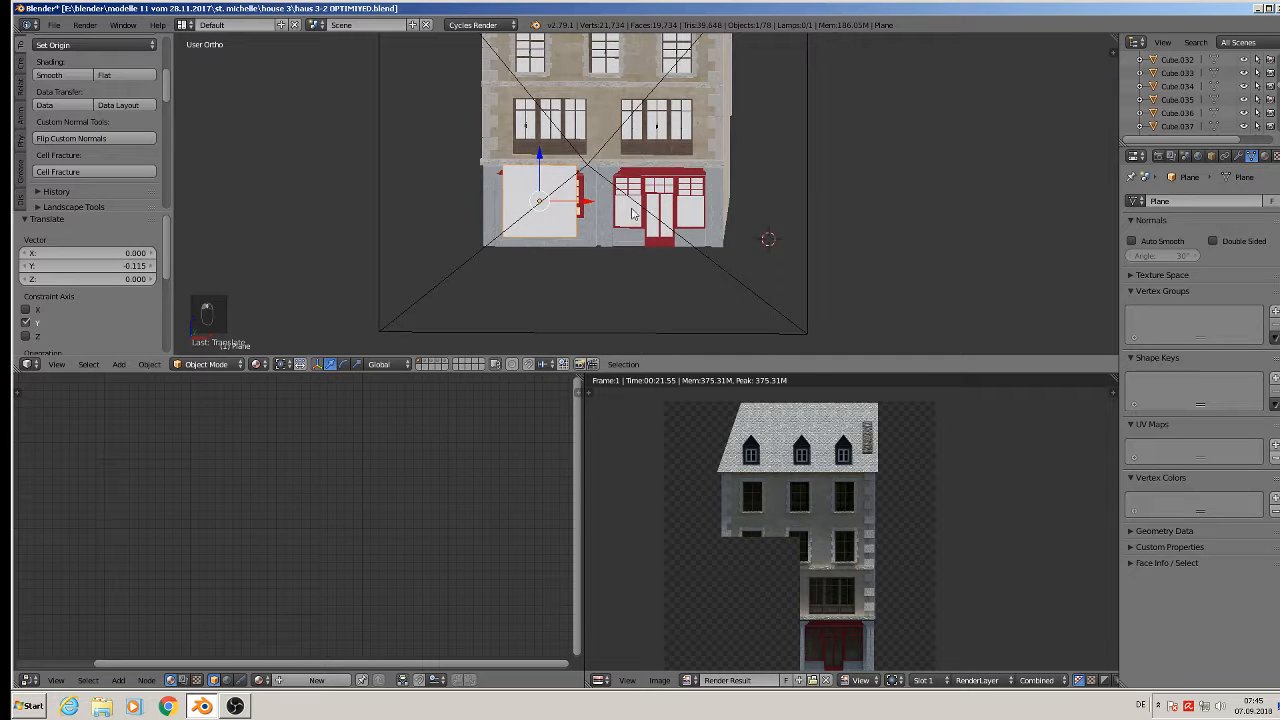
# Lower the plane slightly, stretch it by about 1.401 in X and shift it about 0.013 in X to fit the shopfront.
pyautogui.click(533, 147)
pyautogui.moveTo(536, 152); pyautogui.dragTo(537, 155)
pyautogui.press('s')
pyautogui.press('x')
pyautogui.click(620, 251)
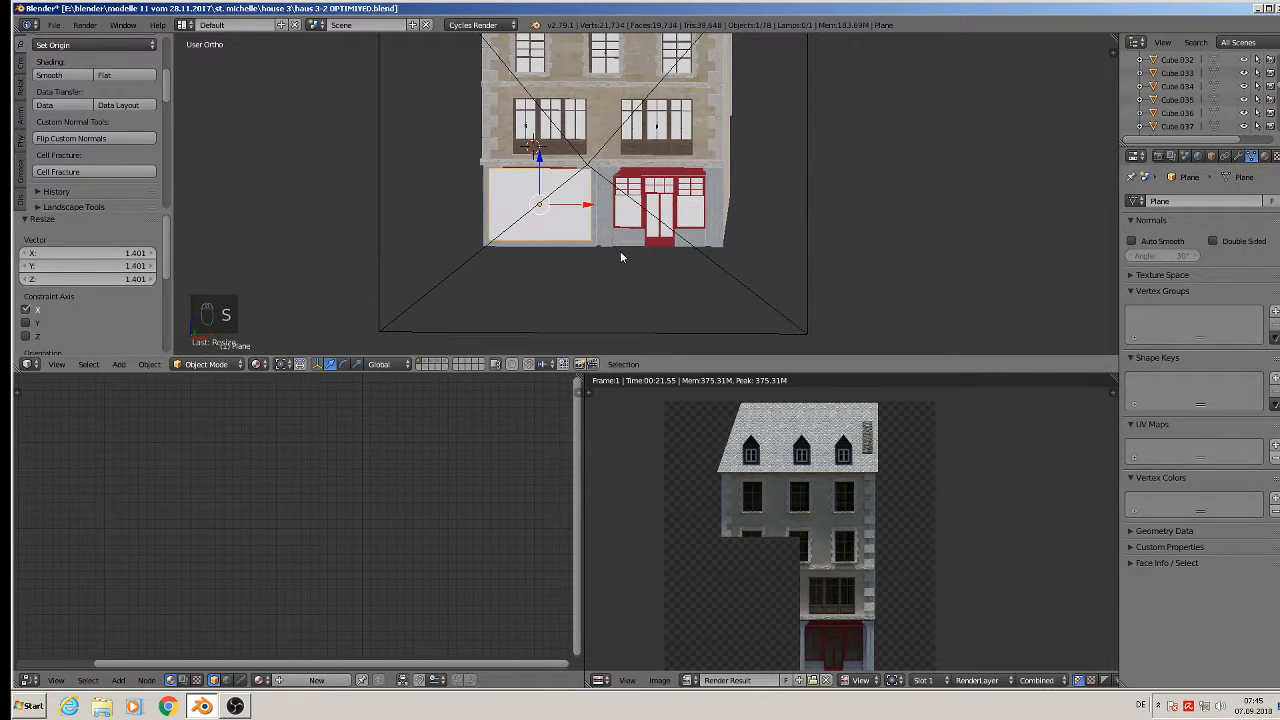
pyautogui.press('g')
pyautogui.click(594, 208)
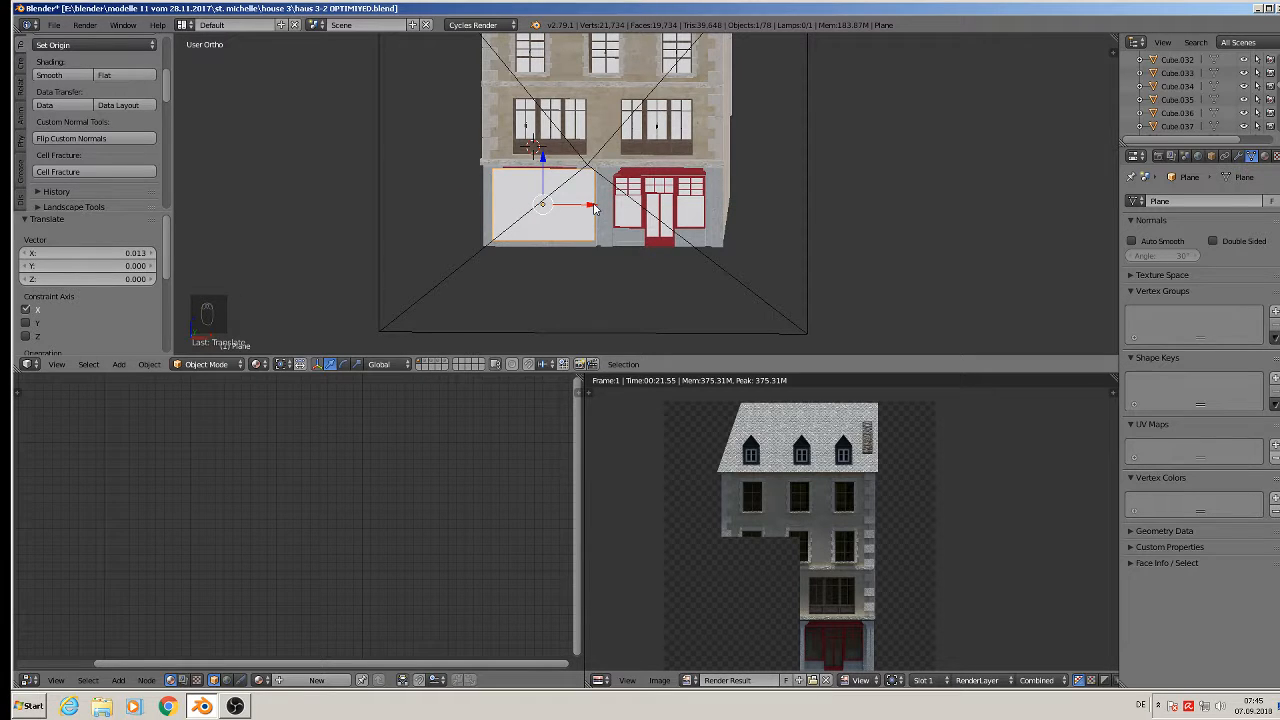
# Duplicate the plane and move the copy about 0.438 in X over the entrance shopfront.
pyautogui.hotkey('shift', 'd')
pyautogui.press('x')
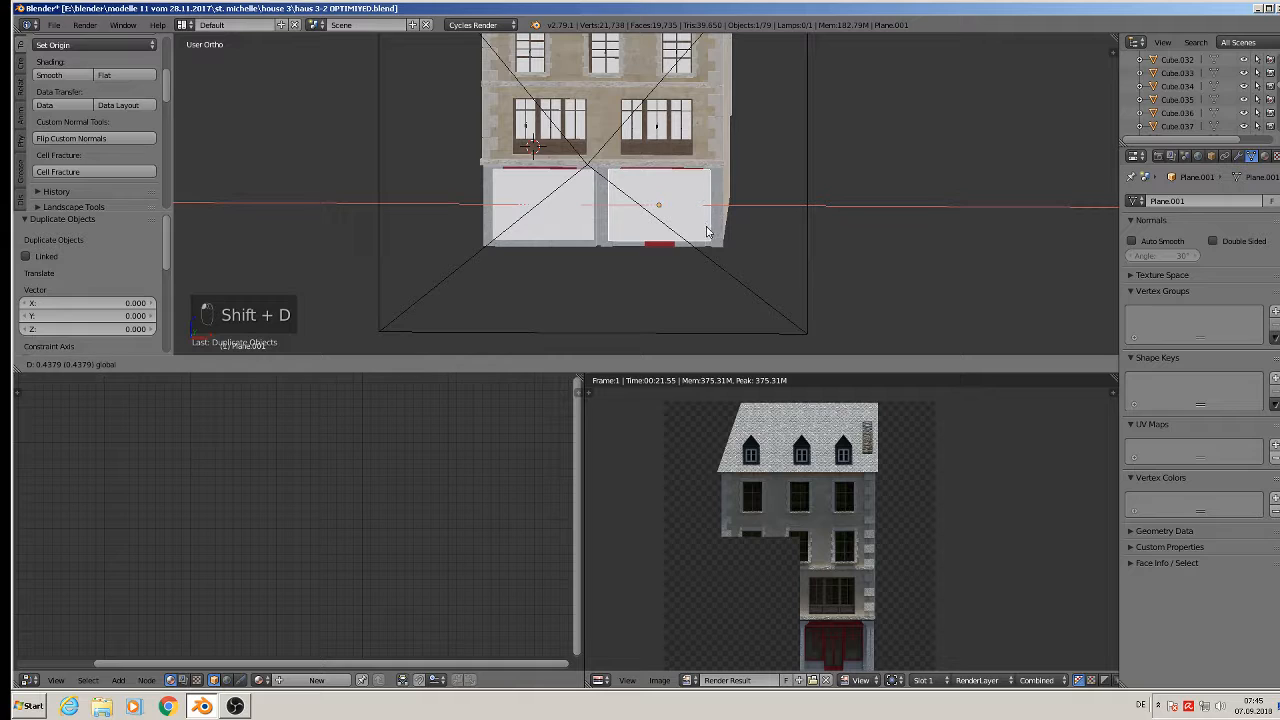
pyautogui.click(706, 232)
# UV-map the original plane from the front view with Project from View (Bounds).
pyautogui.rightClick(565, 209)
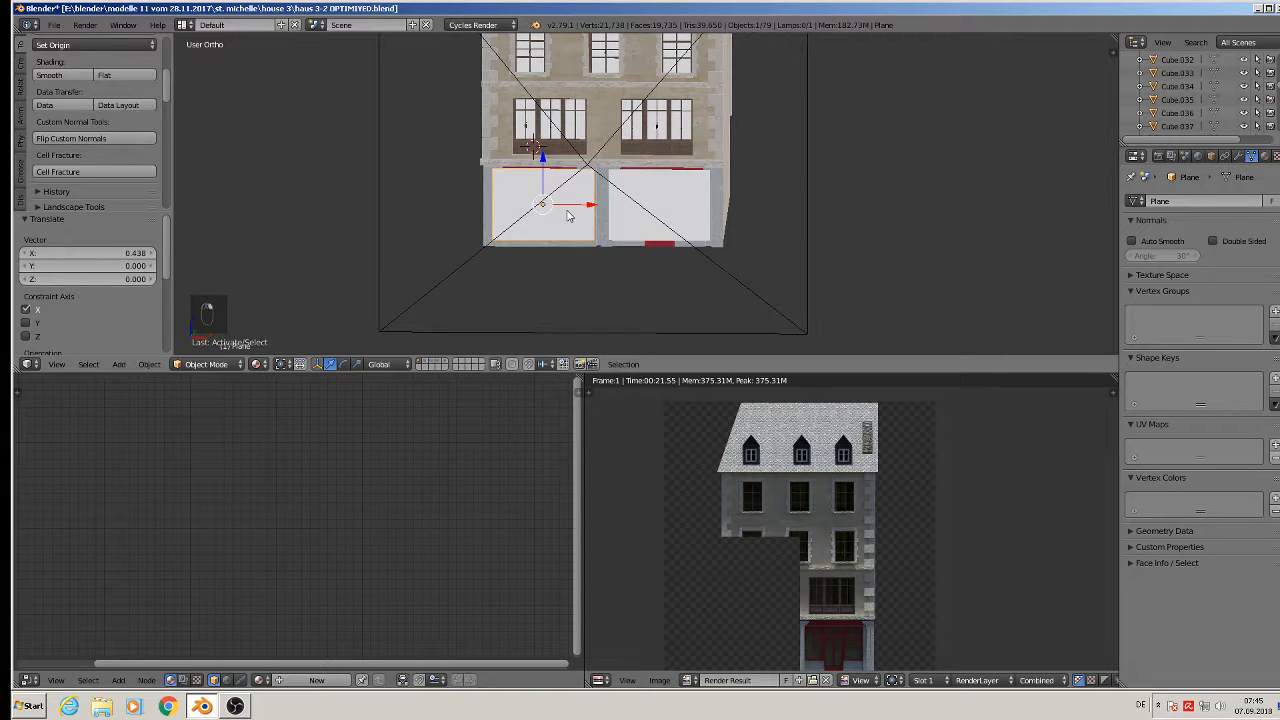
pyautogui.press('Tab')
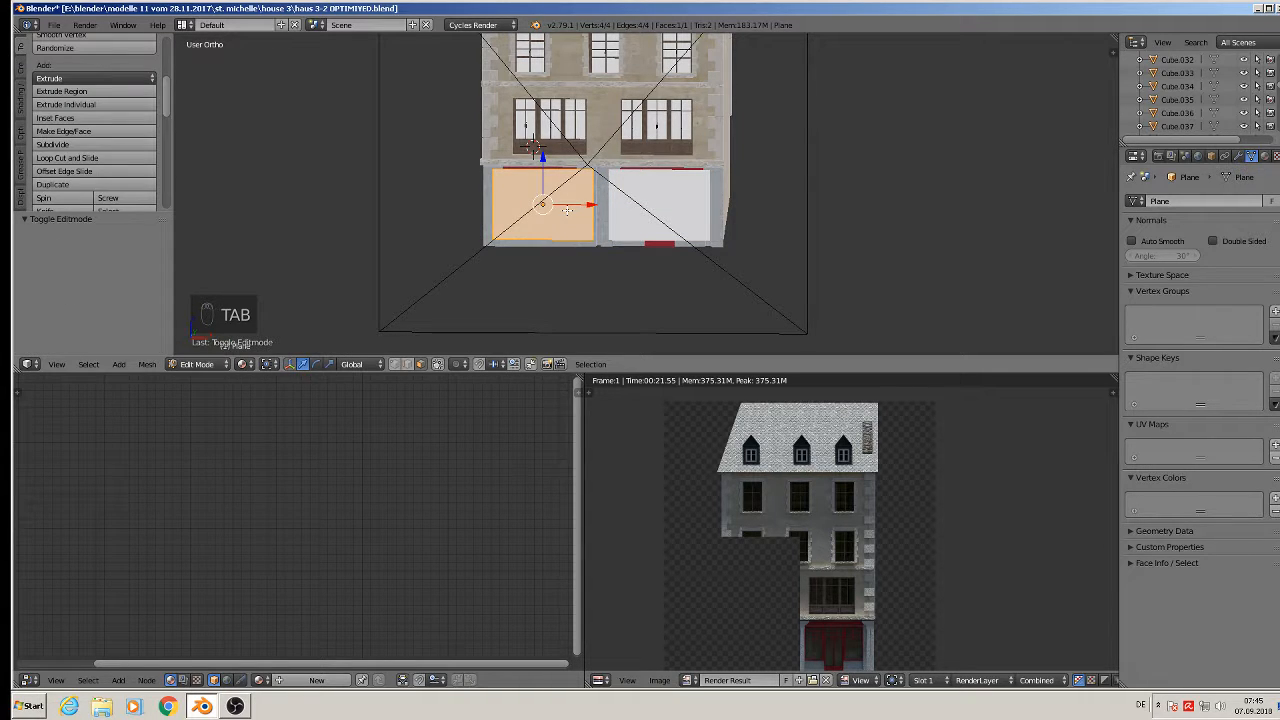
pyautogui.press('KP_1')
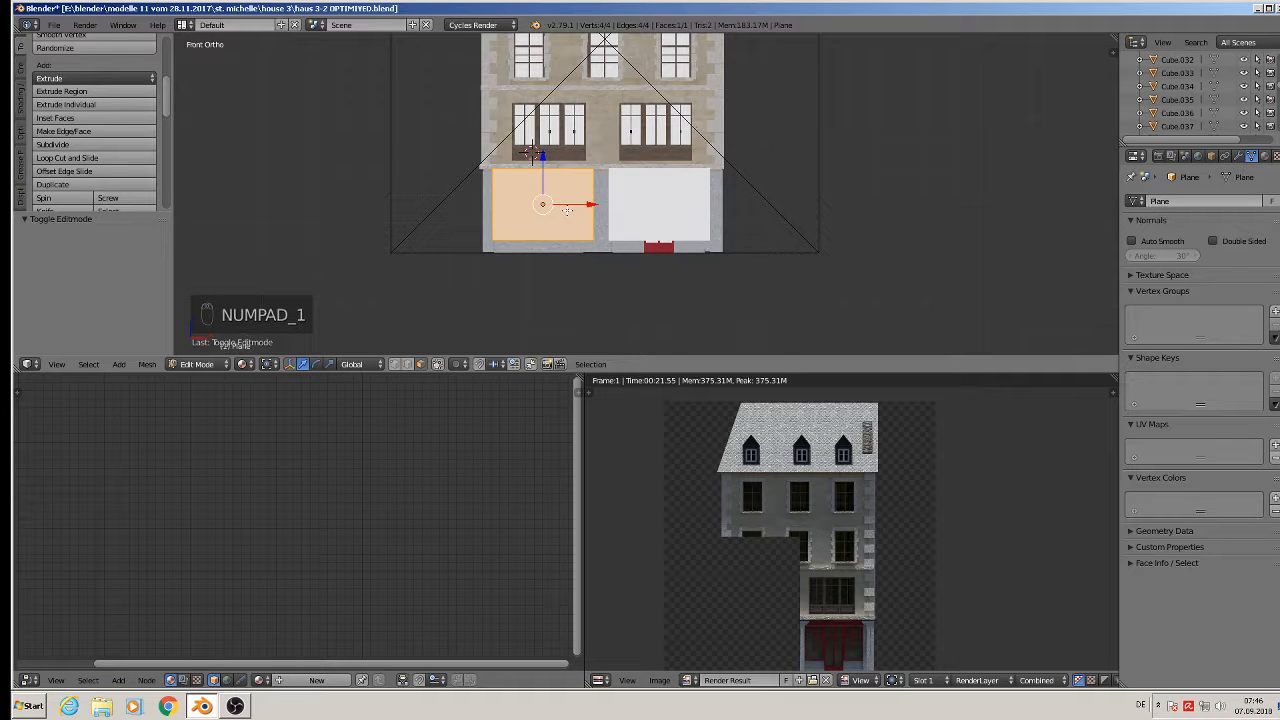
pyautogui.press('u')
pyautogui.press('u')
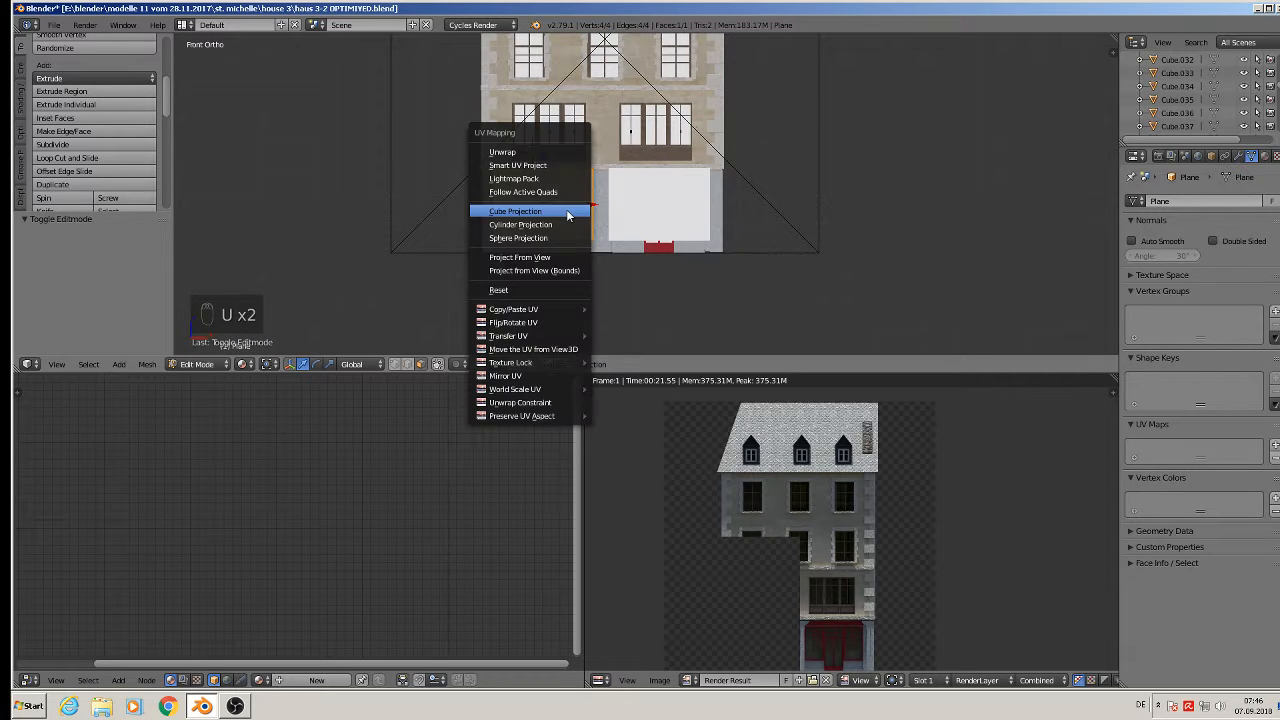
pyautogui.click(563, 265)
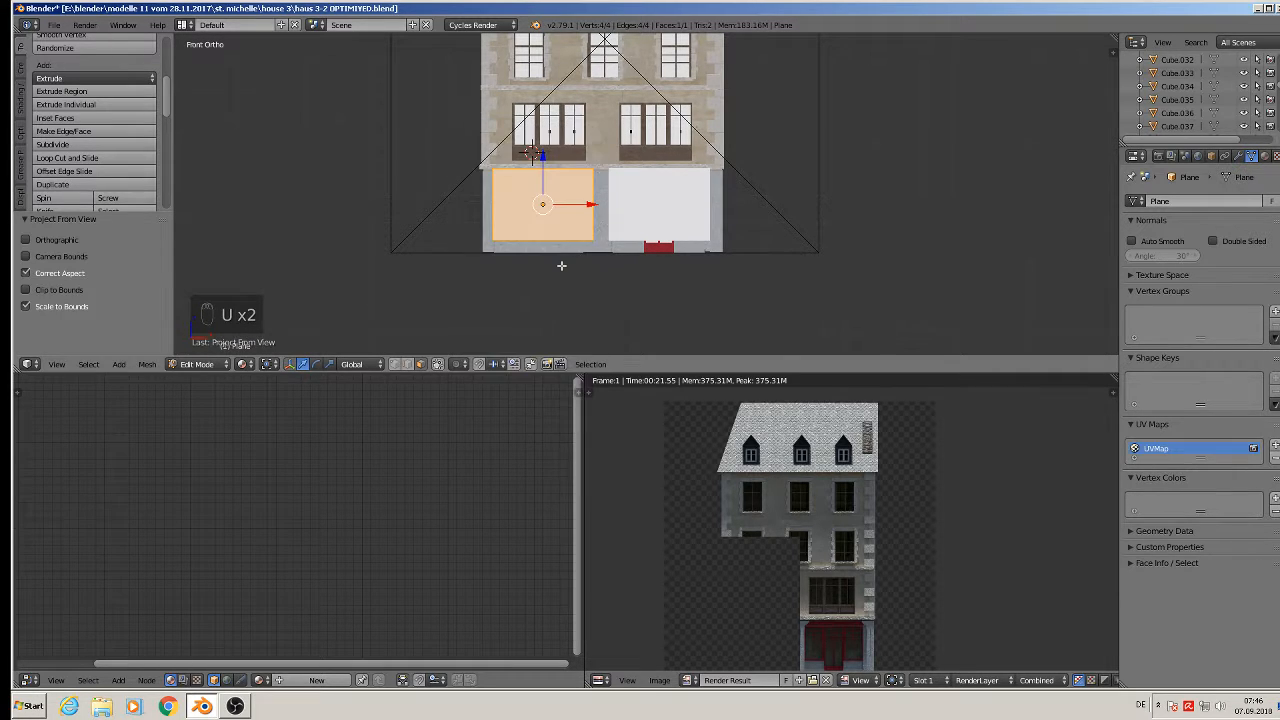
pyautogui.press('Tab')
# UV-map the duplicated plane over the entrance with Project from View (Bounds) from the front.
pyautogui.rightClick(651, 210)
pyautogui.press('u')
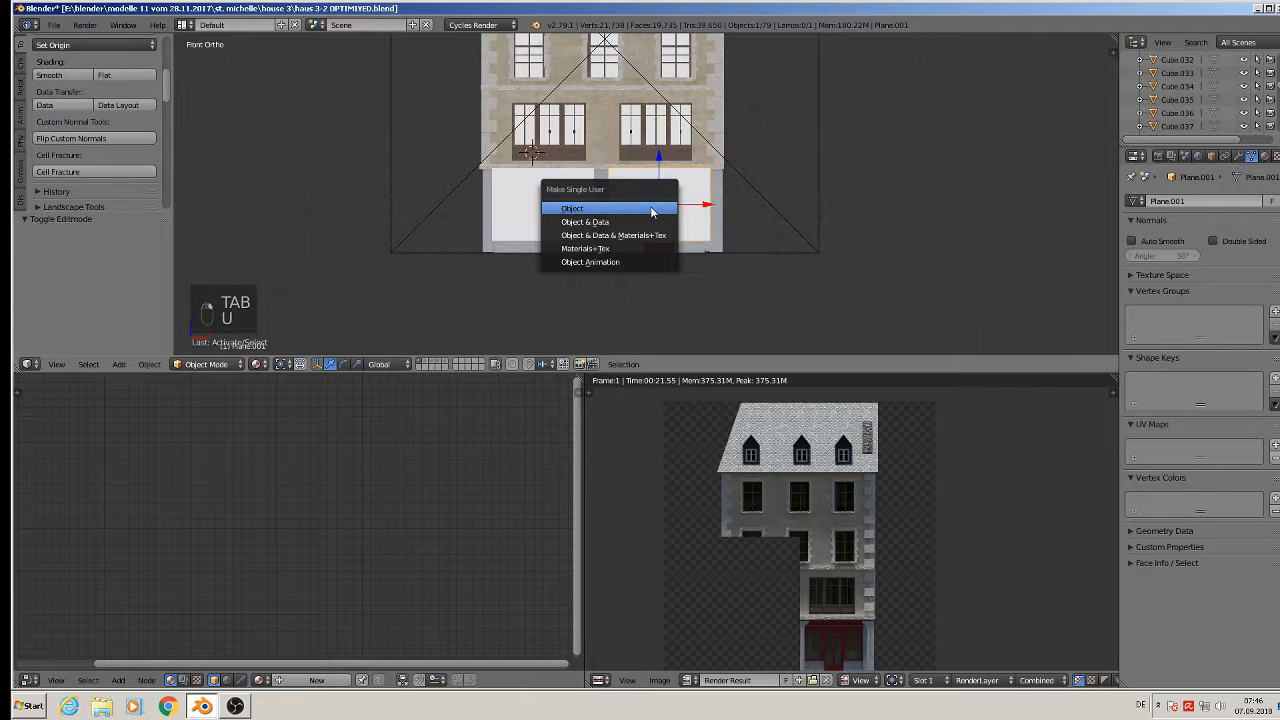
pyautogui.press('Tab')
pyautogui.press('u')
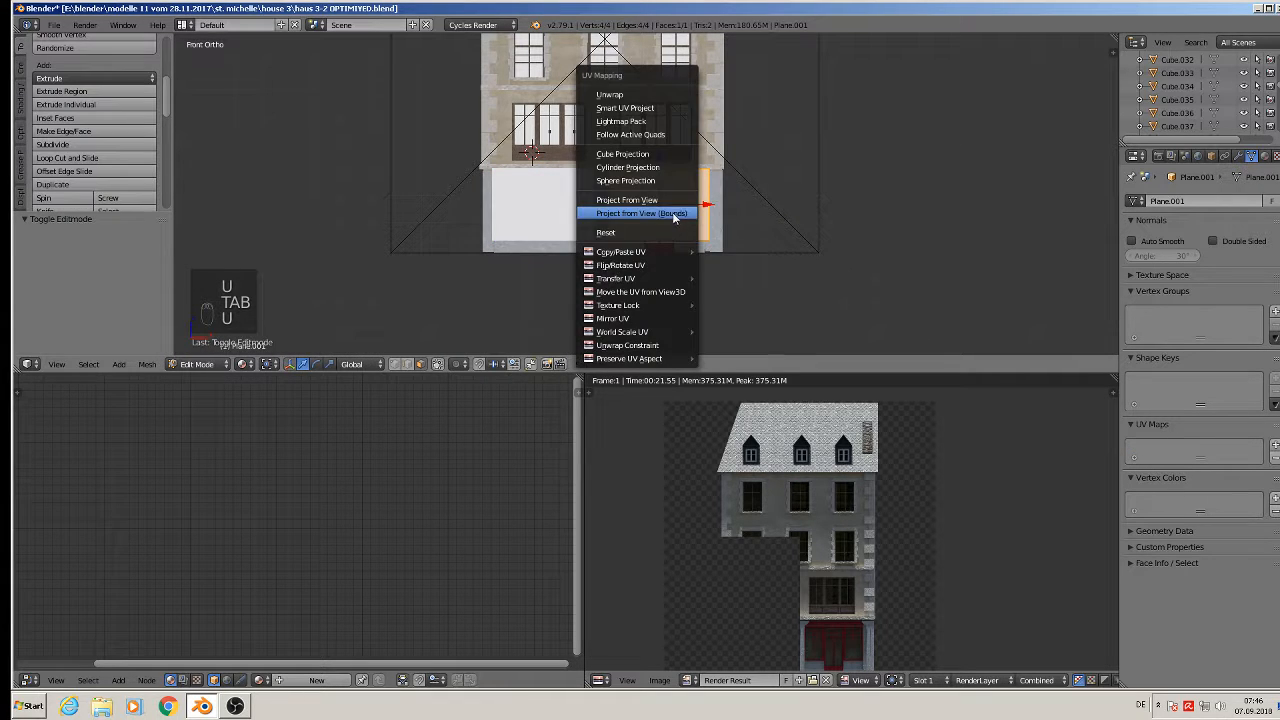
pyautogui.click(681, 210)
pyautogui.press('Tab')
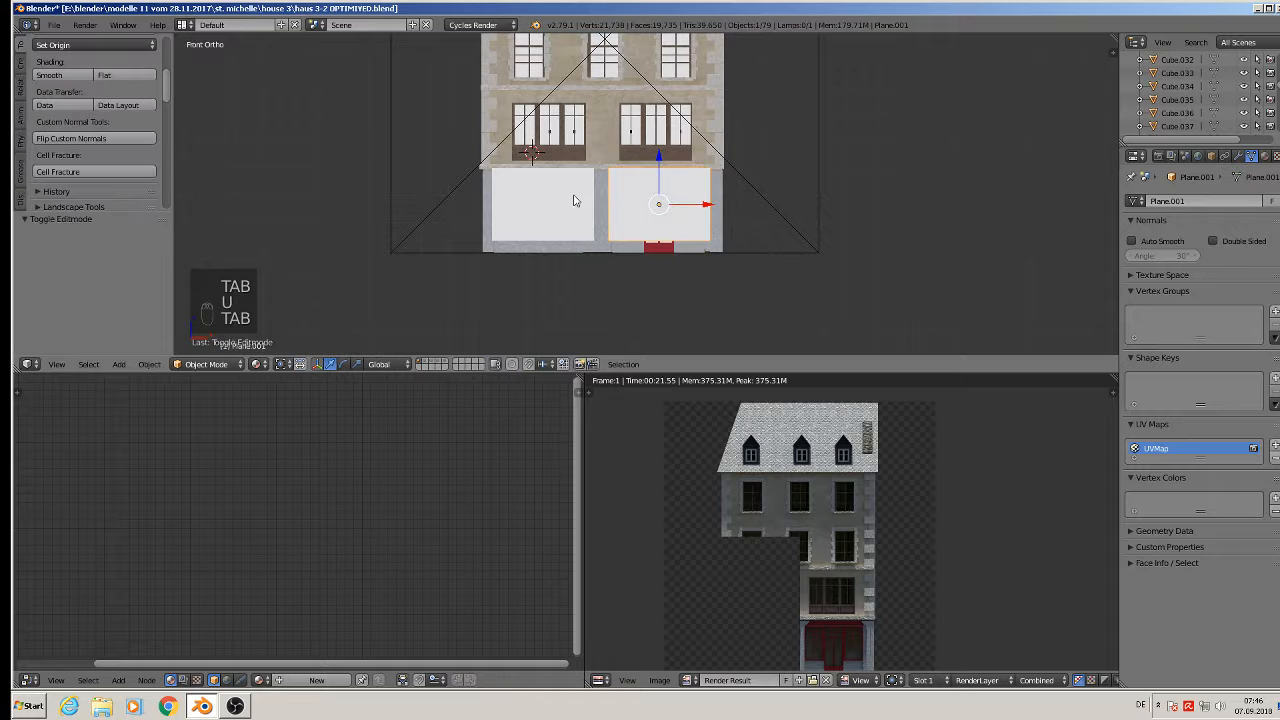
# Give the original plane a new material named shop1l with an Emission surface shader.
pyautogui.rightClick(555, 192)
pyautogui.click(1265, 156)
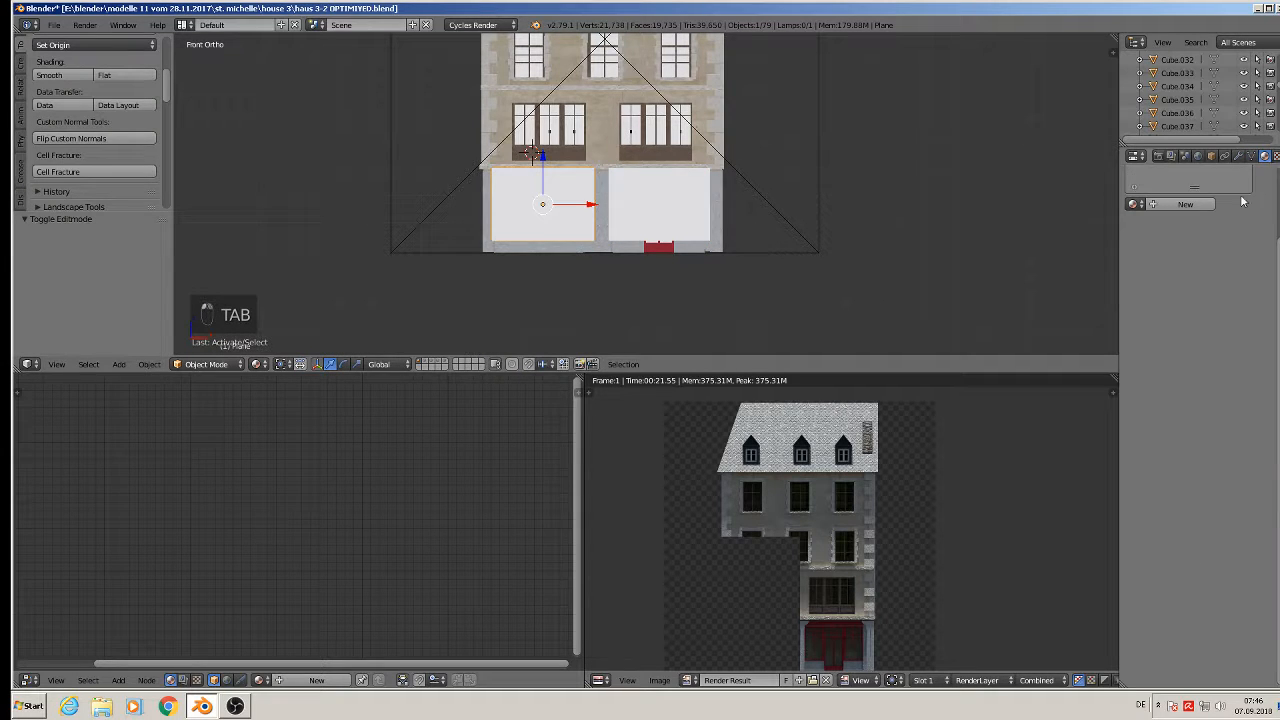
pyautogui.click(1195, 204)
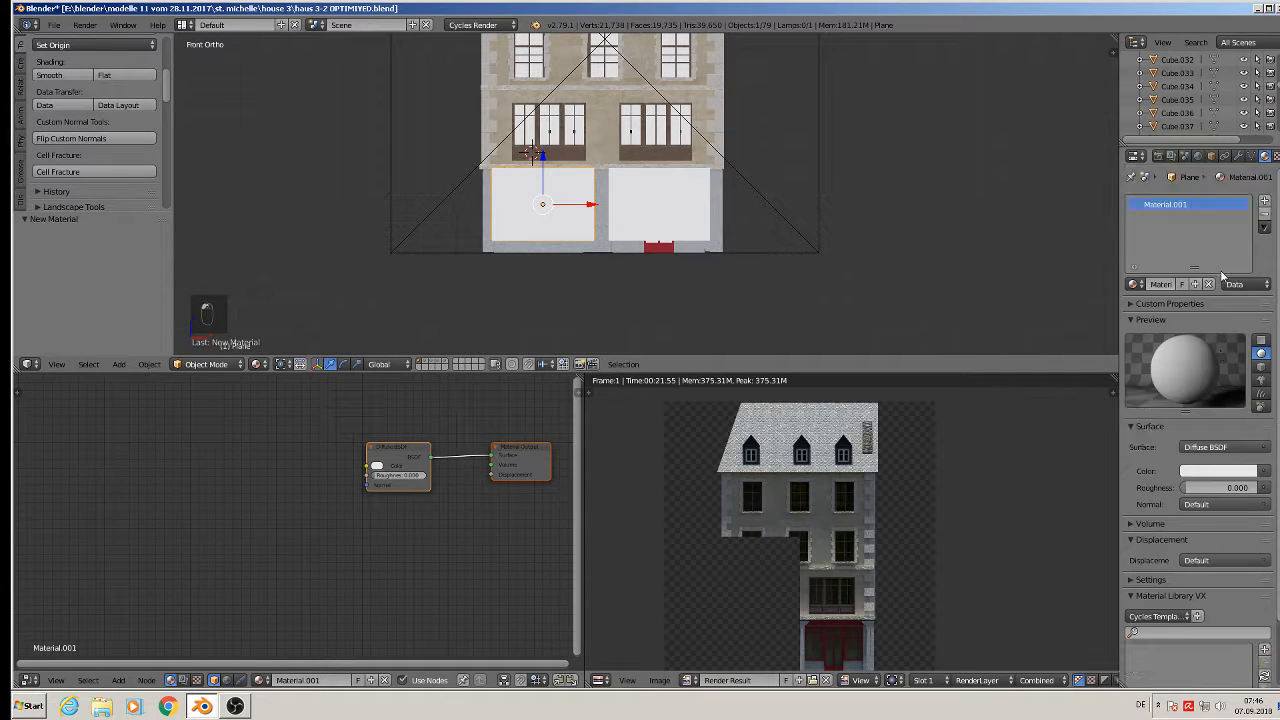
pyautogui.click(1240, 455)
pyautogui.press('BackSpace')
pyautogui.press('Return')
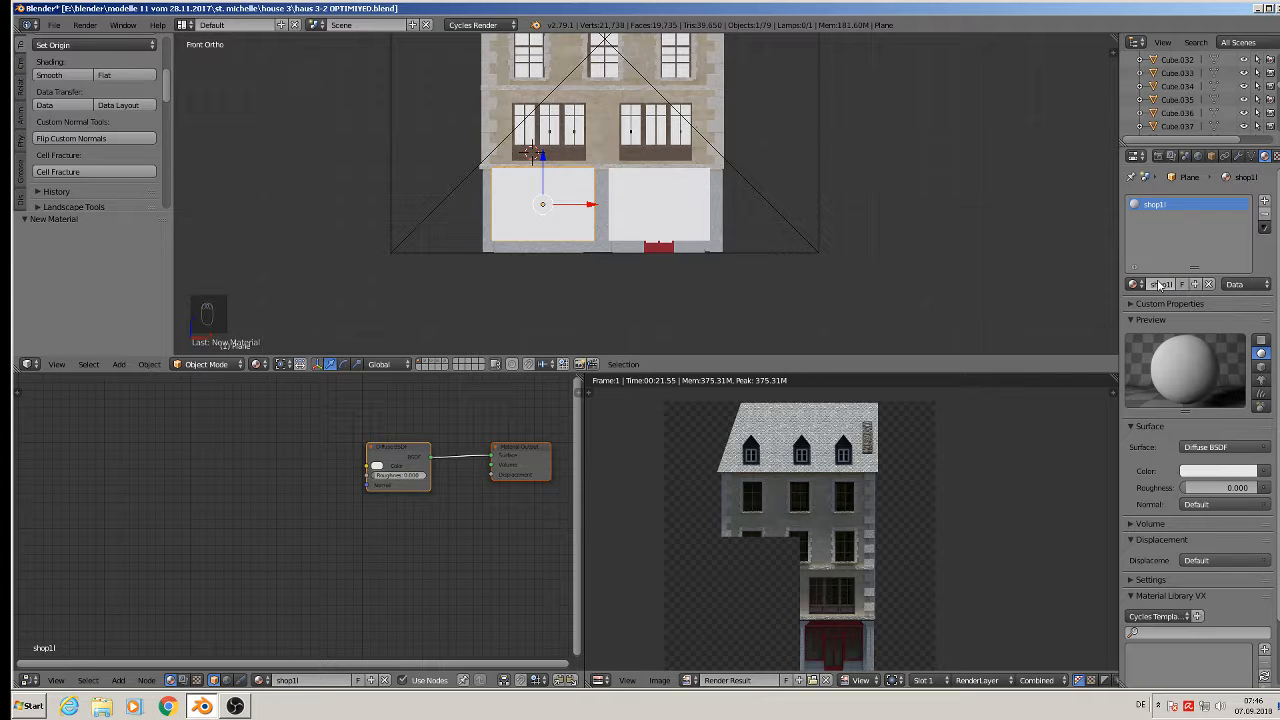
pyautogui.click(1225, 447)
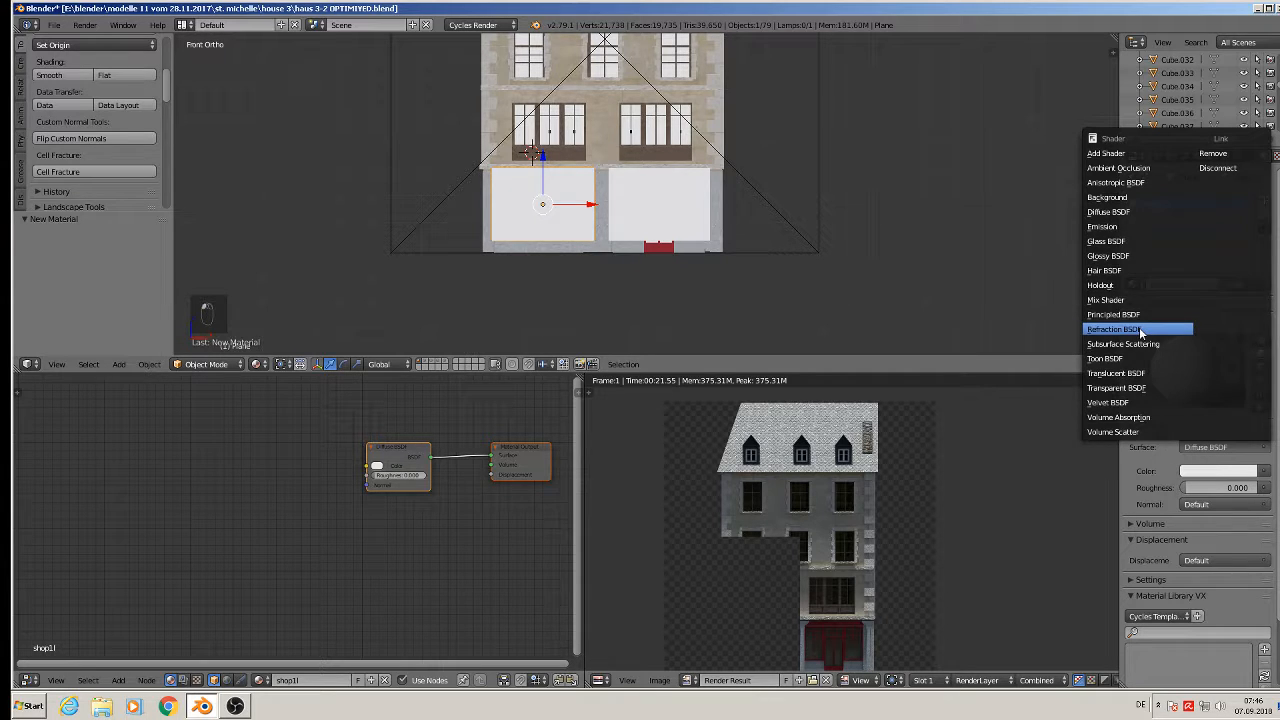
pyautogui.click(1127, 227)
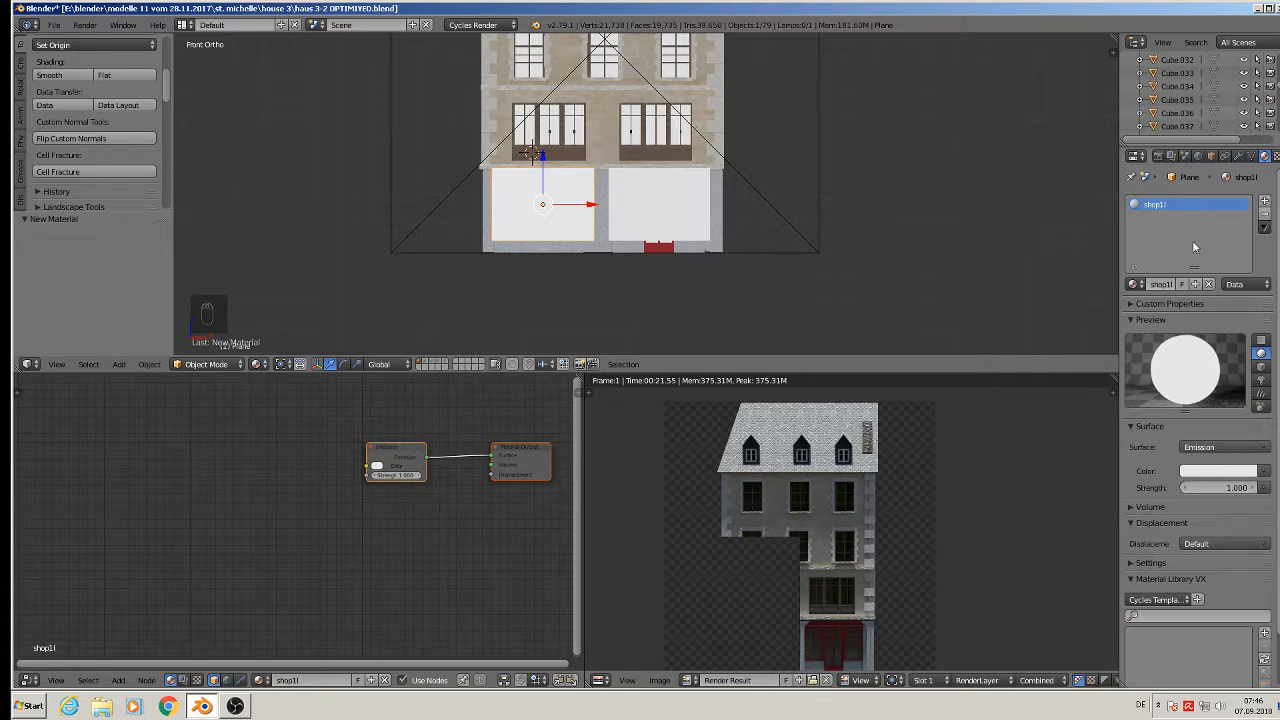
# Link an Image Texture to the shop1l emission colour and load herzog-bar-restaurant-muenchen-8.jpg from the textur folder.
pyautogui.click(1263, 471)
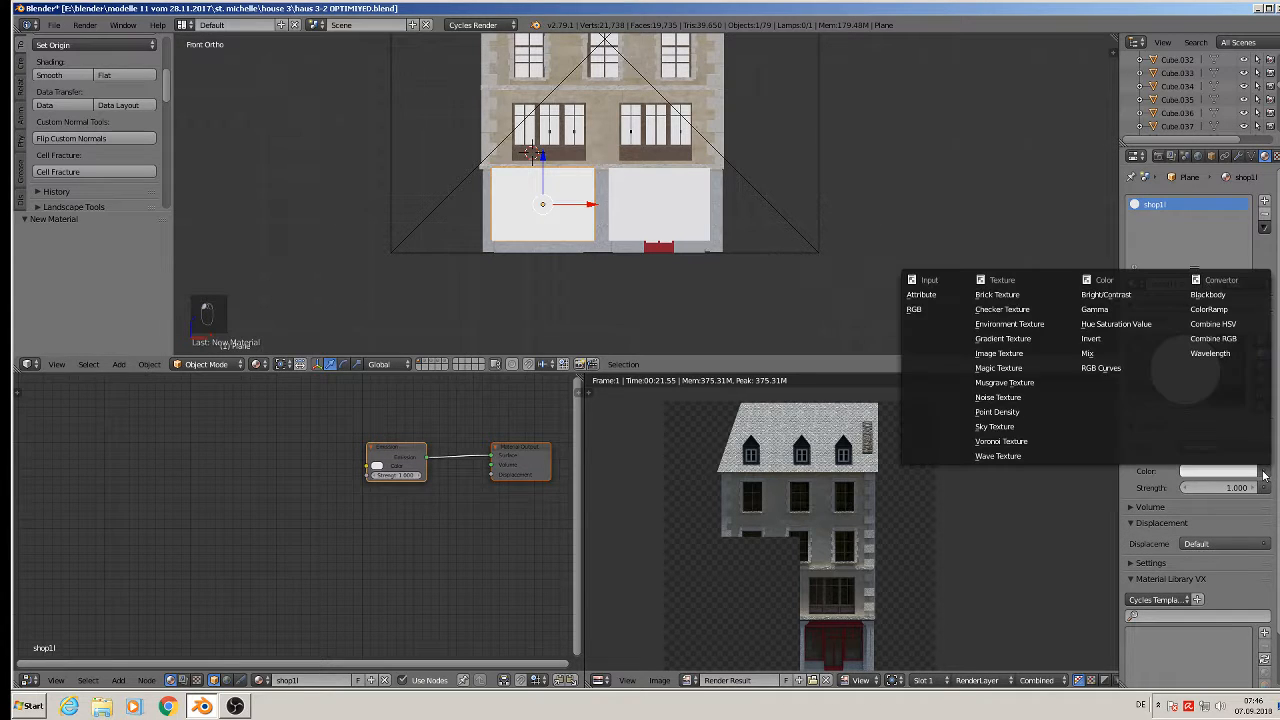
pyautogui.click(1010, 354)
pyautogui.click(1127, 464)
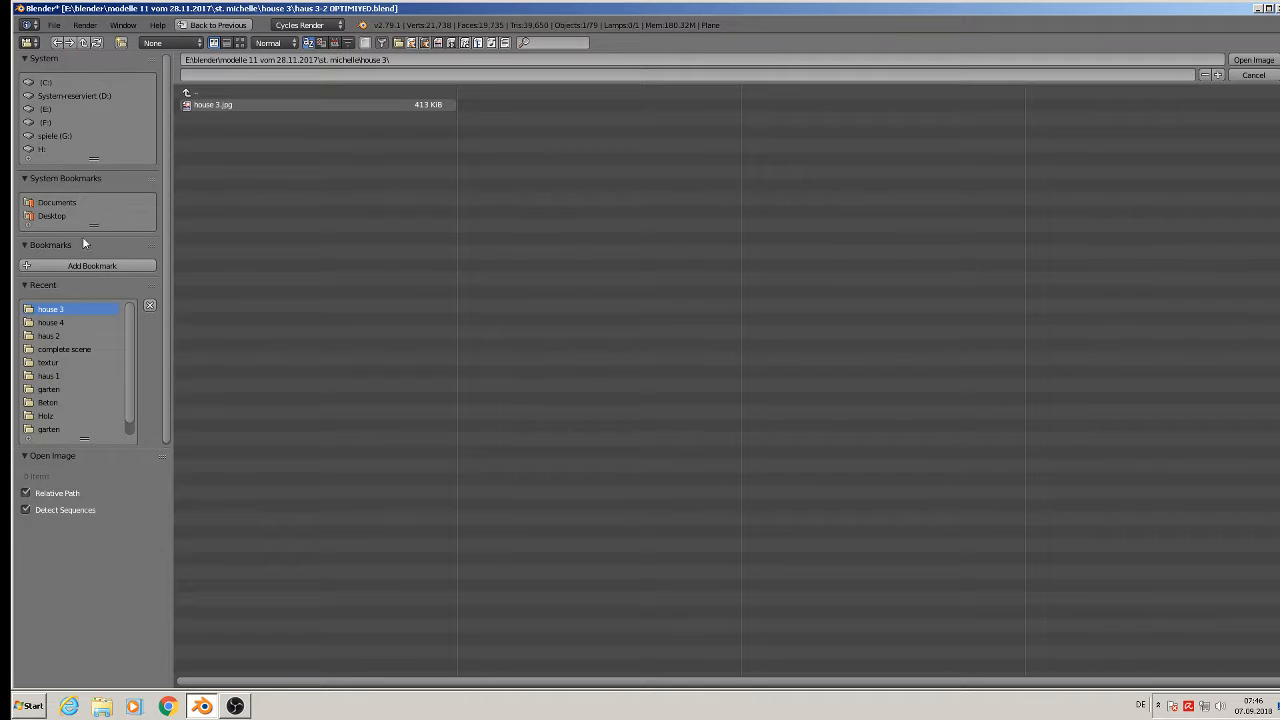
pyautogui.click(48, 362)
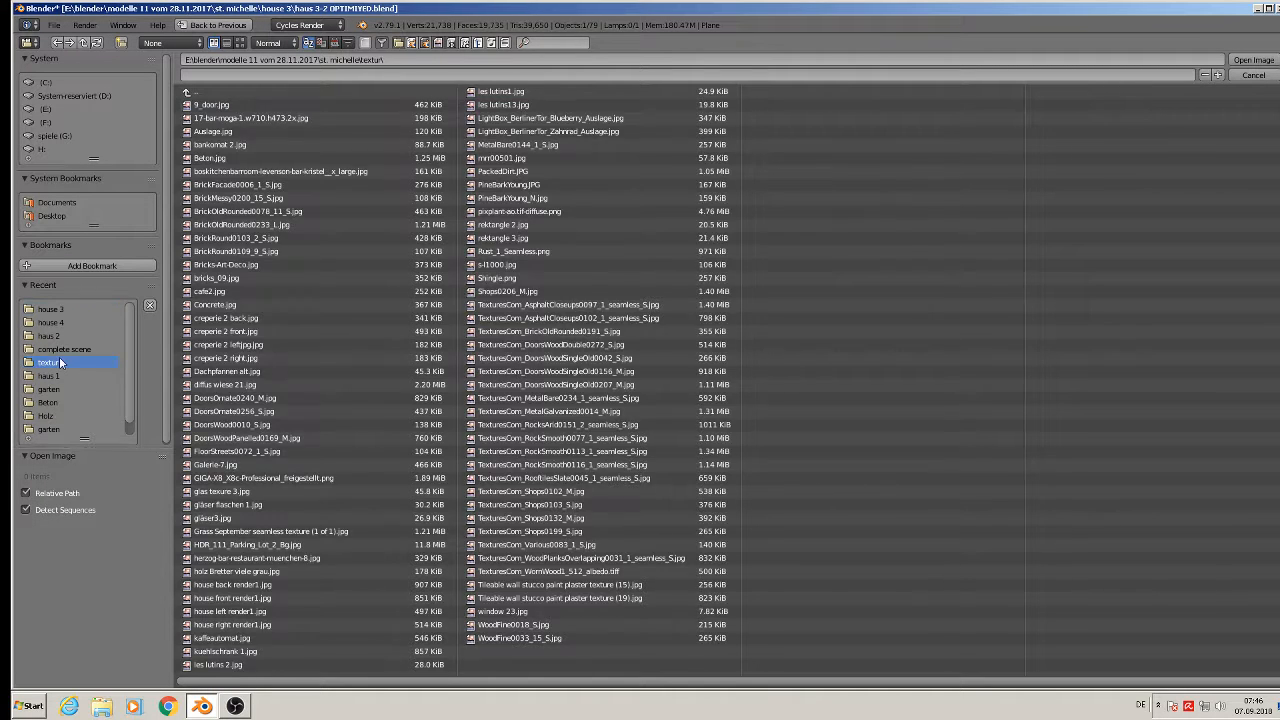
pyautogui.click(240, 43)
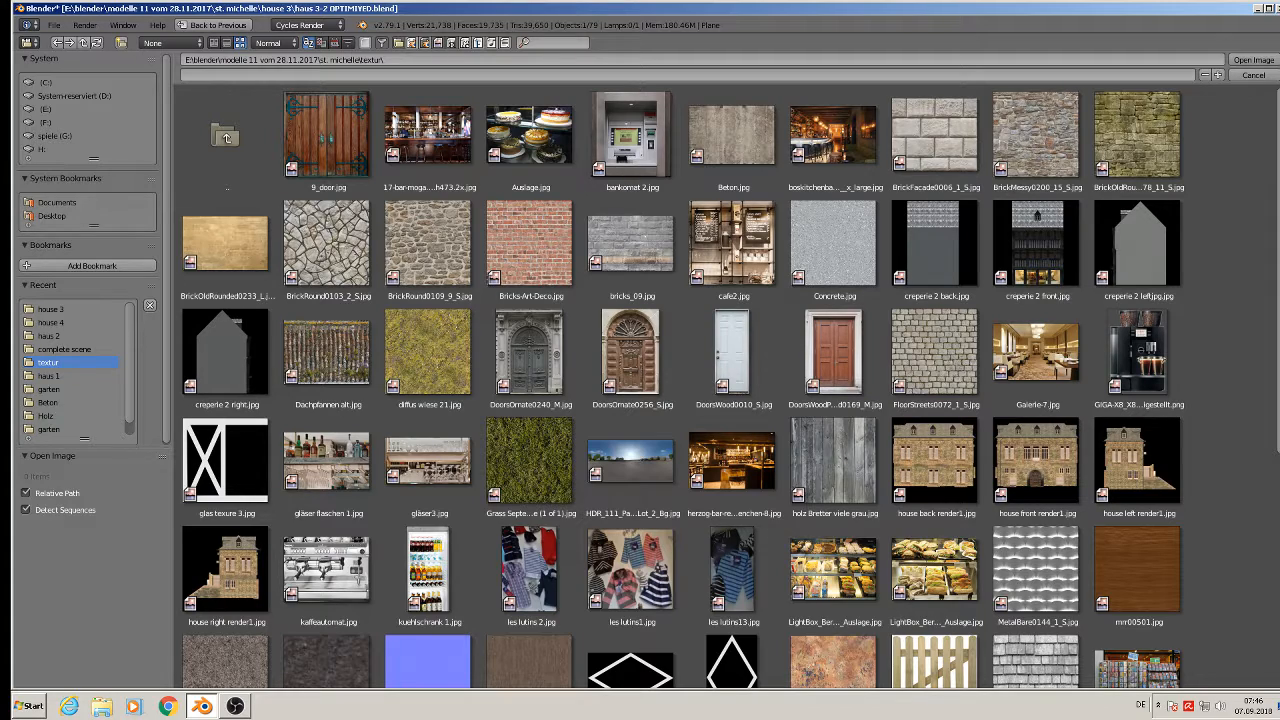
pyautogui.scroll(-1, 730, 387)
pyautogui.scroll(-10, 730, 387)
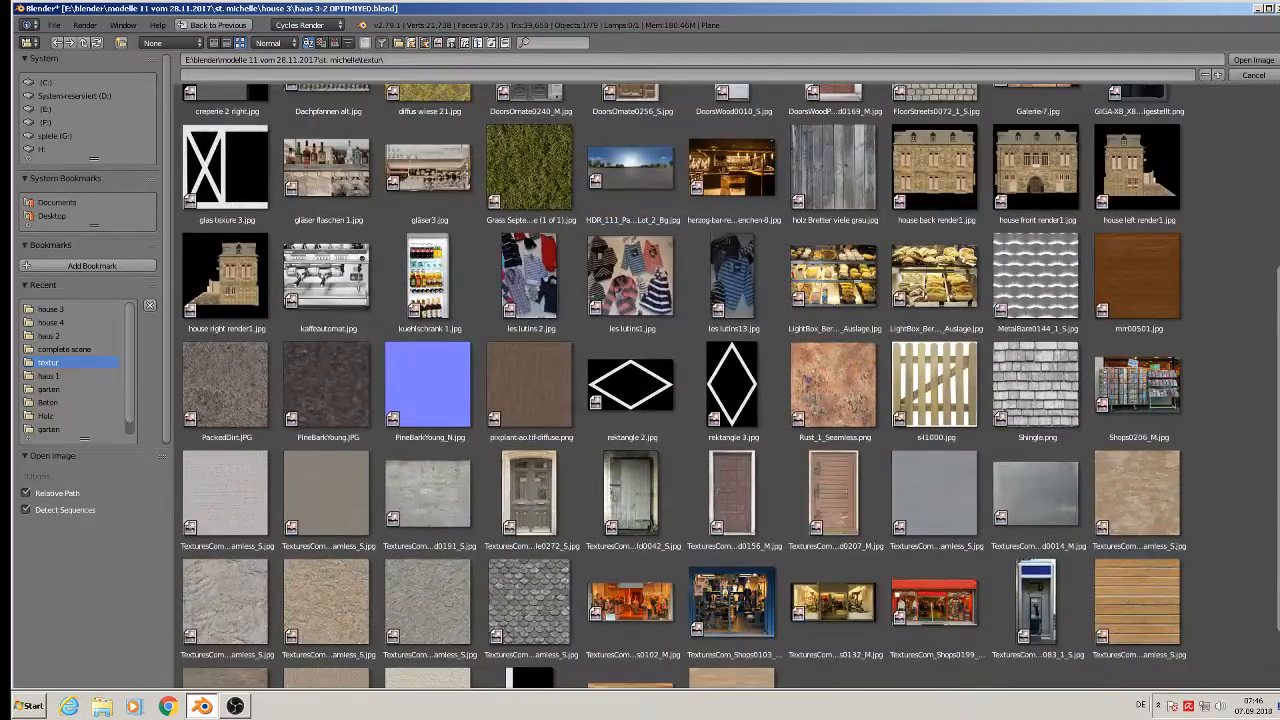
pyautogui.scroll(6, 730, 387)
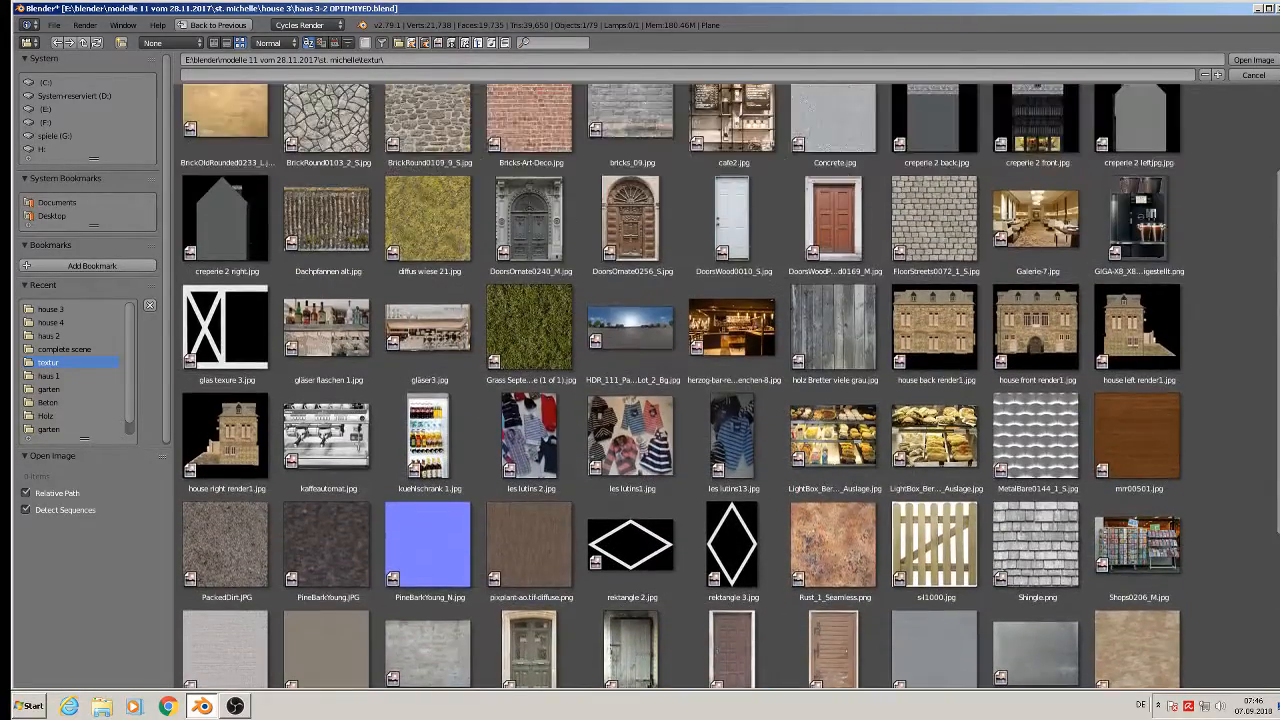
pyautogui.scroll(2, 825, 298)
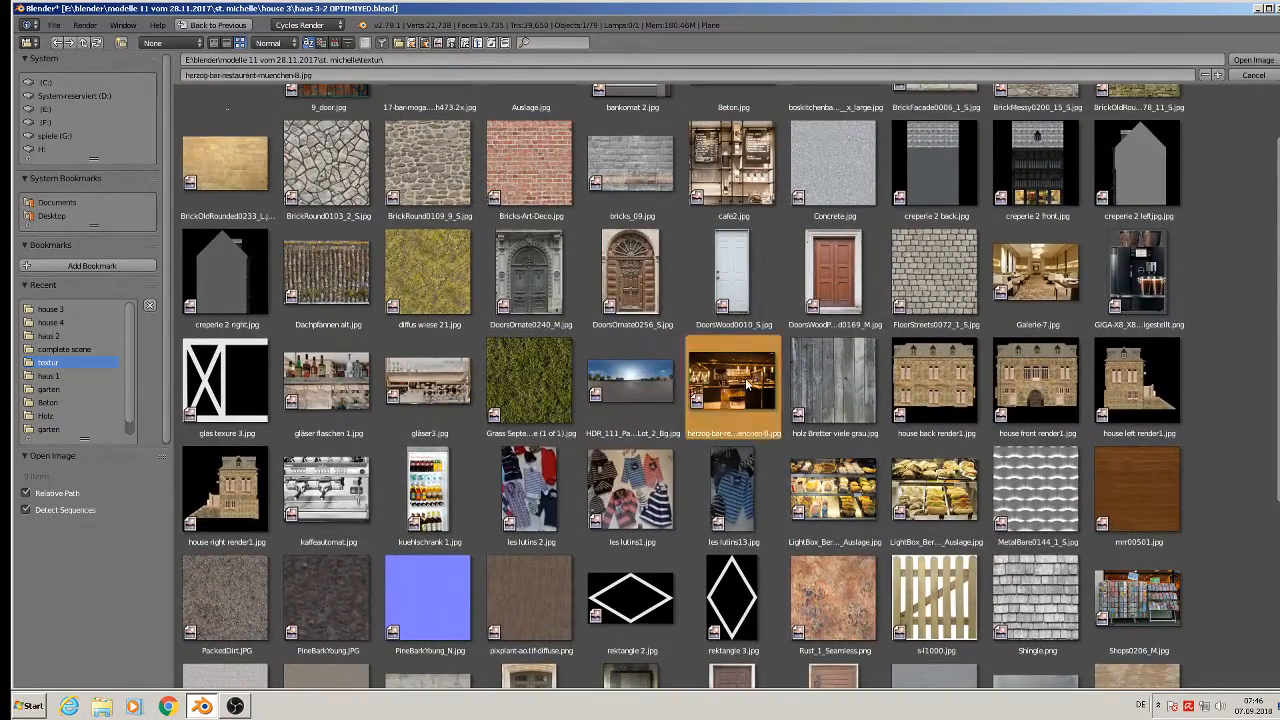
pyautogui.doubleClick(747, 383)
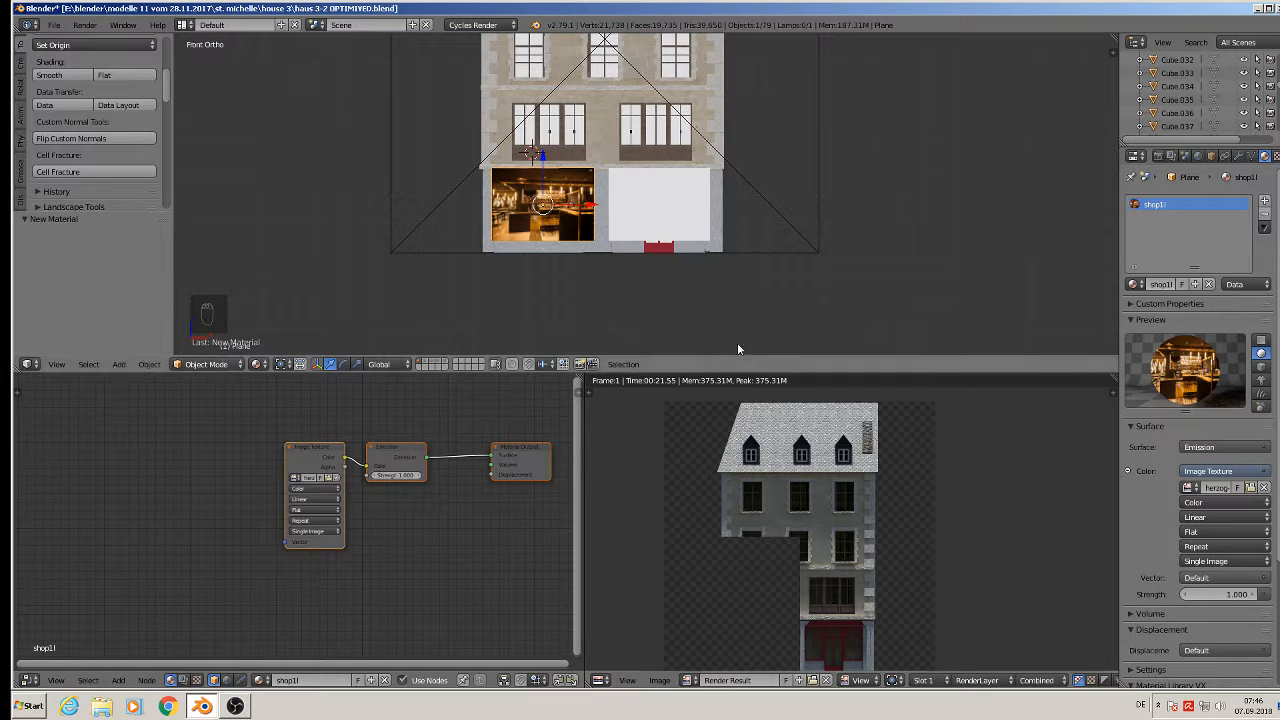
# Assign the existing shop1l material to the duplicated plane over the entrance shopfront.
pyautogui.rightClick(651, 219)
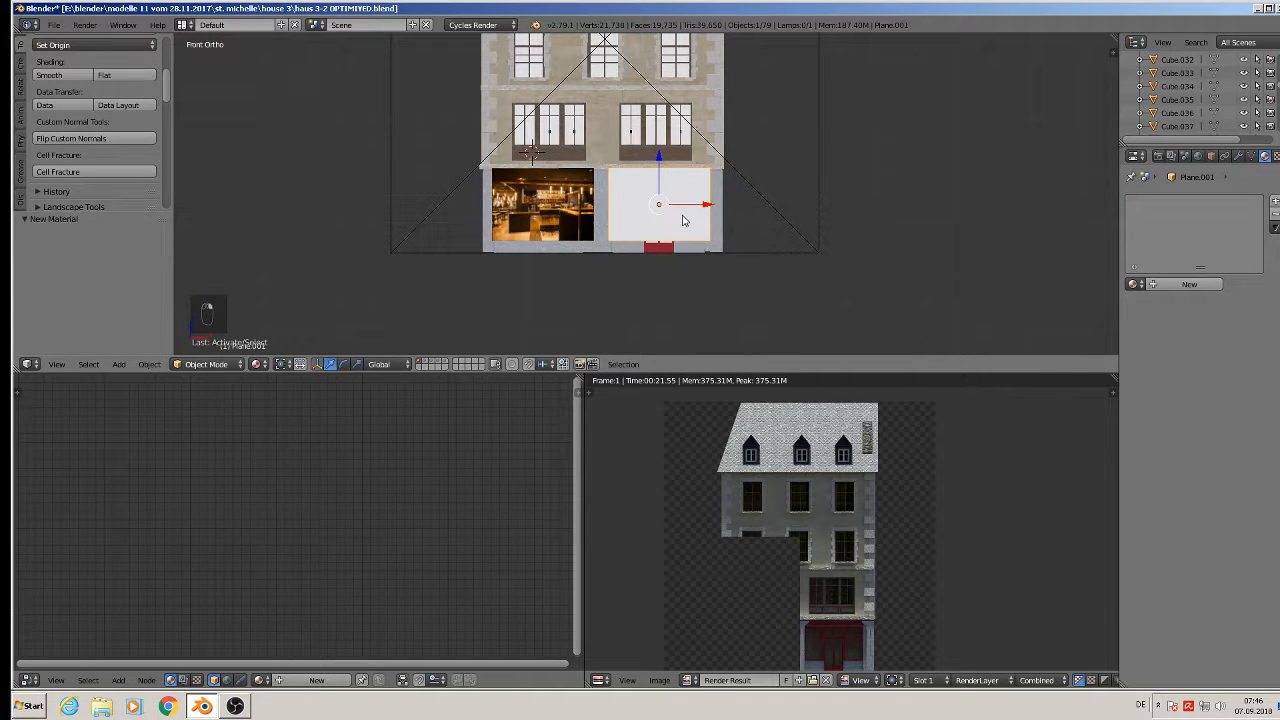
pyautogui.click(1137, 285)
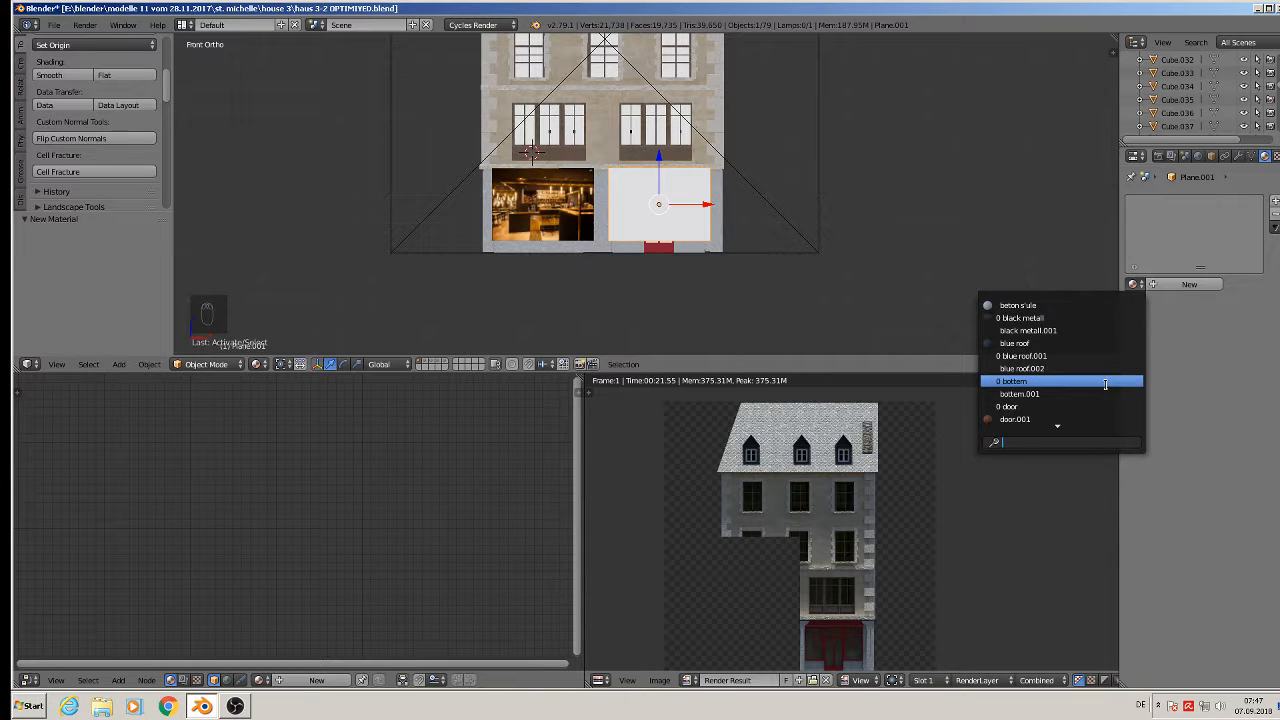
pyautogui.write('as')
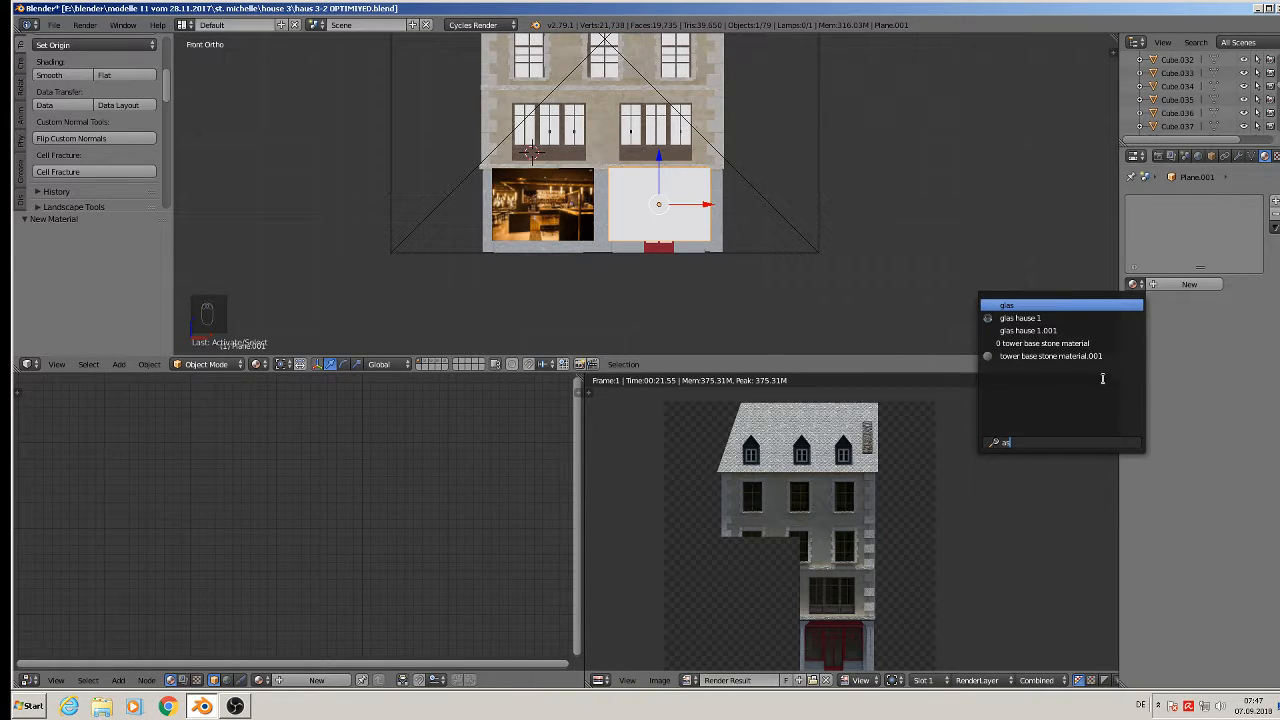
pyautogui.press('BackSpace')
pyautogui.press('BackSpace')
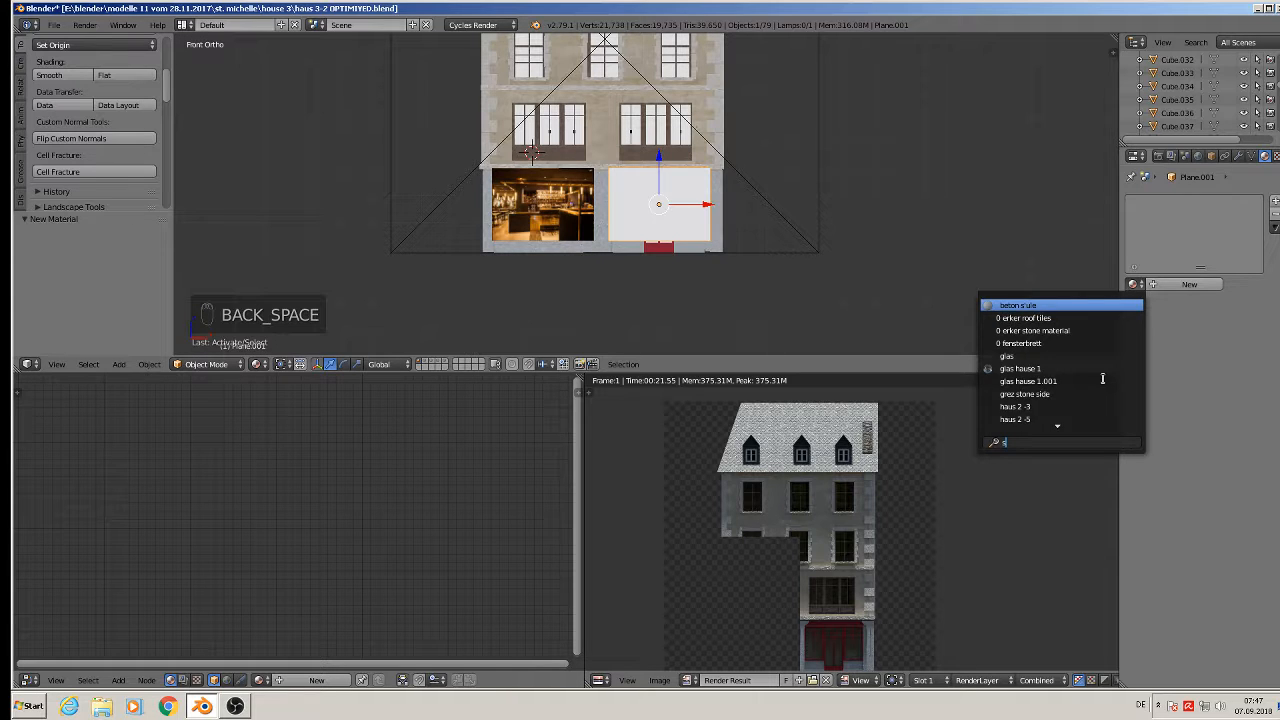
pyautogui.write('sh')
pyautogui.click(1032, 304)
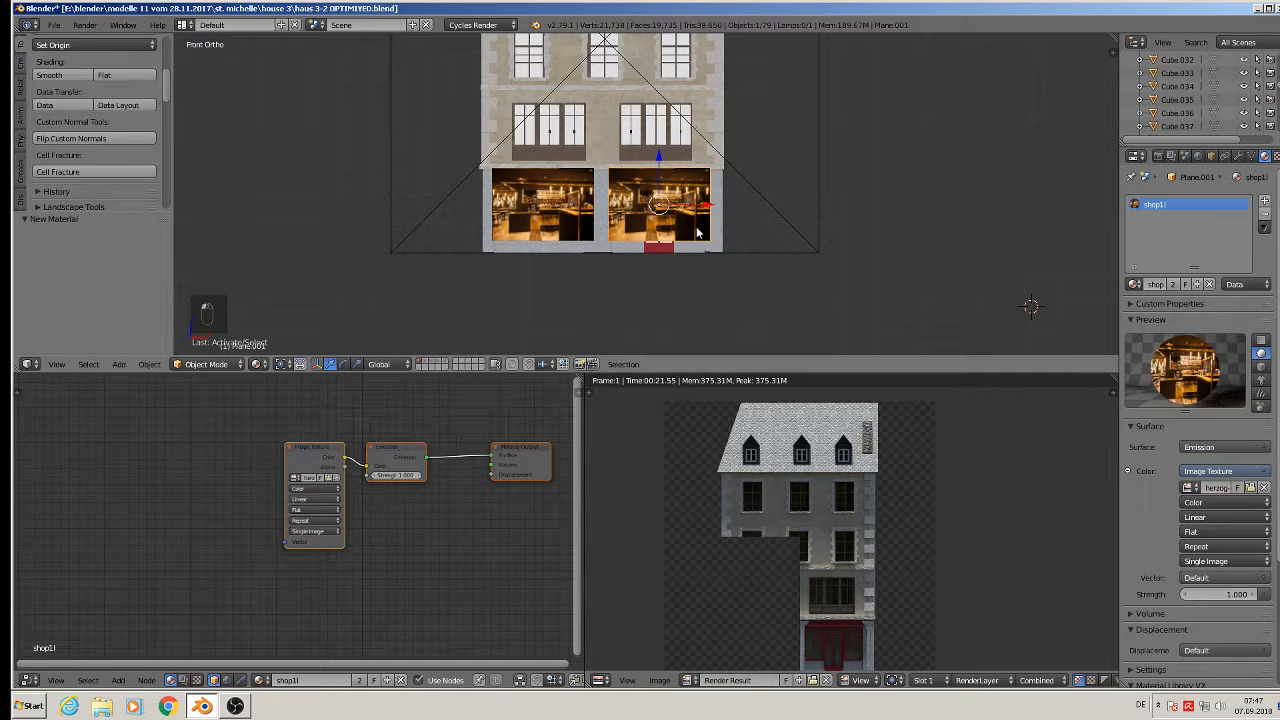
# Try to mirror the plane over the entrance along the global X axis.
pyautogui.click(149, 364)
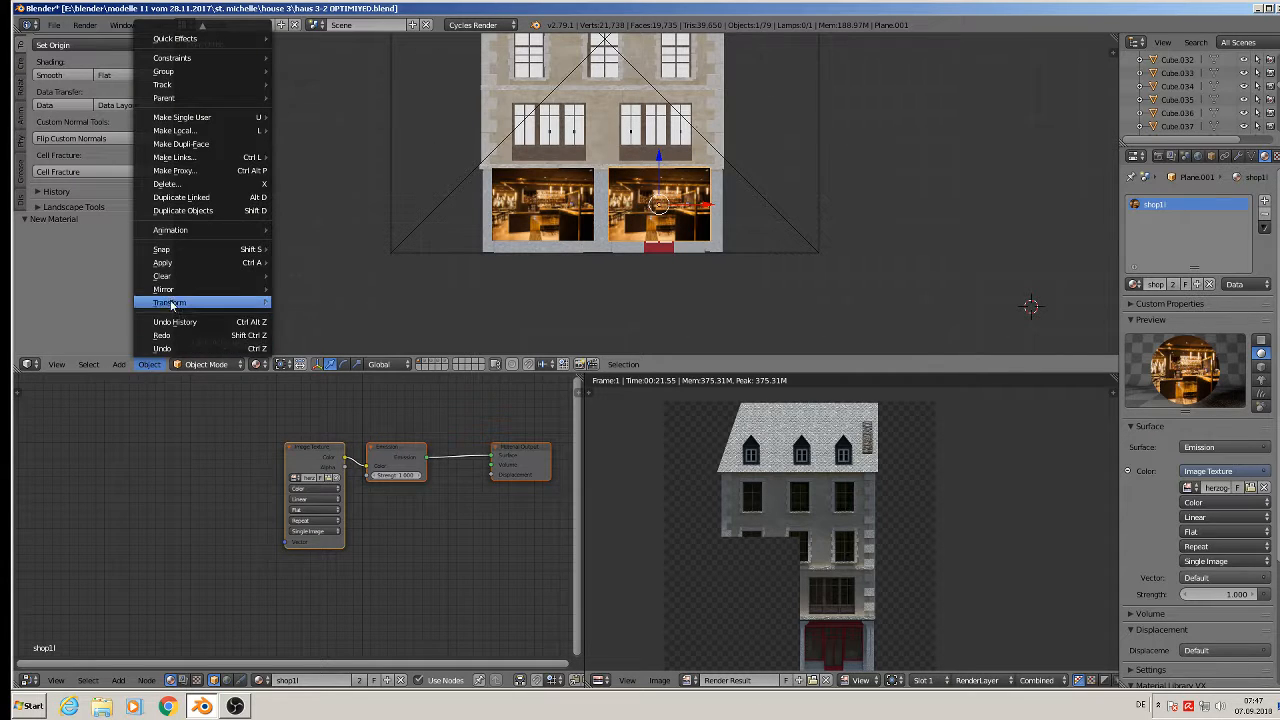
pyautogui.moveTo(166, 289)
pyautogui.click(301, 294)
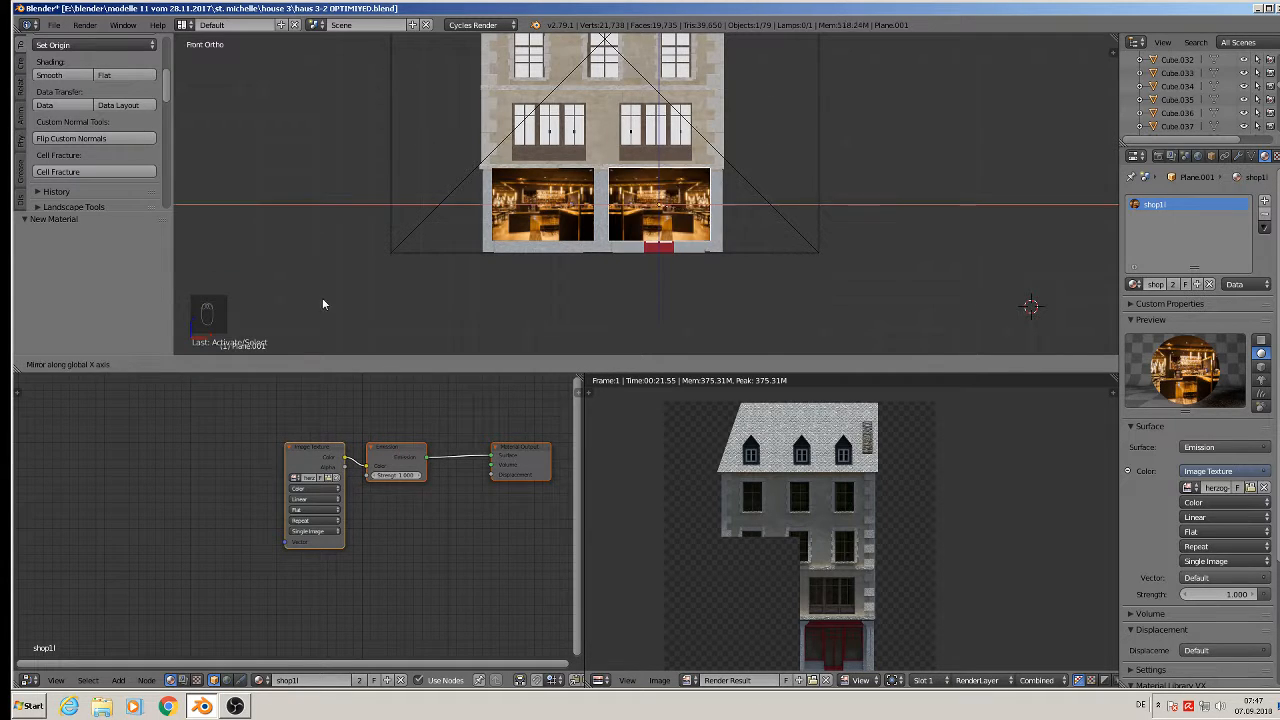
pyautogui.middleClick(327, 298)
pyautogui.moveTo(327, 298); pyautogui.dragTo(634, 310, button='middle')
pyautogui.click(346, 307)
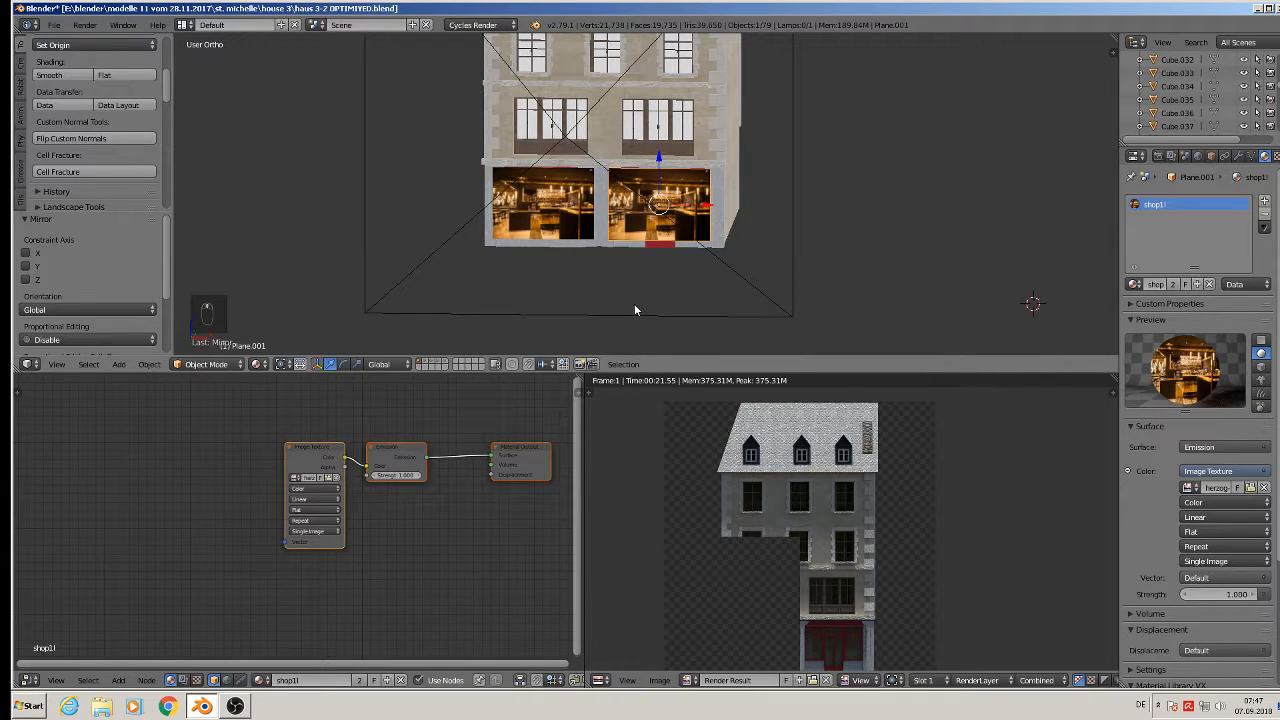
# Rotate the plane over the entrance 180° about the Z axis.
pyautogui.press('r')
pyautogui.press('z')
pyautogui.press('1')
pyautogui.press('8')
pyautogui.press('0')
pyautogui.click(634, 308)
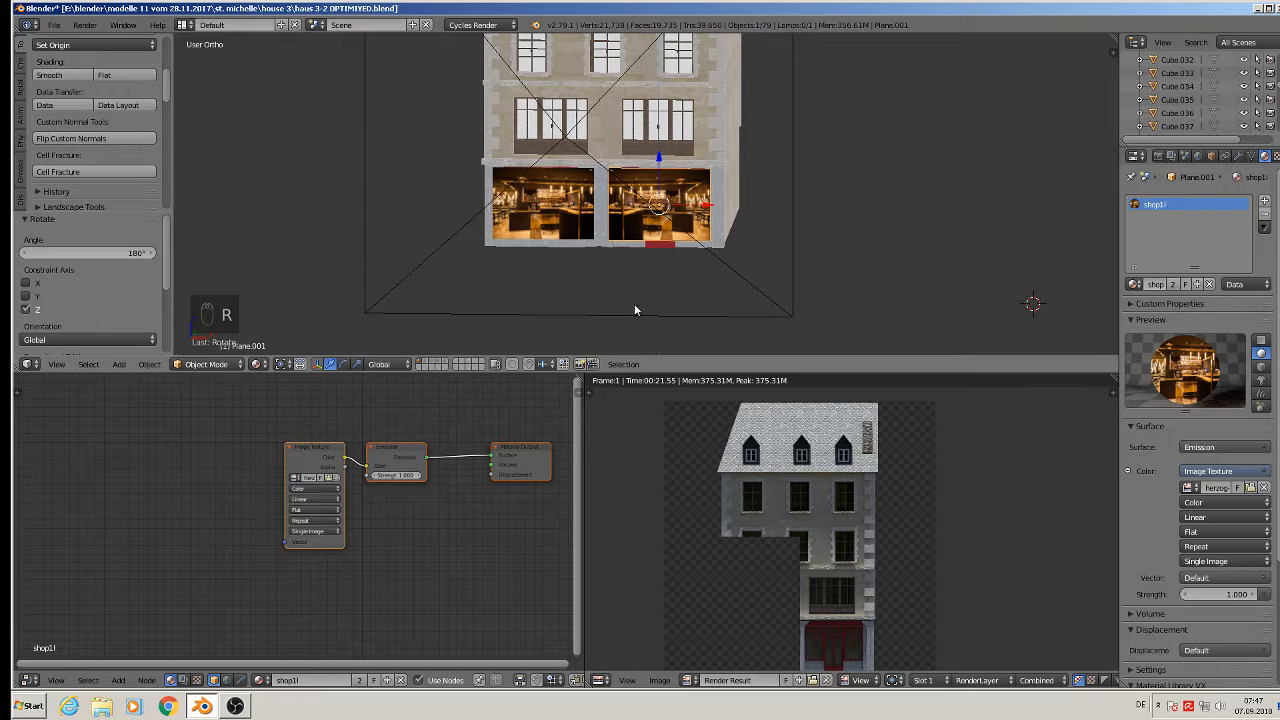
# Select both shopfront image planes and move them 0.003 in Z.
pyautogui.rightClick(662, 216)
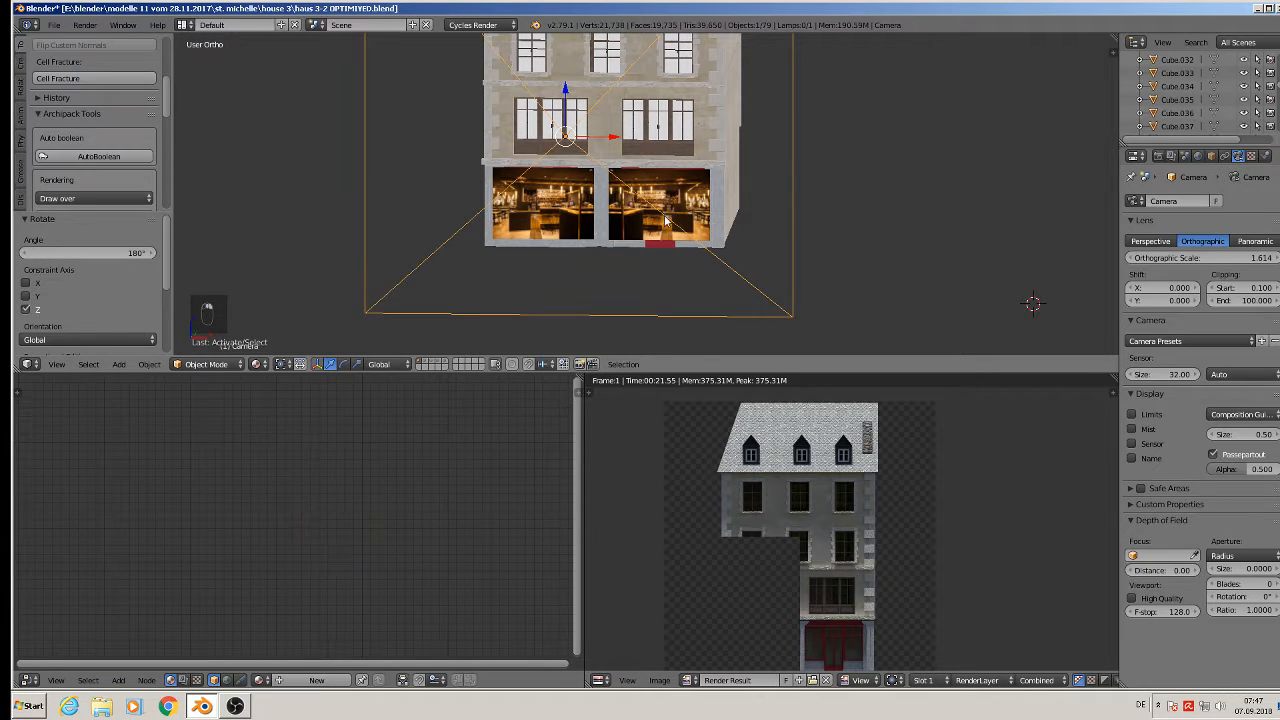
pyautogui.moveTo(578, 272); pyautogui.dragTo(792, 88, button='middle')
pyautogui.press('KP_1')
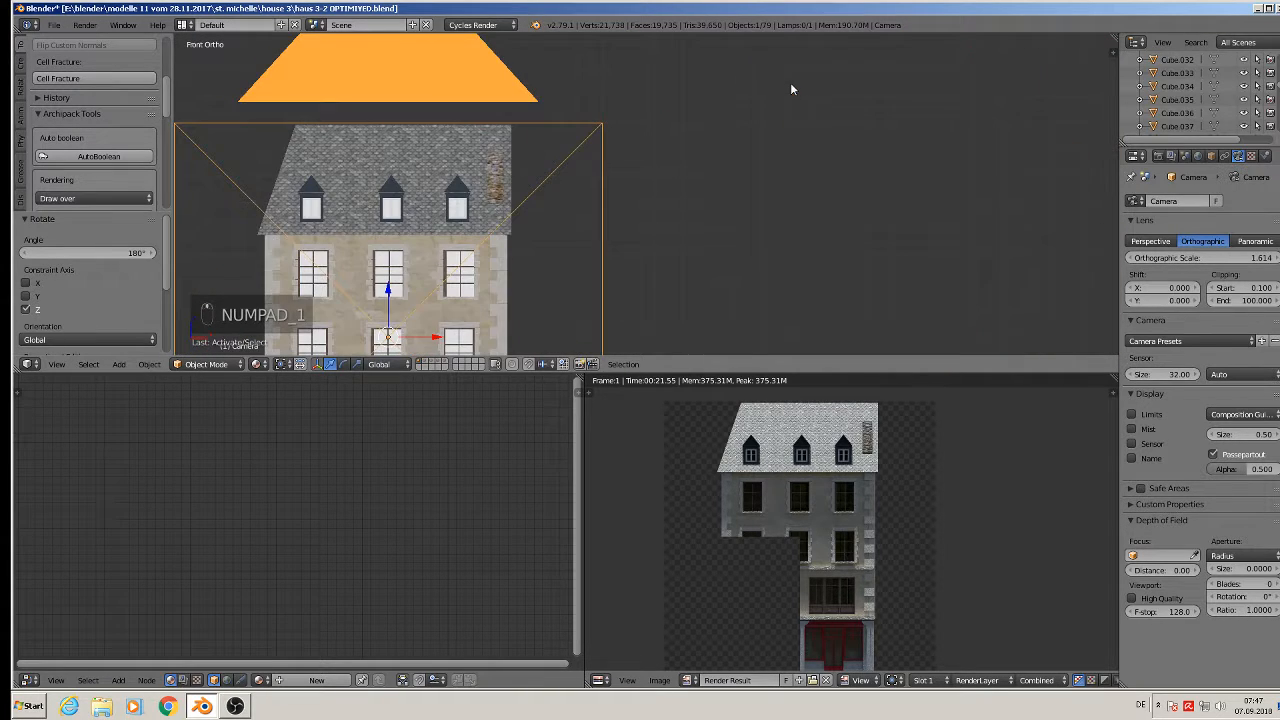
pyautogui.keyDown('shift'); pyautogui.moveTo(490, 197); pyautogui.dragTo(665, 2, button='middle'); pyautogui.keyUp('shift')
pyautogui.rightClick(620, 308)
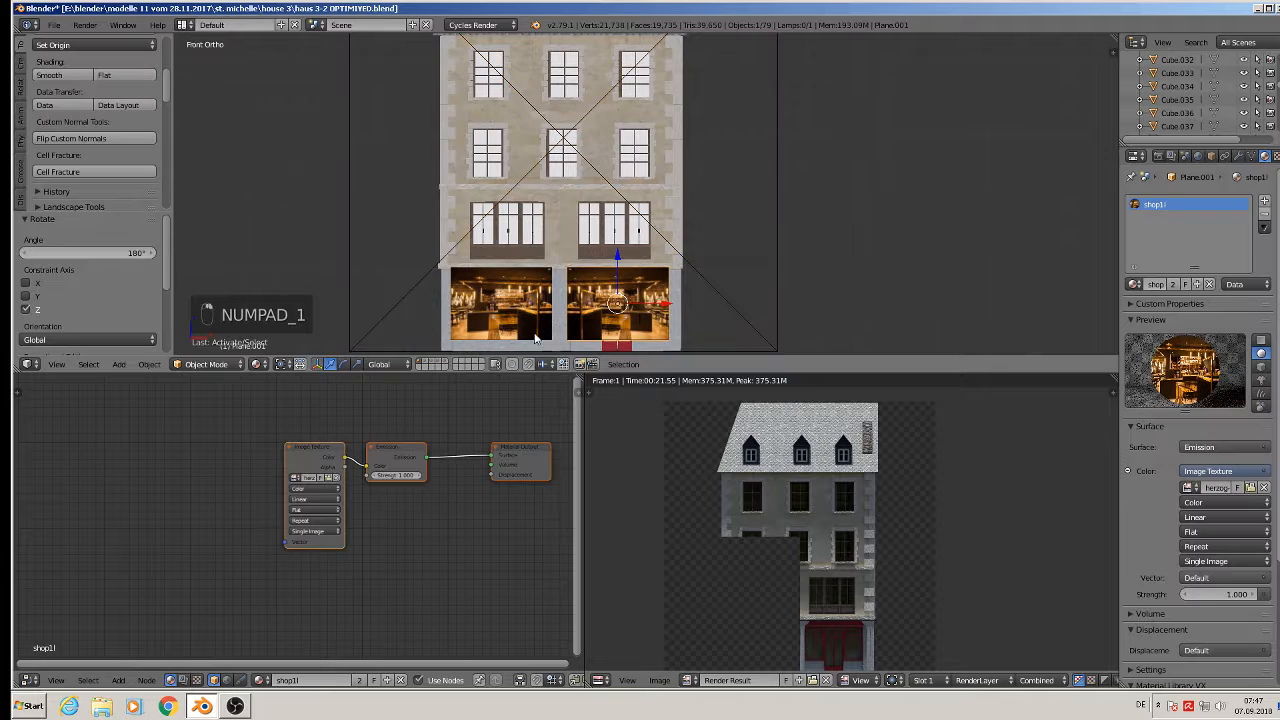
pyautogui.keyDown('shift'); pyautogui.rightClick(489, 311); pyautogui.keyUp('shift')
pyautogui.moveTo(1086, 299); pyautogui.dragTo(587, 294, button='middle')
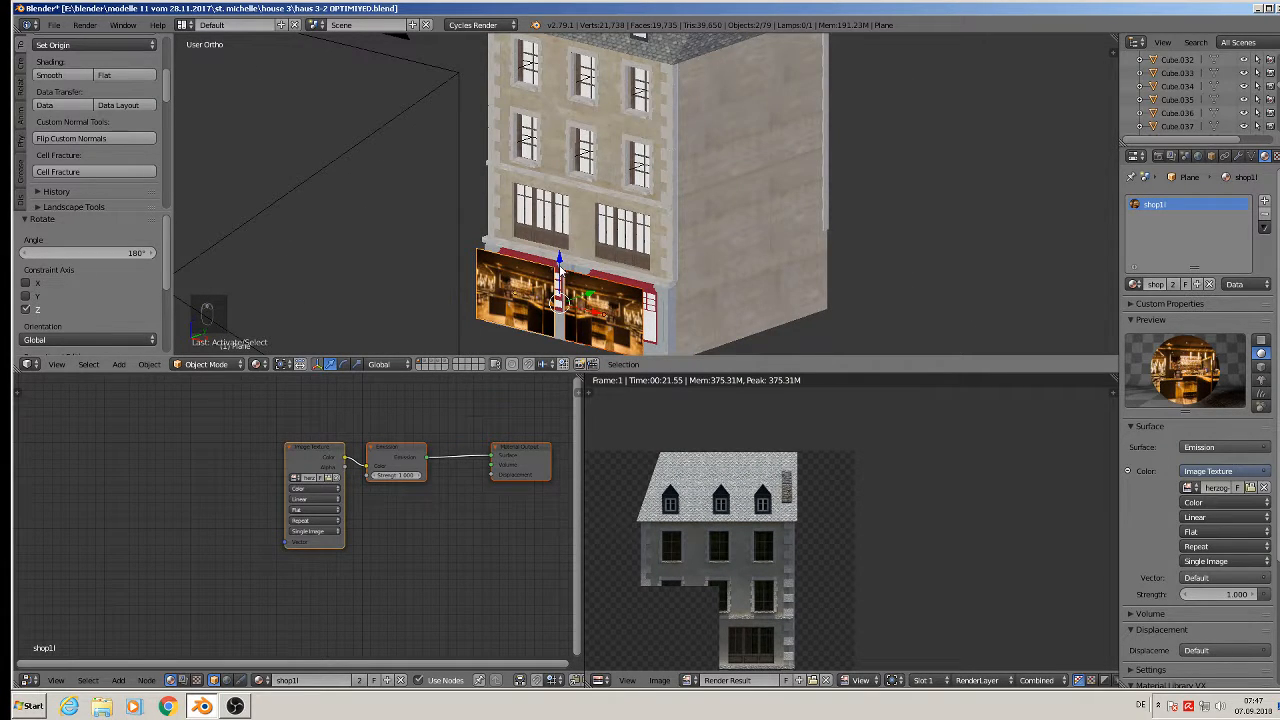
pyautogui.press('KP_1')
pyautogui.press('g')
pyautogui.press('y')
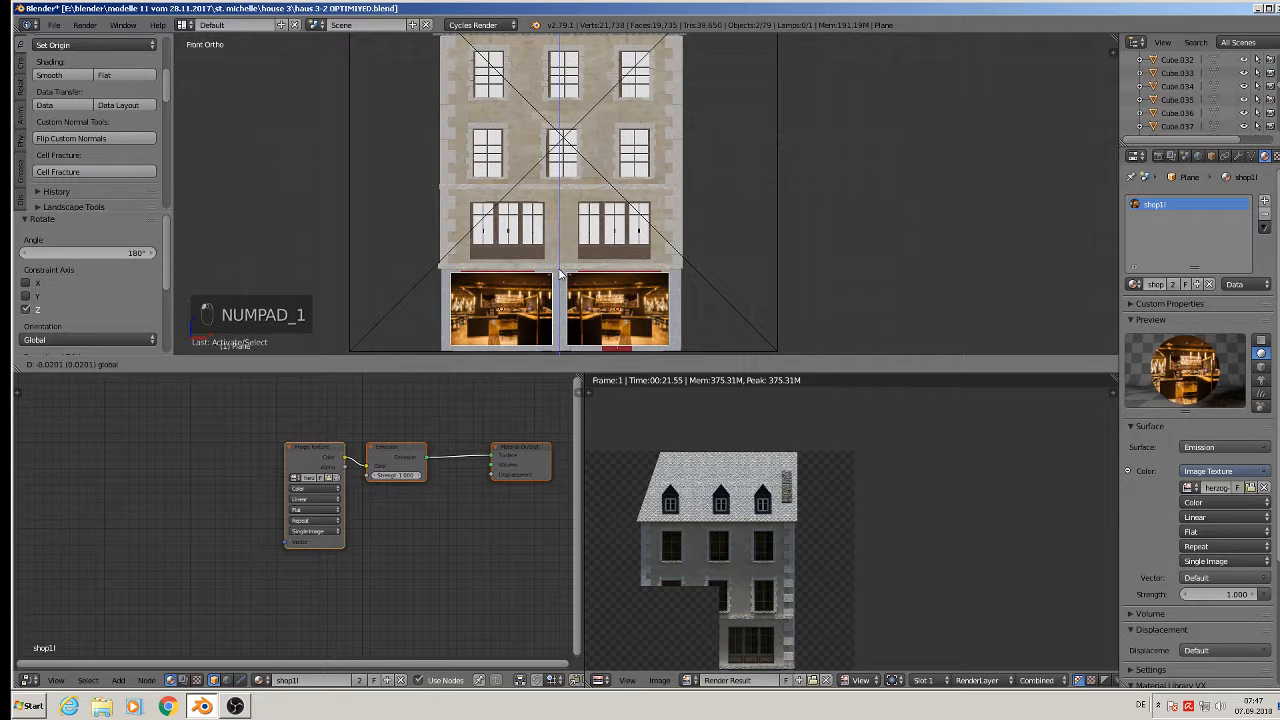
pyautogui.click(561, 273)
# Move both image planes 0.203 in Y behind the shopfront and shift them back by 0.056.
pyautogui.moveTo(561, 273); pyautogui.dragTo(605, 300, button='middle')
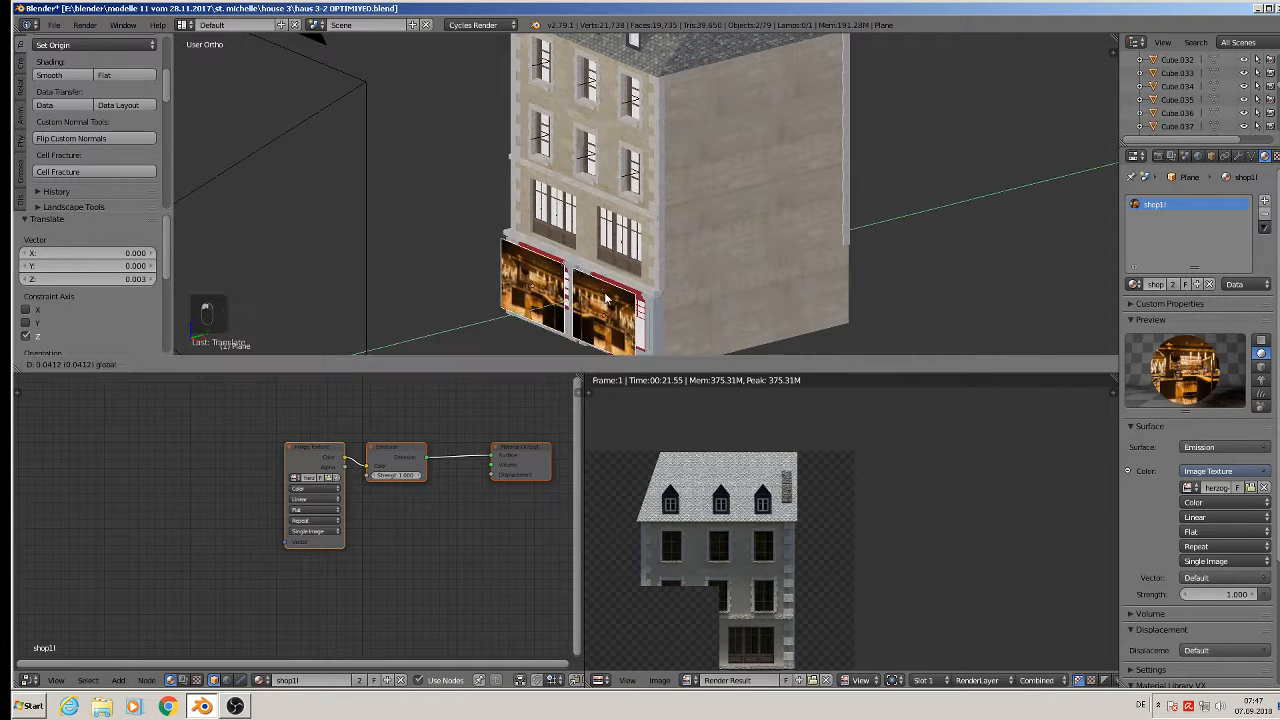
pyautogui.click(641, 300)
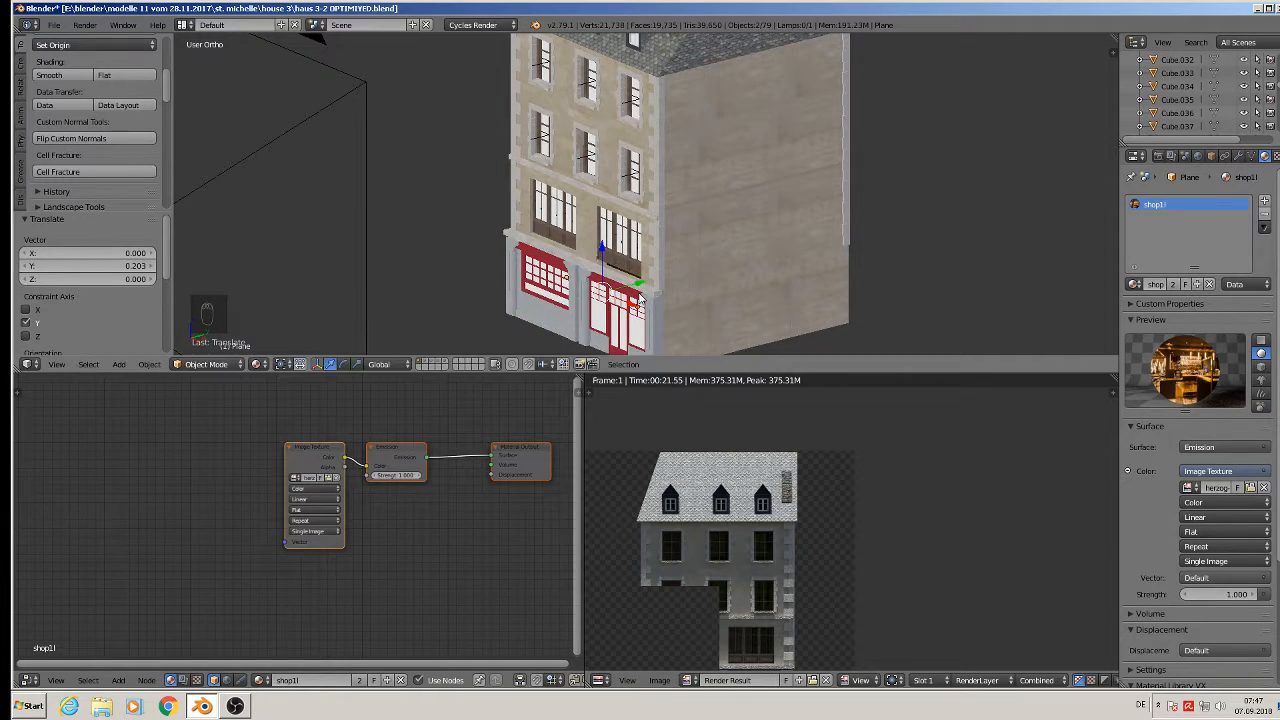
pyautogui.moveTo(638, 290); pyautogui.dragTo(629, 292)
pyautogui.moveTo(629, 292); pyautogui.dragTo(722, 285, button='middle')
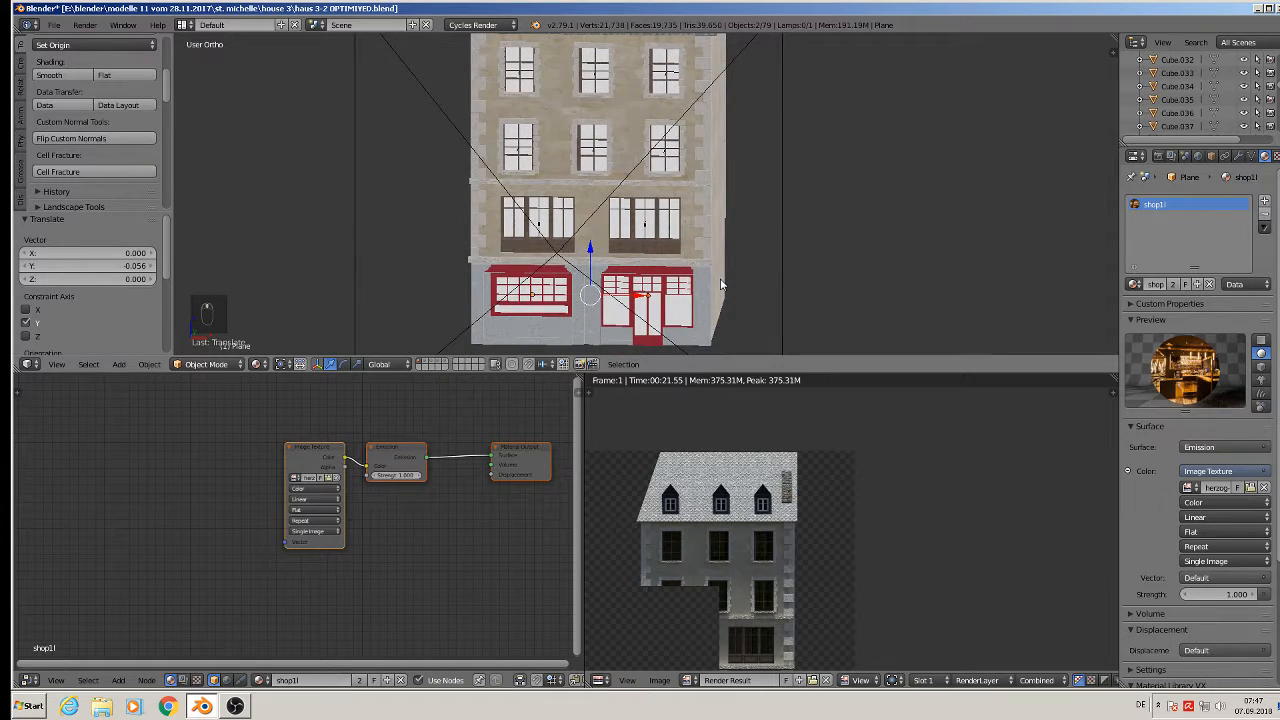
# Render the front view of the house and examine the lit shop windows up close.
pyautogui.press('KP_1')
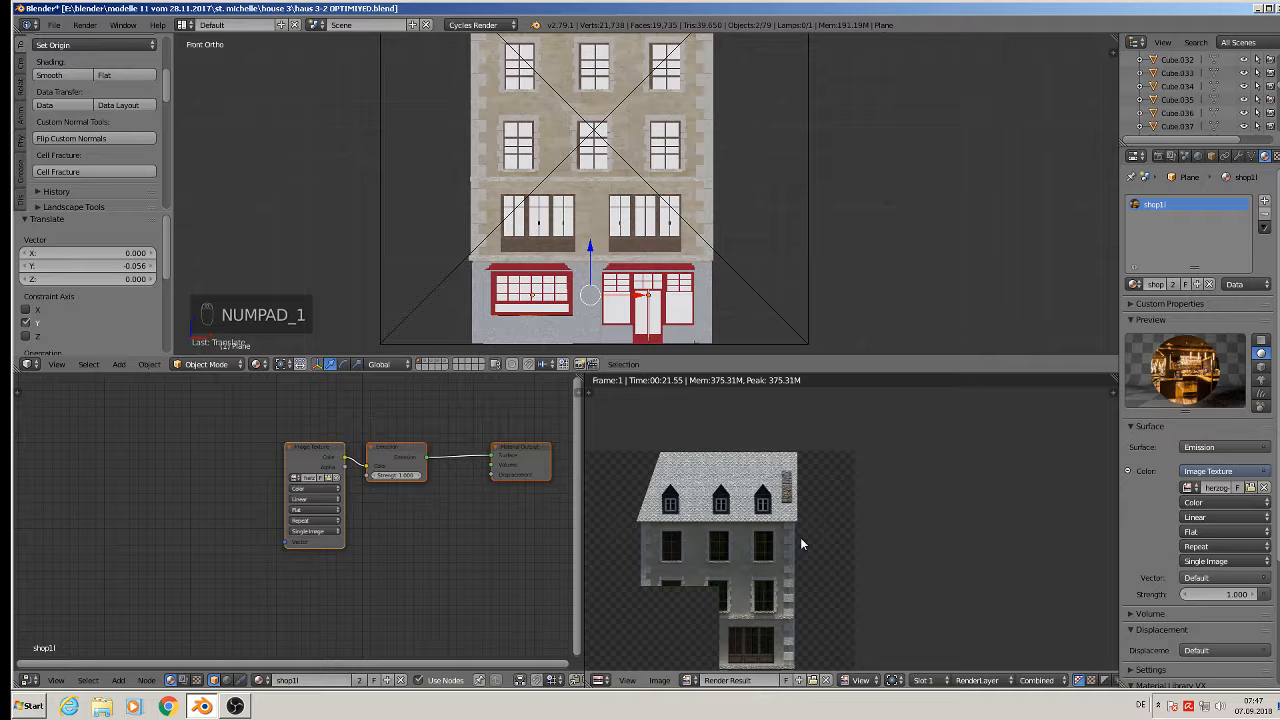
pyautogui.press('F12')
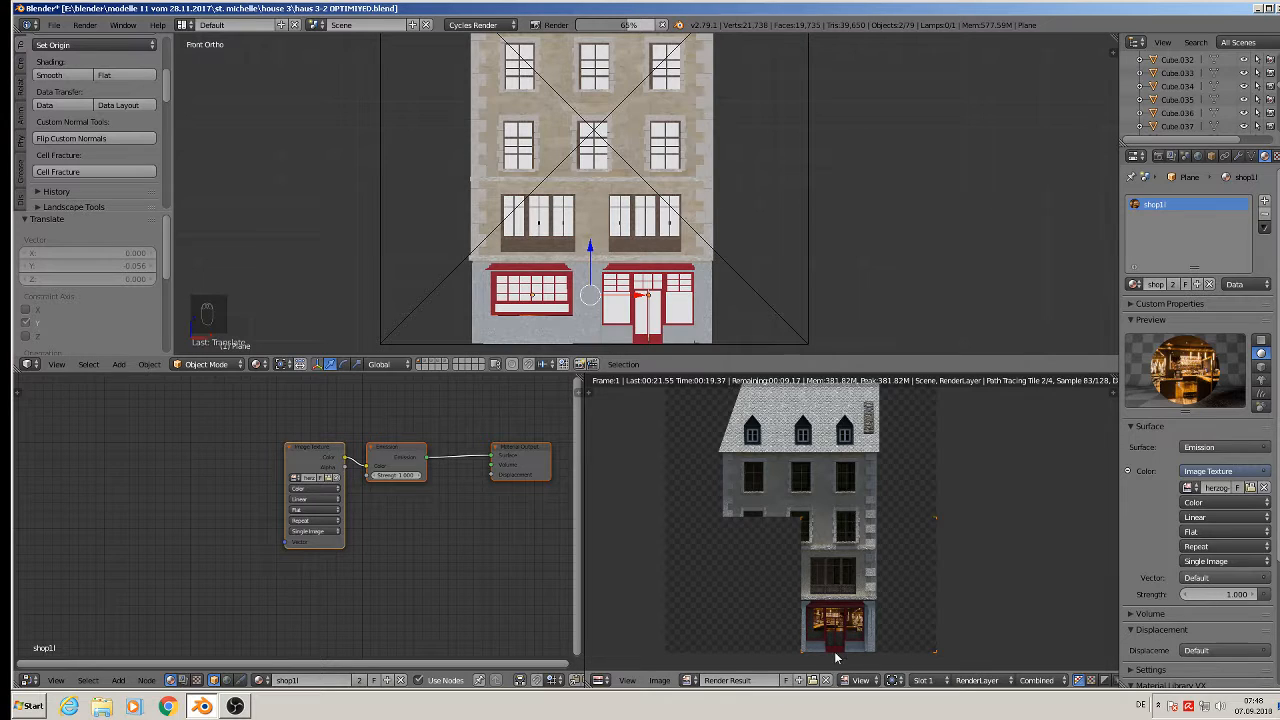
pyautogui.scroll(5, 838, 651)
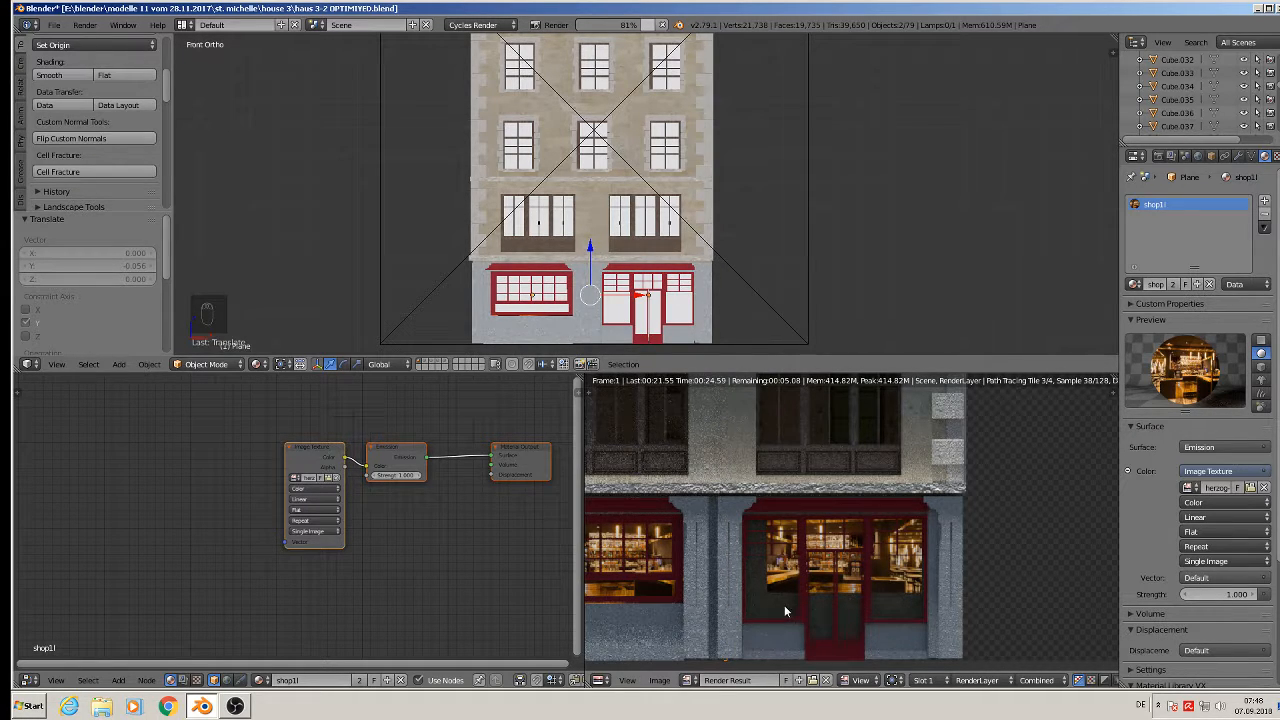
pyautogui.scroll(-3, 788, 610)
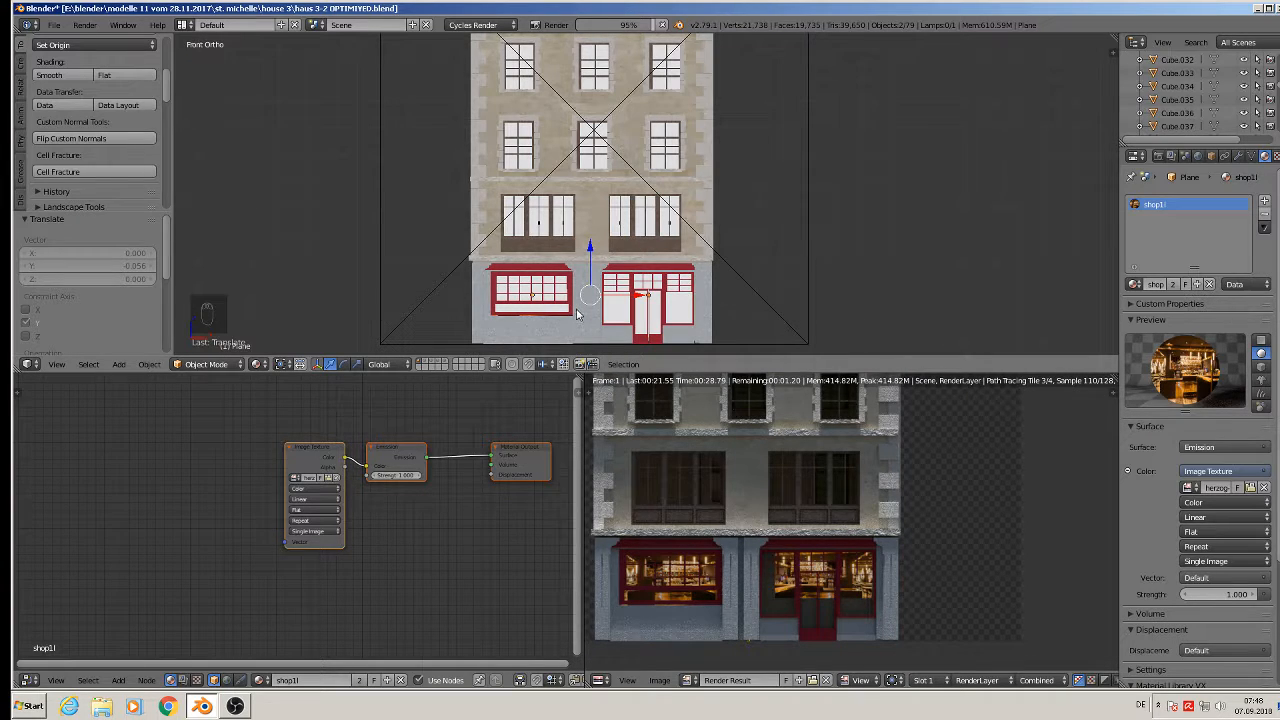
pyautogui.press('Escape')
pyautogui.press('Escape')
pyautogui.press('Escape')
pyautogui.press('Escape')
# Move both image planes another 0.197 in Y, deeper into the house.
pyautogui.moveTo(620, 305); pyautogui.dragTo(637, 178, button='middle')
pyautogui.scroll(2, 637, 178)
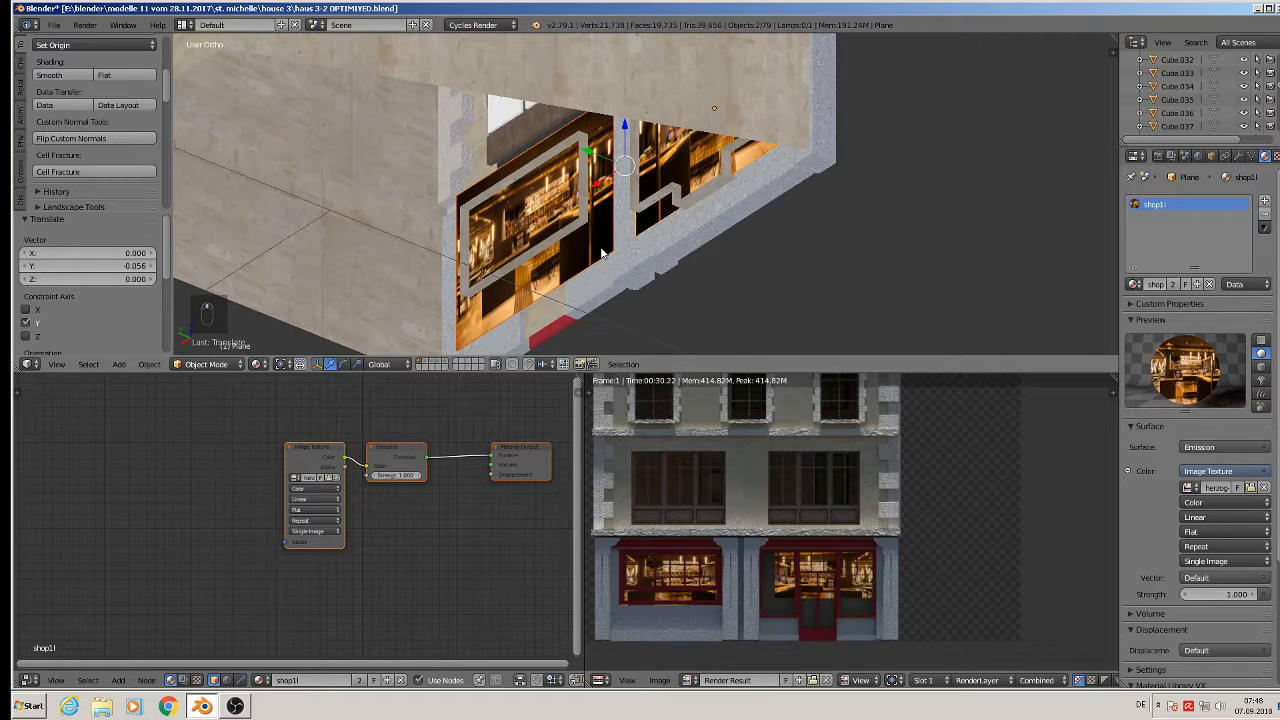
pyautogui.moveTo(601, 249); pyautogui.dragTo(580, 195, button='middle')
pyautogui.press('g')
pyautogui.press('y')
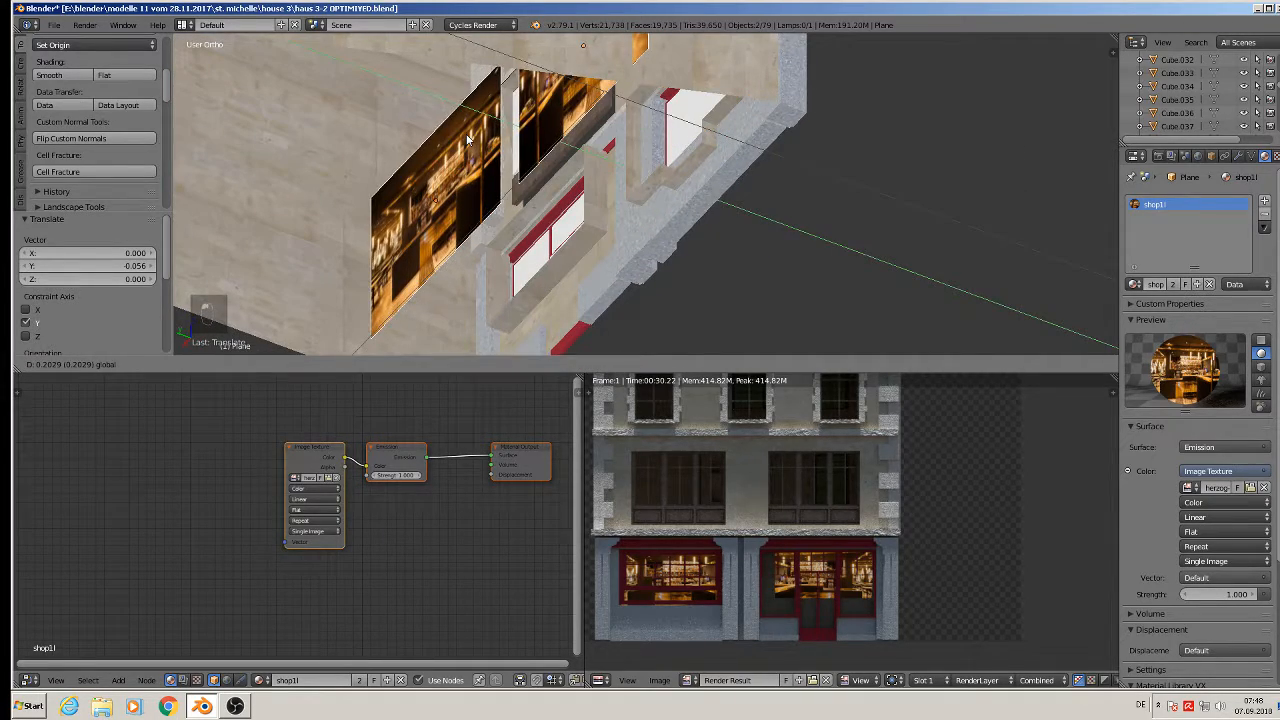
pyautogui.click(470, 140)
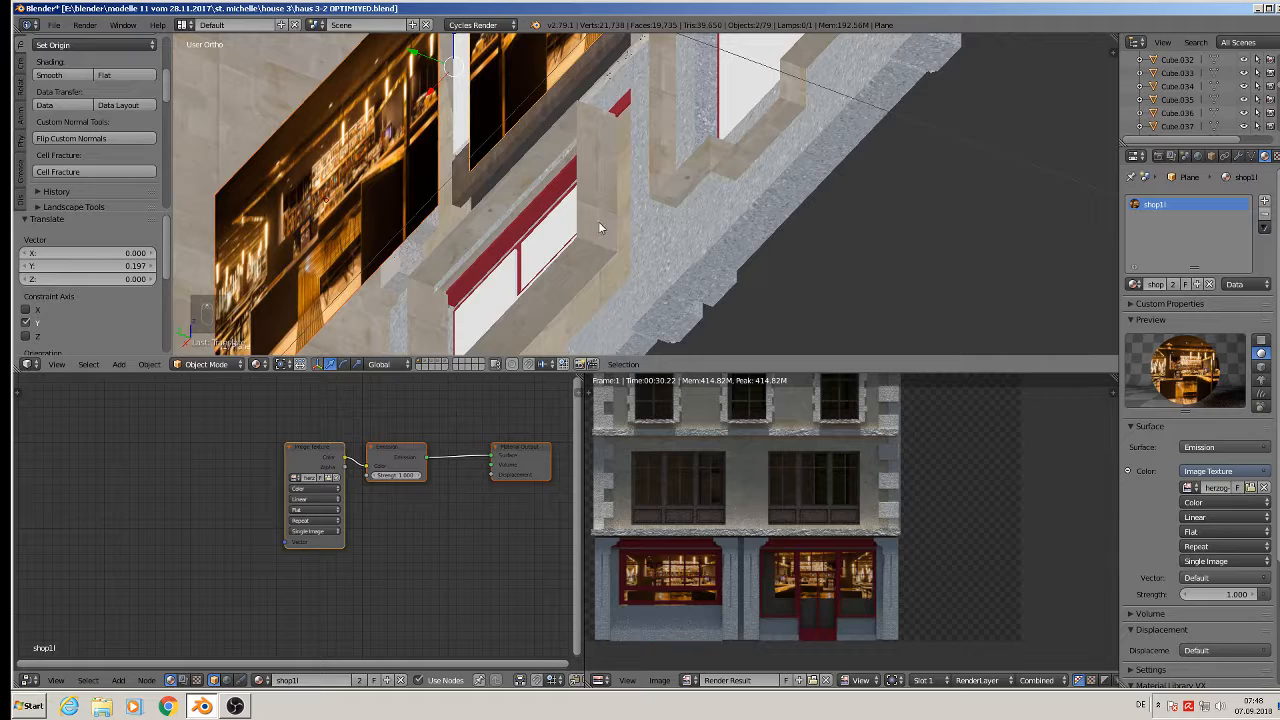
# Delete the vertices of the stone wall's inner recess loop behind the left shop window.
pyautogui.keyDown('shift'); pyautogui.moveTo(639, 236); pyautogui.dragTo(673, 182, button='middle'); pyautogui.keyUp('shift')
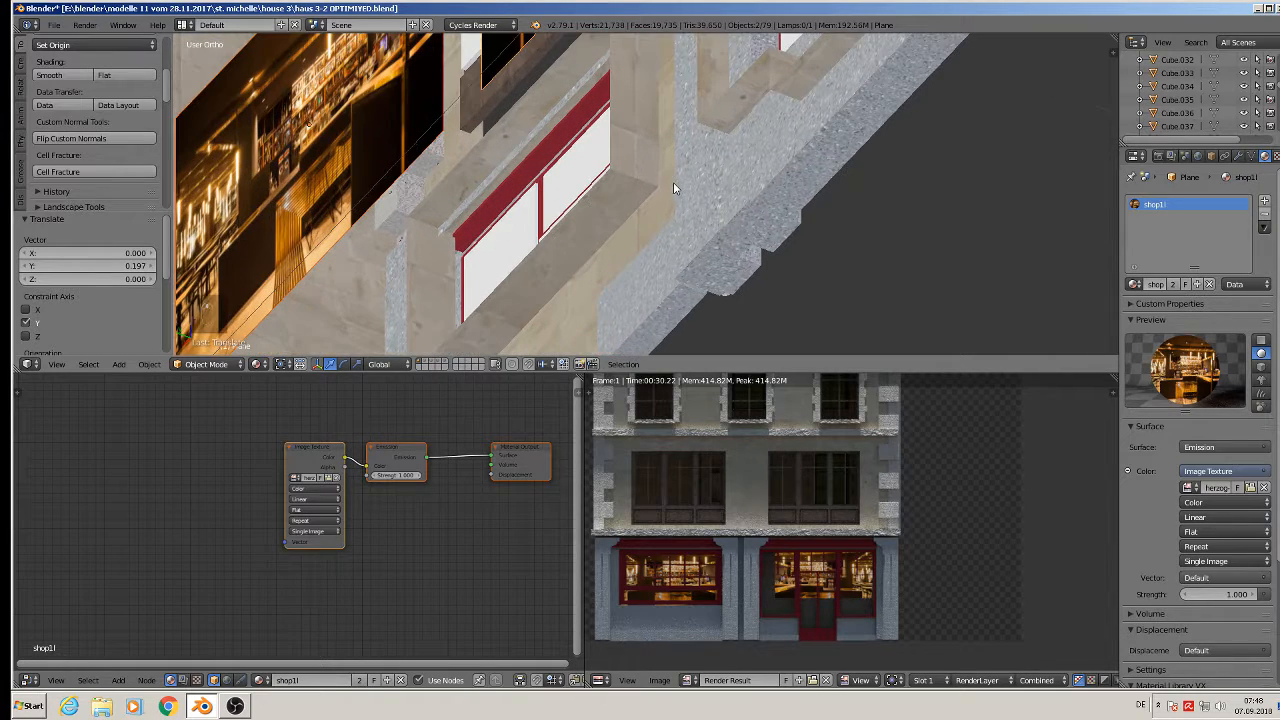
pyautogui.press('Tab')
pyautogui.press('\\')
pyautogui.press('Tab')
pyautogui.rightClick(618, 174)
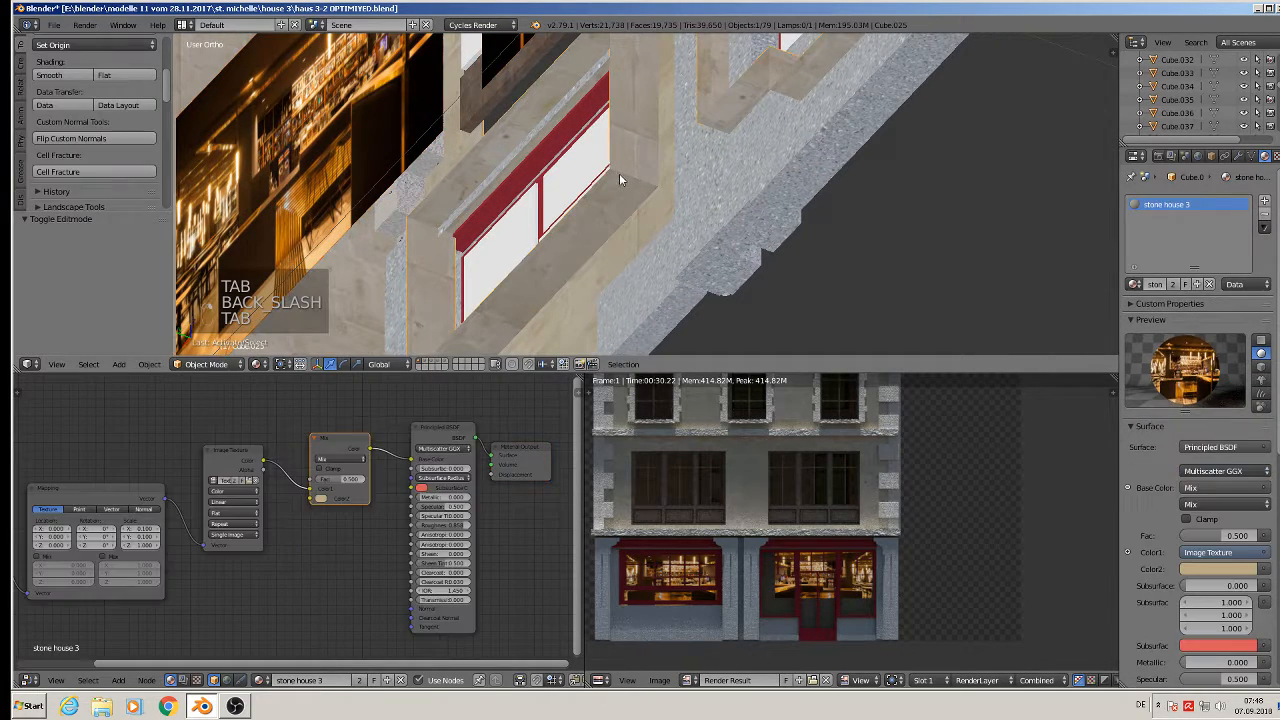
pyautogui.press('Tab')
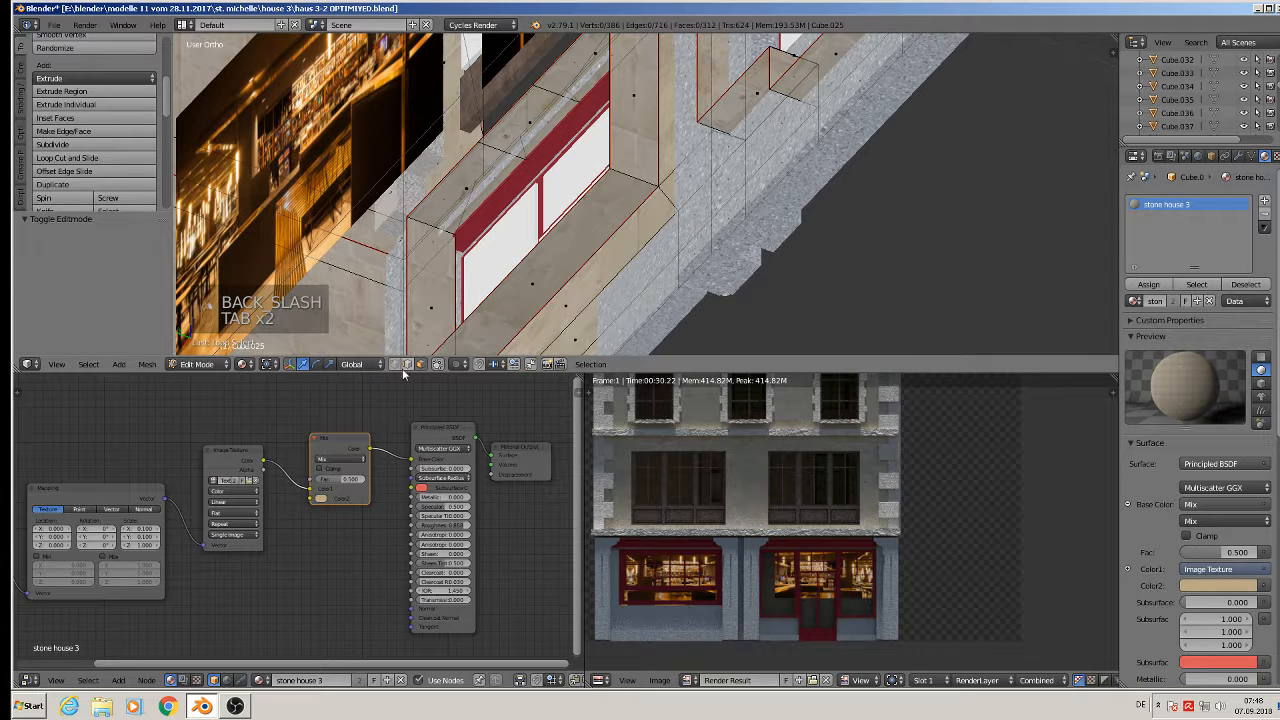
pyautogui.rightClick(608, 122)
pyautogui.press('x')
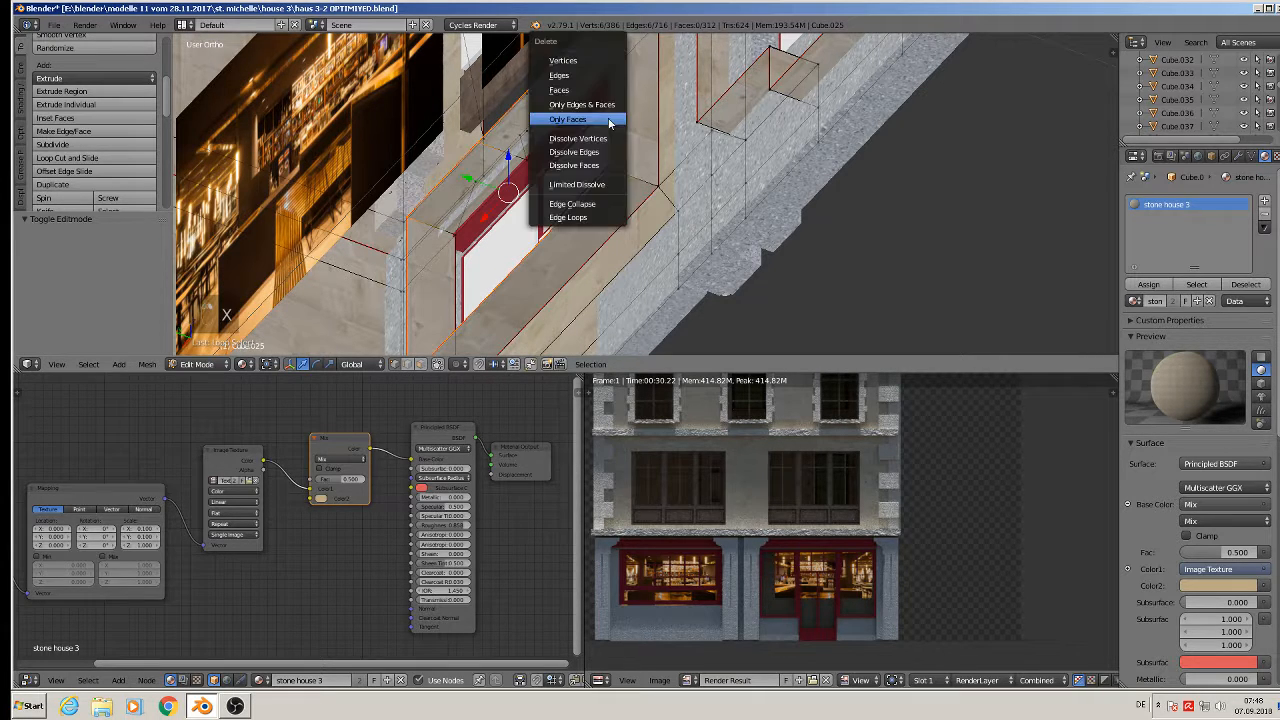
pyautogui.click(593, 61)
pyautogui.scroll(3, 684, 185)
pyautogui.scroll(-1, 684, 185)
pyautogui.press('Tab')
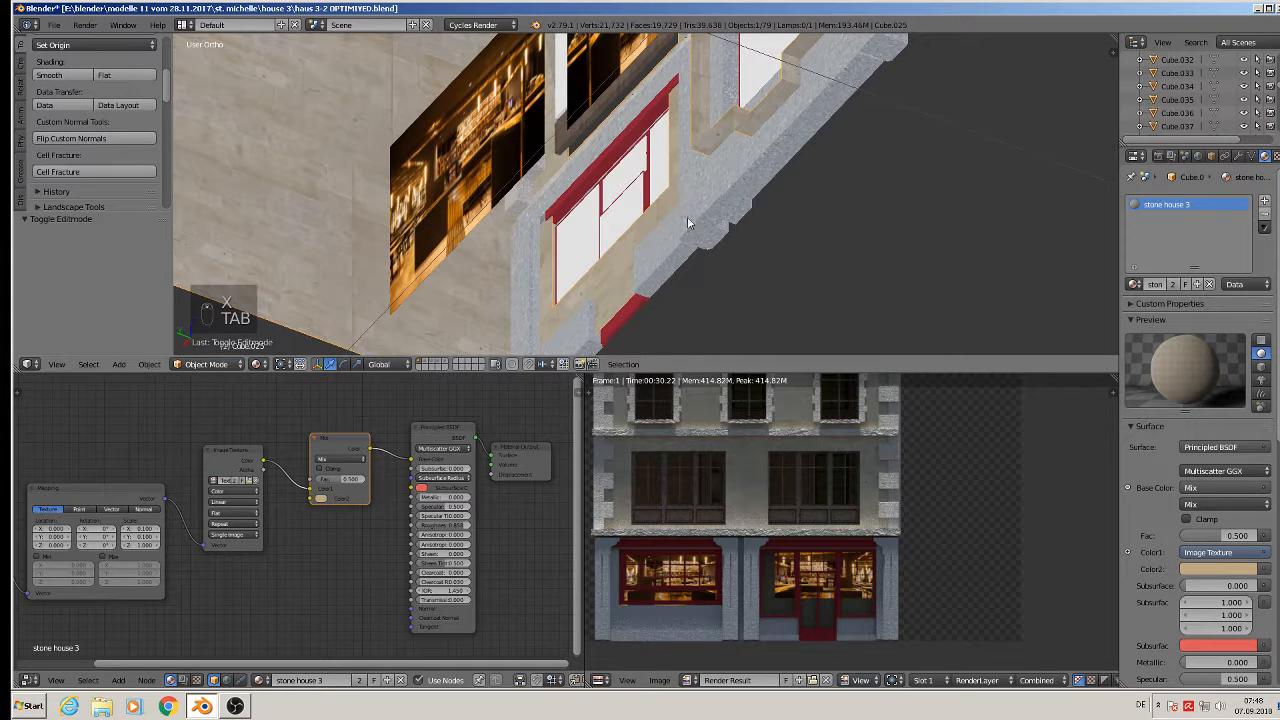
# Preview both shopfronts from the front in rendered shading to check the bar images behind the glass.
pyautogui.press('KP_1')
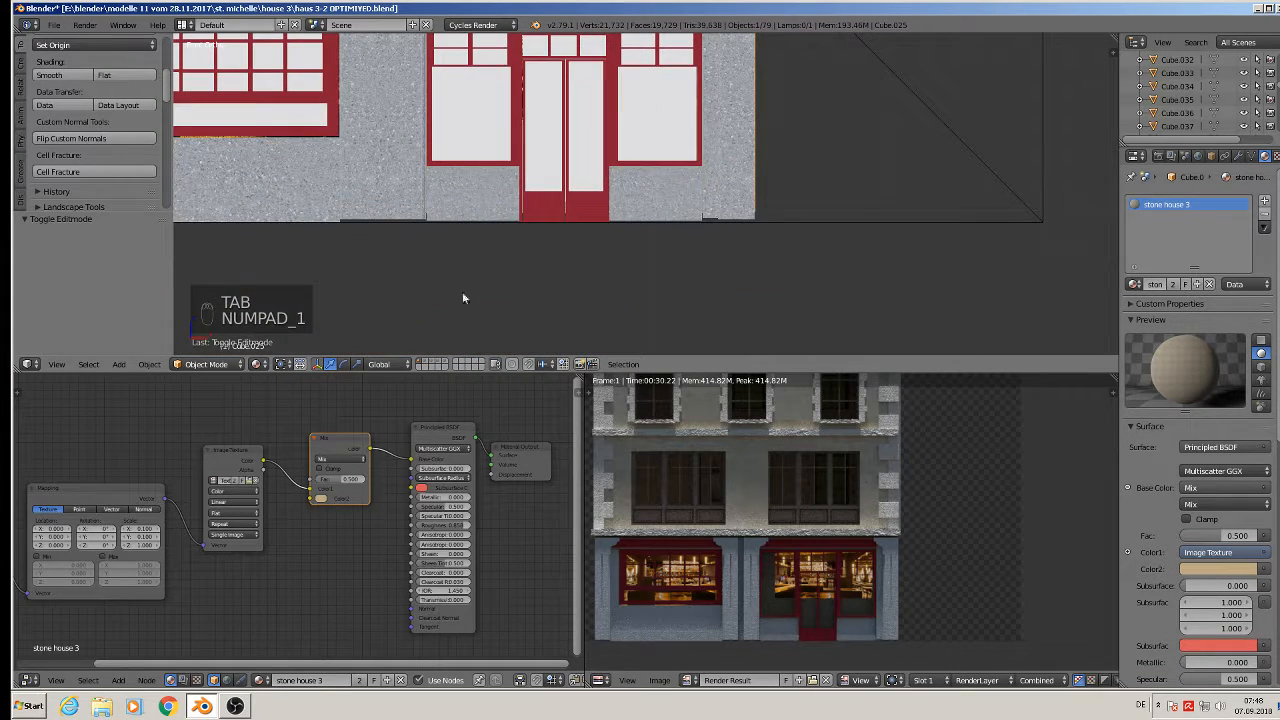
pyautogui.click(257, 364)
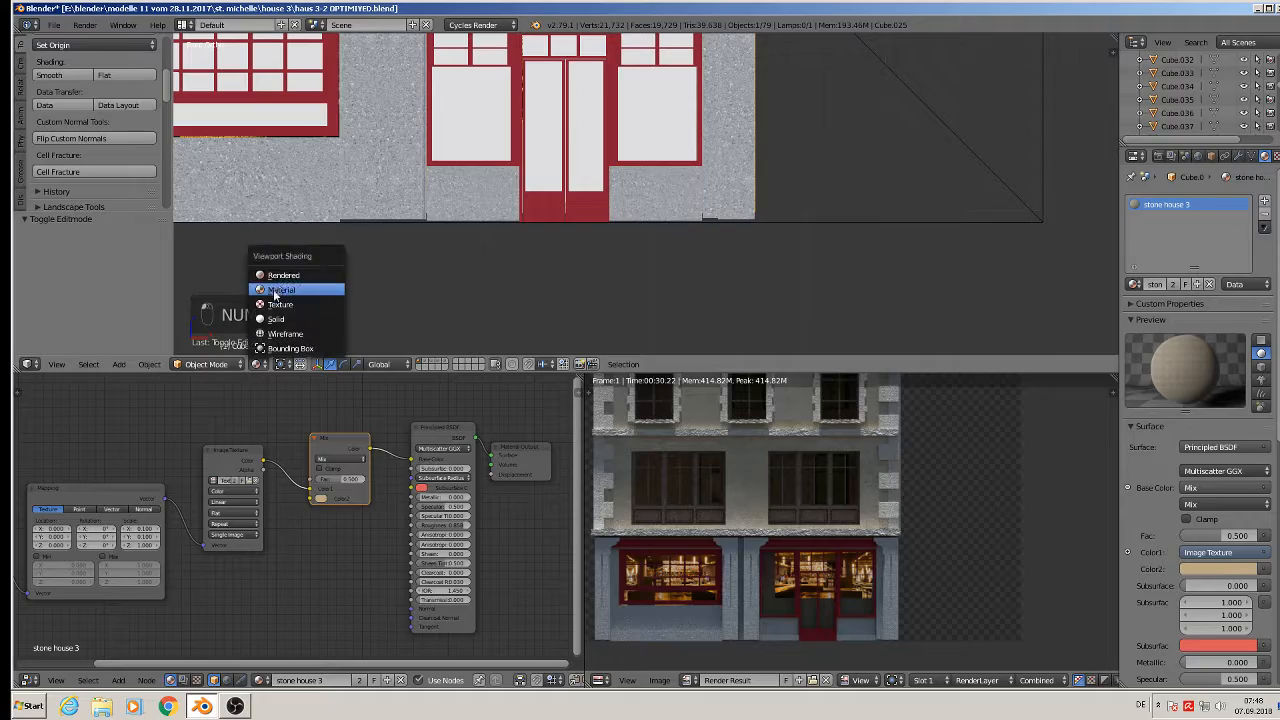
pyautogui.click(282, 275)
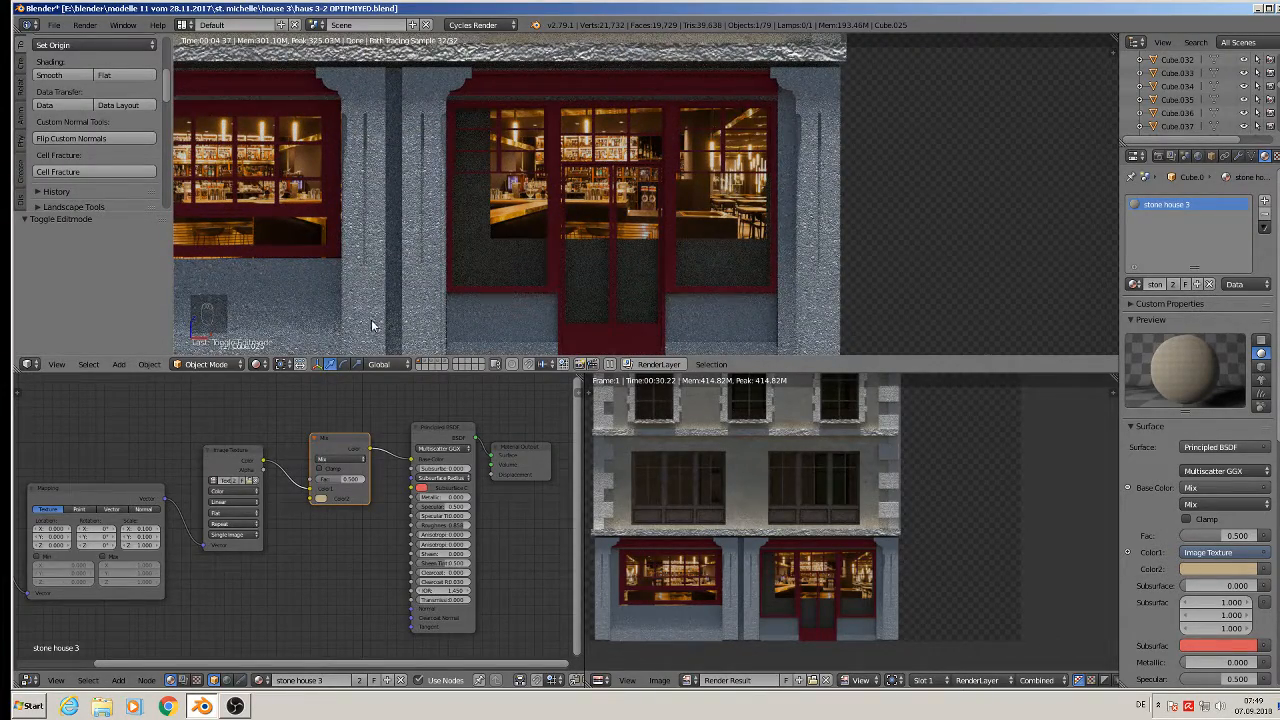
# Delete the vertices of the wall's inner opening loop behind the shopfront with the door.
pyautogui.press('z')
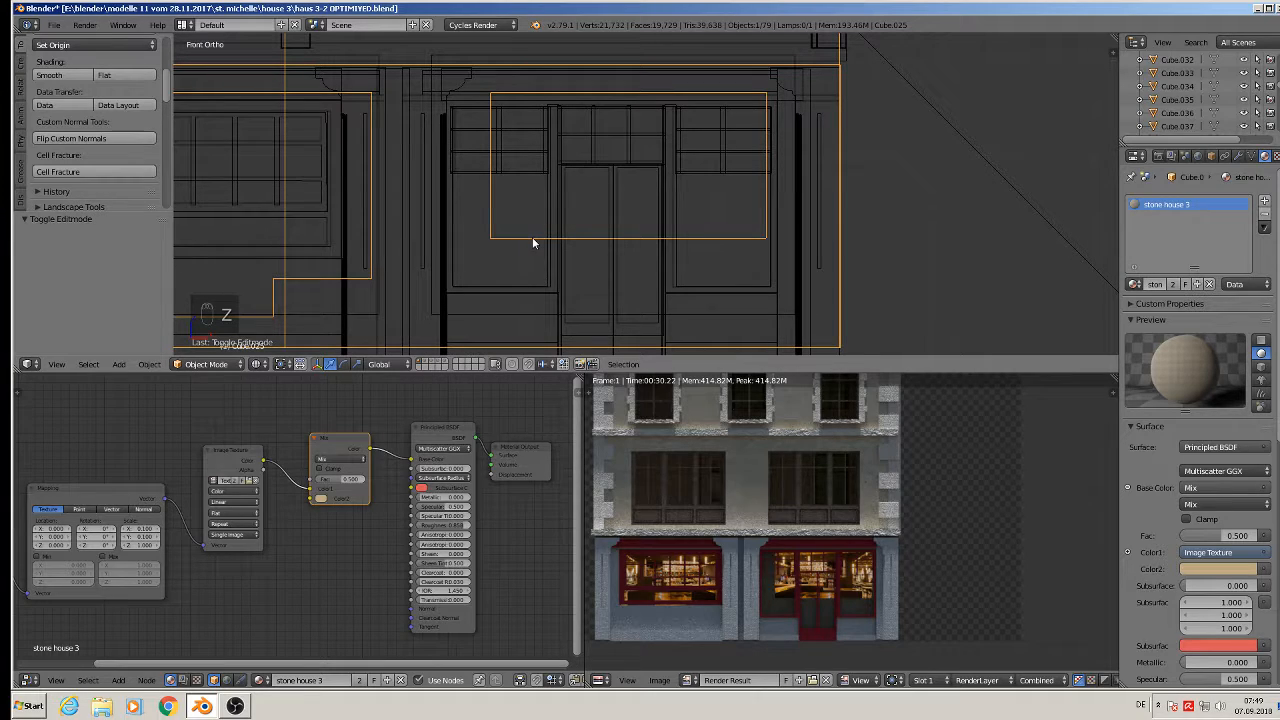
pyautogui.rightClick(535, 236)
pyautogui.moveTo(539, 234); pyautogui.dragTo(708, 186, button='middle')
pyautogui.rightClick(664, 180)
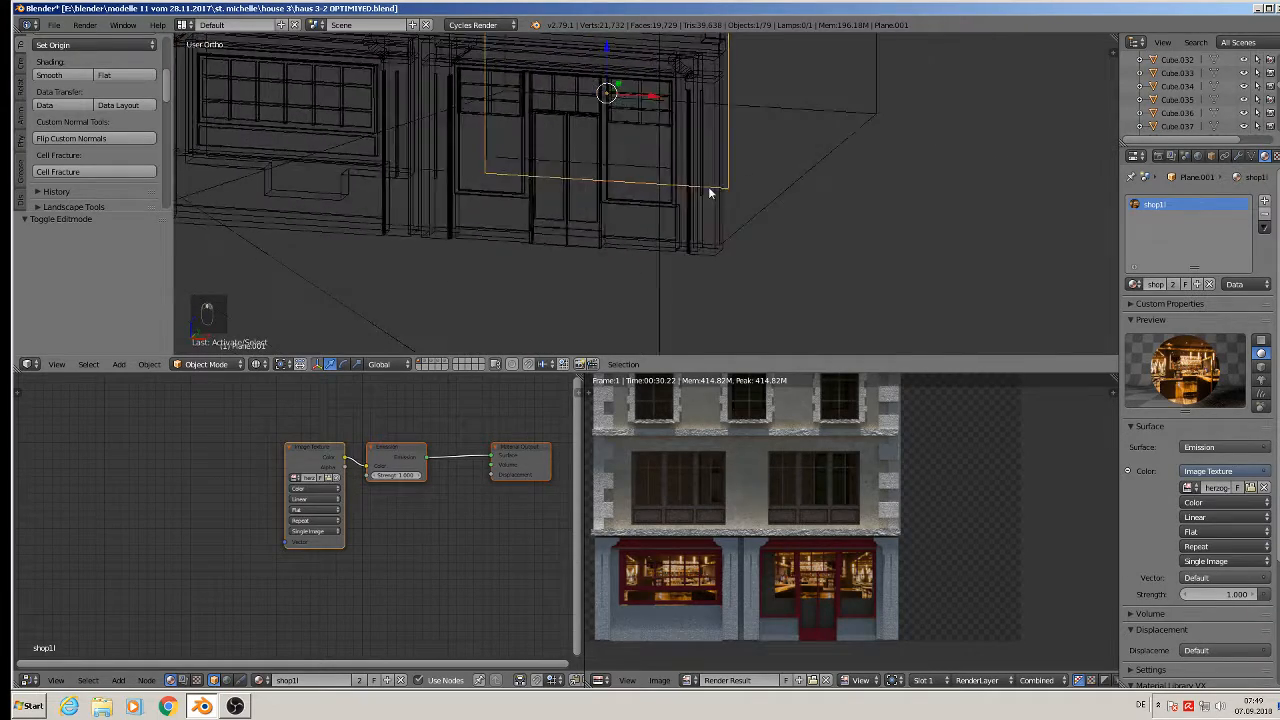
pyautogui.rightClick(553, 165)
pyautogui.moveTo(551, 164); pyautogui.dragTo(652, 161, button='middle')
pyautogui.press('Tab')
pyautogui.keyDown('alt'); pyautogui.rightClick(670, 172); pyautogui.keyUp('alt')
pyautogui.press('x')
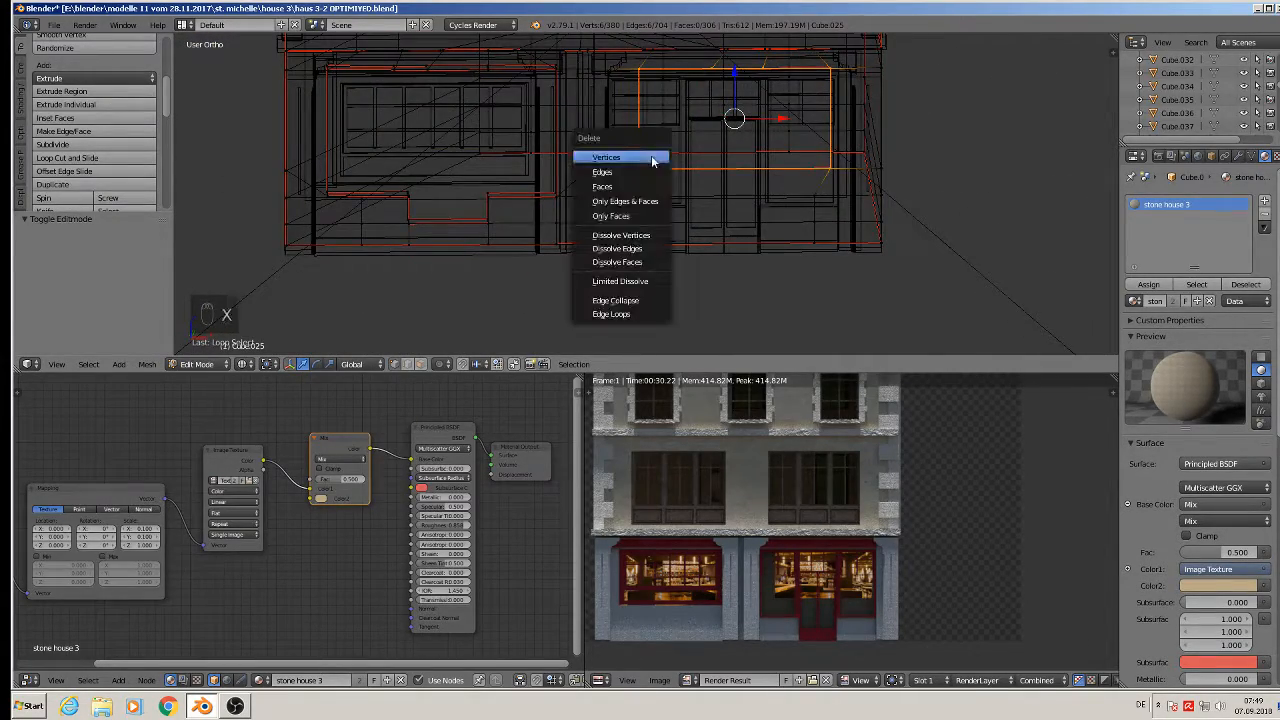
pyautogui.click(651, 158)
# Check the bar images through both shopfronts in a rendered front-view preview.
pyautogui.click(250, 365)
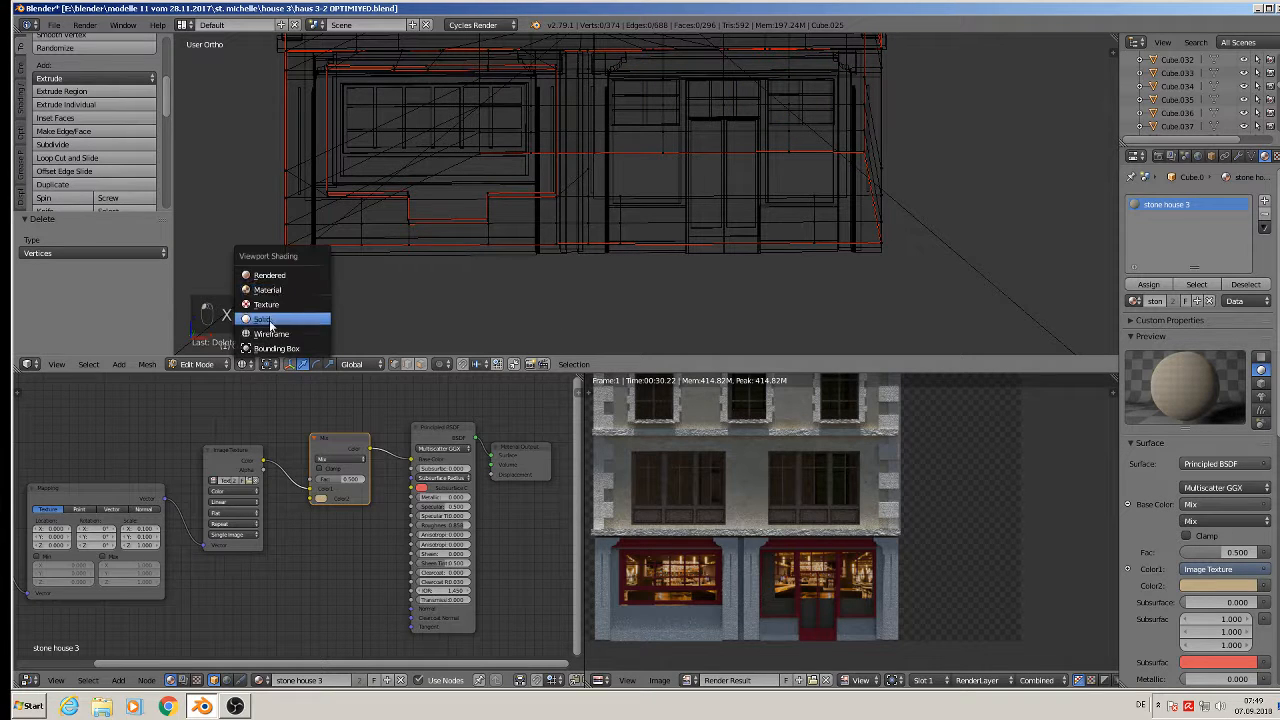
pyautogui.click(288, 284)
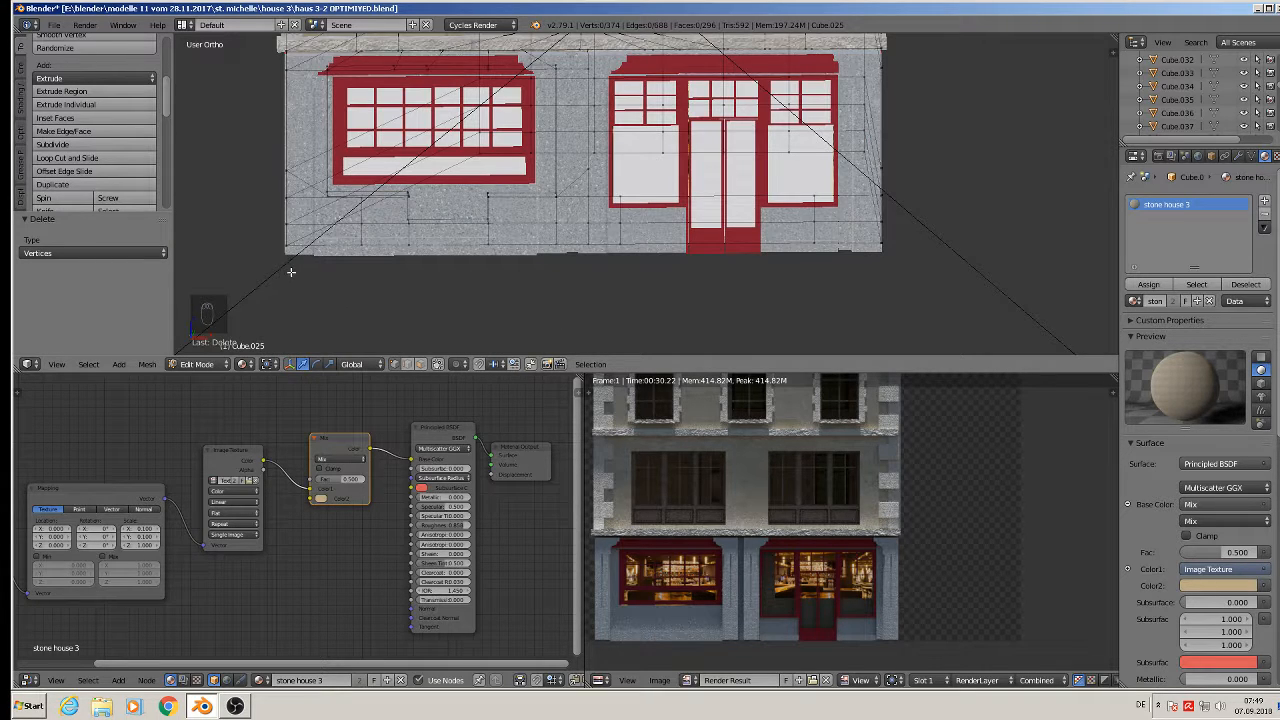
pyautogui.click(243, 364)
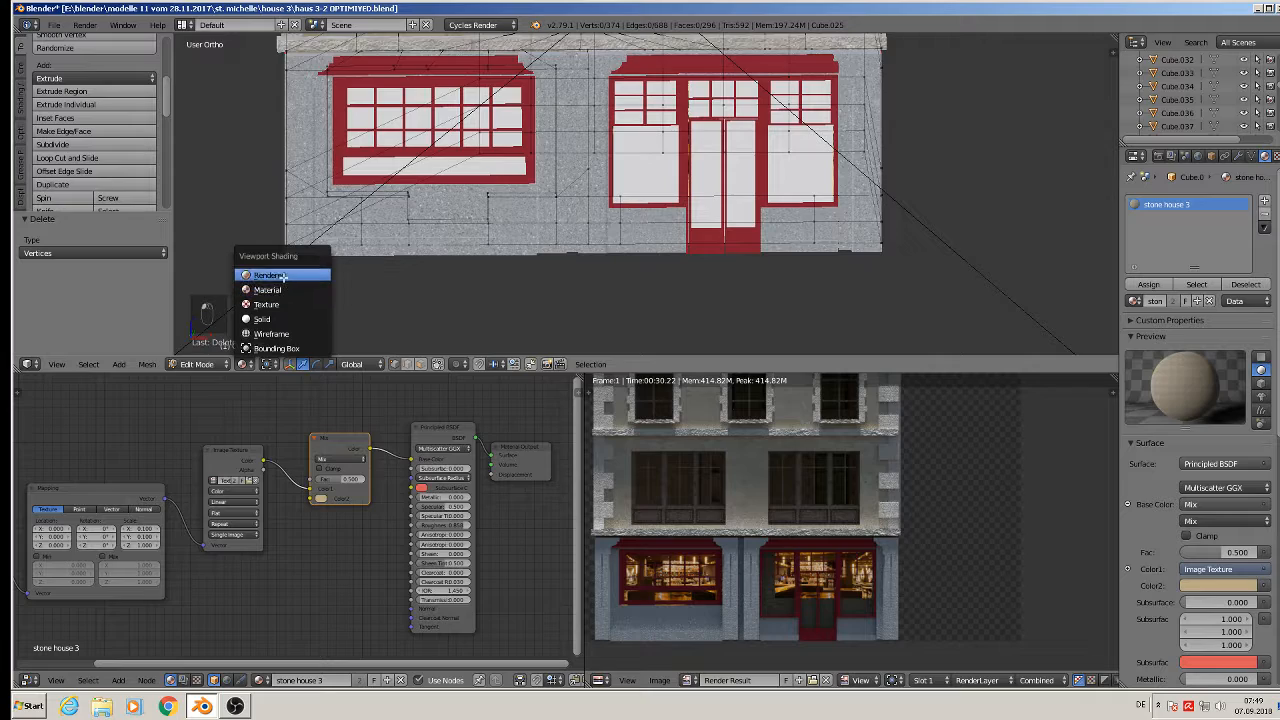
pyautogui.click(284, 277)
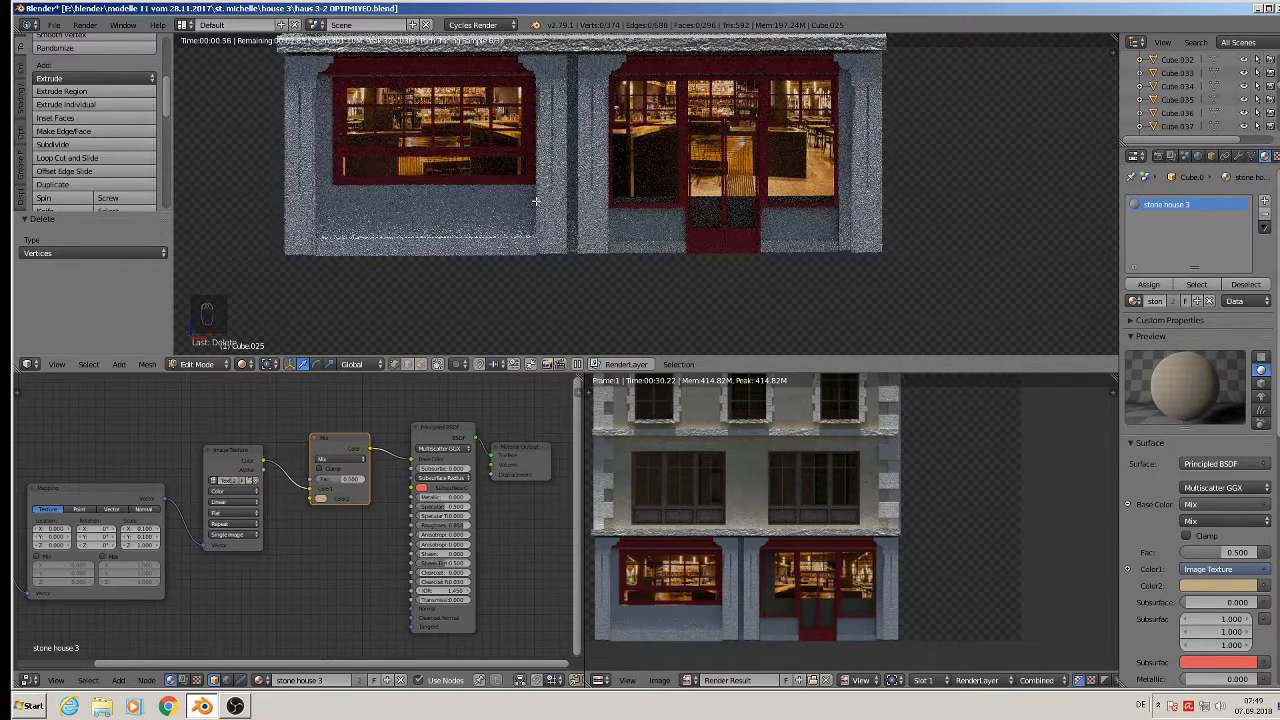
pyautogui.press('KP_1')
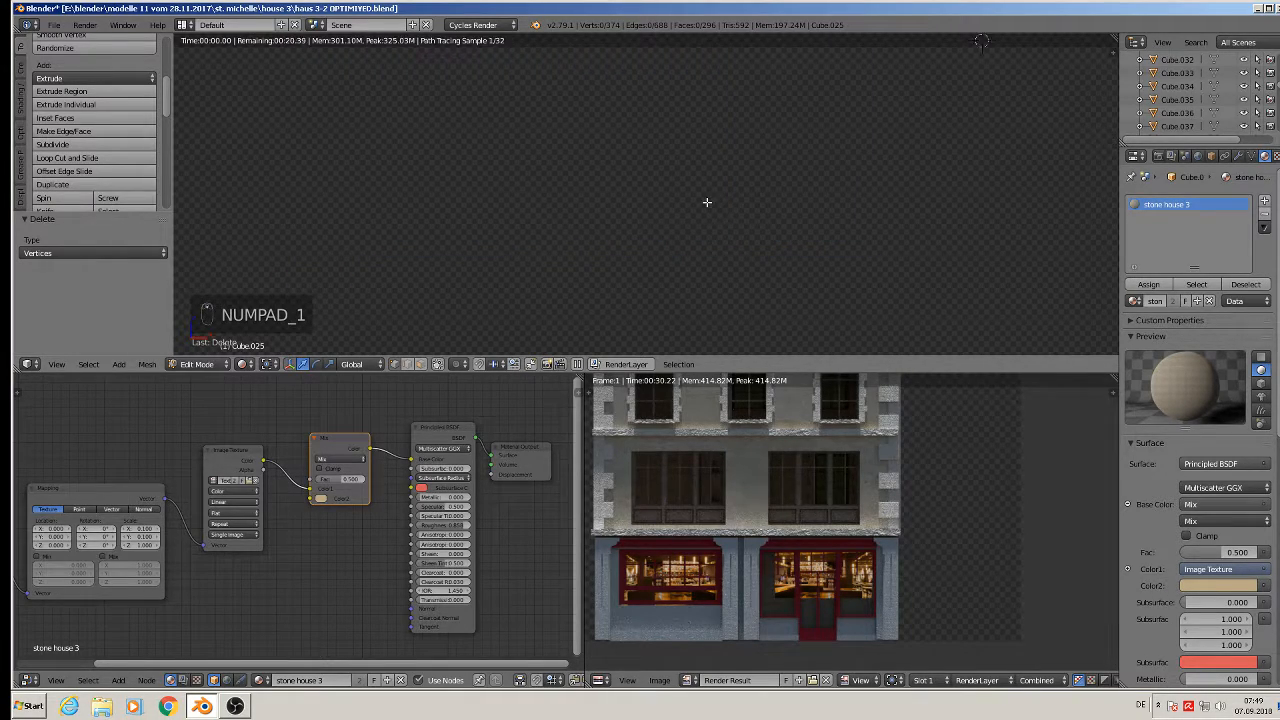
pyautogui.scroll(8, 707, 202)
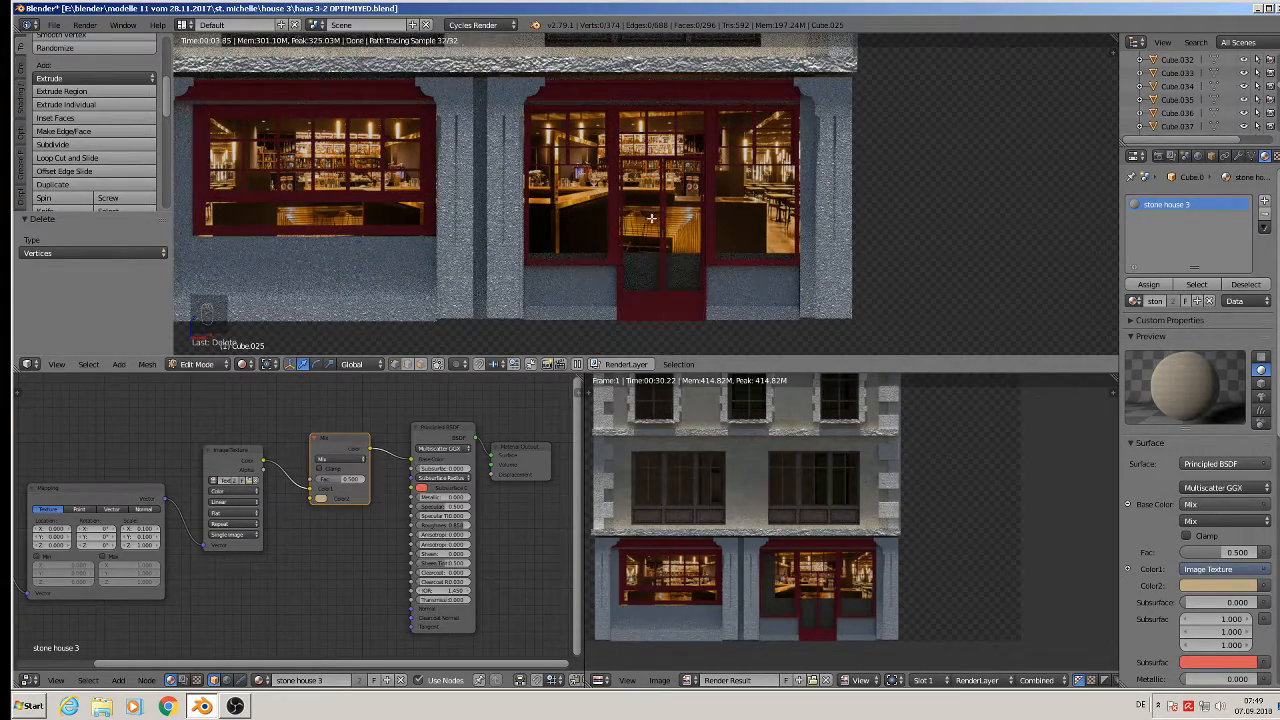
pyautogui.press('Tab')
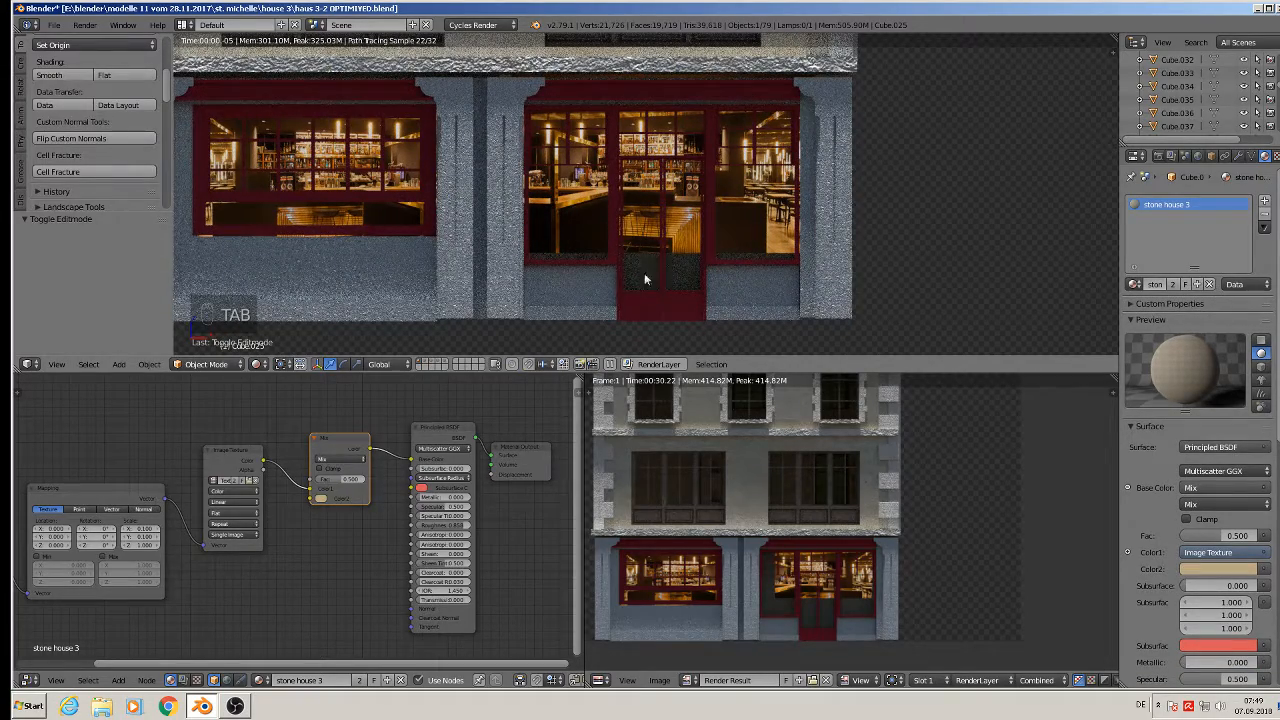
# Delete the stone wall's horizontal edge that spans behind the right shopfront's door and windows.
pyautogui.click(257, 364)
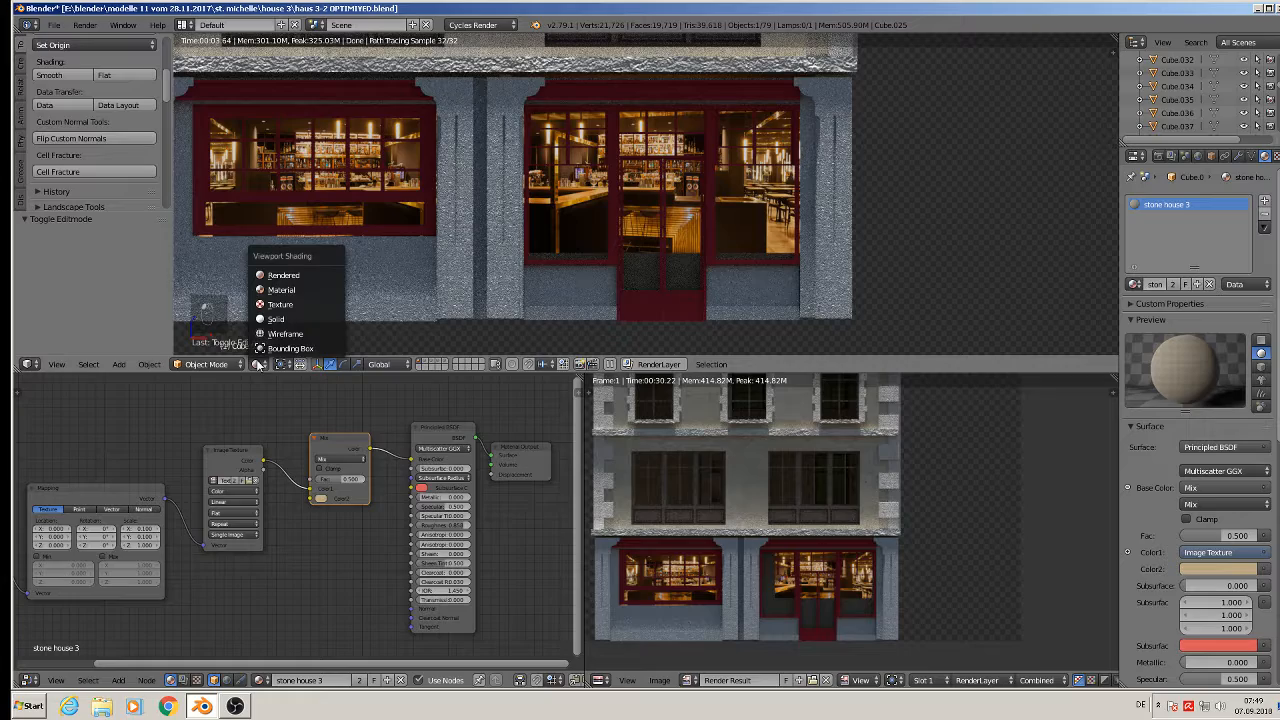
pyautogui.click(300, 290)
pyautogui.press('Tab')
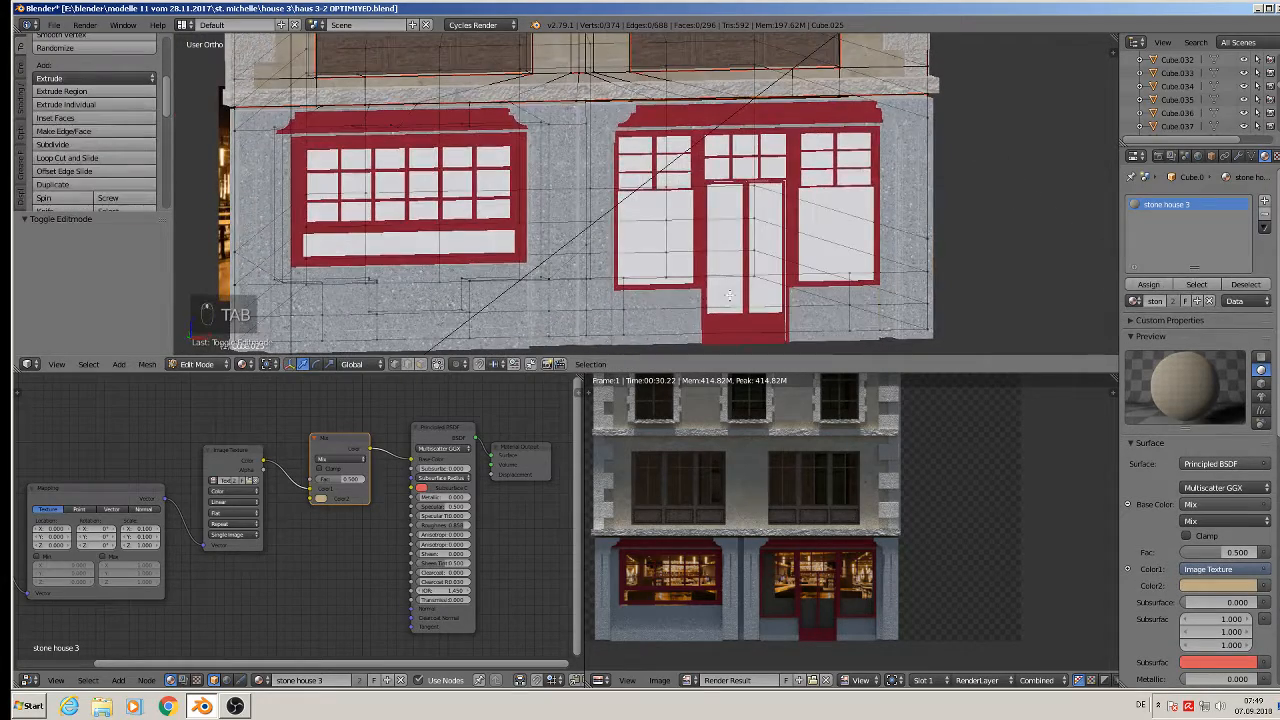
pyautogui.scroll(2, 732, 295)
pyautogui.keyDown('shift'); pyautogui.moveTo(733, 295); pyautogui.dragTo(701, 231, button='middle'); pyautogui.keyUp('shift')
pyautogui.moveTo(586, 218); pyautogui.dragTo(577, 228, button='middle')
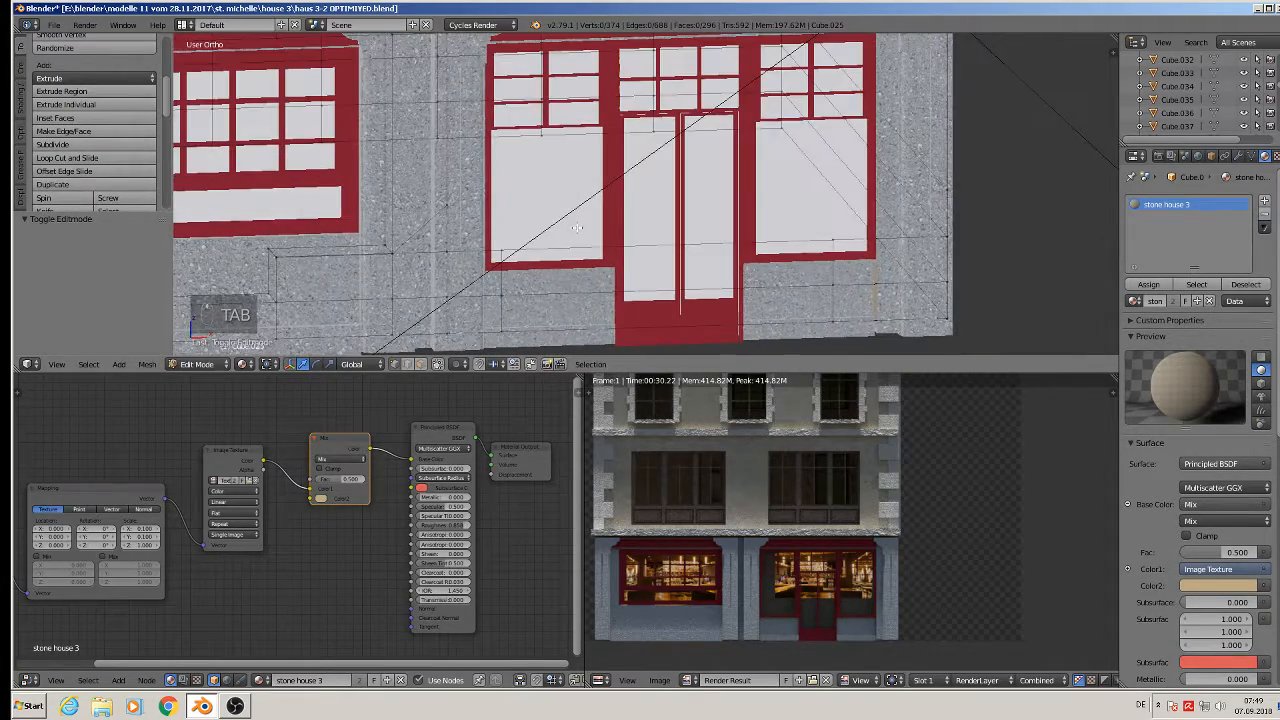
pyautogui.rightClick(504, 252)
pyautogui.keyDown('shift'); pyautogui.rightClick(828, 234); pyautogui.keyUp('shift')
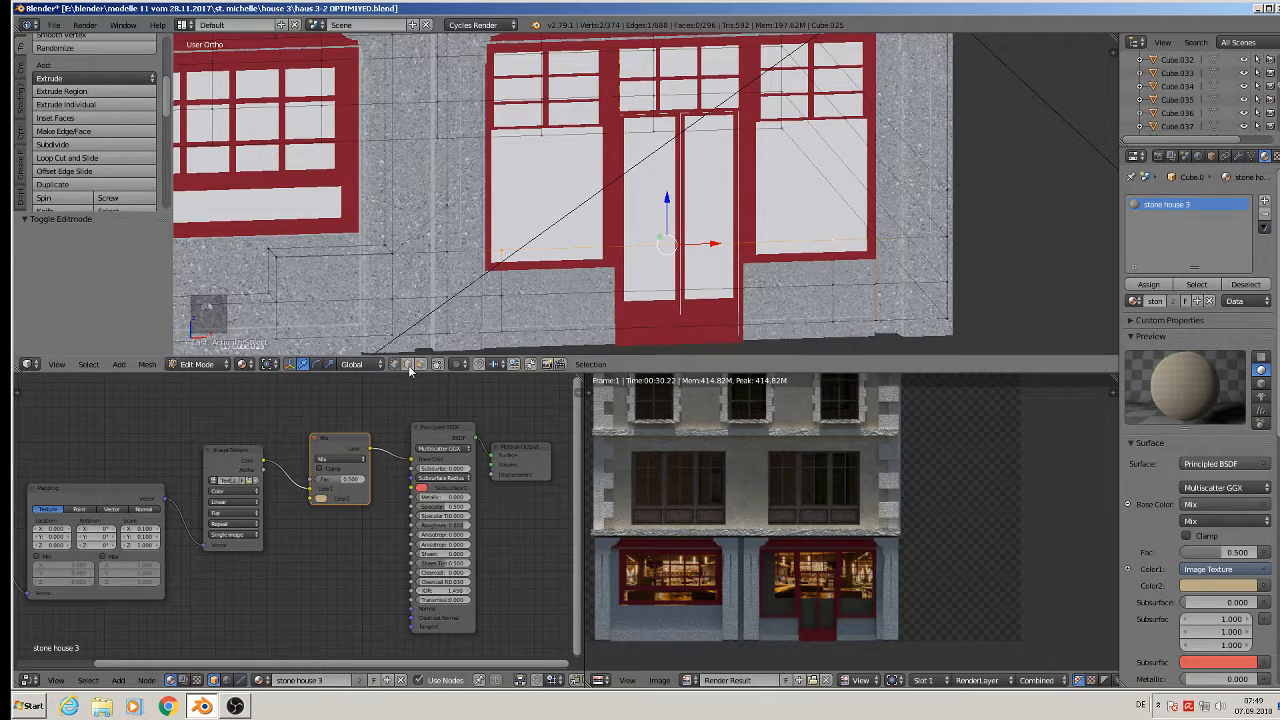
pyautogui.press('x')
pyautogui.click(550, 256)
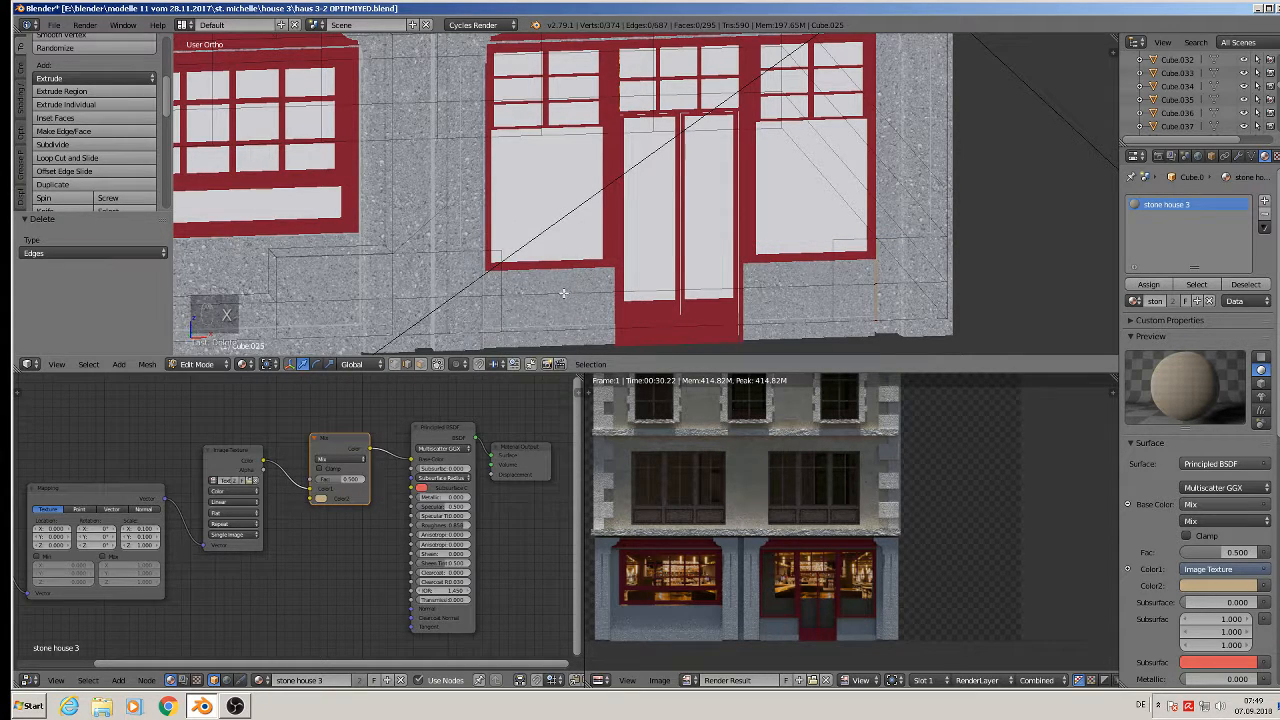
# Delete the remaining lower wall edge crossing behind the right shopfront's door.
pyautogui.rightClick(564, 293)
pyautogui.press('x')
pyautogui.click(555, 290)
pyautogui.scroll(-2, 565, 297)
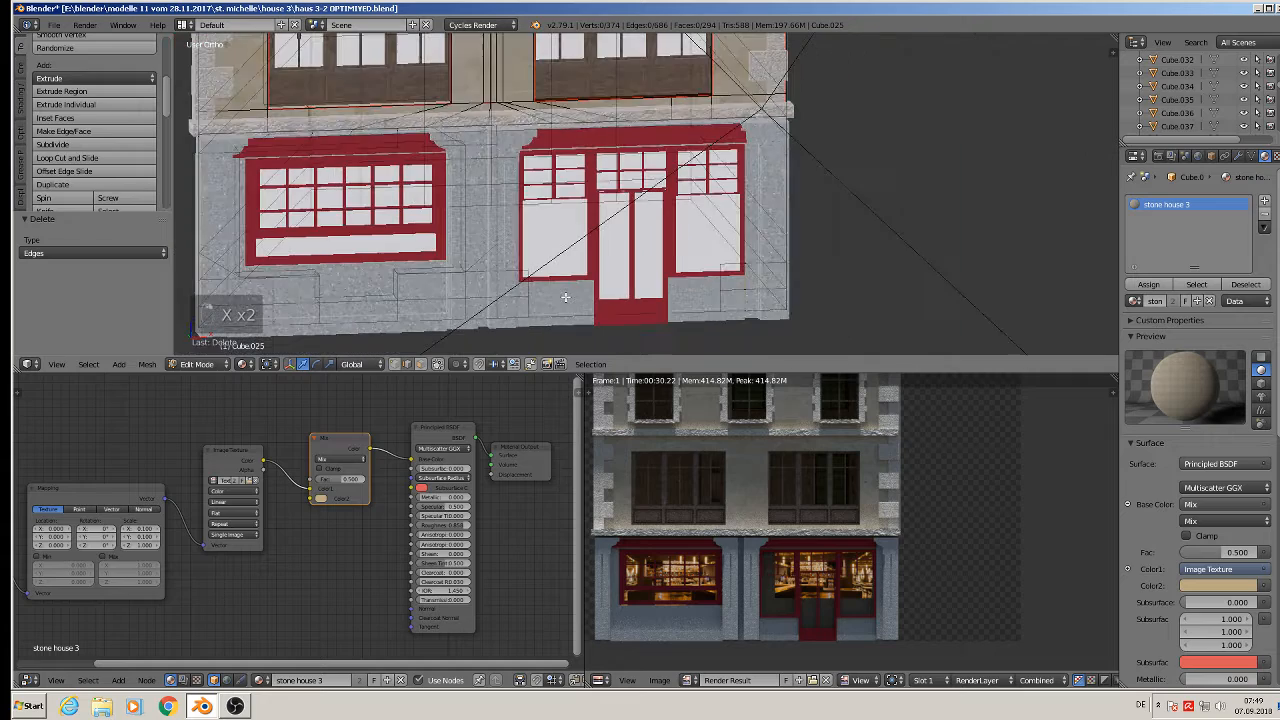
pyautogui.press('Tab')
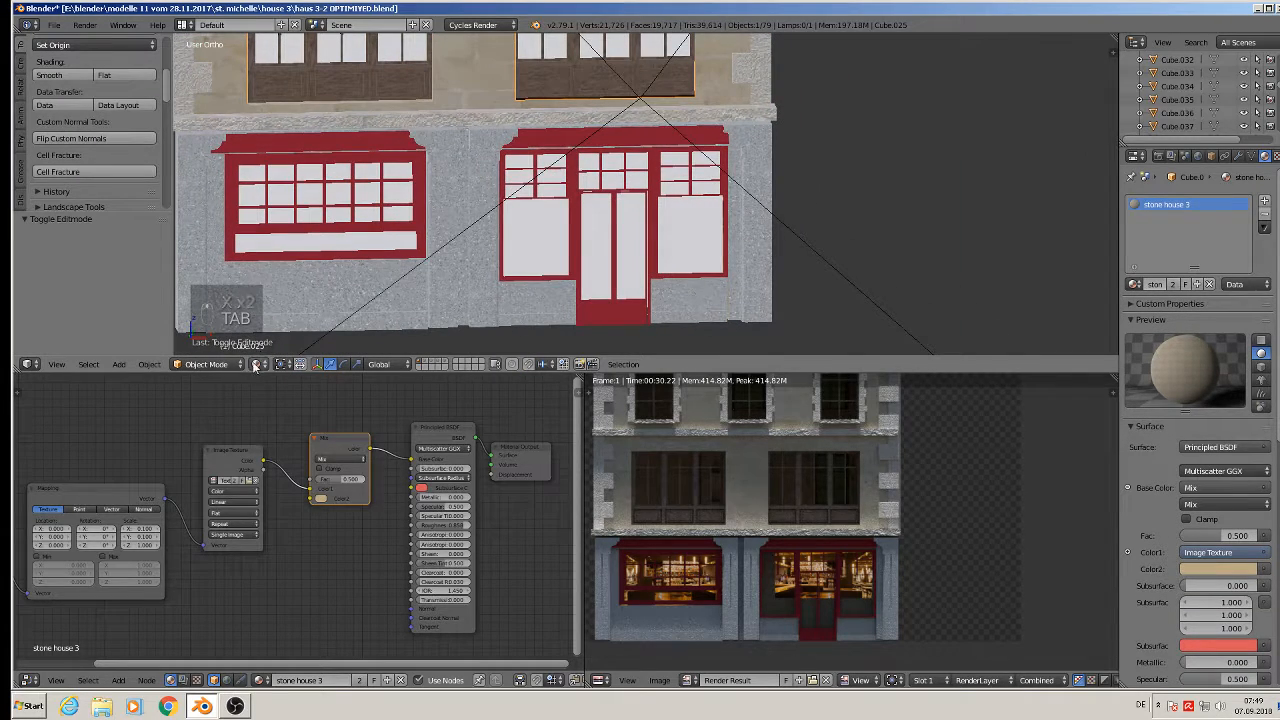
# Preview the right shopfront in rendered shading and inspect the lower part of its door glass.
pyautogui.click(256, 366)
pyautogui.click(290, 280)
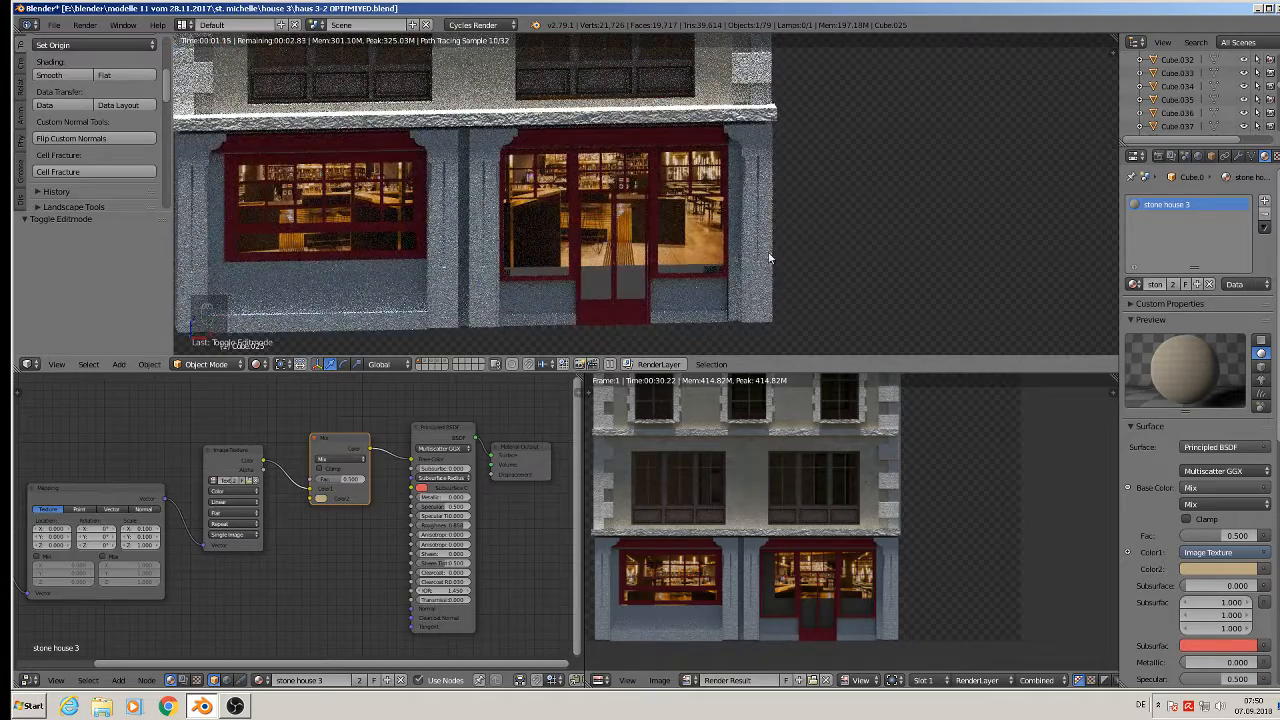
pyautogui.scroll(2, 622, 290)
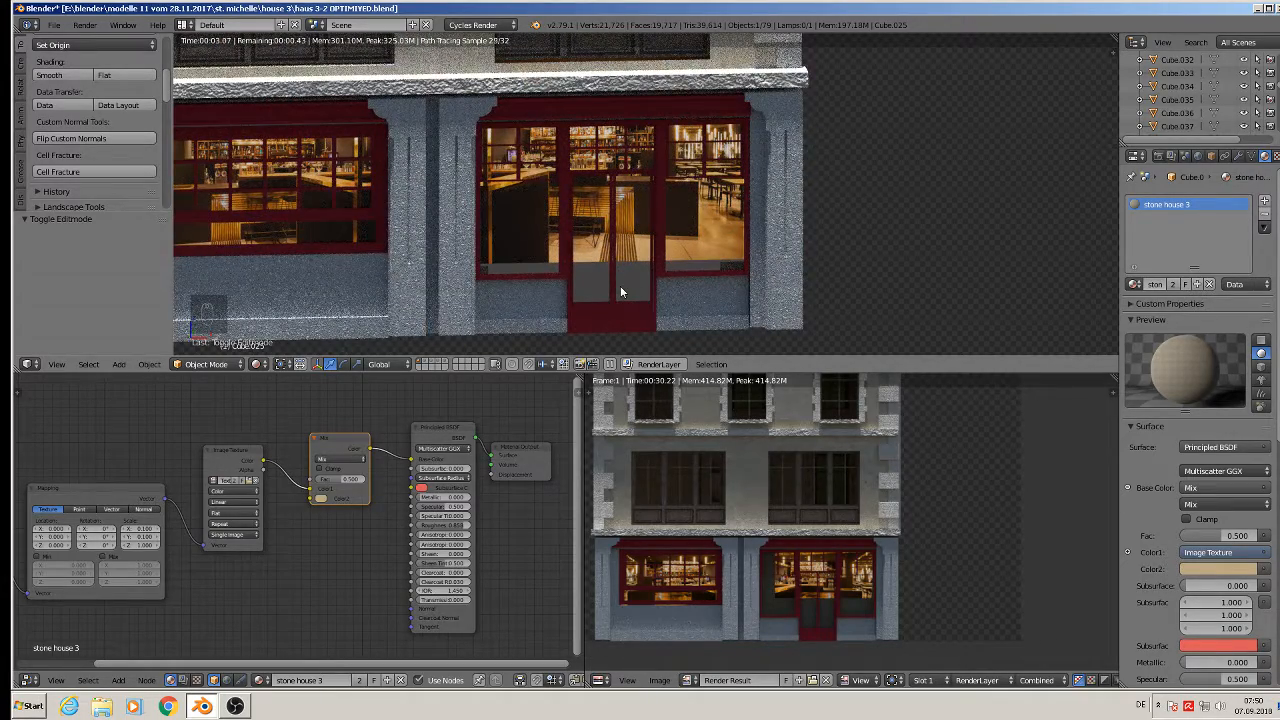
# Move the image plane behind the right shopfront -0.210 in Y, closer to the door.
pyautogui.click(258, 364)
pyautogui.click(290, 292)
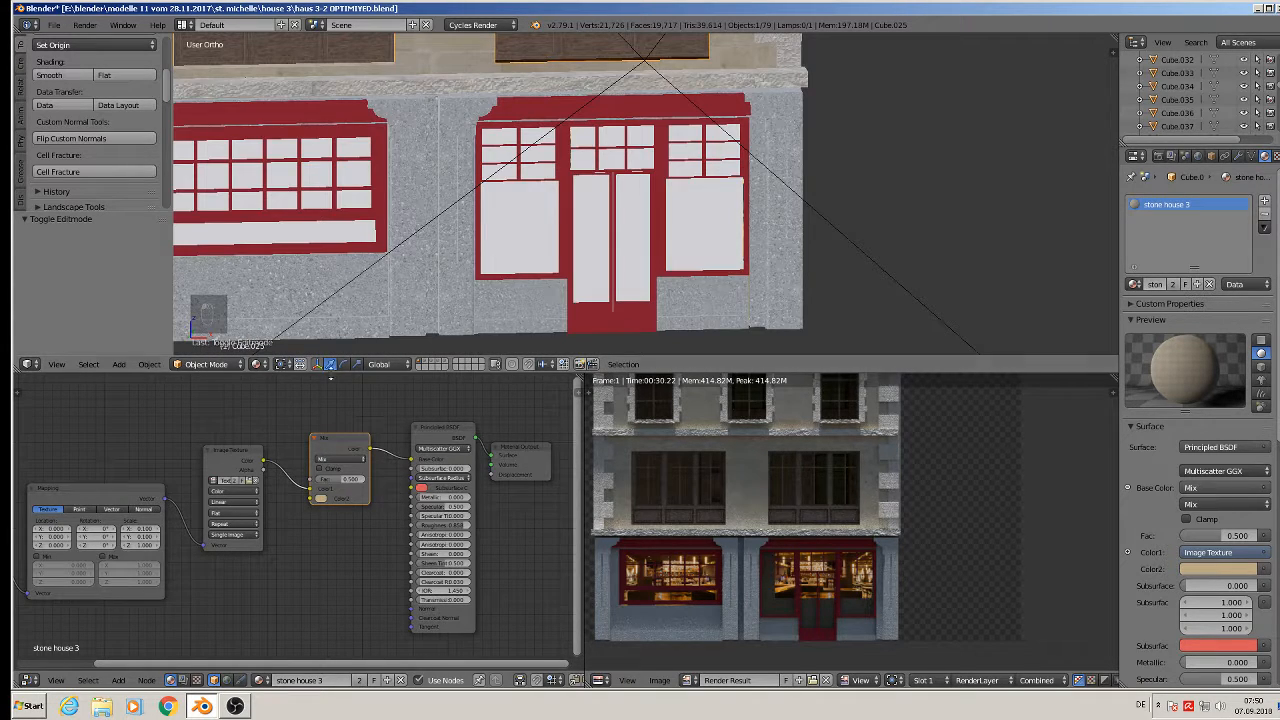
pyautogui.press('z')
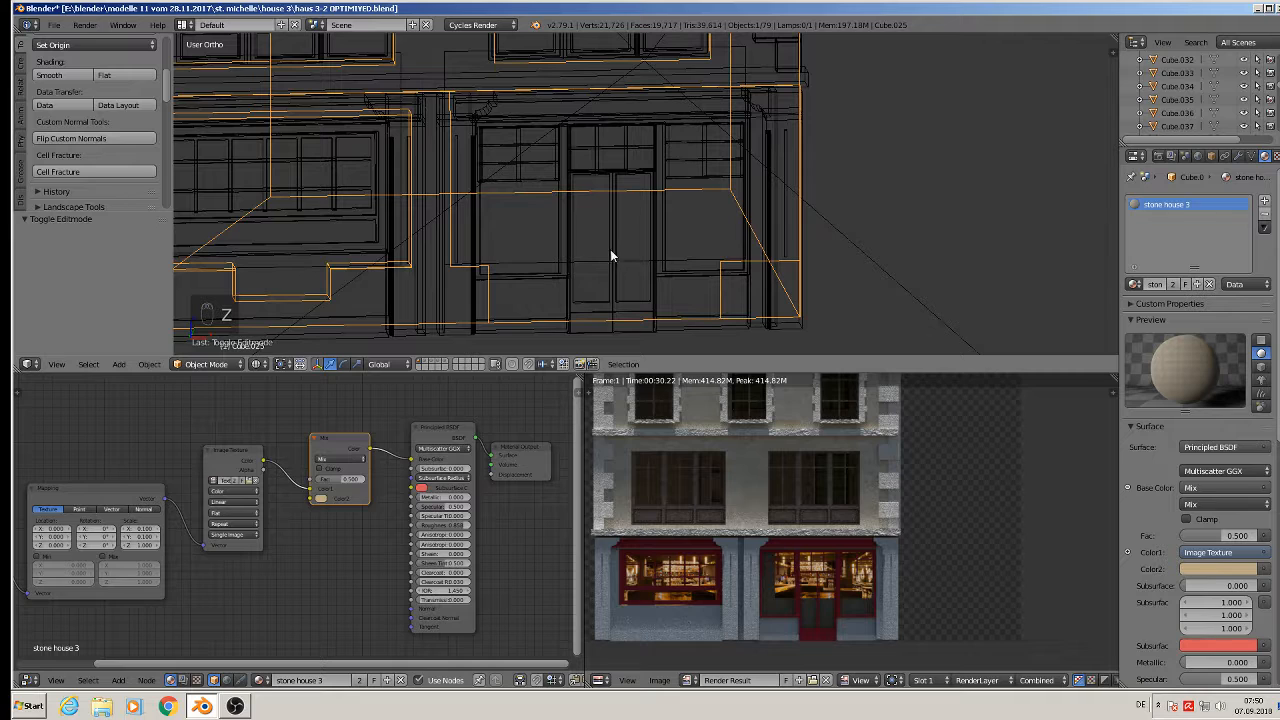
pyautogui.press('KP_1')
pyautogui.scroll(1, 612, 255)
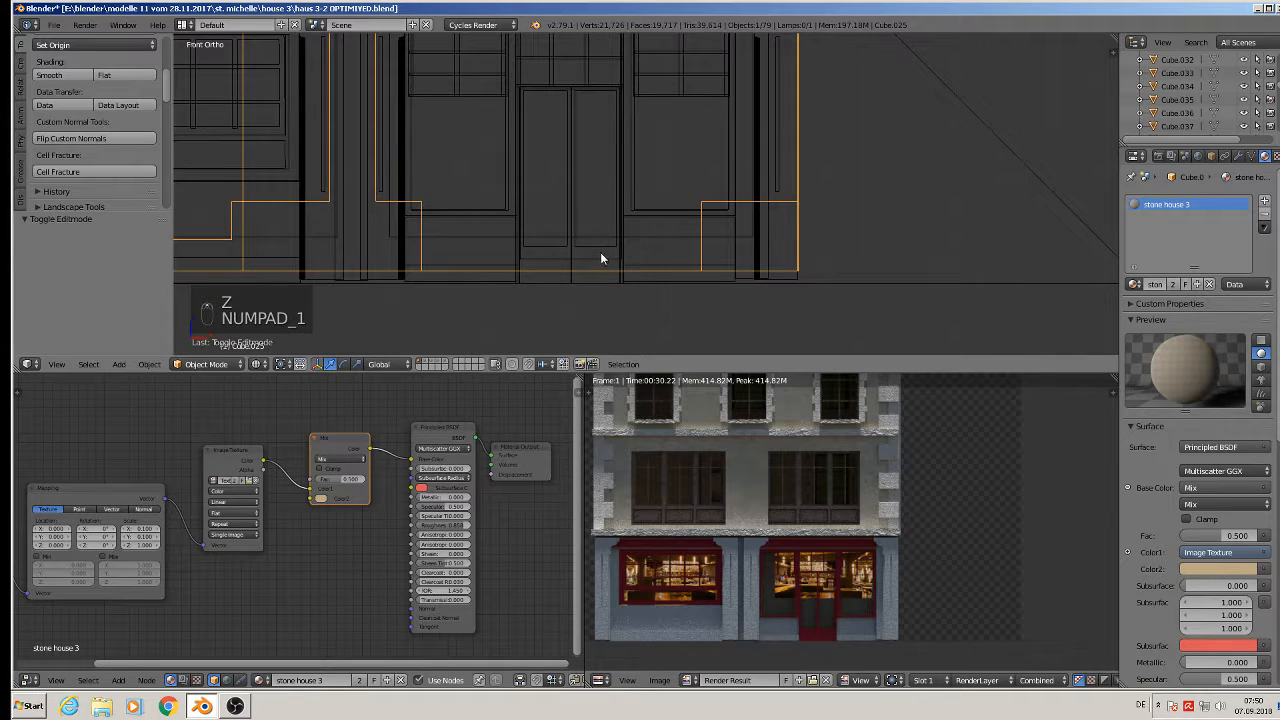
pyautogui.rightClick(544, 242)
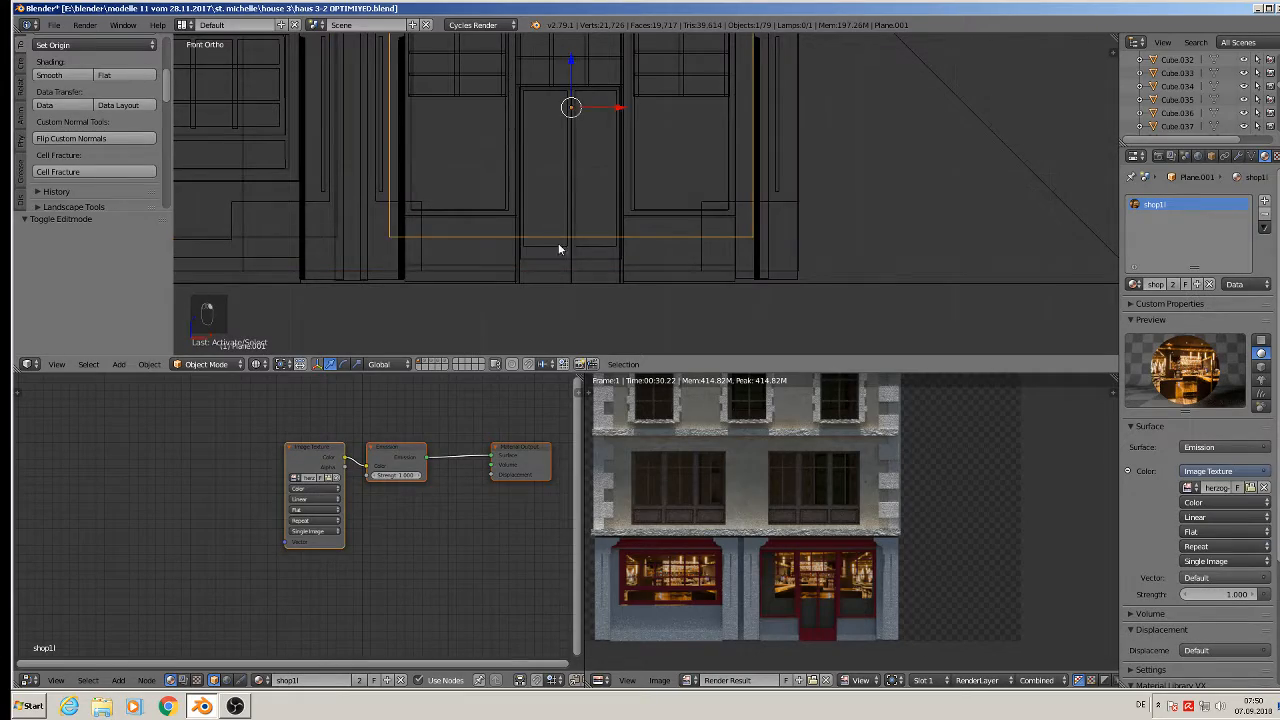
pyautogui.moveTo(558, 249); pyautogui.dragTo(656, 325, button='middle')
pyautogui.press('g')
pyautogui.press('y')
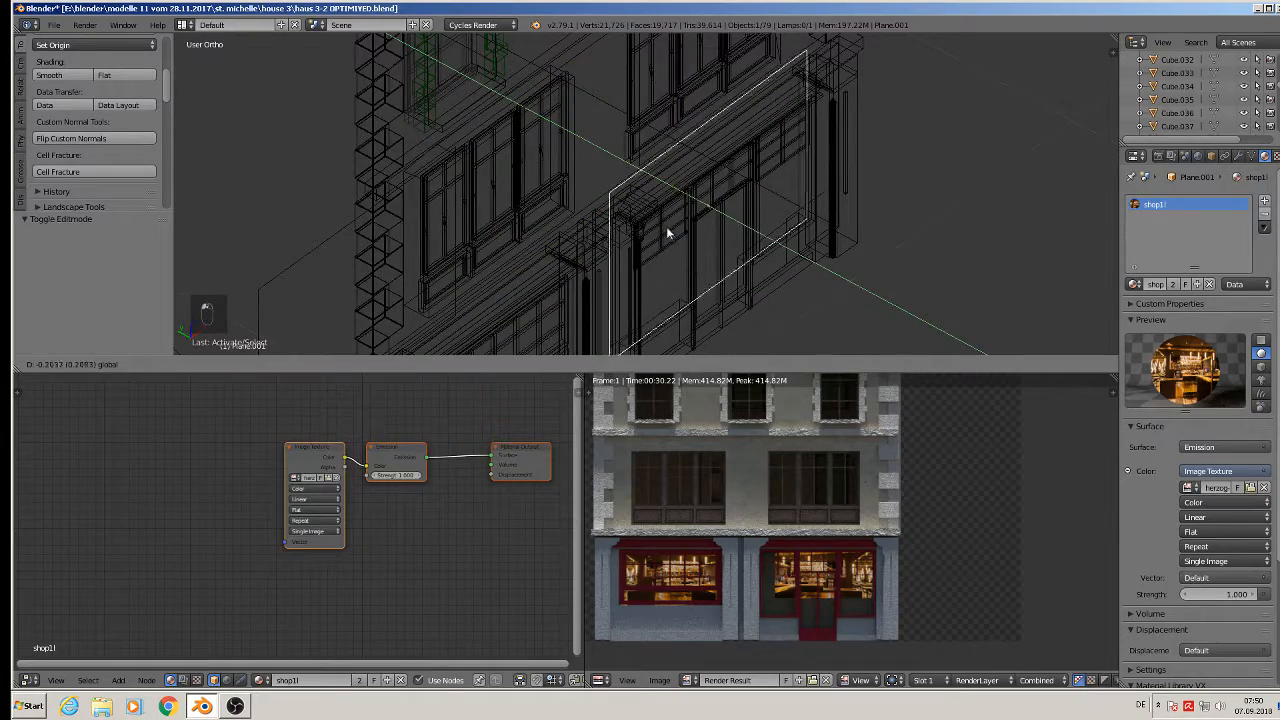
pyautogui.moveTo(669, 232); pyautogui.dragTo(670, 232)
pyautogui.moveTo(670, 232); pyautogui.dragTo(578, 174, button='middle')
pyautogui.keyDown('shift'); pyautogui.moveTo(821, 271); pyautogui.dragTo(773, 206, button='middle'); pyautogui.keyUp('shift')
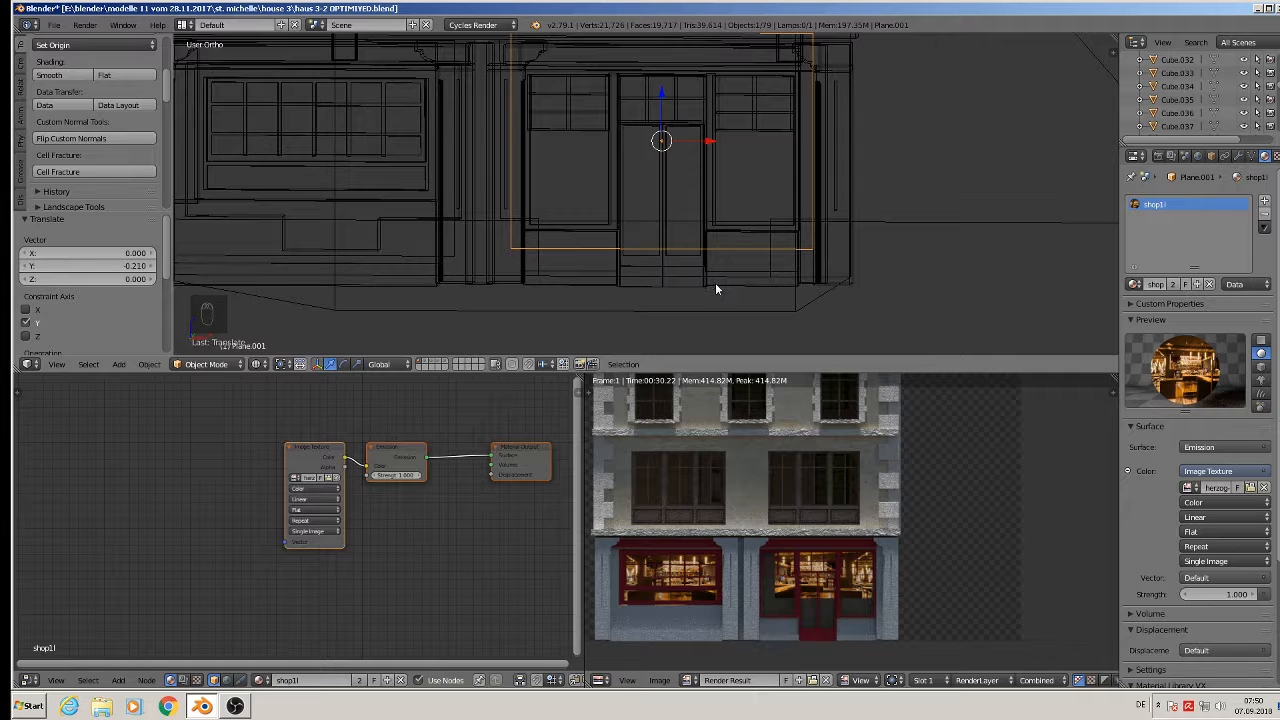
# Scale the right shopfront's image plane about 1.21 times along Z to cover the full door glass.
pyautogui.press('s')
pyautogui.press('z')
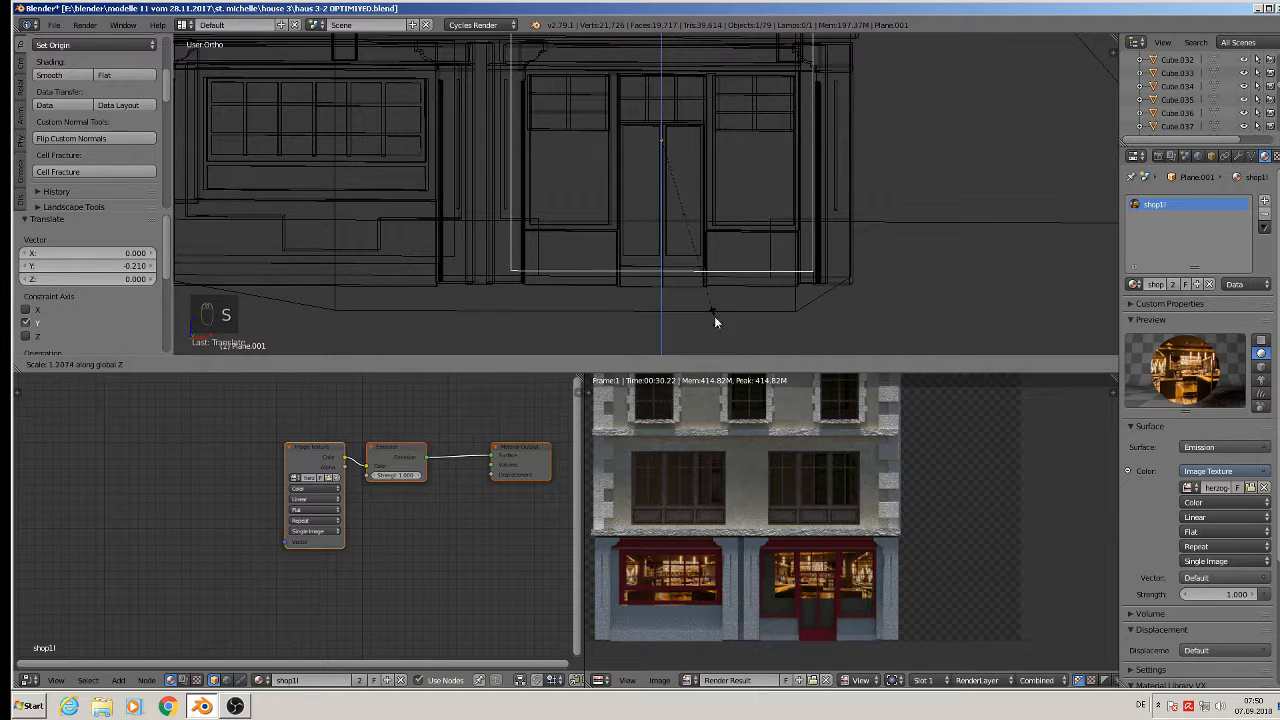
pyautogui.click(714, 316)
pyautogui.press('Tab')
pyautogui.press('Tab')
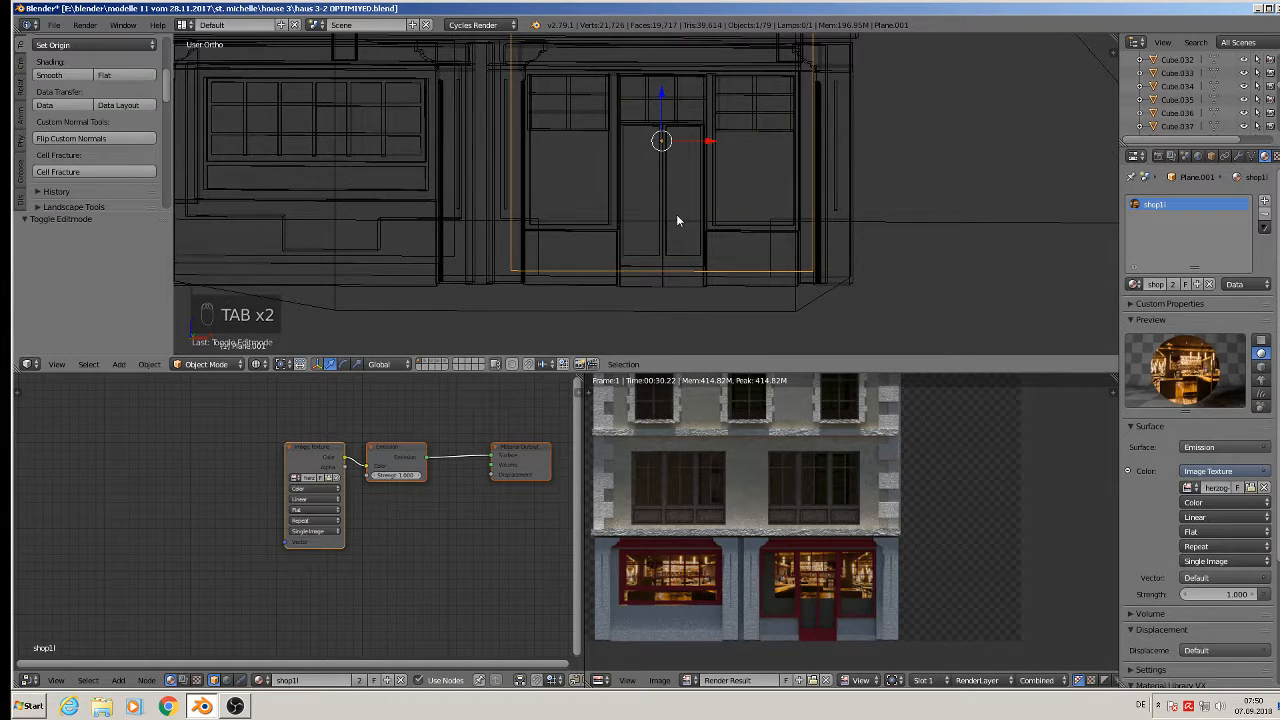
# Examine how the bar image fills the door and both shop windows in a rendered preview.
pyautogui.click(260, 364)
pyautogui.click(298, 276)
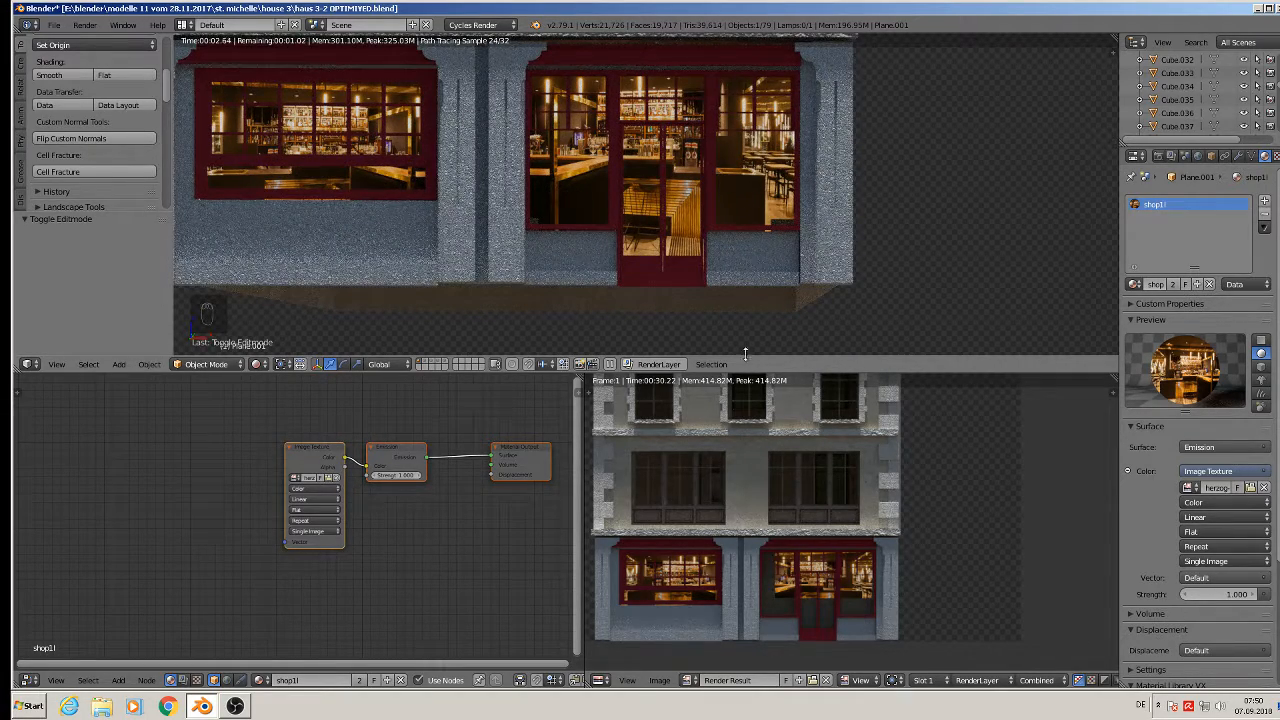
pyautogui.scroll(-2, 760, 303)
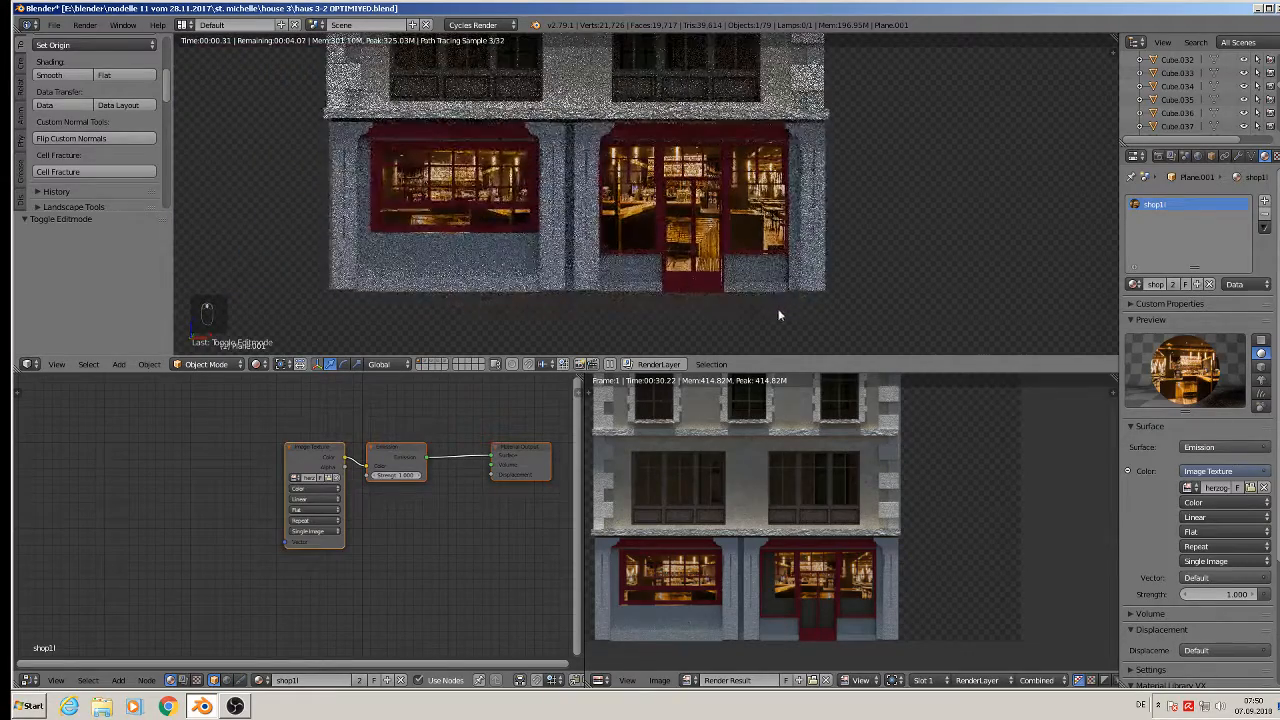
# Return the viewport to material shading and render the front view of the house again.
pyautogui.click(255, 364)
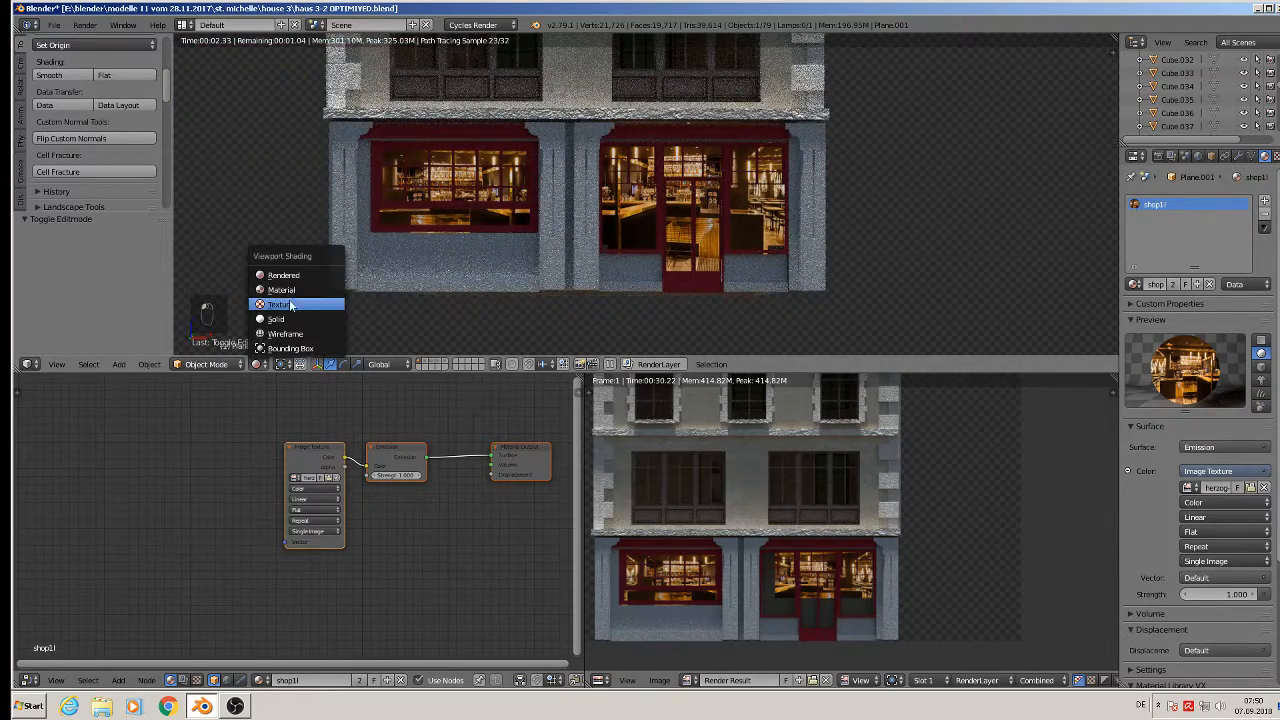
pyautogui.click(322, 285)
pyautogui.press('KP_1')
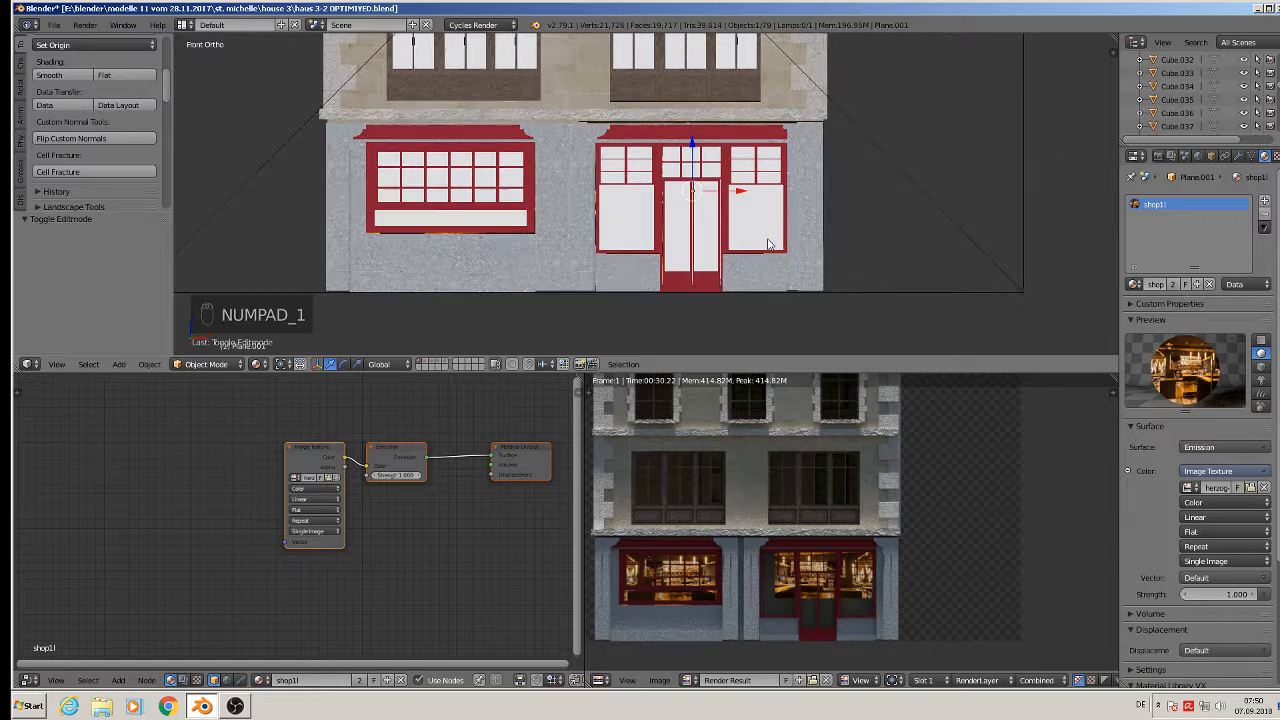
pyautogui.press('F12')
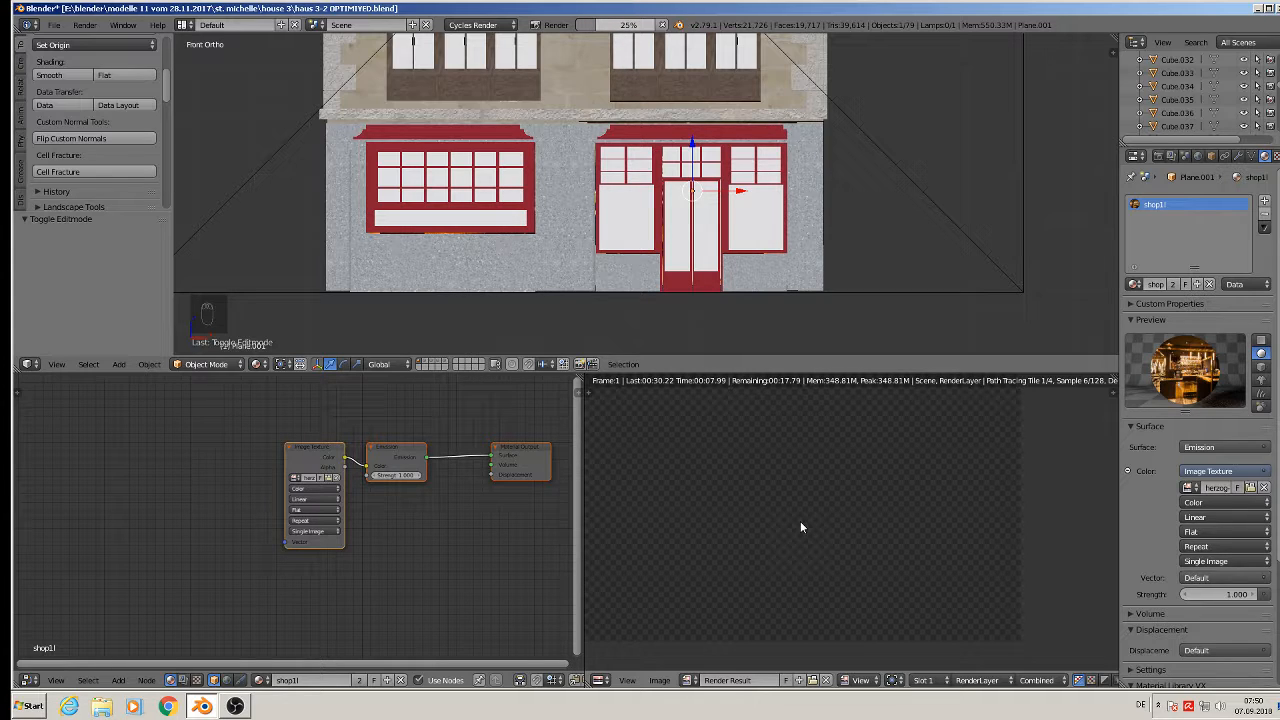
# Cancel the running render and scale the stone ledge above the shopfronts along Z by about 1.7.
pyautogui.press('Escape')
pyautogui.press('Escape')
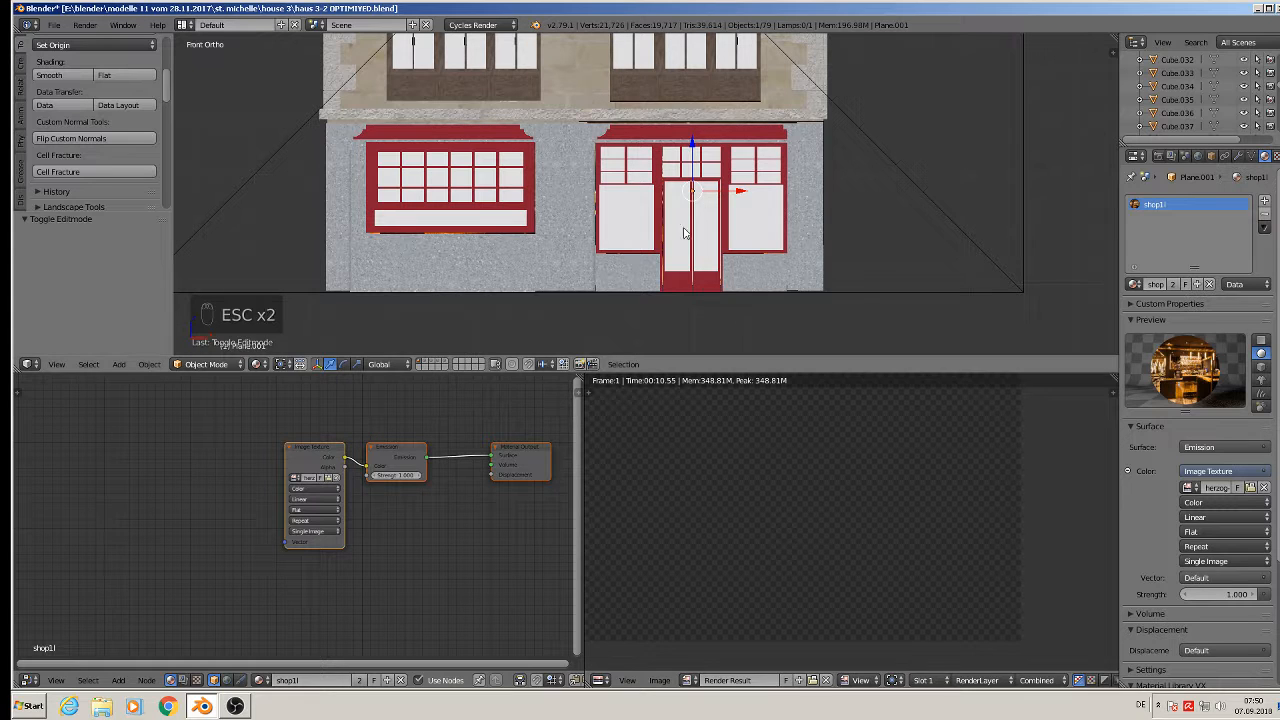
pyautogui.press('Escape')
pyautogui.press('Escape')
pyautogui.rightClick(623, 113)
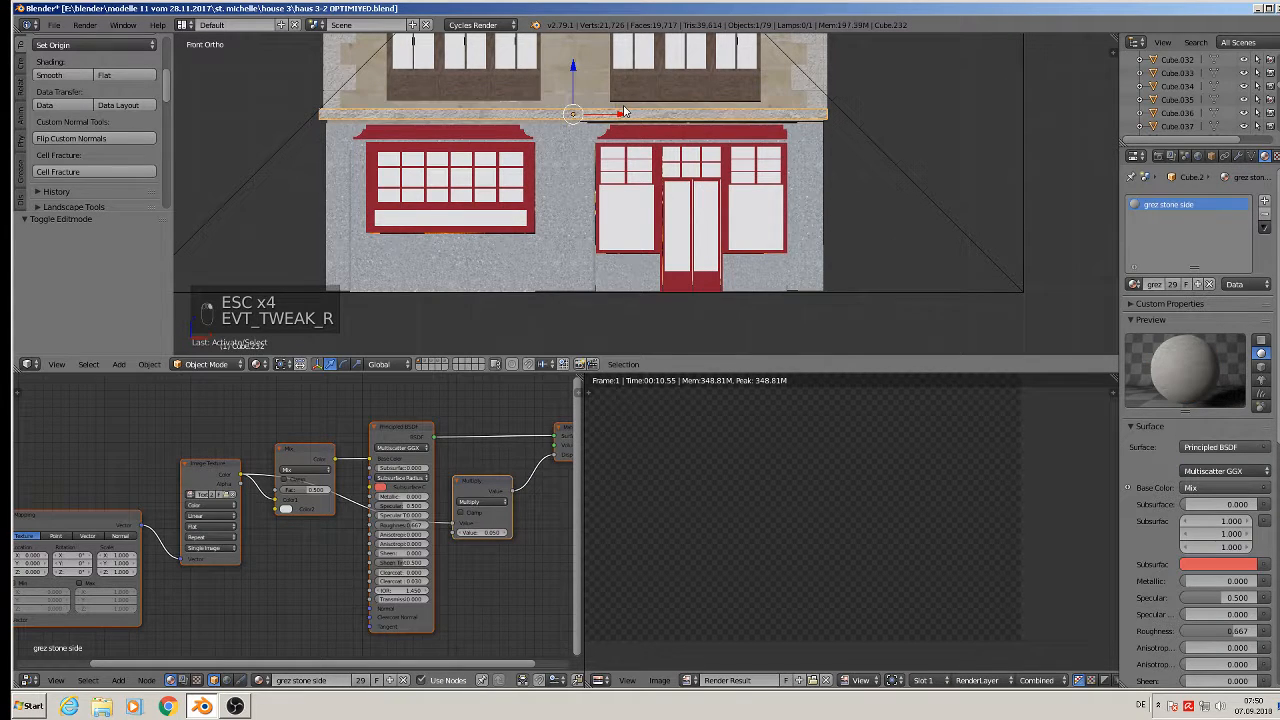
pyautogui.press('s')
pyautogui.press('z')
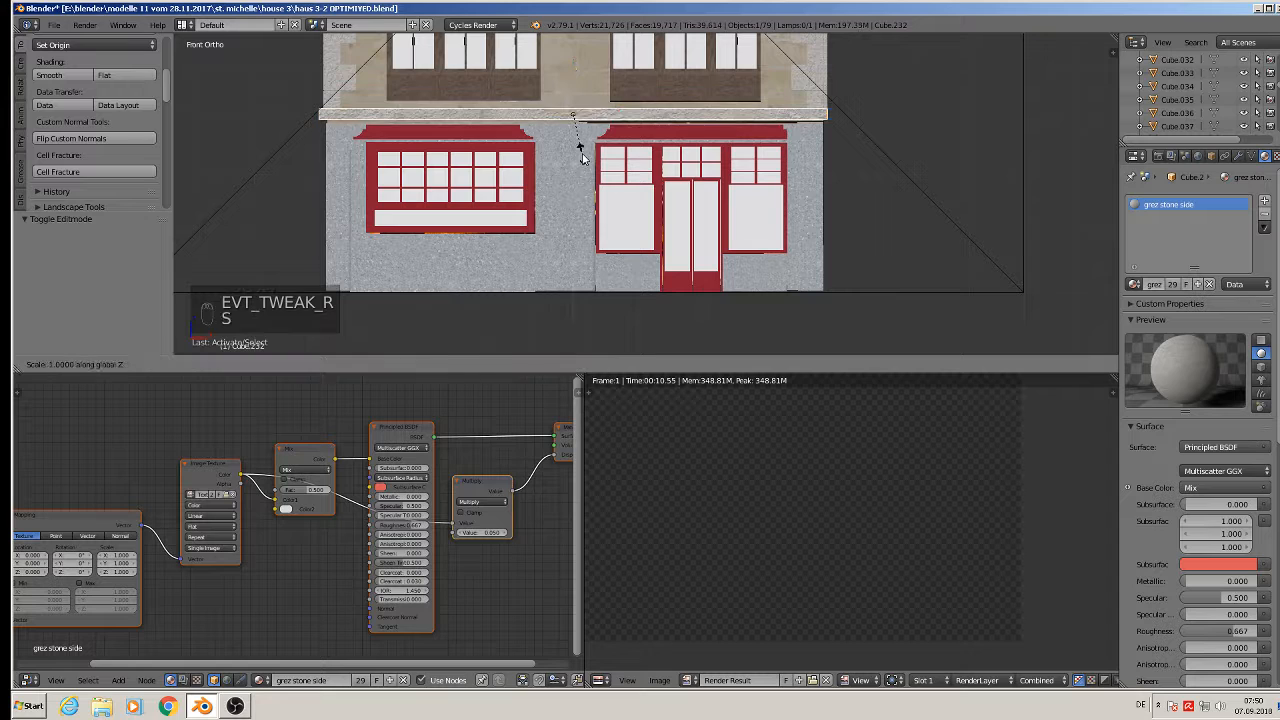
pyautogui.click(586, 188)
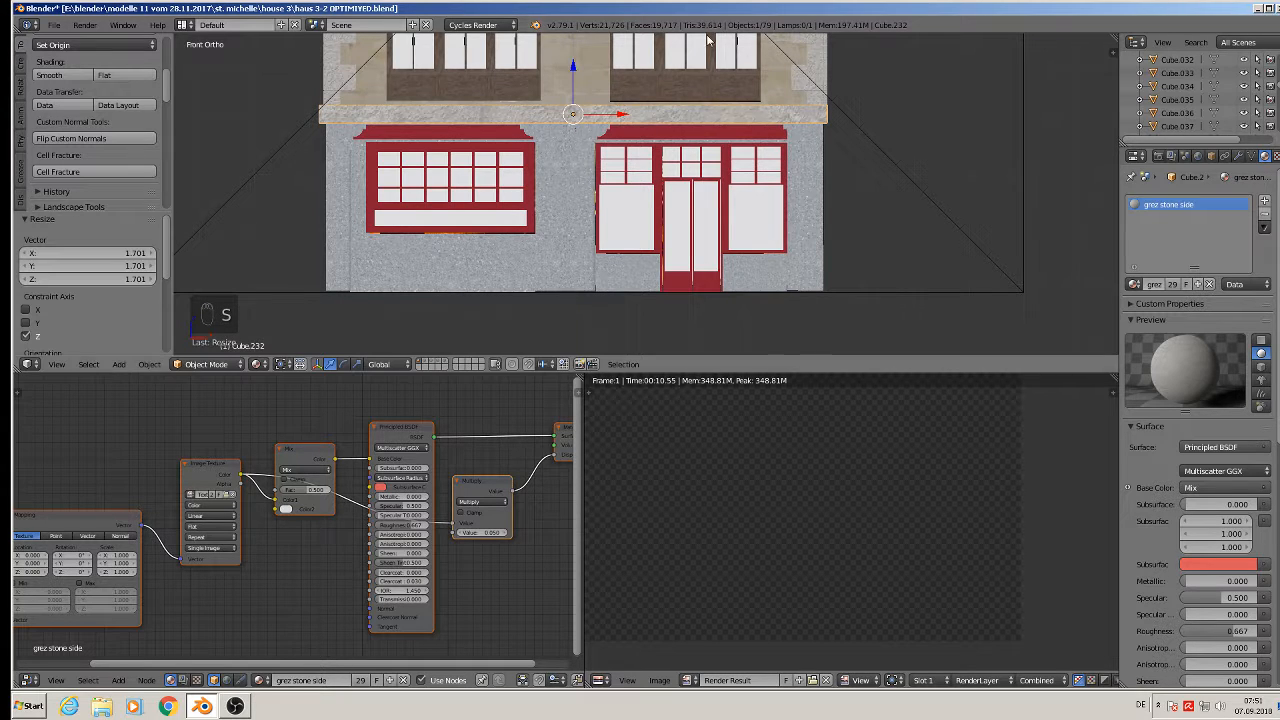
# Lower the first-floor window group above the shop door by about 0.002, shift it slightly along negative Y, and deselect it.
pyautogui.rightClick(676, 77)
pyautogui.keyDown('shift'); pyautogui.moveTo(674, 93); pyautogui.dragTo(659, 188, button='middle'); pyautogui.keyUp('shift')
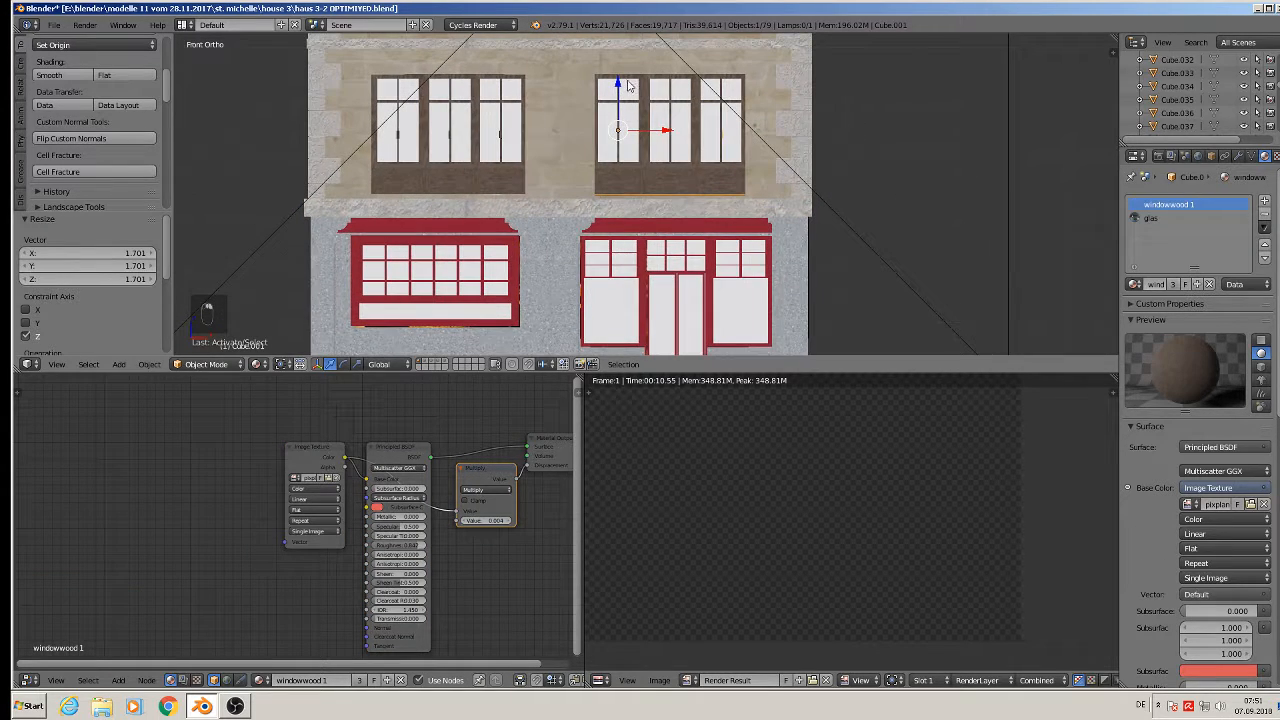
pyautogui.press('g')
pyautogui.press('z')
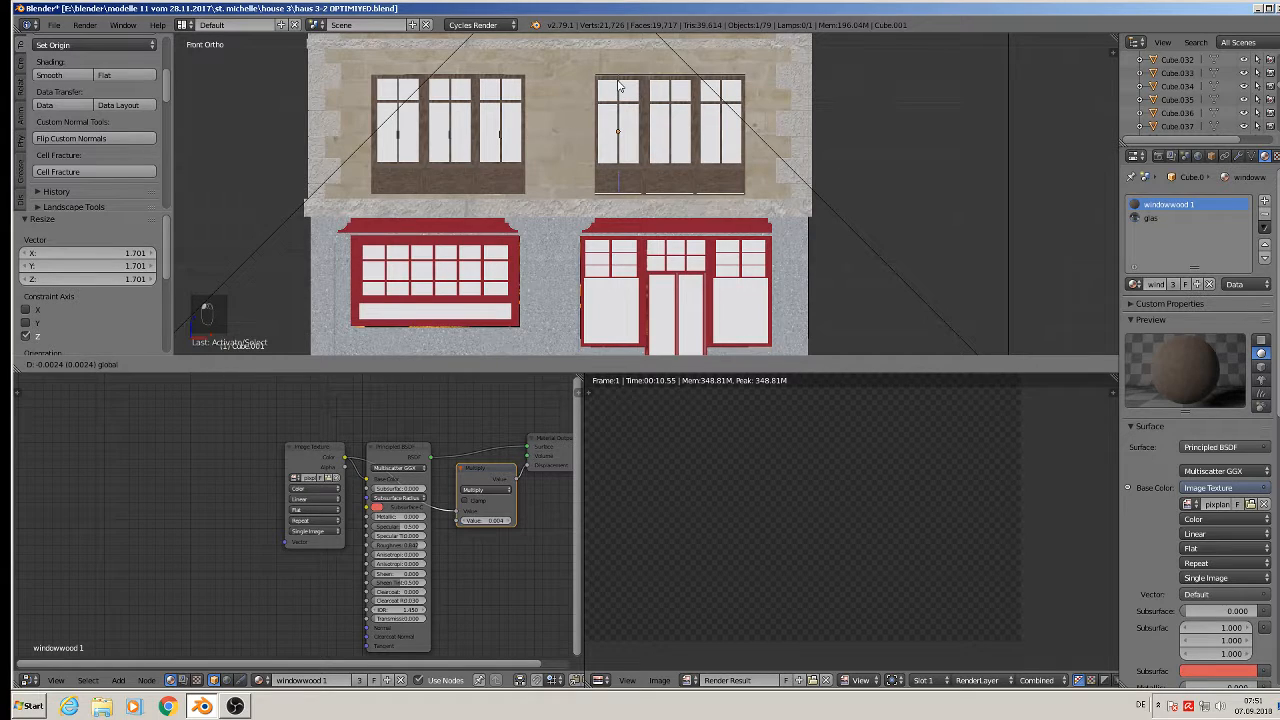
pyautogui.click(619, 86)
pyautogui.moveTo(619, 86); pyautogui.dragTo(567, 156, button='middle')
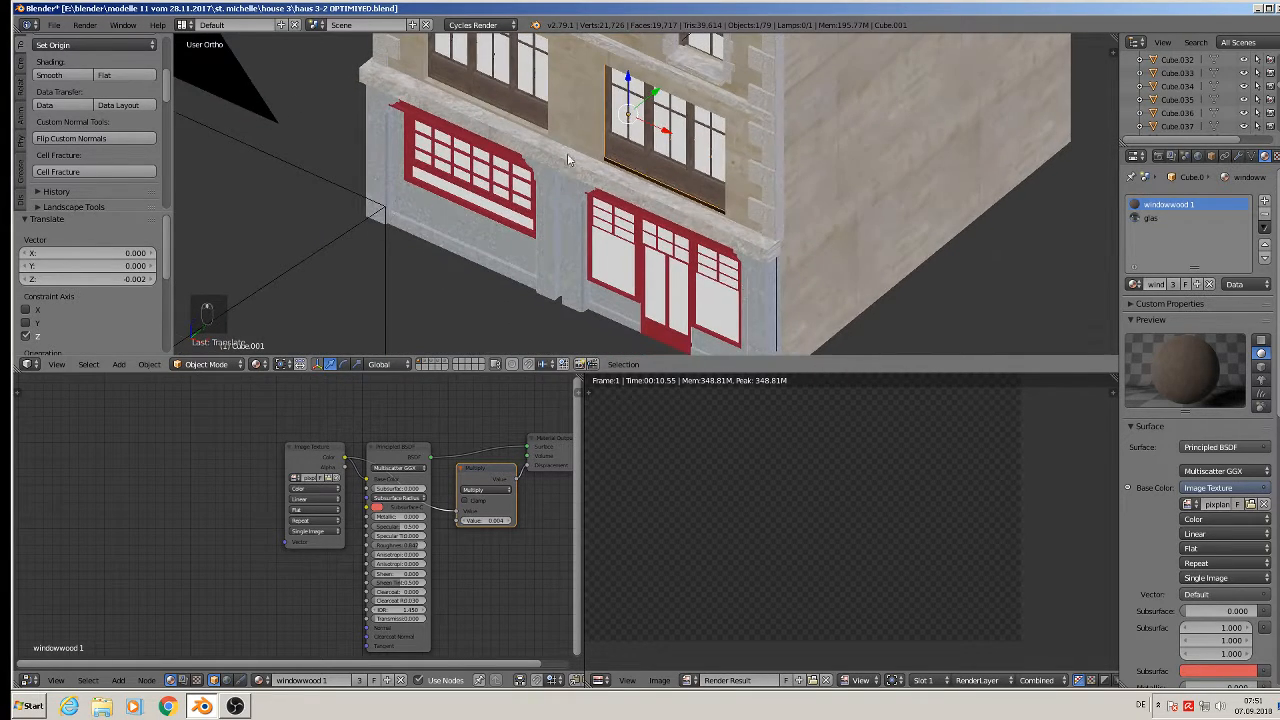
pyautogui.press('g')
pyautogui.press('y')
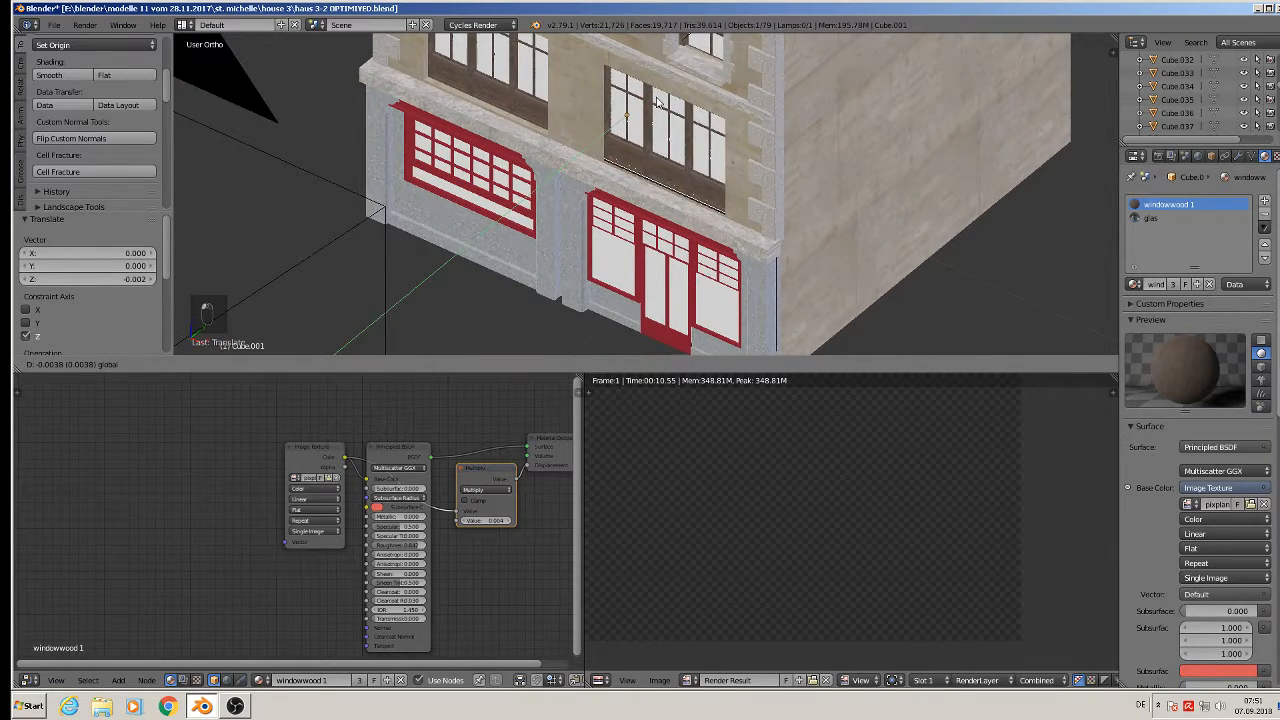
pyautogui.click(654, 101)
pyautogui.press('a')
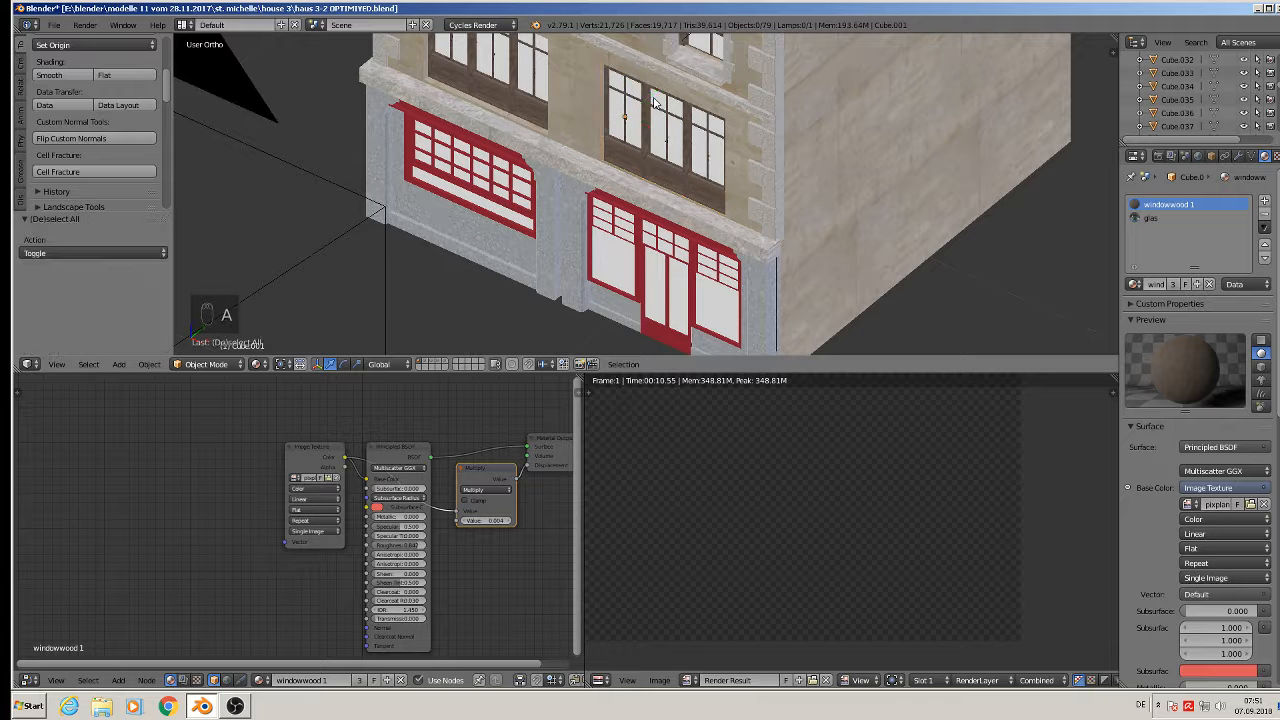
# Return to the front view of the house and render the facade.
pyautogui.moveTo(654, 101); pyautogui.dragTo(508, 36, button='middle')
pyautogui.scroll(-3, 720, 258)
pyautogui.press('KP_1')
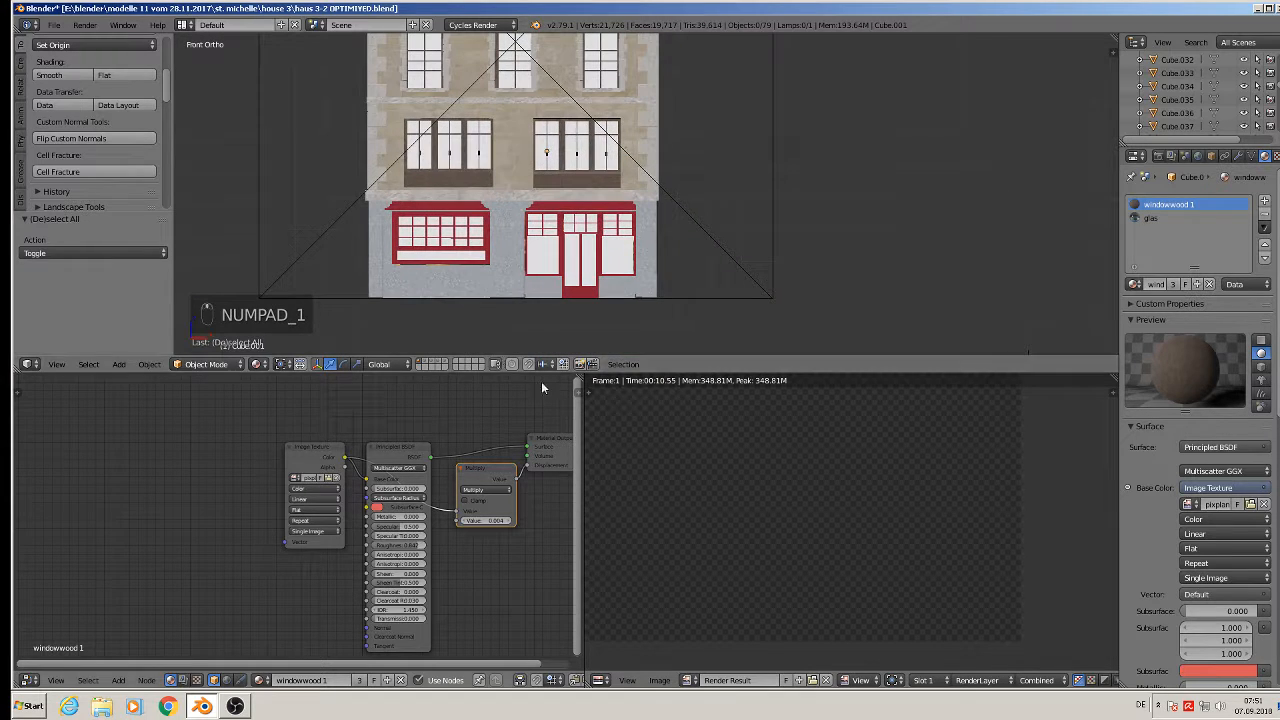
pyautogui.press('F12')
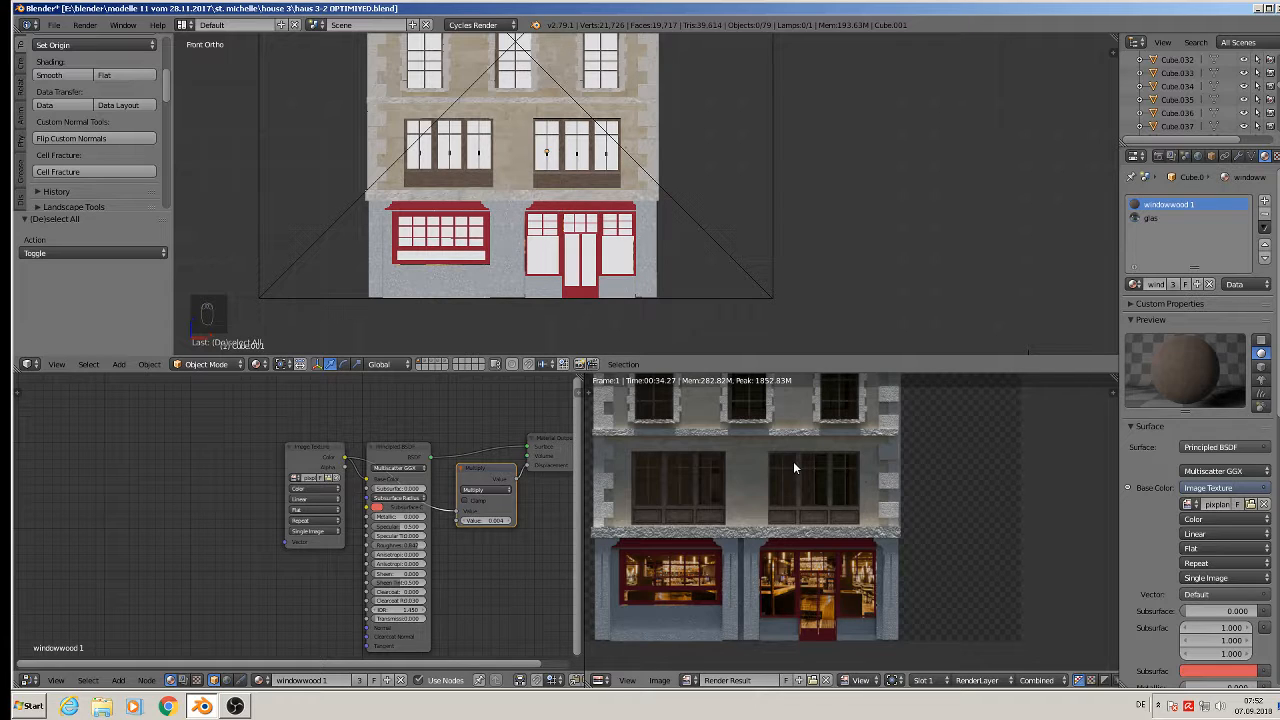
# Save the rendered image as a JPEG named "house 3 front" in the house 3 folder.
pyautogui.click(659, 680)
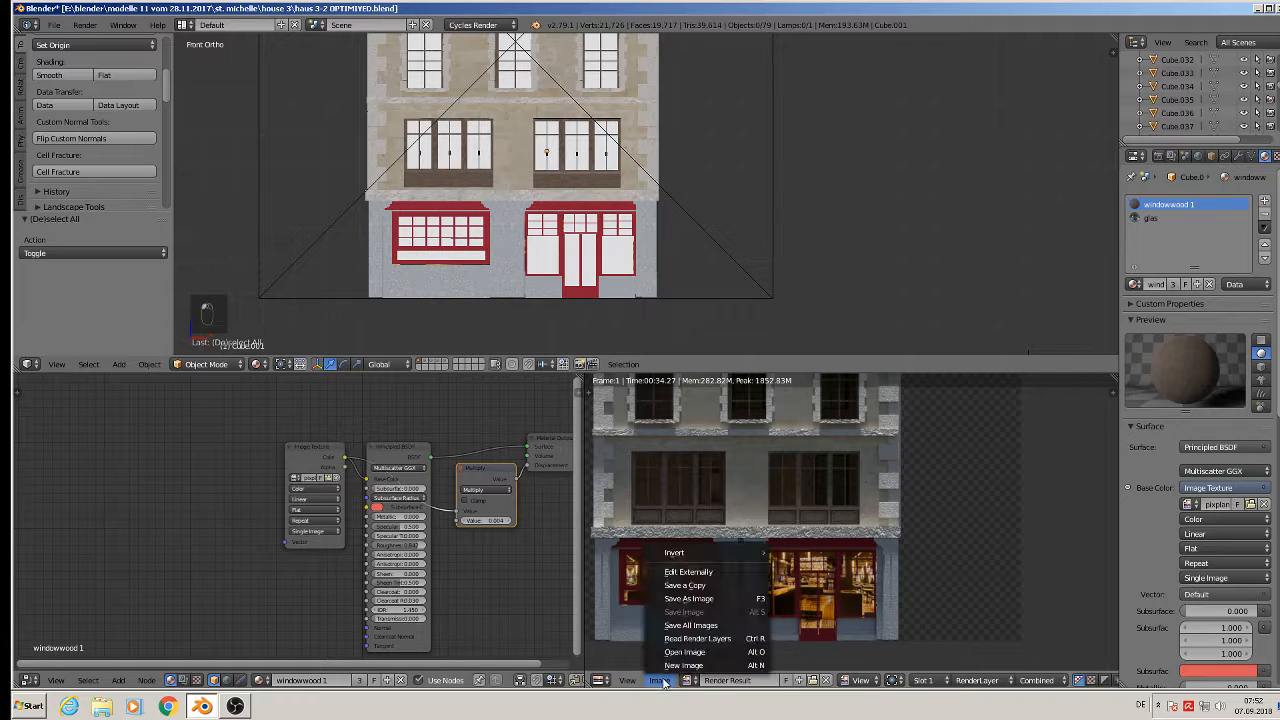
pyautogui.click(688, 598)
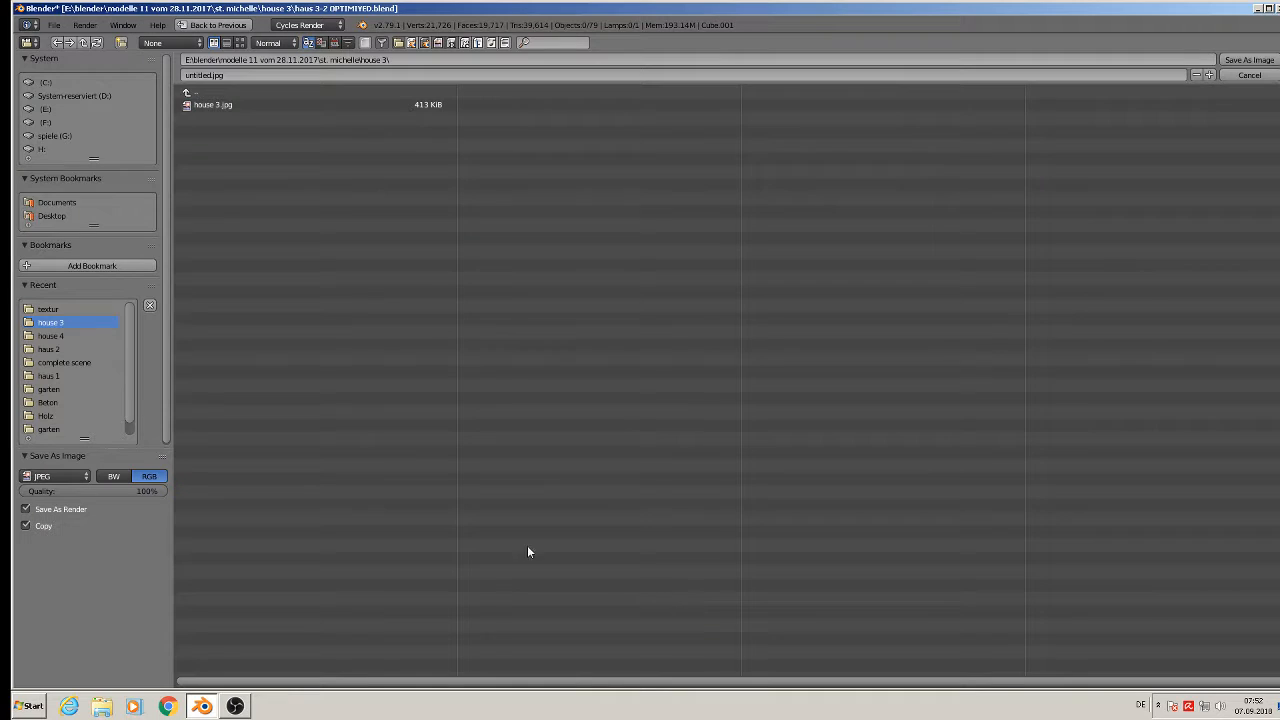
pyautogui.click(205, 76)
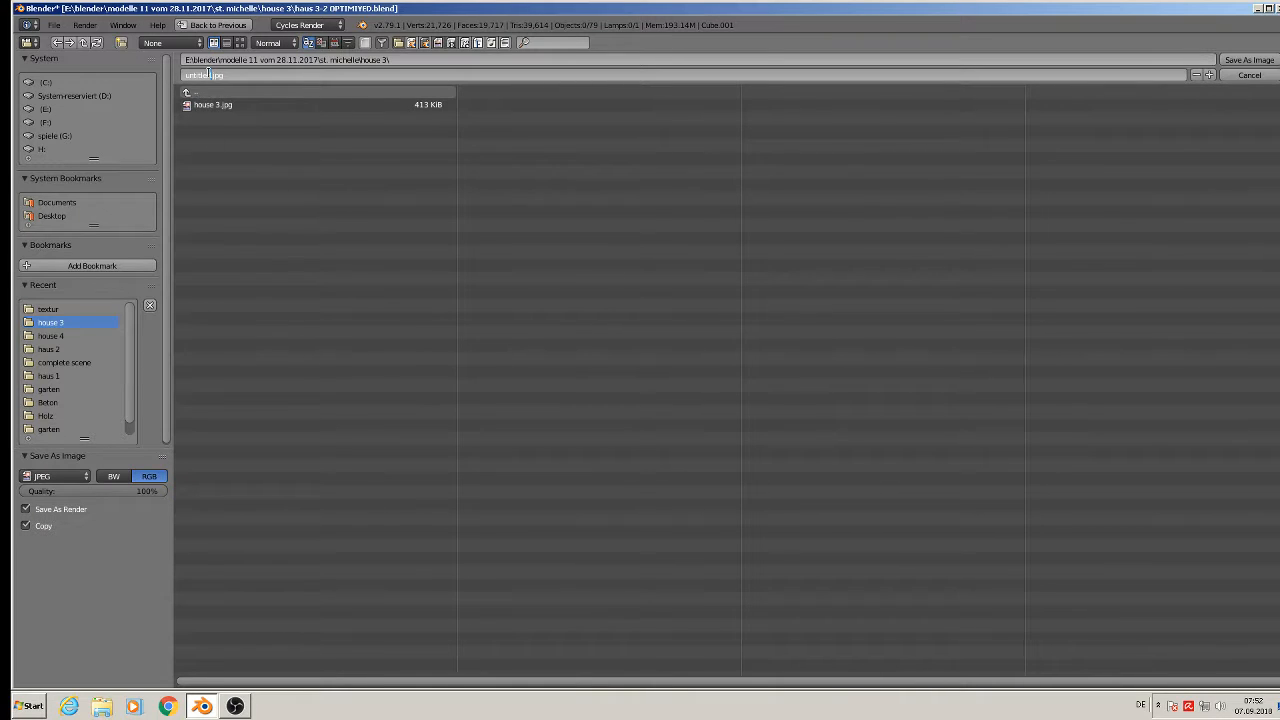
pyautogui.moveTo(209, 75); pyautogui.dragTo(92, 67)
pyautogui.press('BackSpace')
pyautogui.write('house 3 fronst')
pyautogui.press('BackSpace')
pyautogui.press('BackSpace')
pyautogui.write('t')
pyautogui.click(1249, 60)
# Move the camera about 4.04 along Y to the rear side of the house.
pyautogui.scroll(-3, 852, 276)
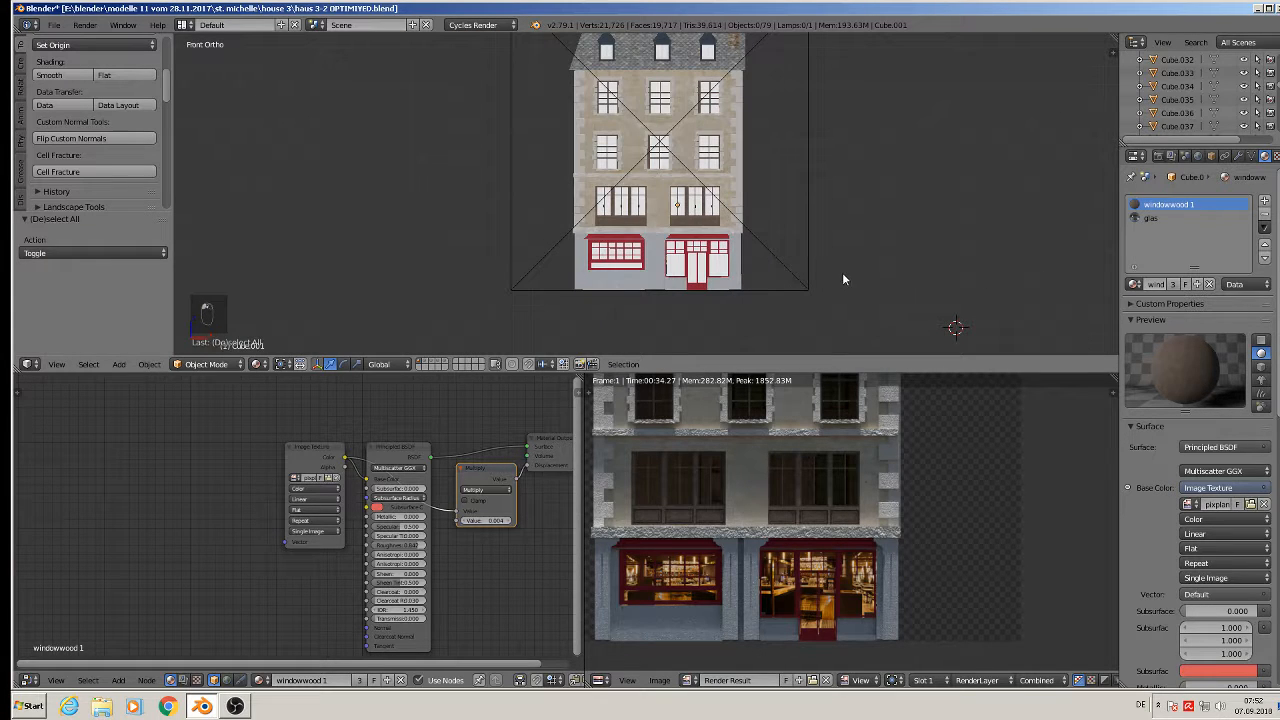
pyautogui.moveTo(842, 272); pyautogui.dragTo(697, 280, button='middle')
pyautogui.scroll(-3, 697, 280)
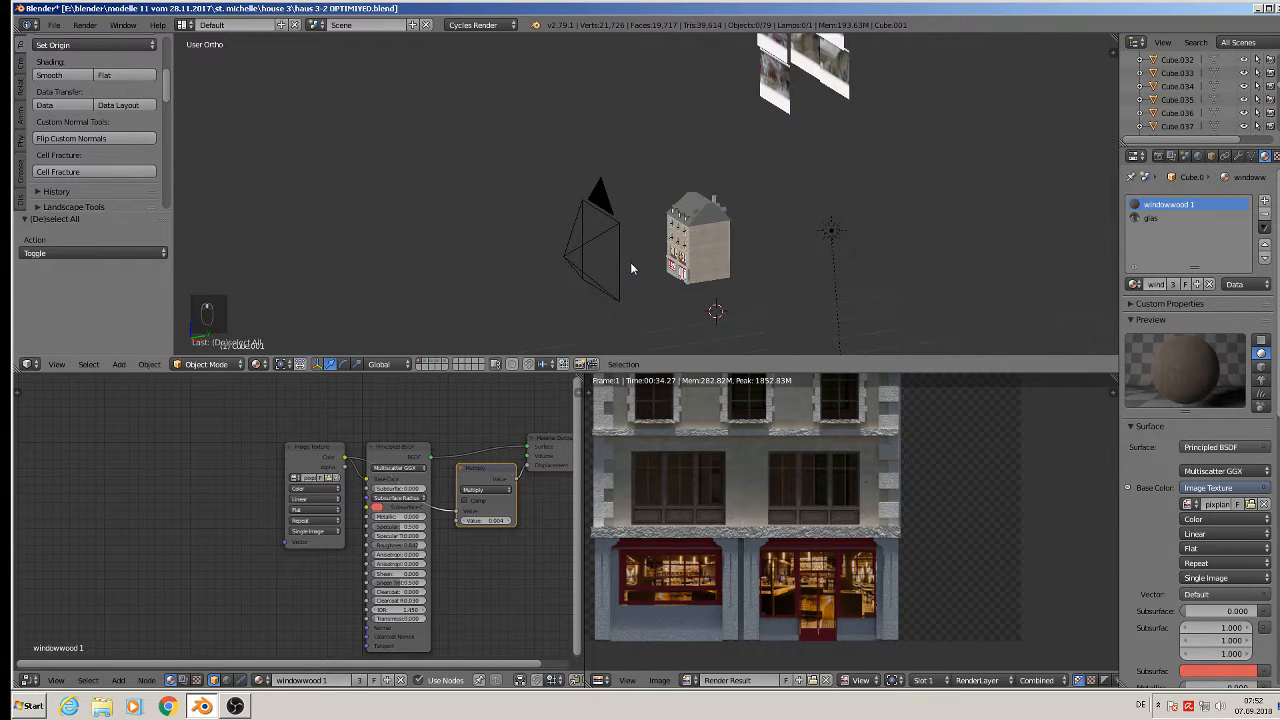
pyautogui.rightClick(600, 245)
pyautogui.press('g')
pyautogui.press('y')
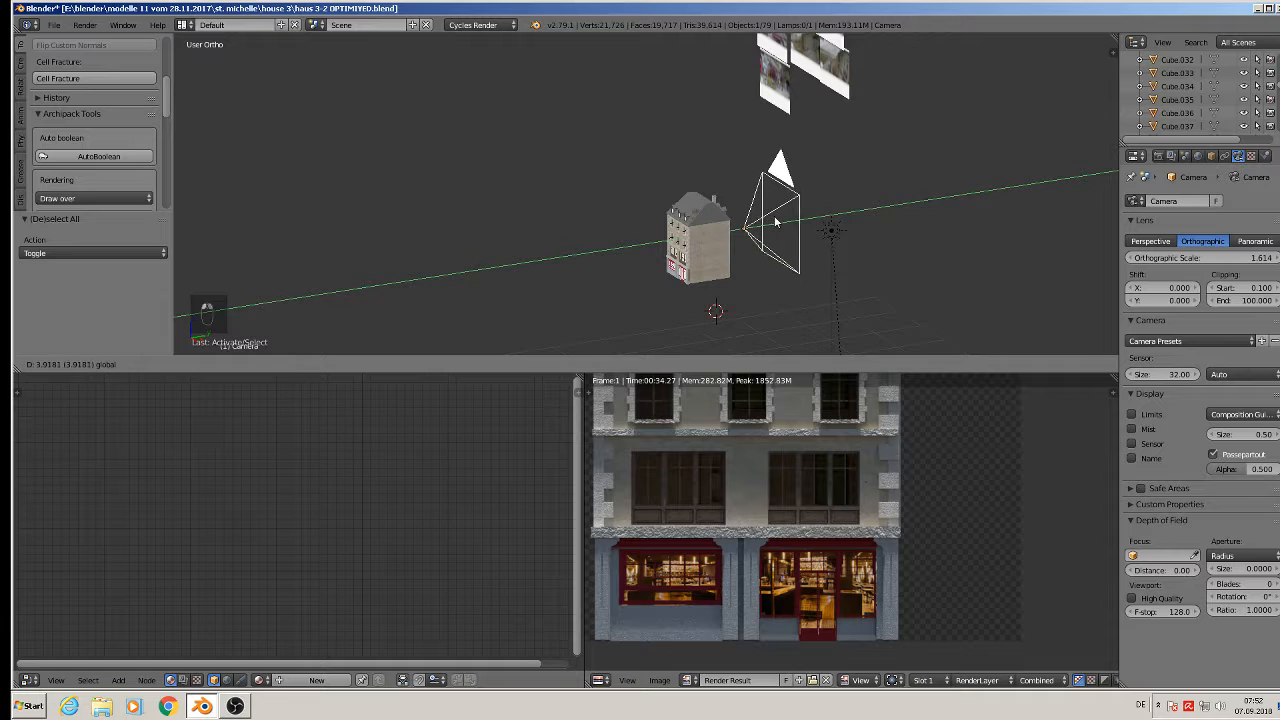
pyautogui.click(813, 303)
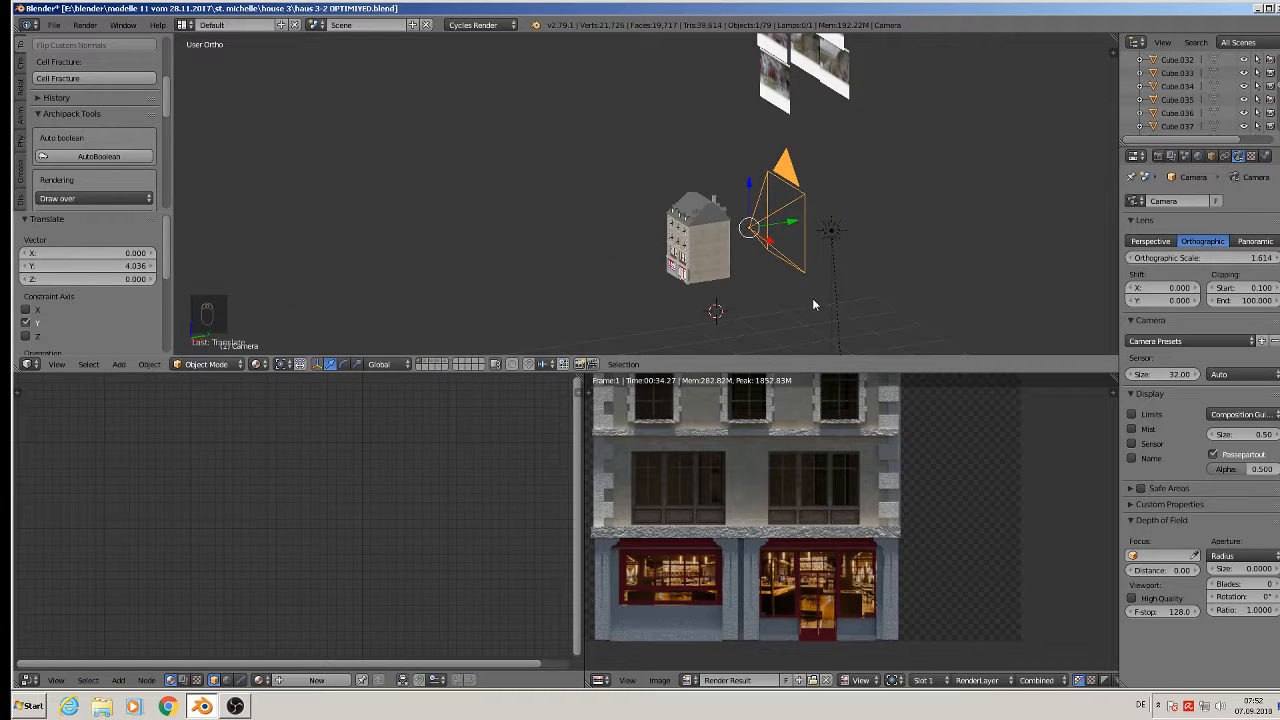
# Rotate the camera 180° around Z to face the back of the house and move it about 1.04 farther along Y.
pyautogui.write('rz180')
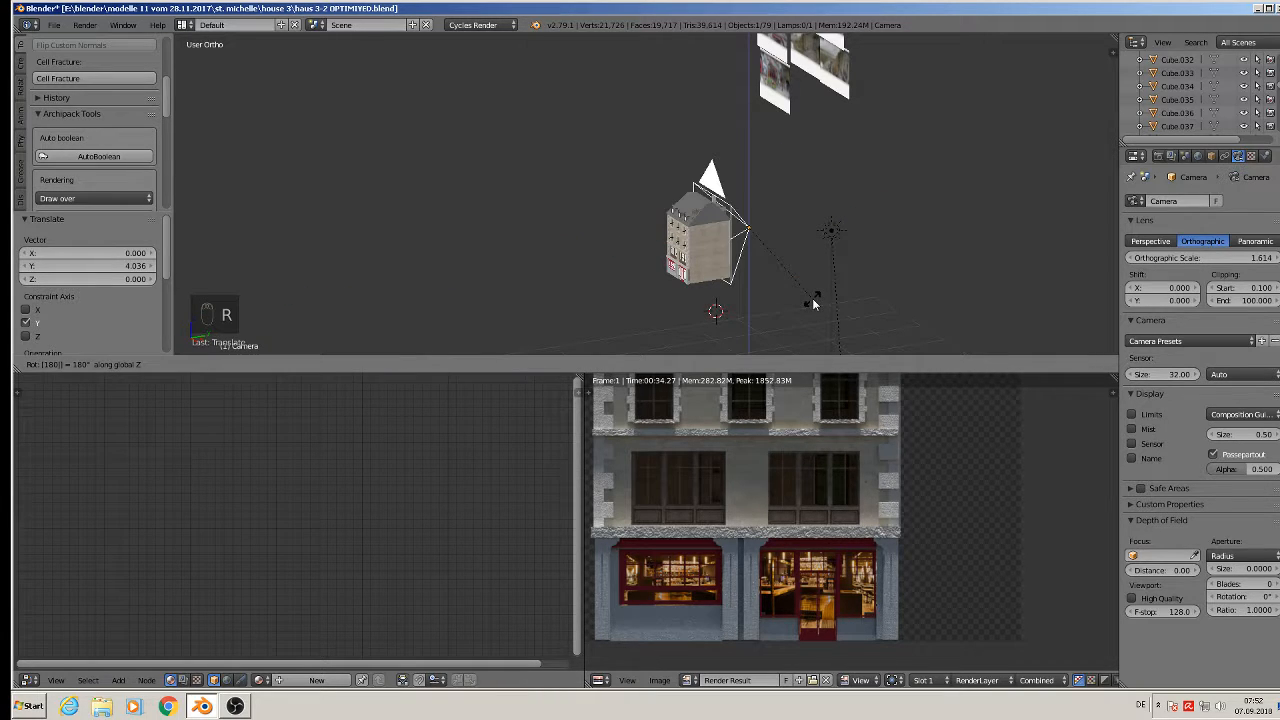
pyautogui.press('Return')
pyautogui.press('g')
pyautogui.press('y')
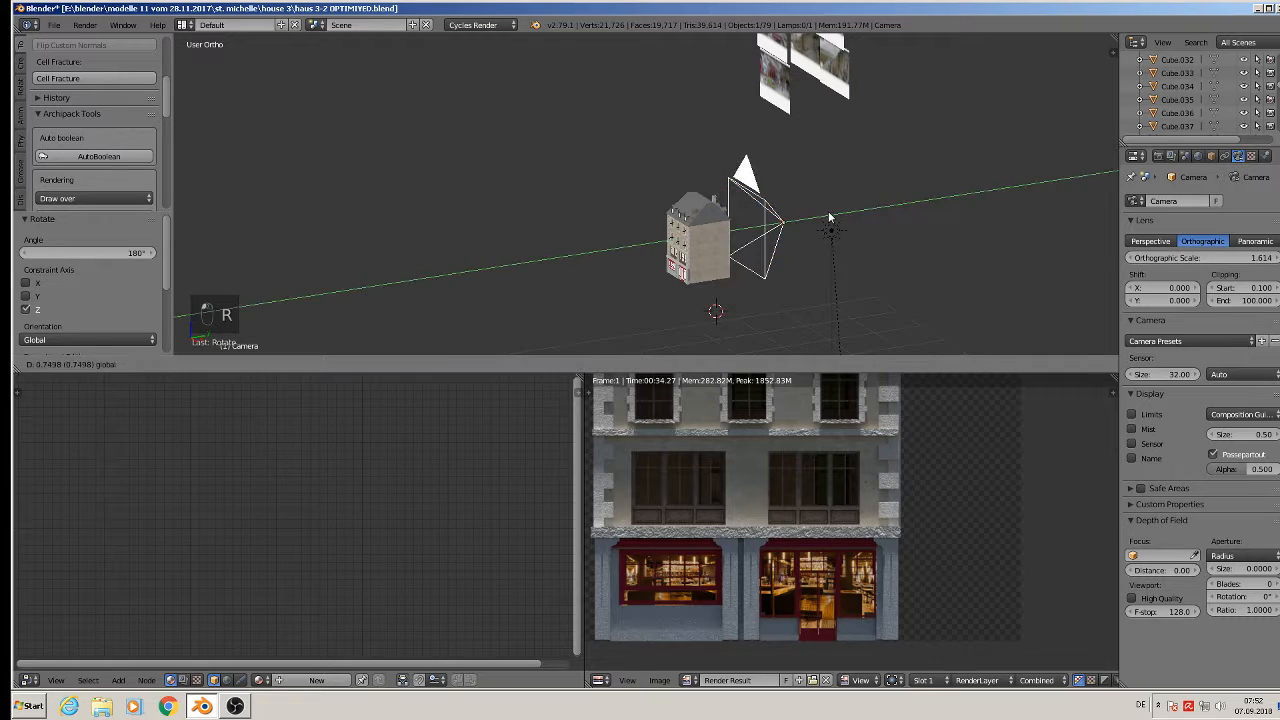
pyautogui.click(841, 215)
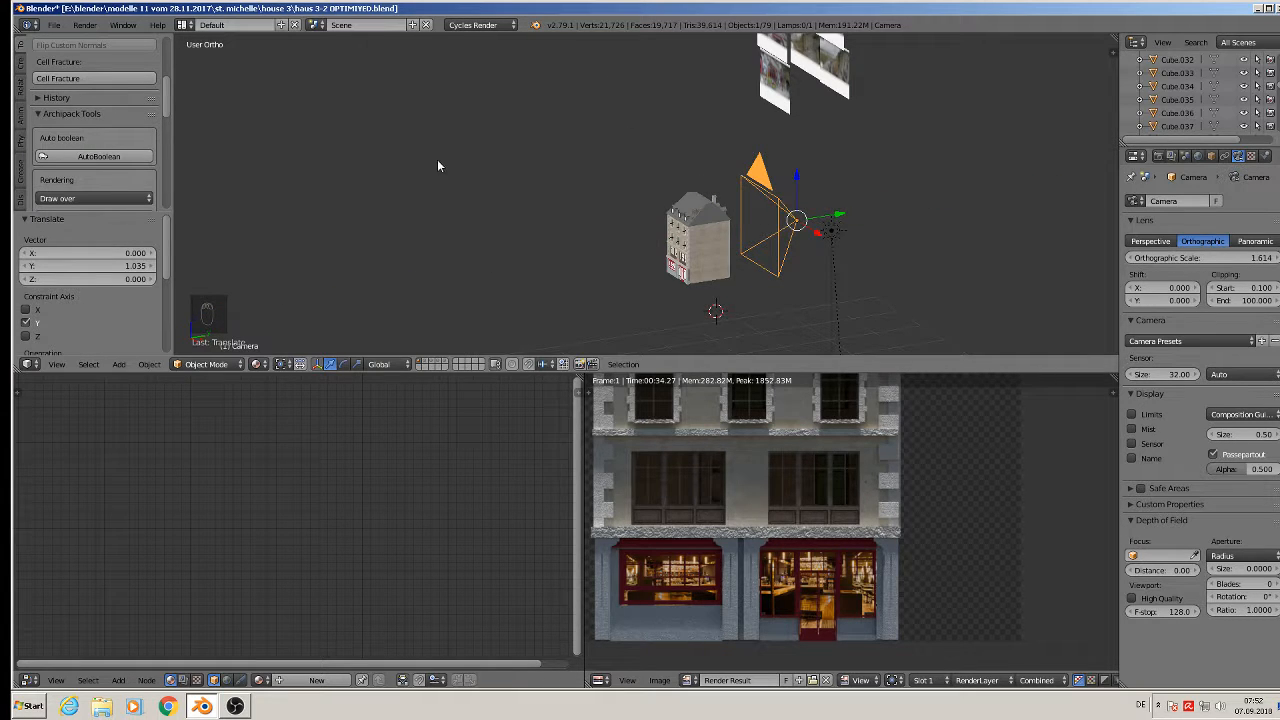
pyautogui.press('KP_0')
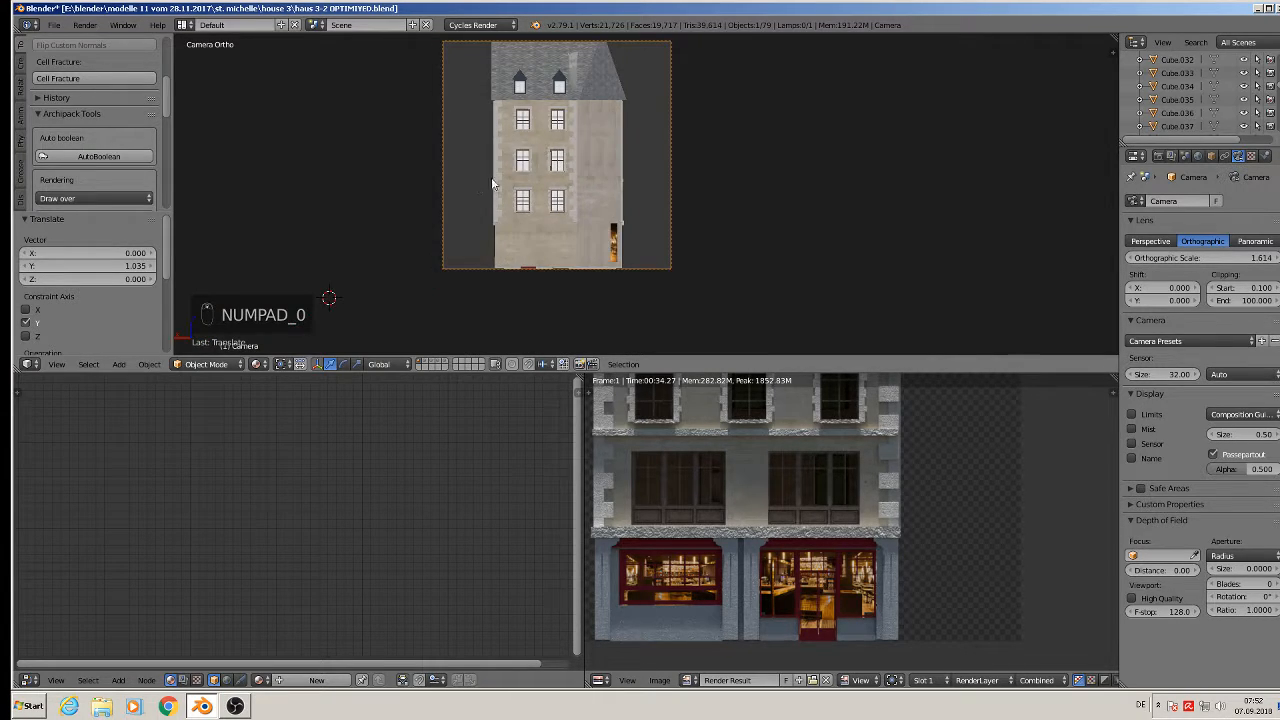
pyautogui.press('F12')
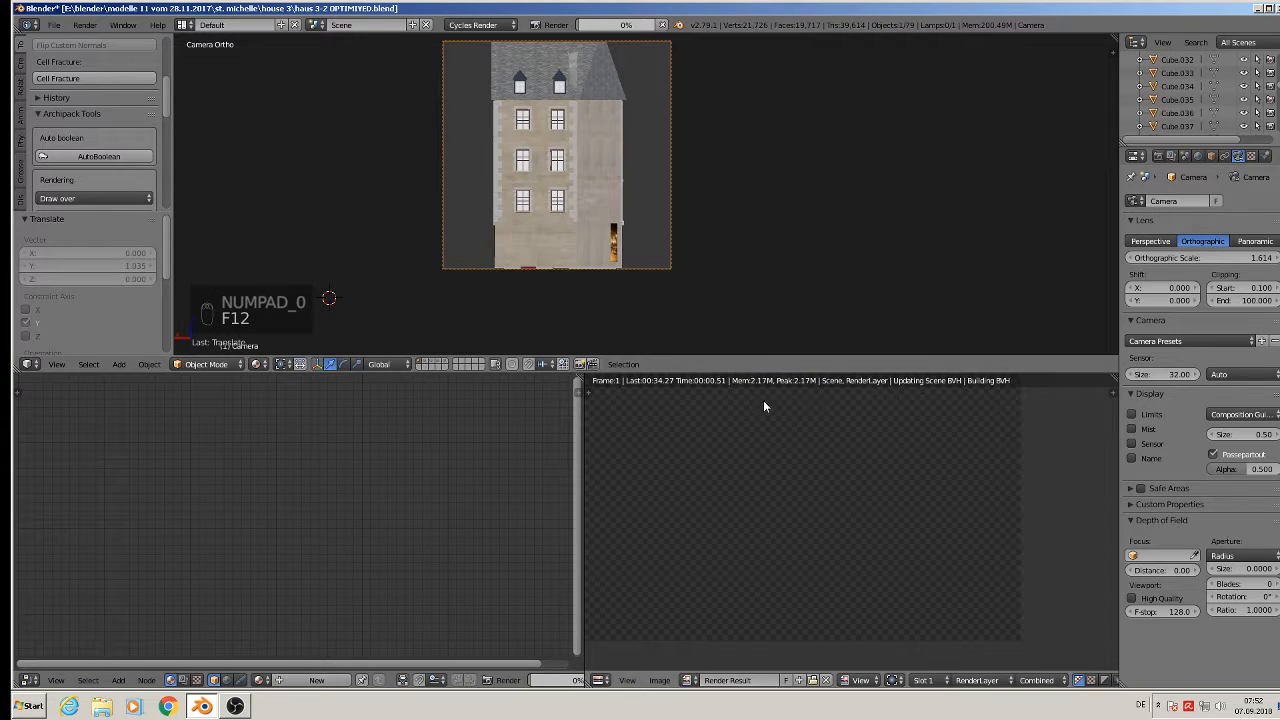
pyautogui.scroll(3, 606, 255)
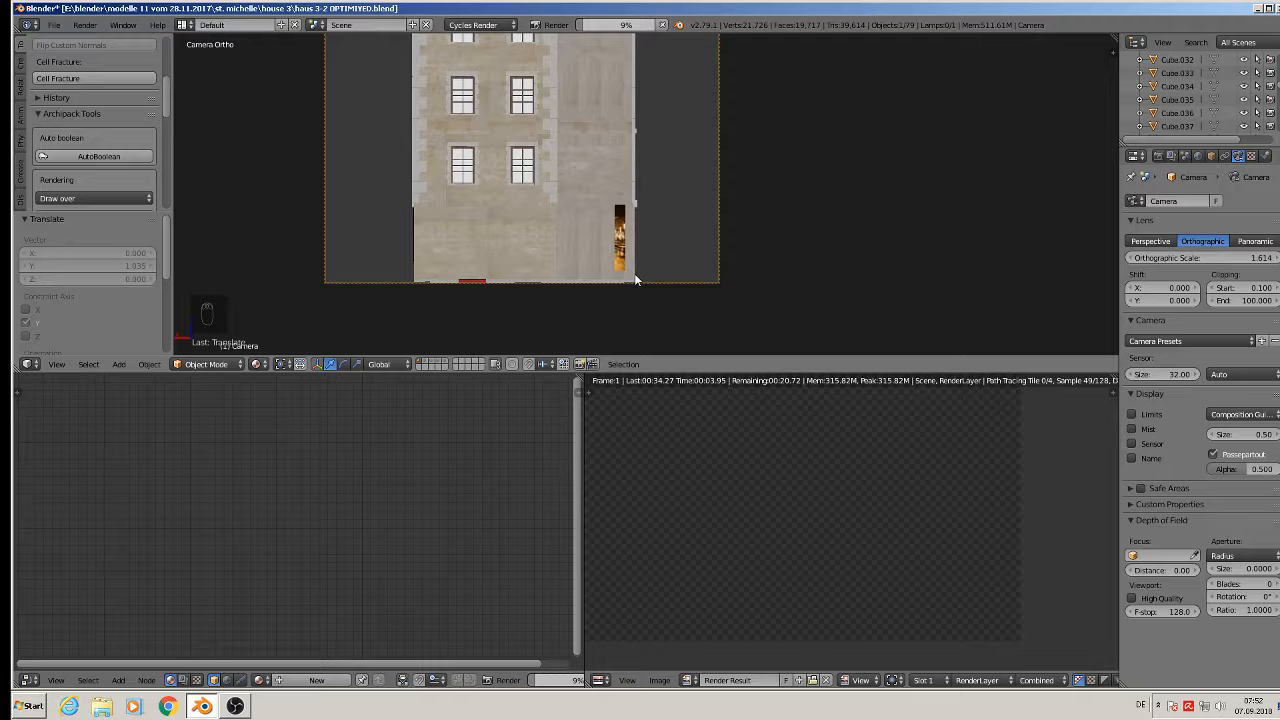
pyautogui.scroll(2, 635, 280)
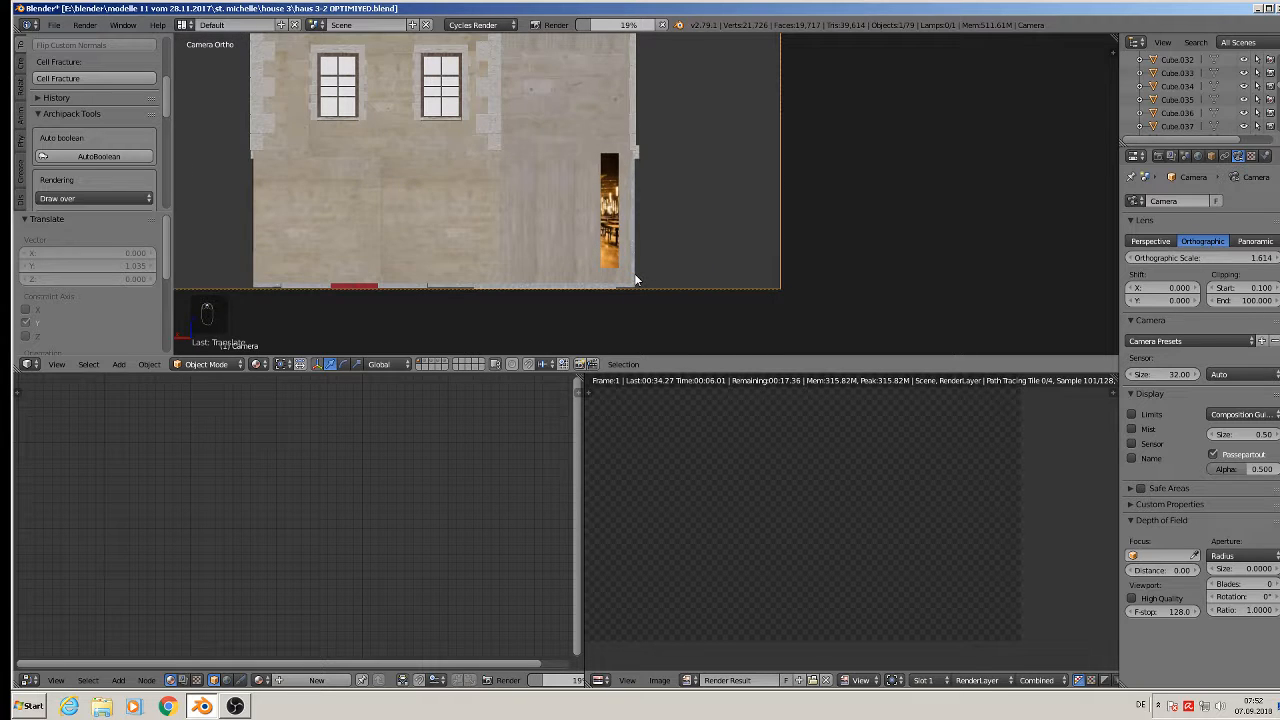
pyautogui.moveTo(594, 221); pyautogui.dragTo(591, 222, button='middle')
pyautogui.scroll(-9, 591, 222)
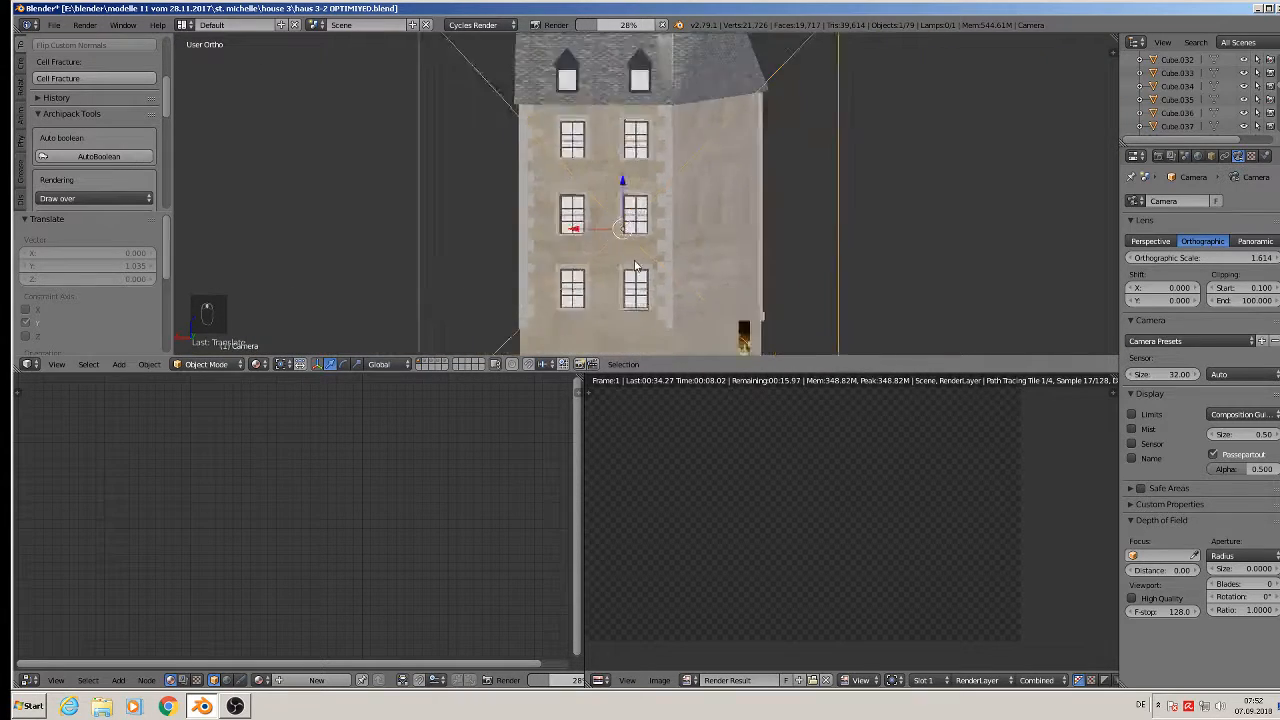
pyautogui.scroll(-5, 635, 267)
pyautogui.moveTo(620, 300); pyautogui.dragTo(601, 321, button='middle')
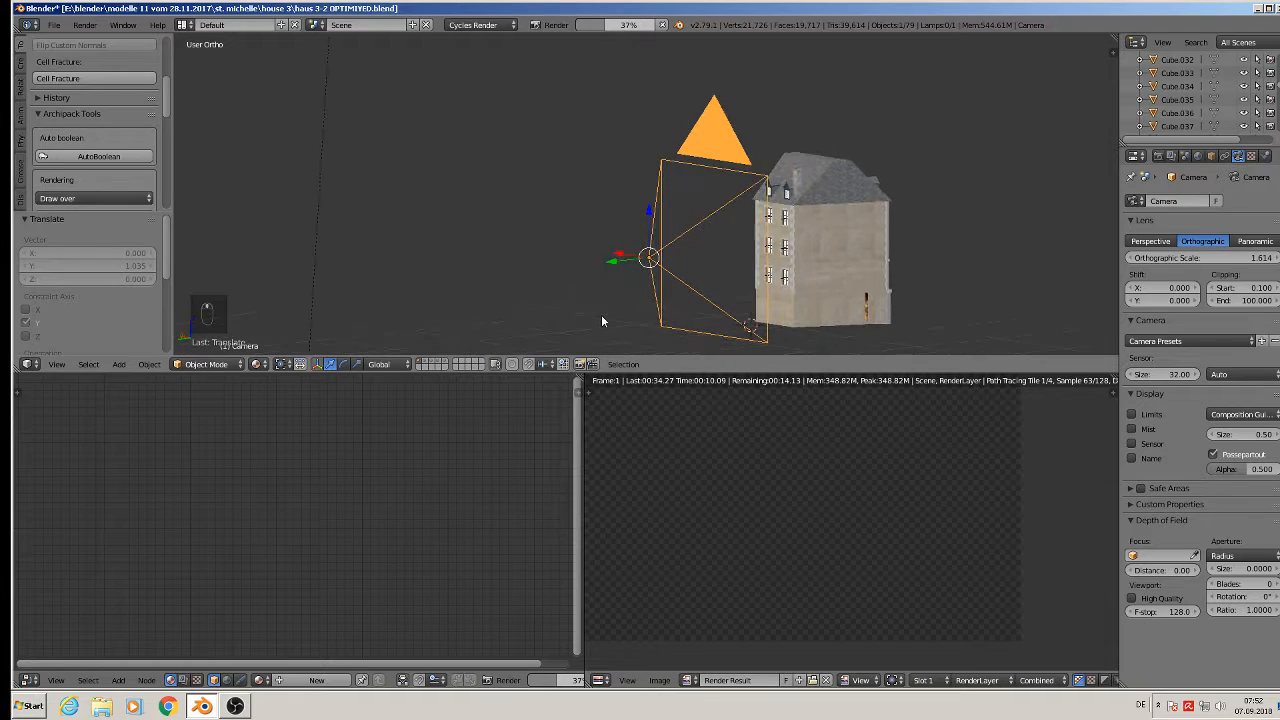
pyautogui.scroll(6, 893, 321)
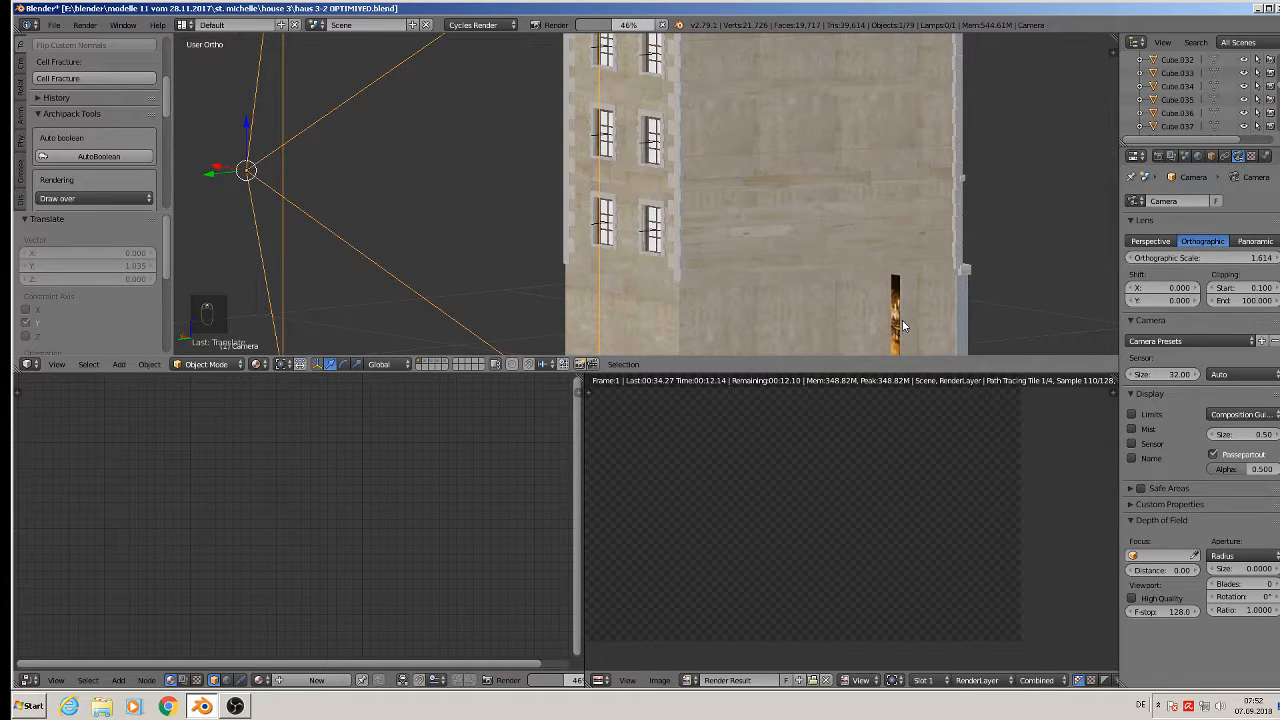
pyautogui.press('Escape')
pyautogui.press('Escape')
pyautogui.press('Escape')
pyautogui.press('Escape')
pyautogui.press('Escape')
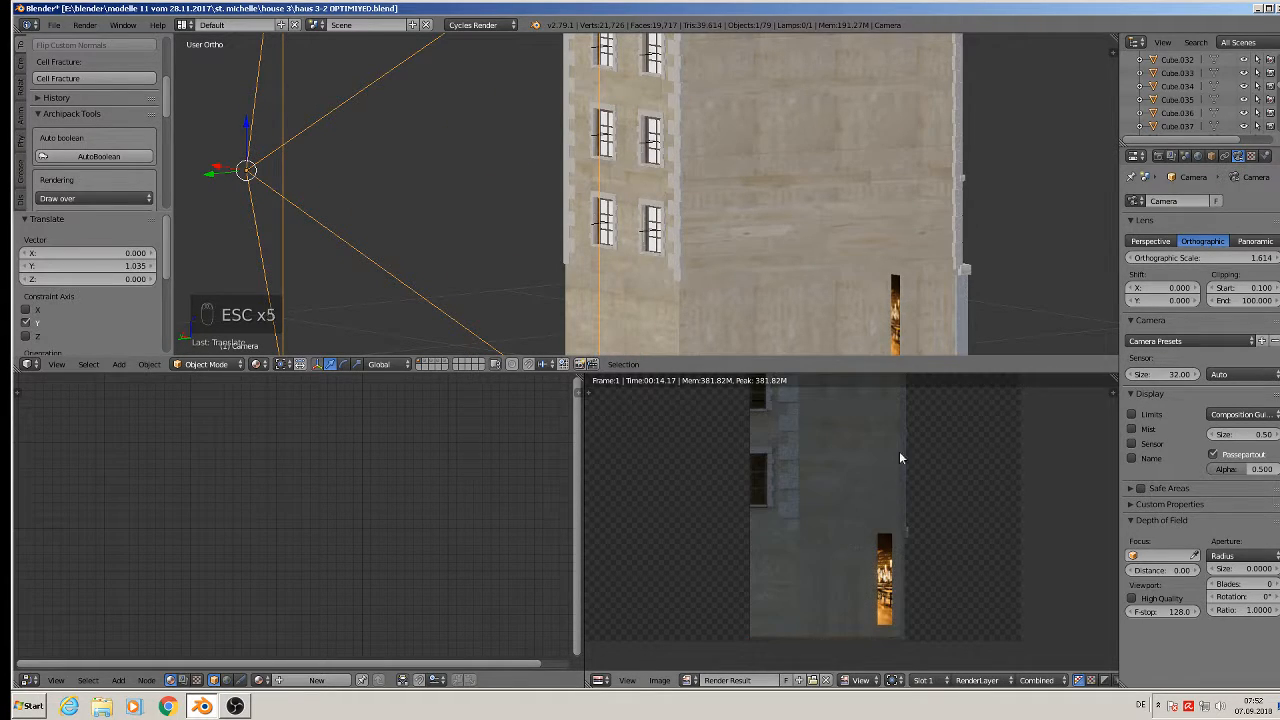
pyautogui.press('Escape')
pyautogui.press('Escape')
# Move the shop interior image plane protruding through the side wall by about -0.053 along Y and 0.101 along X, into the house.
pyautogui.rightClick(901, 322)
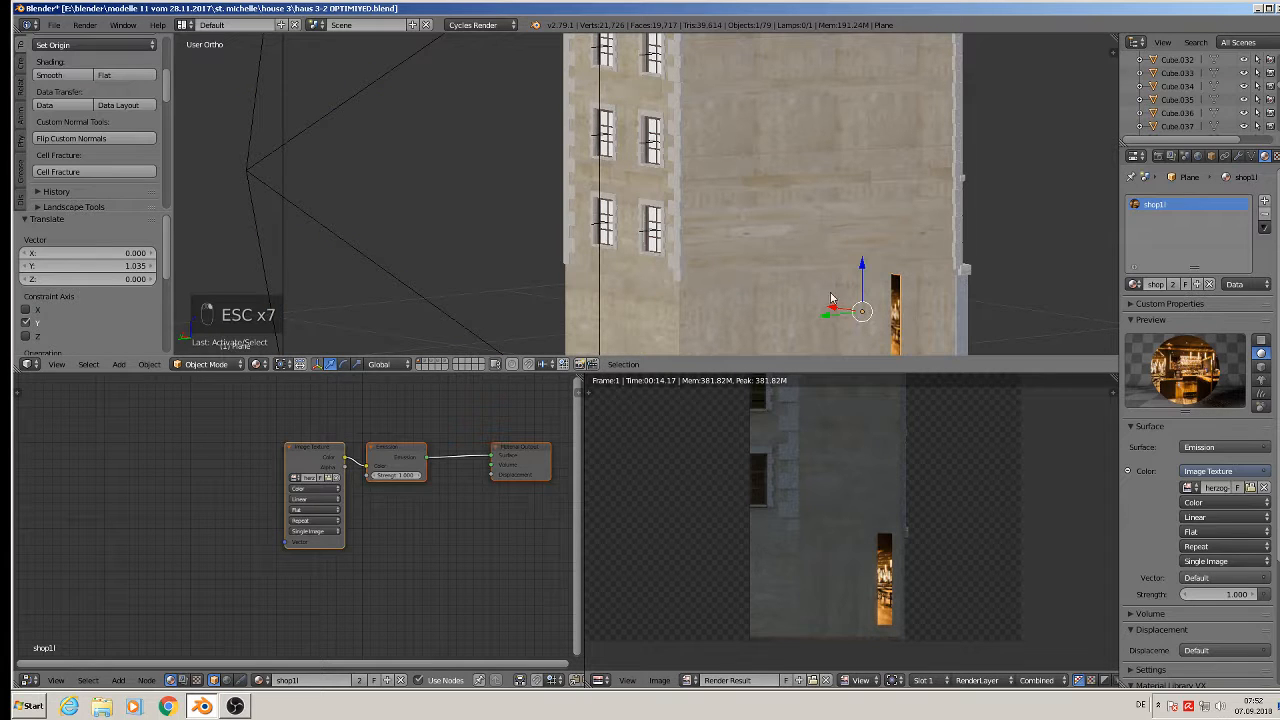
pyautogui.moveTo(834, 306)
pyautogui.mouseDown()
pyautogui.moveTo(817, 309)
pyautogui.moveTo(847, 305)
pyautogui.mouseUp()
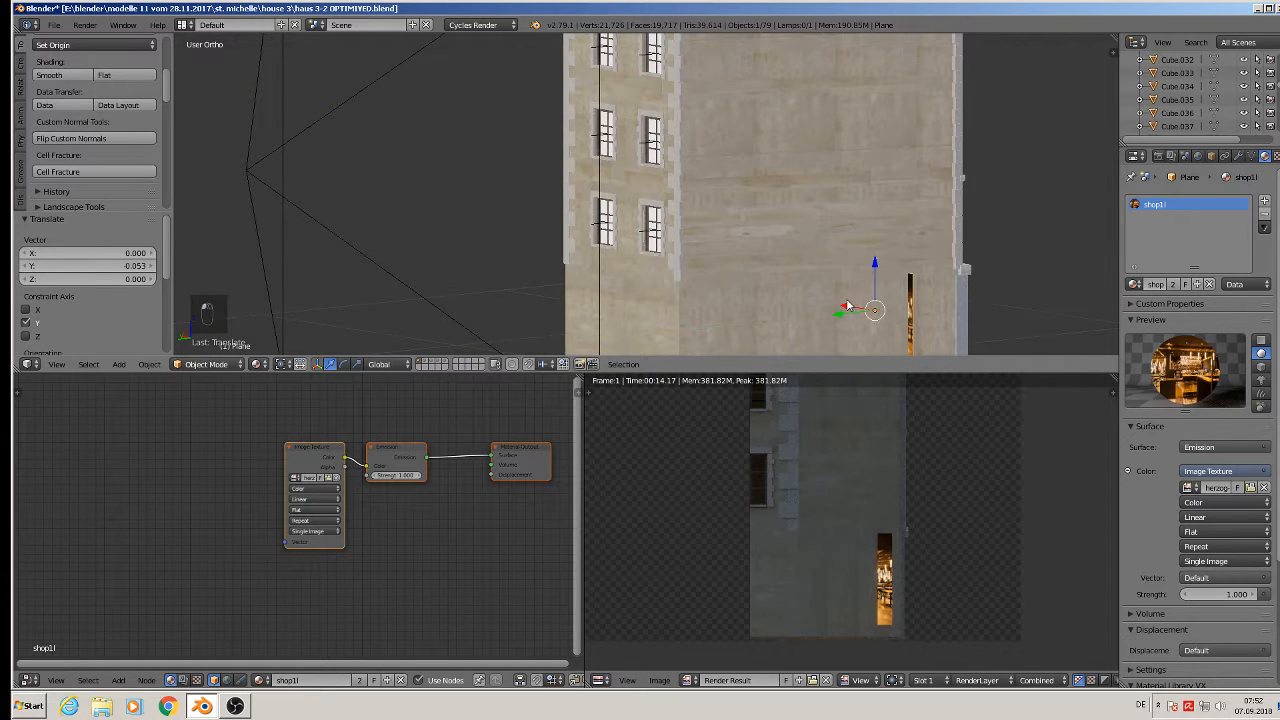
pyautogui.moveTo(847, 305); pyautogui.dragTo(829, 306, button='middle')
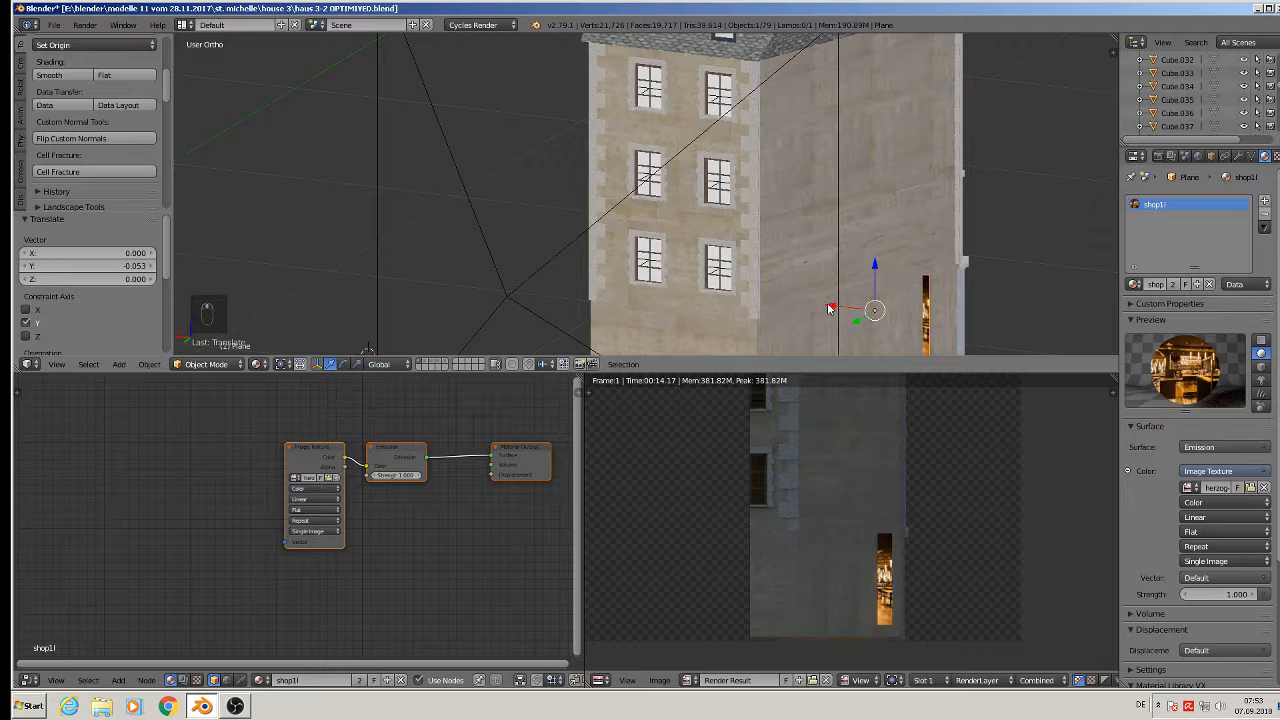
pyautogui.moveTo(829, 308); pyautogui.dragTo(808, 298)
# Switch to the back view of the house and render its rear side.
pyautogui.scroll(-3, 800, 290)
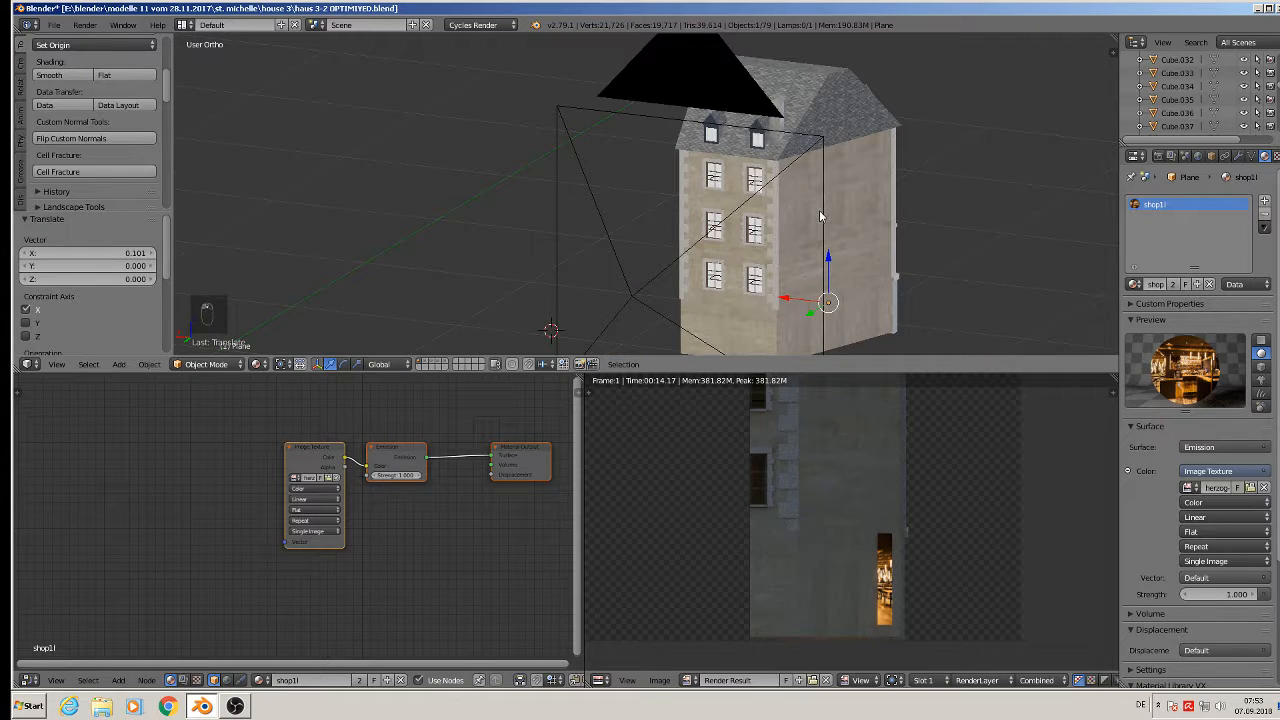
pyautogui.press('ctrl+KP_1')
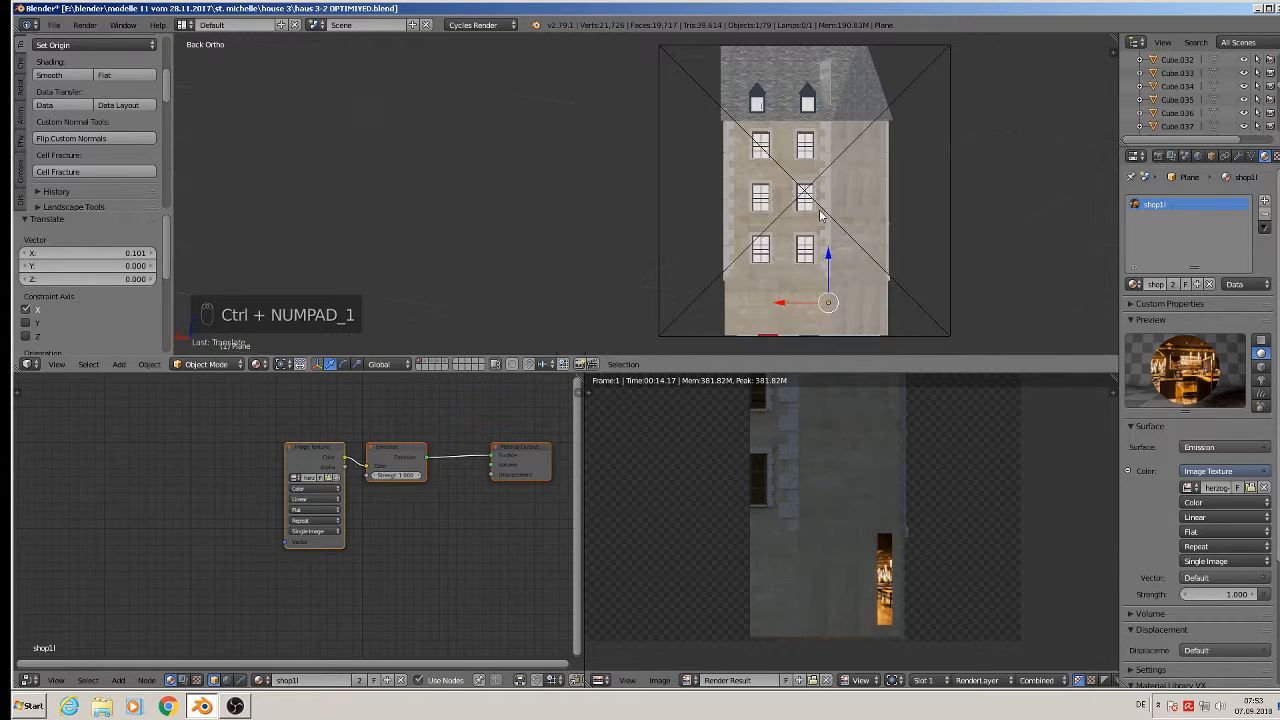
pyautogui.press('F12')
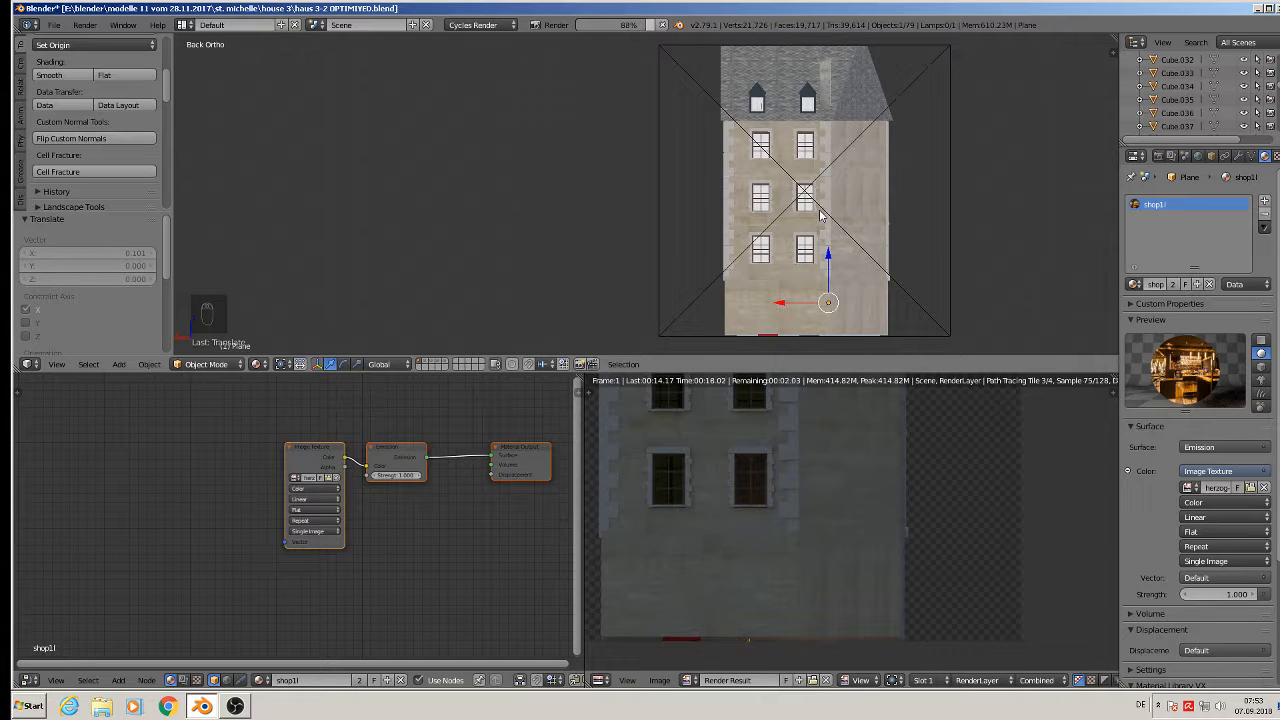
# Save the finished rear render as house 3 left.jpg in the house 3 folder.
pyautogui.scroll(-3, 820, 215)
pyautogui.scroll(-2, 974, 521)
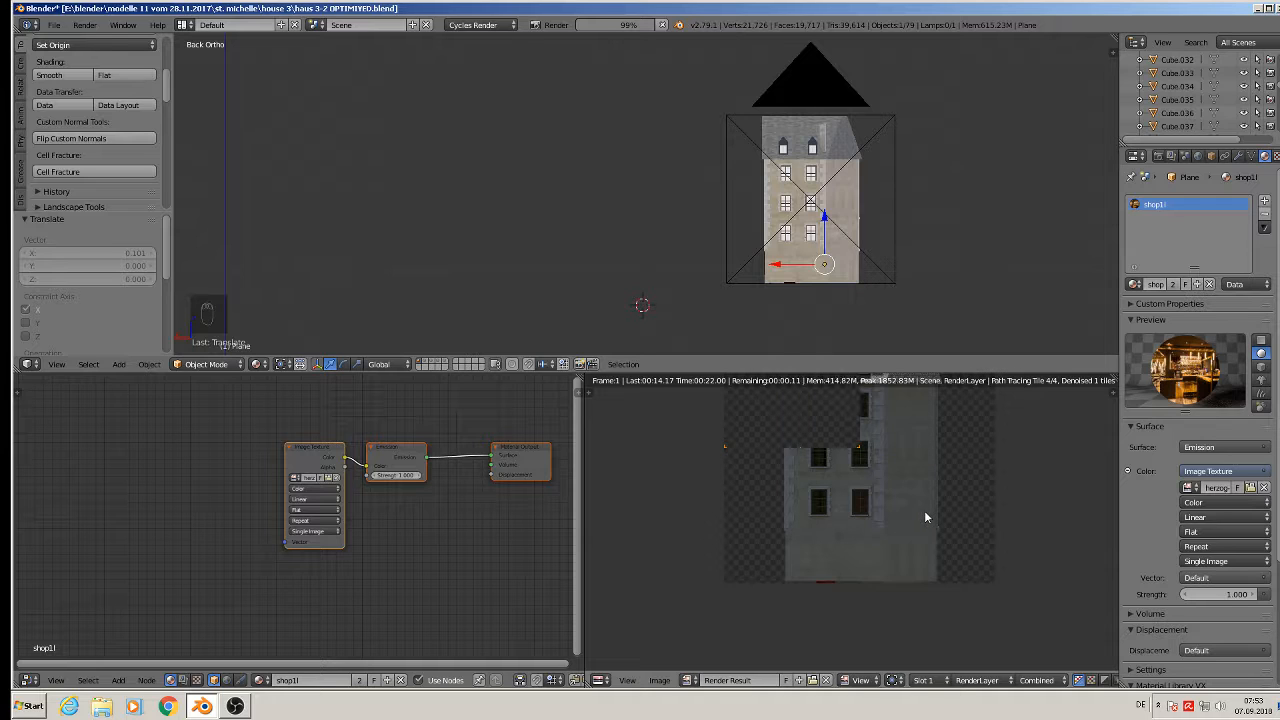
pyautogui.moveTo(924, 512); pyautogui.dragTo(883, 590, button='middle')
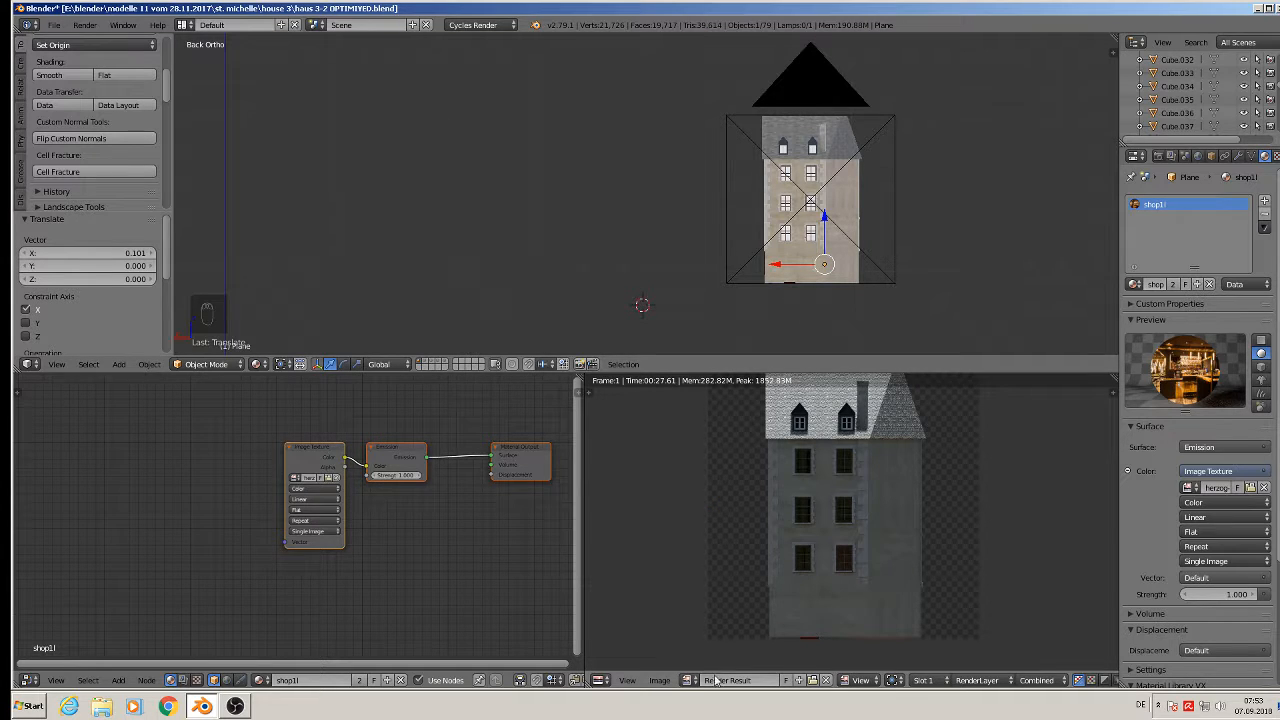
pyautogui.click(659, 680)
pyautogui.click(700, 606)
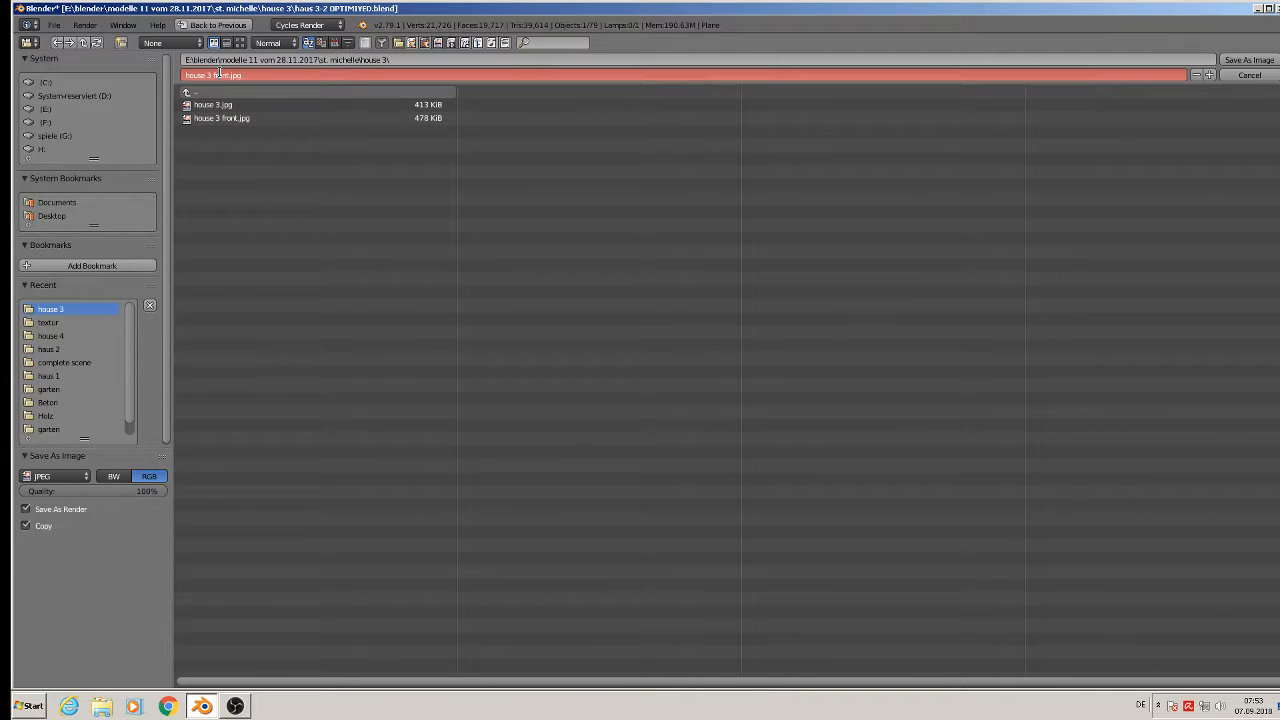
pyautogui.press('BackSpace')
pyautogui.press('BackSpace')
pyautogui.press('BackSpace')
pyautogui.press('BackSpace')
pyautogui.press('BackSpace')
pyautogui.write('left')
pyautogui.click(1250, 60)
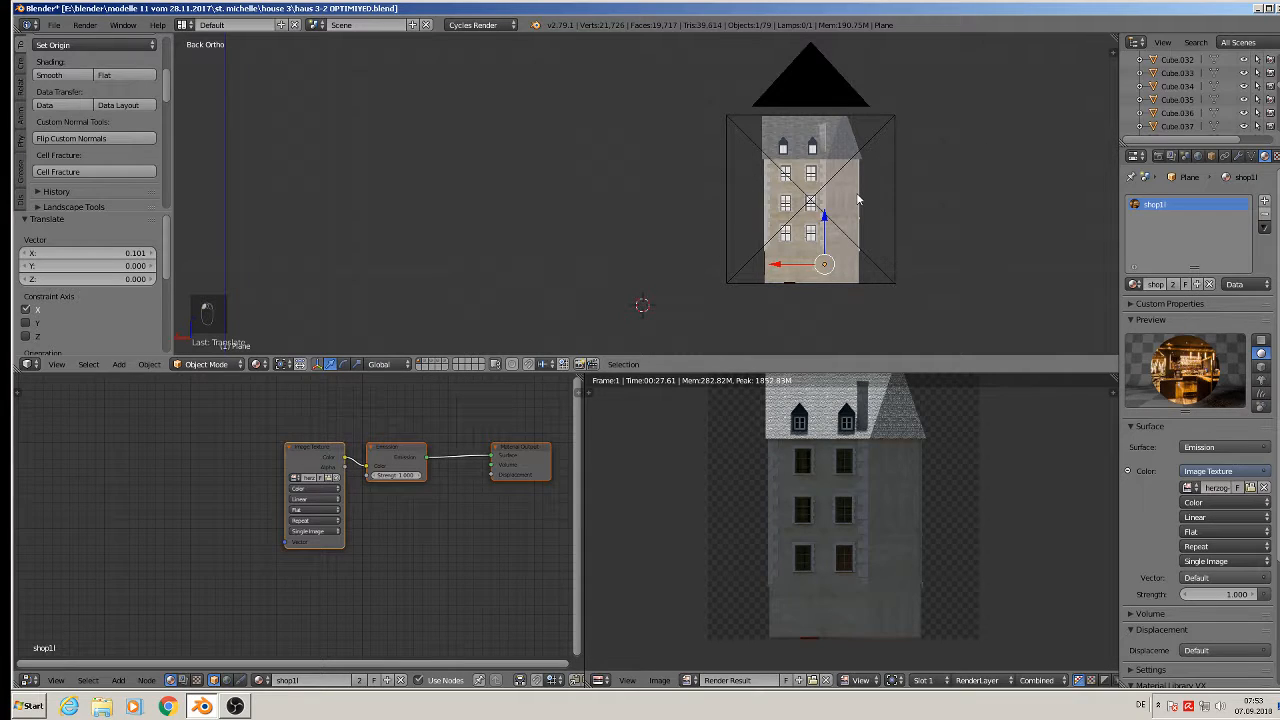
# Save the rear render again in the house 3 folder under the name house 3 back.jpg.
pyautogui.moveTo(882, 263); pyautogui.dragTo(811, 297, button='middle')
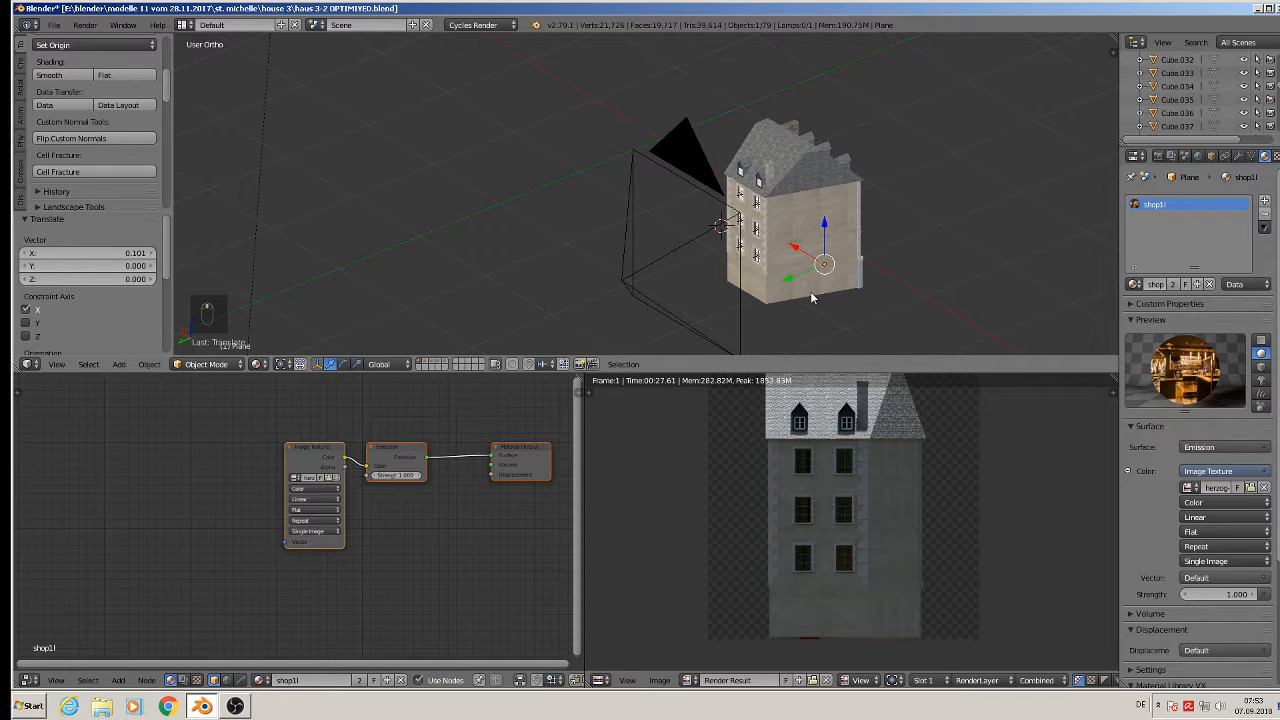
pyautogui.click(659, 680)
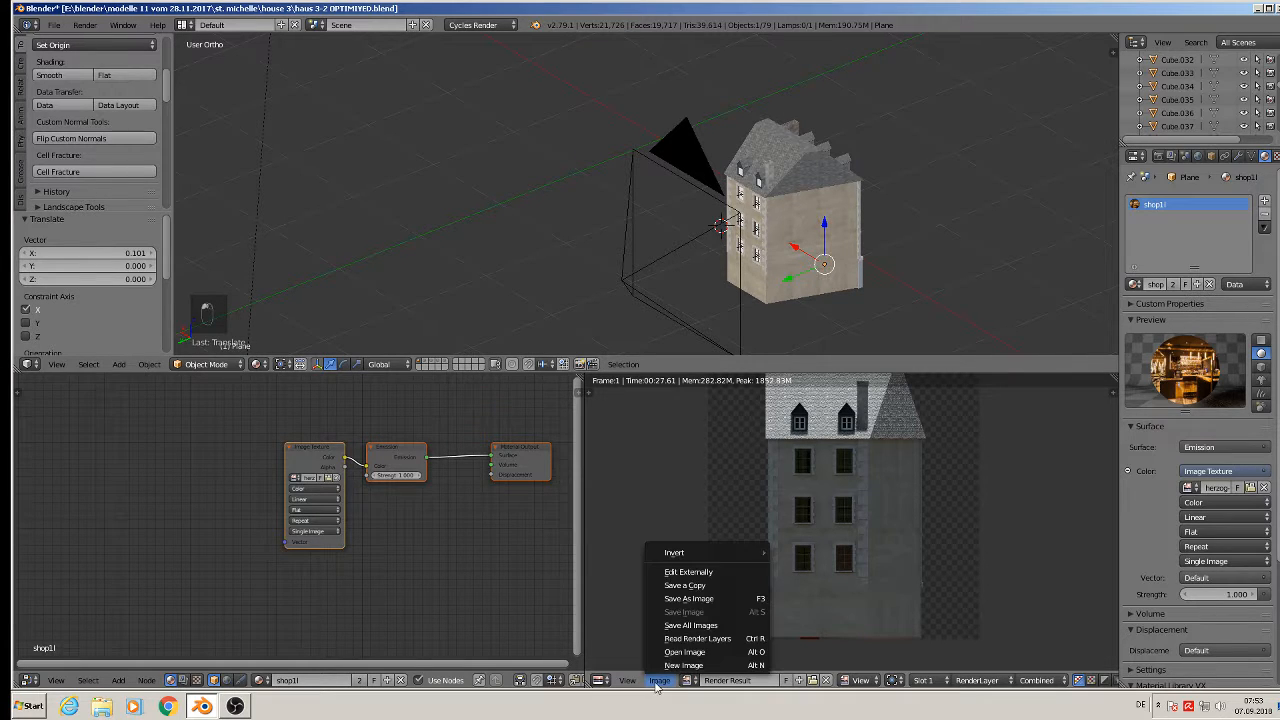
pyautogui.click(686, 598)
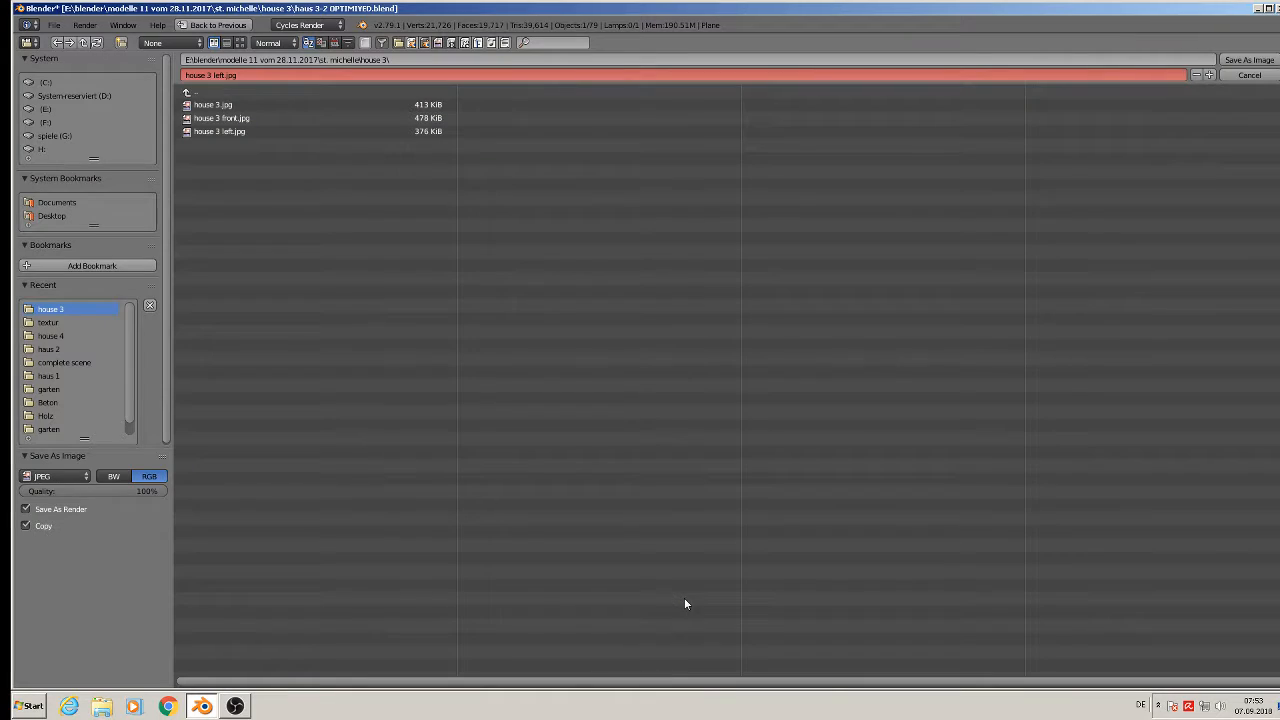
pyautogui.click(208, 77)
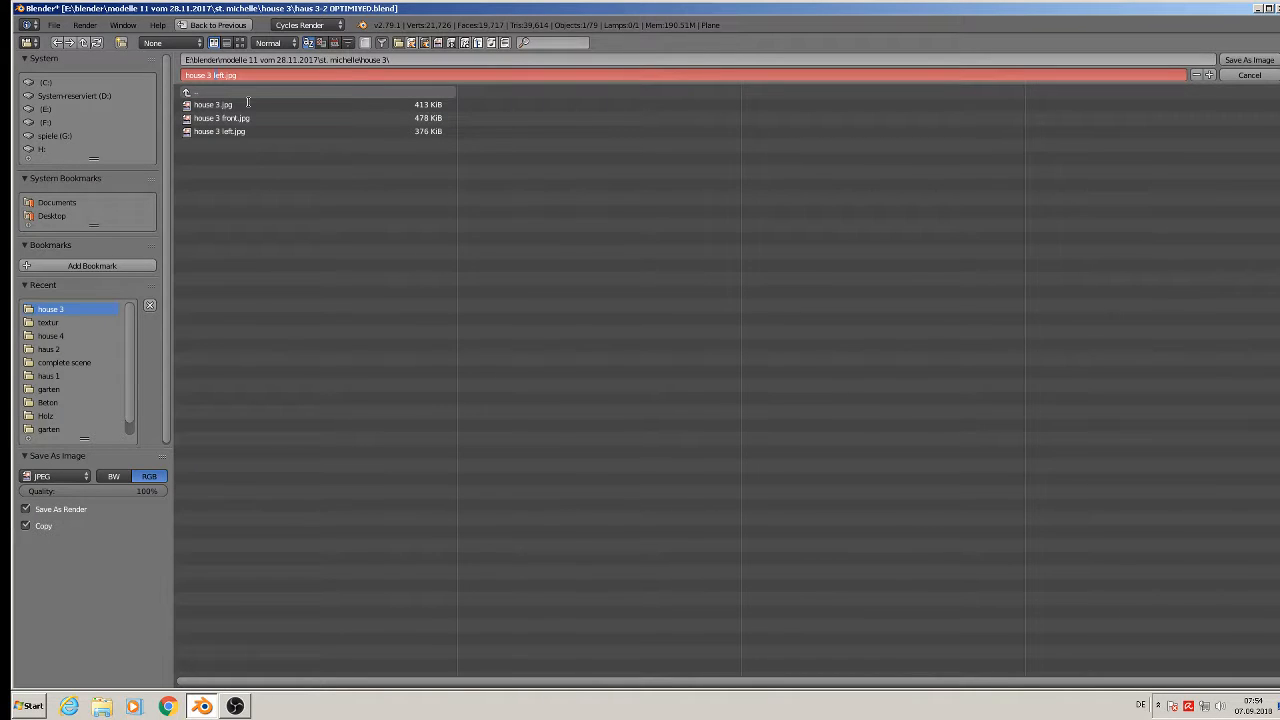
pyautogui.press('BackSpace')
pyautogui.press('BackSpace')
pyautogui.press('BackSpace')
pyautogui.press('BackSpace')
pyautogui.write('back')
pyautogui.click(1266, 62)
# Select the camera behind the house and rotate it 90° around the global Z axis.
pyautogui.scroll(-3, 845, 186)
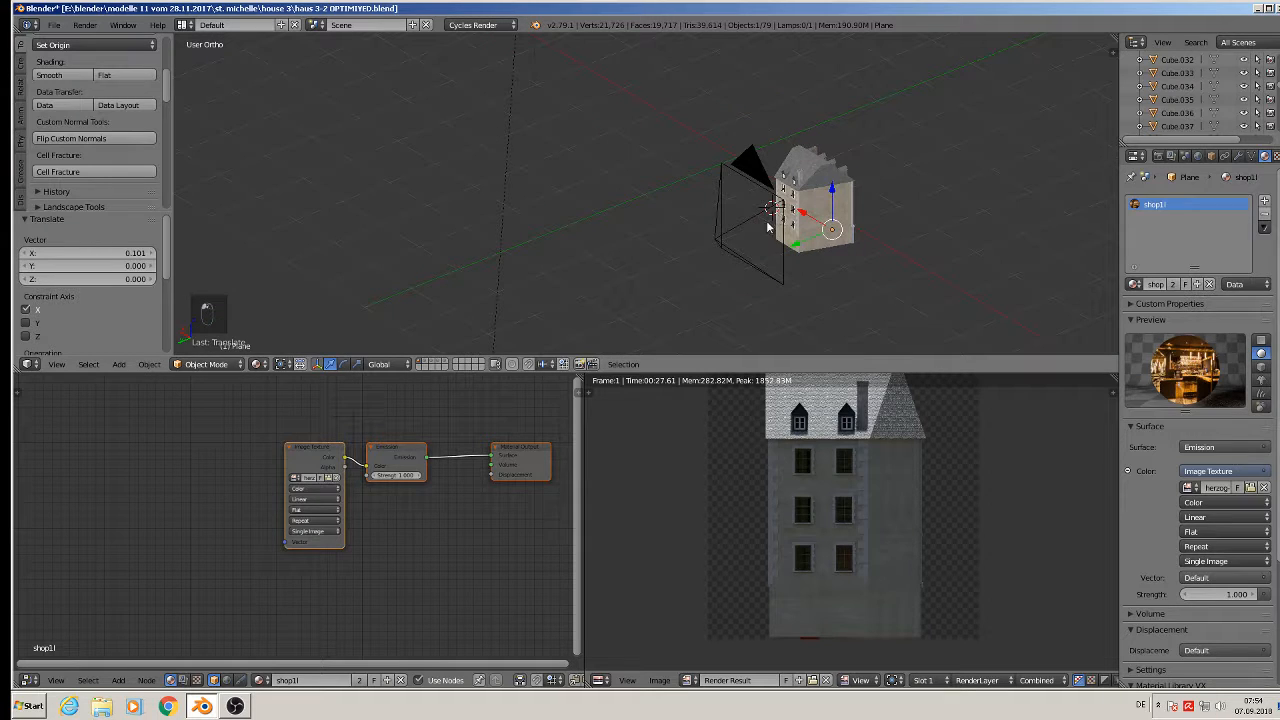
pyautogui.rightClick(737, 227)
pyautogui.moveTo(749, 234); pyautogui.dragTo(767, 295, button='middle')
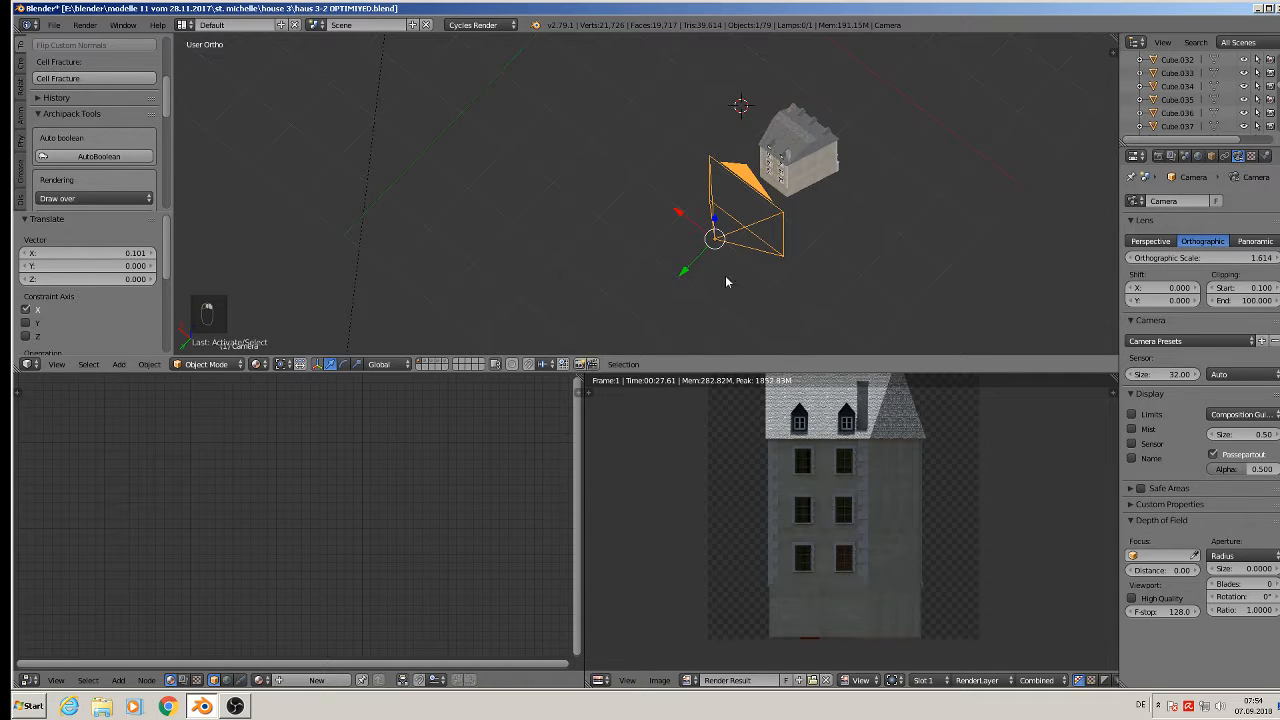
pyautogui.write('rz90')
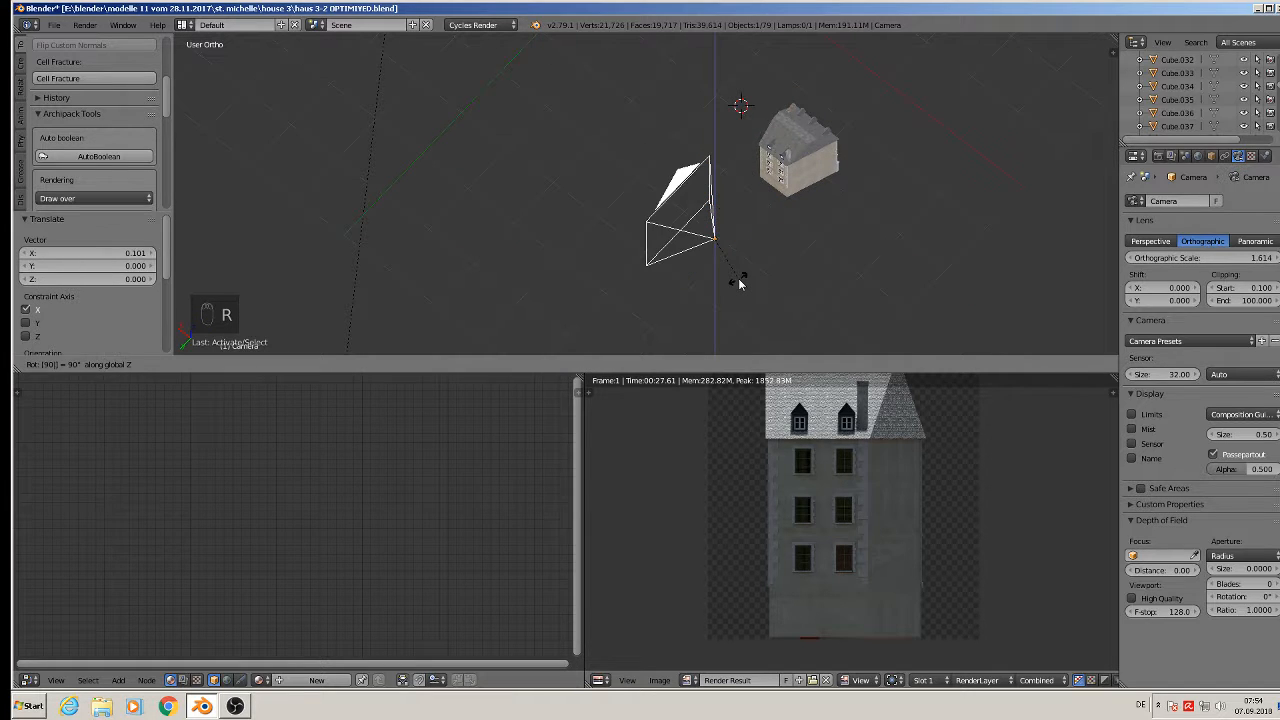
pyautogui.press('Return')
# Move the camera about -1.756 along Y and -1.961 along X, to the left side of the house.
pyautogui.press('g')
pyautogui.press('y')
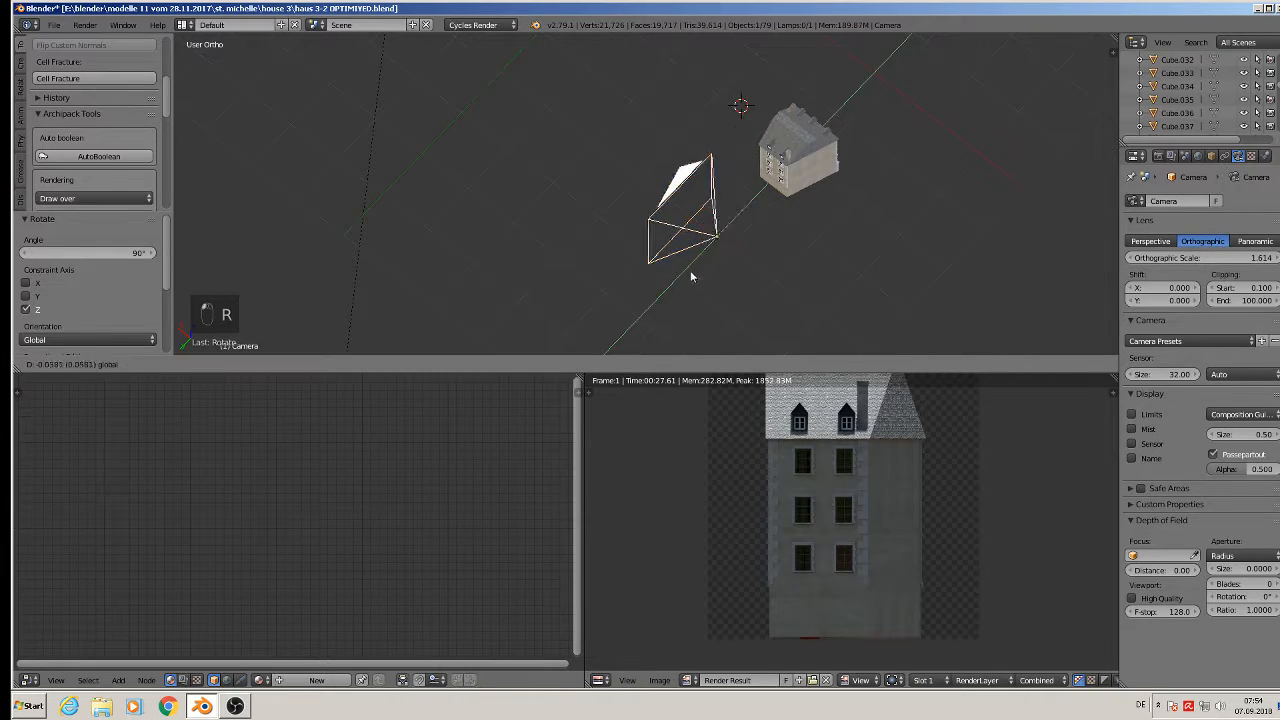
pyautogui.click(757, 203)
pyautogui.press('g')
pyautogui.press('x')
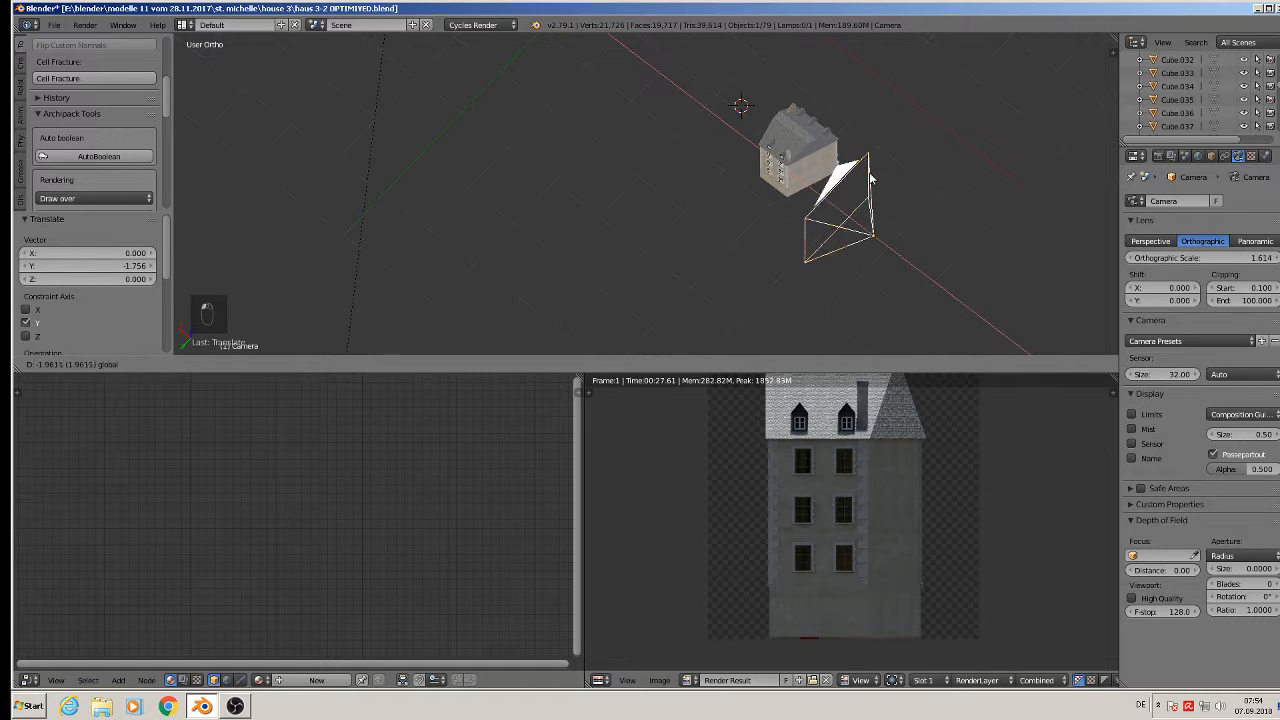
pyautogui.click(830, 160)
# Centre the camera on the house's left side wall by moving it about -0.331 along Y.
pyautogui.moveTo(830, 160); pyautogui.dragTo(820, 77, button='middle')
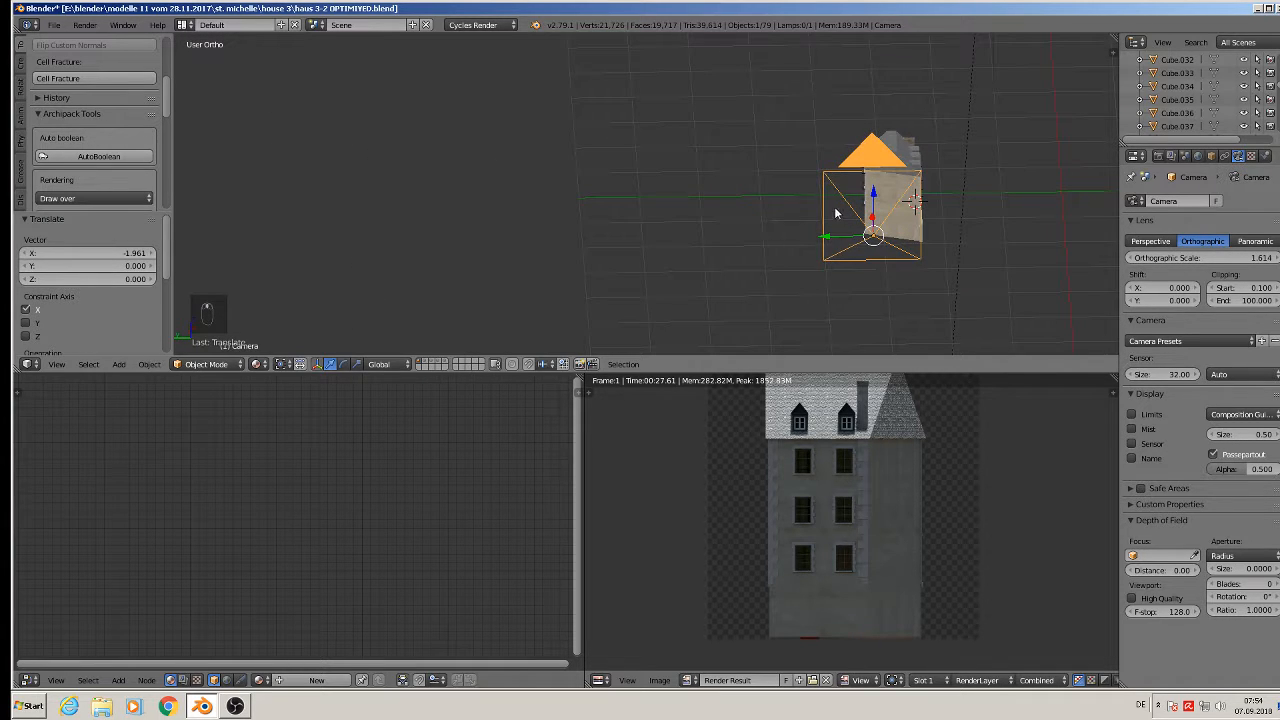
pyautogui.press('g')
pyautogui.press('y')
pyautogui.click(852, 242)
# Check the framing of the left side wall through the camera and render the image.
pyautogui.press('KP_0')
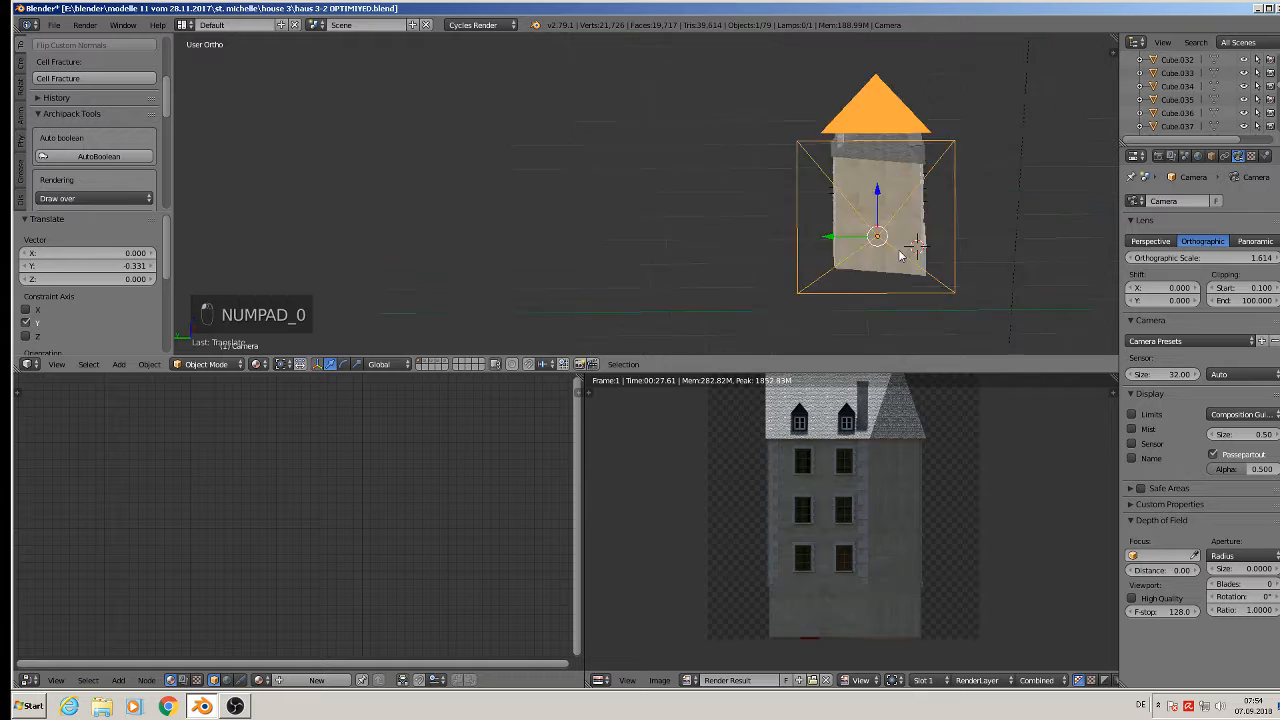
pyautogui.scroll(-4, 646, 177)
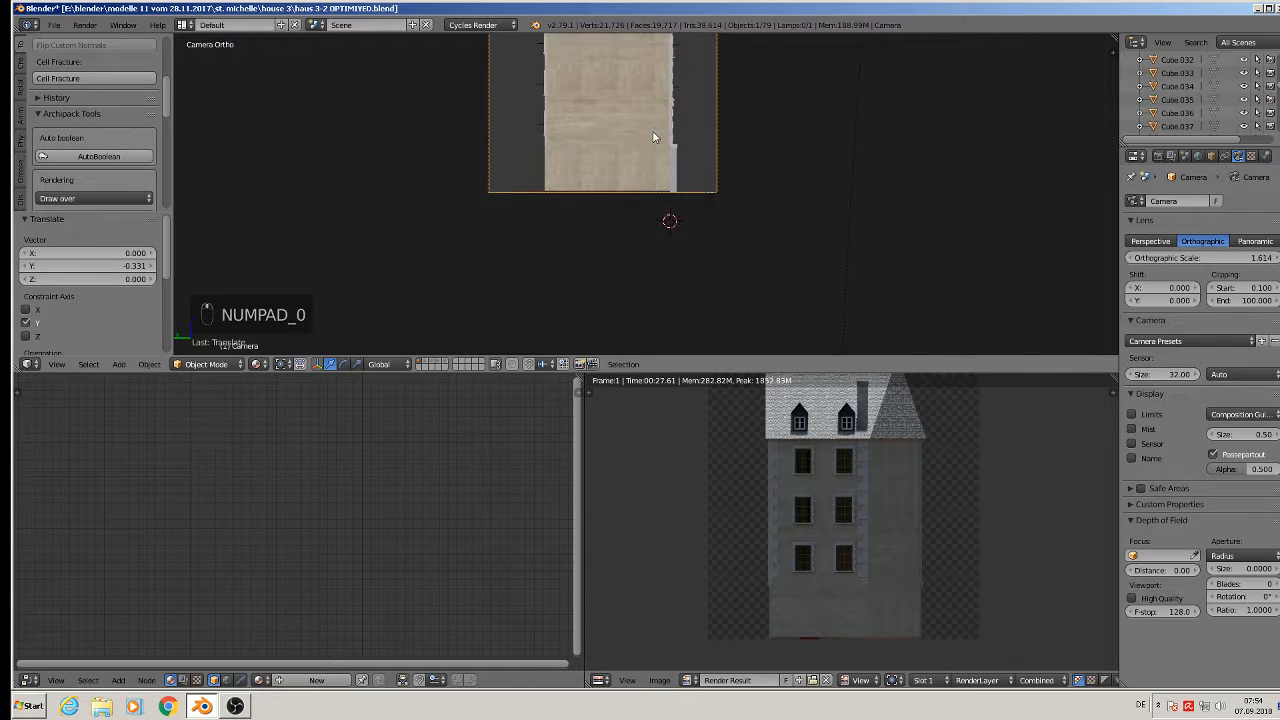
pyautogui.keyDown('shift'); pyautogui.moveTo(652, 132); pyautogui.dragTo(626, 189, button='middle'); pyautogui.keyUp('shift')
pyautogui.scroll(-9, 655, 165)
pyautogui.keyDown('shift'); pyautogui.moveTo(702, 104); pyautogui.dragTo(584, 209, button='middle'); pyautogui.keyUp('shift')
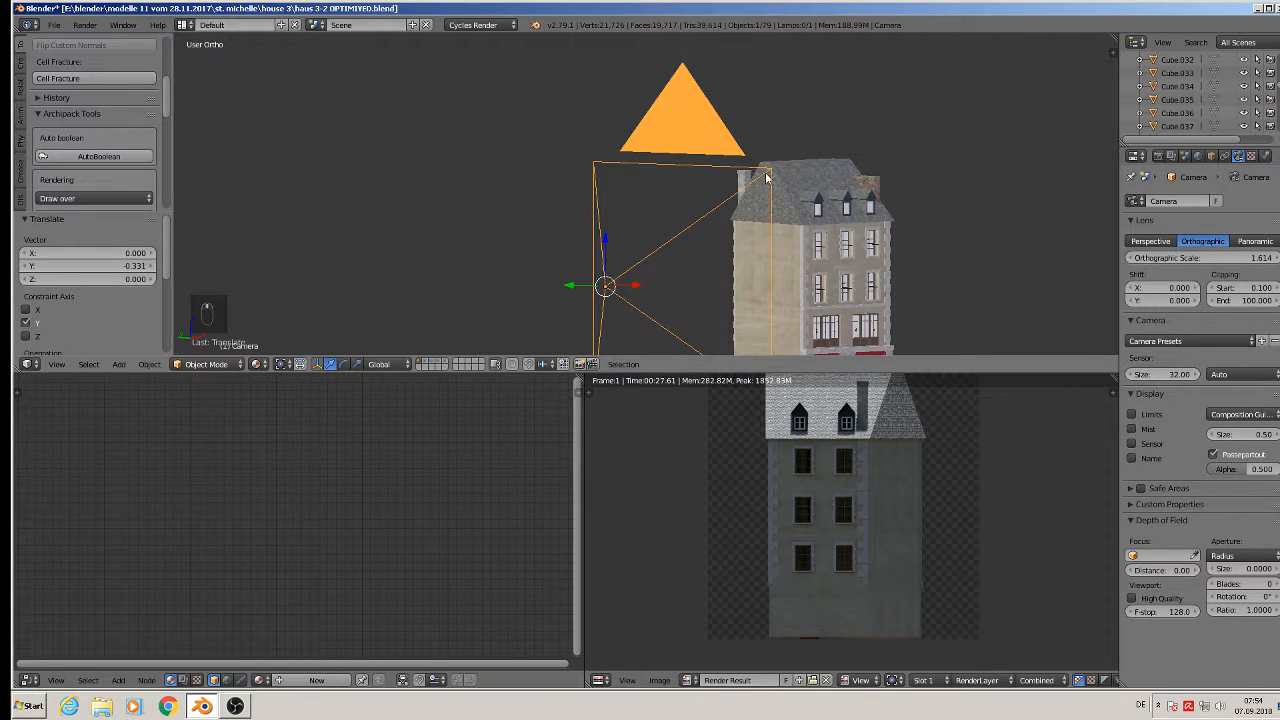
pyautogui.press('KP_0')
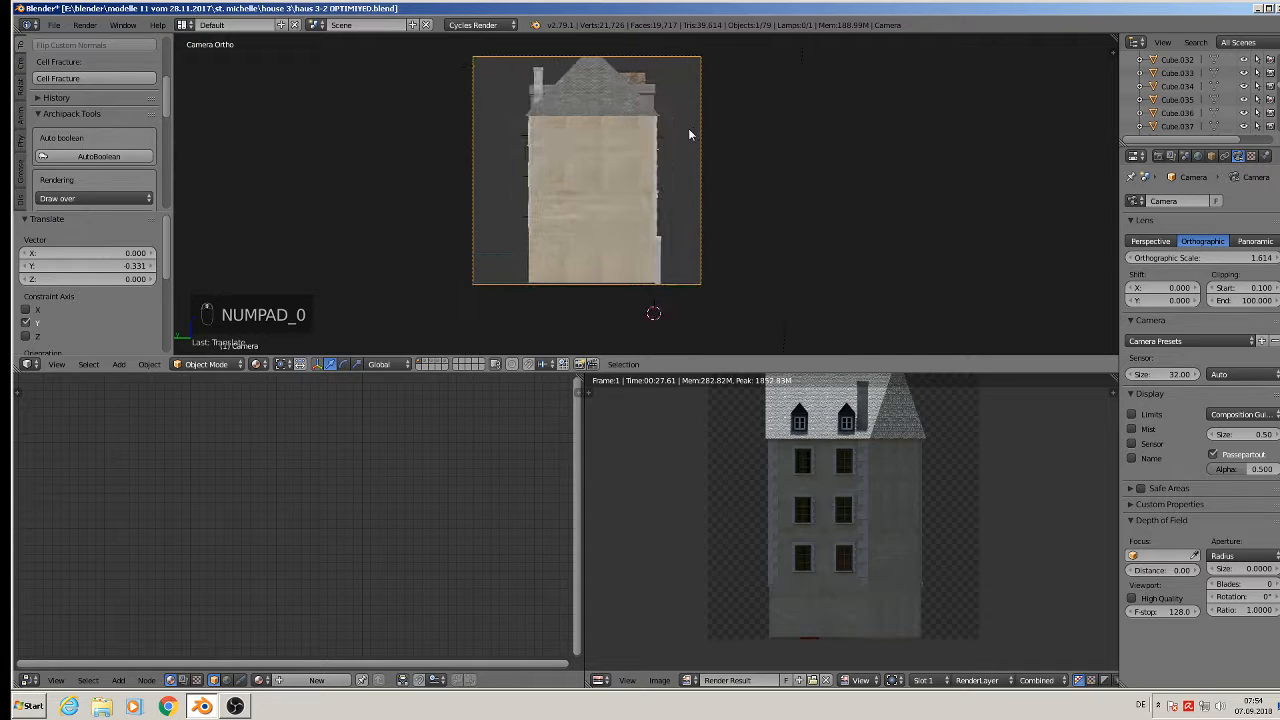
pyautogui.press('F12')
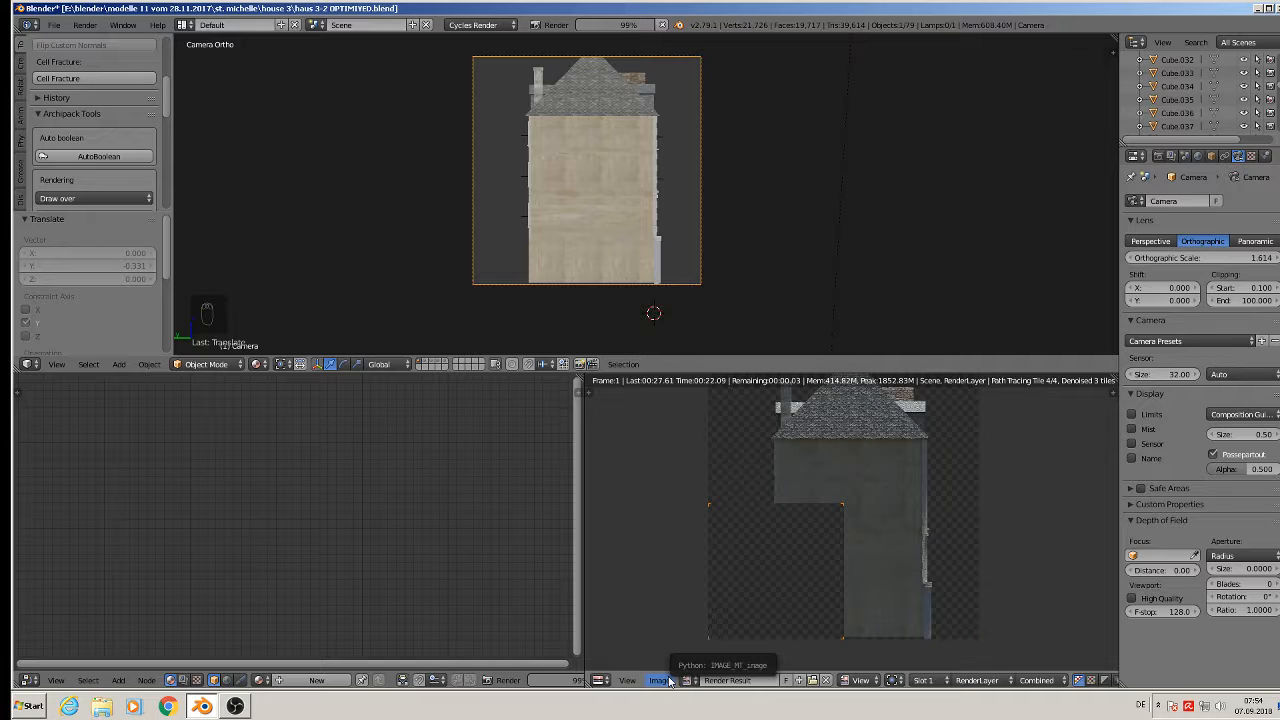
# Save the left side render as house 3 left.jpg, replacing the existing file of that name.
pyautogui.click(664, 680)
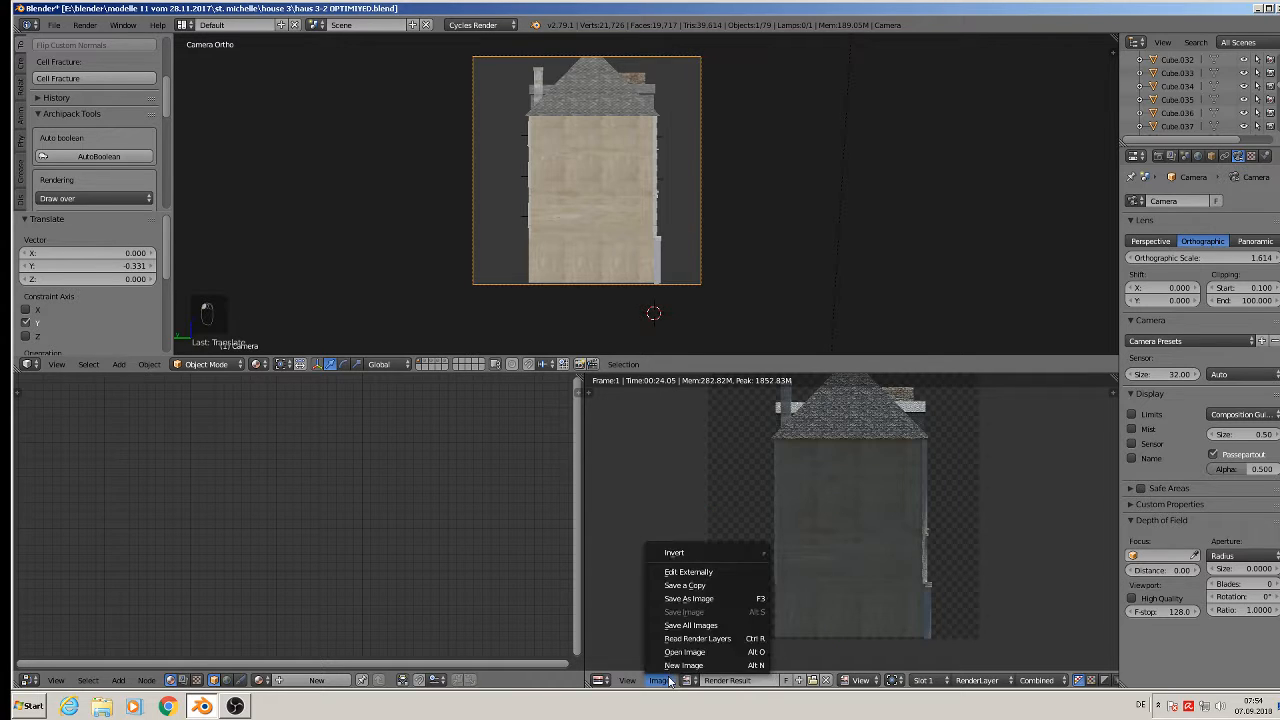
pyautogui.click(688, 597)
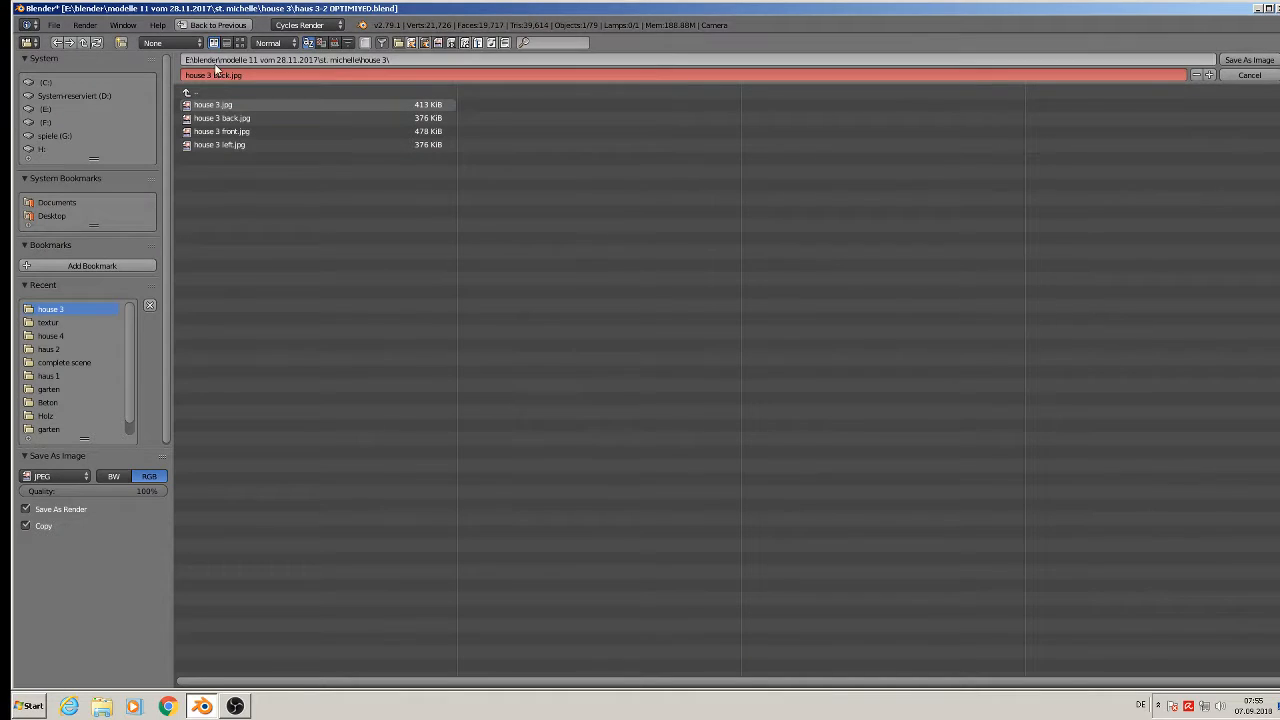
pyautogui.moveTo(217, 74); pyautogui.dragTo(230, 74)
pyautogui.press('BackSpace')
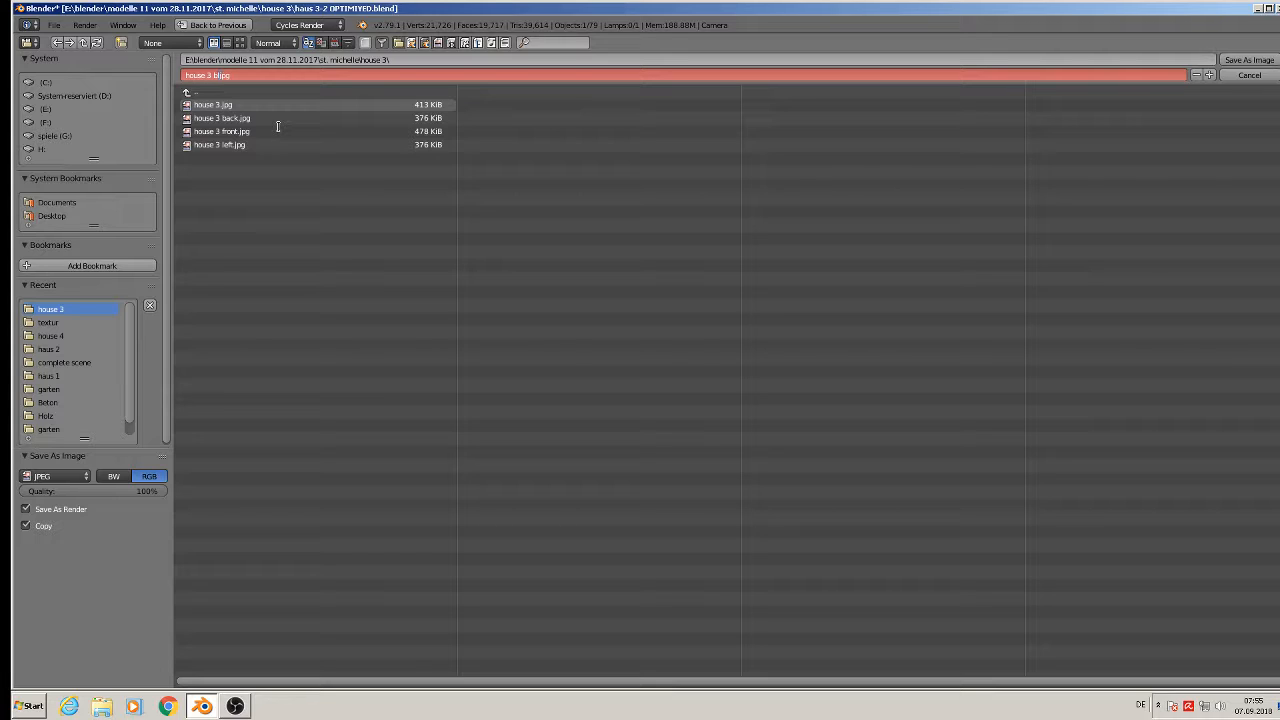
pyautogui.press('BackSpace')
pyautogui.press('BackSpace')
pyautogui.press('BackSpace')
pyautogui.press('BackSpace')
pyautogui.press('BackSpace')
pyautogui.write('left')
pyautogui.click(1267, 59)
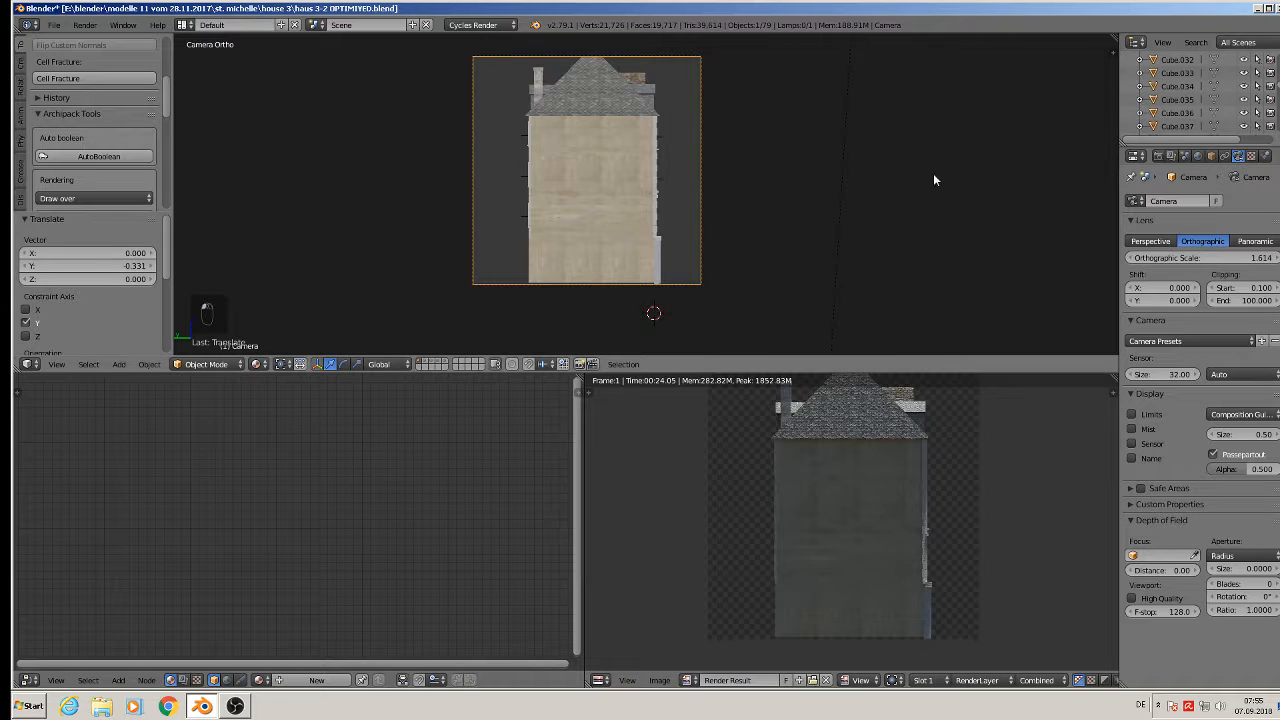
# Move the camera about 3.381 along X past the opposite side of the house and rotate it 180° around Z.
pyautogui.press('KP_0')
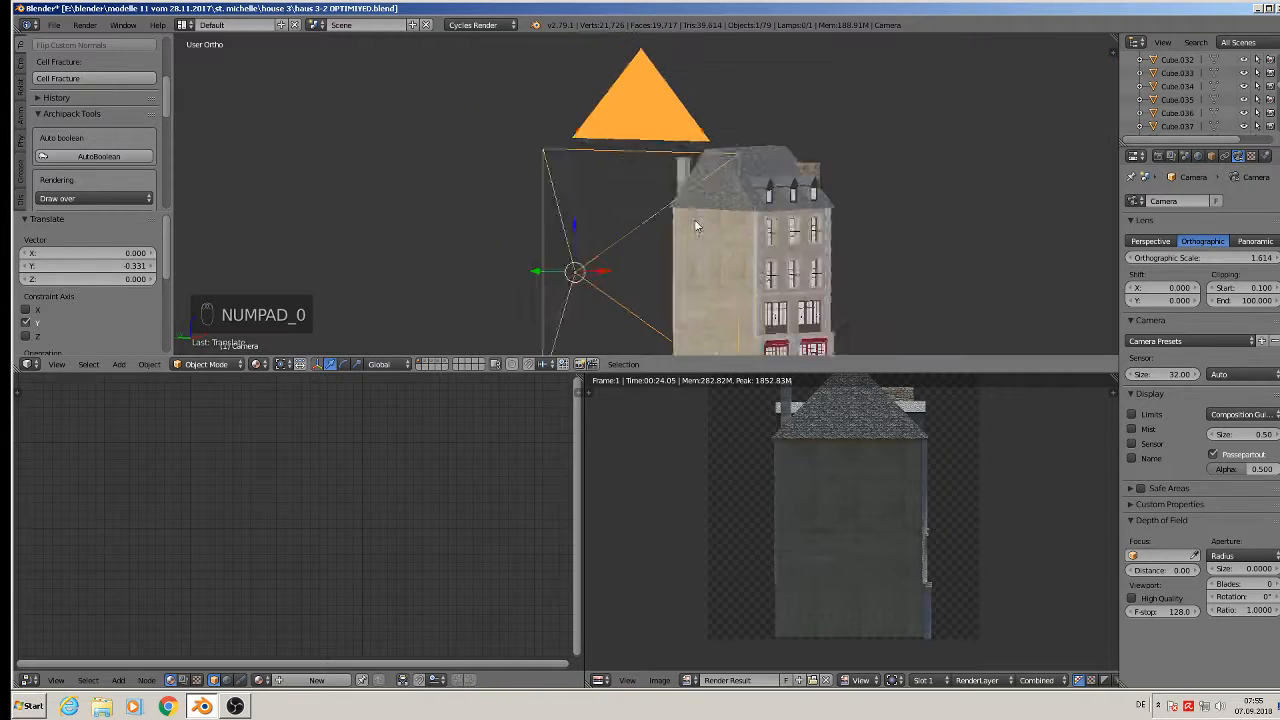
pyautogui.scroll(-5, 637, 320)
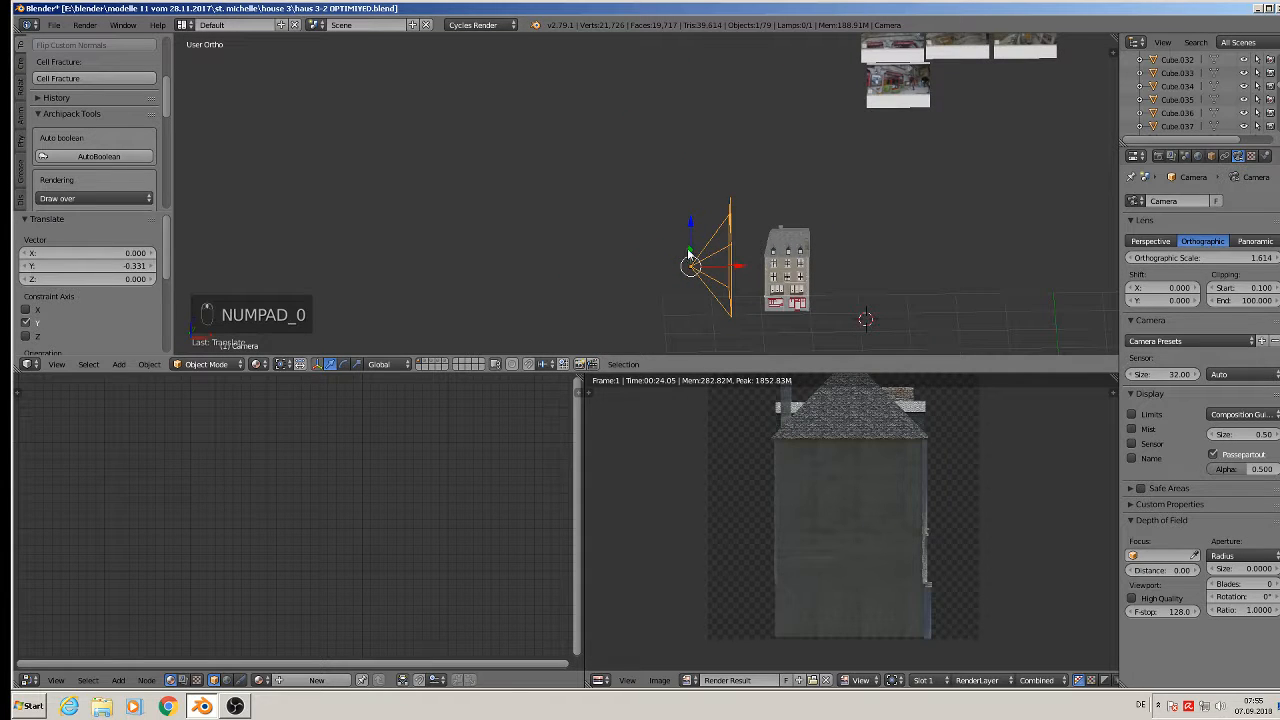
pyautogui.moveTo(737, 265); pyautogui.dragTo(897, 284)
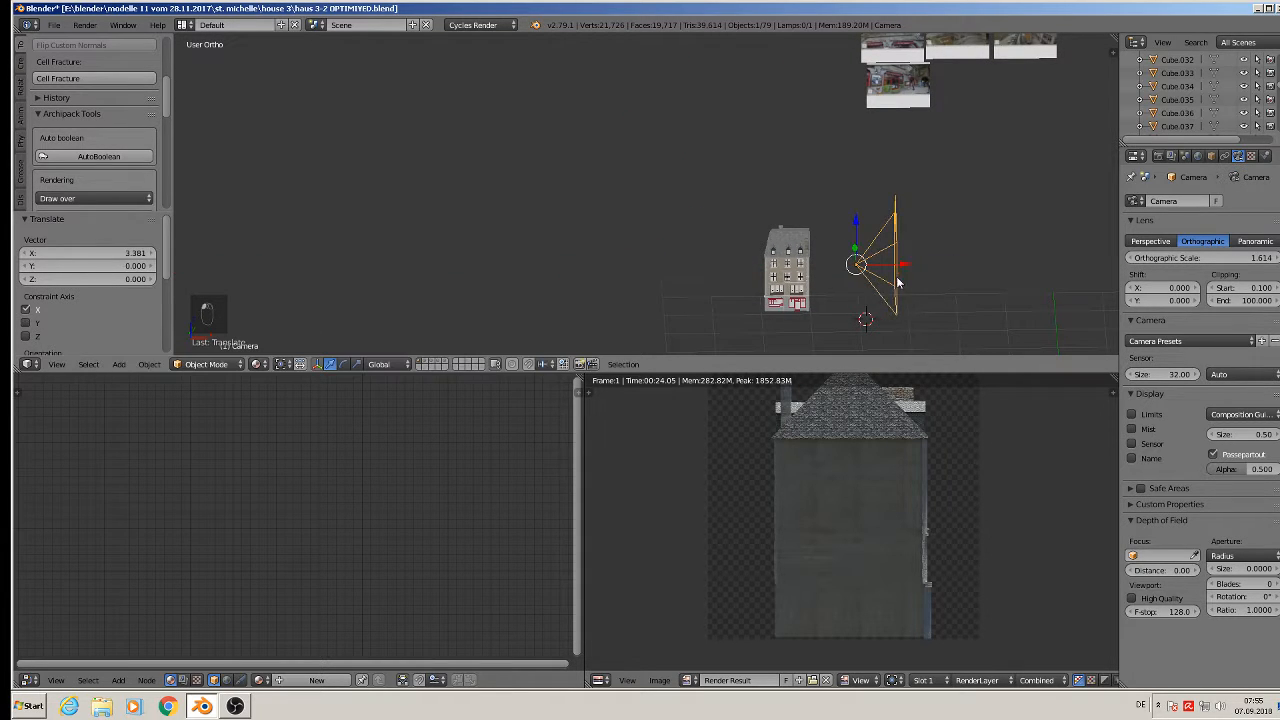
pyautogui.write('rz180')
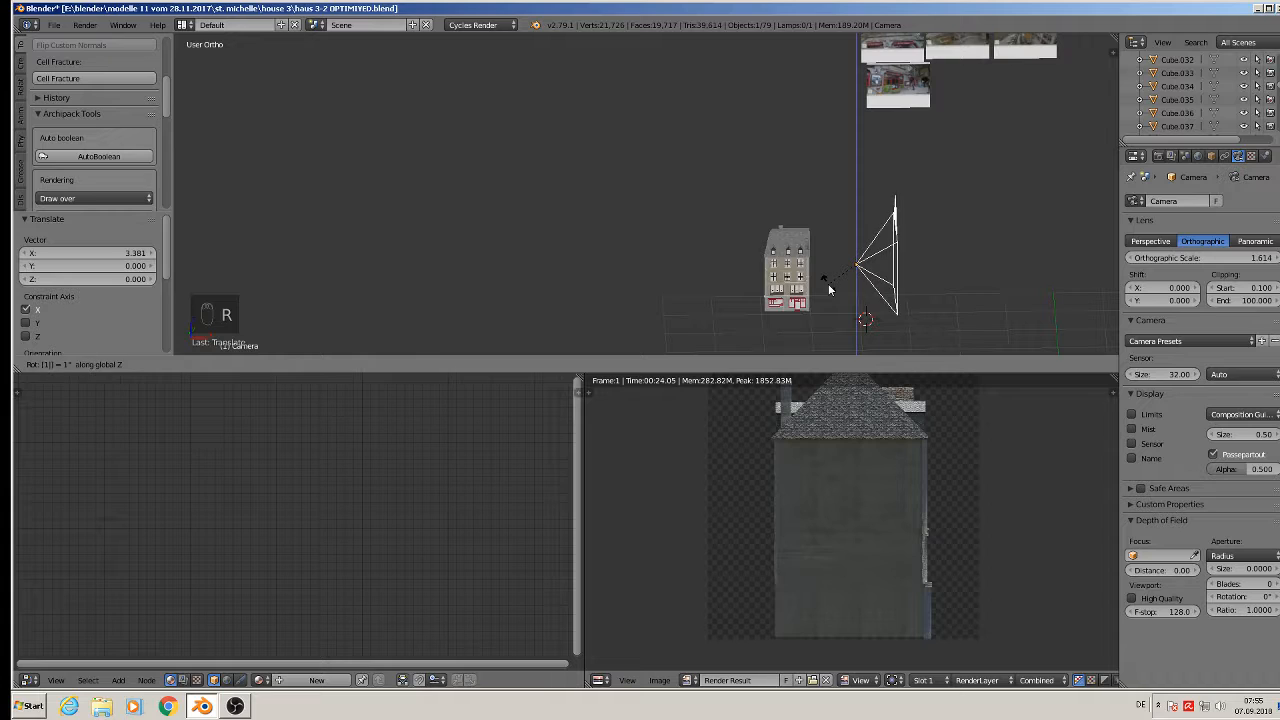
pyautogui.press('Return')
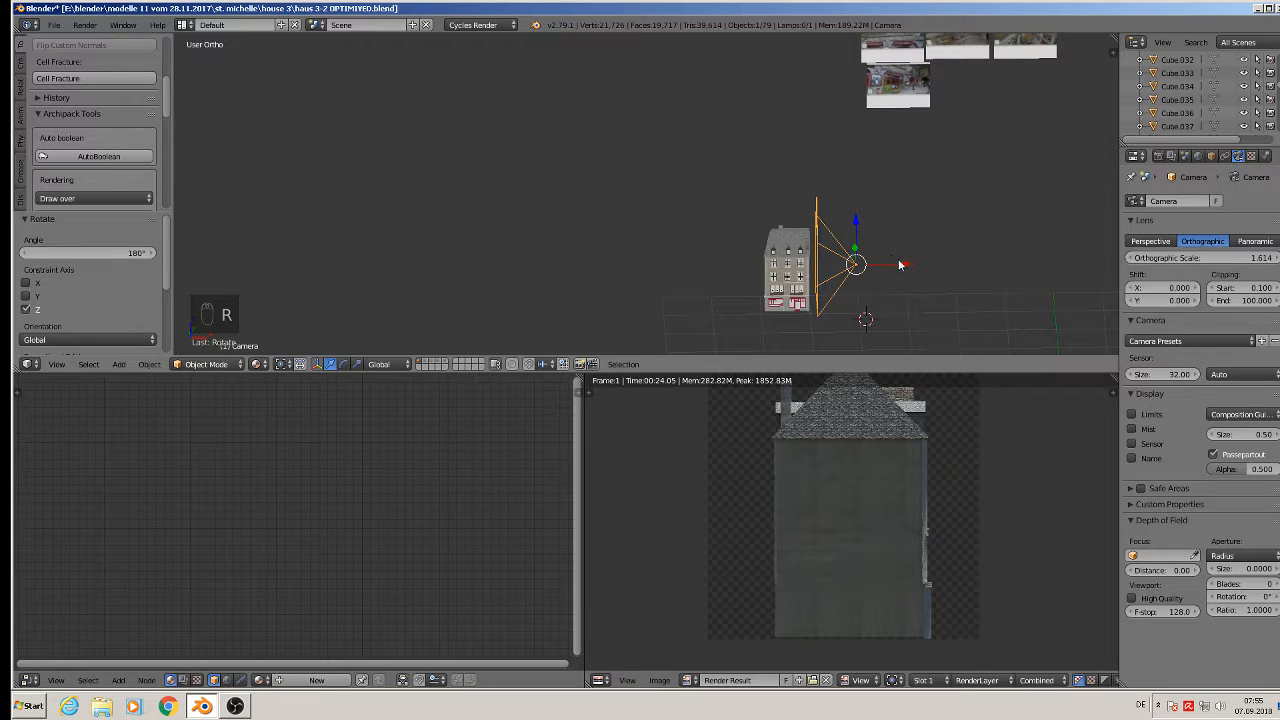
# Move the camera about 0.354 farther along X and render the right side of the house through it.
pyautogui.moveTo(900, 265); pyautogui.dragTo(920, 267)
pyautogui.press('KP_0')
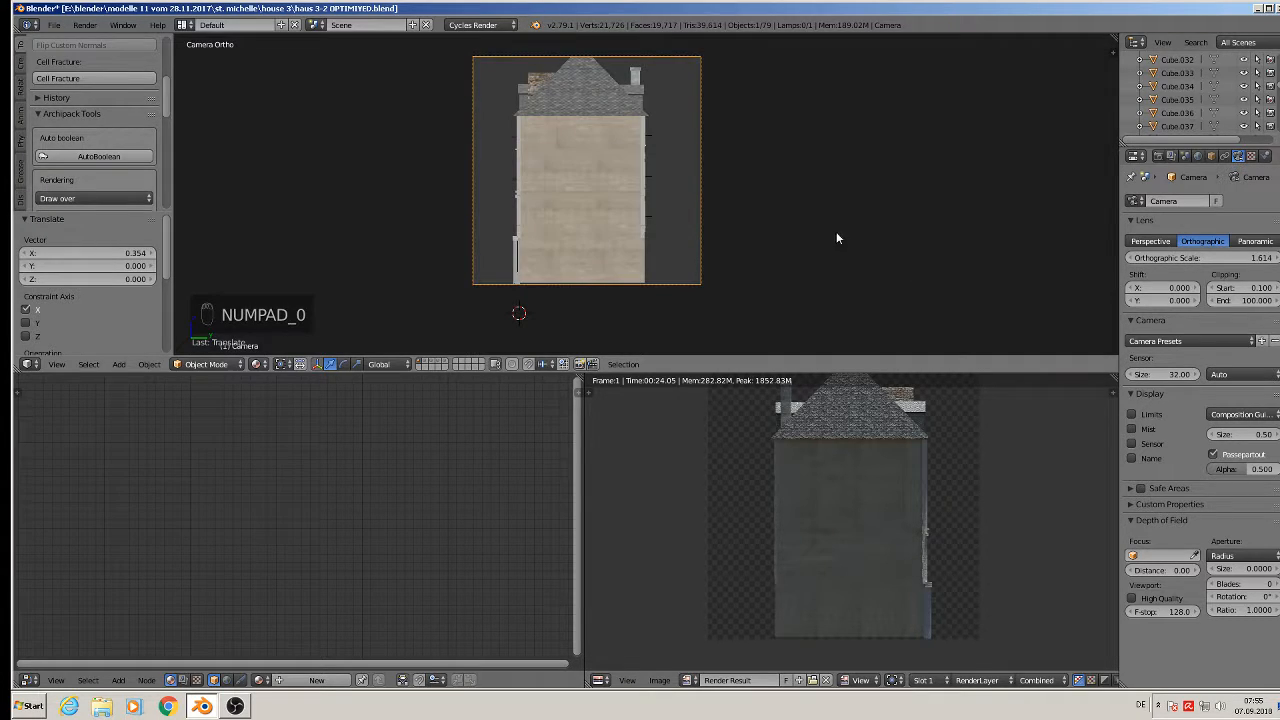
pyautogui.press('F12')
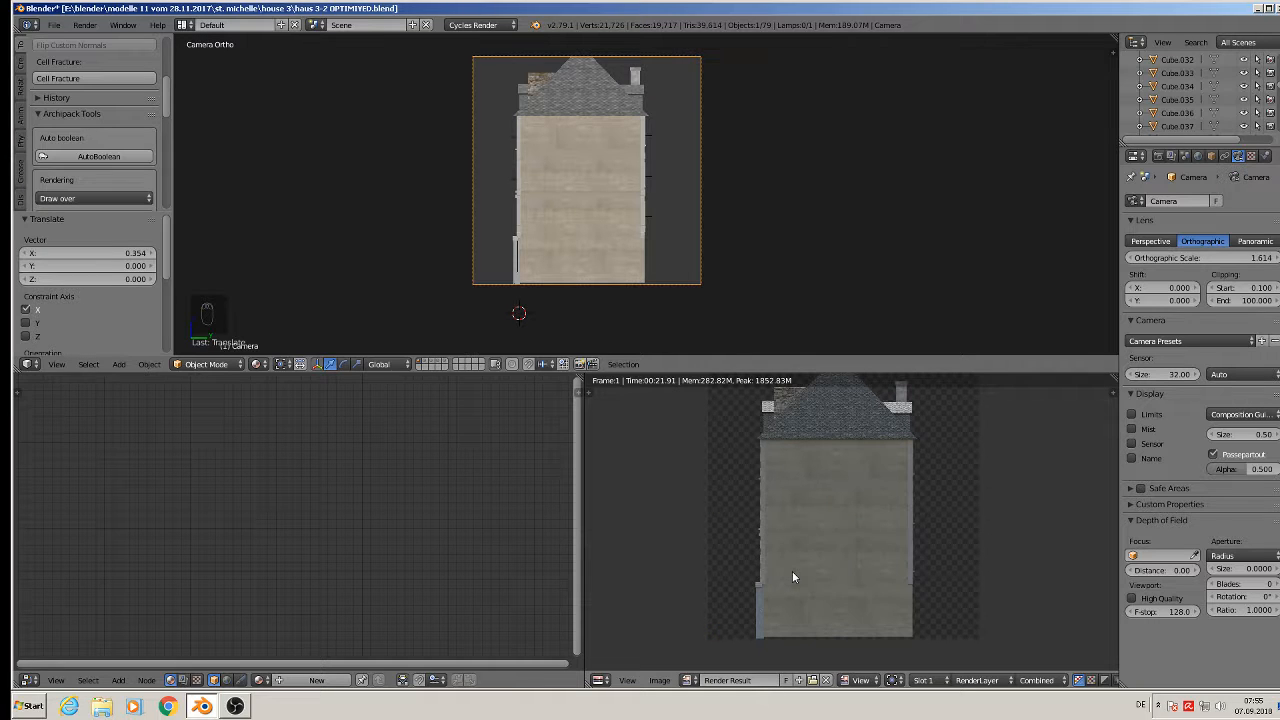
# Save the right side render as house 3 right.jpg in the house 3 folder.
pyautogui.click(659, 680)
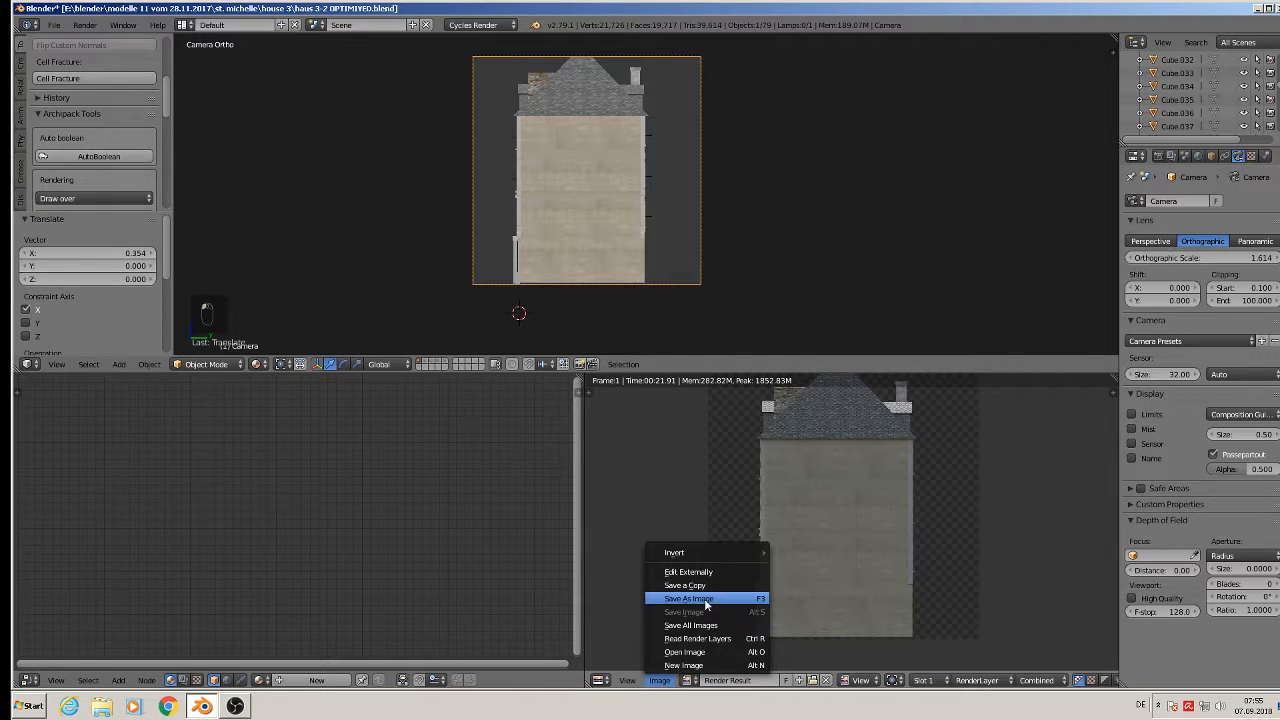
pyautogui.click(704, 598)
pyautogui.click(225, 75)
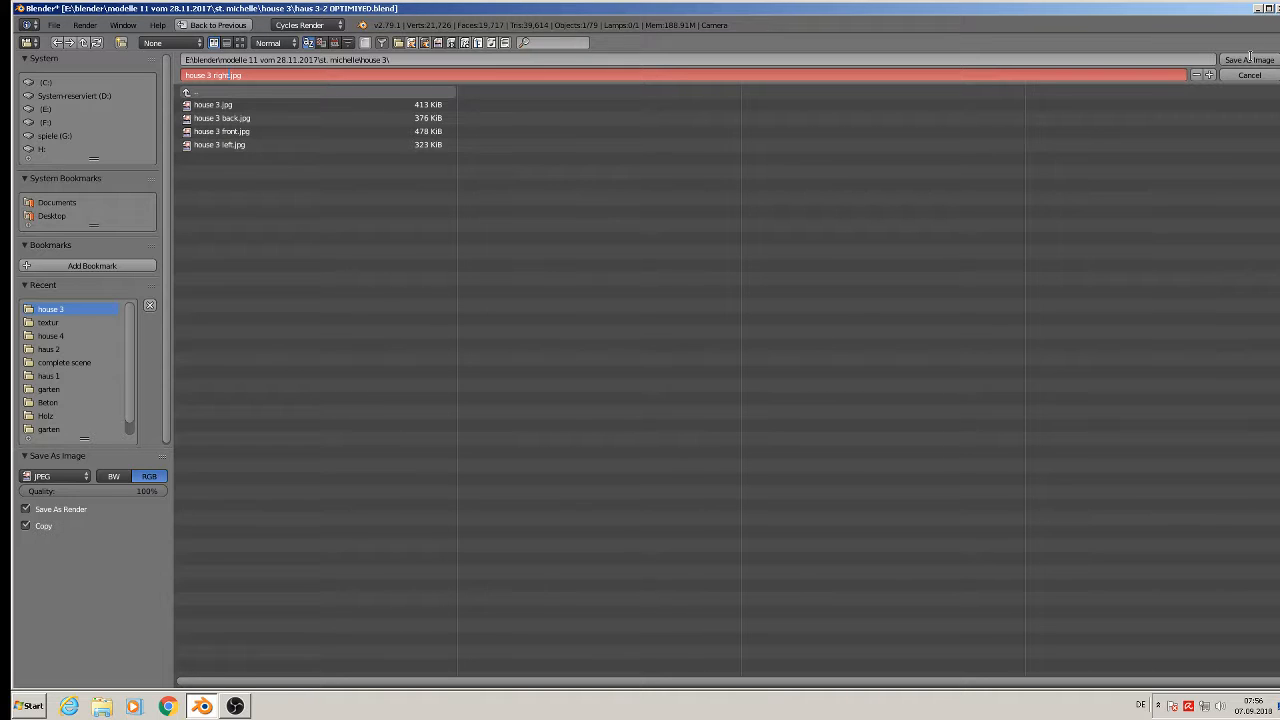
pyautogui.click(1249, 60)
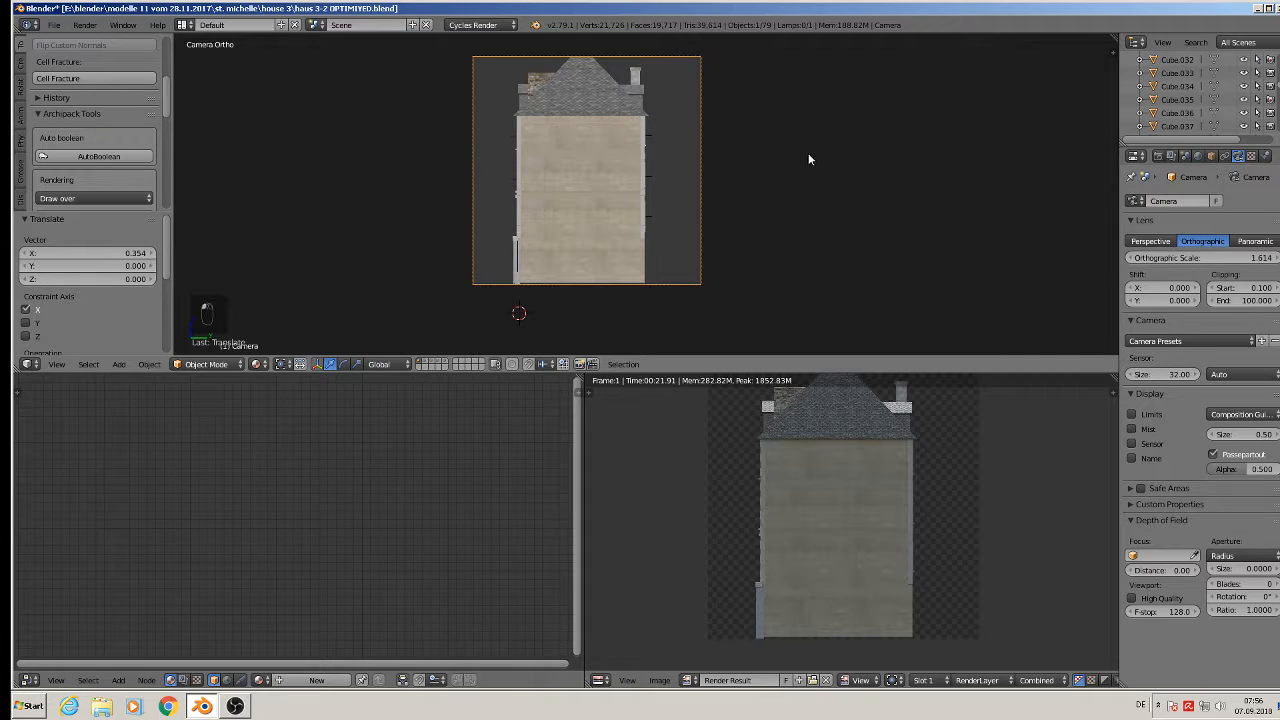
# Switch from the camera view to the front view and bring the house's facade closer.
pyautogui.press('Escape')
pyautogui.press('KP_1')
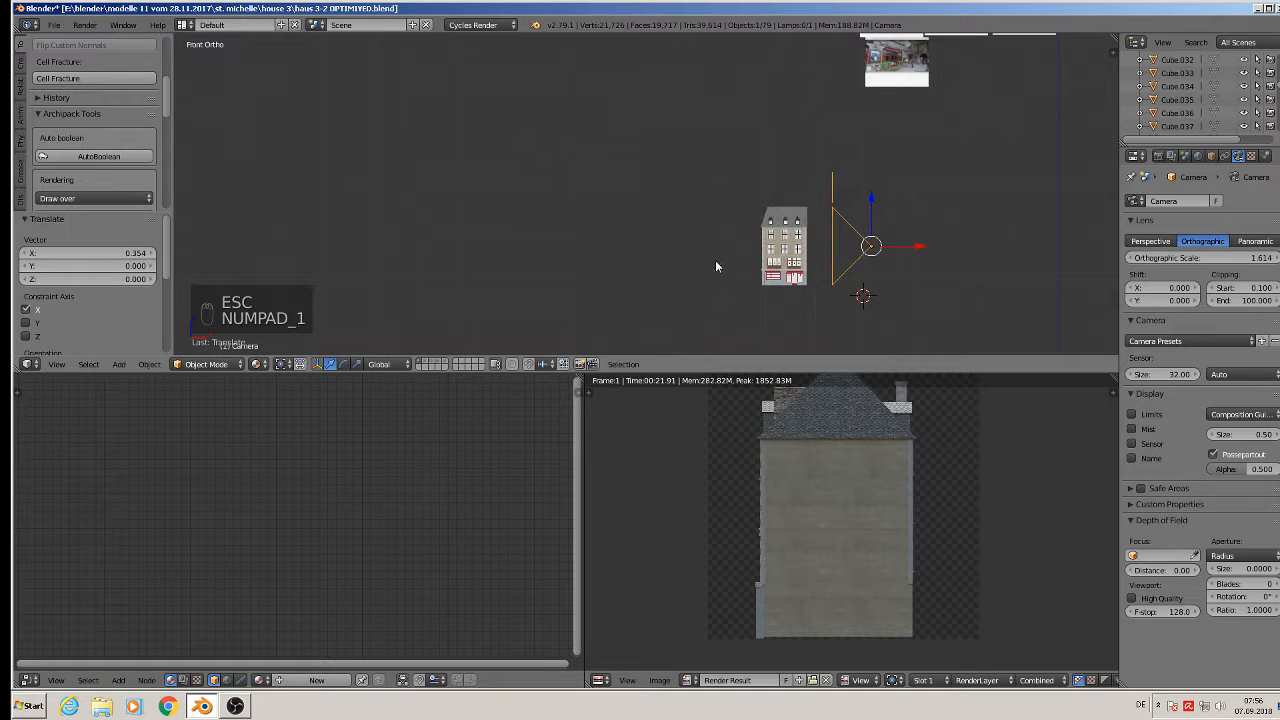
pyautogui.scroll(2, 853, 223)
pyautogui.keyDown('shift'); pyautogui.moveTo(669, 172); pyautogui.dragTo(653, 110, button='middle'); pyautogui.keyUp('shift')
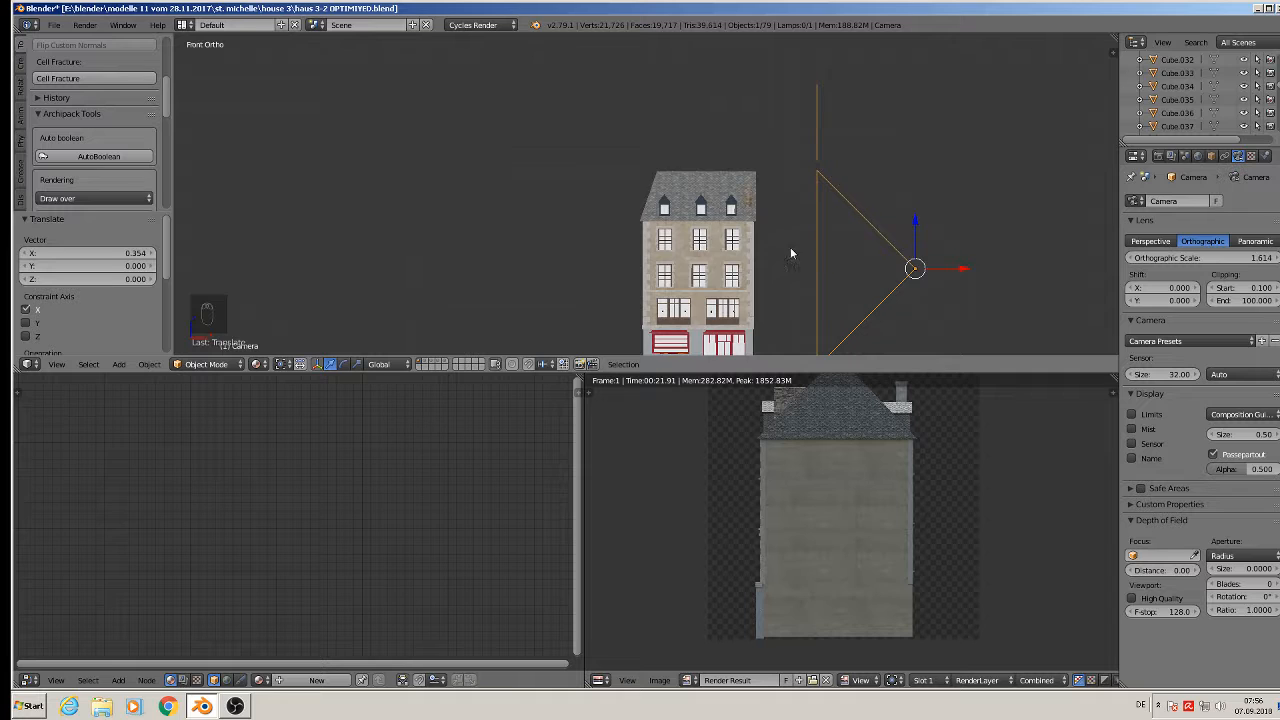
# Save the blend file and show only the layer holding the simplified, windowless version of the house.
pyautogui.keyDown('shift'); pyautogui.moveTo(790, 253); pyautogui.dragTo(690, 165, button='middle'); pyautogui.keyUp('shift')
pyautogui.click(54, 24)
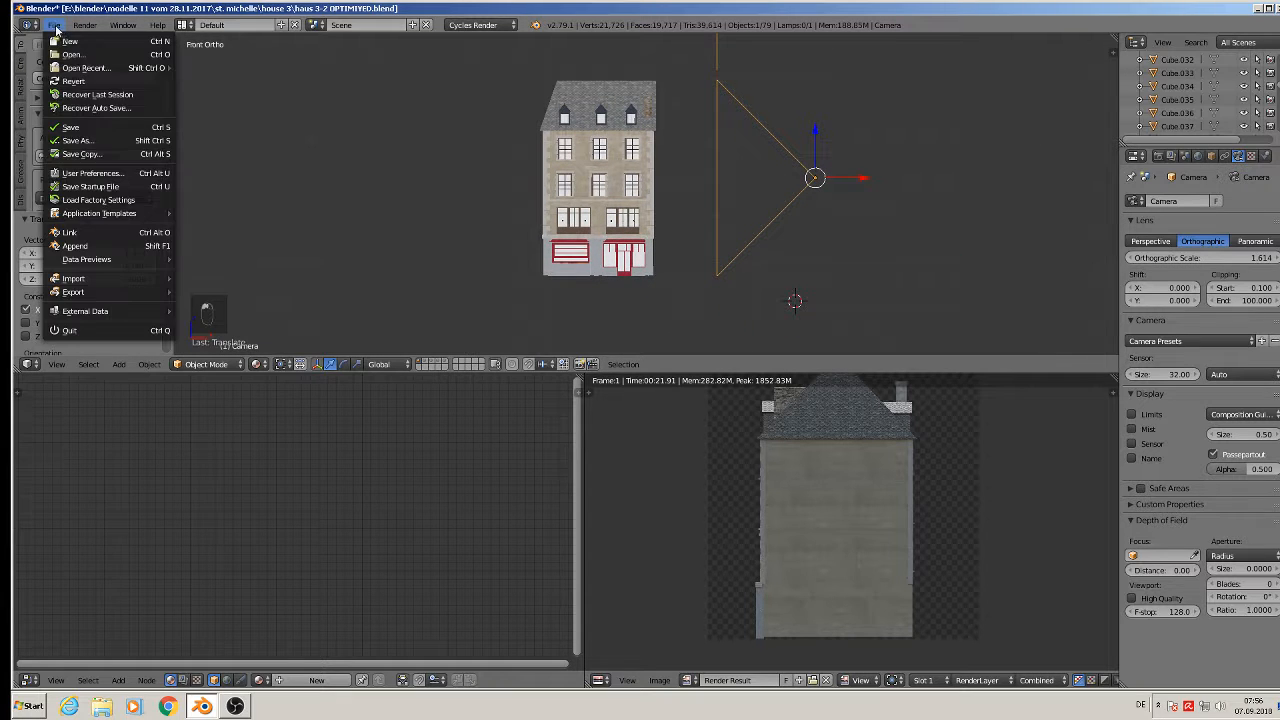
pyautogui.click(73, 127)
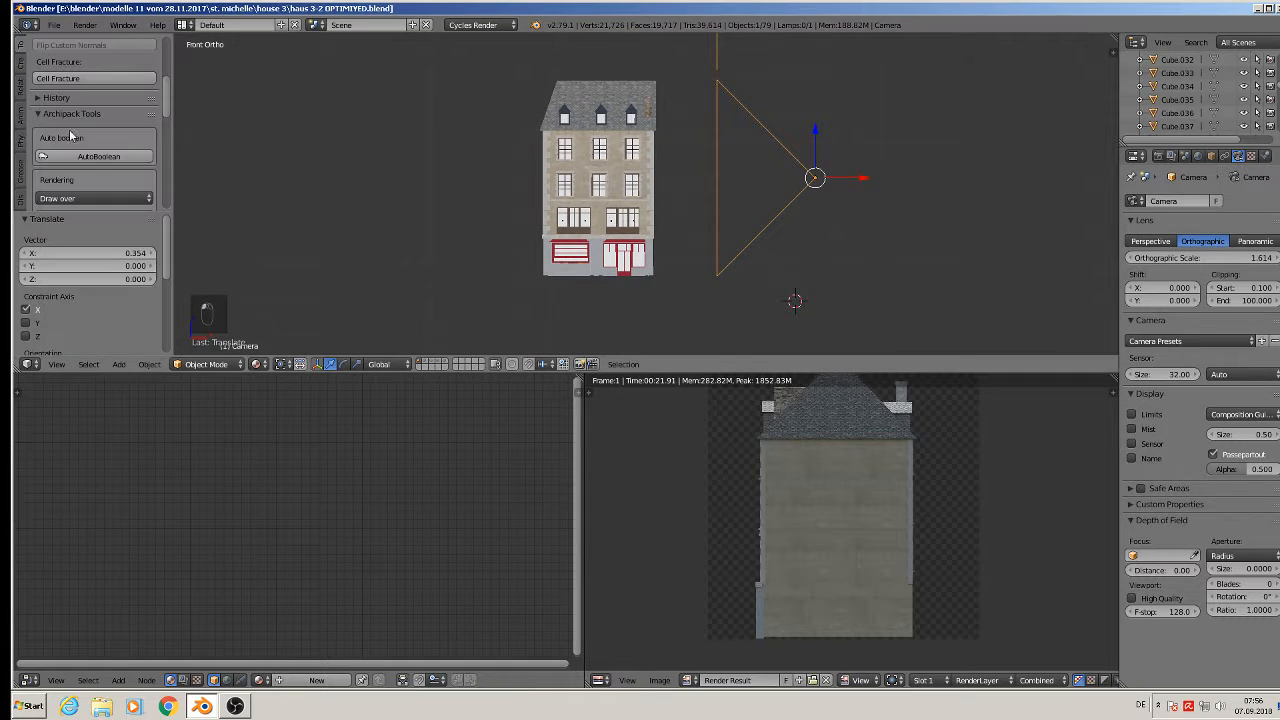
pyautogui.click(446, 365)
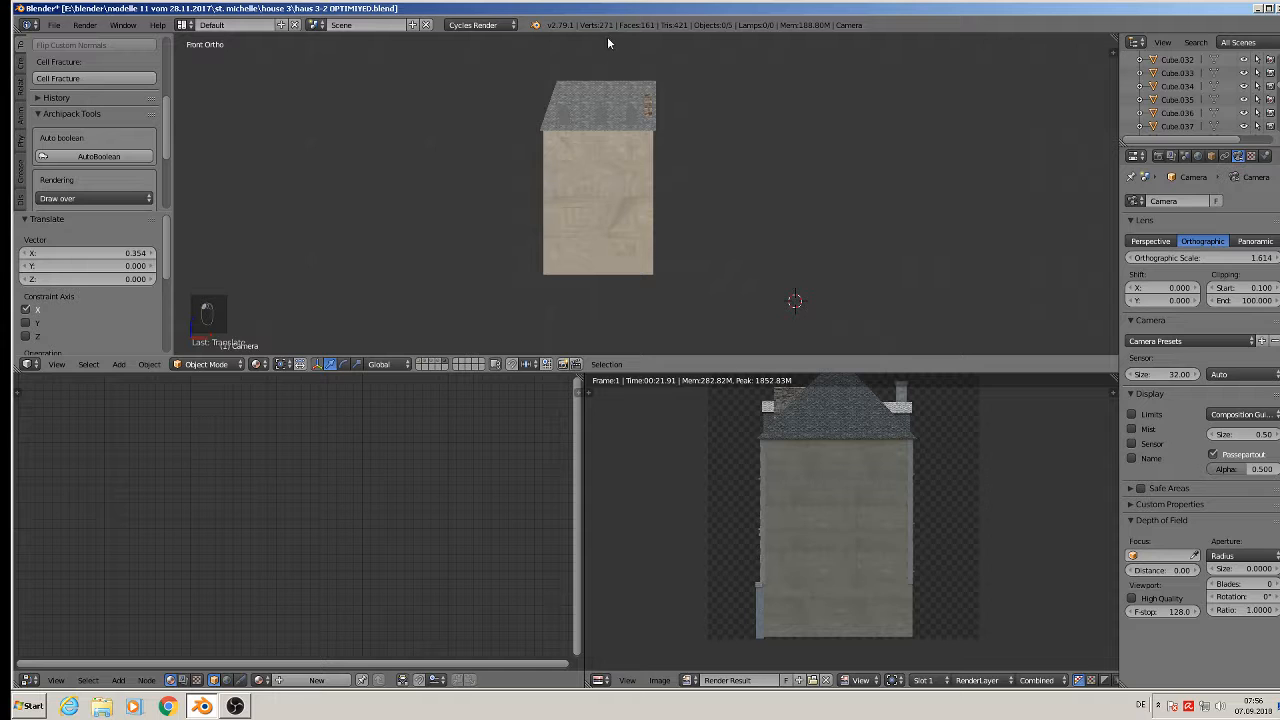
# Remove every material slot from the dormer nearest the chimney on the front roof slope.
pyautogui.keyDown('shift'); pyautogui.moveTo(660, 209); pyautogui.dragTo(642, 238, button='middle'); pyautogui.keyUp('shift')
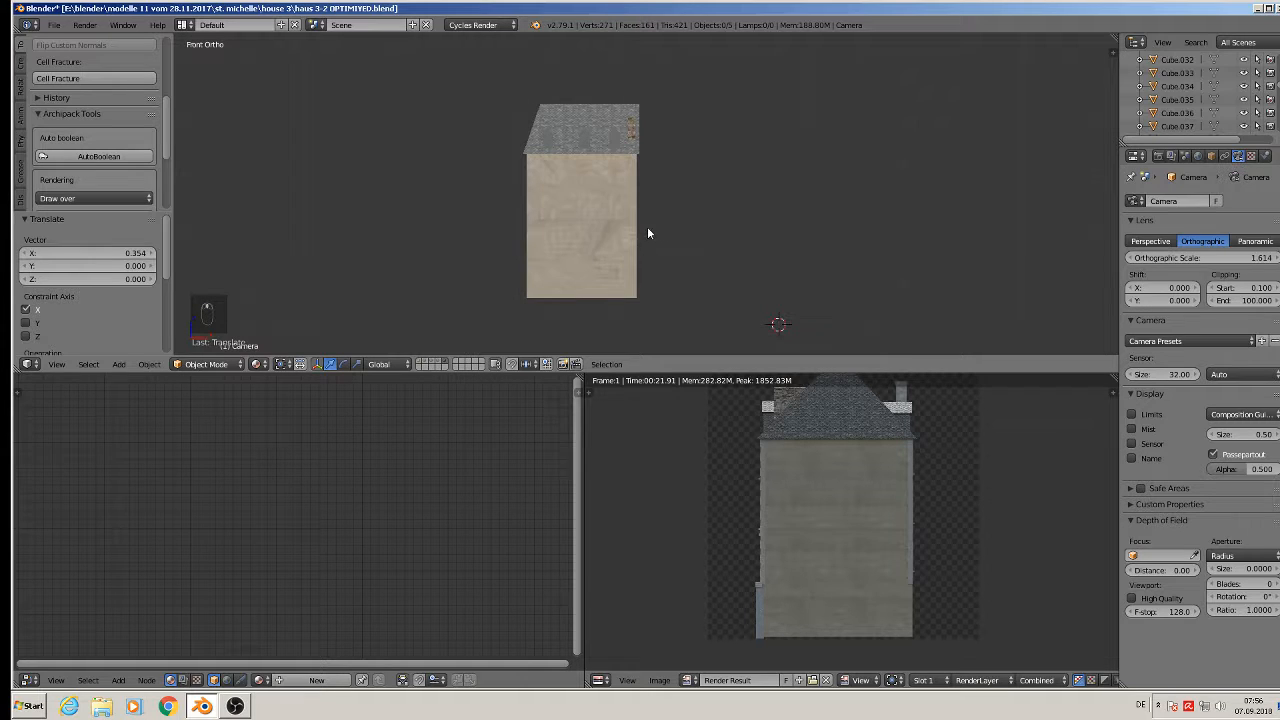
pyautogui.scroll(1, 647, 233)
pyautogui.scroll(2, 591, 191)
pyautogui.scroll(-2, 591, 101)
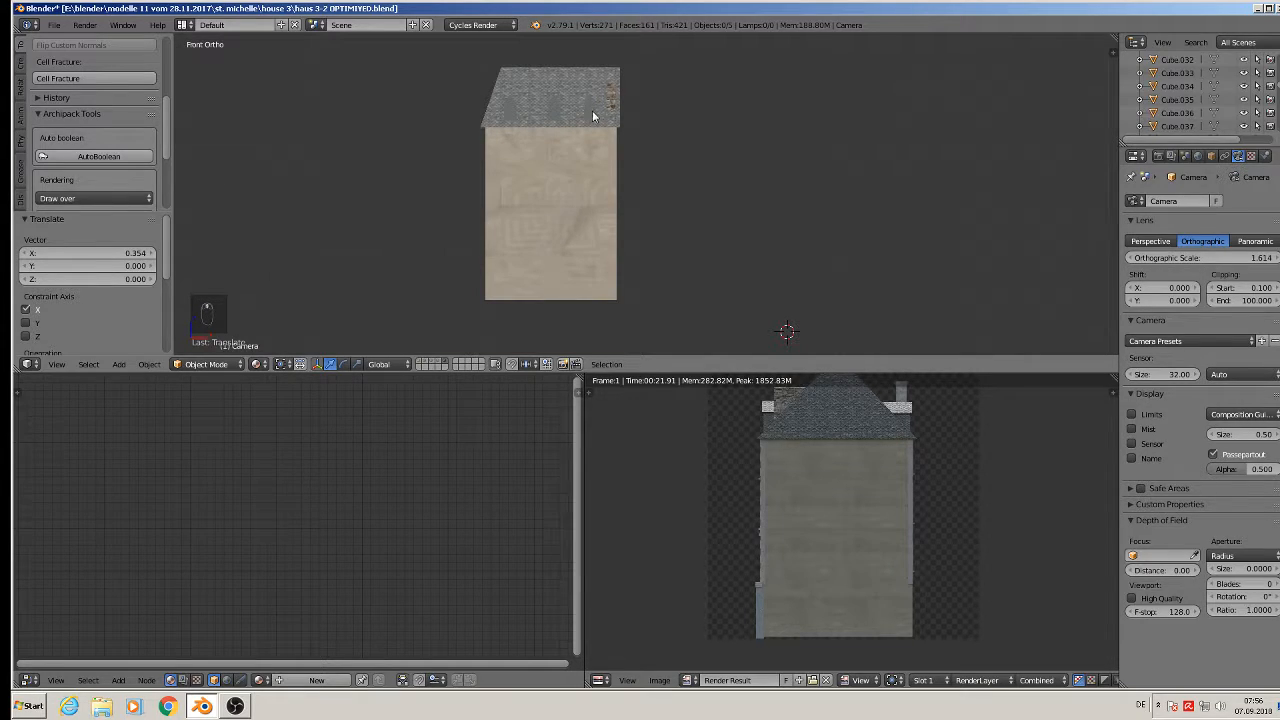
pyautogui.rightClick(592, 117)
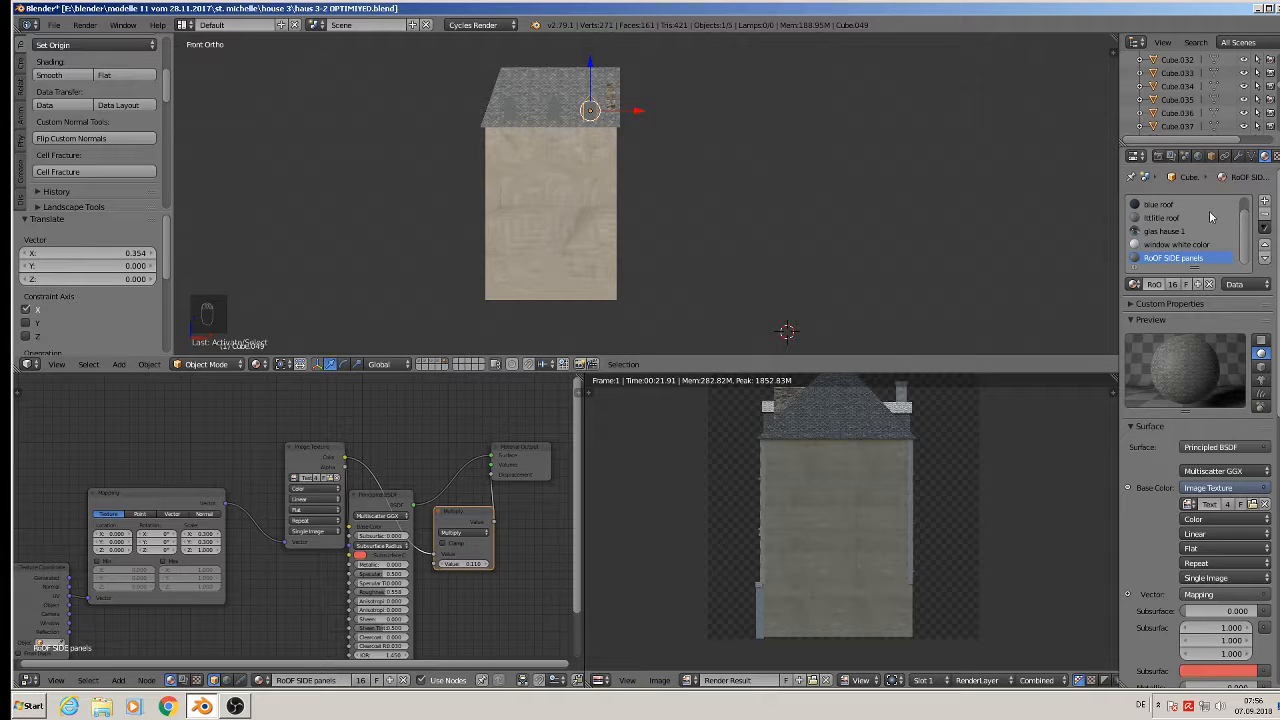
pyautogui.click(1266, 215)
pyautogui.click(1266, 215)
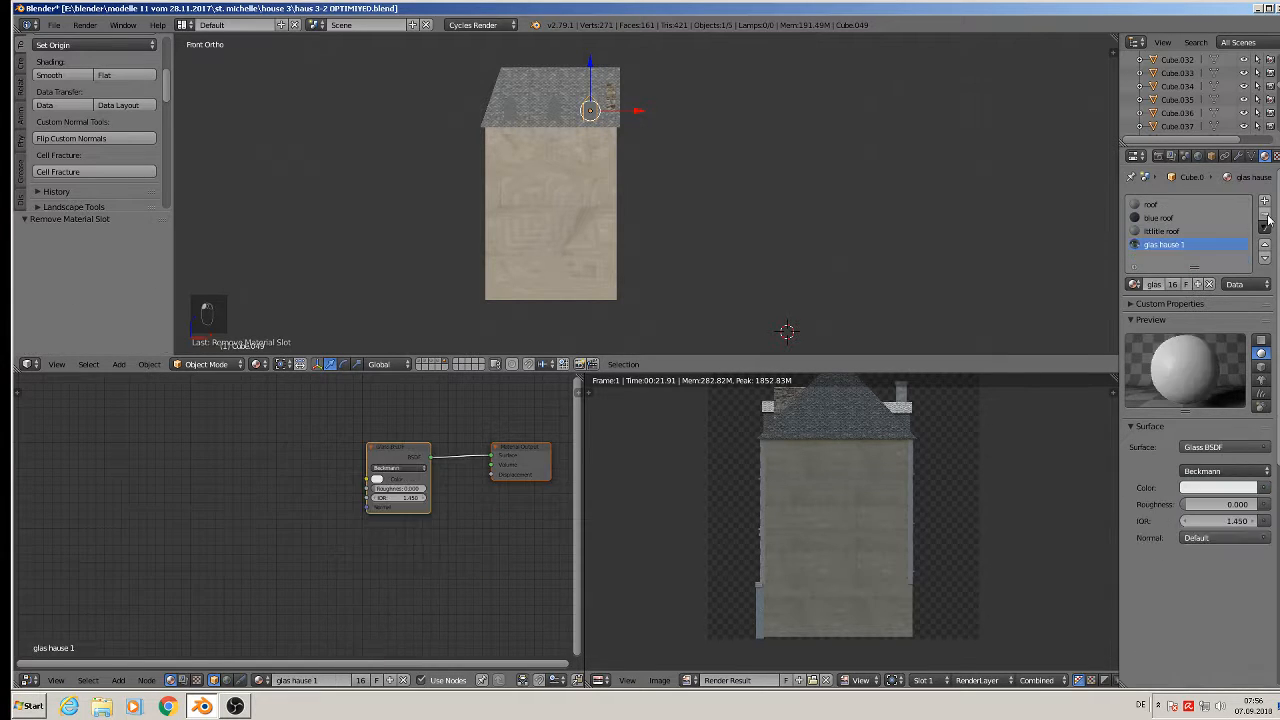
pyautogui.click(1266, 216)
pyautogui.click(1266, 216)
pyautogui.click(1266, 216)
pyautogui.click(1266, 216)
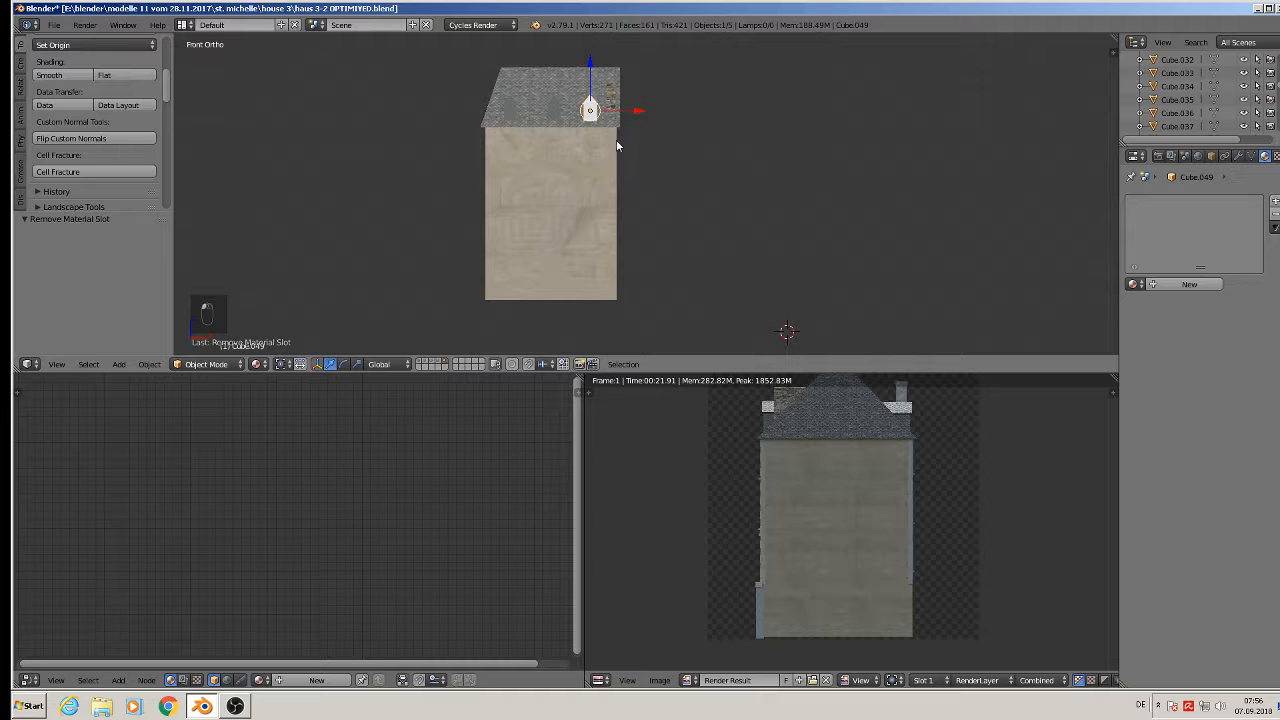
# Try to move the stripped dormer about 0.192 along X and undo the move.
pyautogui.moveTo(587, 118); pyautogui.dragTo(627, 152, button='middle')
pyautogui.moveTo(626, 107); pyautogui.dragTo(650, 107)
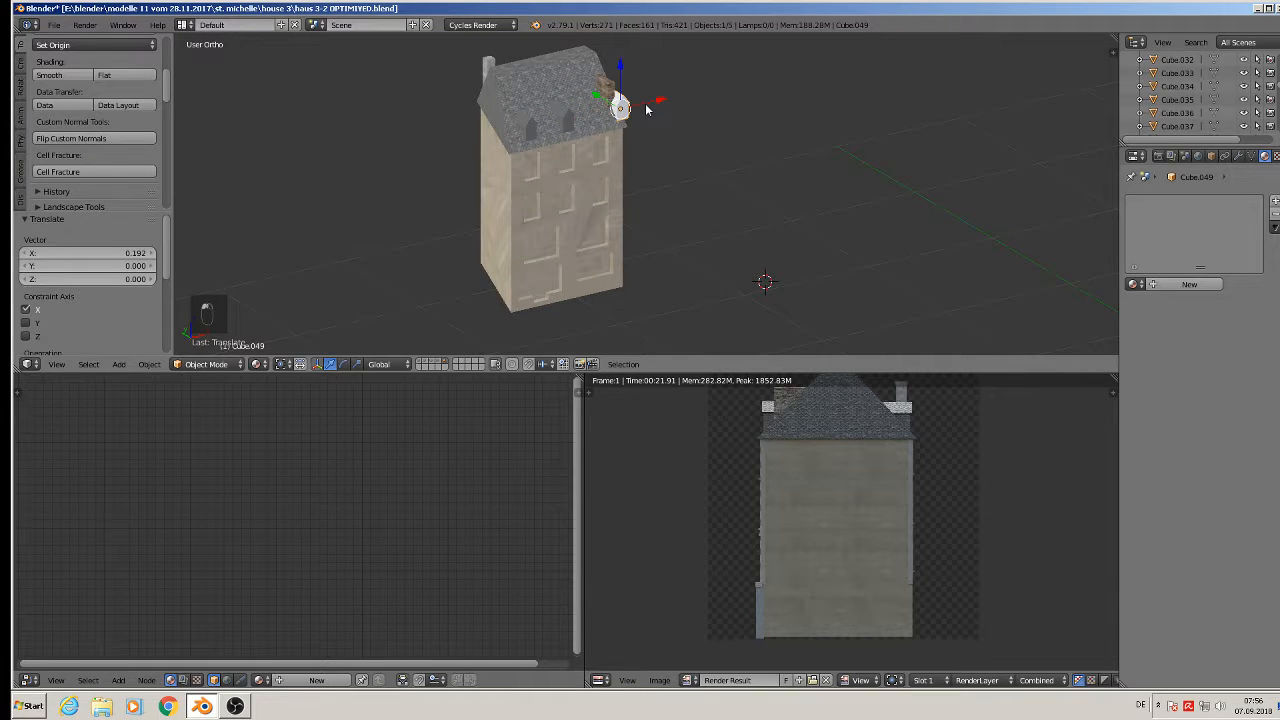
pyautogui.hotkey('ctrl', 'z')
pyautogui.hotkey('ctrl', 'z')
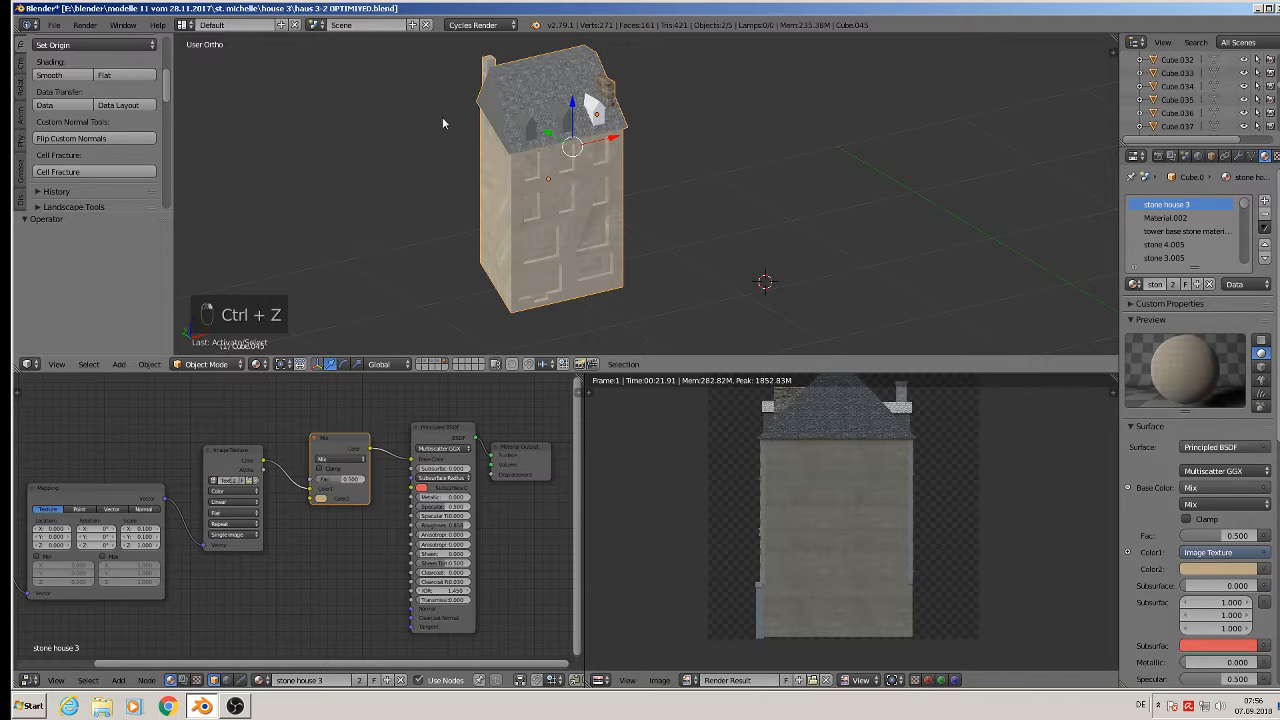
# Join the stripped dormer and the house body into one object.
pyautogui.scroll(5, 90, 80)
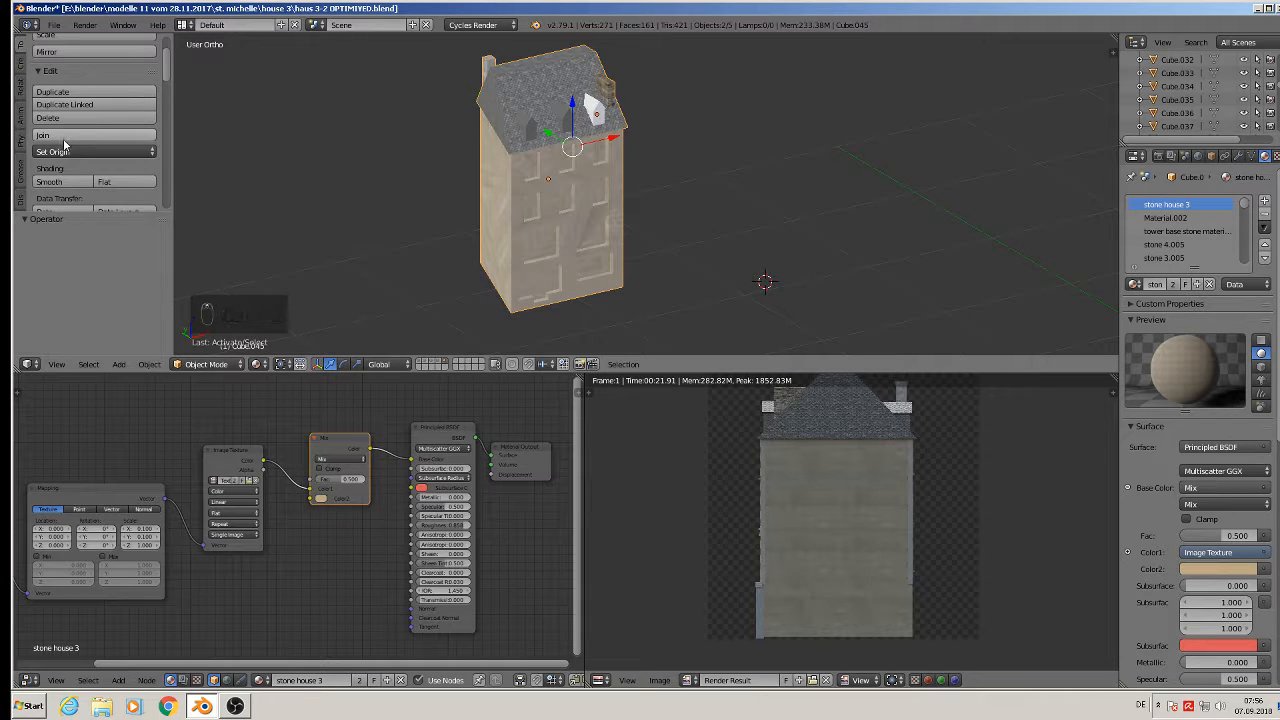
pyautogui.click(127, 134)
pyautogui.rightClick(574, 116)
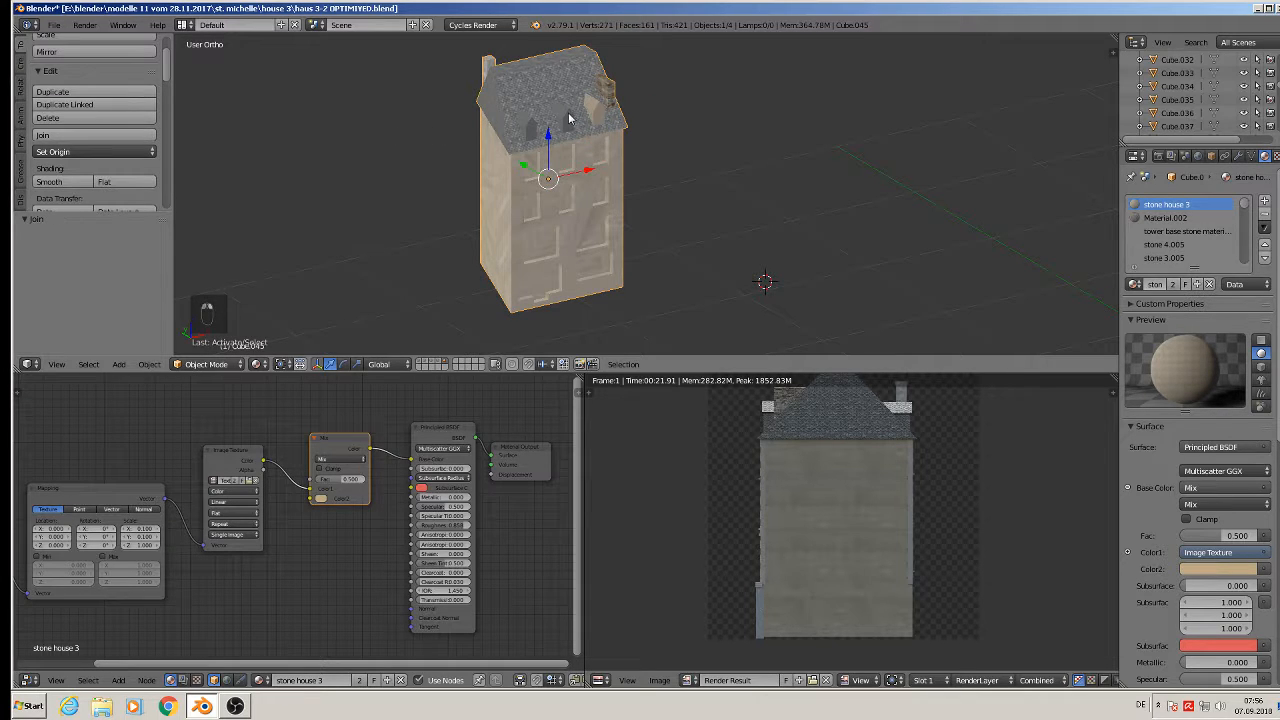
# Try to move the joined house along X and undo the move.
pyautogui.click(855, 141)
pyautogui.moveTo(588, 170); pyautogui.dragTo(777, 130)
pyautogui.hotkey('ctrl', 'z')
# Select the remaining separate dormers together with the house body and join them all into one object.
pyautogui.rightClick(541, 119)
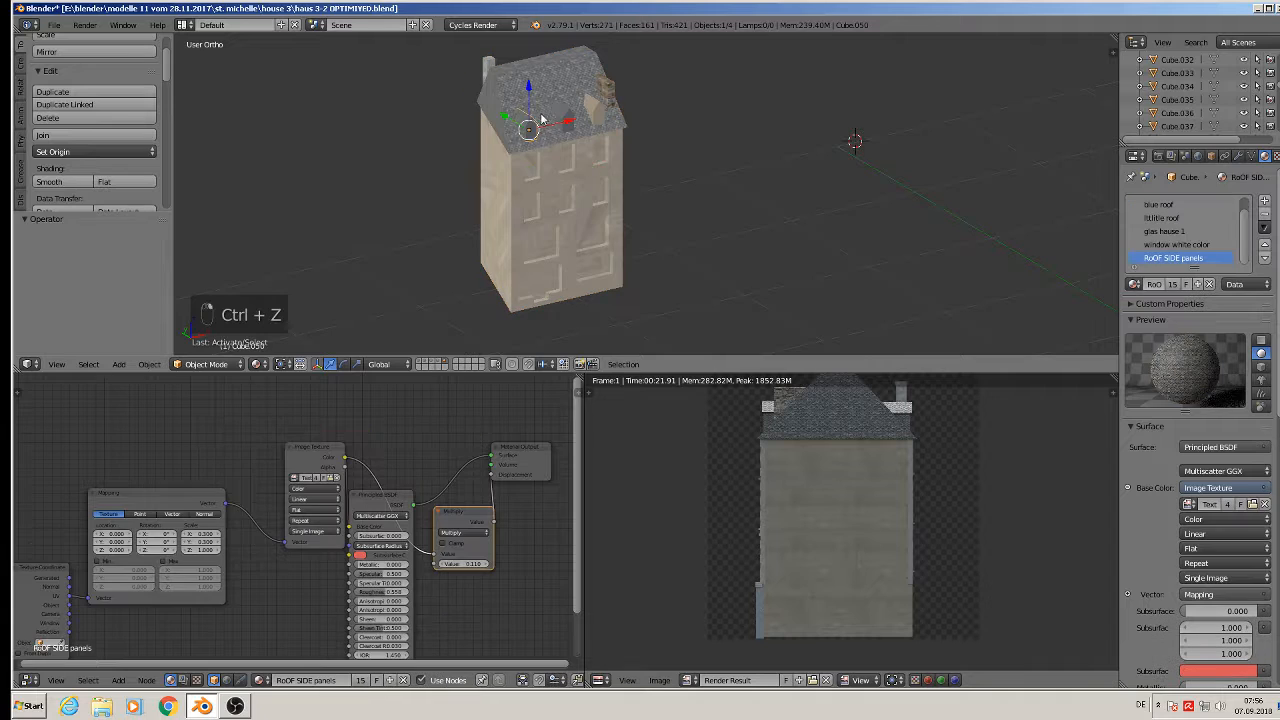
pyautogui.moveTo(541, 119); pyautogui.dragTo(451, 88, button='middle')
pyautogui.keyDown('shift'); pyautogui.rightClick(431, 64); pyautogui.keyUp('shift')
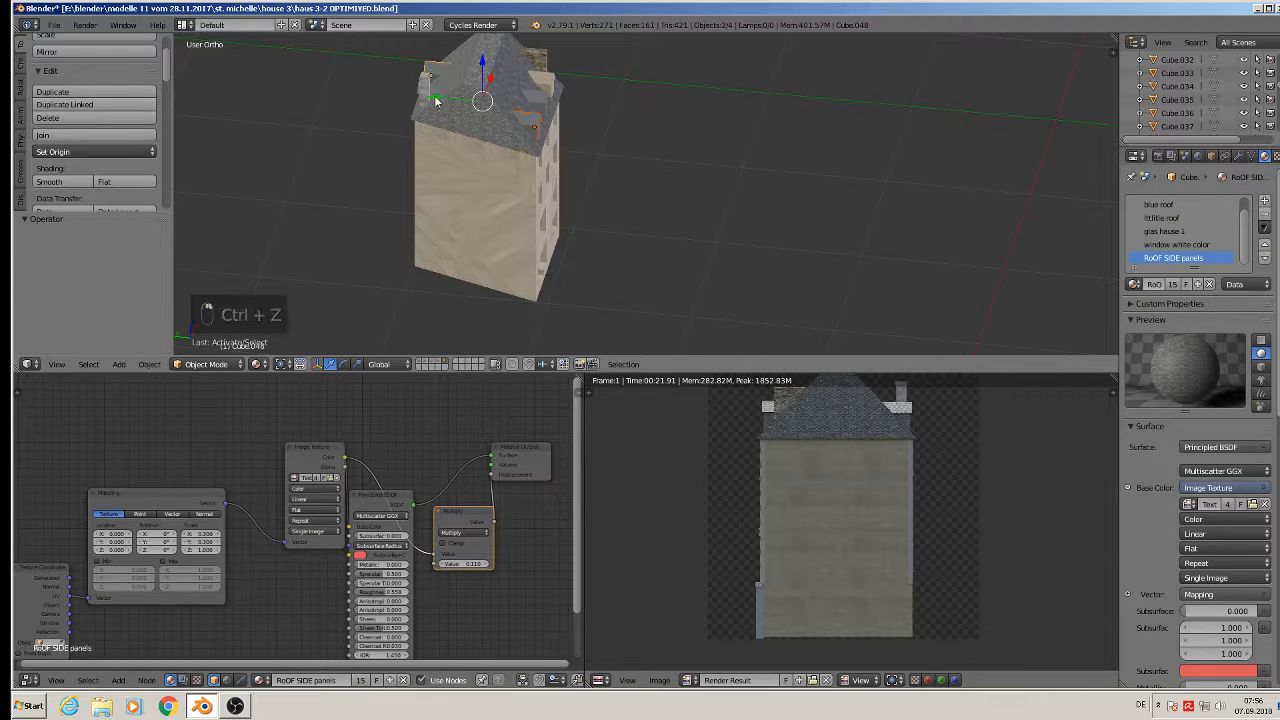
pyautogui.moveTo(574, 118); pyautogui.dragTo(430, 131, button='middle')
pyautogui.keyDown('shift'); pyautogui.rightClick(443, 127); pyautogui.keyUp('shift')
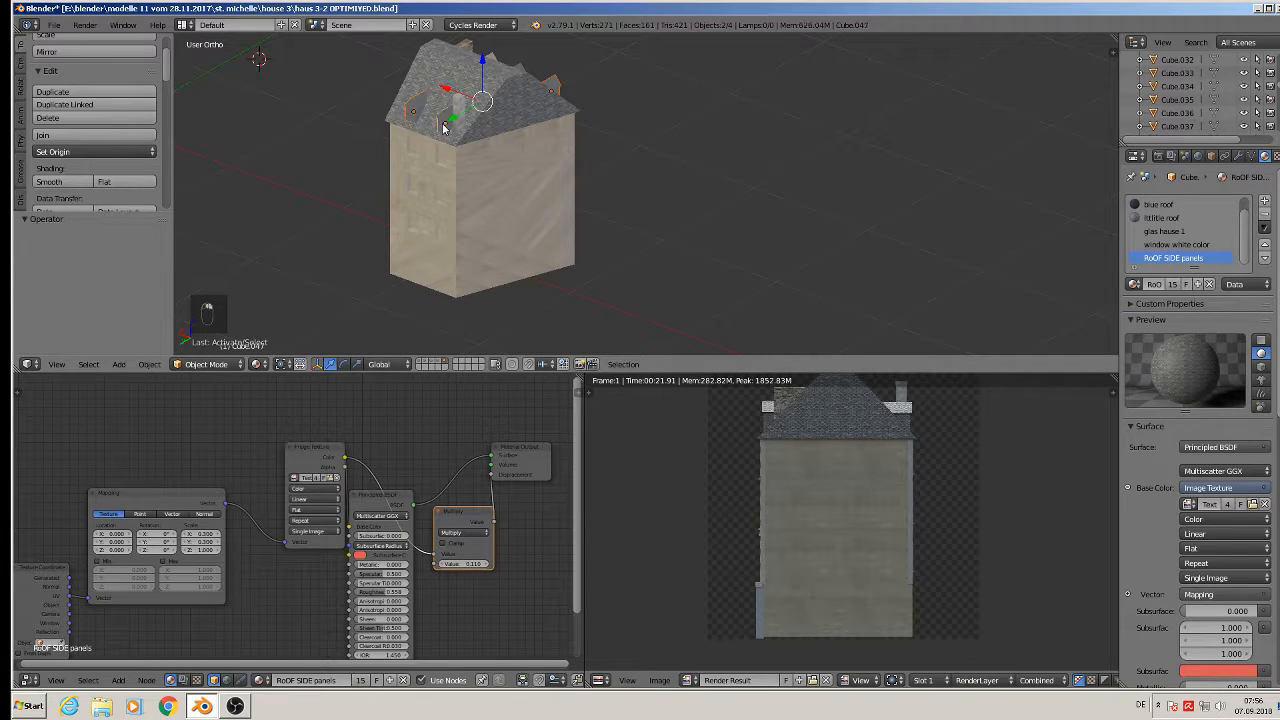
pyautogui.keyDown('shift'); pyautogui.rightClick(455, 169); pyautogui.keyUp('shift')
pyautogui.click(68, 134)
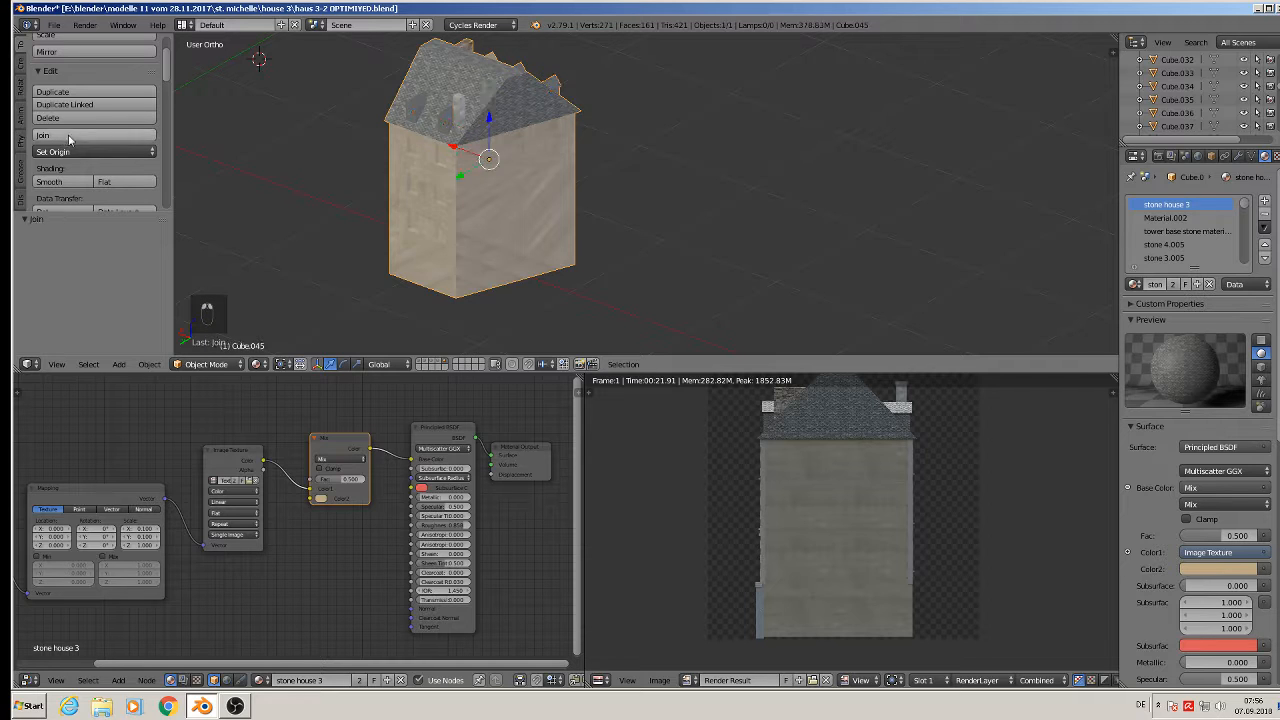
# Remove all material slots from the joined house, from stone house 3 through RoOF SIDE panels.
pyautogui.moveTo(921, 251); pyautogui.dragTo(562, 172, button='middle')
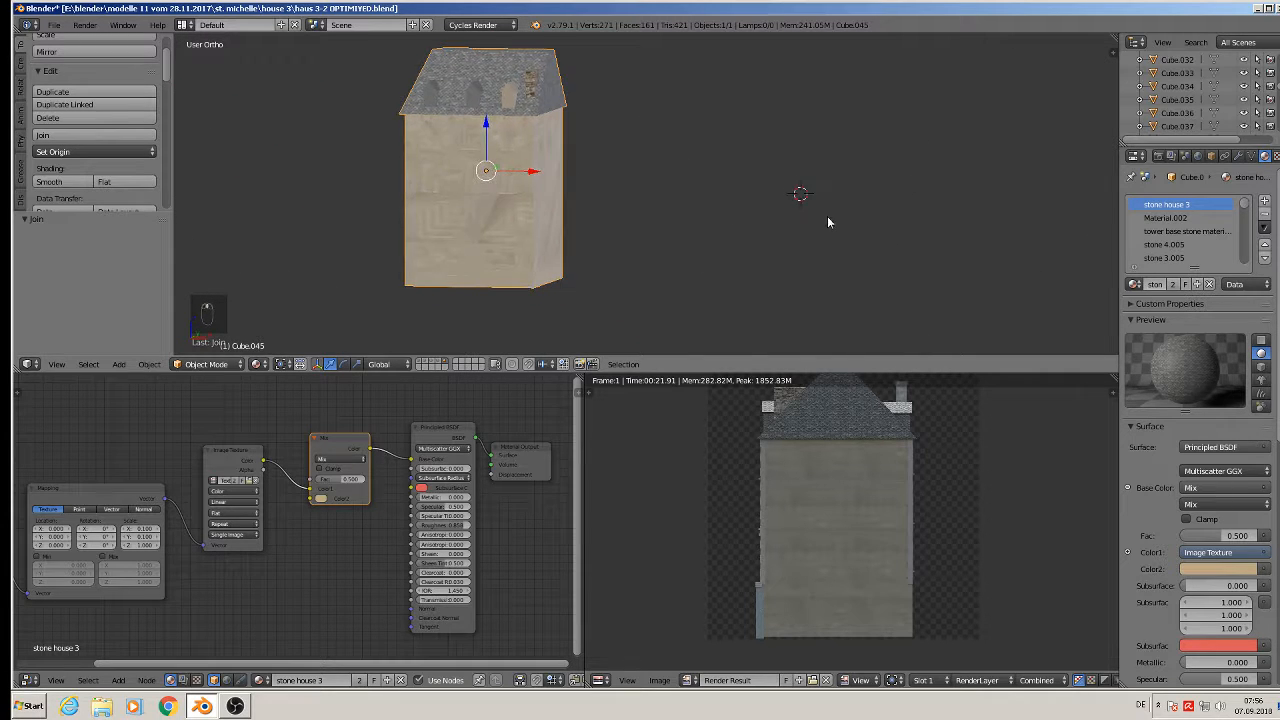
pyautogui.click(1264, 214)
pyautogui.click(1264, 214)
pyautogui.click(1264, 214)
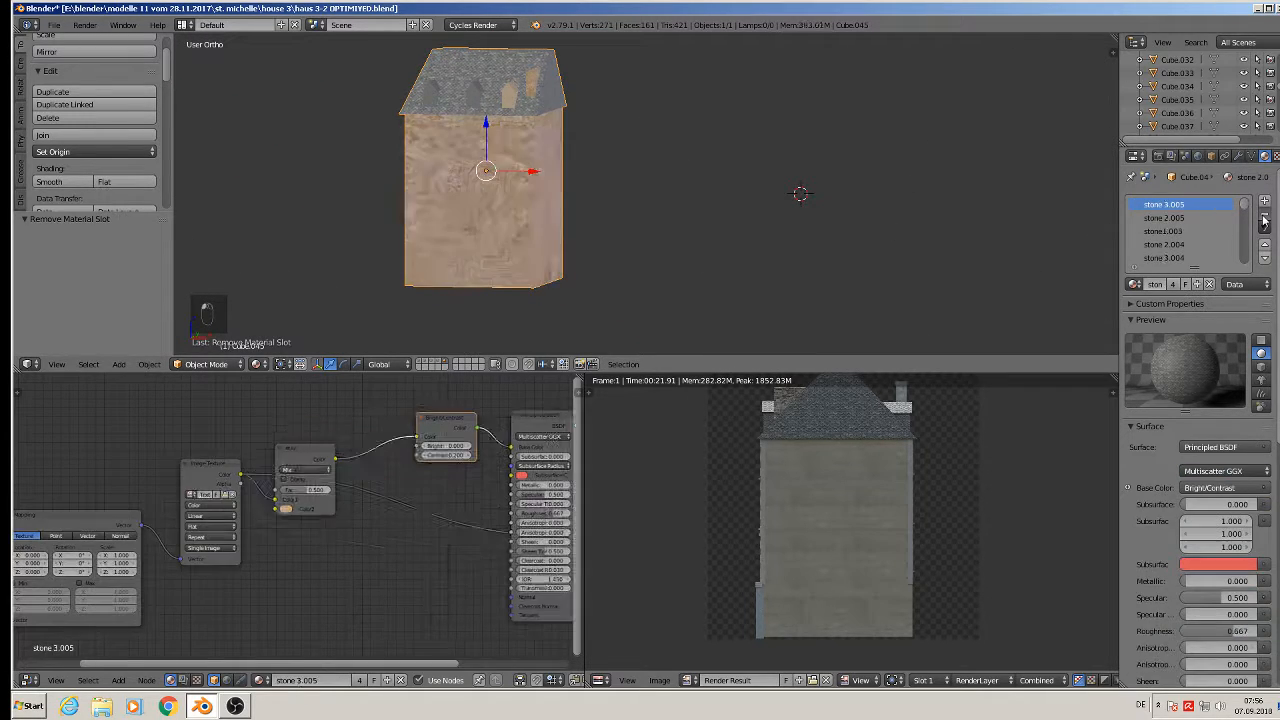
pyautogui.click(1264, 214)
pyautogui.click(1264, 220)
pyautogui.click(1264, 220)
pyautogui.click(1264, 220)
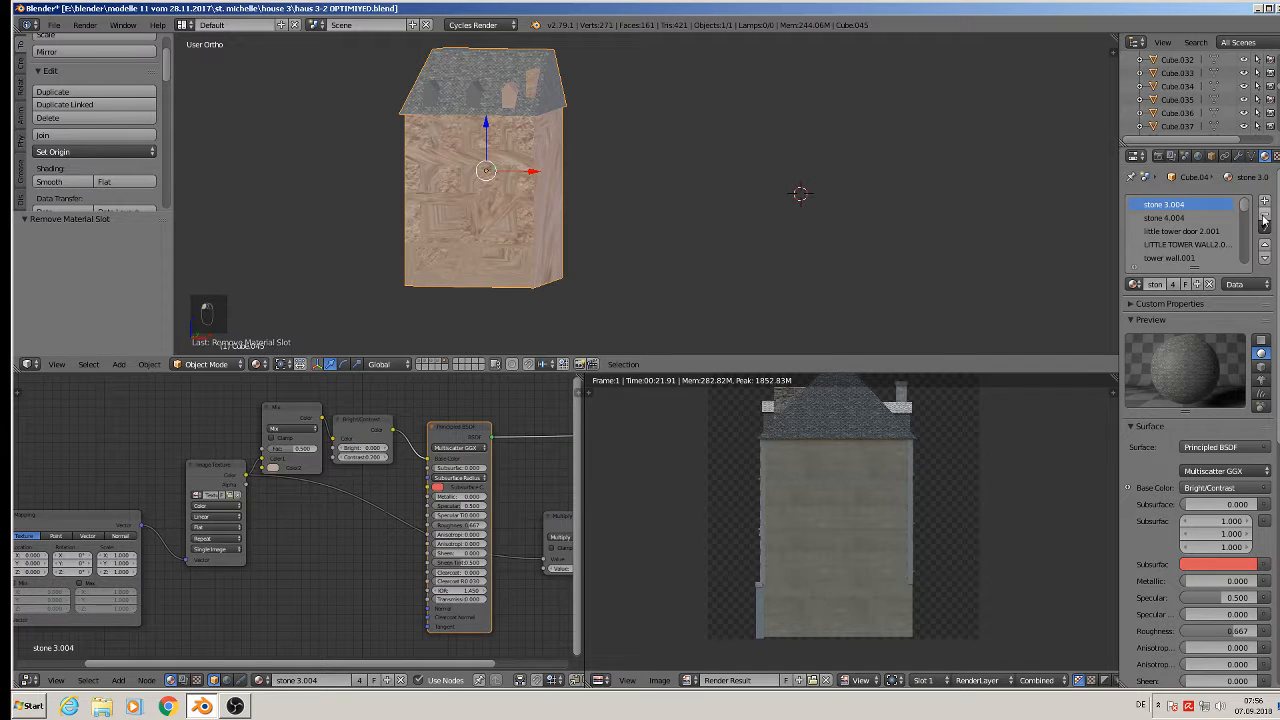
pyautogui.click(1264, 220)
pyautogui.click(1265, 218)
pyautogui.click(1265, 218)
pyautogui.click(1265, 218)
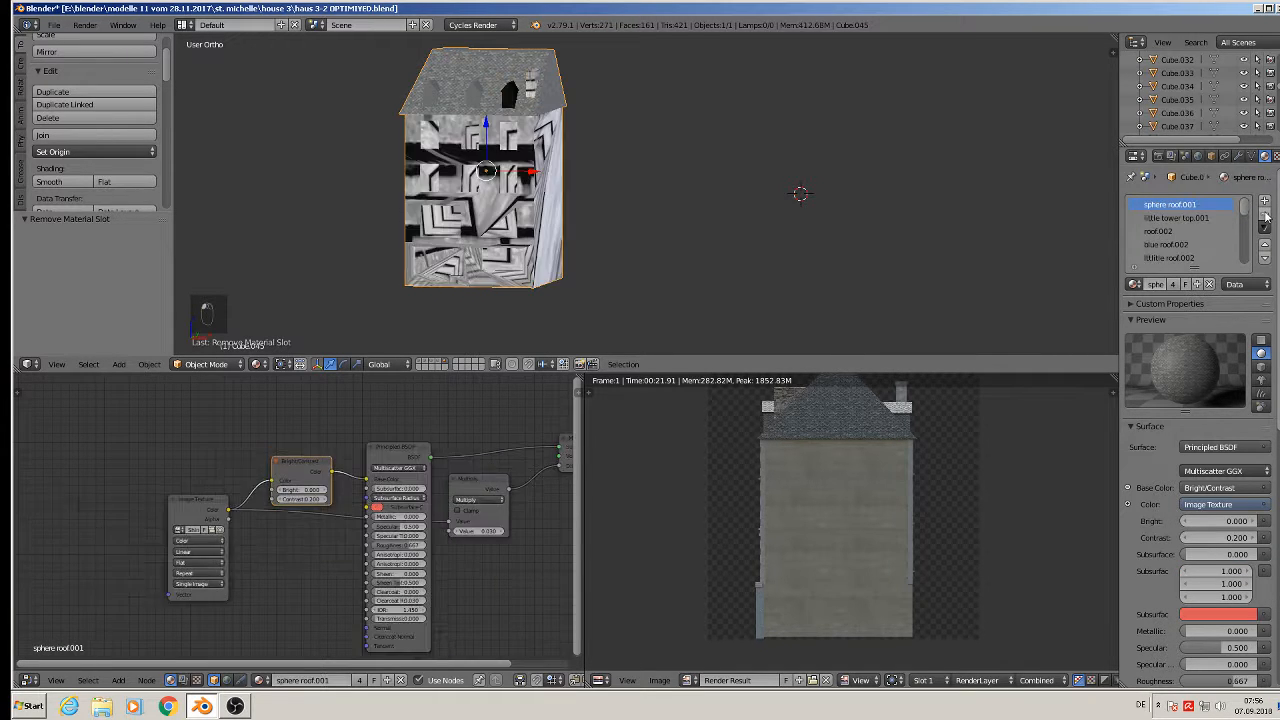
pyautogui.click(1265, 218)
pyautogui.click(1265, 218)
pyautogui.click(1265, 218)
pyautogui.click(1265, 218)
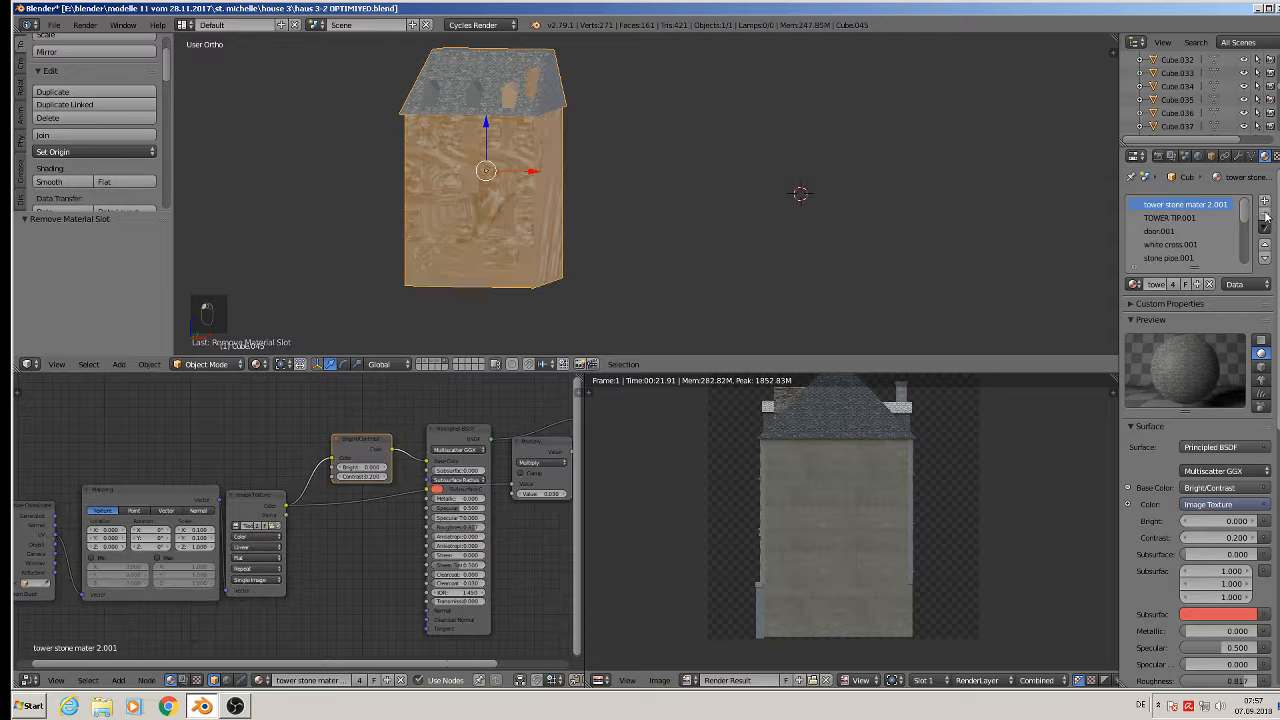
pyautogui.click(1265, 218)
pyautogui.click(1265, 218)
pyautogui.click(1265, 218)
pyautogui.click(1265, 218)
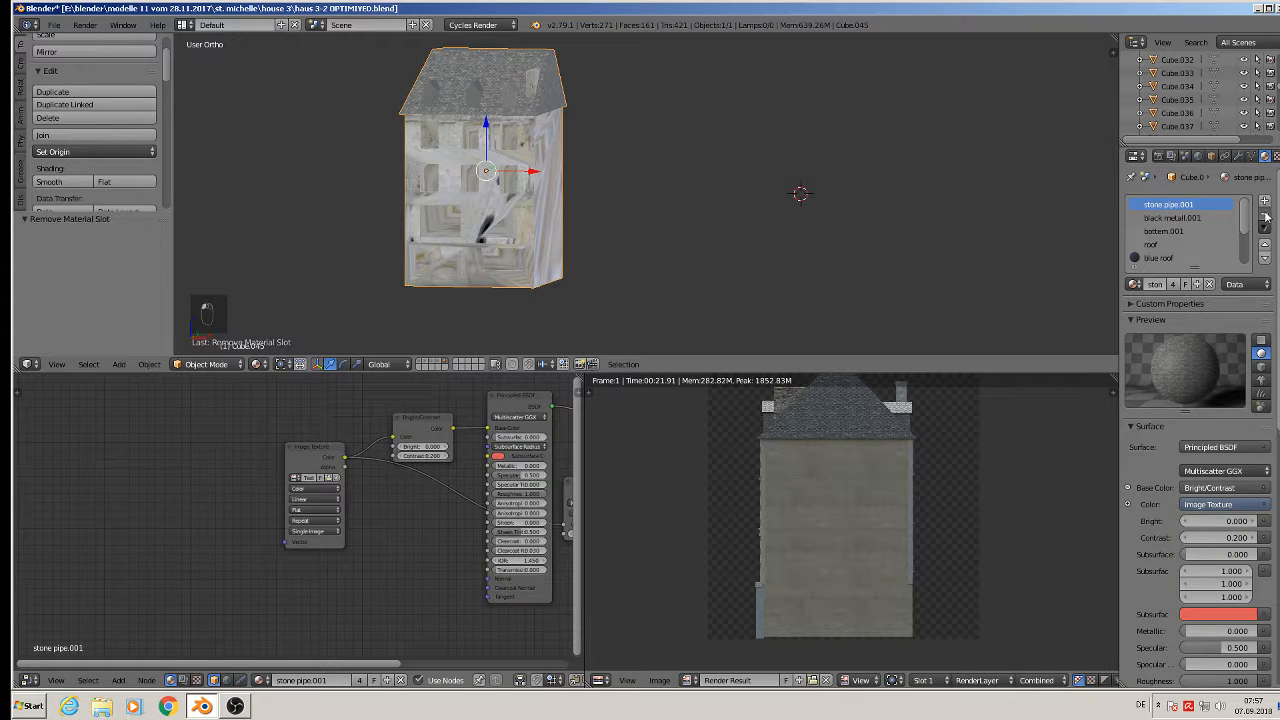
pyautogui.click(1265, 218)
pyautogui.click(1265, 218)
pyautogui.click(1265, 218)
pyautogui.click(1265, 218)
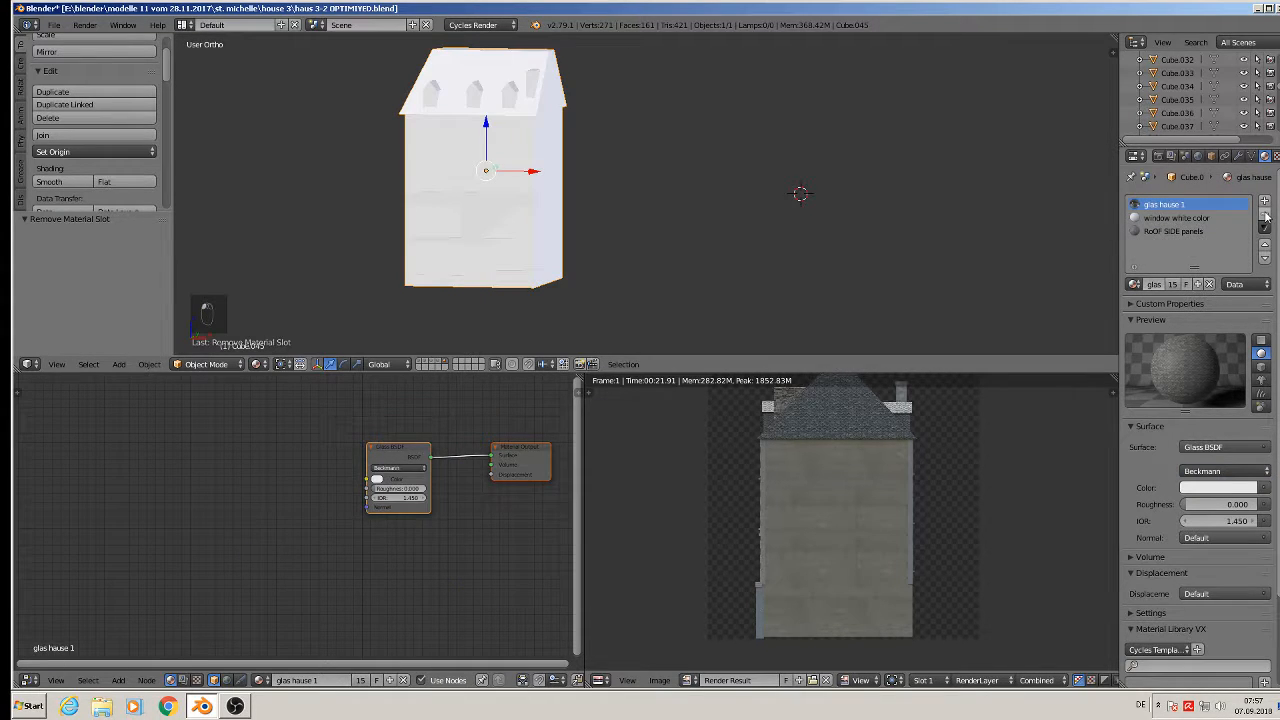
pyautogui.click(1265, 218)
pyautogui.click(1265, 218)
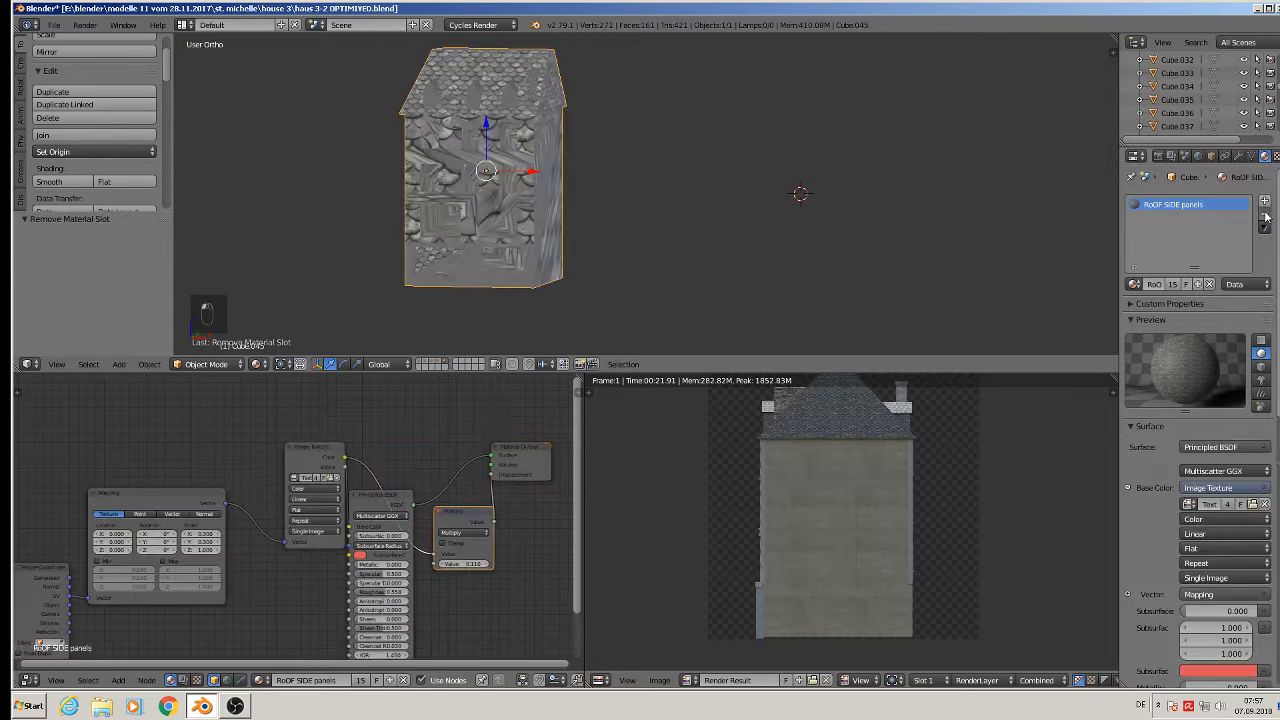
pyautogui.click(1265, 218)
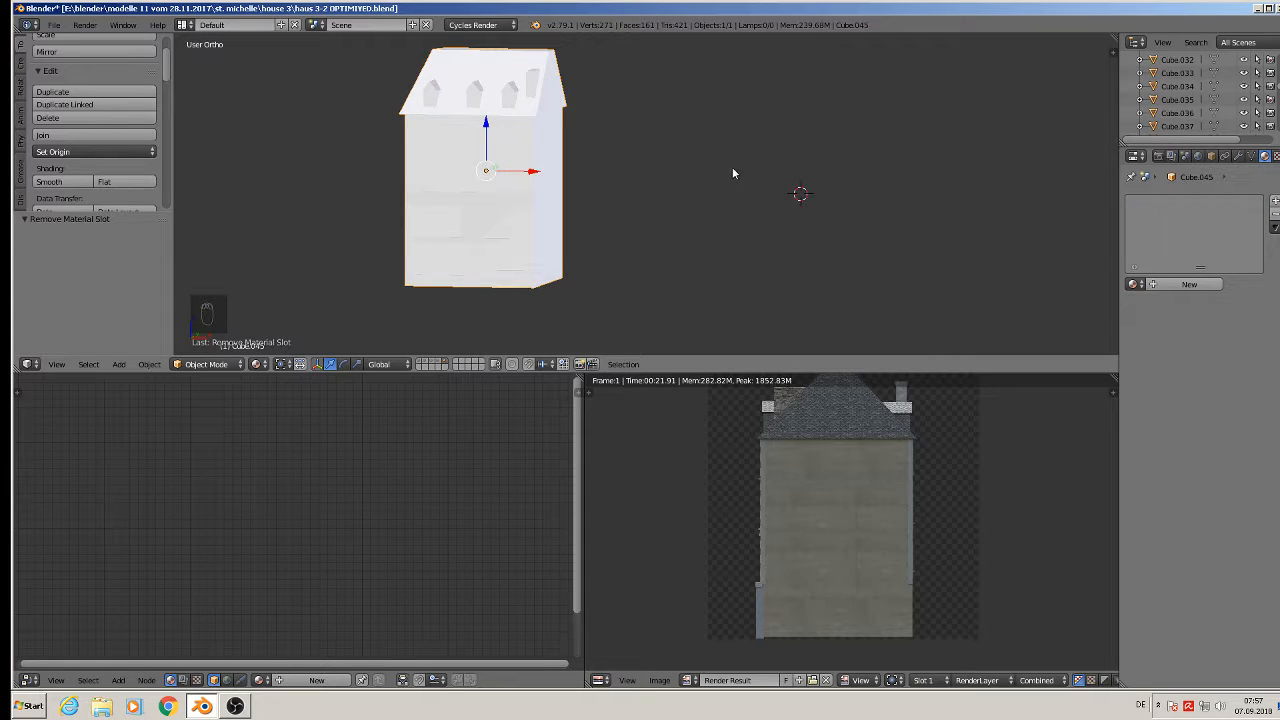
# Examine the shading and mesh edges of the house's front facade from the front and at an angle.
pyautogui.moveTo(732, 174); pyautogui.dragTo(696, 176, button='middle')
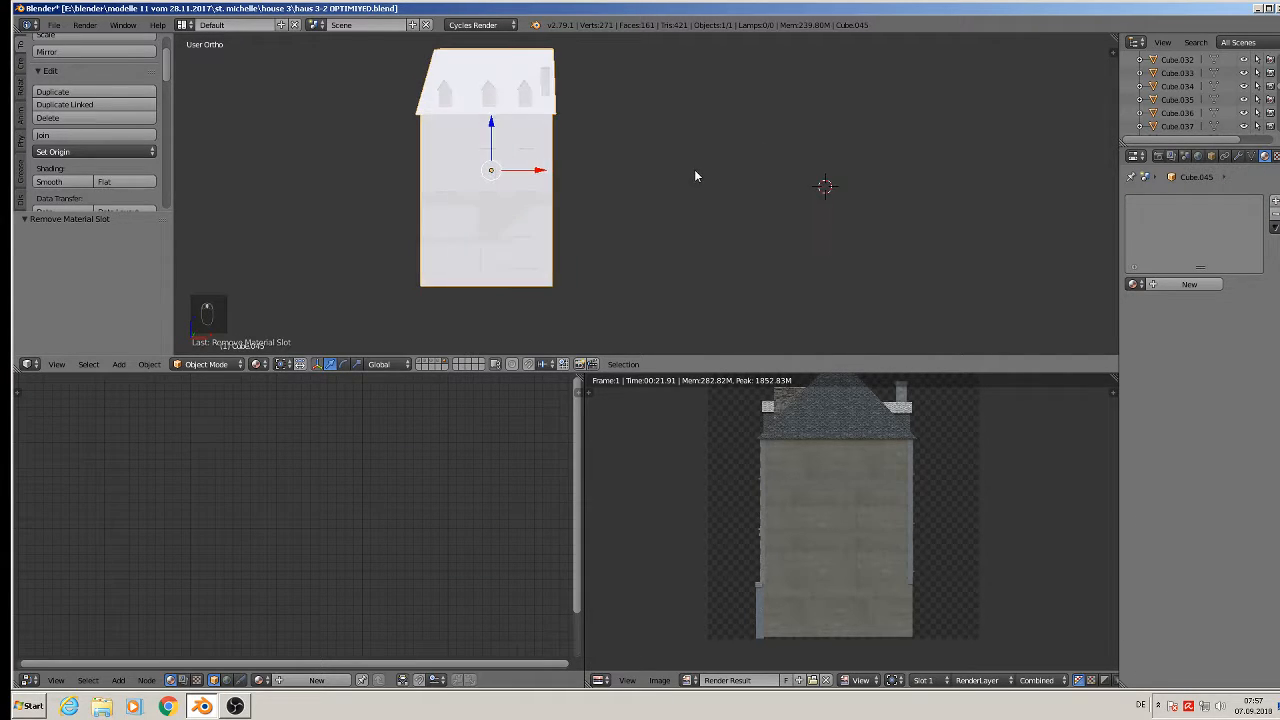
pyautogui.press('KP_1')
pyautogui.scroll(6, 463, 234)
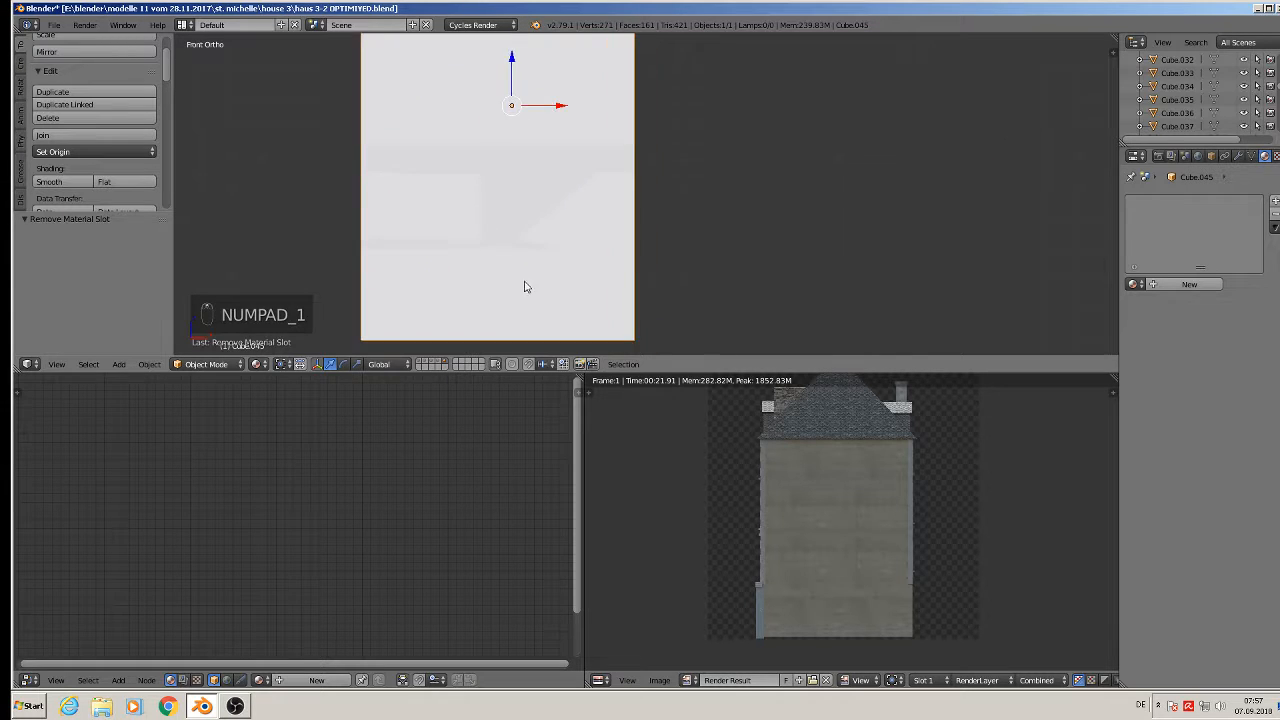
pyautogui.scroll(-2, 529, 288)
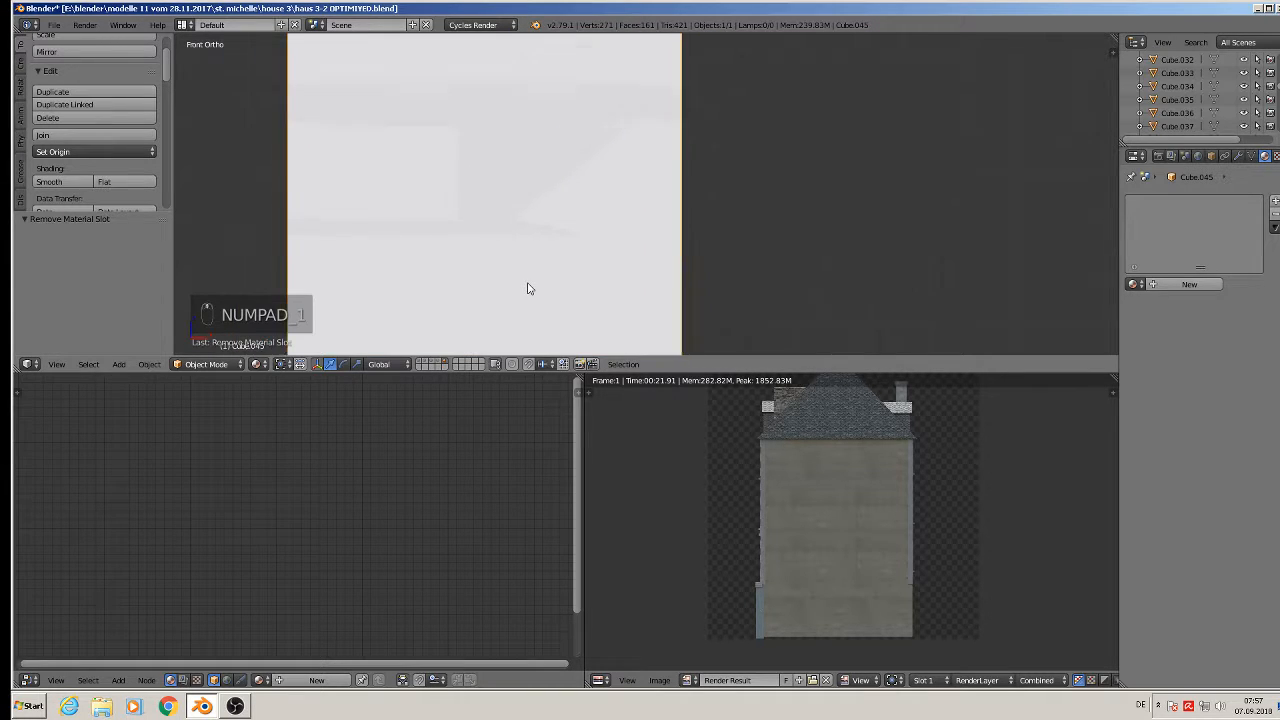
pyautogui.rightClick(539, 209)
pyautogui.press('Tab')
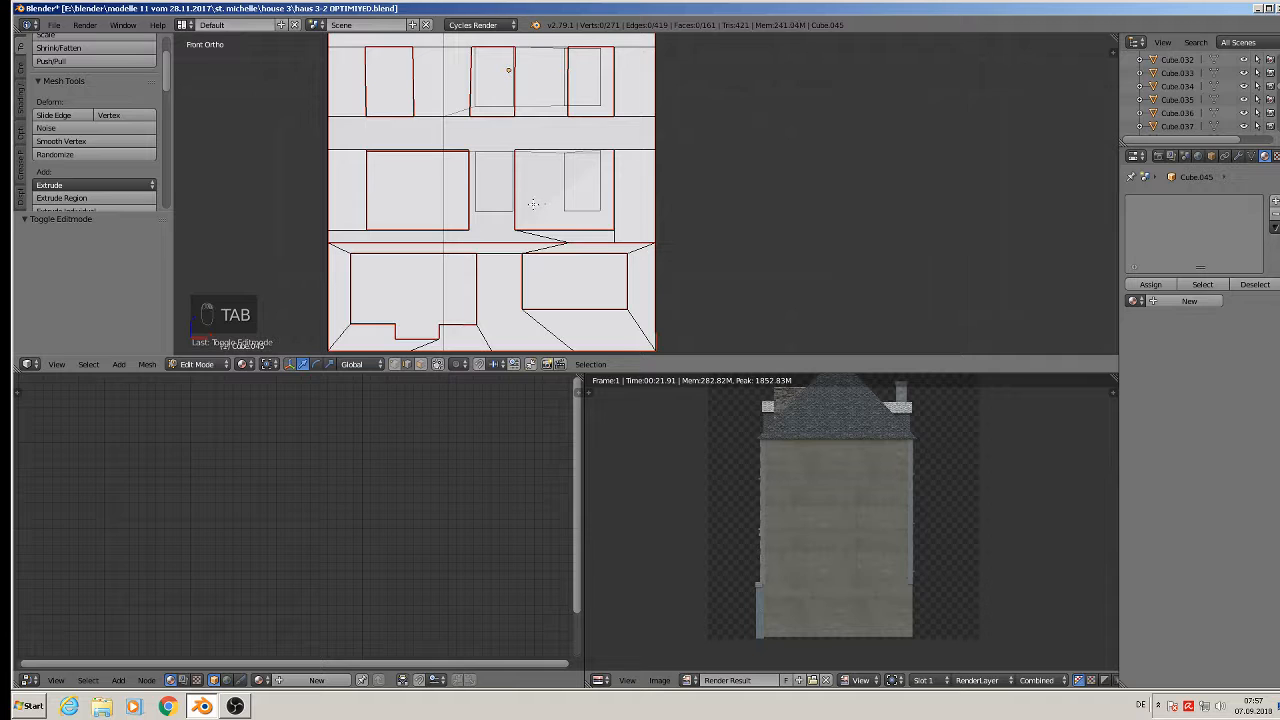
pyautogui.press('Tab')
pyautogui.moveTo(569, 228); pyautogui.dragTo(623, 240, button='middle')
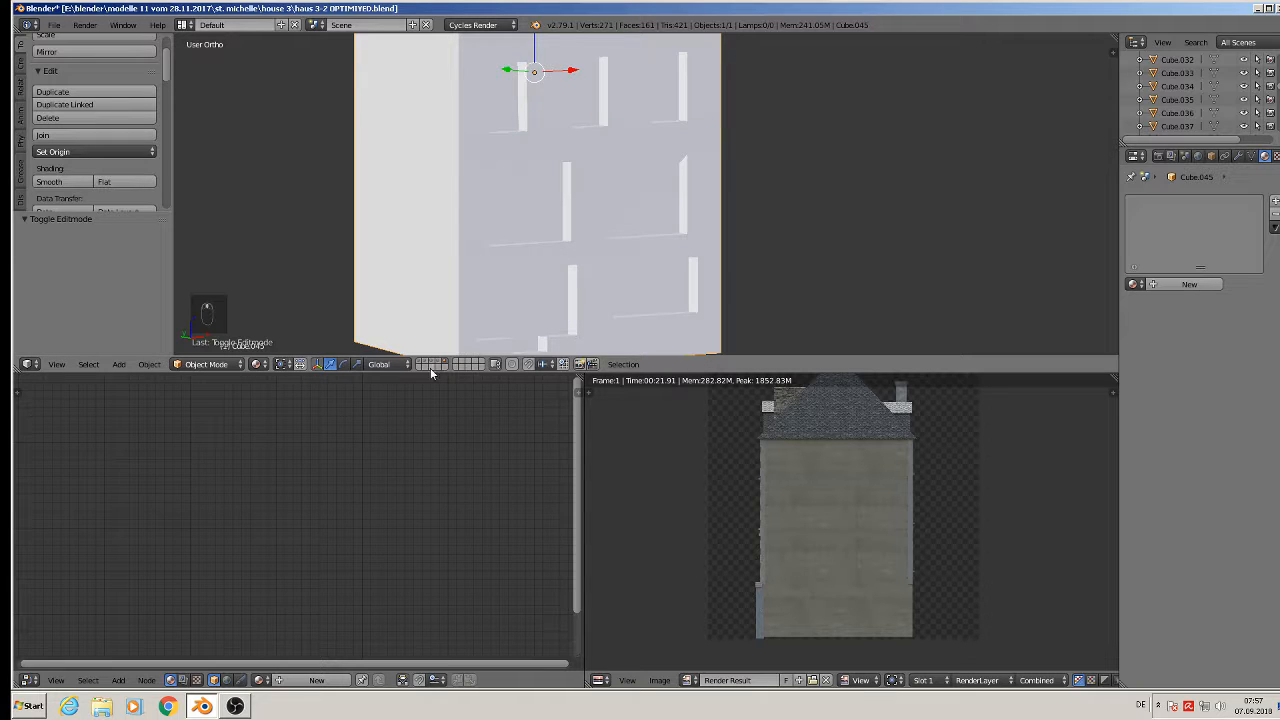
# Select the large facade face around the middle-row window openings in face mode and shade it flat.
pyautogui.press('Tab')
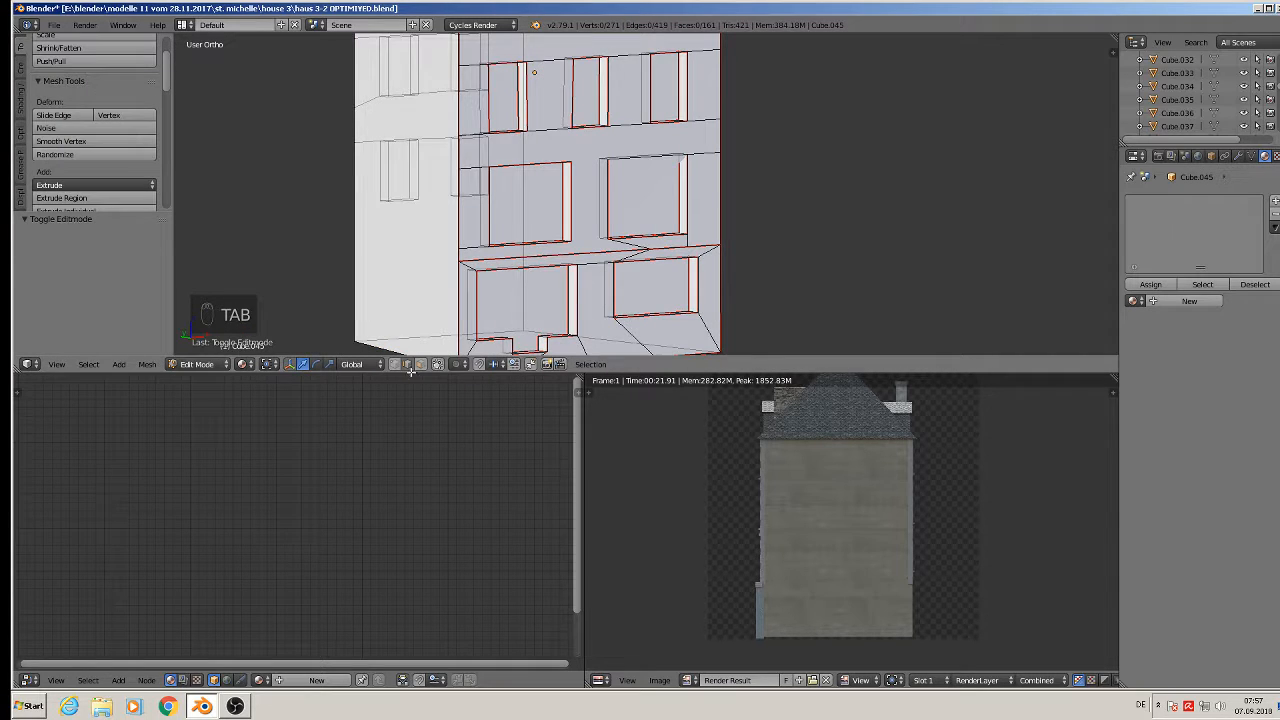
pyautogui.click(421, 364)
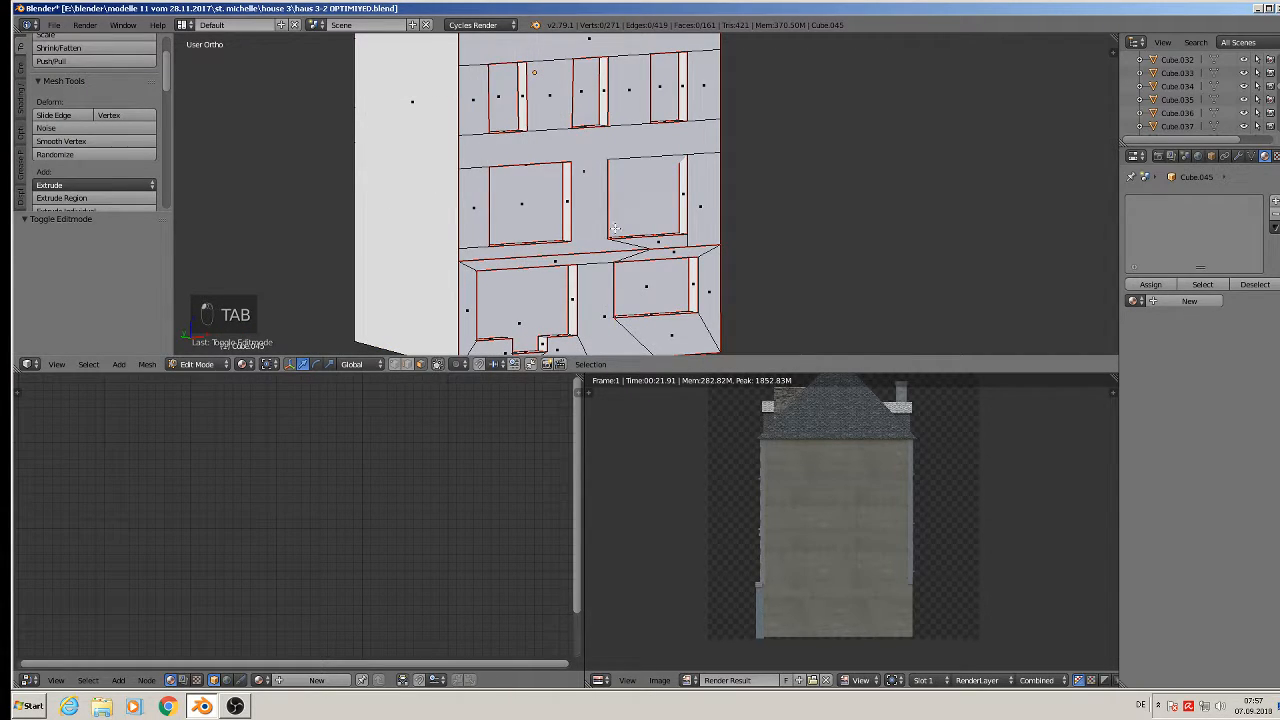
pyautogui.rightClick(583, 160)
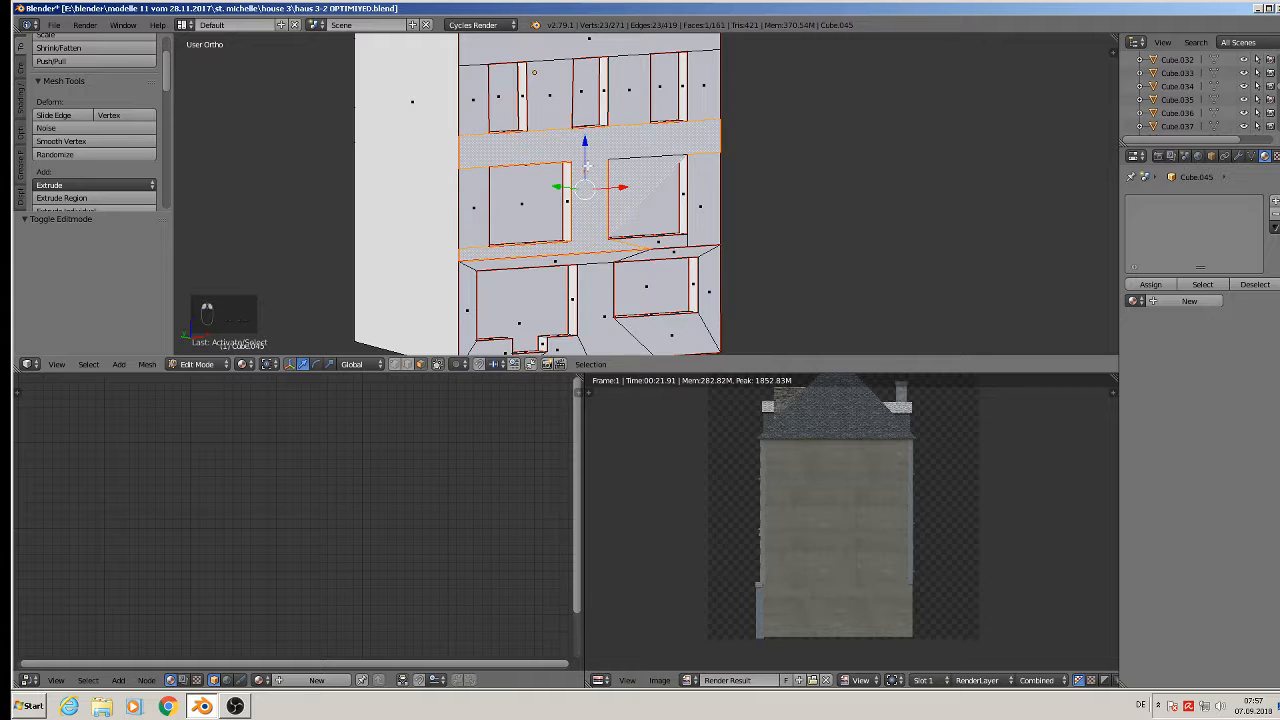
pyautogui.click(23, 104)
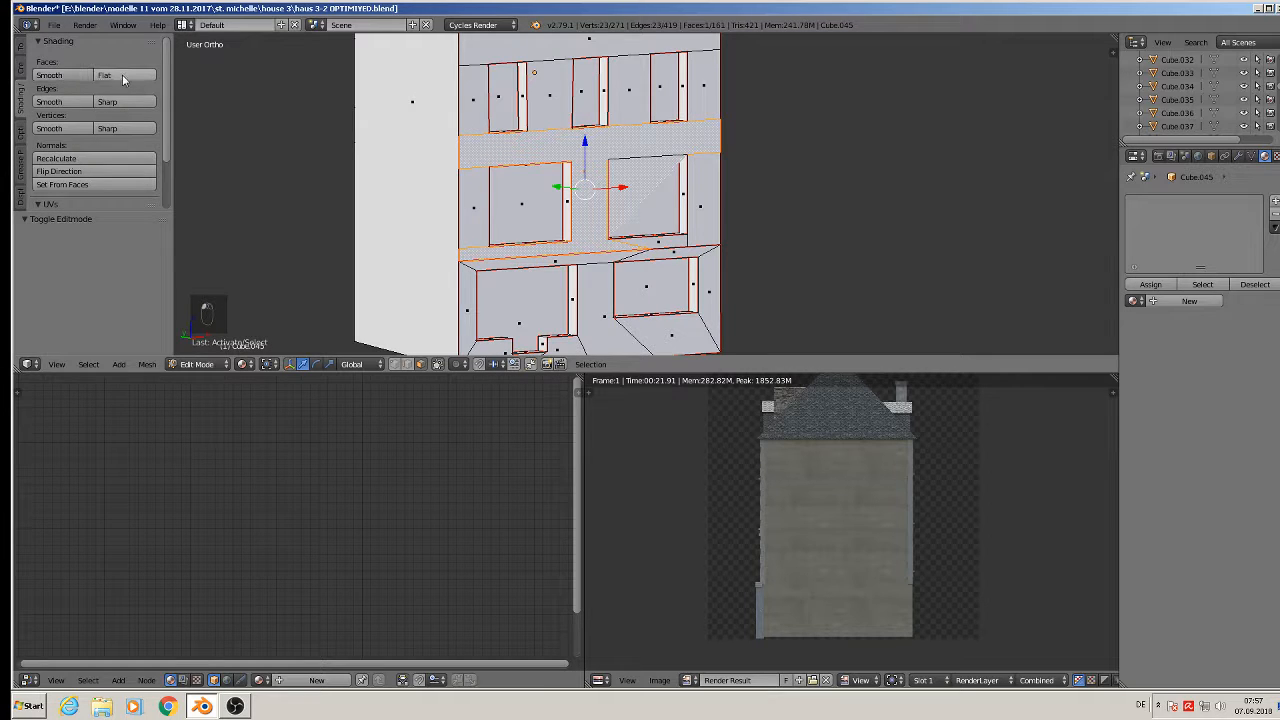
pyautogui.click(125, 78)
# Select the right middle-row window face and the wall strip beside it, and inspect their shading and edges from another angle.
pyautogui.rightClick(677, 207)
pyautogui.keyDown('shift'); pyautogui.rightClick(705, 215); pyautogui.keyUp('shift')
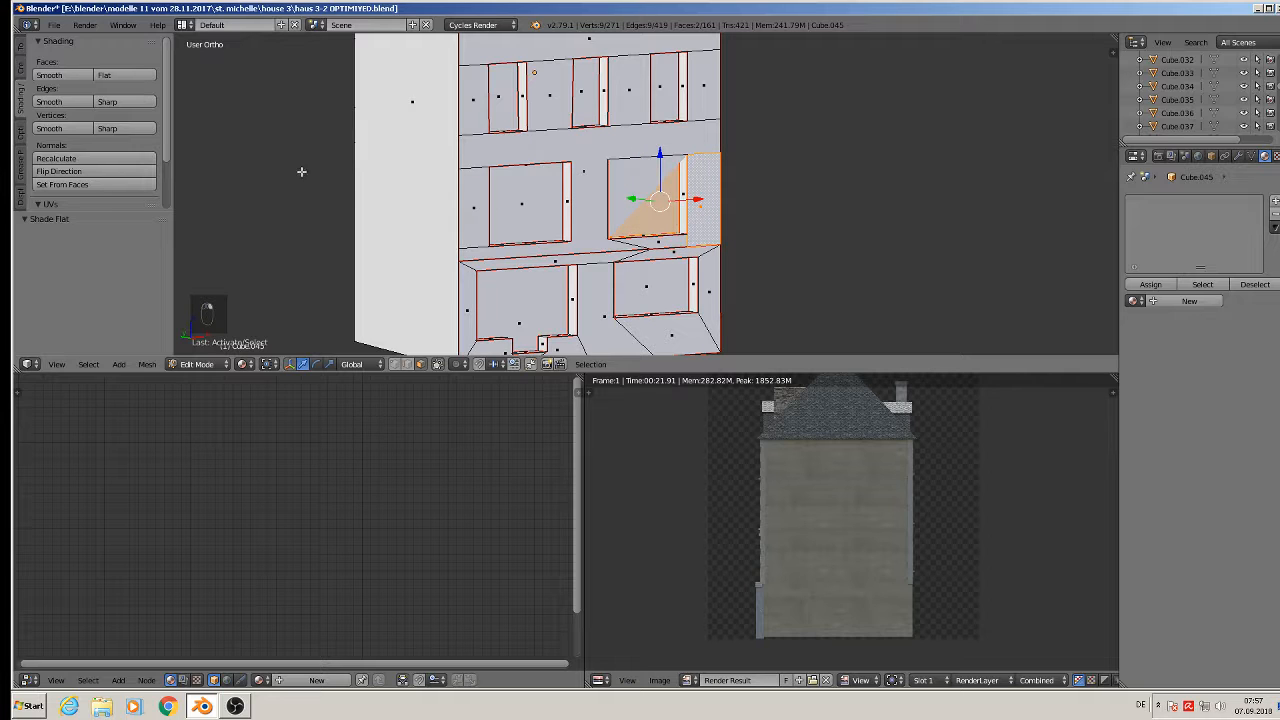
pyautogui.press('Tab')
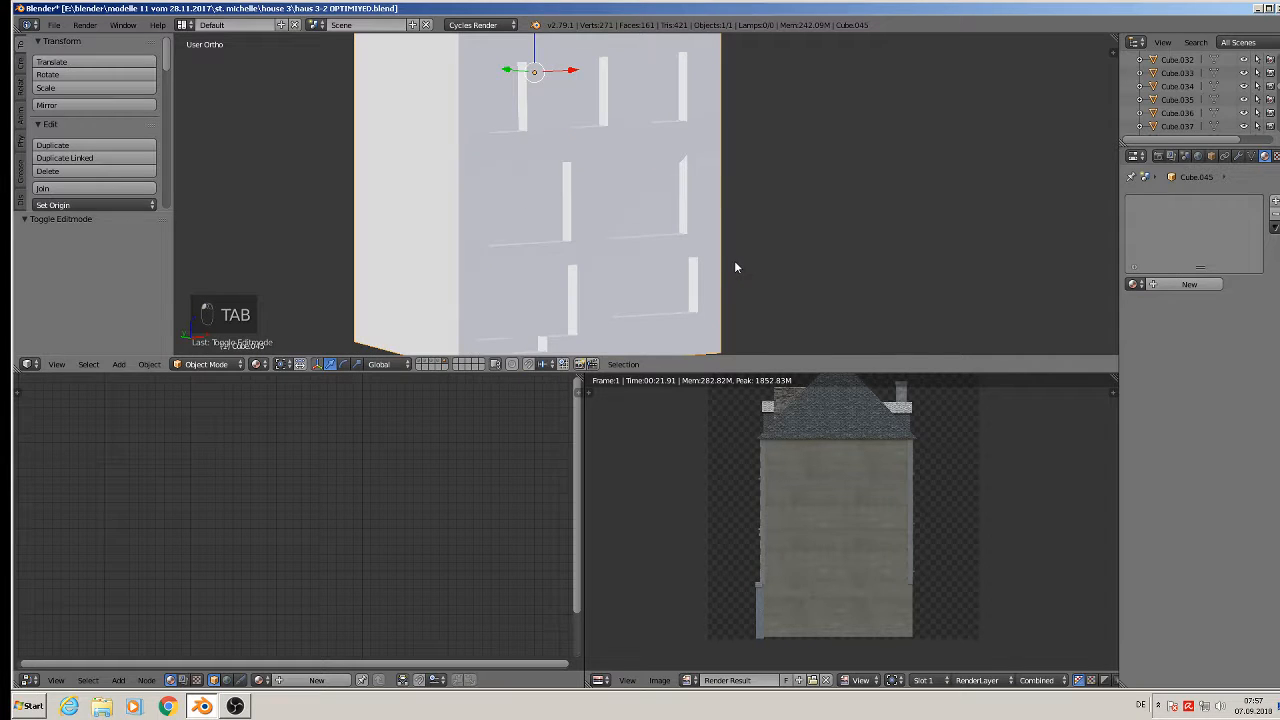
pyautogui.moveTo(735, 266); pyautogui.dragTo(660, 277, button='middle')
pyautogui.press('Tab')
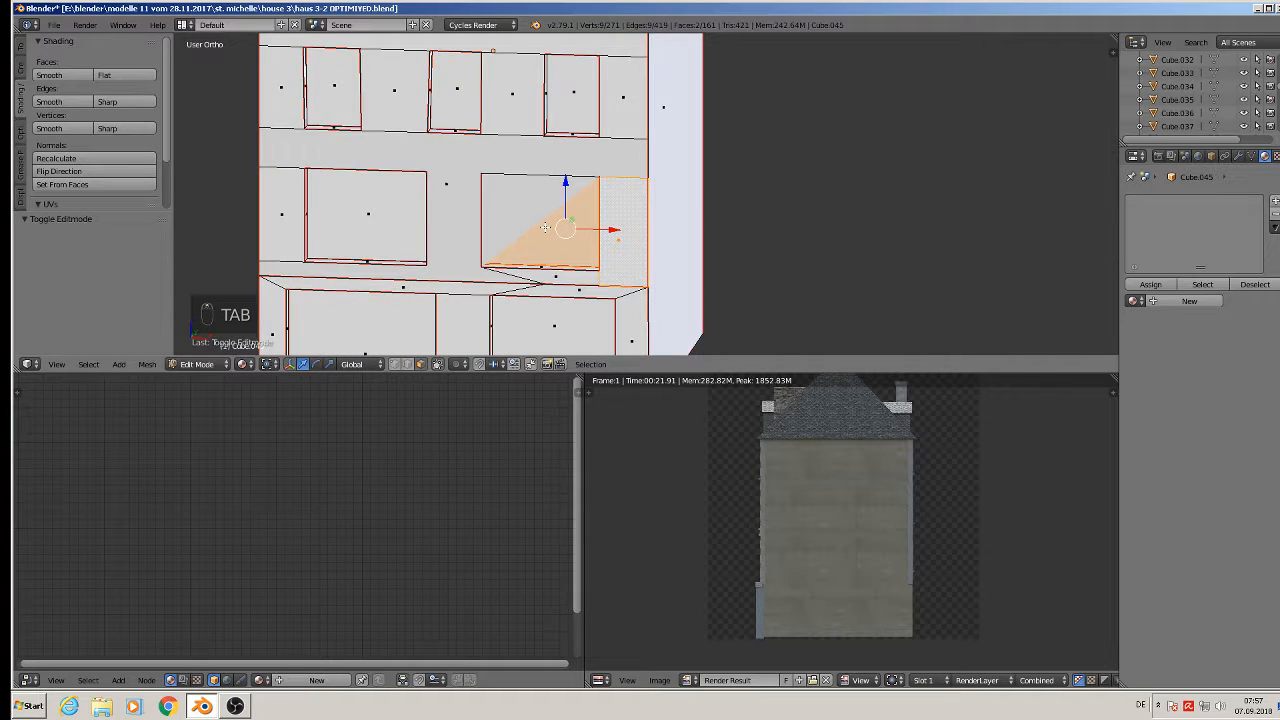
pyautogui.moveTo(545, 227); pyautogui.dragTo(555, 238, button='middle')
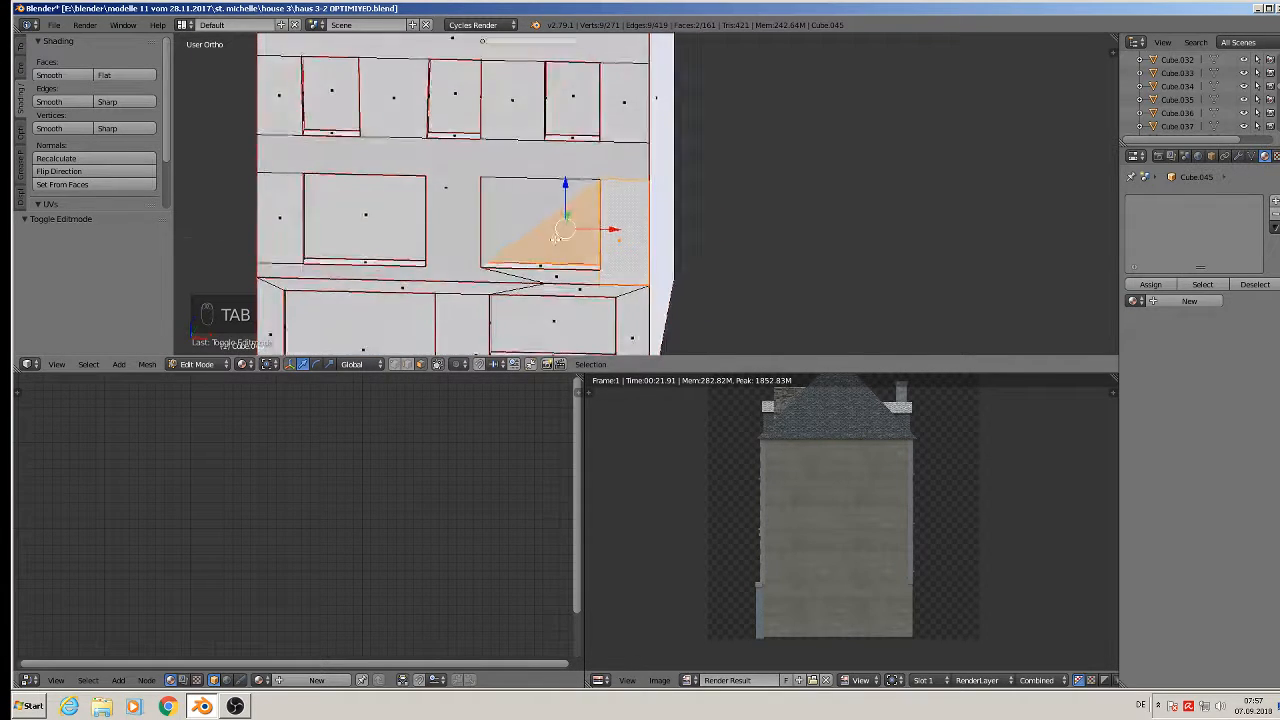
pyautogui.scroll(4, 556, 238)
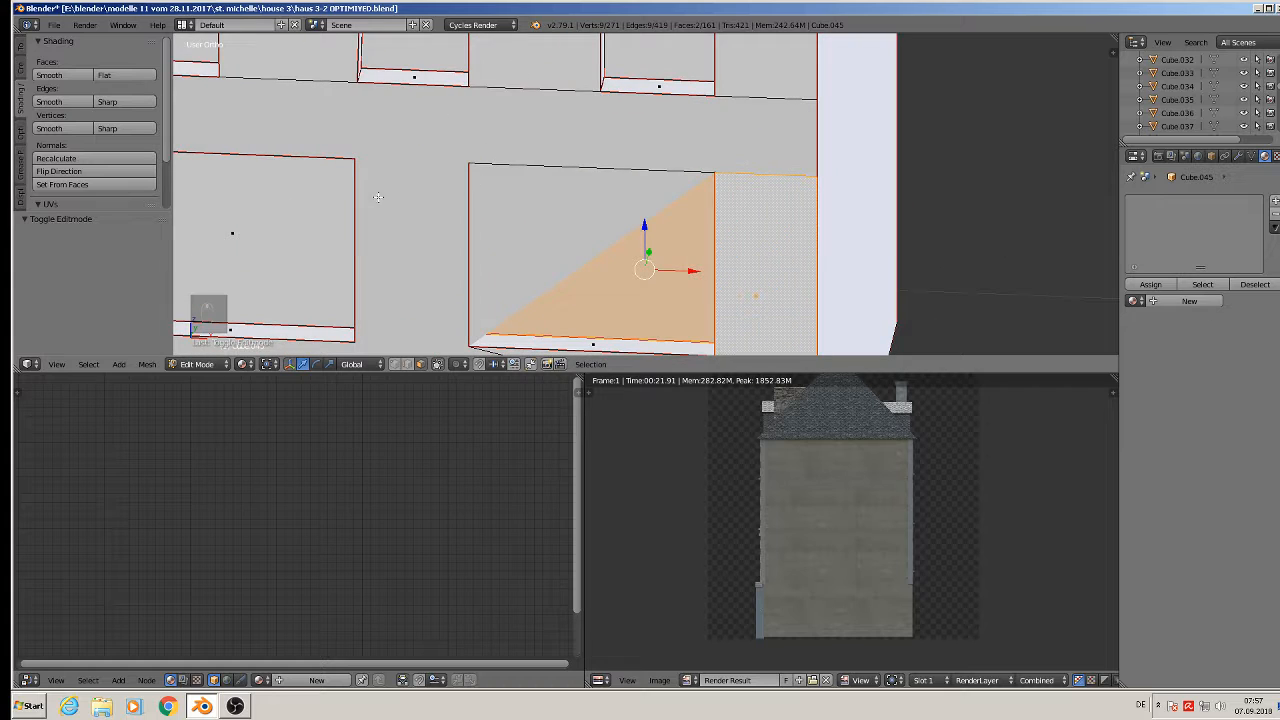
# Knife-cut an edge between the facing upper corners of the two middle-row window openings.
pyautogui.click(22, 47)
pyautogui.scroll(5, 66, 180)
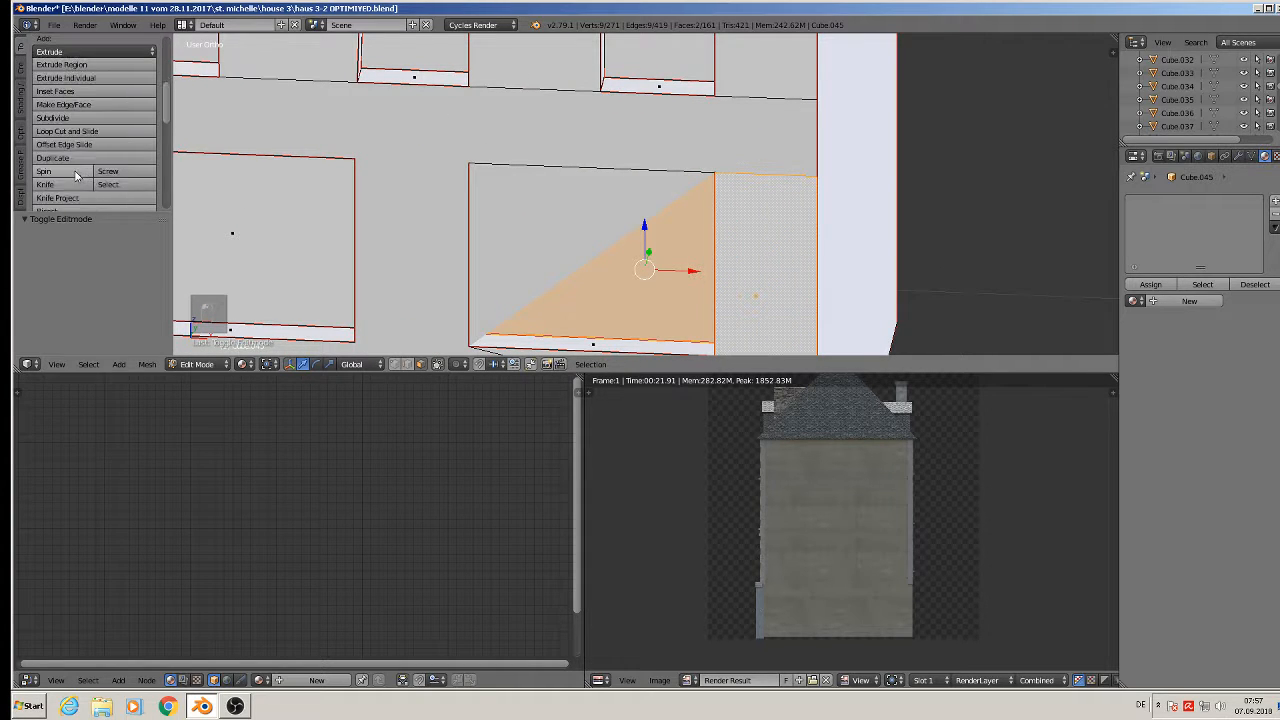
pyautogui.click(62, 184)
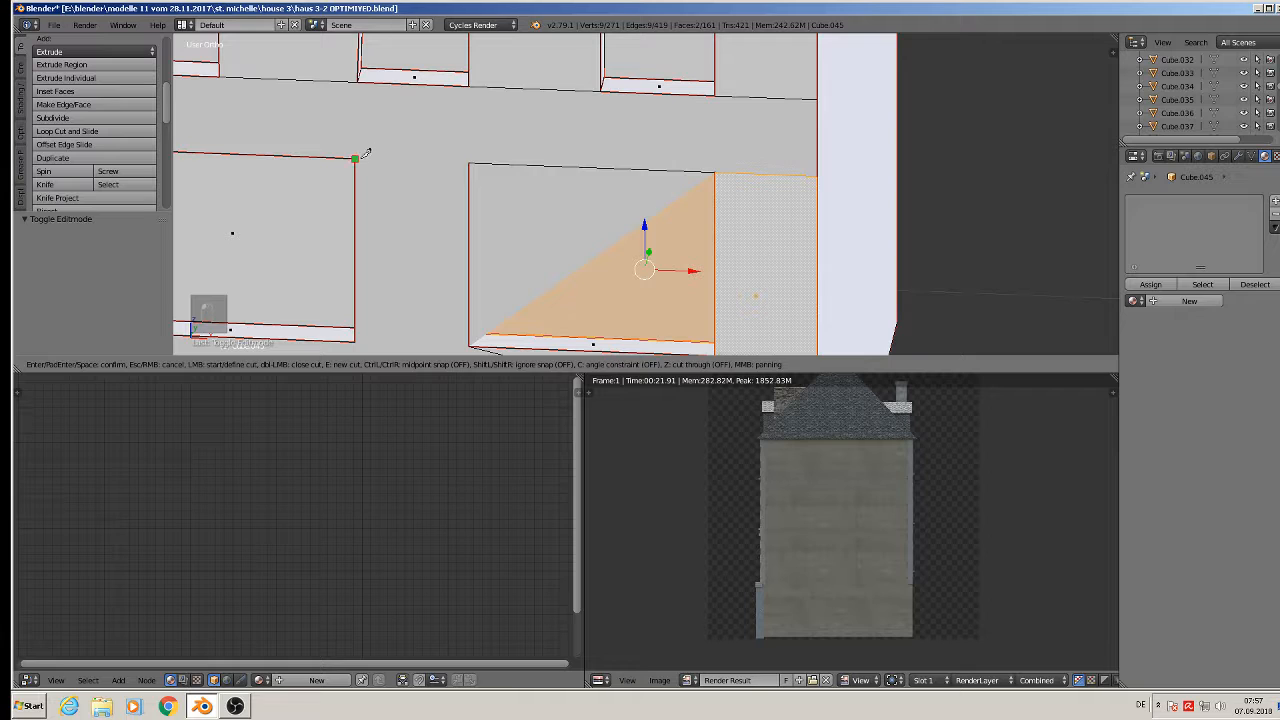
pyautogui.click(355, 158)
pyautogui.click(470, 163)
pyautogui.press('Return')
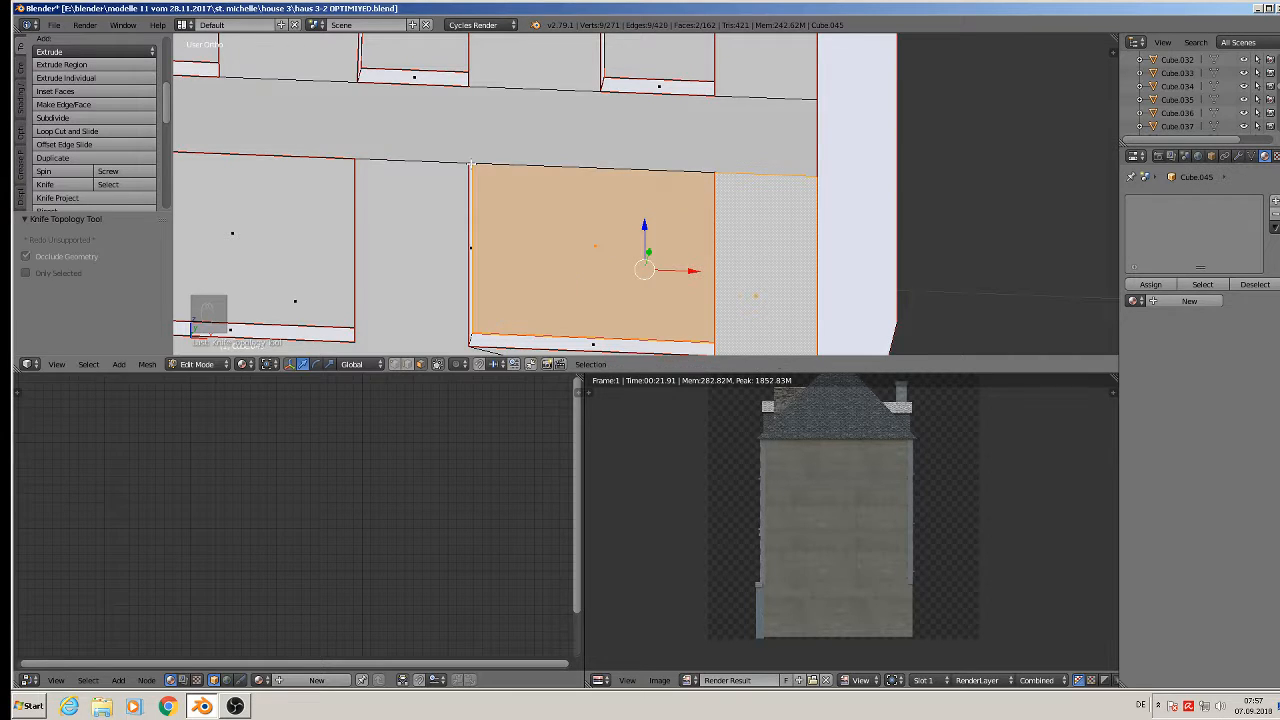
# Check the facade's shading in object mode from both sides, then return to mesh editing with nothing selected.
pyautogui.scroll(-3, 470, 163)
pyautogui.press('Tab')
pyautogui.scroll(3, 543, 226)
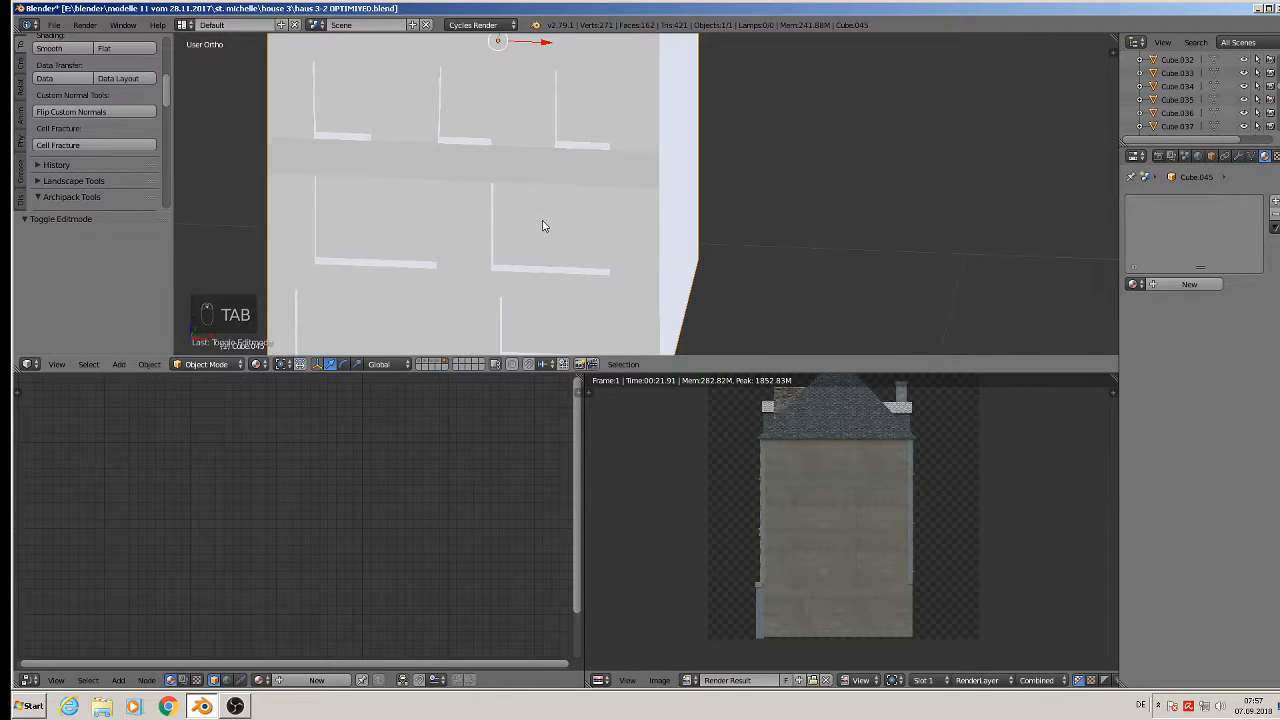
pyautogui.press('a')
pyautogui.moveTo(543, 226); pyautogui.dragTo(586, 197, button='middle')
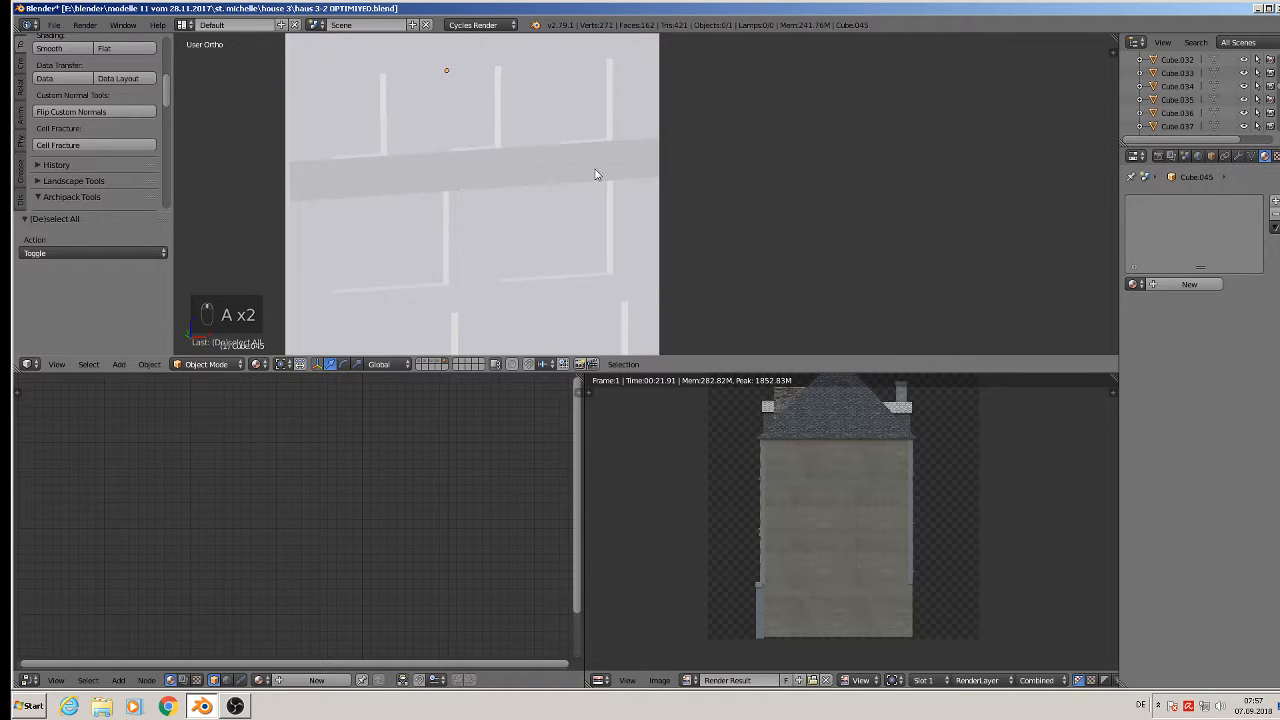
pyautogui.press('Tab')
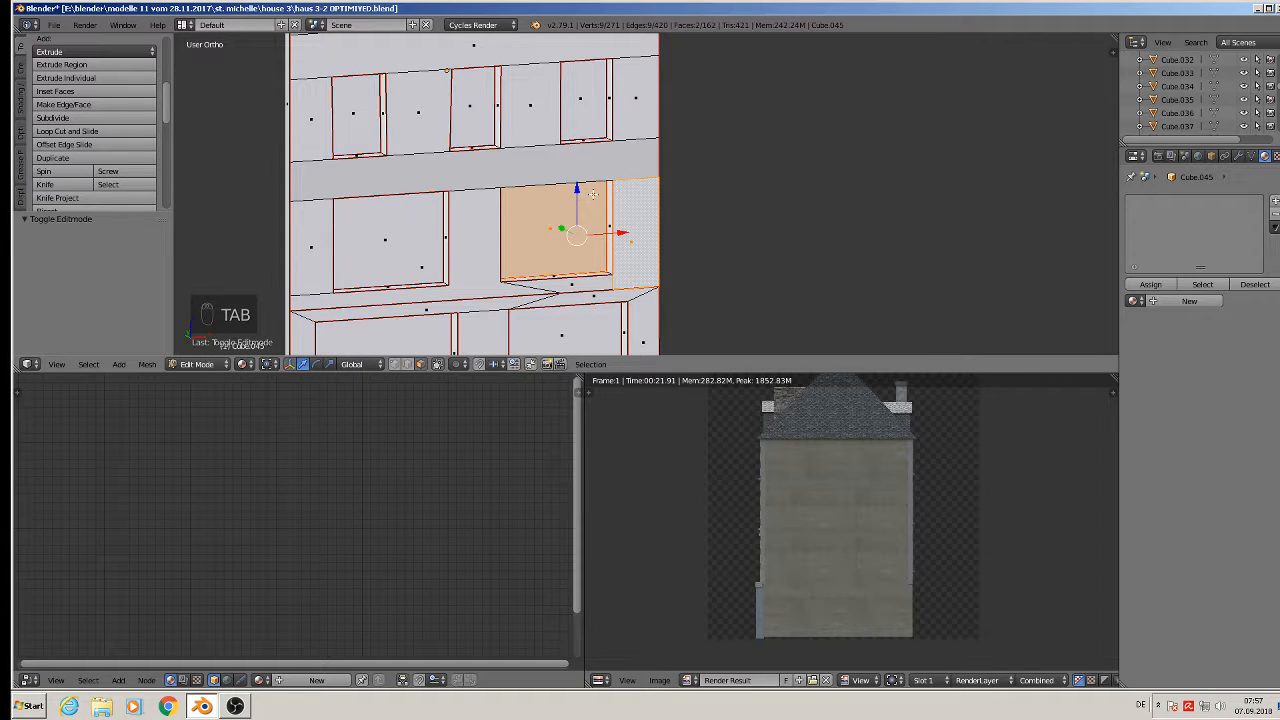
pyautogui.press('a')
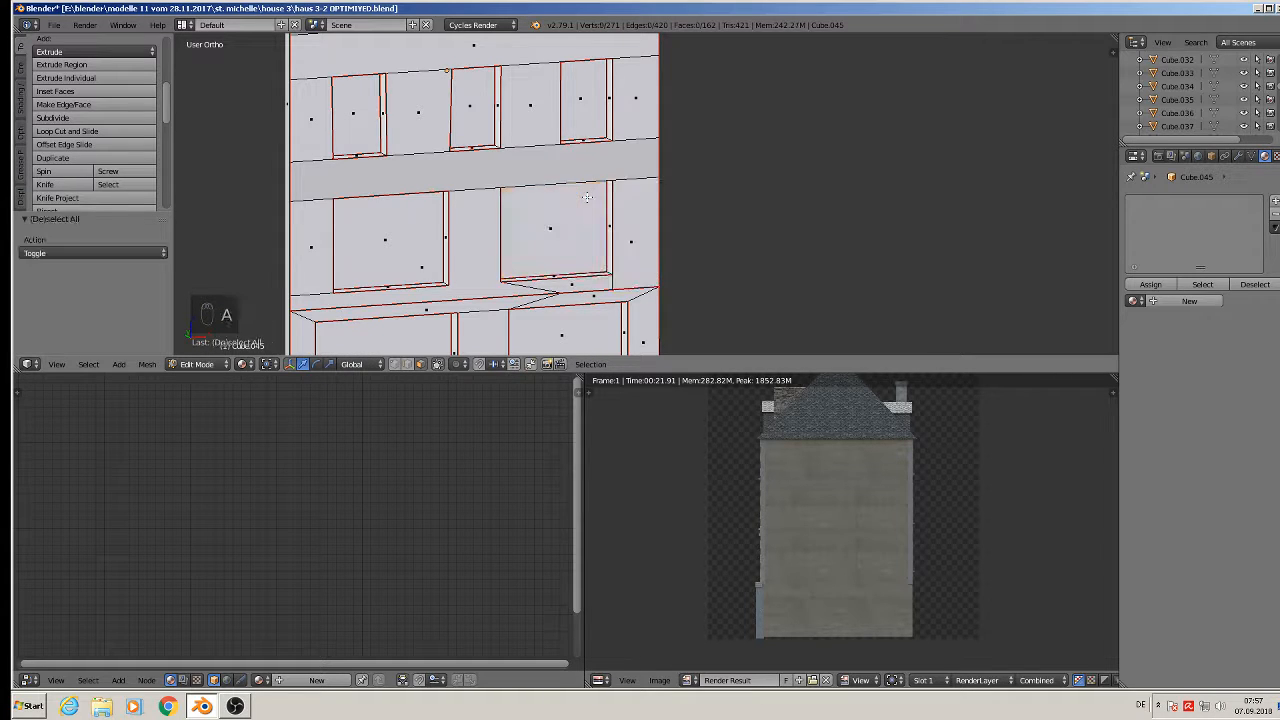
# Try a vertical knife cut across the wall band, from the central upper window's lower corner to the right middle-row window's upper corner.
pyautogui.scroll(2, 570, 202)
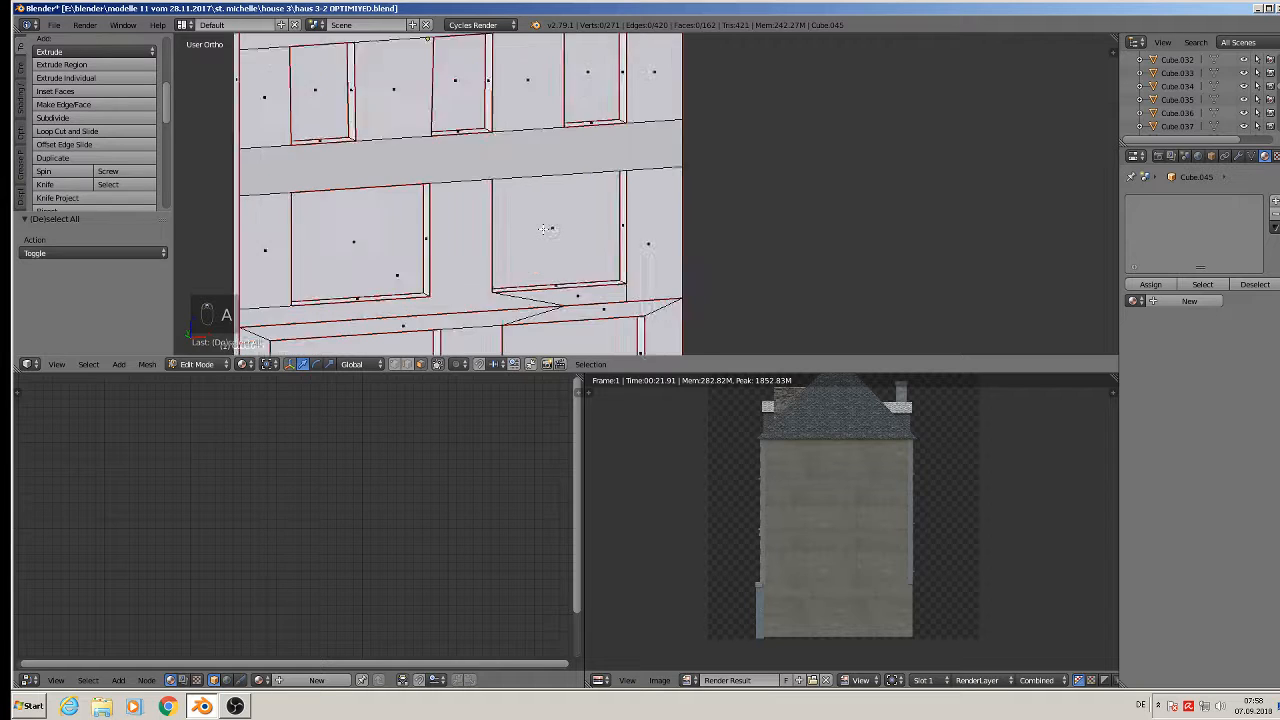
pyautogui.click(60, 184)
pyautogui.click(482, 111)
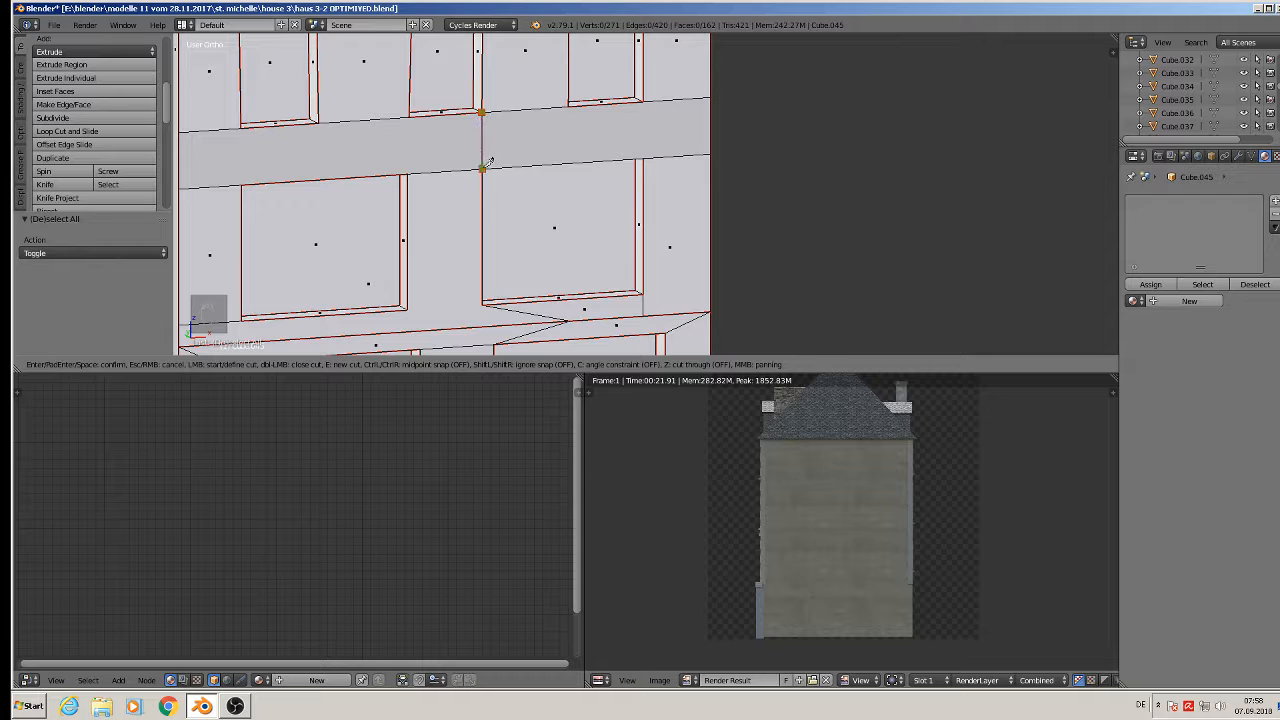
pyautogui.click(483, 167)
pyautogui.press('Return')
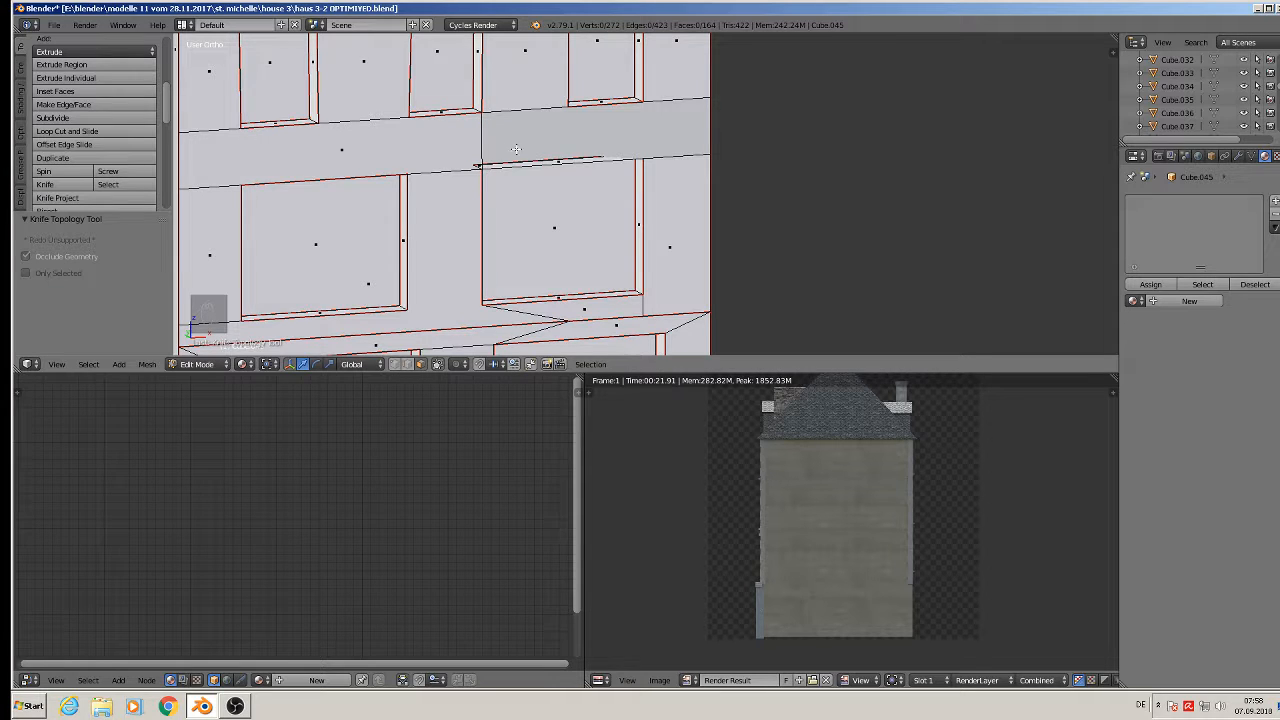
pyautogui.moveTo(515, 149); pyautogui.dragTo(443, 199, button='middle')
pyautogui.hotkey('ctrl', 'z')
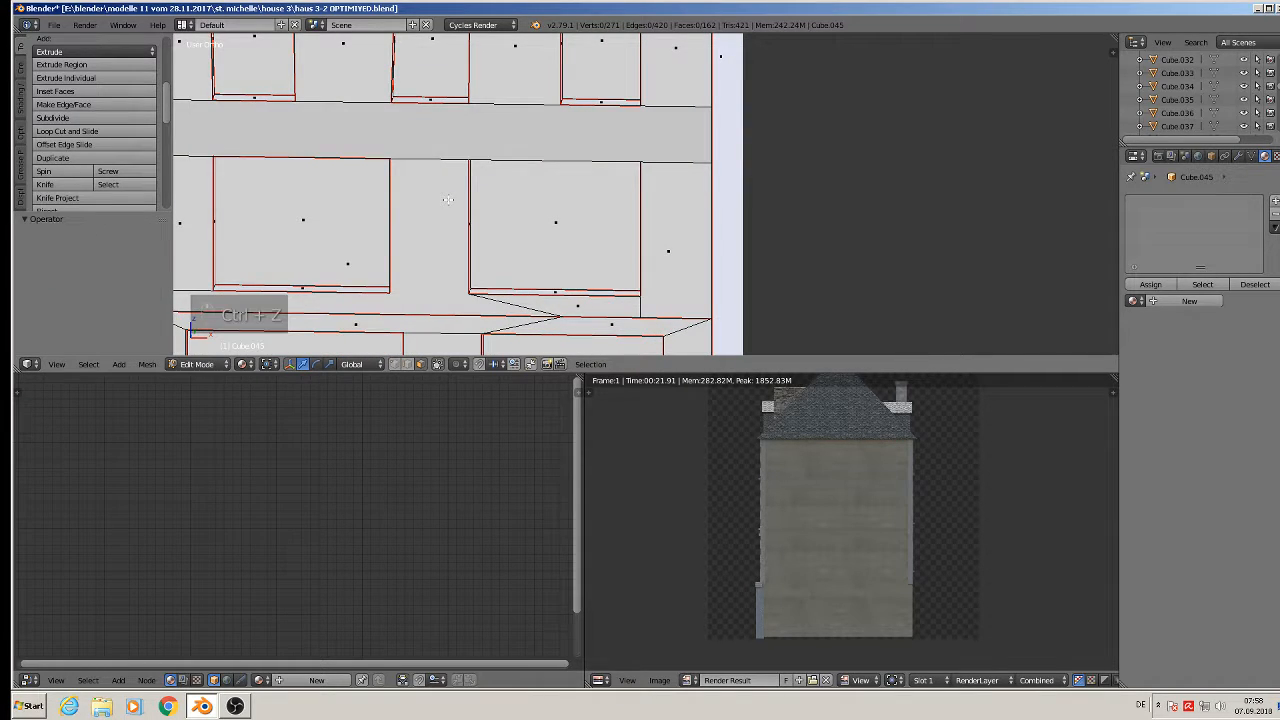
# Knife-cut the wall band vertically from the central upper window's lower corner to the right middle-row window's upper corner.
pyautogui.click(45, 184)
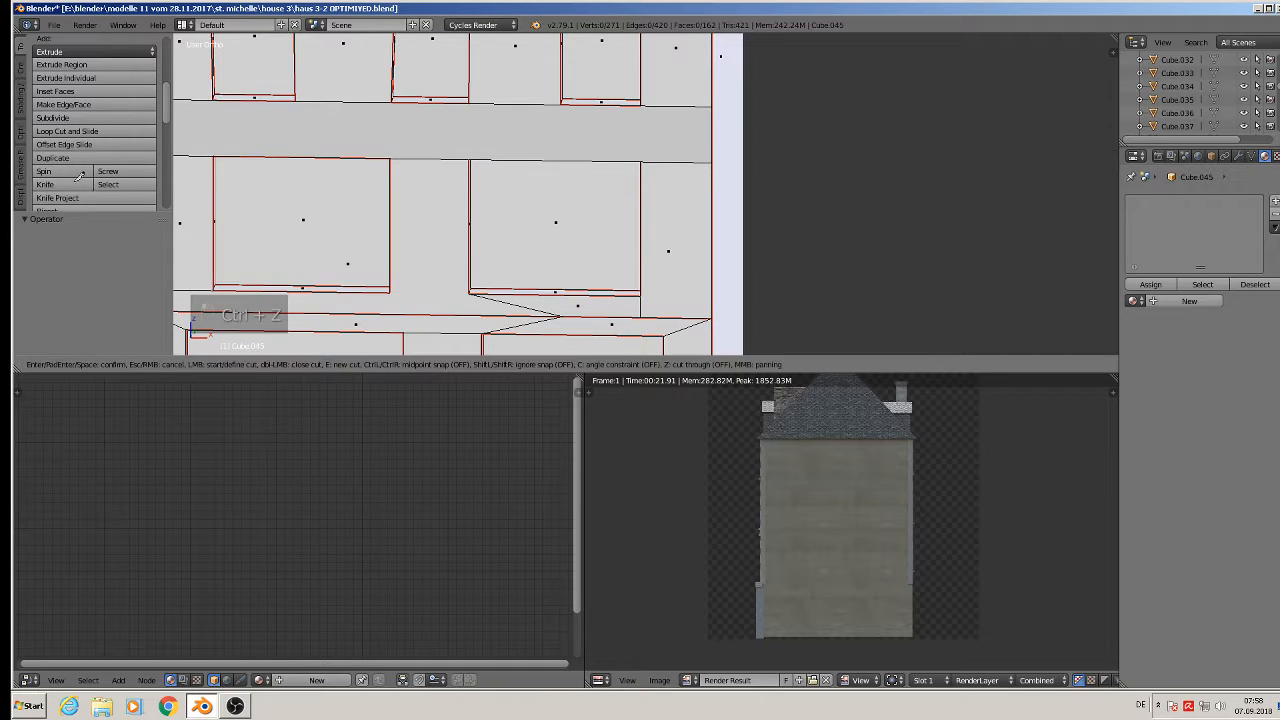
pyautogui.click(469, 103)
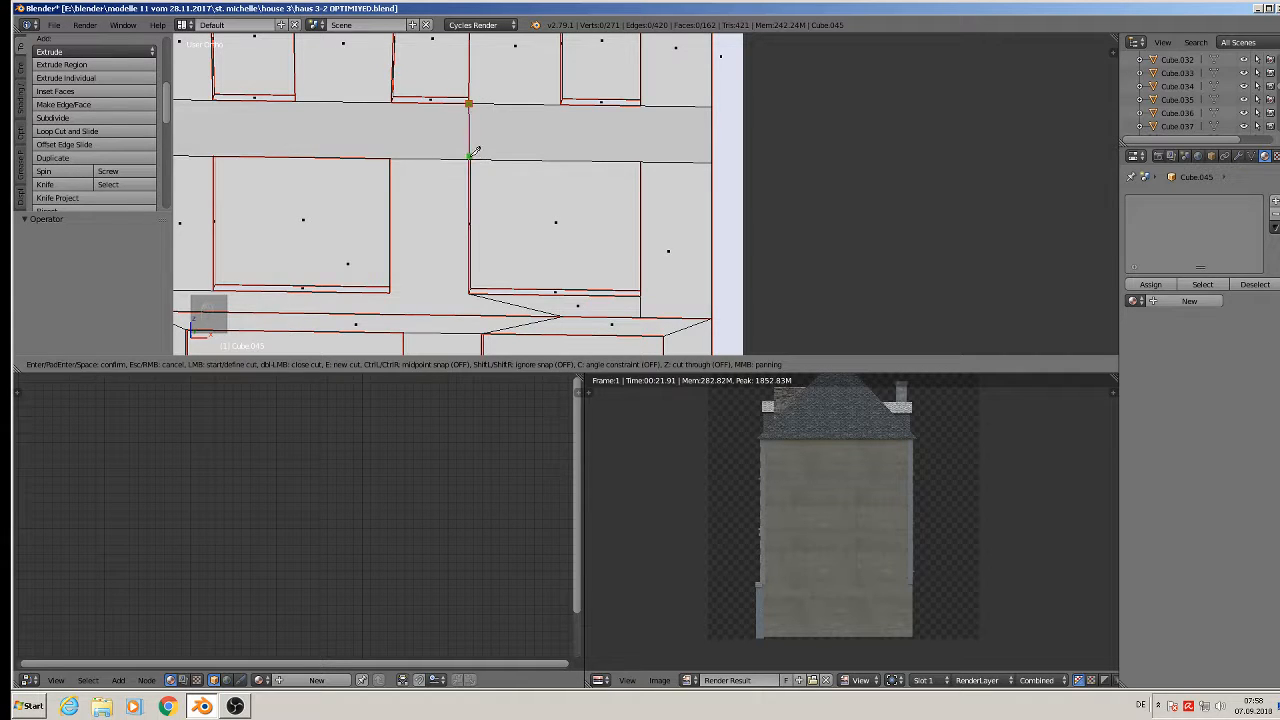
pyautogui.click(469, 158)
pyautogui.press('Return')
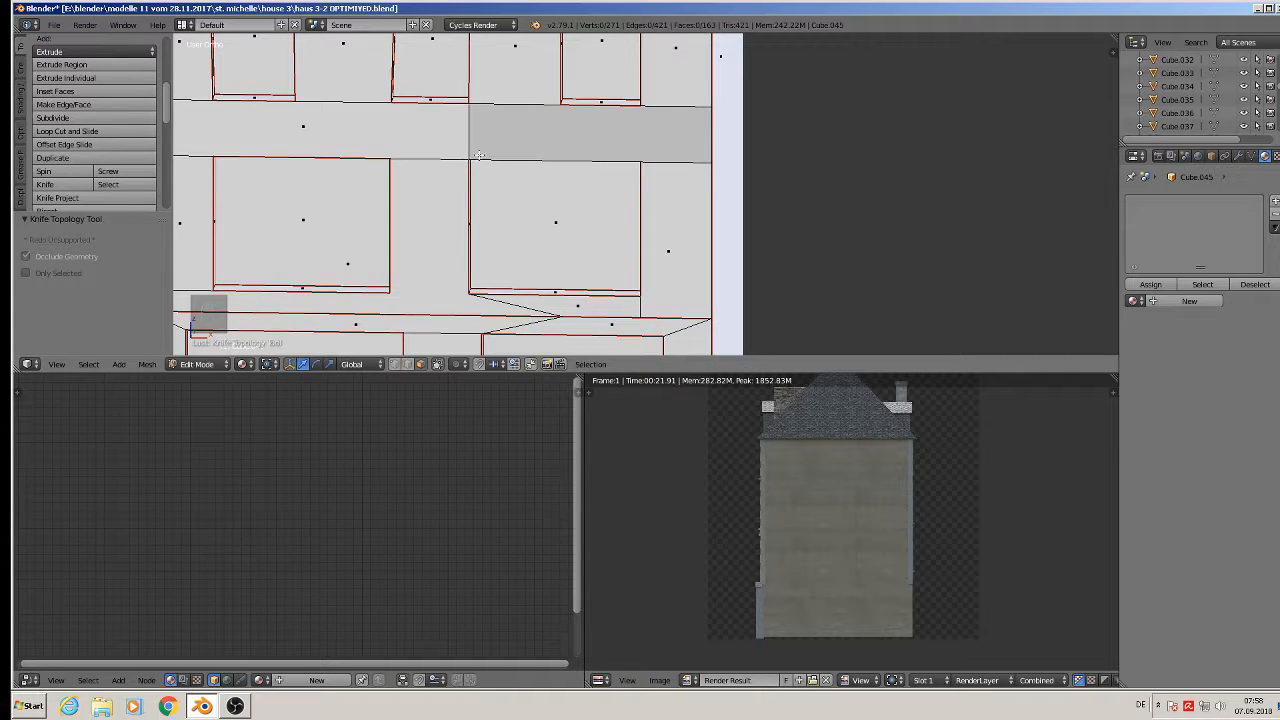
pyautogui.scroll(-3, 516, 172)
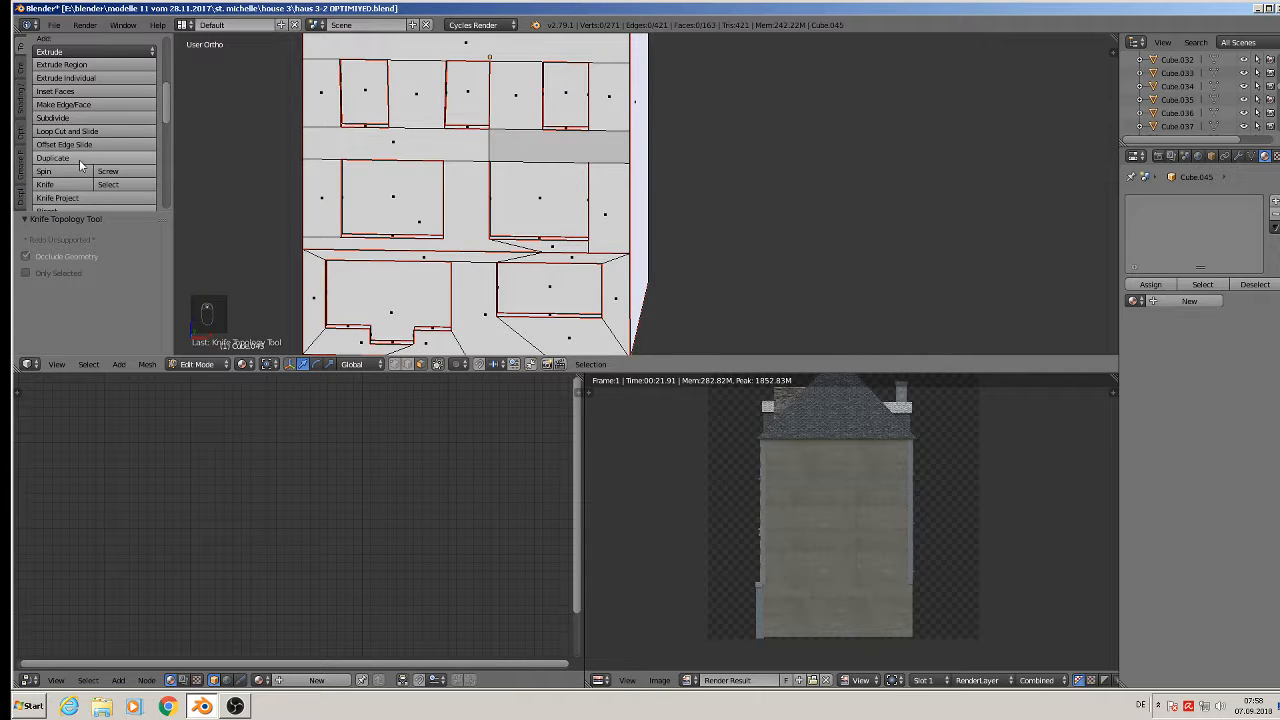
# Try a second vertical knife cut across the band at the outer edge of the rightmost upper window.
pyautogui.click(45, 184)
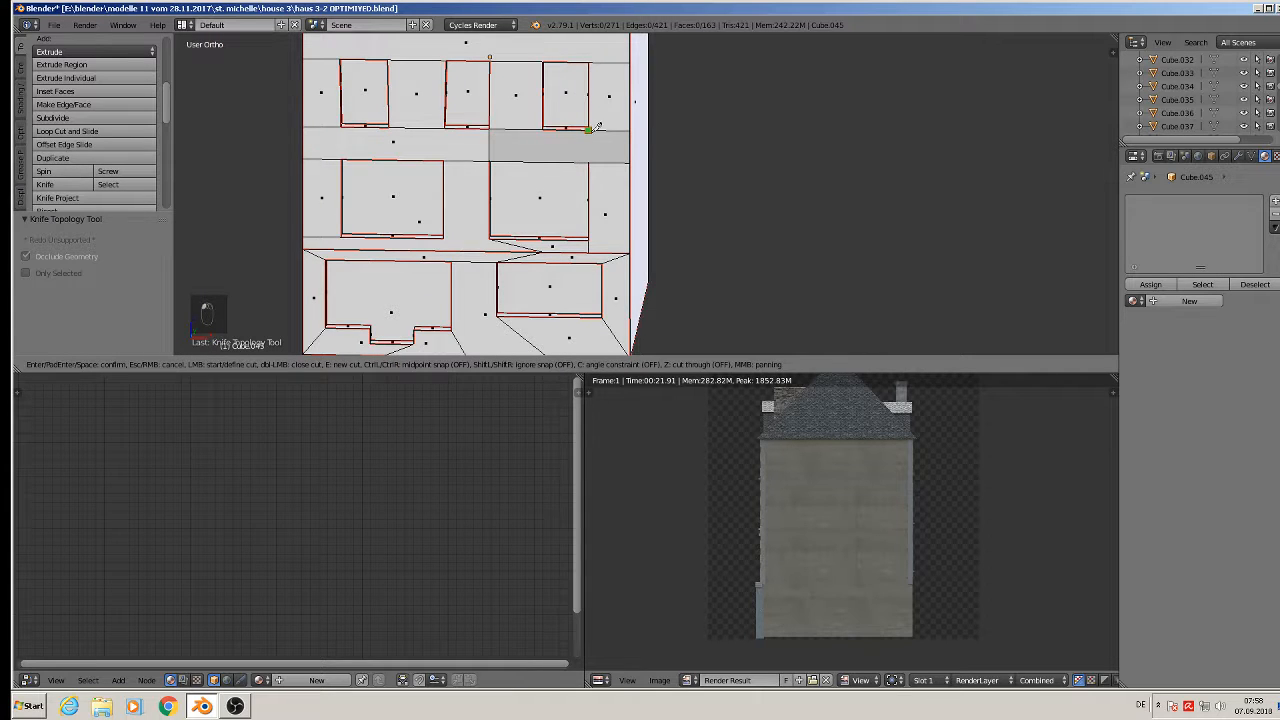
pyautogui.click(588, 130)
pyautogui.click(589, 160)
pyautogui.press('Return')
pyautogui.moveTo(565, 156); pyautogui.dragTo(599, 175, button='middle')
pyautogui.scroll(2, 599, 167)
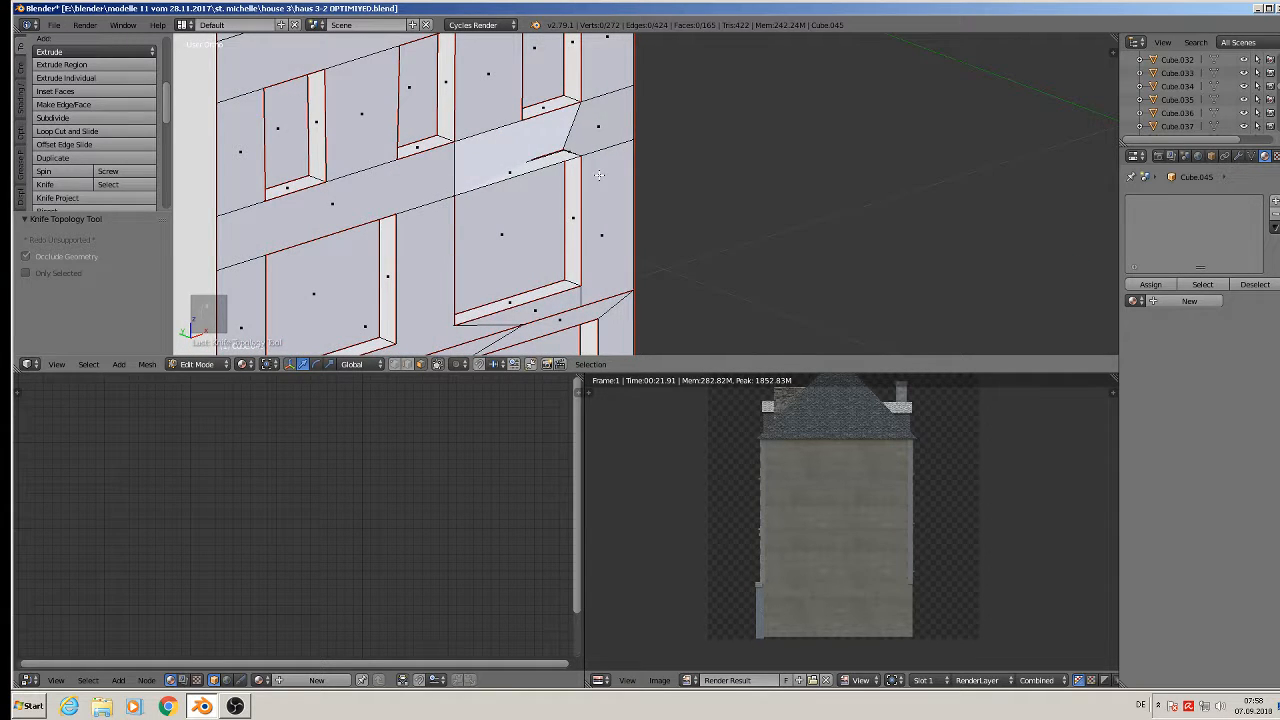
pyautogui.hotkey('ctrl', 'z')
# Delete only the face of the wall band's right section, keeping its edges.
pyautogui.scroll(4, 598, 175)
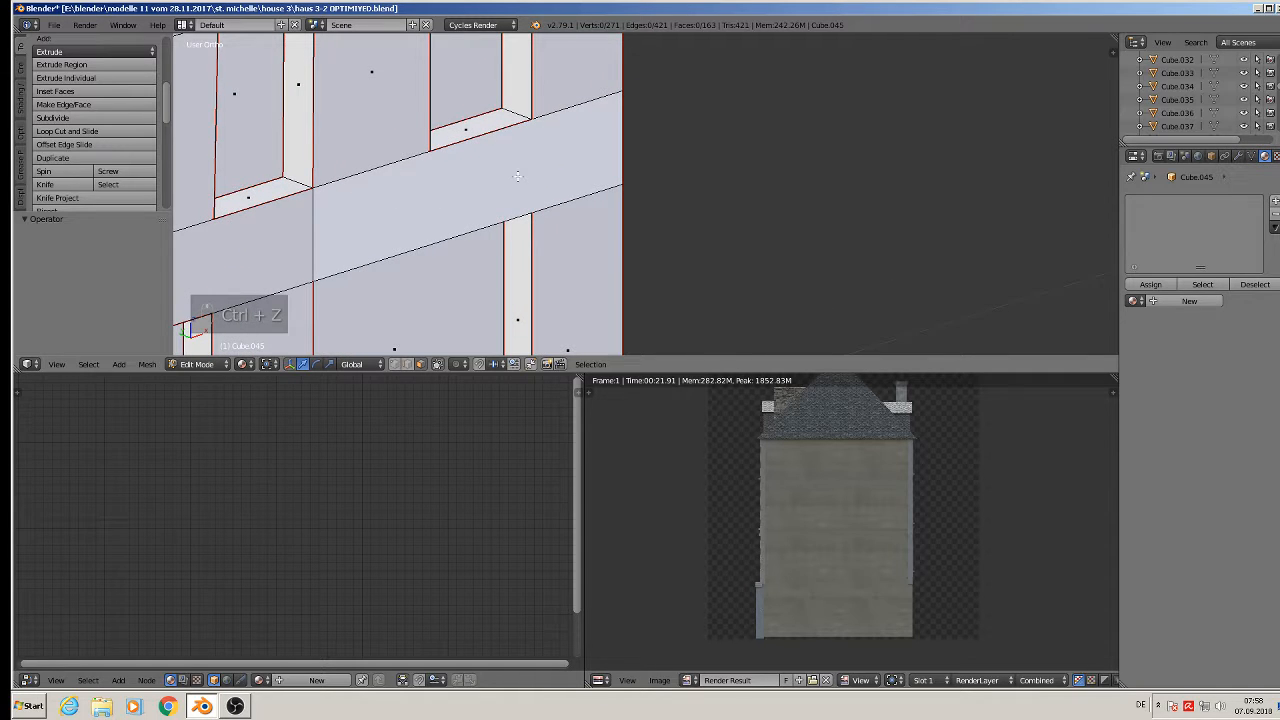
pyautogui.rightClick(450, 202)
pyautogui.press('x')
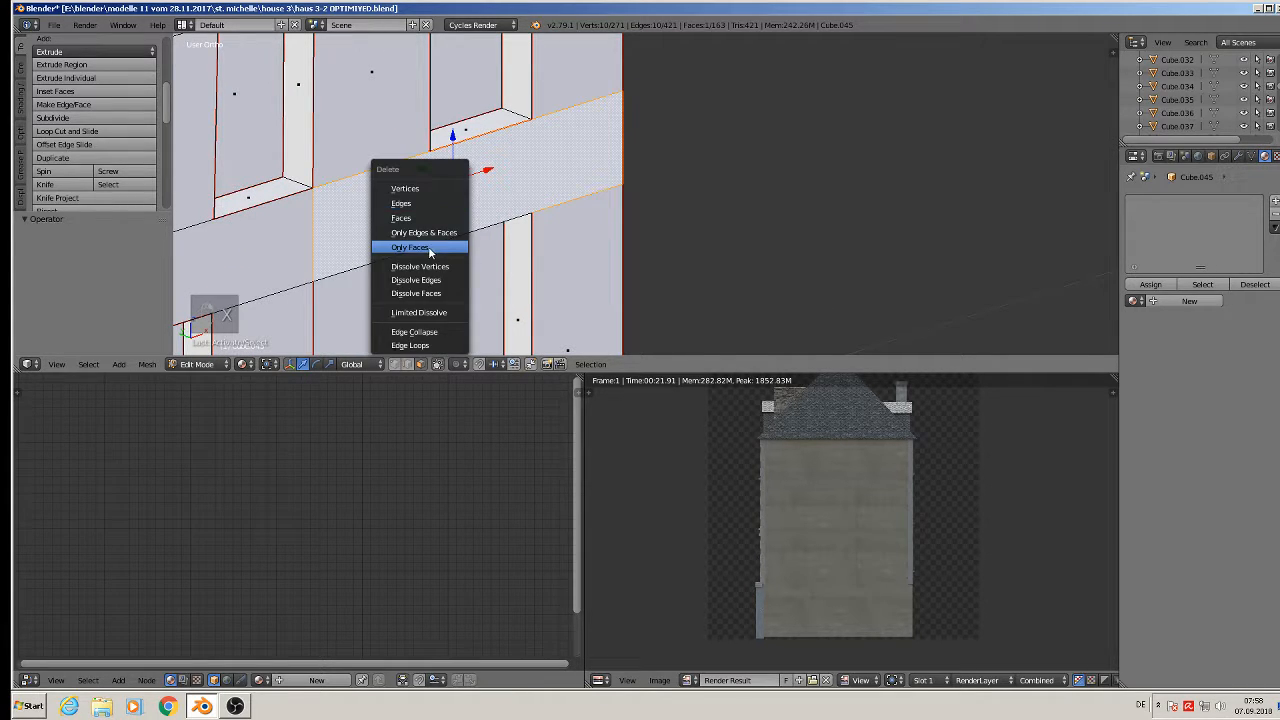
pyautogui.click(430, 246)
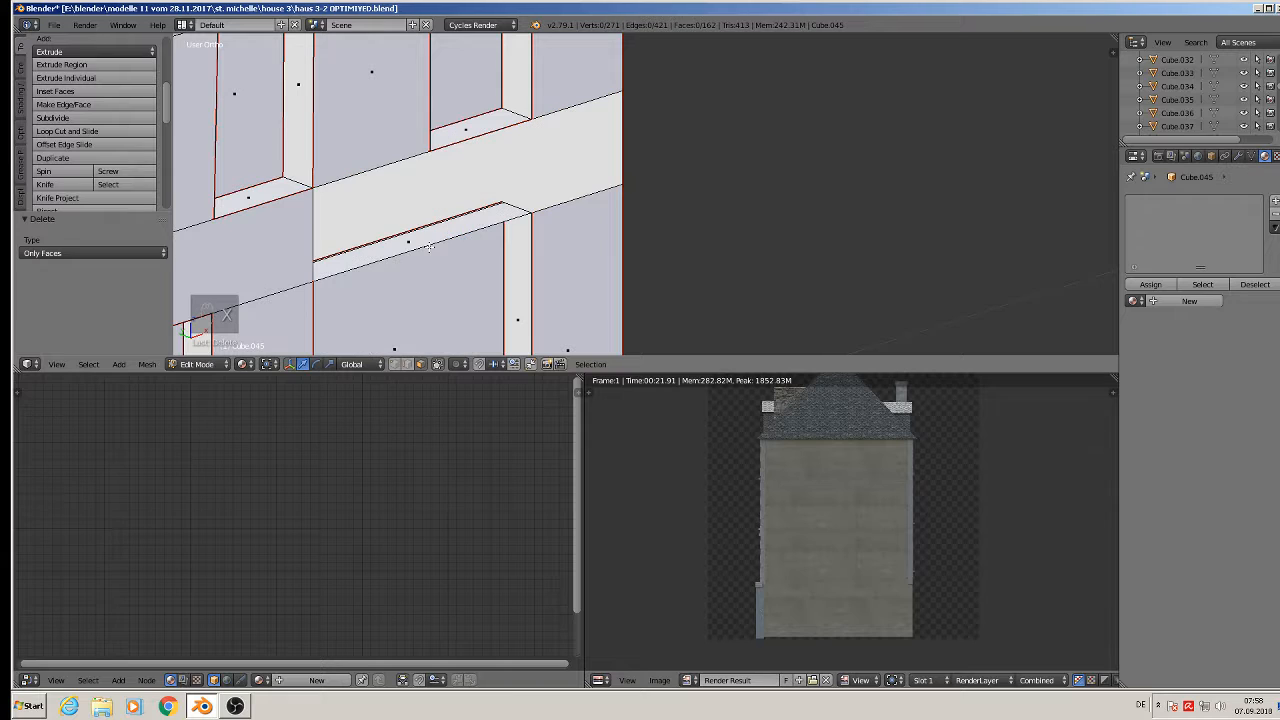
# Select the boundary edges of the opening in the wall band in edge mode and fill it with a new face.
pyautogui.click(407, 364)
pyautogui.rightClick(392, 259)
pyautogui.keyDown('shift'); pyautogui.rightClick(303, 220); pyautogui.keyUp('shift')
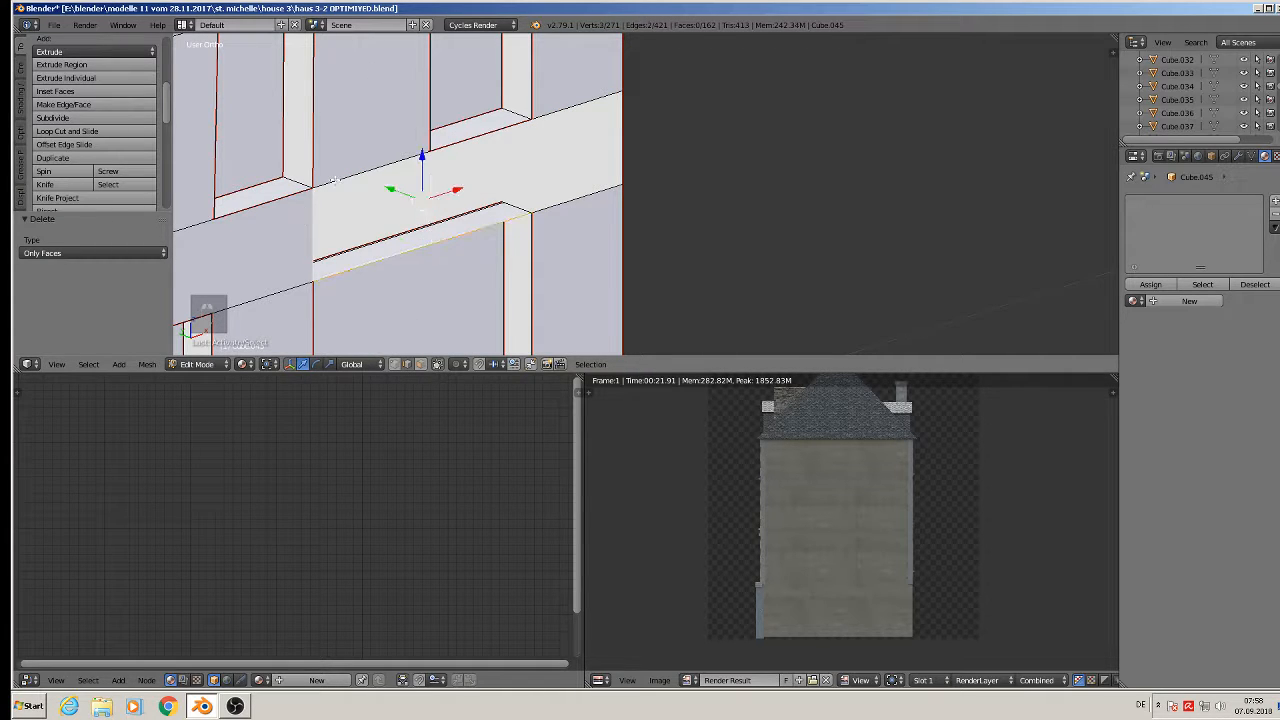
pyautogui.keyDown('shift'); pyautogui.rightClick(372, 172); pyautogui.keyUp('shift')
pyautogui.keyDown('shift'); pyautogui.rightClick(516, 139); pyautogui.keyUp('shift')
pyautogui.keyDown('shift'); pyautogui.rightClick(575, 114); pyautogui.keyUp('shift')
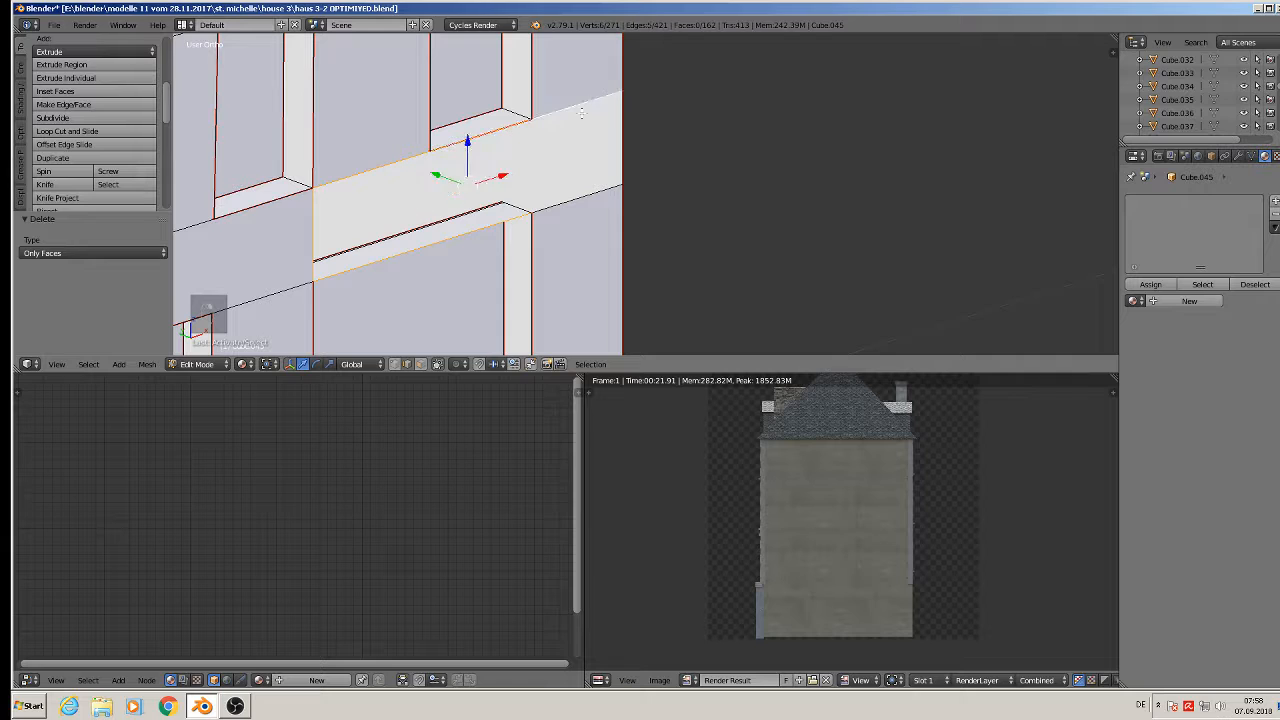
pyautogui.keyDown('shift'); pyautogui.rightClick(621, 130); pyautogui.keyUp('shift')
pyautogui.press('f')
# Check the refilled wall band's shading in object mode and save the file.
pyautogui.press('Tab')
pyautogui.scroll(-2, 614, 206)
pyautogui.scroll(2, 556, 196)
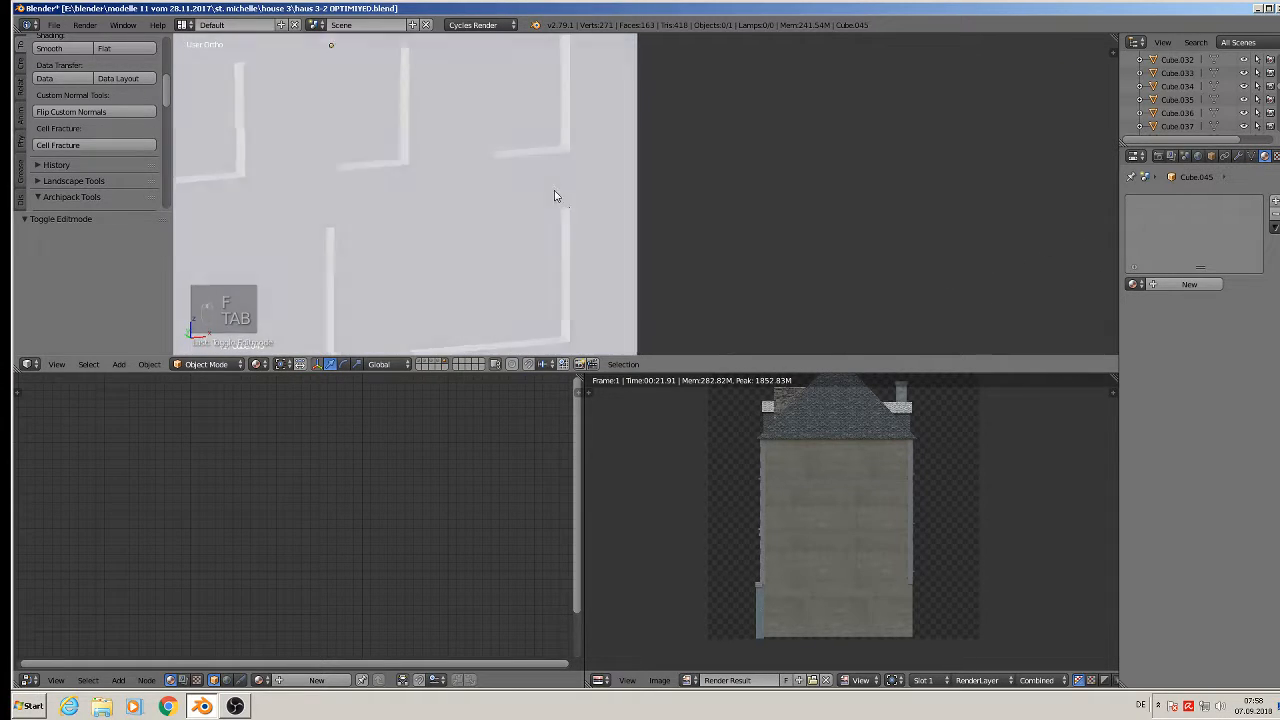
pyautogui.moveTo(556, 196); pyautogui.dragTo(474, 183, button='middle')
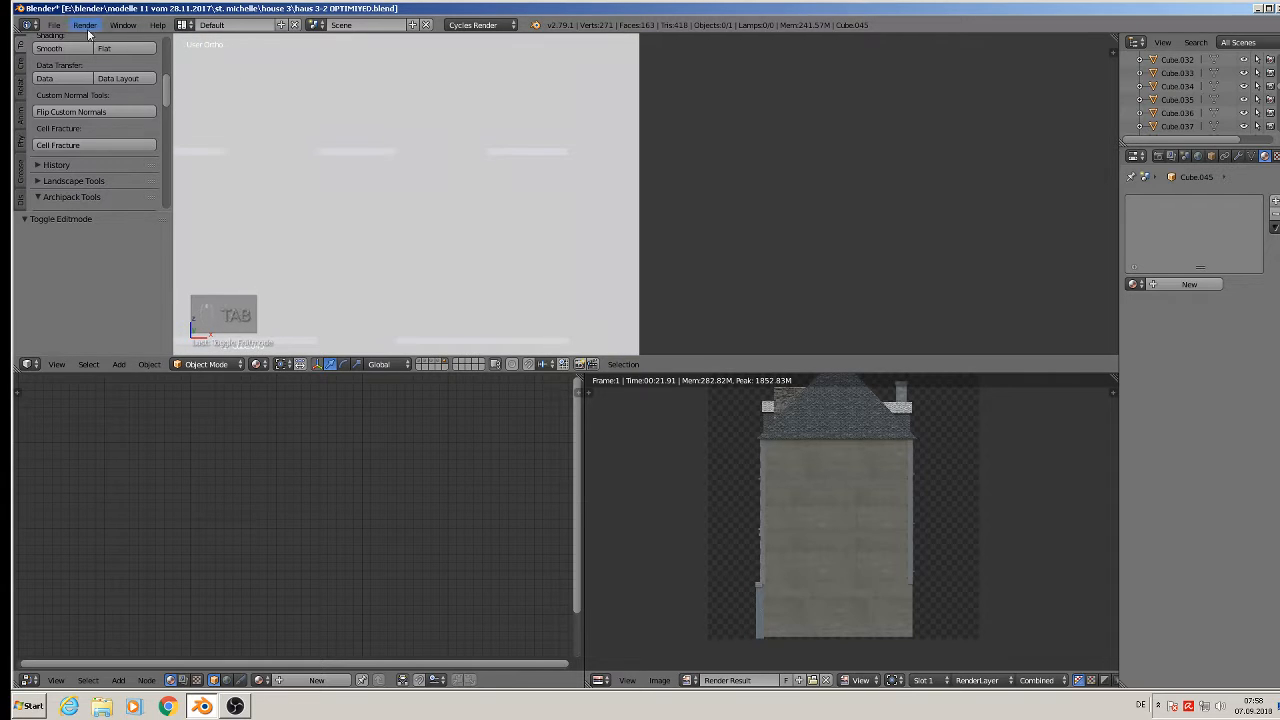
pyautogui.click(54, 25)
pyautogui.click(70, 130)
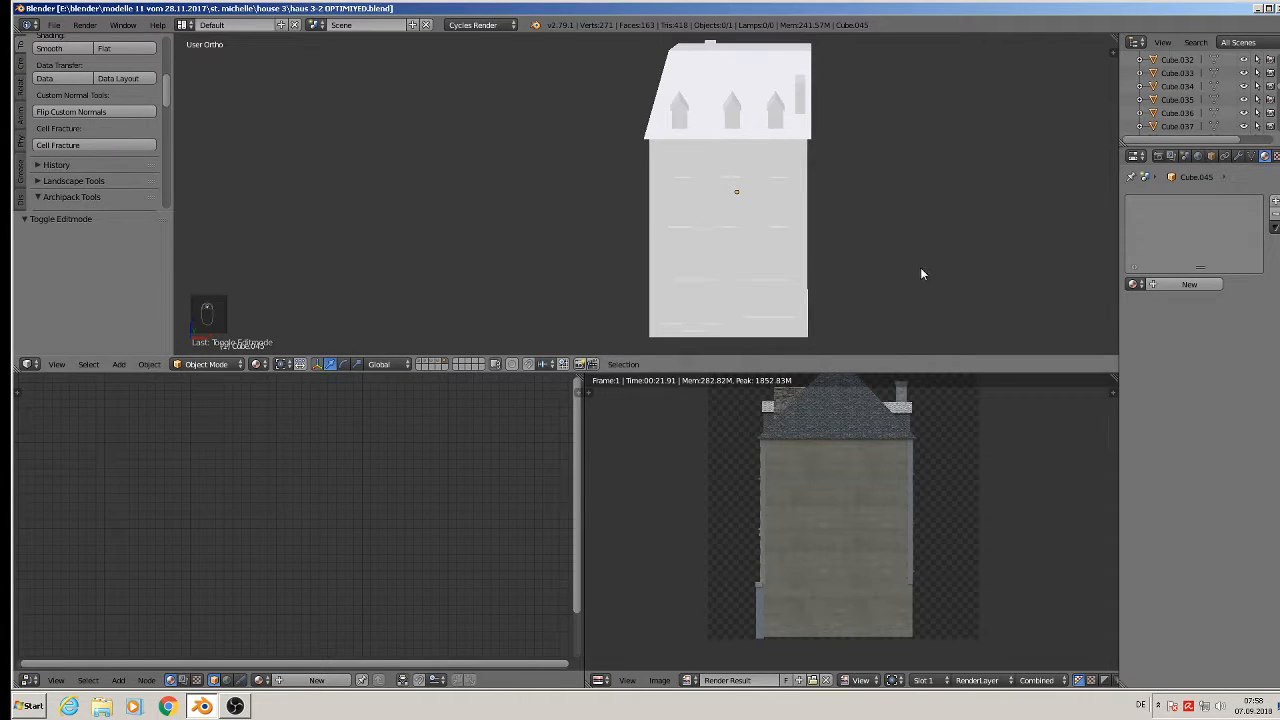
# Show the house in front orthographic view and enlarge the 3D viewport.
pyautogui.press('KP_1')
pyautogui.keyDown('shift'); pyautogui.moveTo(817, 205); pyautogui.dragTo(760, 280, button='middle'); pyautogui.keyUp('shift')
pyautogui.scroll(-3, 763, 295)
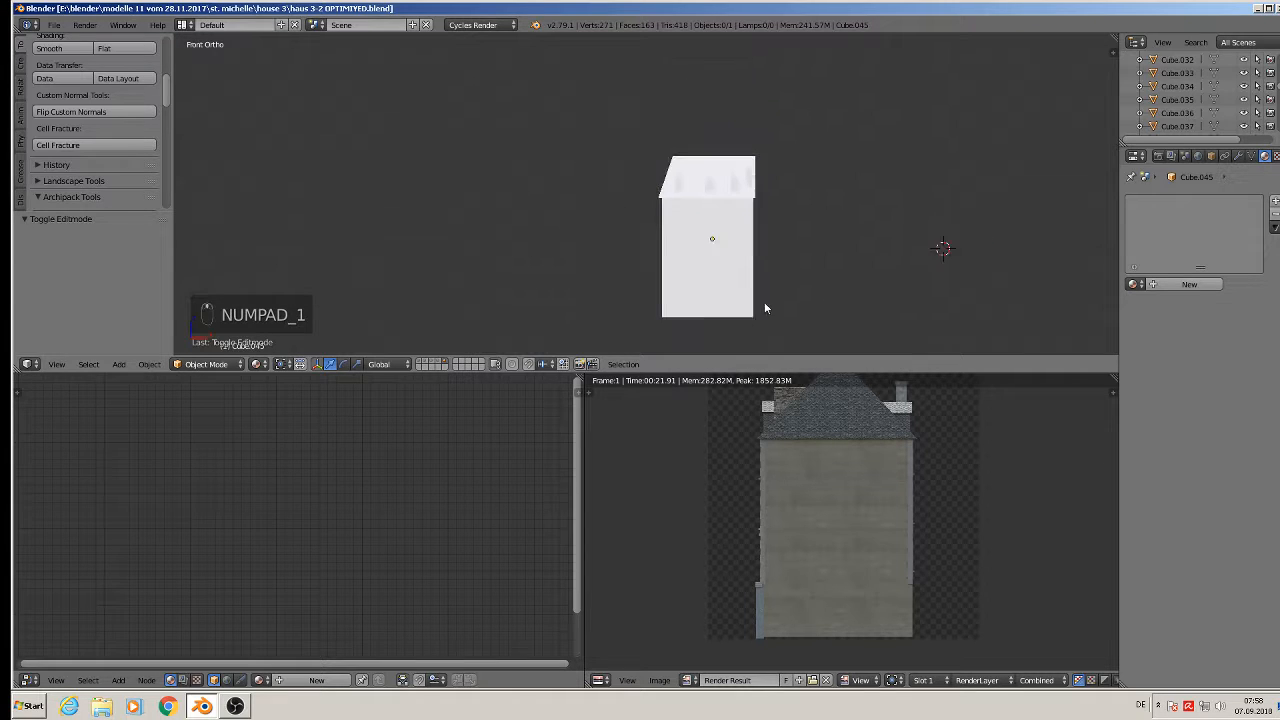
pyautogui.moveTo(796, 368); pyautogui.dragTo(796, 606)
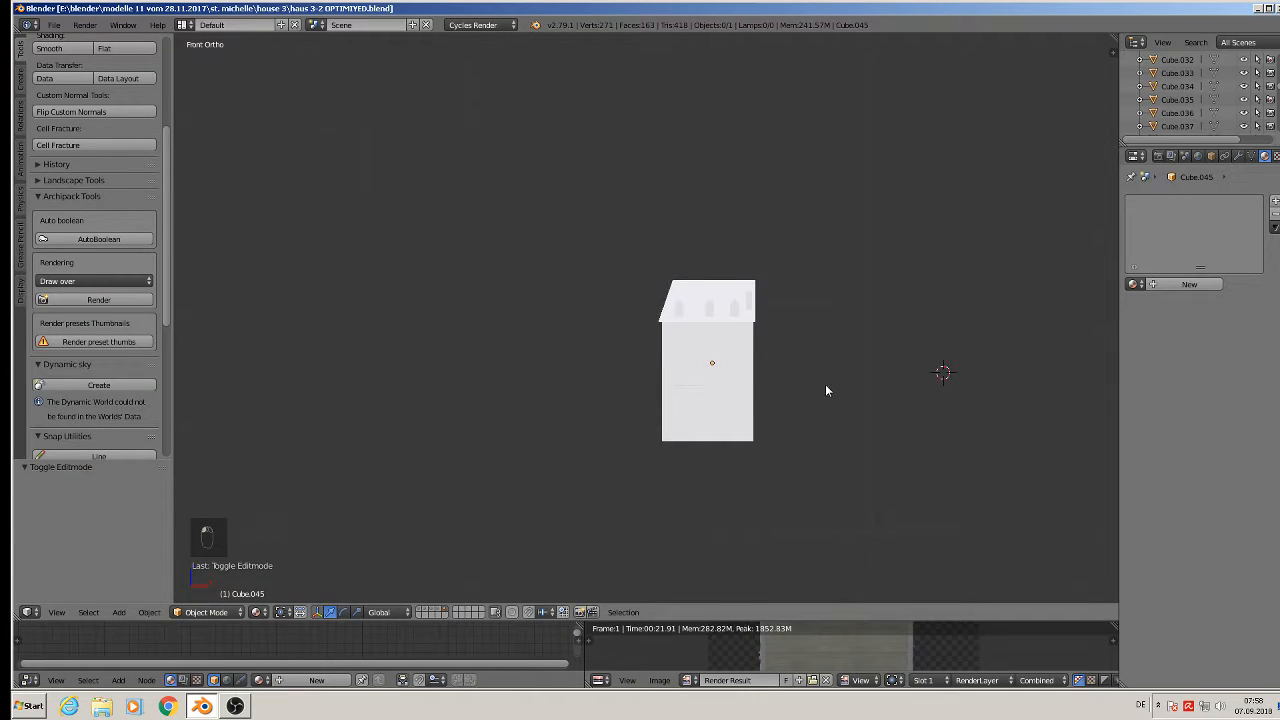
pyautogui.keyDown('shift'); pyautogui.moveTo(826, 389); pyautogui.dragTo(733, 321, button='middle'); pyautogui.keyUp('shift')
pyautogui.scroll(5, 735, 321)
# Box-select all visible front faces of the house, including roof and dormers, in edit mode.
pyautogui.press('Tab')
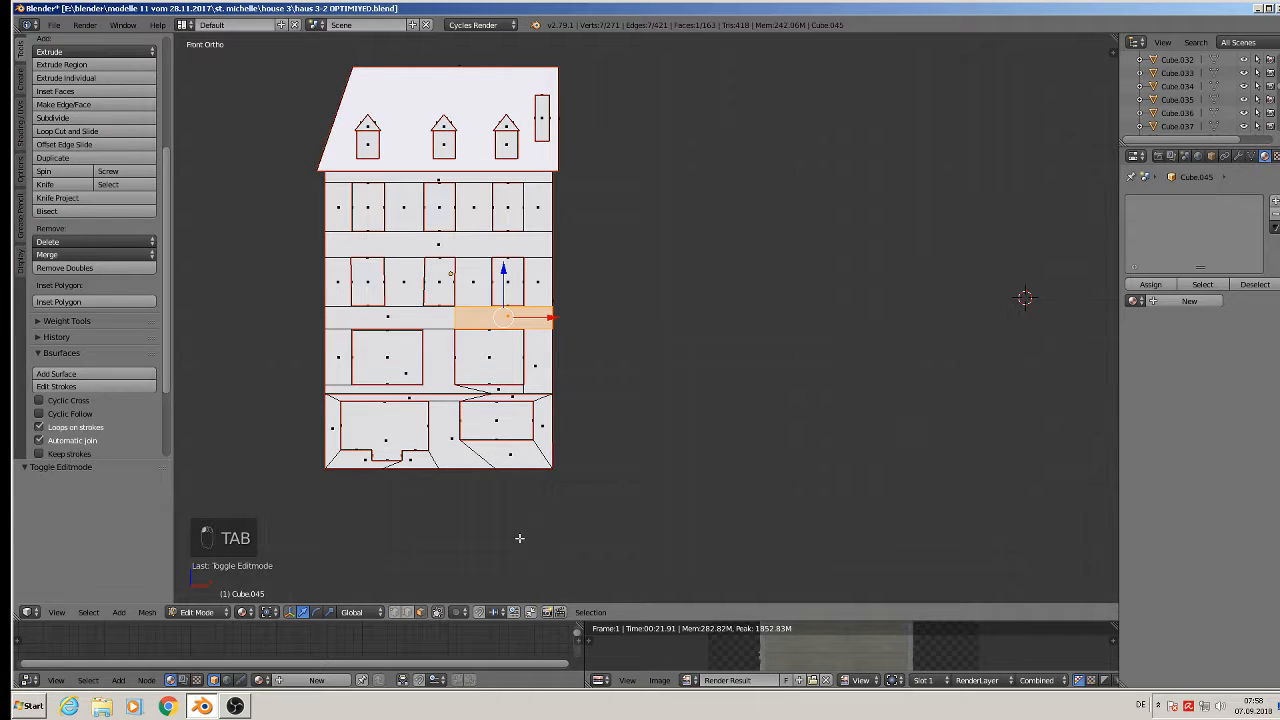
pyautogui.press('a')
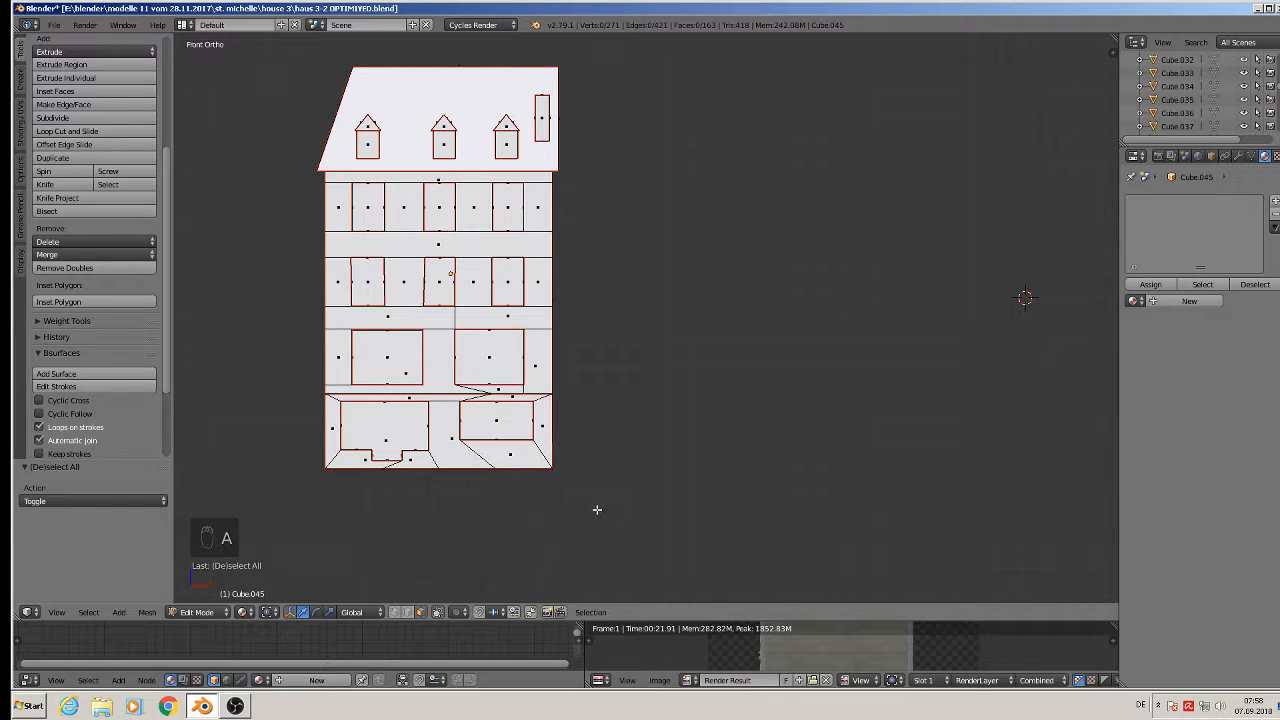
pyautogui.press('b')
pyautogui.moveTo(597, 509); pyautogui.dragTo(289, 45)
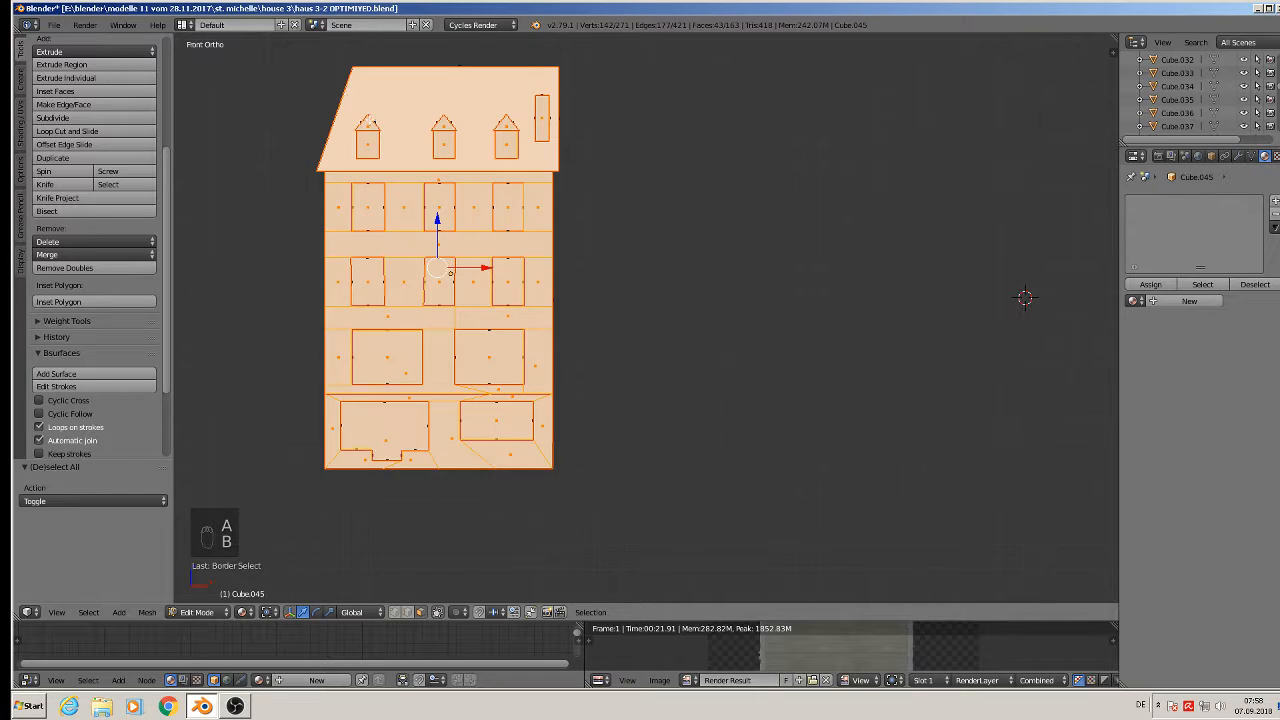
# Add a new material to the house, assign it to the selected front faces and name it house 3 front.
pyautogui.keyDown('shift'); pyautogui.moveTo(653, 310); pyautogui.dragTo(796, 318, button='middle'); pyautogui.keyUp('shift')
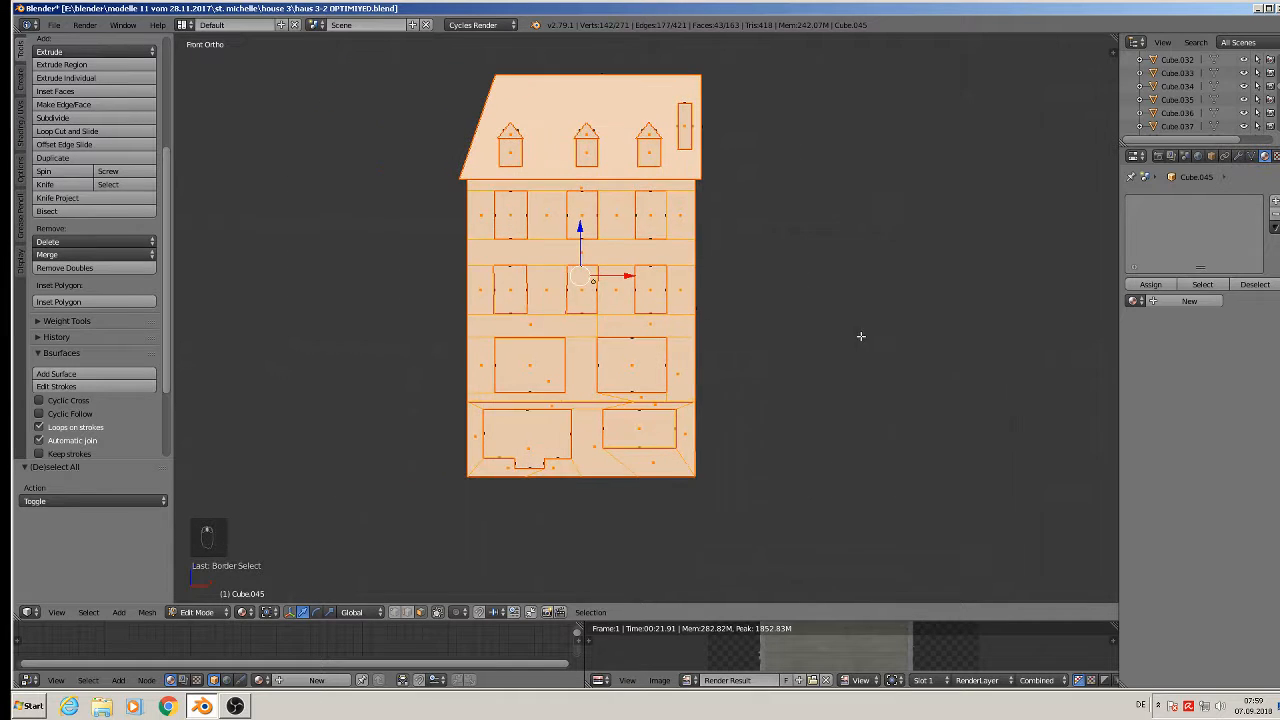
pyautogui.click(1176, 303)
pyautogui.click(1145, 286)
pyautogui.click(1162, 303)
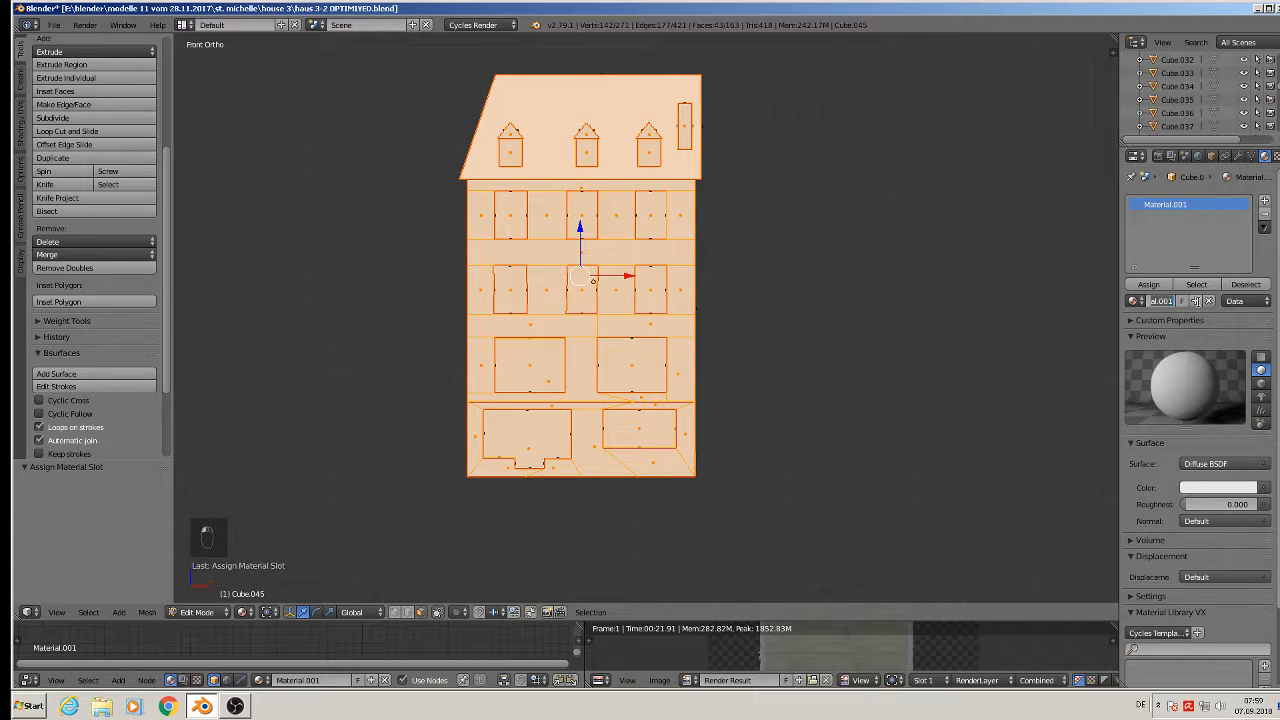
pyautogui.write('h')
pyautogui.press('Return')
# Change the material's surface shader to Principled BSDF and raise its roughness to about 0.843.
pyautogui.click(1226, 464)
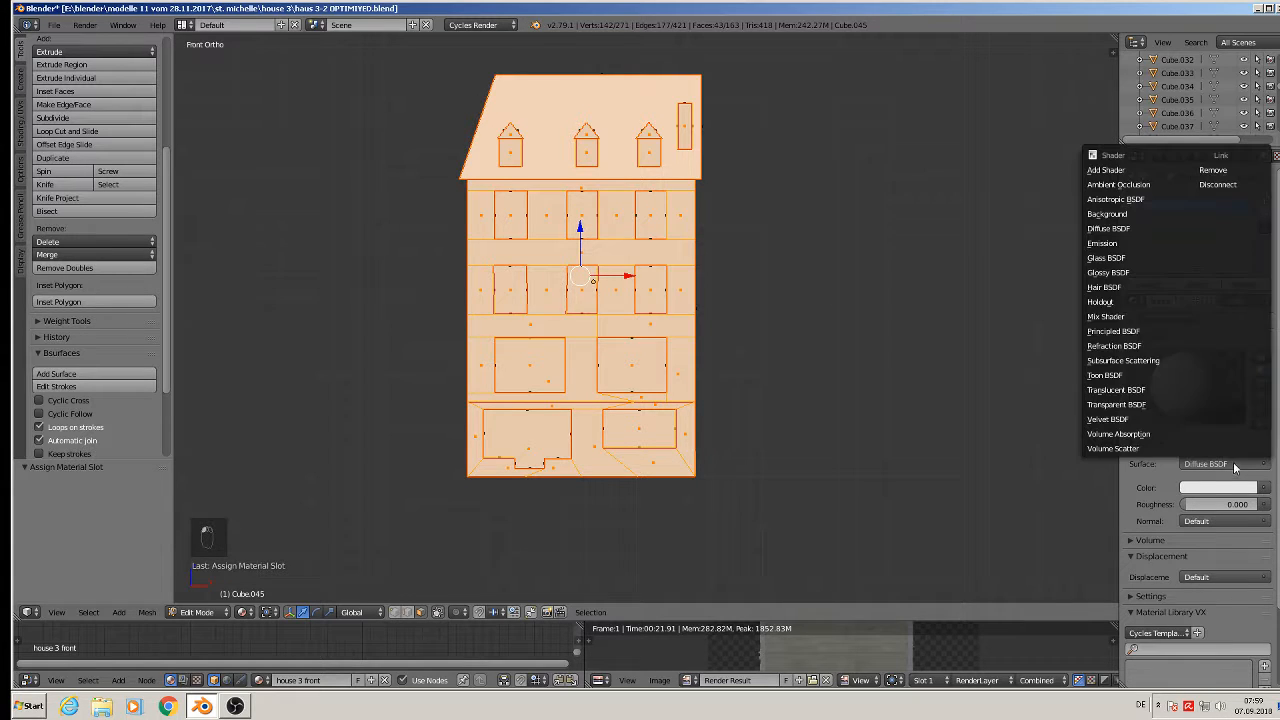
pyautogui.click(1143, 331)
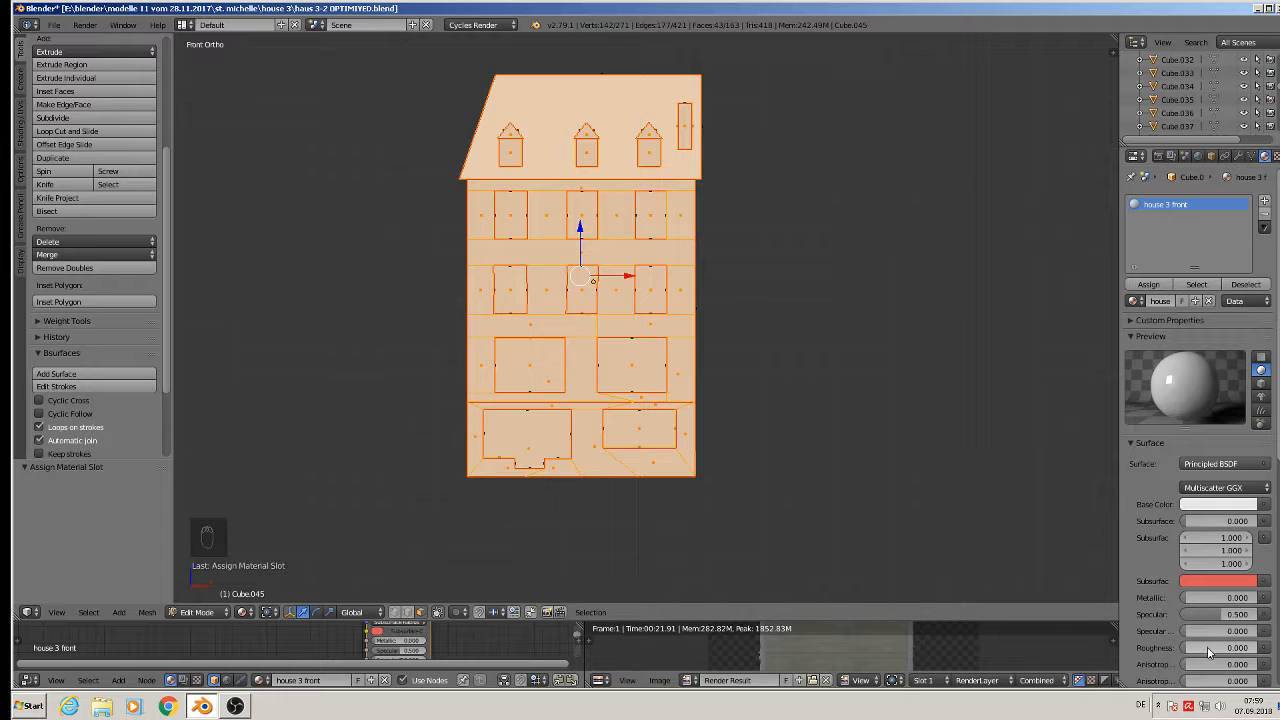
pyautogui.moveTo(1205, 647); pyautogui.dragTo(1246, 647)
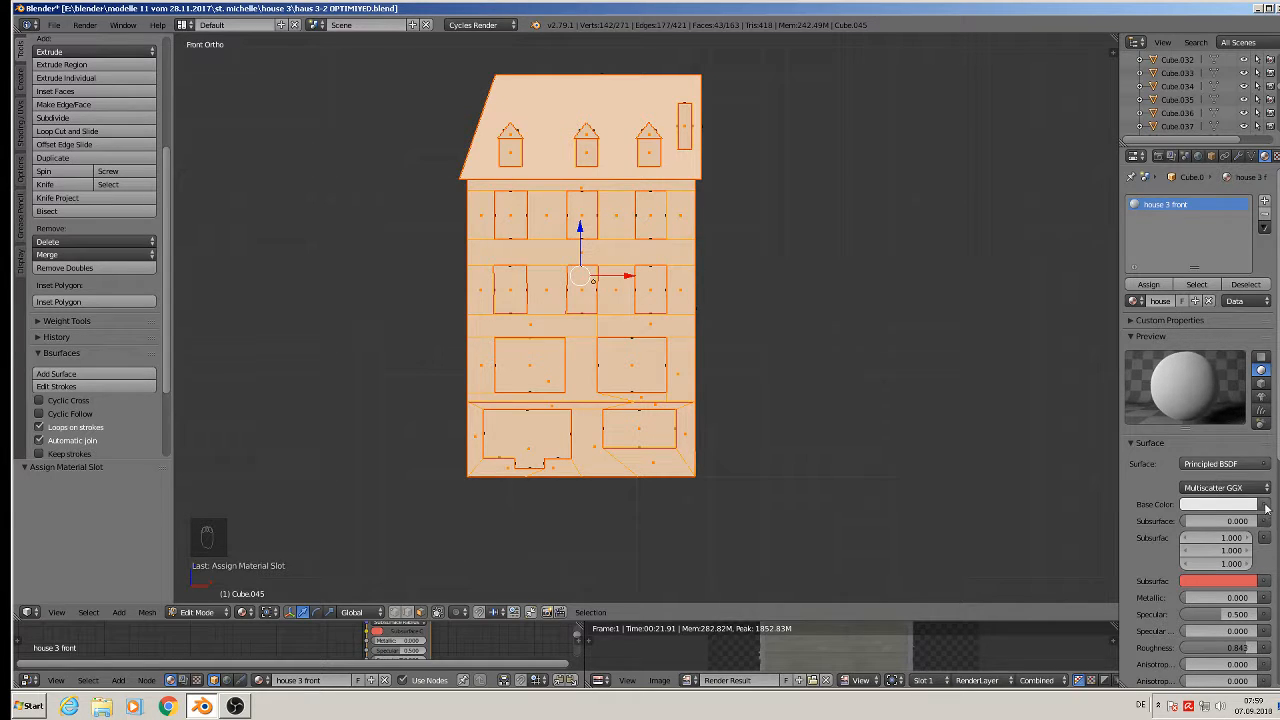
# Give the base color an Image Texture and look through the textur folder's thumbnails for the house 3 renders.
pyautogui.click(1265, 506)
pyautogui.click(1036, 386)
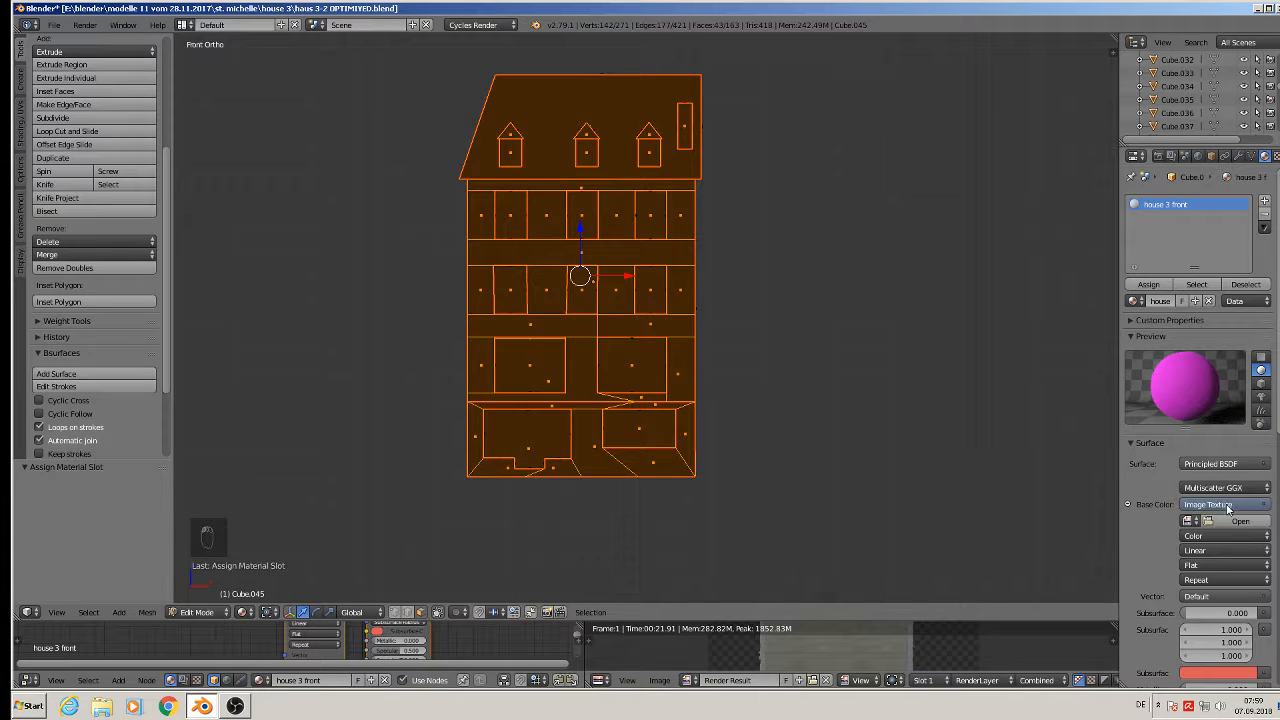
pyautogui.click(1229, 519)
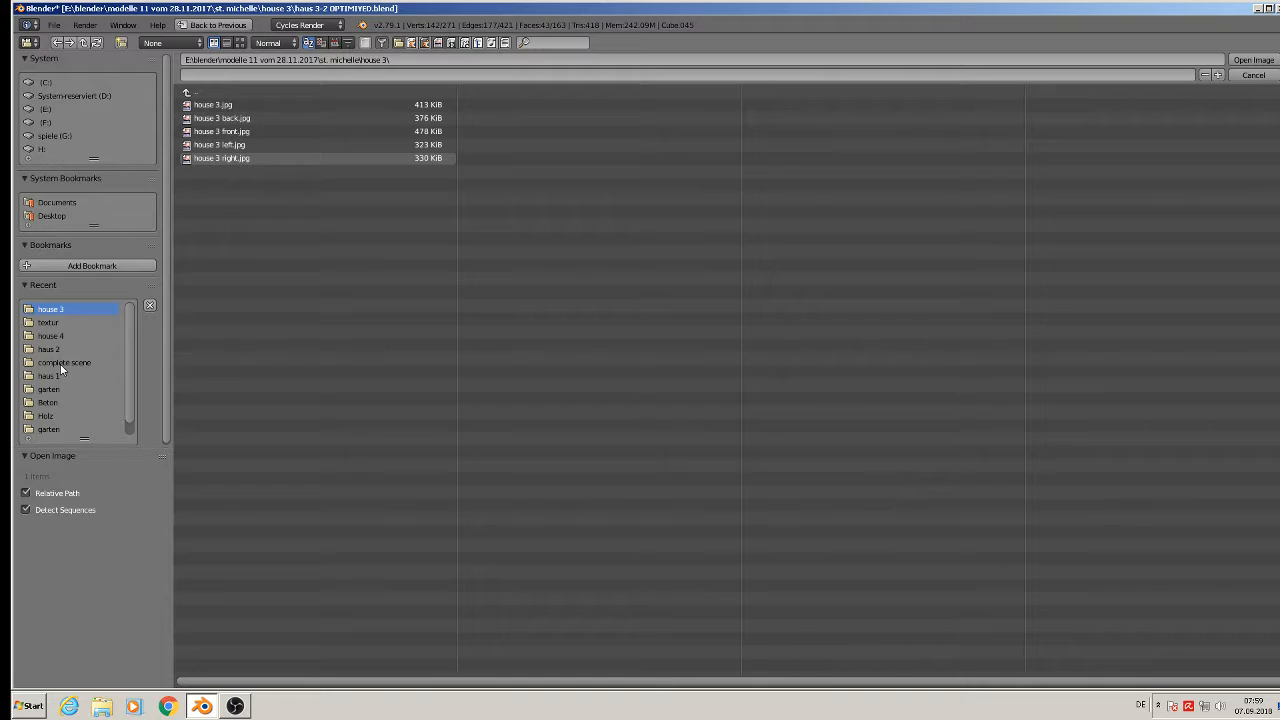
pyautogui.click(55, 323)
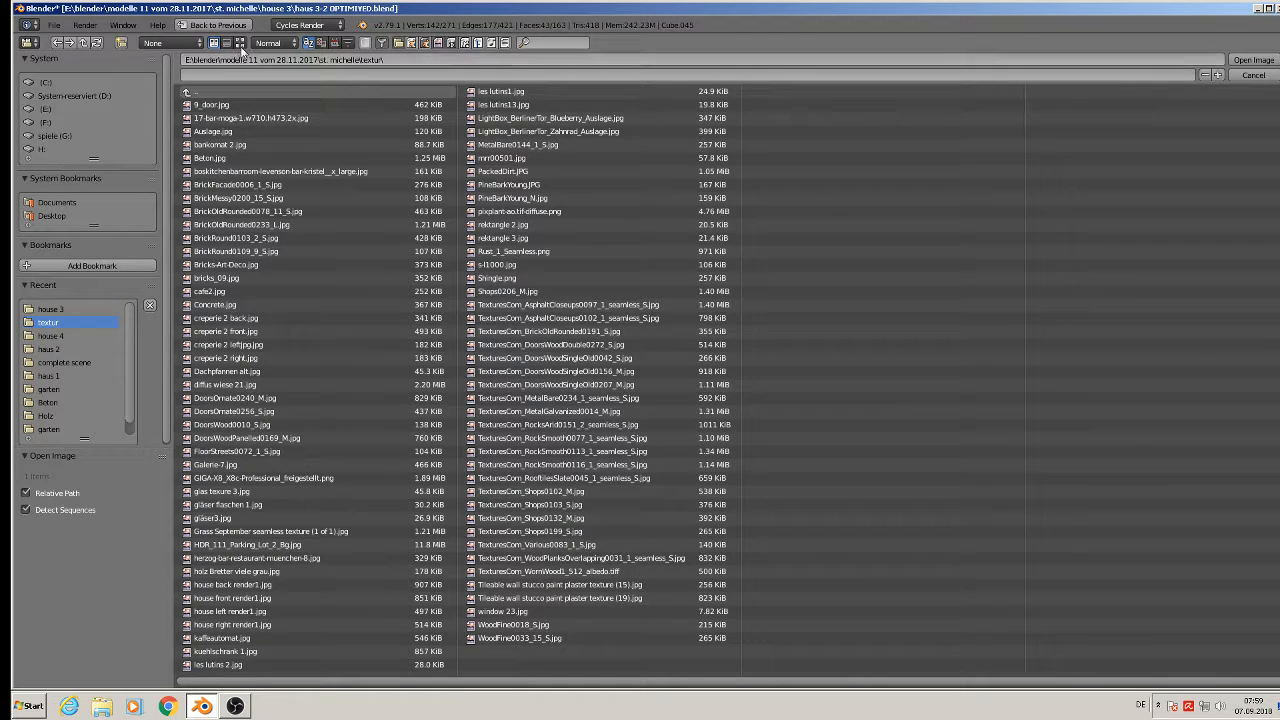
pyautogui.click(240, 43)
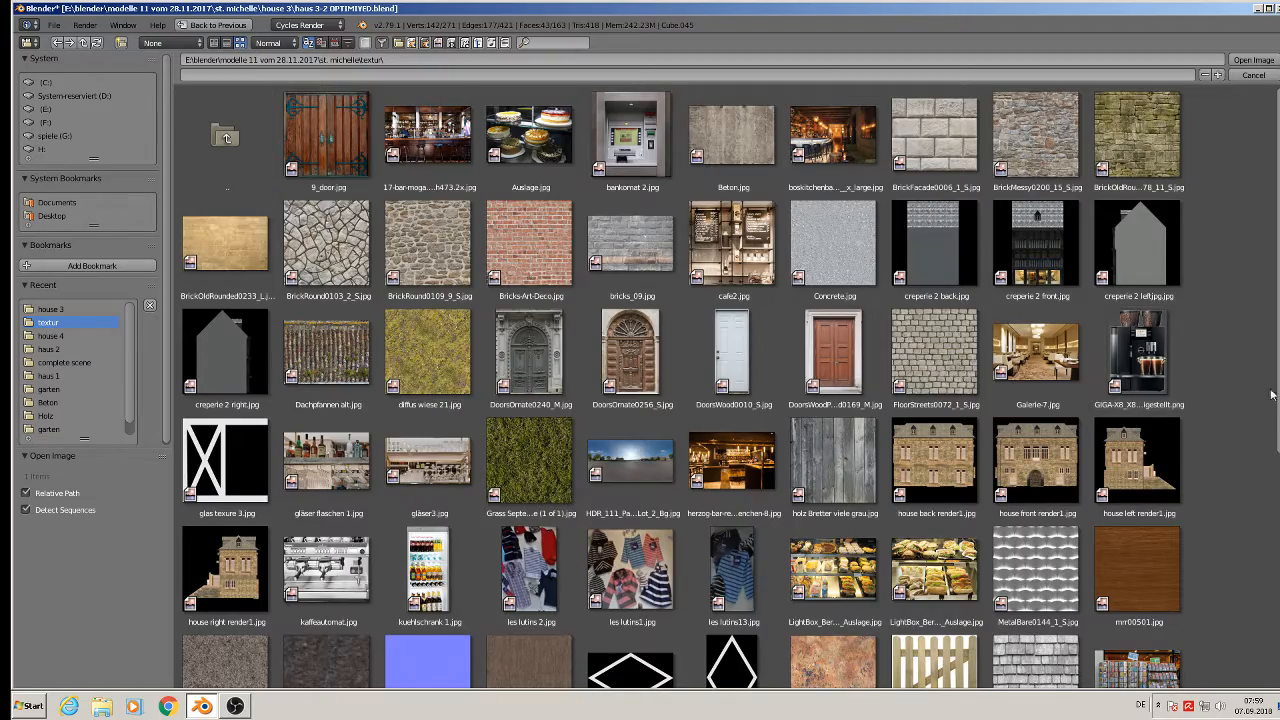
pyautogui.scroll(-2, 1273, 411)
pyautogui.scroll(-6, 1273, 411)
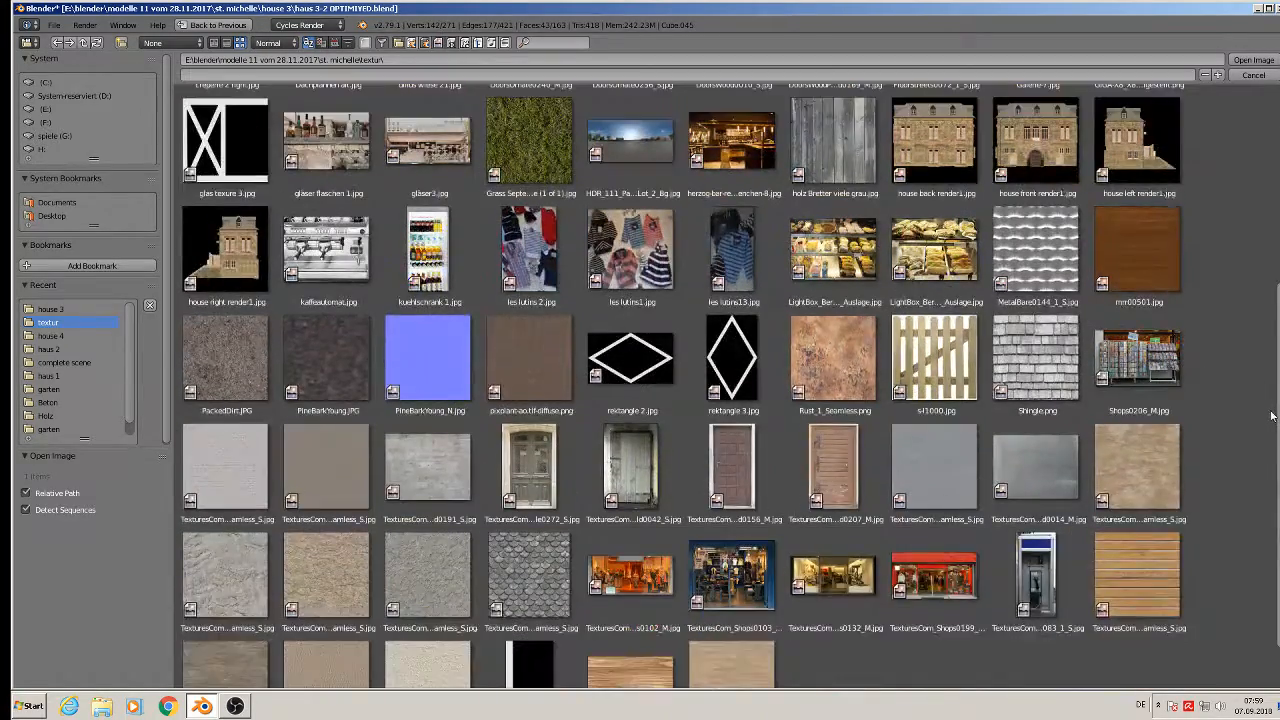
pyautogui.scroll(2, 1270, 418)
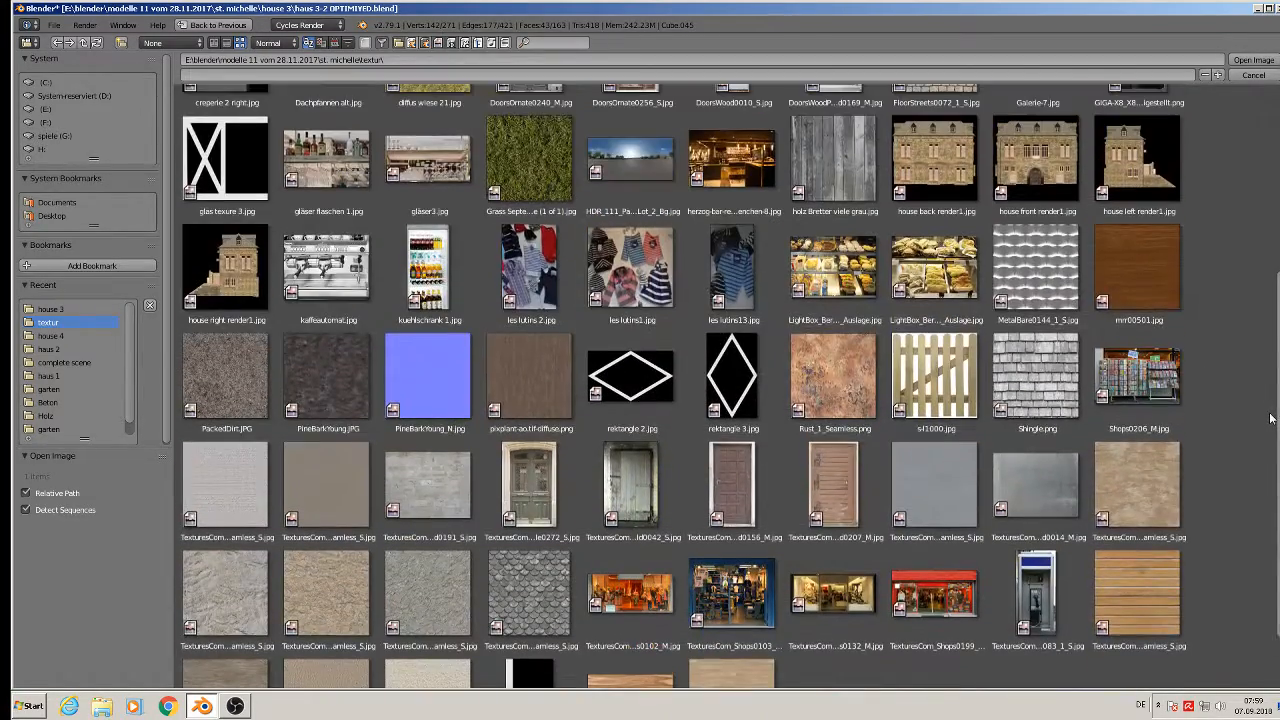
# Switch to the file explorer and copy the house 3 back, front, left and right images from the st. michelle house 3 folder.
pyautogui.click(1259, 10)
pyautogui.click(1260, 8)
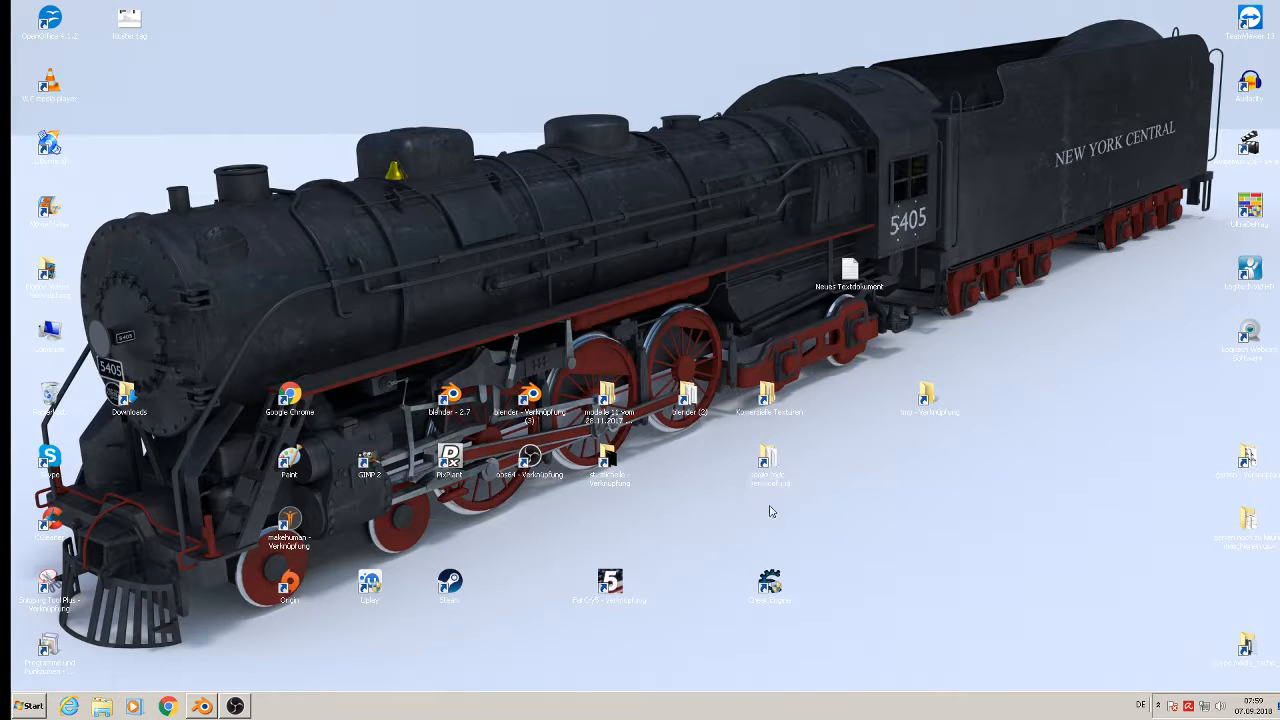
pyautogui.doubleClick(688, 400)
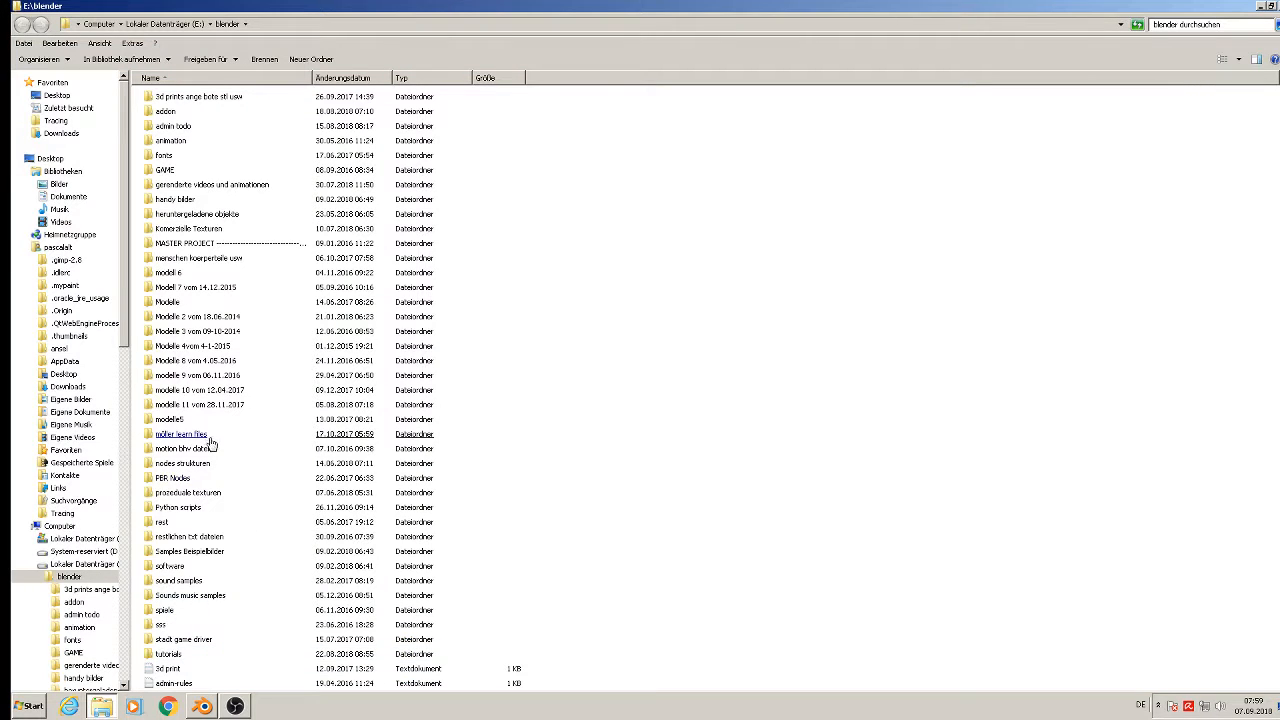
pyautogui.doubleClick(199, 405)
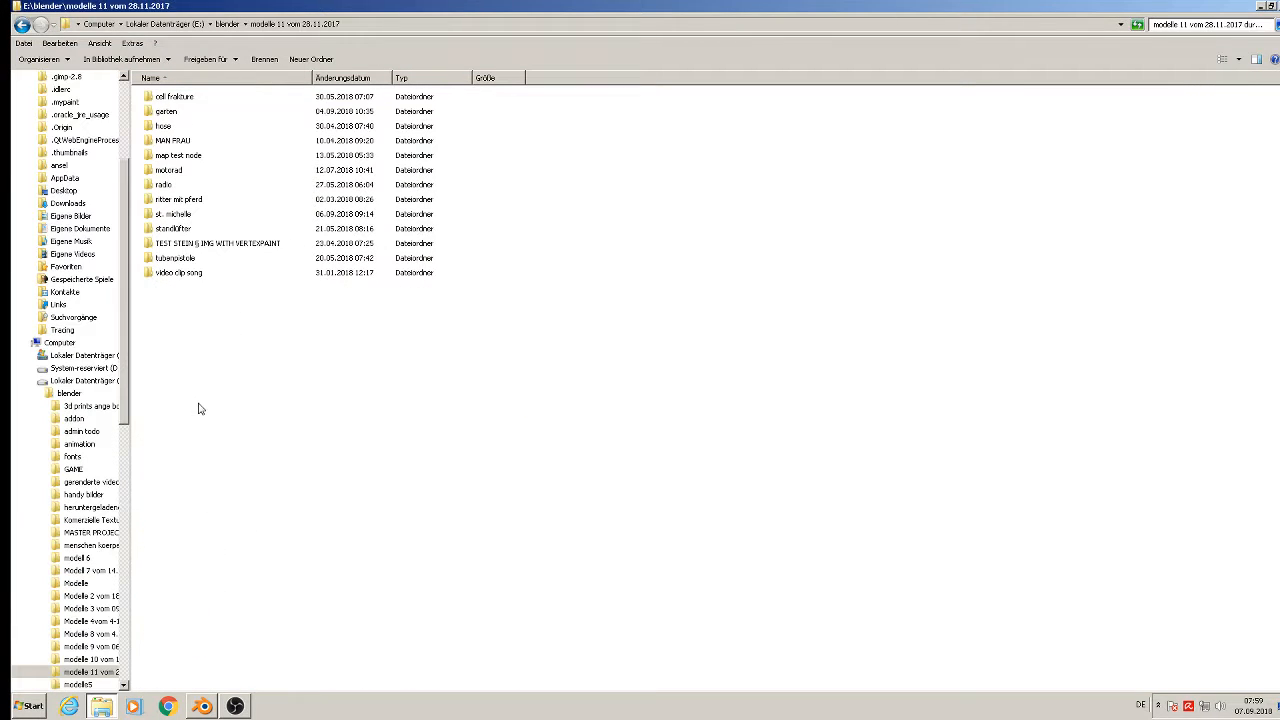
pyautogui.doubleClick(175, 215)
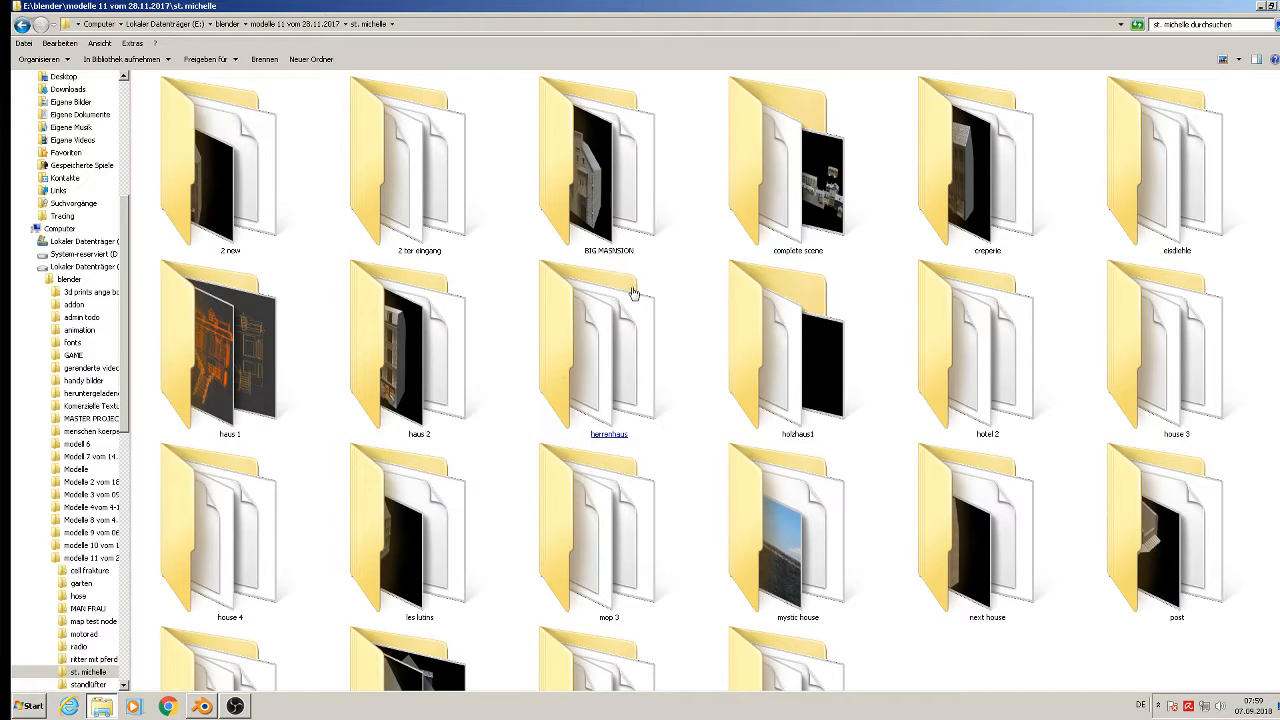
pyautogui.doubleClick(1176, 427)
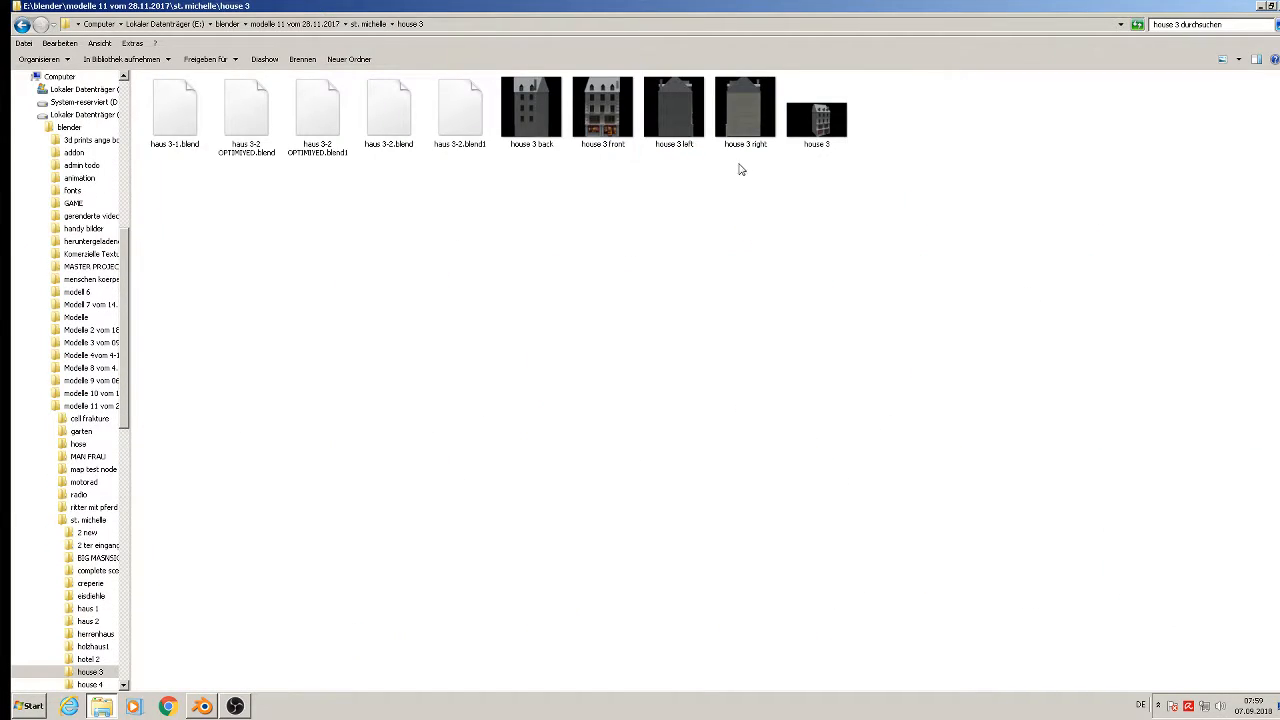
pyautogui.moveTo(741, 170); pyautogui.dragTo(554, 160)
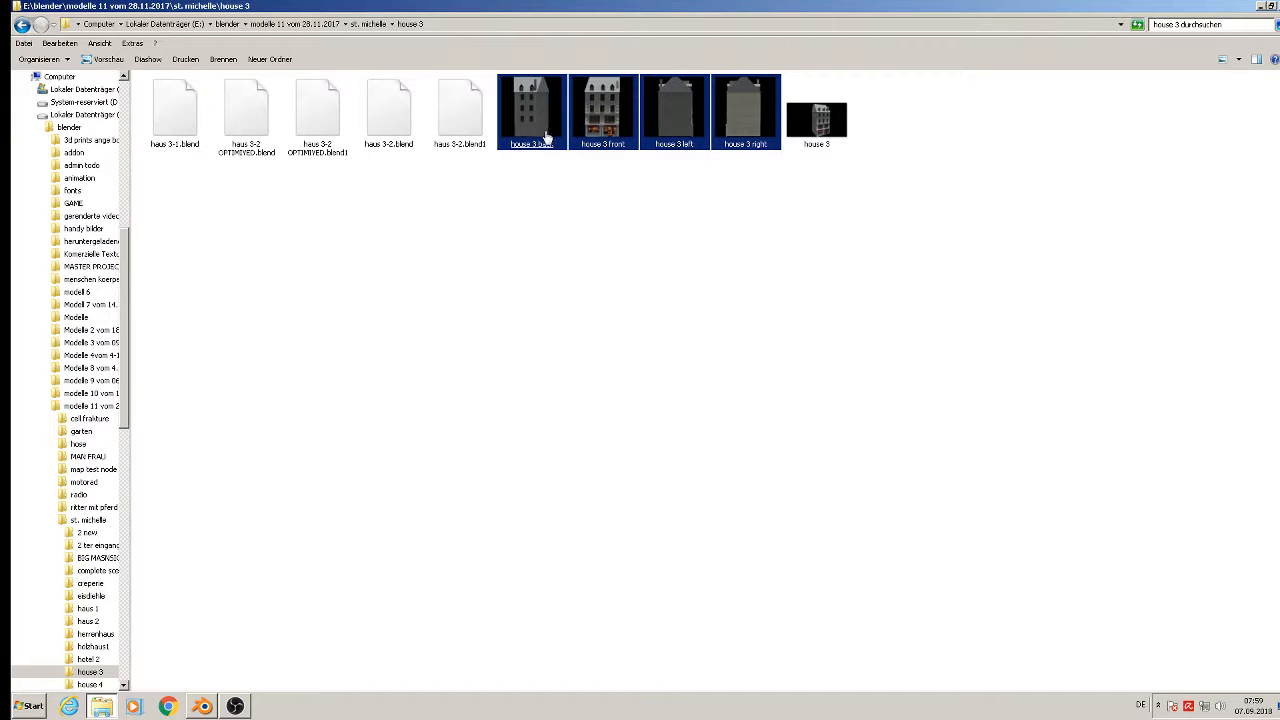
pyautogui.rightClick(547, 137)
pyautogui.click(603, 297)
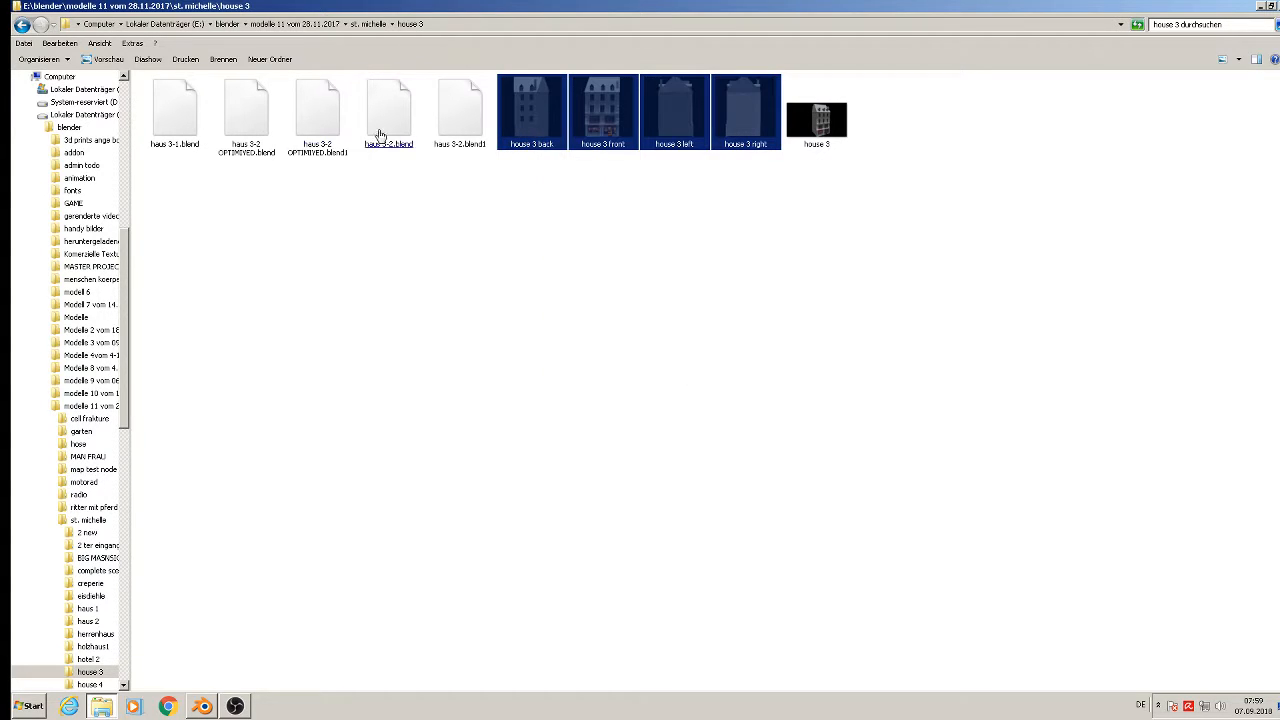
# Paste the four copied house 3 images into the textur folder of st. michelle.
pyautogui.click(369, 24)
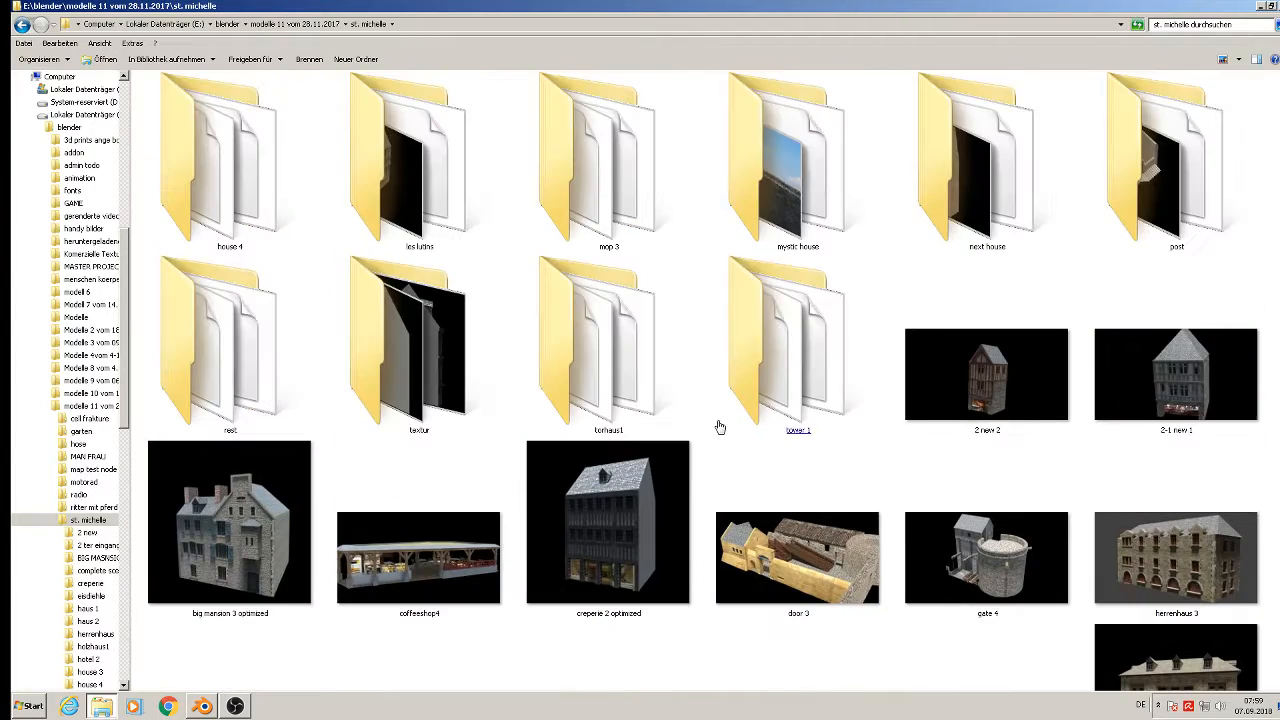
pyautogui.click(720, 428)
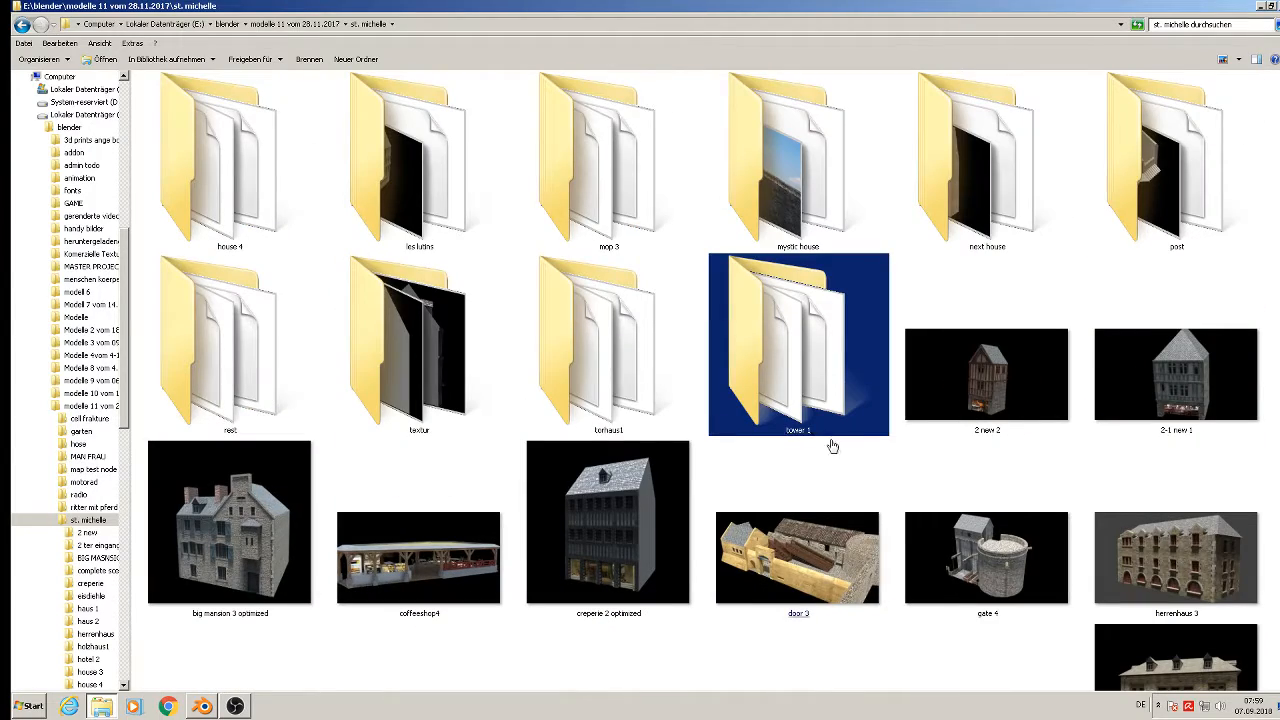
pyautogui.doubleClick(465, 420)
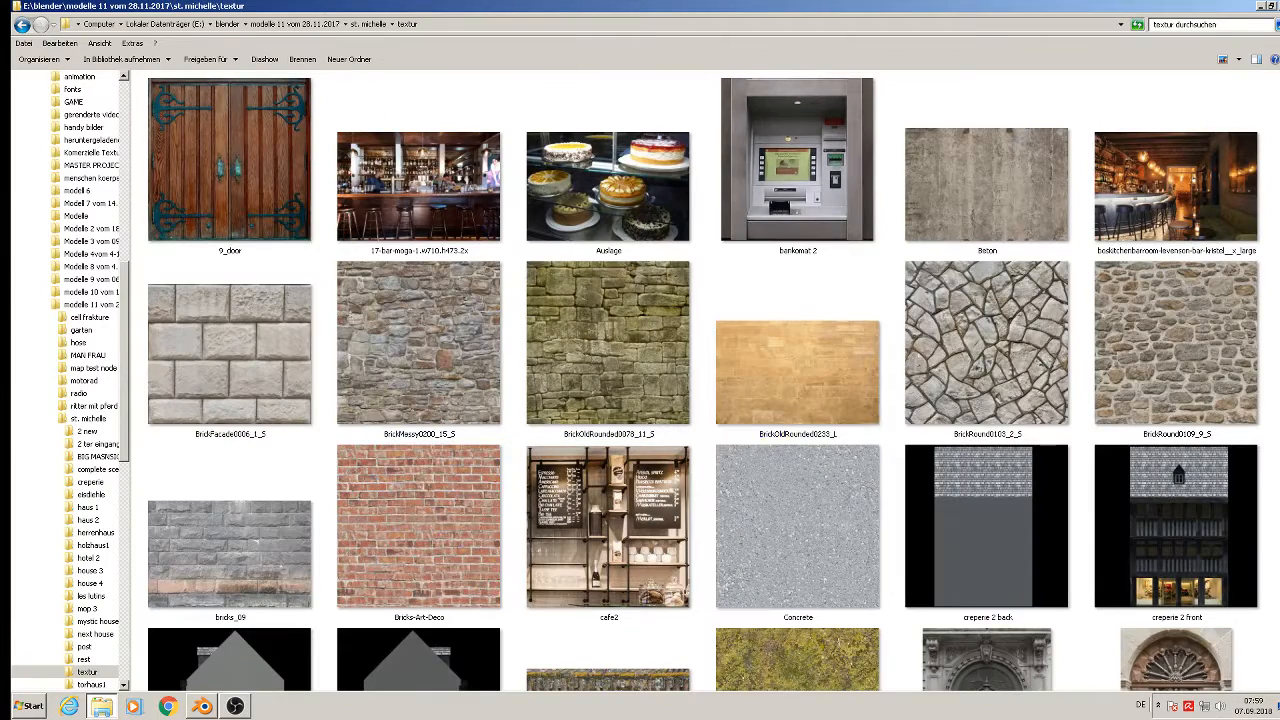
pyautogui.rightClick(1275, 343)
pyautogui.click(1260, 430)
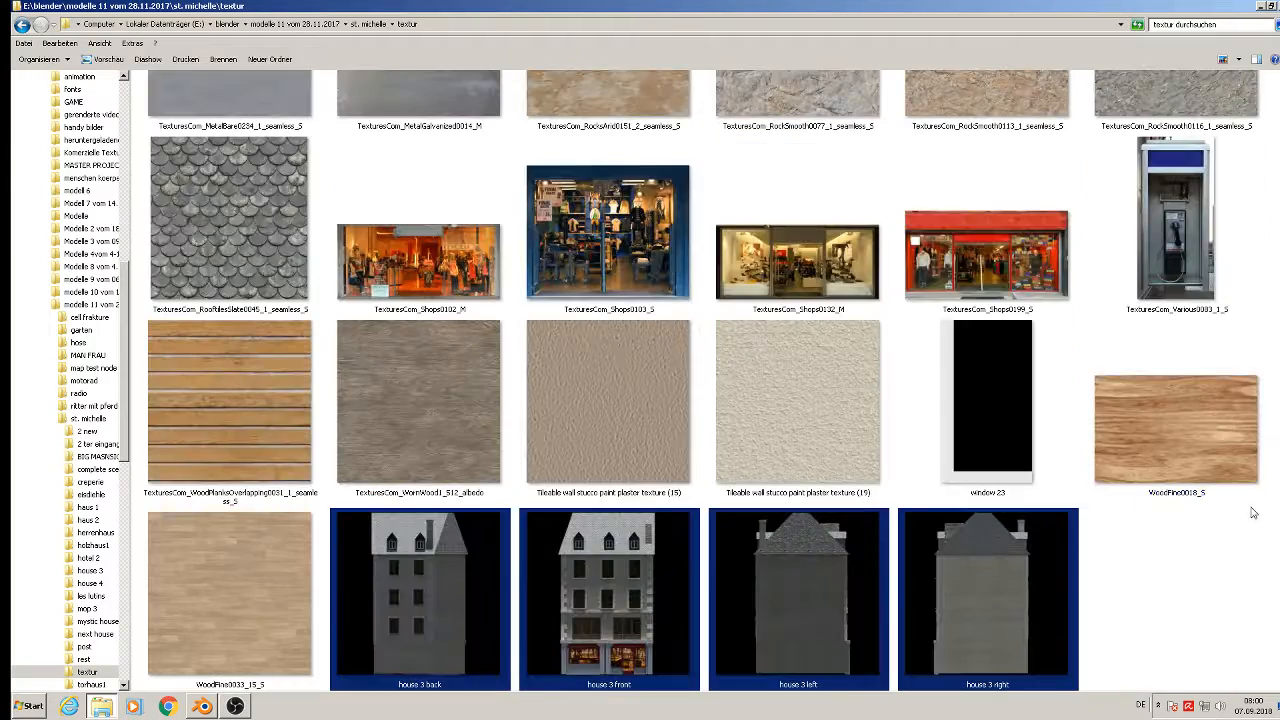
pyautogui.click(1253, 513)
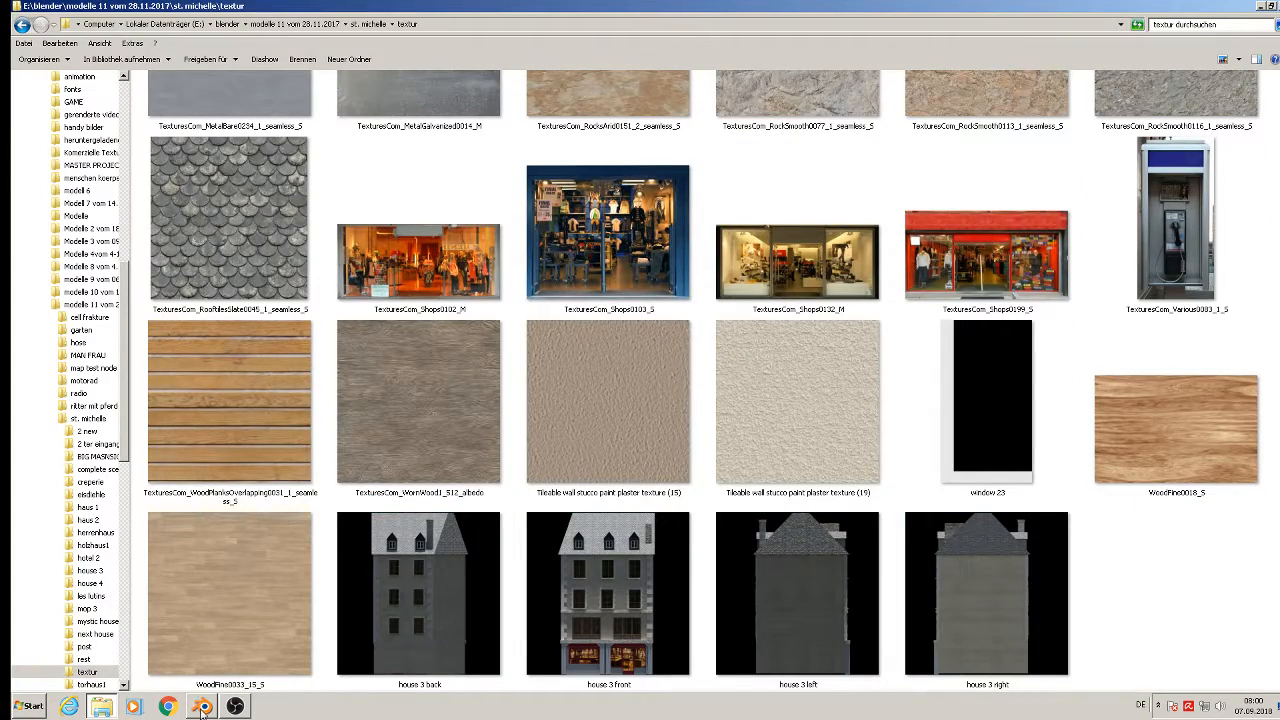
# Return to Blender, refresh the textur file list and load house 3 front.jpg as the base color image.
pyautogui.click(202, 707)
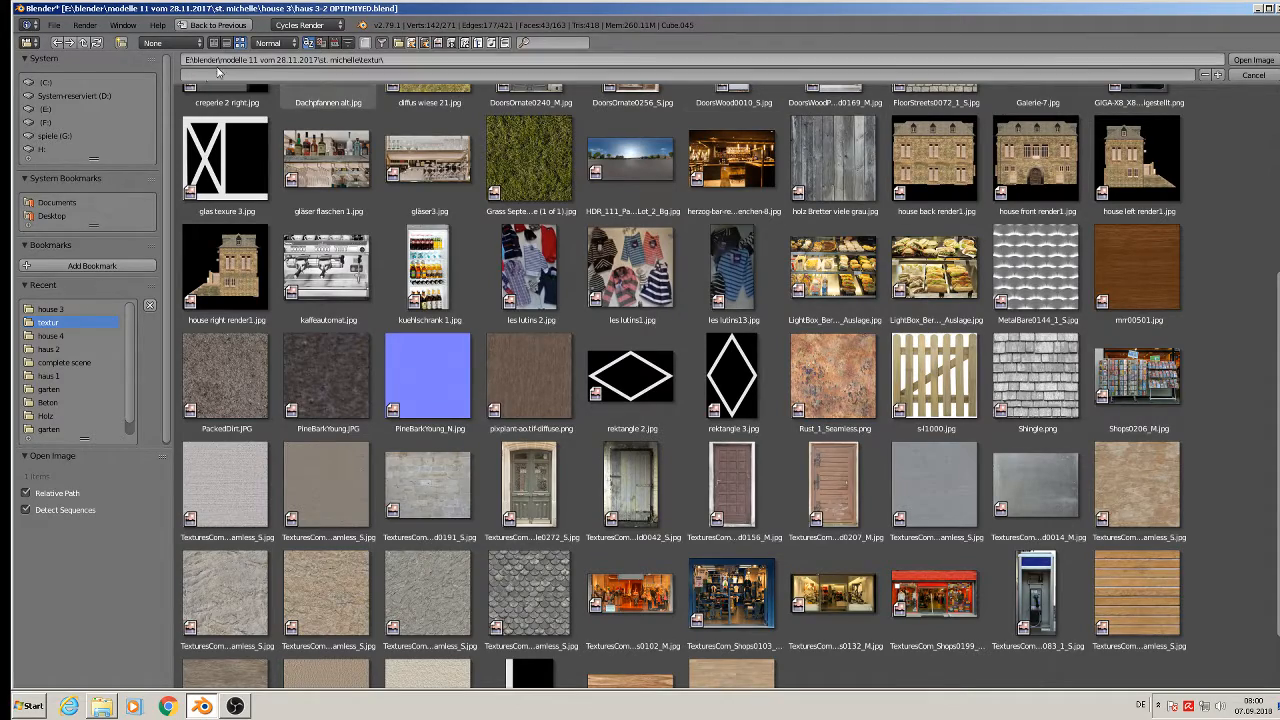
pyautogui.click(98, 43)
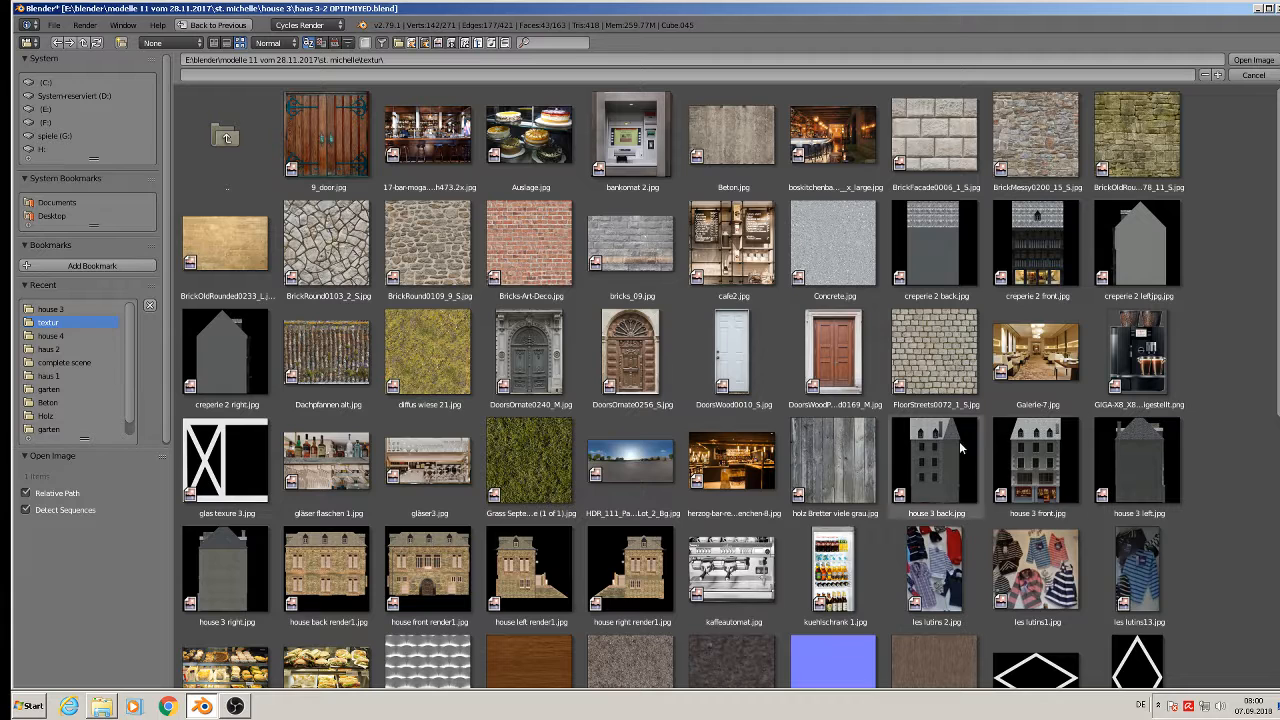
pyautogui.doubleClick(1052, 461)
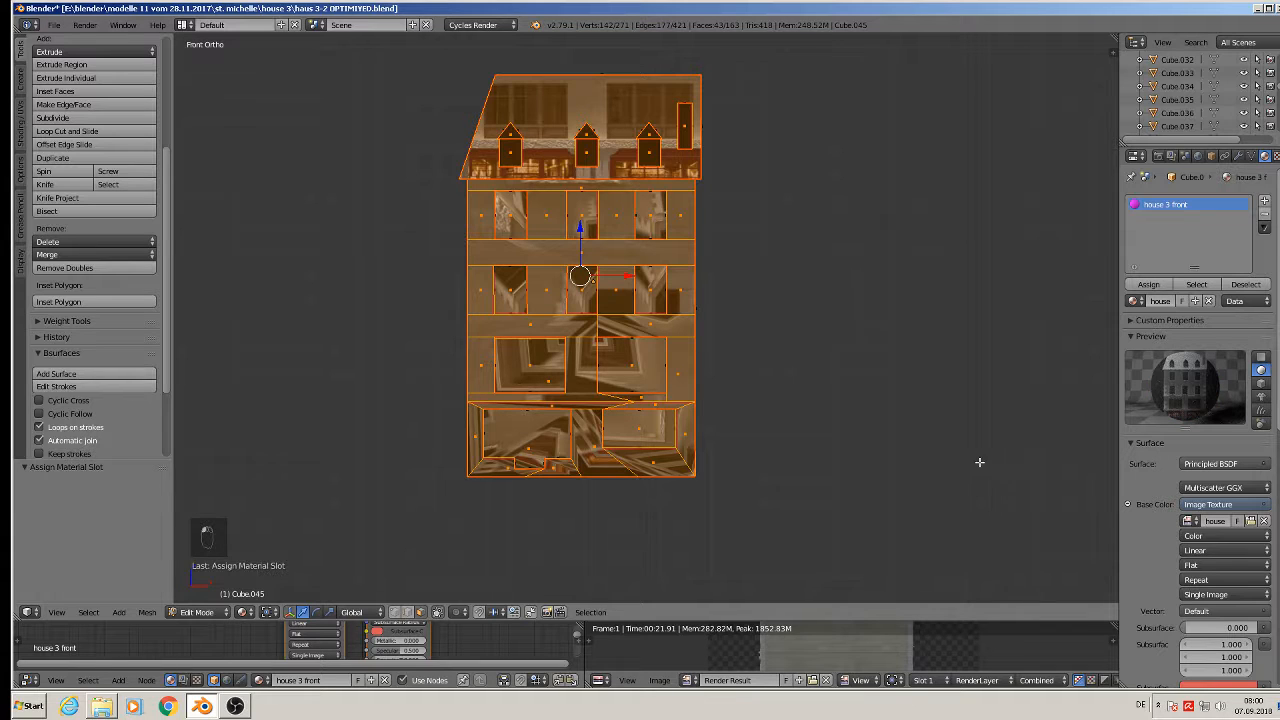
# Assign the house 3 front material to the selected faces and UV-map them with Project From View.
pyautogui.click(1158, 287)
pyautogui.press('u')
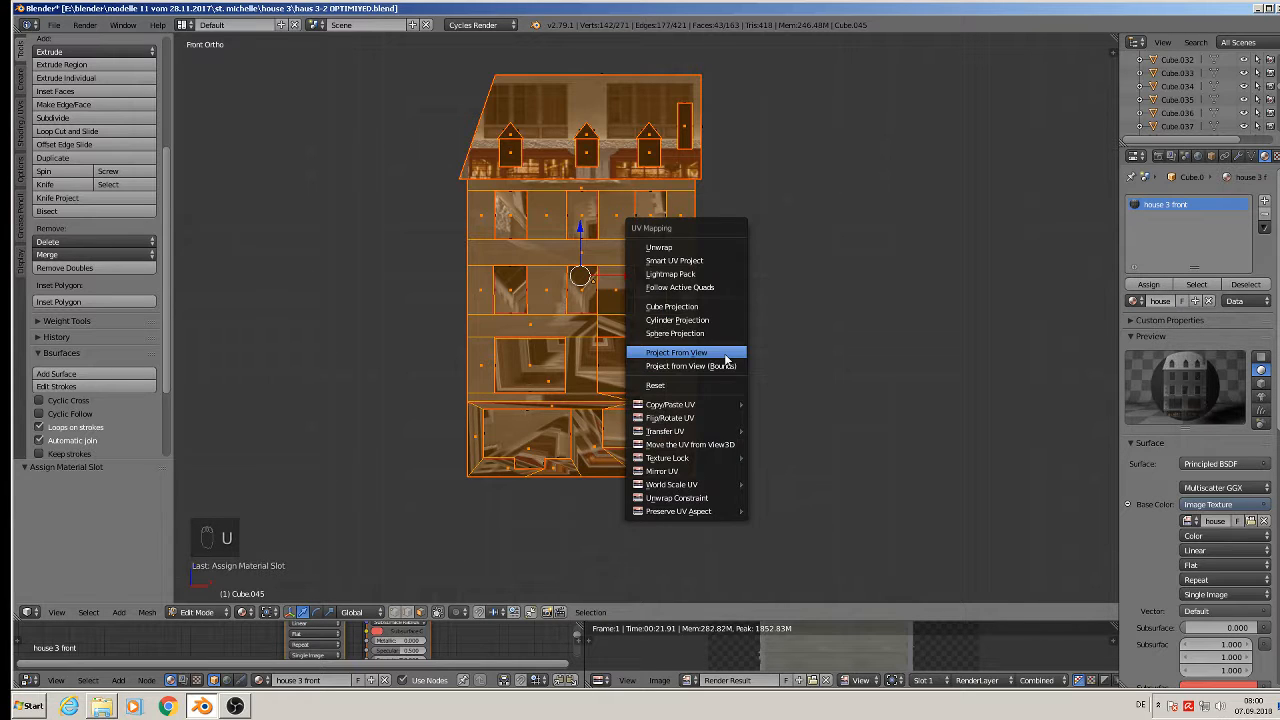
pyautogui.click(727, 353)
# Enlarge the node and image editors and unlink the Render Result so the projected UV layout shows.
pyautogui.scroll(-3, 802, 412)
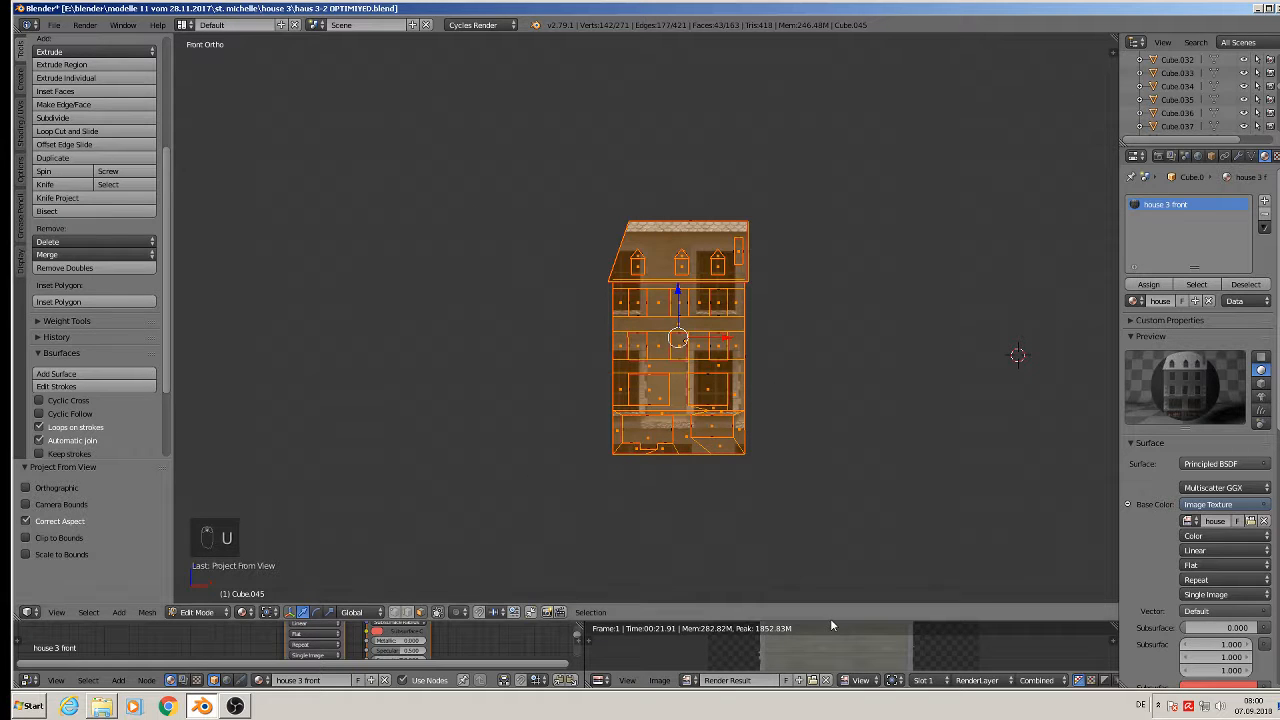
pyautogui.moveTo(832, 618); pyautogui.dragTo(842, 313)
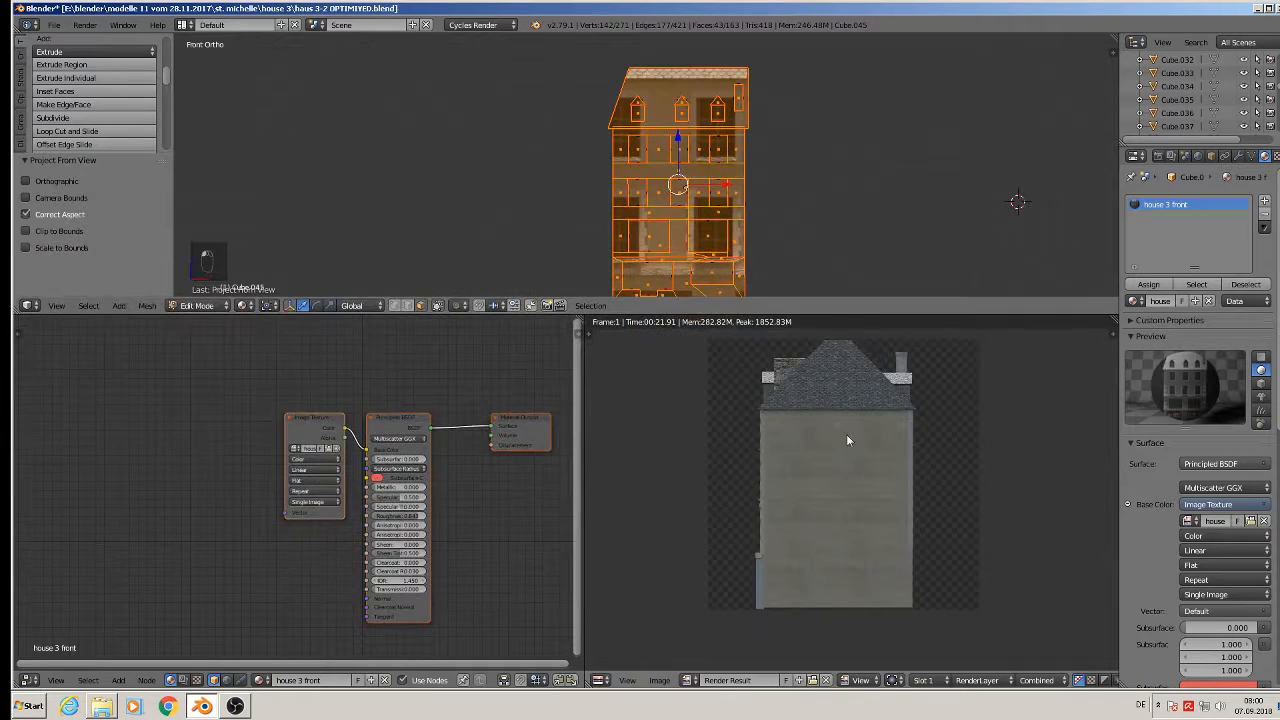
pyautogui.click(826, 681)
pyautogui.scroll(2, 857, 493)
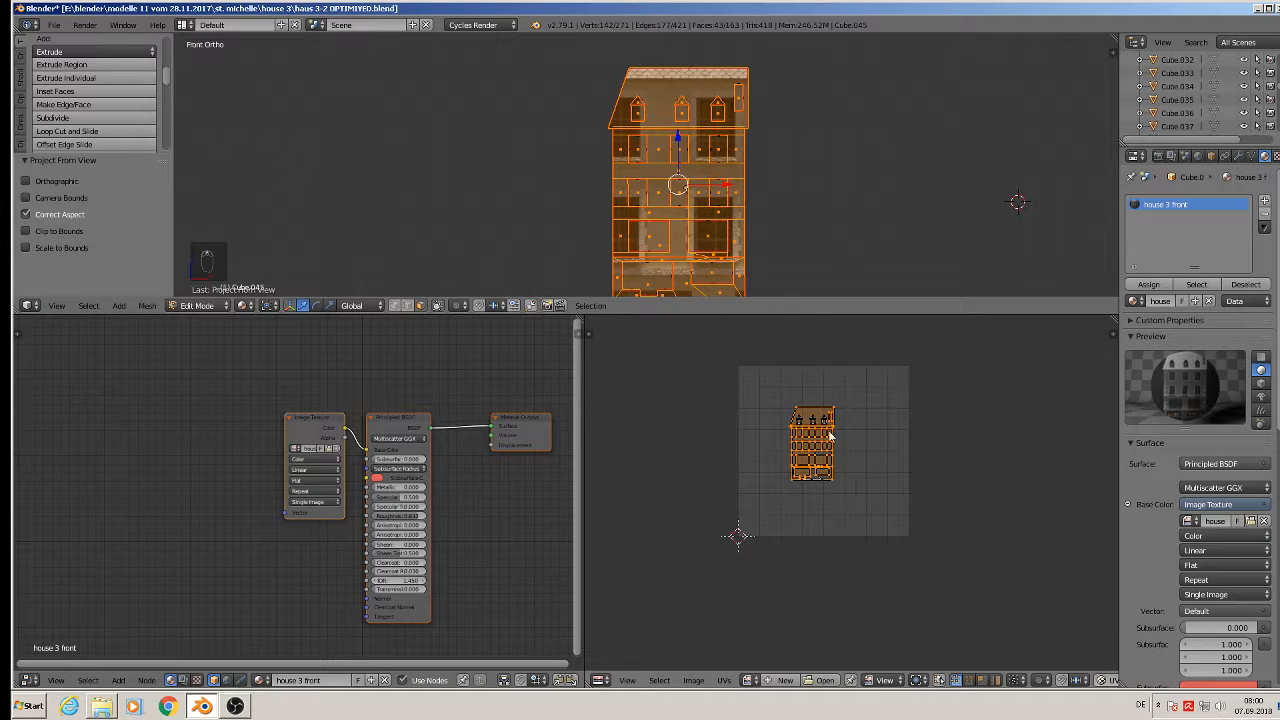
# Select all the projected UVs and display house 3 front.jpg behind them in the image editor.
pyautogui.press('a')
pyautogui.press('a')
pyautogui.press('a')
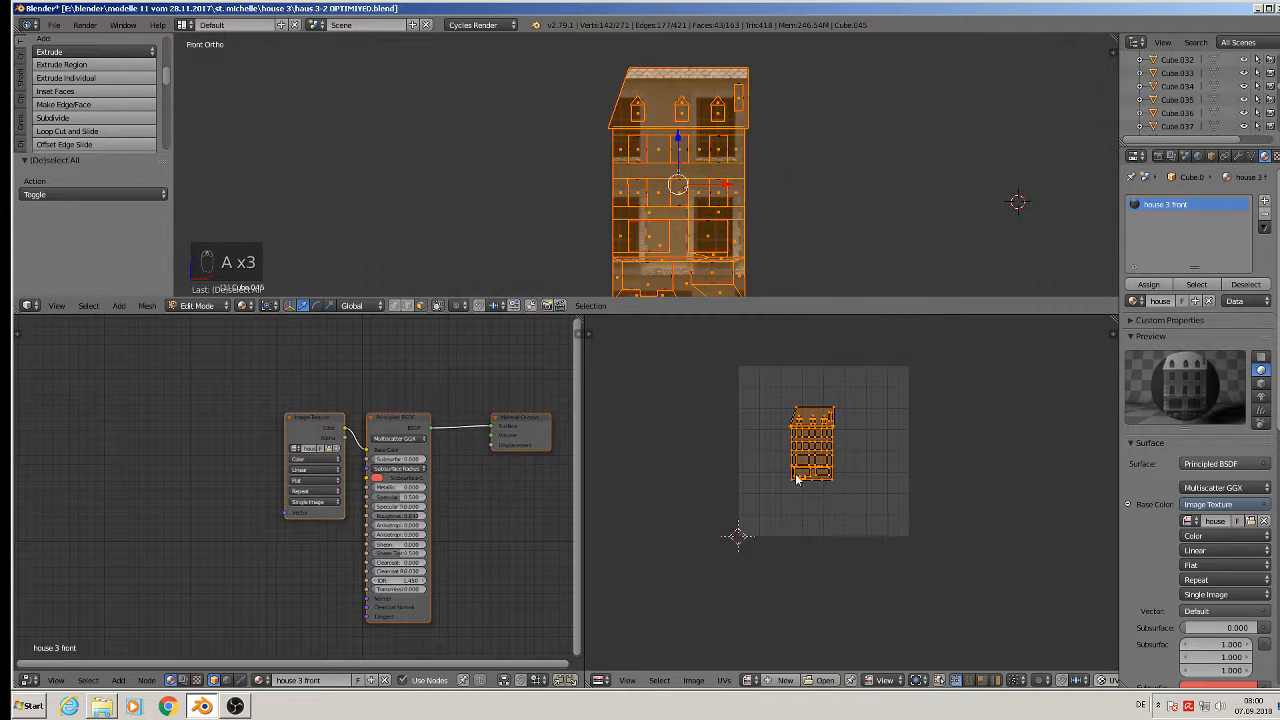
pyautogui.click(750, 680)
pyautogui.scroll(-16, 791, 584)
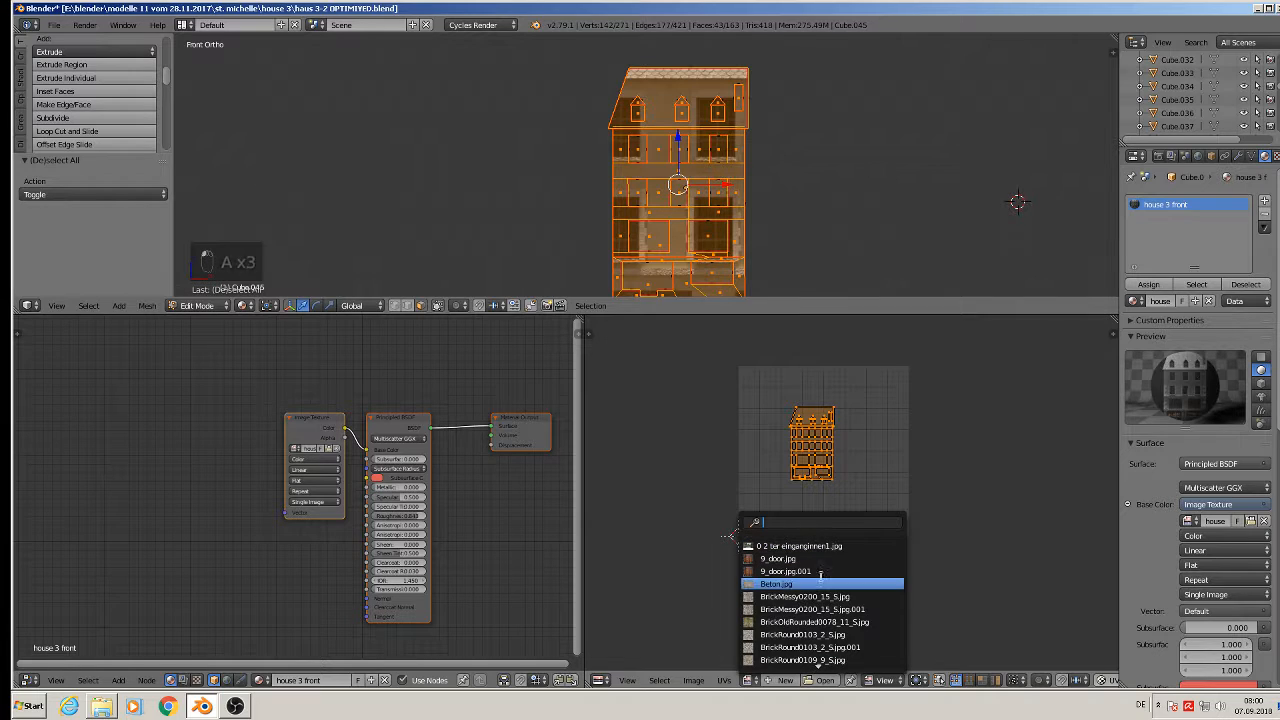
pyautogui.scroll(-7, 826, 638)
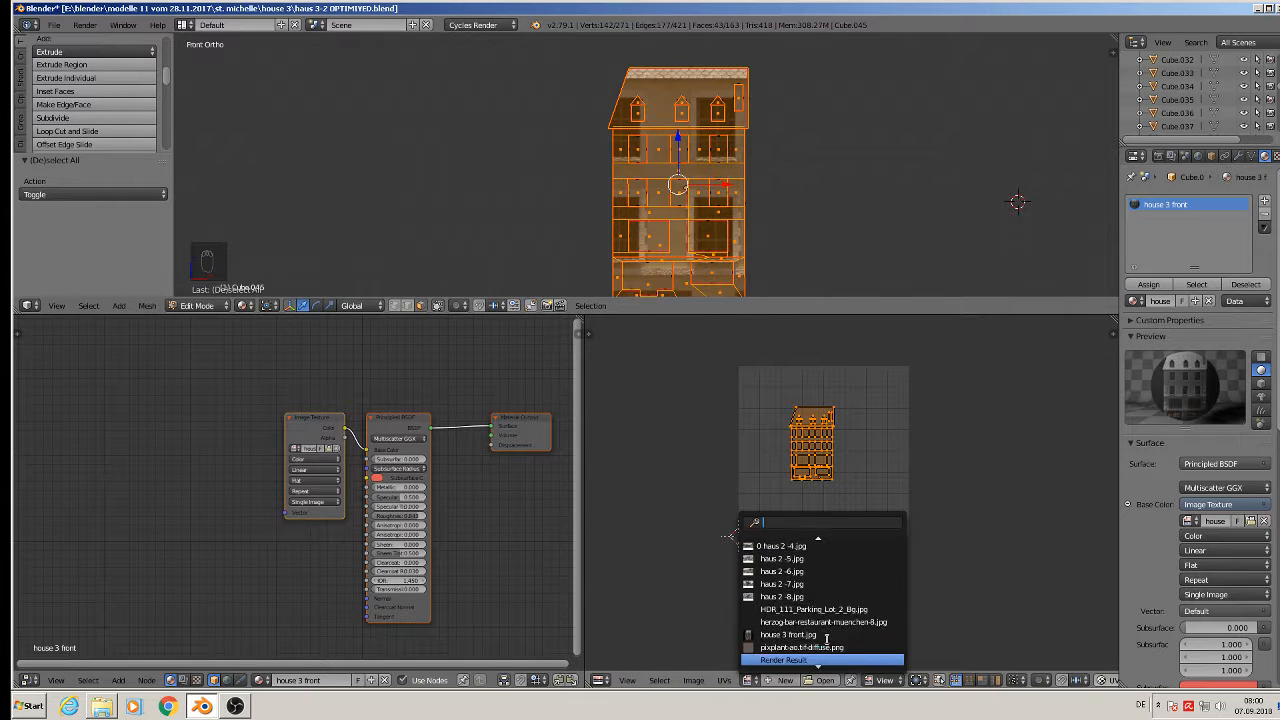
pyautogui.click(818, 608)
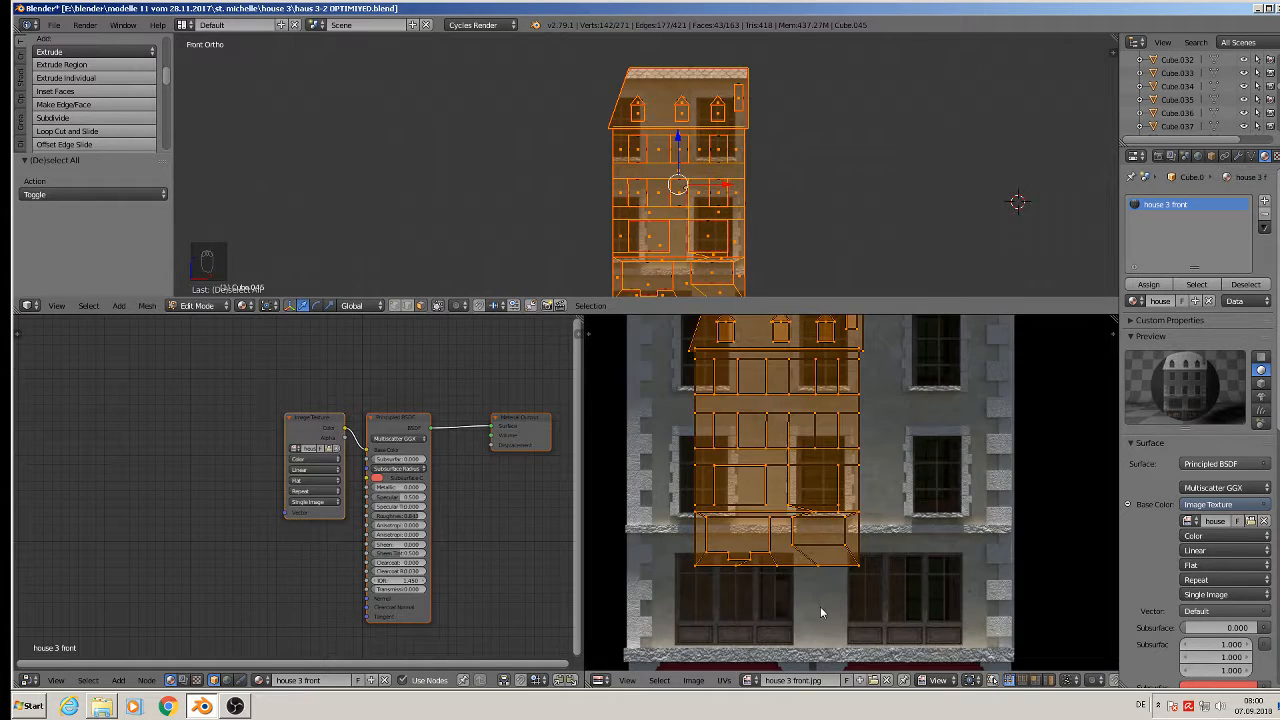
# Scale the projected front UVs by 2.302 and move them X 0.059, Y -0.039 to fit the house in house 3 front.jpg.
pyautogui.press('s')
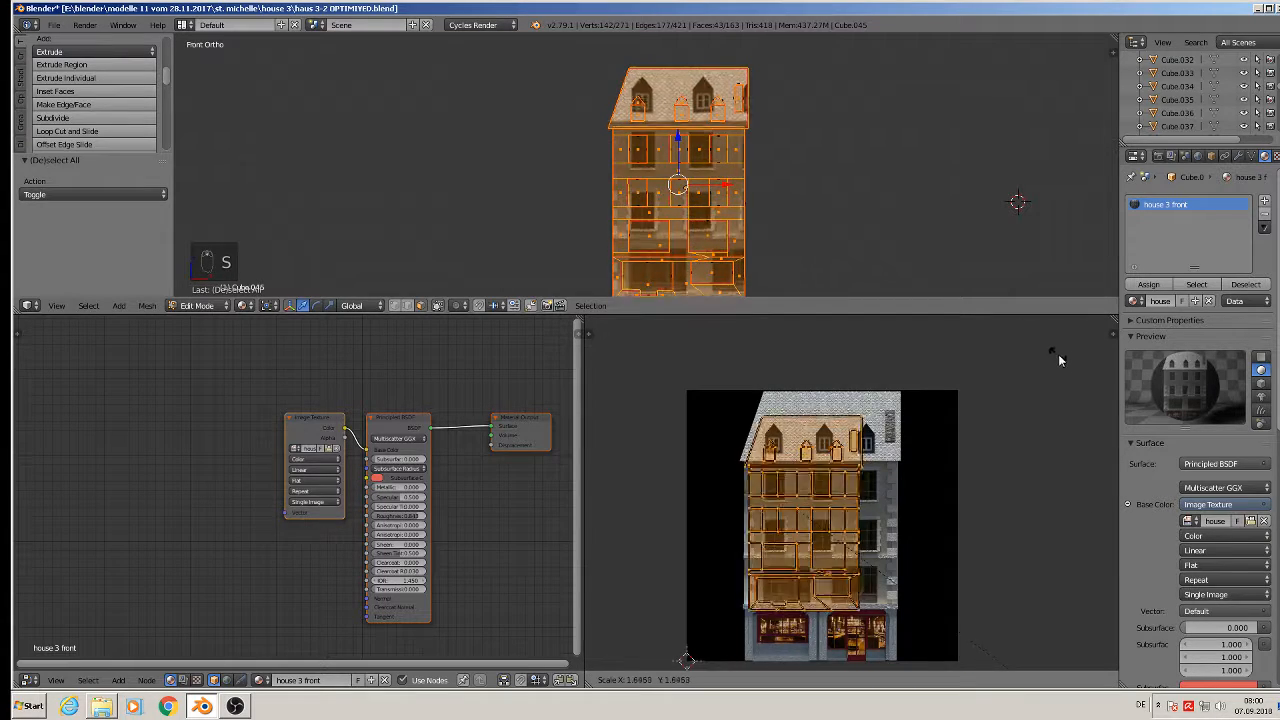
pyautogui.click(650, 428)
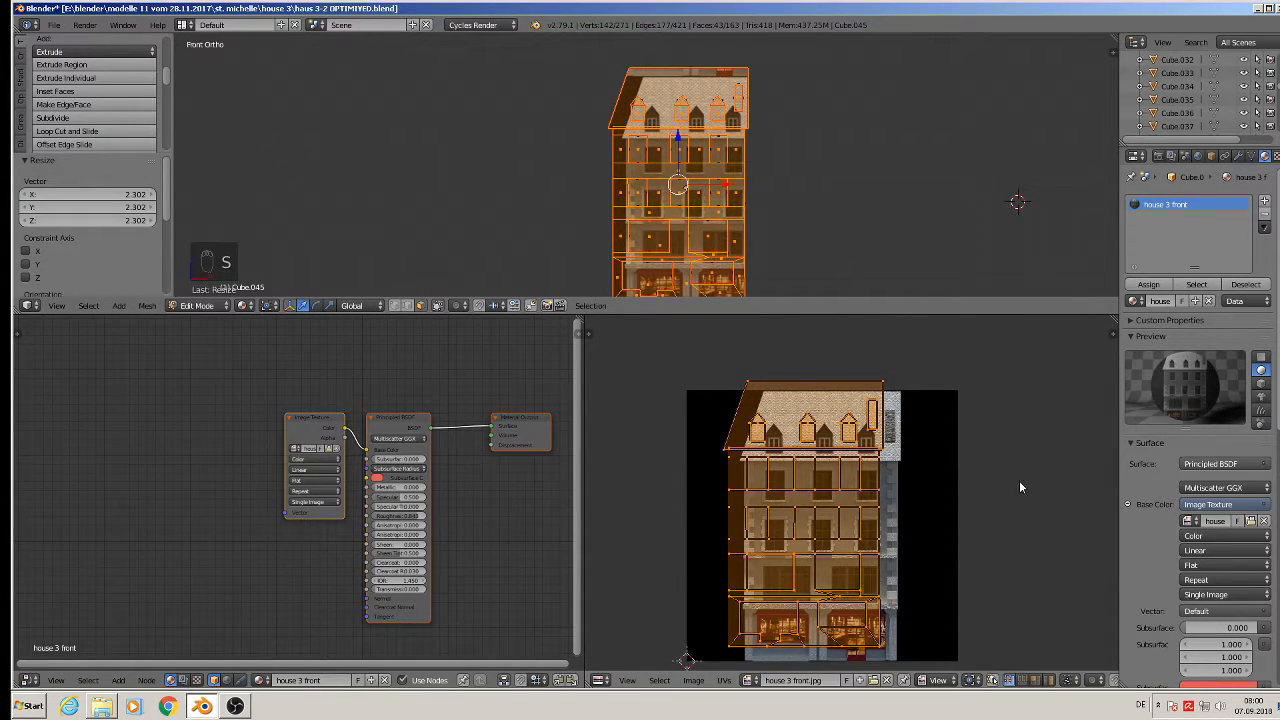
pyautogui.press('g')
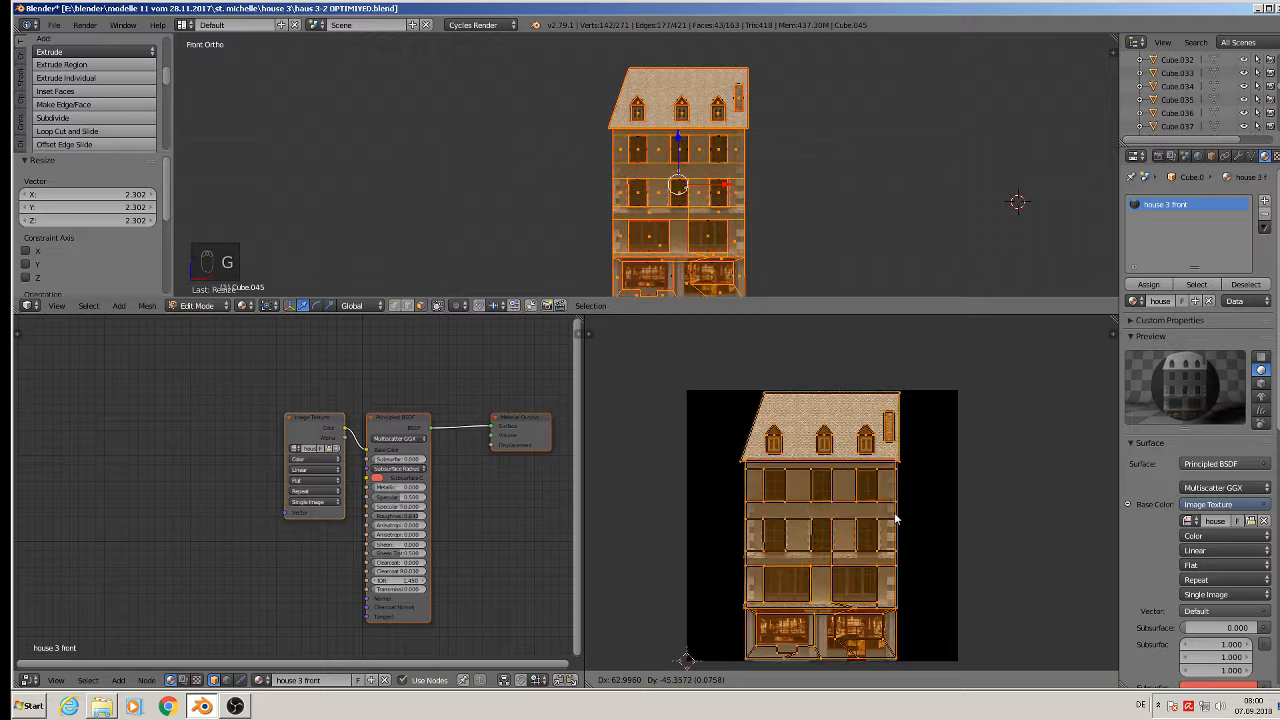
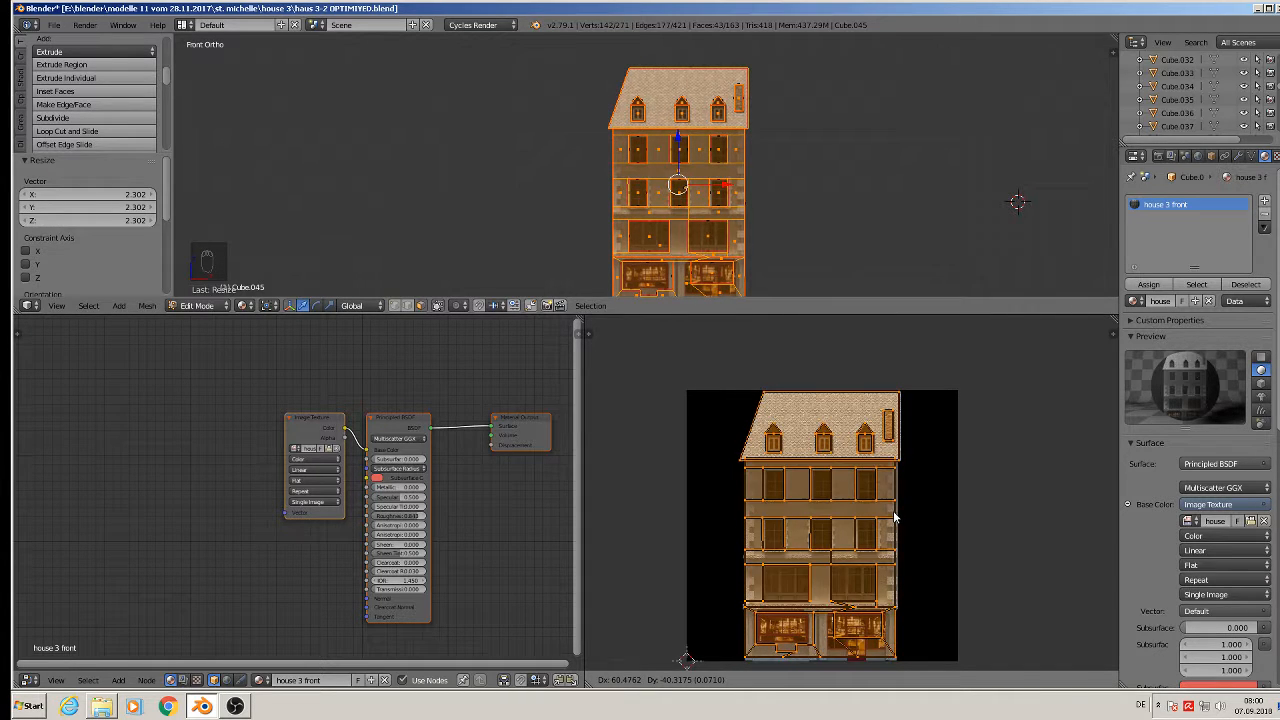
pyautogui.click(895, 517)
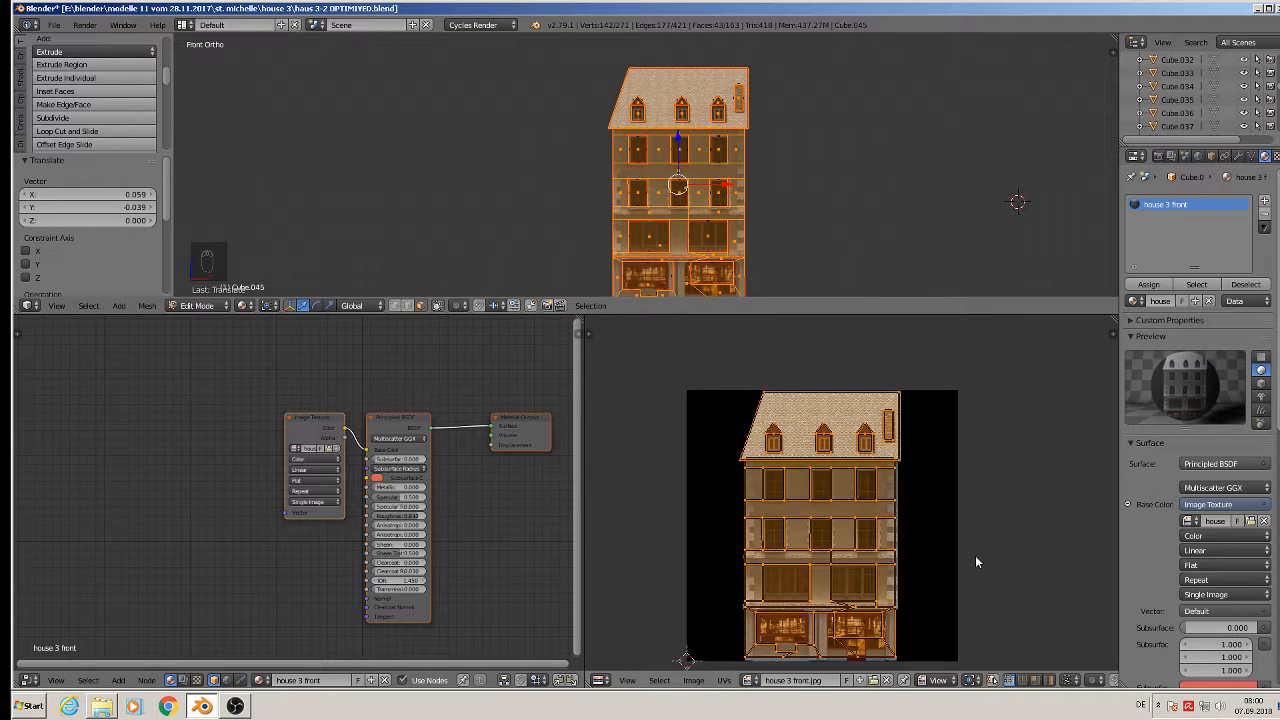
pyautogui.press('Tab')
pyautogui.moveTo(752, 173); pyautogui.dragTo(823, 212, button='middle')
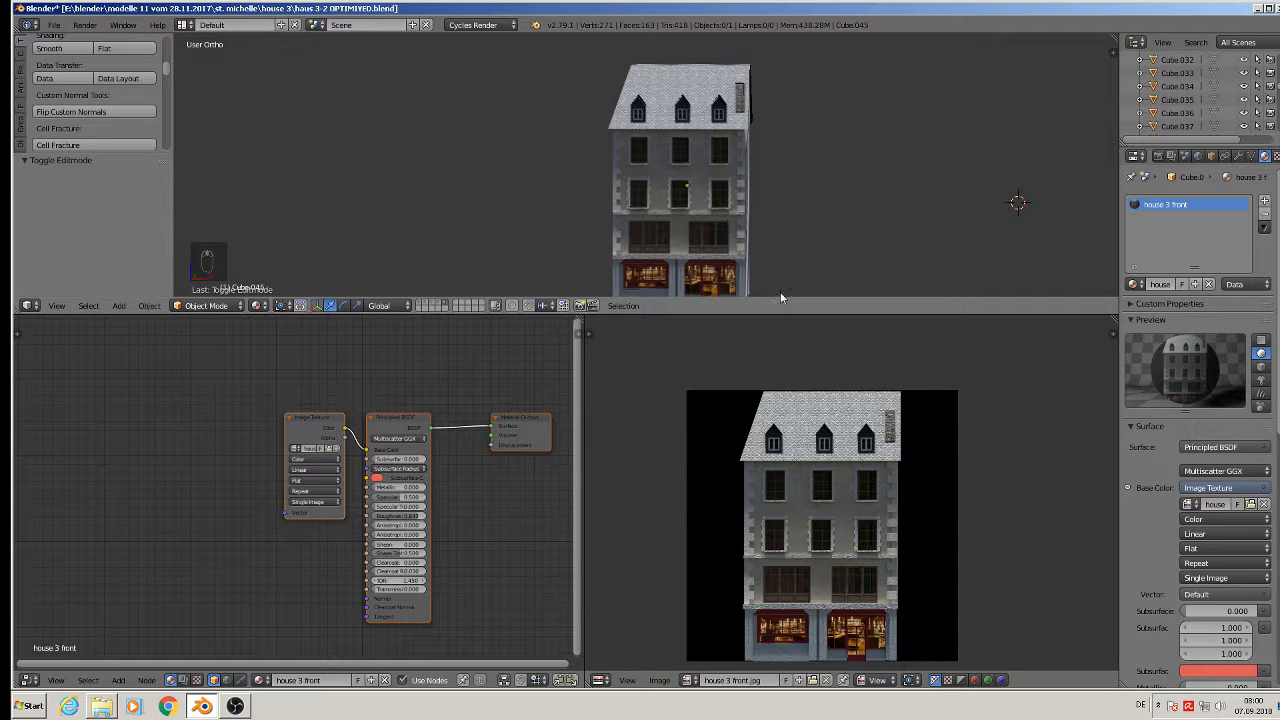
# Enlarge the 3D view and box-select the house's rear faces in Edit Mode from the back orthographic view.
pyautogui.moveTo(757, 314); pyautogui.dragTo(757, 422)
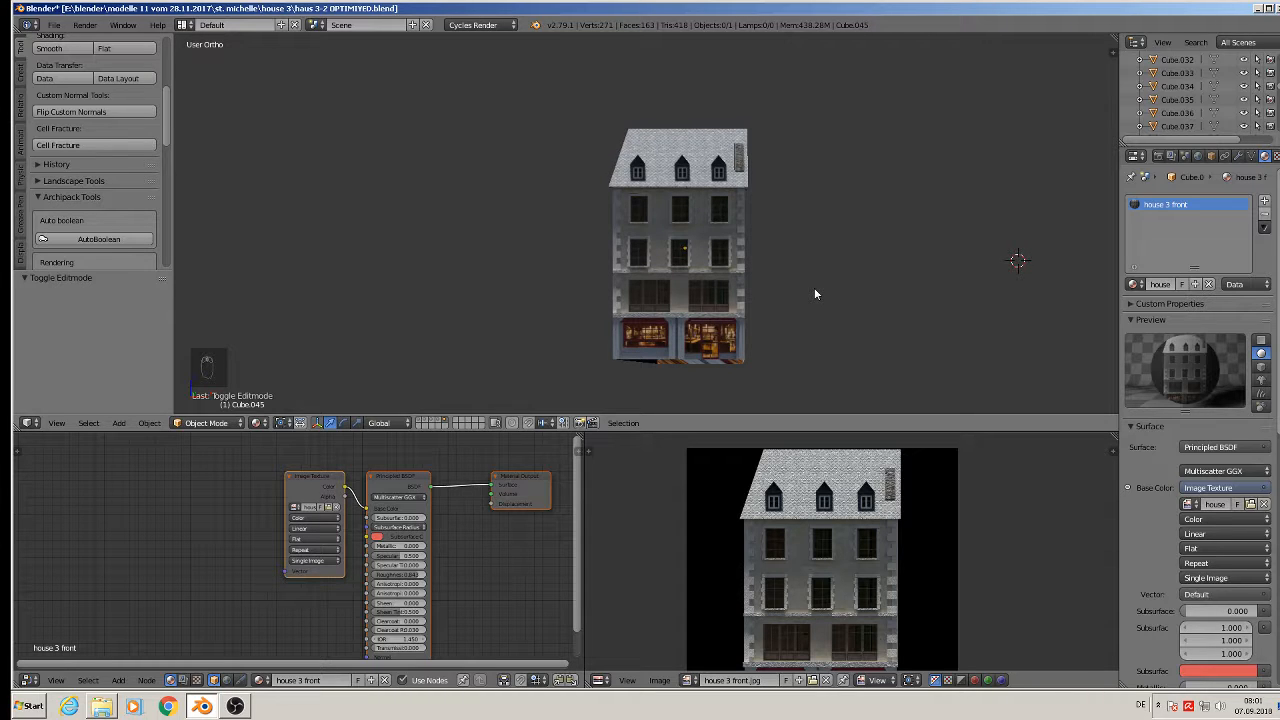
pyautogui.press('ctrl+KP_1')
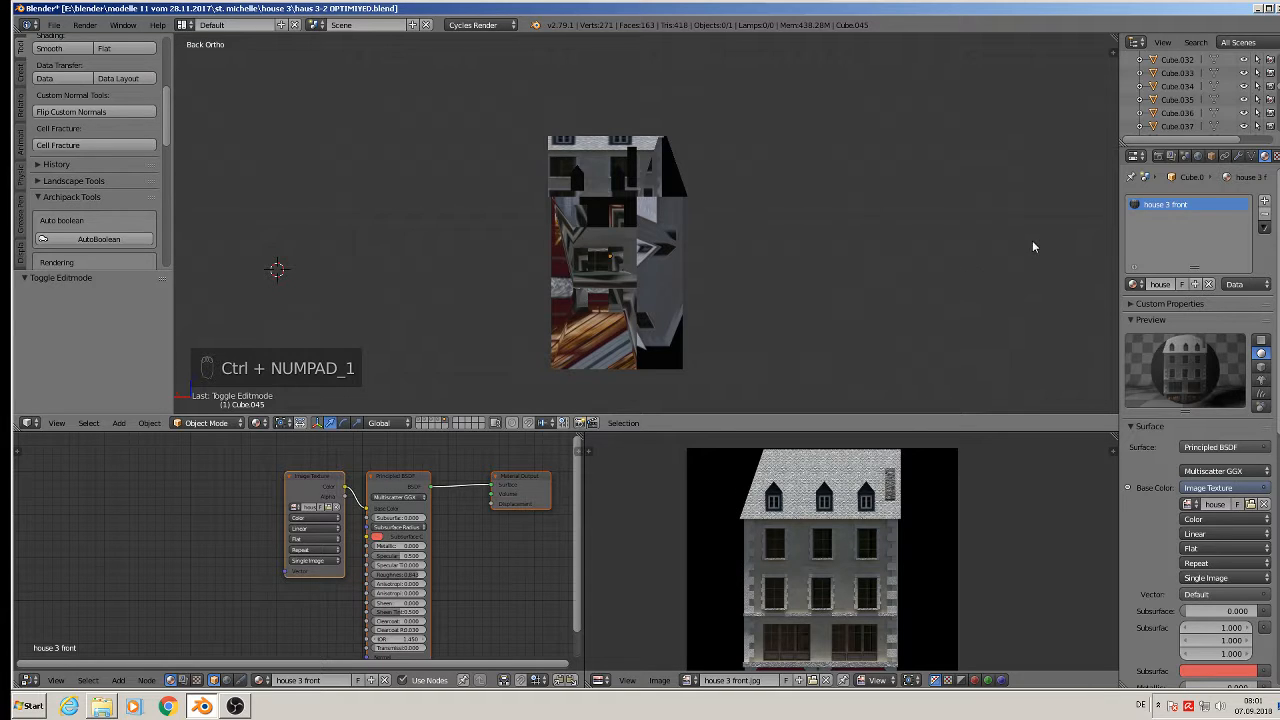
pyautogui.press('Tab')
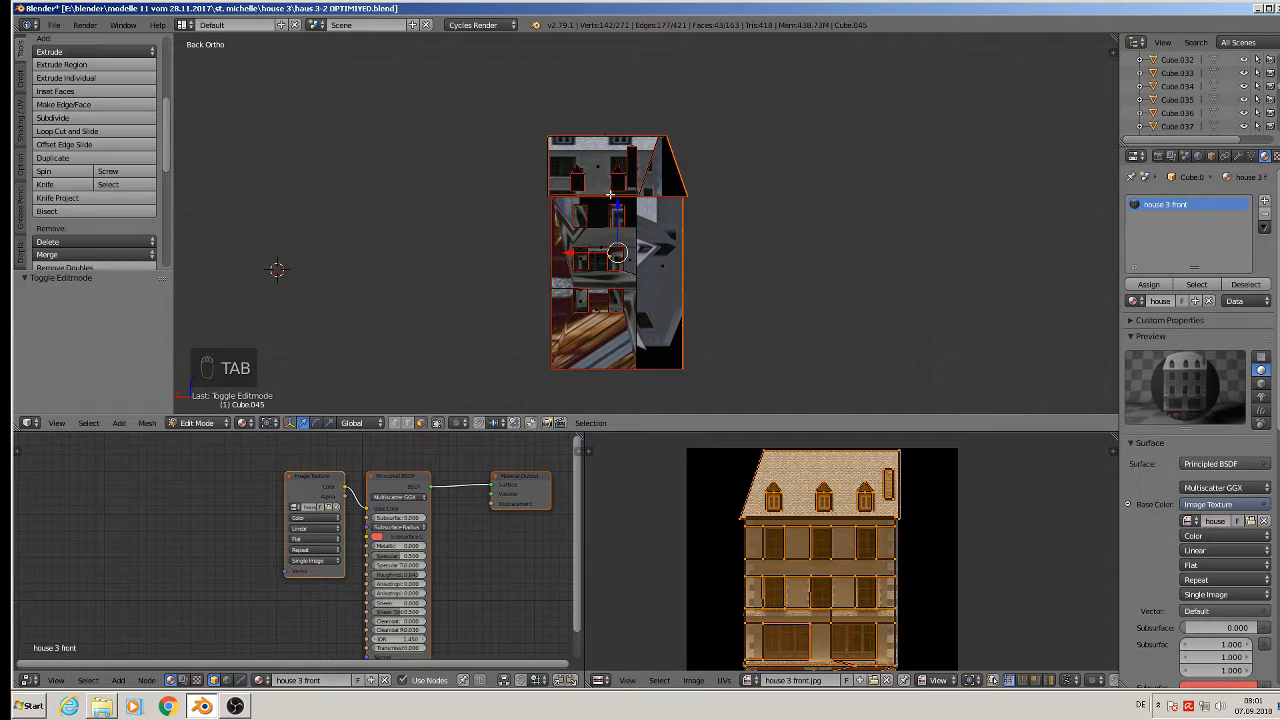
pyautogui.press('a')
pyautogui.press('a')
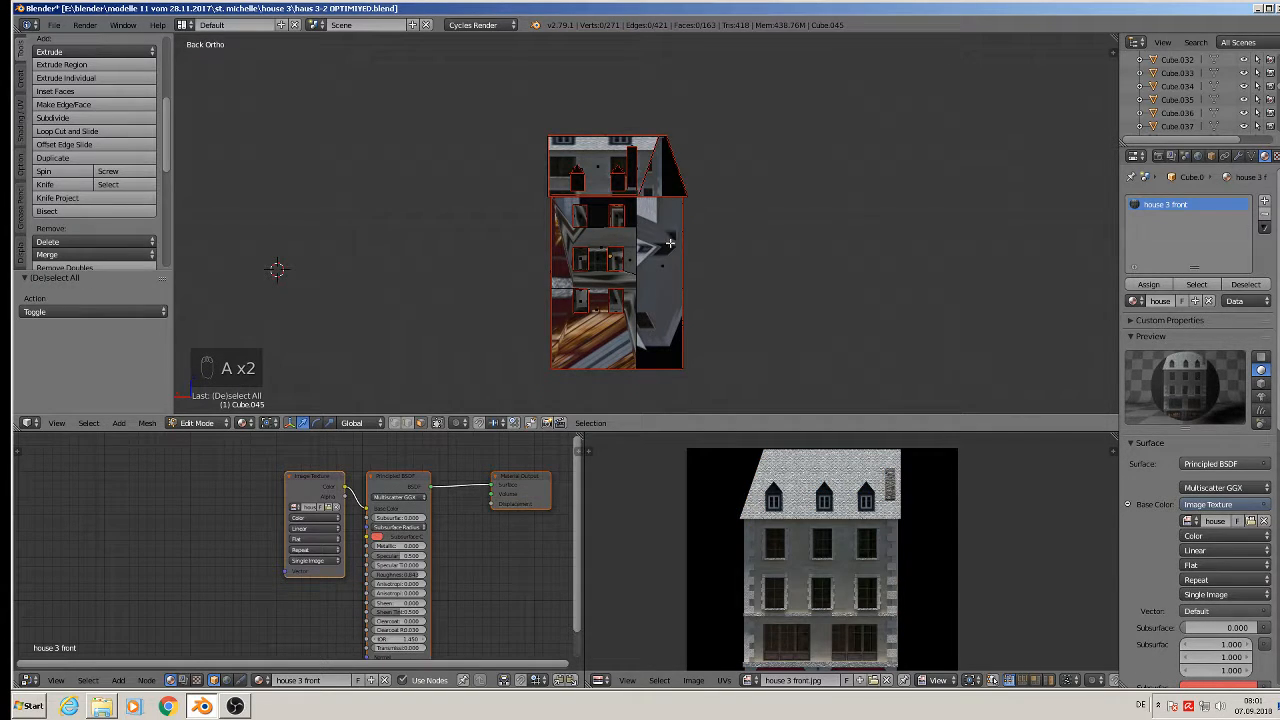
pyautogui.press('a')
pyautogui.press('a')
pyautogui.press('a')
pyautogui.press('b')
pyautogui.moveTo(716, 392); pyautogui.dragTo(522, 71)
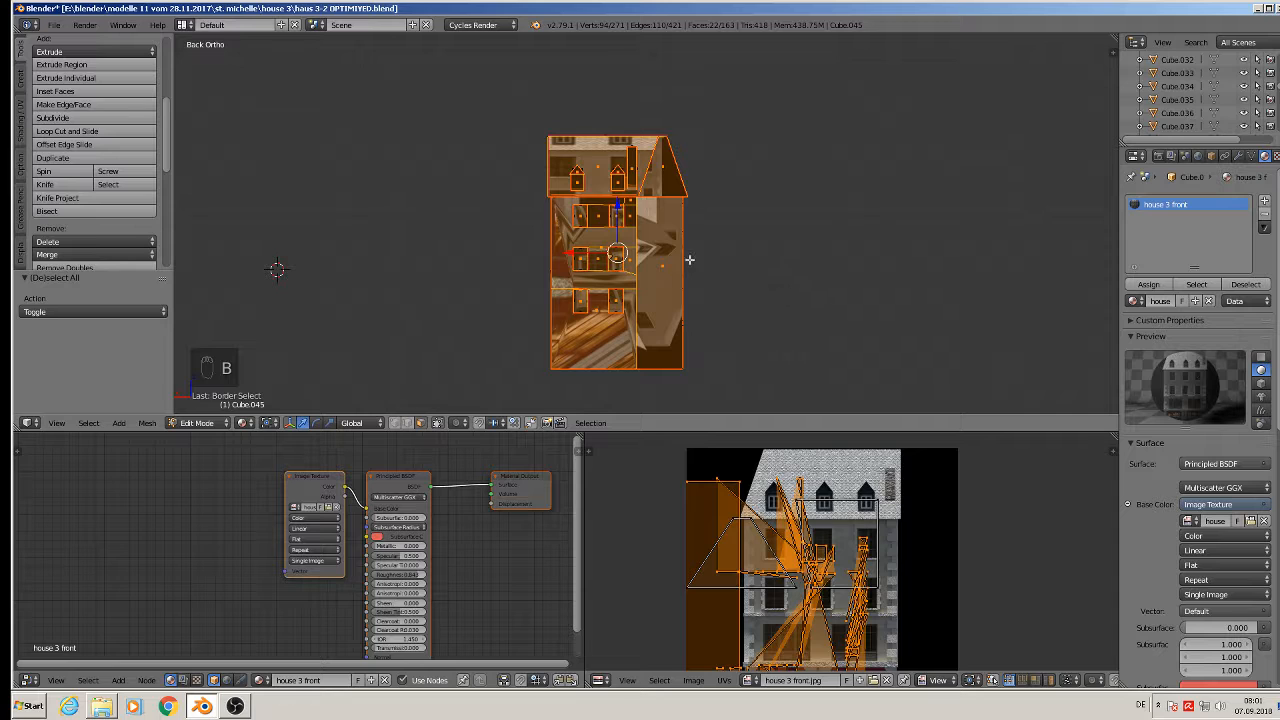
# Add a material named GOUSE § BACK in a new slot, using a Principled BSDF surface with roughness 0.852.
pyautogui.click(1266, 205)
pyautogui.click(1172, 305)
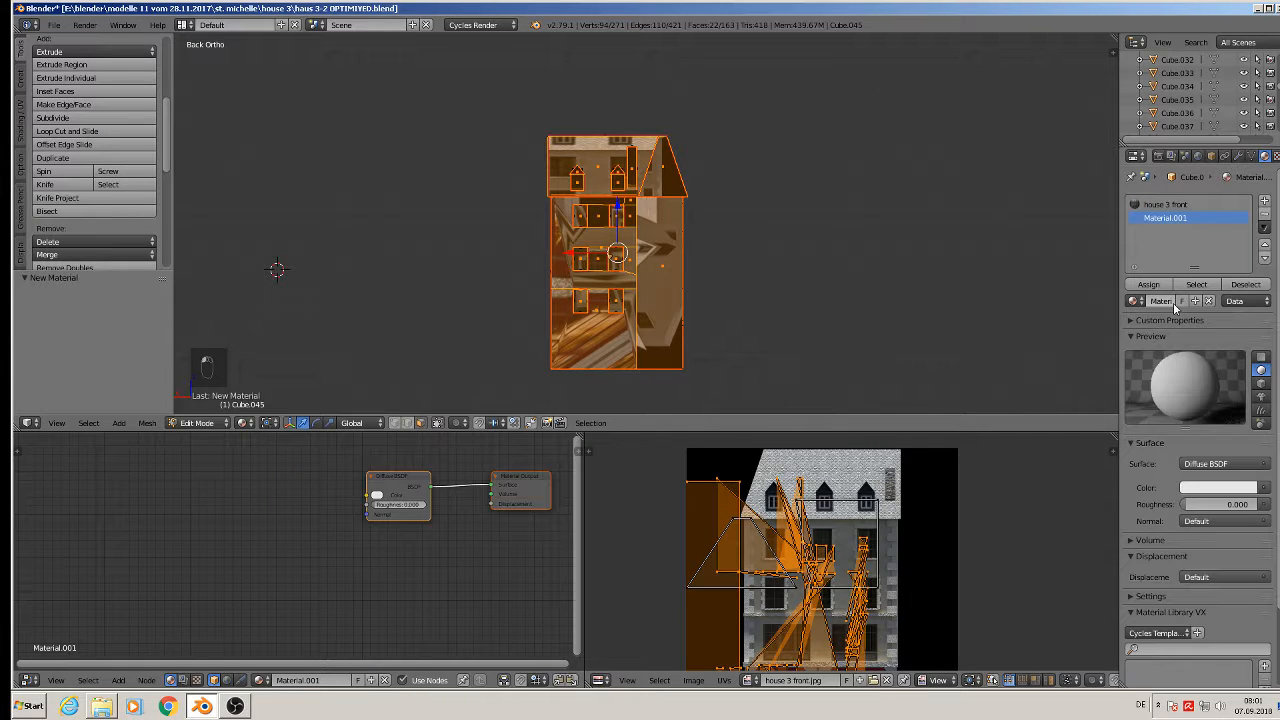
pyautogui.click(1157, 300)
pyautogui.press('BackSpace')
pyautogui.press('Return')
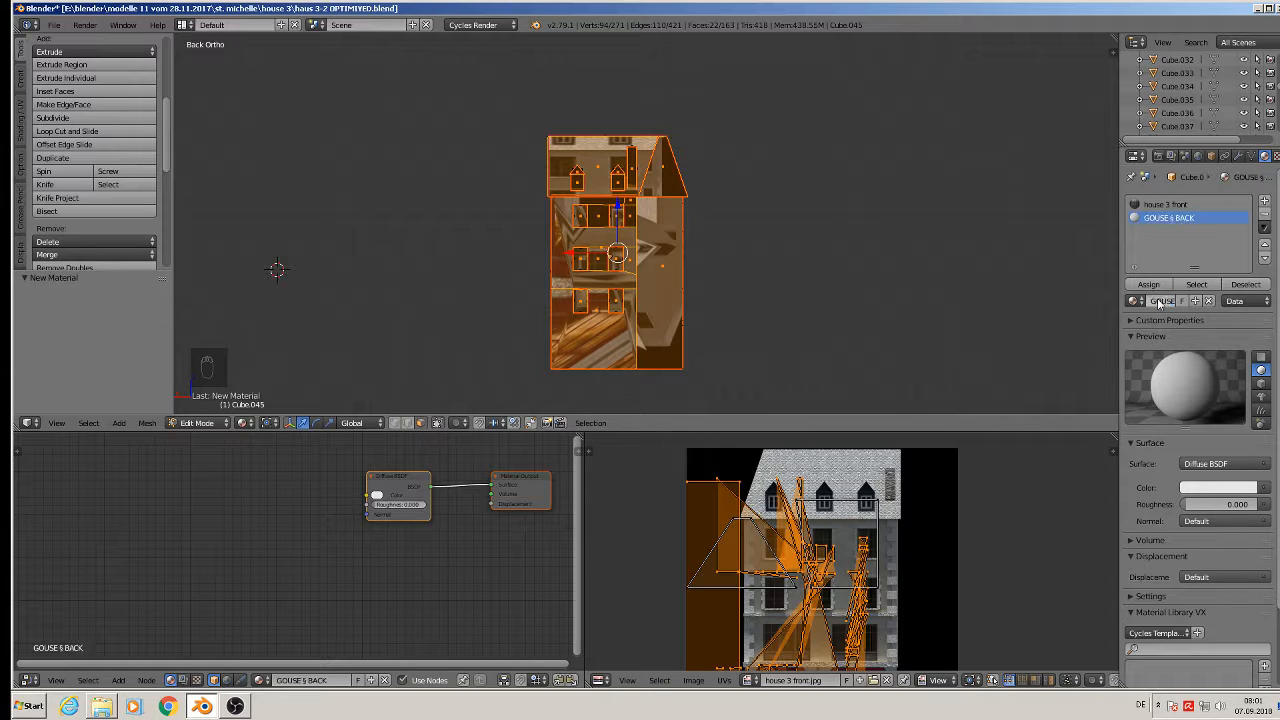
pyautogui.click(1250, 464)
pyautogui.click(1150, 345)
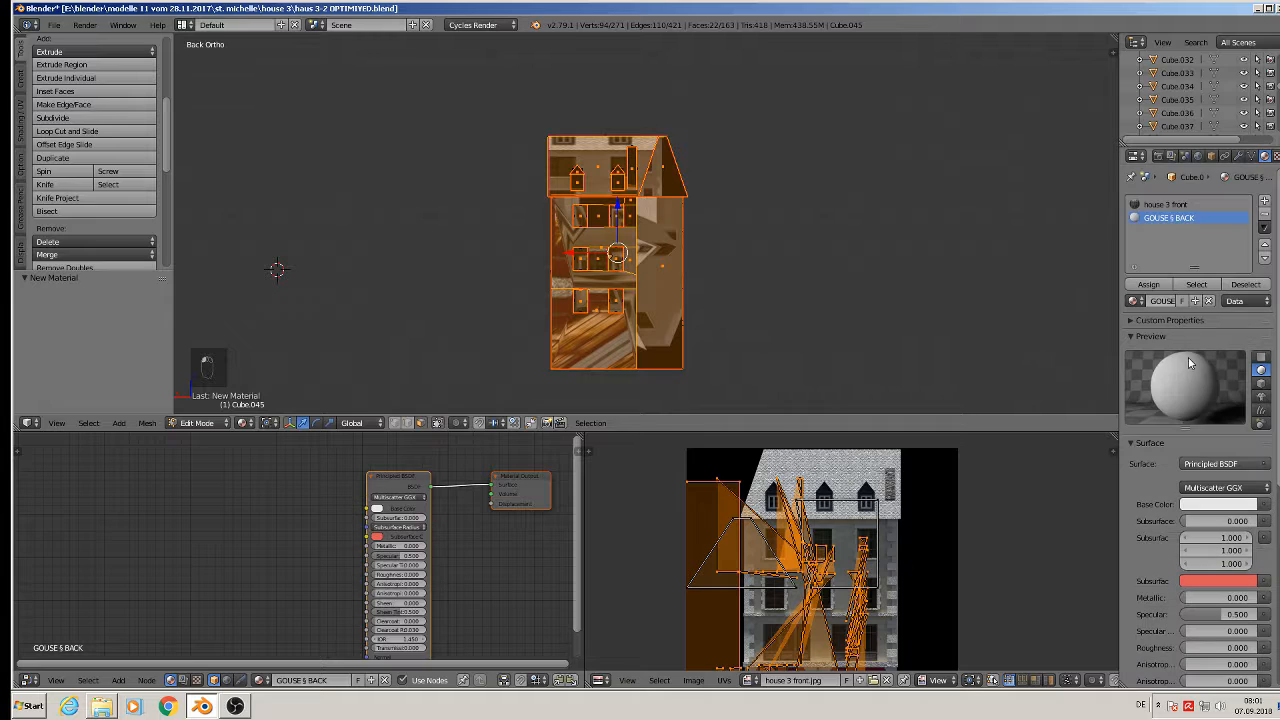
pyautogui.moveTo(1206, 647); pyautogui.dragTo(1251, 649)
# Add an image texture as the base color and load house 3 back.jpg from the textur folder.
pyautogui.click(1274, 504)
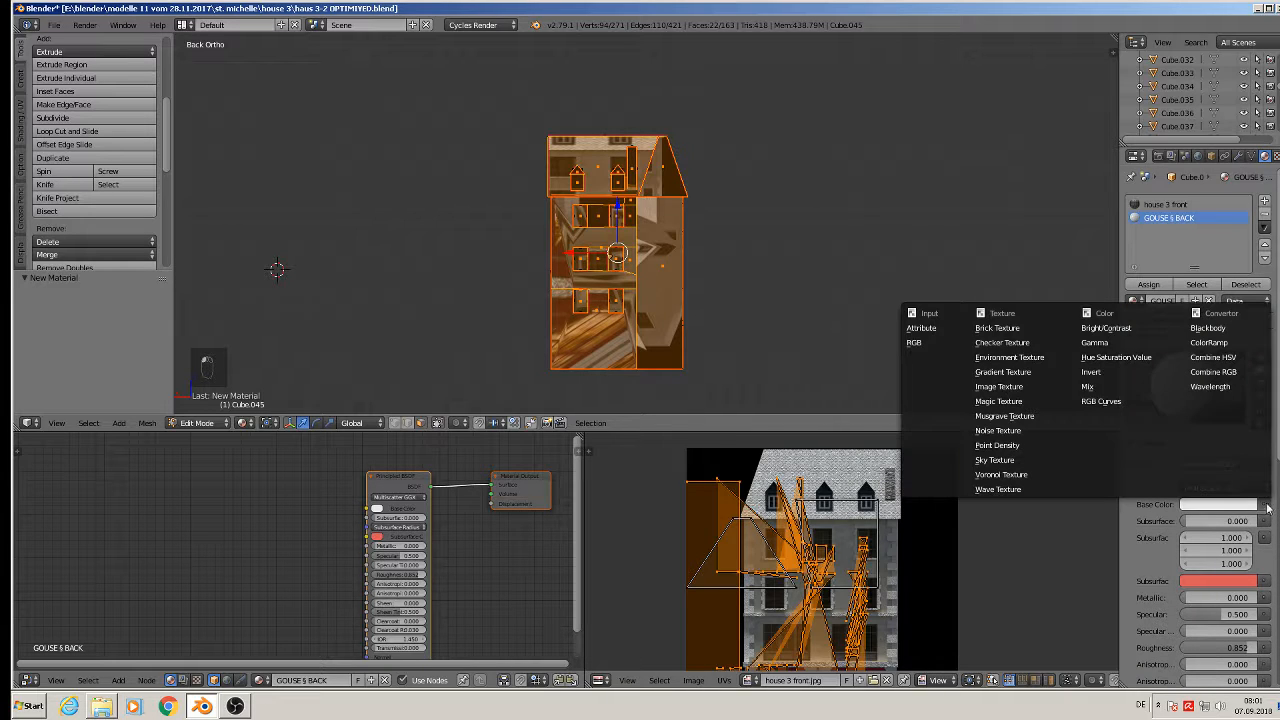
pyautogui.click(1016, 388)
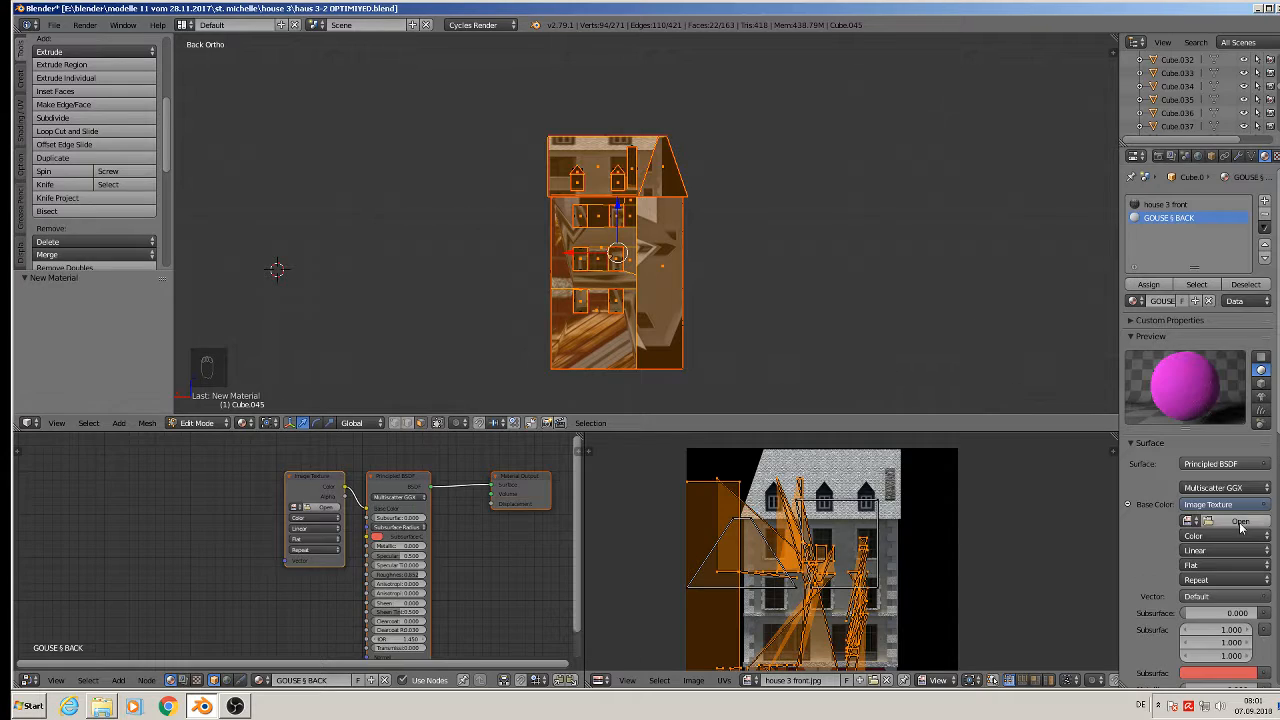
pyautogui.click(1240, 521)
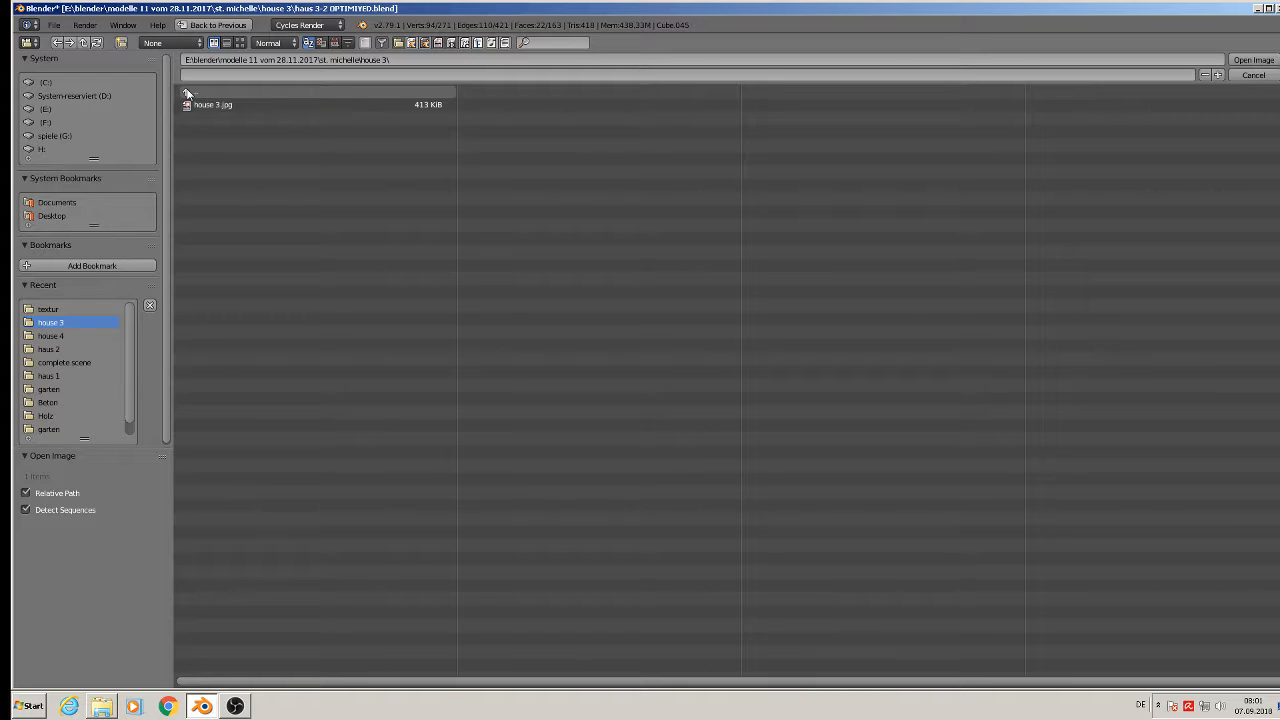
pyautogui.click(48, 309)
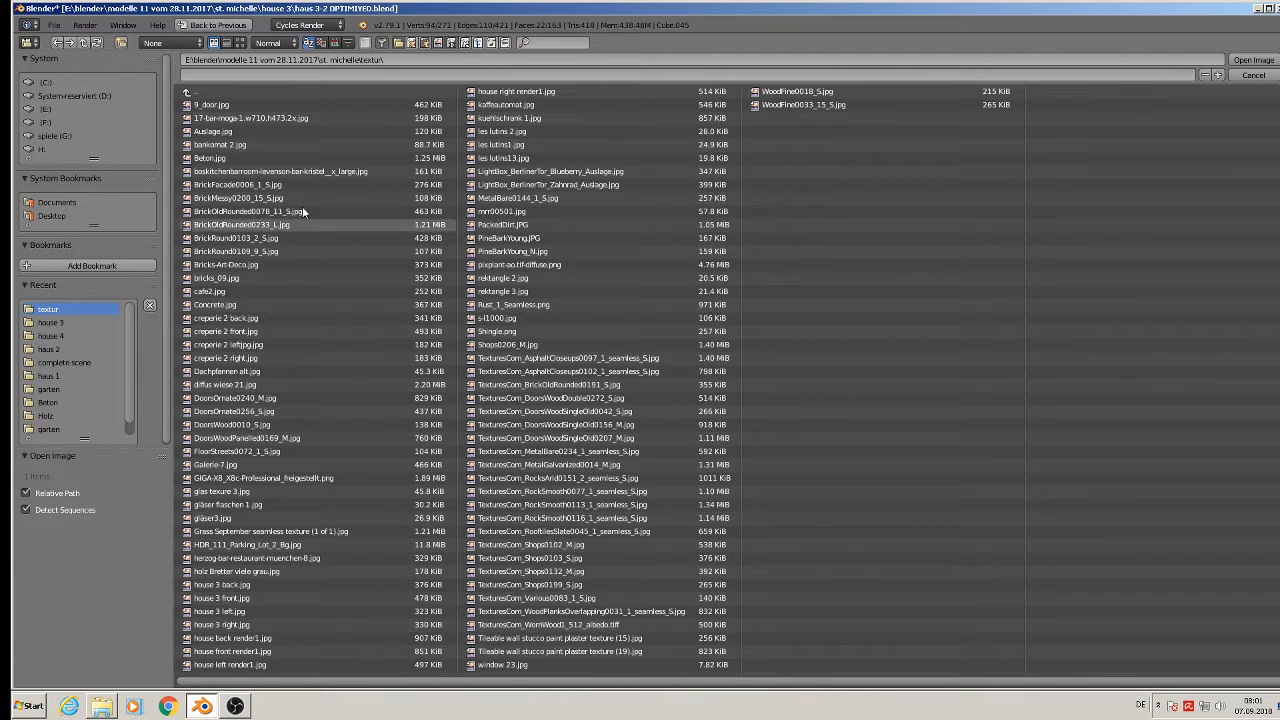
pyautogui.click(240, 43)
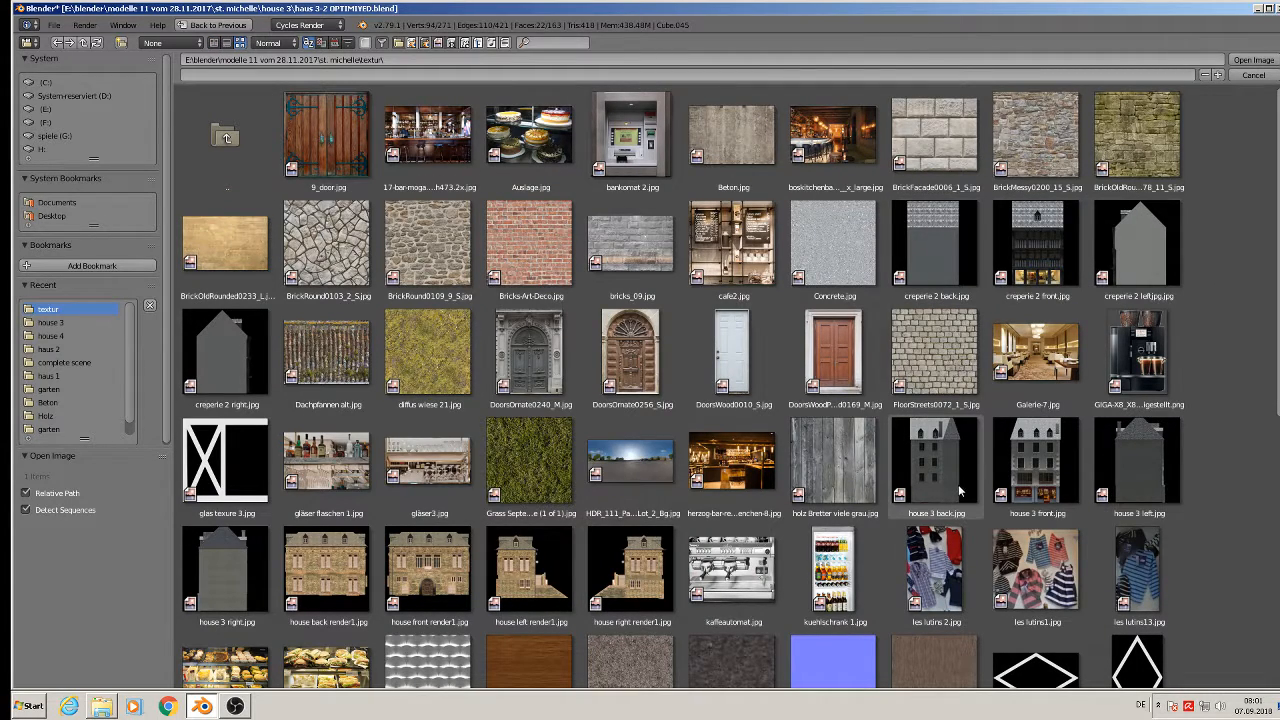
pyautogui.doubleClick(936, 462)
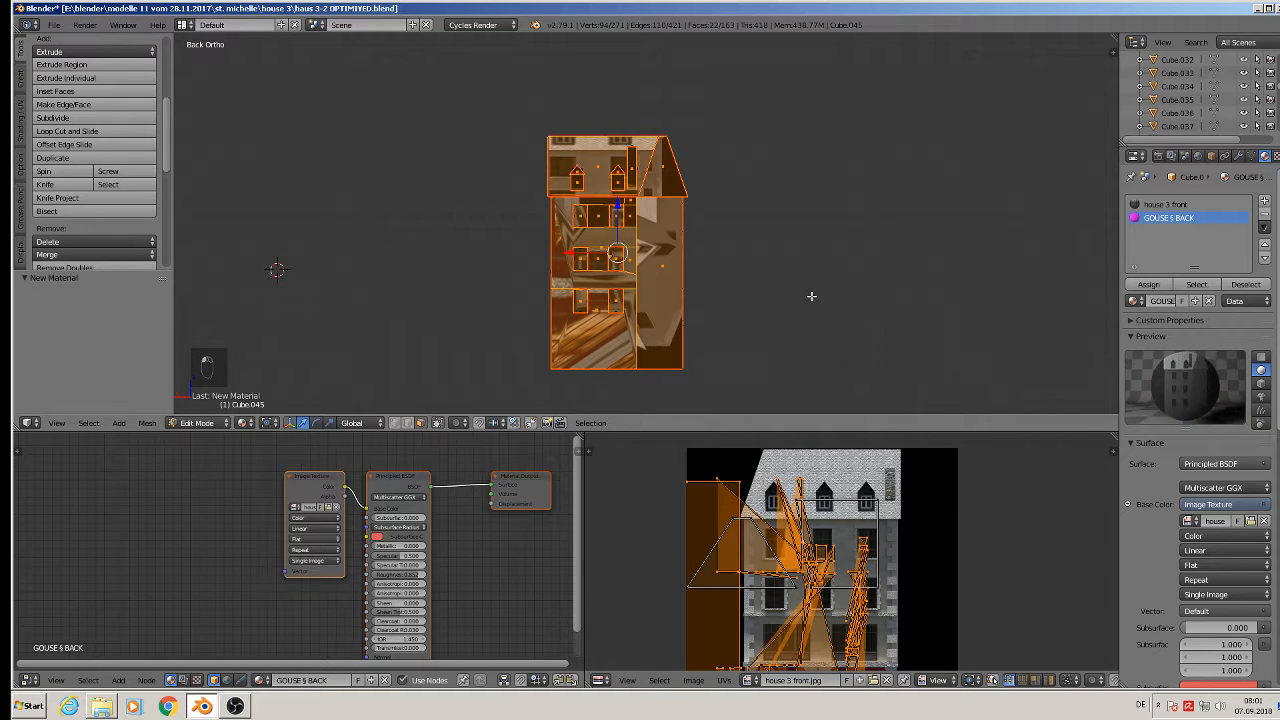
# UV-map the selected back faces with Project From View and select all the resulting UVs.
pyautogui.press('u')
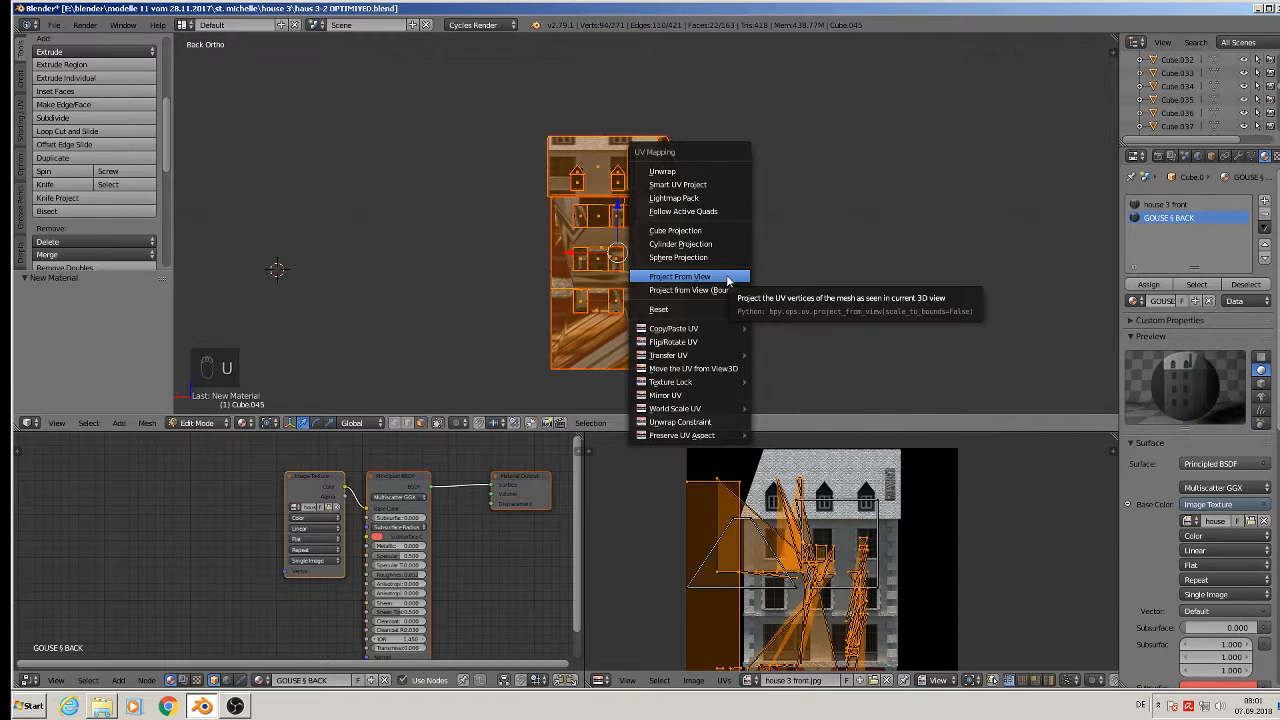
pyautogui.click(728, 277)
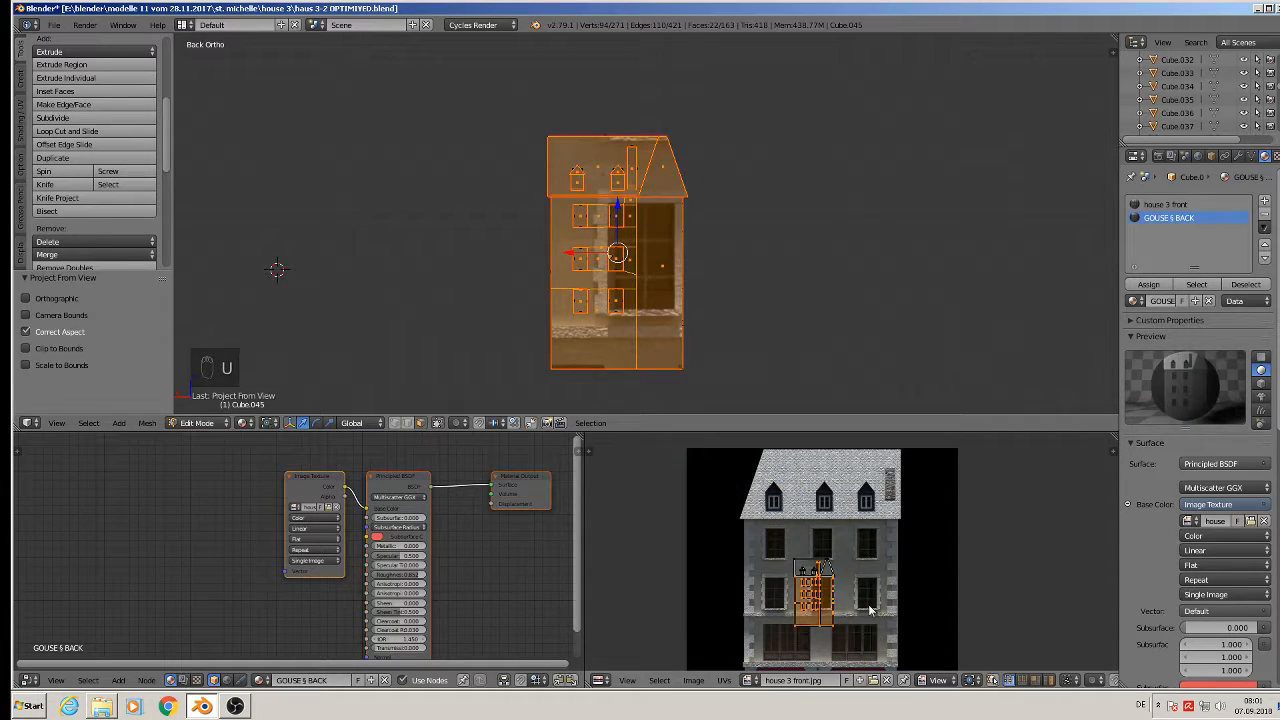
pyautogui.press('y')
pyautogui.press('y')
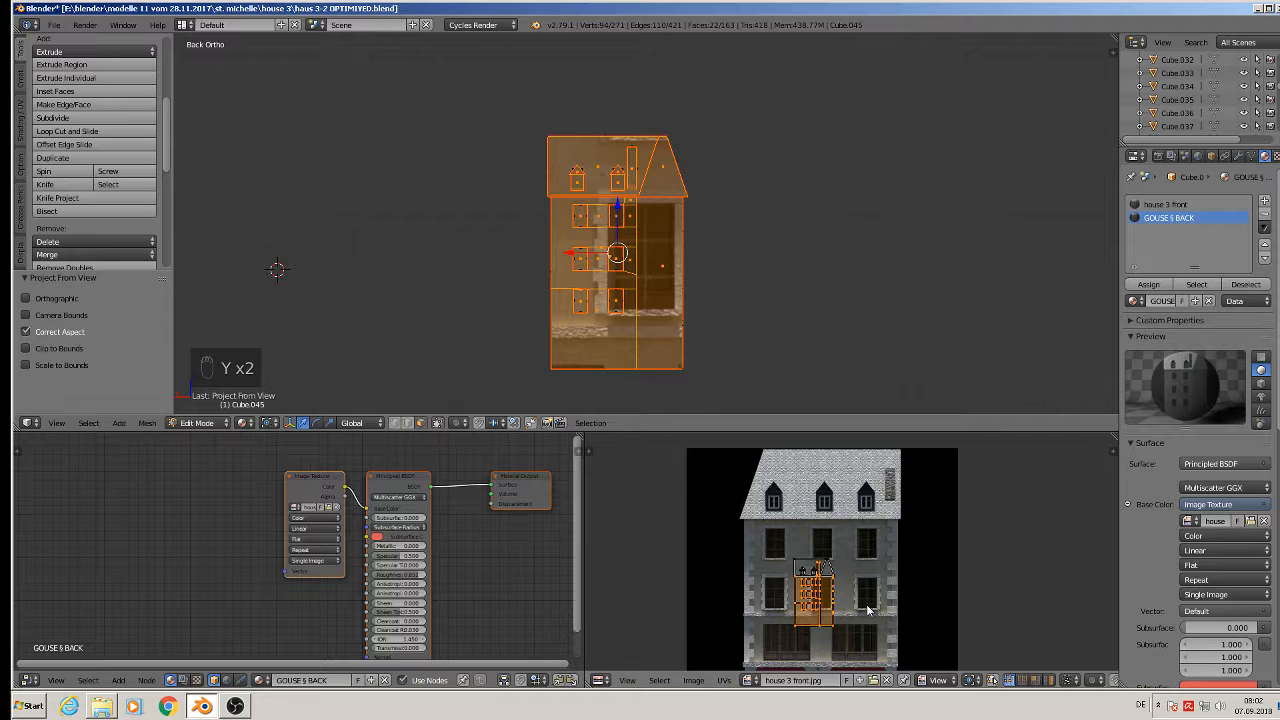
pyautogui.press('a')
pyautogui.press('a')
pyautogui.scroll(-3, 890, 607)
pyautogui.moveTo(915, 606); pyautogui.dragTo(854, 538, button='middle')
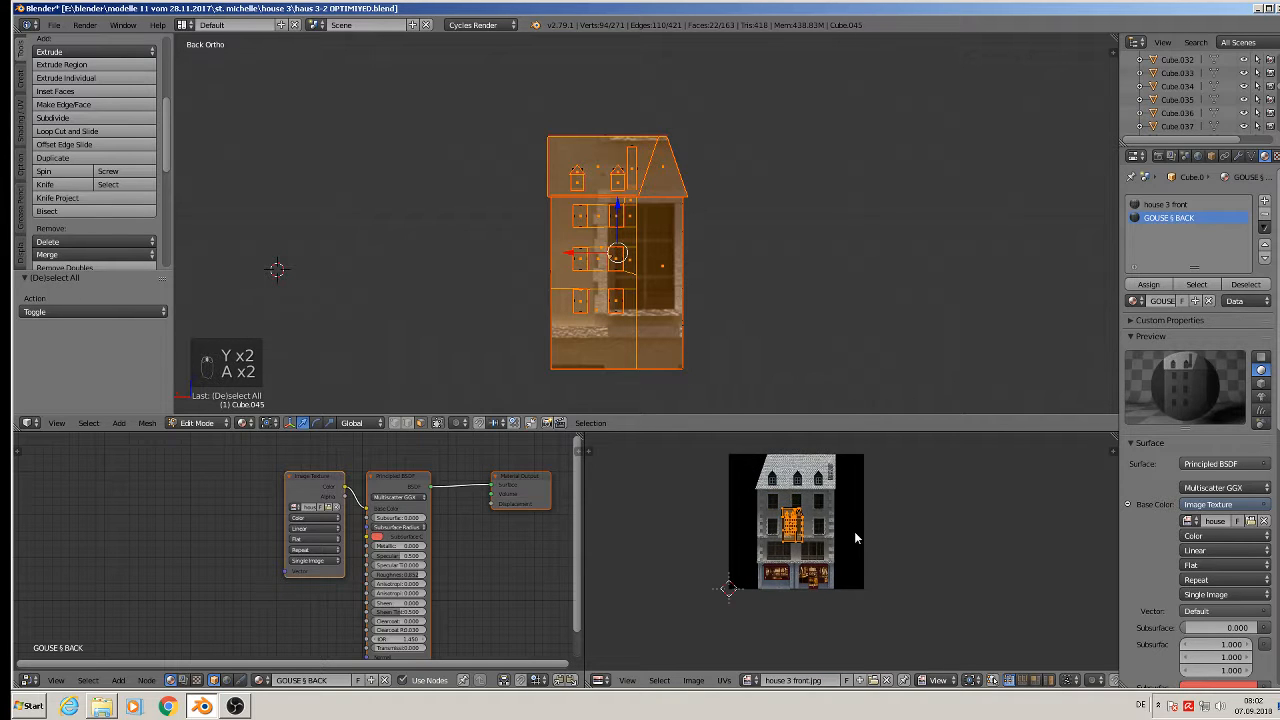
# Unlink house 3 front.jpg in the image editor and display house 3 back.jpg behind the UVs instead.
pyautogui.click(887, 682)
pyautogui.scroll(3, 828, 604)
pyautogui.moveTo(811, 561); pyautogui.dragTo(815, 620, button='middle')
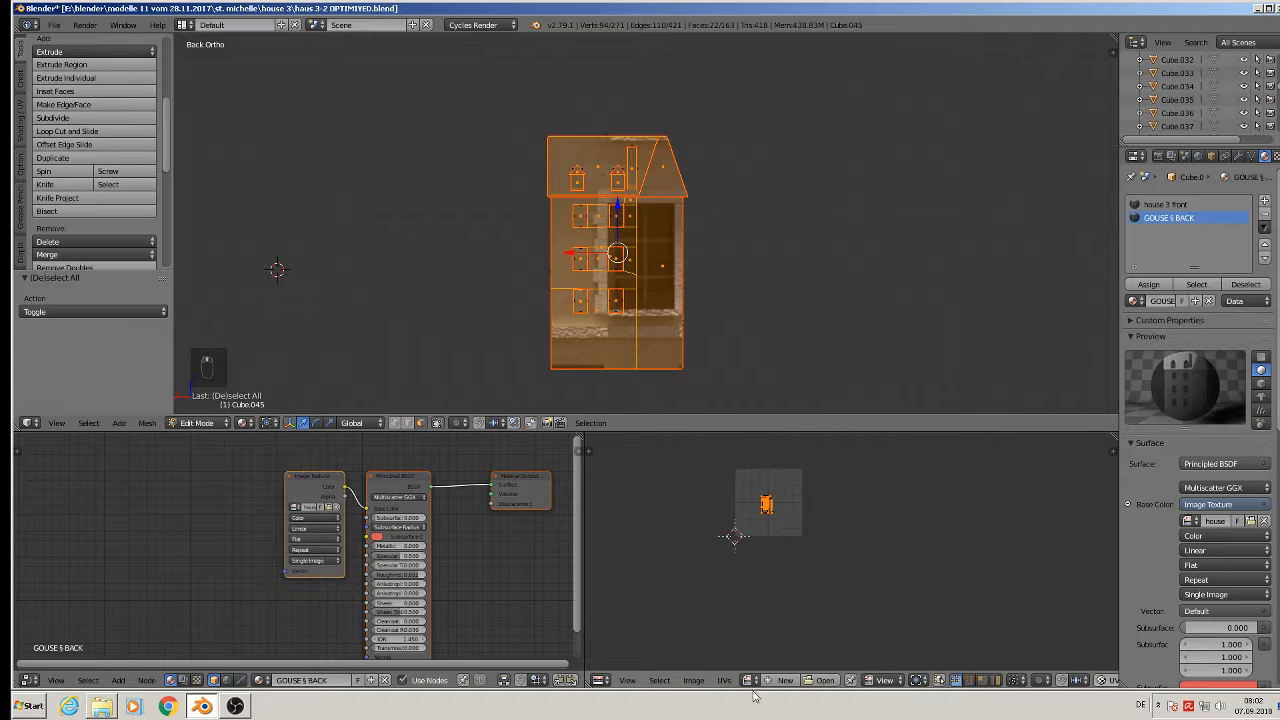
pyautogui.click(748, 680)
pyautogui.scroll(-18, 797, 618)
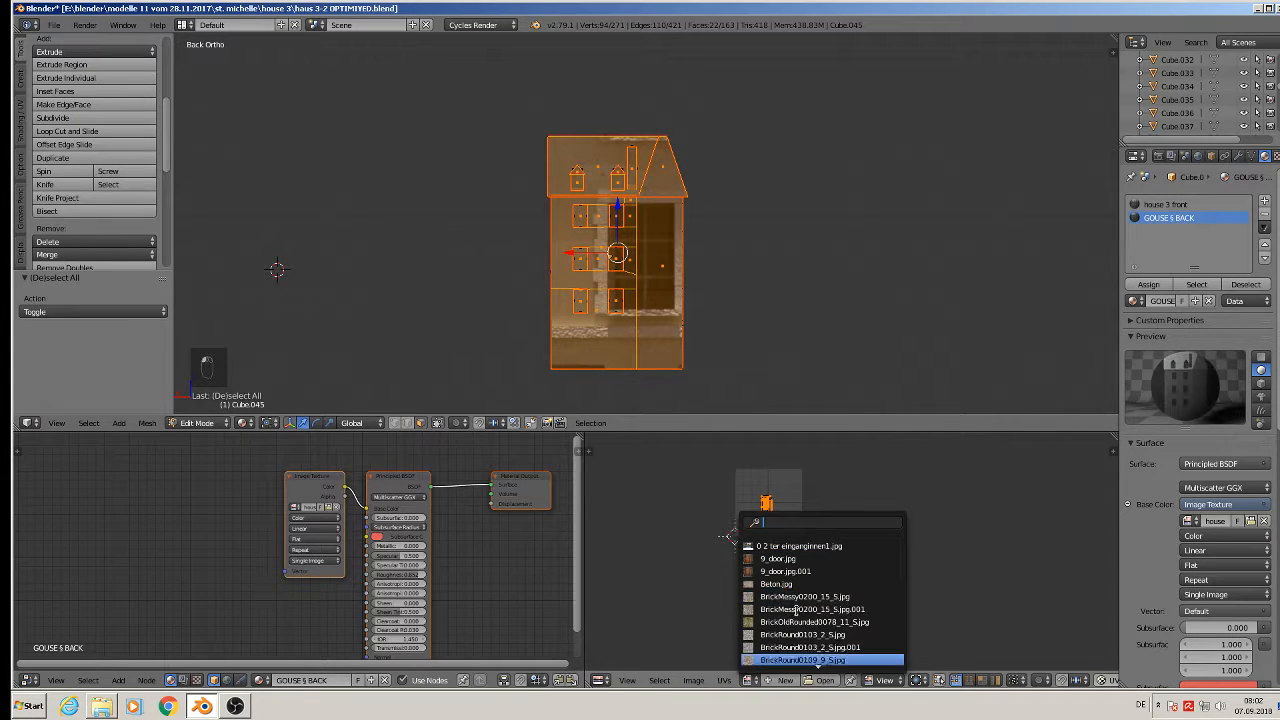
pyautogui.scroll(-6, 797, 614)
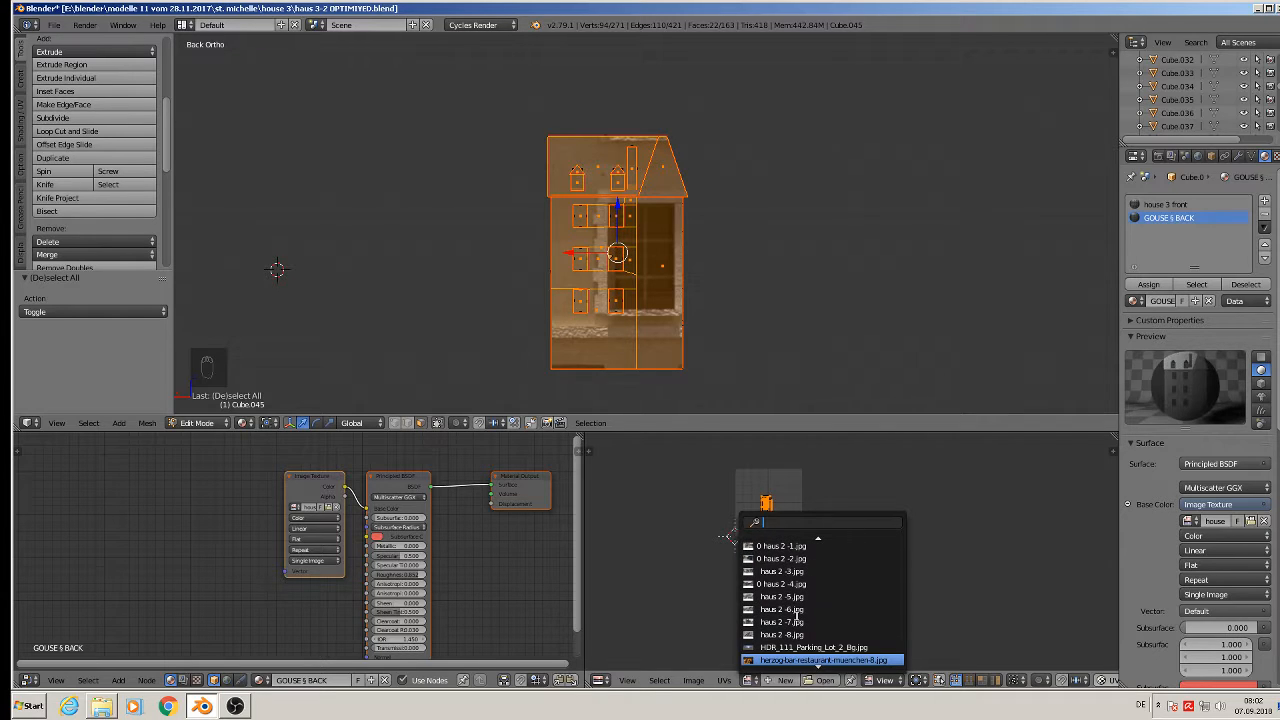
pyautogui.click(809, 632)
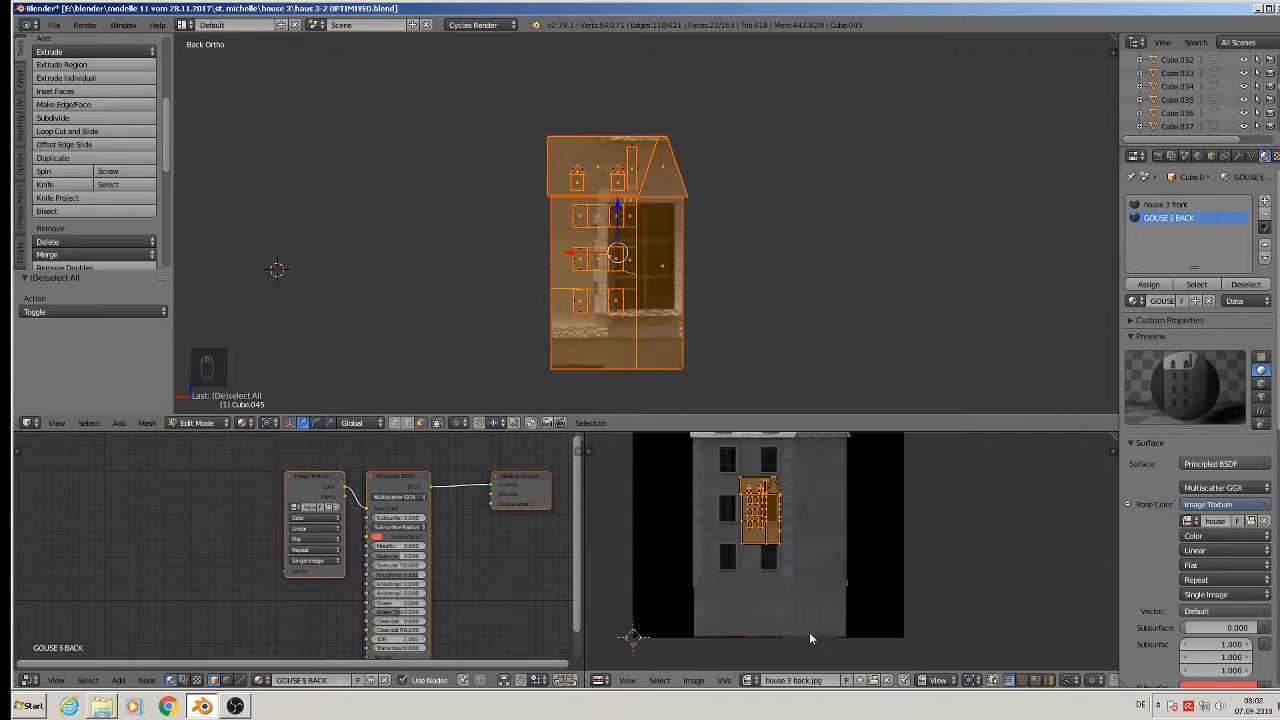
pyautogui.scroll(2, 802, 590)
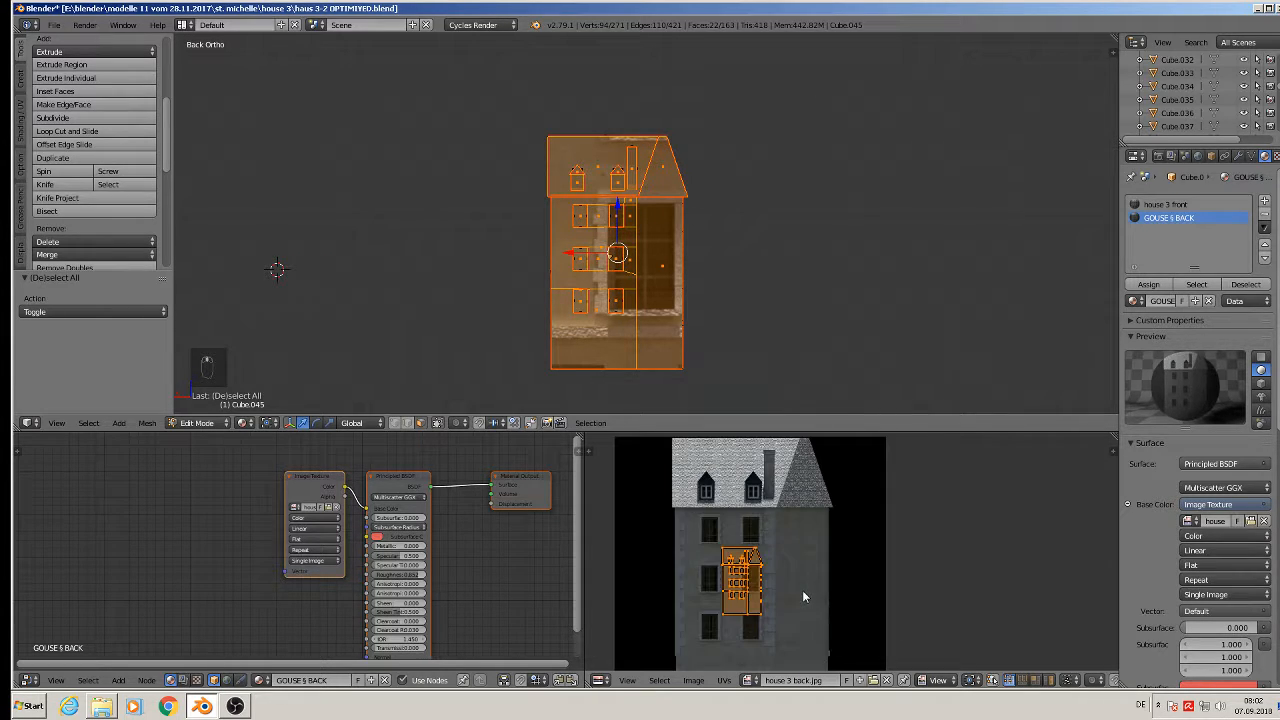
pyautogui.scroll(-1, 802, 590)
# Scale the back UVs by 3.962, move them X 0.039, Y 0.043 onto the house image, and assign GOUSE § BACK to the selected faces.
pyautogui.press('s')
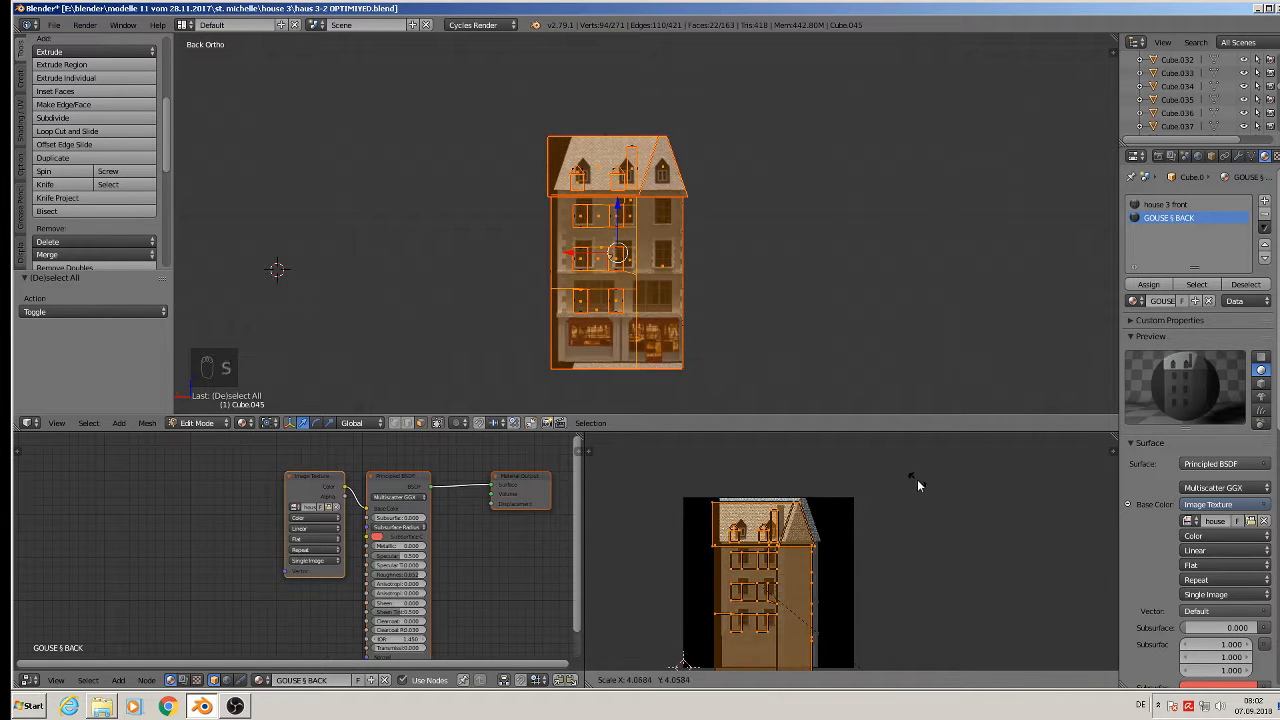
pyautogui.click(914, 477)
pyautogui.press('g')
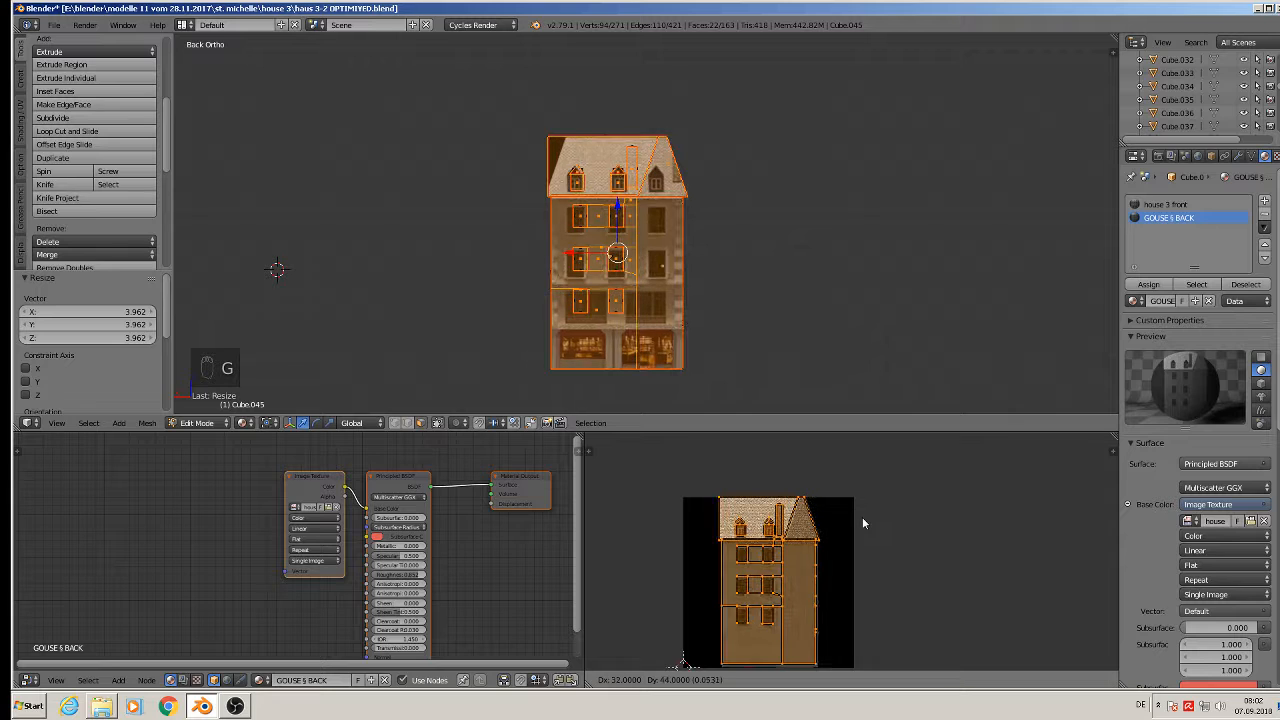
pyautogui.click(863, 516)
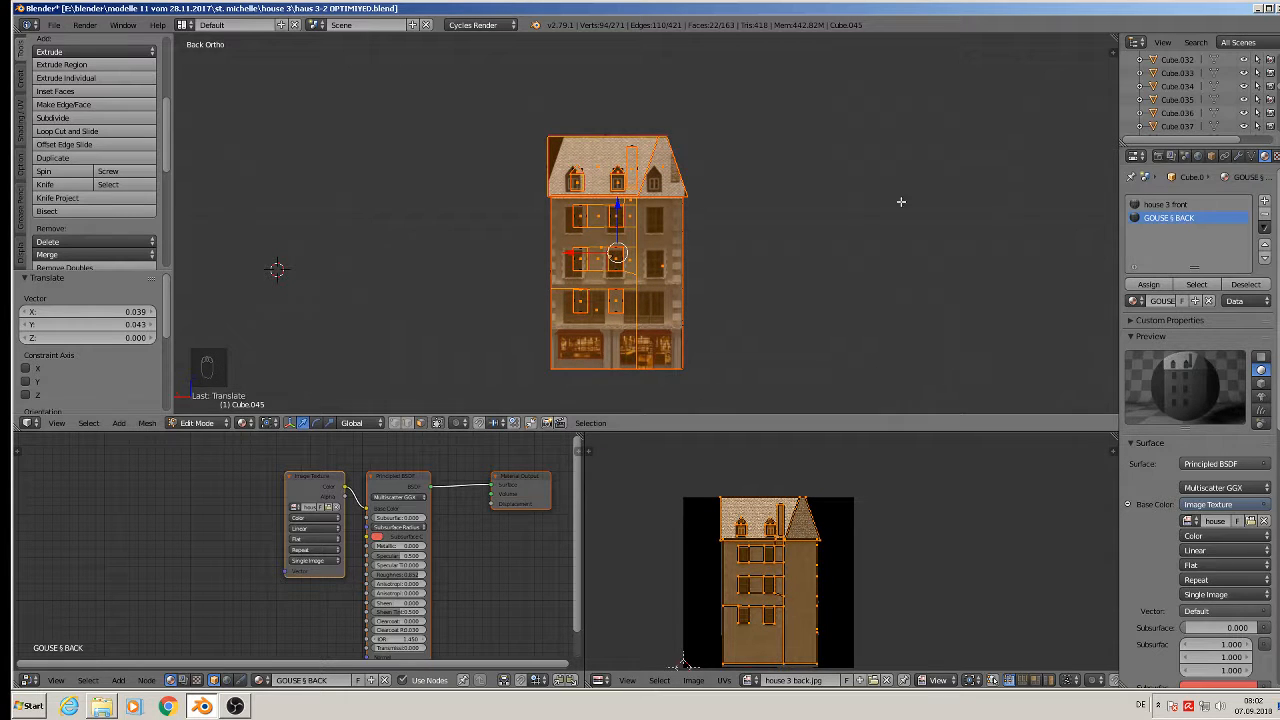
pyautogui.click(1148, 284)
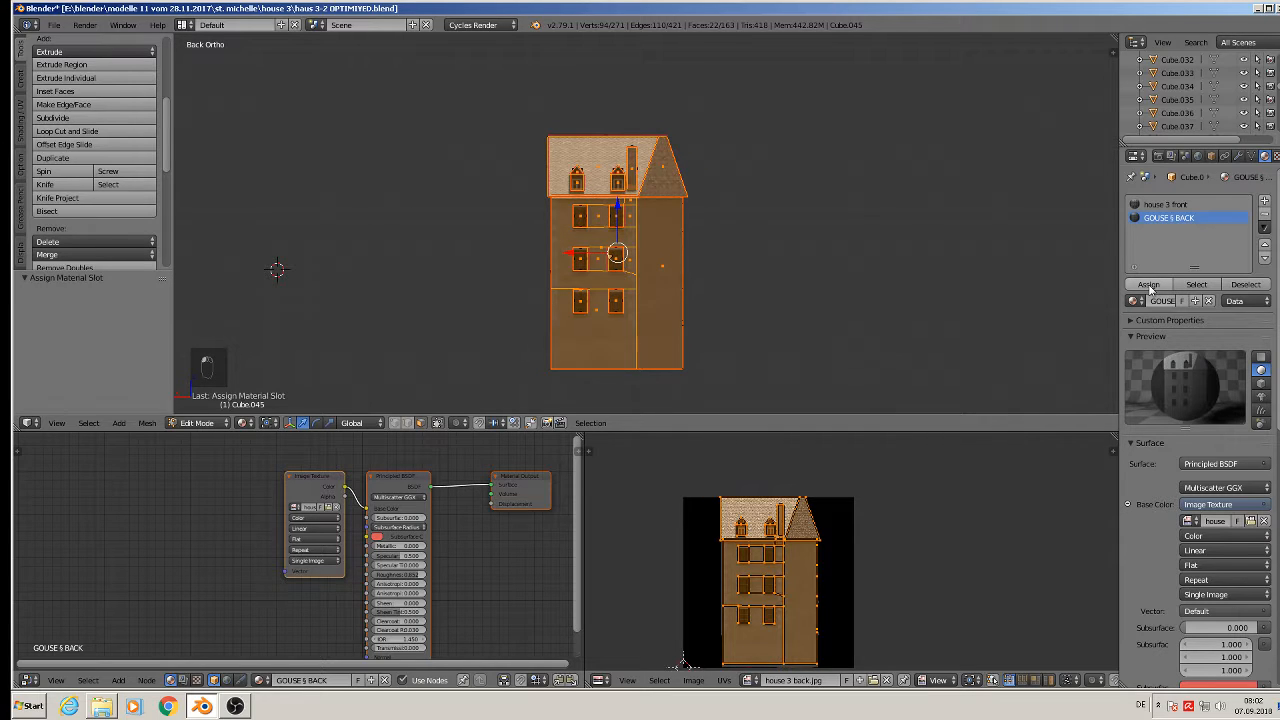
pyautogui.press('Tab')
pyautogui.moveTo(734, 300); pyautogui.dragTo(833, 291, button='middle')
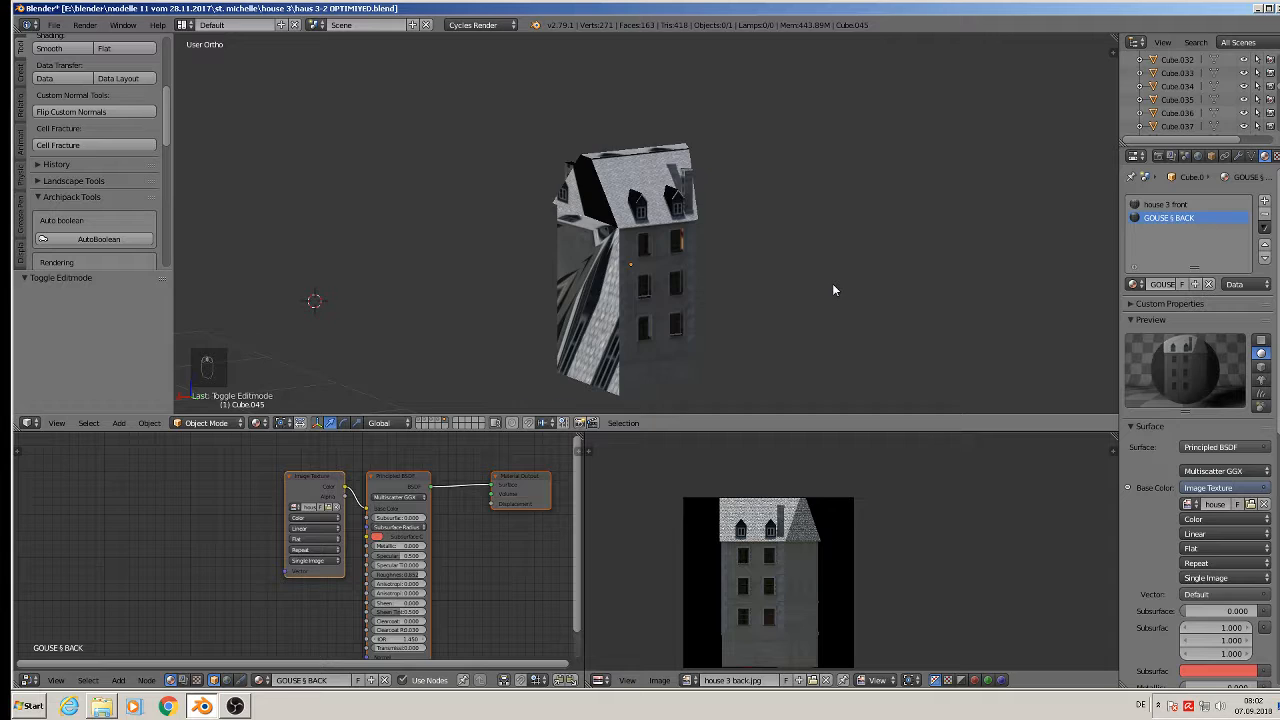
pyautogui.press('KP_3')
pyautogui.moveTo(257, 174); pyautogui.dragTo(452, 214, button='middle')
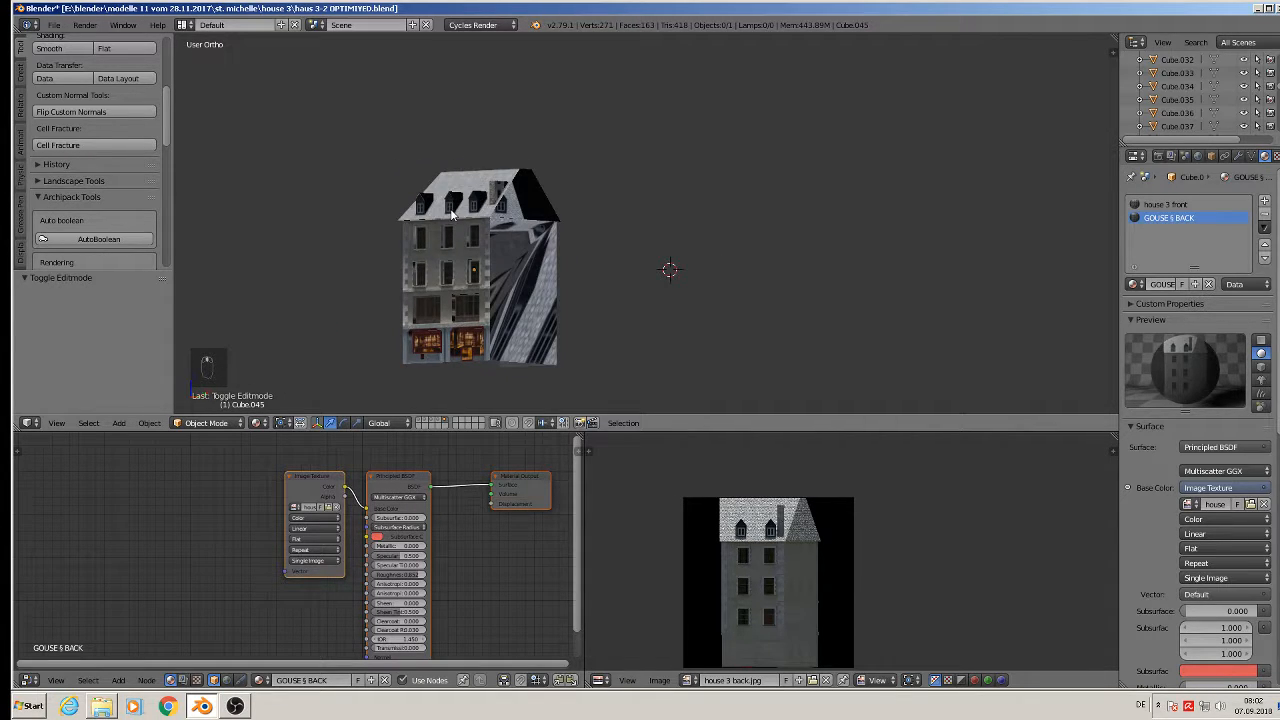
# In the right orthographic view, enter edit mode, clear the selection and box-select all faces visible on the house's side.
pyautogui.press('KP_3')
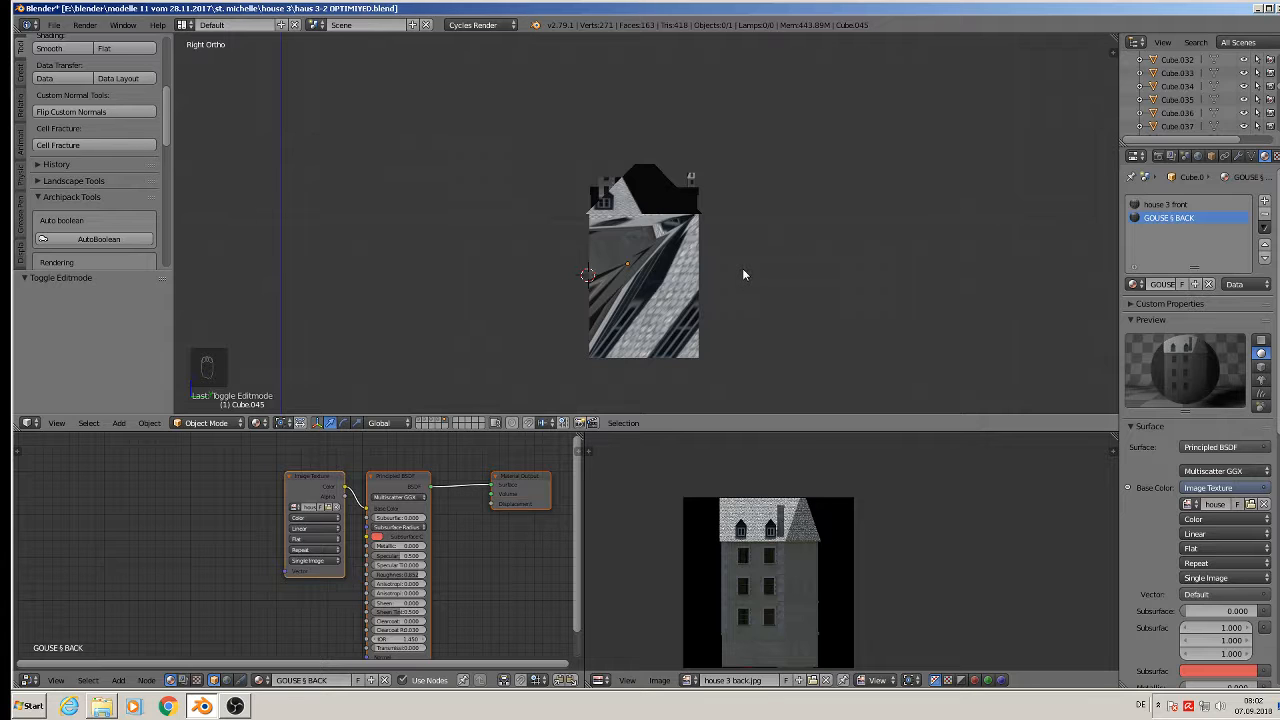
pyautogui.press('Tab')
pyautogui.press('a')
pyautogui.press('a')
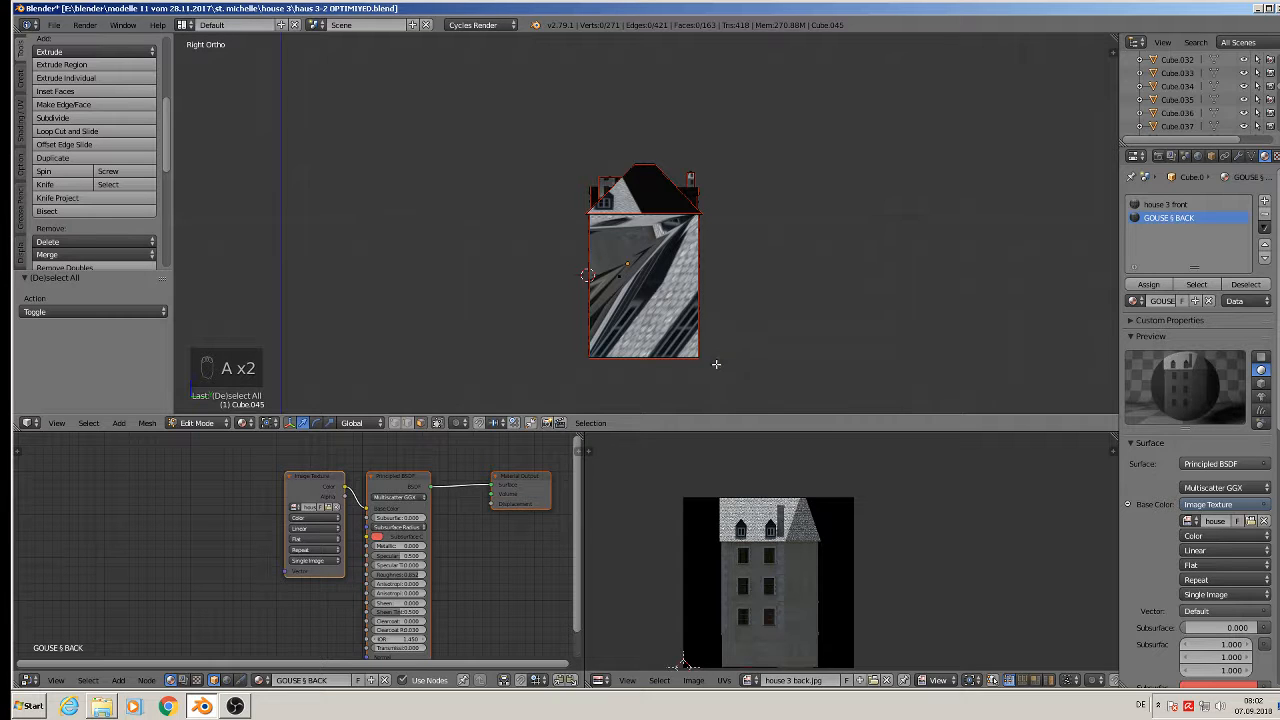
pyautogui.press('b')
pyautogui.moveTo(746, 382); pyautogui.dragTo(483, 91)
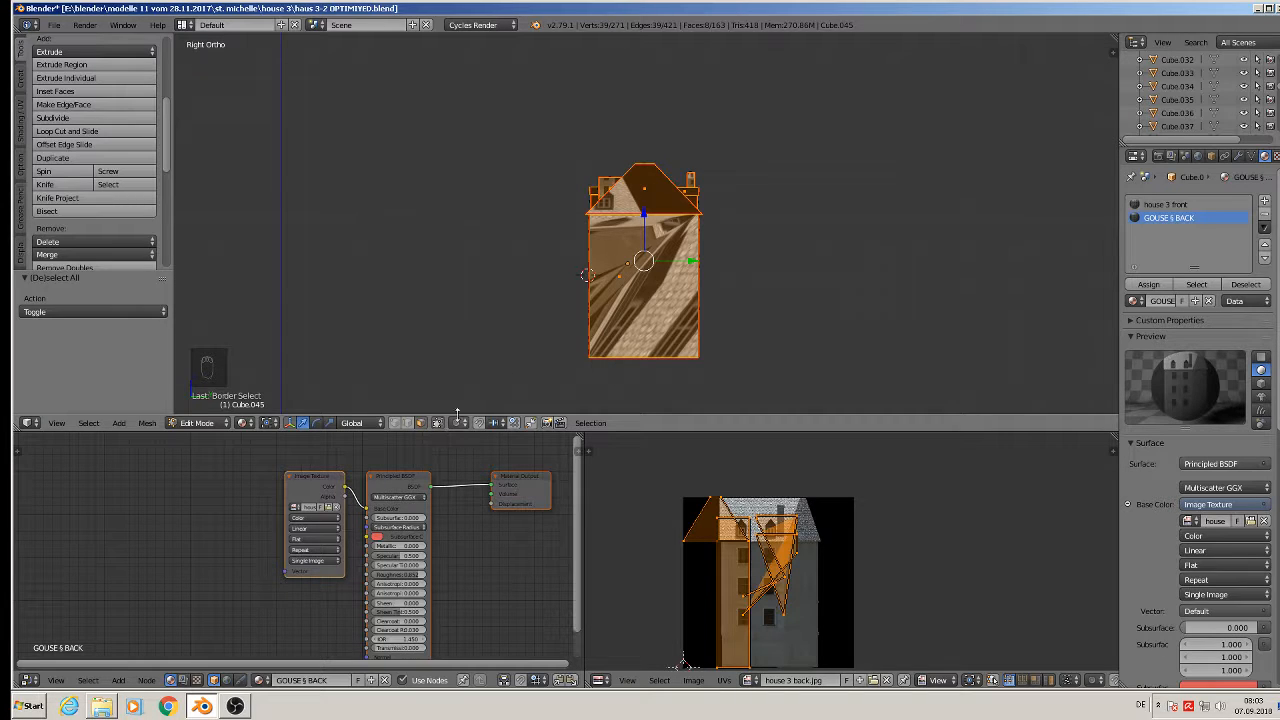
# Add both vertical reveals of the three top-floor windows on the front facade to the face selection.
pyautogui.moveTo(618, 274); pyautogui.dragTo(661, 257, button='middle')
pyautogui.scroll(6, 661, 257)
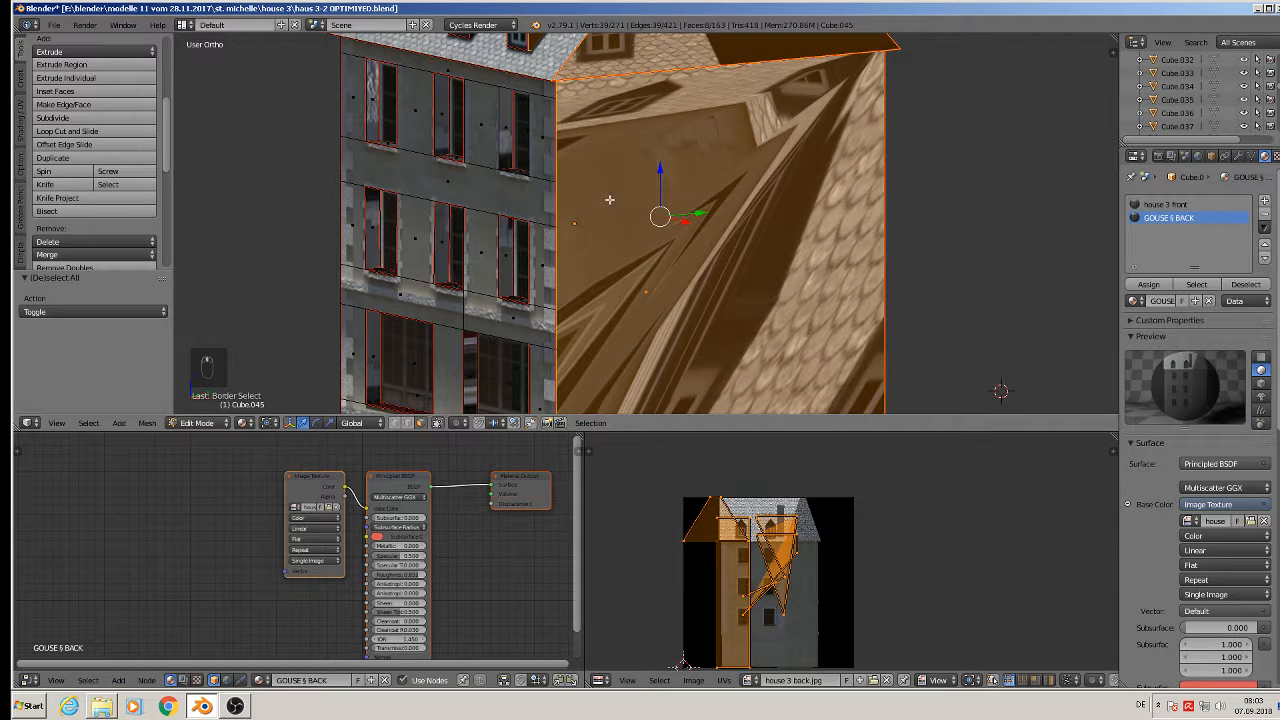
pyautogui.keyDown('shift'); pyautogui.rightClick(509, 128); pyautogui.keyUp('shift')
pyautogui.keyDown('shift'); pyautogui.rightClick(440, 117); pyautogui.keyUp('shift')
pyautogui.keyDown('shift'); pyautogui.rightClick(374, 101); pyautogui.keyUp('shift')
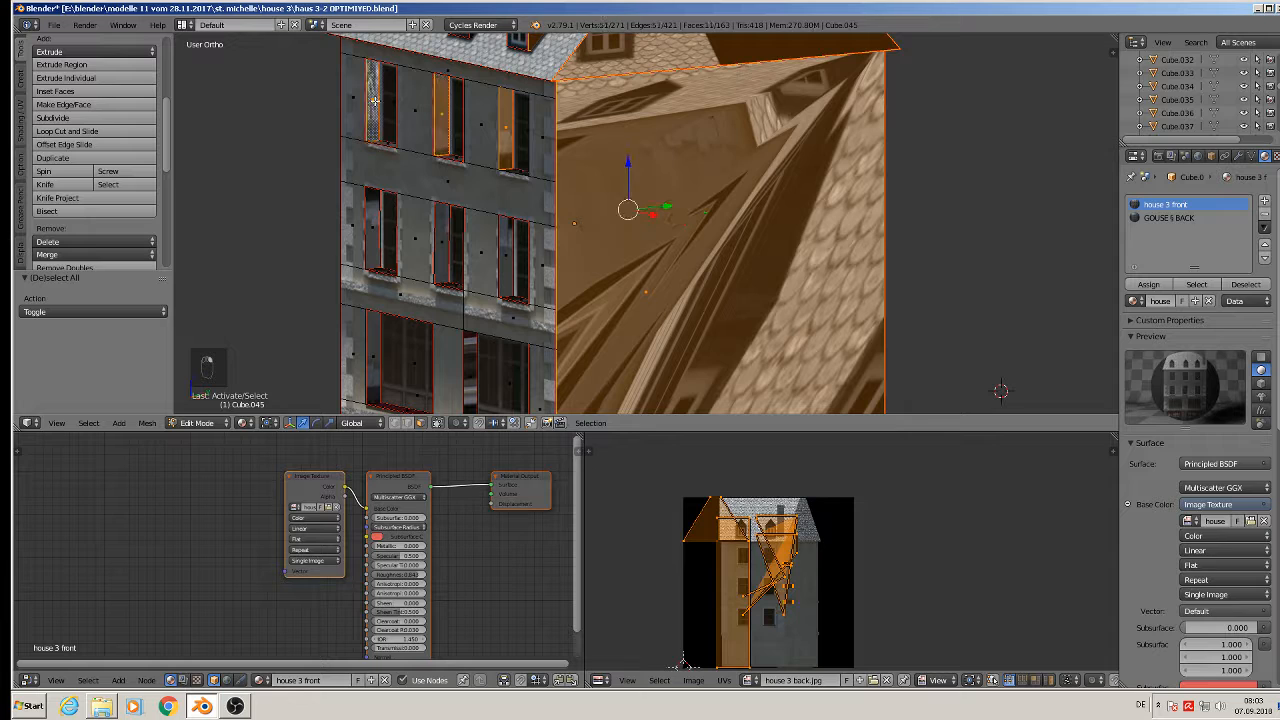
pyautogui.moveTo(509, 177); pyautogui.dragTo(762, 175, button='middle')
pyautogui.keyDown('shift'); pyautogui.rightClick(709, 133); pyautogui.keyUp('shift')
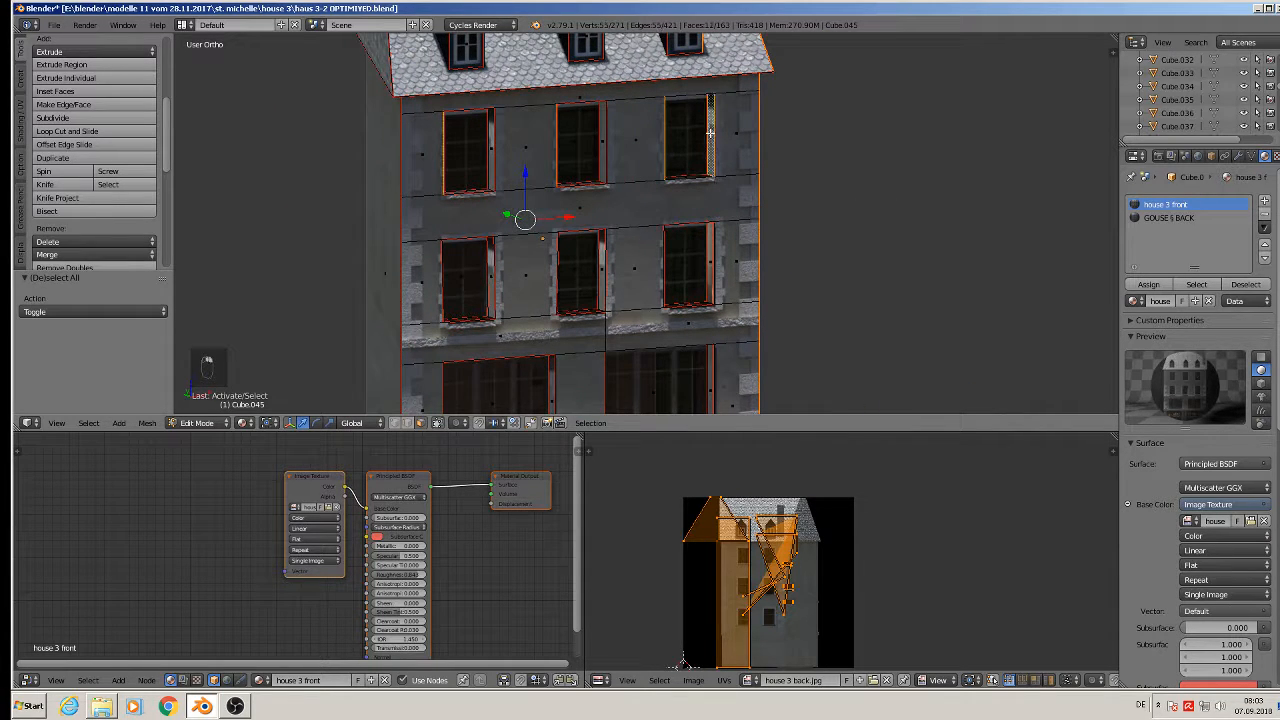
pyautogui.keyDown('shift'); pyautogui.rightClick(603, 146); pyautogui.keyUp('shift')
pyautogui.keyDown('shift'); pyautogui.rightClick(490, 150); pyautogui.keyUp('shift')
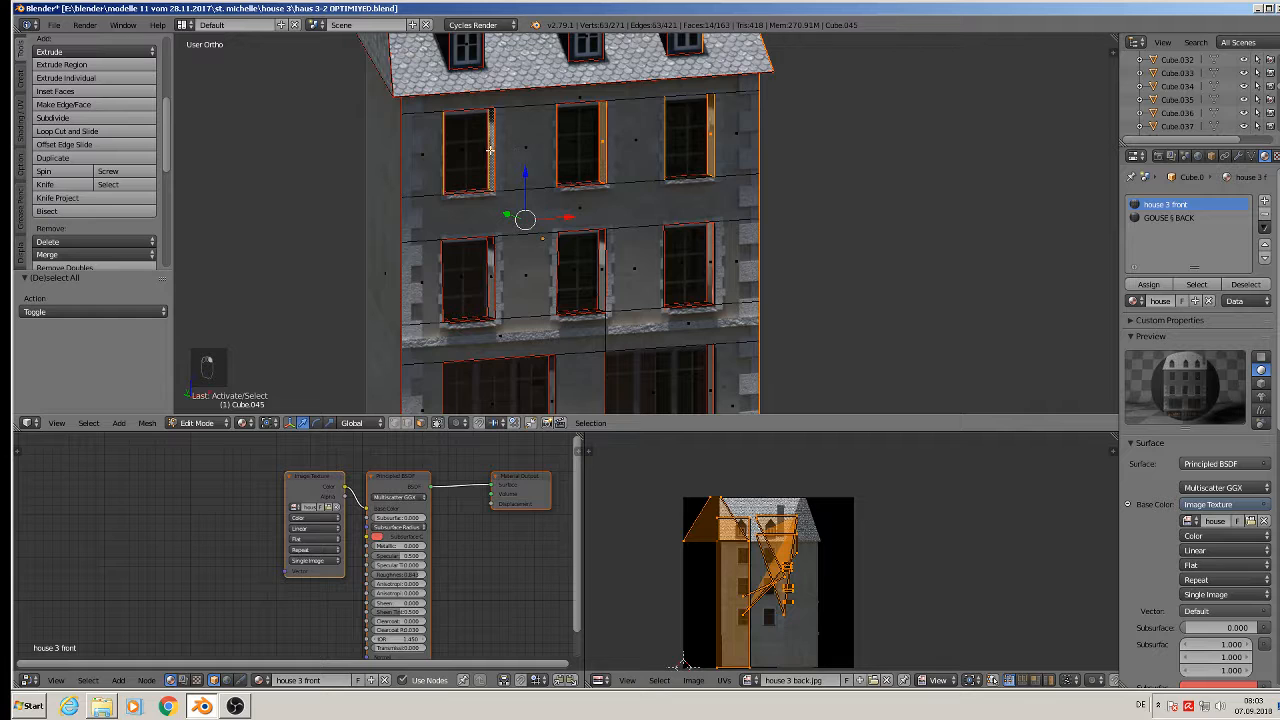
# Add the right-hand reveals of the three second-row windows and the two wide windows below them on the front facade to the selection.
pyautogui.keyDown('shift'); pyautogui.rightClick(492, 277); pyautogui.keyUp('shift')
pyautogui.keyDown('shift'); pyautogui.rightClick(601, 275); pyautogui.keyUp('shift')
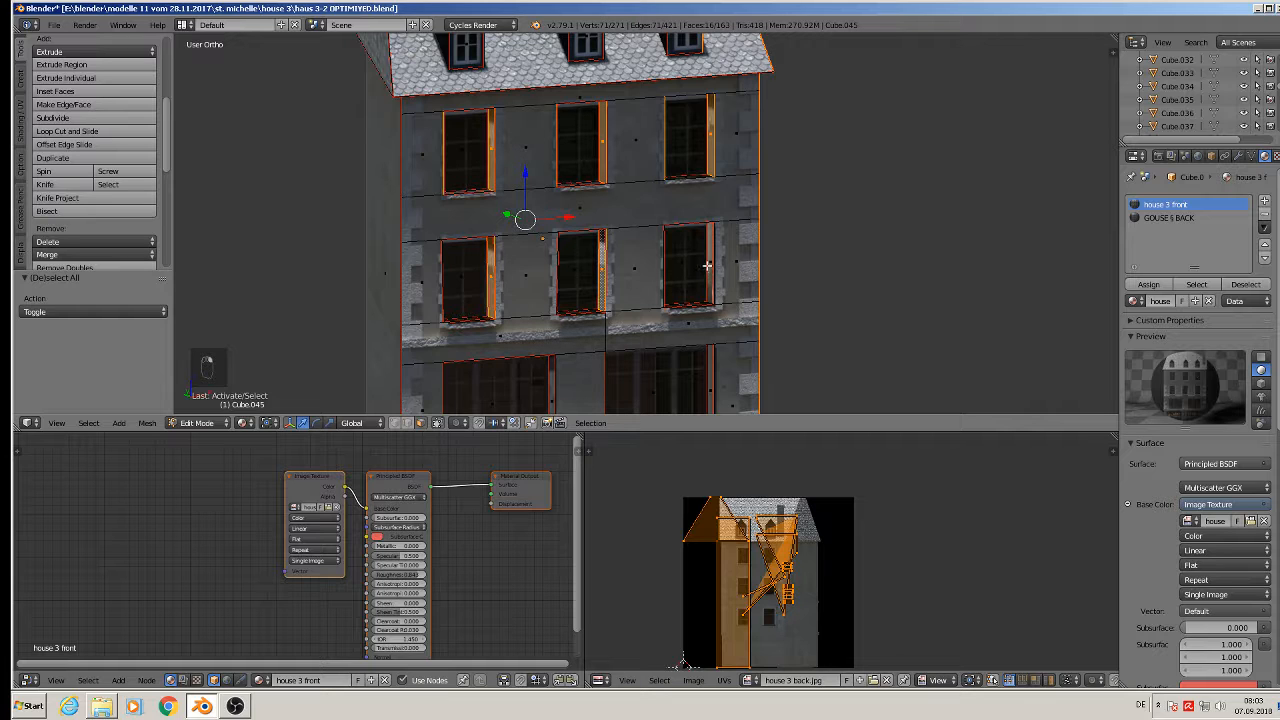
pyautogui.keyDown('shift'); pyautogui.rightClick(708, 263); pyautogui.keyUp('shift')
pyautogui.keyDown('shift'); pyautogui.scroll(-3, 717, 192); pyautogui.keyUp('shift')
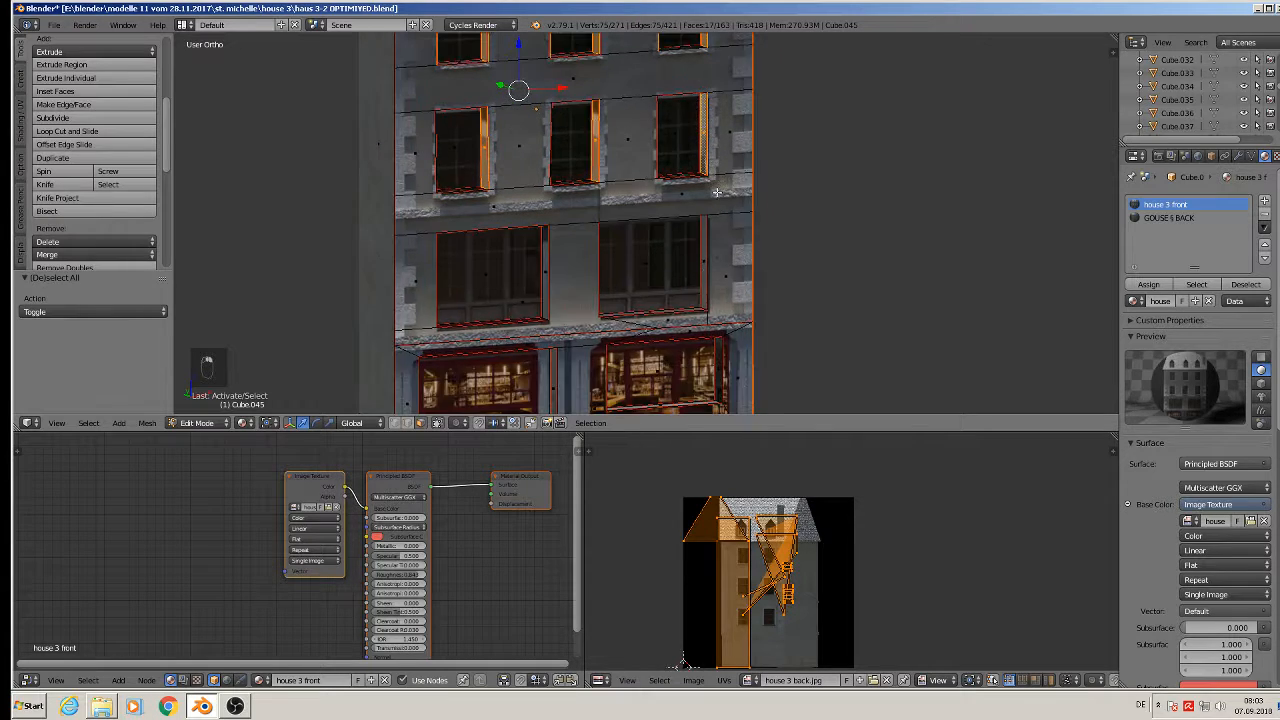
pyautogui.keyDown('shift'); pyautogui.rightClick(703, 267); pyautogui.keyUp('shift')
pyautogui.keyDown('shift'); pyautogui.rightClick(548, 279); pyautogui.keyUp('shift')
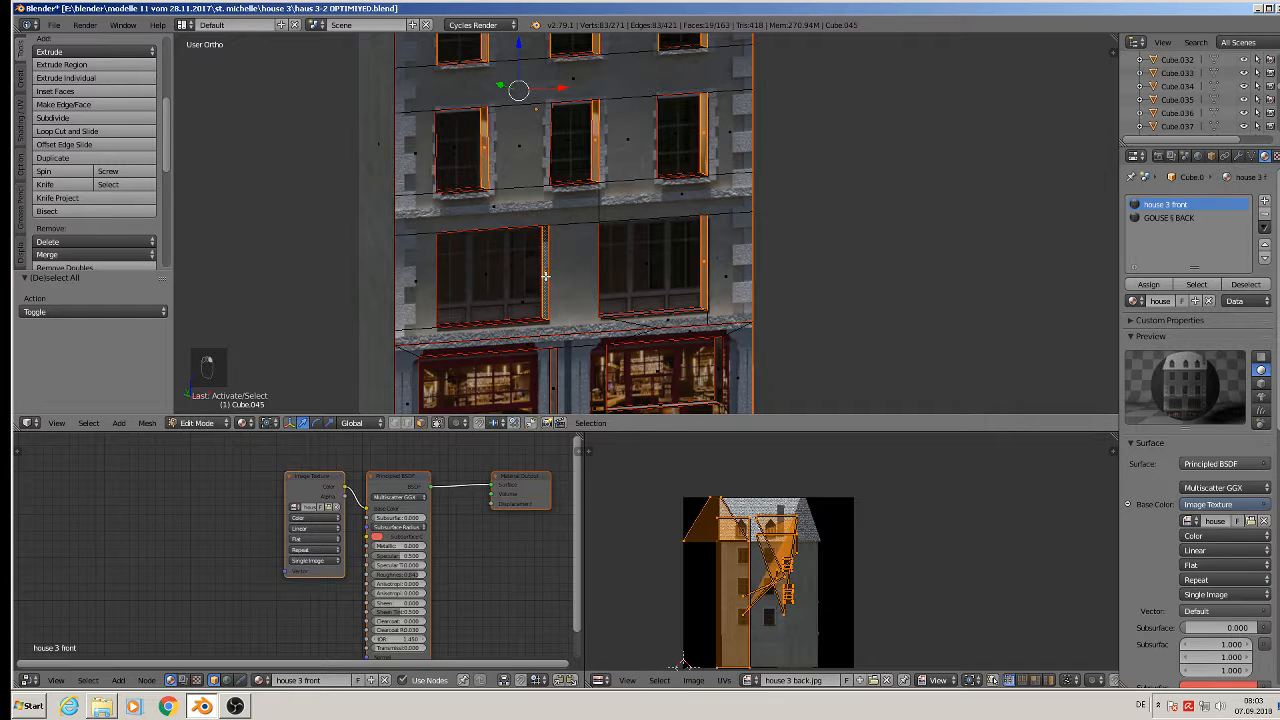
# Extend the selection with left-hand reveals of the middle and left second-row front windows and the left wide window.
pyautogui.moveTo(560, 276); pyautogui.dragTo(438, 159, button='middle')
pyautogui.keyDown('shift'); pyautogui.rightClick(480, 129); pyautogui.keyUp('shift')
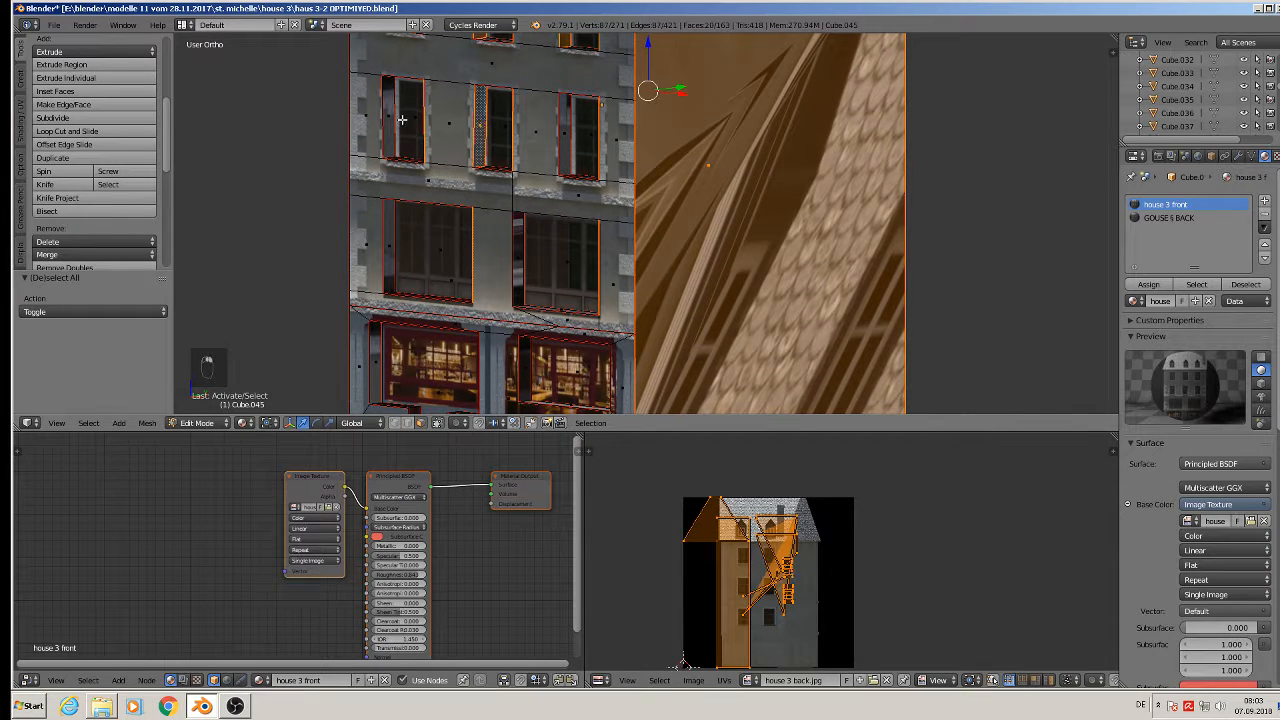
pyautogui.keyDown('shift'); pyautogui.rightClick(391, 120); pyautogui.keyUp('shift')
pyautogui.keyDown('shift'); pyautogui.rightClick(391, 258); pyautogui.keyUp('shift')
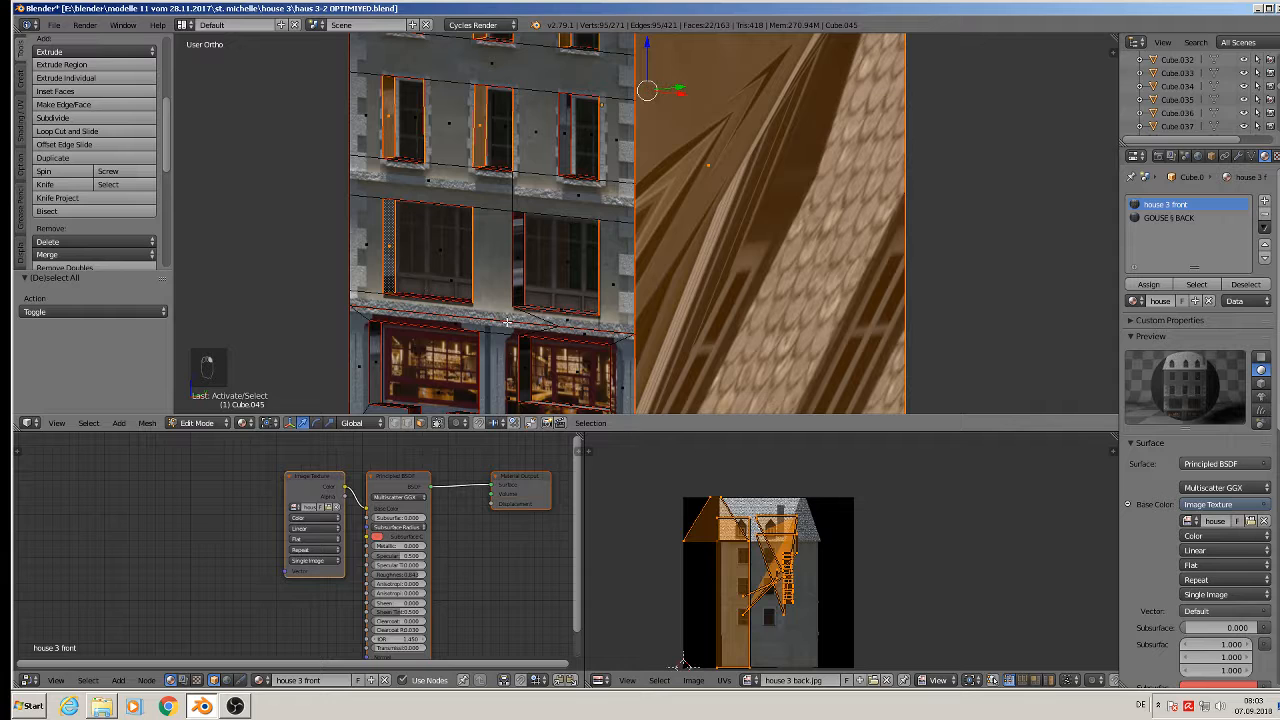
# Add the vertical reveals of the two ground-floor shop windows to the face selection.
pyautogui.scroll(-1, 618, 326)
pyautogui.keyDown('shift'); pyautogui.moveTo(618, 326); pyautogui.dragTo(718, 356, button='middle'); pyautogui.keyUp('shift')
pyautogui.keyDown('shift'); pyautogui.rightClick(436, 357); pyautogui.keyUp('shift')
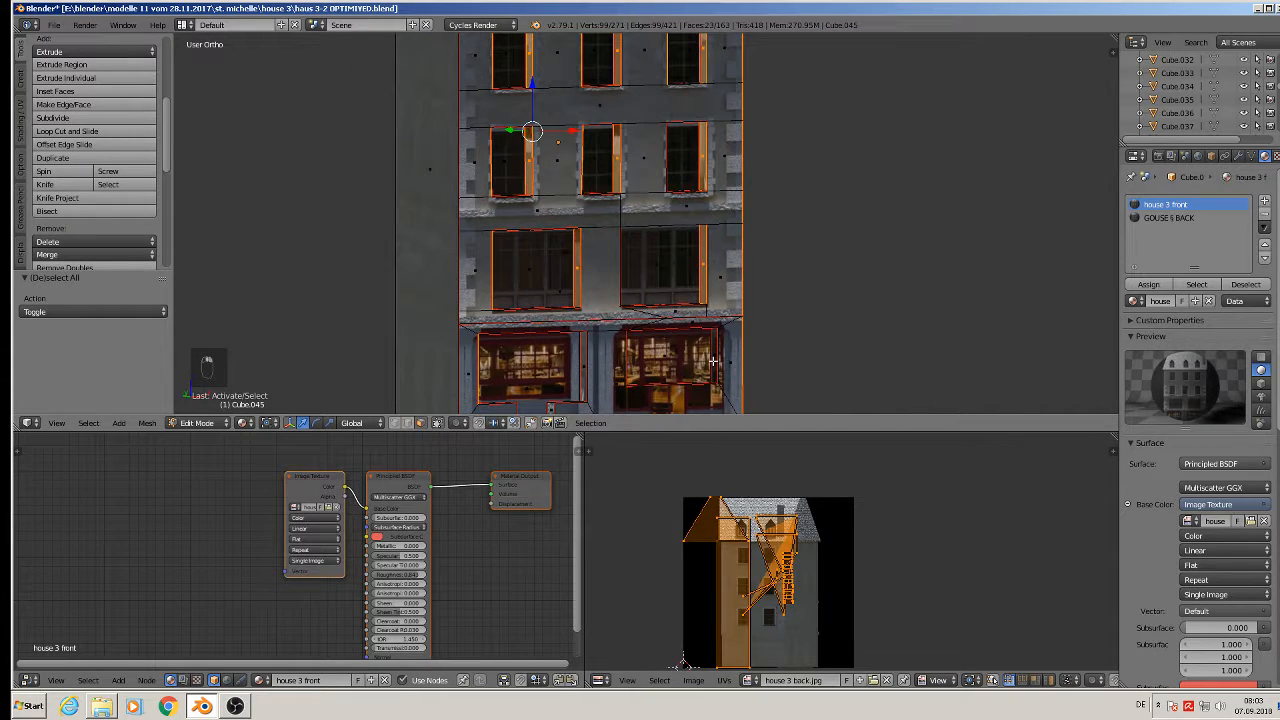
pyautogui.keyDown('shift'); pyautogui.rightClick(715, 357); pyautogui.keyUp('shift')
pyautogui.keyDown('shift'); pyautogui.rightClick(584, 368); pyautogui.keyUp('shift')
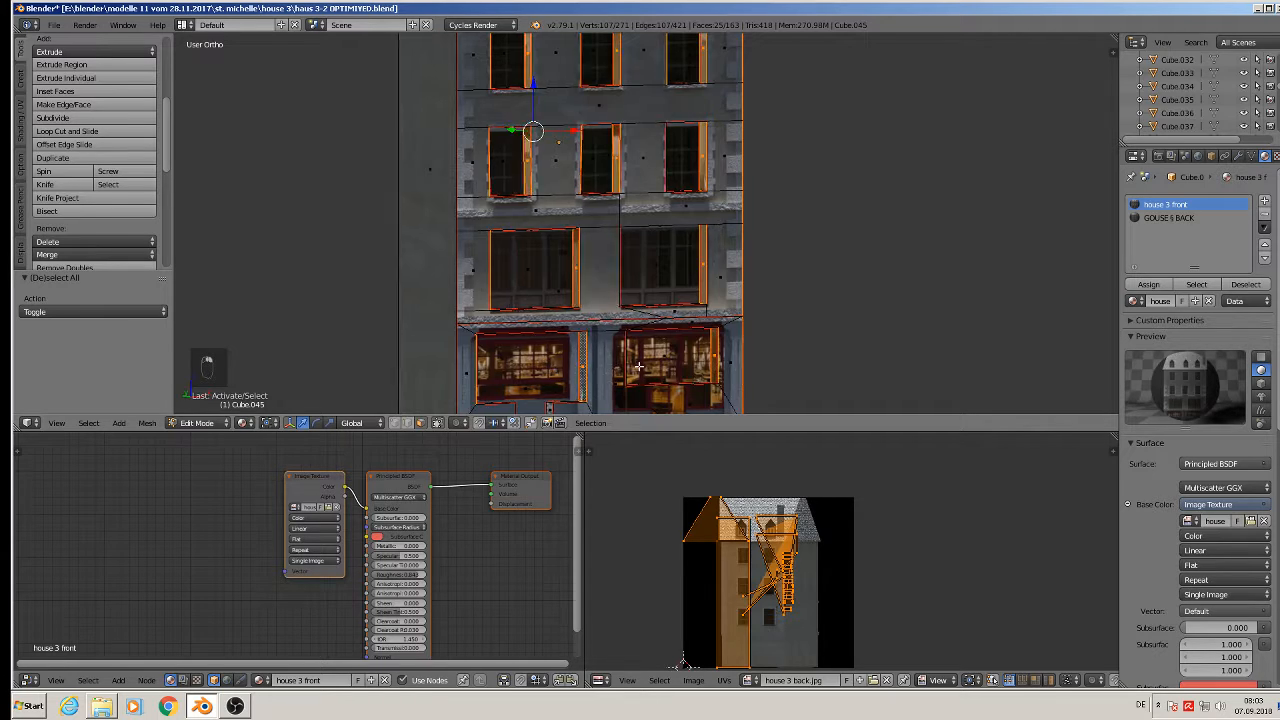
pyautogui.moveTo(600, 366); pyautogui.dragTo(591, 166, button='middle')
pyautogui.keyDown('shift'); pyautogui.rightClick(582, 360); pyautogui.keyUp('shift')
pyautogui.scroll(7, 612, 188)
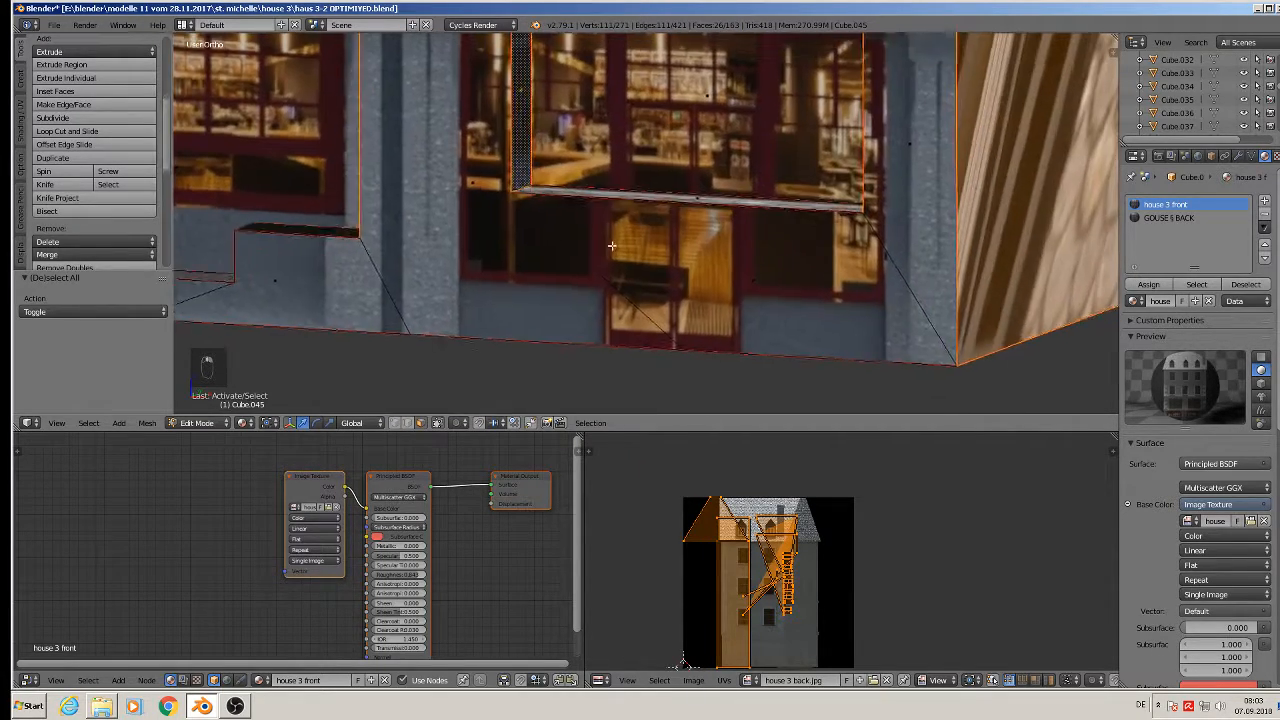
# Add both upright side faces of the notch below the left shop window to the selection.
pyautogui.moveTo(612, 245); pyautogui.dragTo(585, 243, button='middle')
pyautogui.scroll(-4, 565, 252)
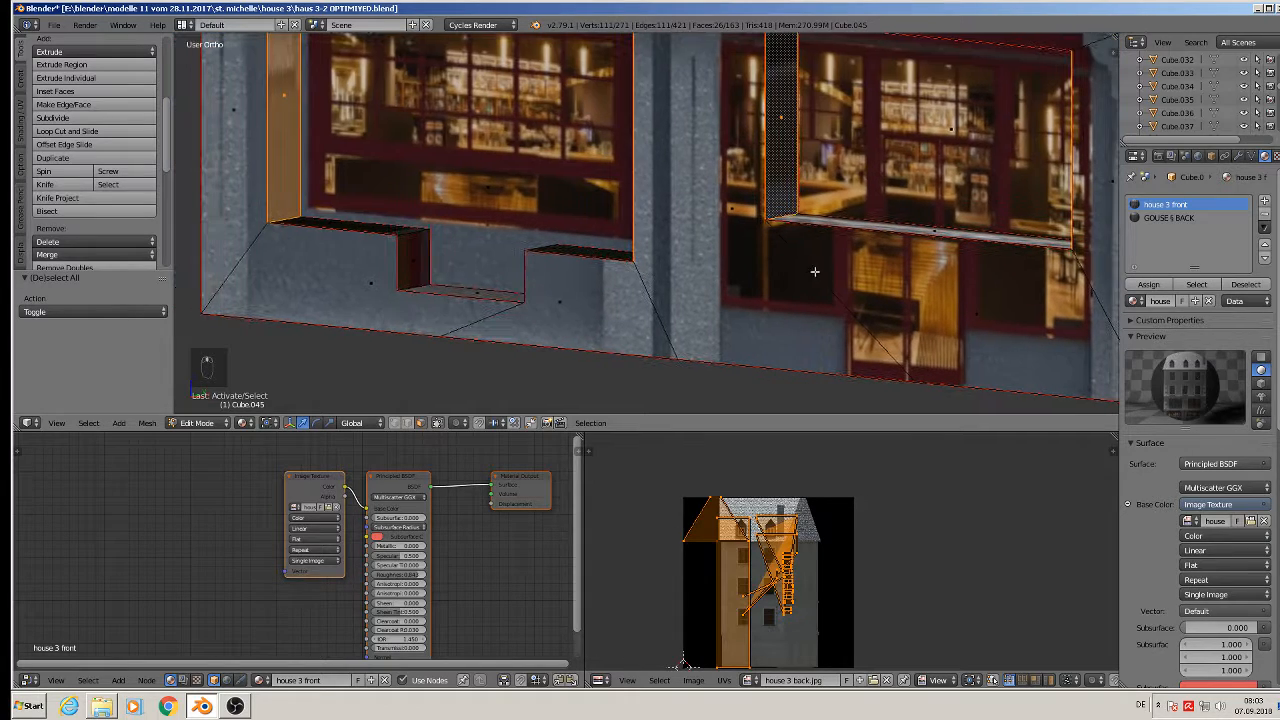
pyautogui.keyDown('shift'); pyautogui.rightClick(422, 258); pyautogui.keyUp('shift')
pyautogui.moveTo(463, 277); pyautogui.dragTo(672, 331, button='middle')
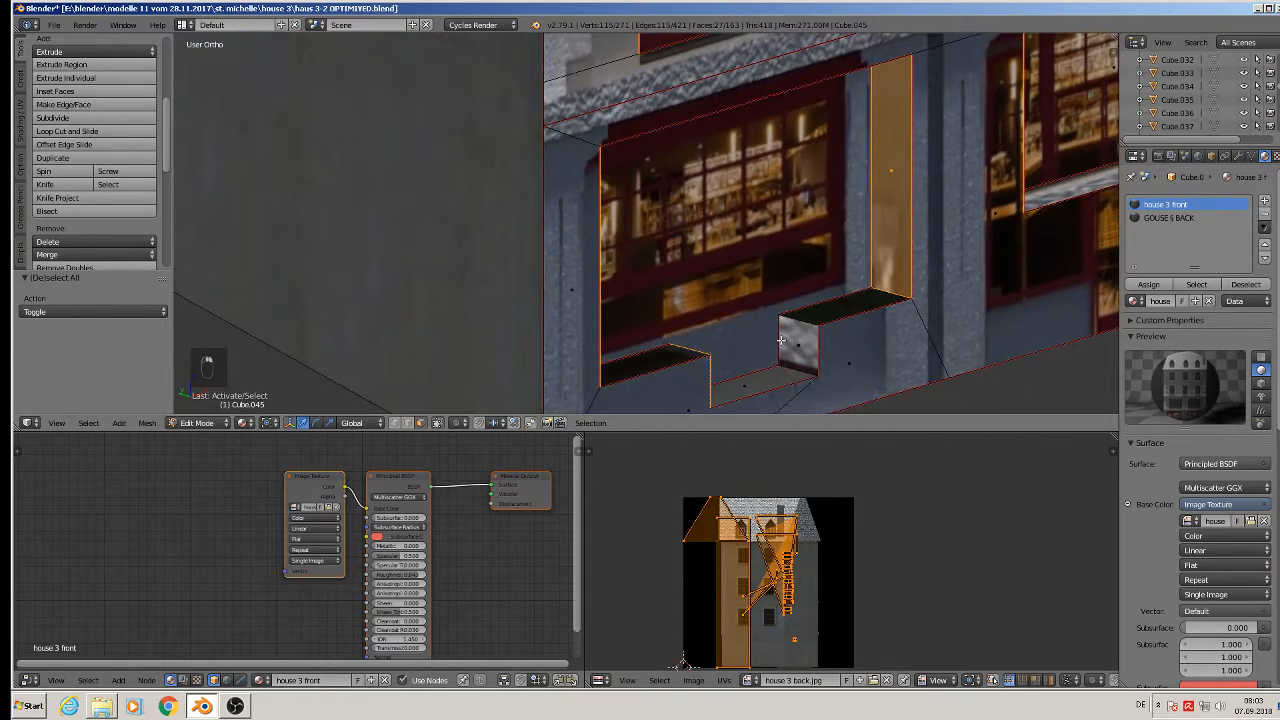
pyautogui.keyDown('shift'); pyautogui.rightClick(784, 340); pyautogui.keyUp('shift')
# Add one vertical reveal of each of the six back facade windows to the selection.
pyautogui.scroll(-3, 876, 318)
pyautogui.keyDown('shift'); pyautogui.moveTo(888, 250); pyautogui.dragTo(651, 156, button='middle'); pyautogui.keyUp('shift')
pyautogui.scroll(-3, 658, 108)
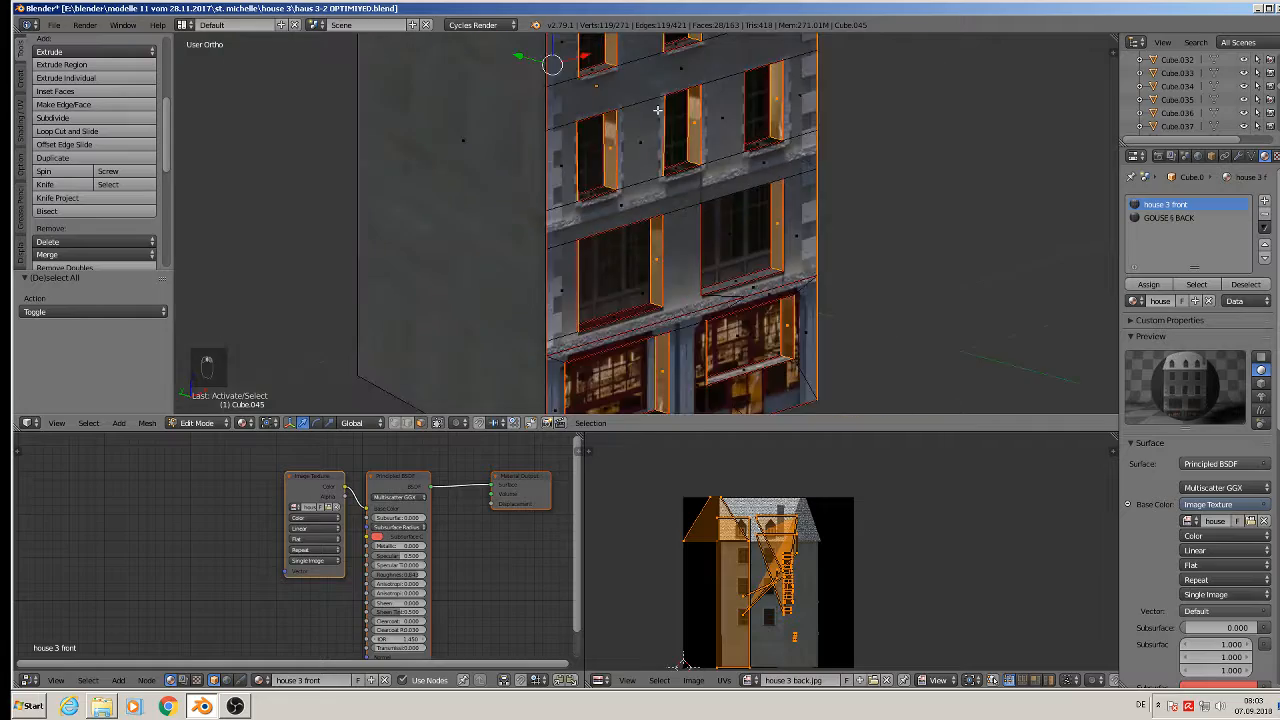
pyautogui.keyDown('shift'); pyautogui.moveTo(682, 60); pyautogui.dragTo(588, 262, button='middle'); pyautogui.keyUp('shift')
pyautogui.moveTo(725, 161); pyautogui.dragTo(631, 104, button='middle')
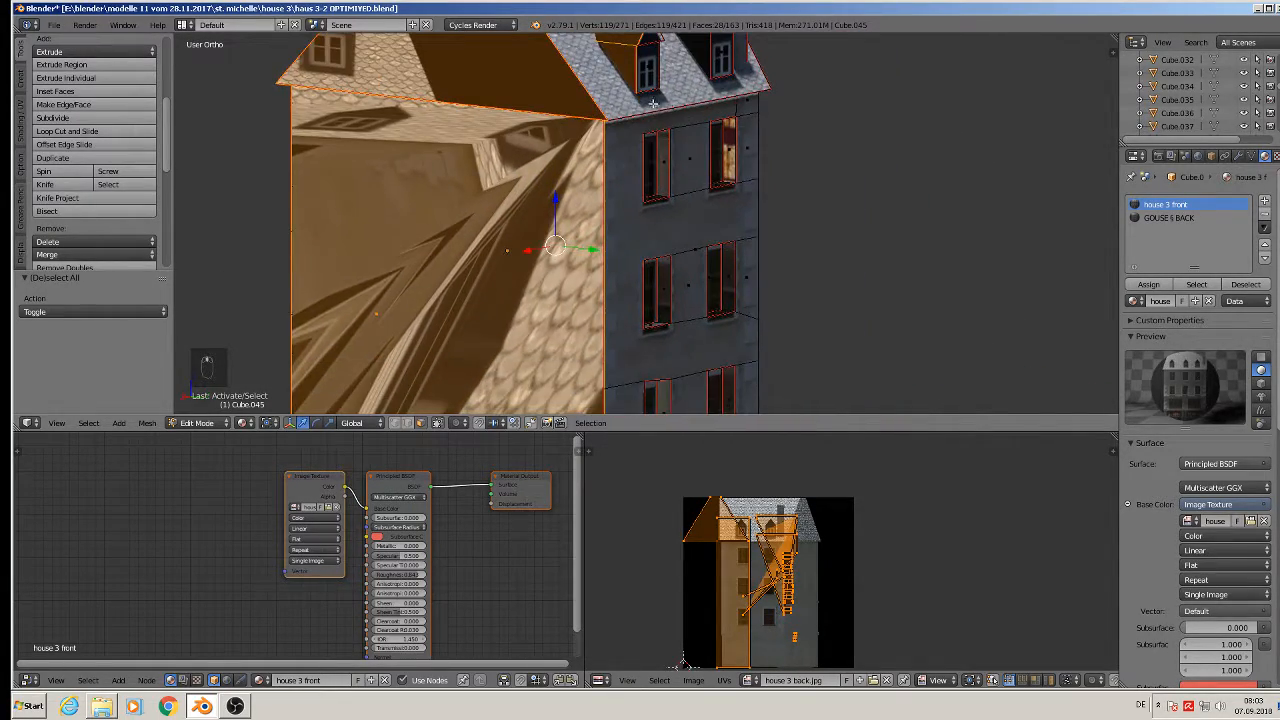
pyautogui.scroll(2, 698, 122)
pyautogui.keyDown('shift'); pyautogui.rightClick(651, 175); pyautogui.keyUp('shift')
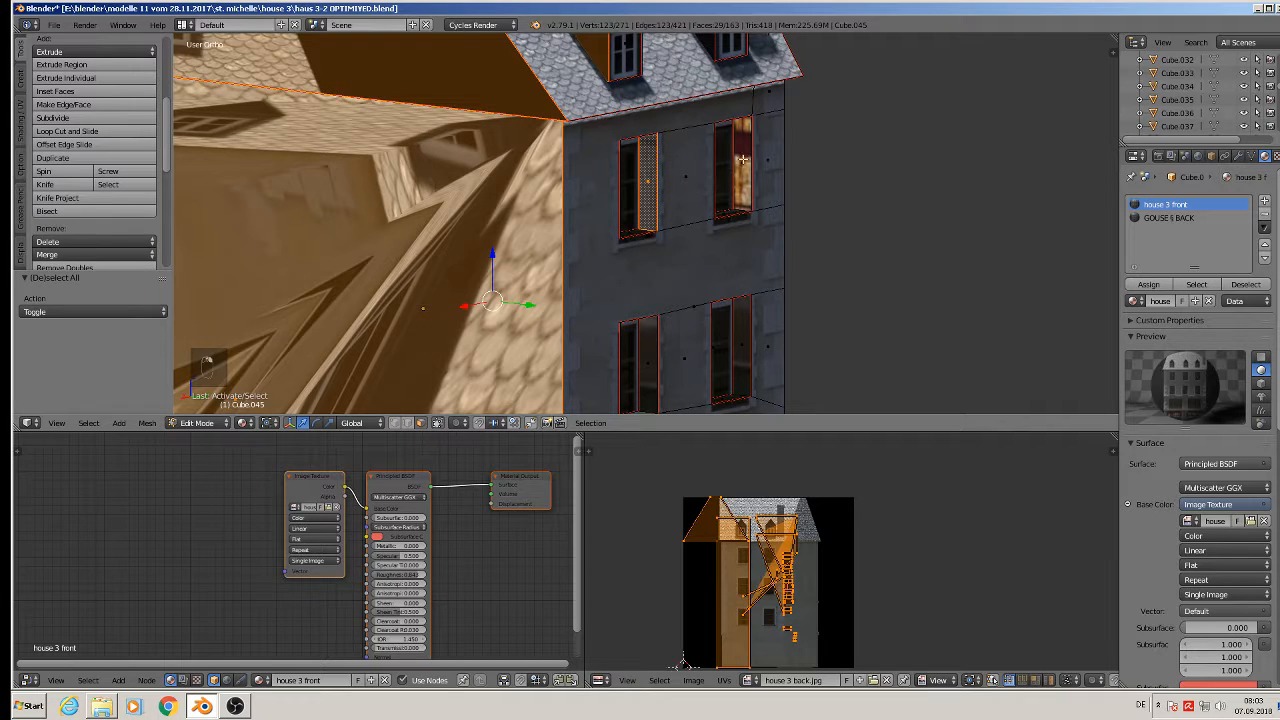
pyautogui.keyDown('shift'); pyautogui.rightClick(742, 160); pyautogui.keyUp('shift')
pyautogui.keyDown('shift'); pyautogui.rightClick(738, 306); pyautogui.keyUp('shift')
pyautogui.keyDown('shift'); pyautogui.rightClick(647, 347); pyautogui.keyUp('shift')
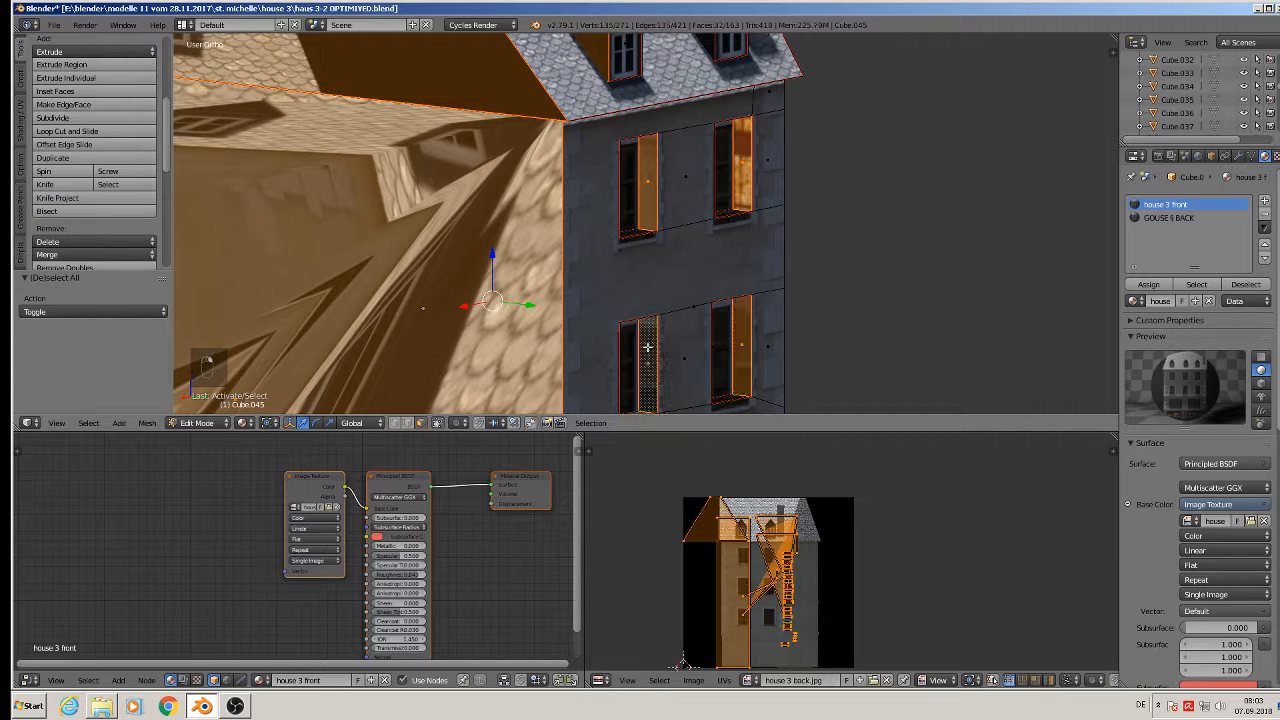
pyautogui.moveTo(647, 347); pyautogui.dragTo(632, 109, button='middle')
pyautogui.keyDown('shift'); pyautogui.rightClick(621, 285); pyautogui.keyUp('shift')
pyautogui.keyDown('shift'); pyautogui.rightClick(712, 302); pyautogui.keyUp('shift')
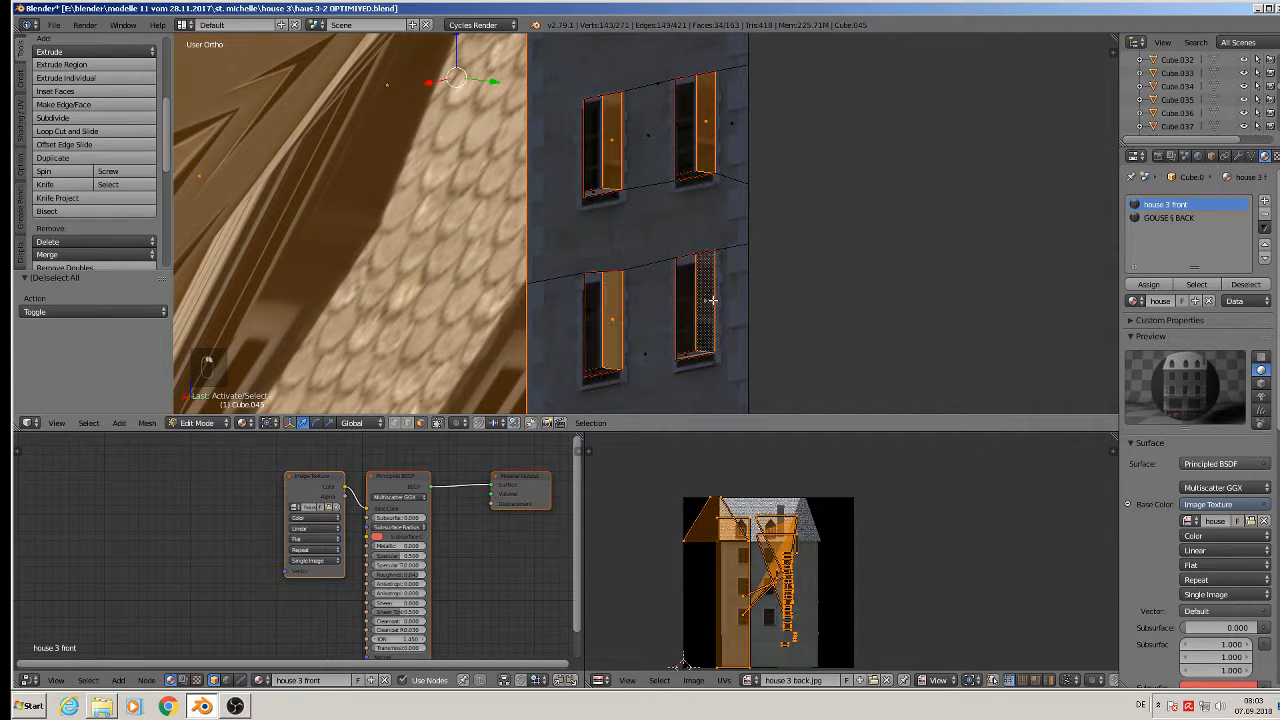
# Add the opposite vertical reveals of all six back facade windows to the selection.
pyautogui.moveTo(712, 302); pyautogui.dragTo(586, 284, button='middle')
pyautogui.moveTo(472, 235); pyautogui.dragTo(383, 170, button='middle')
pyautogui.keyDown('shift'); pyautogui.rightClick(376, 83); pyautogui.keyUp('shift')
pyautogui.keyDown('shift'); pyautogui.rightClick(518, 92); pyautogui.keyUp('shift')
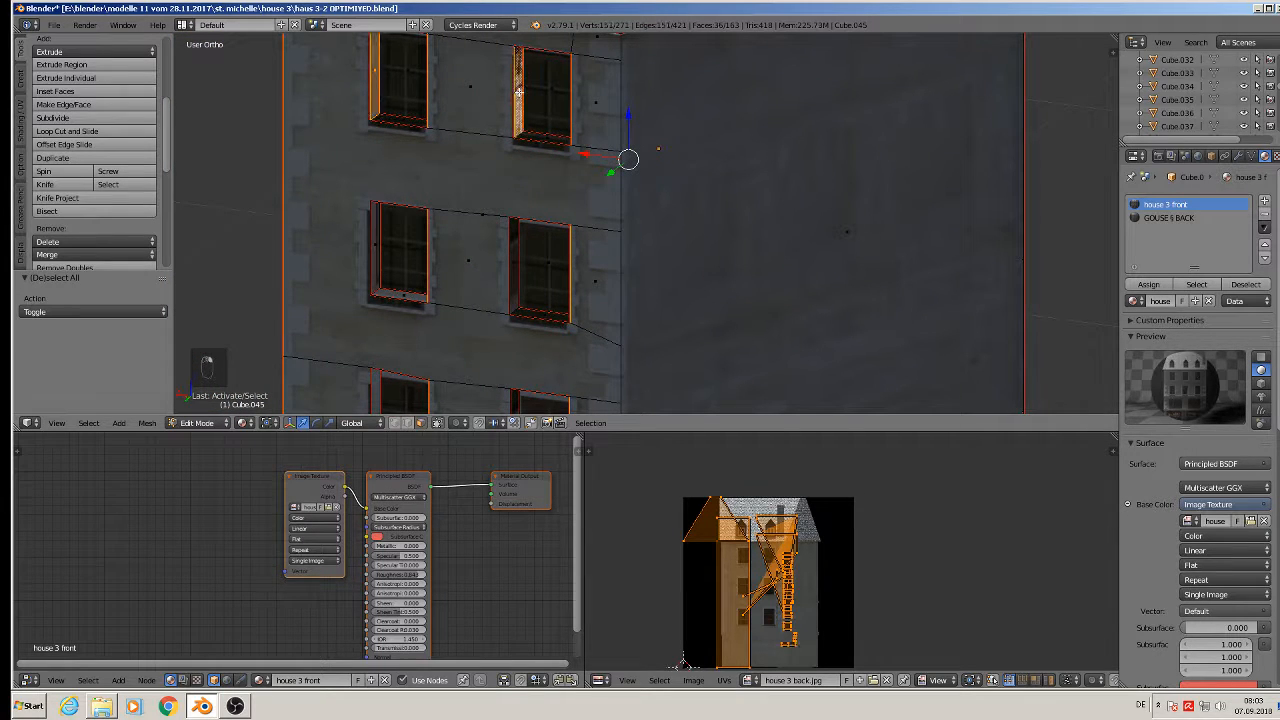
pyautogui.keyDown('shift'); pyautogui.rightClick(512, 250); pyautogui.keyUp('shift')
pyautogui.keyDown('shift'); pyautogui.rightClick(372, 256); pyautogui.keyUp('shift')
pyautogui.keyDown('shift'); pyautogui.moveTo(372, 256); pyautogui.dragTo(454, 211, button='middle'); pyautogui.keyUp('shift')
pyautogui.keyDown('shift'); pyautogui.rightClick(434, 227); pyautogui.keyUp('shift')
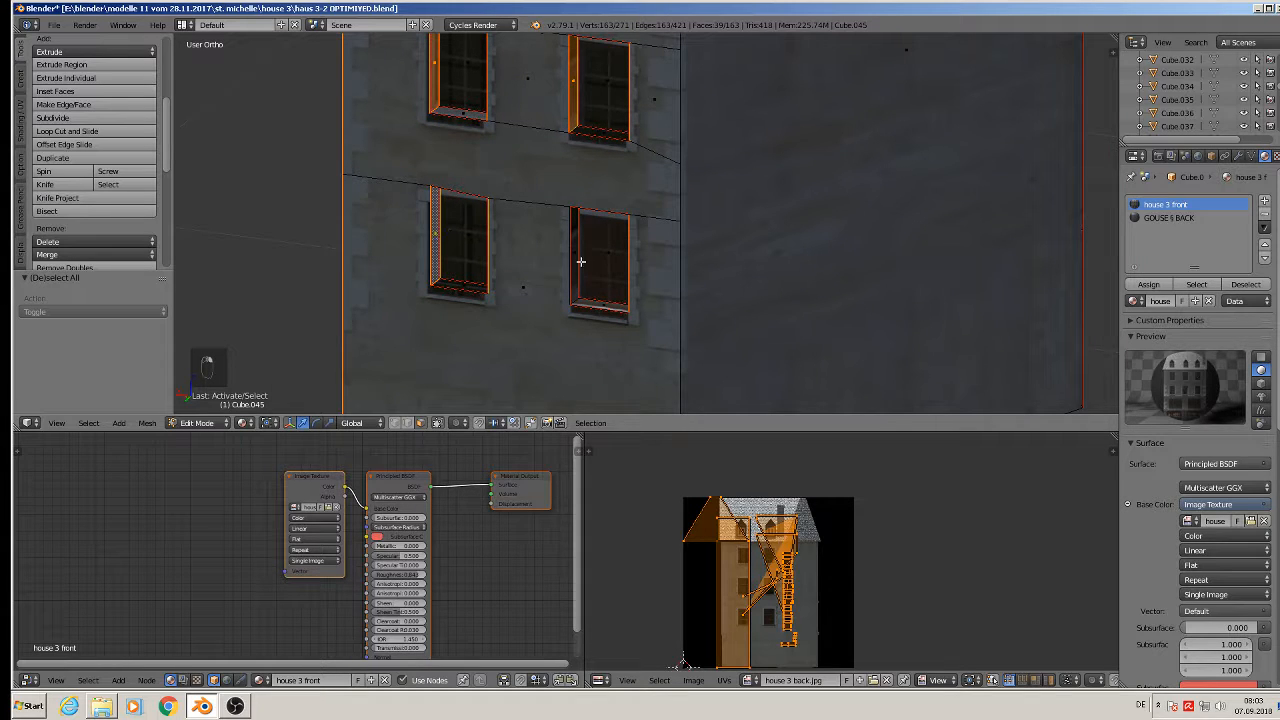
pyautogui.keyDown('shift'); pyautogui.rightClick(573, 253); pyautogui.keyUp('shift')
# Add the roof slope and side wall of the farther dormer on the back roof to the selection.
pyautogui.scroll(-3, 540, 222)
pyautogui.keyDown('shift'); pyautogui.moveTo(565, 110); pyautogui.dragTo(597, 326, button='middle'); pyautogui.keyUp('shift')
pyautogui.scroll(2, 594, 200)
pyautogui.moveTo(592, 178); pyautogui.dragTo(862, 192, button='middle')
pyautogui.keyDown('shift'); pyautogui.rightClick(892, 130); pyautogui.keyUp('shift')
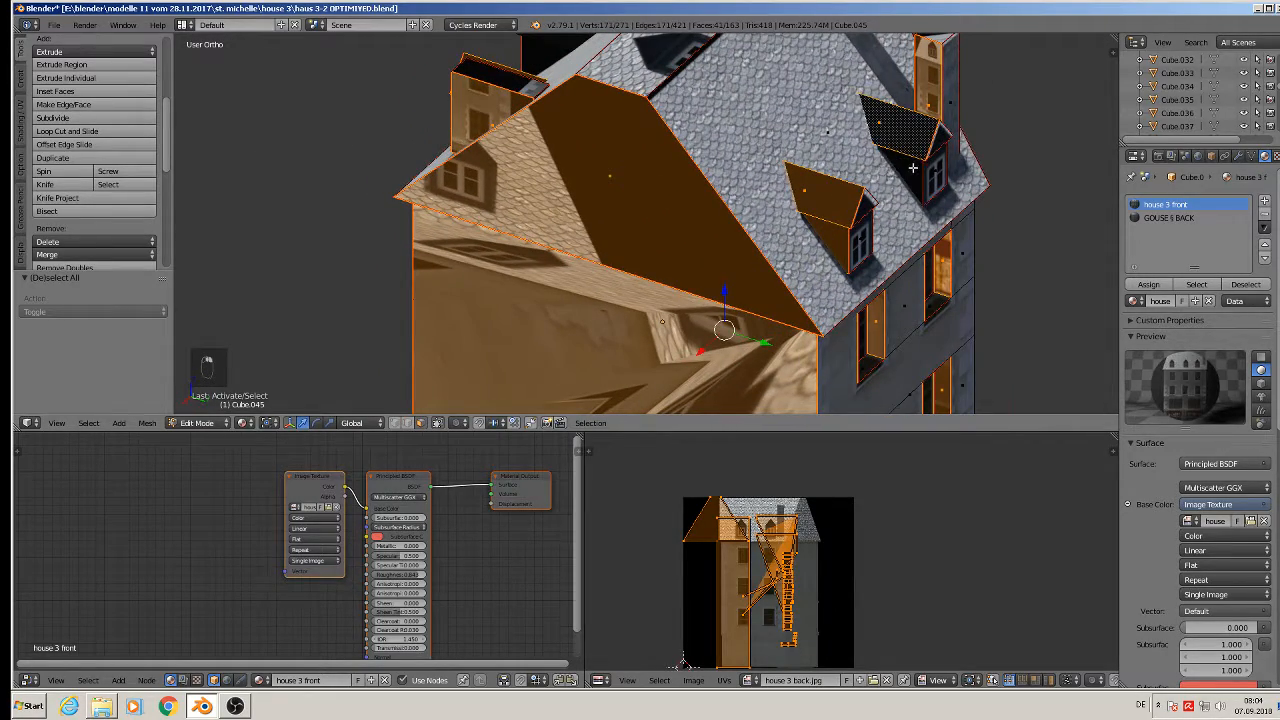
pyautogui.keyDown('shift'); pyautogui.rightClick(910, 170); pyautogui.keyUp('shift')
# Add the opposite roof slopes and side walls of both back dormers and the chimney's side face, keeping the main roof unselected.
pyautogui.moveTo(910, 203); pyautogui.dragTo(574, 164, button='middle')
pyautogui.keyDown('shift'); pyautogui.rightClick(462, 125); pyautogui.keyUp('shift')
pyautogui.keyDown('shift'); pyautogui.rightClick(474, 170); pyautogui.keyUp('shift')
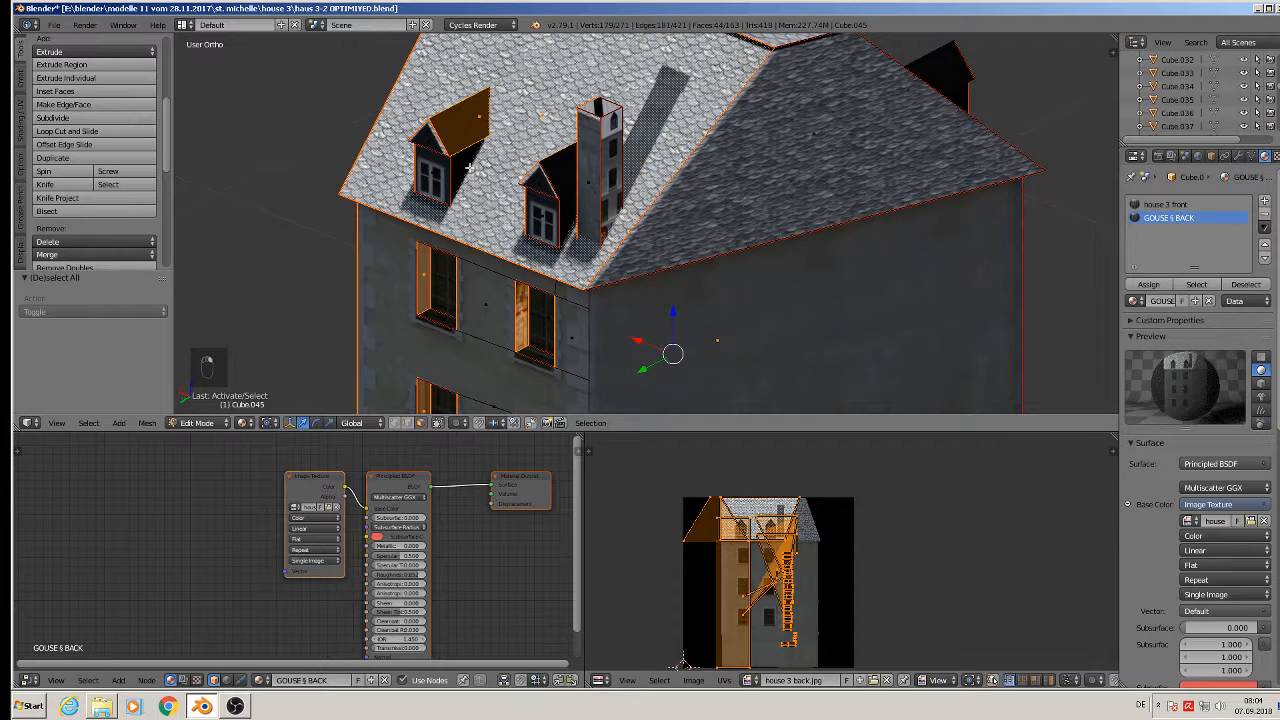
pyautogui.keyDown('shift'); pyautogui.rightClick(484, 174); pyautogui.keyUp('shift')
pyautogui.keyDown('shift'); pyautogui.rightClick(467, 172); pyautogui.keyUp('shift')
pyautogui.keyDown('shift'); pyautogui.rightClick(562, 174); pyautogui.keyUp('shift')
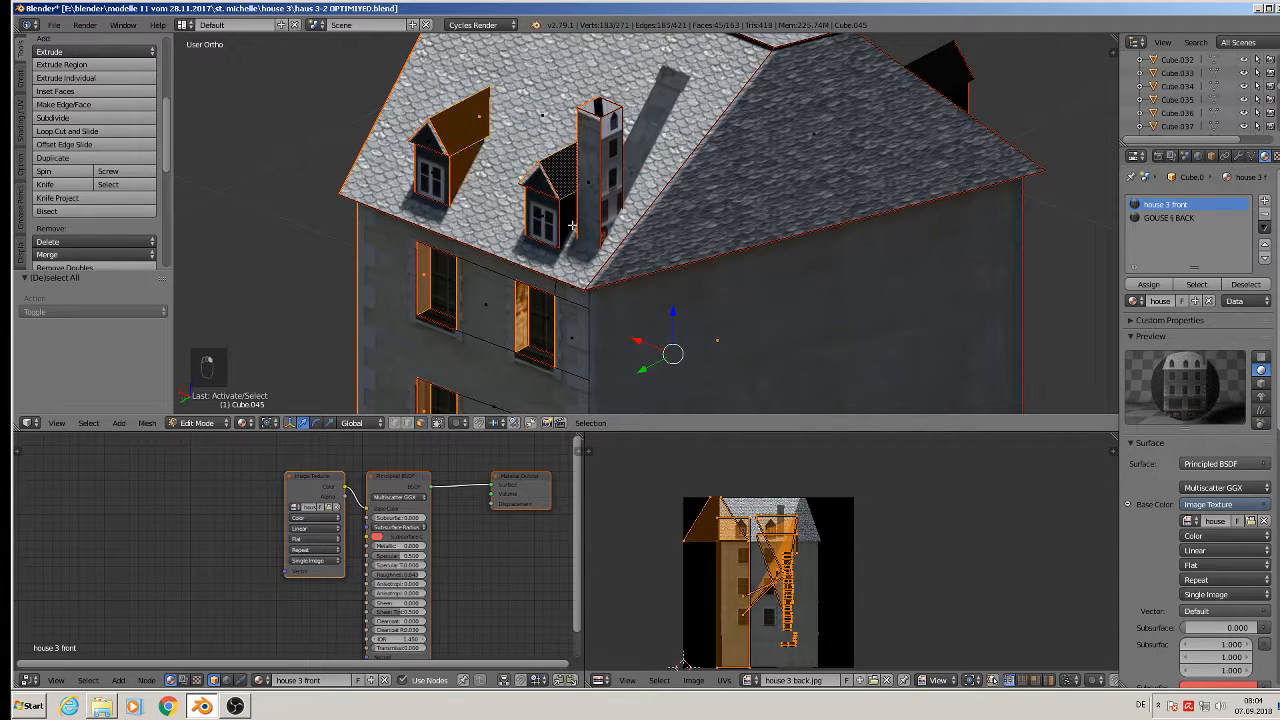
pyautogui.keyDown('shift'); pyautogui.rightClick(566, 192); pyautogui.keyUp('shift')
pyautogui.keyDown('shift'); pyautogui.rightClick(614, 175); pyautogui.keyUp('shift')
# Add the front chimney's side face and the matching roof slopes and side walls of the three front dormers to the selection.
pyautogui.moveTo(816, 118); pyautogui.dragTo(541, 226, button='middle')
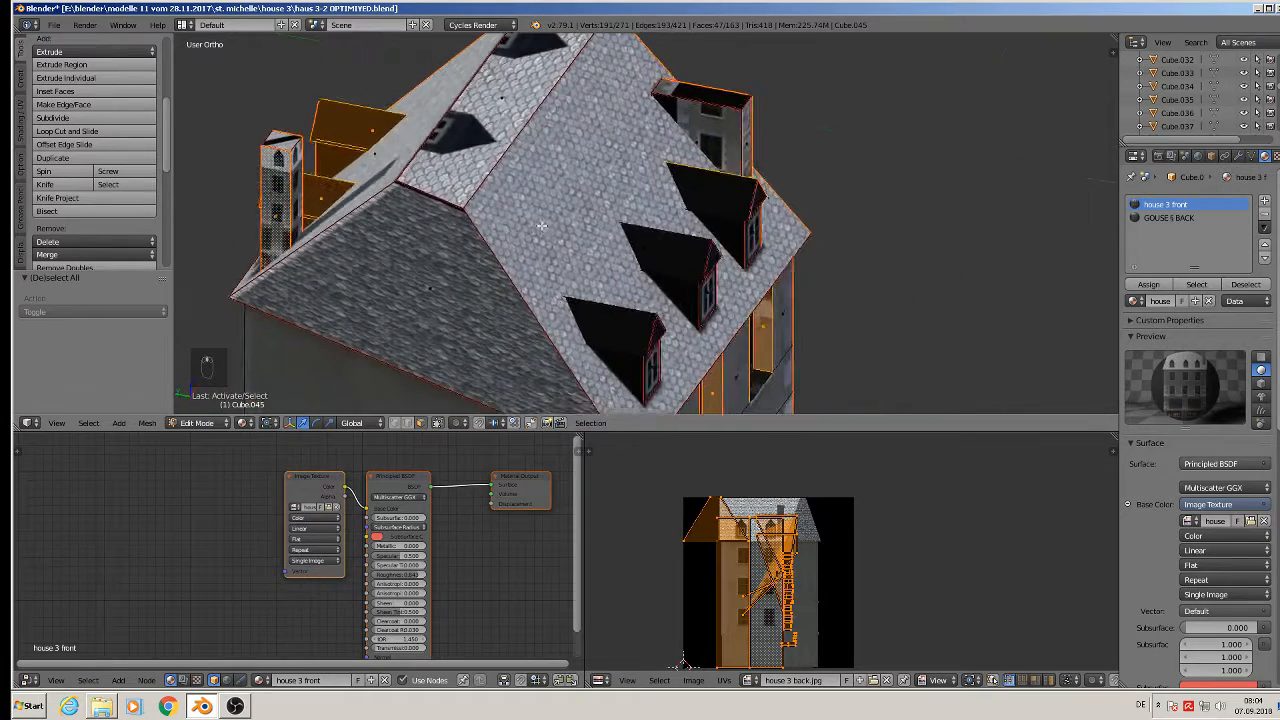
pyautogui.keyDown('shift'); pyautogui.rightClick(719, 126); pyautogui.keyUp('shift')
pyautogui.keyDown('shift'); pyautogui.rightClick(702, 196); pyautogui.keyUp('shift')
pyautogui.keyDown('shift'); pyautogui.rightClick(722, 230); pyautogui.keyUp('shift')
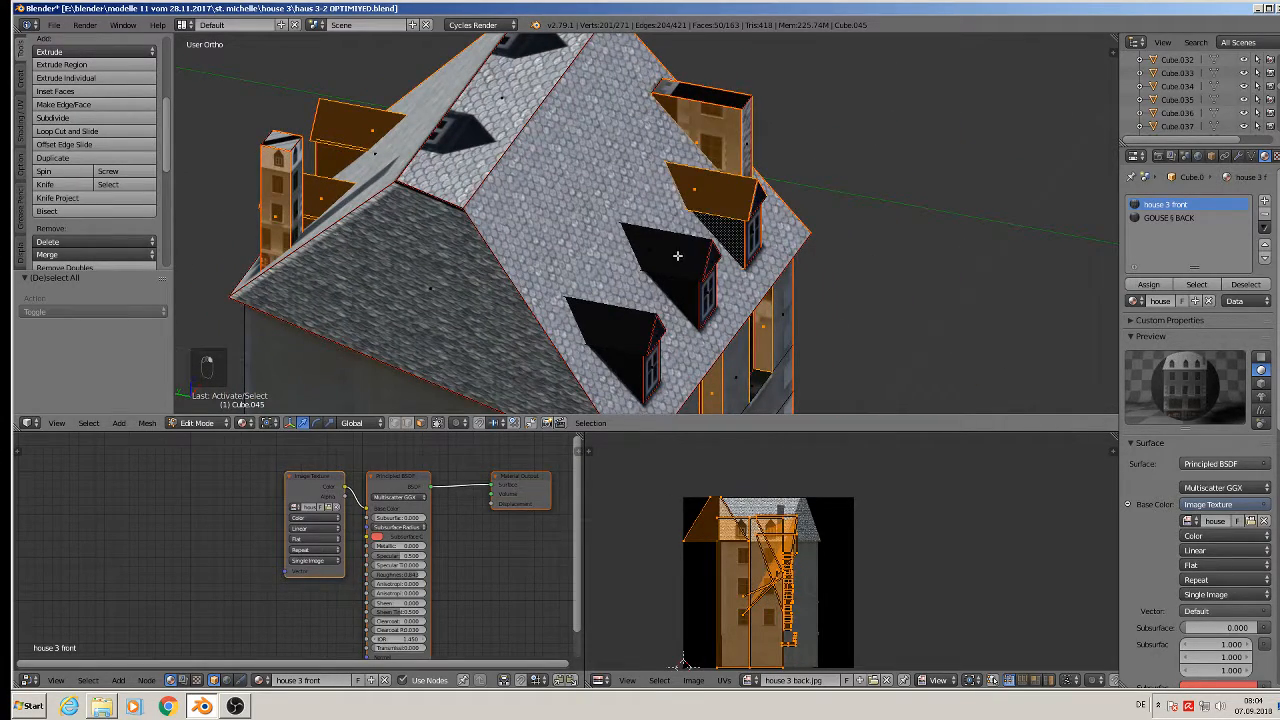
pyautogui.keyDown('shift'); pyautogui.rightClick(679, 255); pyautogui.keyUp('shift')
pyautogui.keyDown('shift'); pyautogui.rightClick(680, 298); pyautogui.keyUp('shift')
pyautogui.keyDown('shift'); pyautogui.rightClick(626, 317); pyautogui.keyUp('shift')
pyautogui.keyDown('shift'); pyautogui.rightClick(632, 356); pyautogui.keyUp('shift')
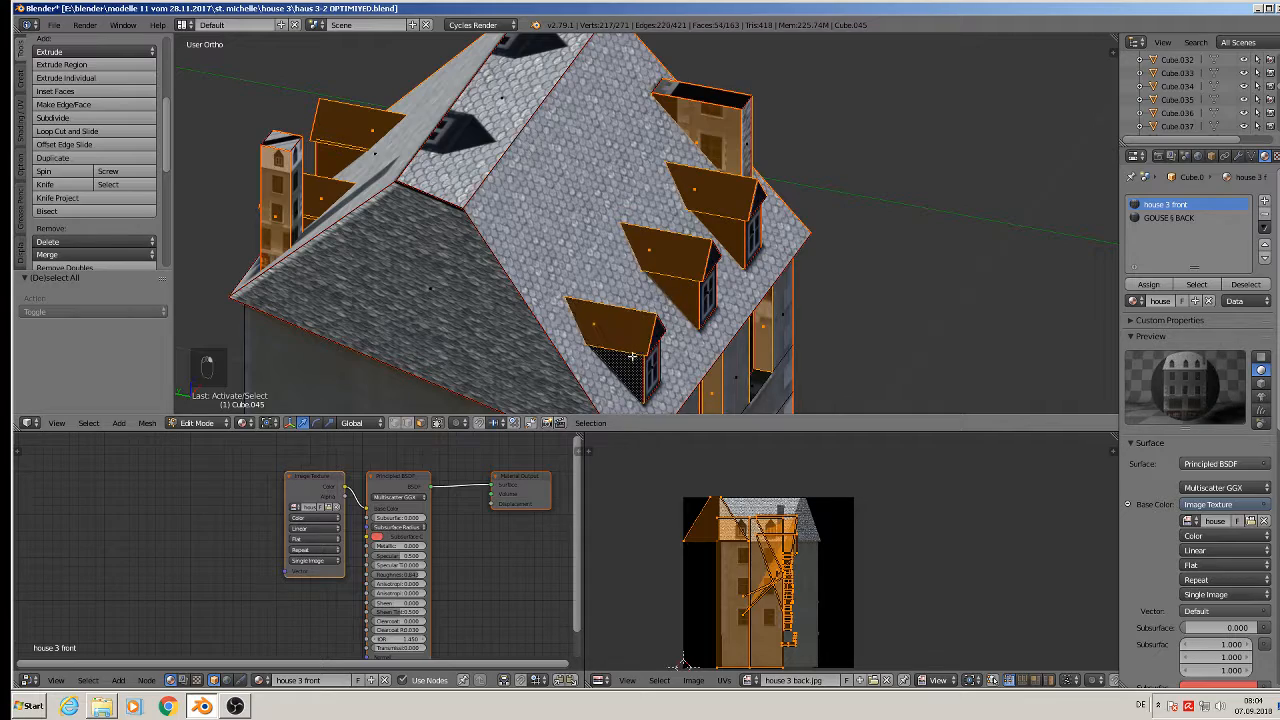
# UV-map the selected side faces with Project From View in the right orthographic view.
pyautogui.moveTo(574, 247); pyautogui.dragTo(959, 194, button='middle')
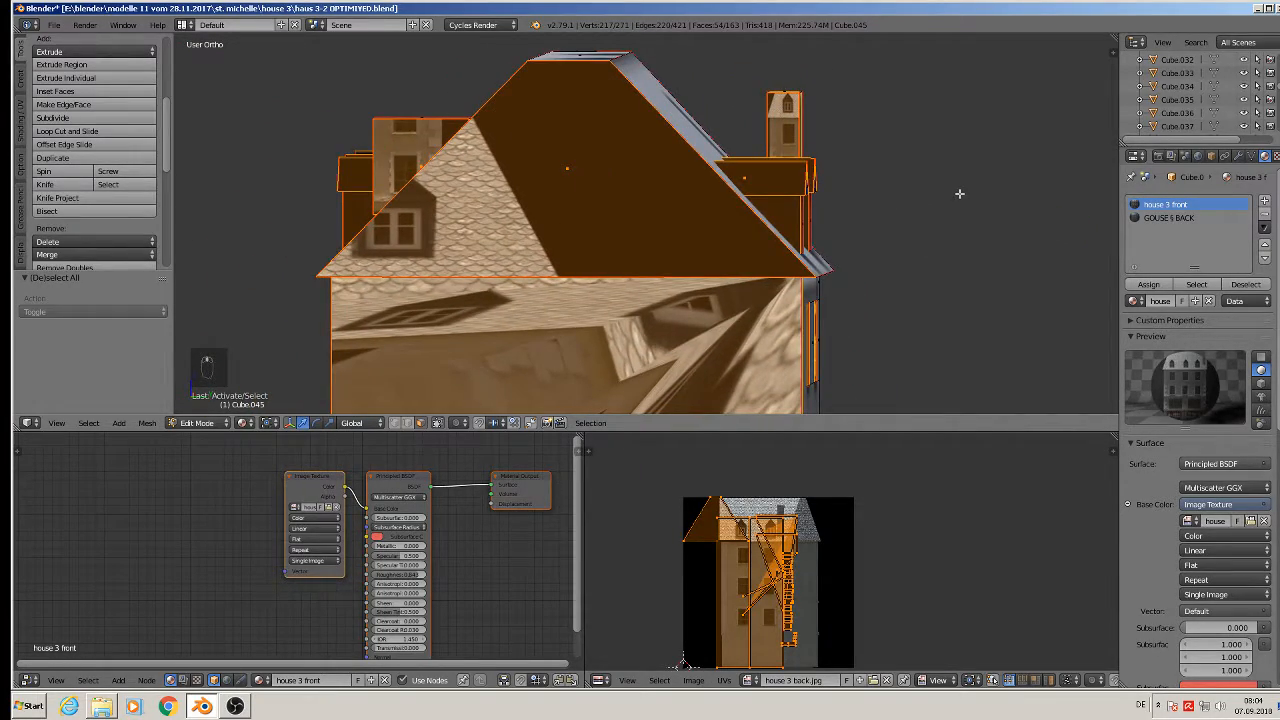
pyautogui.press('KP_3')
pyautogui.scroll(-6, 870, 252)
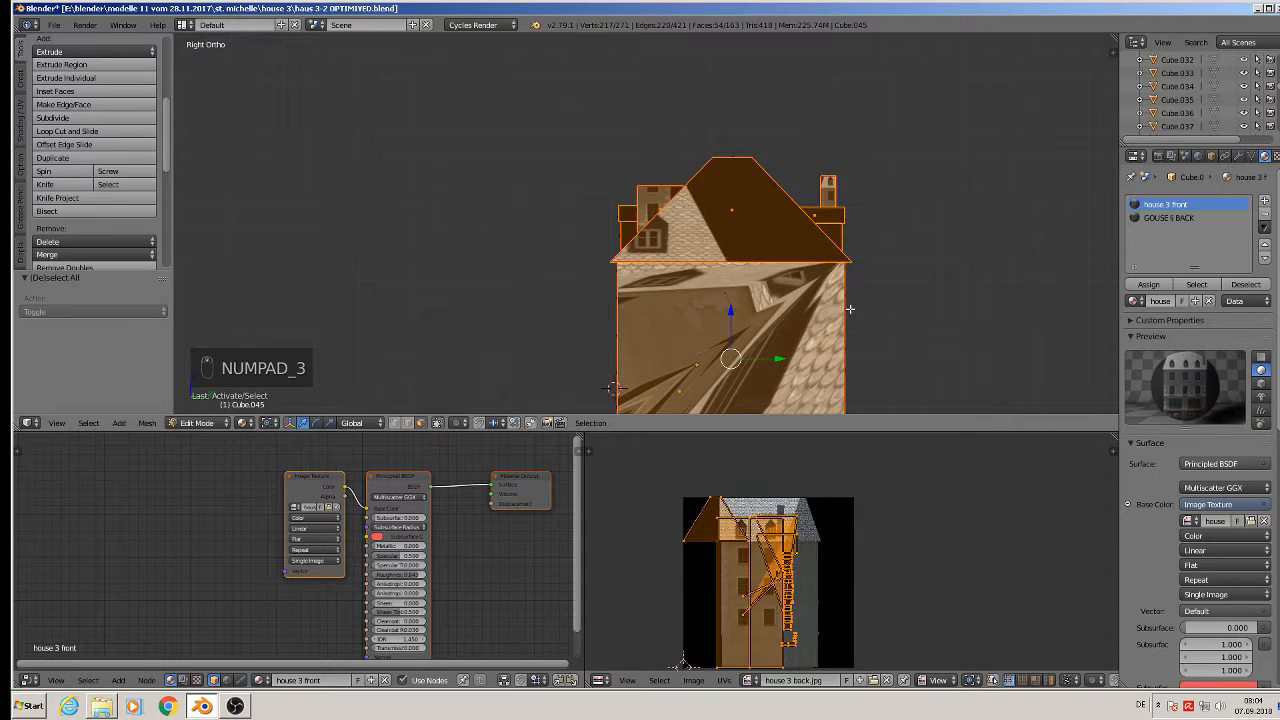
pyautogui.keyDown('shift'); pyautogui.moveTo(857, 316); pyautogui.dragTo(656, 198, button='middle'); pyautogui.keyUp('shift')
pyautogui.press('u')
pyautogui.press('u')
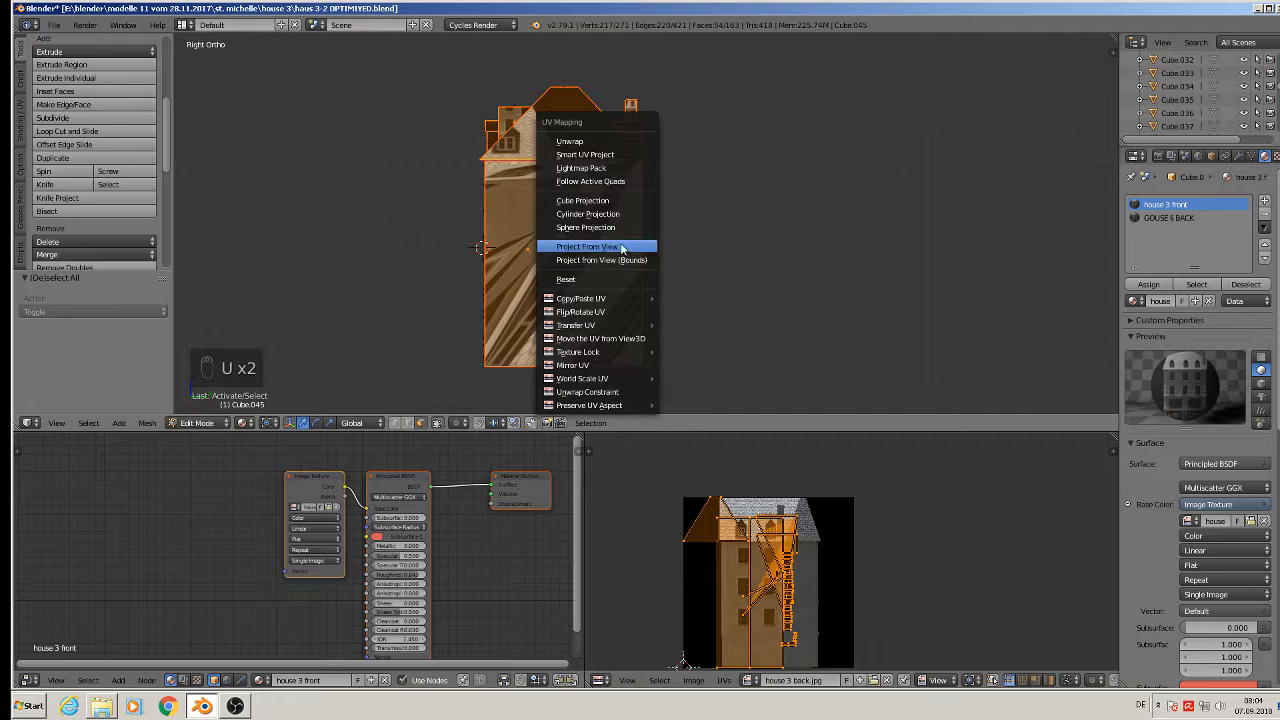
pyautogui.click(621, 246)
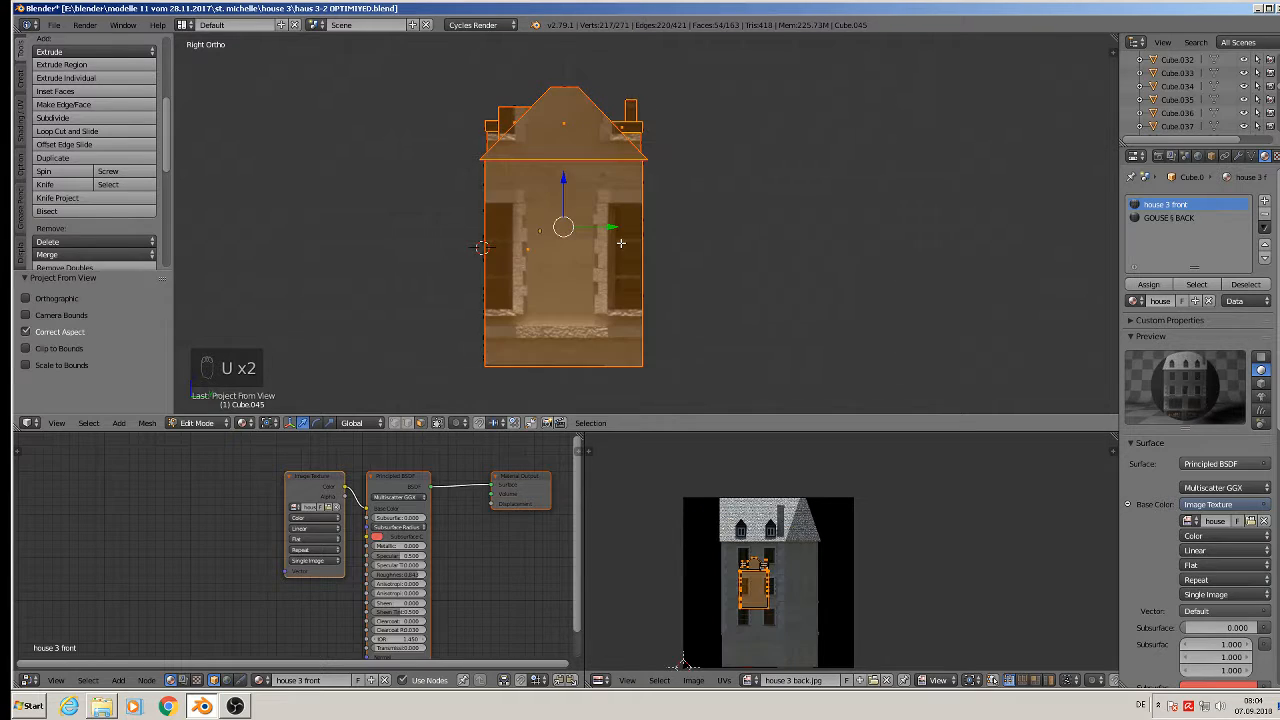
# Add a new material slot to the mesh and create a material named house 3 right in it.
pyautogui.click(1264, 200)
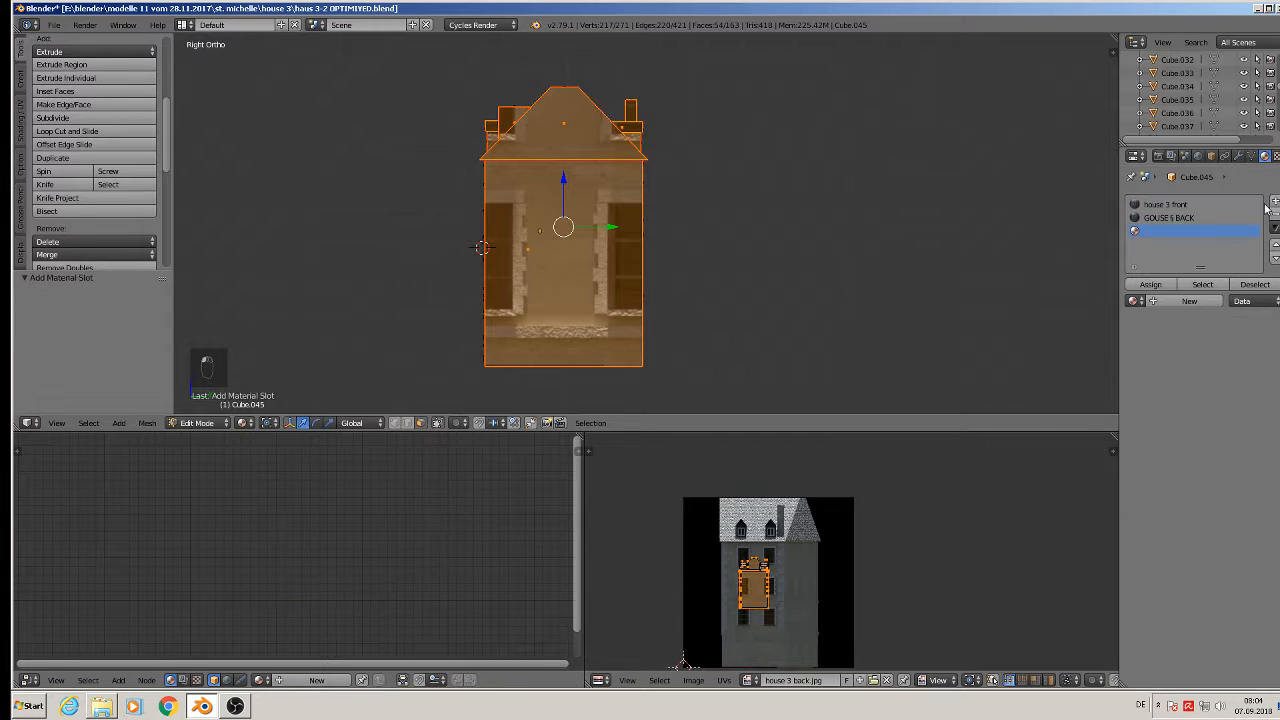
pyautogui.click(1174, 302)
pyautogui.doubleClick(1162, 301)
pyautogui.write('ho')
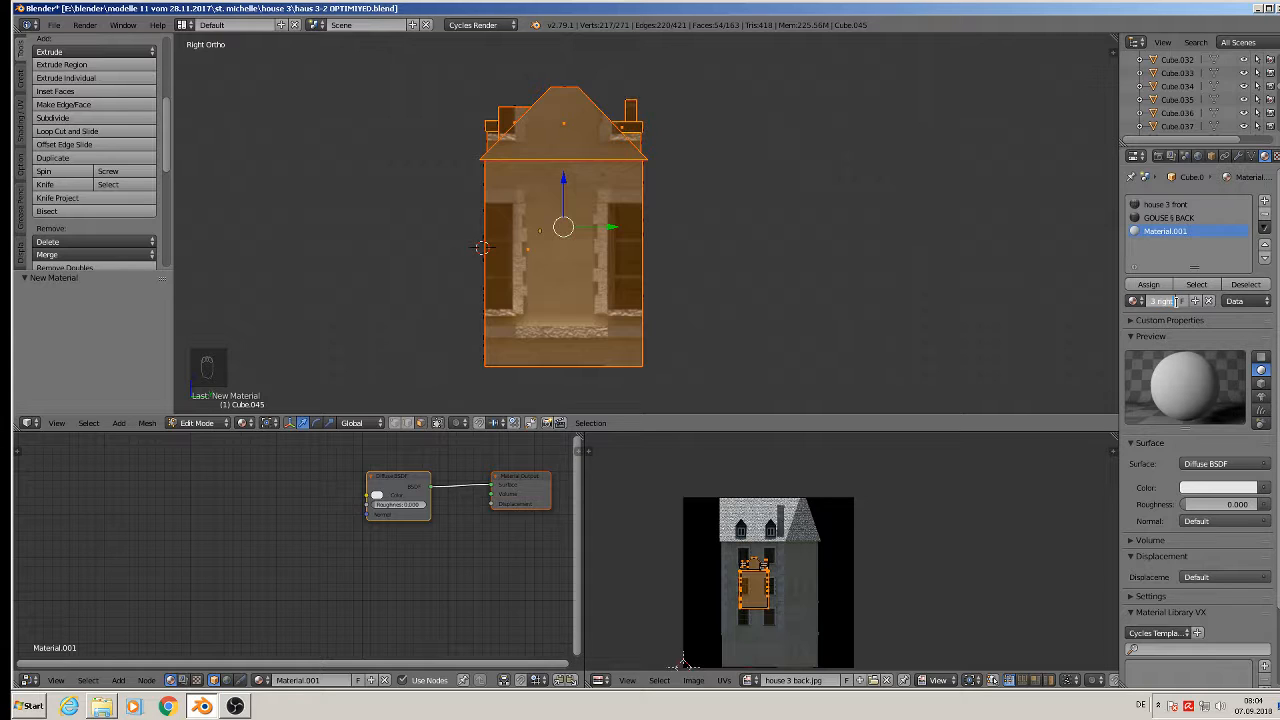
pyautogui.press('Return')
# Set the house 3 right material's surface to Principled BSDF with a roughness of about 0.824.
pyautogui.click(1236, 465)
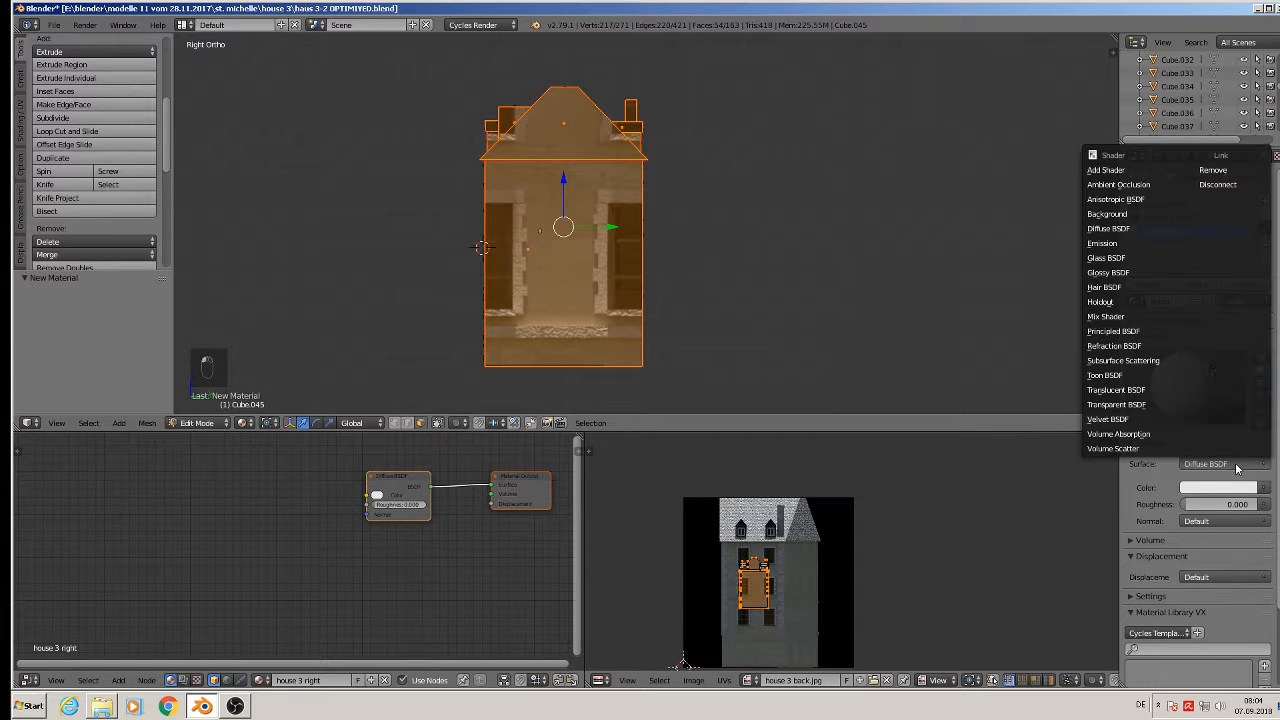
pyautogui.click(1172, 331)
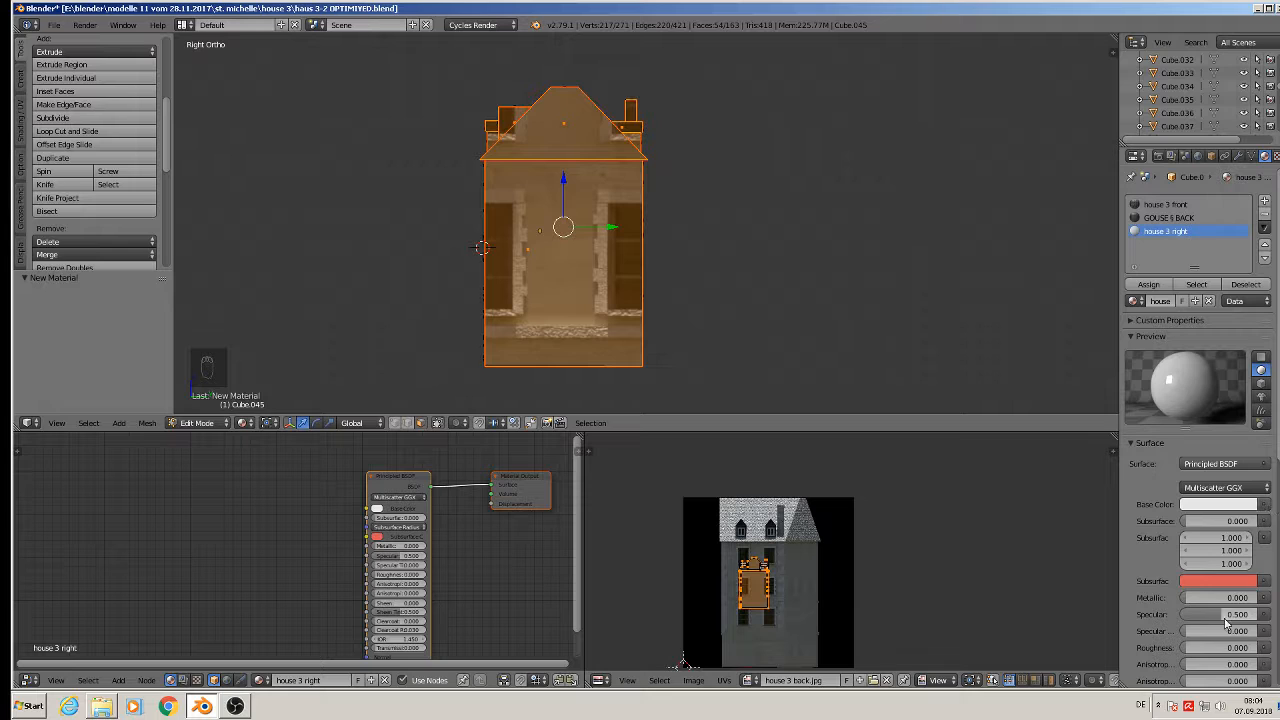
pyautogui.moveTo(1203, 648); pyautogui.dragTo(1246, 648)
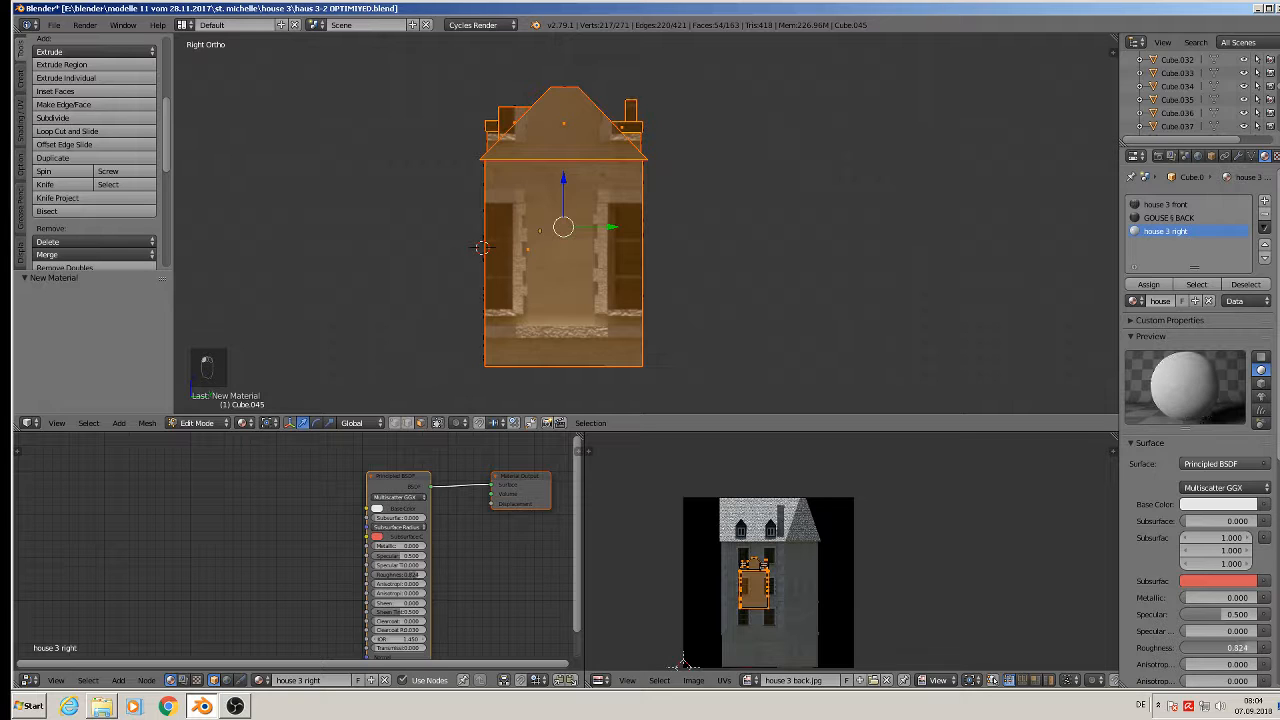
# Load house 3 right.jpg from the textur folder as the base color's Image Texture and assign the material to the selected side faces.
pyautogui.click(1263, 505)
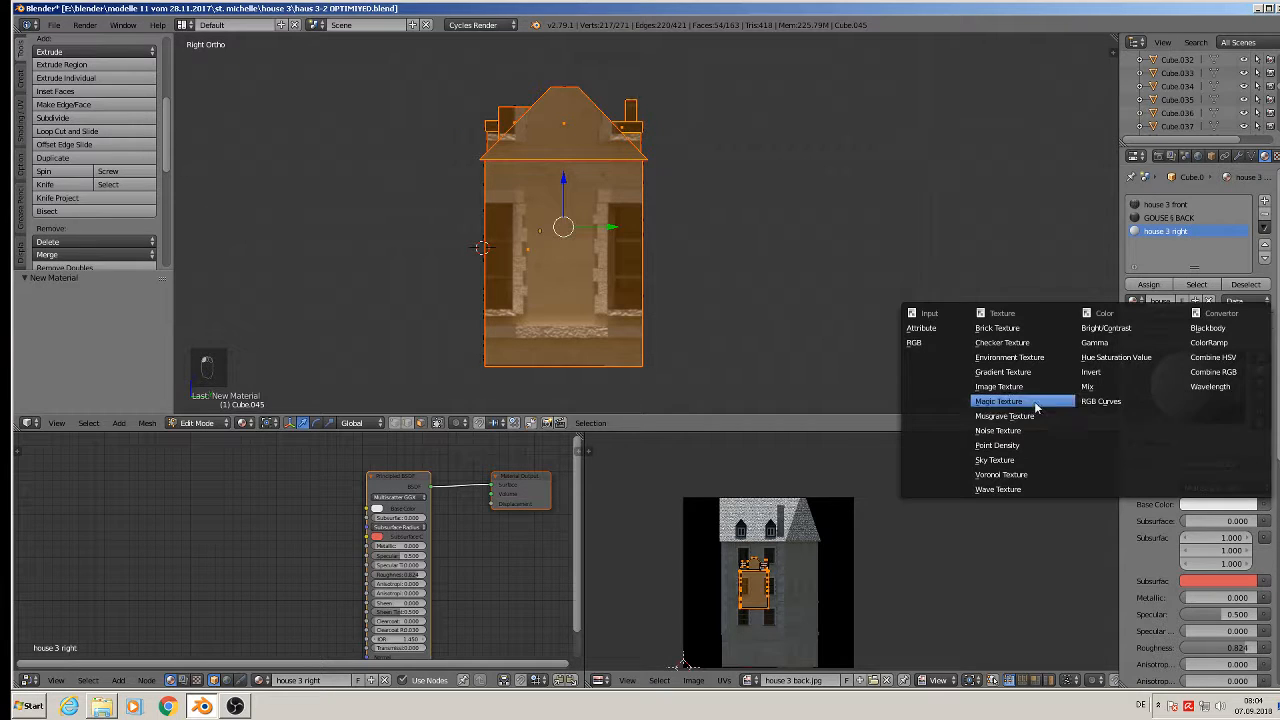
pyautogui.click(999, 386)
pyautogui.click(1240, 521)
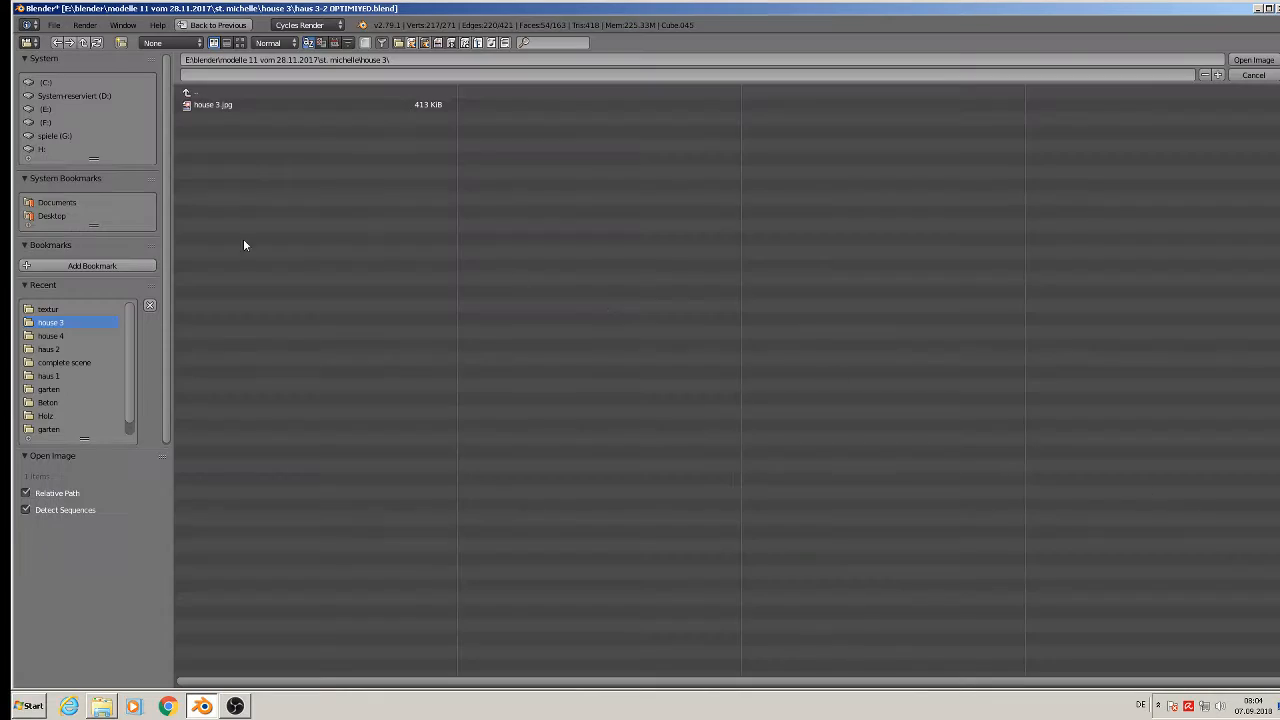
pyautogui.click(48, 309)
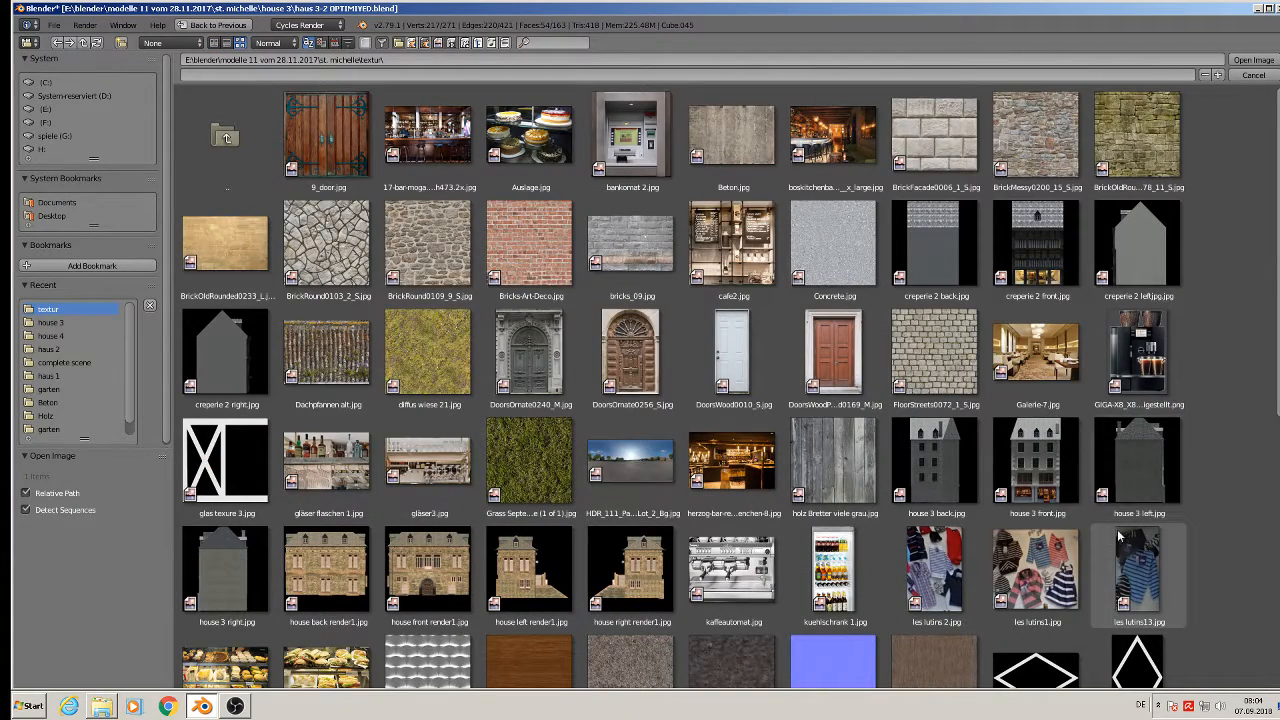
pyautogui.doubleClick(238, 556)
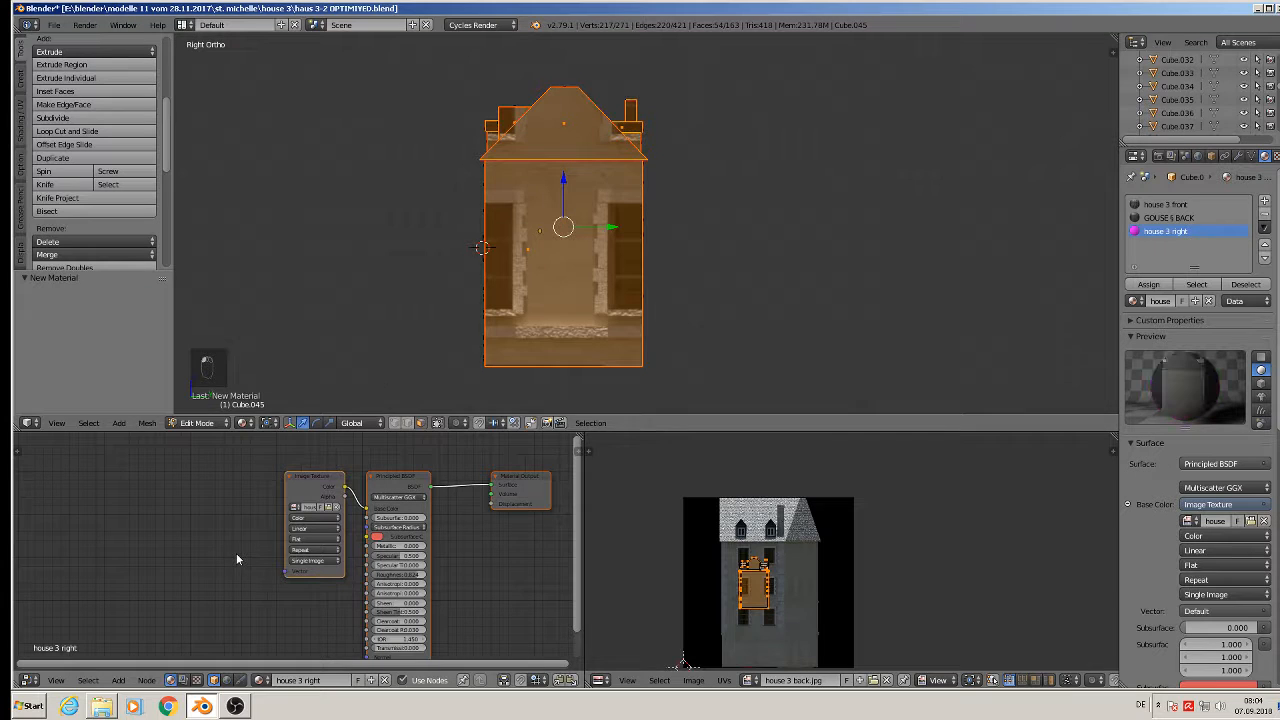
pyautogui.click(1149, 286)
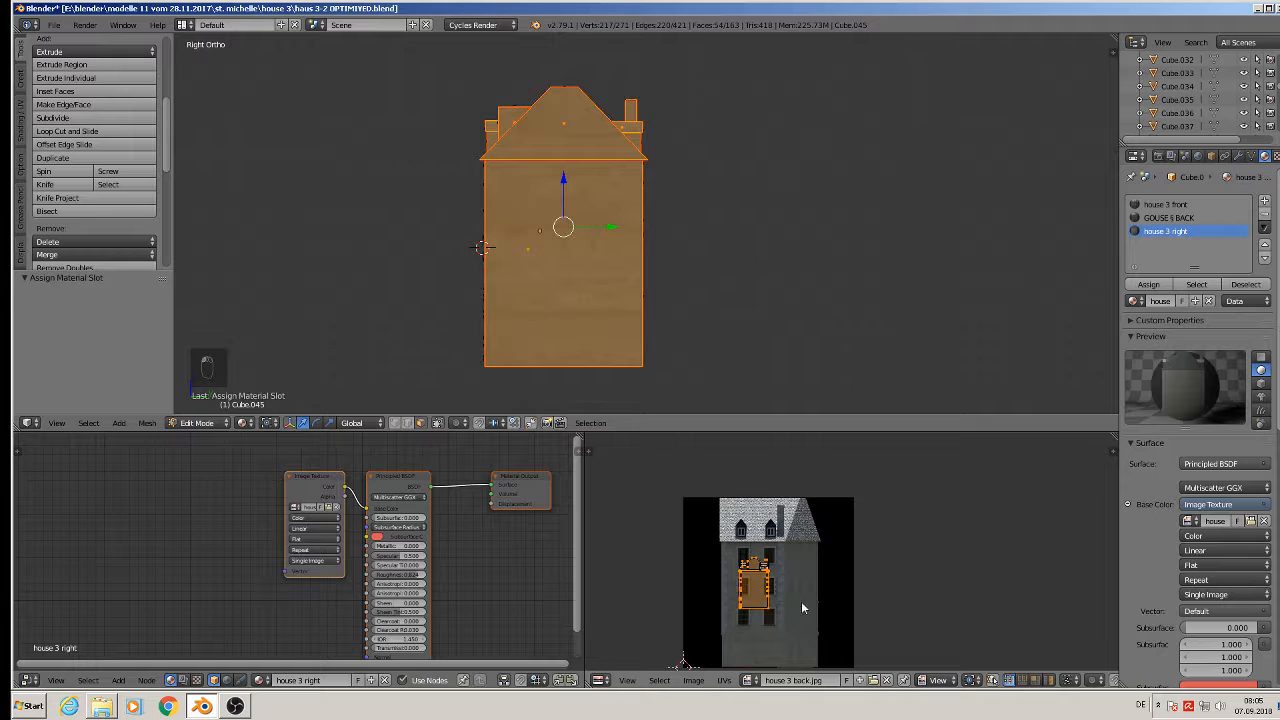
# Replace house 3 back.jpg with house 3 right.jpg as the image shown behind the UVs.
pyautogui.click(887, 681)
pyautogui.click(748, 681)
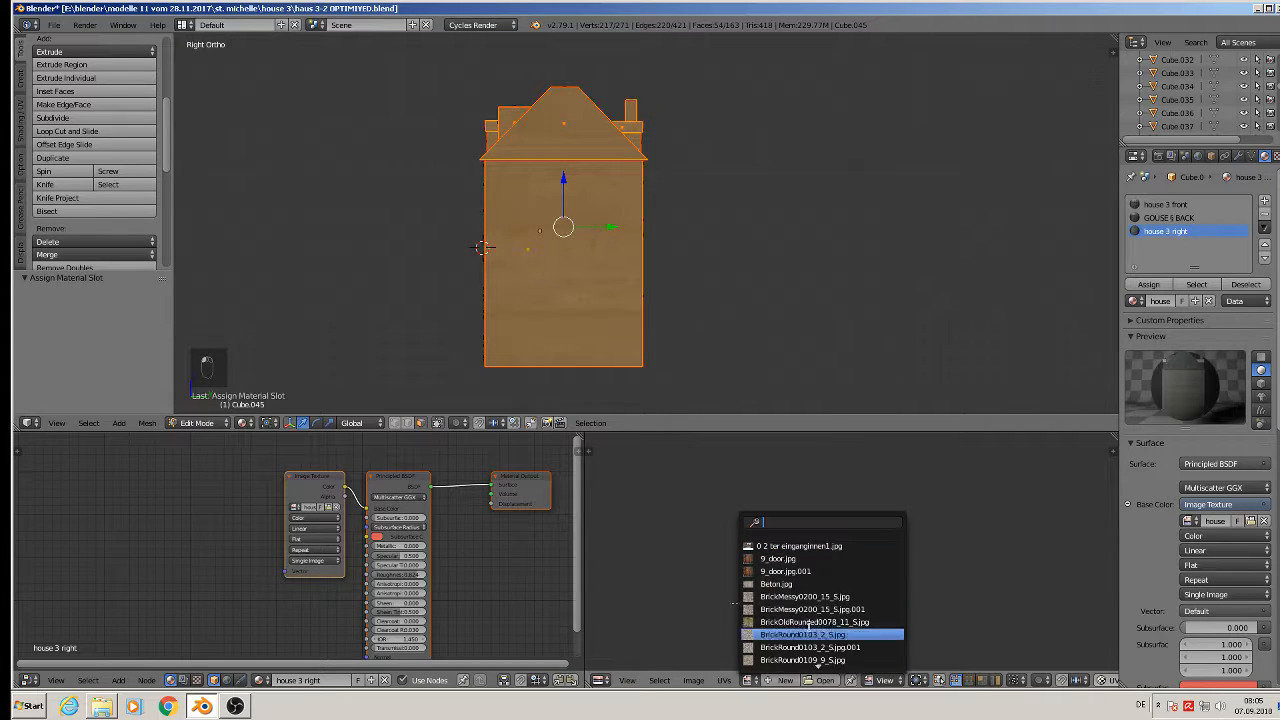
pyautogui.scroll(-4, 828, 615)
pyautogui.scroll(-7, 831, 629)
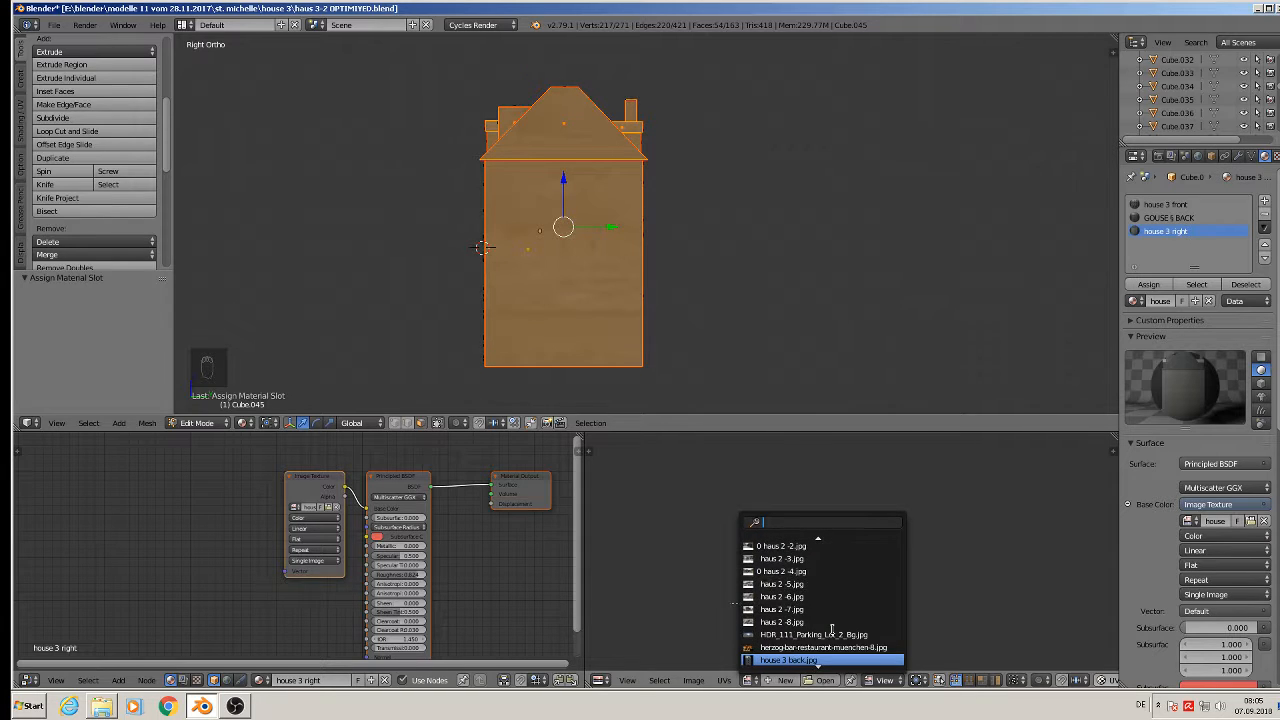
pyautogui.click(817, 636)
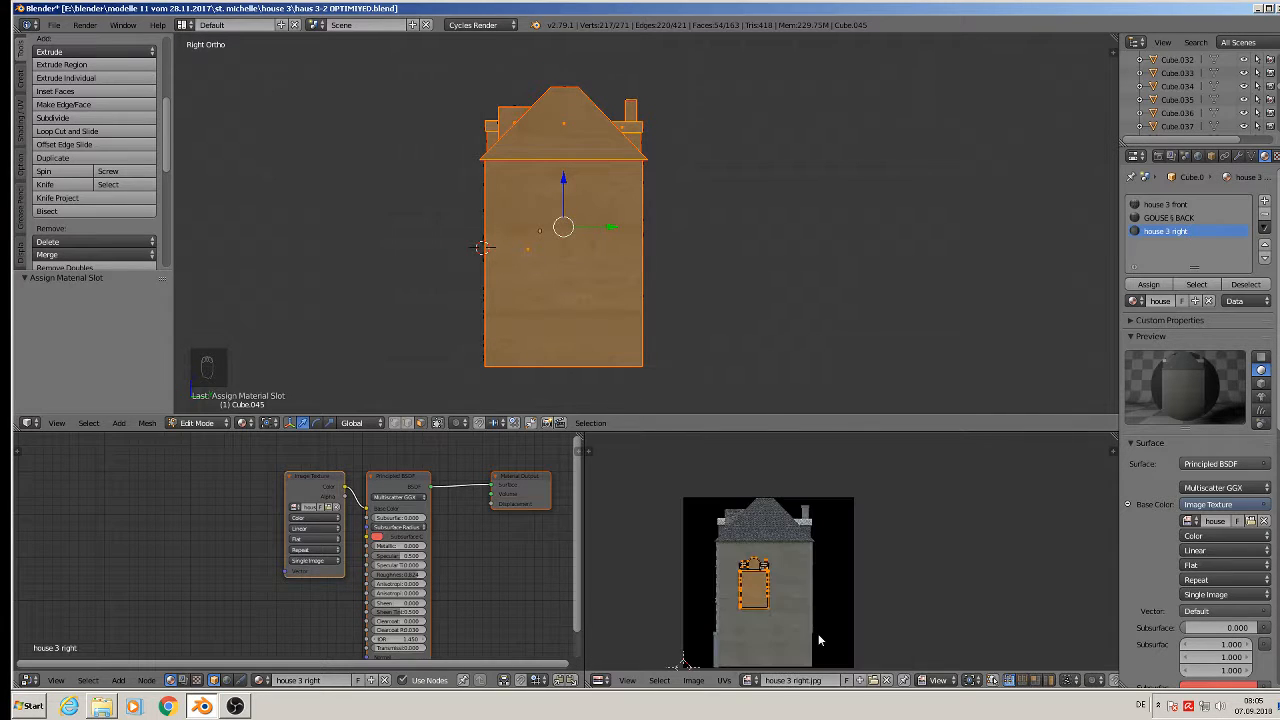
# Scale all the side-face UVs by about 3.303 and move them onto the house in the image, then leave Edit Mode.
pyautogui.press('a')
pyautogui.press('a')
pyautogui.press('a')
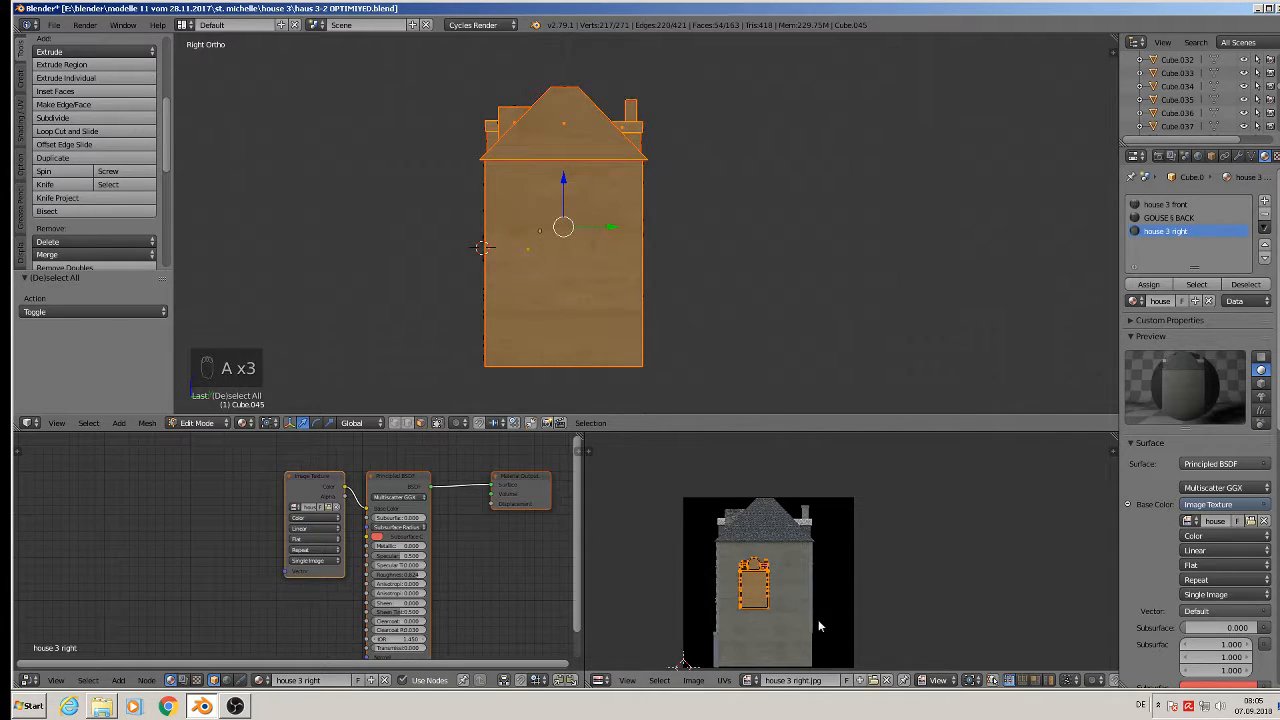
pyautogui.press('s')
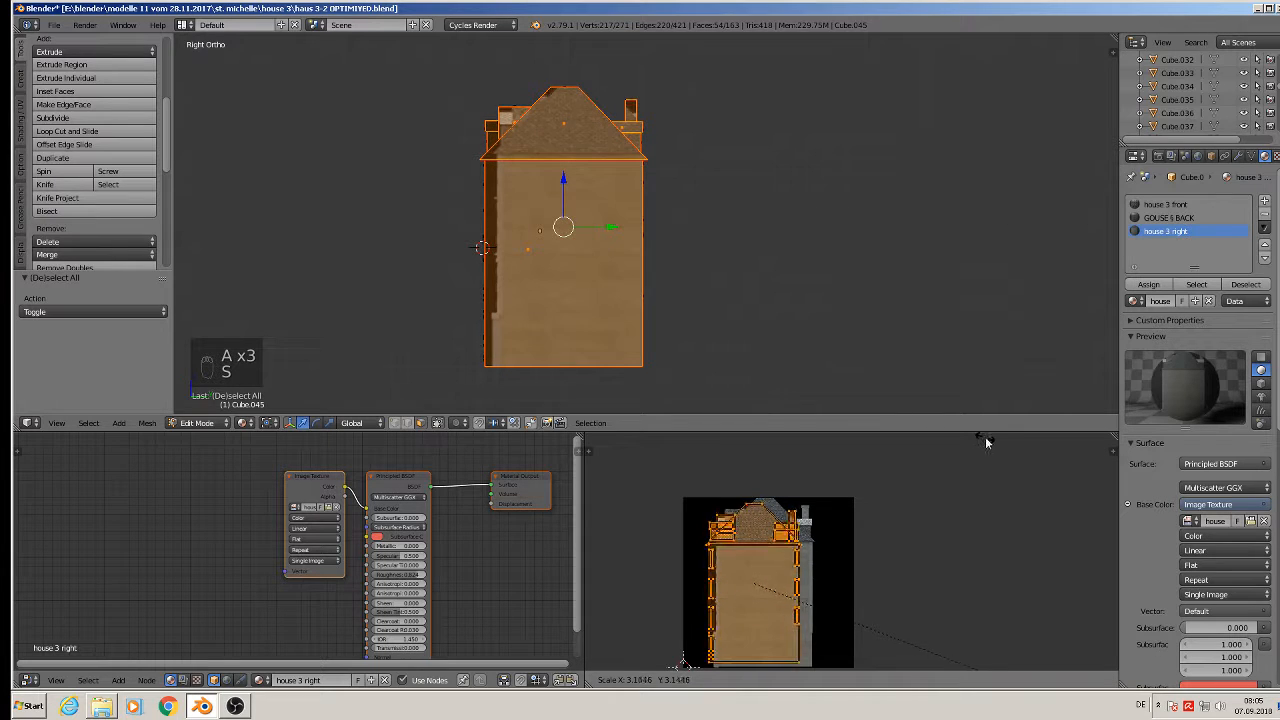
pyautogui.click(996, 438)
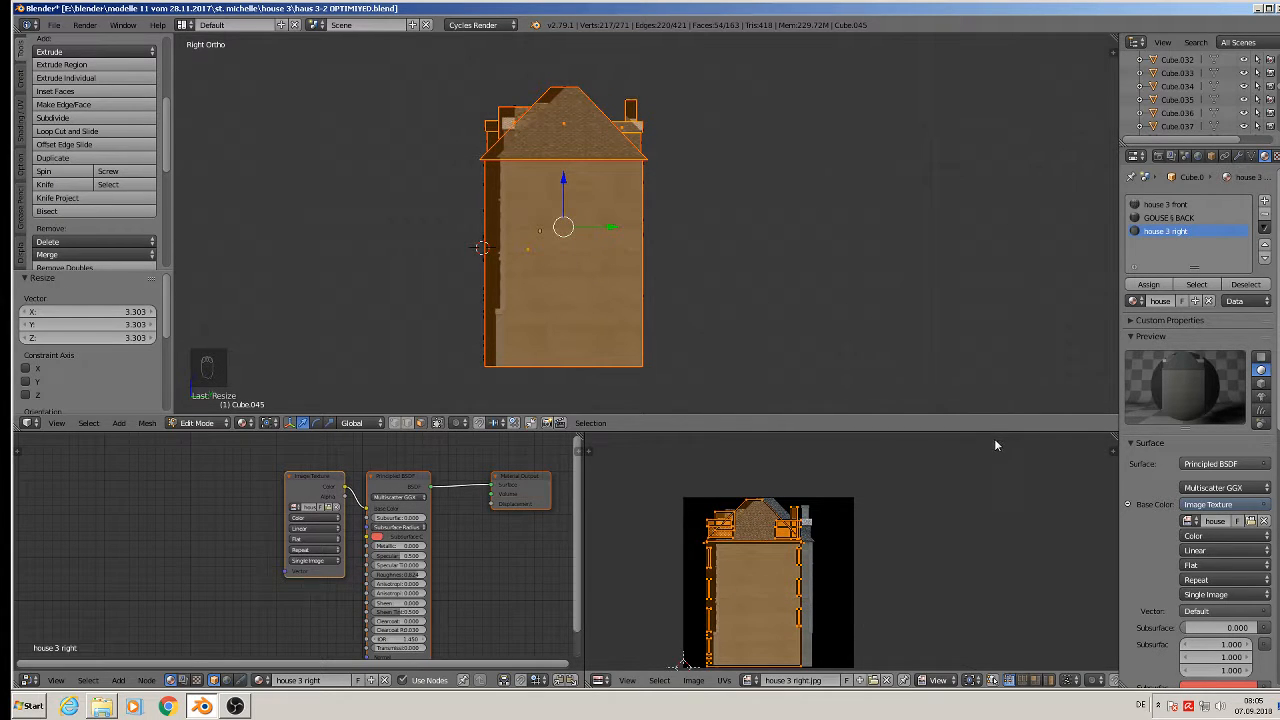
pyautogui.press('g')
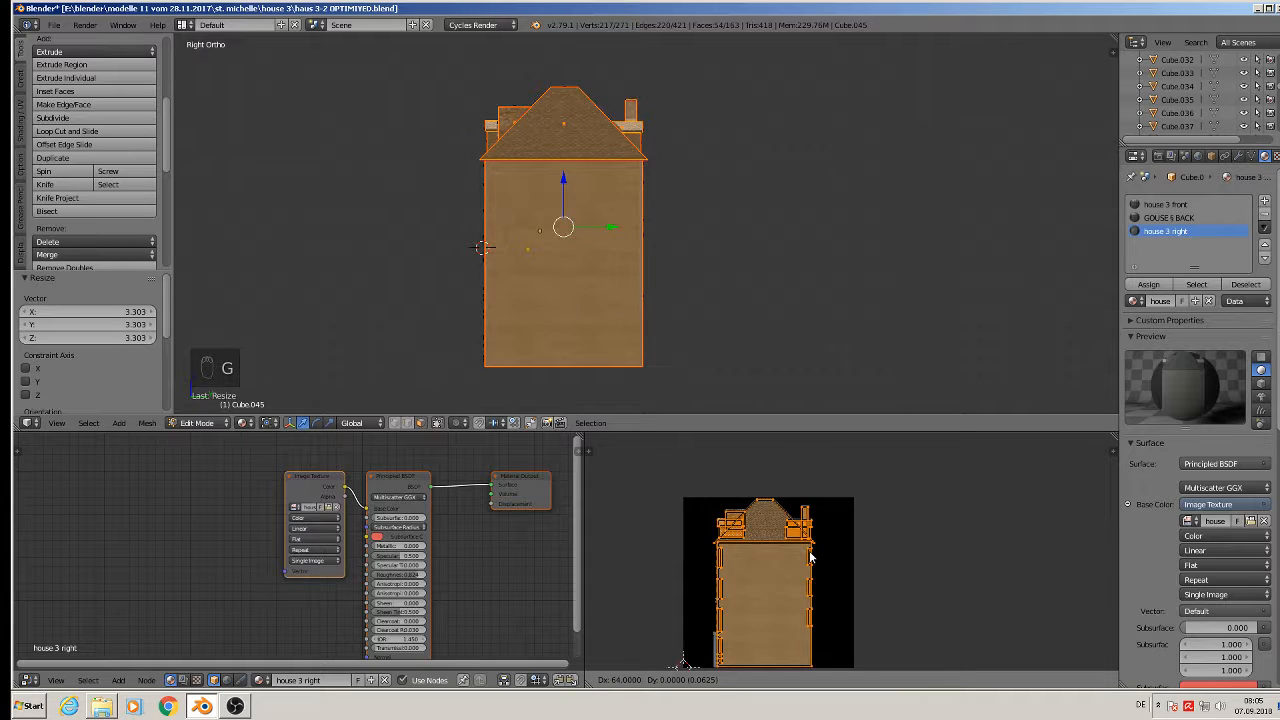
pyautogui.click(810, 557)
pyautogui.press('Tab')
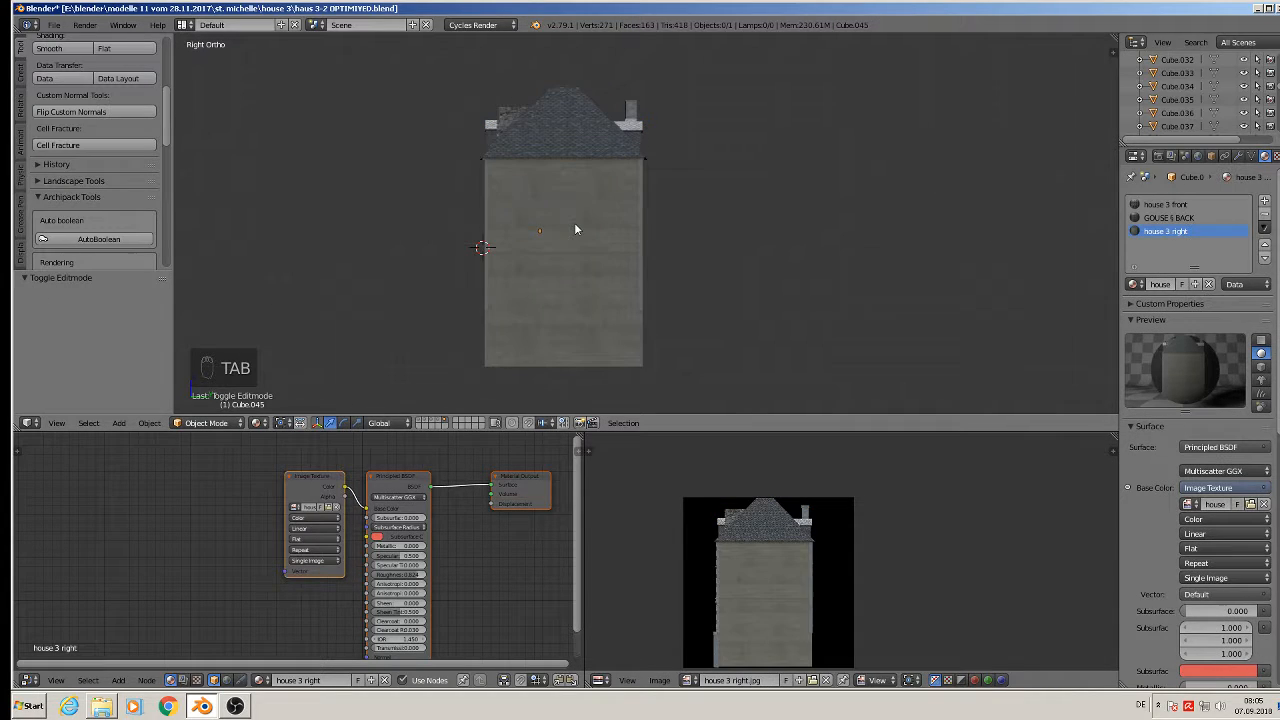
# In Edit Mode, select only the right-hand roof slopes of the three front dormers.
pyautogui.moveTo(597, 207); pyautogui.dragTo(899, 220, button='middle')
pyautogui.scroll(3, 640, 168)
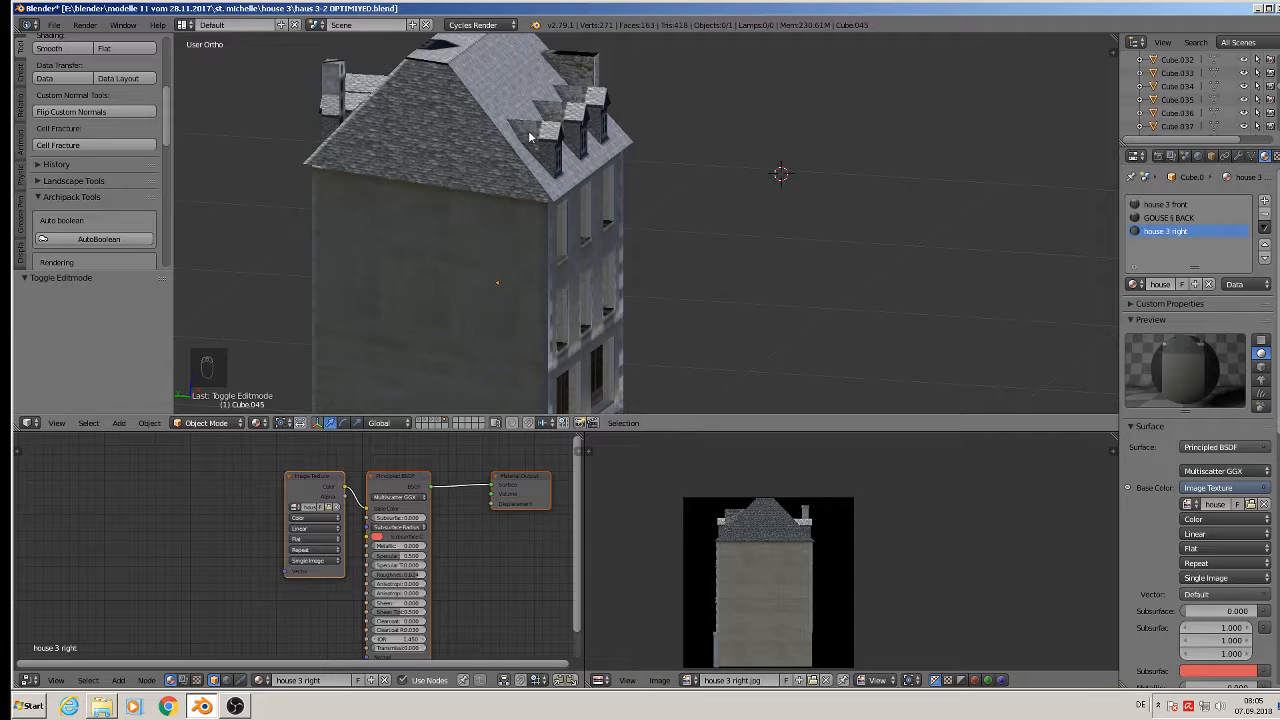
pyautogui.scroll(2, 545, 135)
pyautogui.press('Tab')
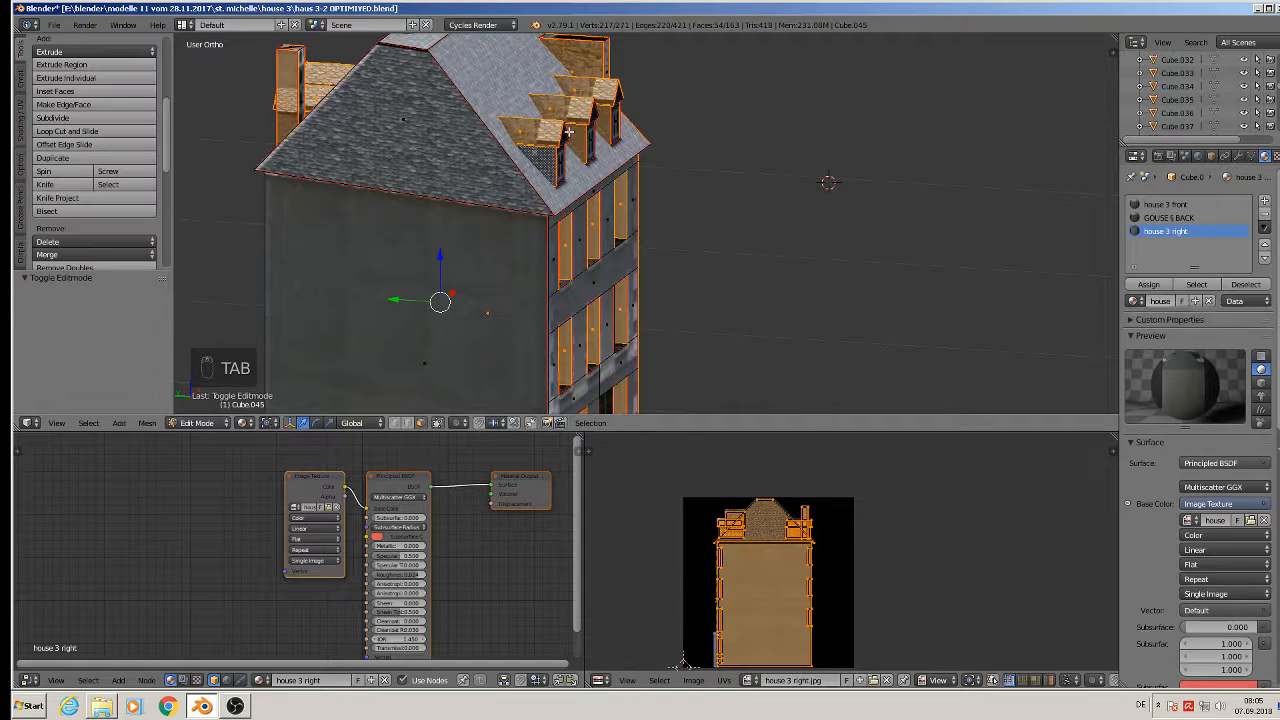
pyautogui.scroll(4, 569, 156)
pyautogui.rightClick(551, 95)
pyautogui.keyDown('shift'); pyautogui.rightClick(520, 138); pyautogui.keyUp('shift')
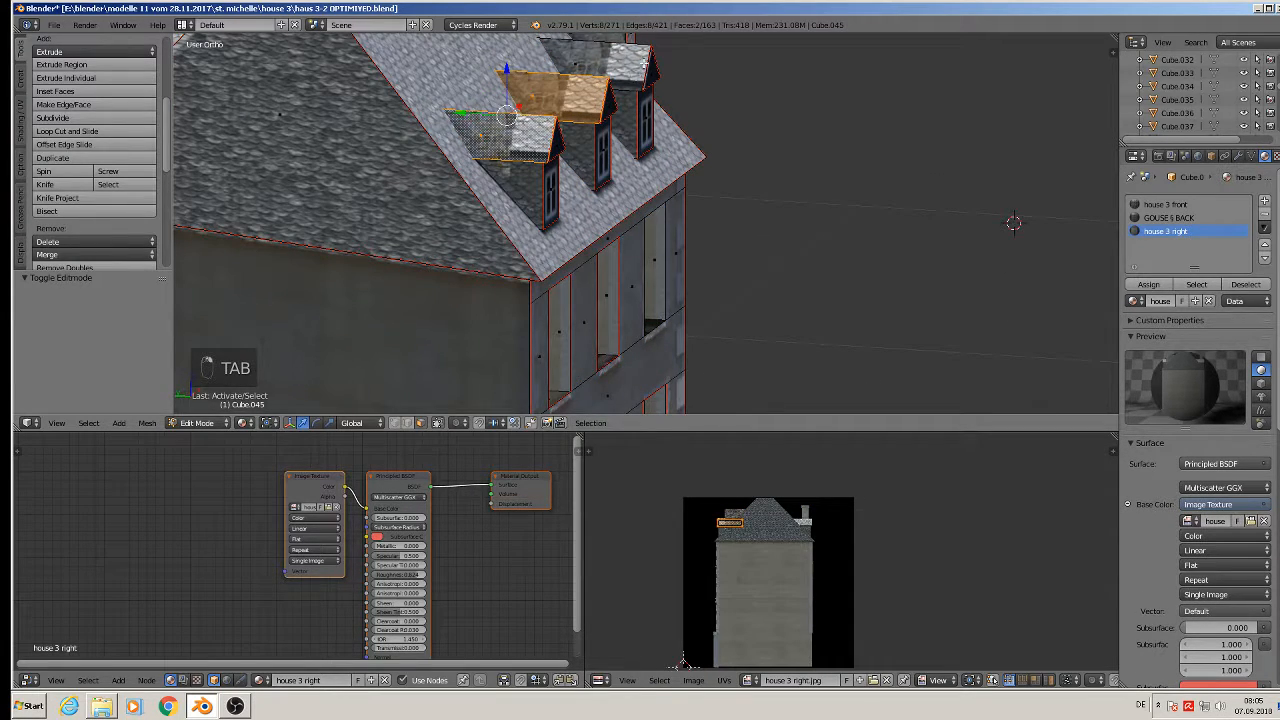
pyautogui.keyDown('shift'); pyautogui.rightClick(642, 68); pyautogui.keyUp('shift')
# Add the opposite roof slopes of the three front dormers to the selection.
pyautogui.moveTo(666, 114); pyautogui.dragTo(471, 194, button='middle')
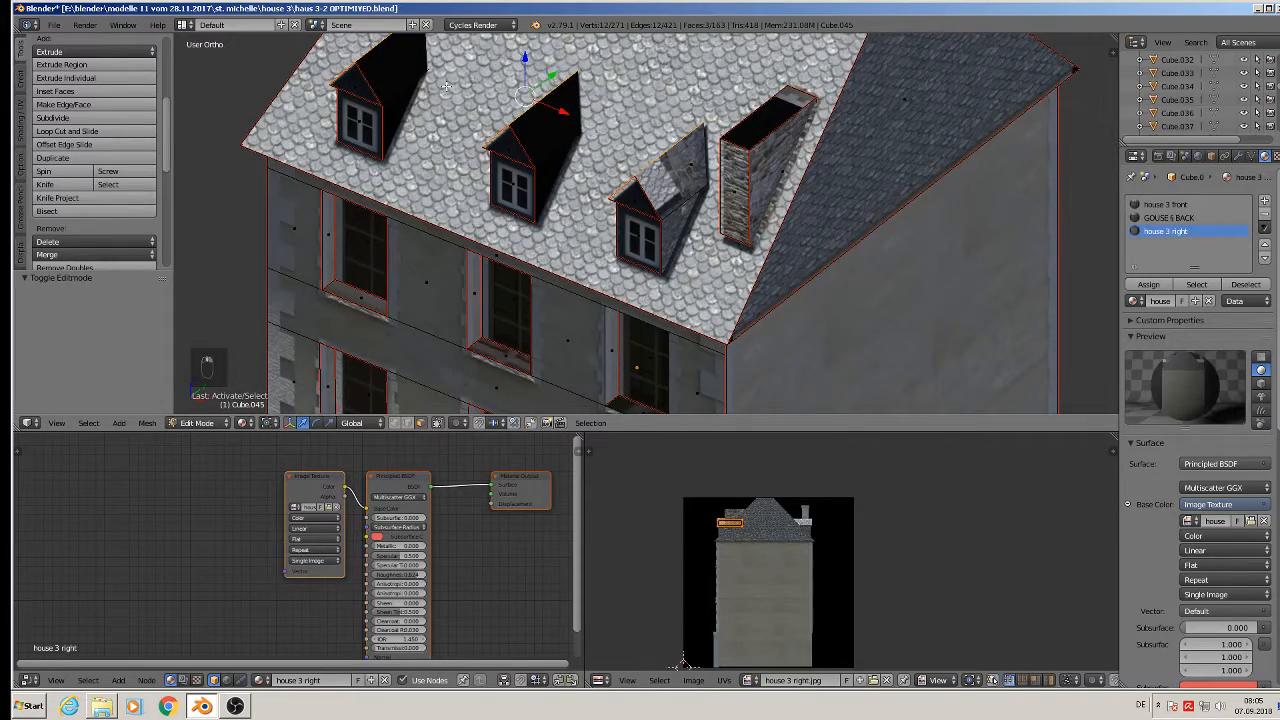
pyautogui.keyDown('shift'); pyautogui.rightClick(395, 62); pyautogui.keyUp('shift')
pyautogui.keyDown('shift'); pyautogui.rightClick(545, 118); pyautogui.keyUp('shift')
pyautogui.keyDown('shift'); pyautogui.rightClick(688, 178); pyautogui.keyUp('shift')
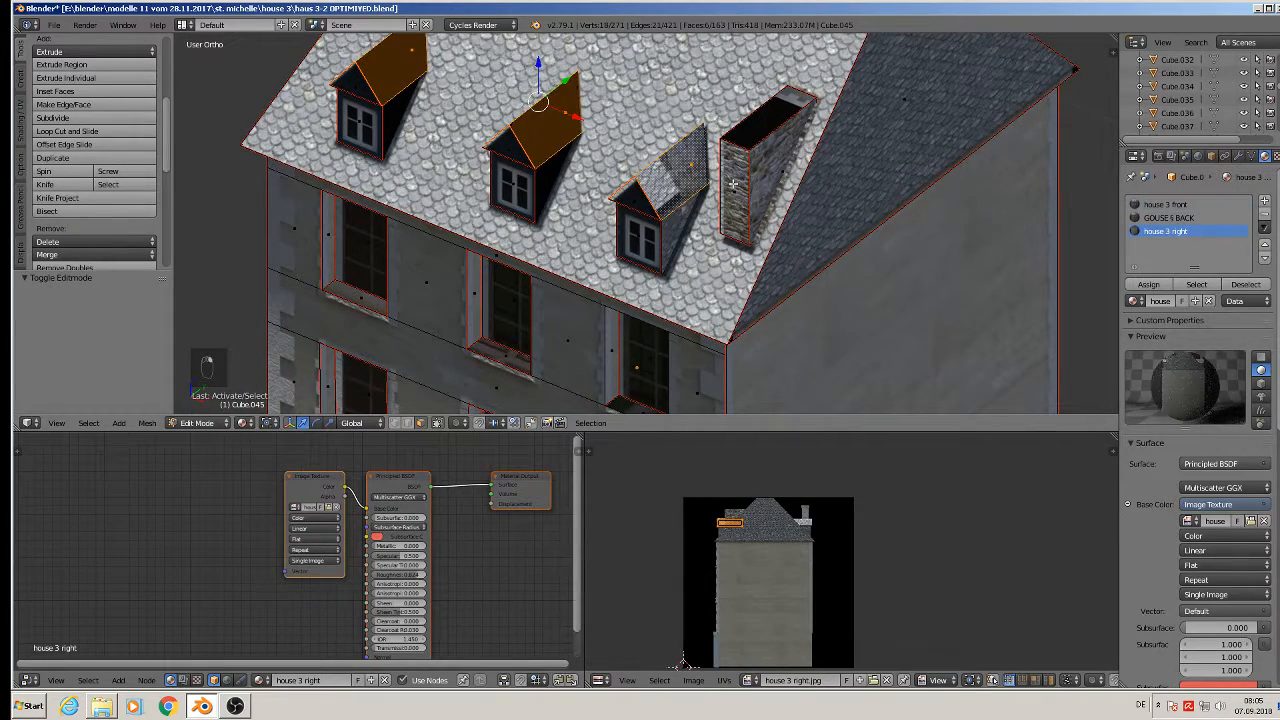
# Move the dormer roof slopes' UVs onto the dark slate roof area of the image and leave Edit Mode.
pyautogui.moveTo(886, 194); pyautogui.dragTo(734, 268, button='middle')
pyautogui.moveTo(1071, 286); pyautogui.dragTo(980, 259, button='middle')
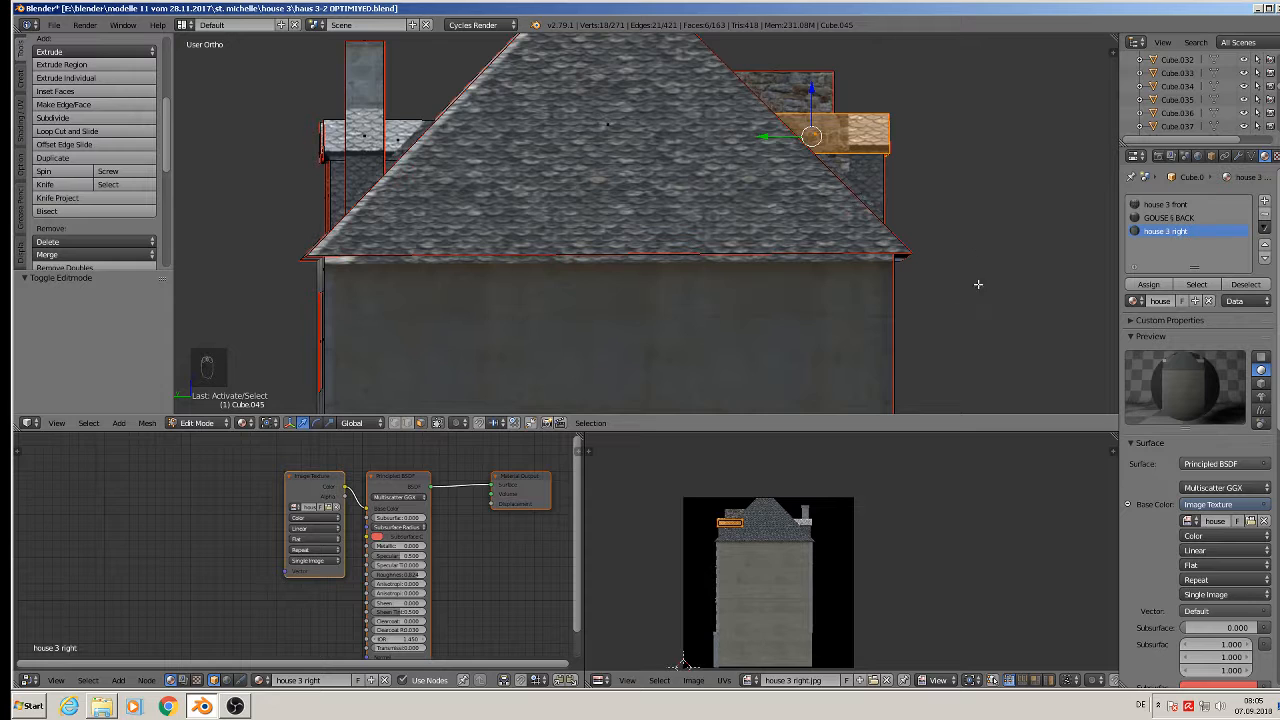
pyautogui.press('g')
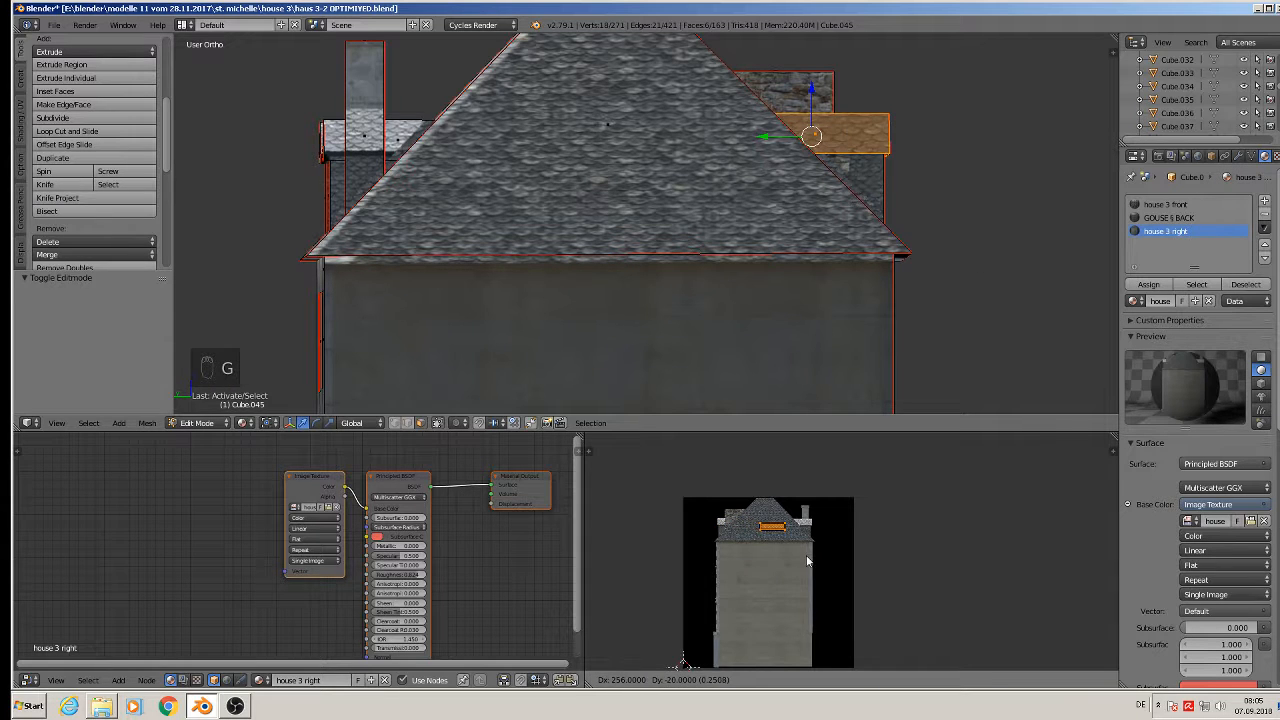
pyautogui.click(764, 526)
pyautogui.press('Tab')
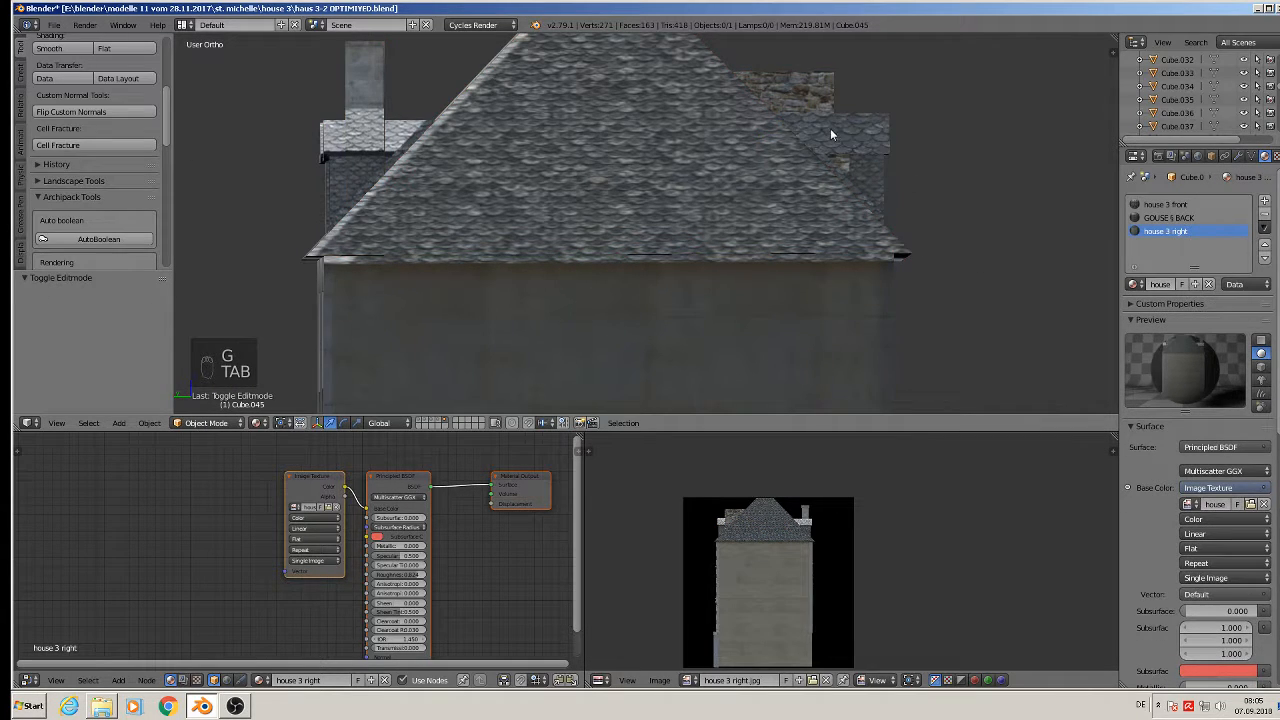
# Select the narrow top face of the main roof and UV-map it with Project From View in the top orthographic view.
pyautogui.moveTo(830, 128)
pyautogui.mouseDown(button='middle')
pyautogui.moveTo(804, 170)
pyautogui.moveTo(818, 146)
pyautogui.mouseUp(button='middle')
pyautogui.moveTo(746, 215); pyautogui.dragTo(904, 262, button='middle')
pyautogui.press('Tab')
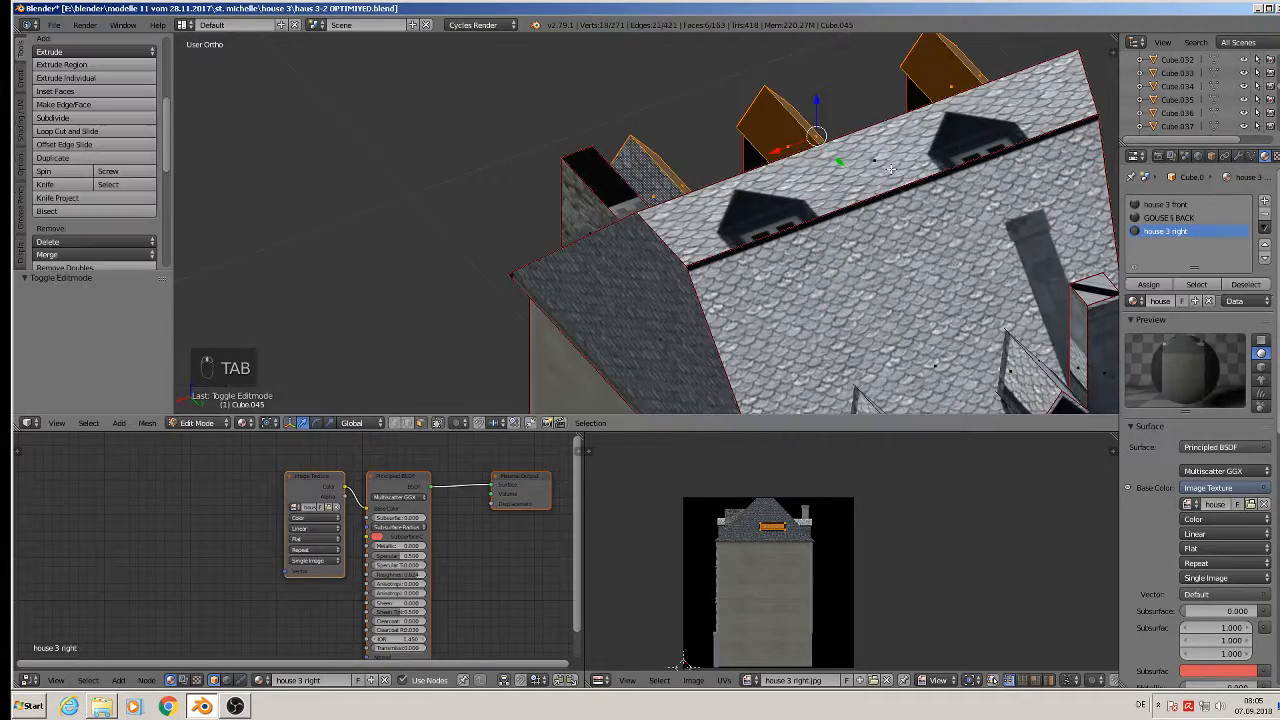
pyautogui.rightClick(869, 171)
pyautogui.moveTo(868, 171); pyautogui.dragTo(878, 338, button='middle')
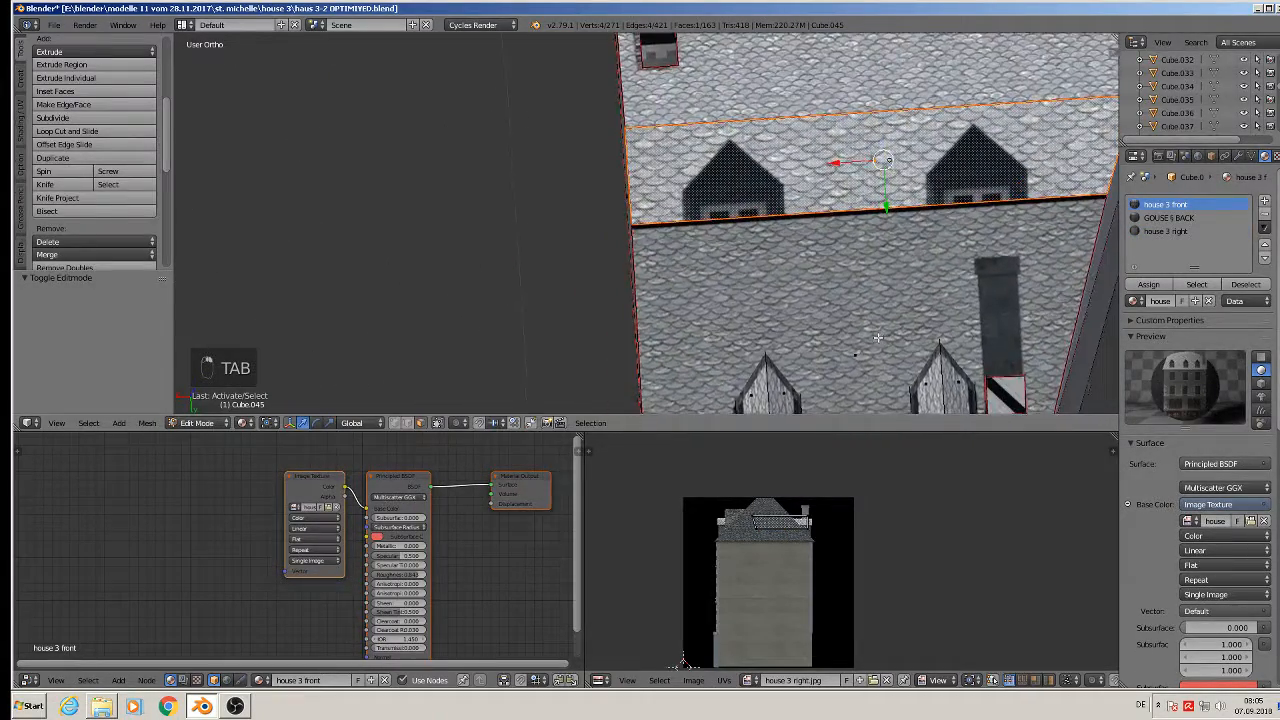
pyautogui.press('KP_7')
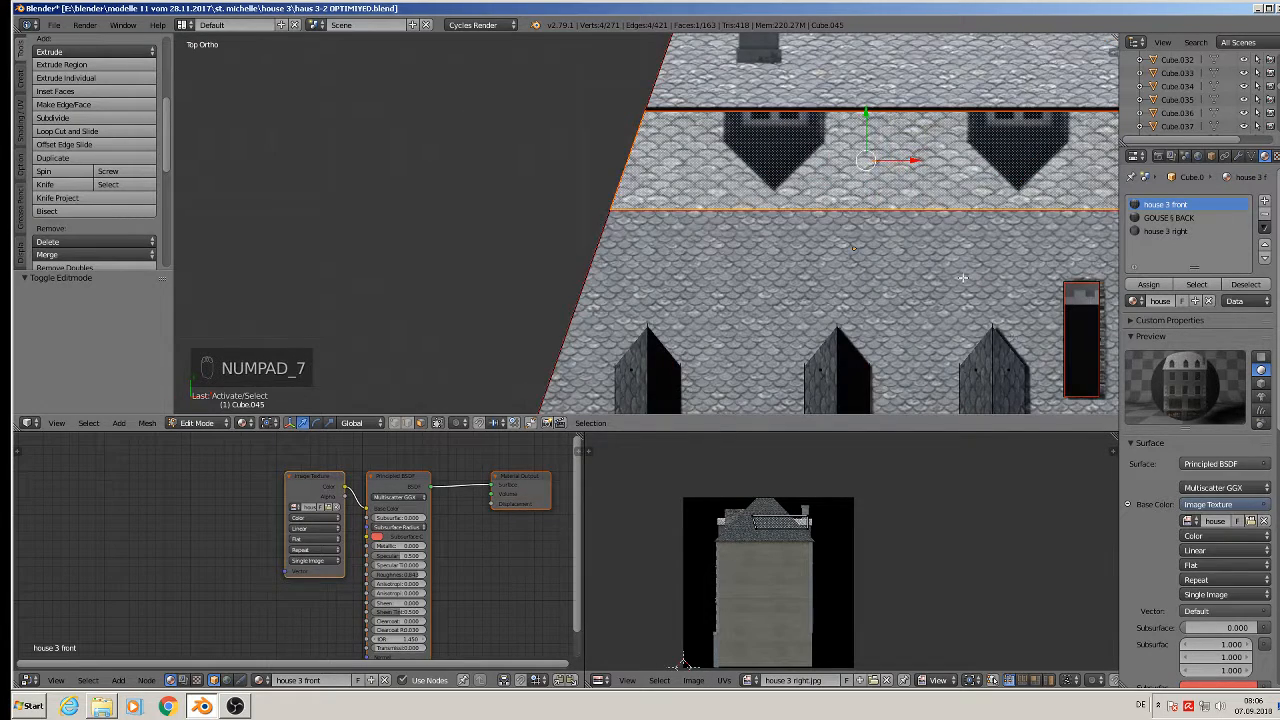
pyautogui.press('u')
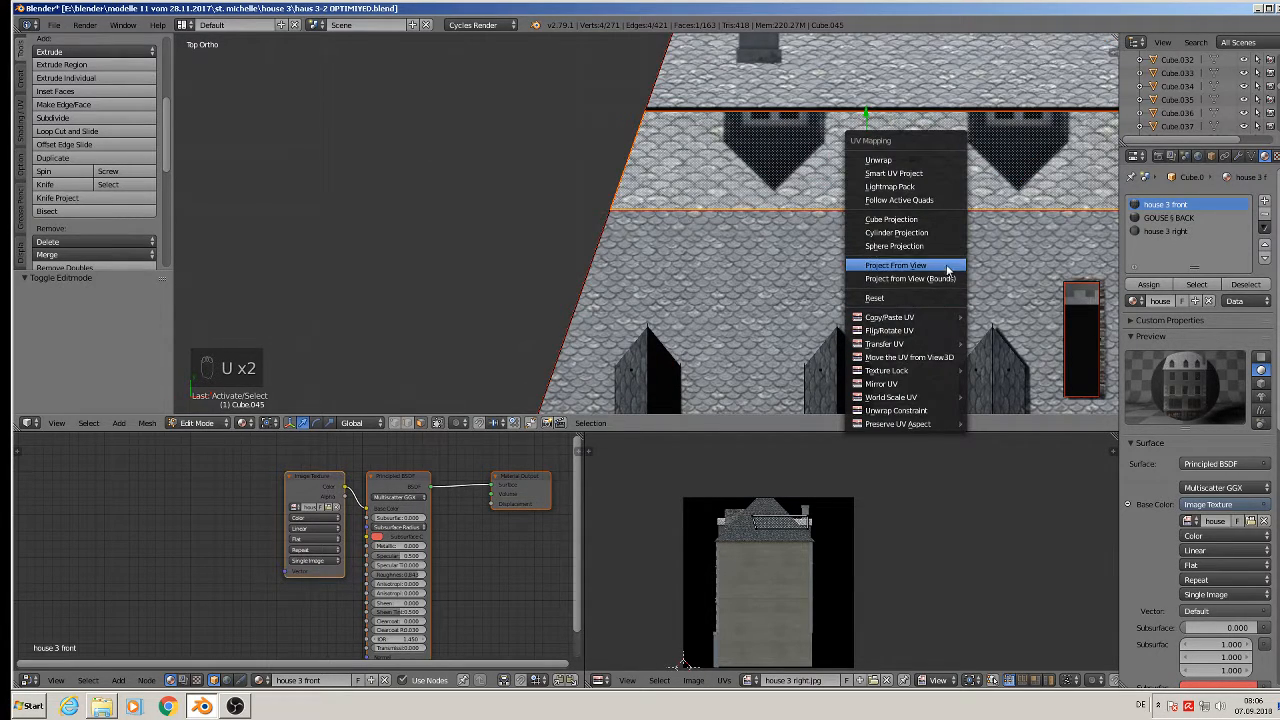
pyautogui.click(944, 266)
# Scale the top roof face's UVs to about 0.7 and move them onto the dark slate roof in house 3 right.jpg.
pyautogui.press('a')
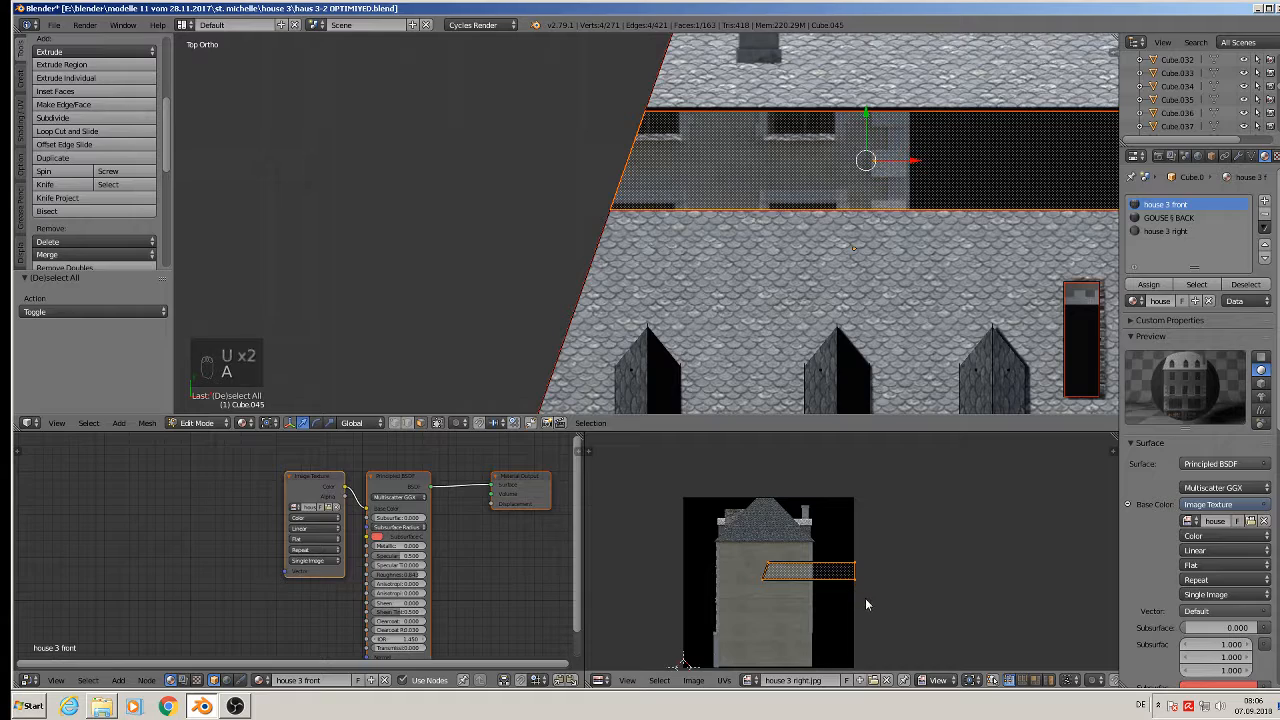
pyautogui.press('s')
pyautogui.click(847, 591)
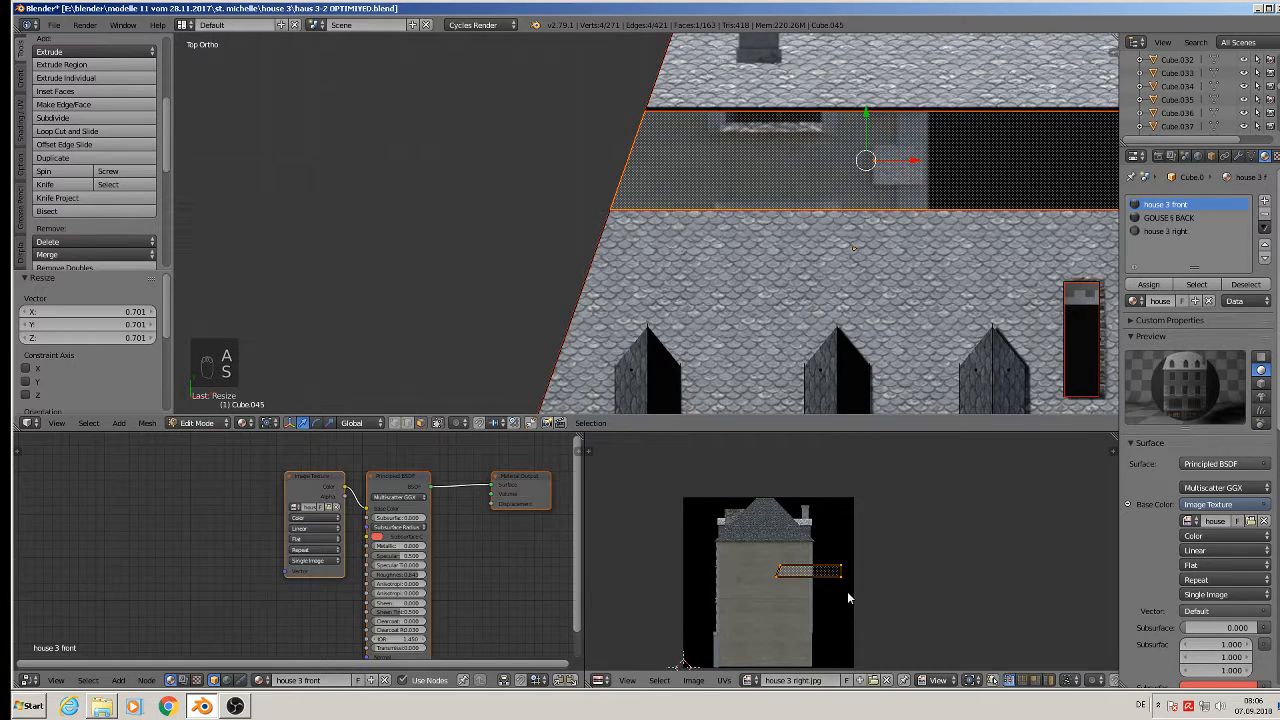
pyautogui.press('g')
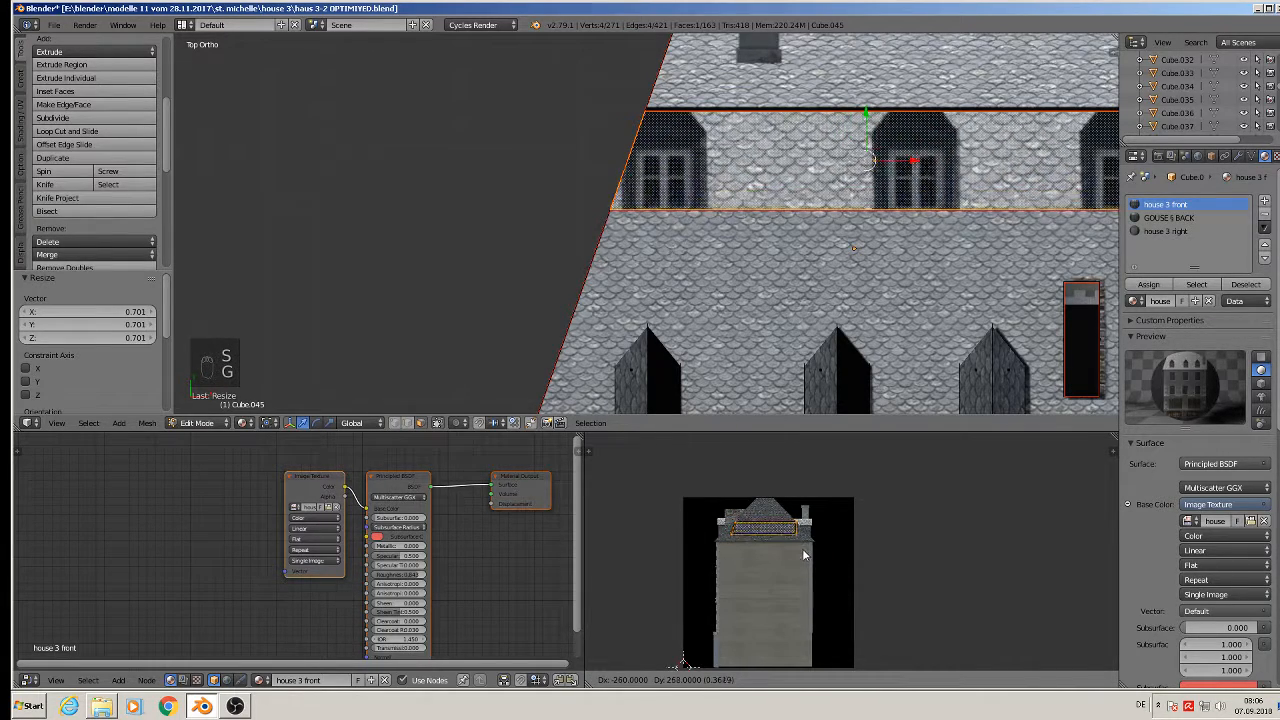
pyautogui.click(802, 550)
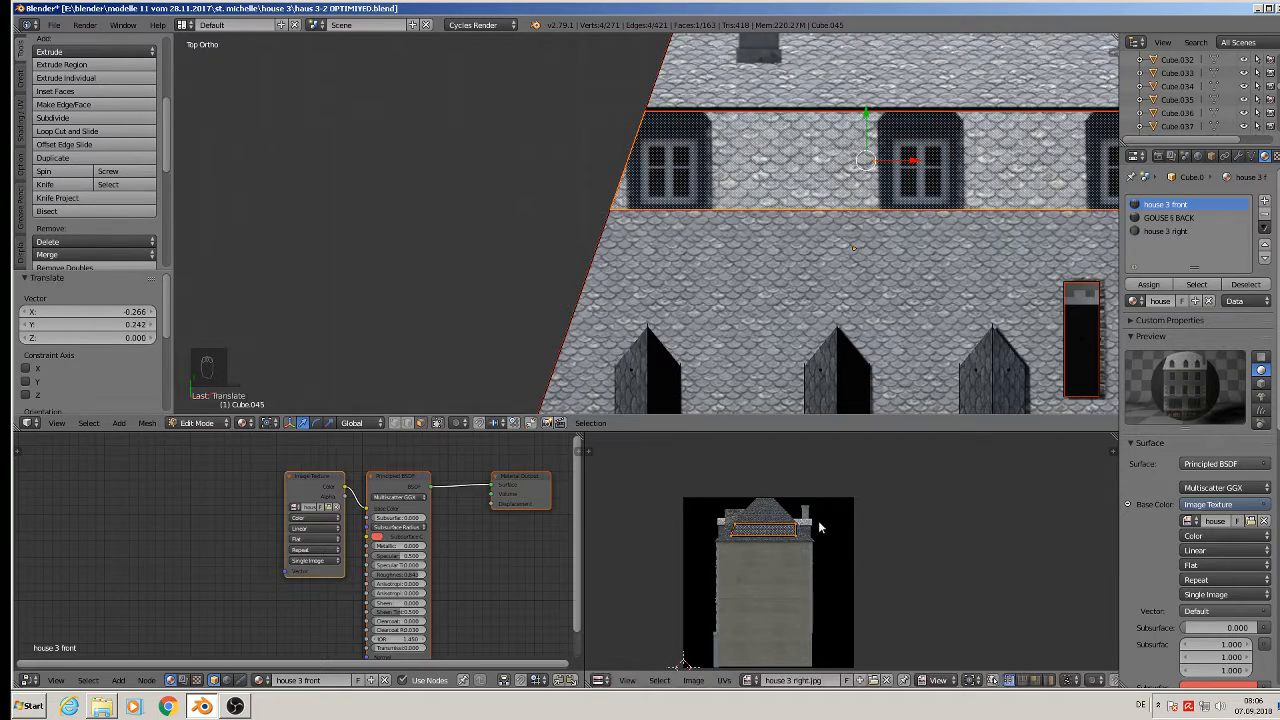
# Assign the house 3 right material to the top roof face and check it in Object Mode.
pyautogui.click(1152, 232)
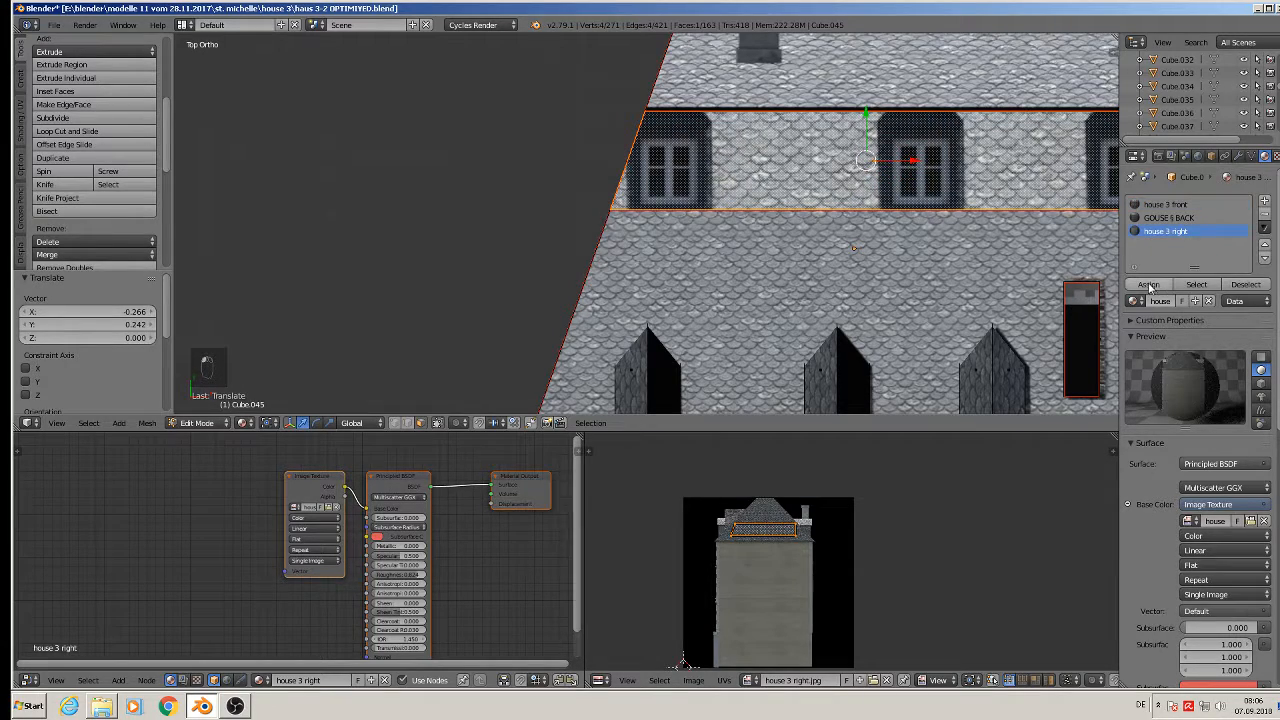
pyautogui.click(1148, 284)
pyautogui.press('Tab')
pyautogui.moveTo(960, 300); pyautogui.dragTo(244, 207, button='middle')
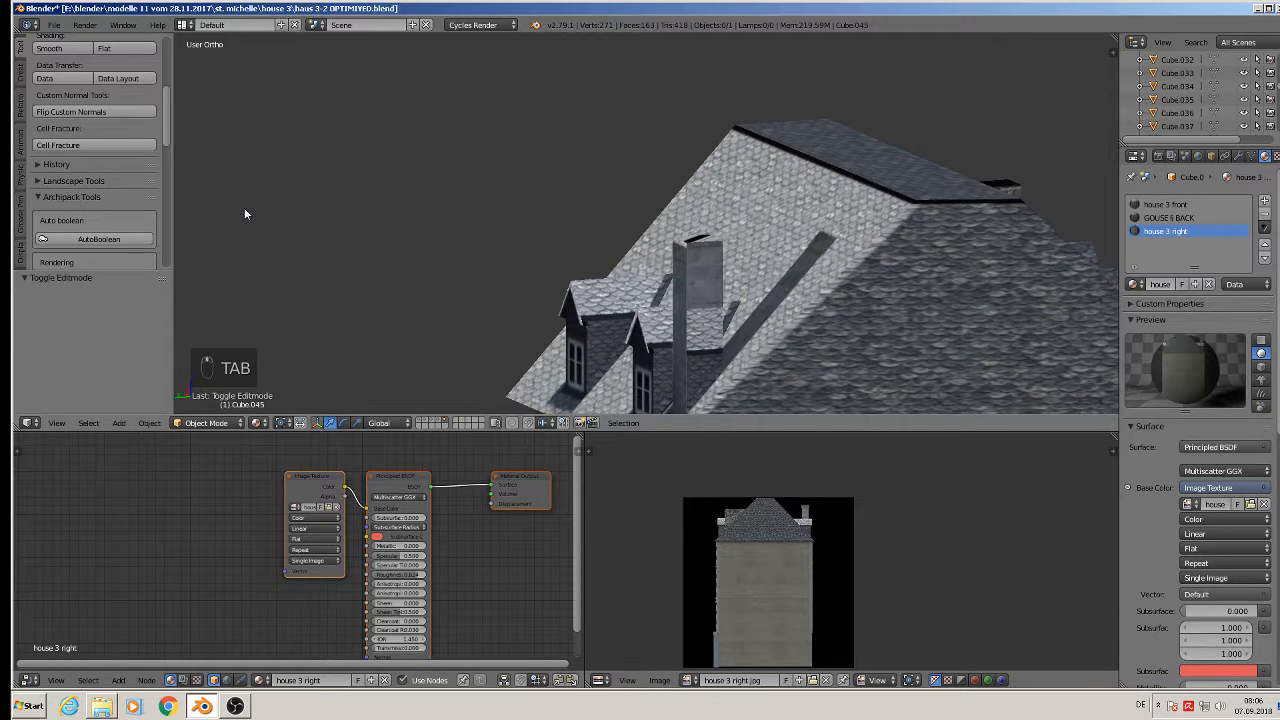
# Assign the house 3 front material to the top roof face and load house 3 front.jpg in the UV editor.
pyautogui.press('Tab')
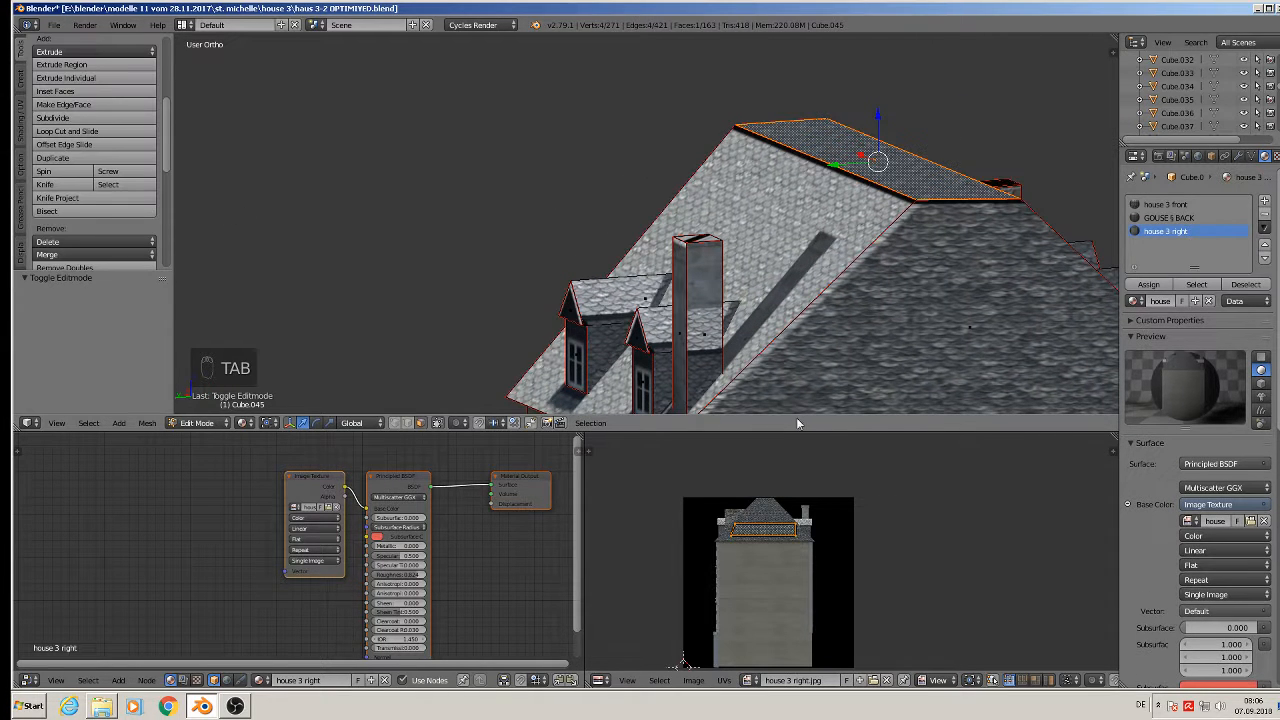
pyautogui.click(1177, 204)
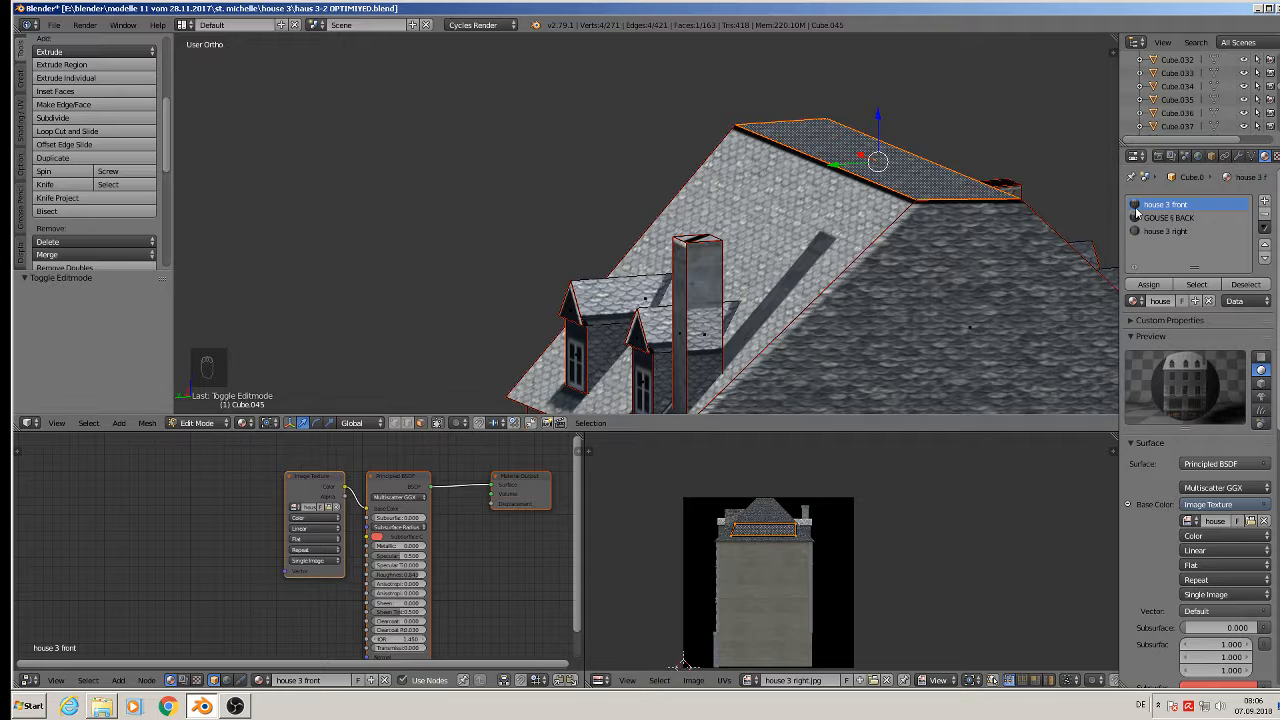
pyautogui.click(1148, 284)
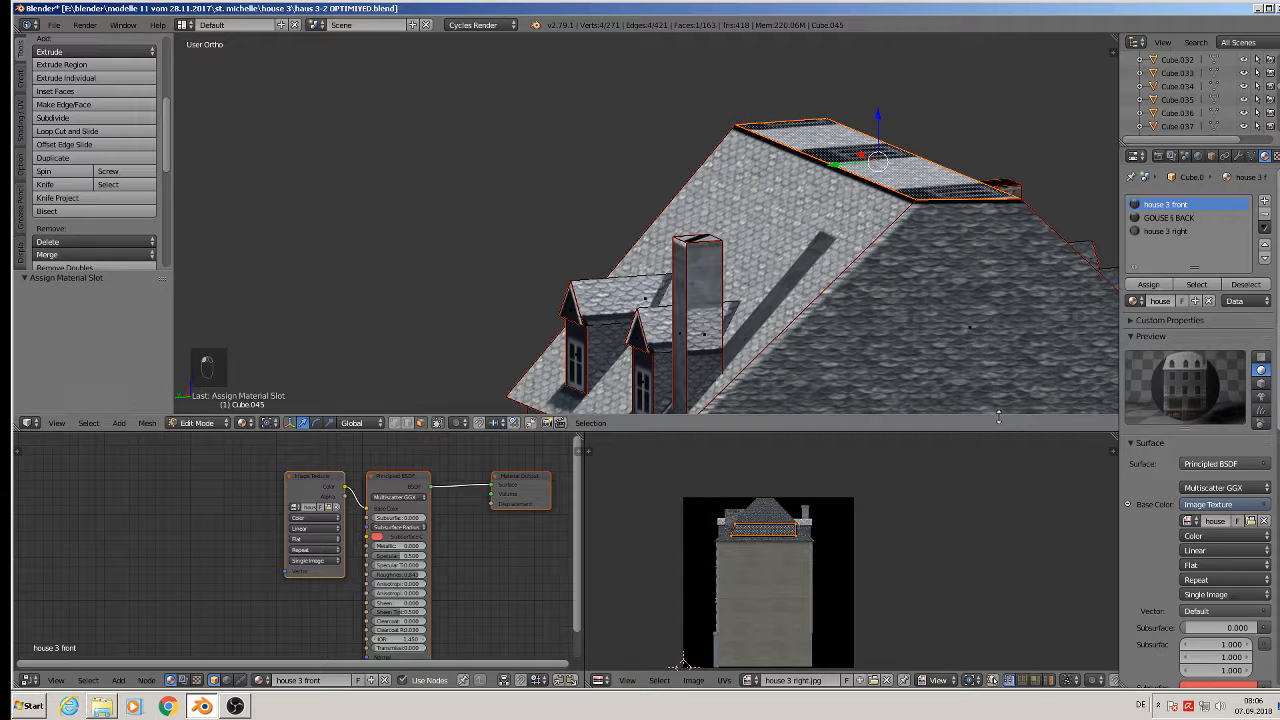
pyautogui.click(884, 680)
pyautogui.click(748, 680)
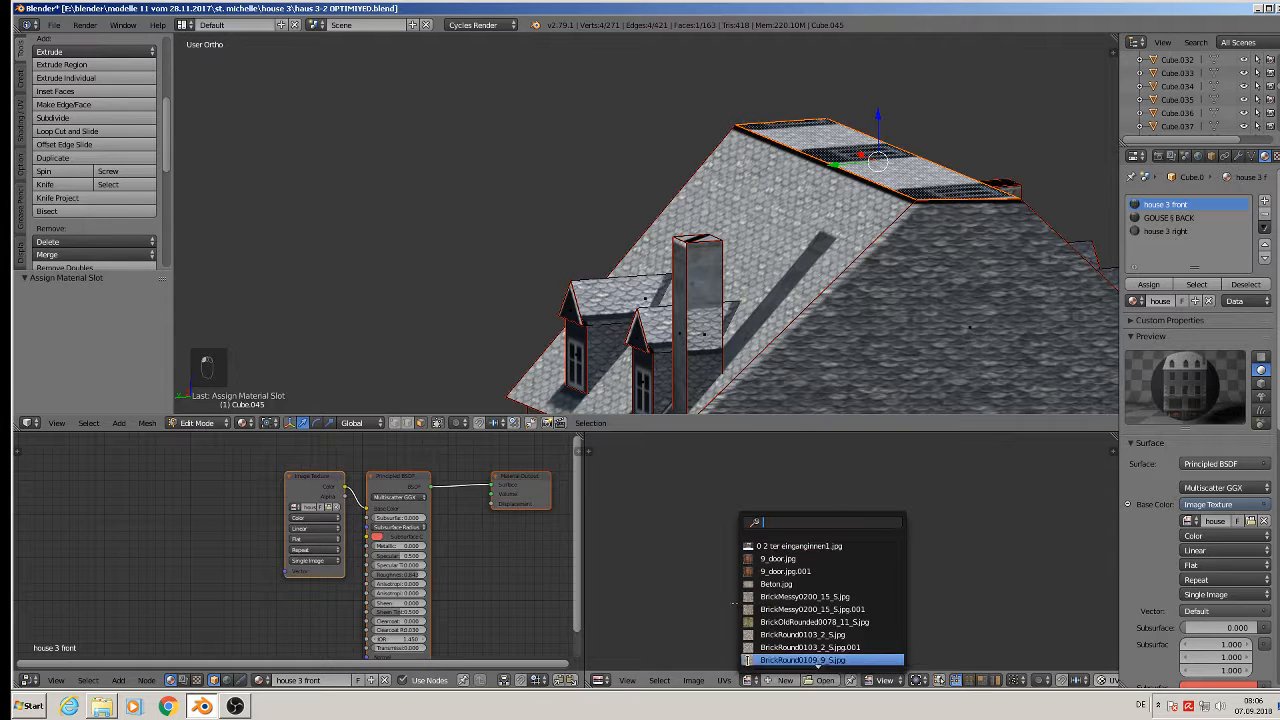
pyautogui.scroll(-10, 746, 659)
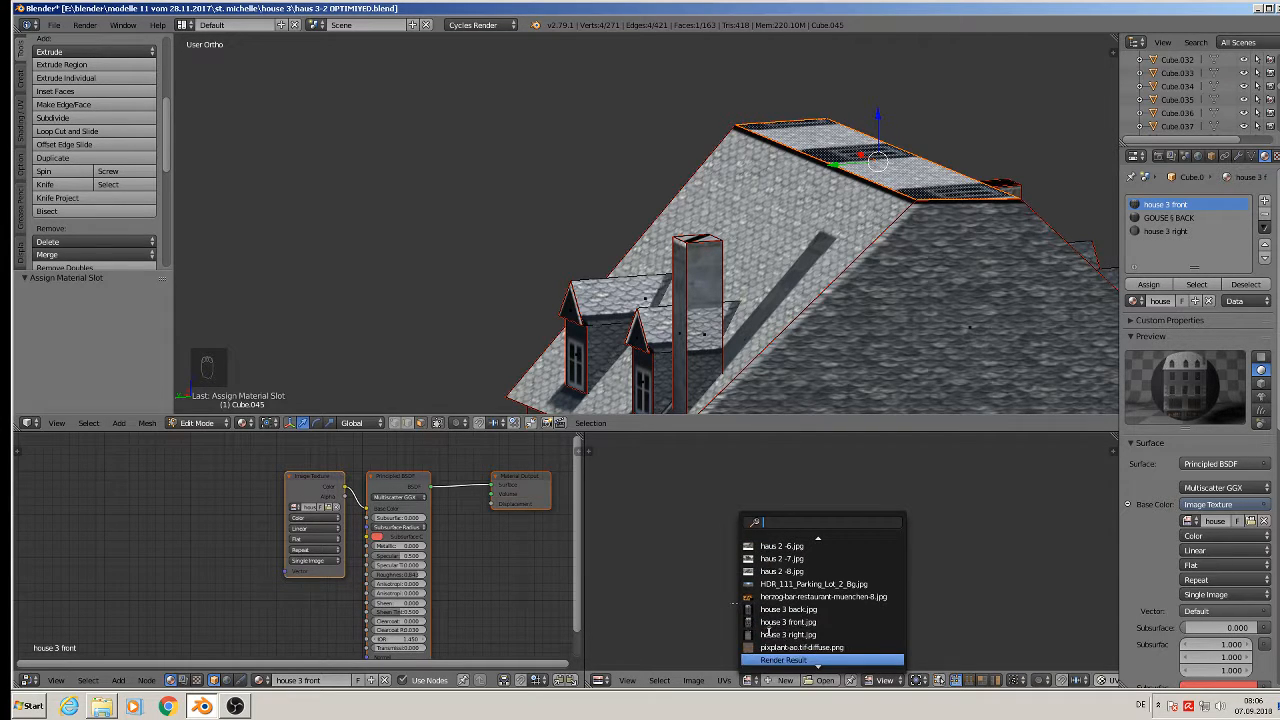
pyautogui.click(817, 622)
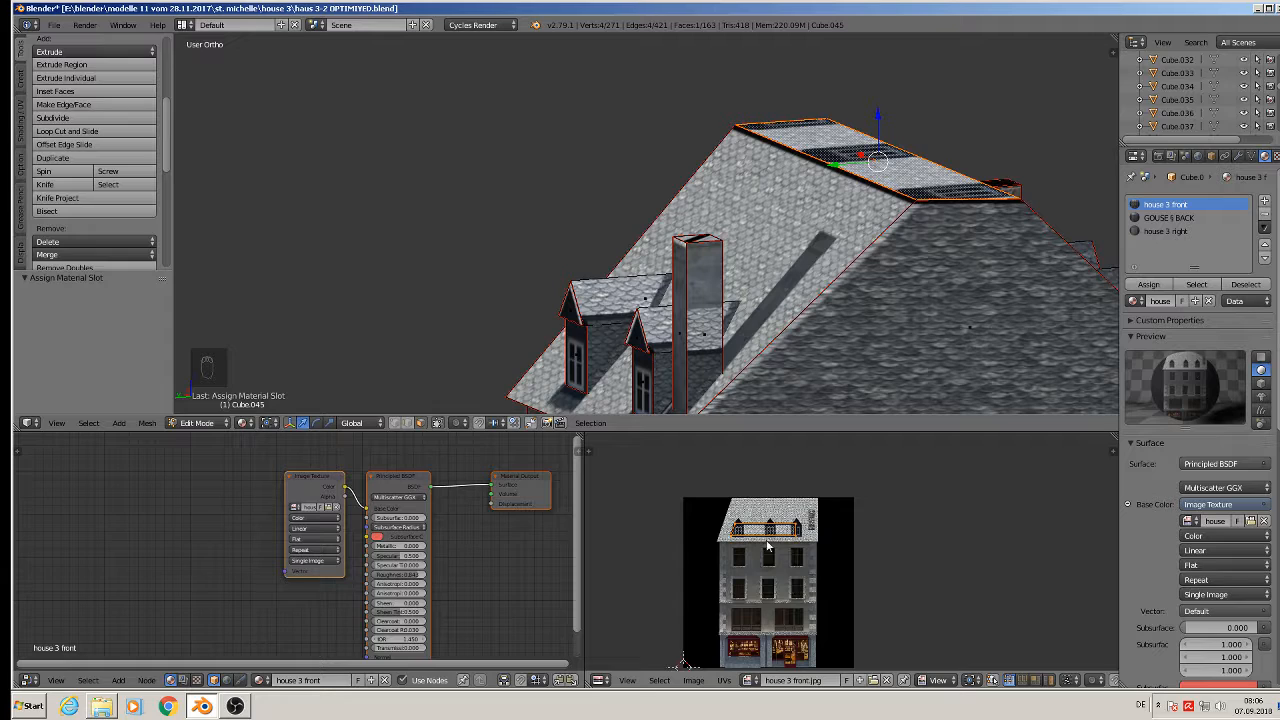
# Move the top roof face's UVs onto the plain light slates above the dormers in the image and leave Edit Mode.
pyautogui.press('g')
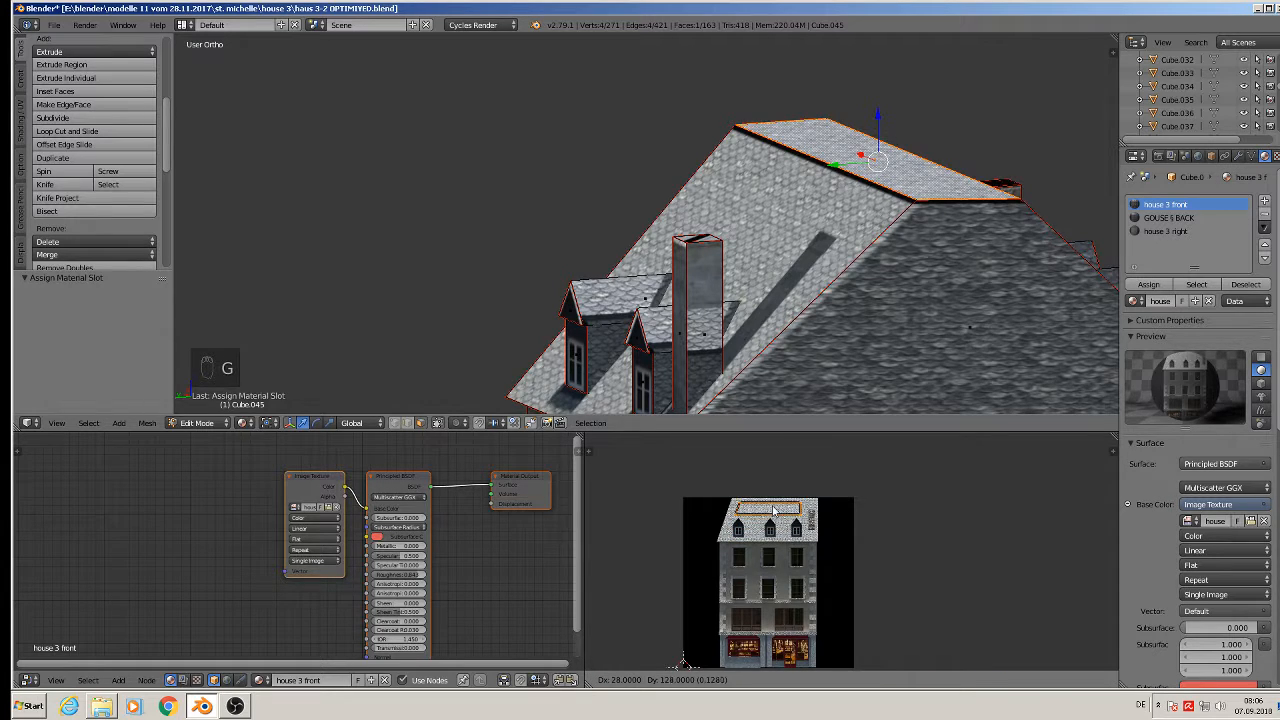
pyautogui.click(882, 135)
pyautogui.press('Tab')
# Select the rear main roof slope and shift its upper UV edge down by about 0.005, inside the image's roof area.
pyautogui.moveTo(889, 209); pyautogui.dragTo(882, 233, button='middle')
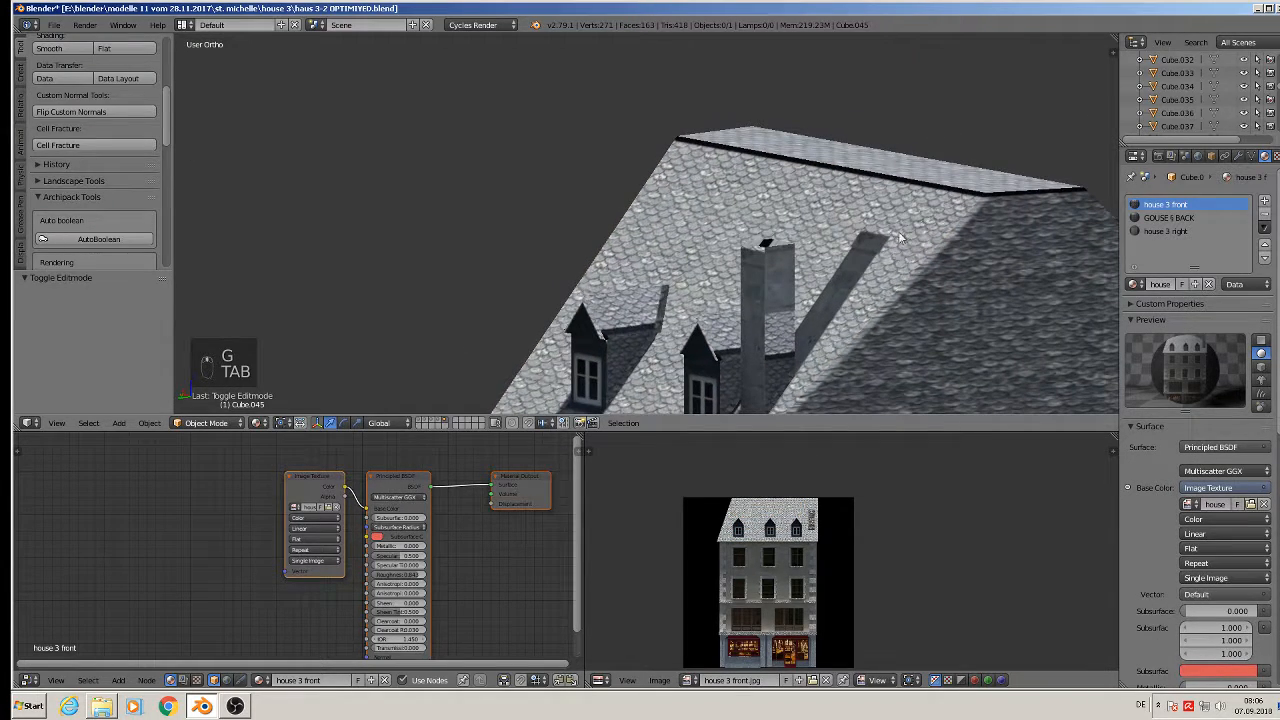
pyautogui.press('Tab')
pyautogui.rightClick(882, 233)
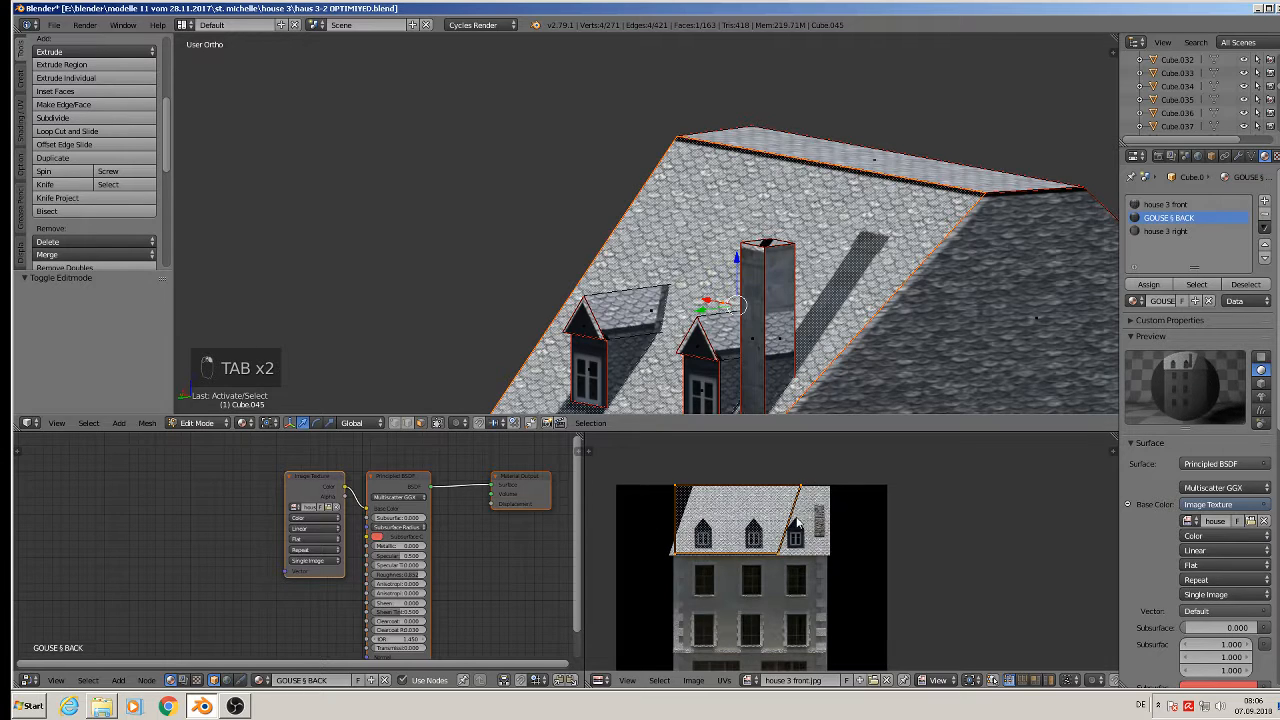
pyautogui.scroll(2, 800, 522)
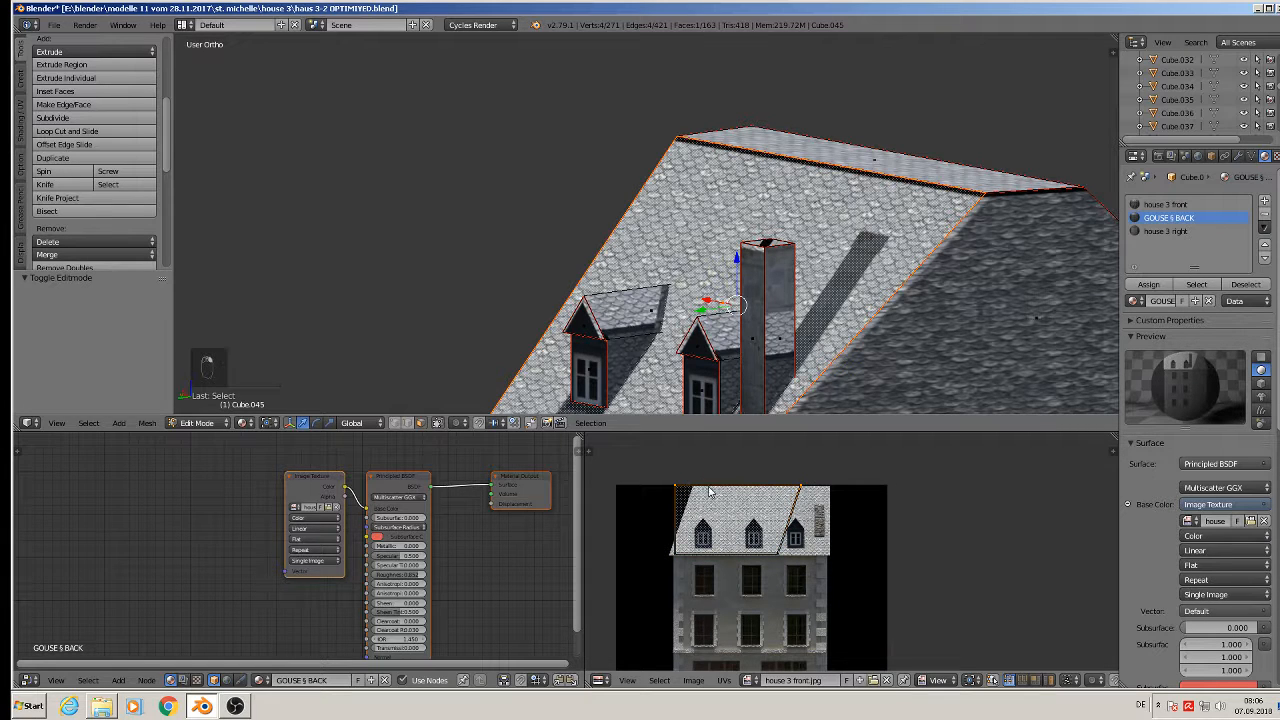
pyautogui.press('g')
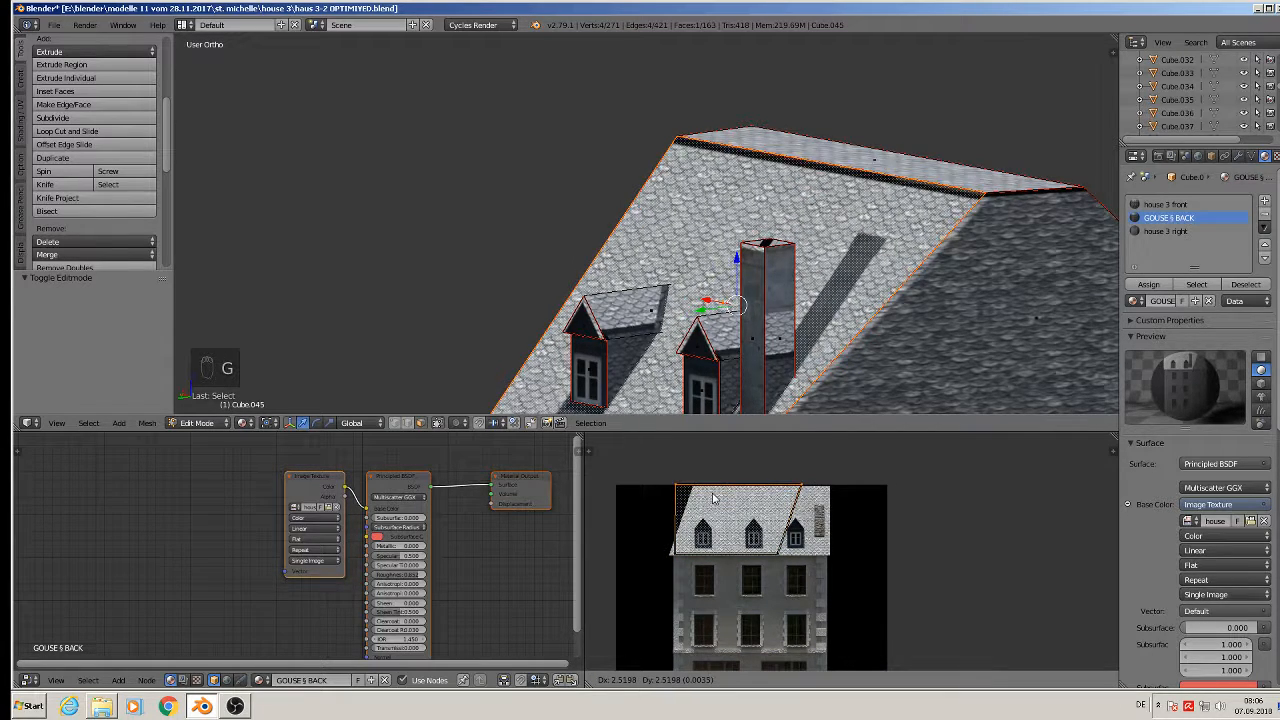
pyautogui.click(840, 360)
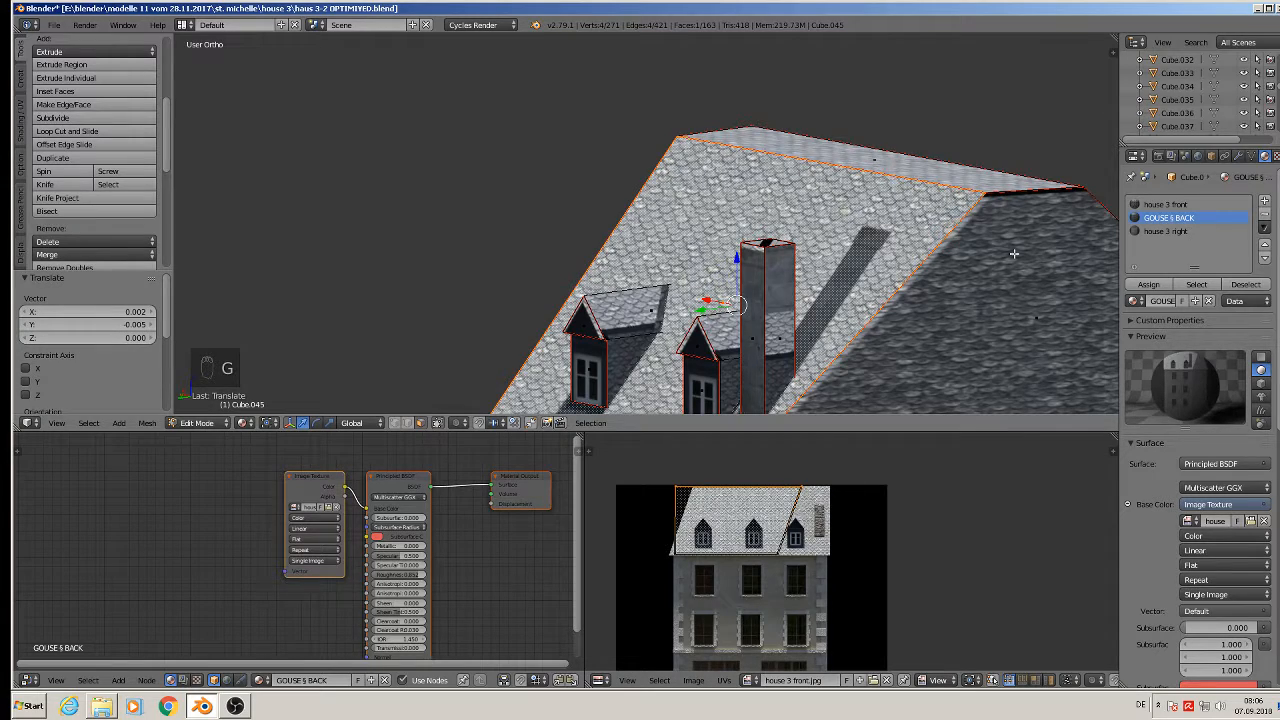
# Select the dark side roof slope, lower its top UV vertices by about 0.007 and leave Edit Mode.
pyautogui.keyDown('shift'); pyautogui.moveTo(990, 317); pyautogui.dragTo(867, 234, button='middle'); pyautogui.keyUp('shift')
pyautogui.rightClick(856, 231)
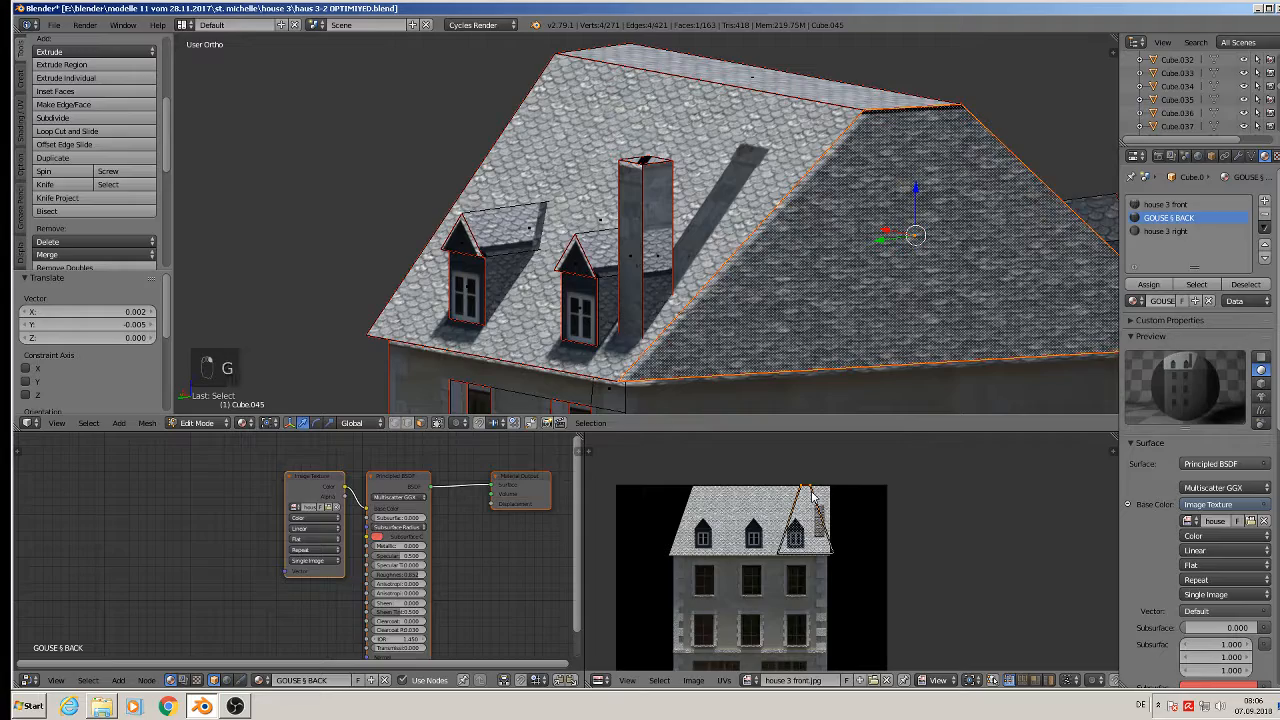
pyautogui.press('g')
pyautogui.click(905, 265)
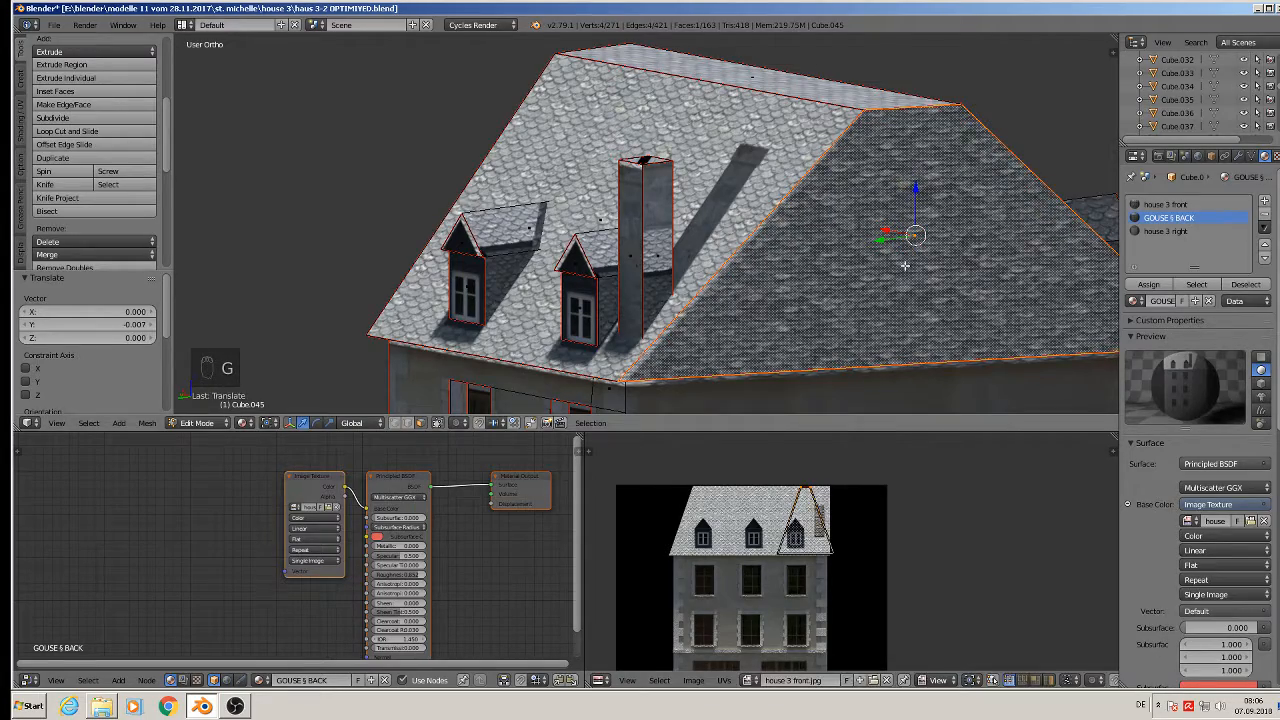
pyautogui.press('Tab')
# In Edit Mode, select the black roof slopes and side walls of the left and middle front dormers.
pyautogui.moveTo(924, 277); pyautogui.dragTo(178, 234, button='middle')
pyautogui.scroll(1, 40, 226)
pyautogui.scroll(1, 446, 172)
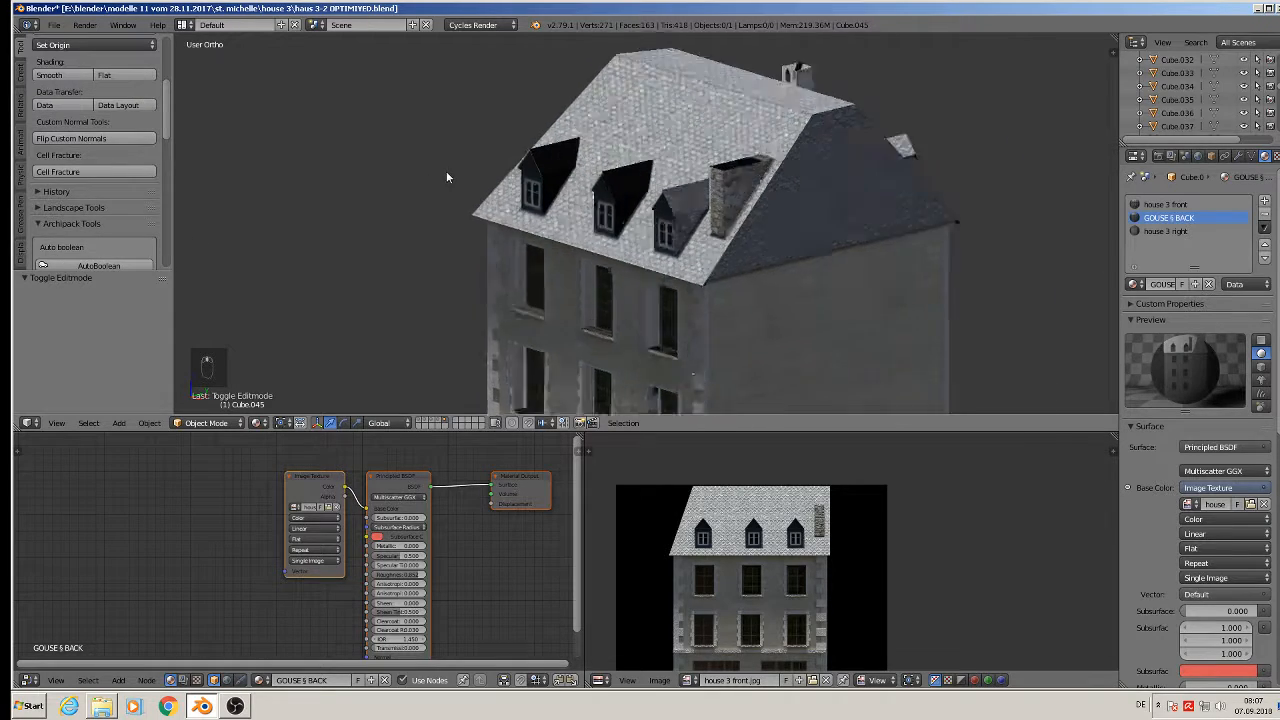
pyautogui.scroll(3, 446, 177)
pyautogui.press('Tab')
pyautogui.rightClick(852, 245)
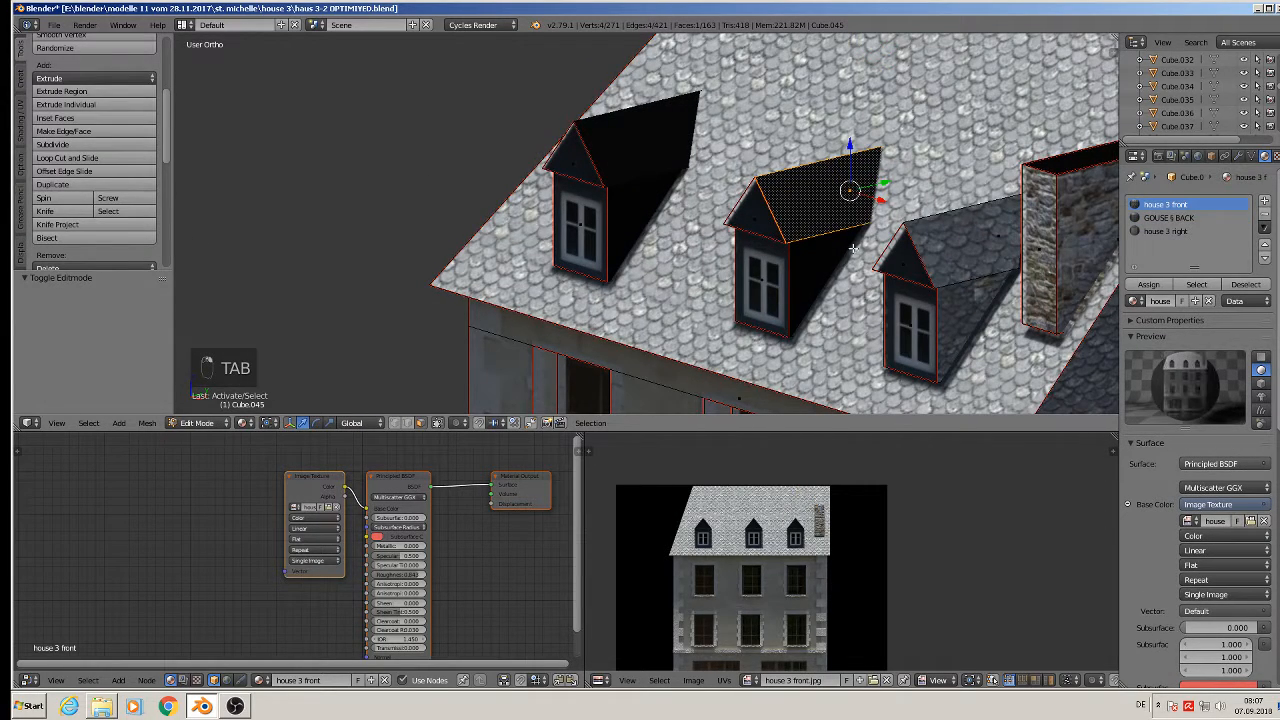
pyautogui.keyDown('shift'); pyautogui.rightClick(816, 260); pyautogui.keyUp('shift')
pyautogui.keyDown('shift'); pyautogui.rightClick(634, 206); pyautogui.keyUp('shift')
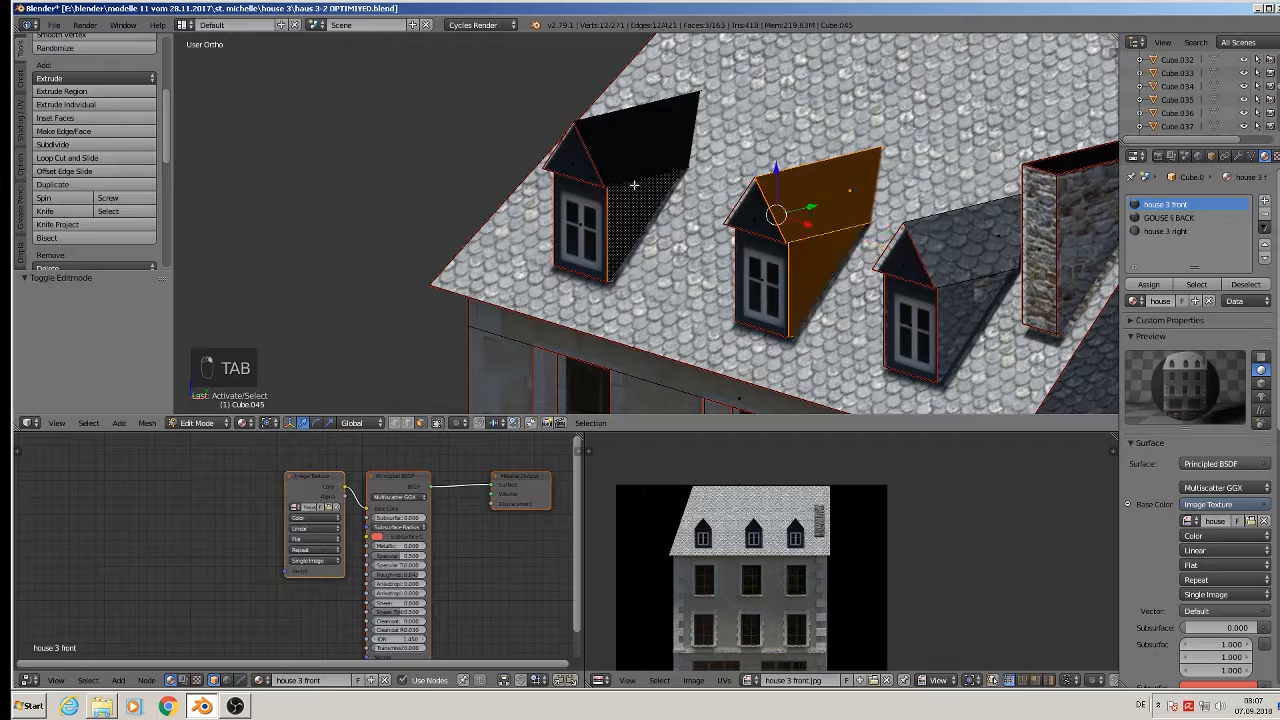
pyautogui.keyDown('shift'); pyautogui.rightClick(635, 166); pyautogui.keyUp('shift')
# UV-map the selected dormer faces with Project From View from the side and assign them the house 3 right material.
pyautogui.moveTo(638, 180); pyautogui.dragTo(587, 231, button='middle')
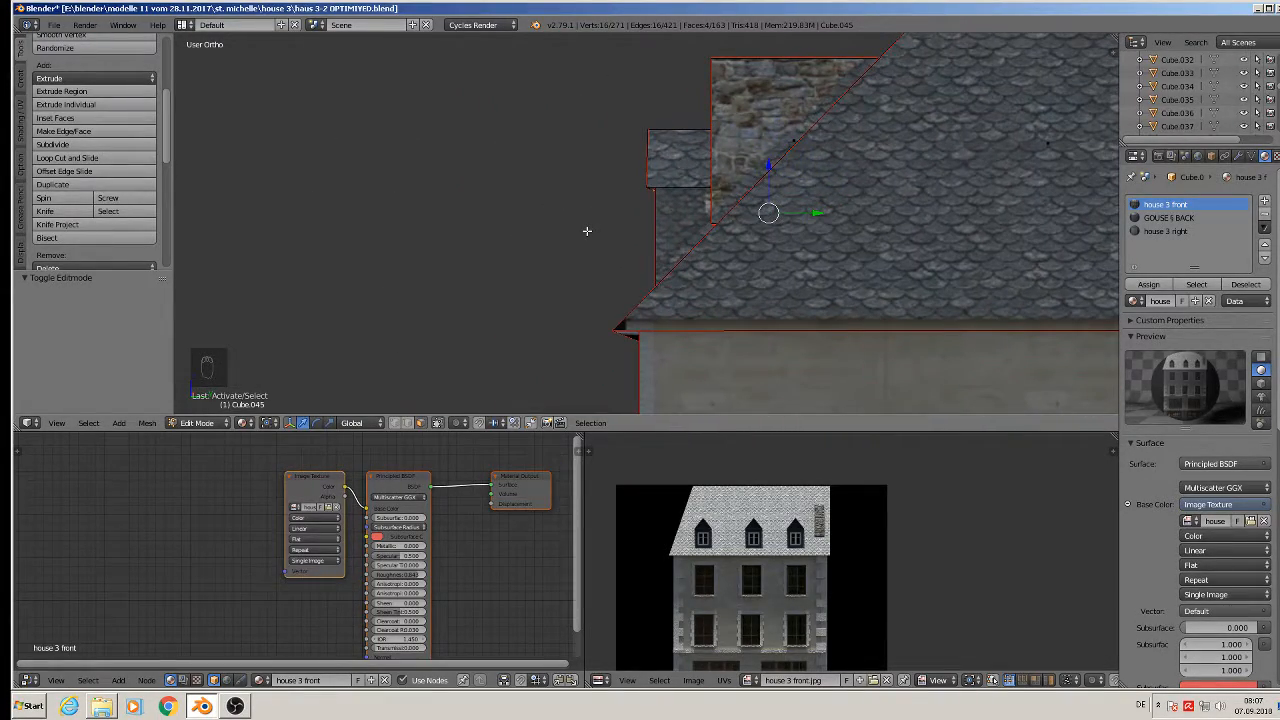
pyautogui.press('u')
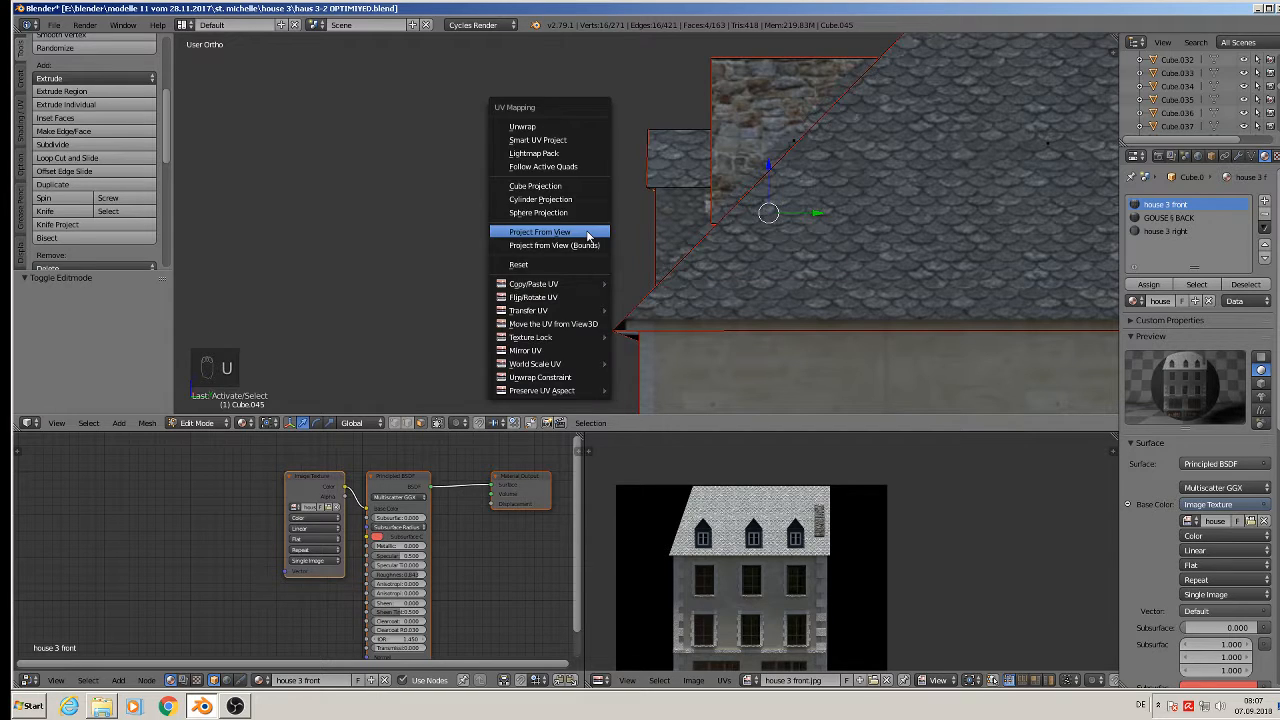
pyautogui.click(587, 231)
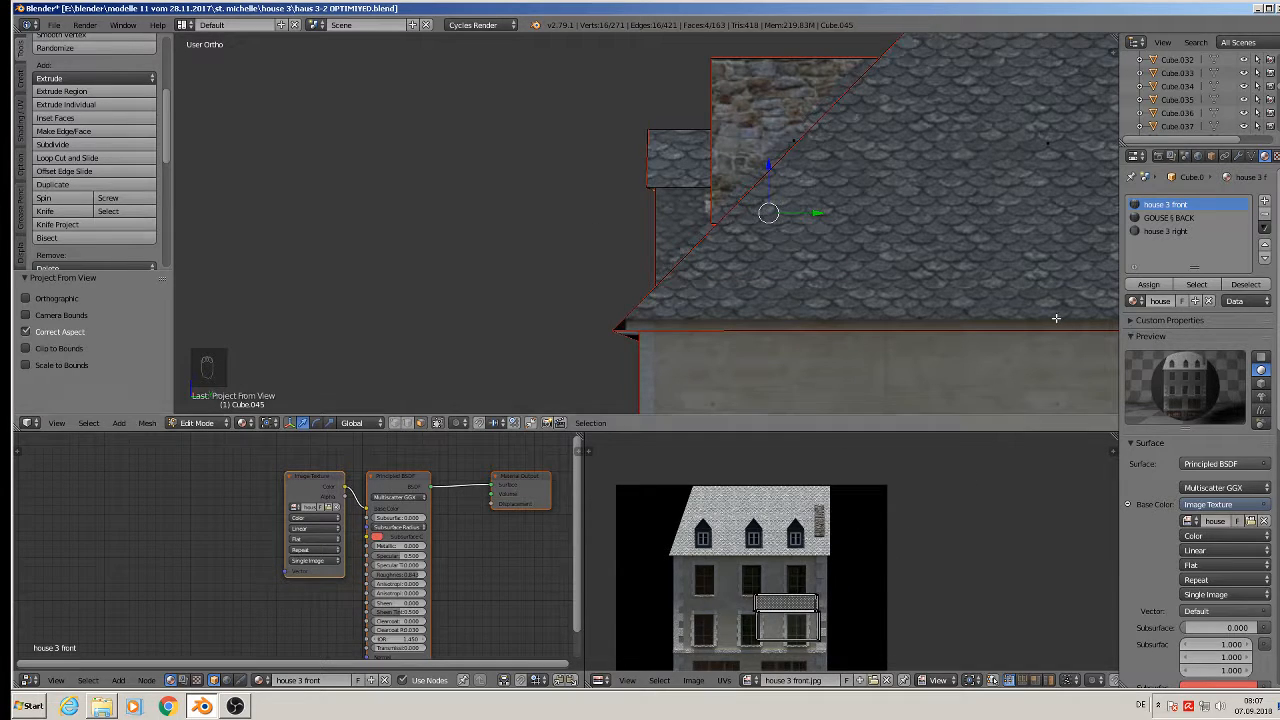
pyautogui.click(1165, 231)
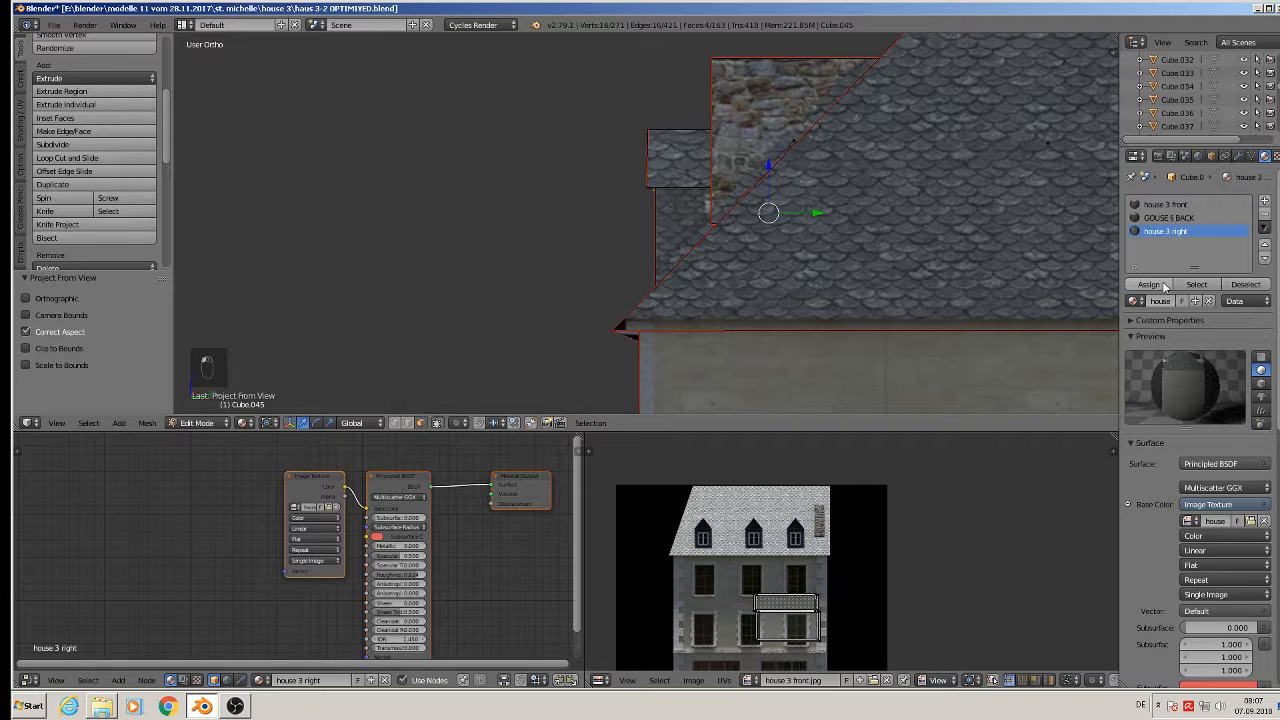
pyautogui.click(1150, 285)
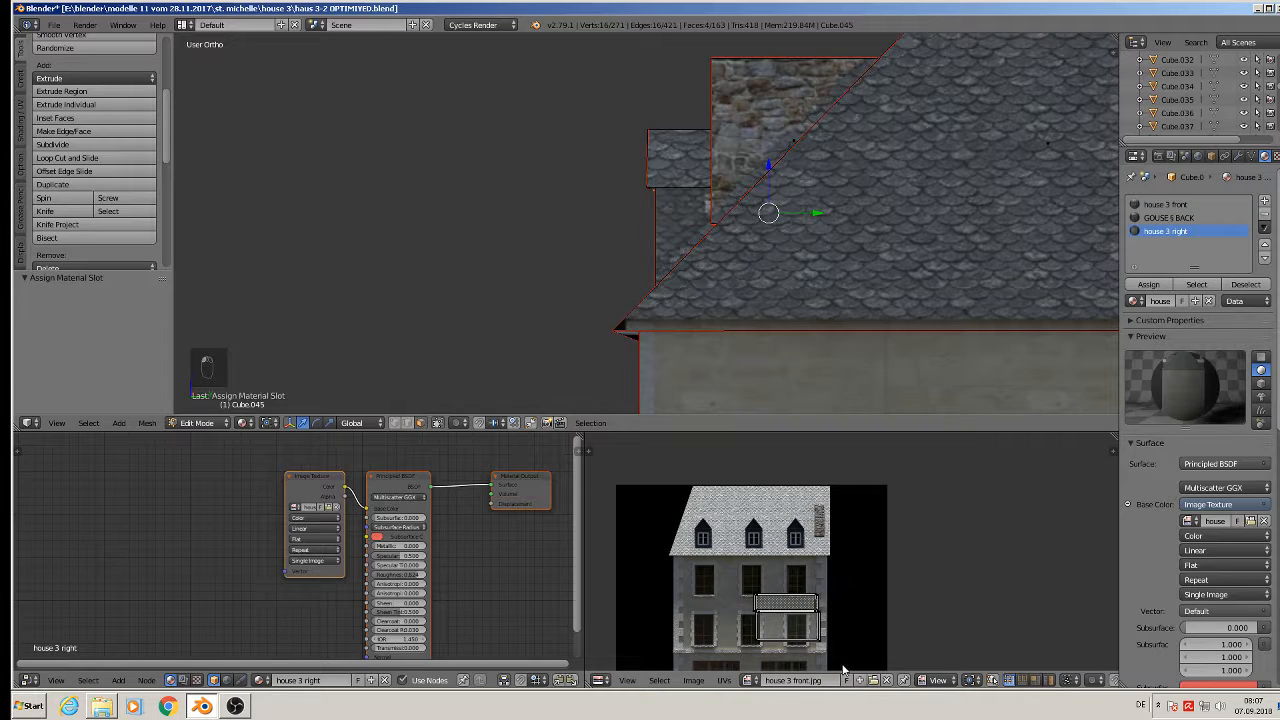
# Select all the dormer faces' UVs and load house 3 right.jpg in the UV editor.
pyautogui.click(887, 683)
pyautogui.press('a')
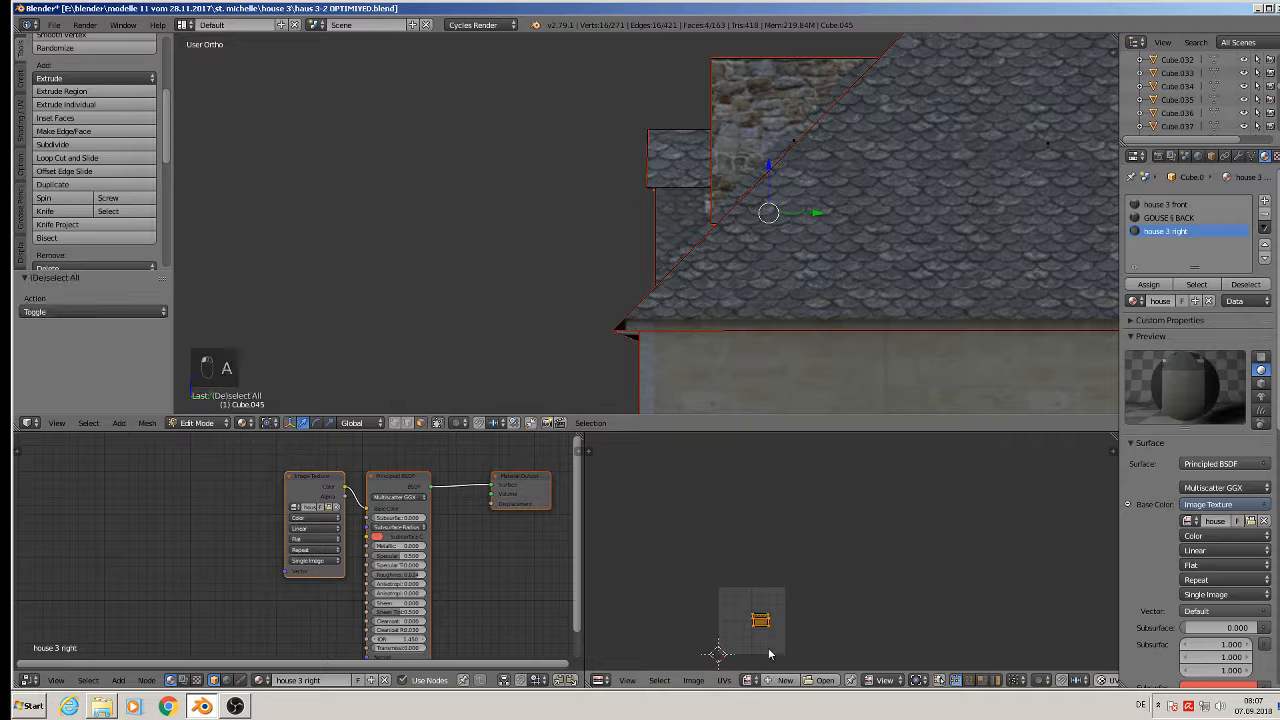
pyautogui.click(748, 681)
pyautogui.scroll(-5, 819, 648)
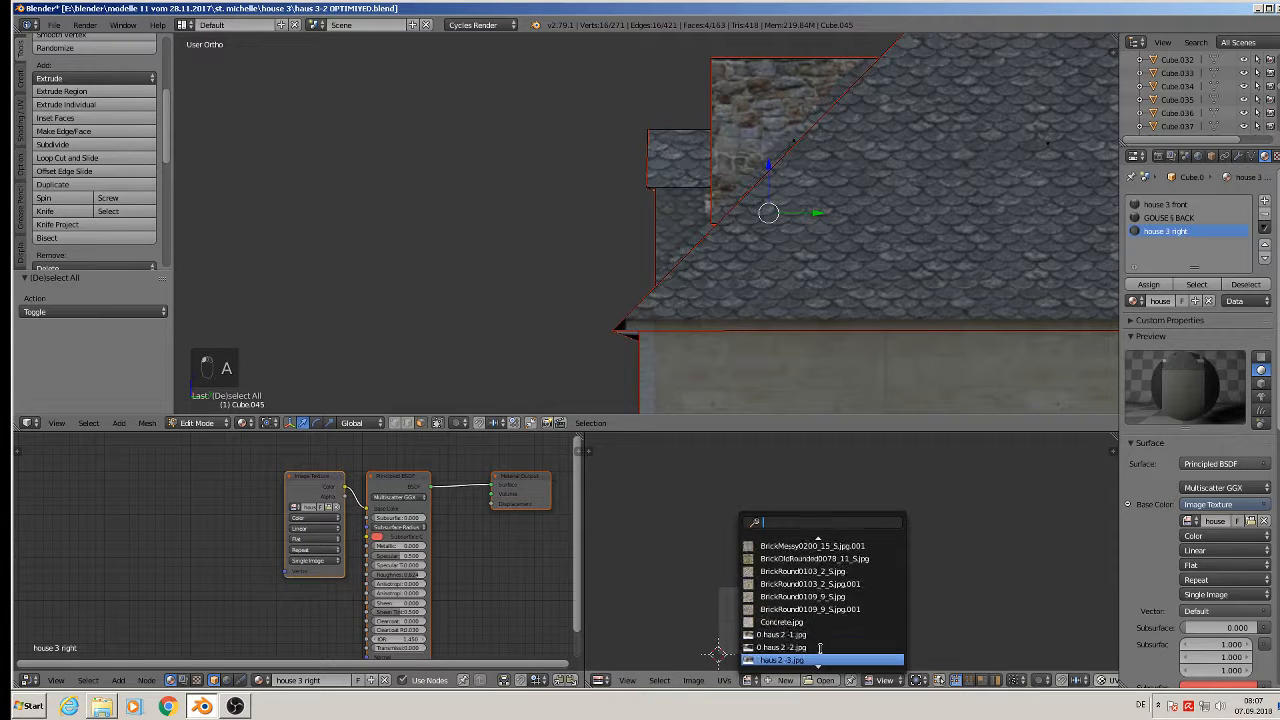
pyautogui.scroll(-7, 819, 648)
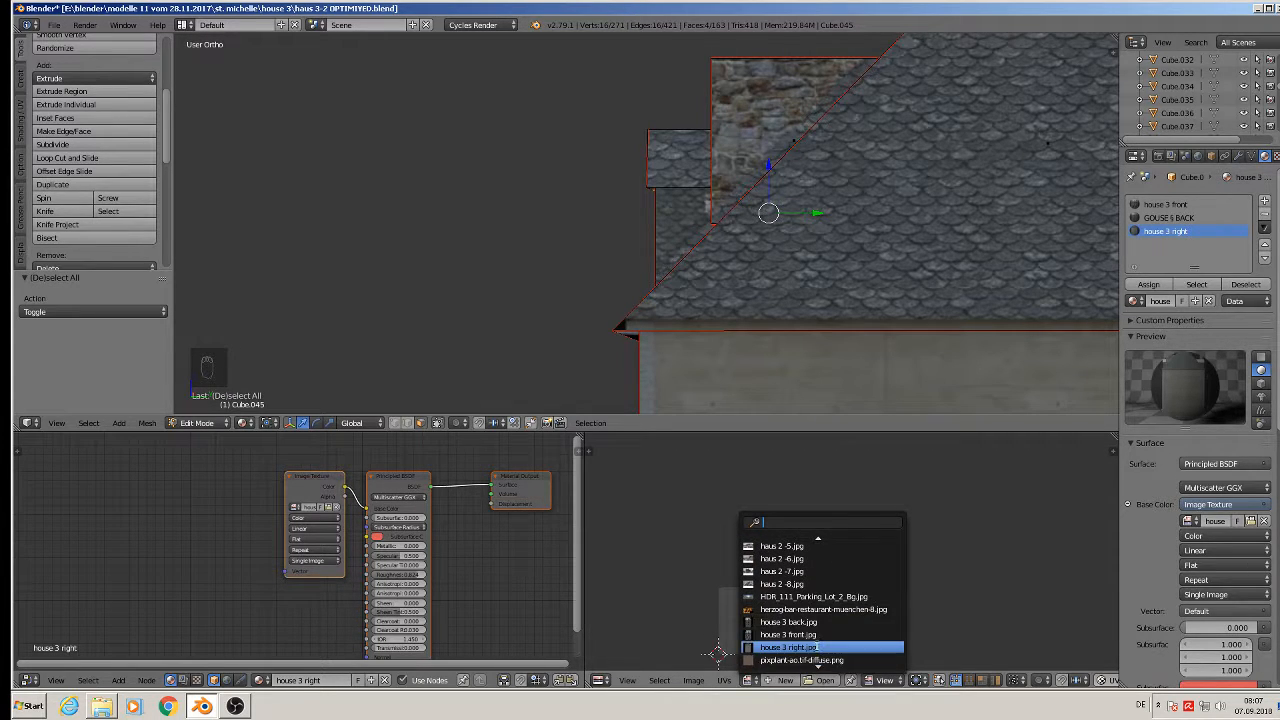
pyautogui.click(795, 647)
# Move the dormer UVs onto the dark slate roof of the image, scale them to about 0.785 and leave Edit Mode.
pyautogui.press('g')
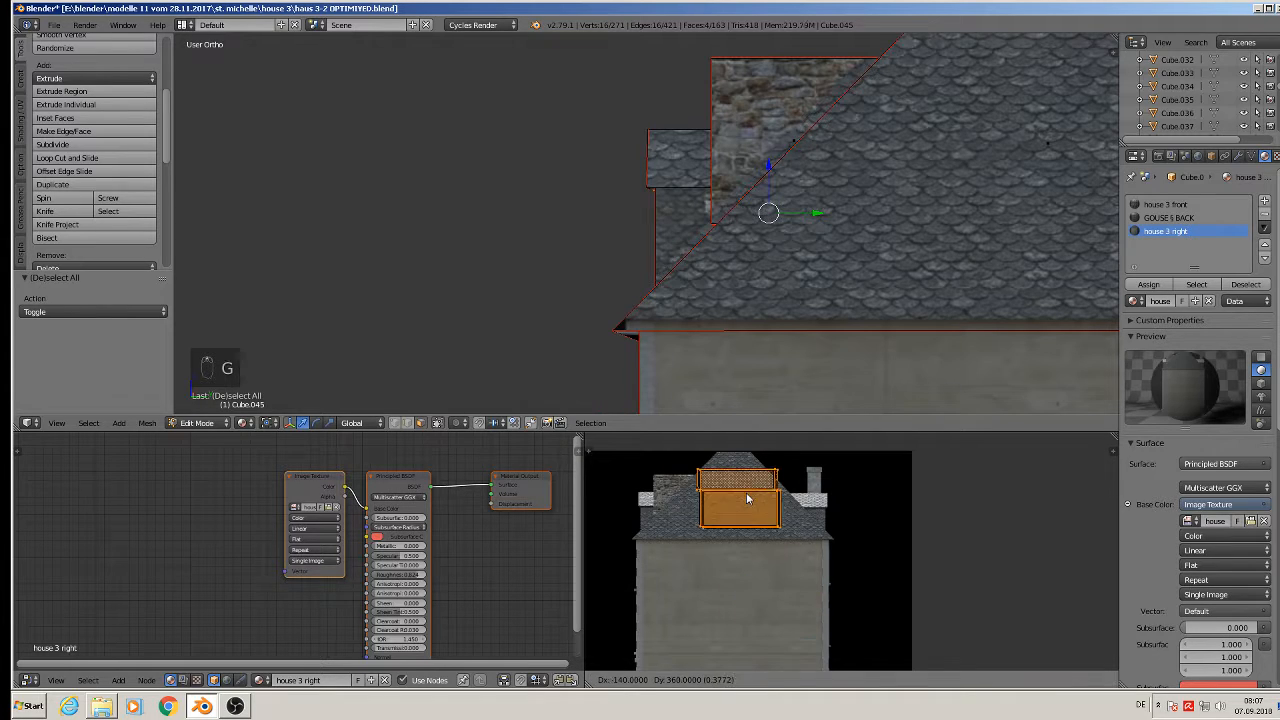
pyautogui.click(803, 545)
pyautogui.press('s')
pyautogui.click(790, 540)
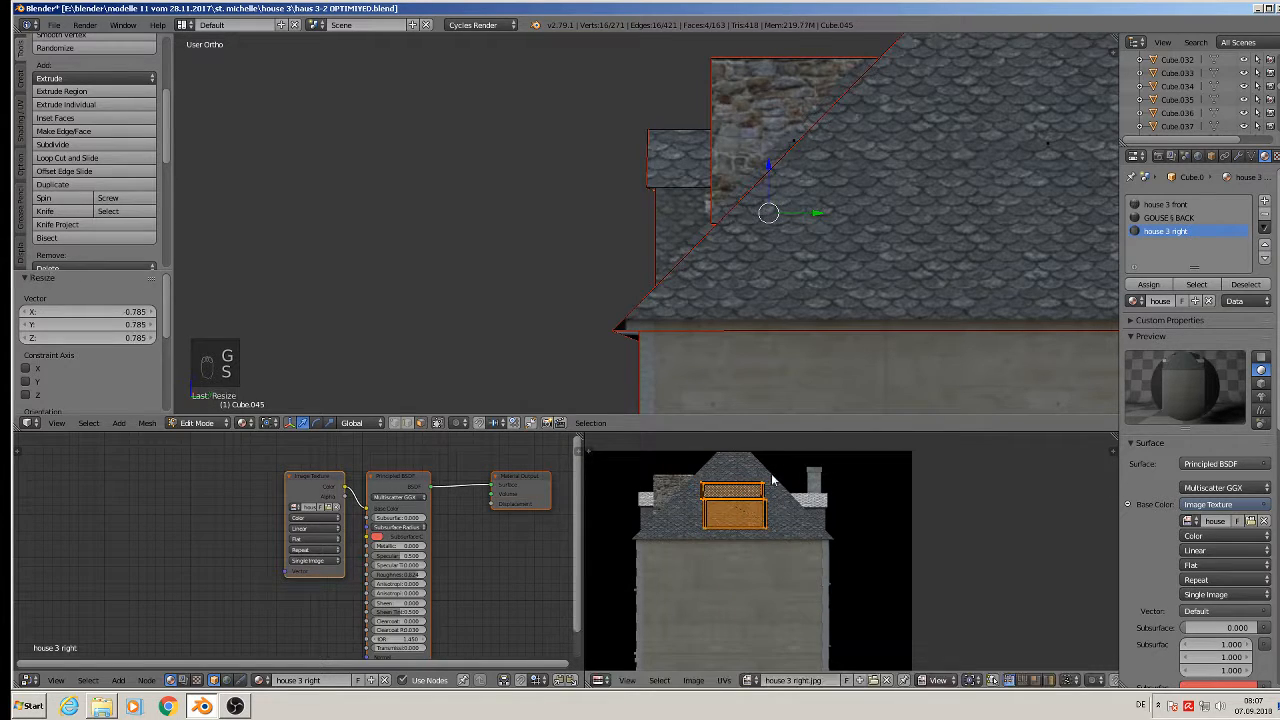
pyautogui.press('Tab')
# Check the textured house from the front and save the current blend file.
pyautogui.moveTo(752, 272); pyautogui.dragTo(1045, 261, button='middle')
pyautogui.moveTo(1003, 203); pyautogui.dragTo(1000, 138, button='middle')
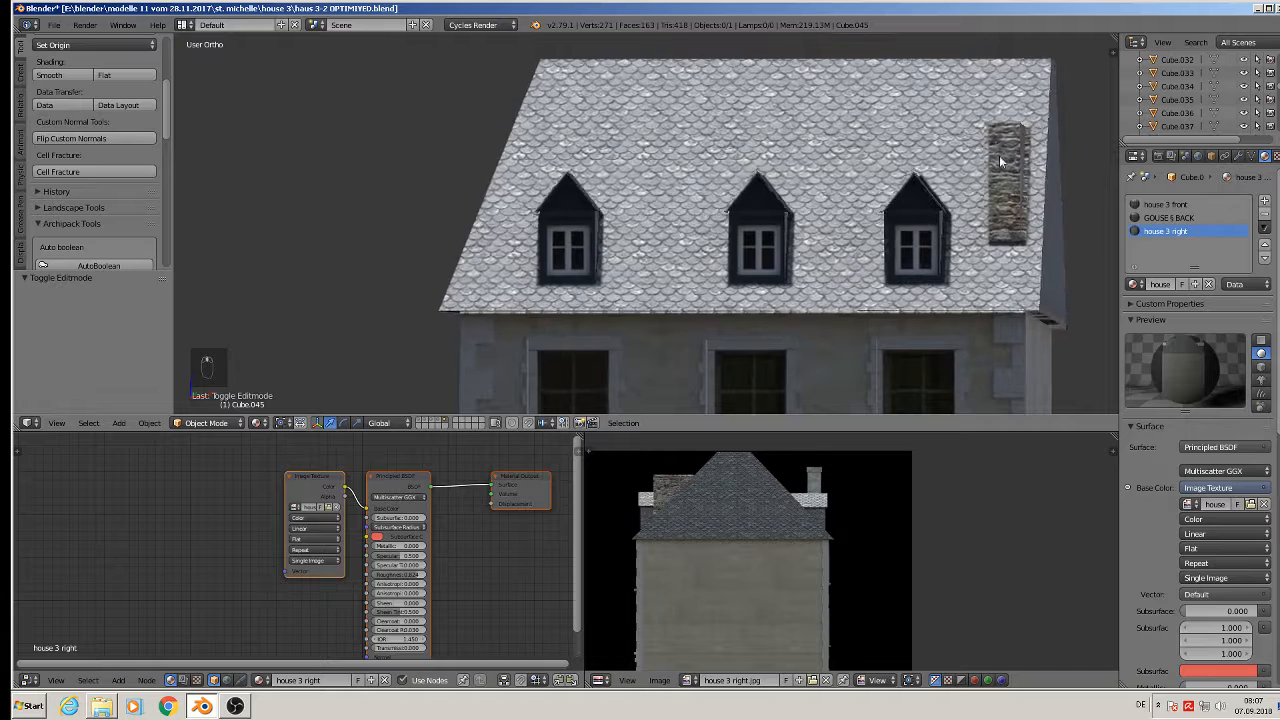
pyautogui.scroll(-3, 984, 222)
pyautogui.keyDown('shift'); pyautogui.moveTo(983, 250); pyautogui.dragTo(948, 152, button='middle'); pyautogui.keyUp('shift')
pyautogui.scroll(-3, 948, 151)
pyautogui.moveTo(790, 270); pyautogui.dragTo(850, 220, button='middle')
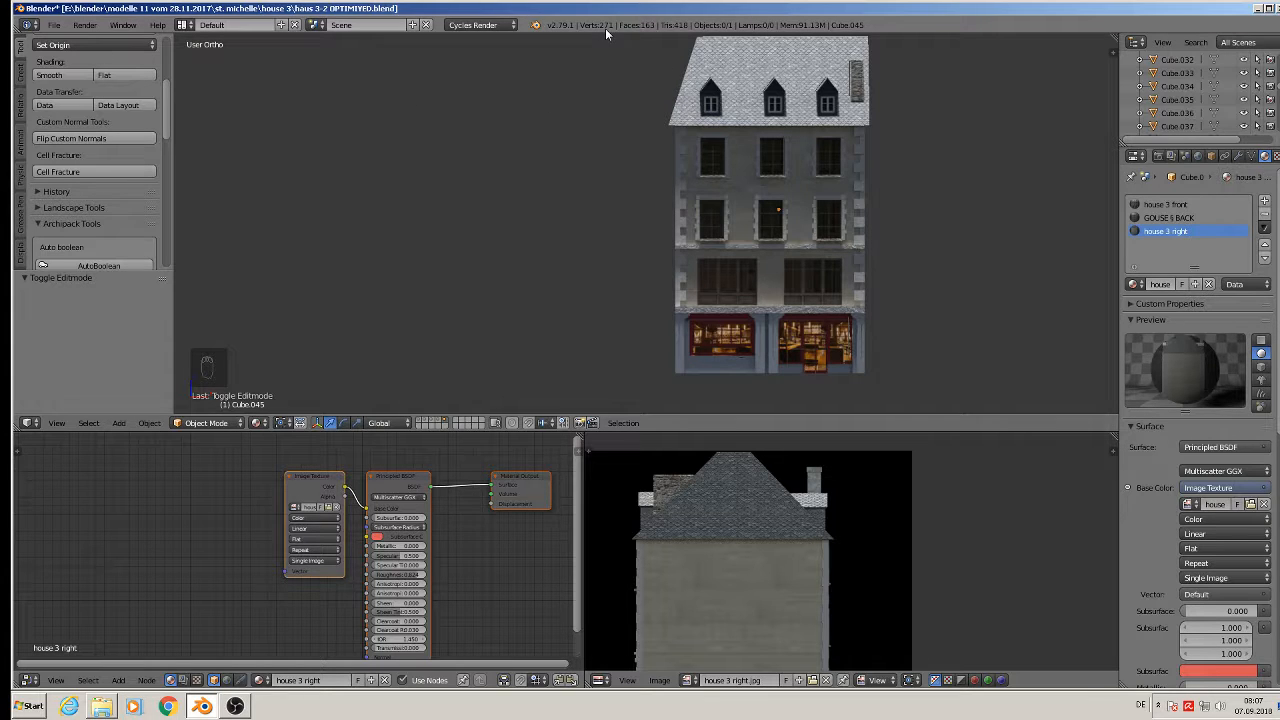
pyautogui.click(54, 24)
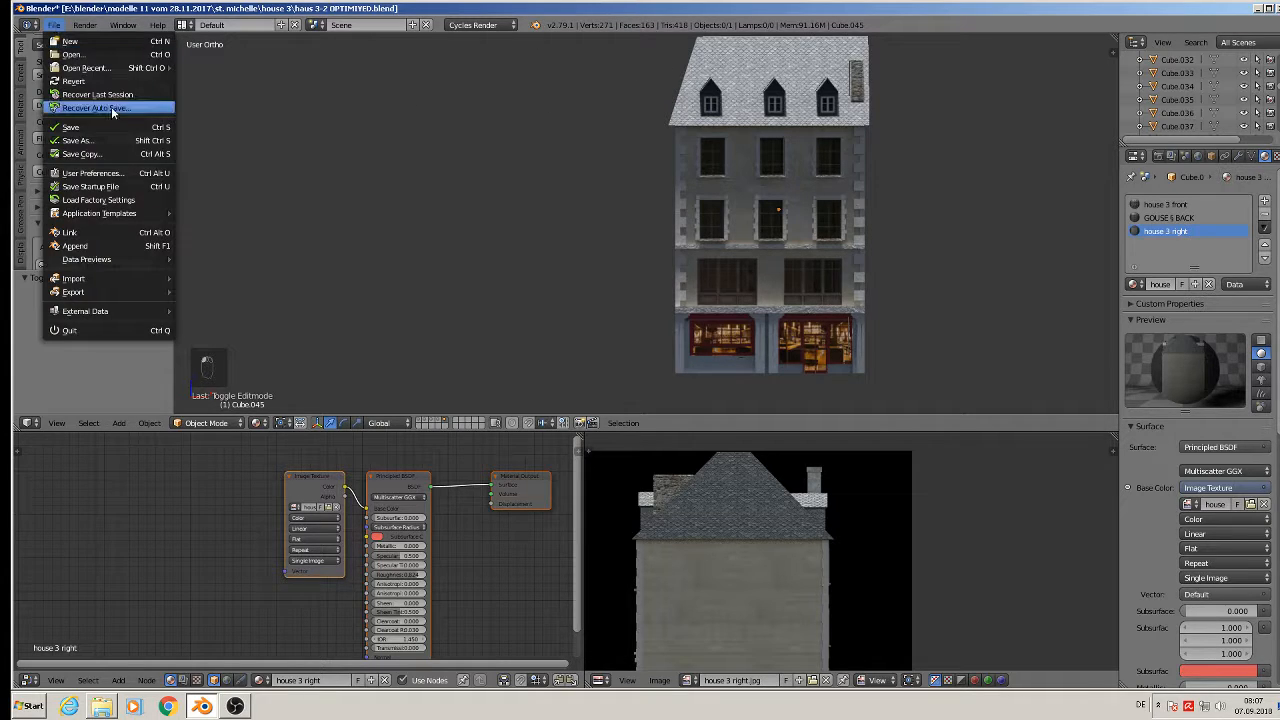
pyautogui.click(103, 127)
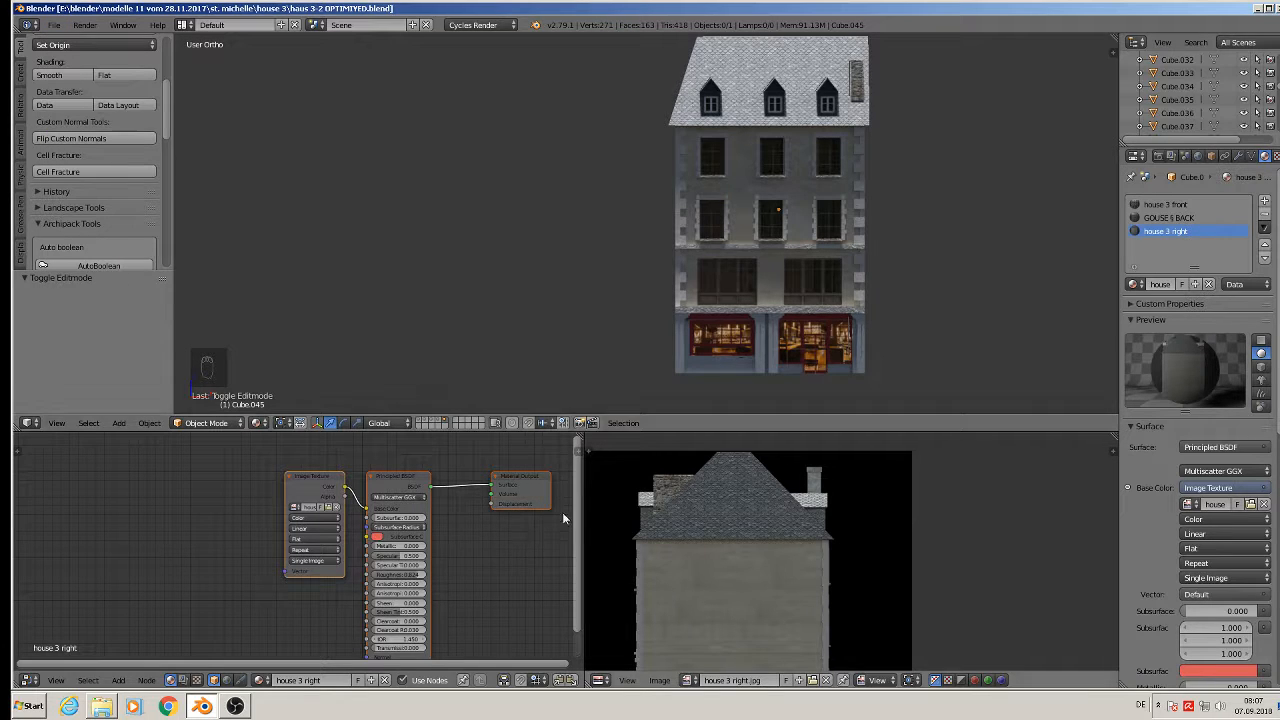